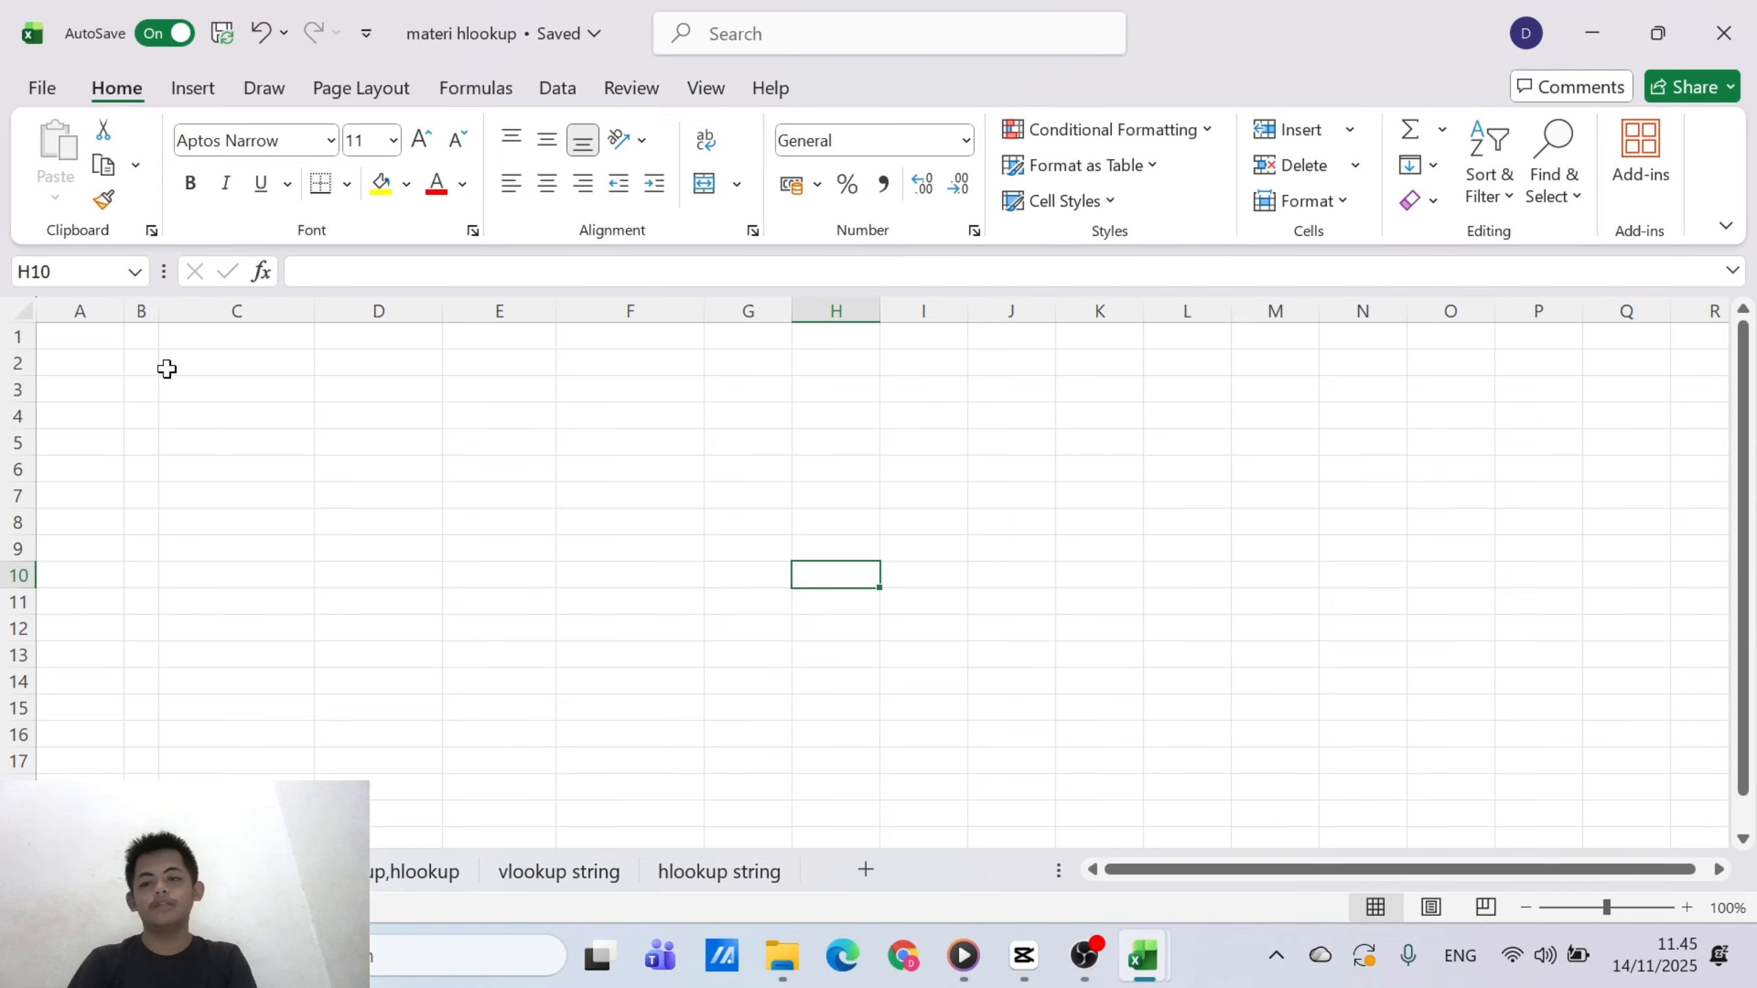
click(166, 409)
click(150, 383)
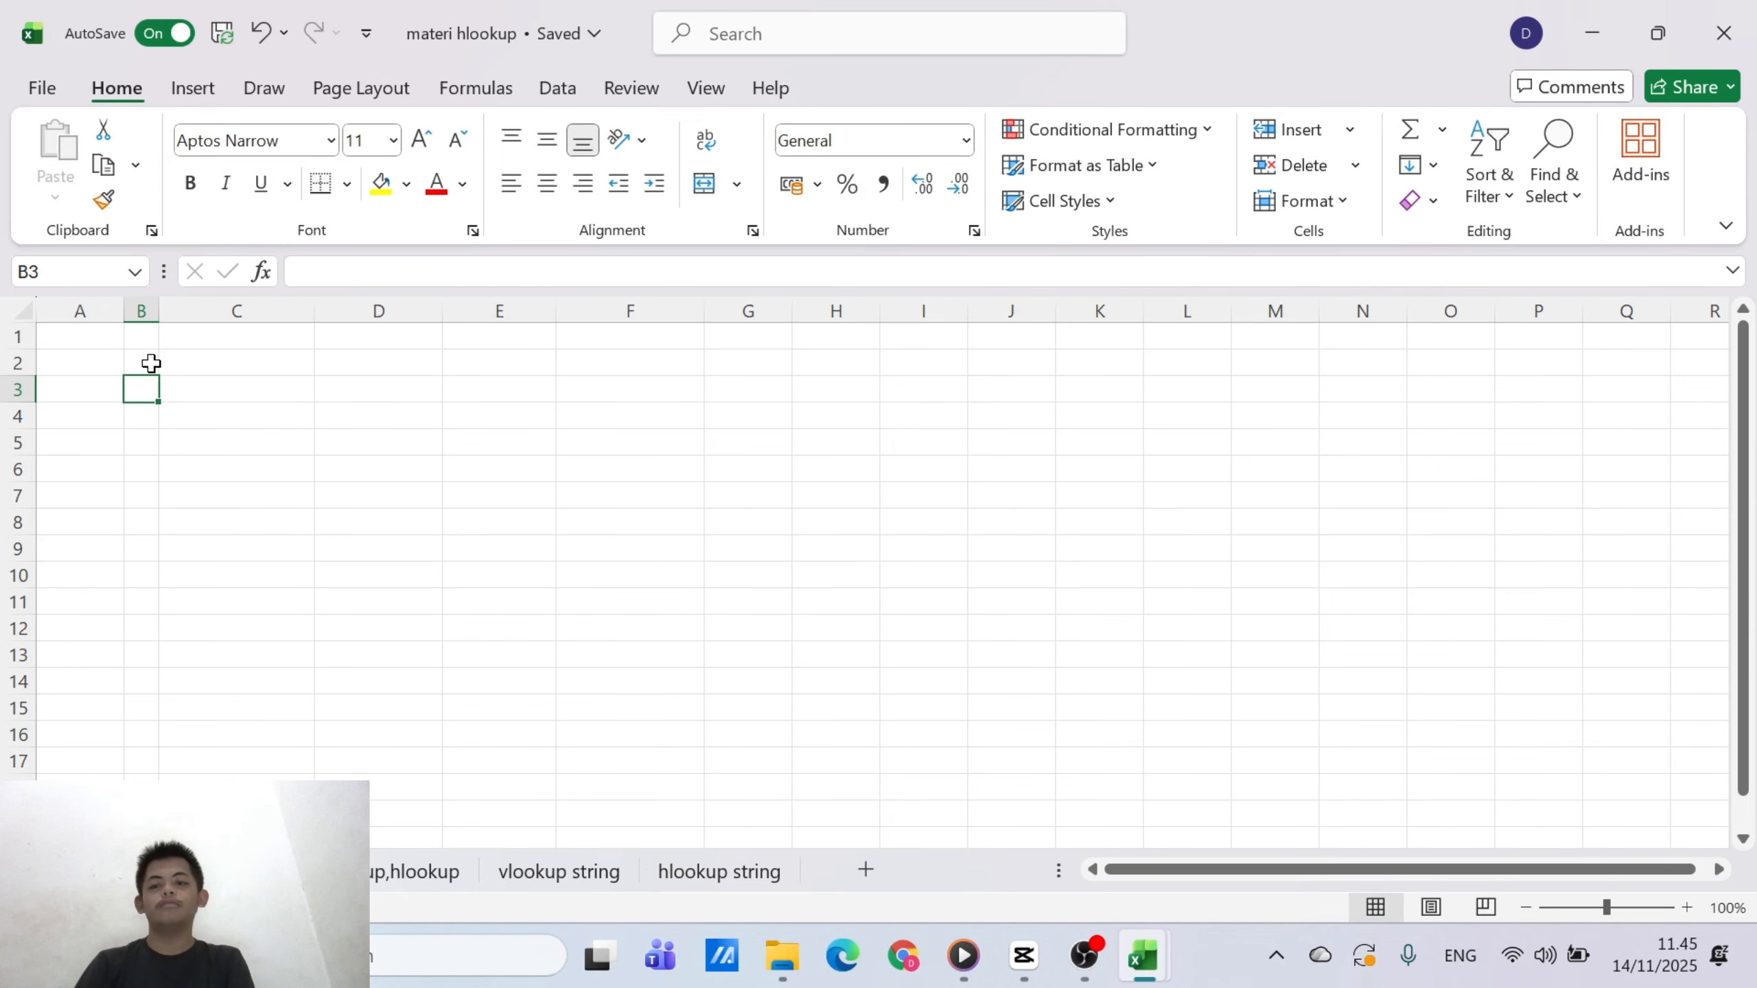
click(144, 359)
text(no)
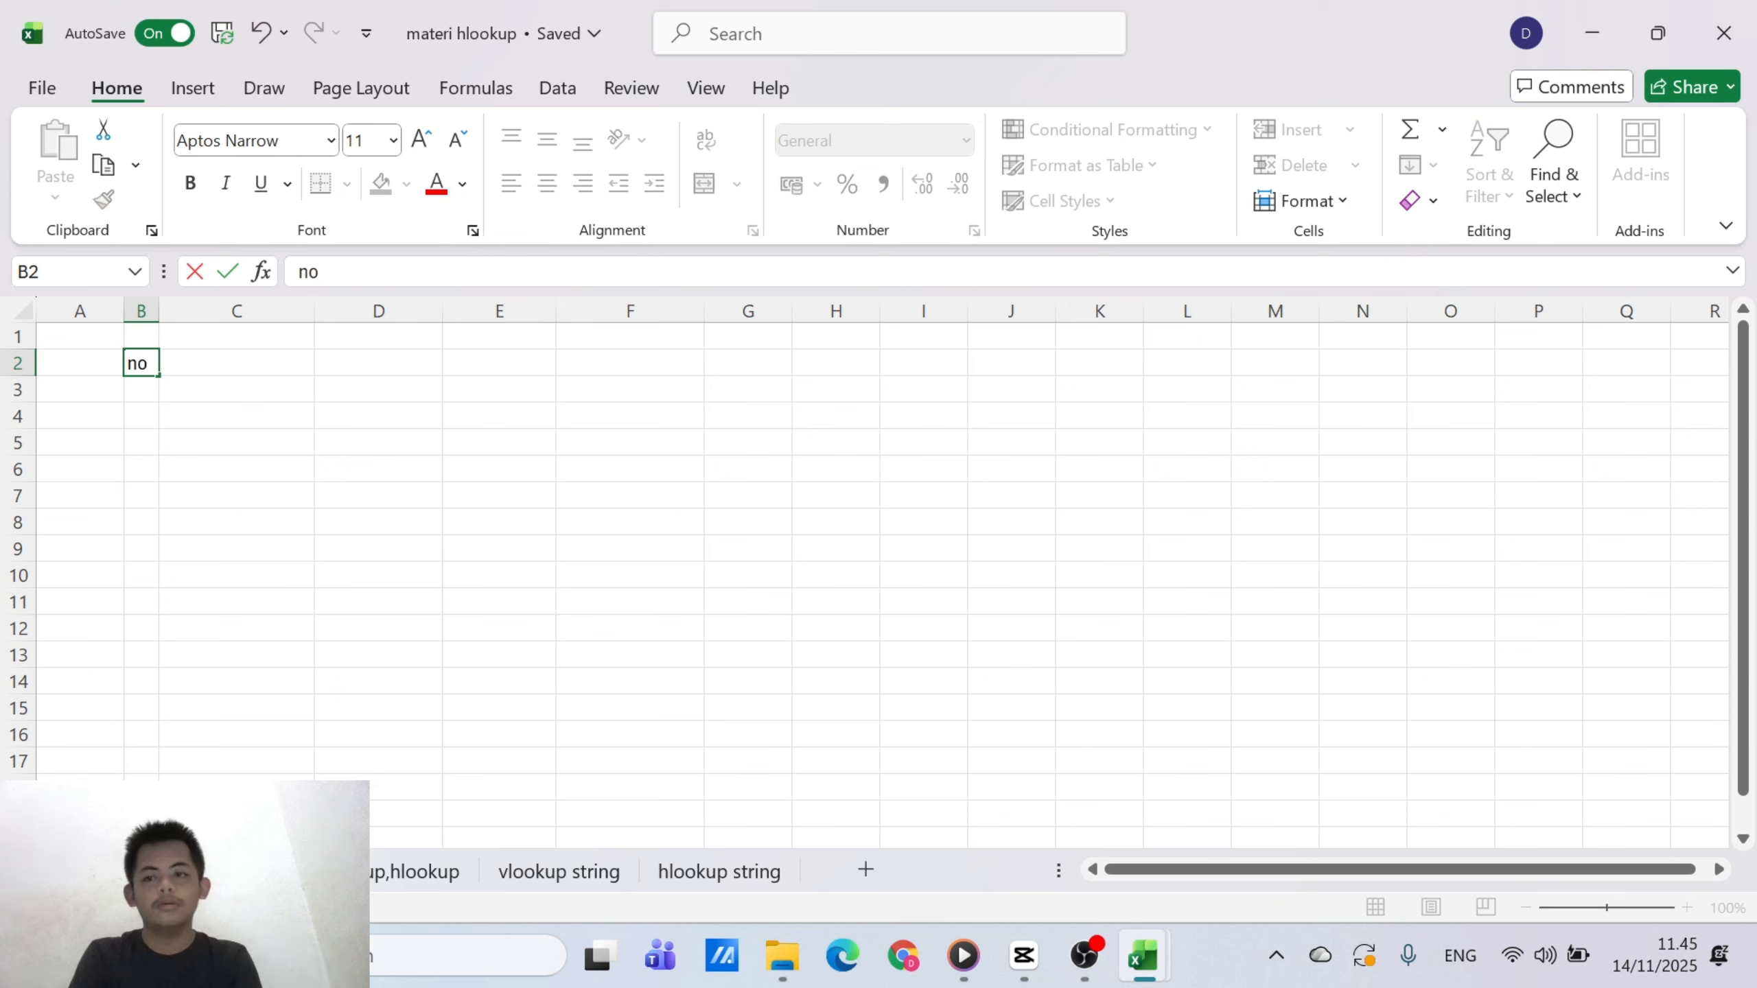
click(211, 360)
text(namma)
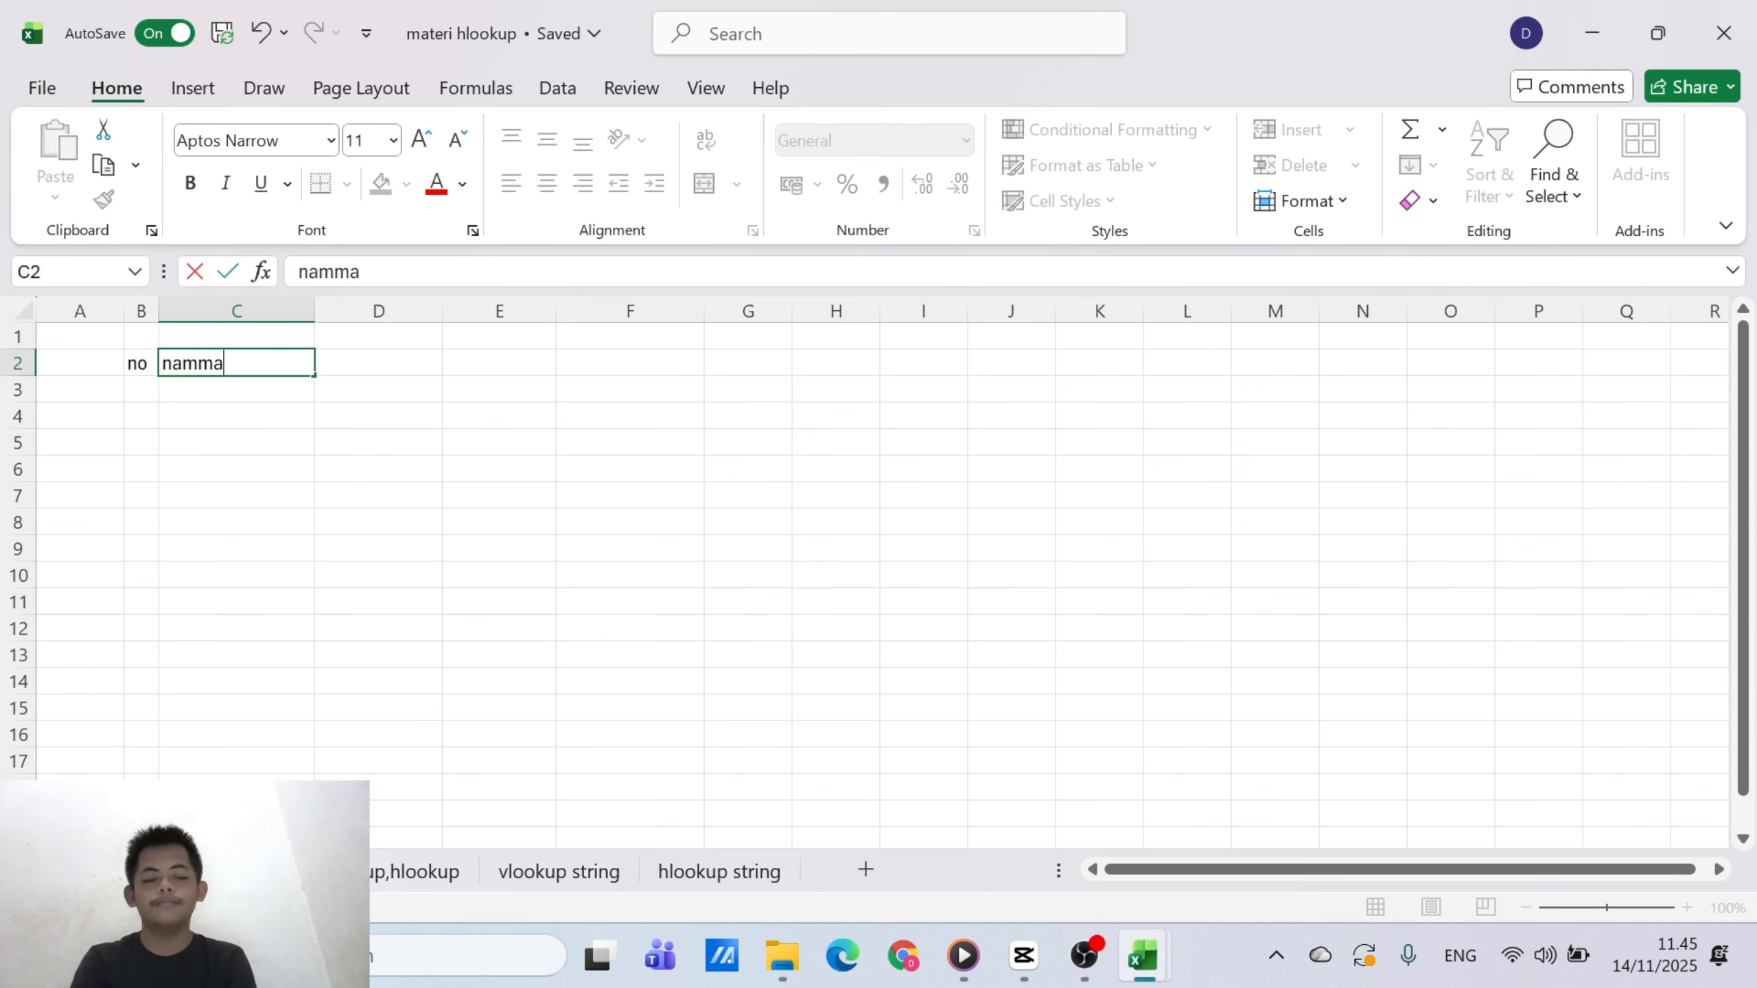
key(BackSpace)
key(BackSpace)
key(BackSpace)
key(BackSpace)
key(BackSpace)
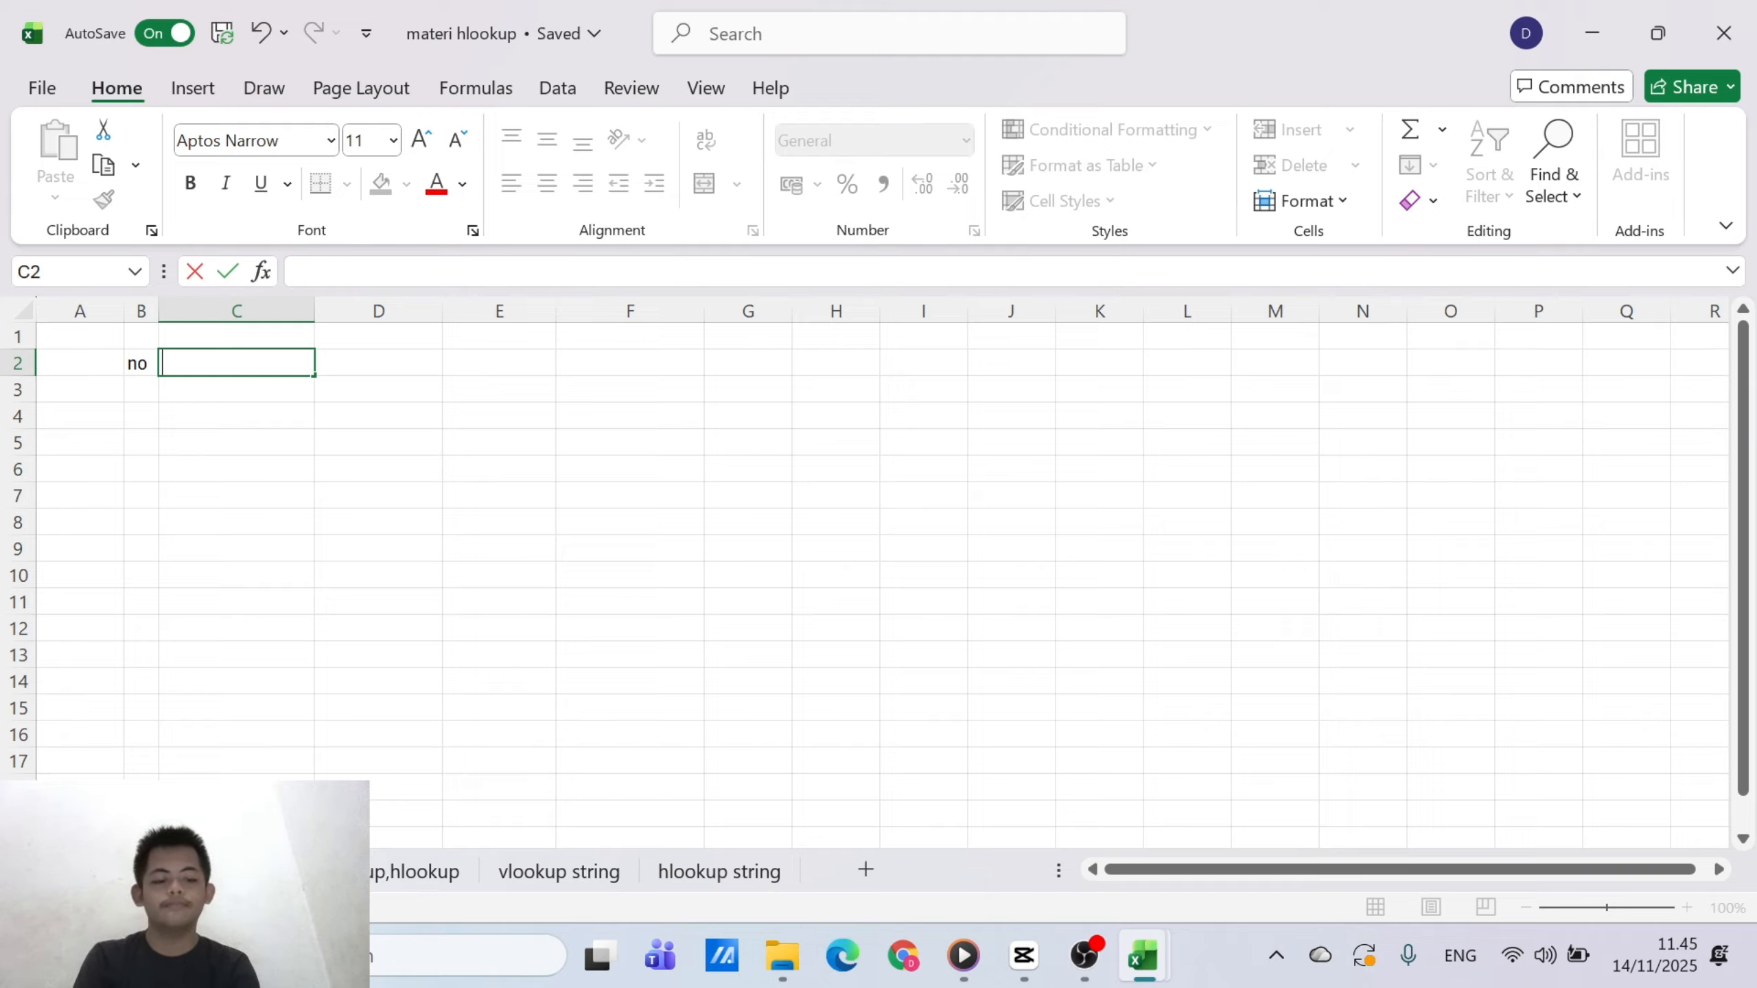
key(Left)
key(Delete)
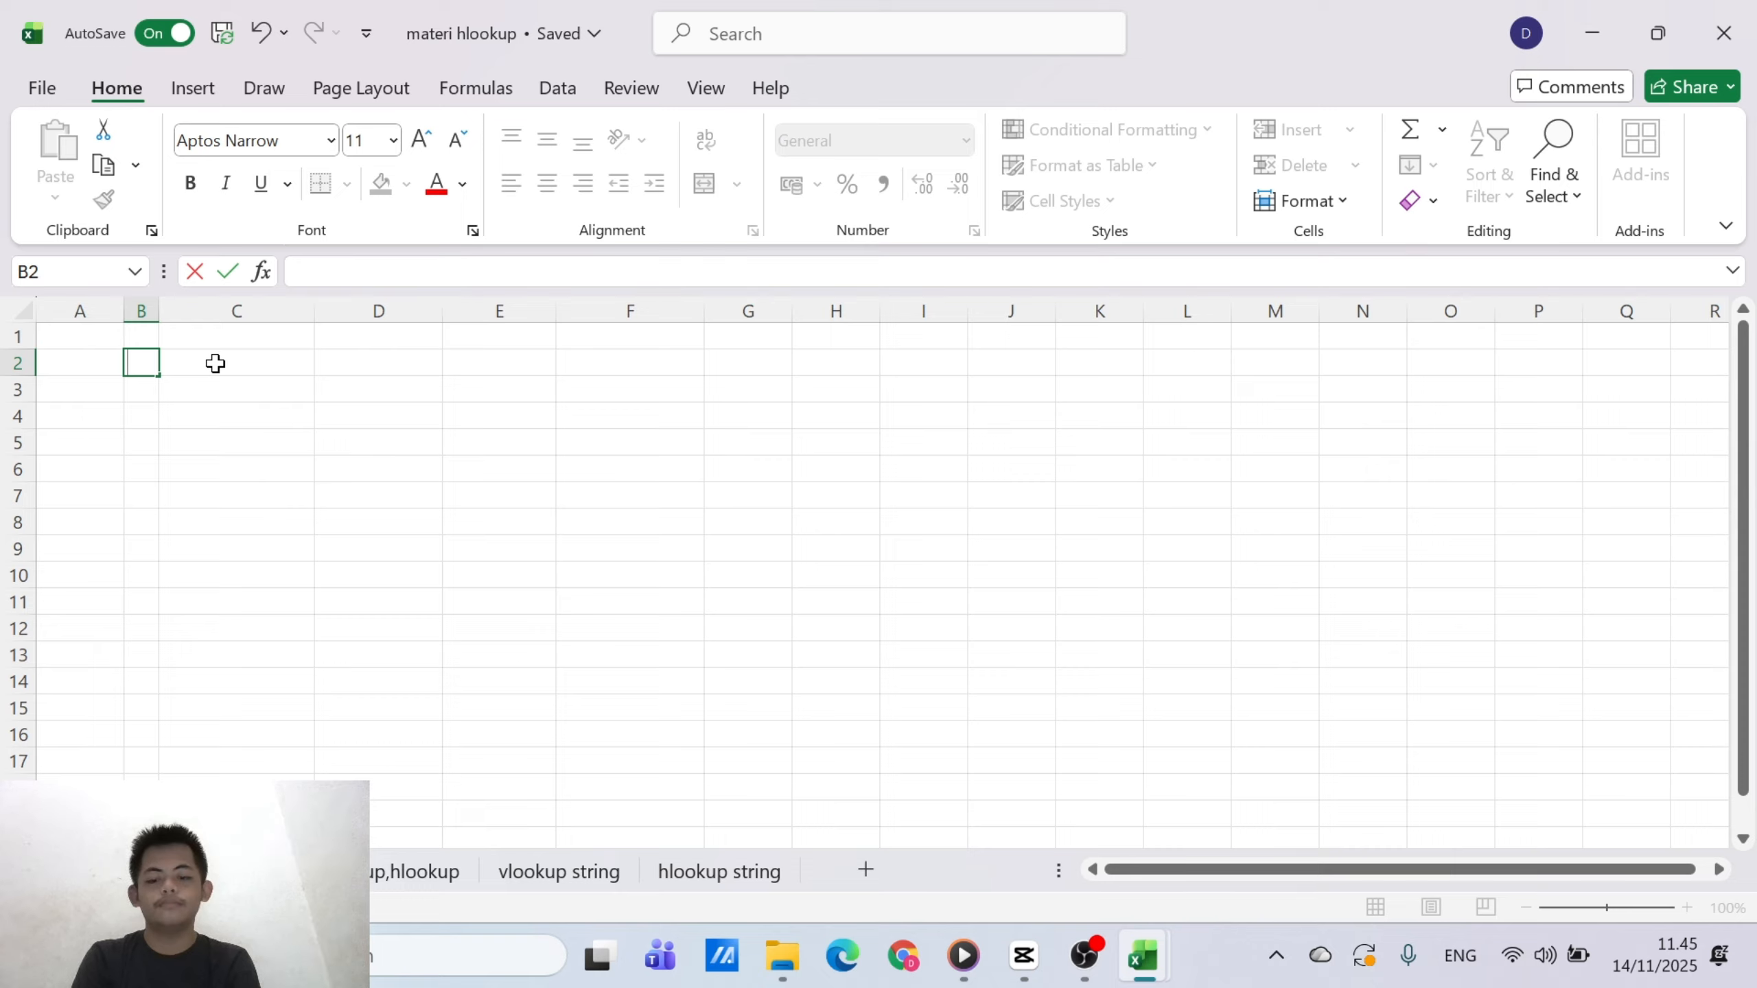
Enter the table headers NO, NAMA, JABATAN and GAJI in cells B2 to E2
text(NO)
click(215, 363)
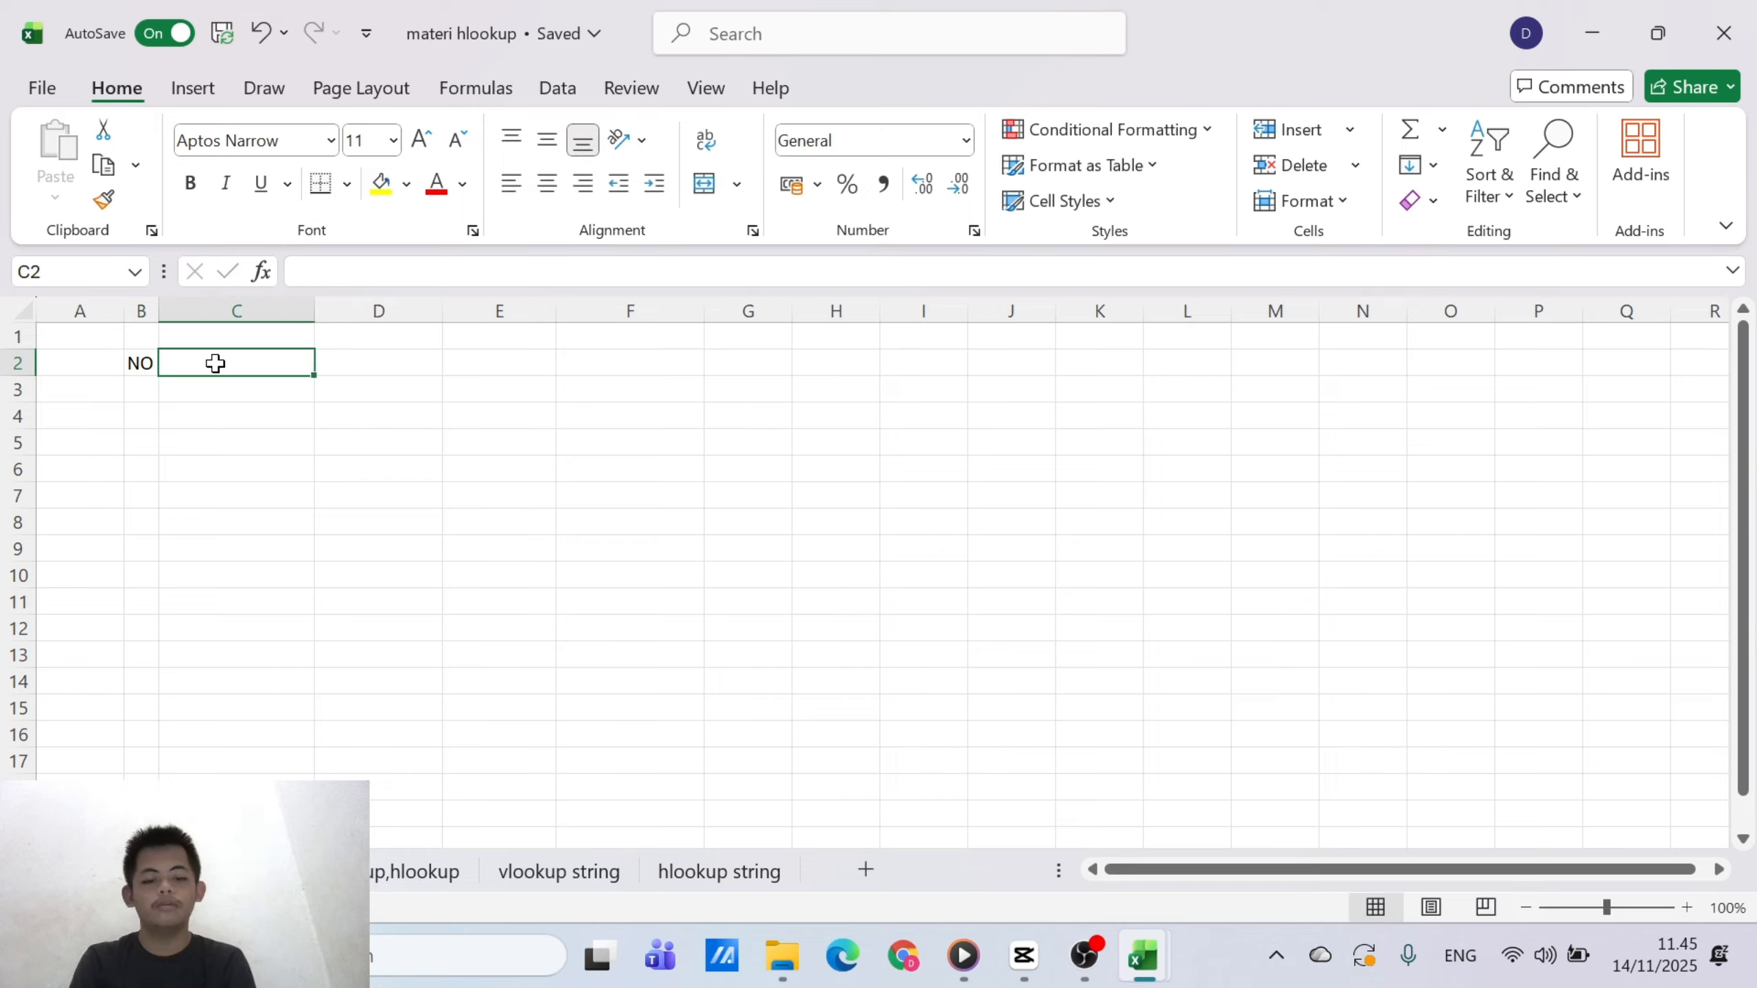
text(NAMA)
key(Tab)
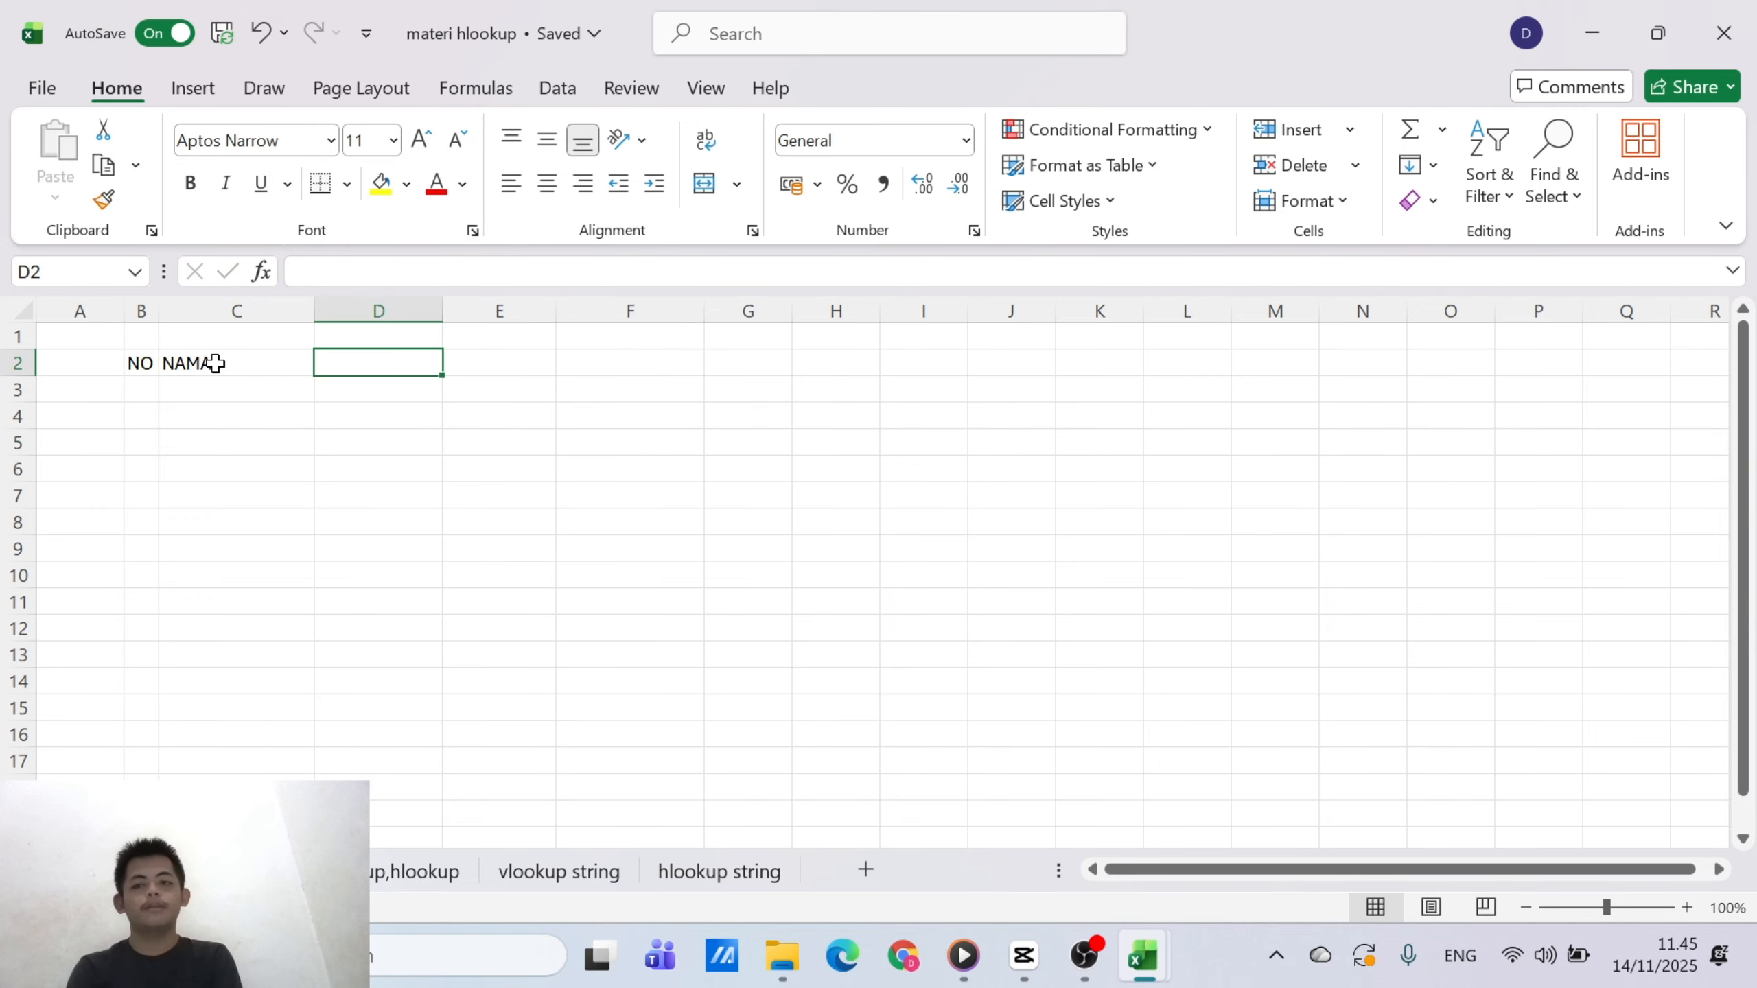
text(JABATAN)
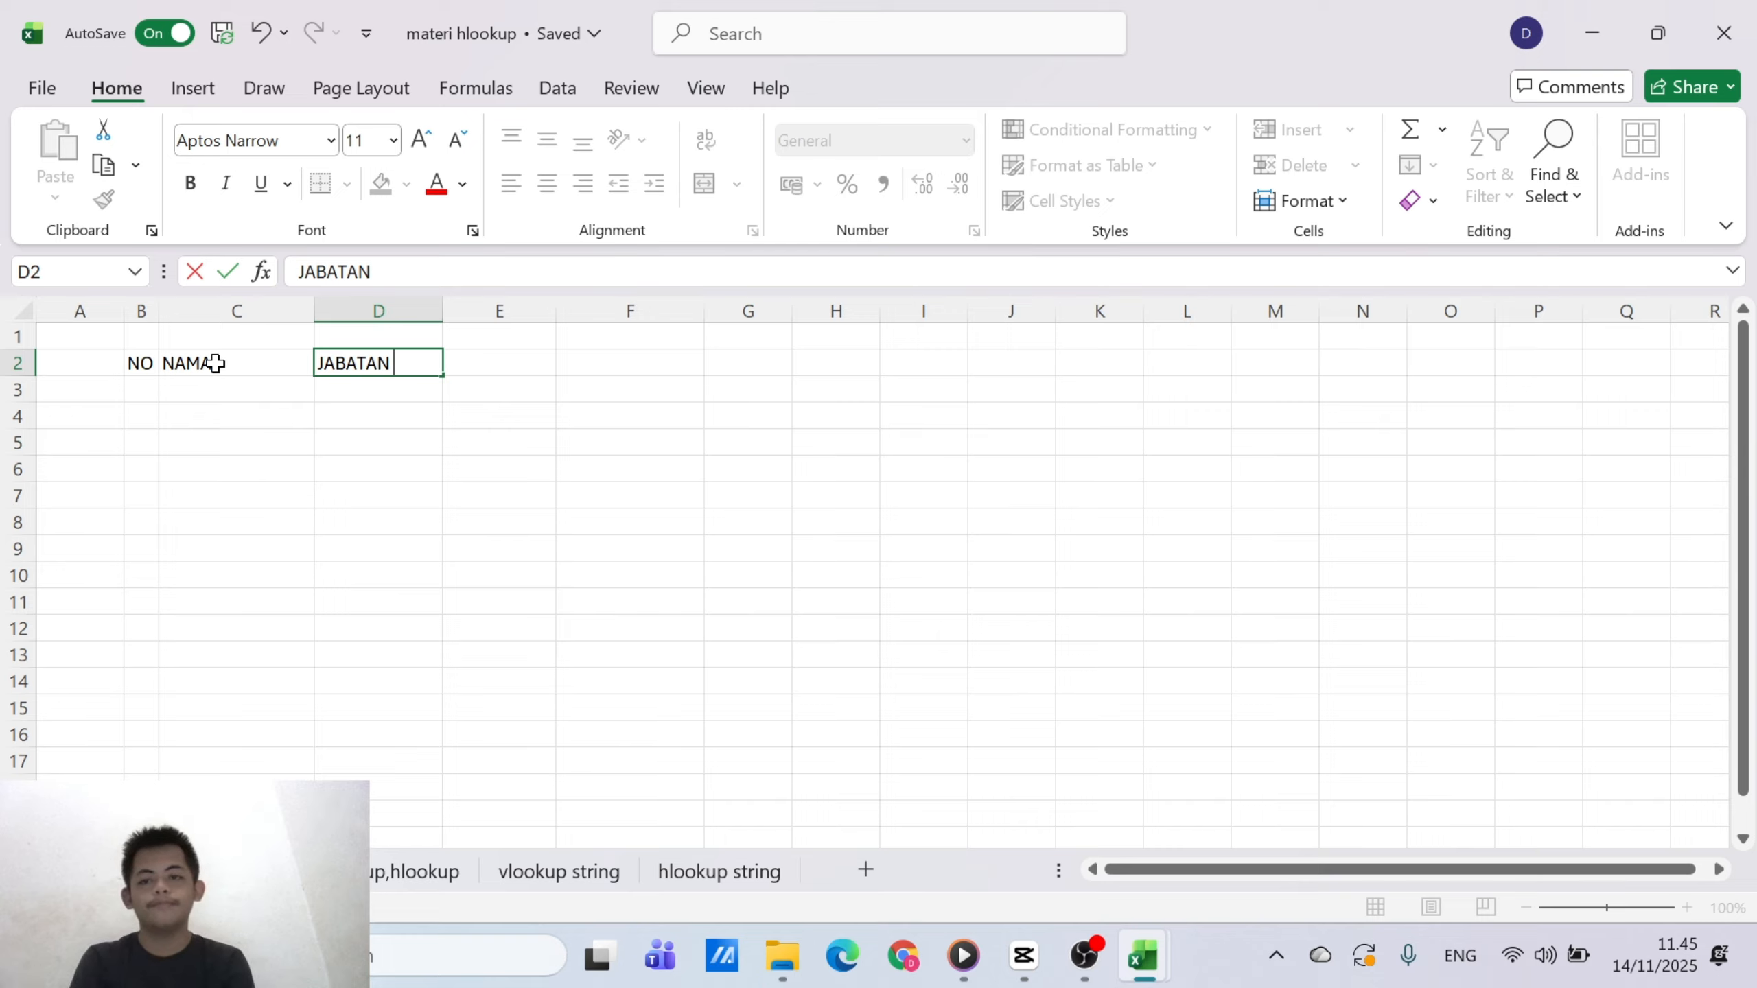
key(Tab)
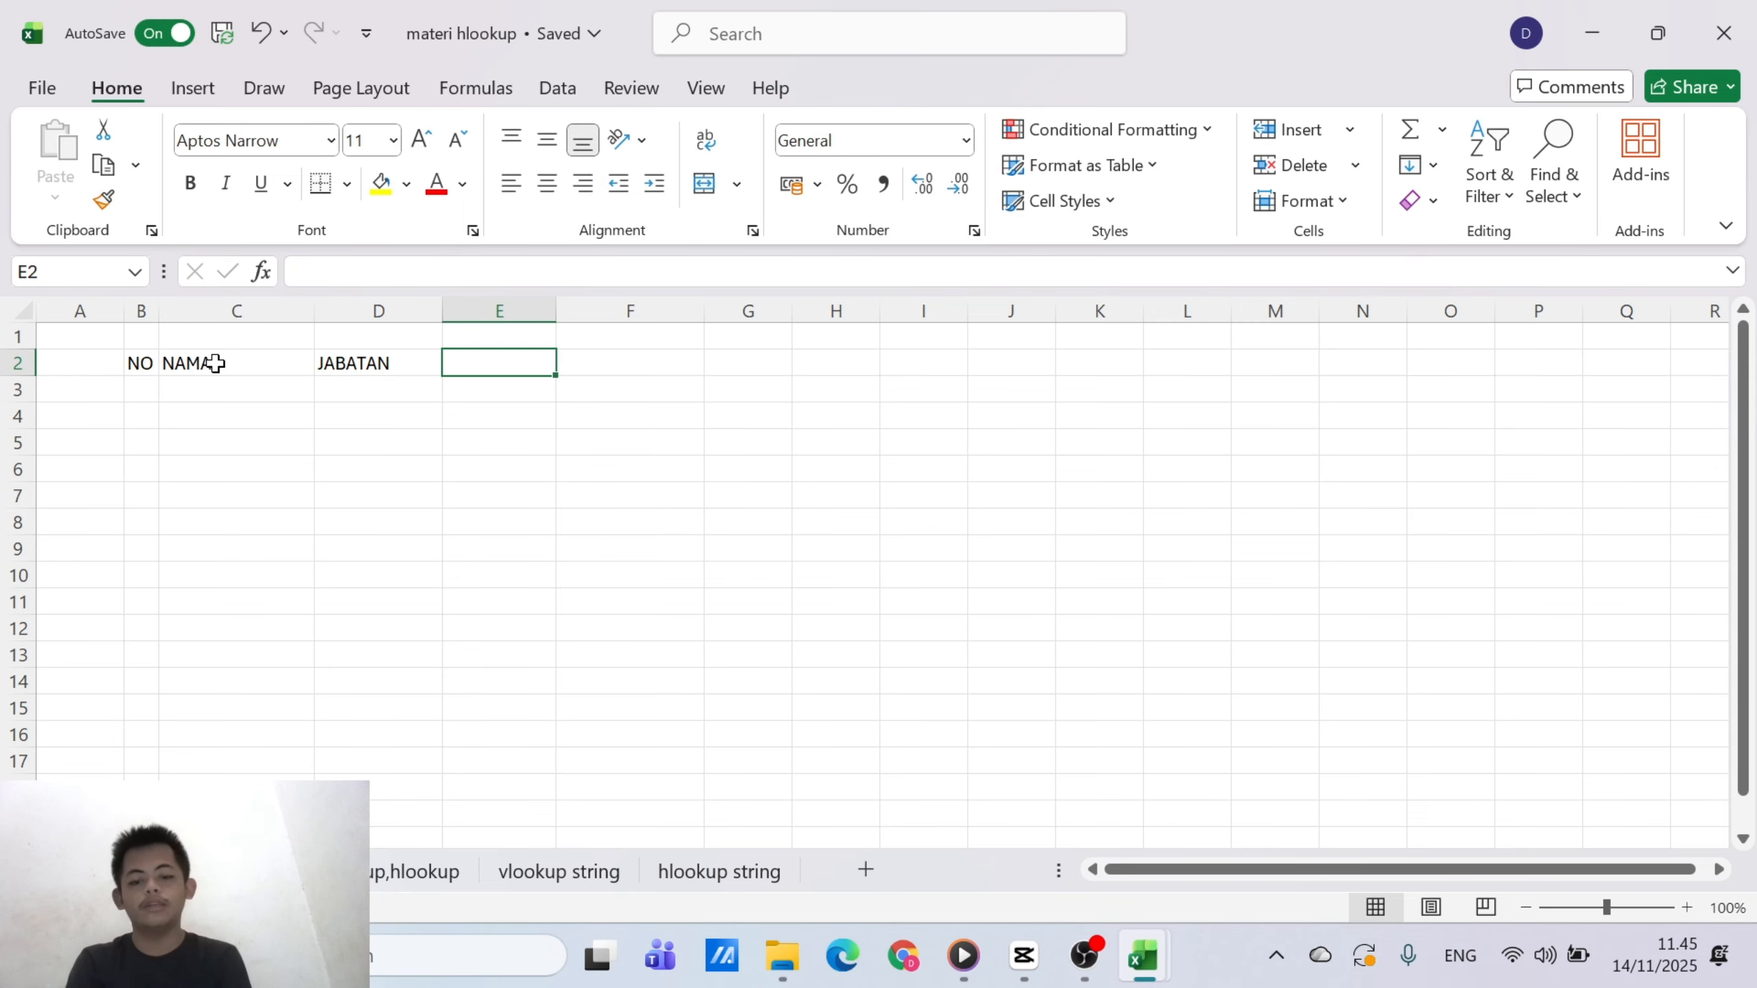
text(GAJI)
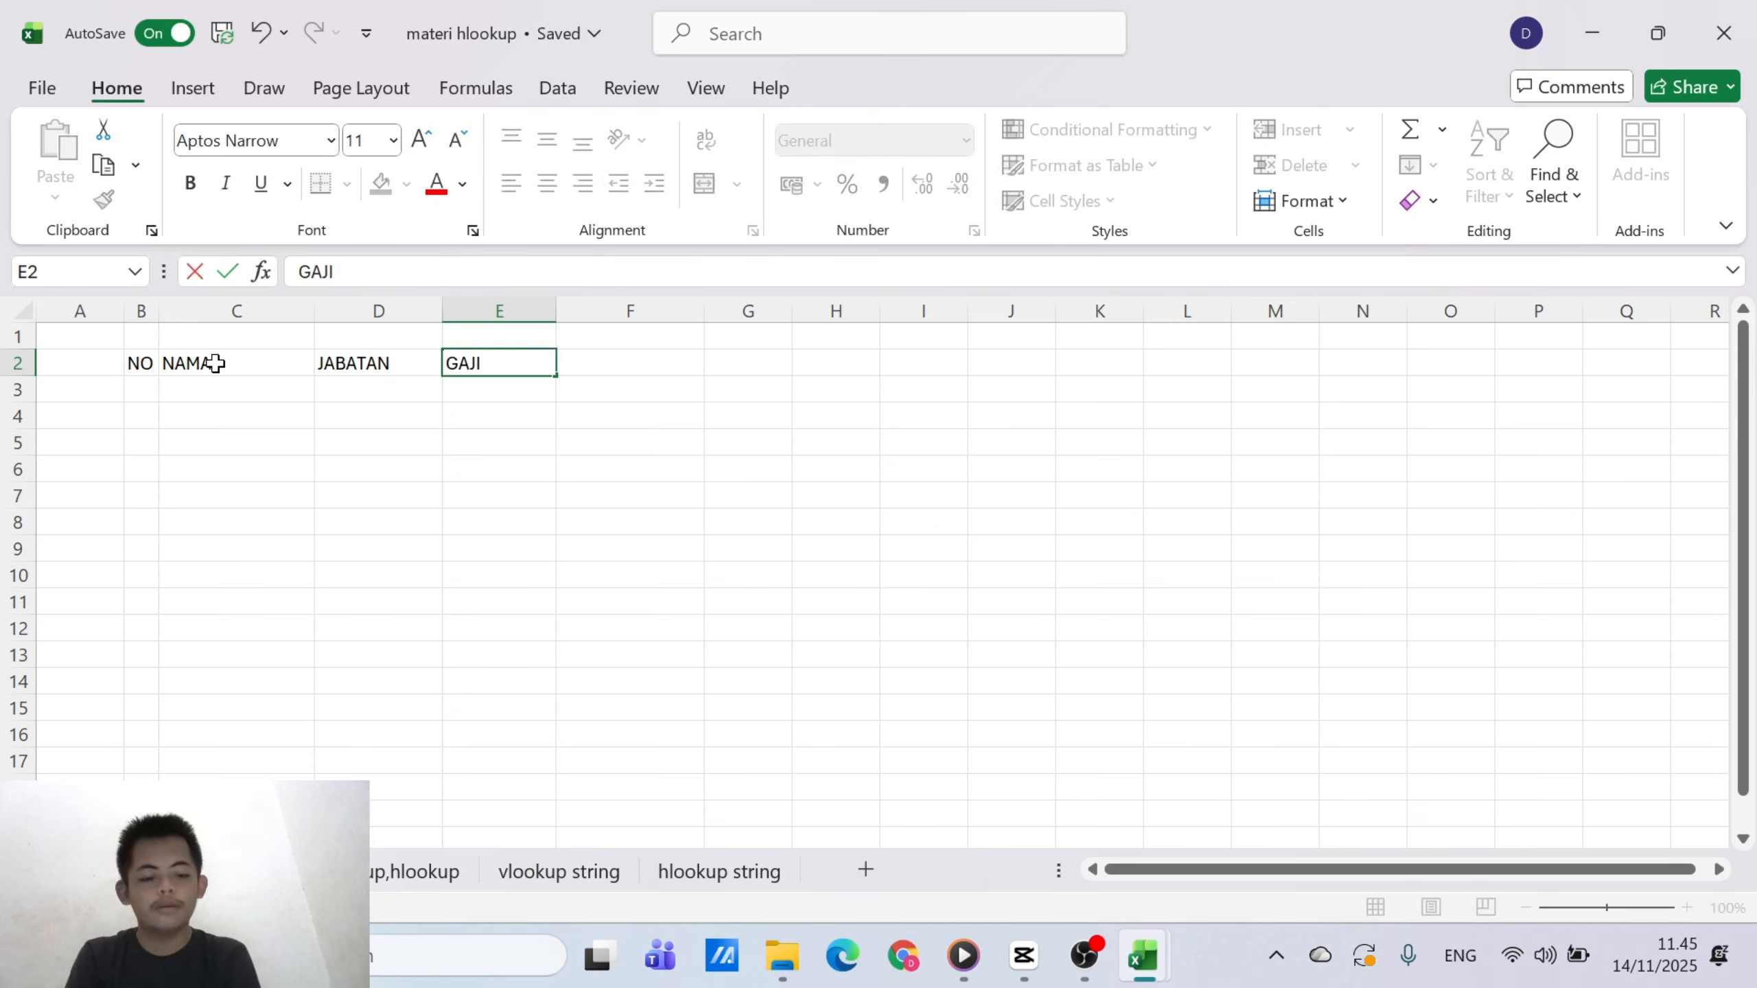
Number the rows under the NO header from 1 to 6 in B3:B8 by entering 1 and 2 and filling down the series
key(Left)
key(Left)
key(Left)
key(Down)
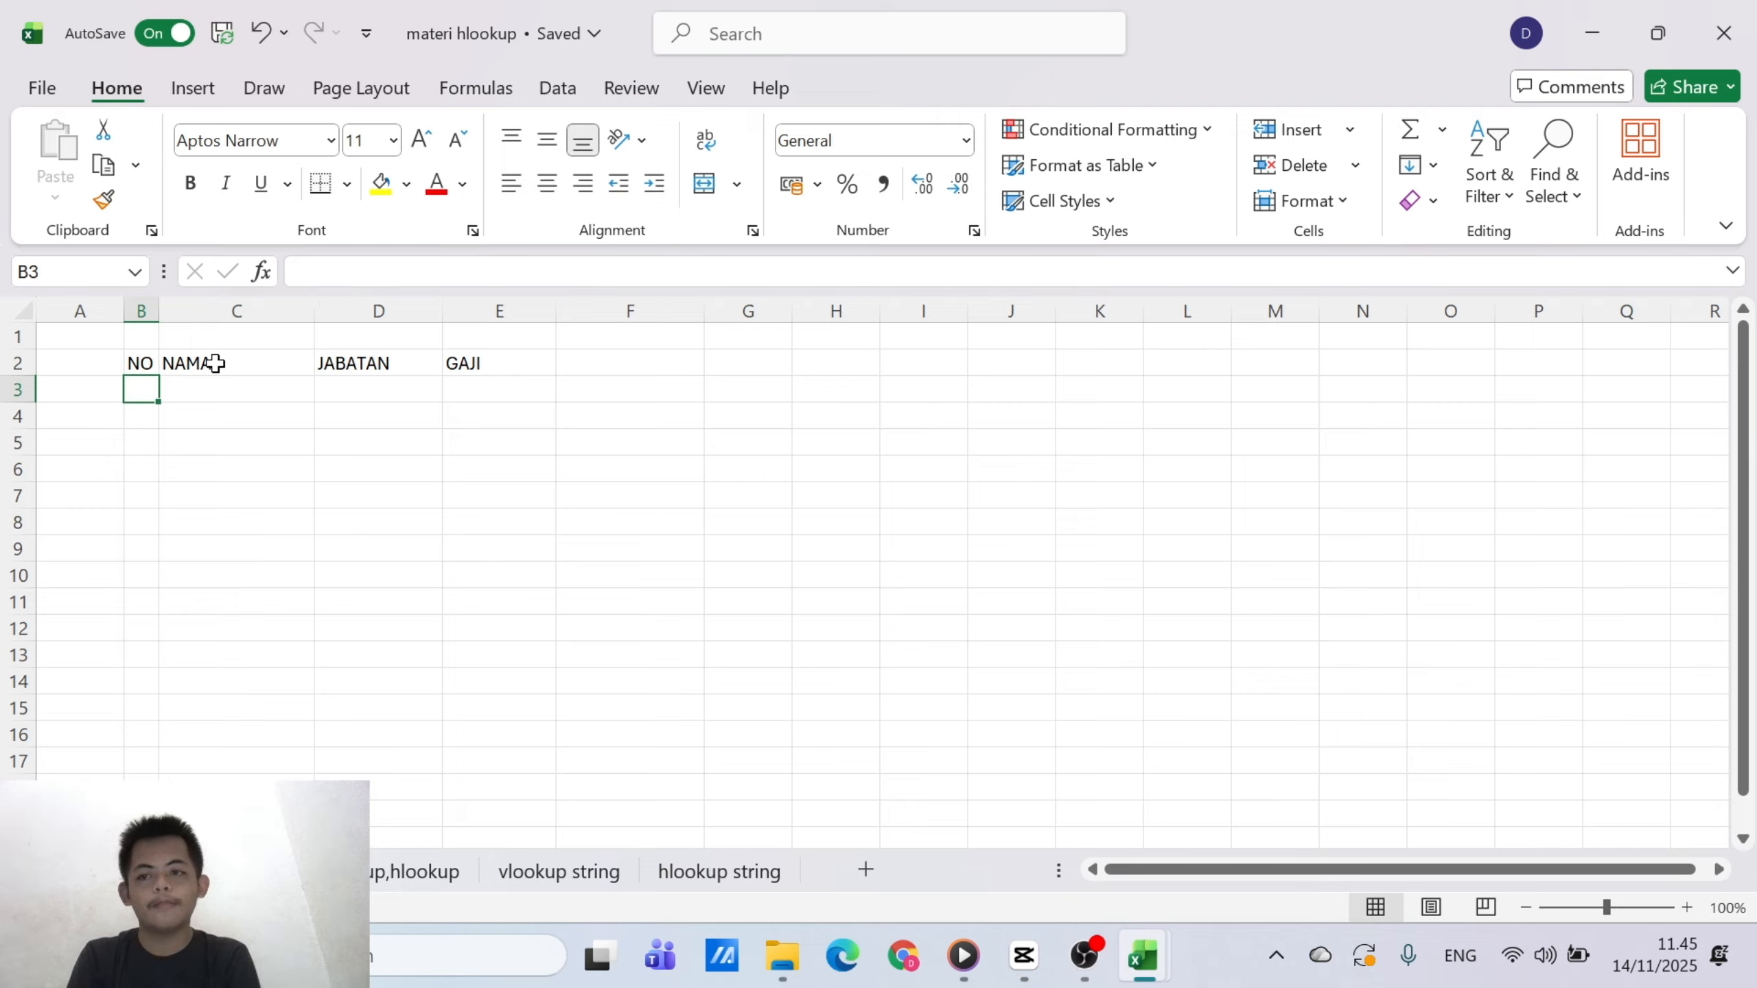
text(1)
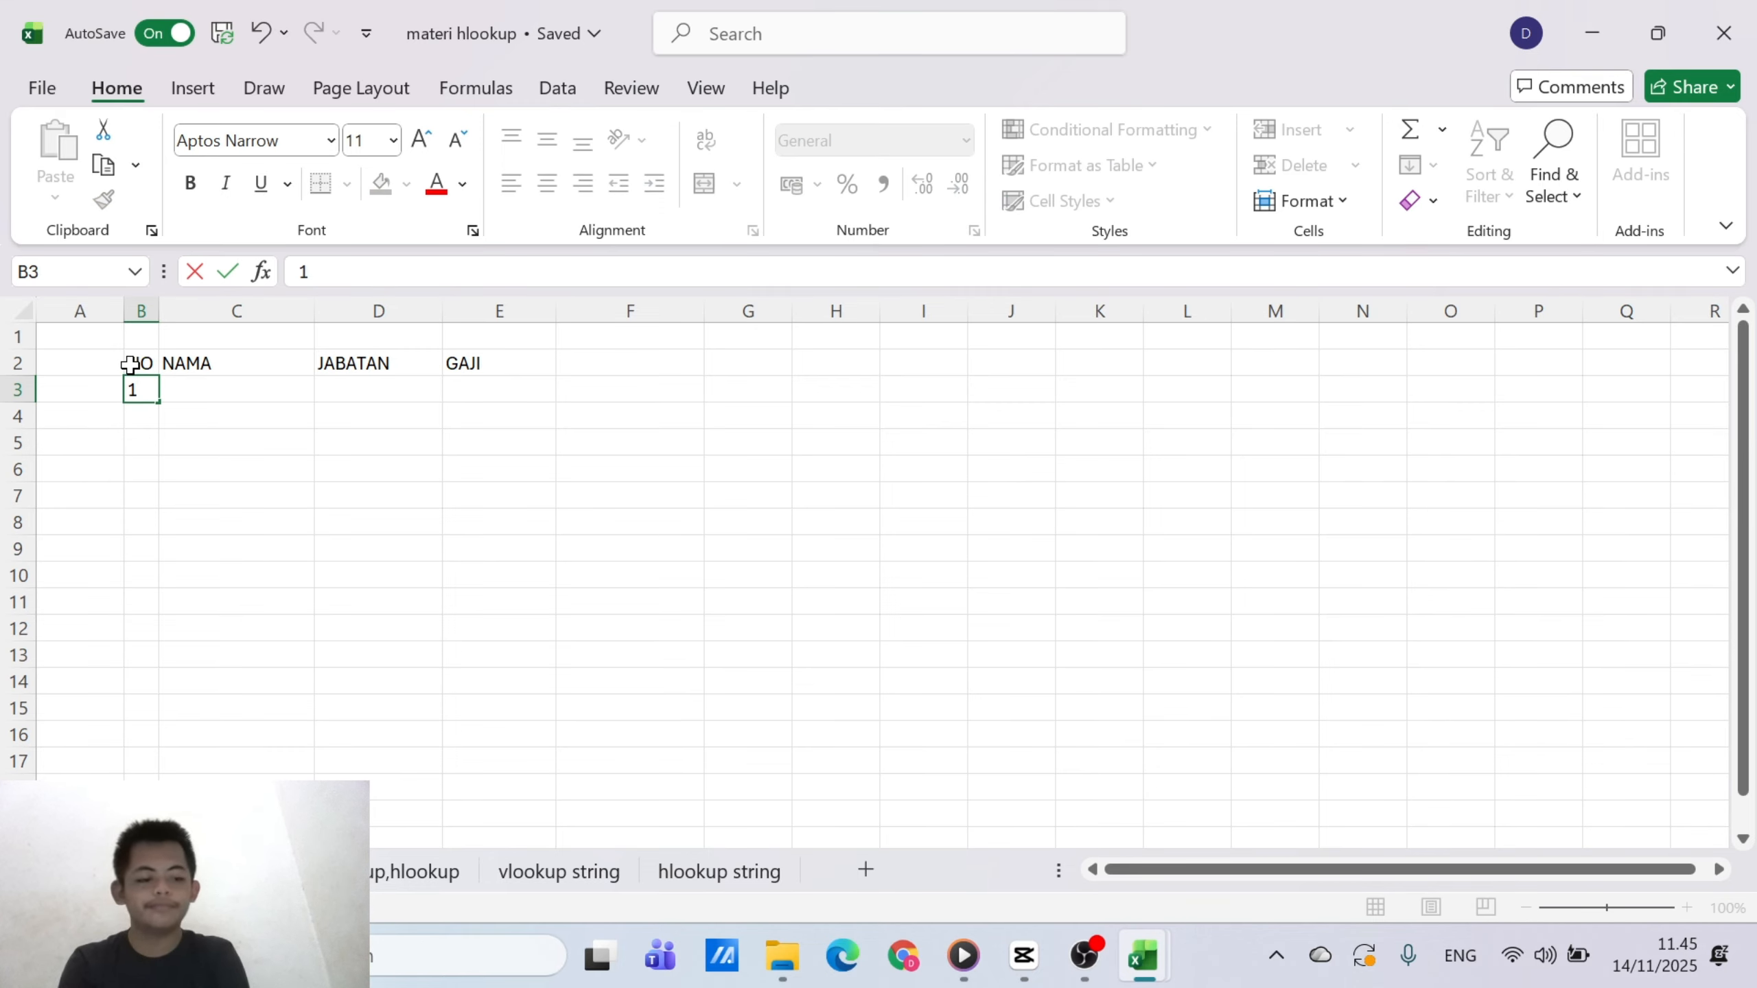
key(Return)
text(2)
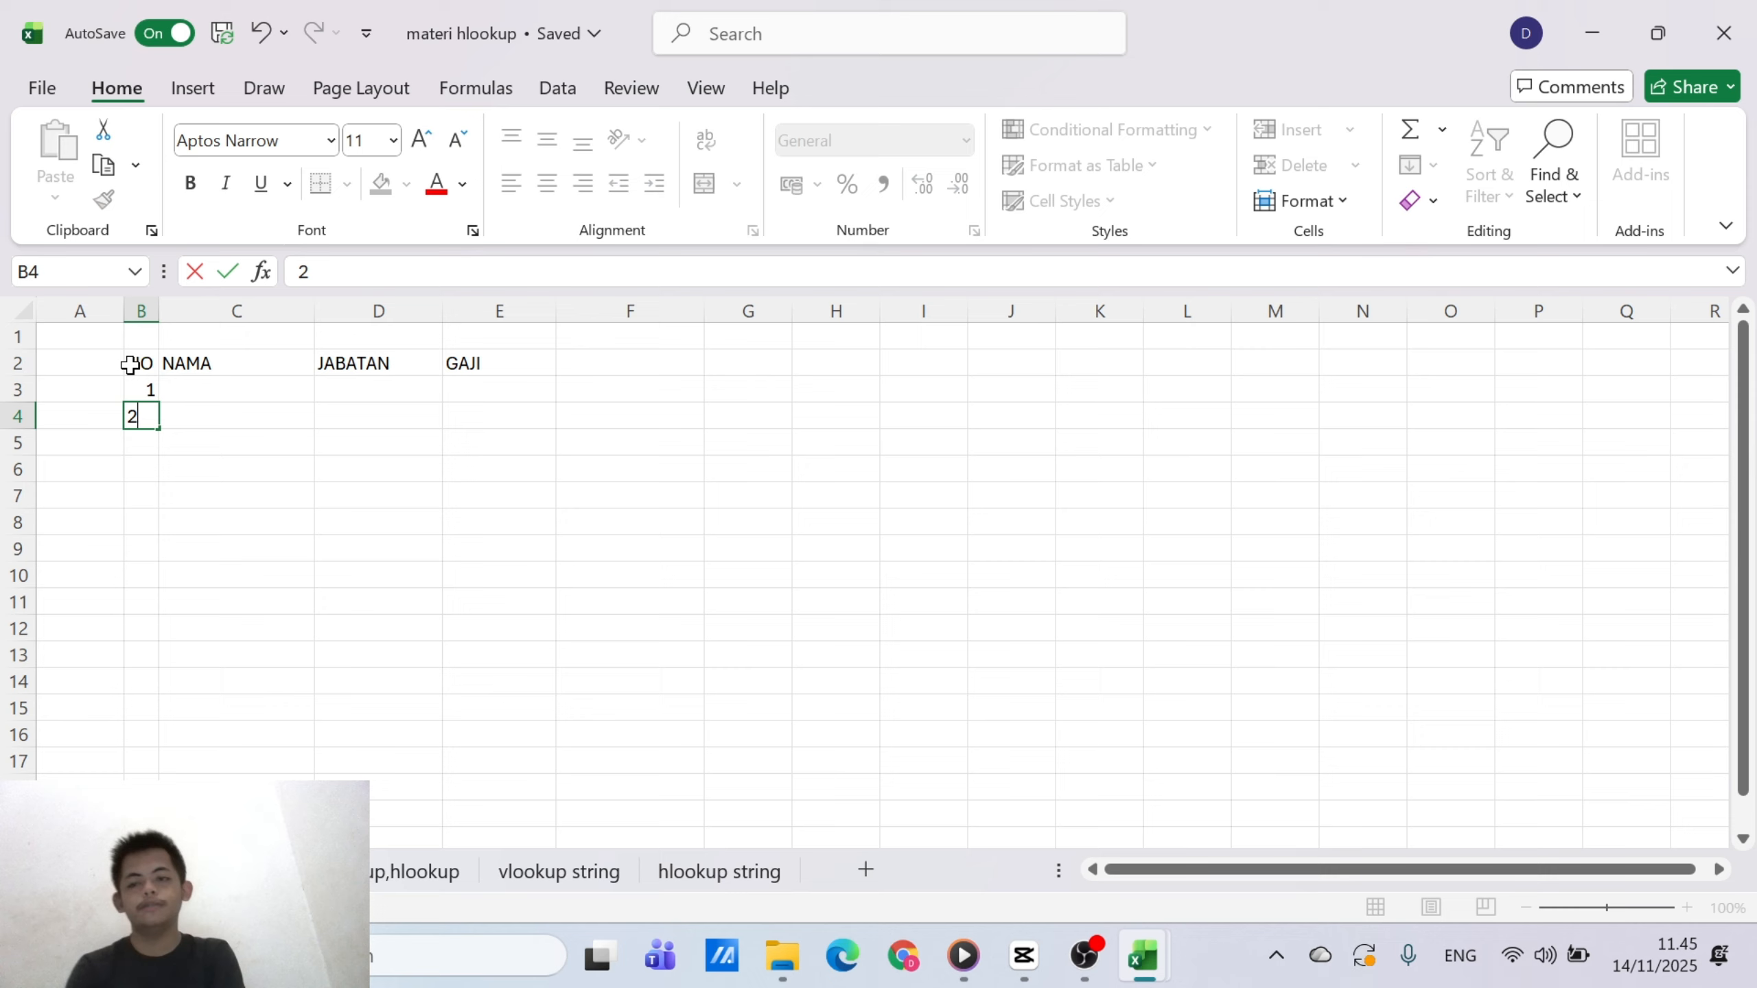
click(193, 472)
click(144, 394)
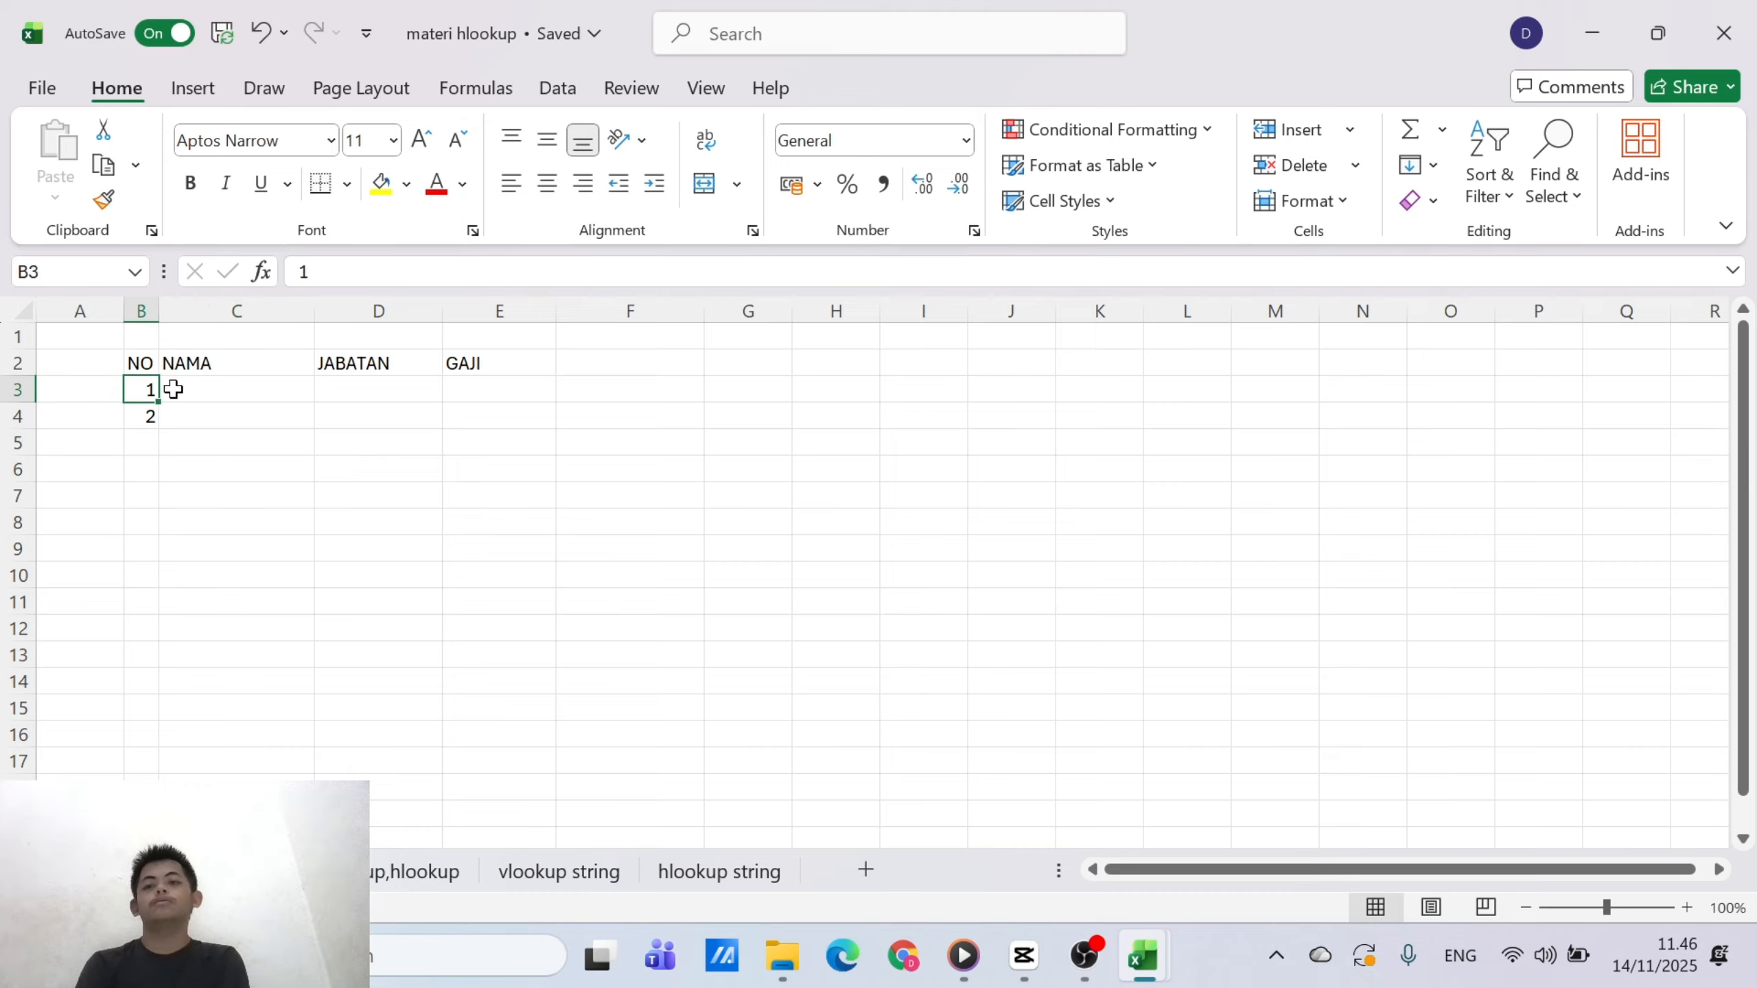
drag(160, 404, 159, 545)
Enter the first three people's names under the NAMA header in cells C3 to C5
click(255, 412)
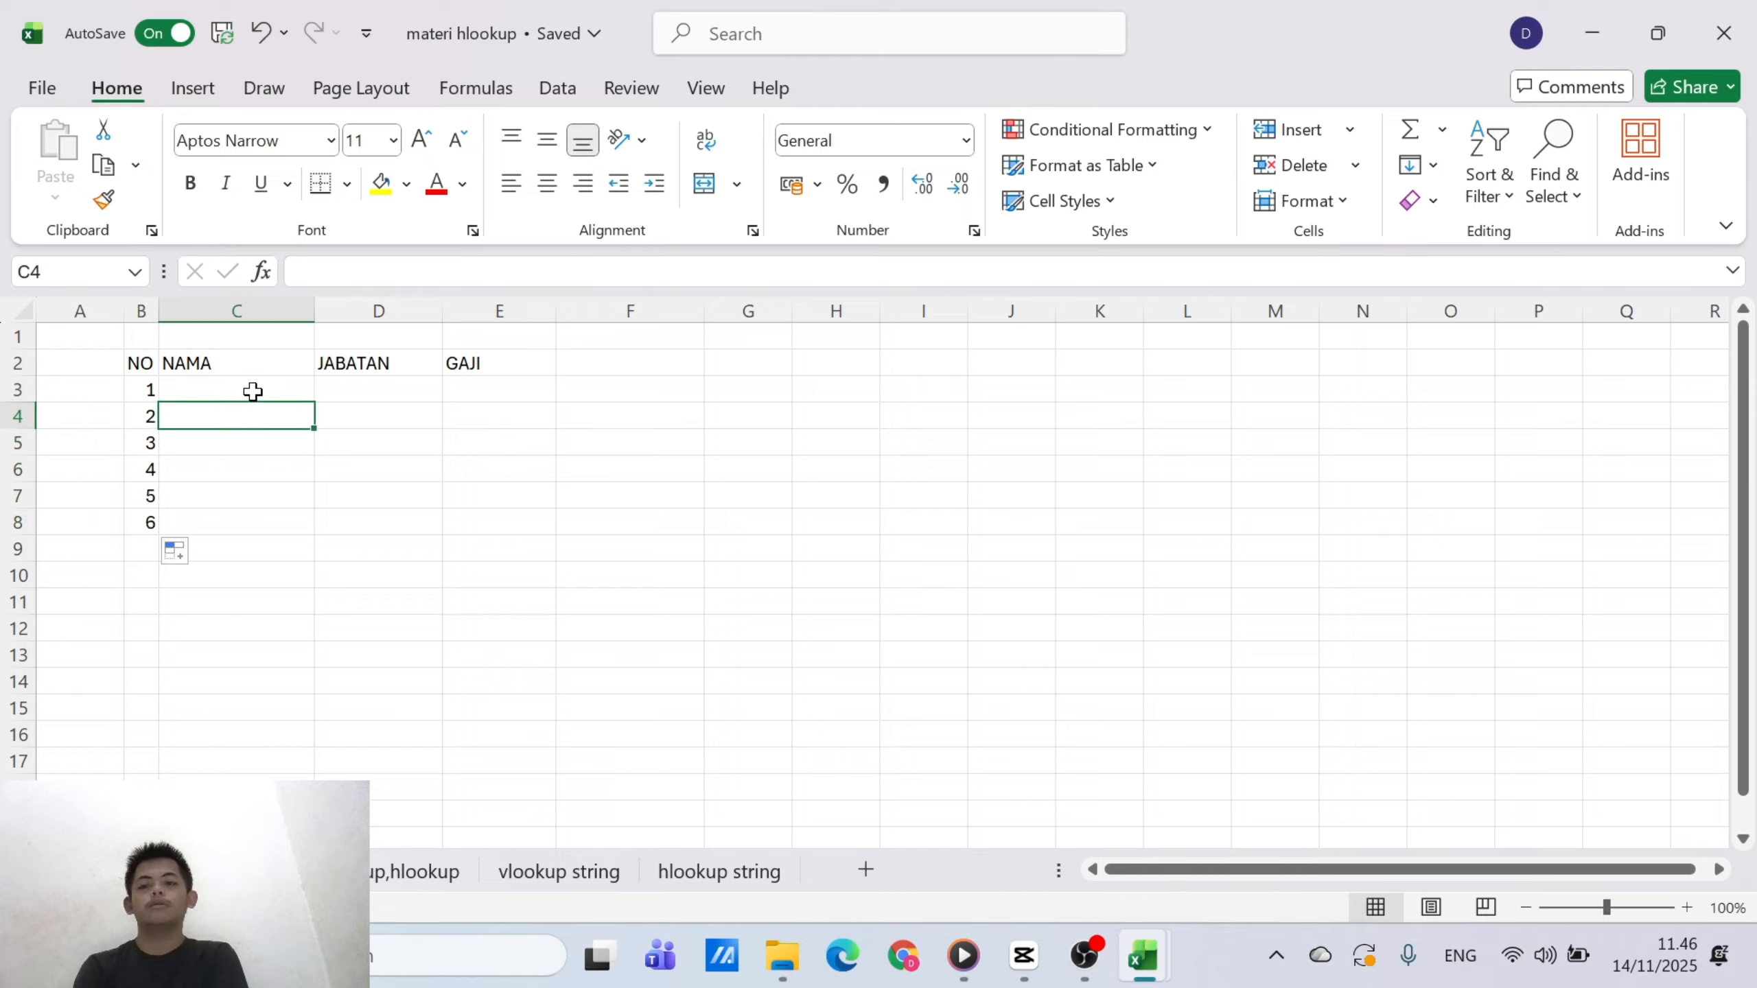
click(253, 393)
text(AHMA)
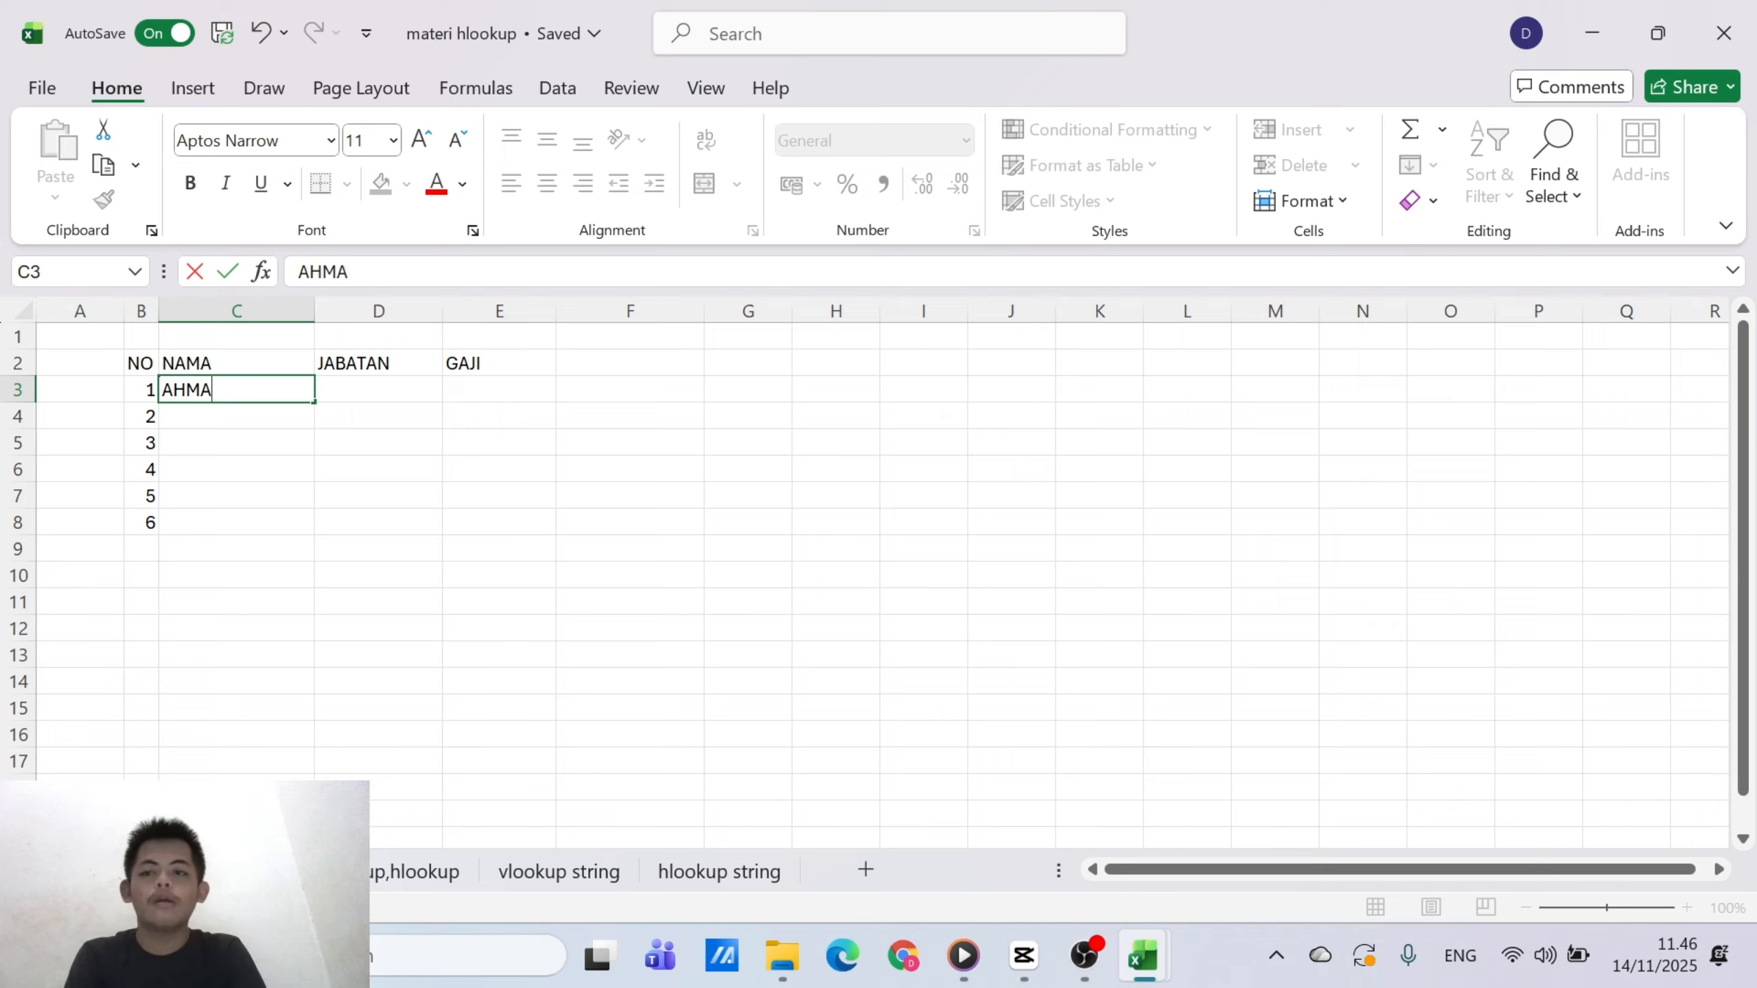
text(D)
key(Return)
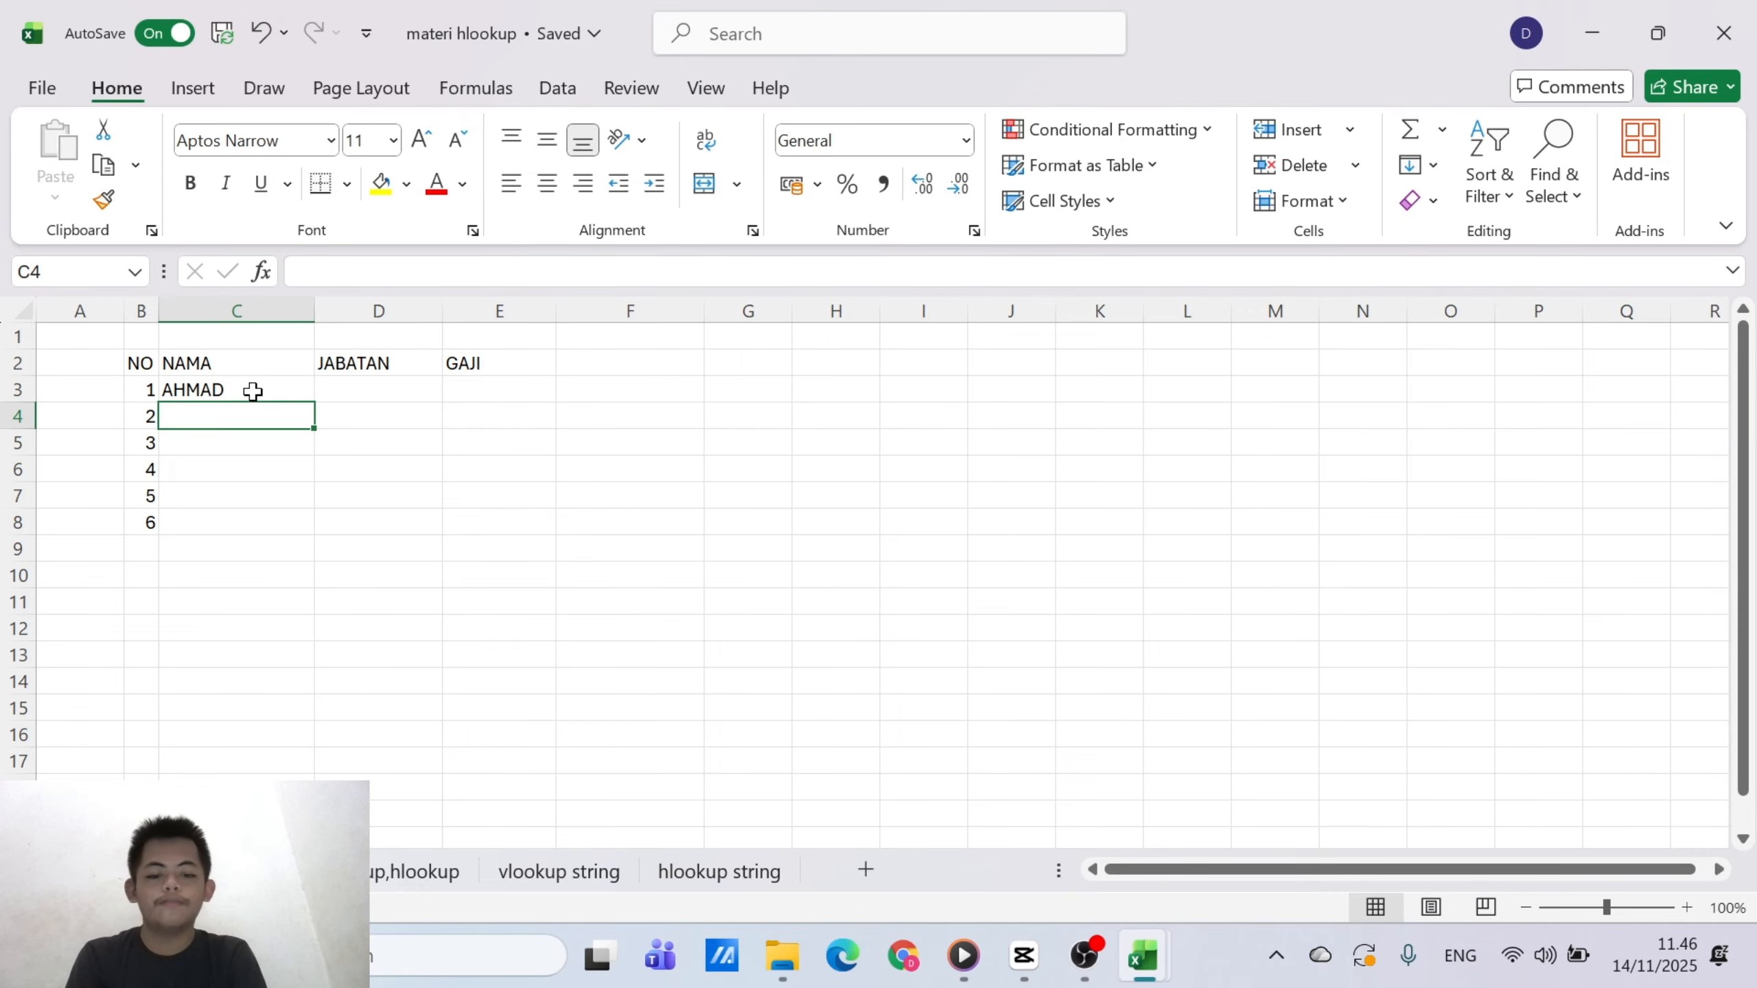
text(IAN)
key(Return)
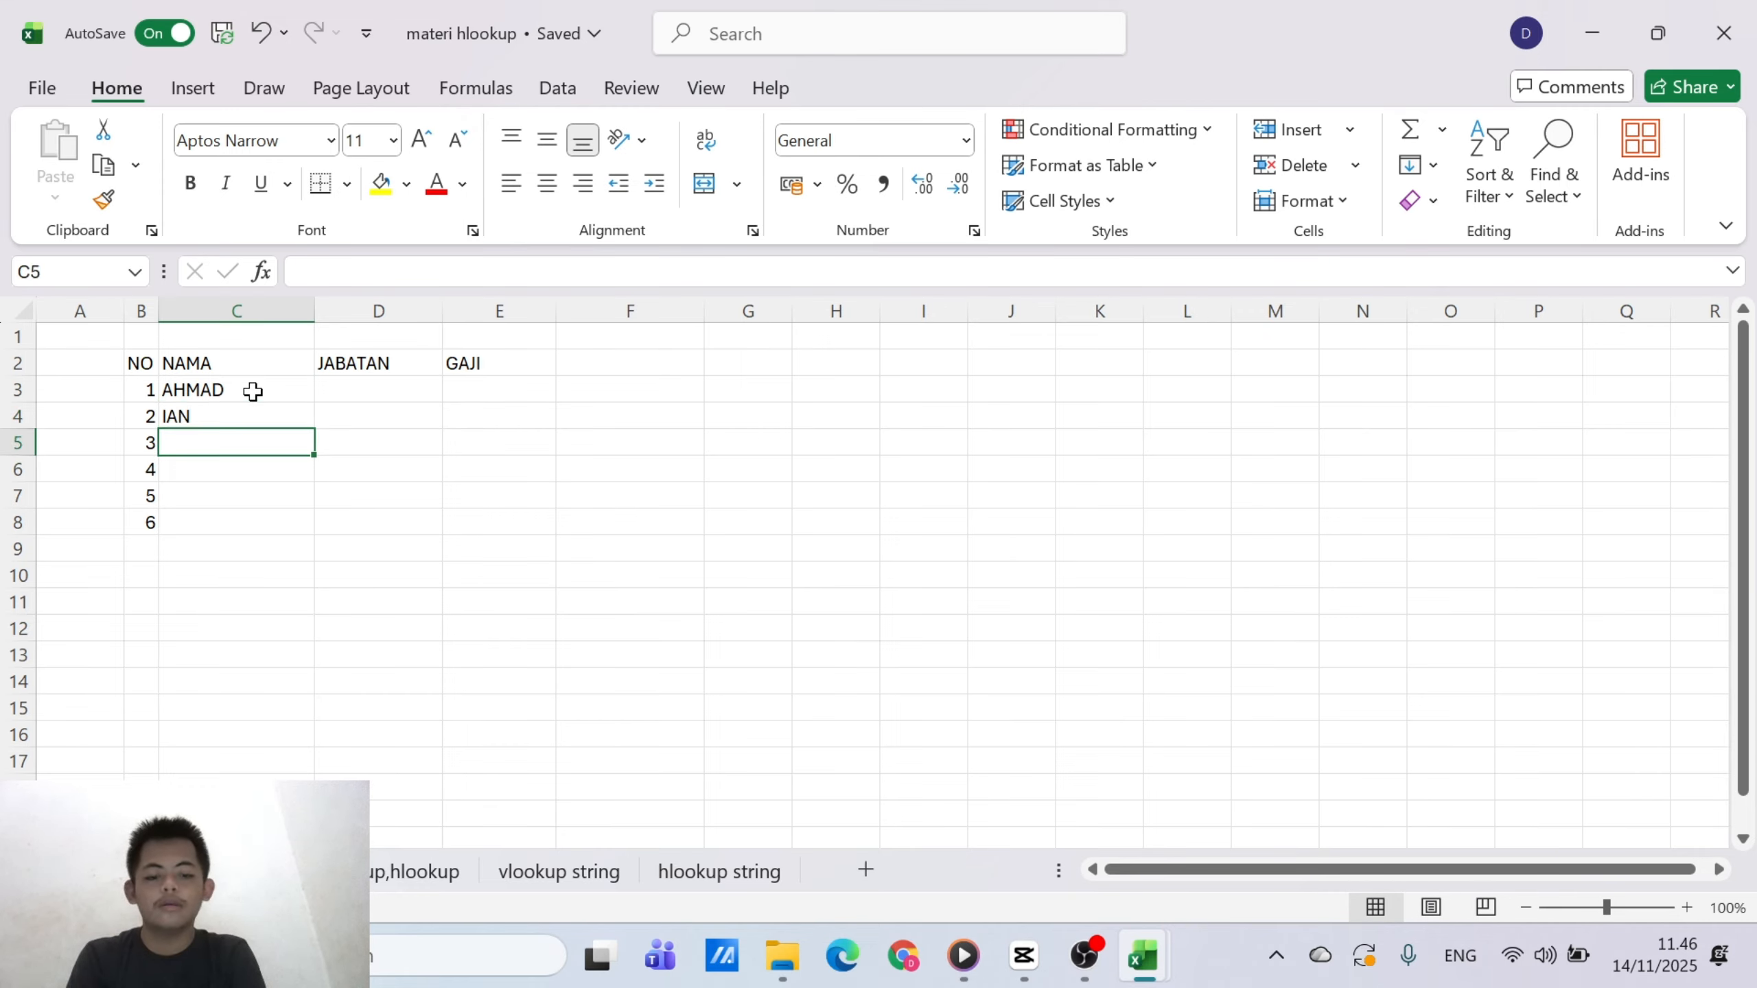
text(LIA)
key(Return)
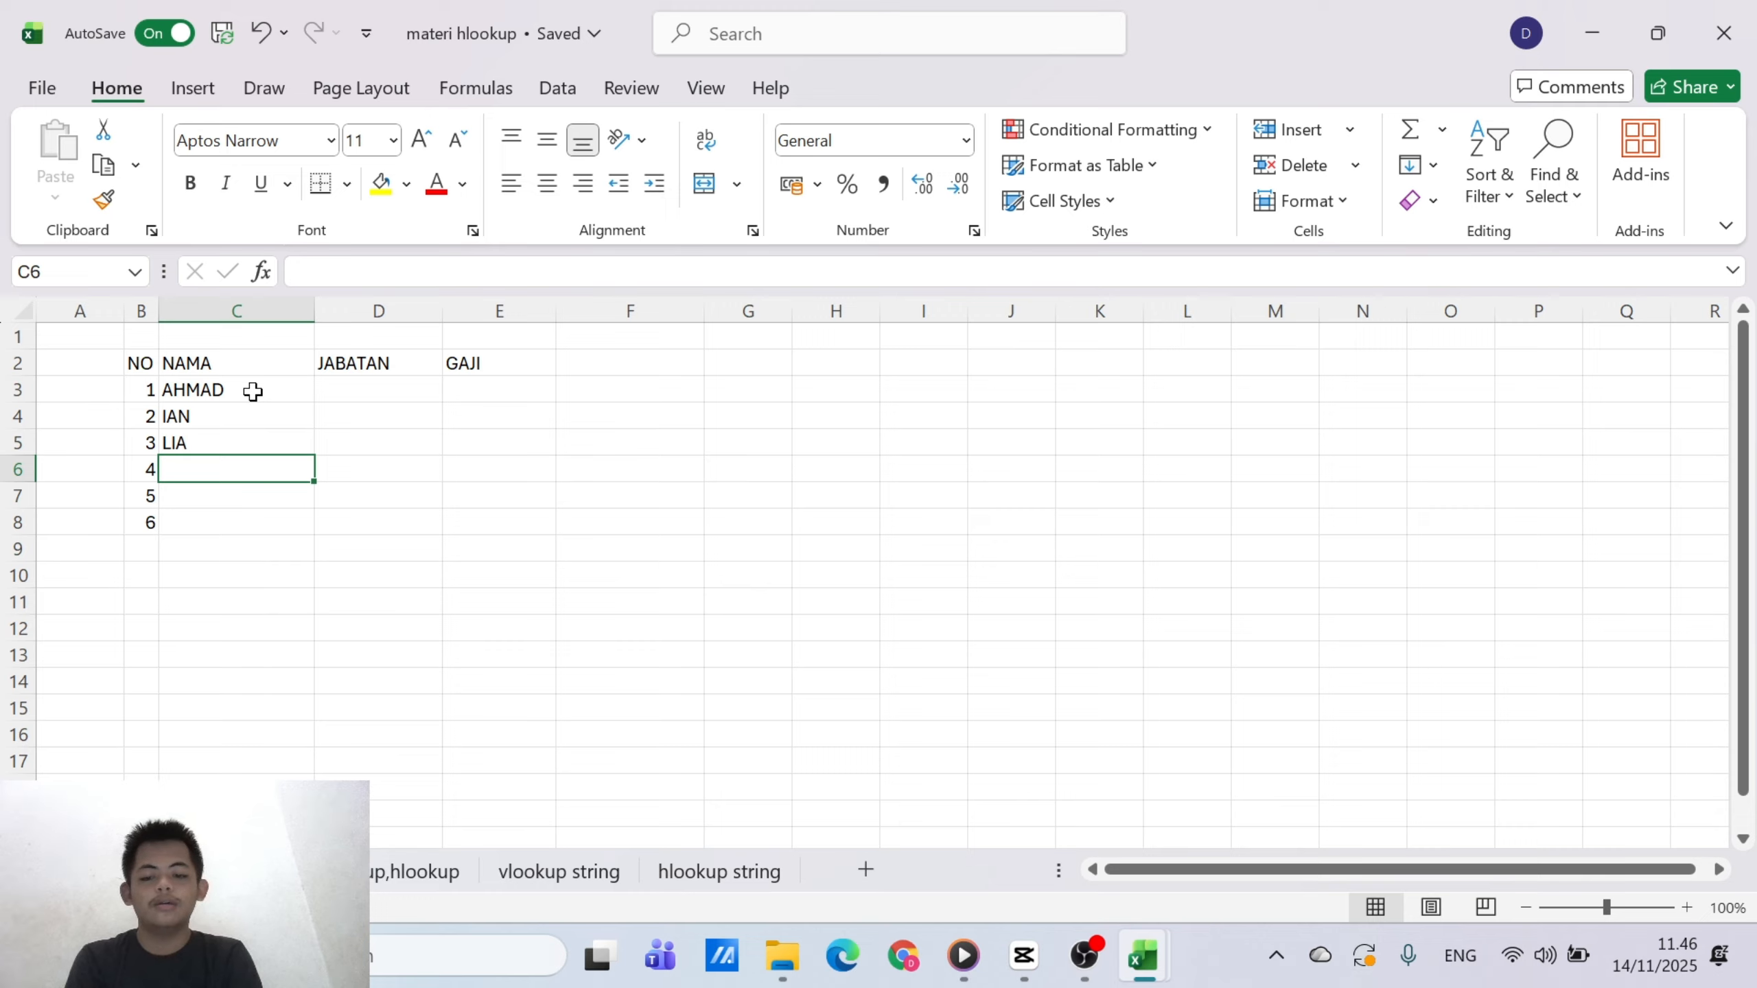
Enter the names of the remaining three people in the NAMA column, cells C6 to C8
text(CACA)
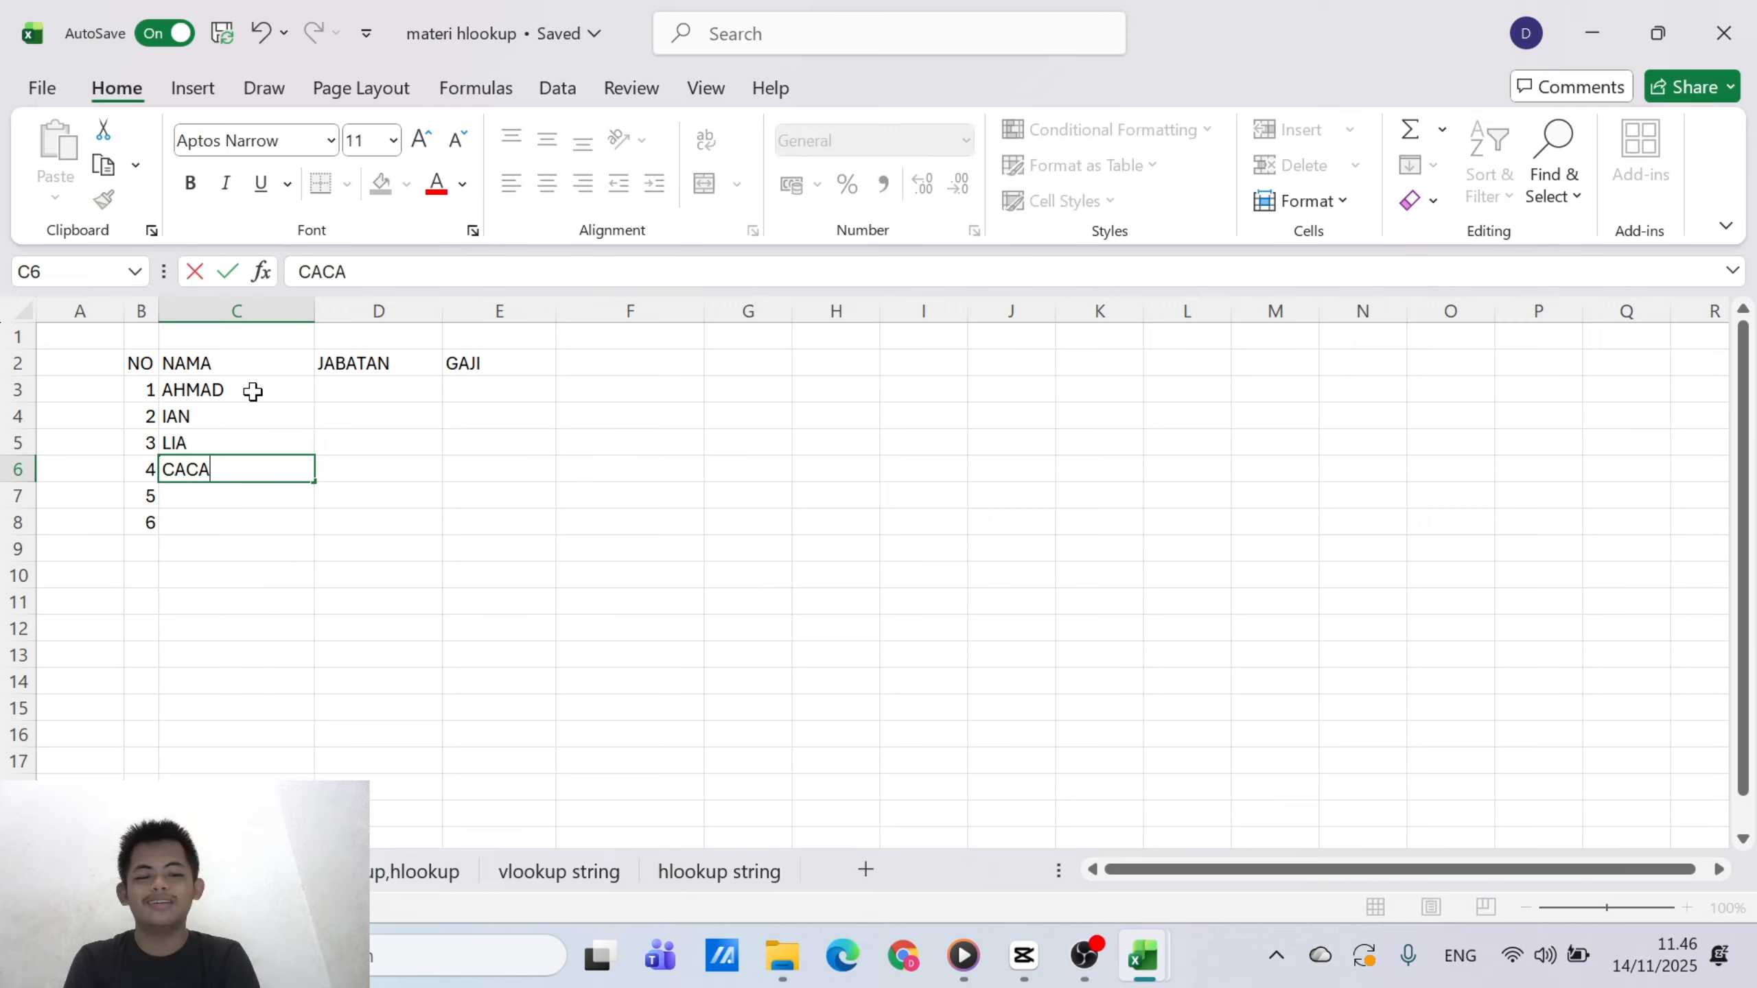
key(Return)
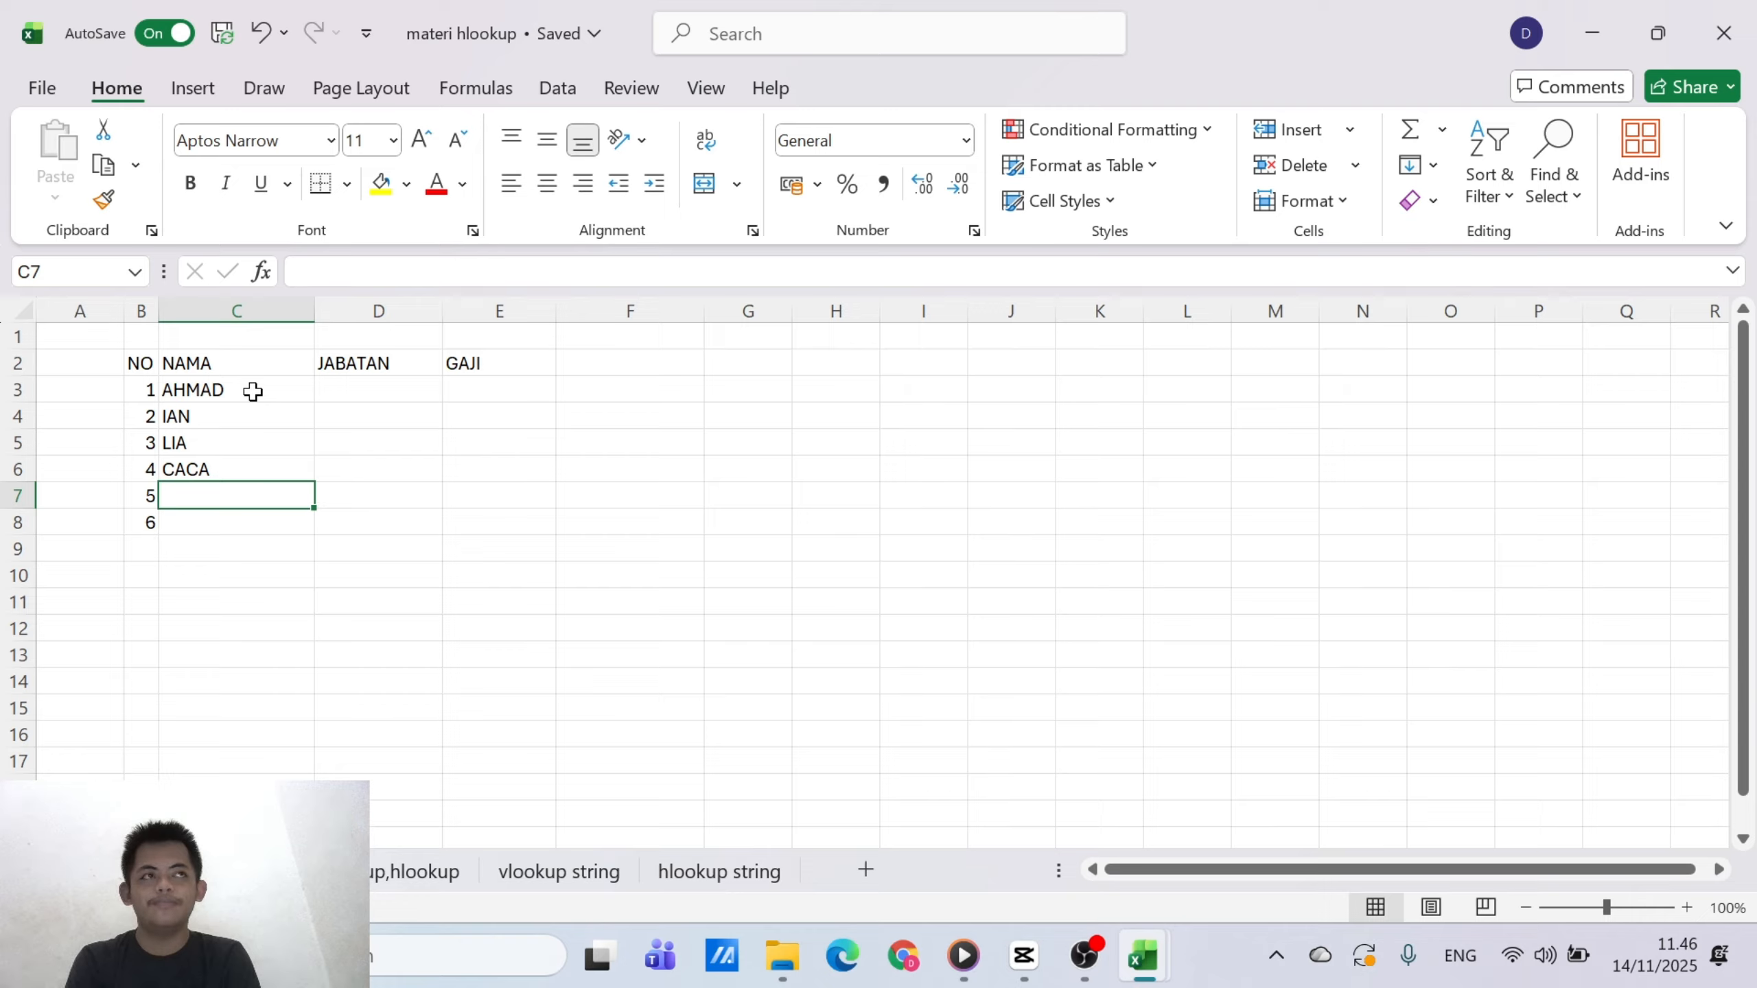
text(E)
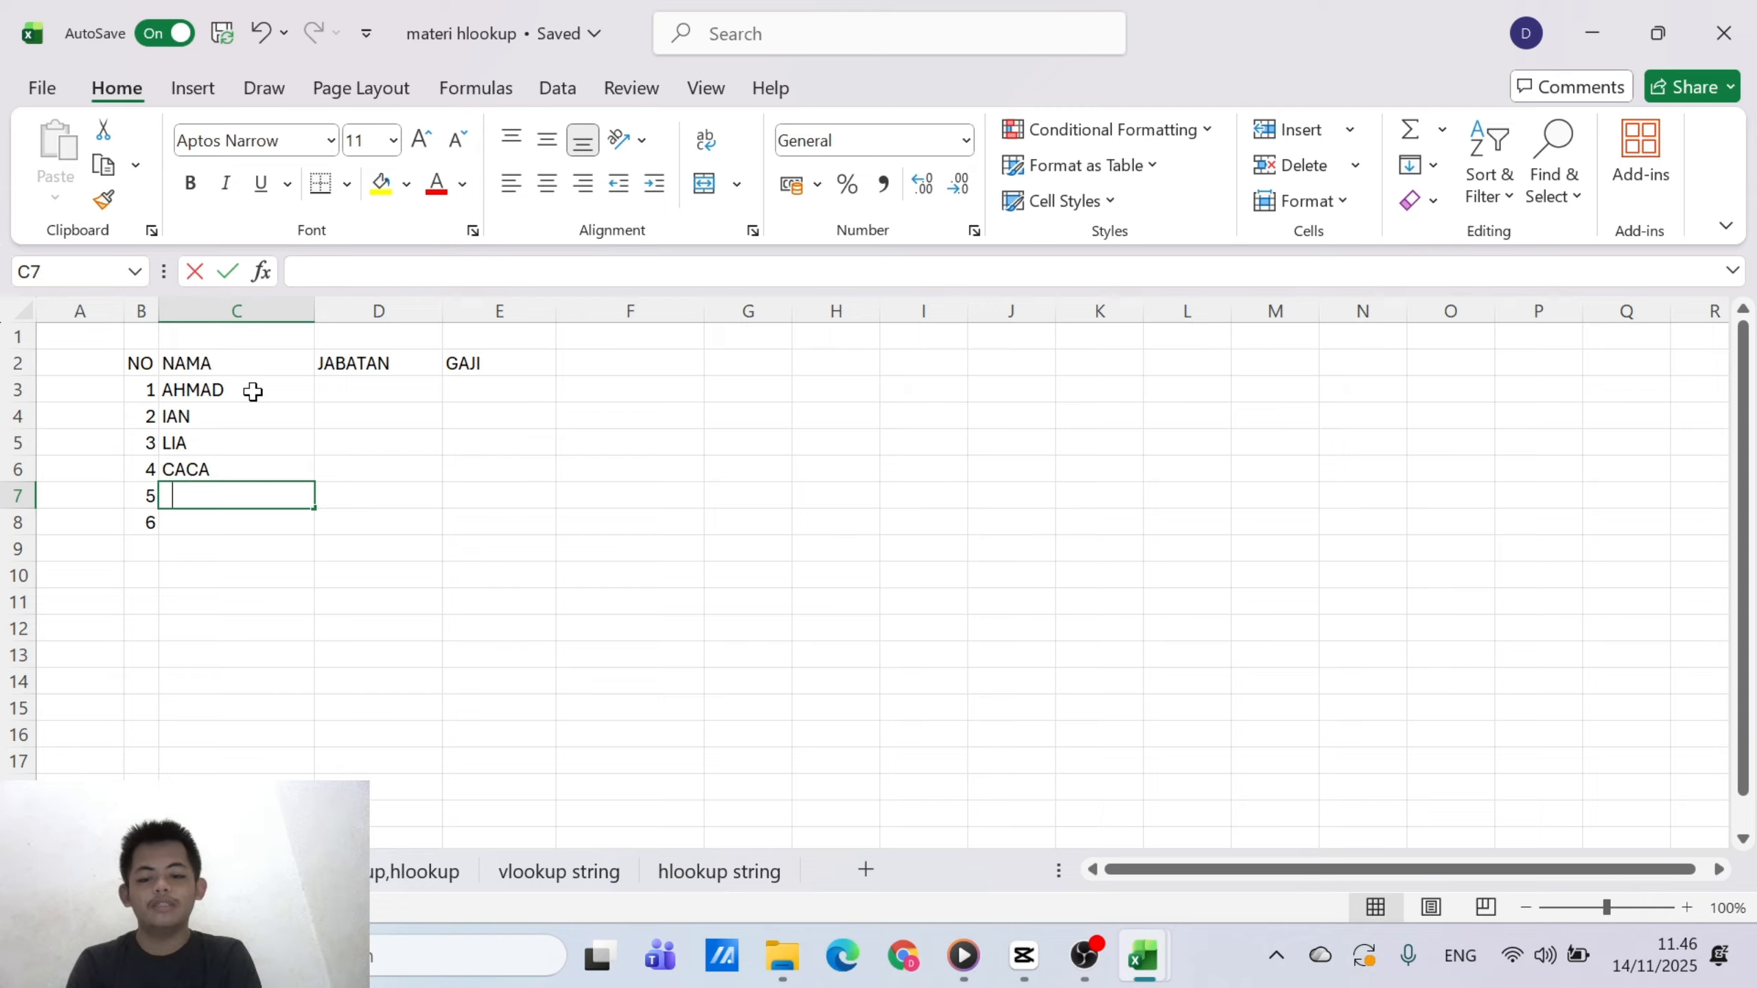
key(BackSpace)
text(RI)
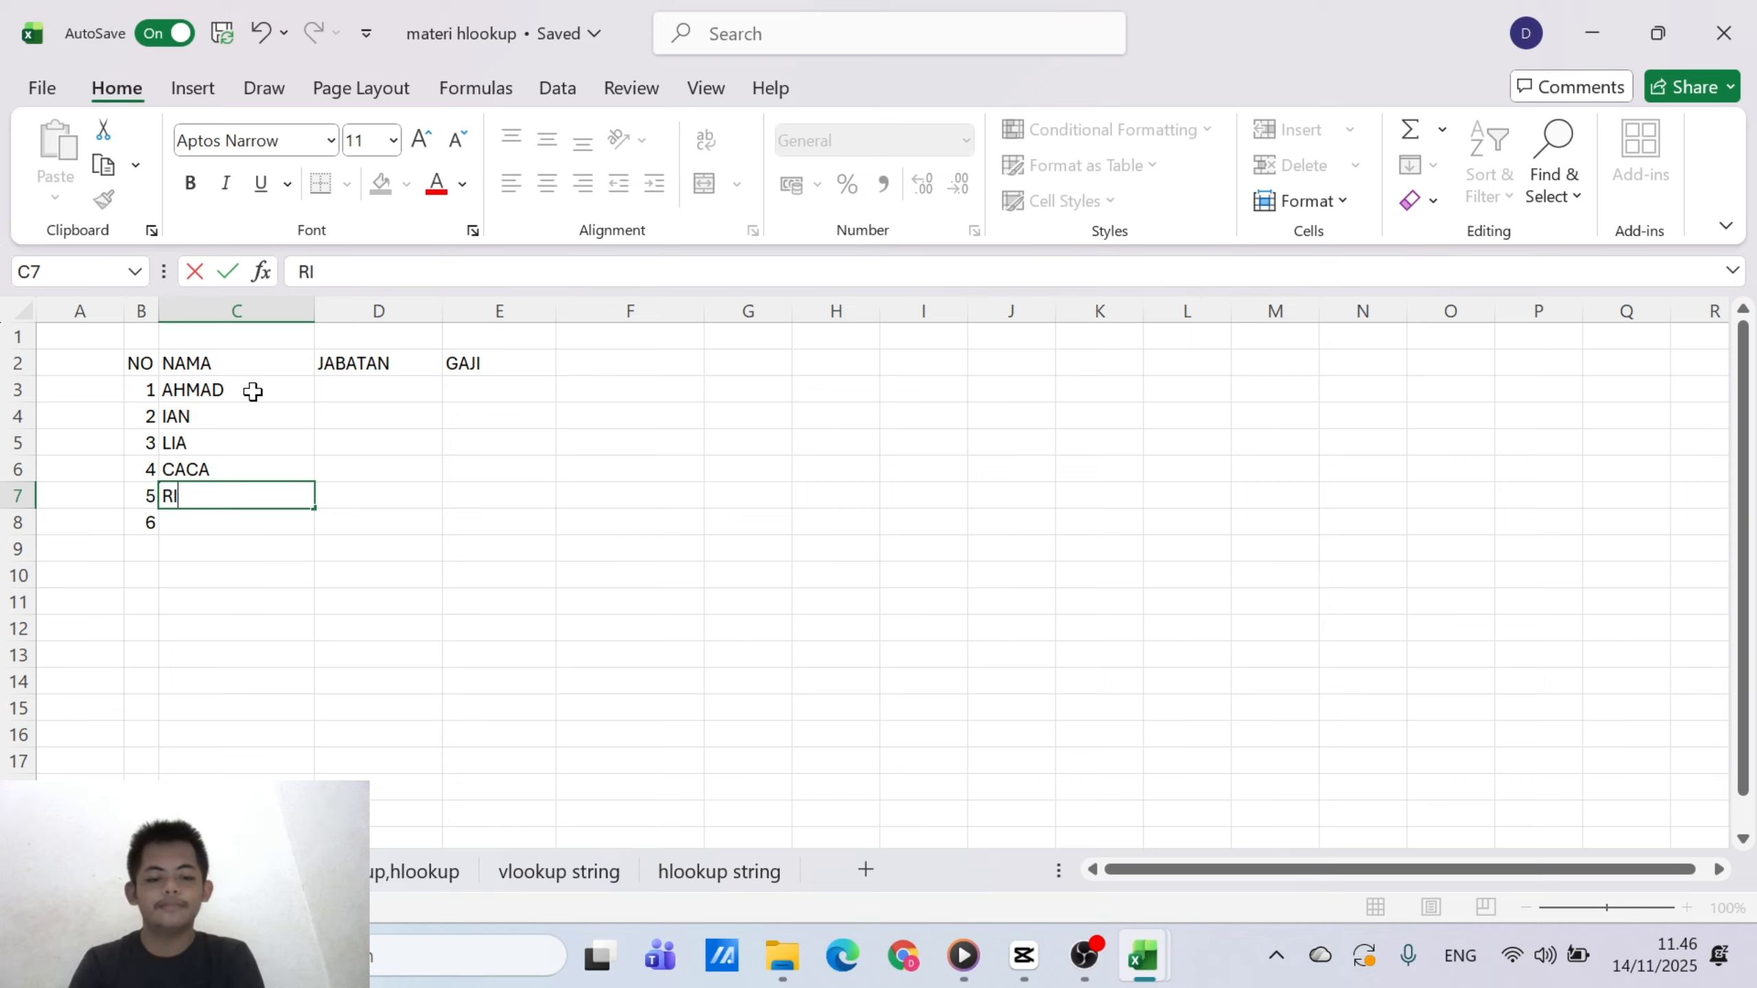
text(ZKI)
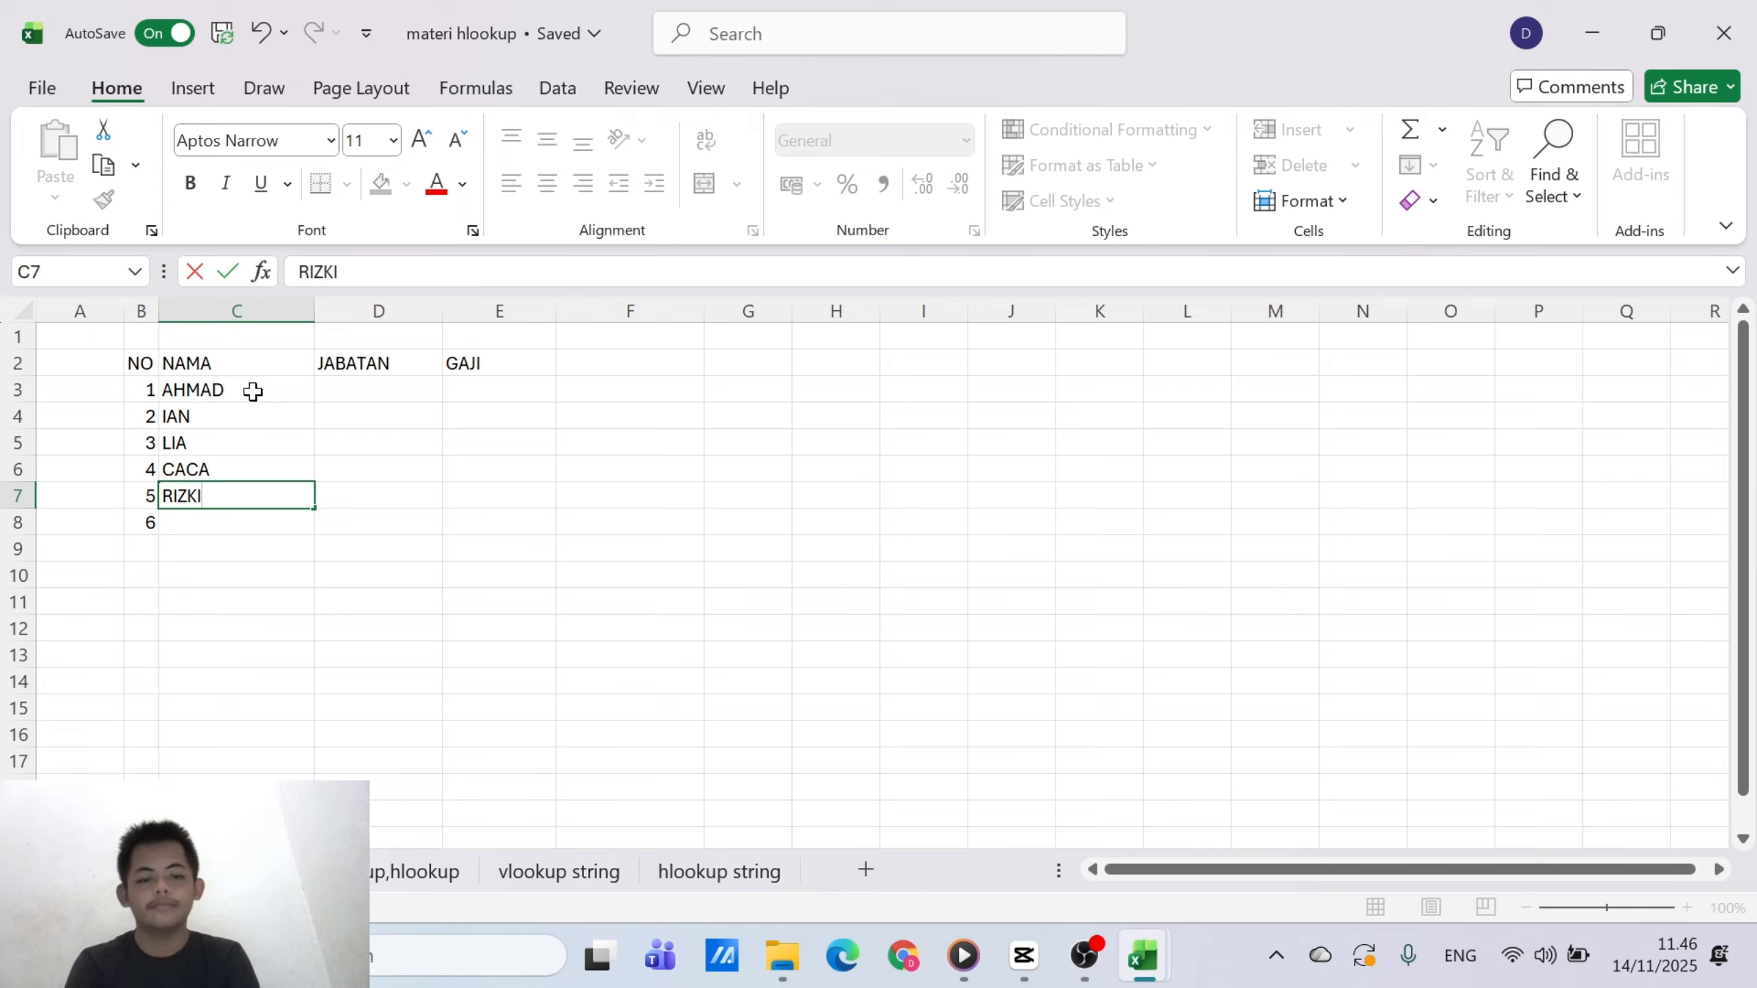
key(Return)
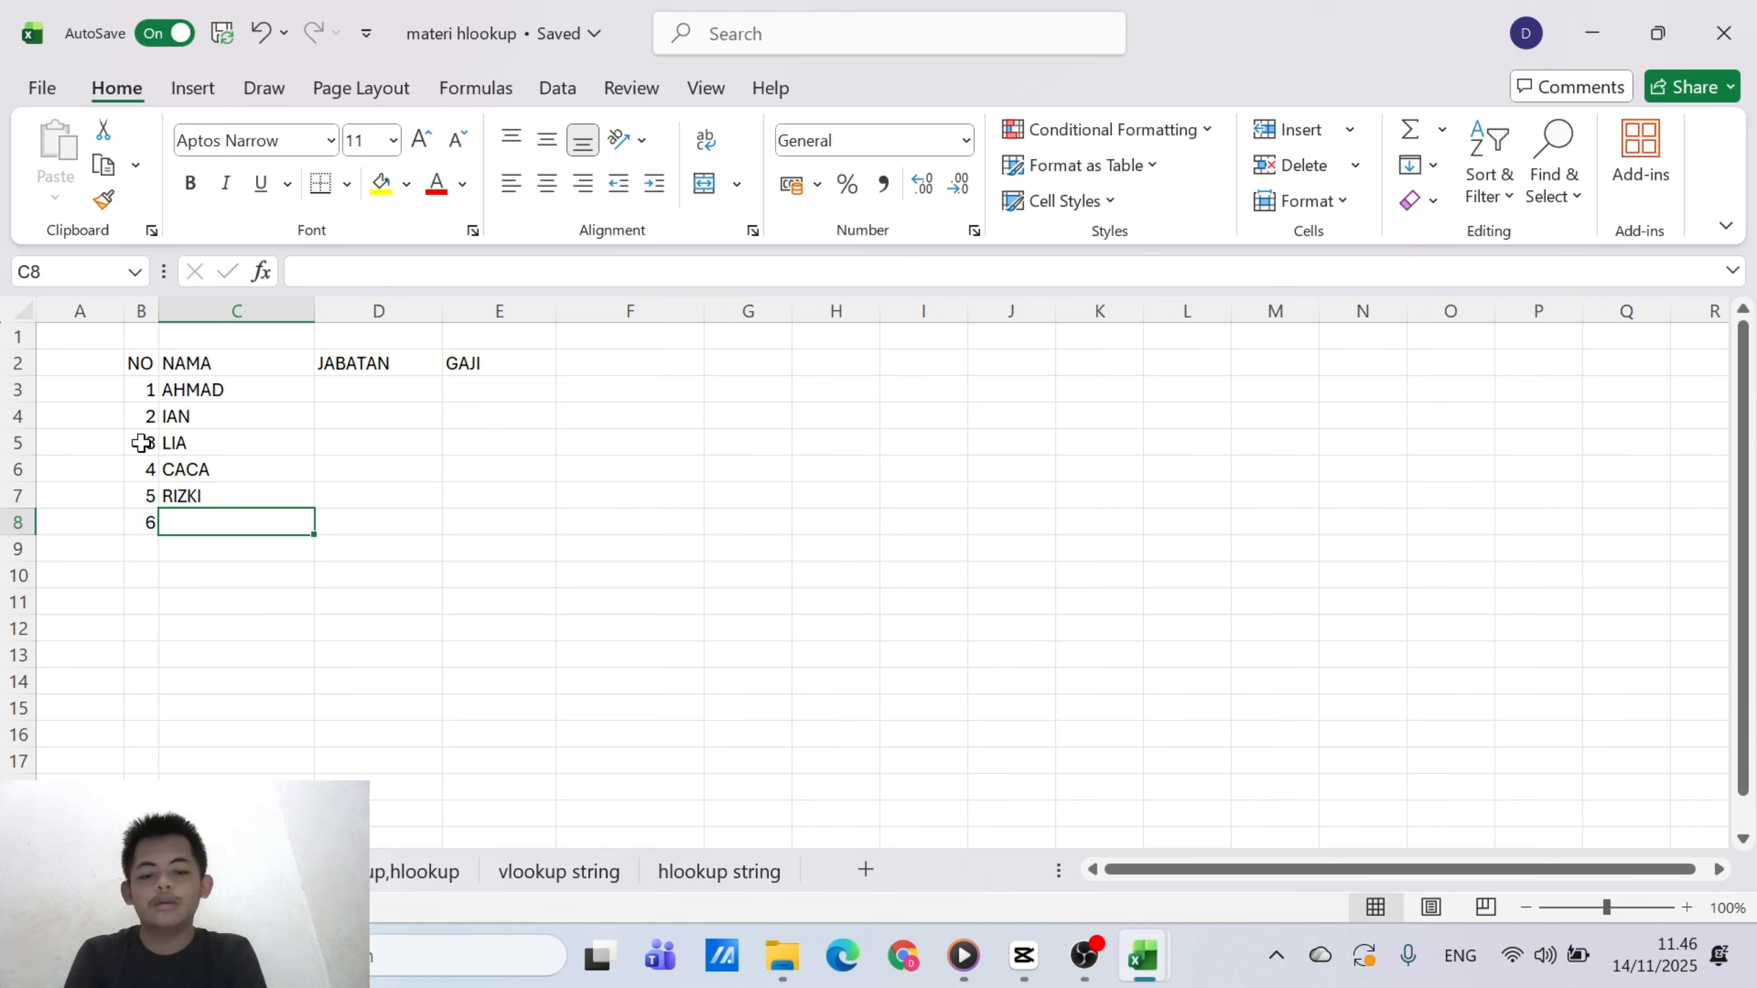
text(ANDI)
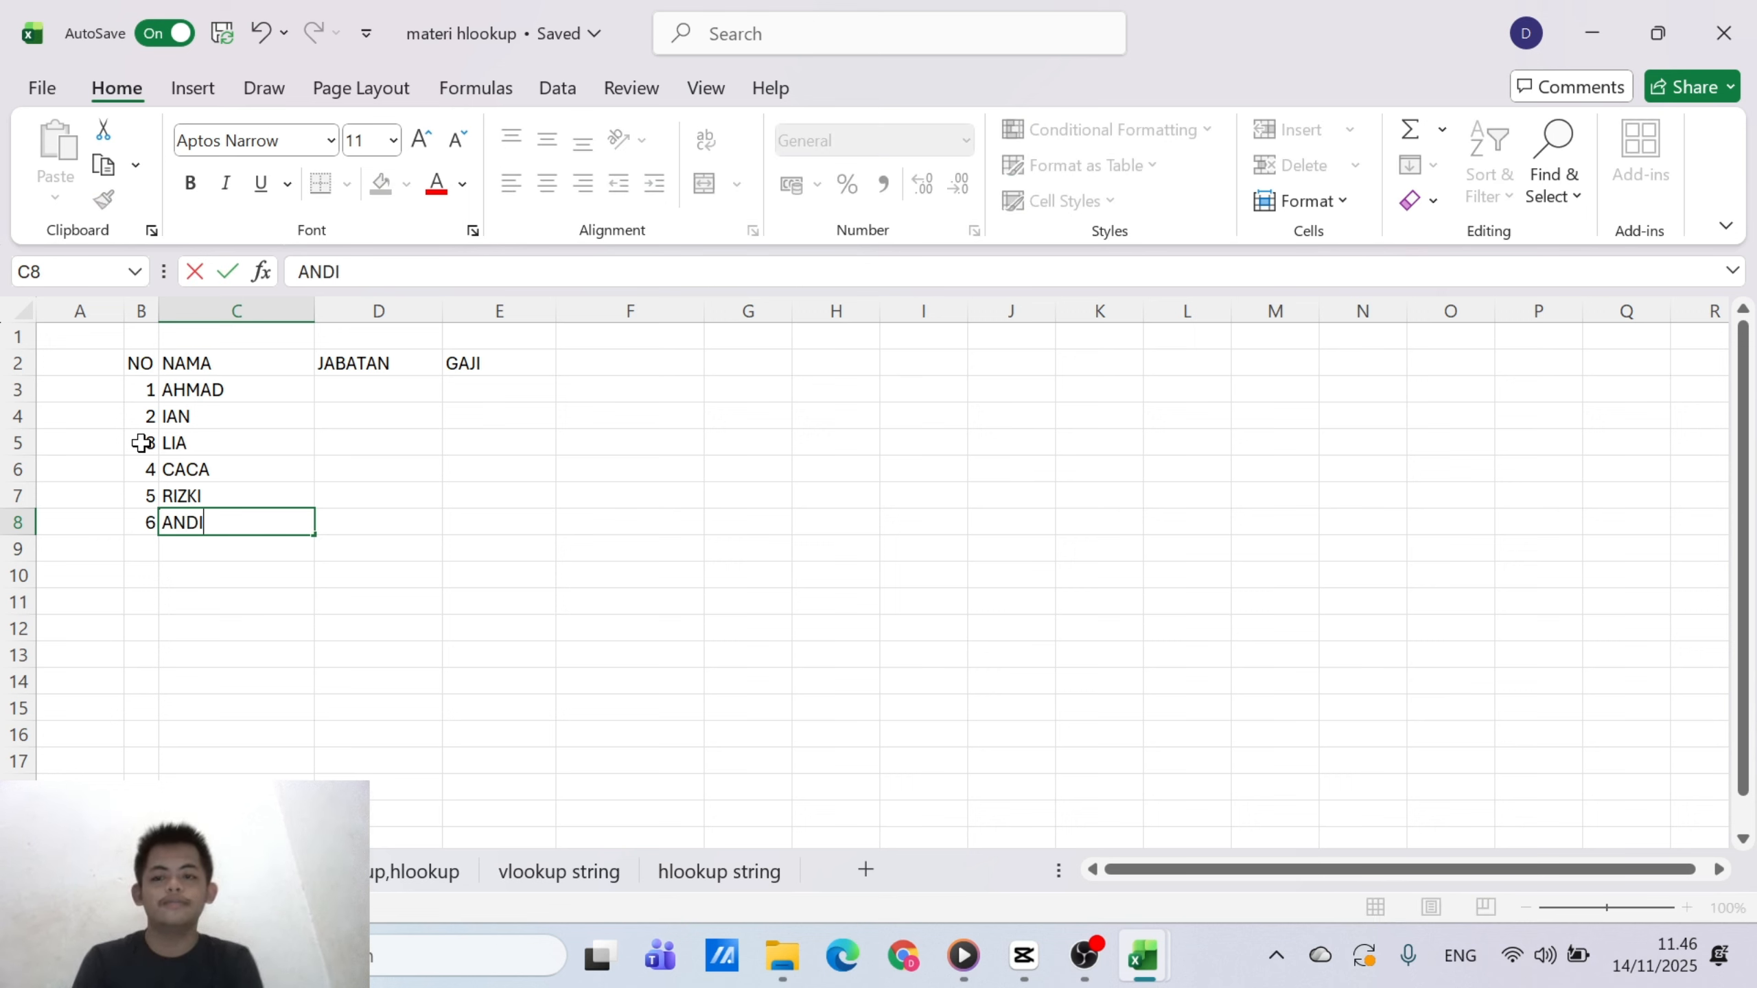
Enter the positions OPERATO in D3 and SUPERVISOR in D4 under the JABATAN header
click(375, 385)
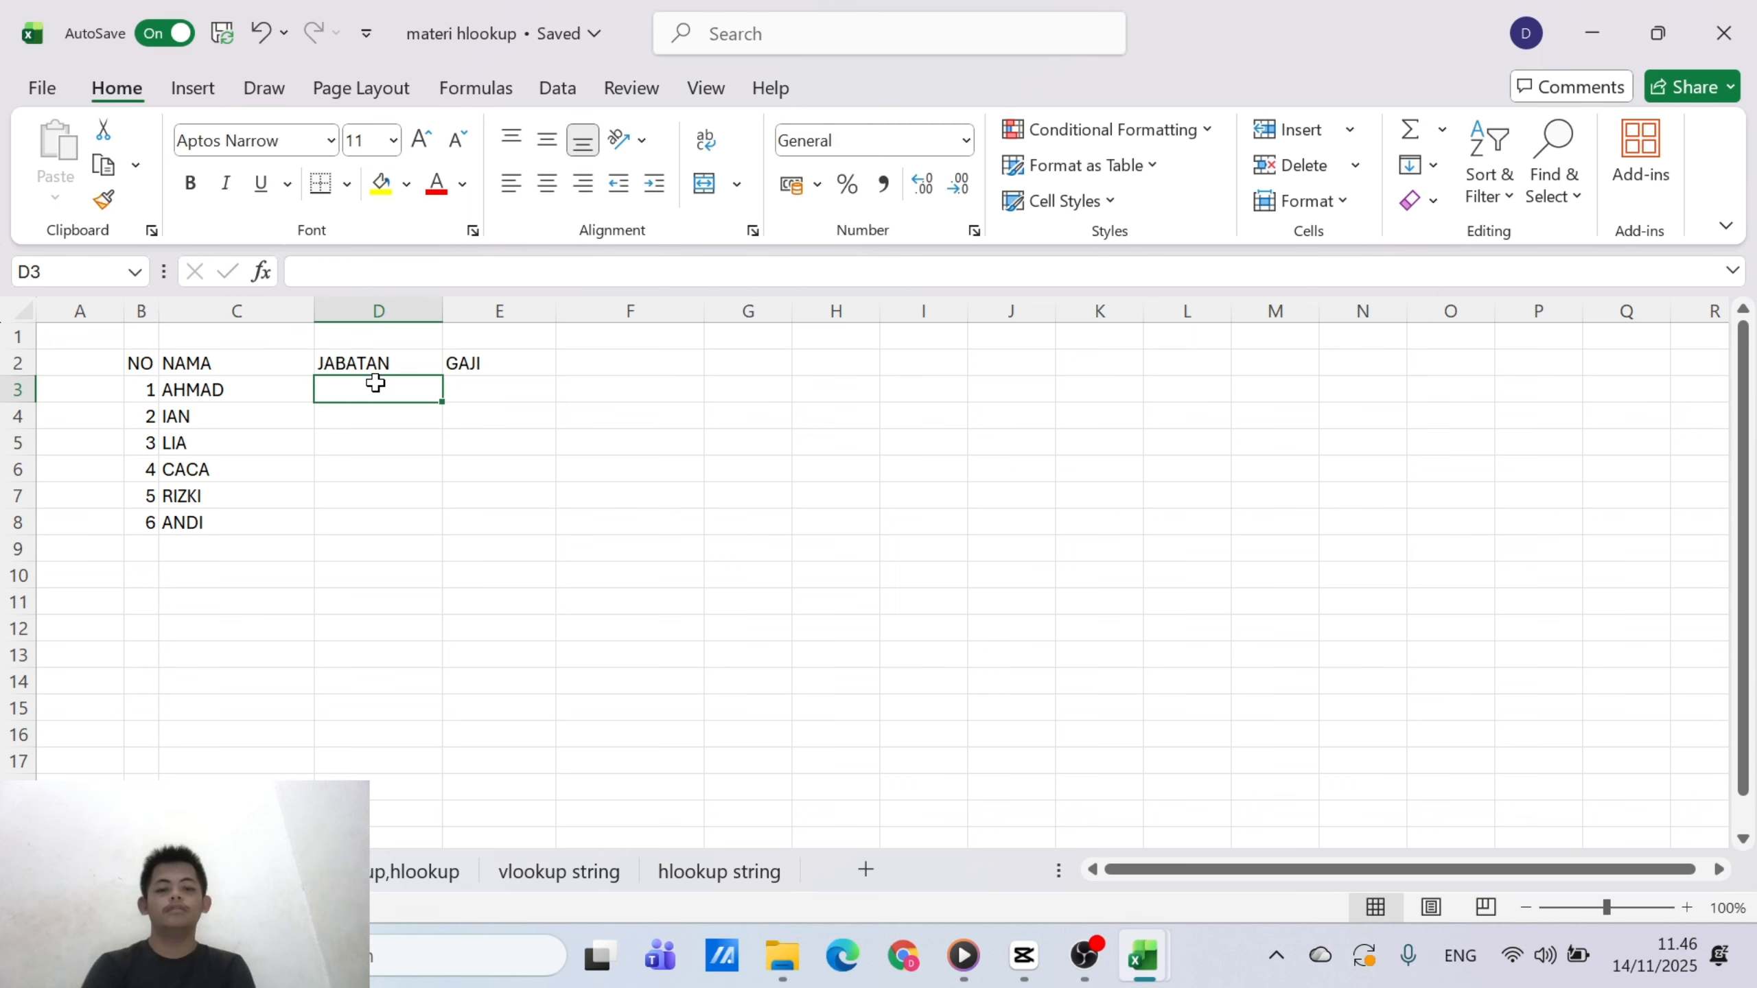
text(OPERATO)
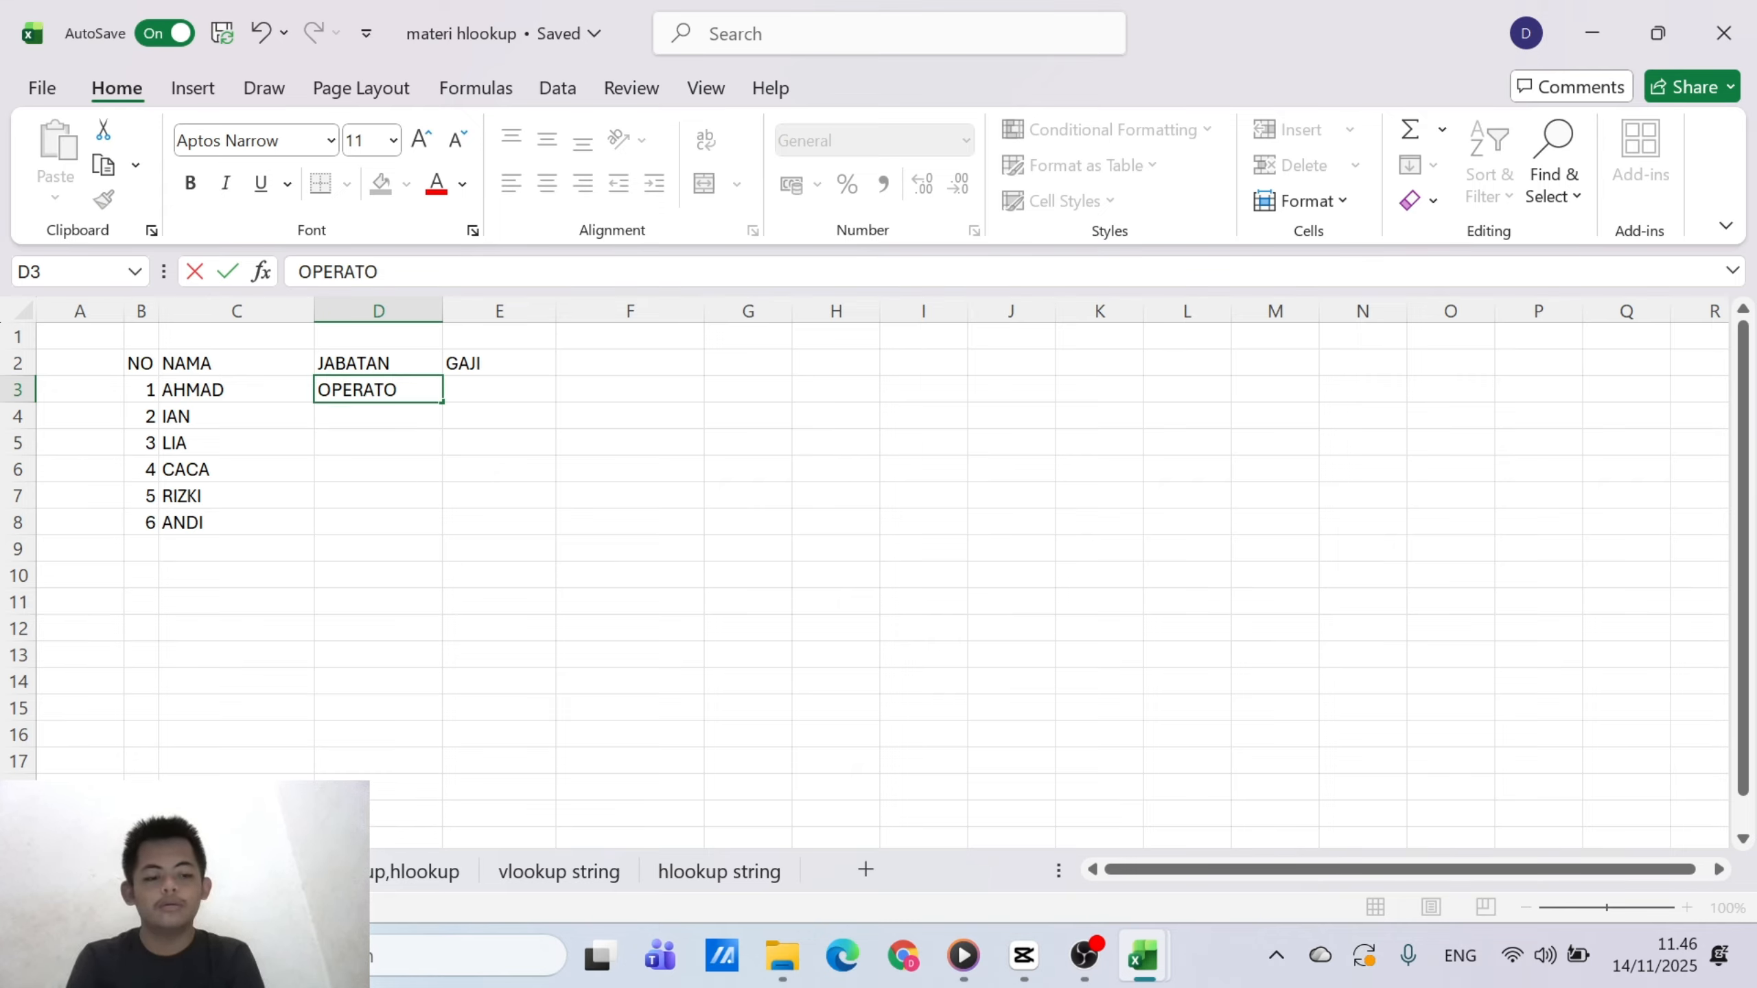
key(Return)
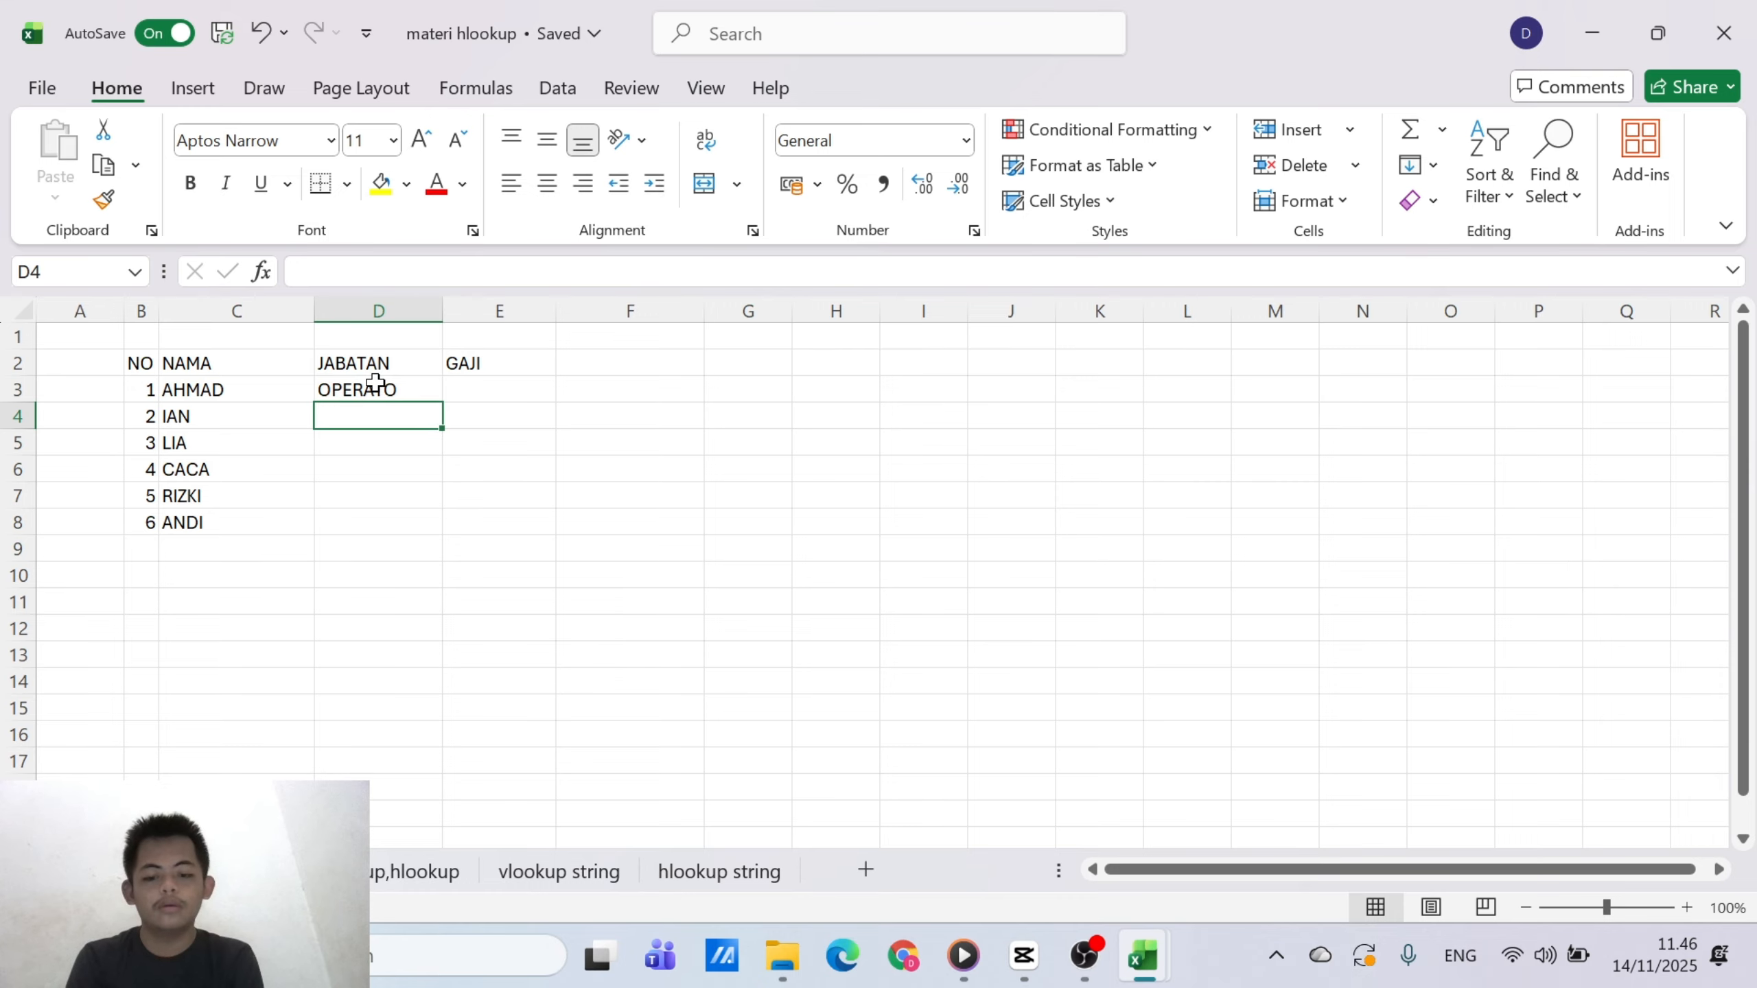
text(SUPER)
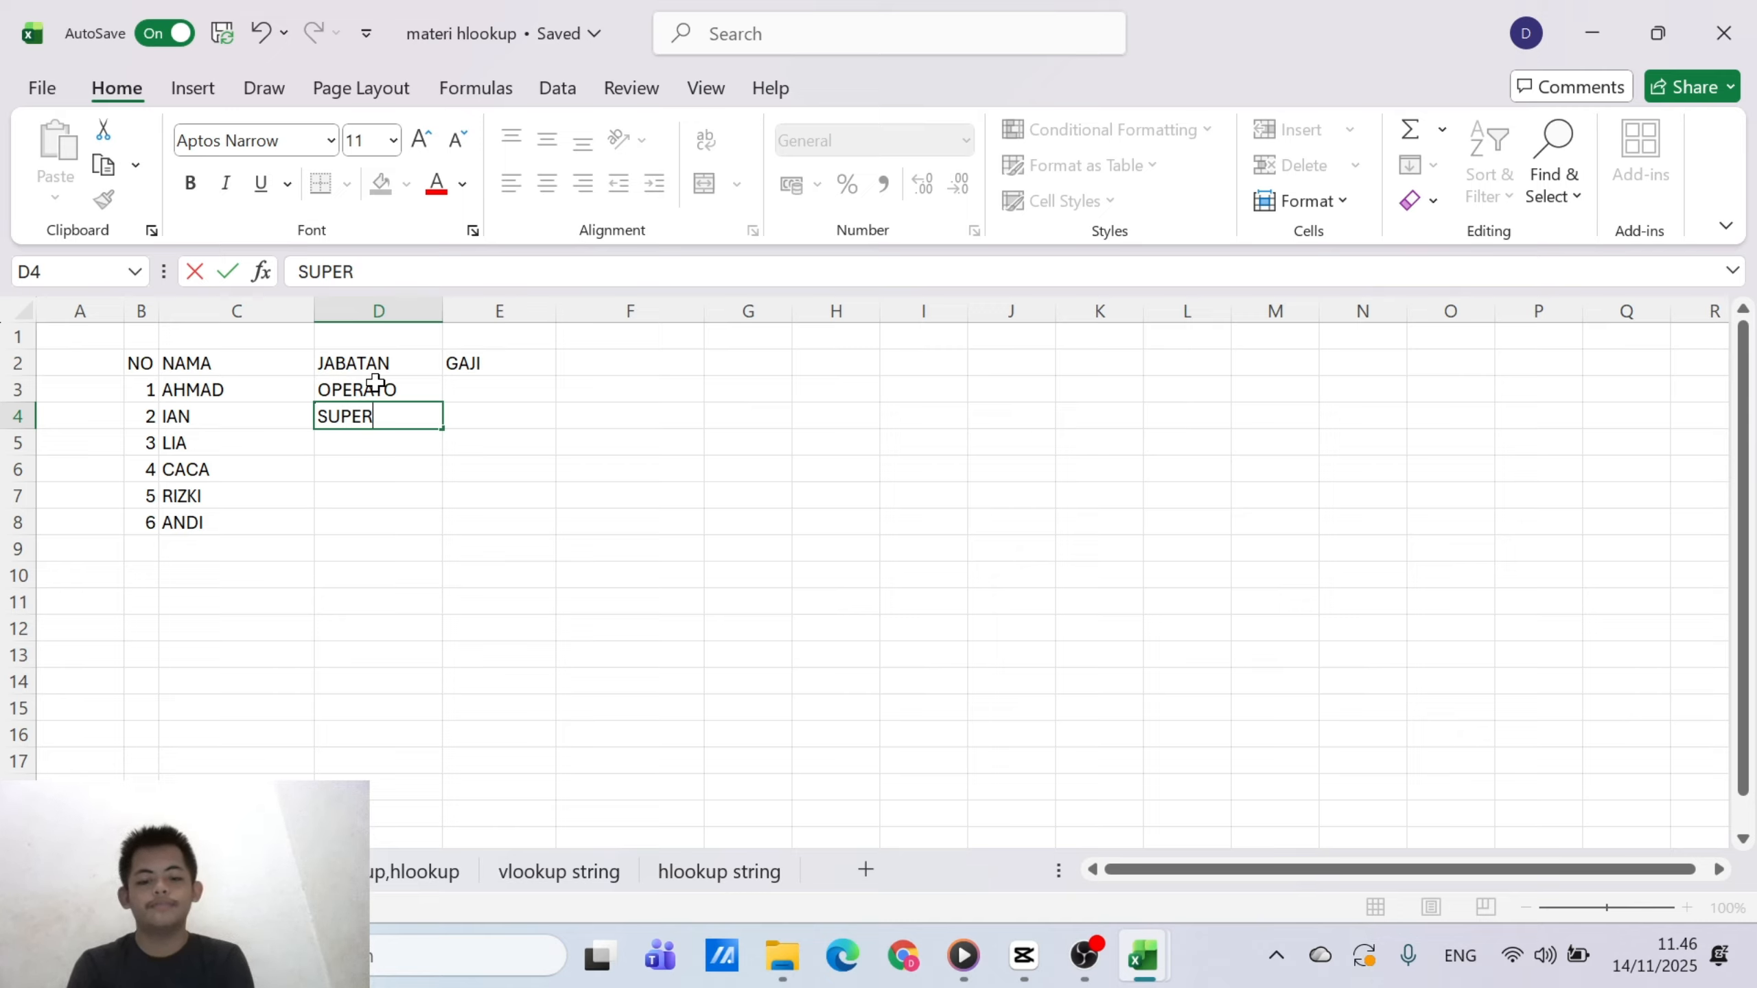
text(VISO)
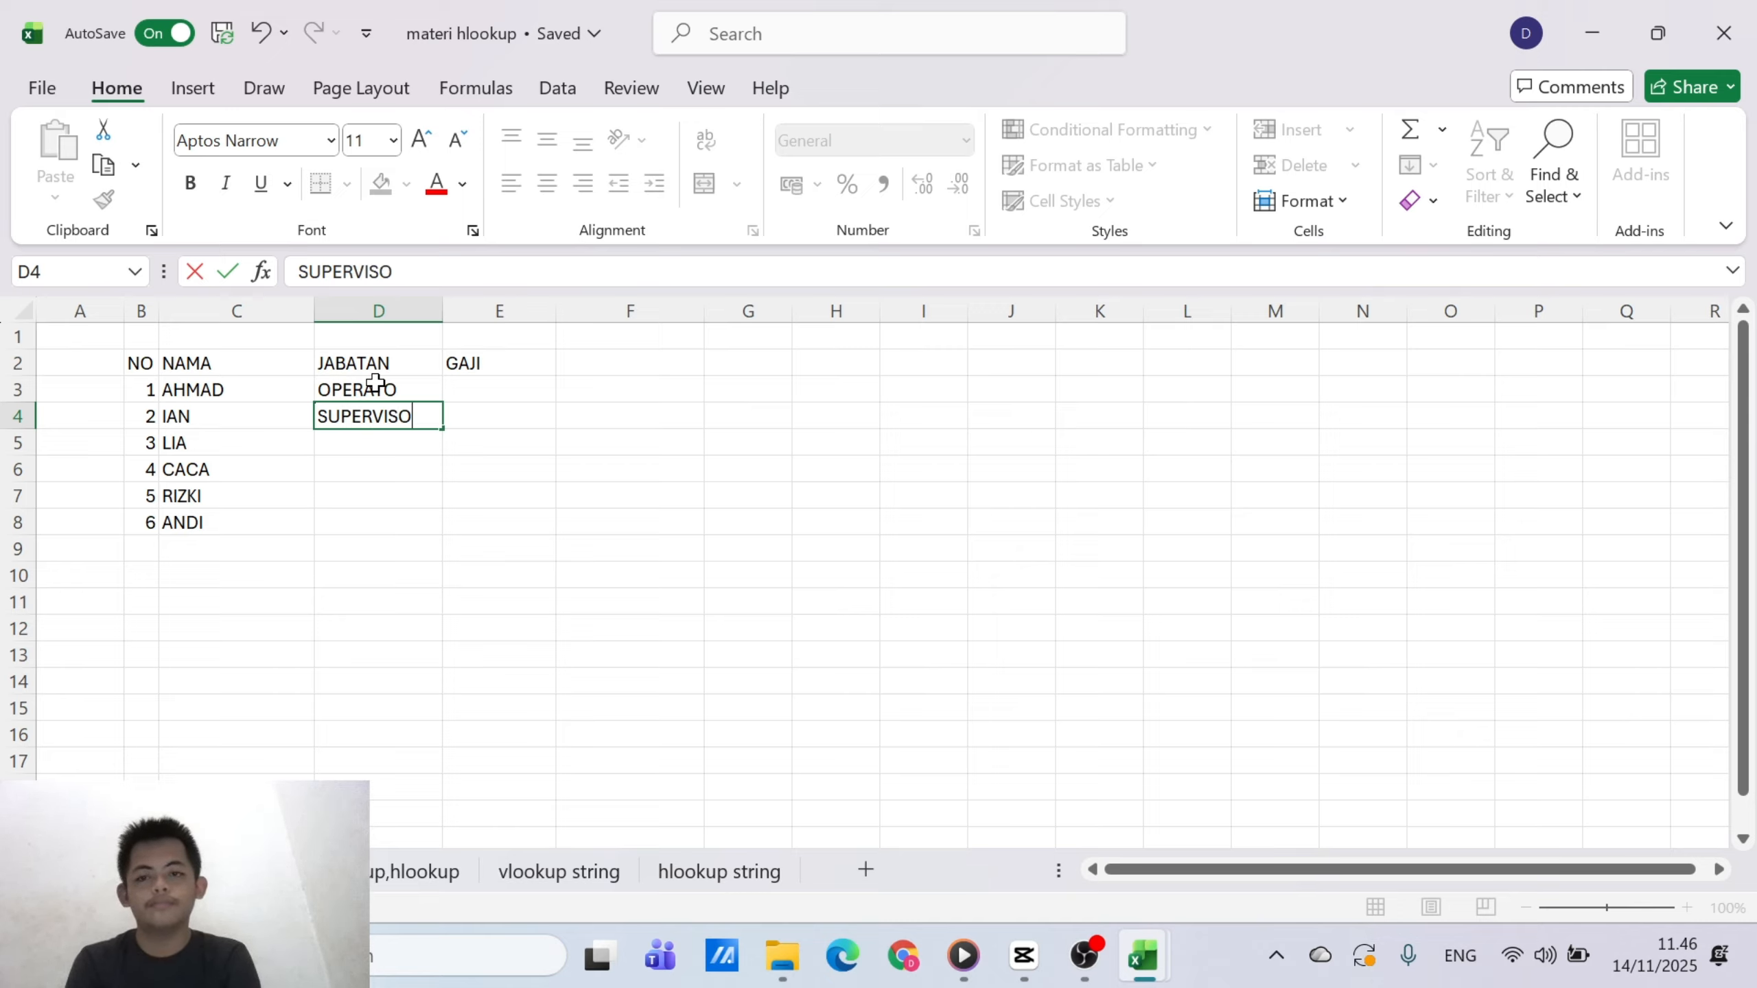
text(R)
key(Return)
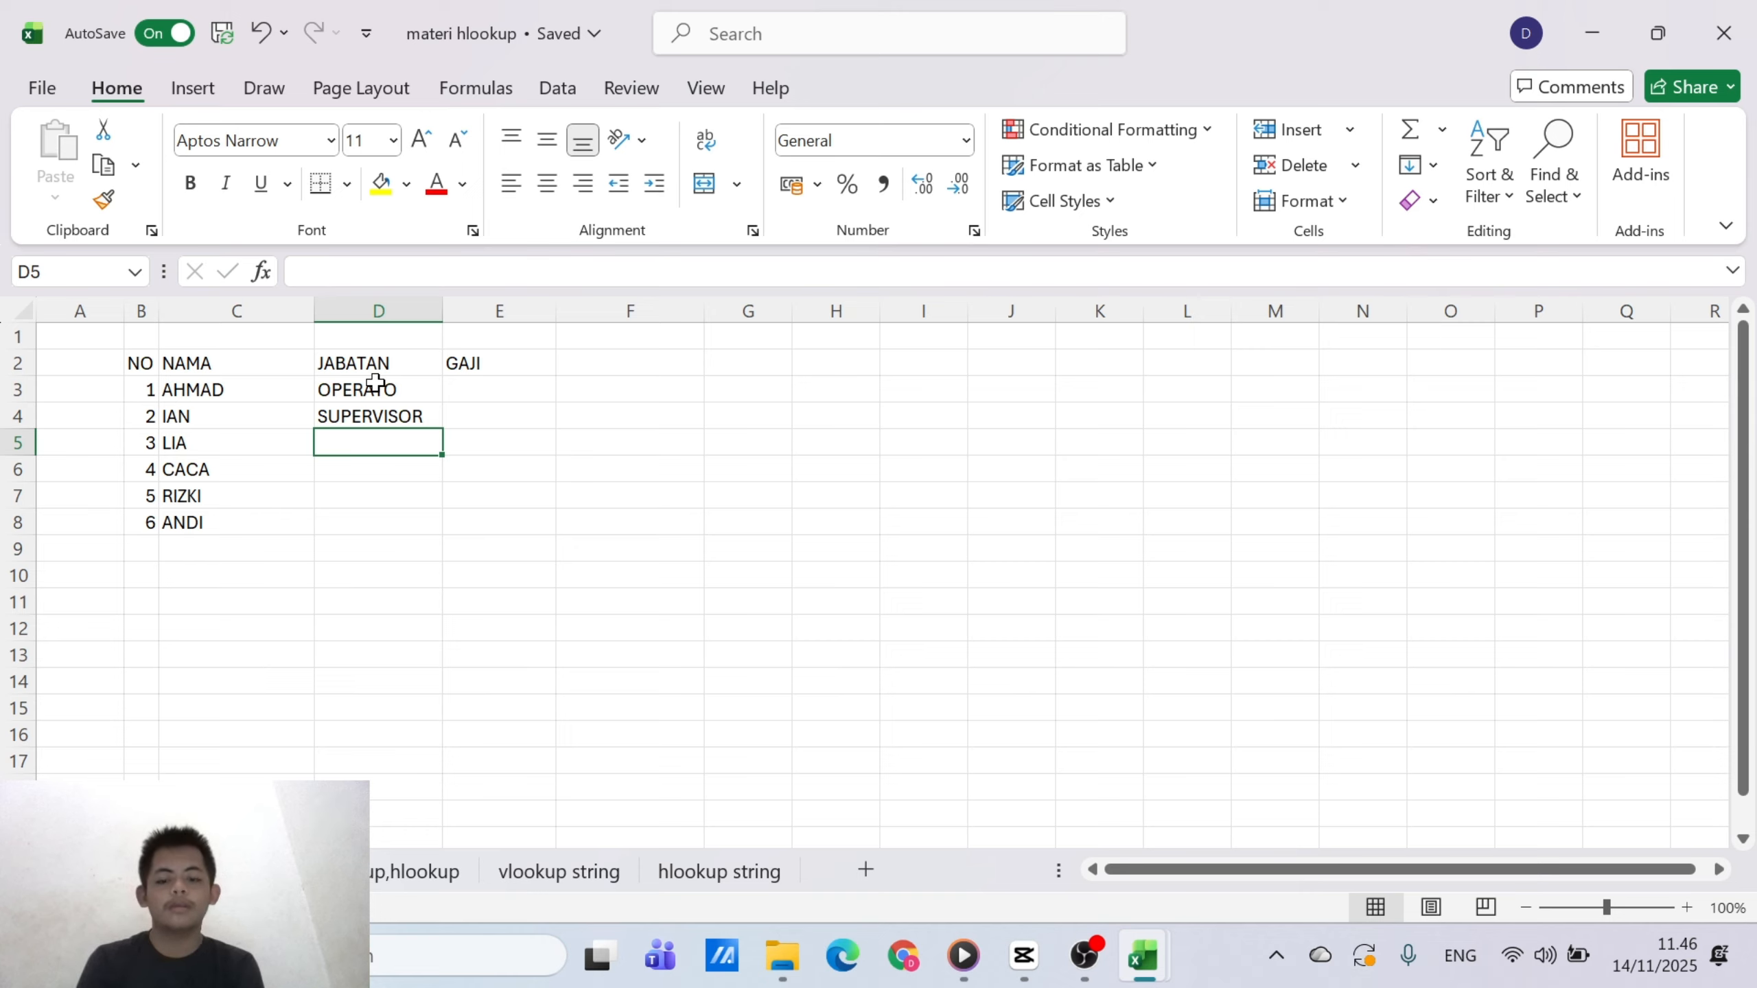
text(SALES)
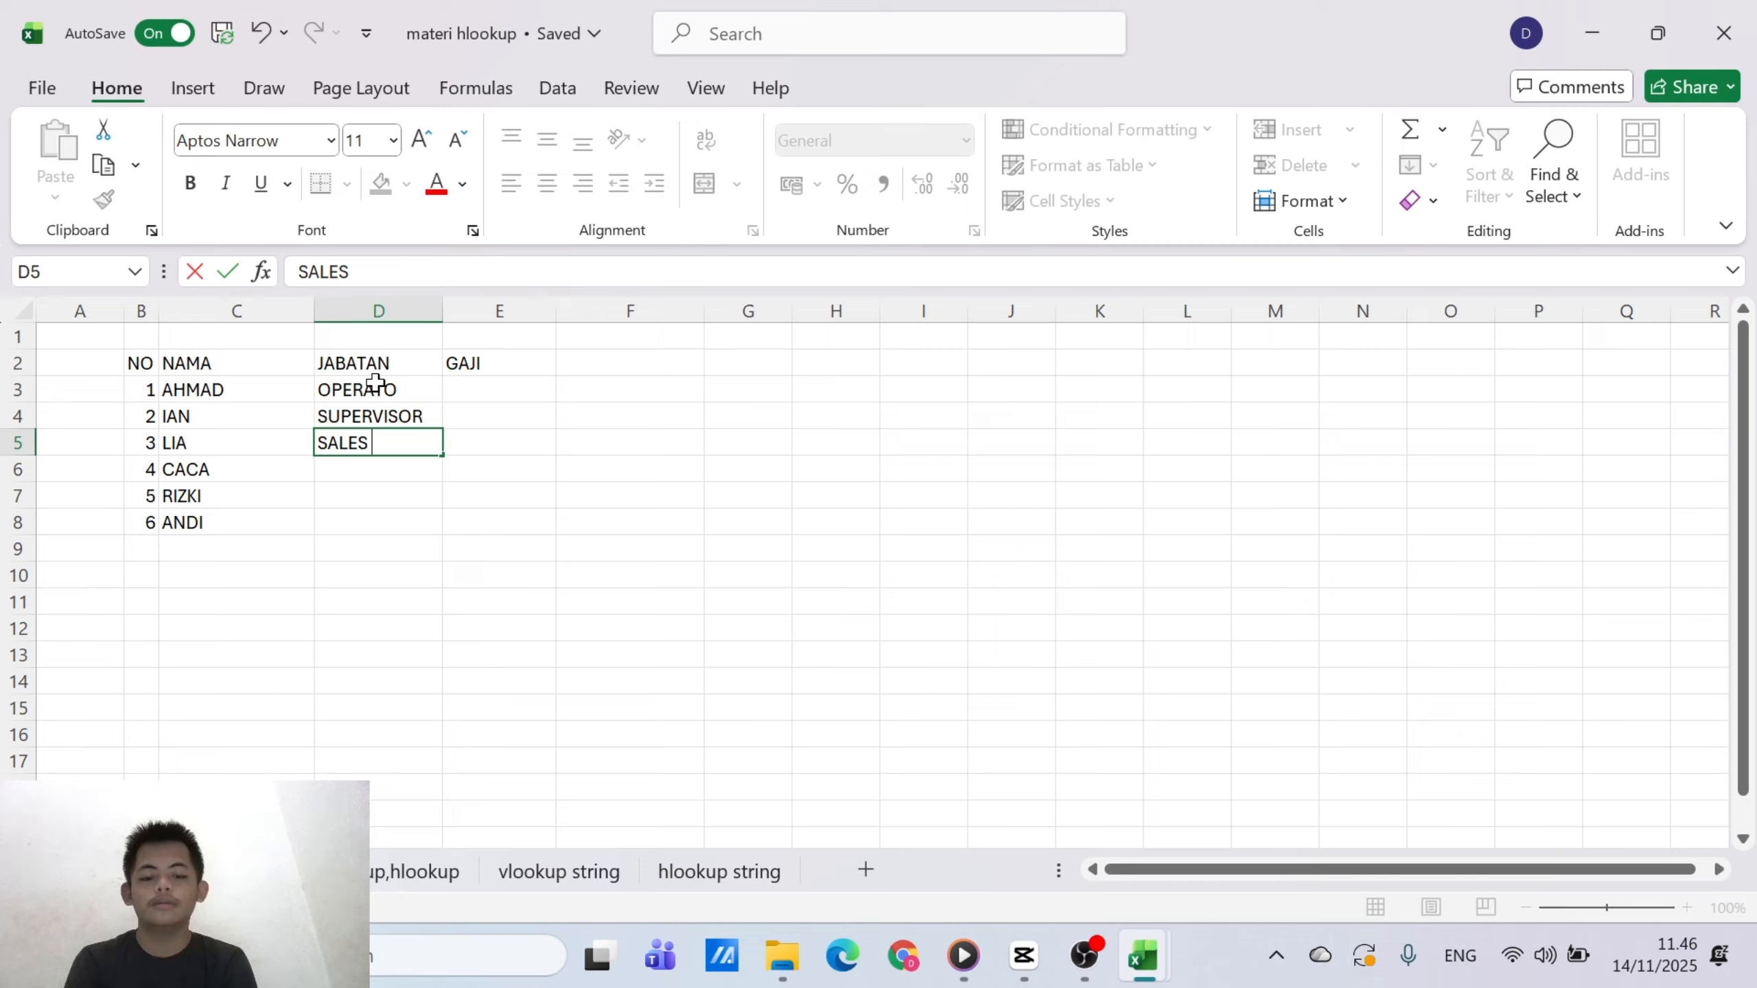
key(BackSpace)
key(BackSpace)
key(BackSpace)
key(BackSpace)
key(BackSpace)
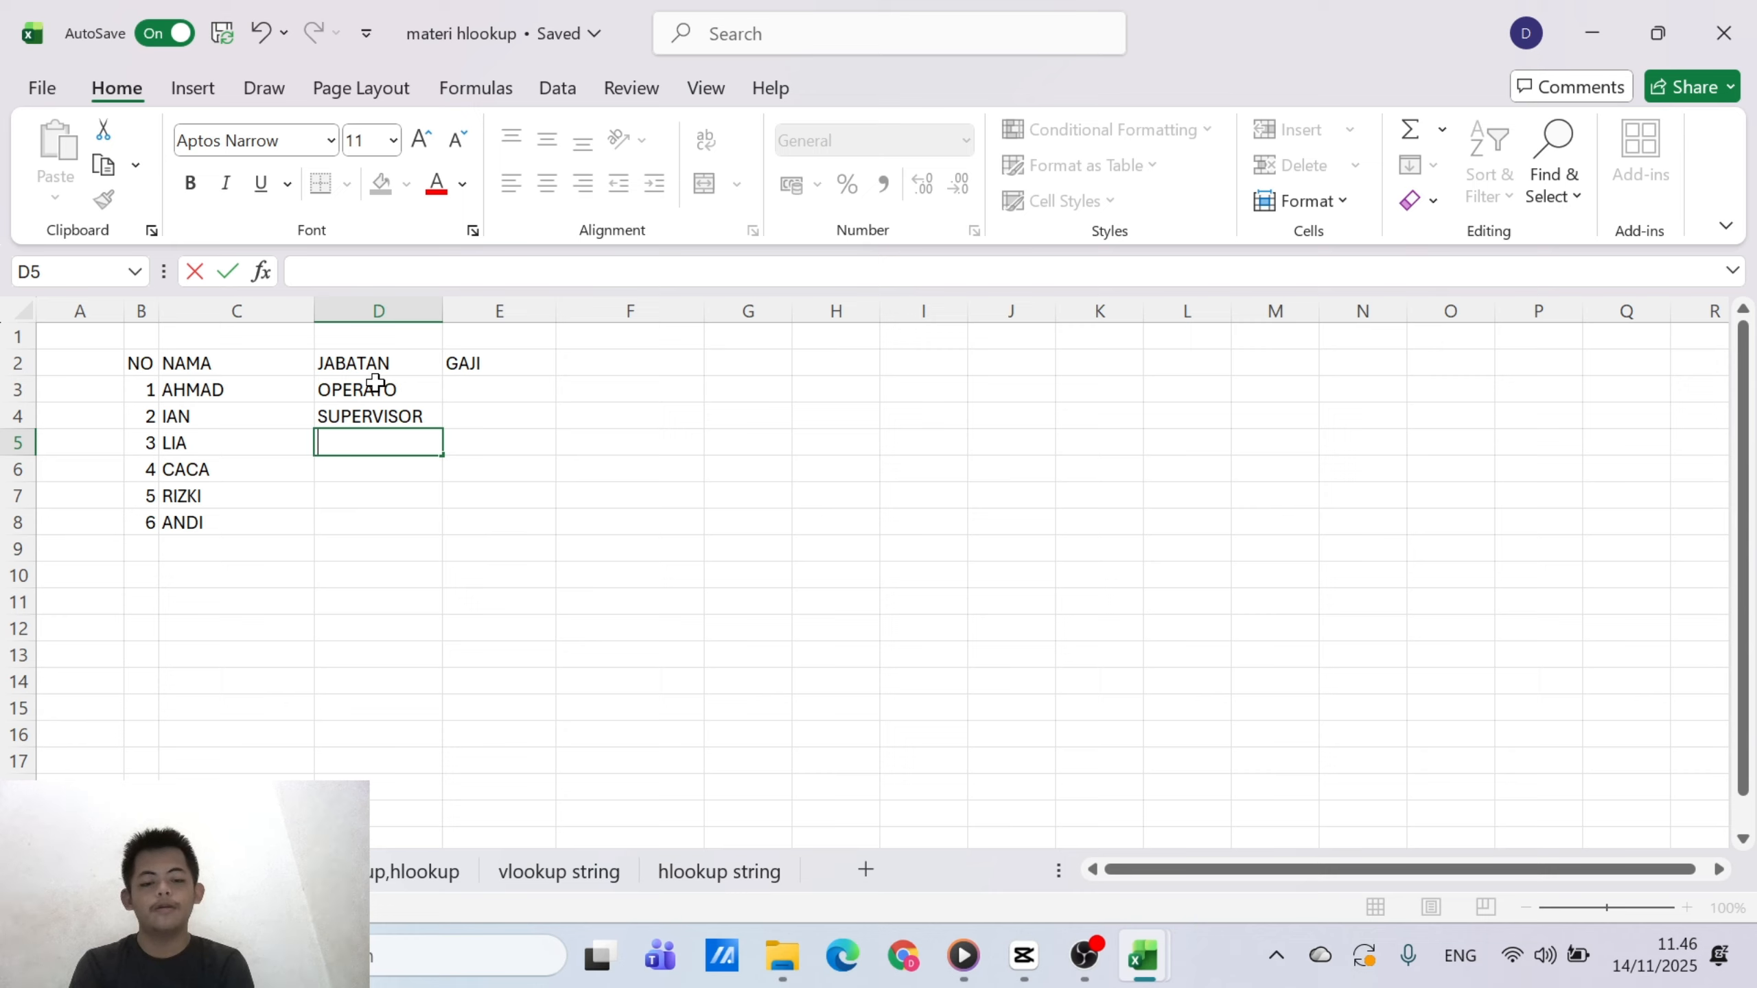
text(CPQ)
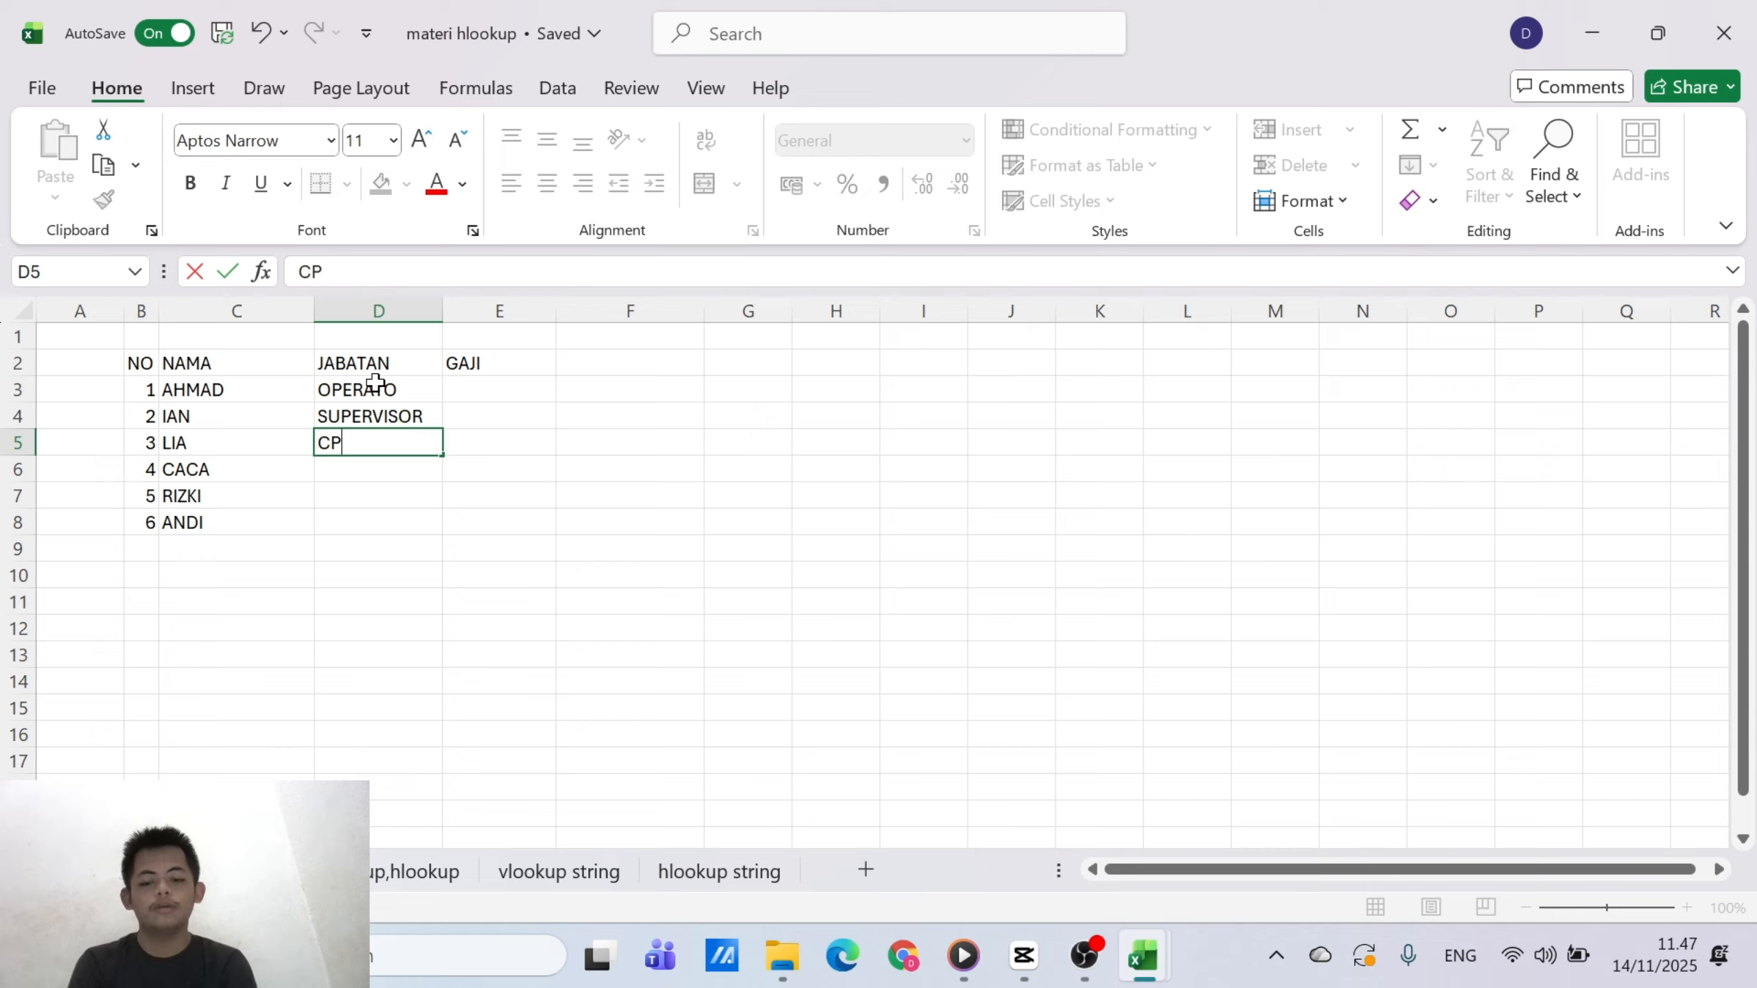
key(BackSpace)
key(BackSpace)
key(BackSpace)
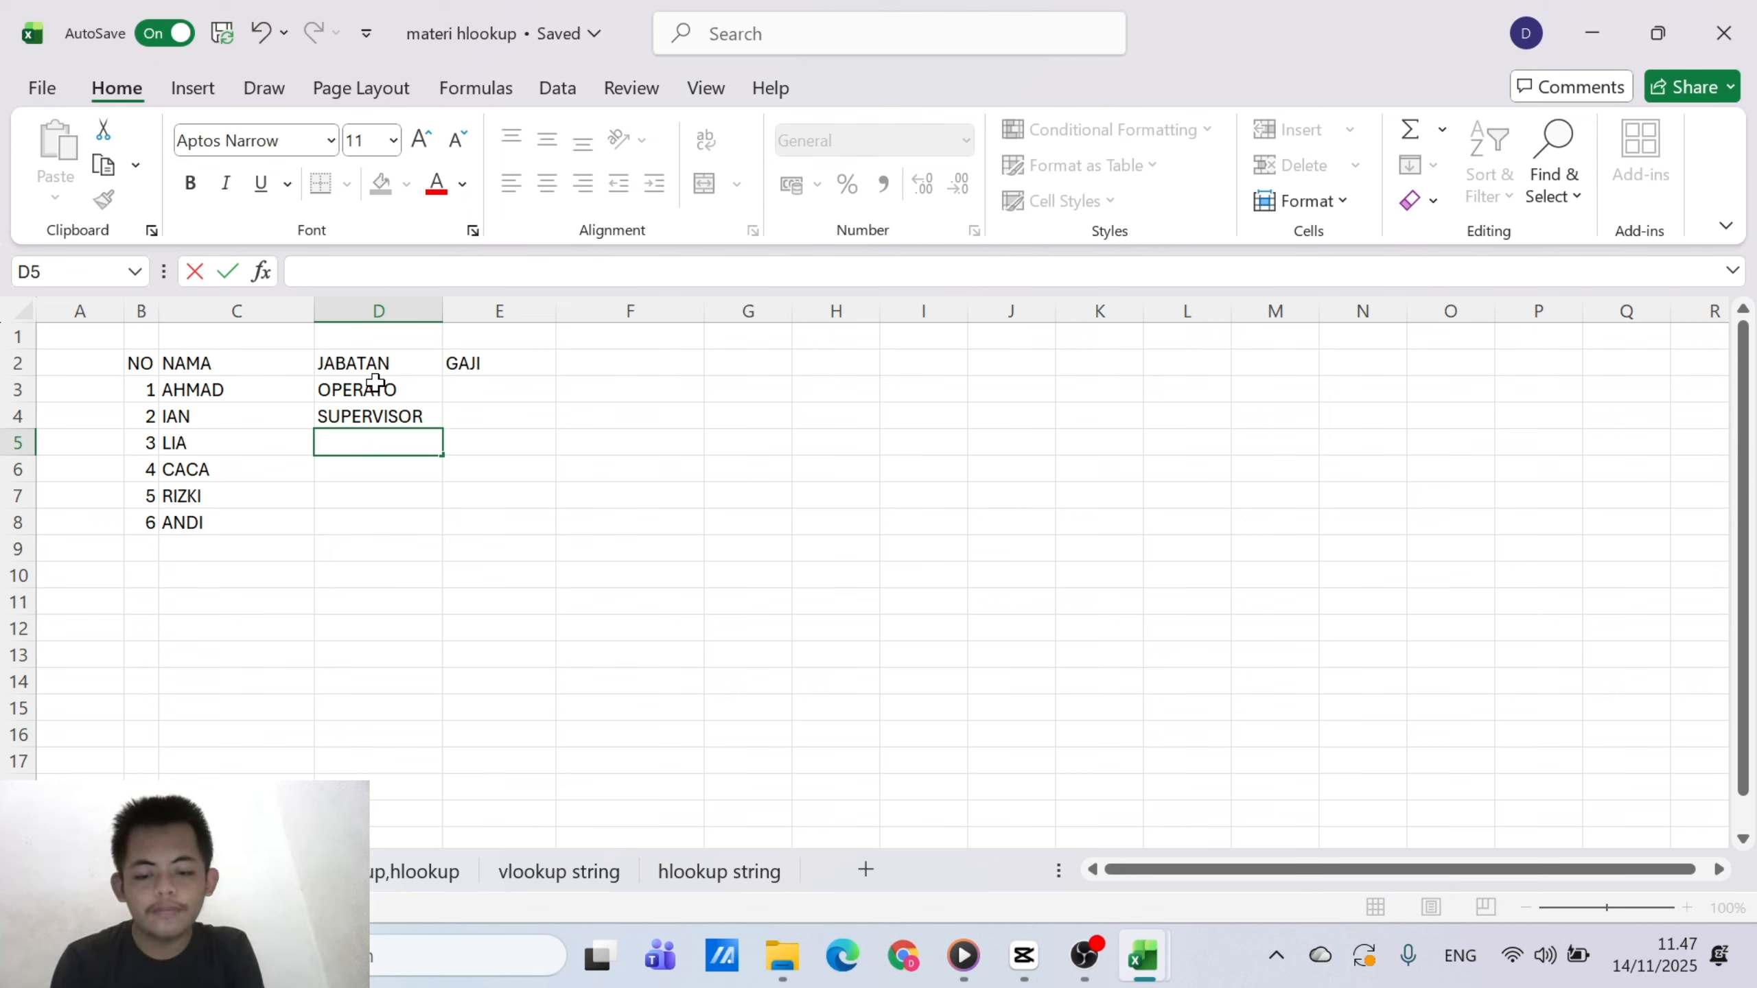
text(RED)
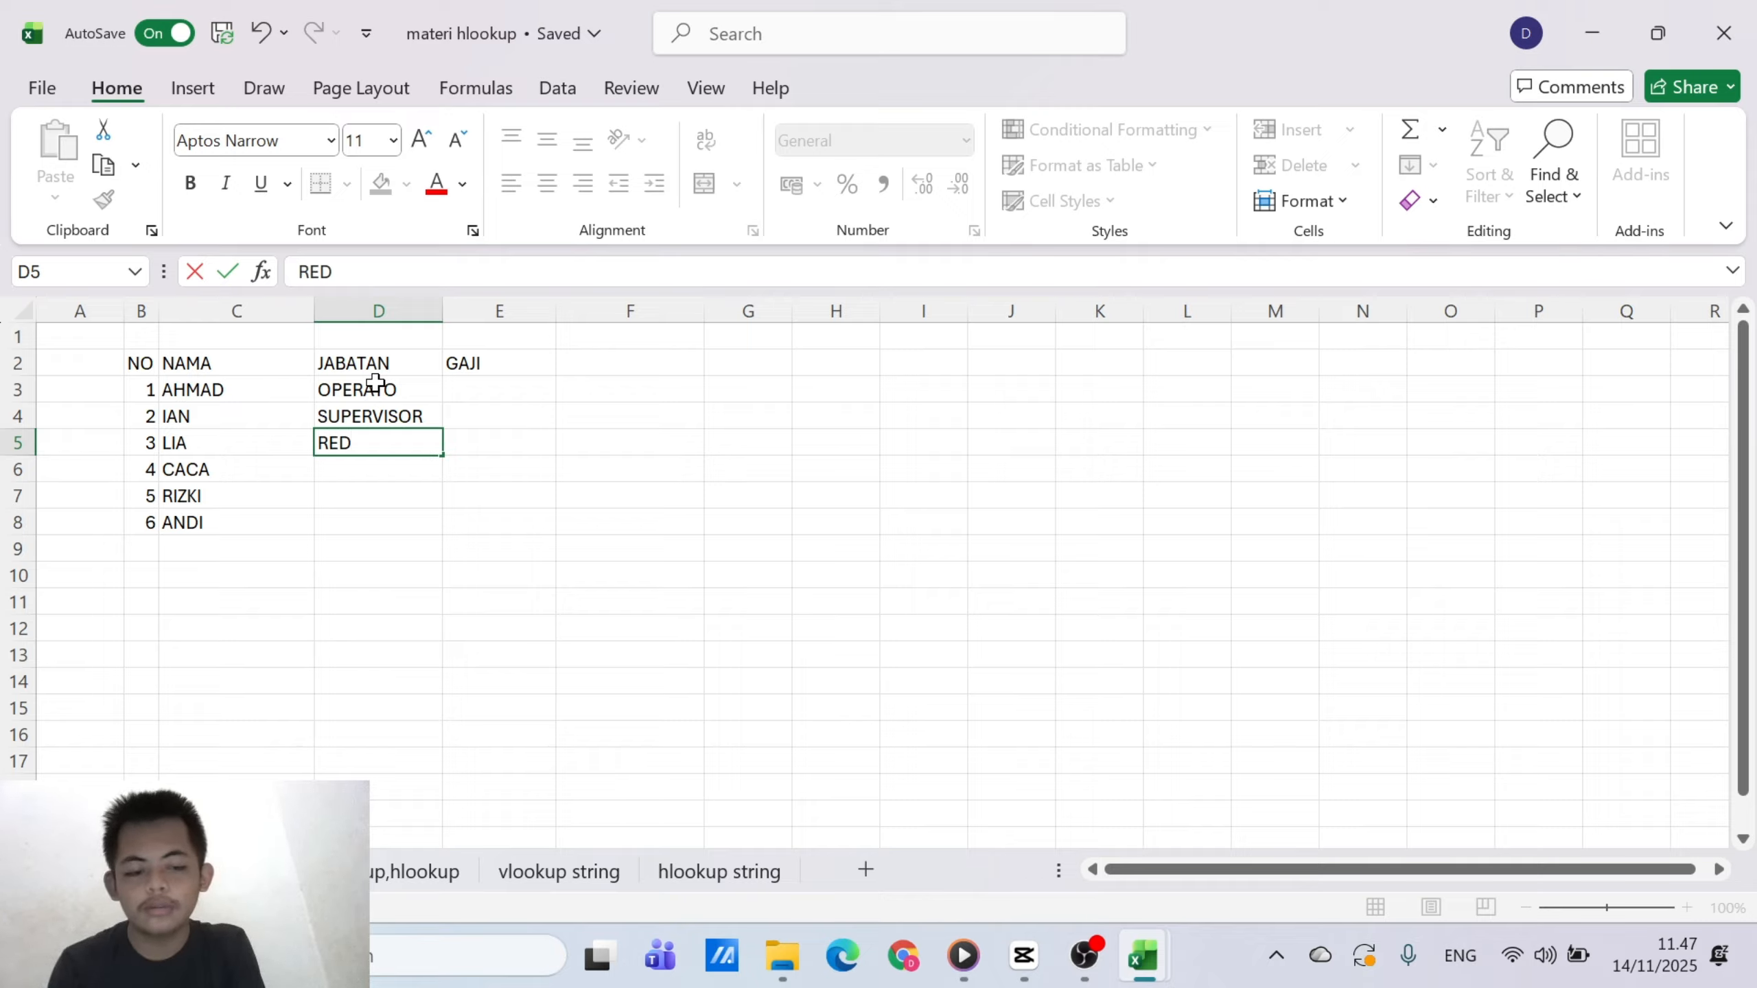
key(BackSpace)
text(SETR)
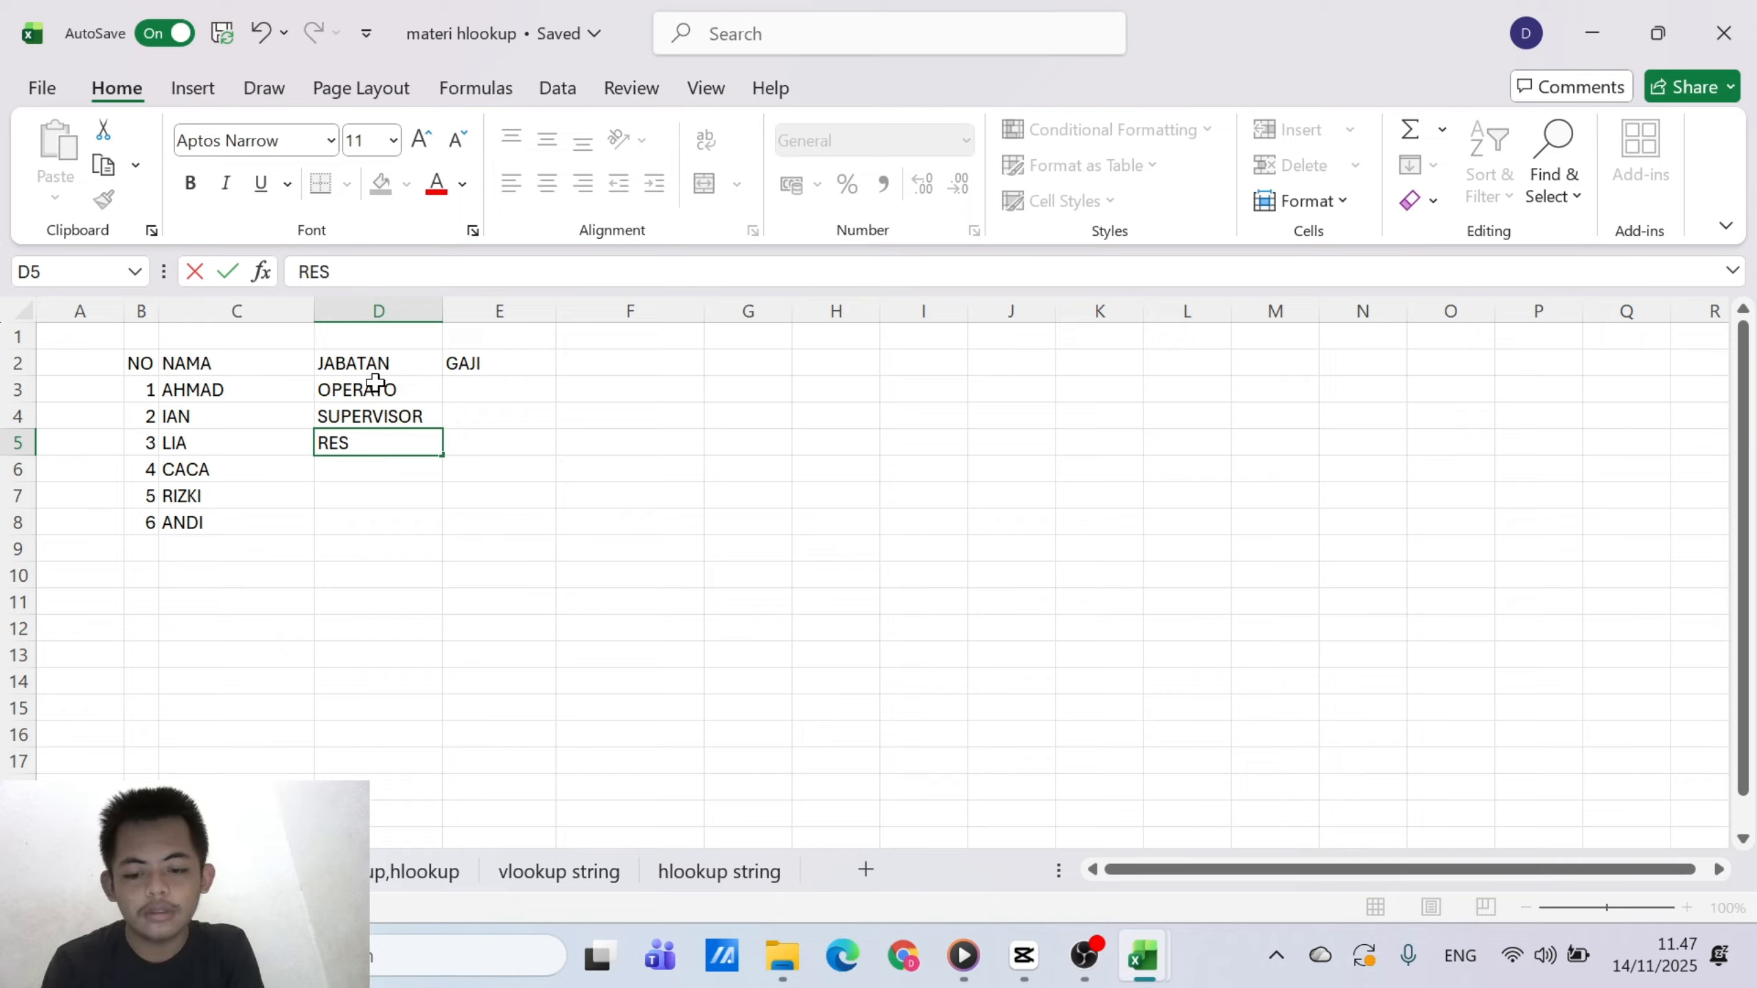
key(BackSpace)
key(BackSpace)
key(BackSpace)
key(BackSpace)
key(BackSpace)
key(BackSpace)
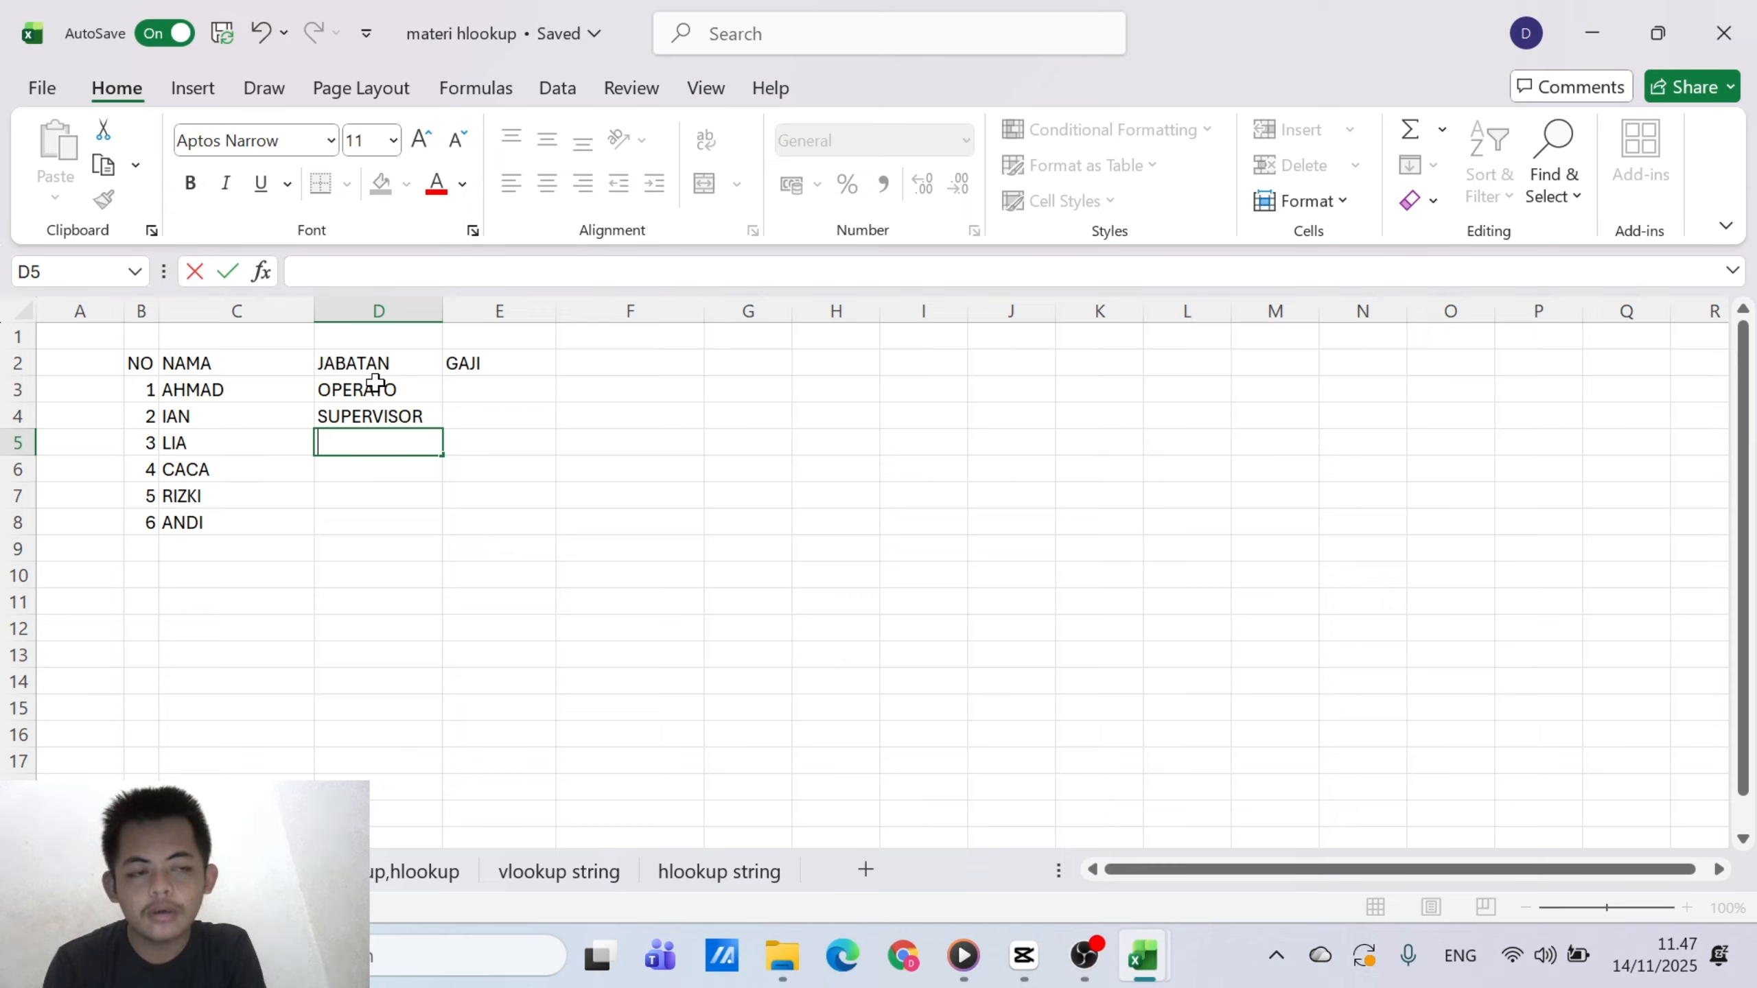
Enter the positions MANAGER in D5 and SUPERVISOR in D6 under the JABATAN header
text(MANA)
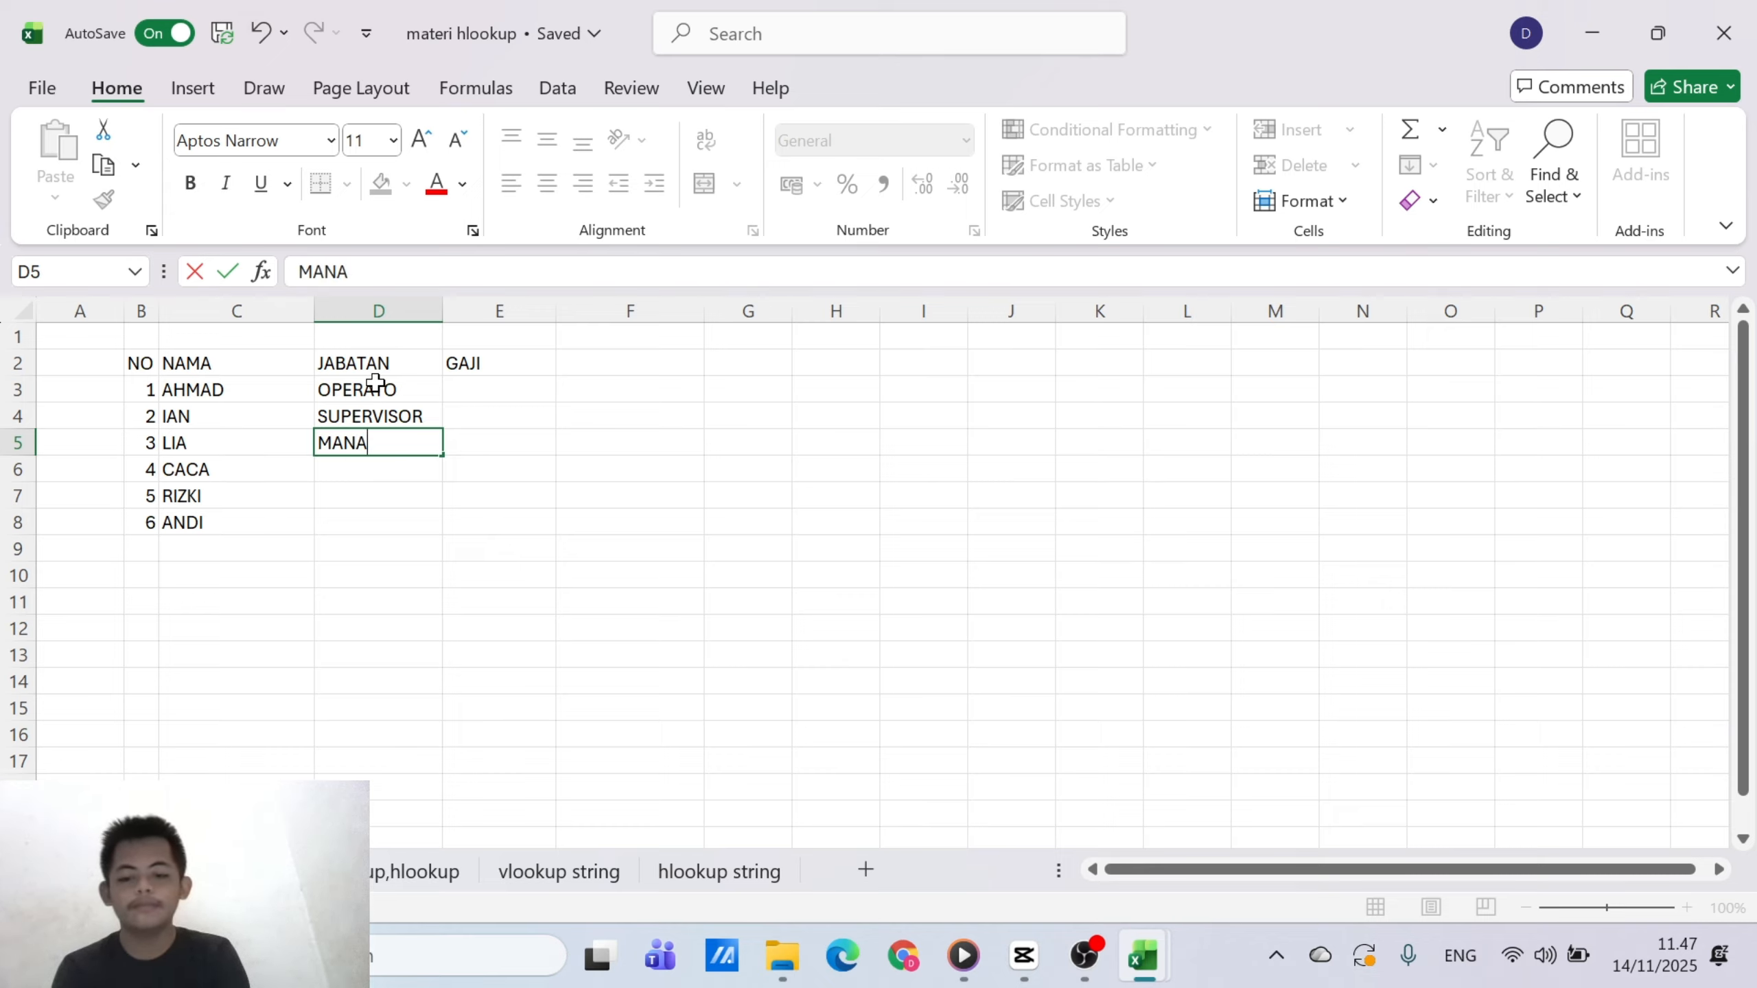
text(GER)
key(Return)
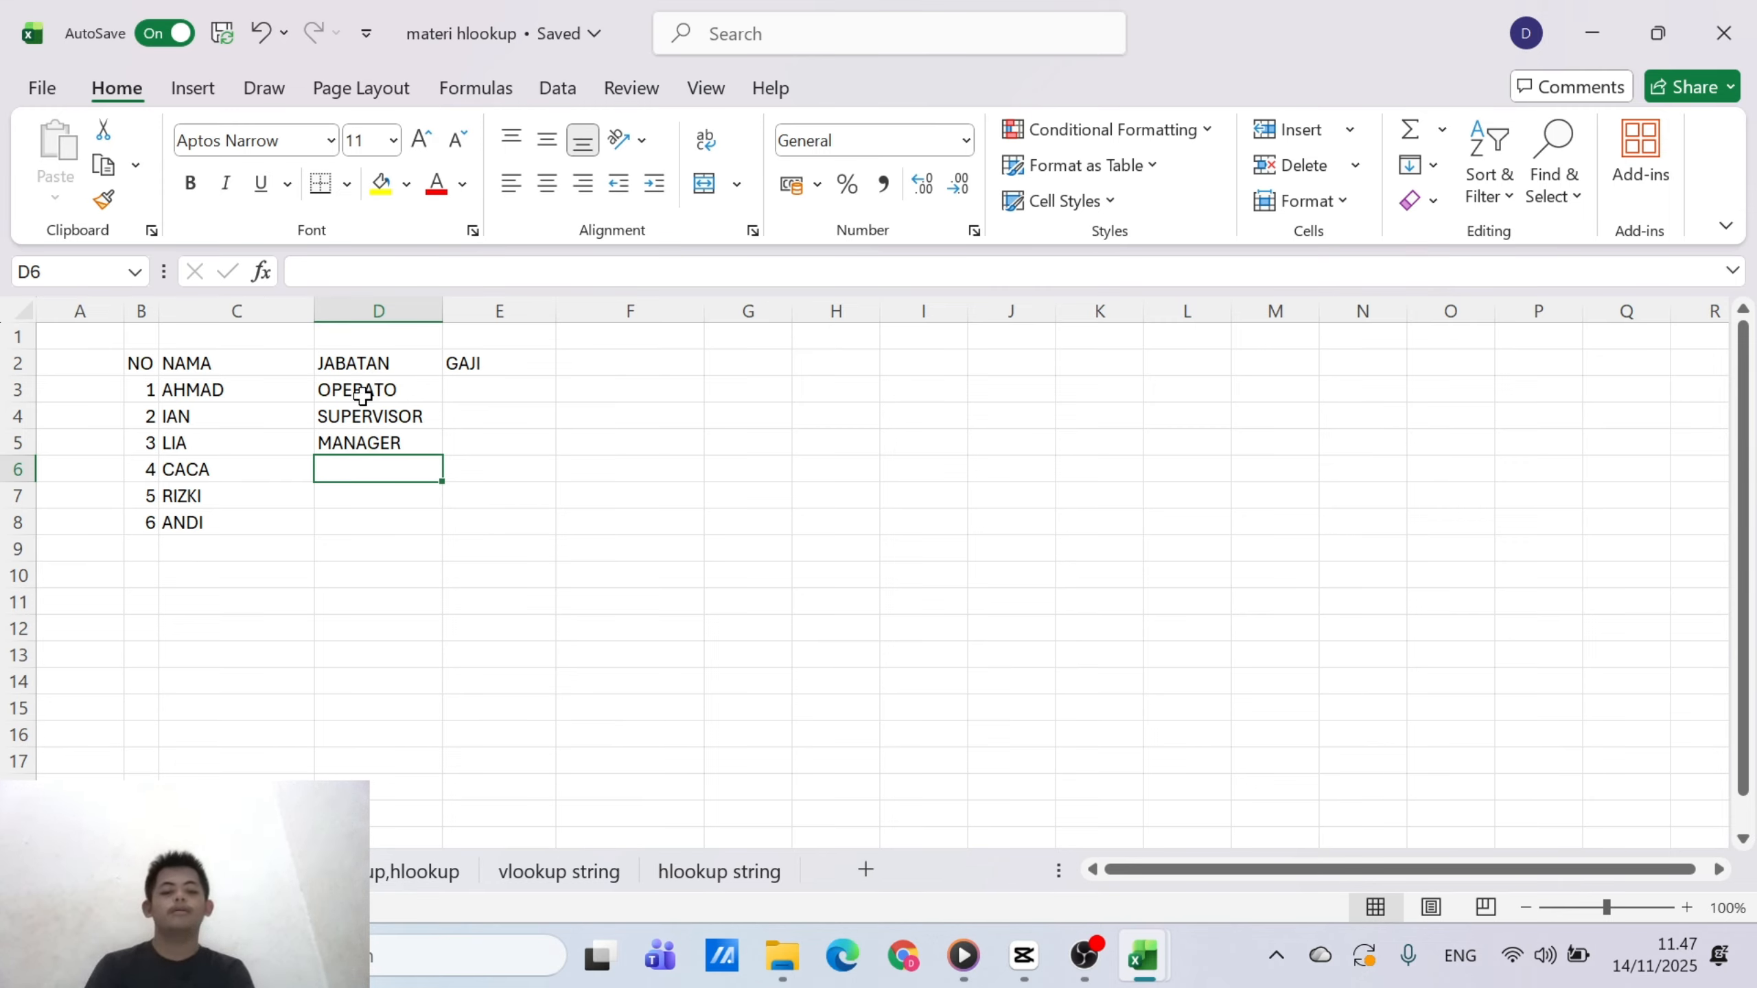
text(SUPE)
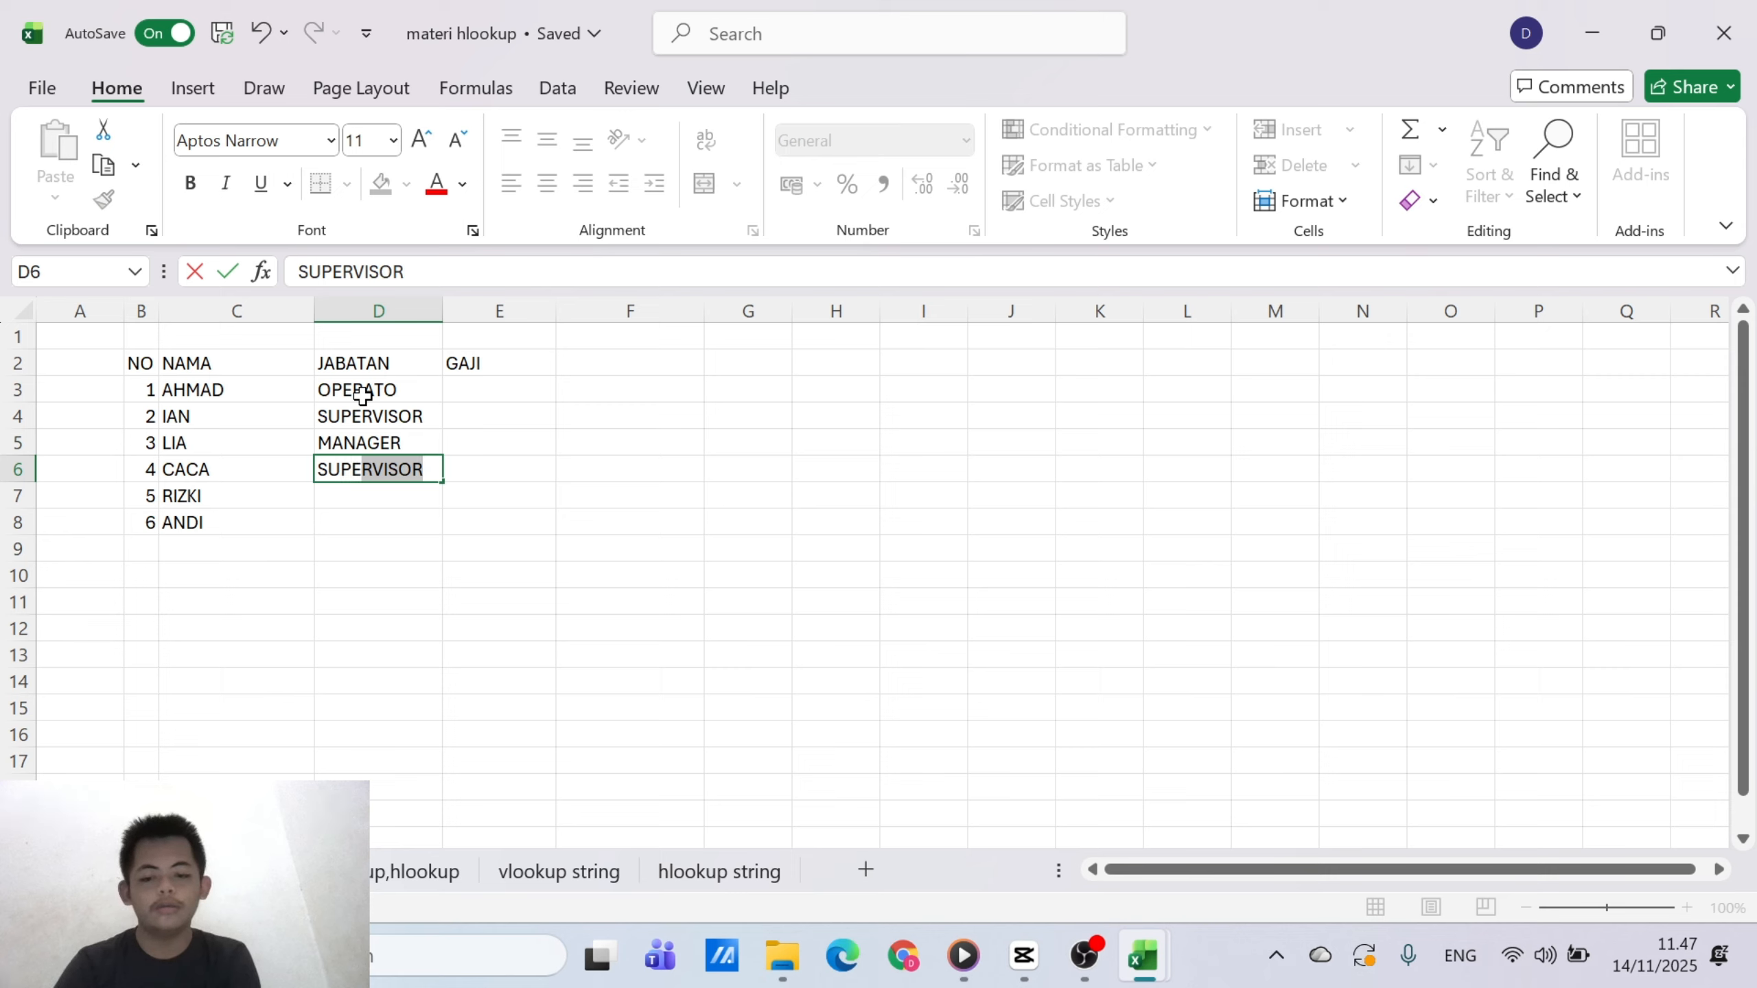
key(Return)
Complete the JABATAN column with OPERATOR in D7 and SUPERVISOR in D8
text(OPE)
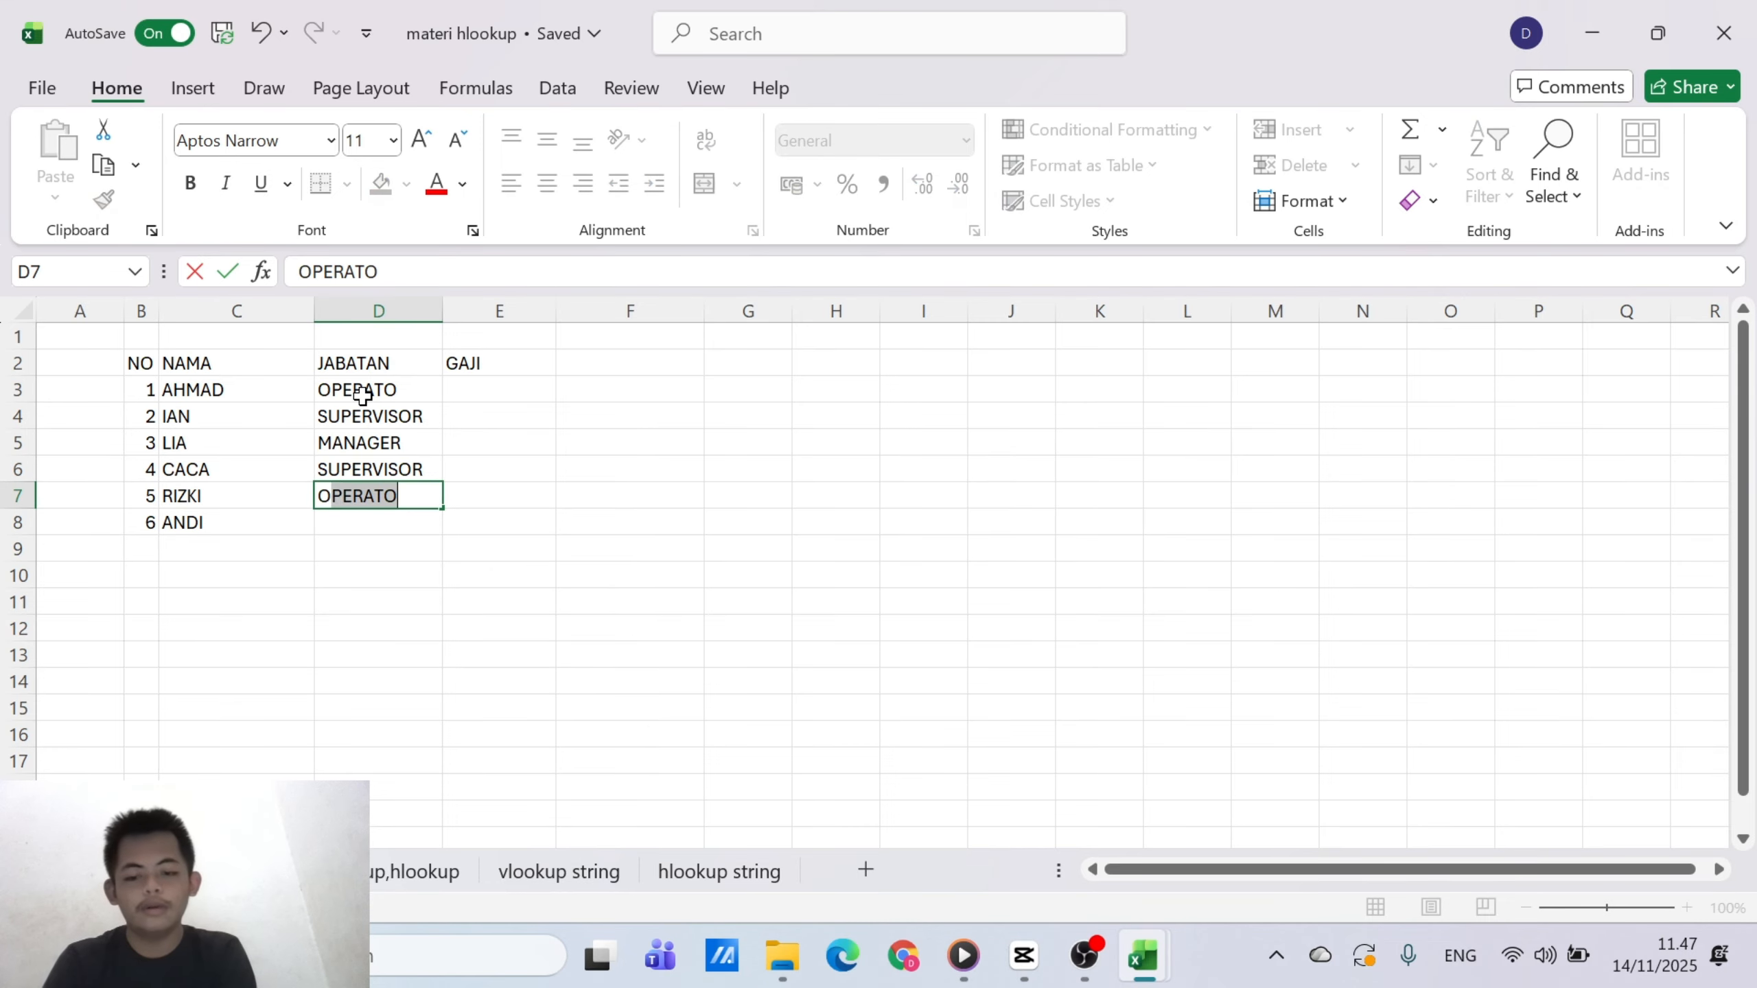
text(RATO)
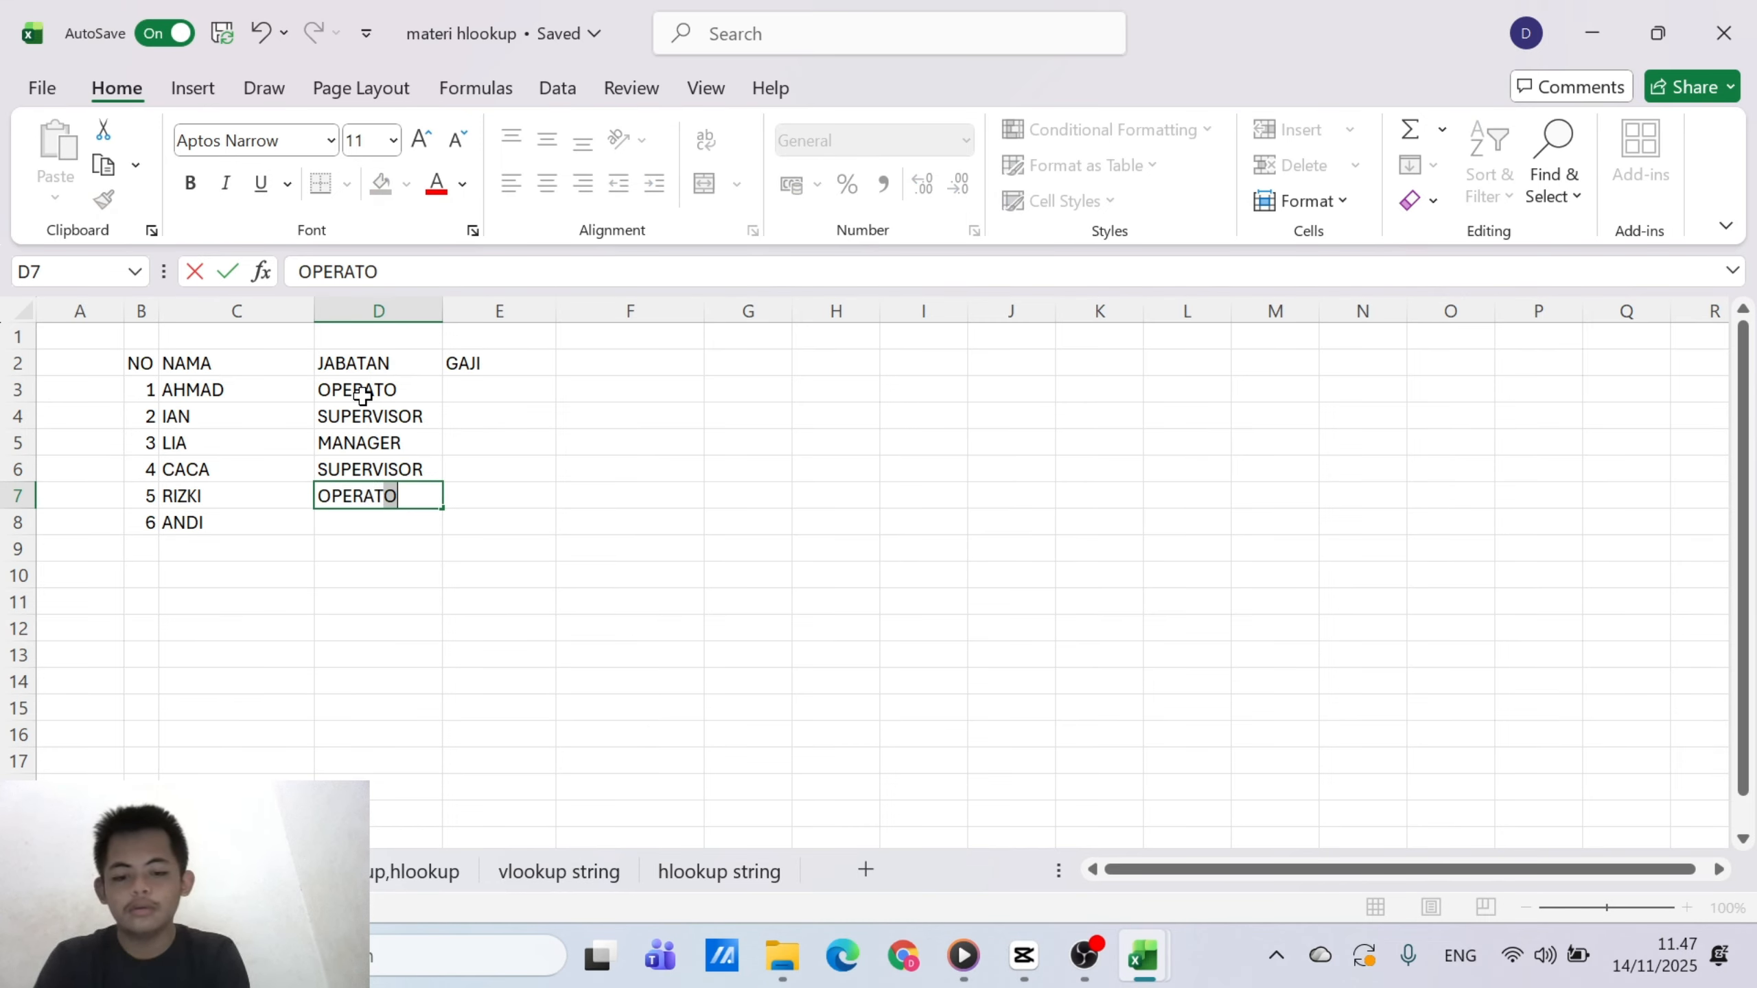
text(R)
key(Return)
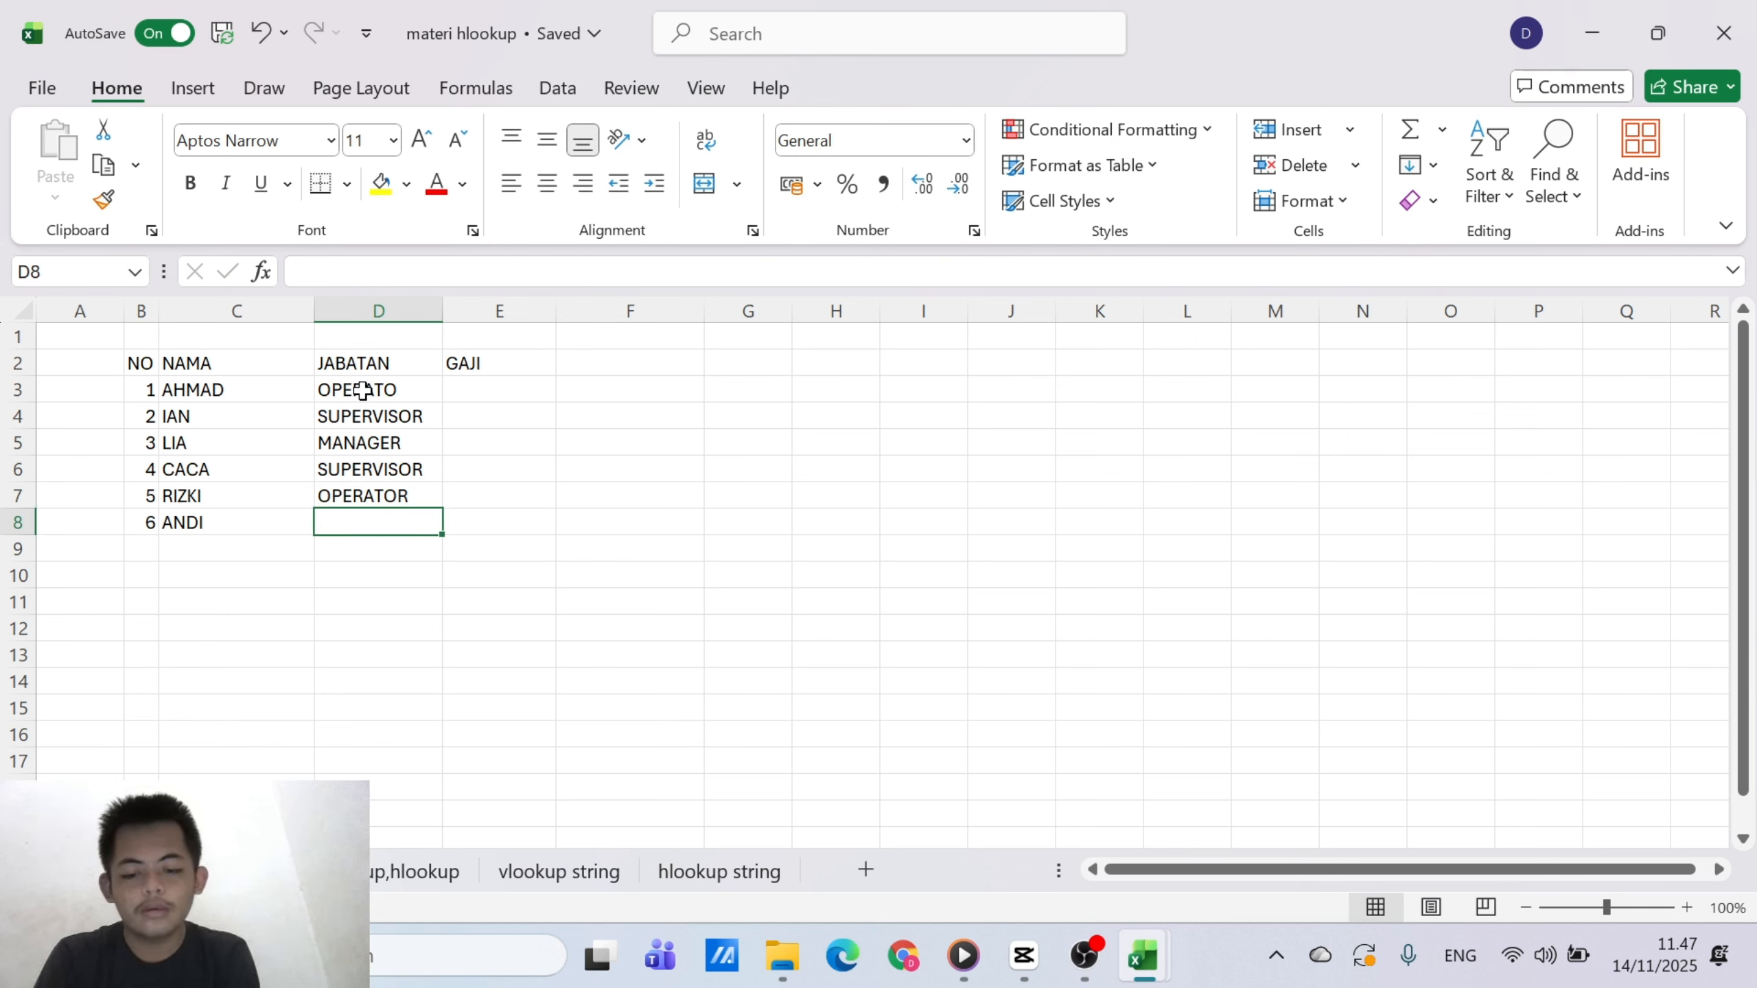
text(SU)
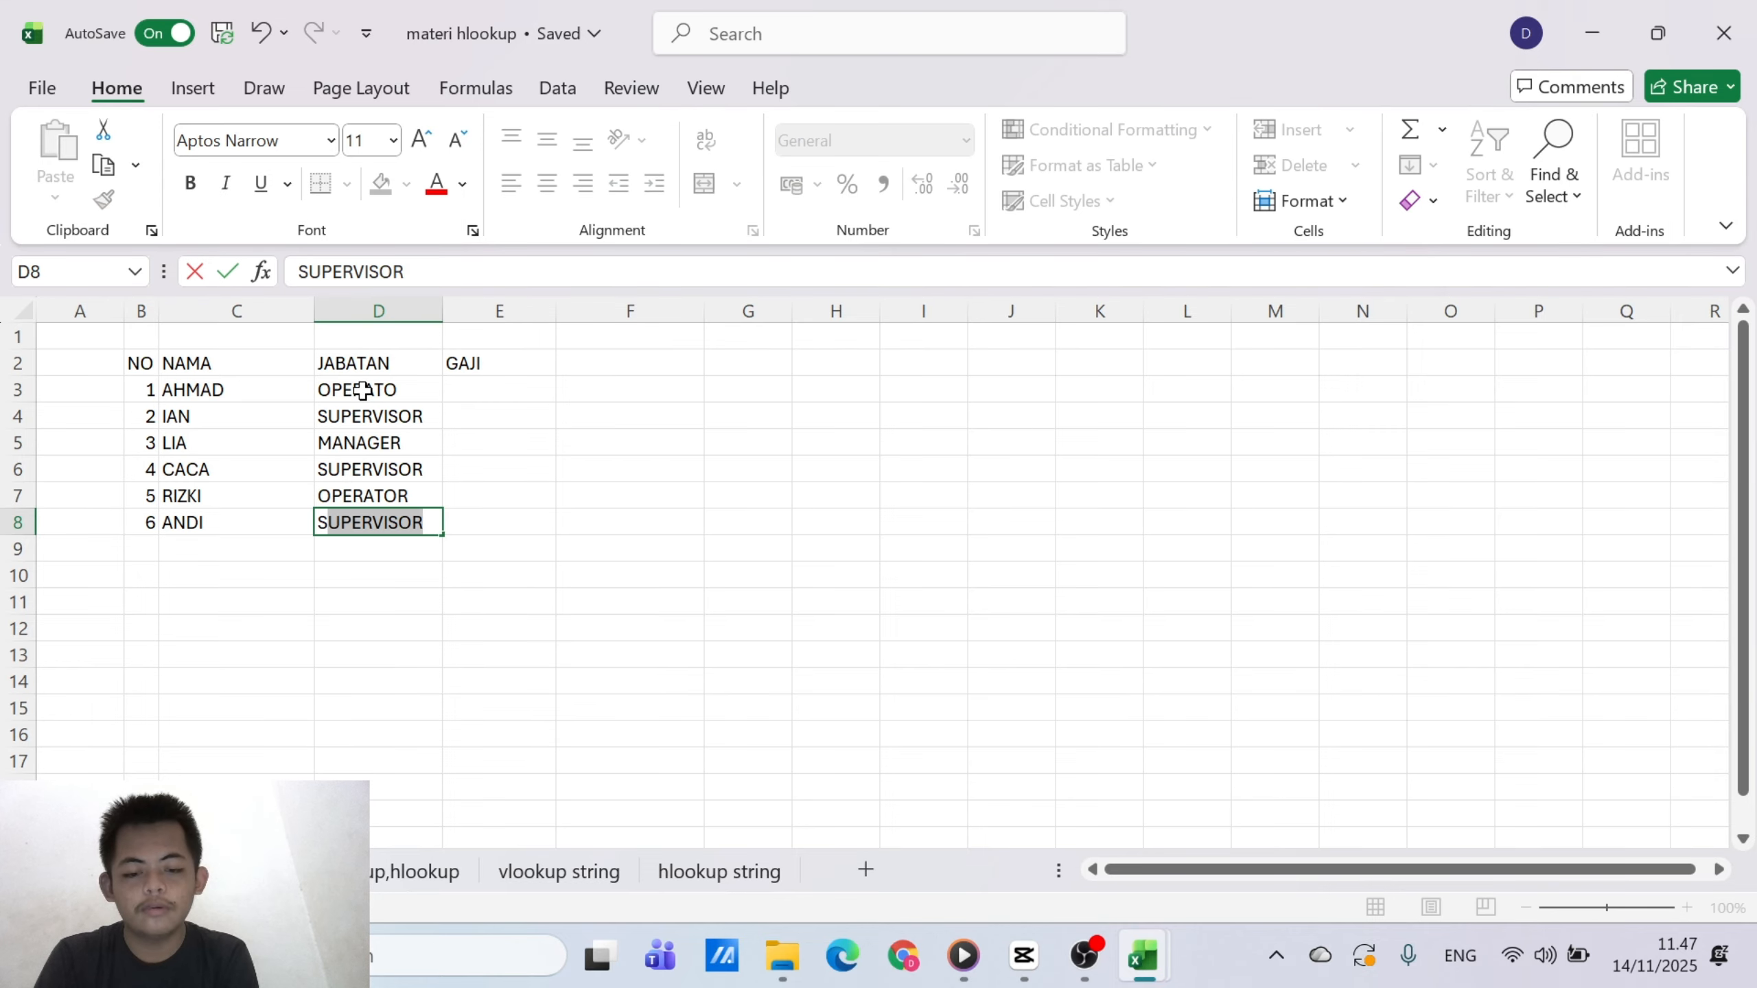
text(PER)
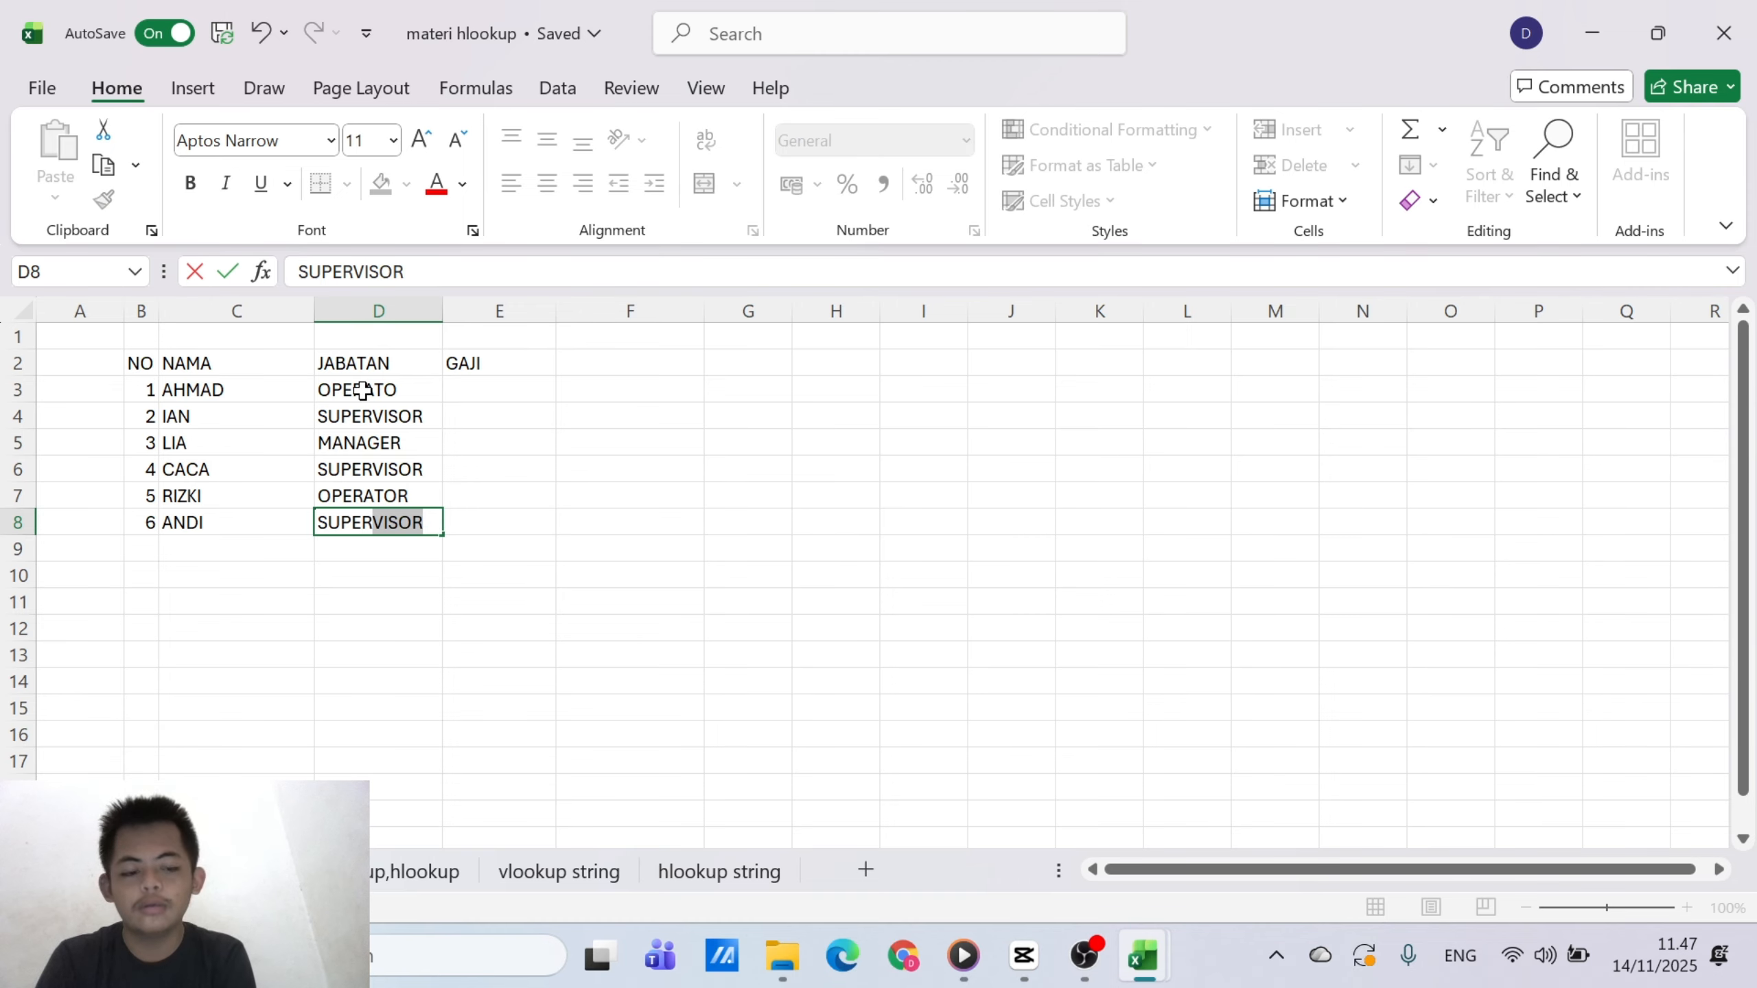
key(Return)
click(451, 442)
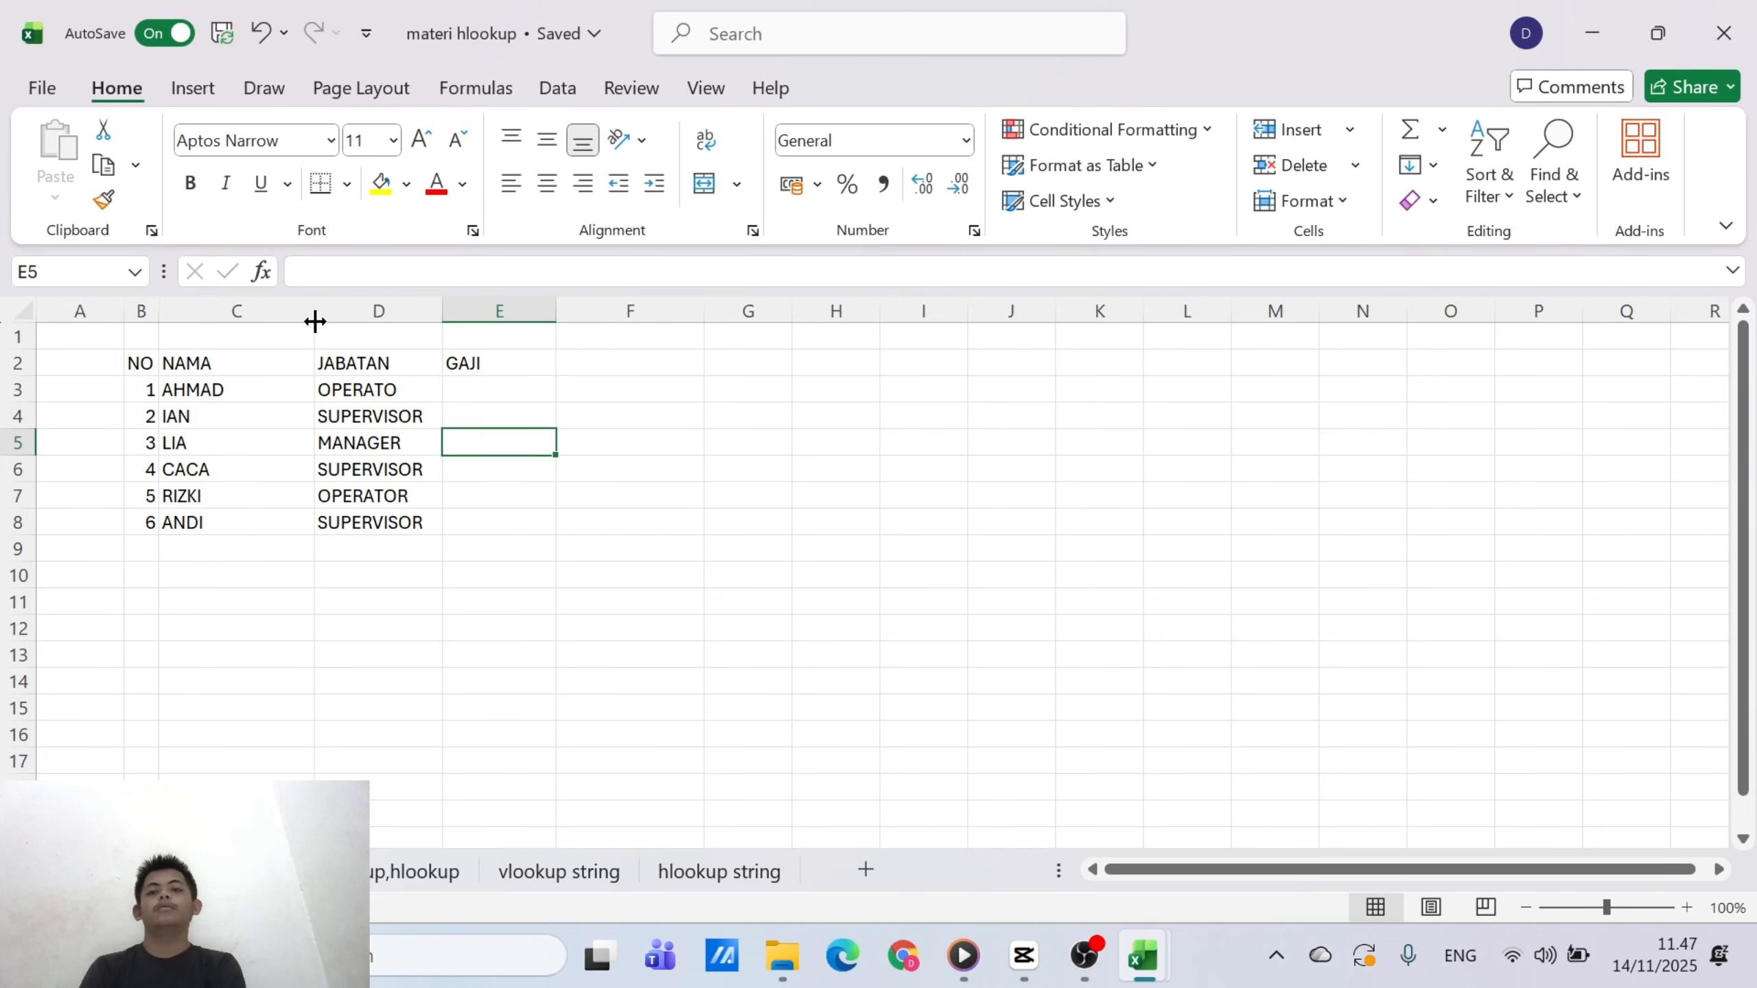
Insert a new column before JABATAN and give it the header LAMA BEKERJA in D2
click(338, 312)
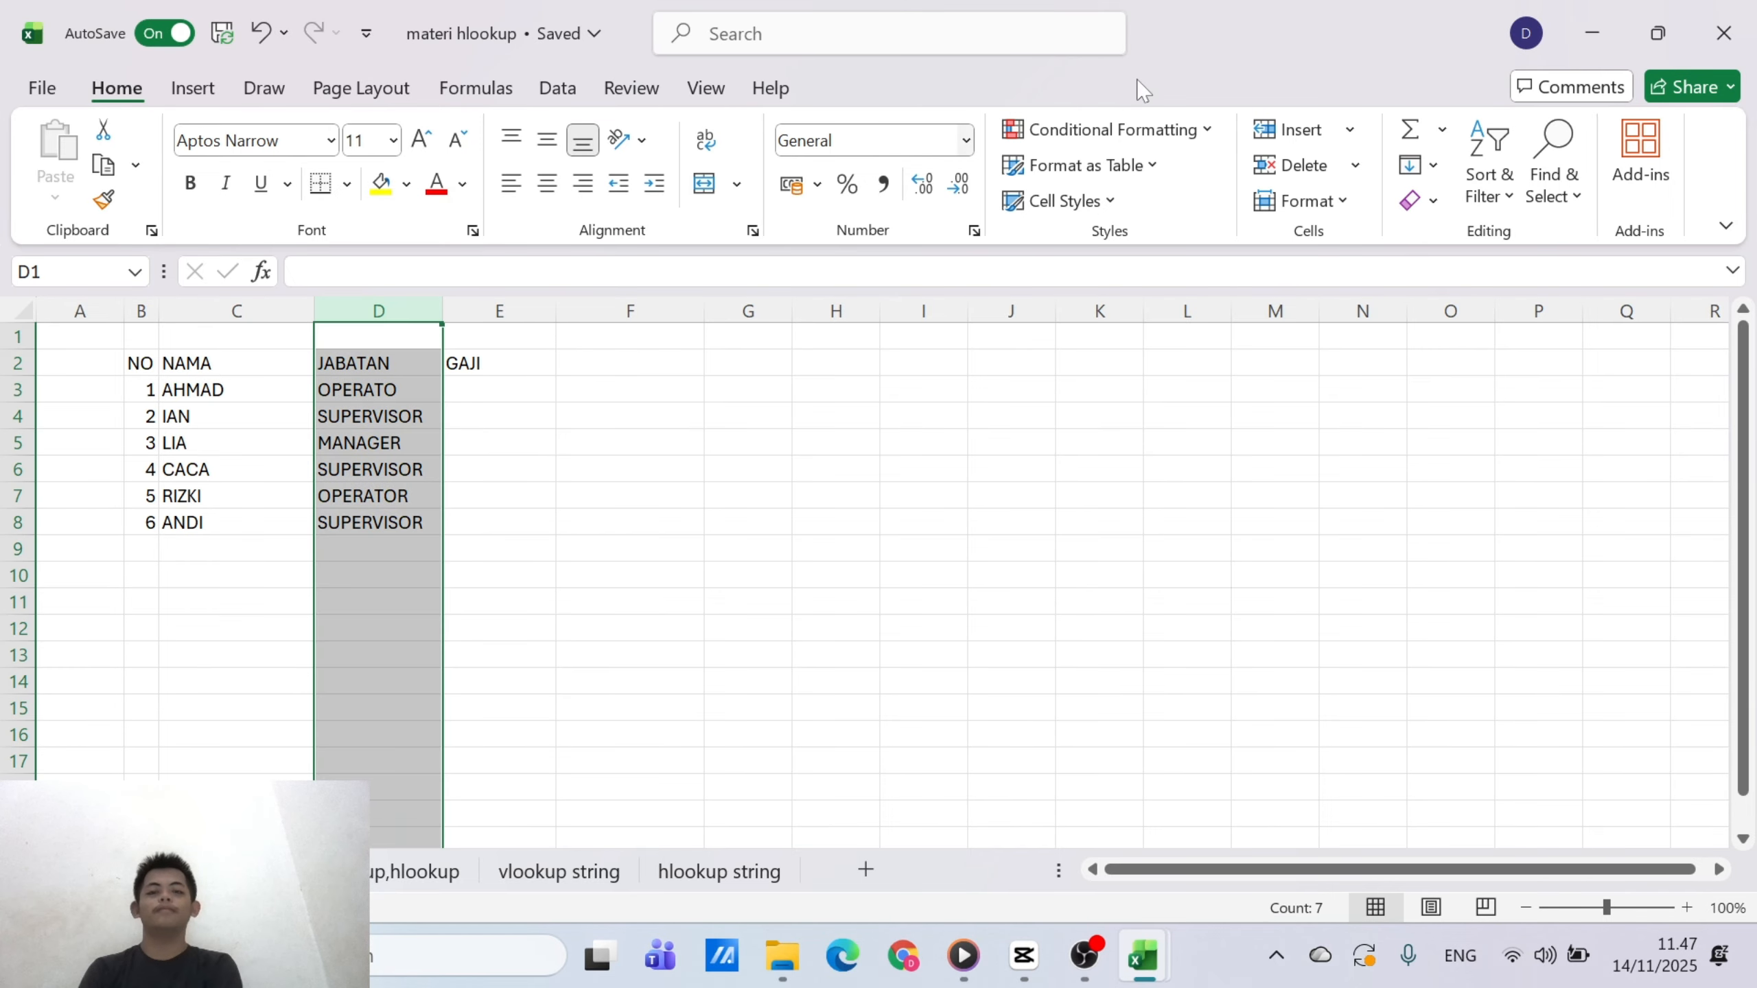
click(1288, 130)
click(338, 368)
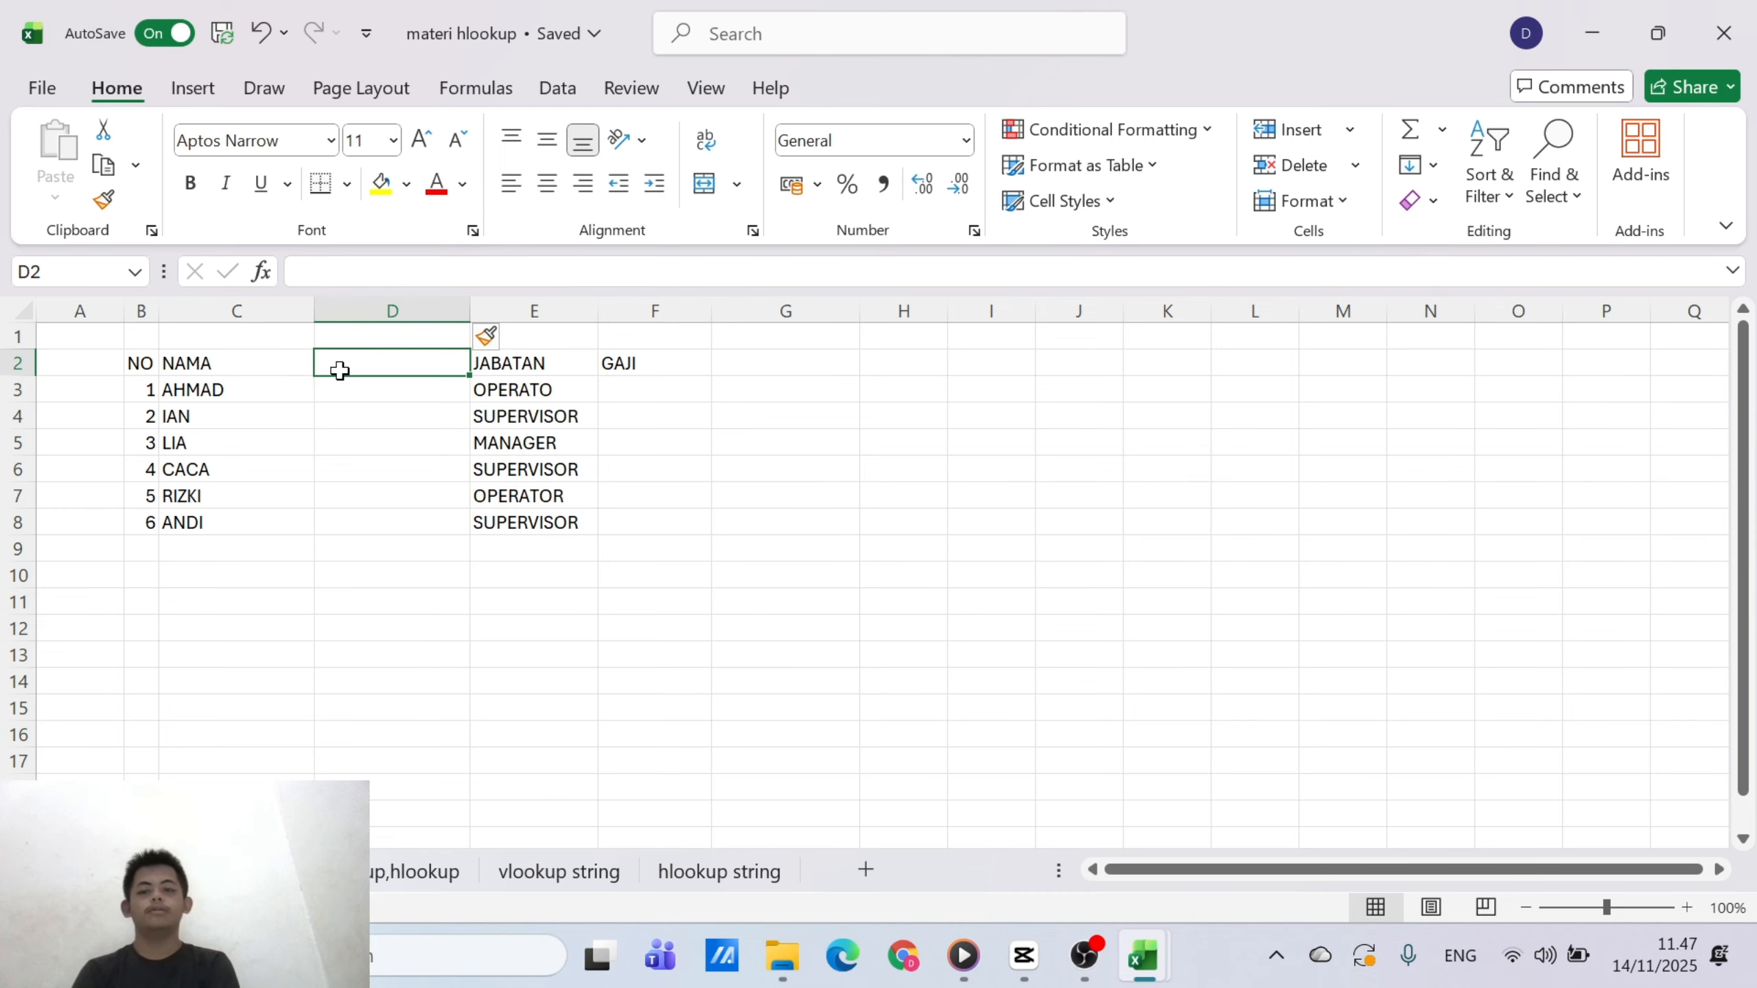
text(LAM)
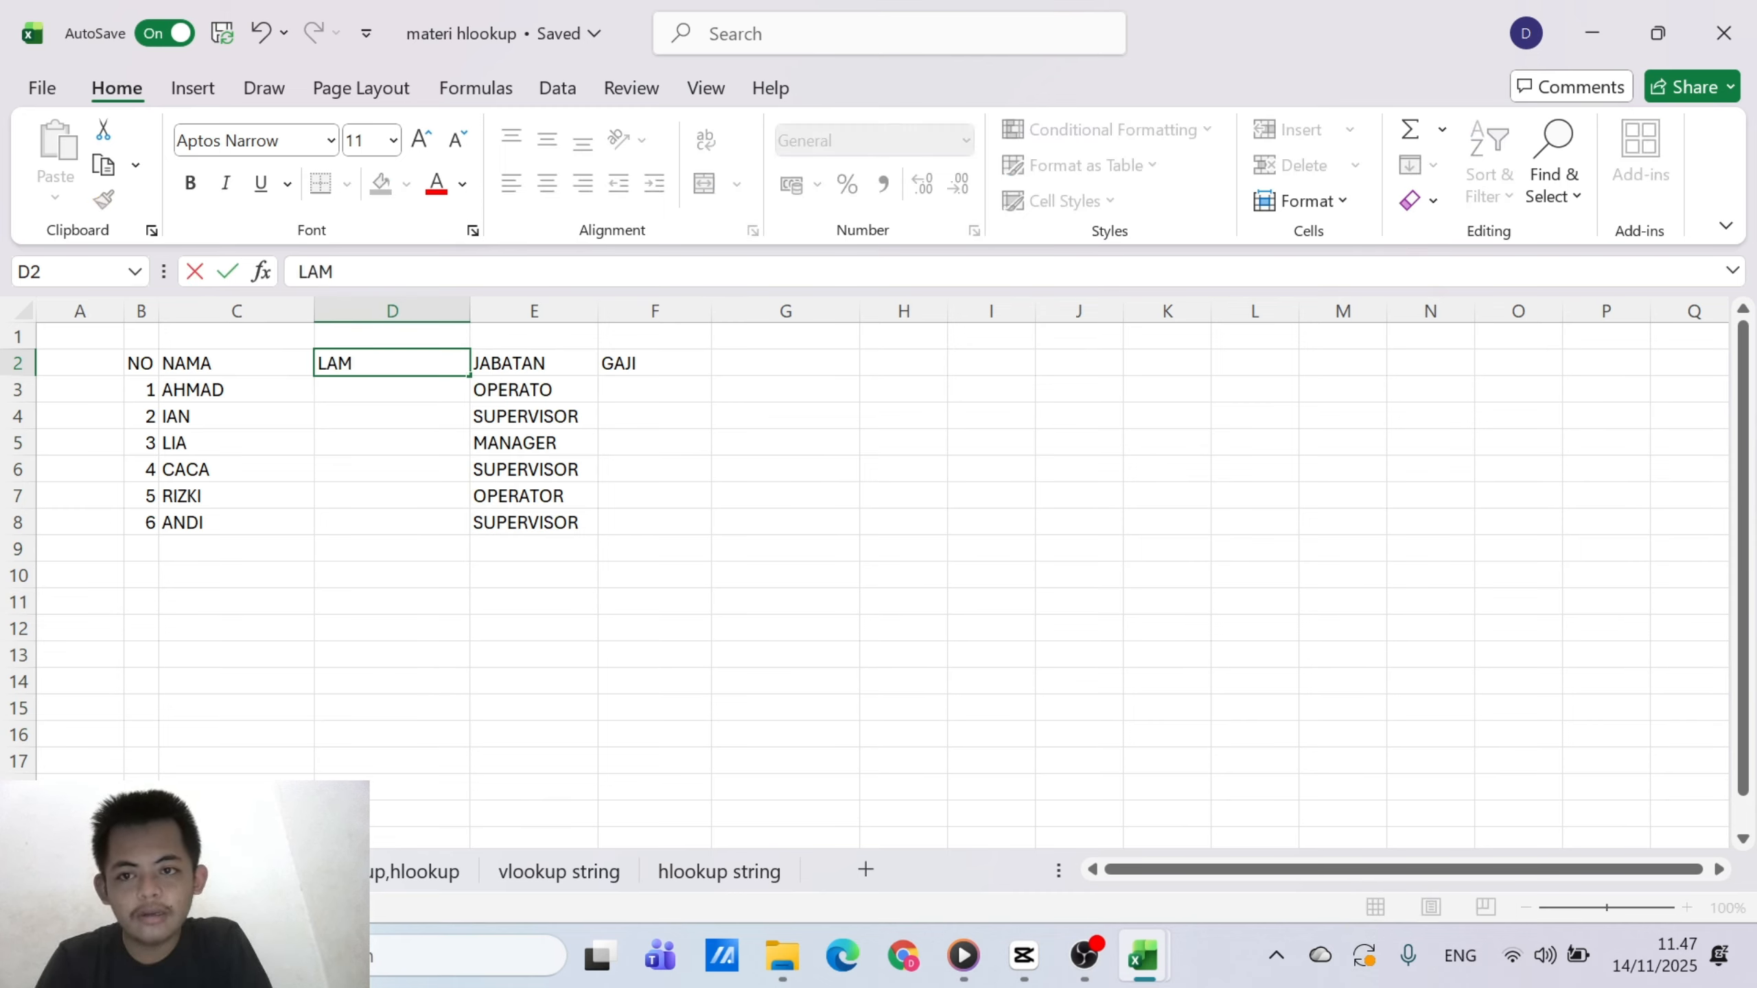
text(A BEK)
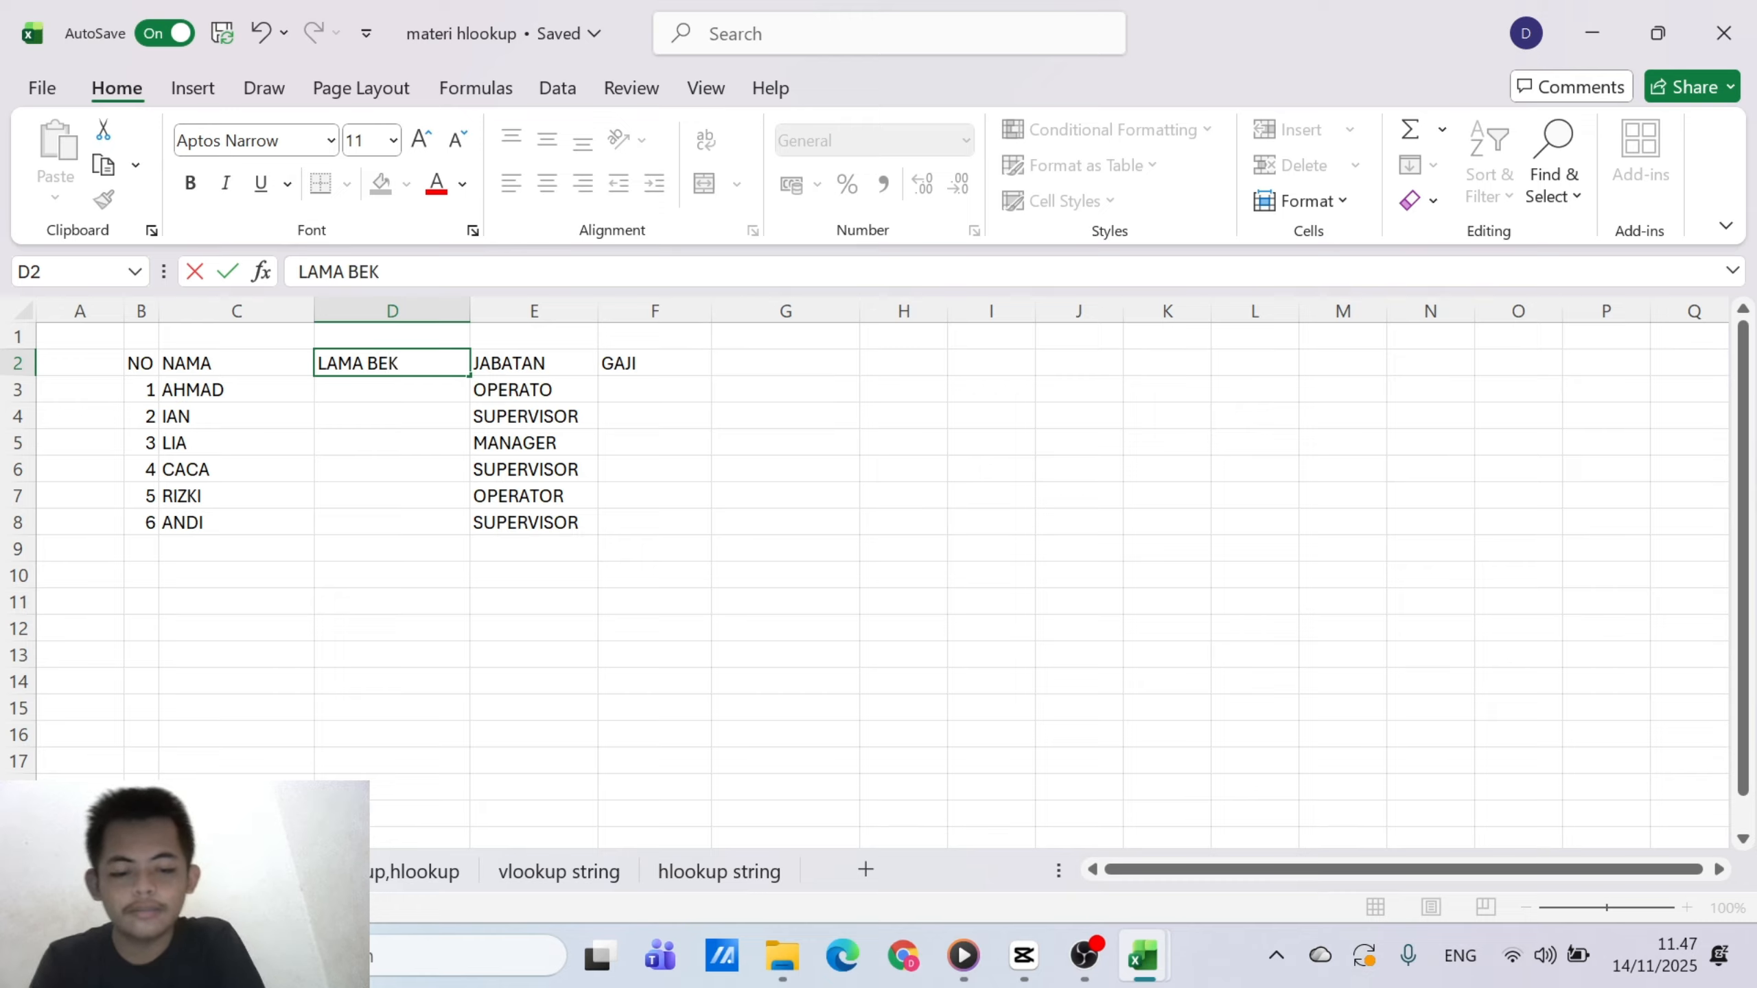
text(ERJA)
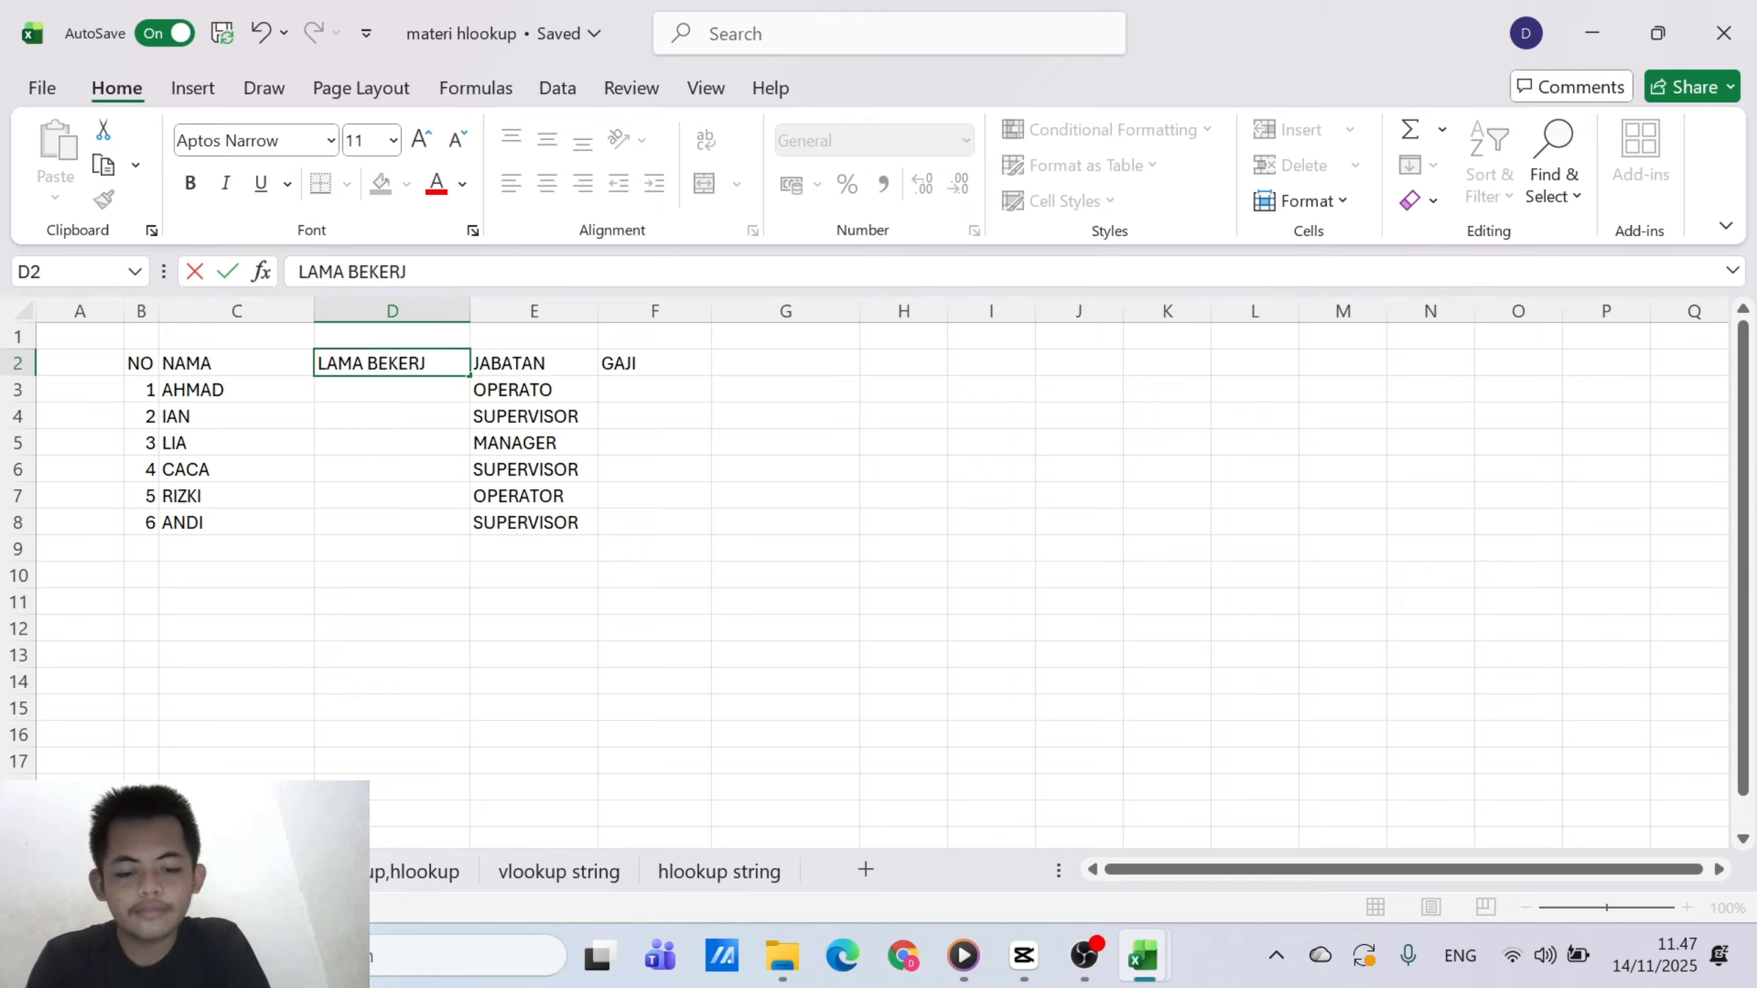
click(548, 519)
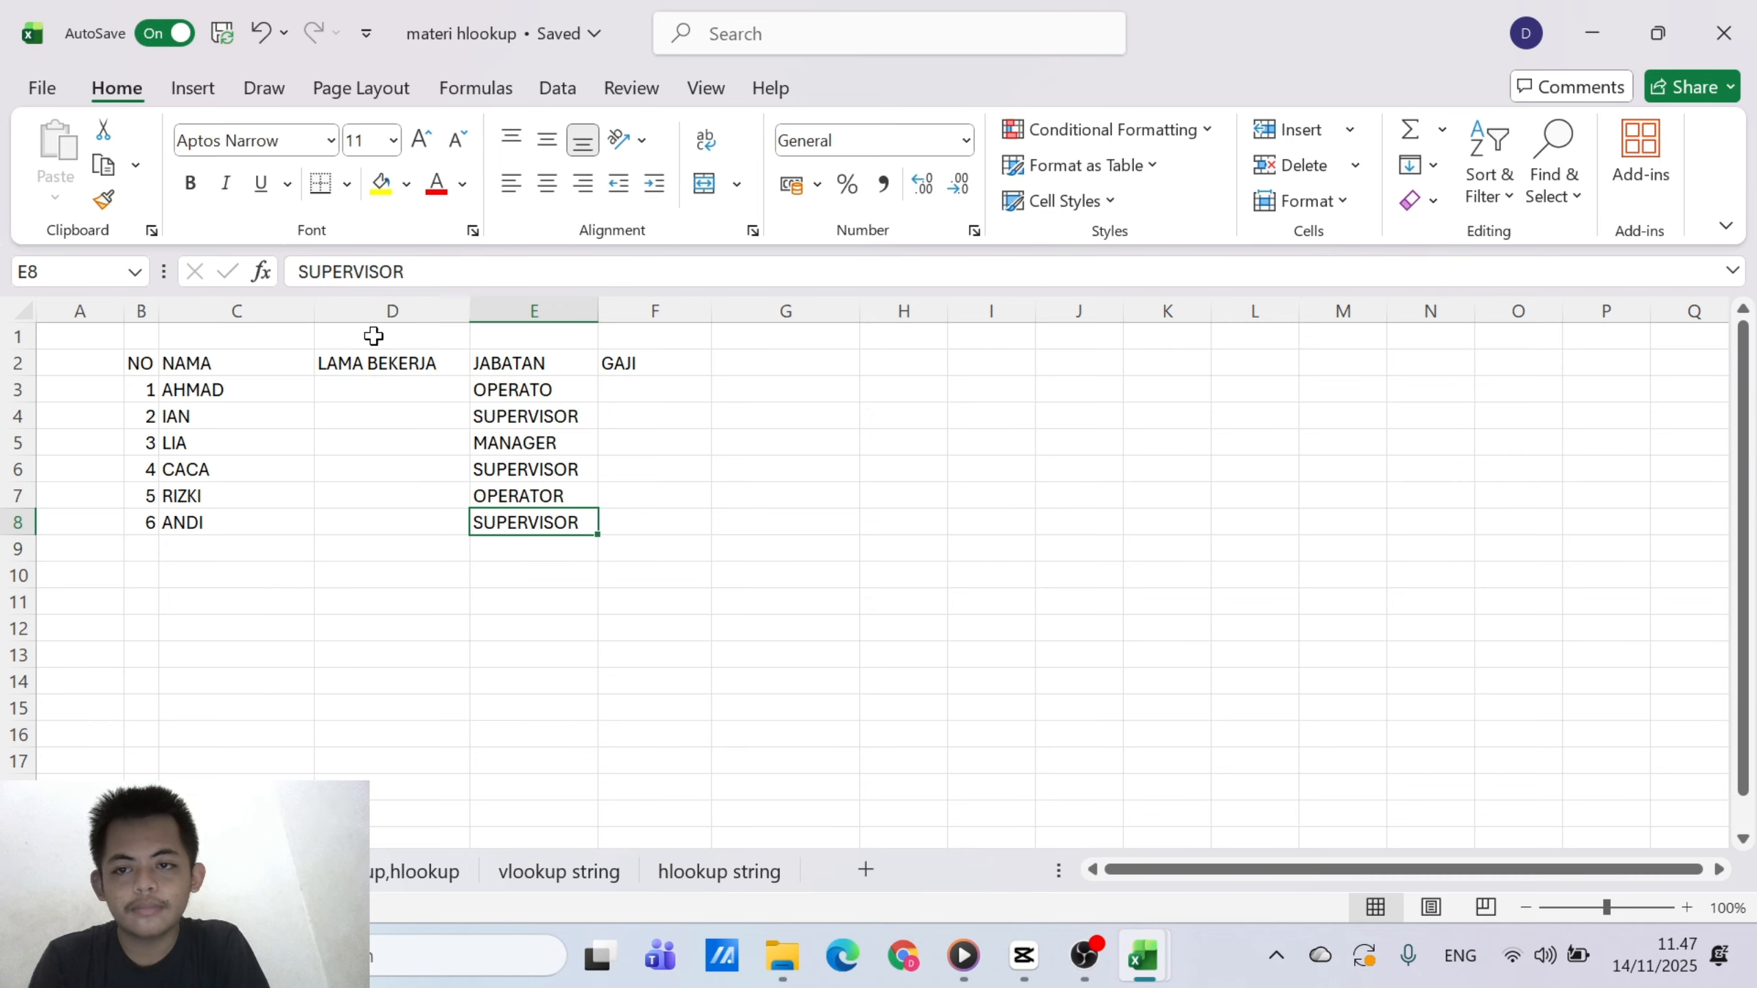
Change the header in D2 to LAMA BEKERJA/TAHUN
click(388, 387)
click(390, 361)
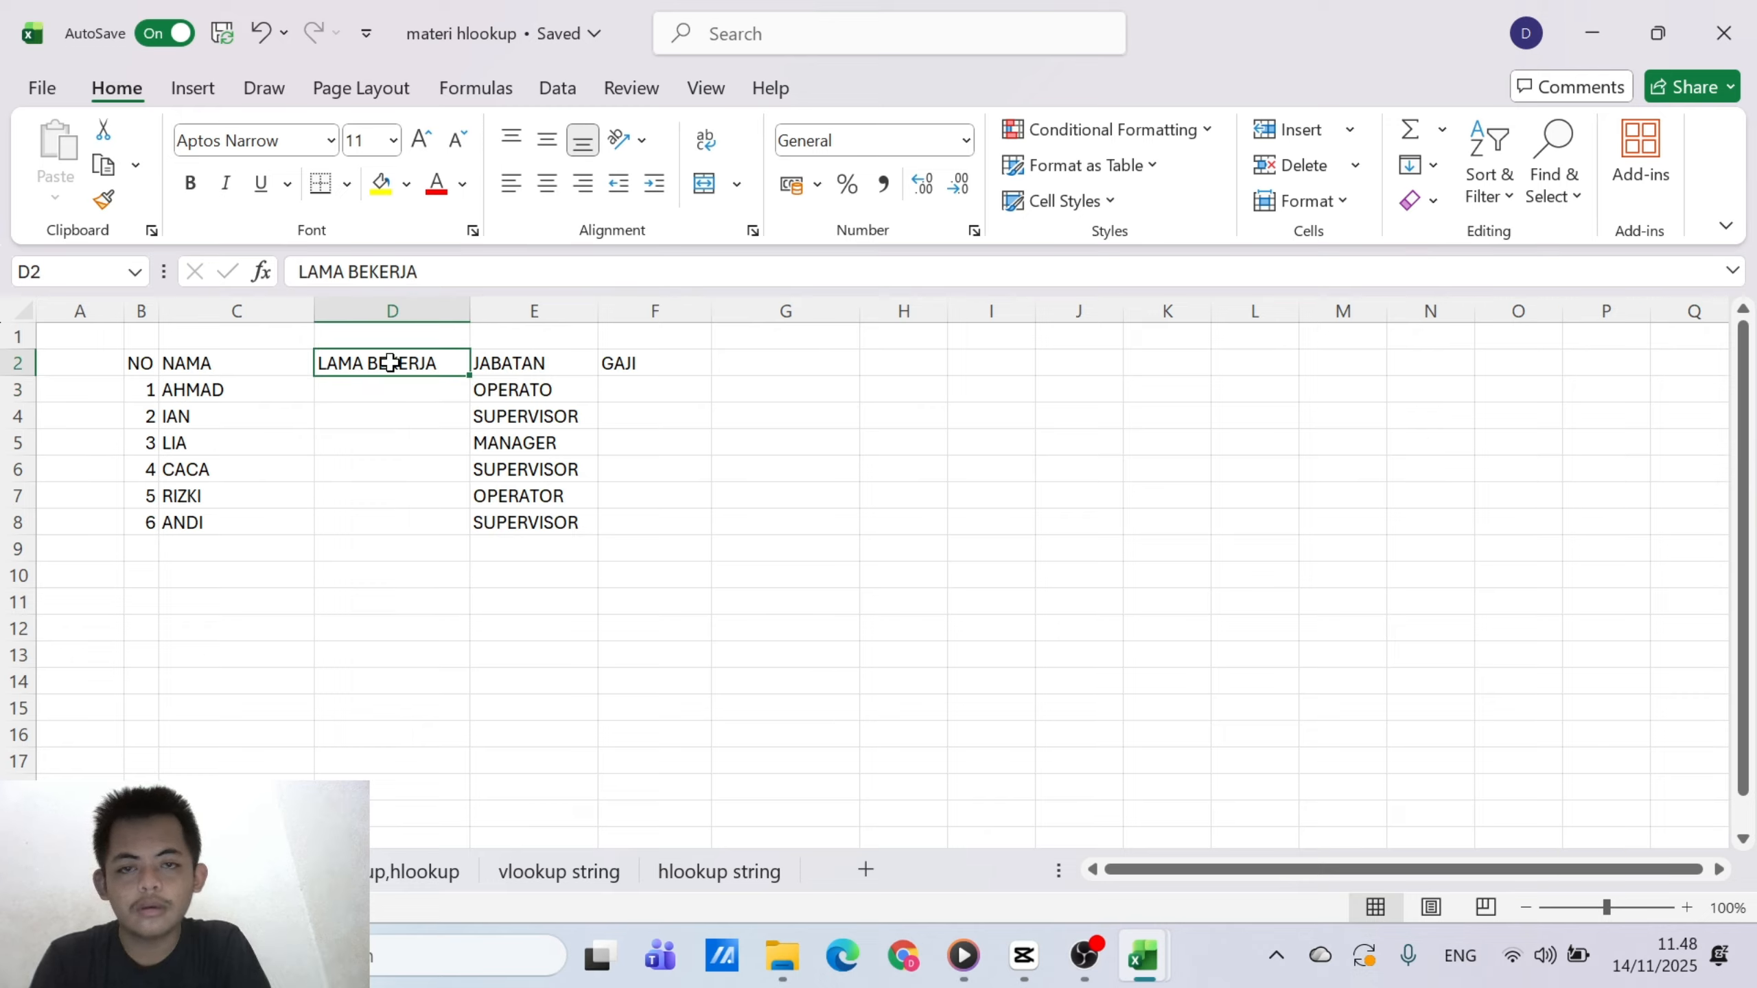
click(344, 272)
key(BackSpace)
key(BackSpace)
key(BackSpace)
key(BackSpace)
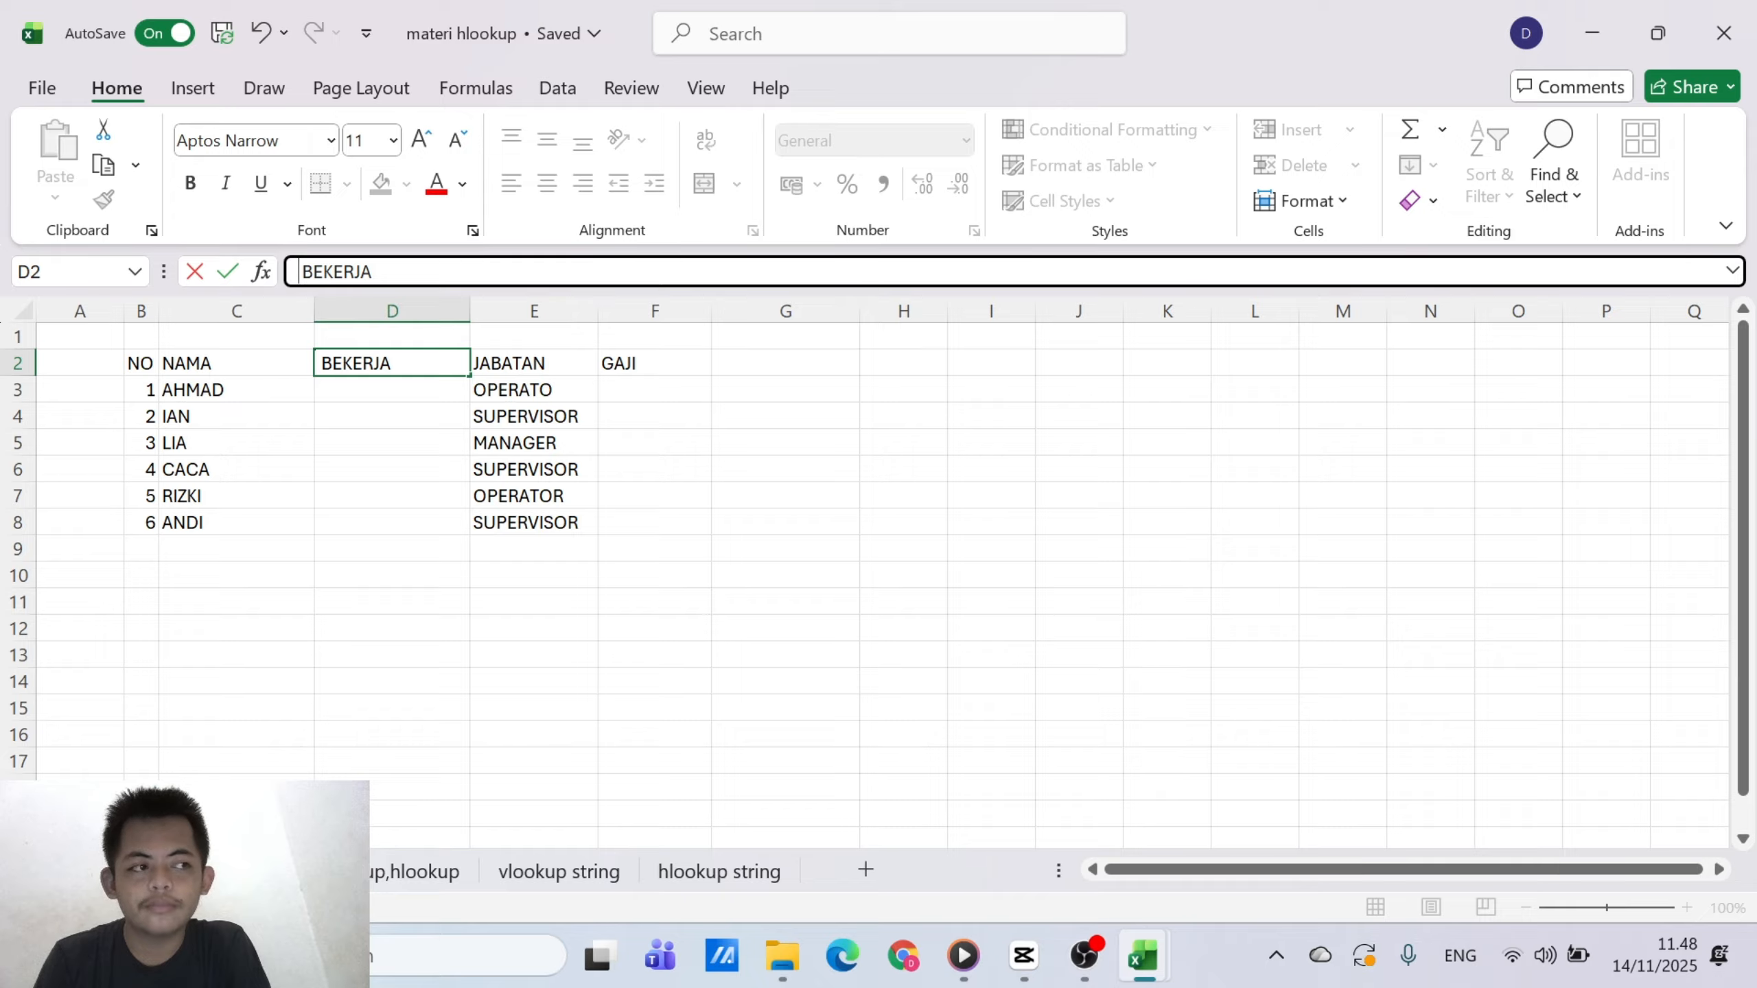
text(KK)
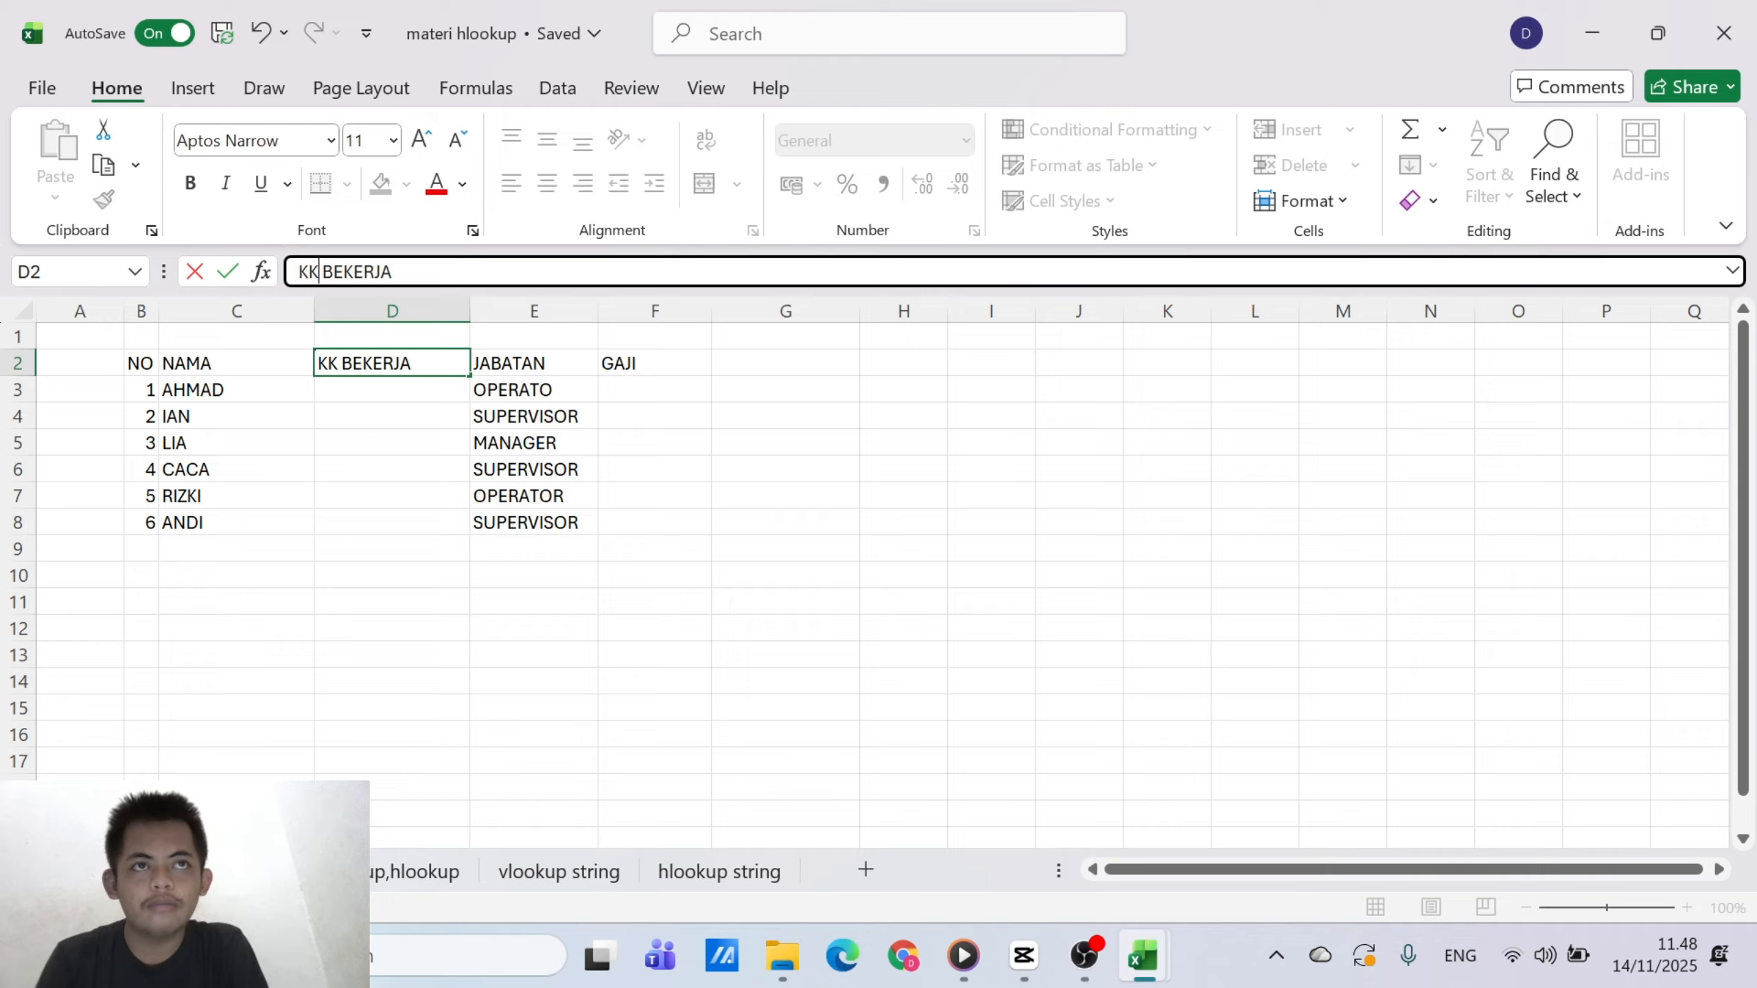
key(BackSpace)
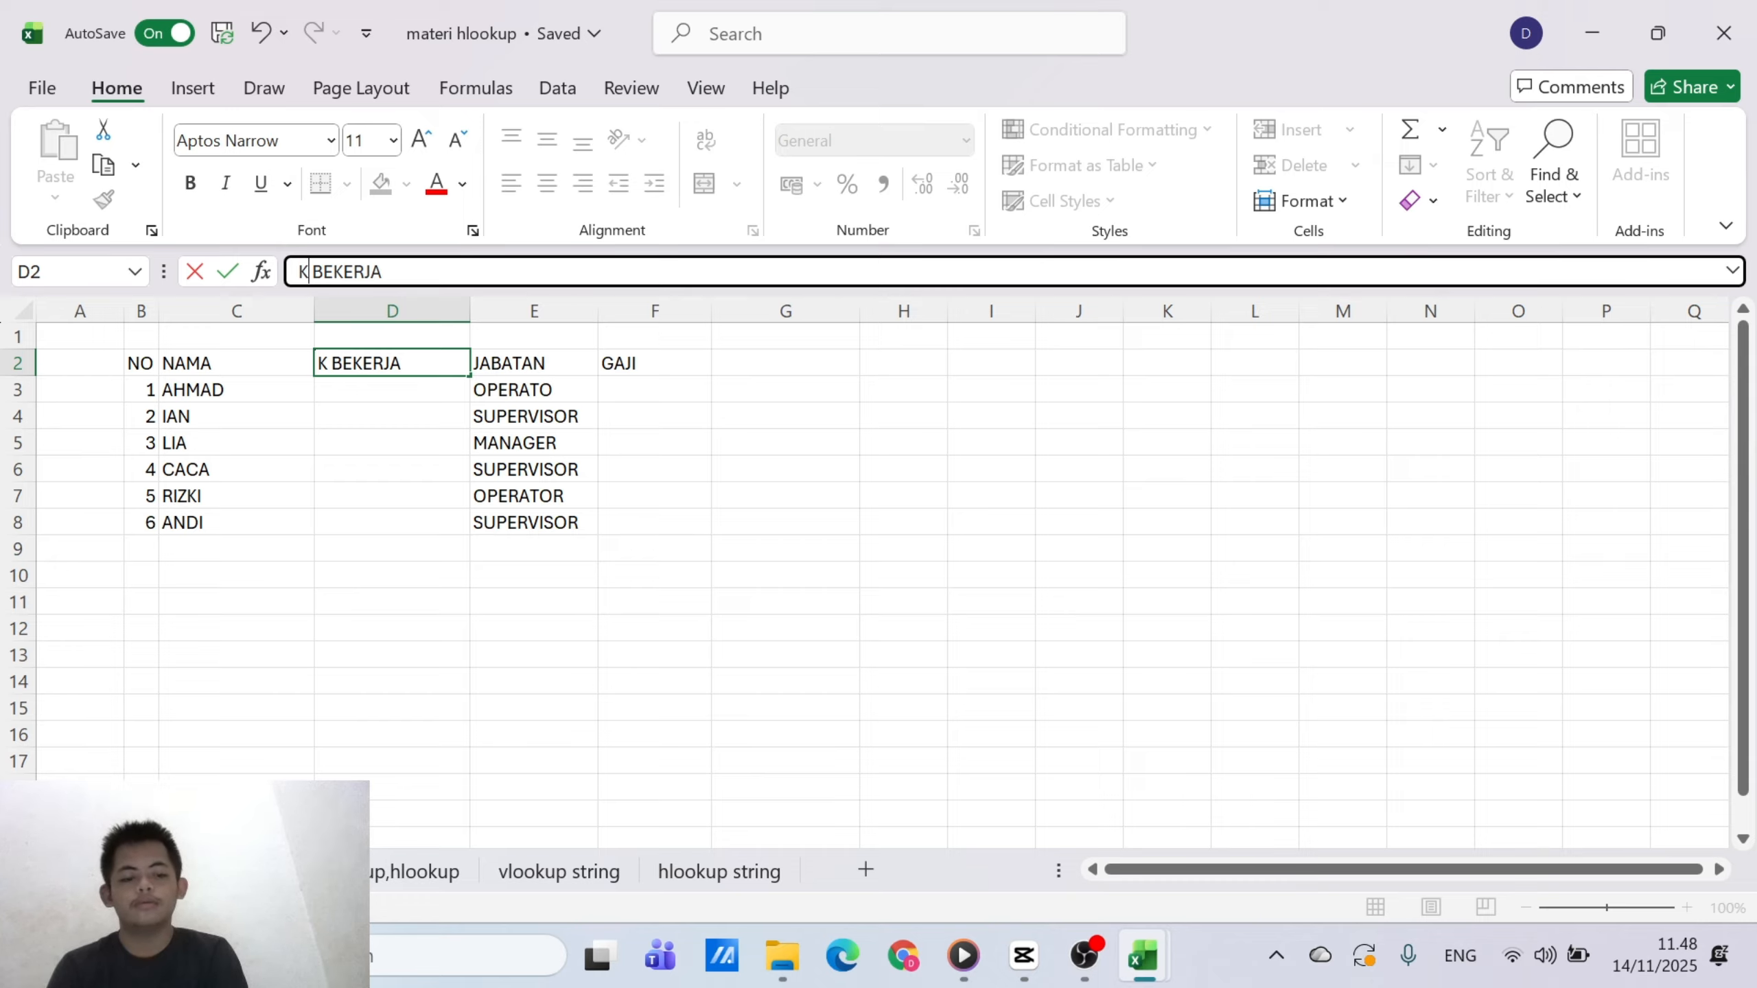
key(BackSpace)
text(LANA)
key(BackSpace)
key(BackSpace)
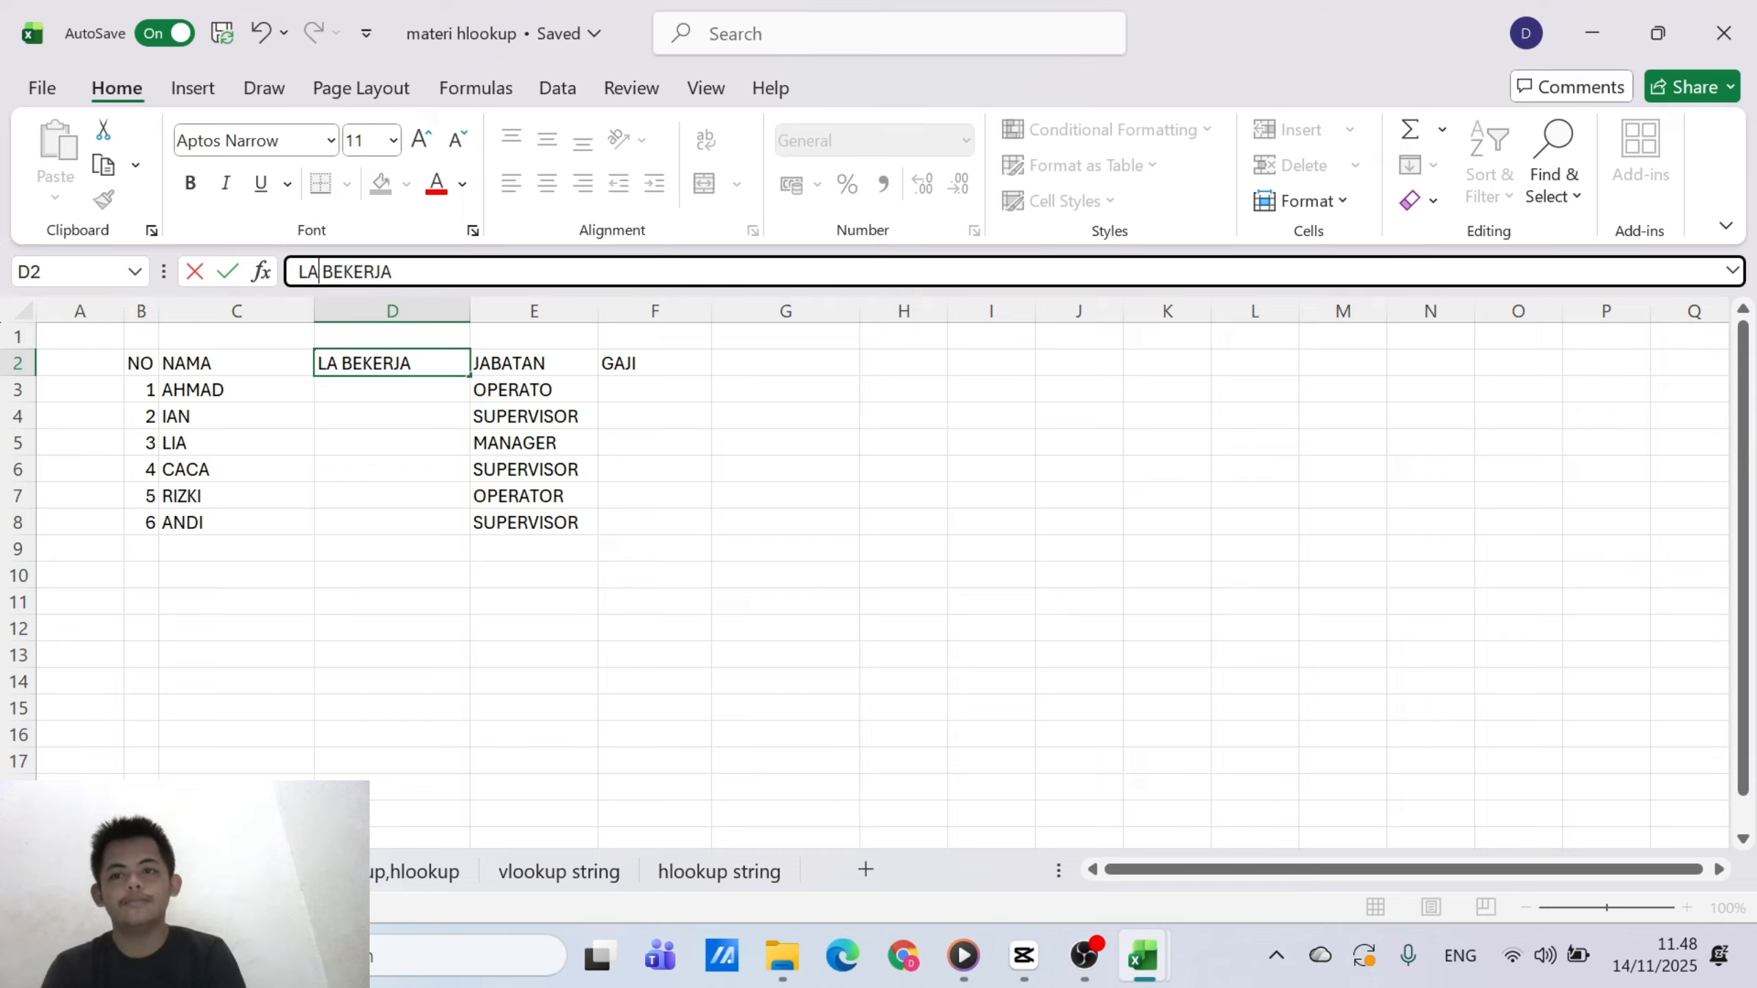
text(MA )
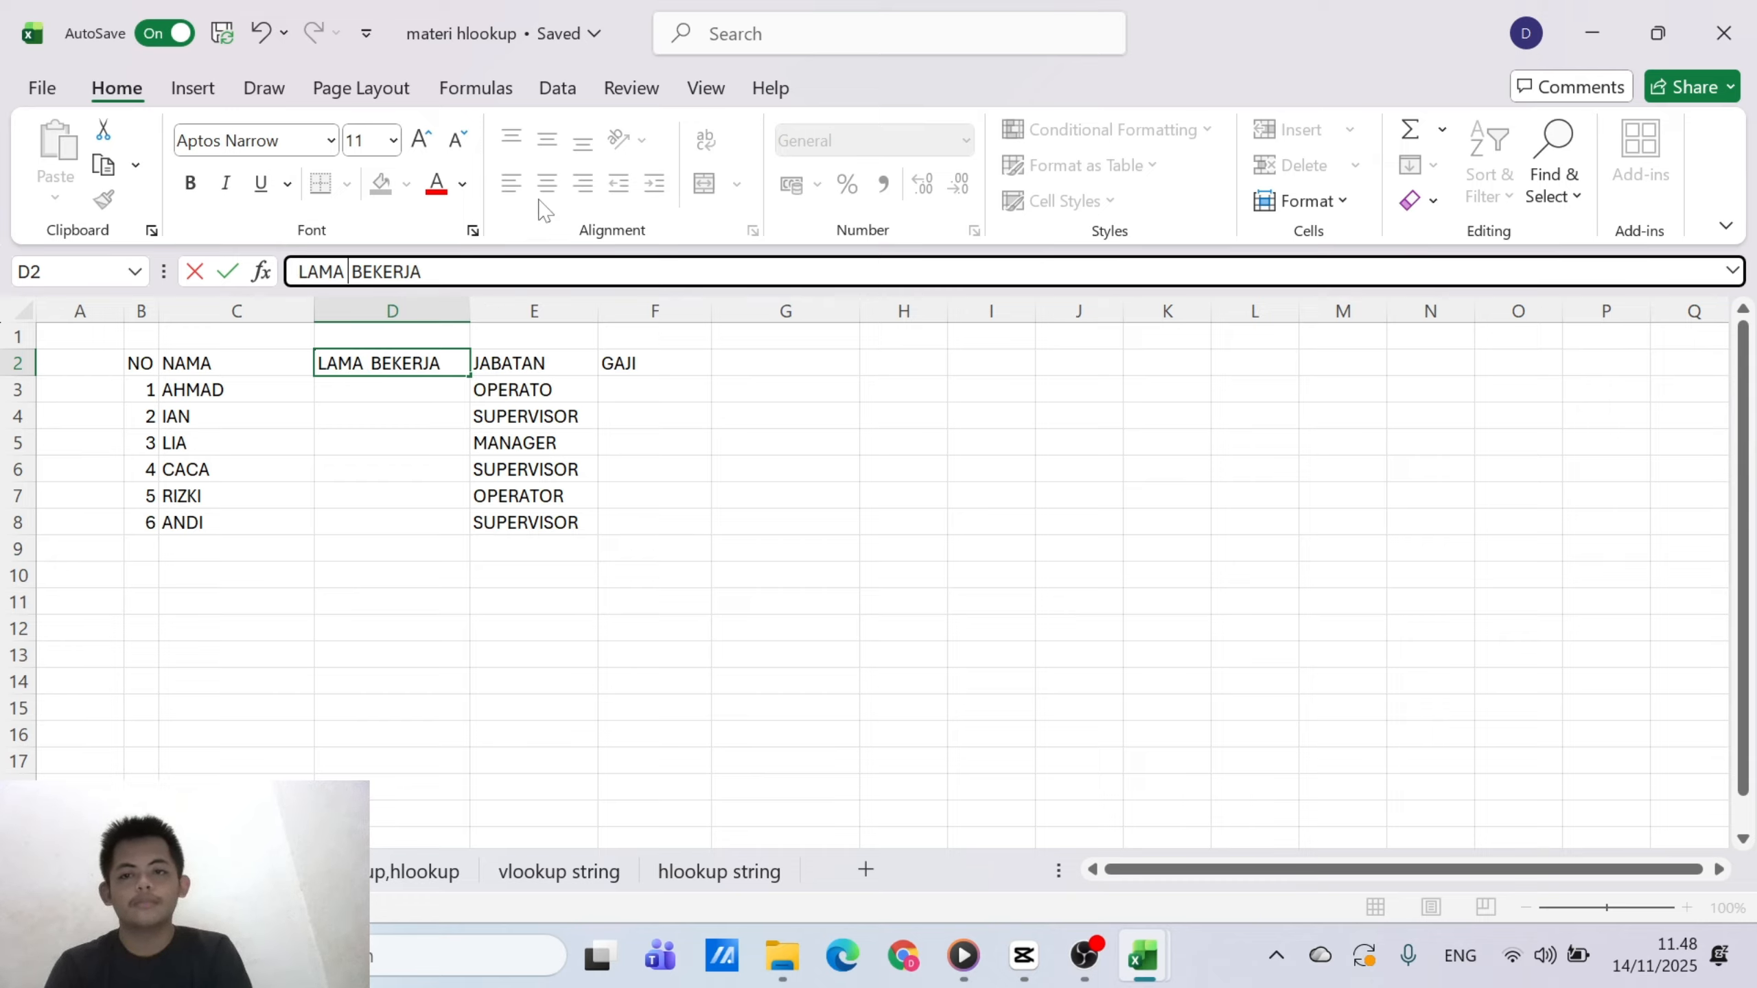
text(/)
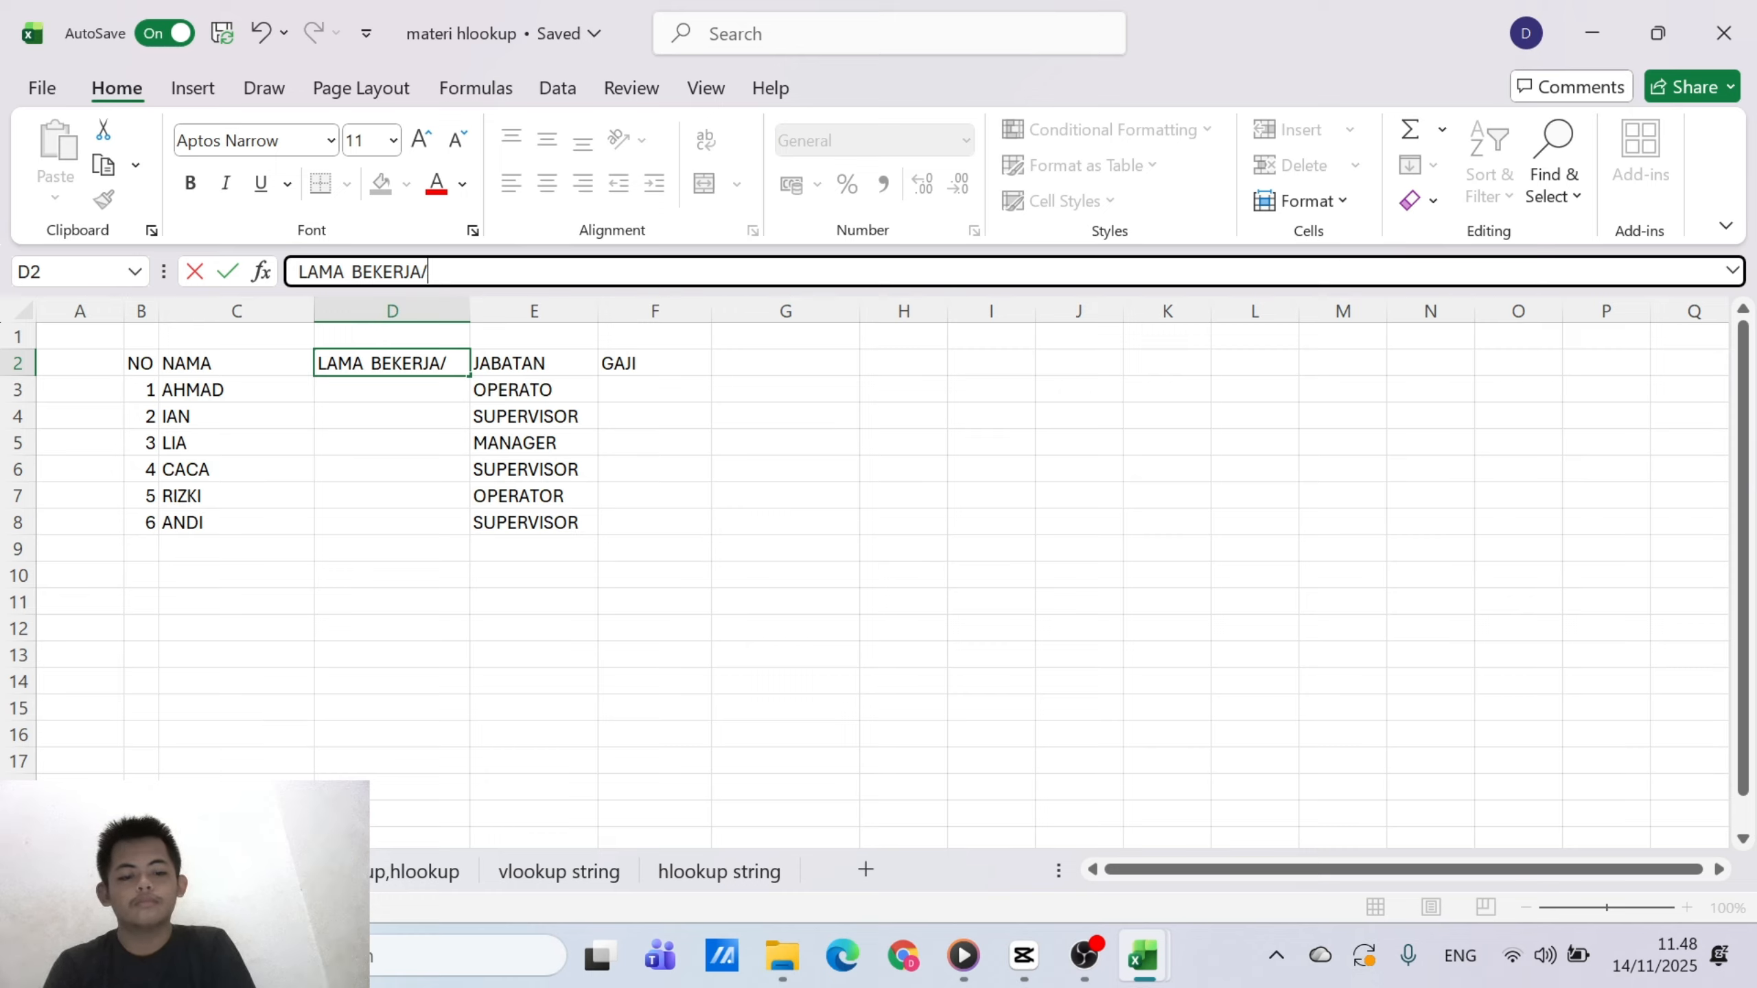
text(TAHUN)
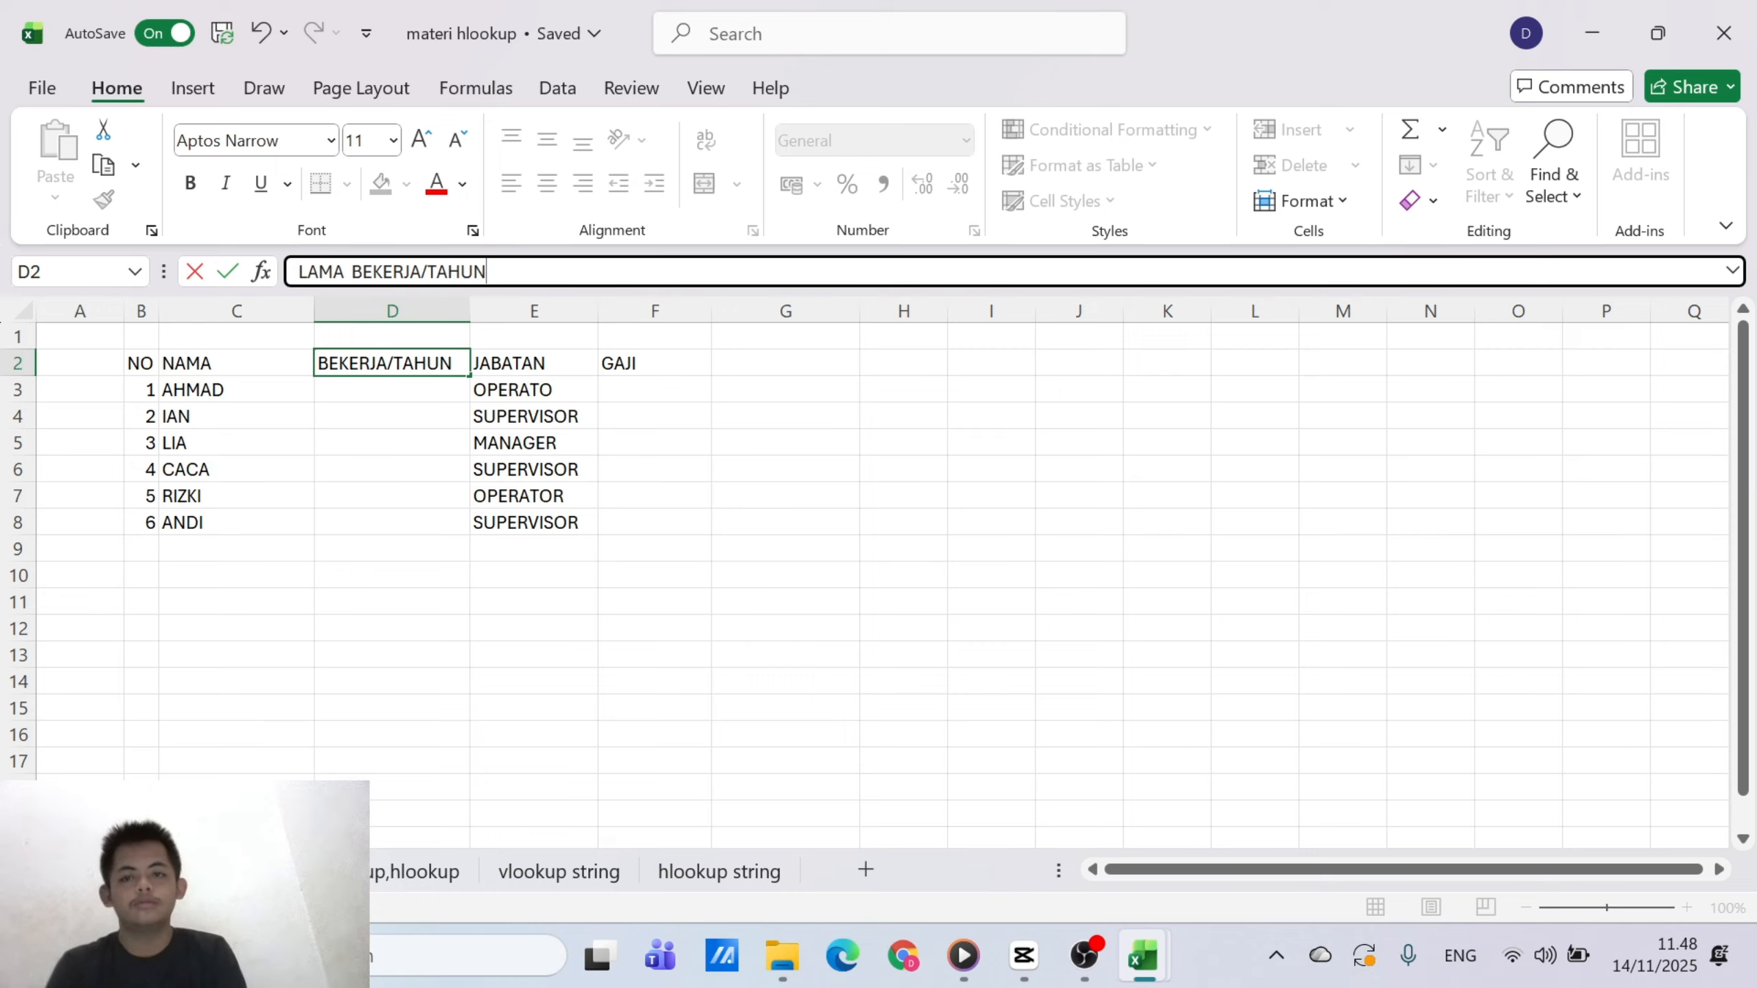
click(372, 819)
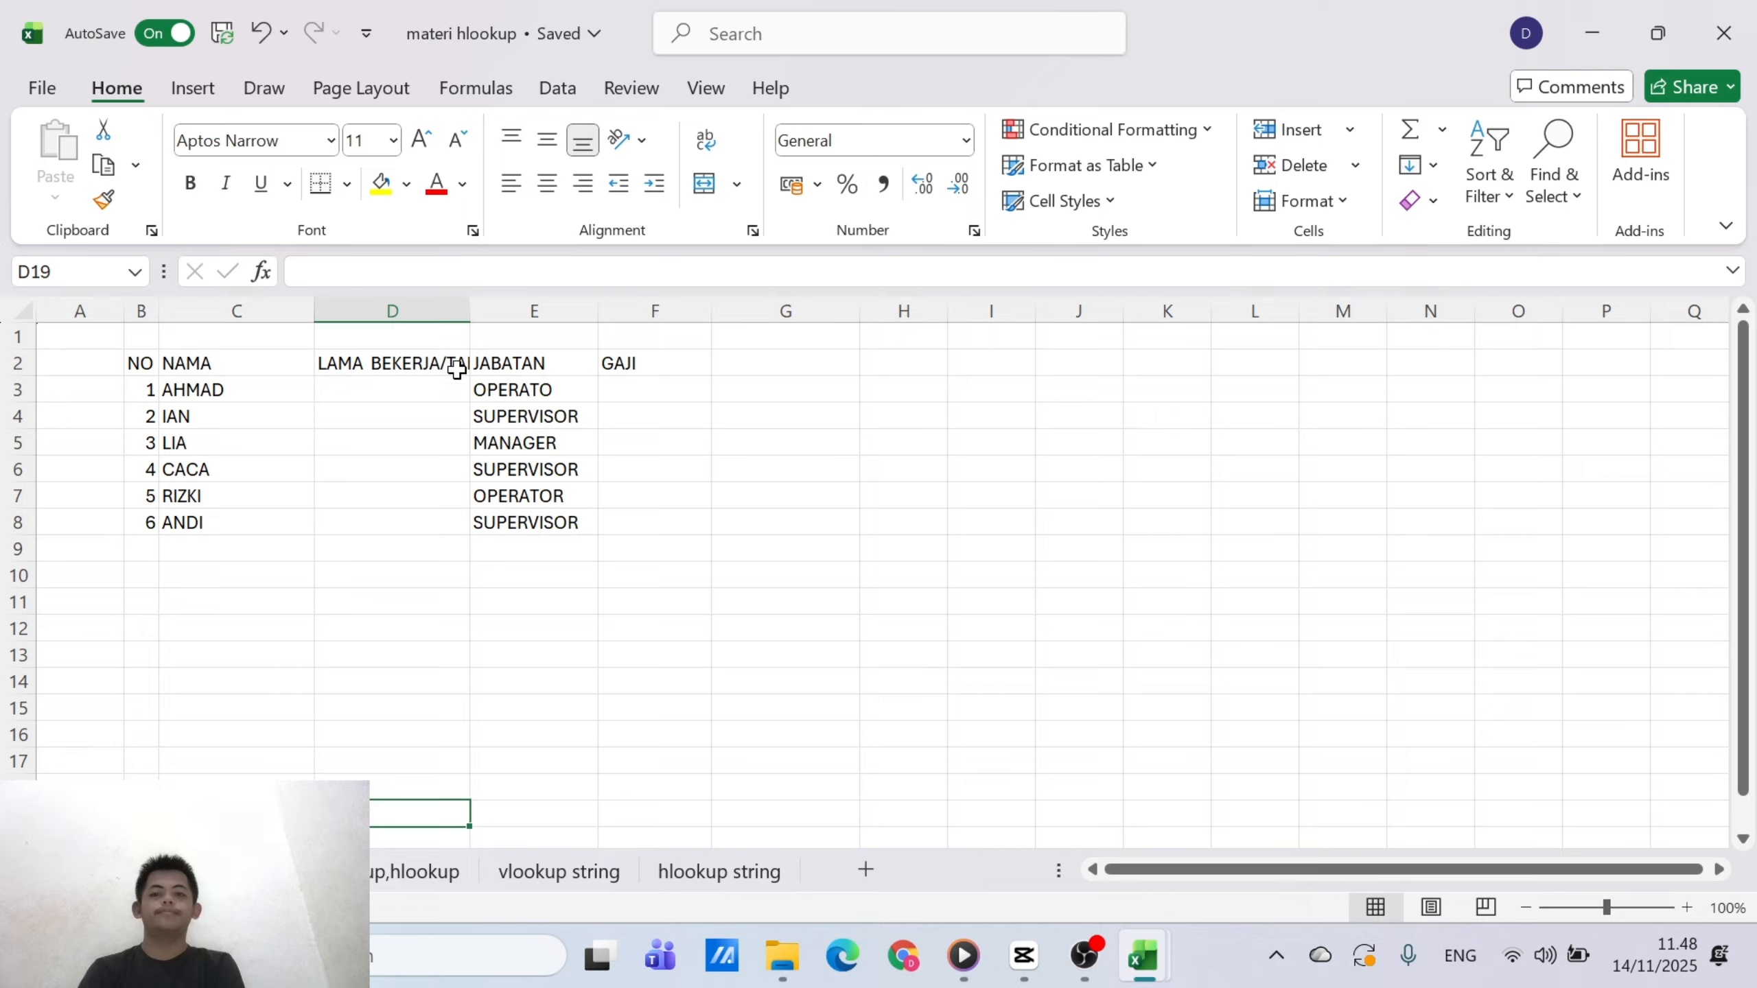
Merge and center cells D1:D2 for the LAMA BEKERJA/TAHUN header and wrap its text
drag(451, 339, 453, 355)
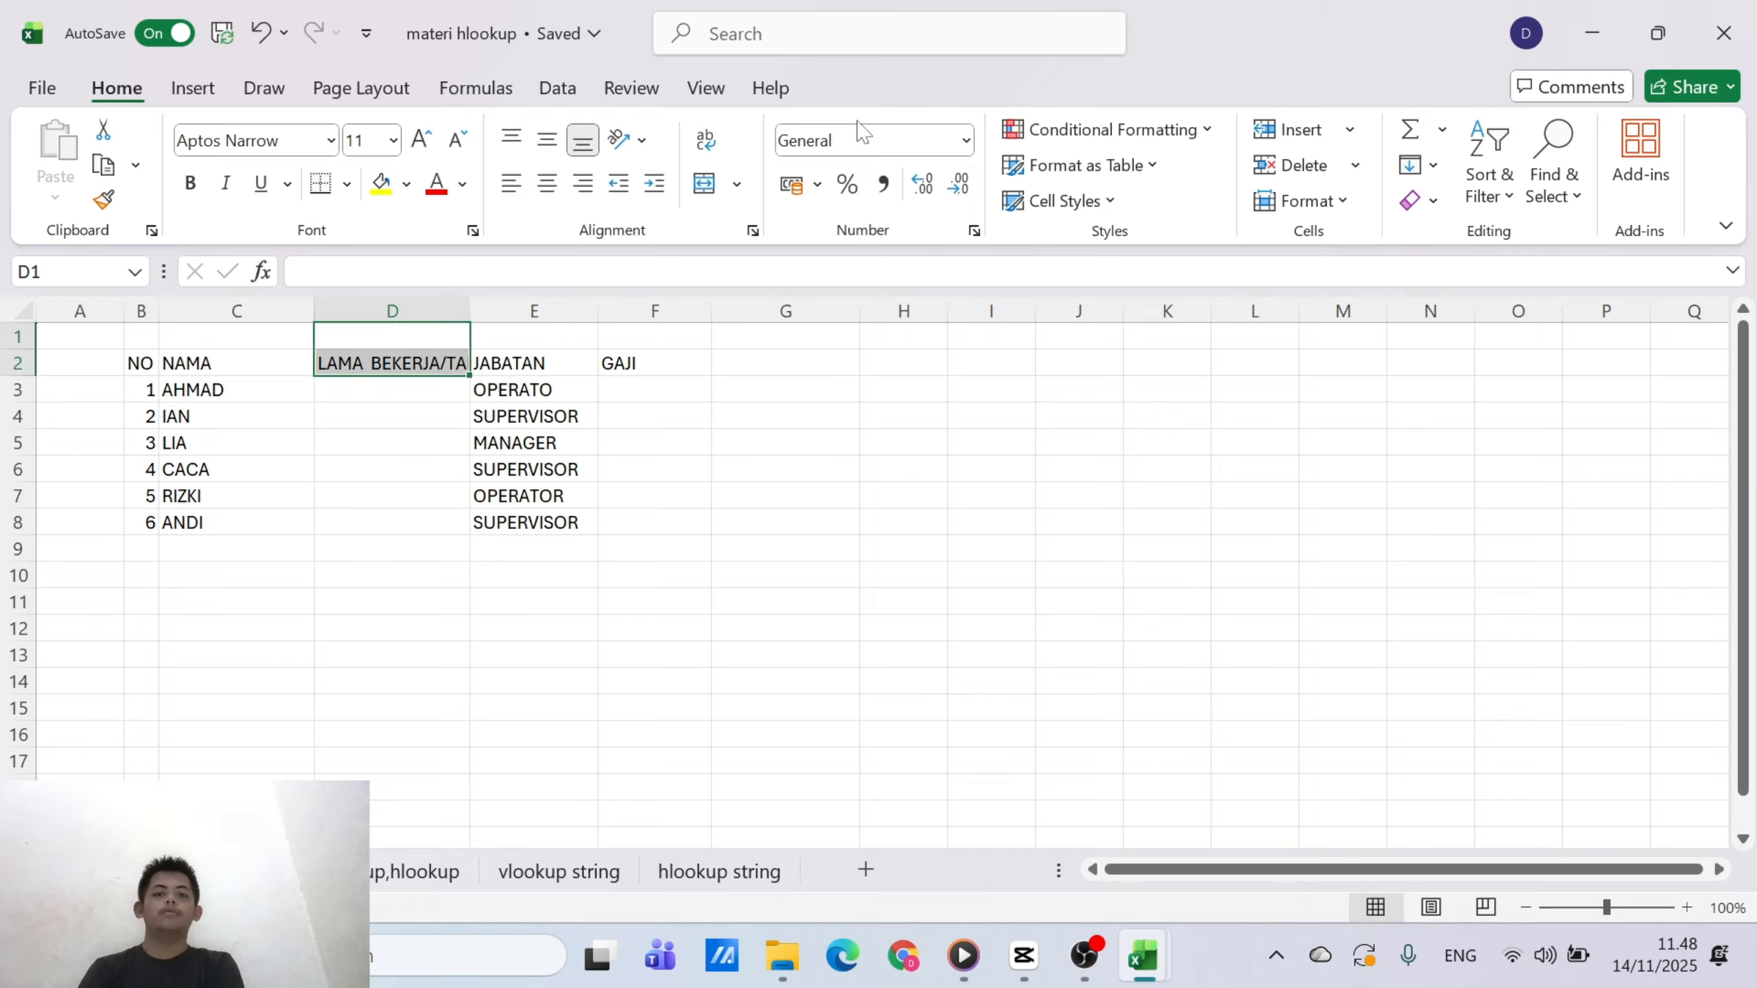
click(706, 141)
click(706, 141)
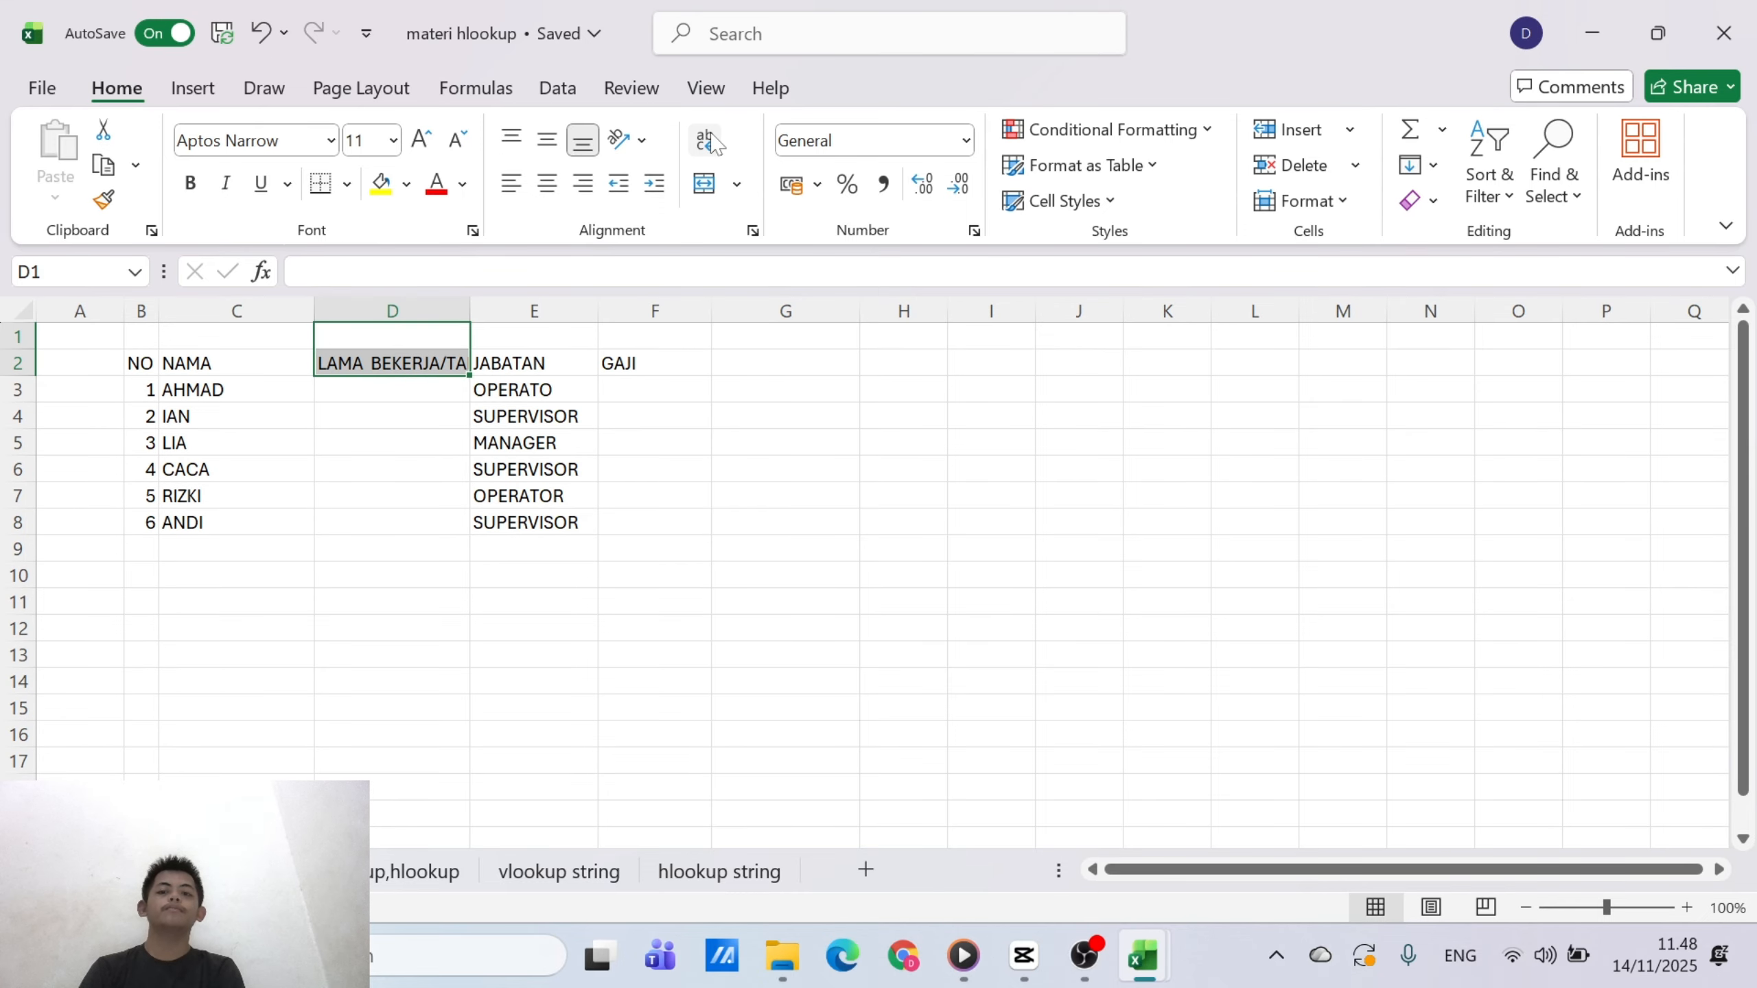
click(707, 183)
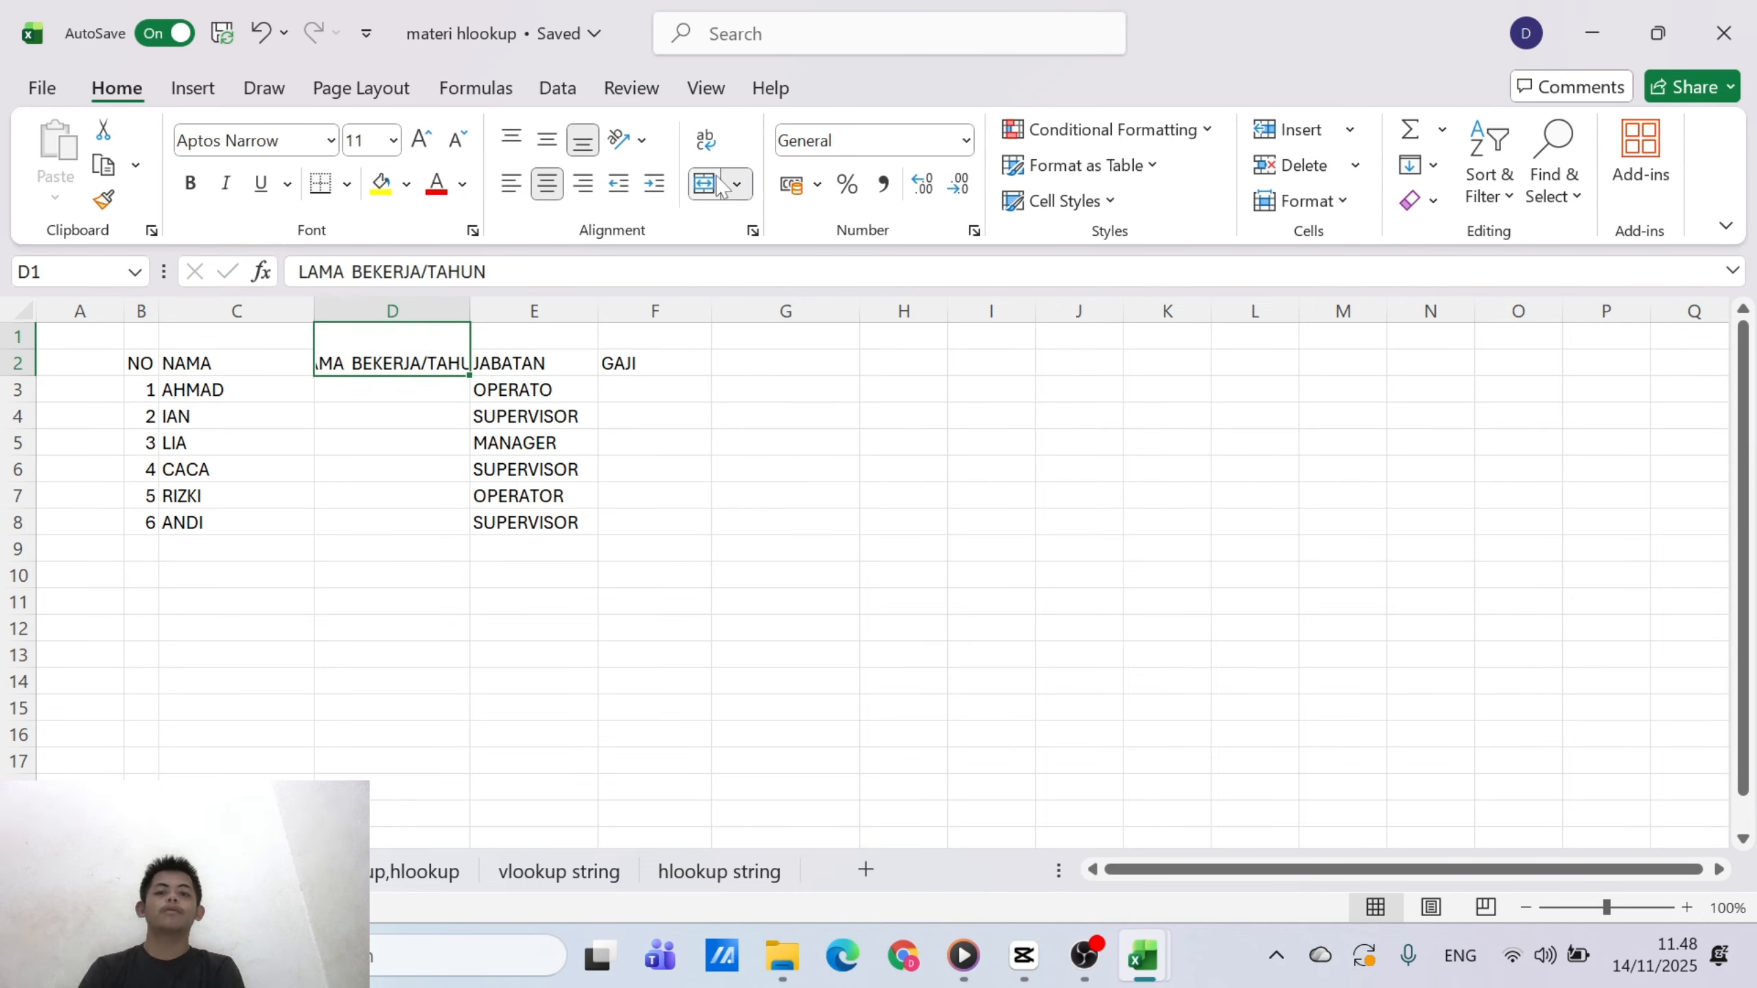
click(705, 141)
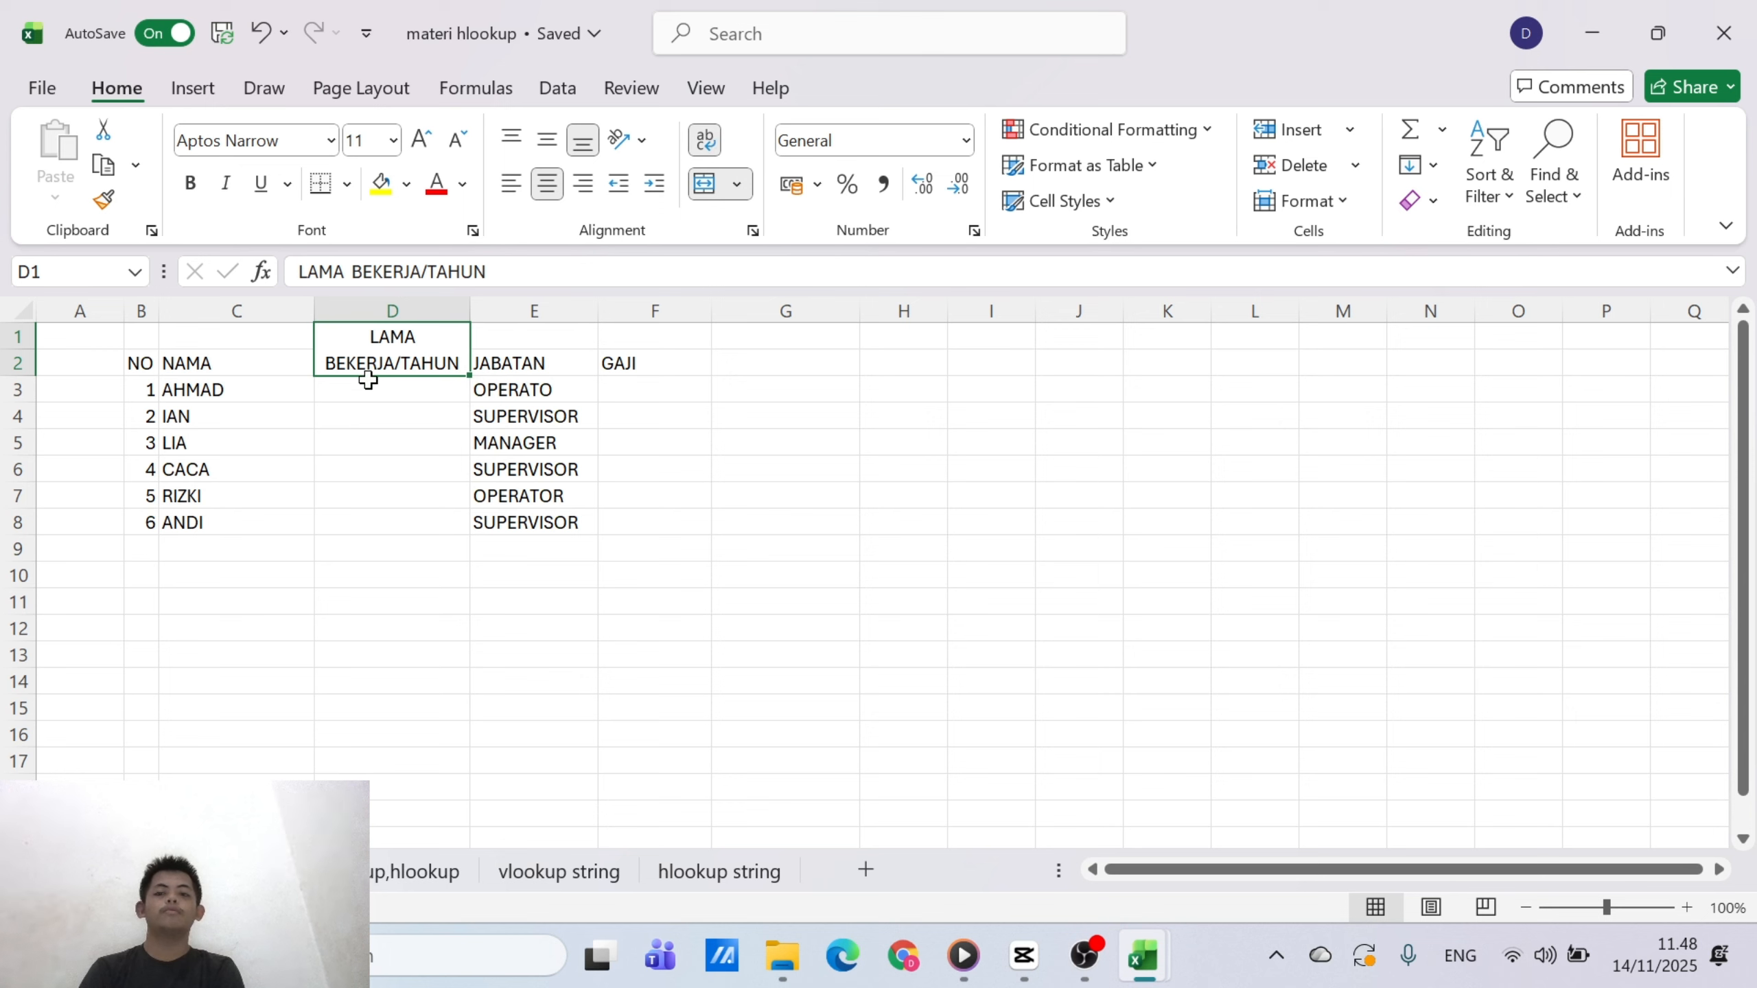
Fill the LAMA BEKERJA/TAHUN column in D3:D8 with 5, 7, 9, 5, 7 and 3
click(397, 414)
click(402, 390)
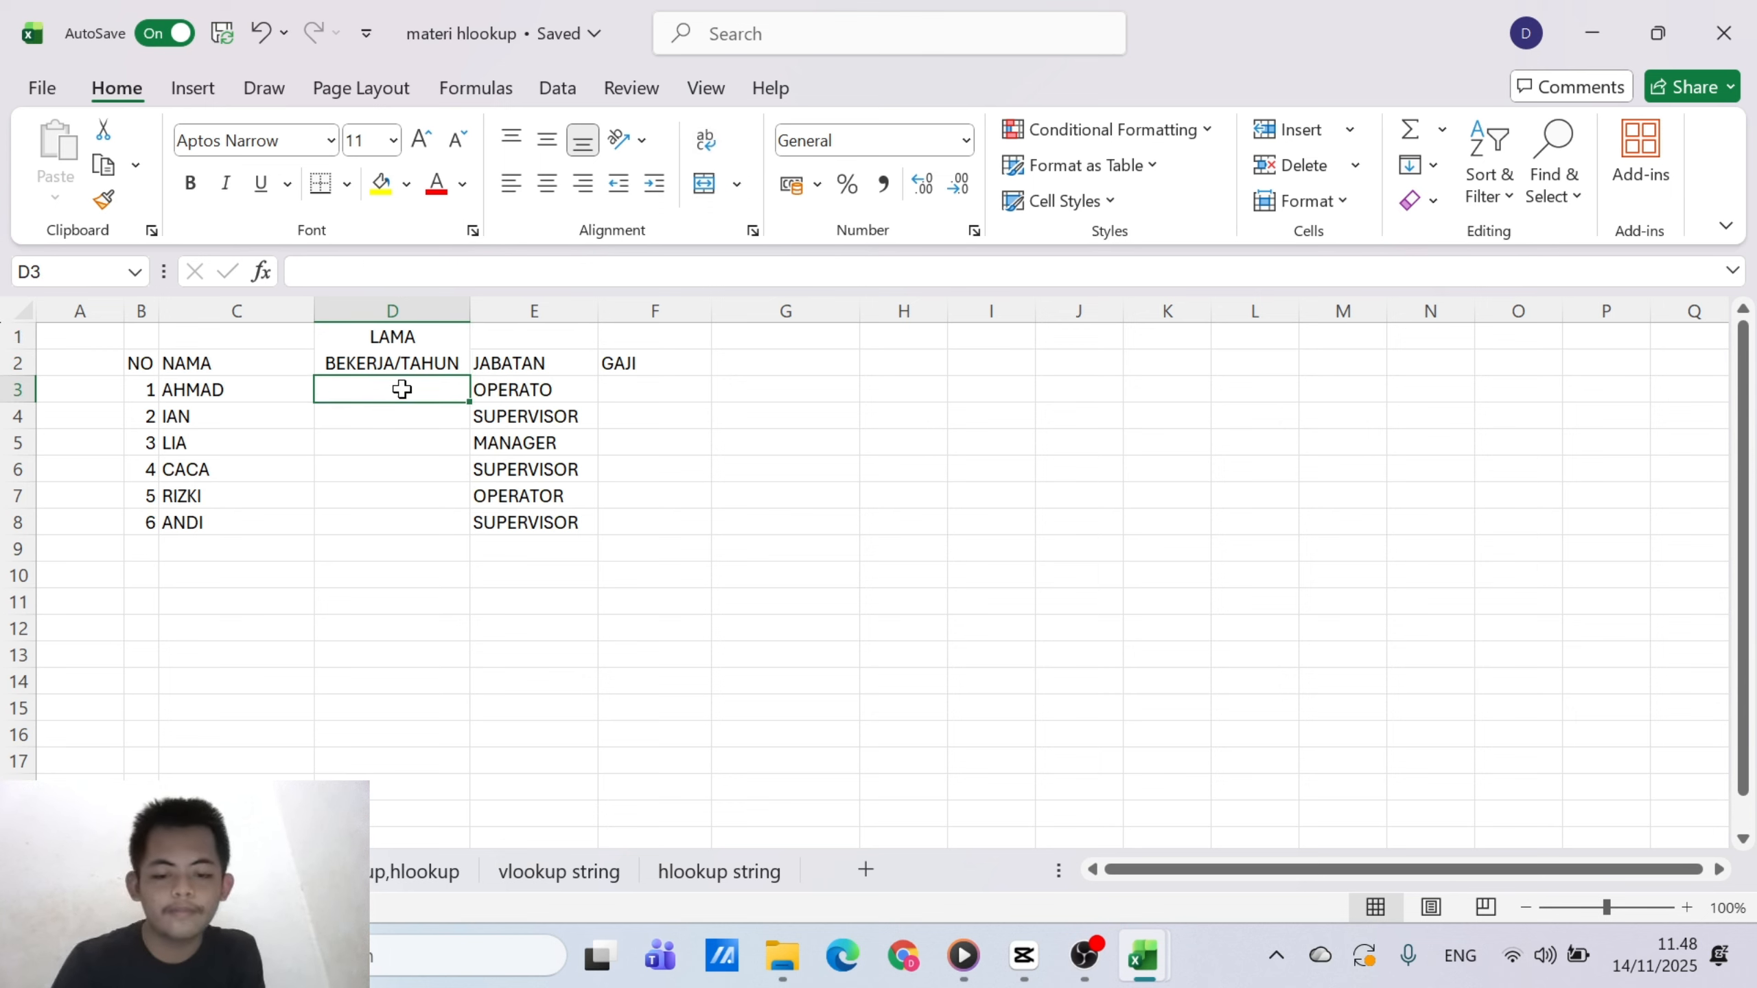
text(5)
key(Return)
text(7)
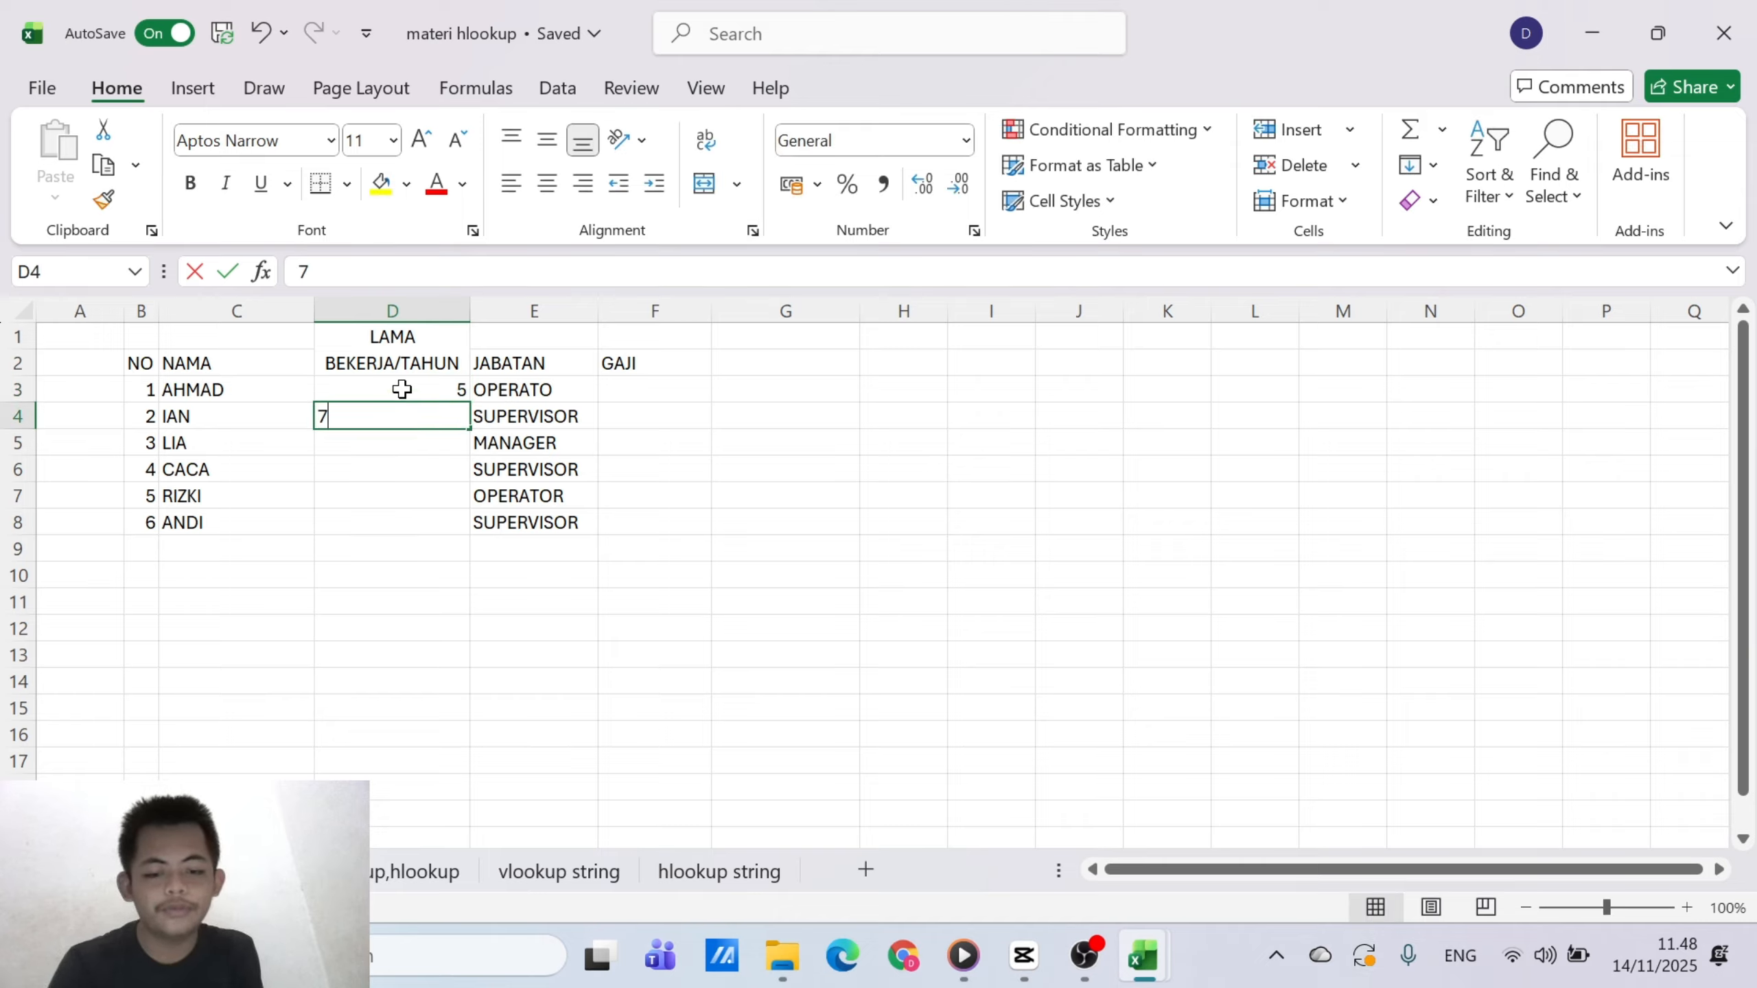
key(Return)
text(9)
key(Return)
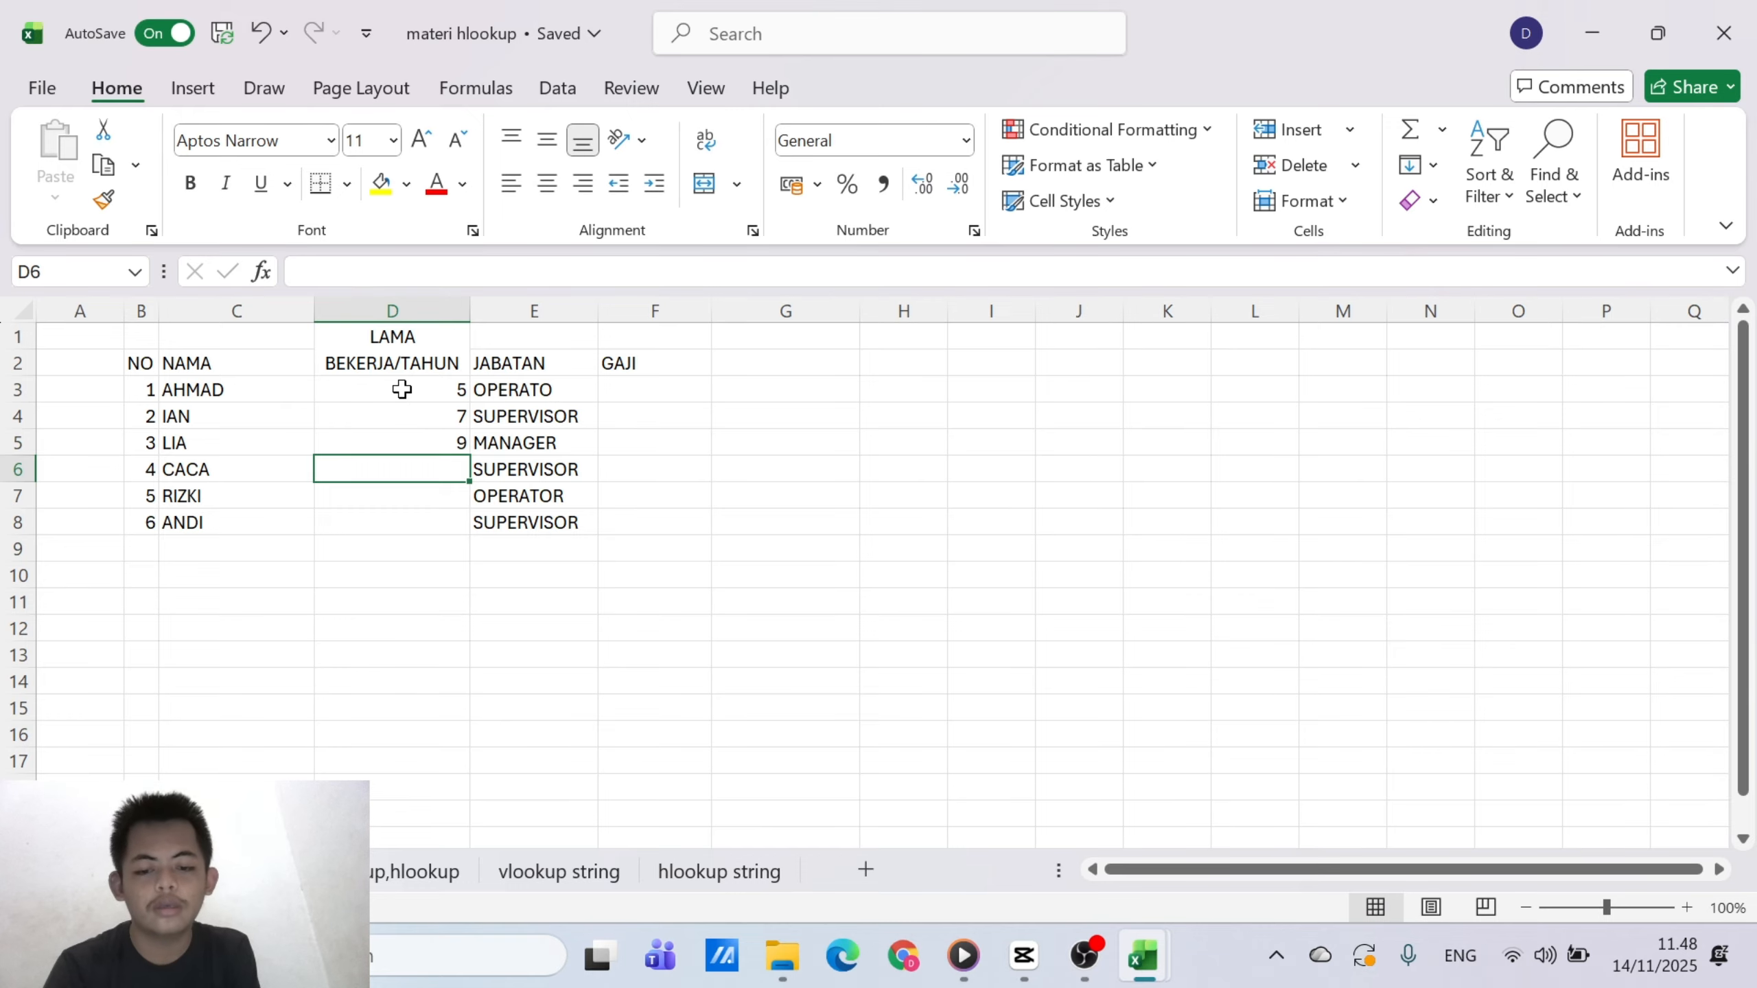
text(5)
key(Return)
text(7)
key(Return)
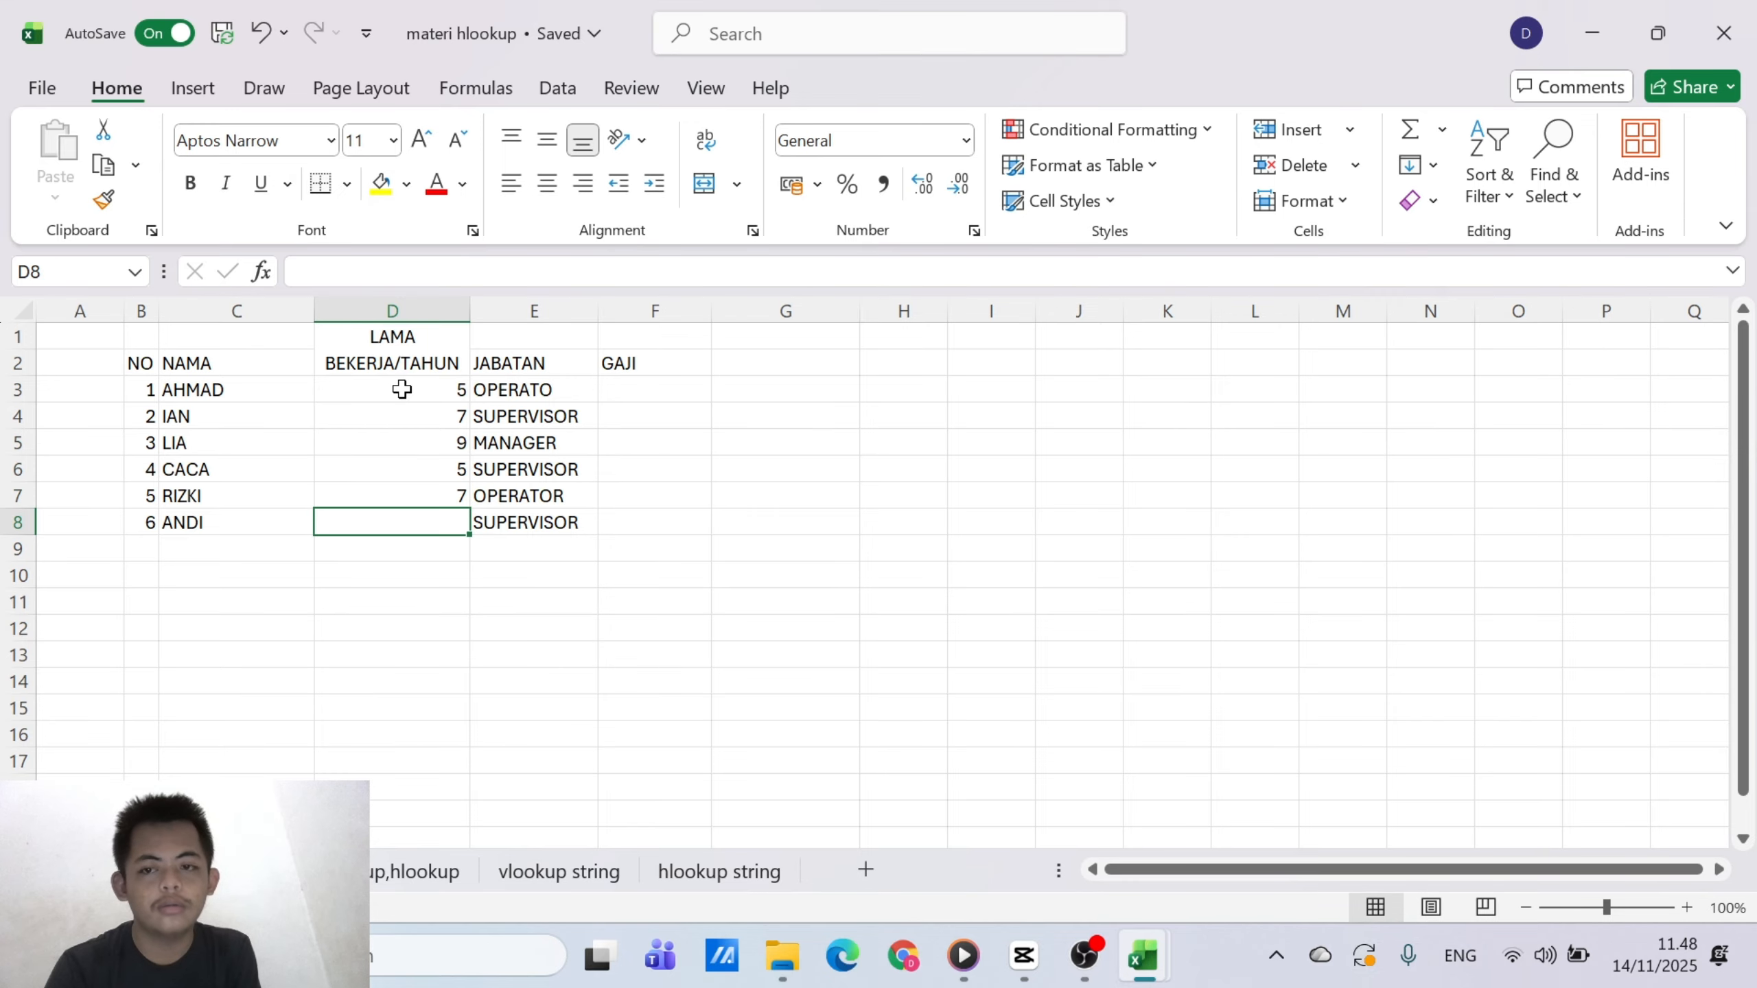
text(3)
key(Return)
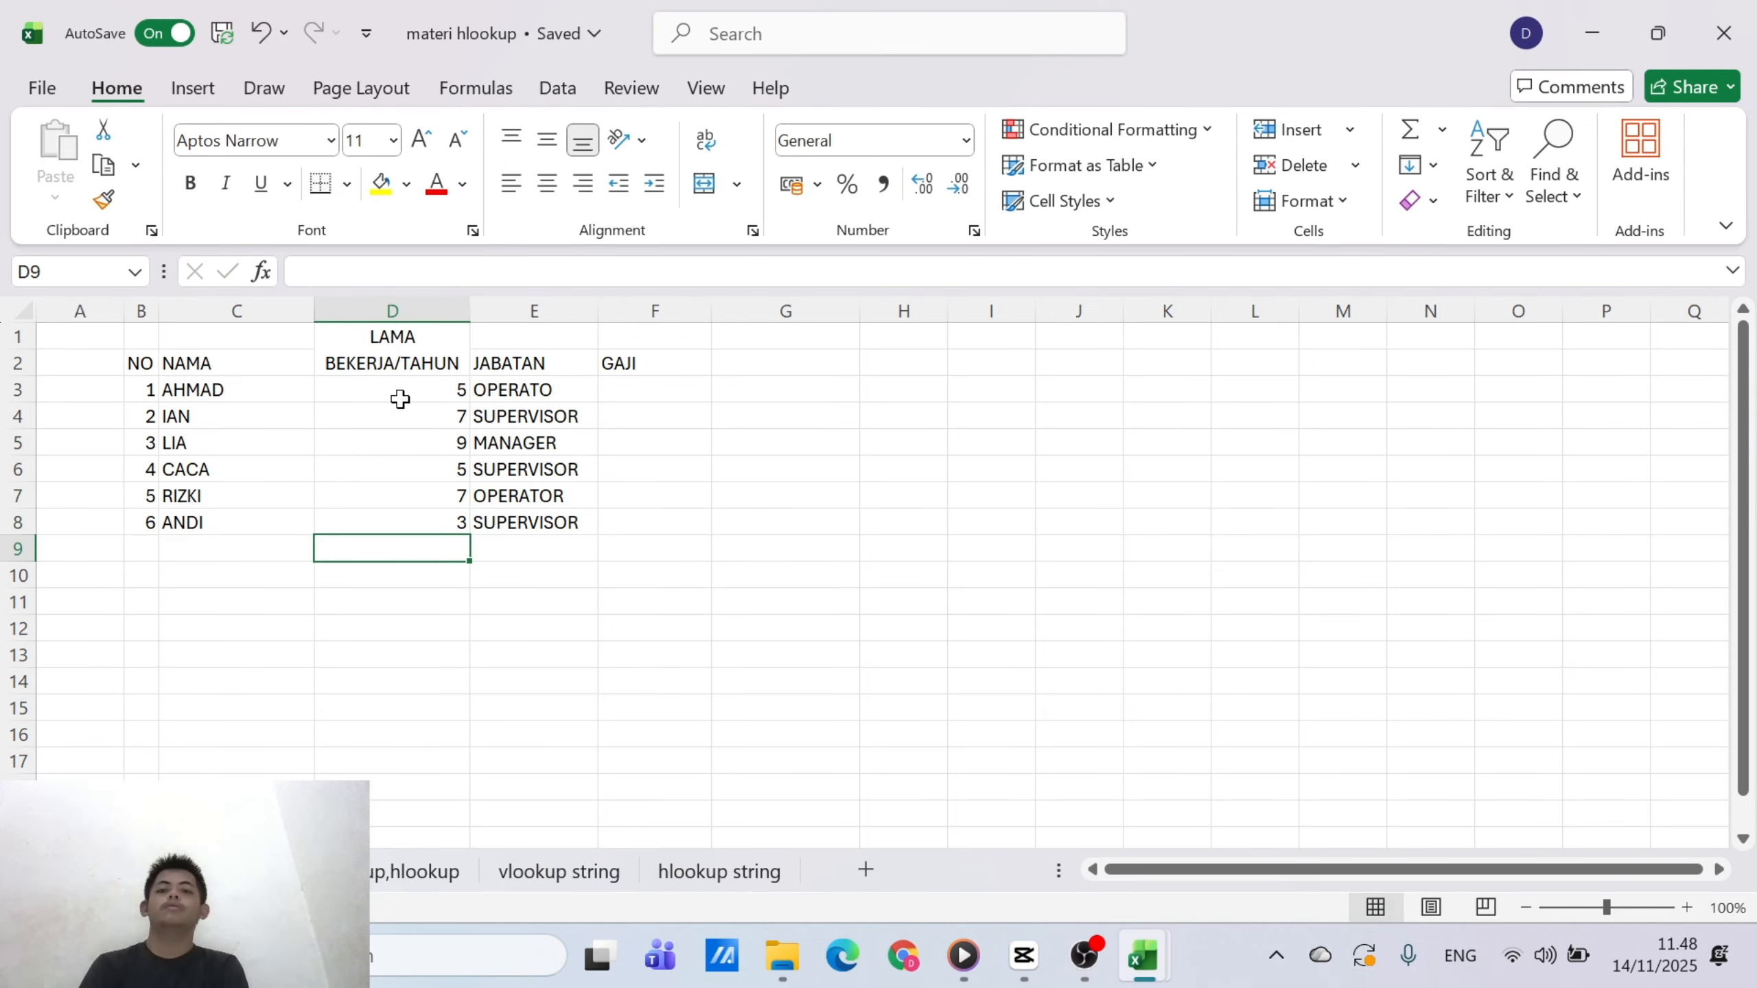
Center the data cells B3:F8 horizontally and apply All Borders to them
drag(142, 388, 622, 512)
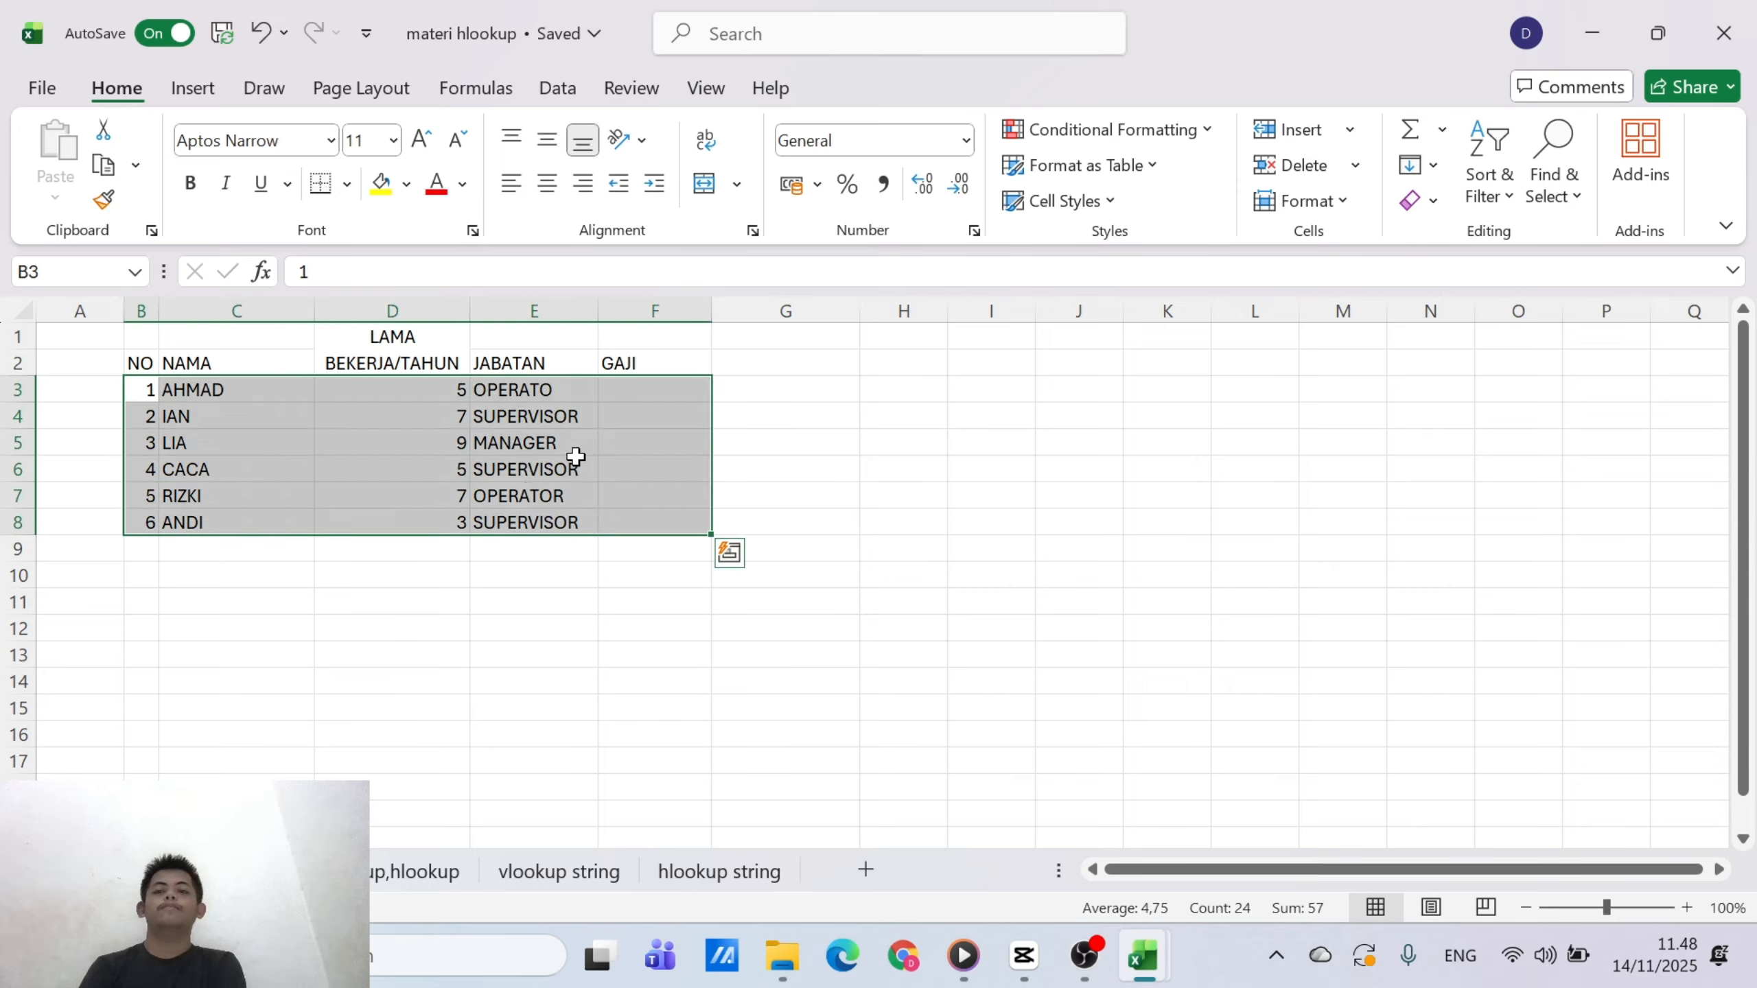
click(547, 184)
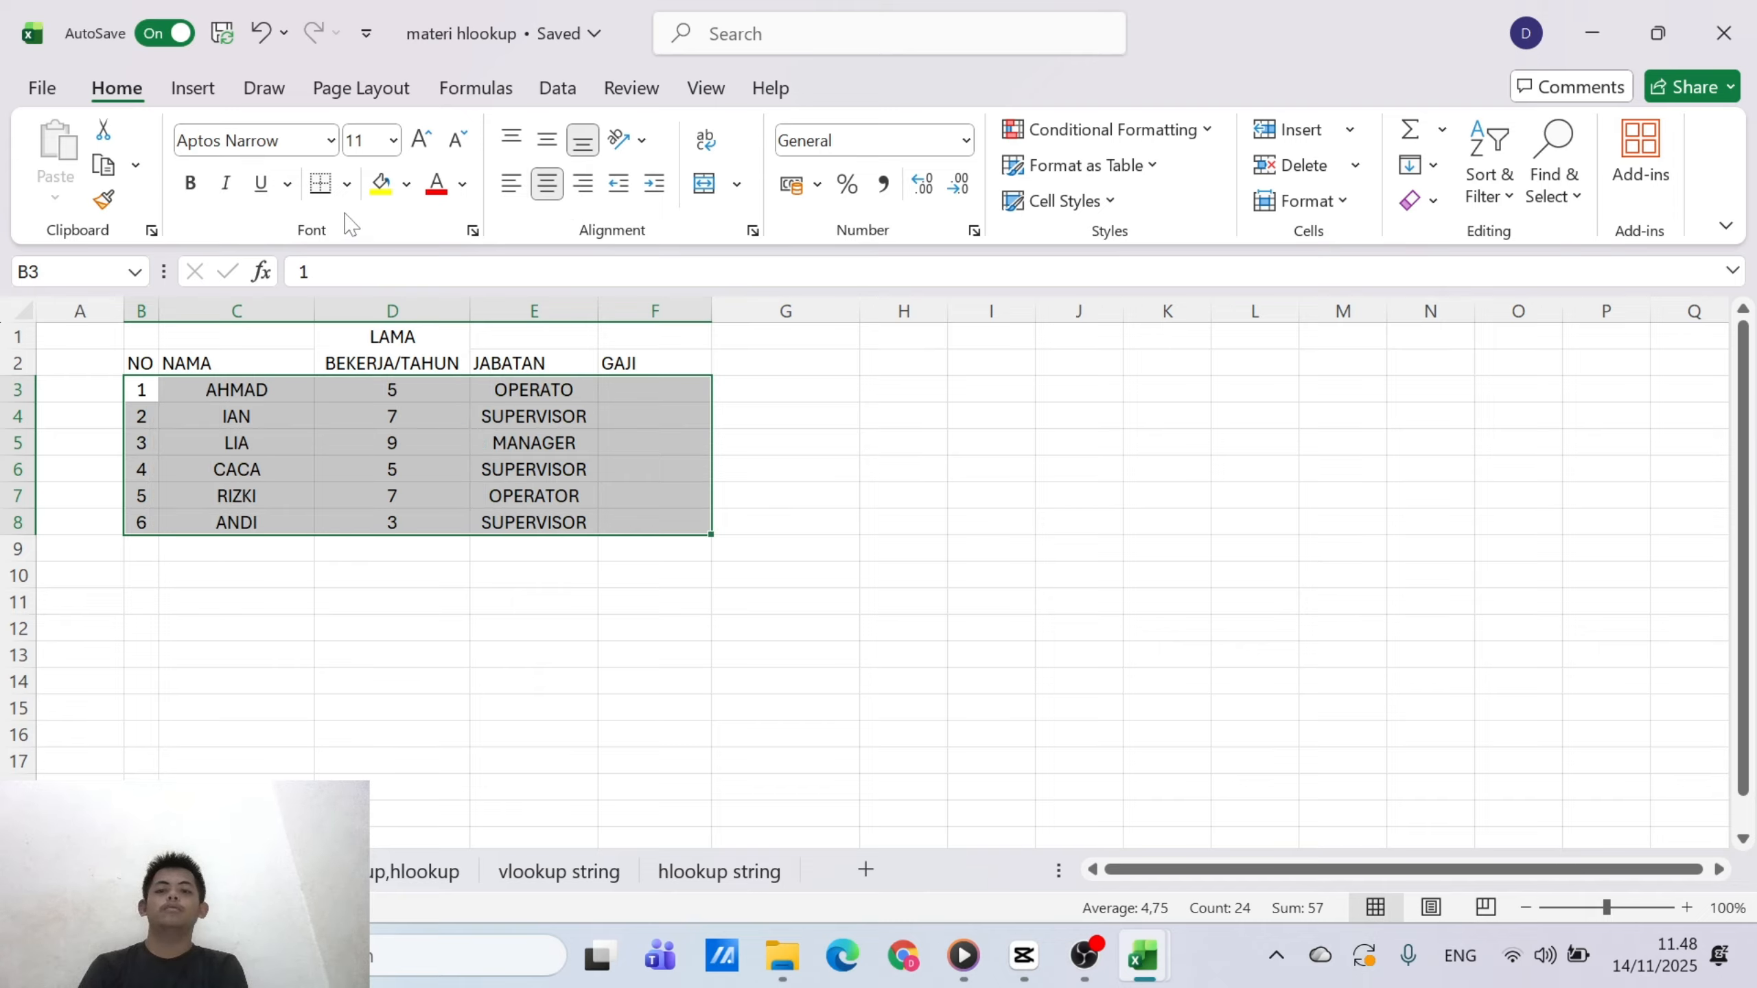
click(346, 184)
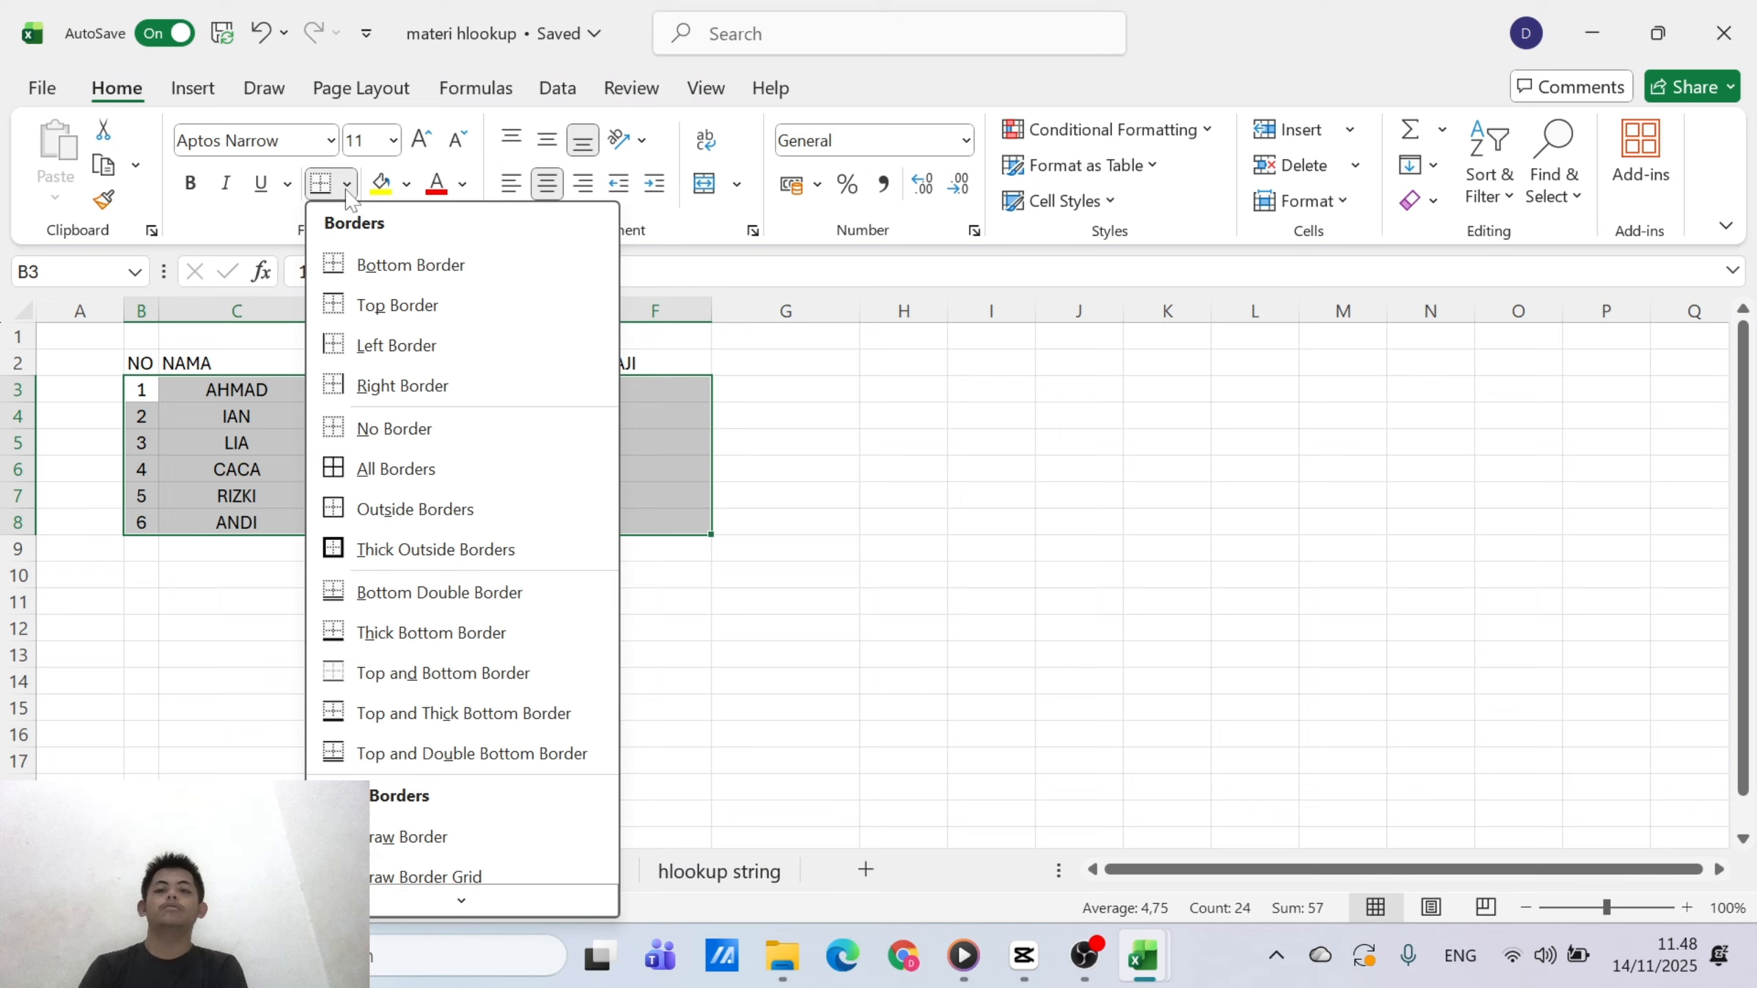
click(432, 470)
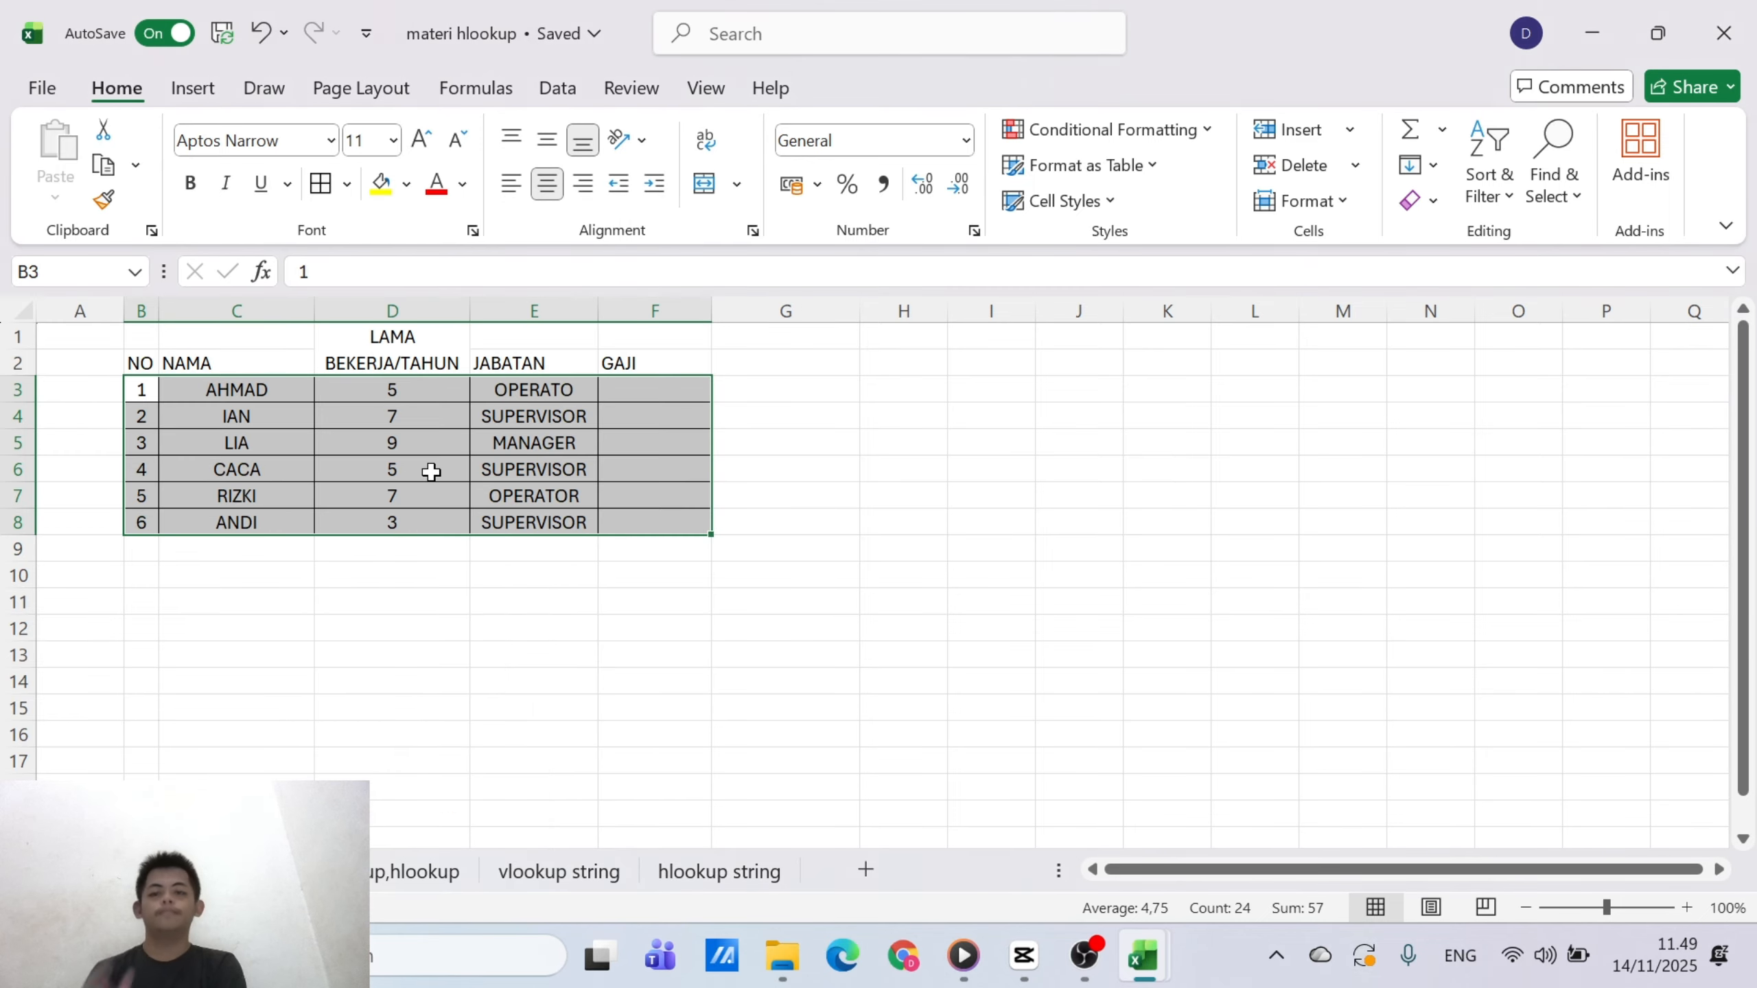
click(819, 561)
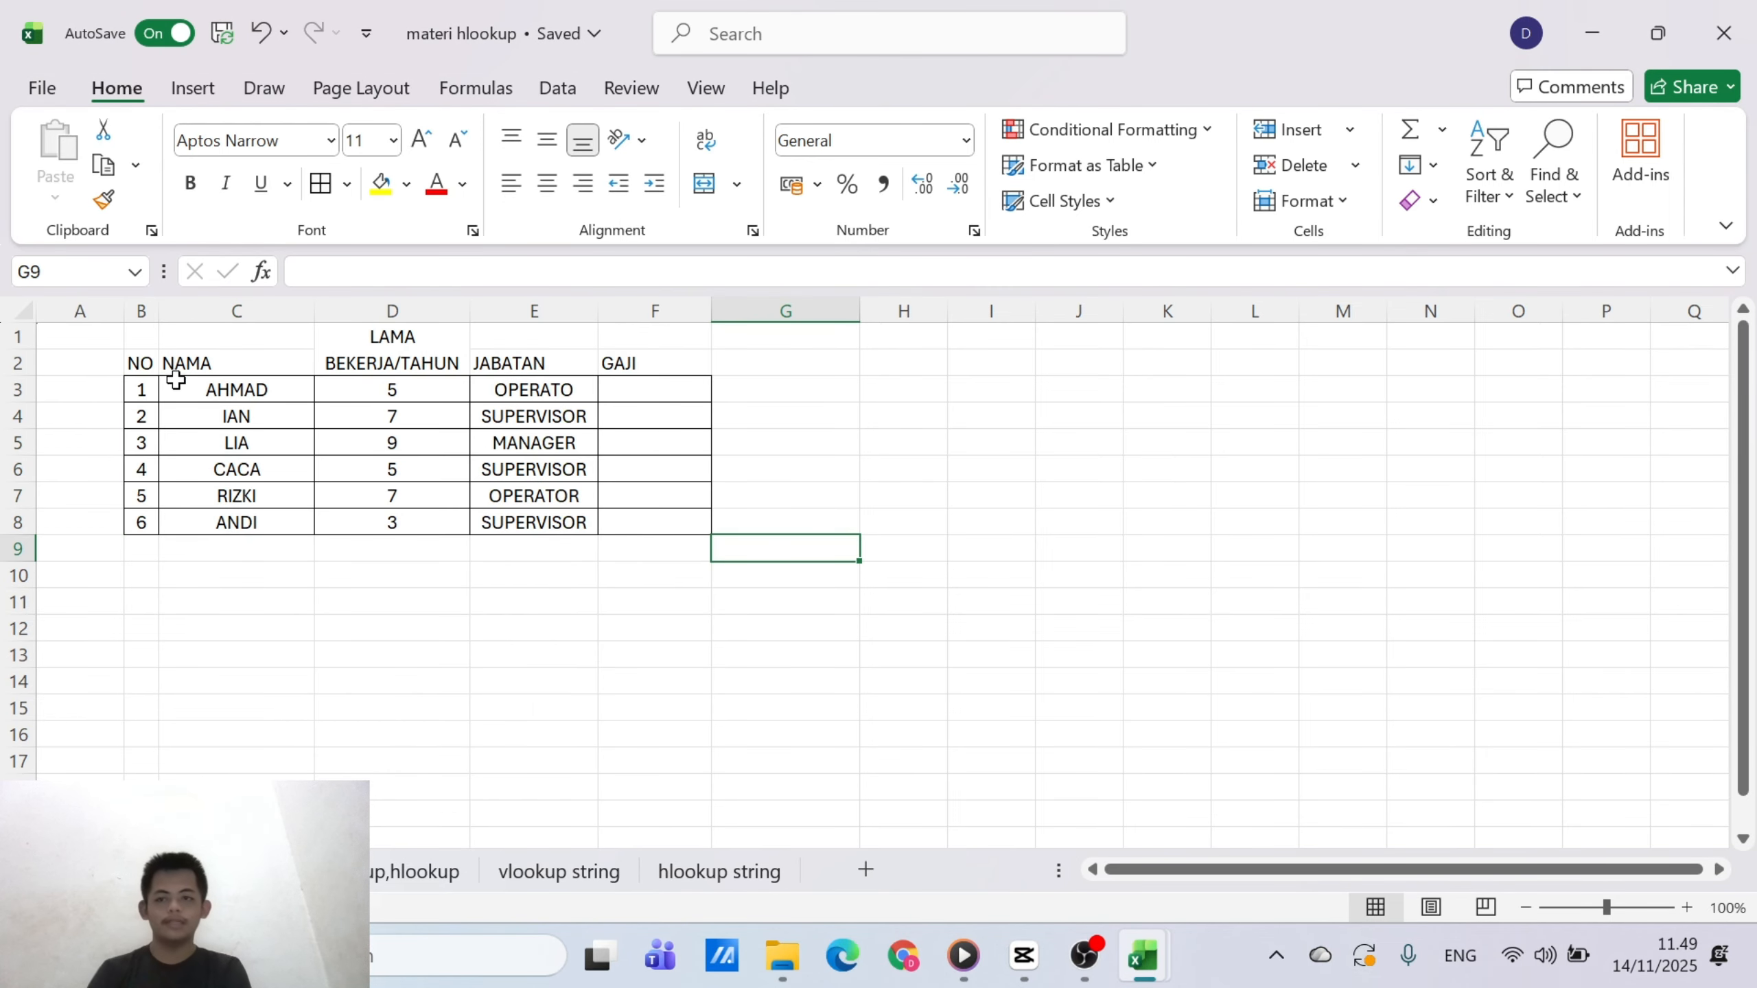
Apply All Borders to the table's header cells B1:F2
drag(139, 363, 648, 440)
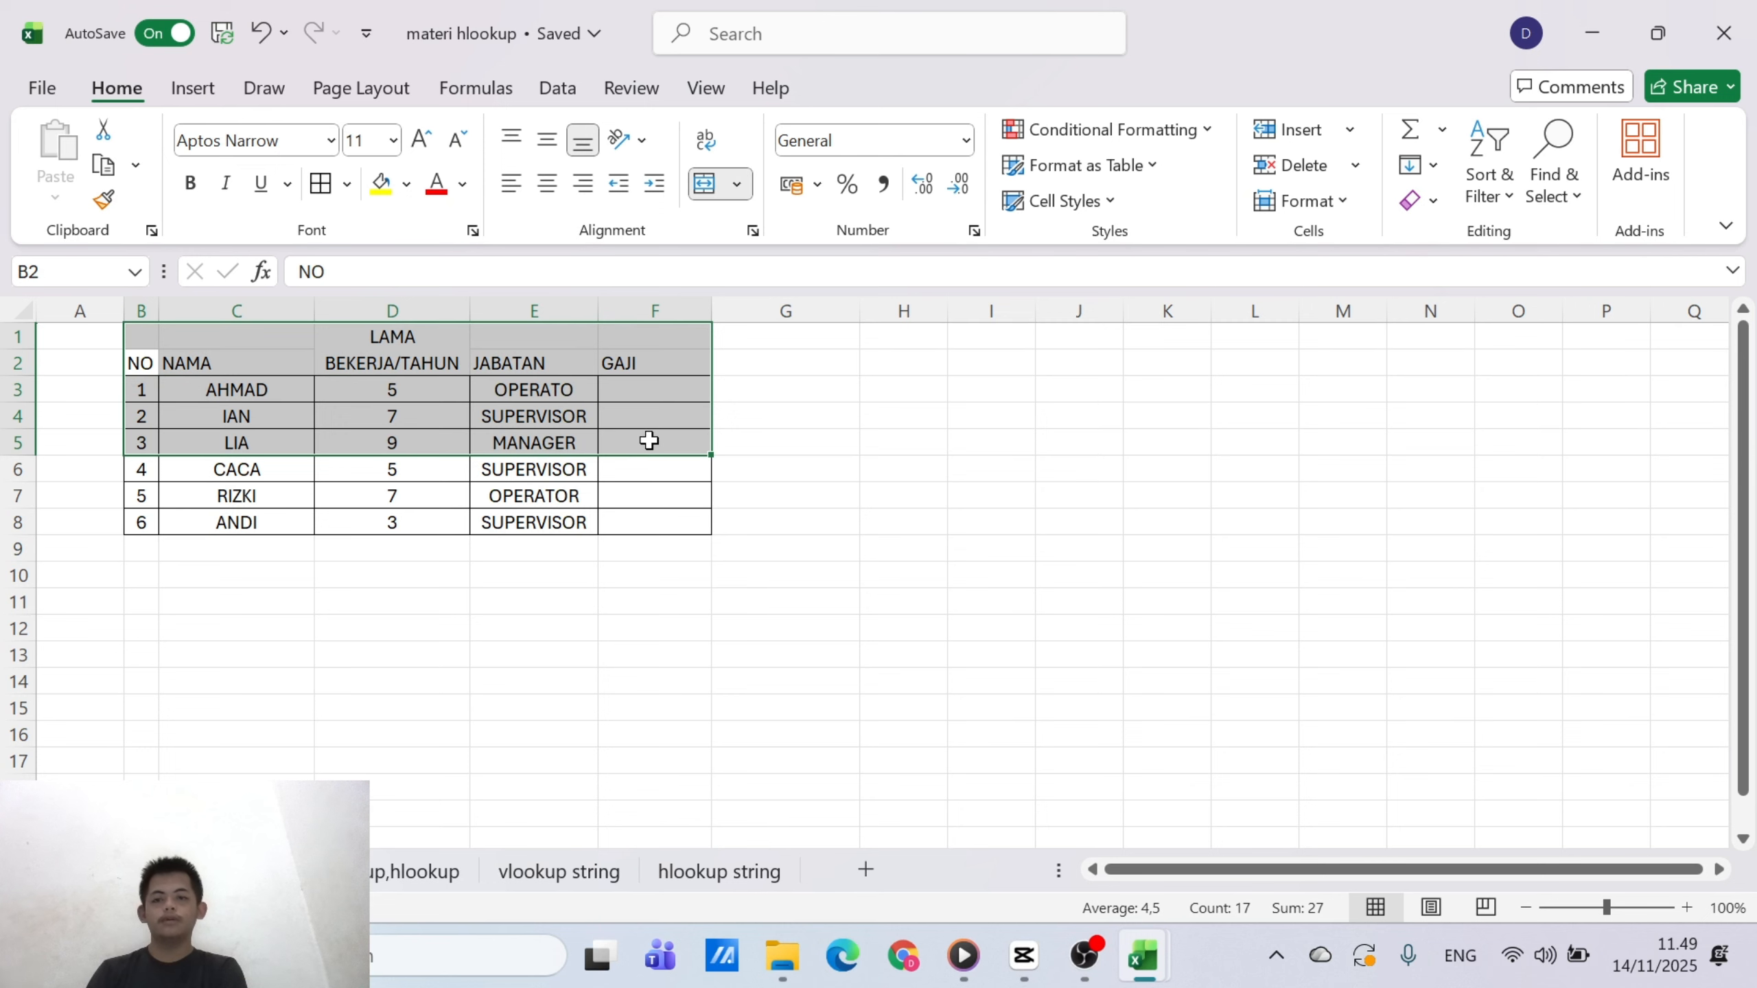
click(870, 494)
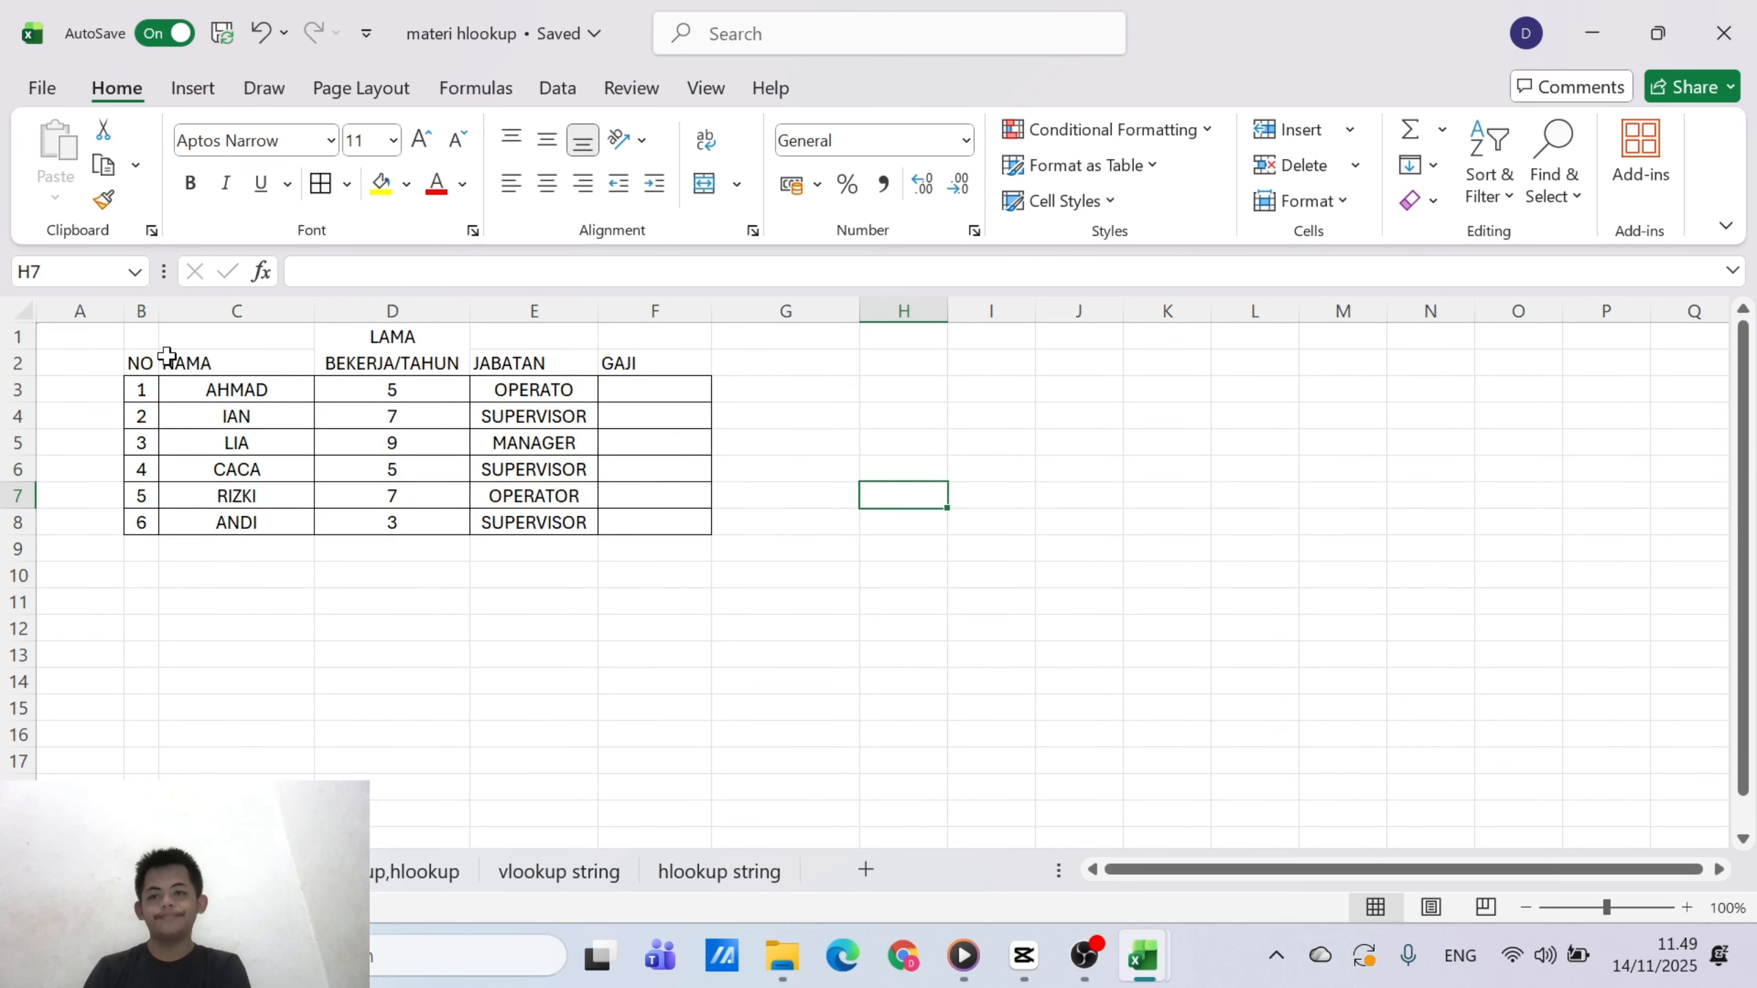
click(166, 360)
drag(139, 360, 603, 357)
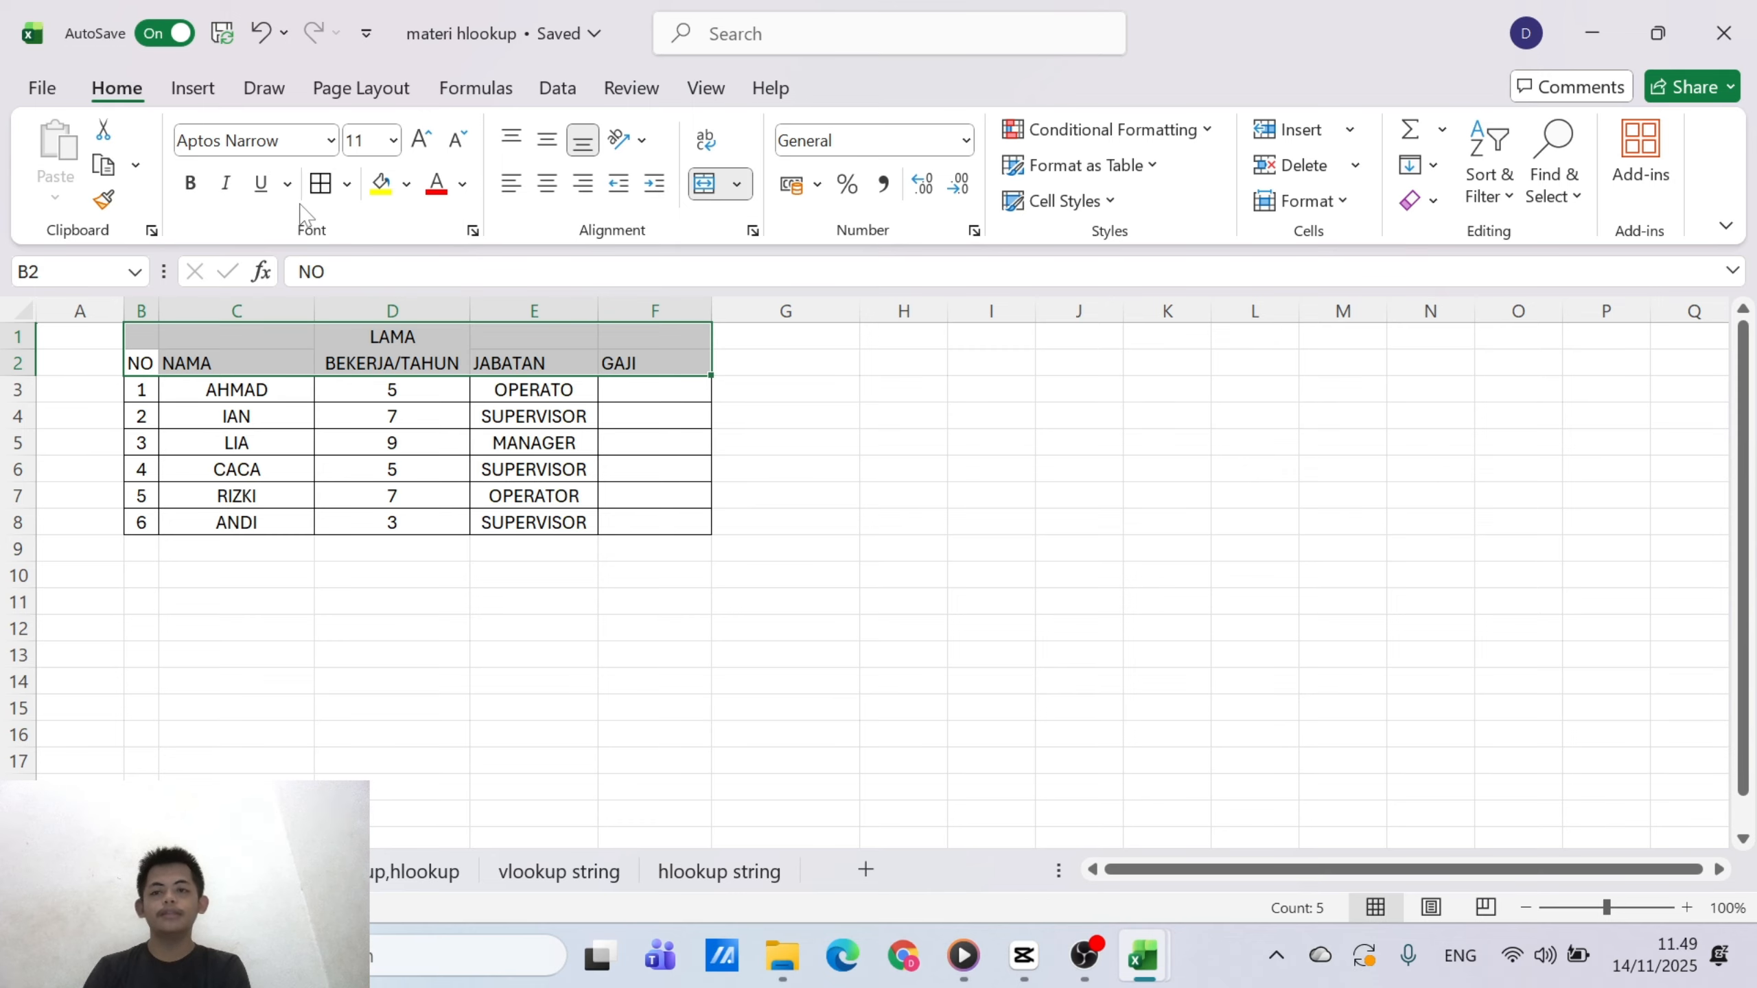
click(320, 184)
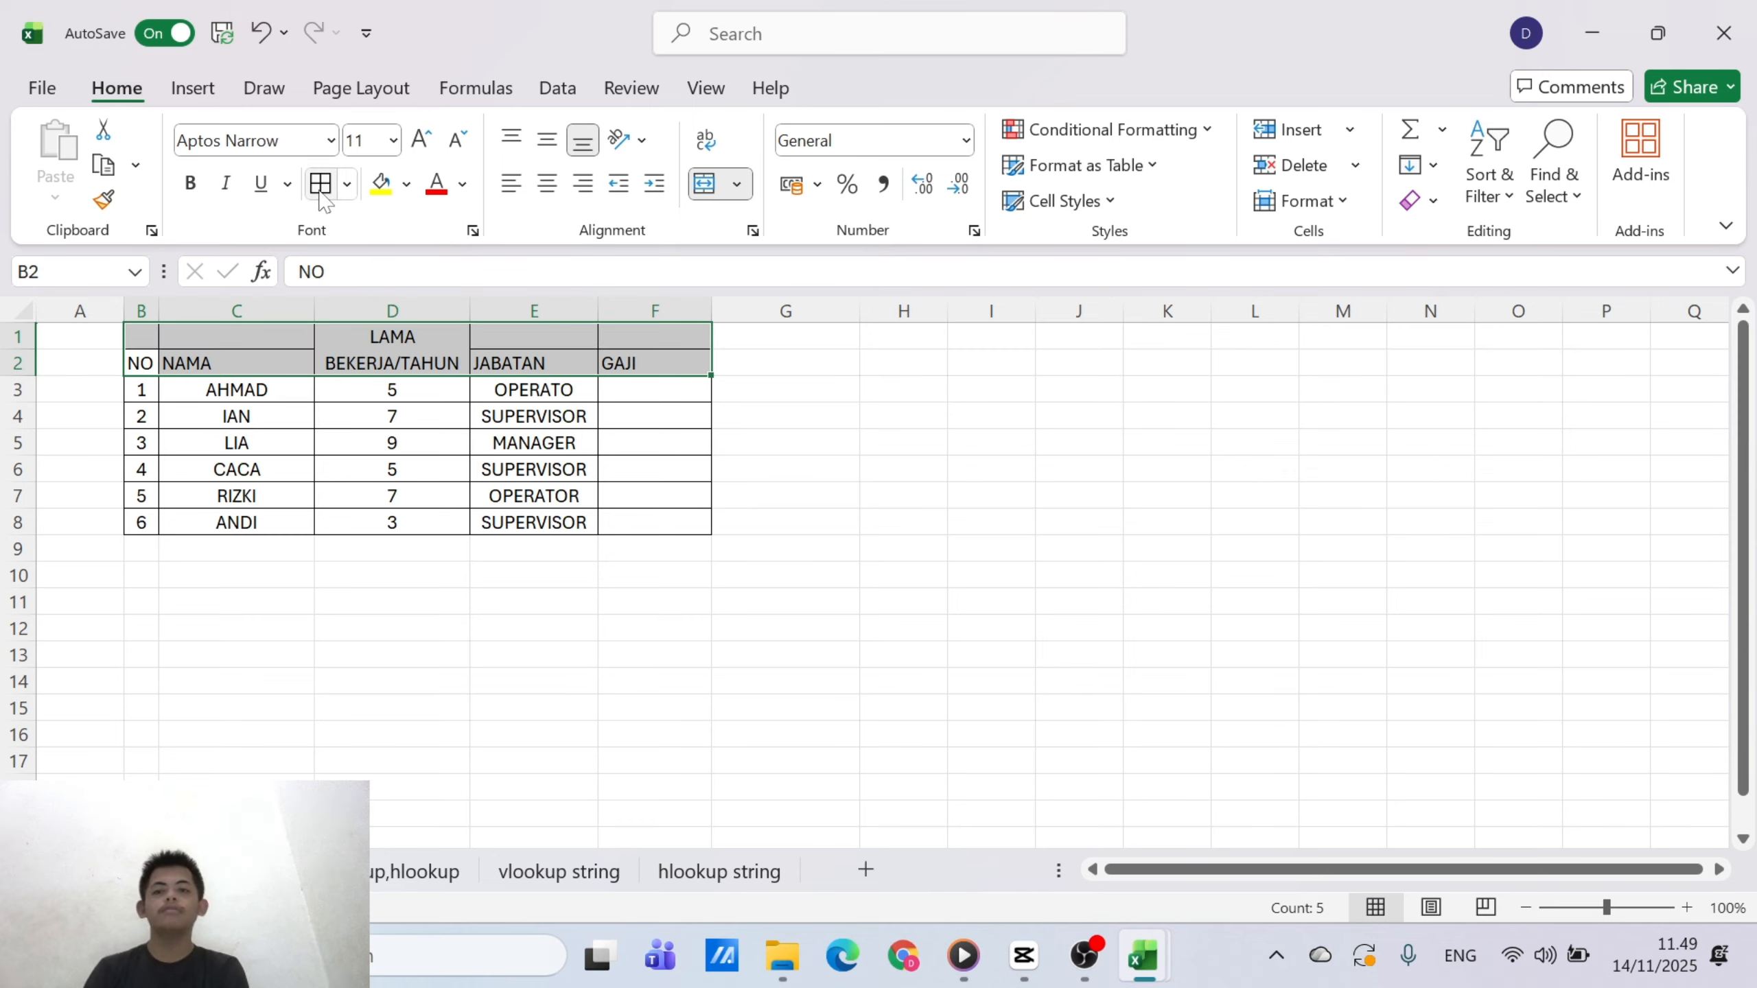
click(883, 574)
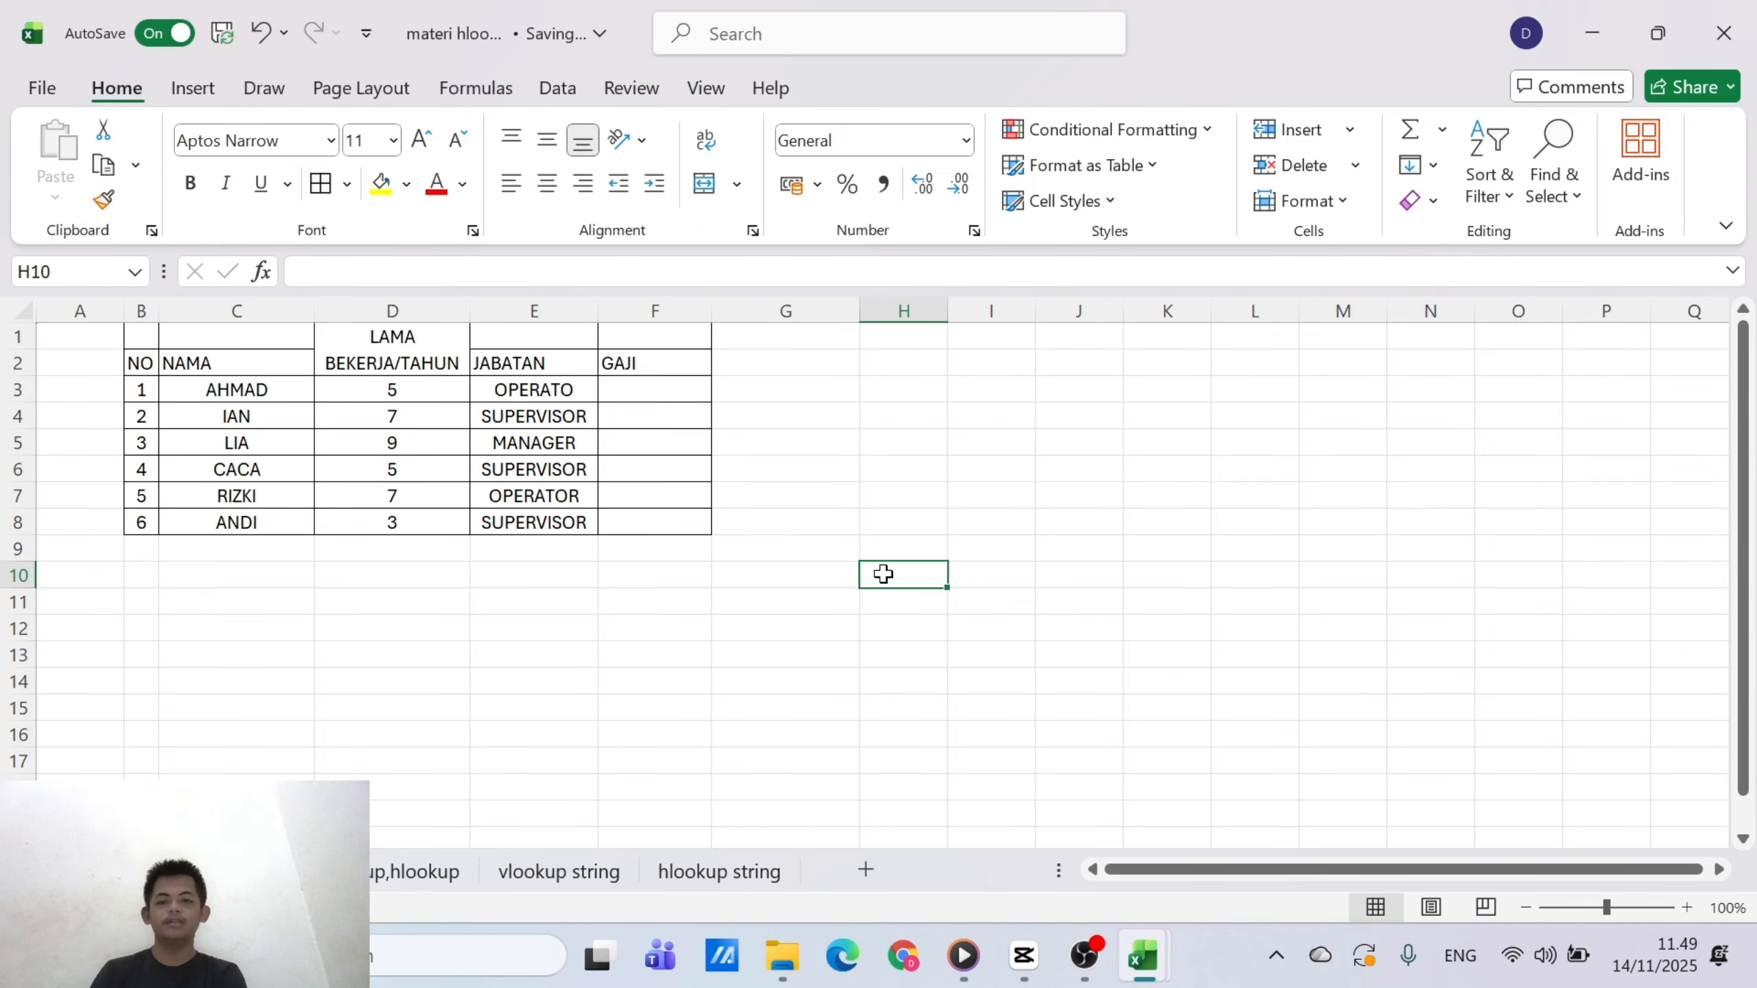
Begin an IF formula in the first GAJI cell, F3, with the logical test D3>5
click(632, 385)
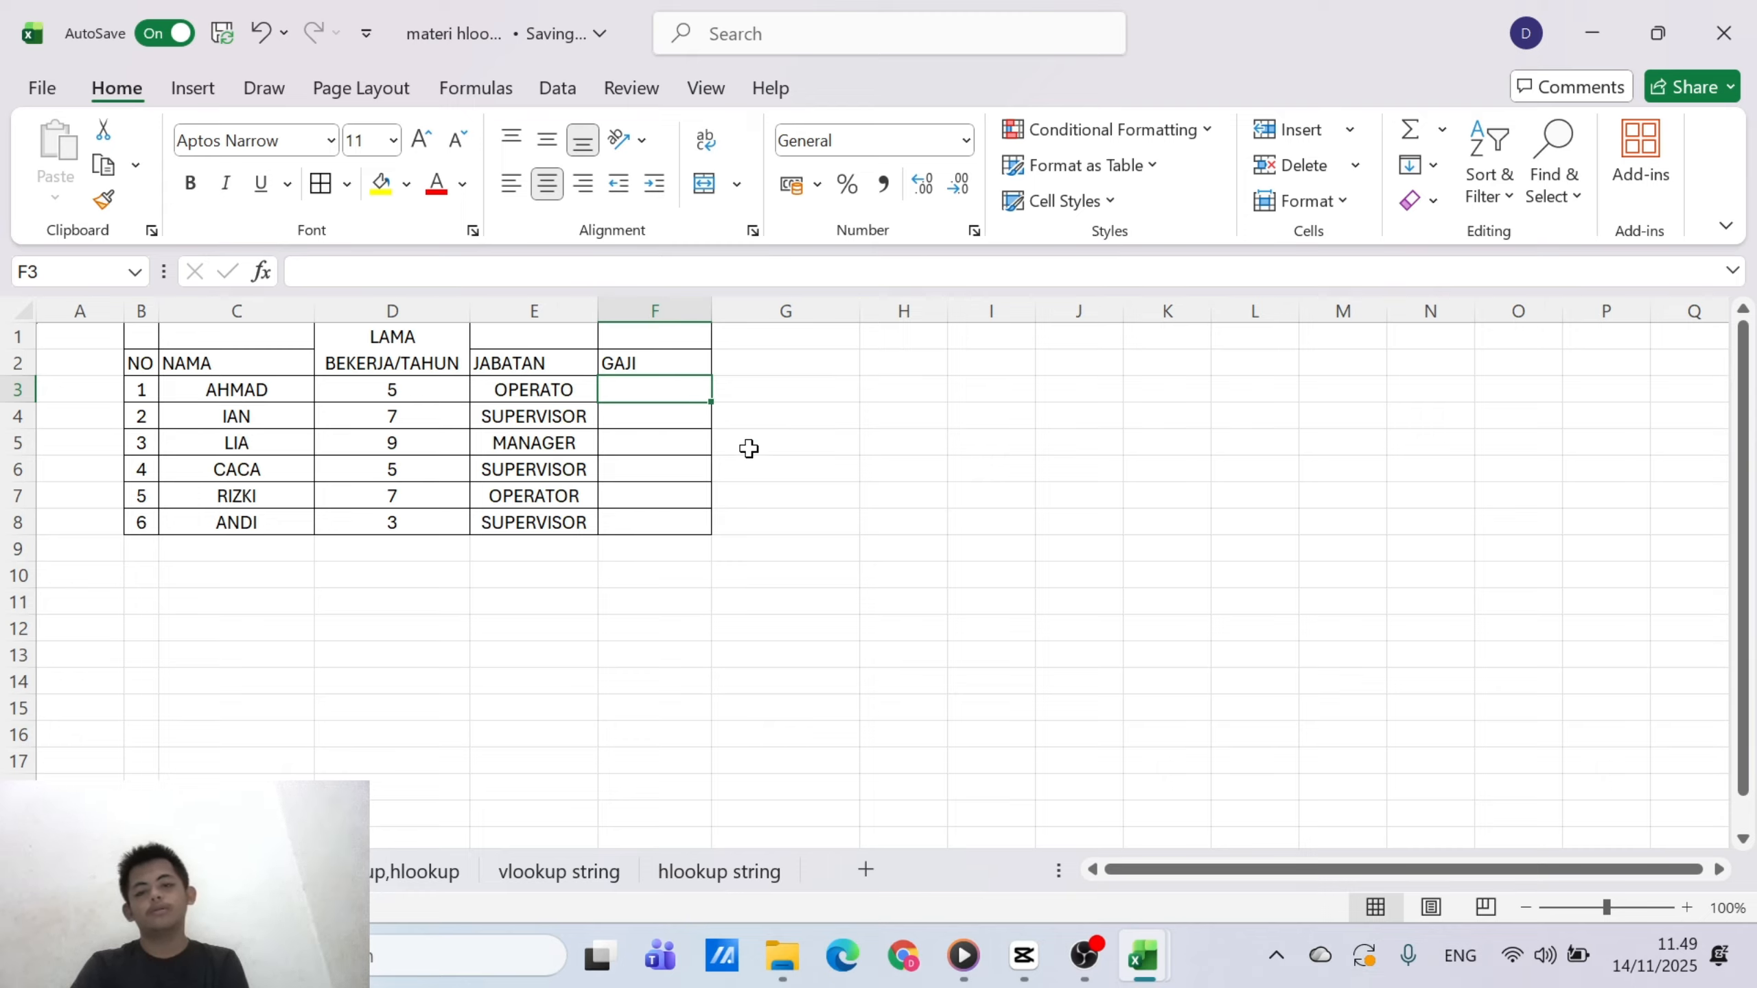
drag(745, 446, 667, 393)
click(662, 390)
text(=)
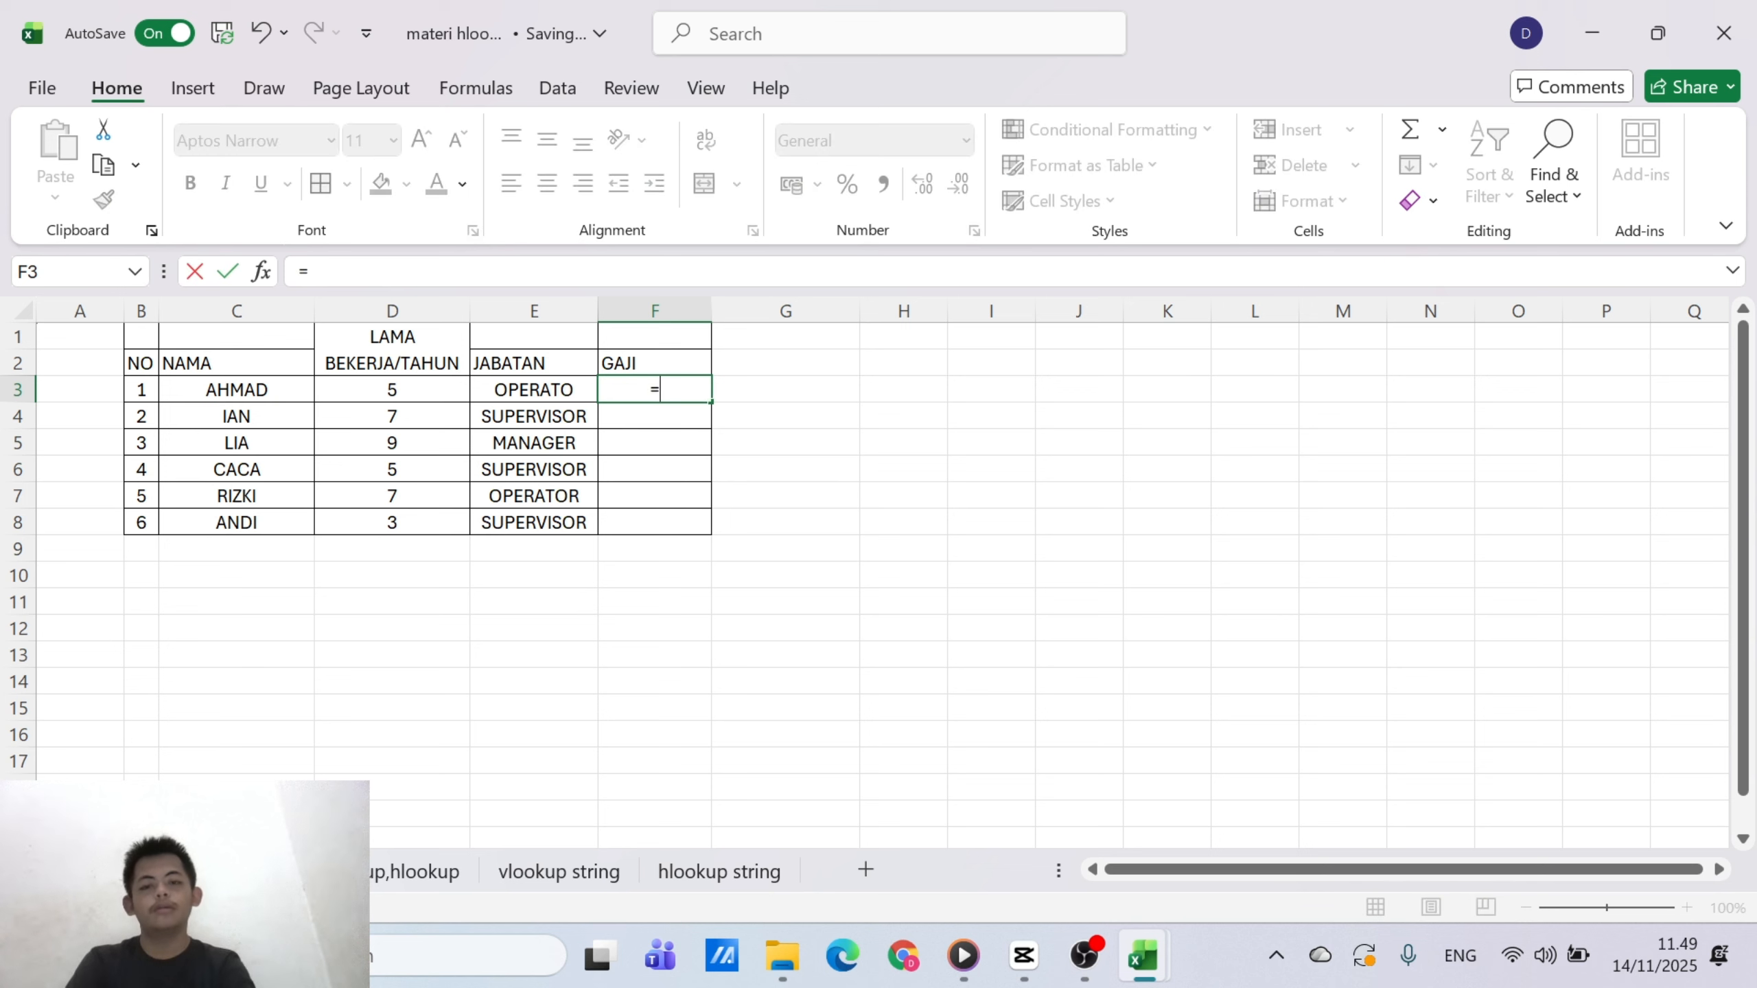
text(IF)
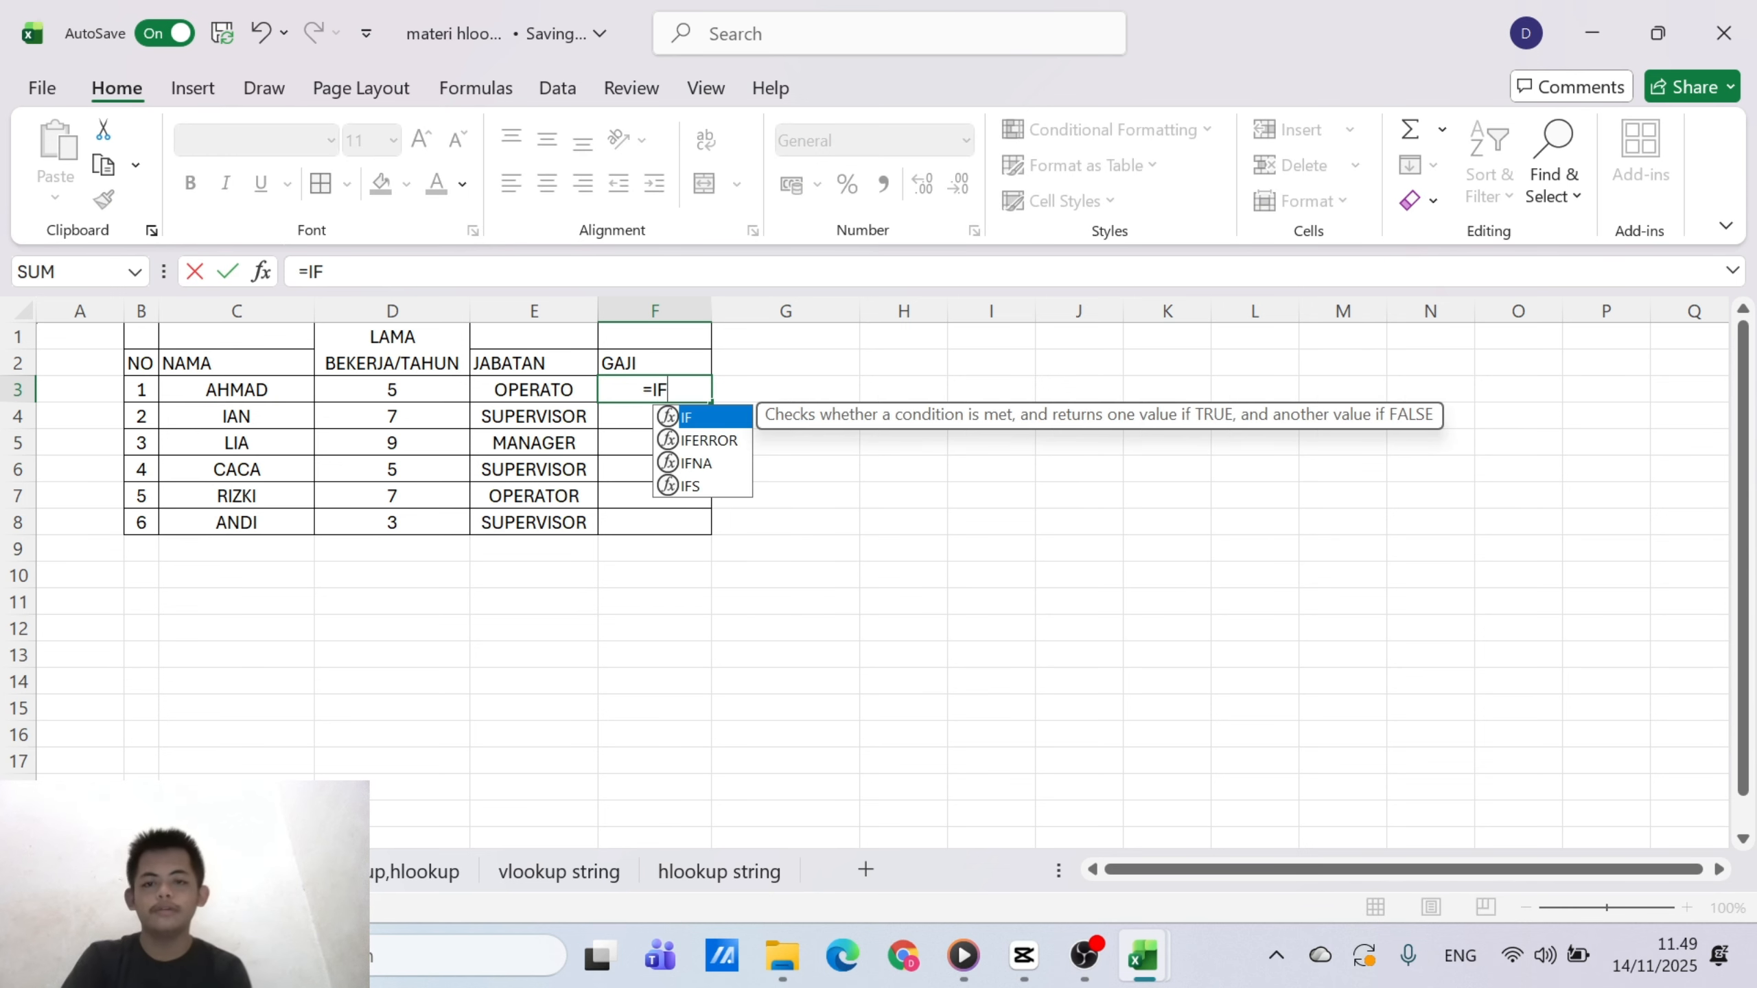
double_click(695, 419)
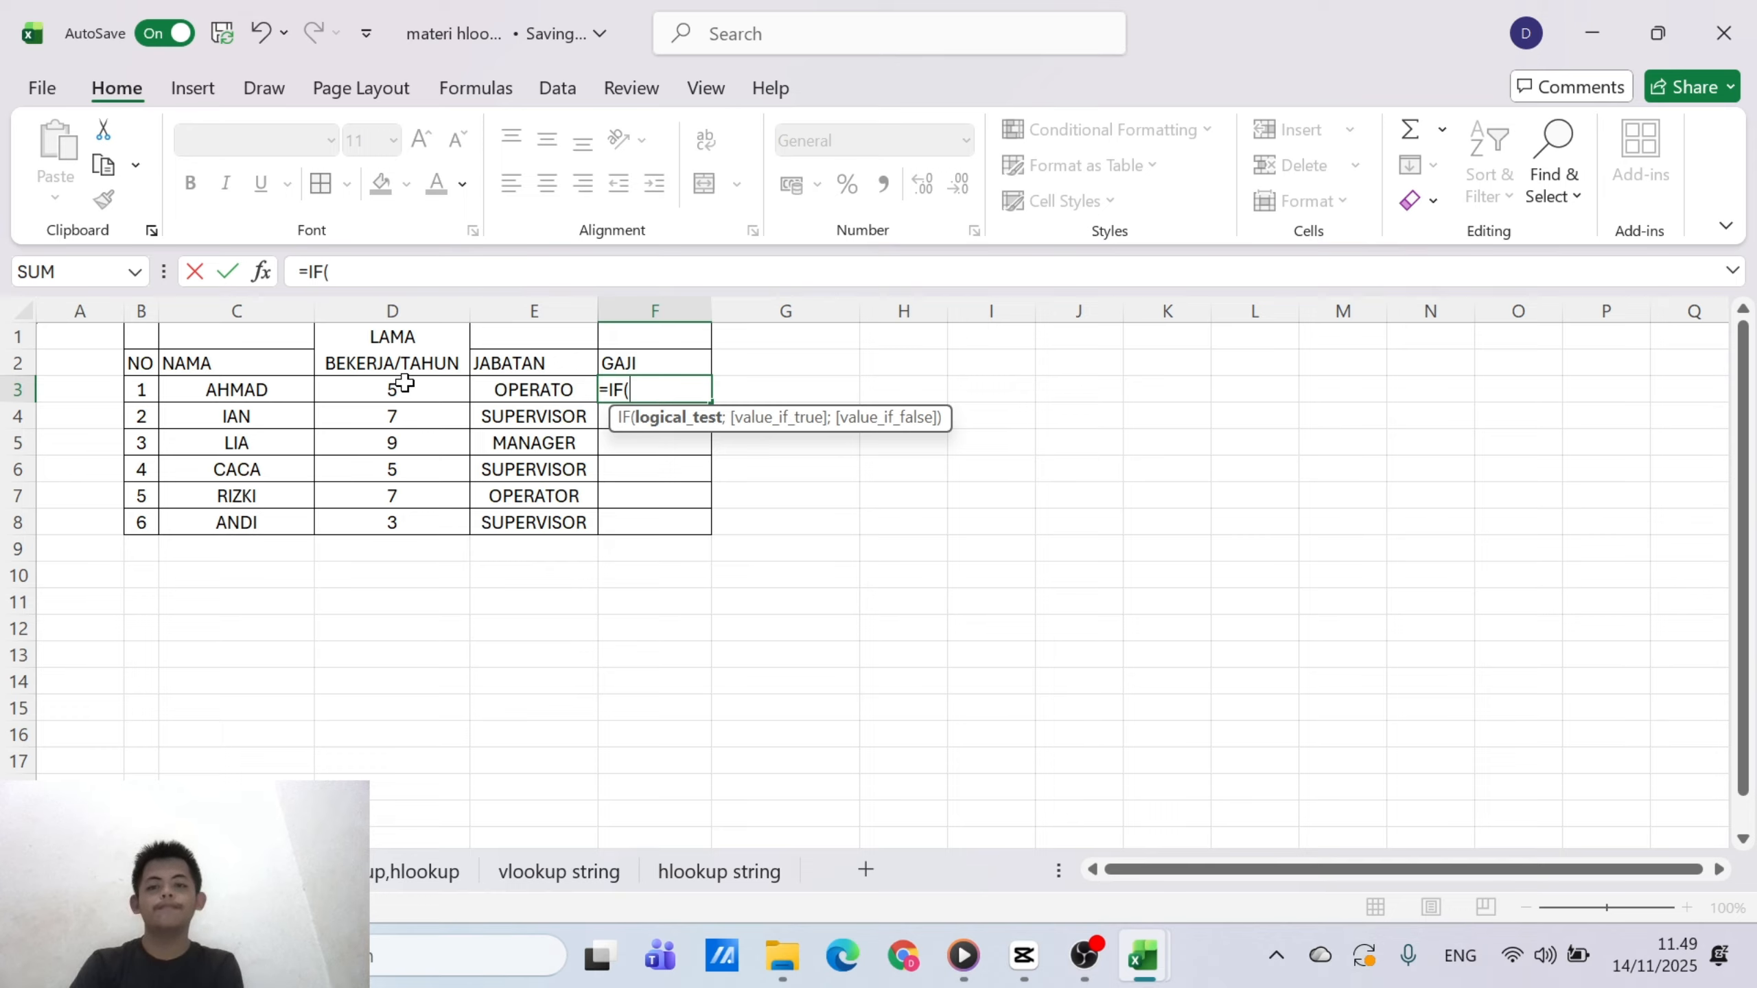
click(403, 387)
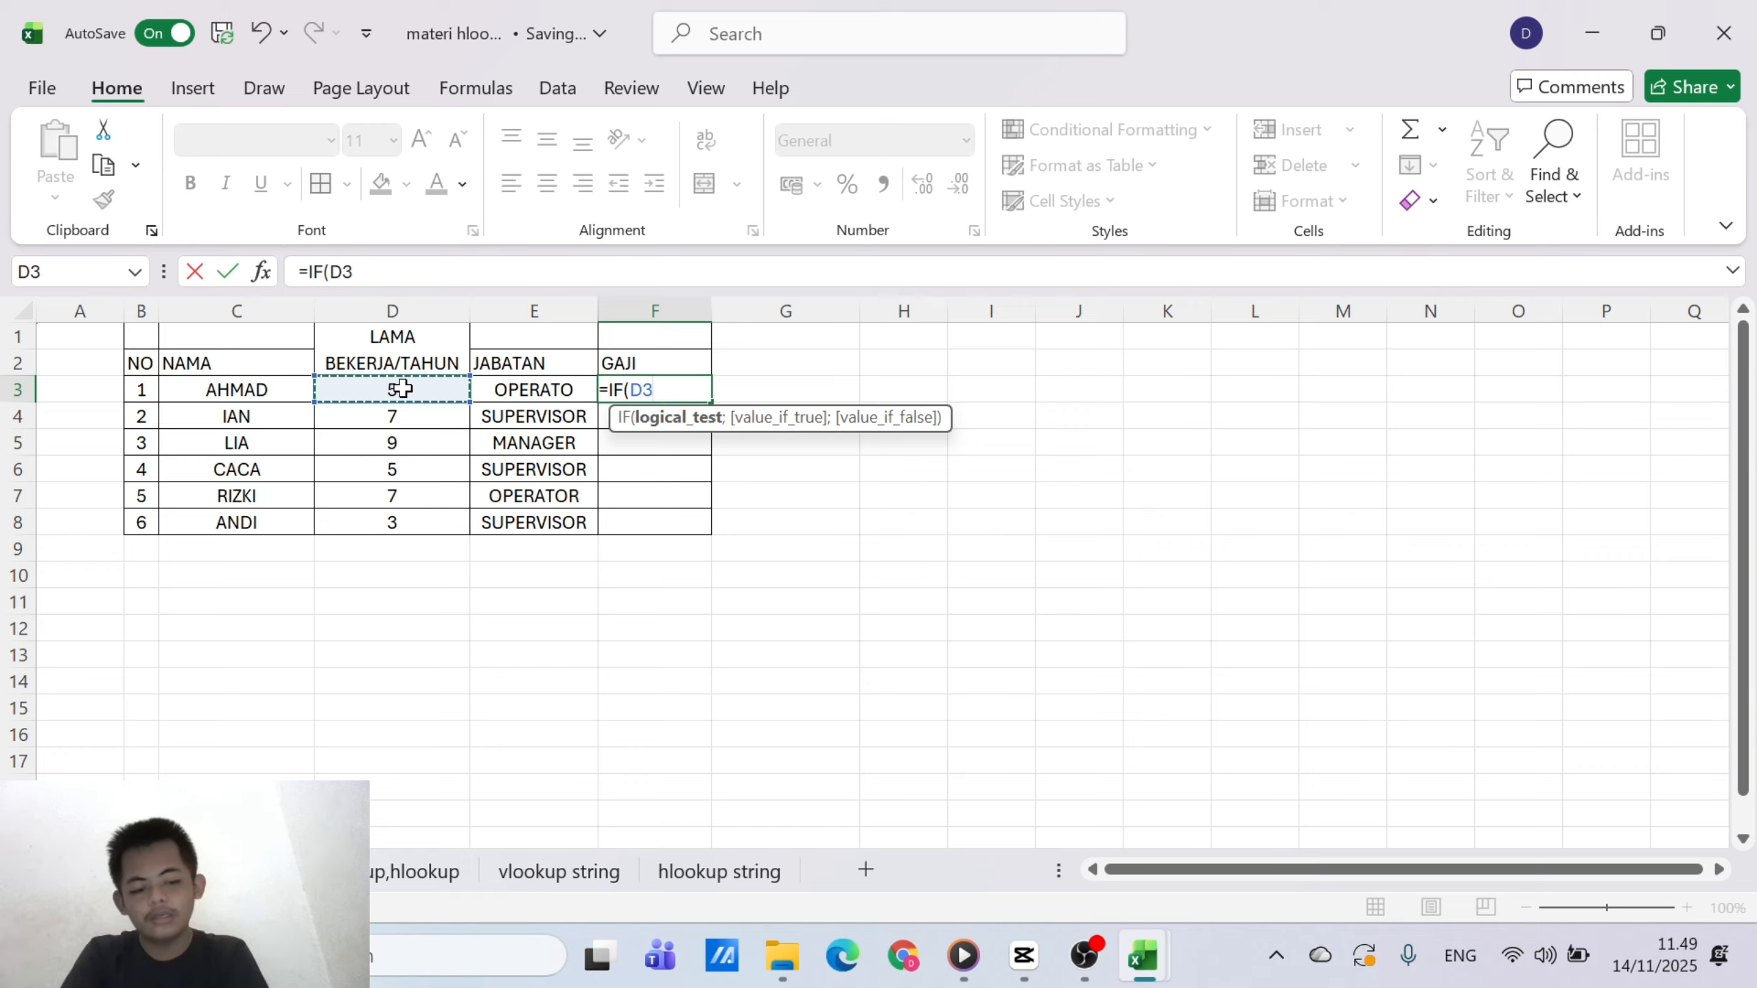
text(>)
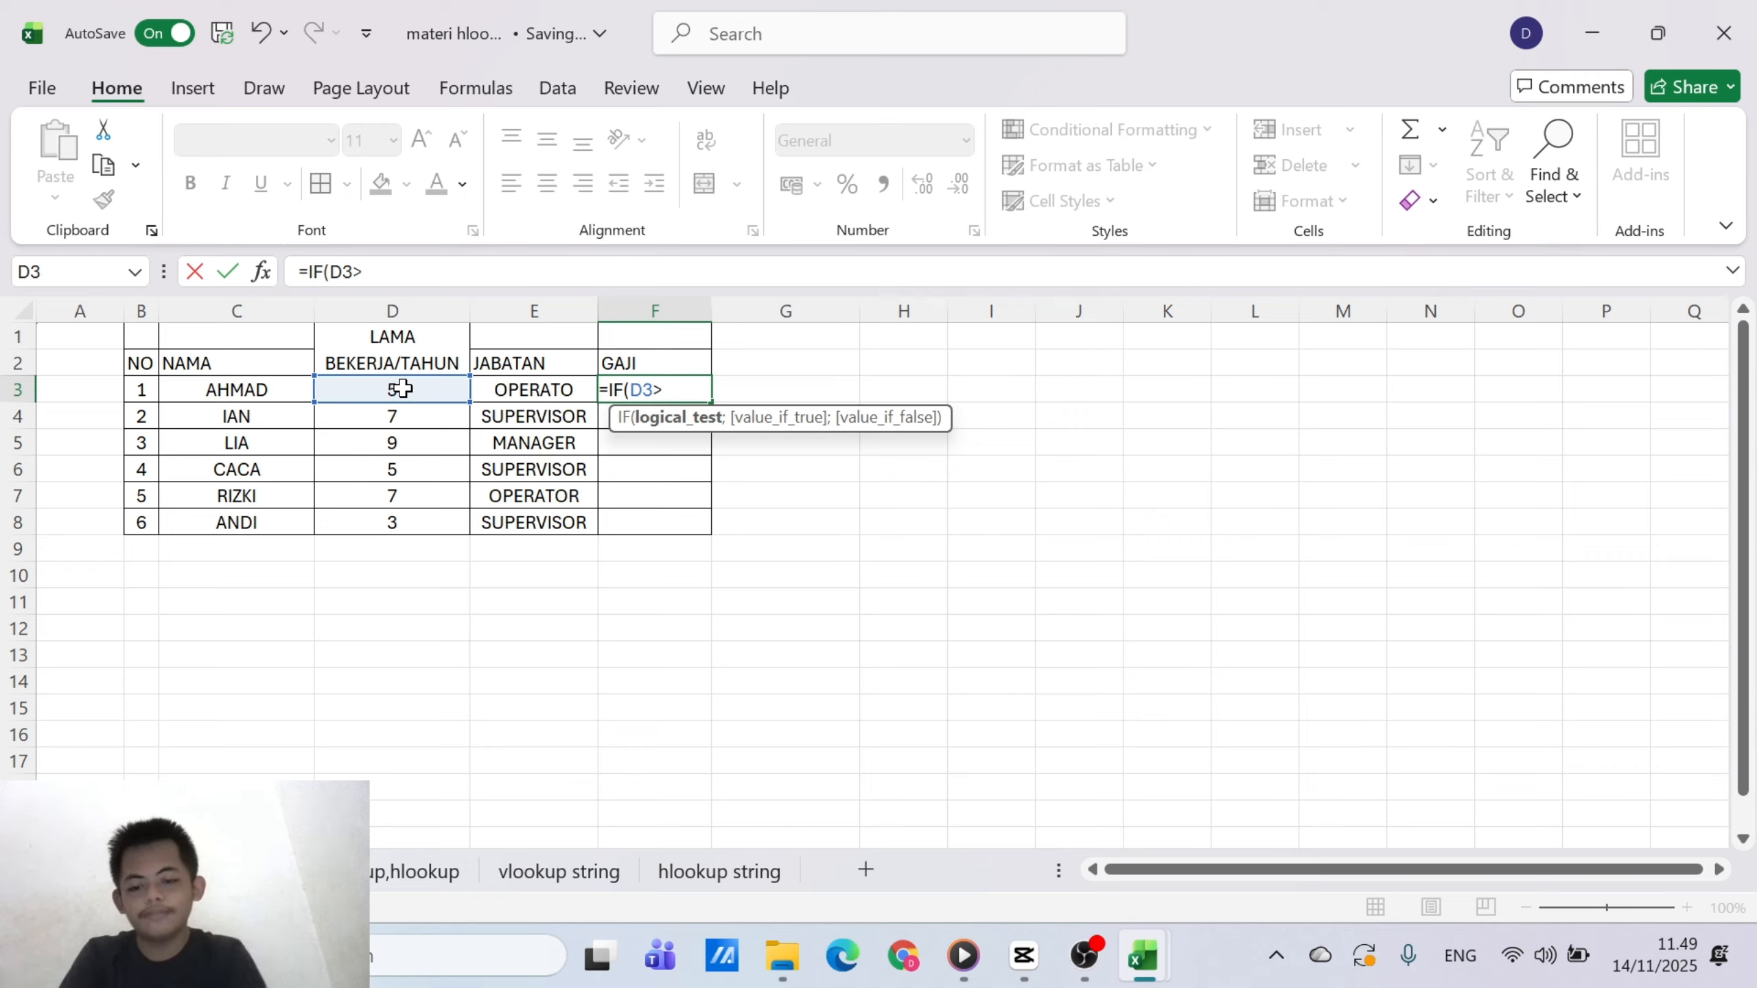
text(5)
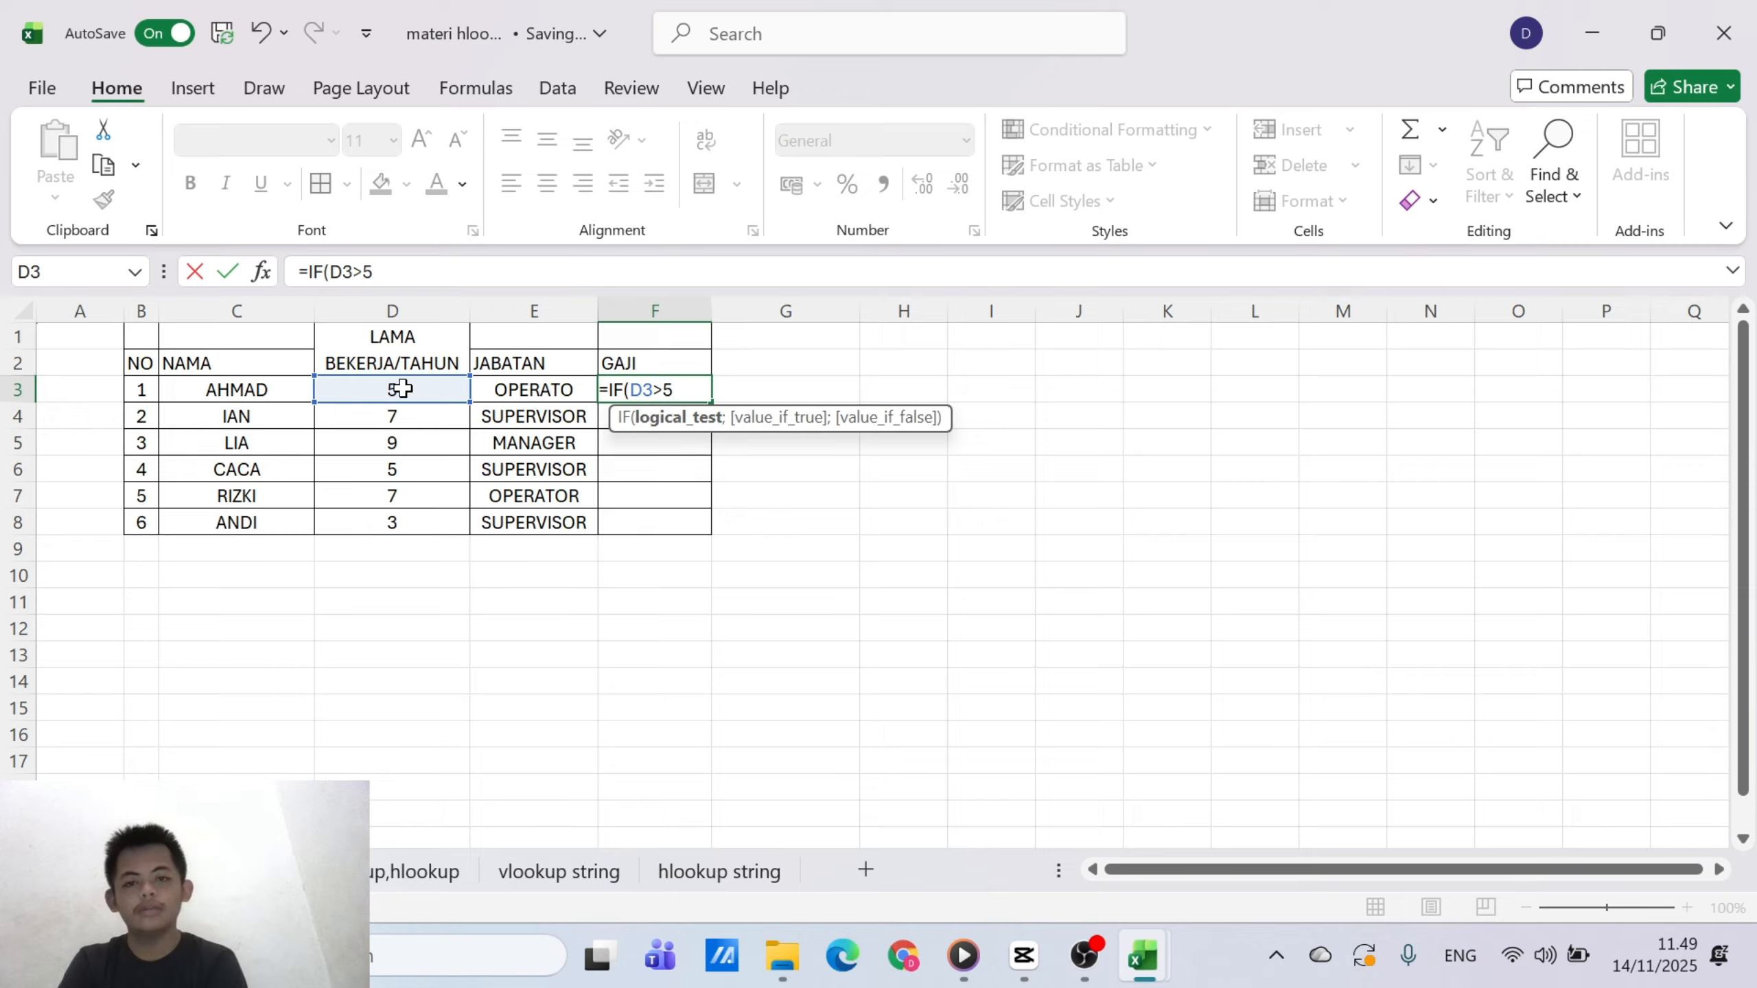
text(;)
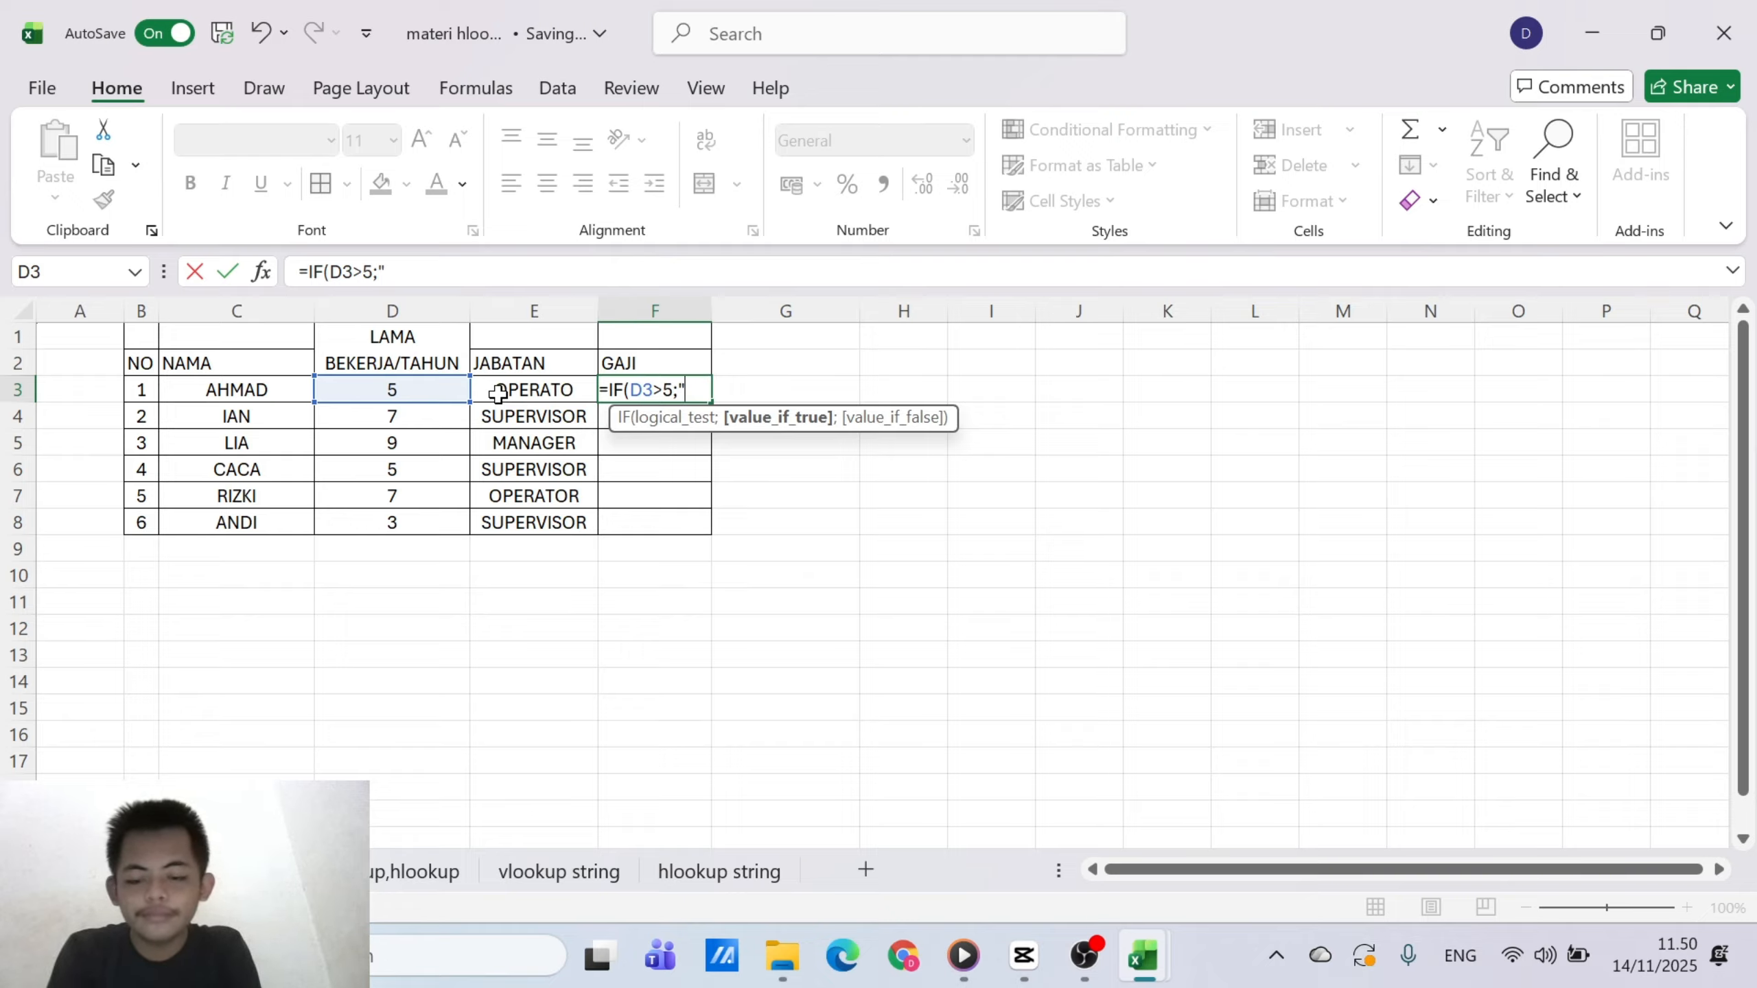
text(TT)
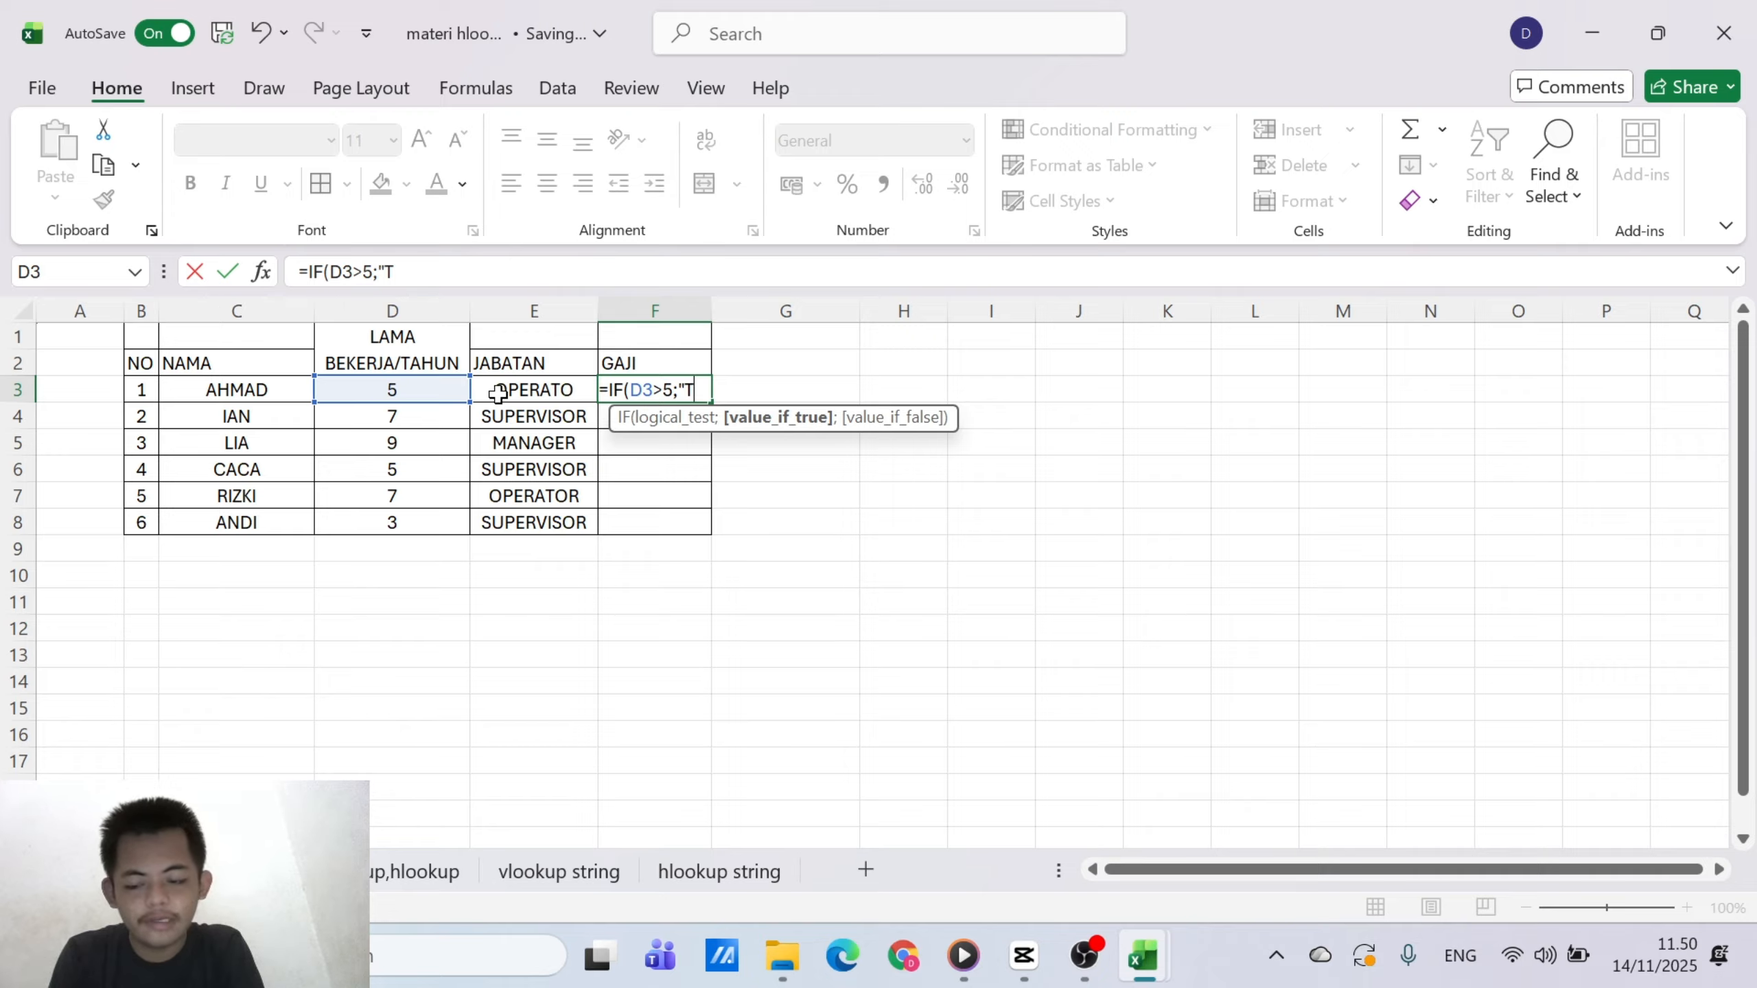
key(BackSpace)
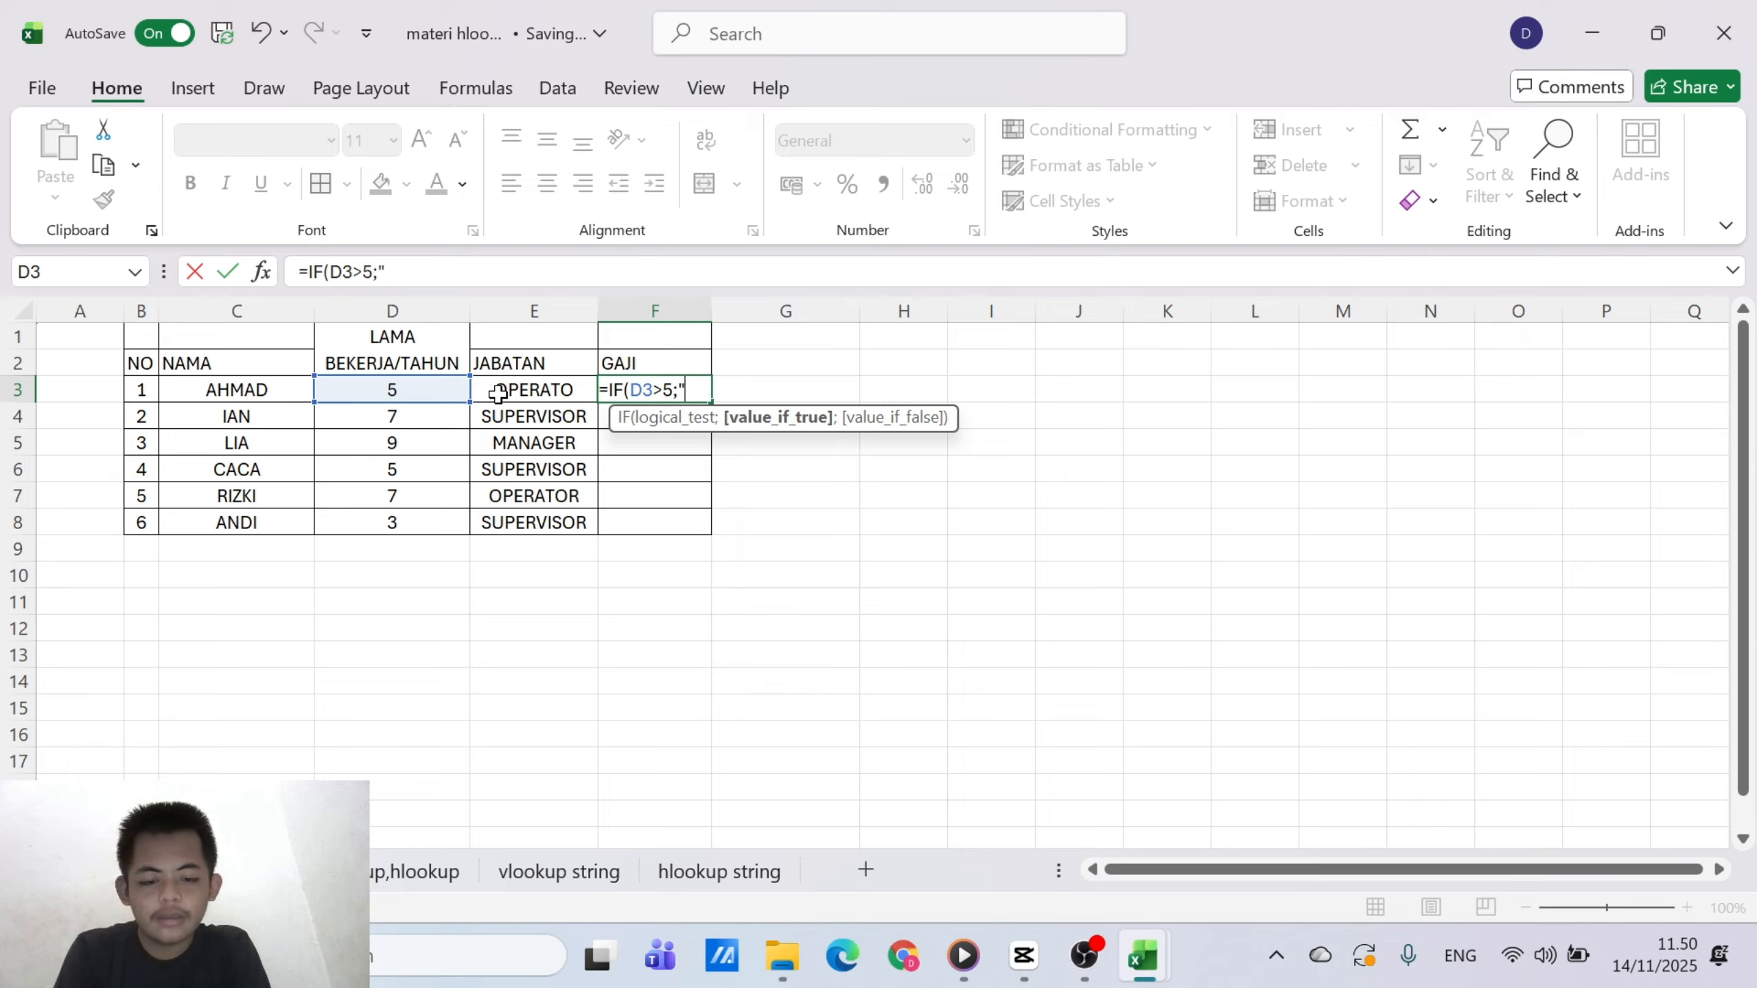
text(2)
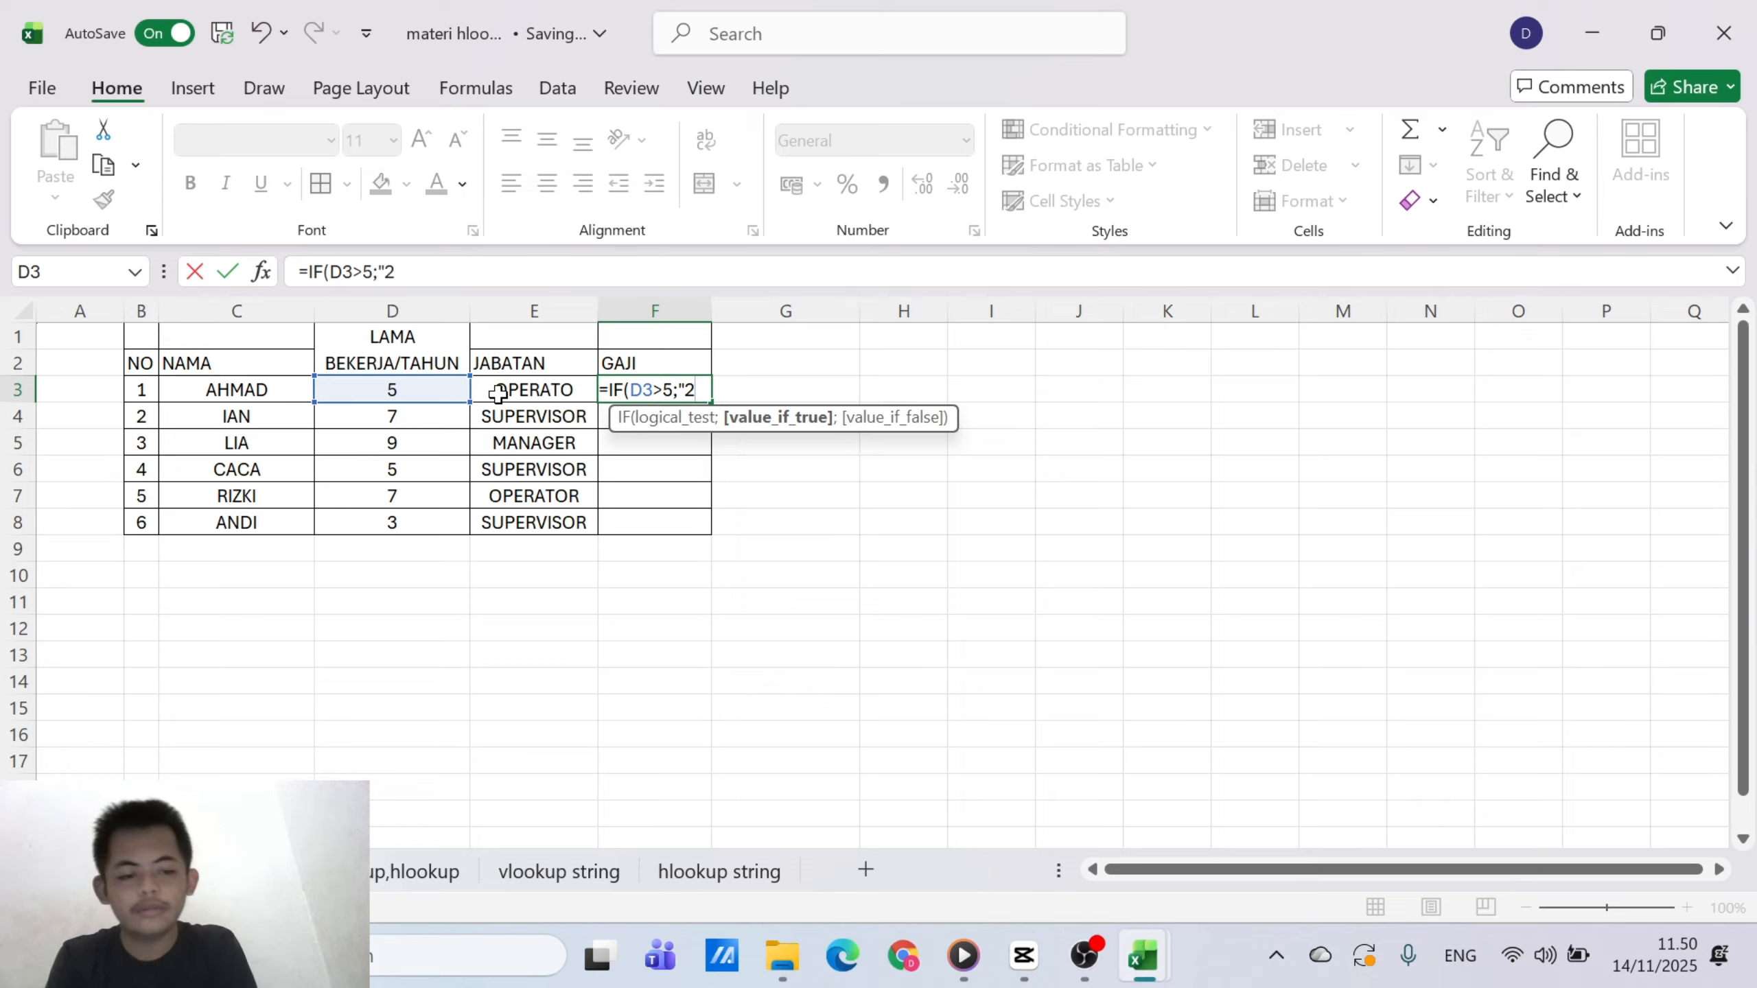
key(BackSpace)
key(BackSpace)
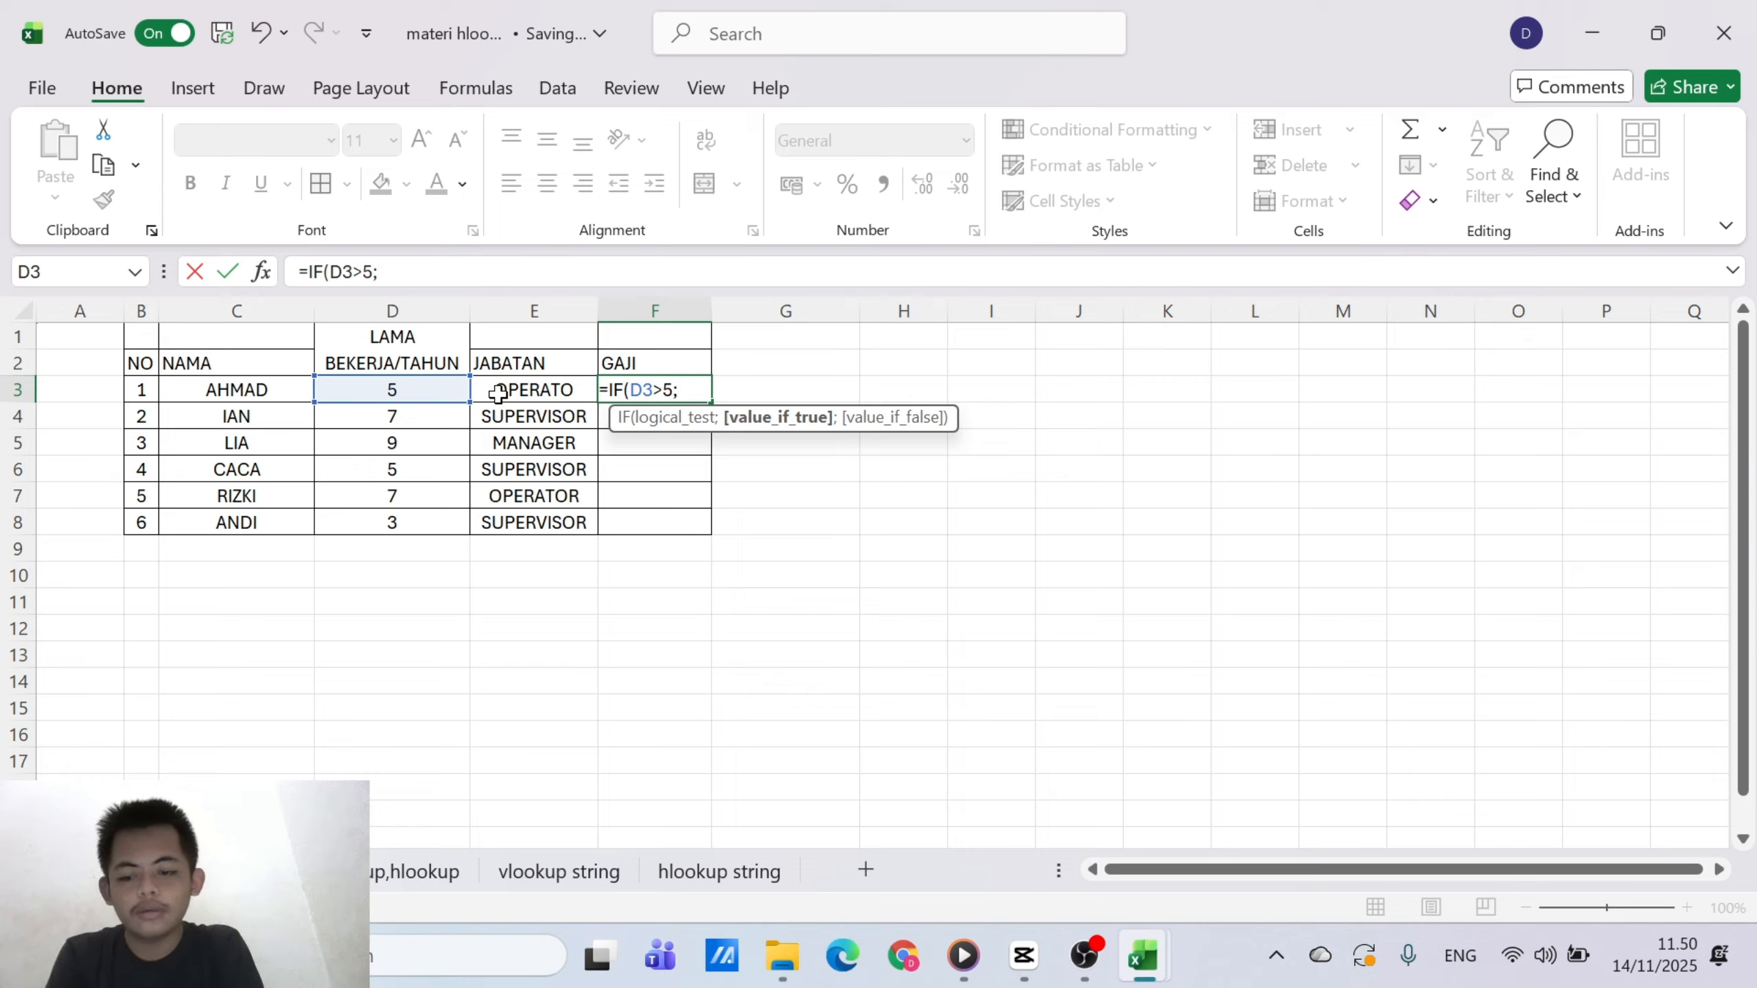
text(2500)
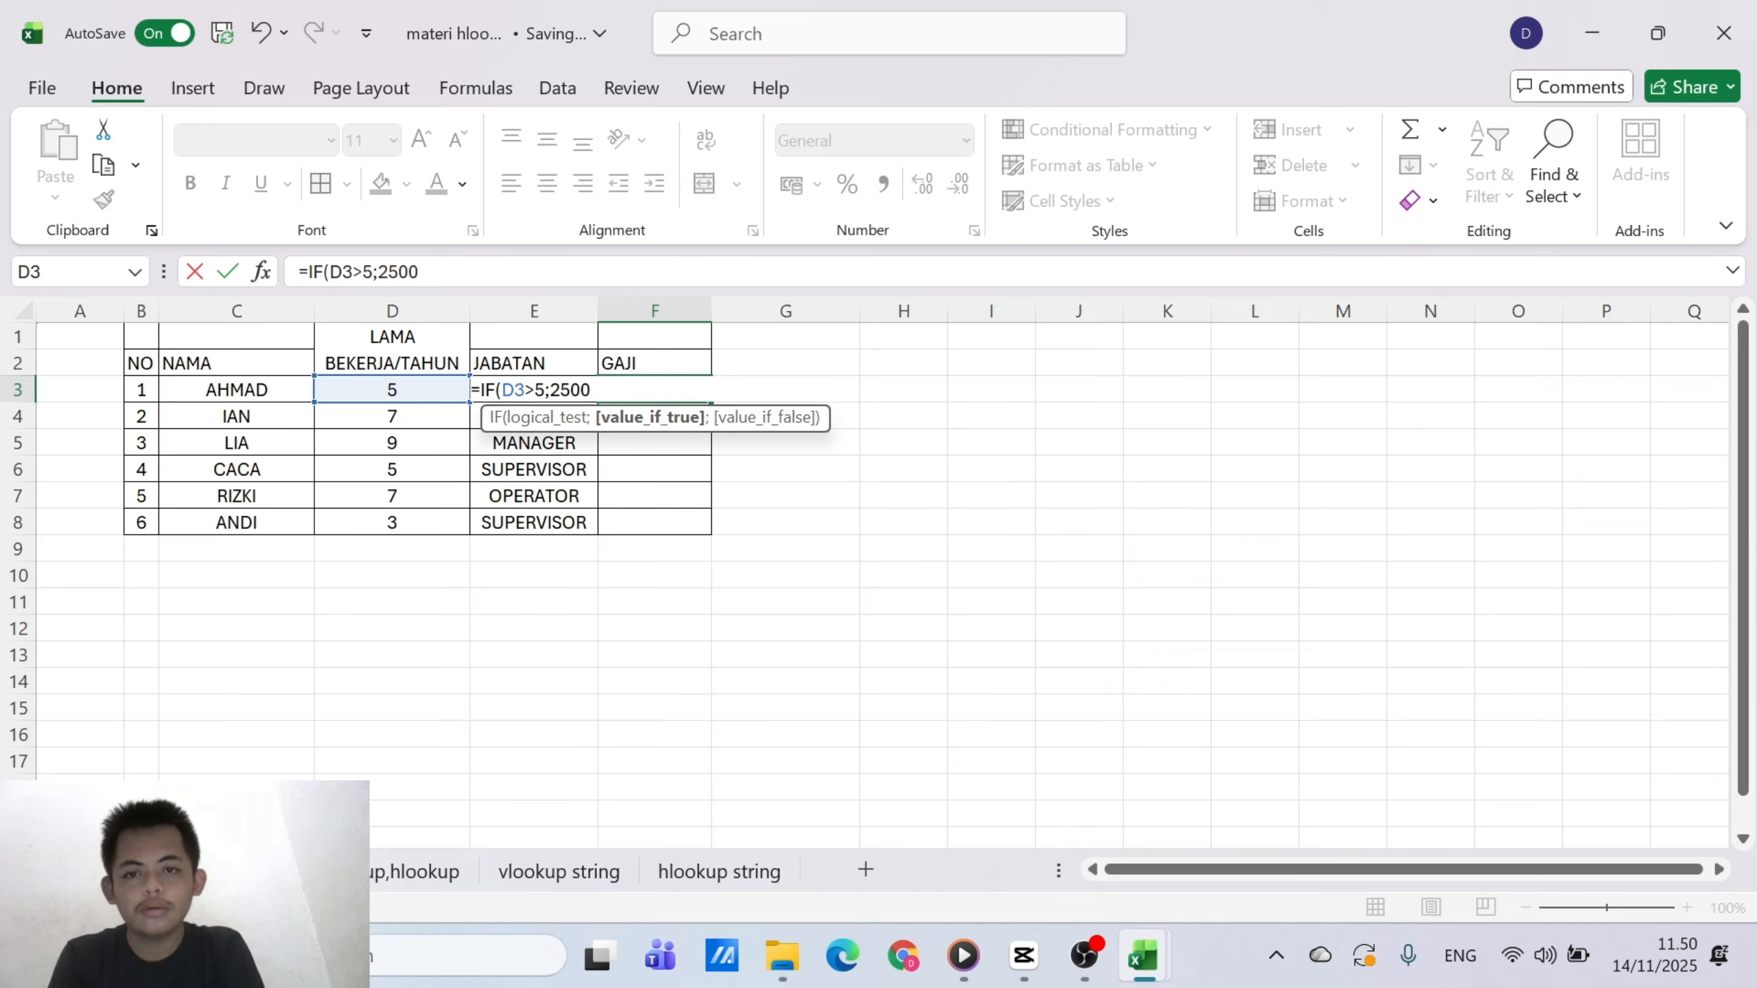
key(BackSpace)
key(BackSpace)
key(BackSpace)
key(BackSpace)
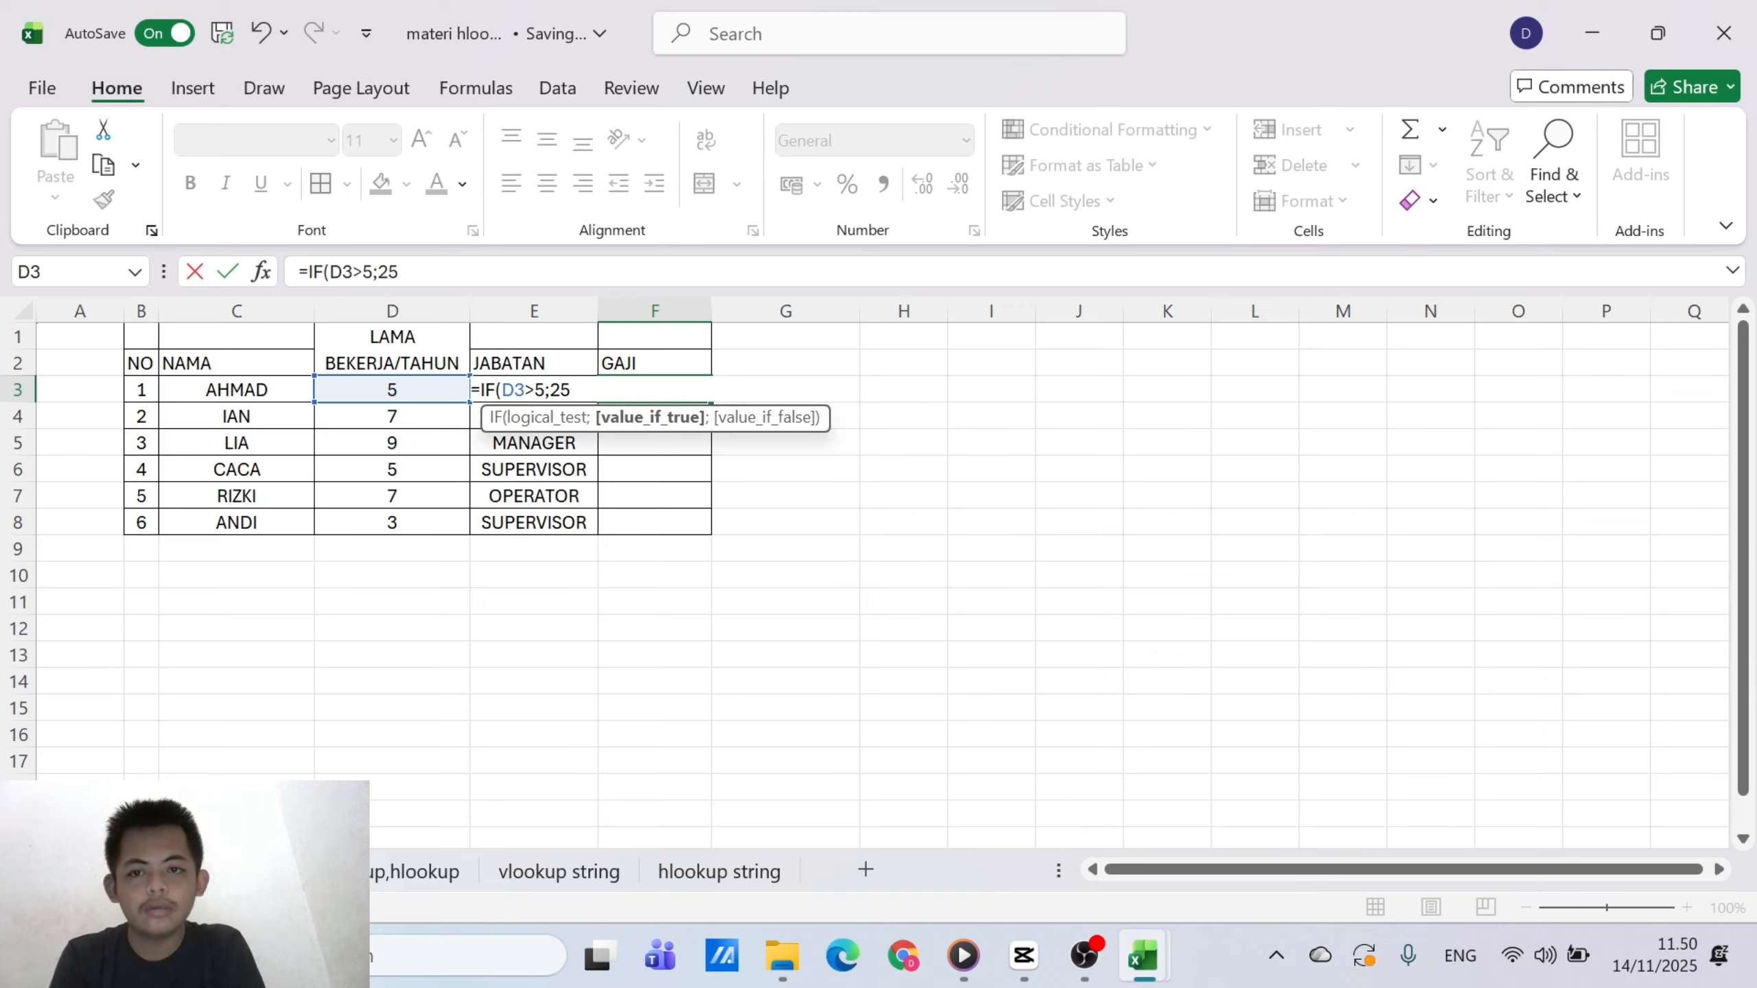
Enter 3500000 as the value-if-true argument of the IF formula in F3
text(36)
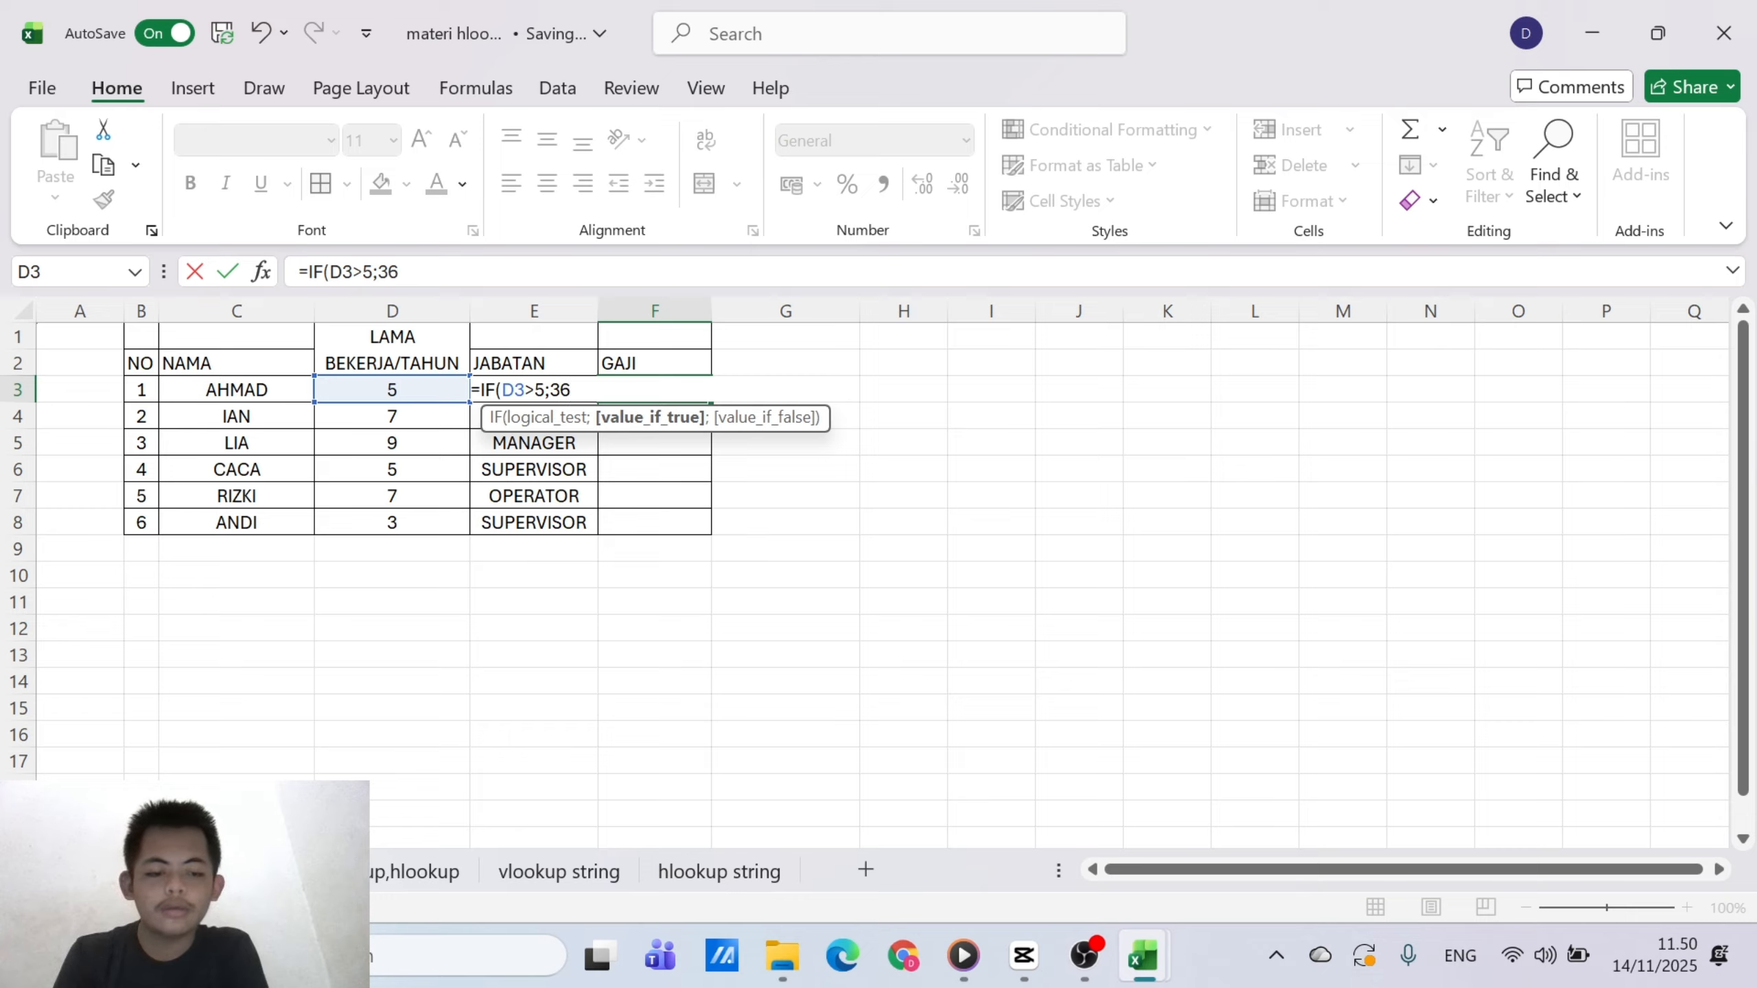
key(BackSpace)
text(500)
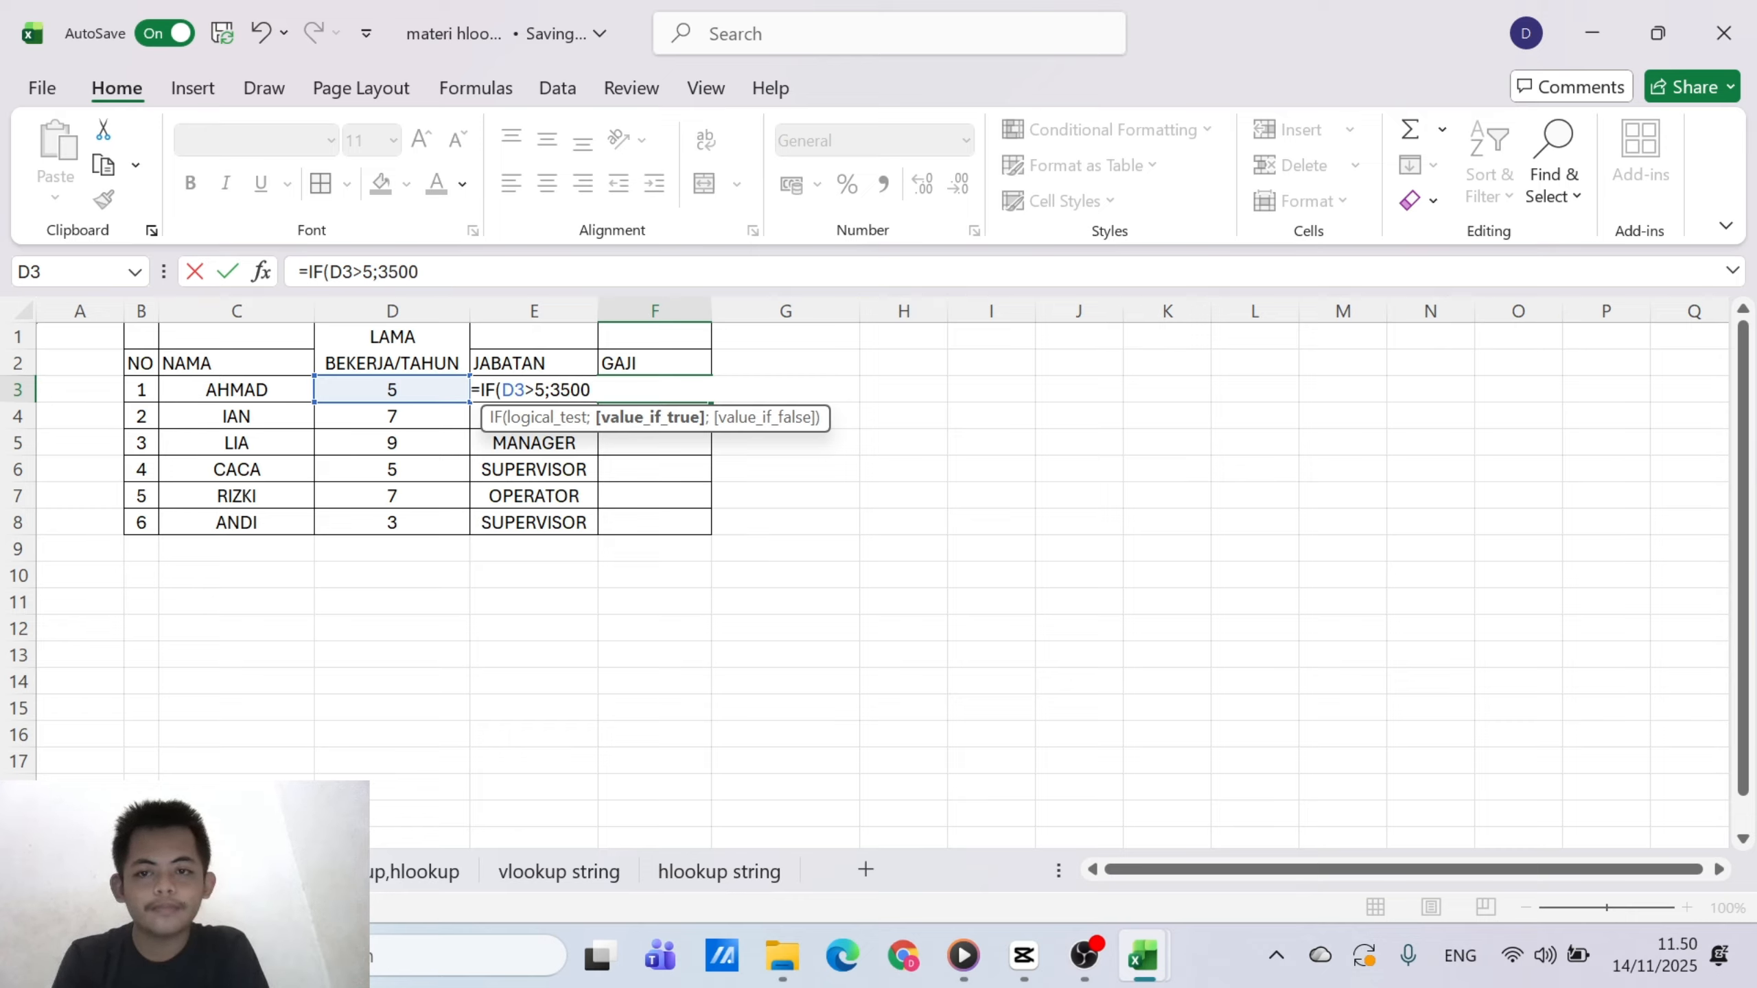
text(000)
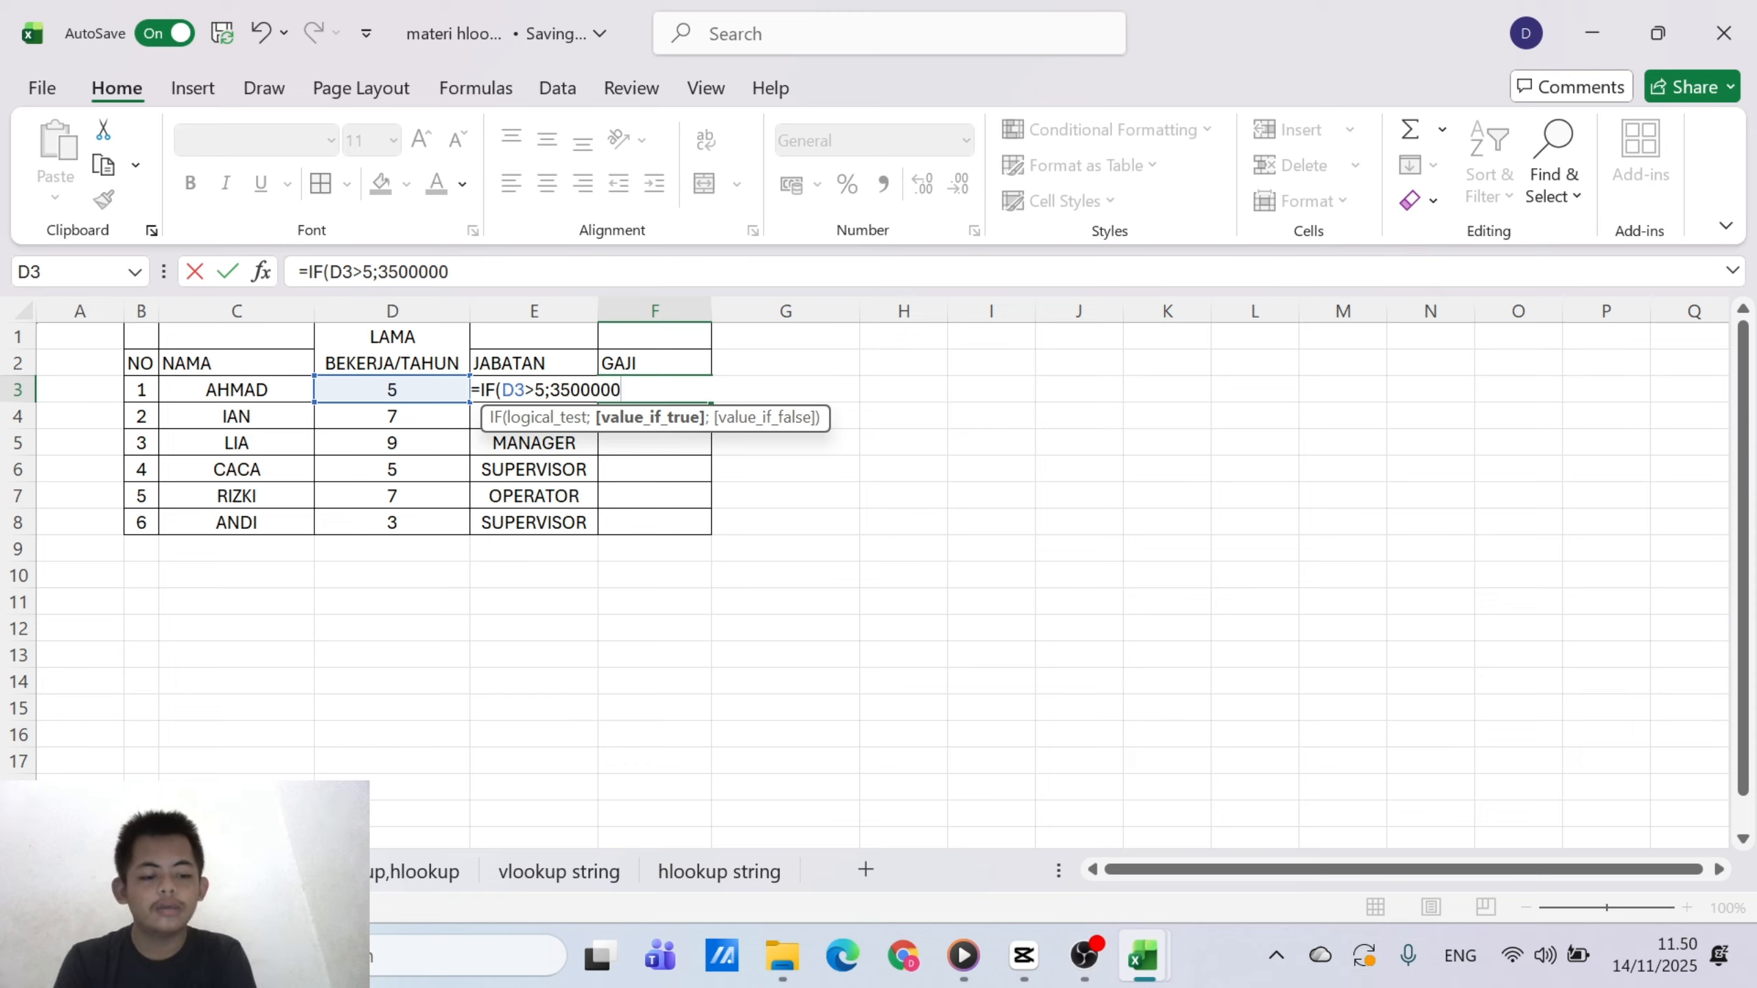
text(;)
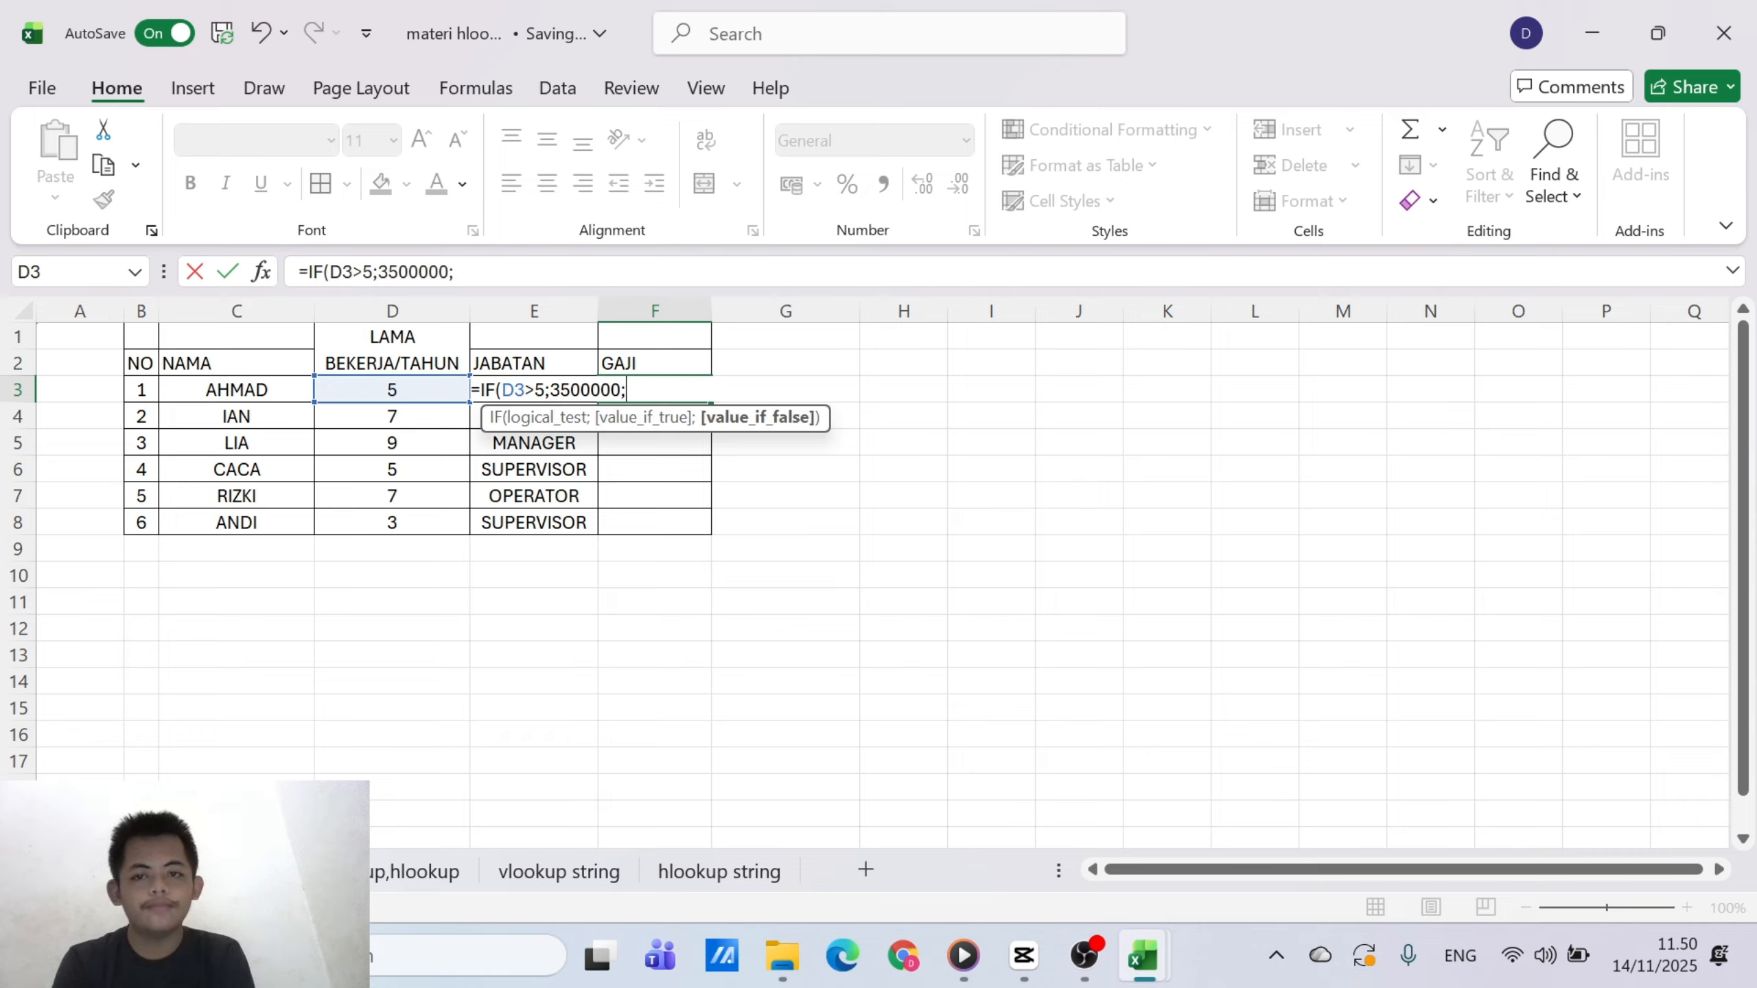
text(25)
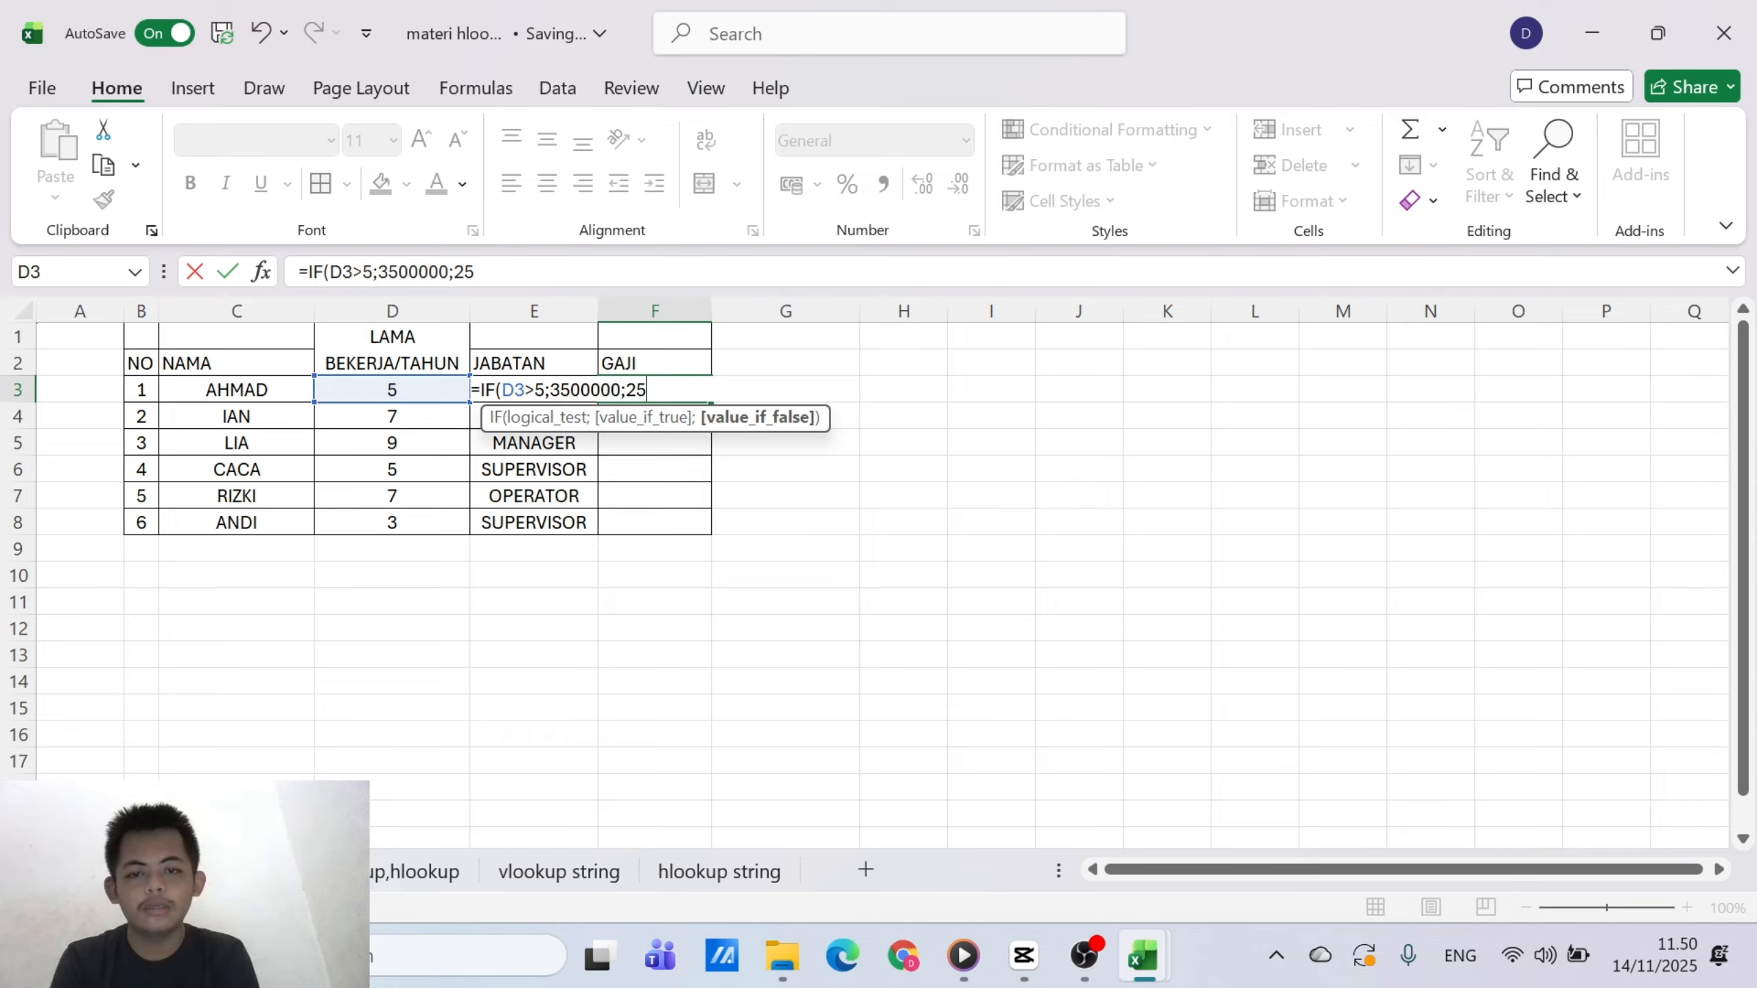
Complete the IF formula in F3 with 2200000 as the value-if-false argument
key(BackSpace)
text(2000)
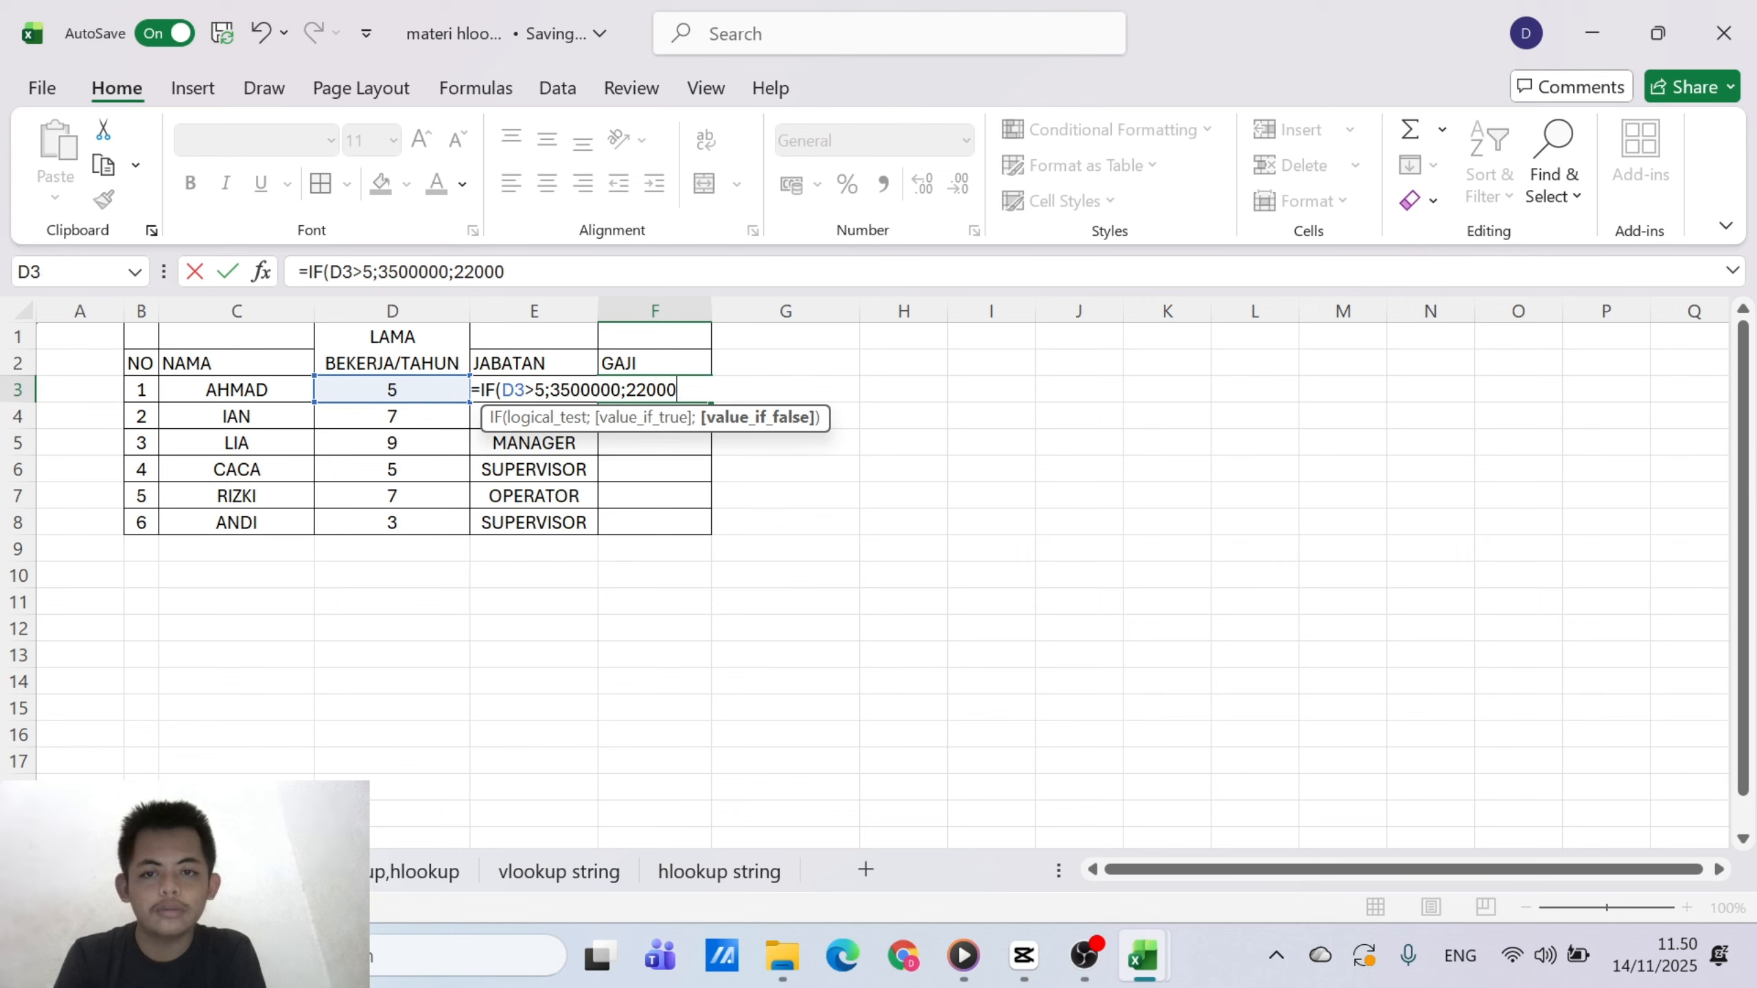
key(BackSpace)
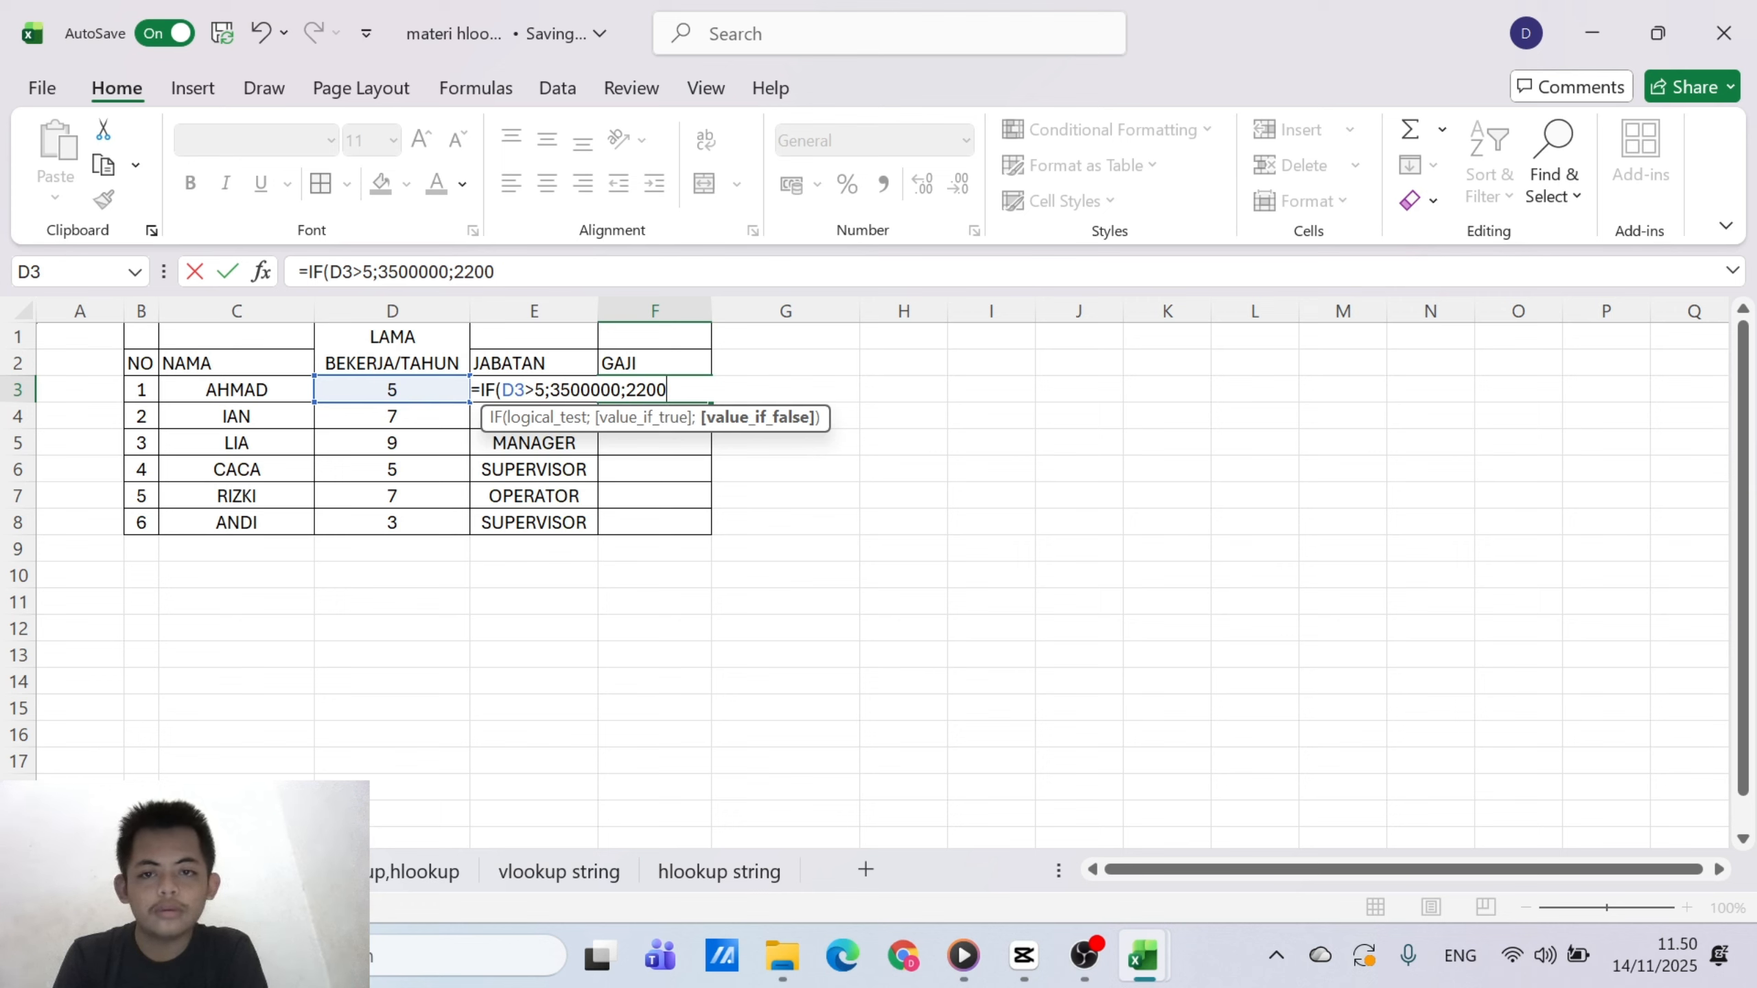
text(000)
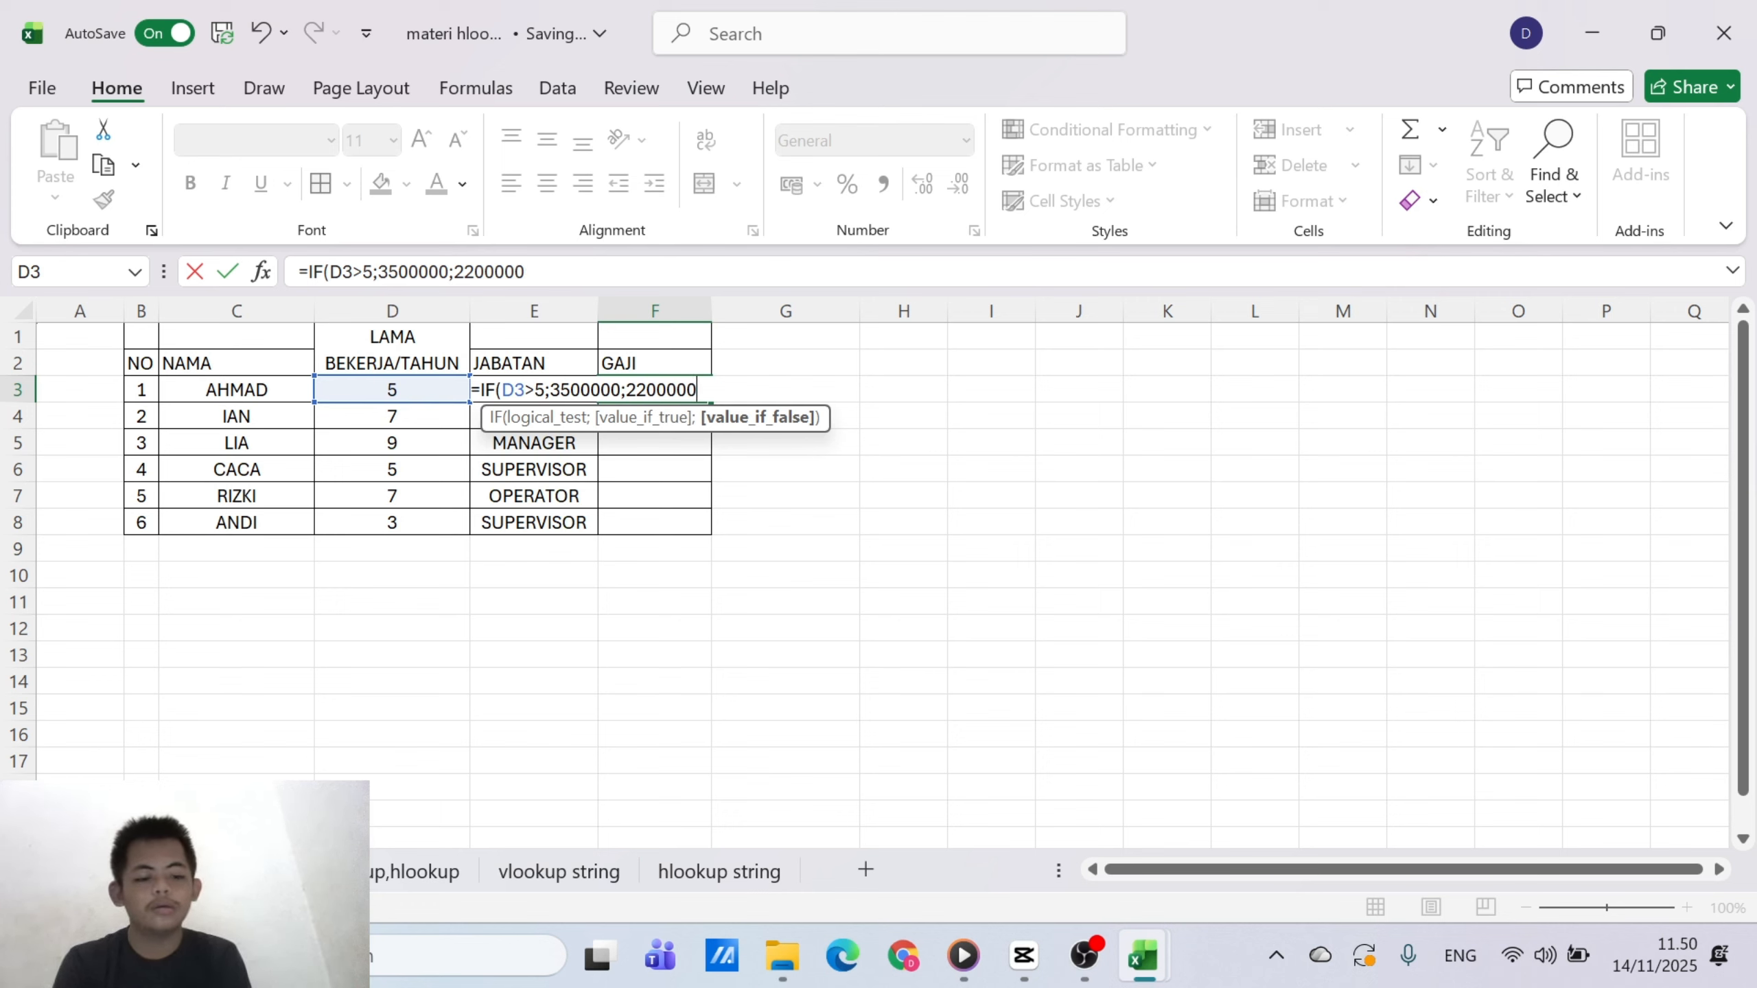
key(Return)
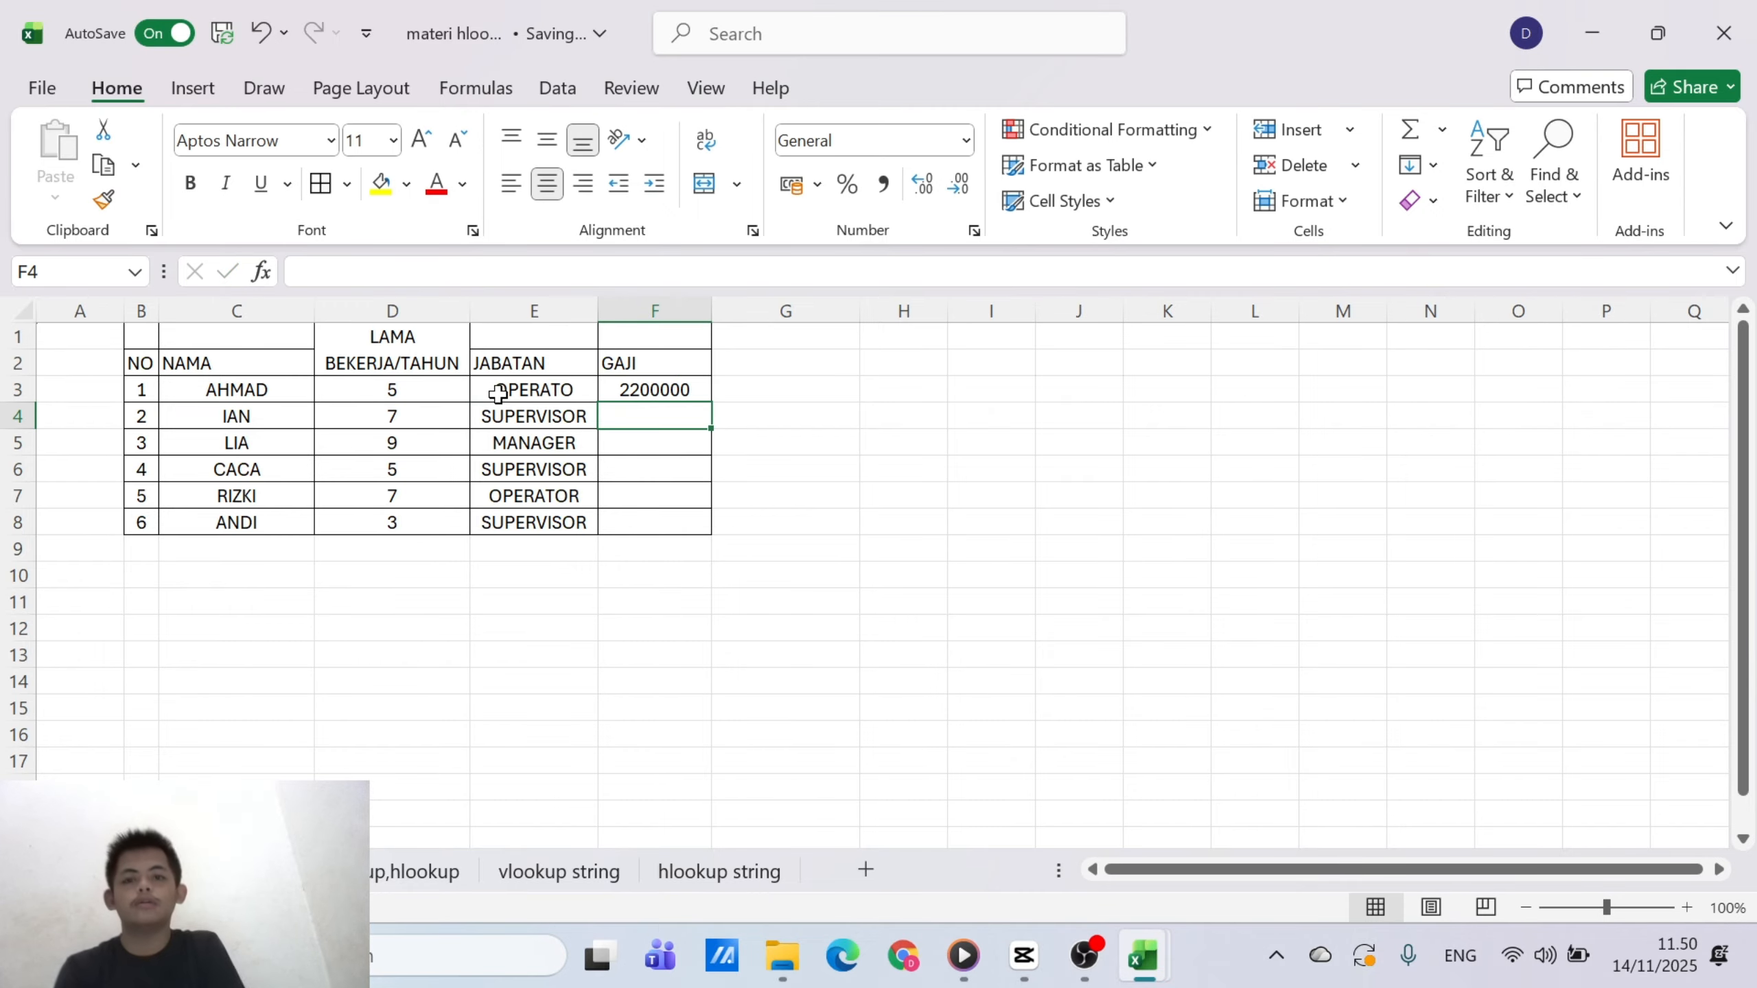
Correct the first JABATAN entry, in E3, to OPERATOR
click(729, 388)
click(675, 370)
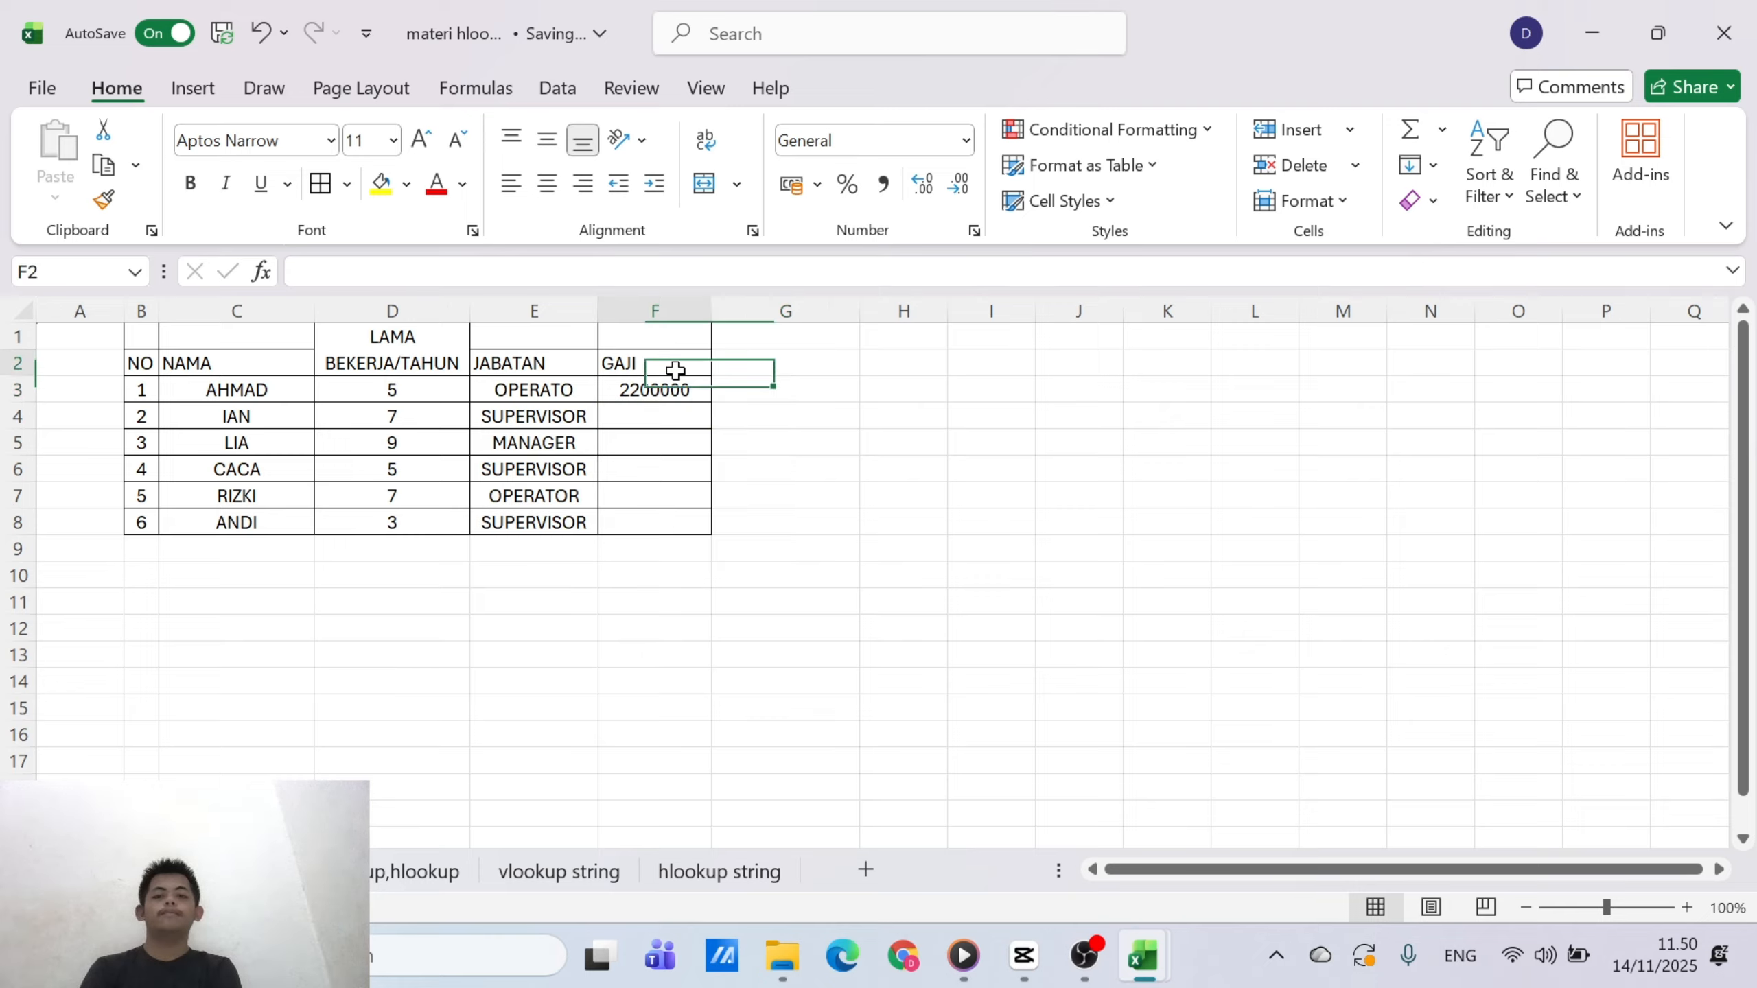
click(680, 392)
click(531, 392)
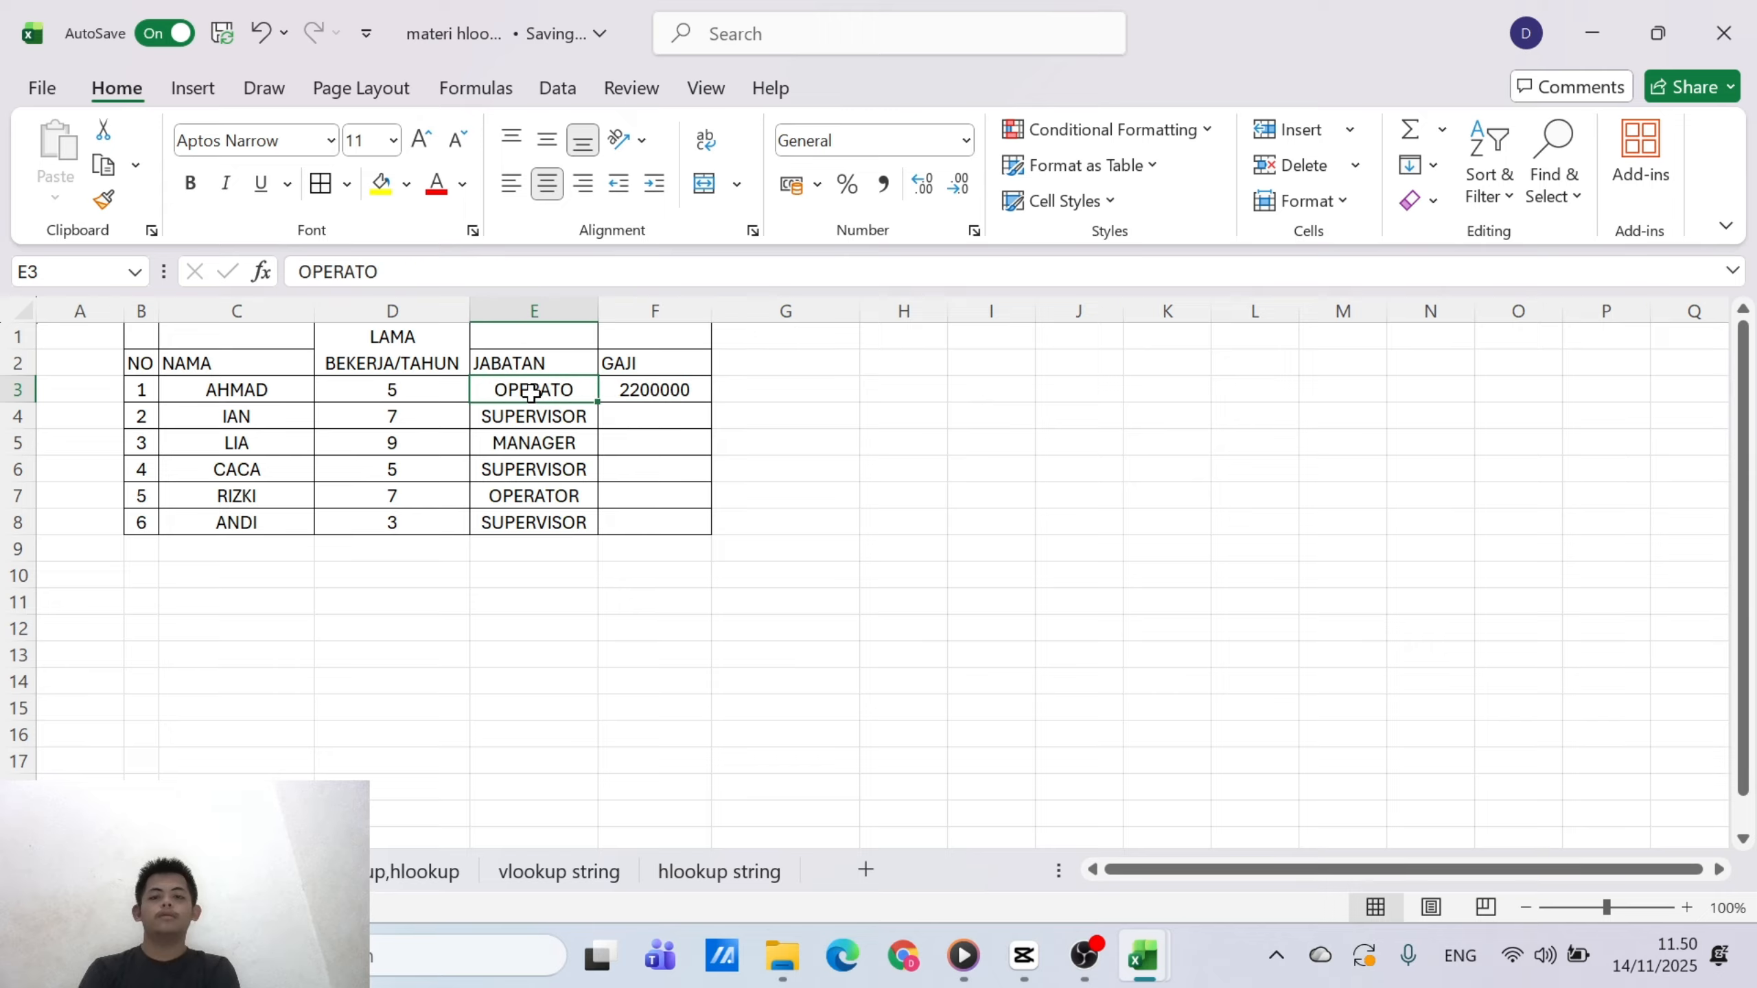
click(379, 271)
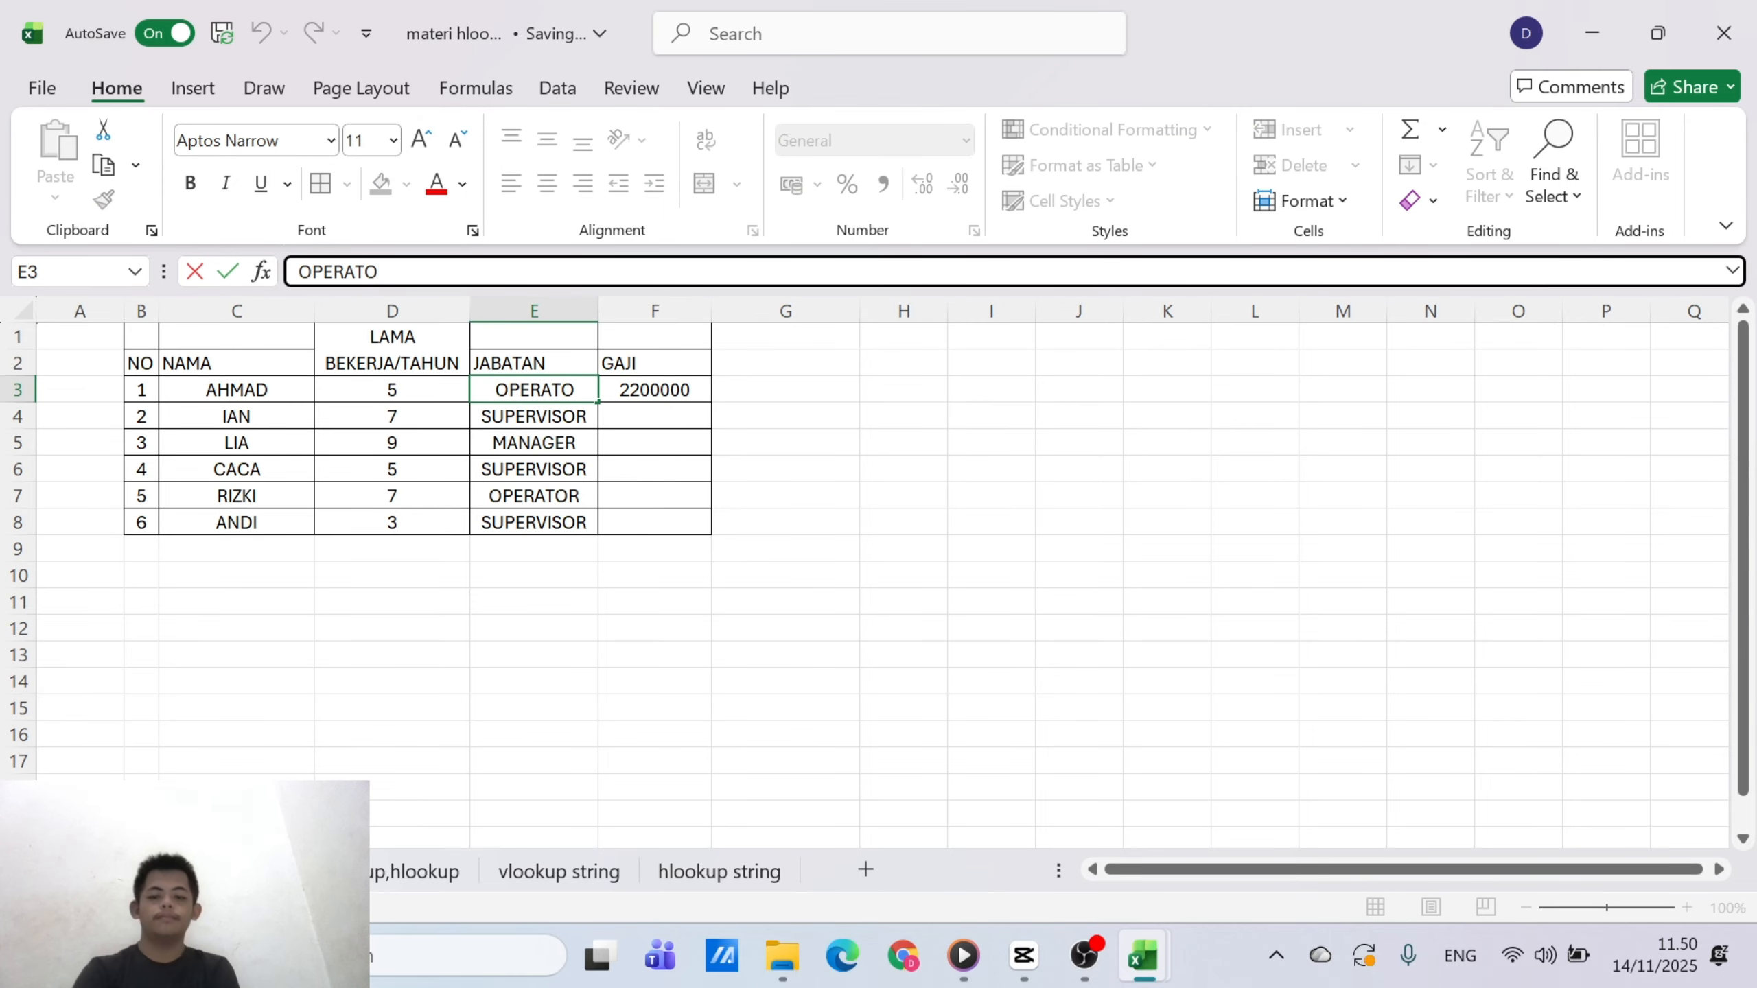
text(R)
click(806, 488)
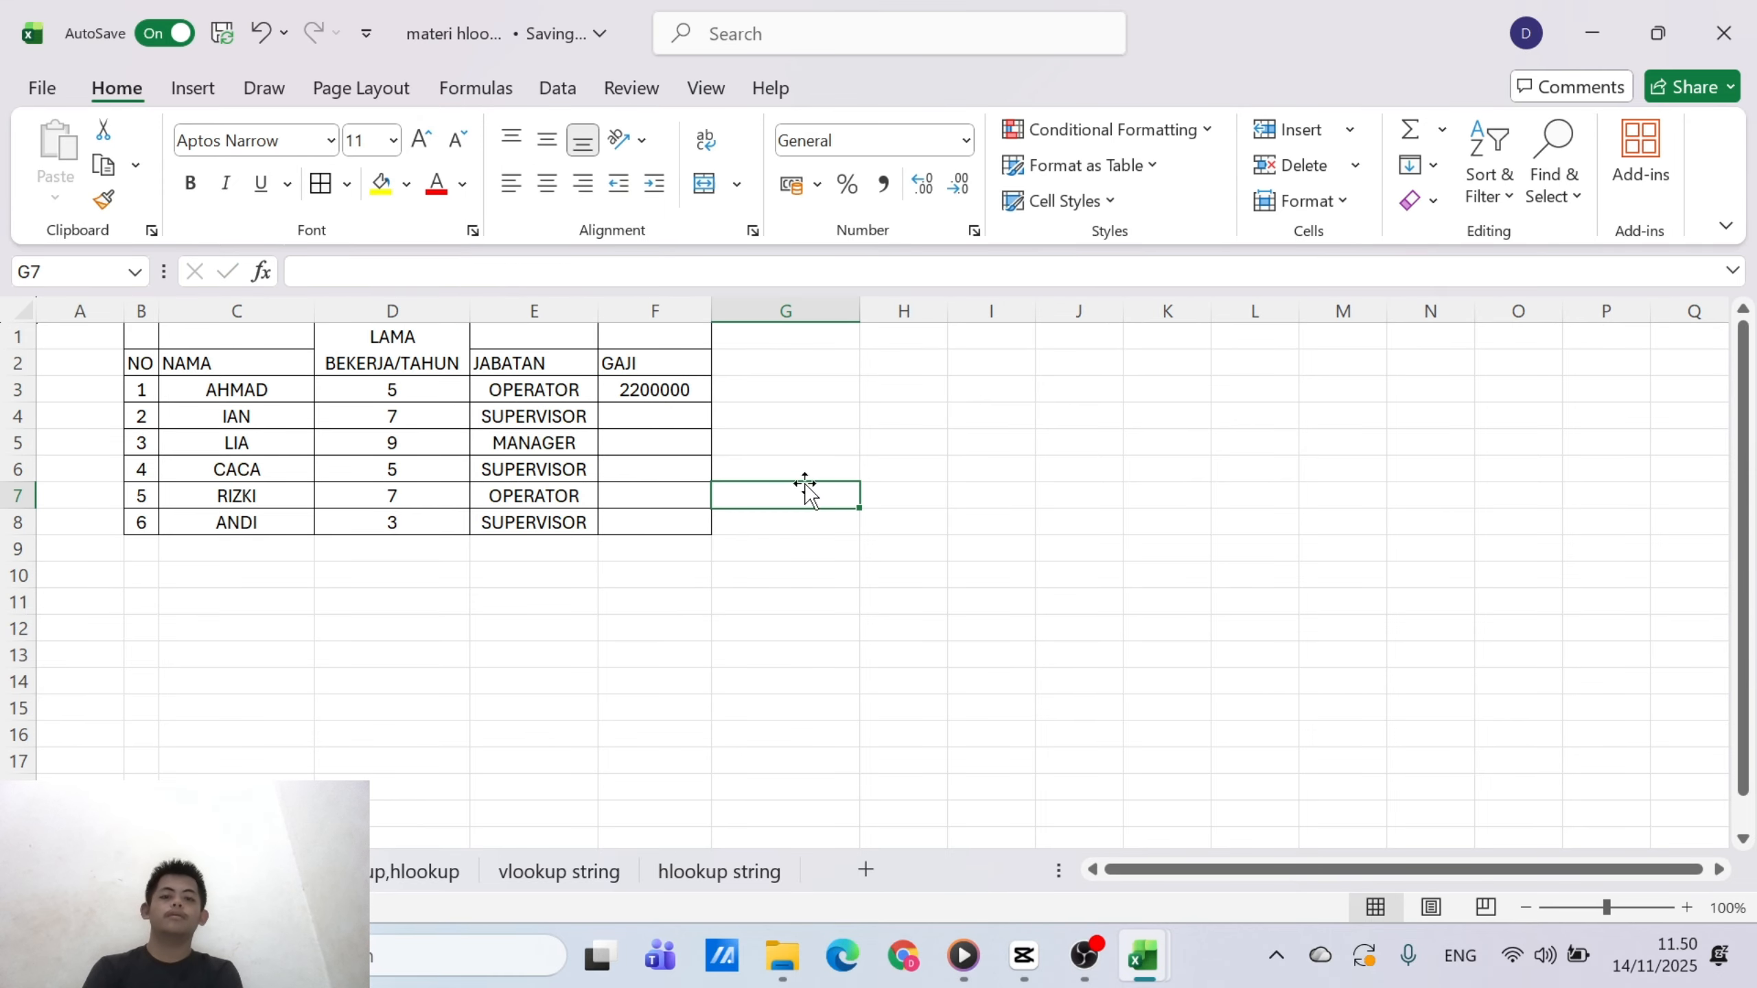
Fill the IF formula from F3 down through F8 in the GAJI column
click(633, 392)
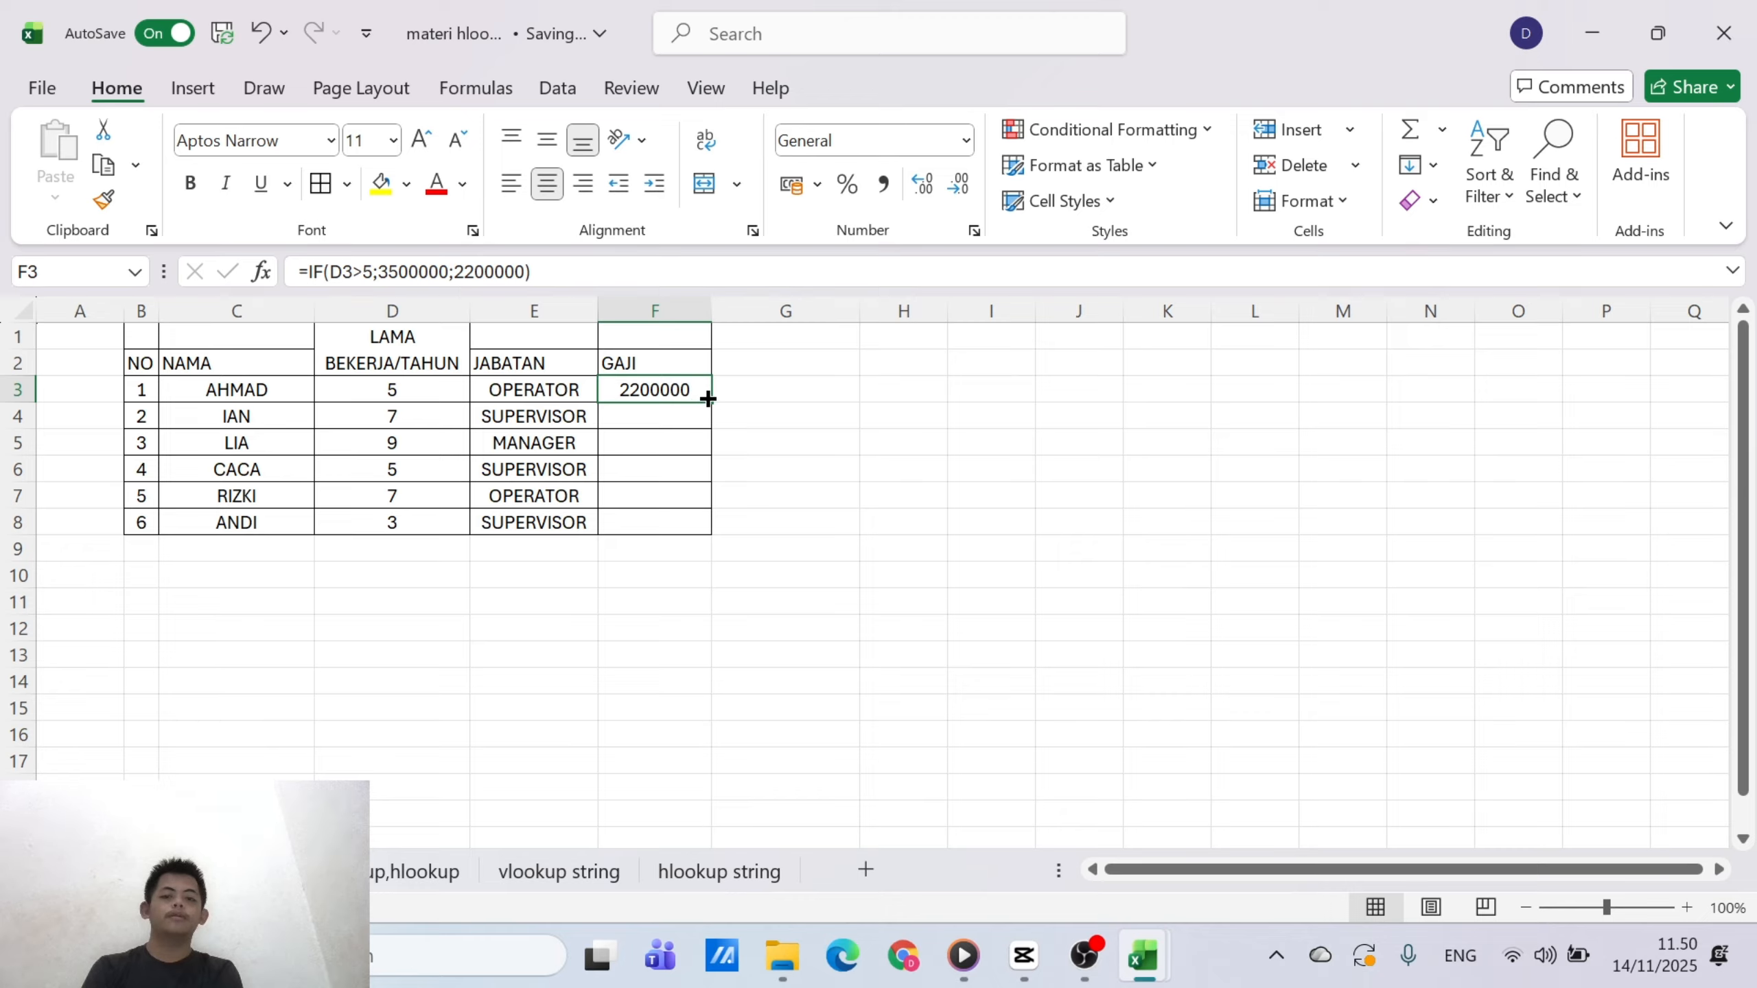
drag(707, 400, 694, 538)
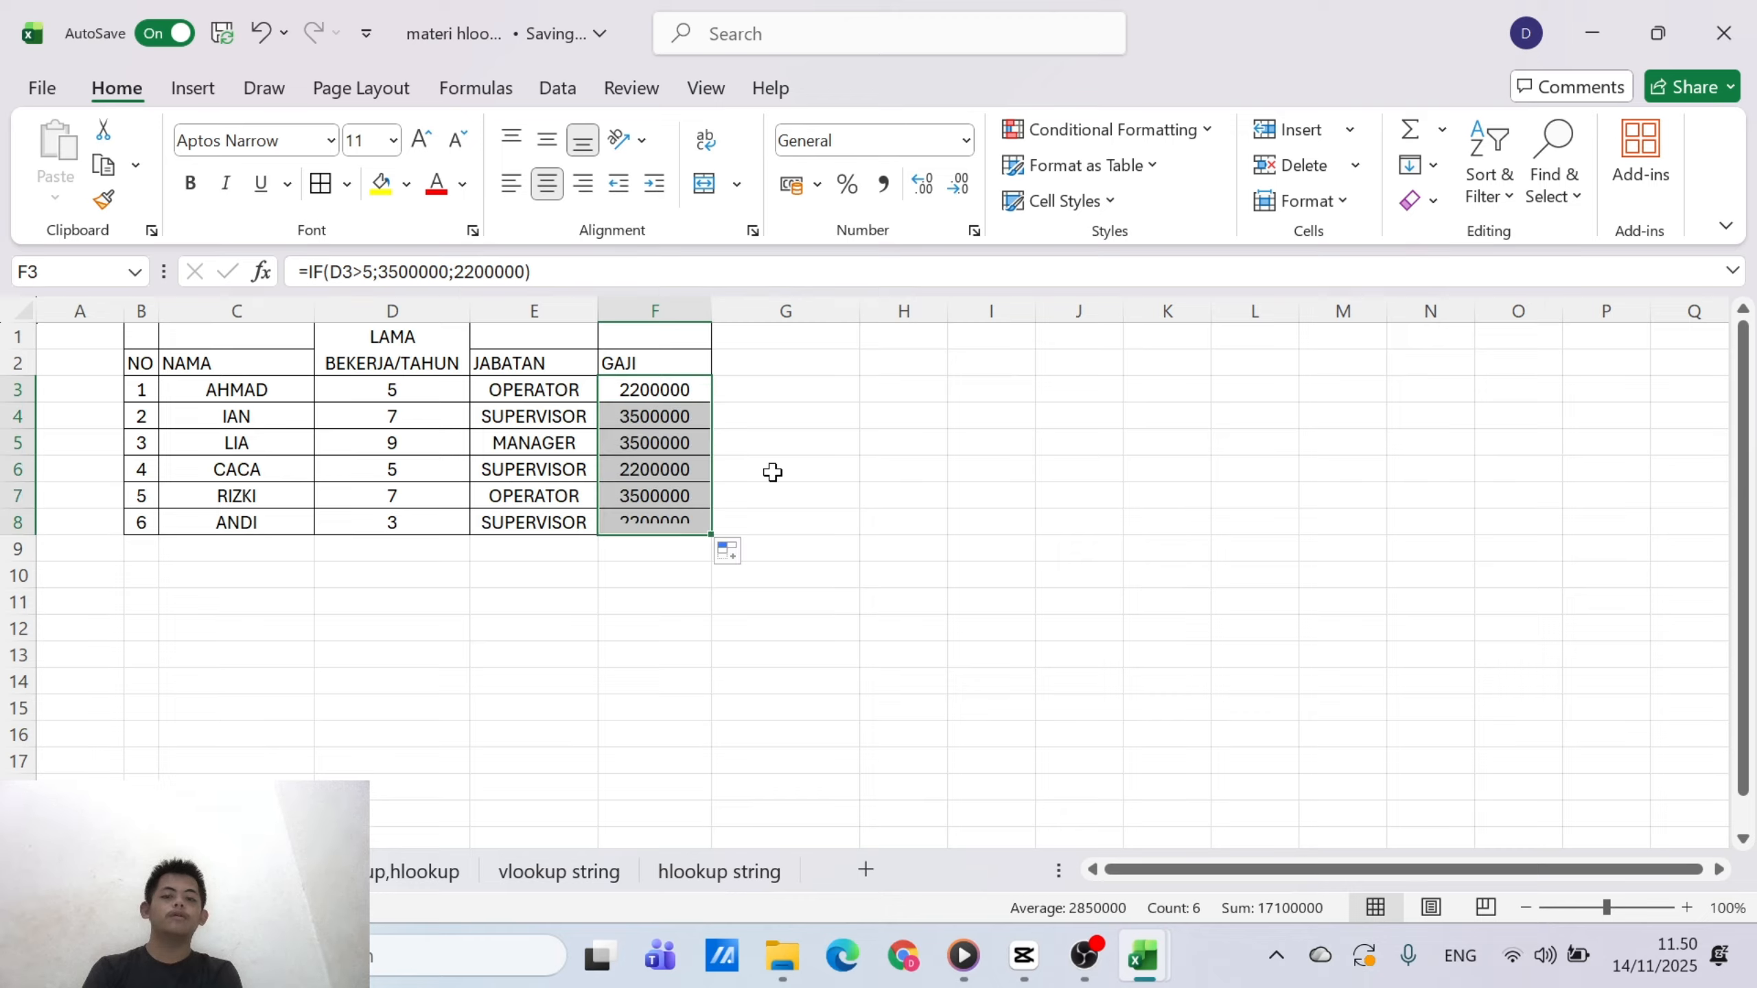
click(906, 388)
Apply the Currency number format to the GAJI values in F3:F8
click(681, 395)
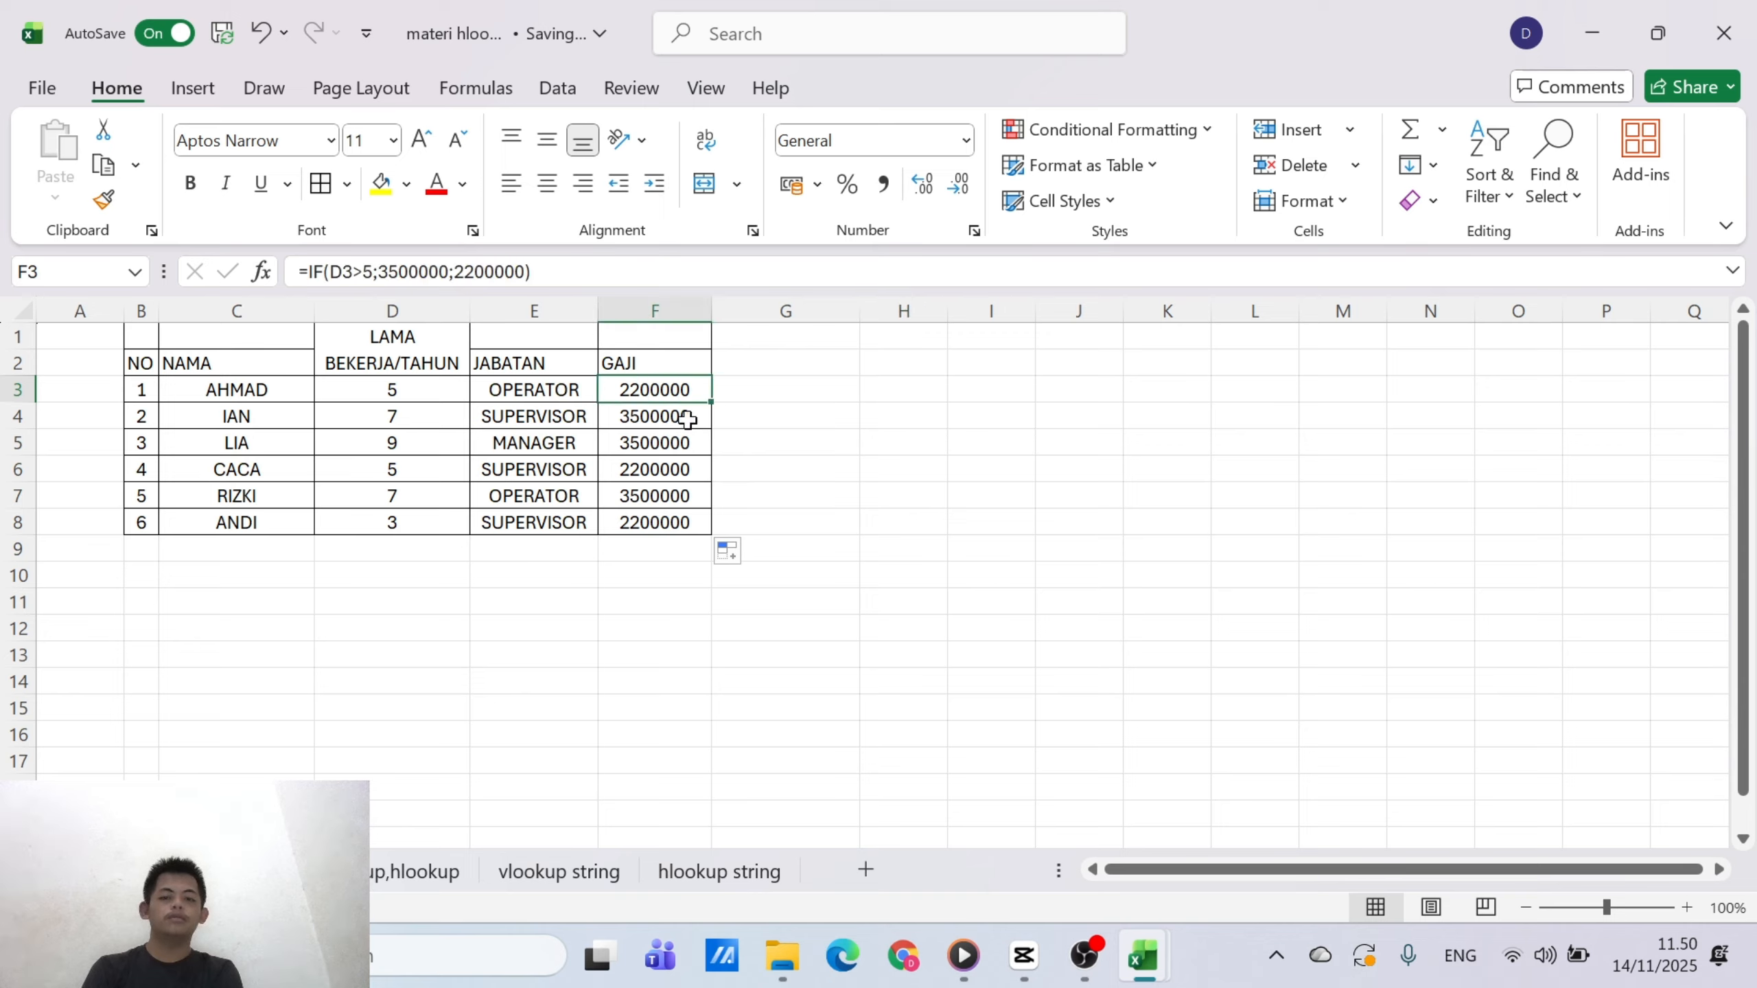
drag(687, 419, 692, 537)
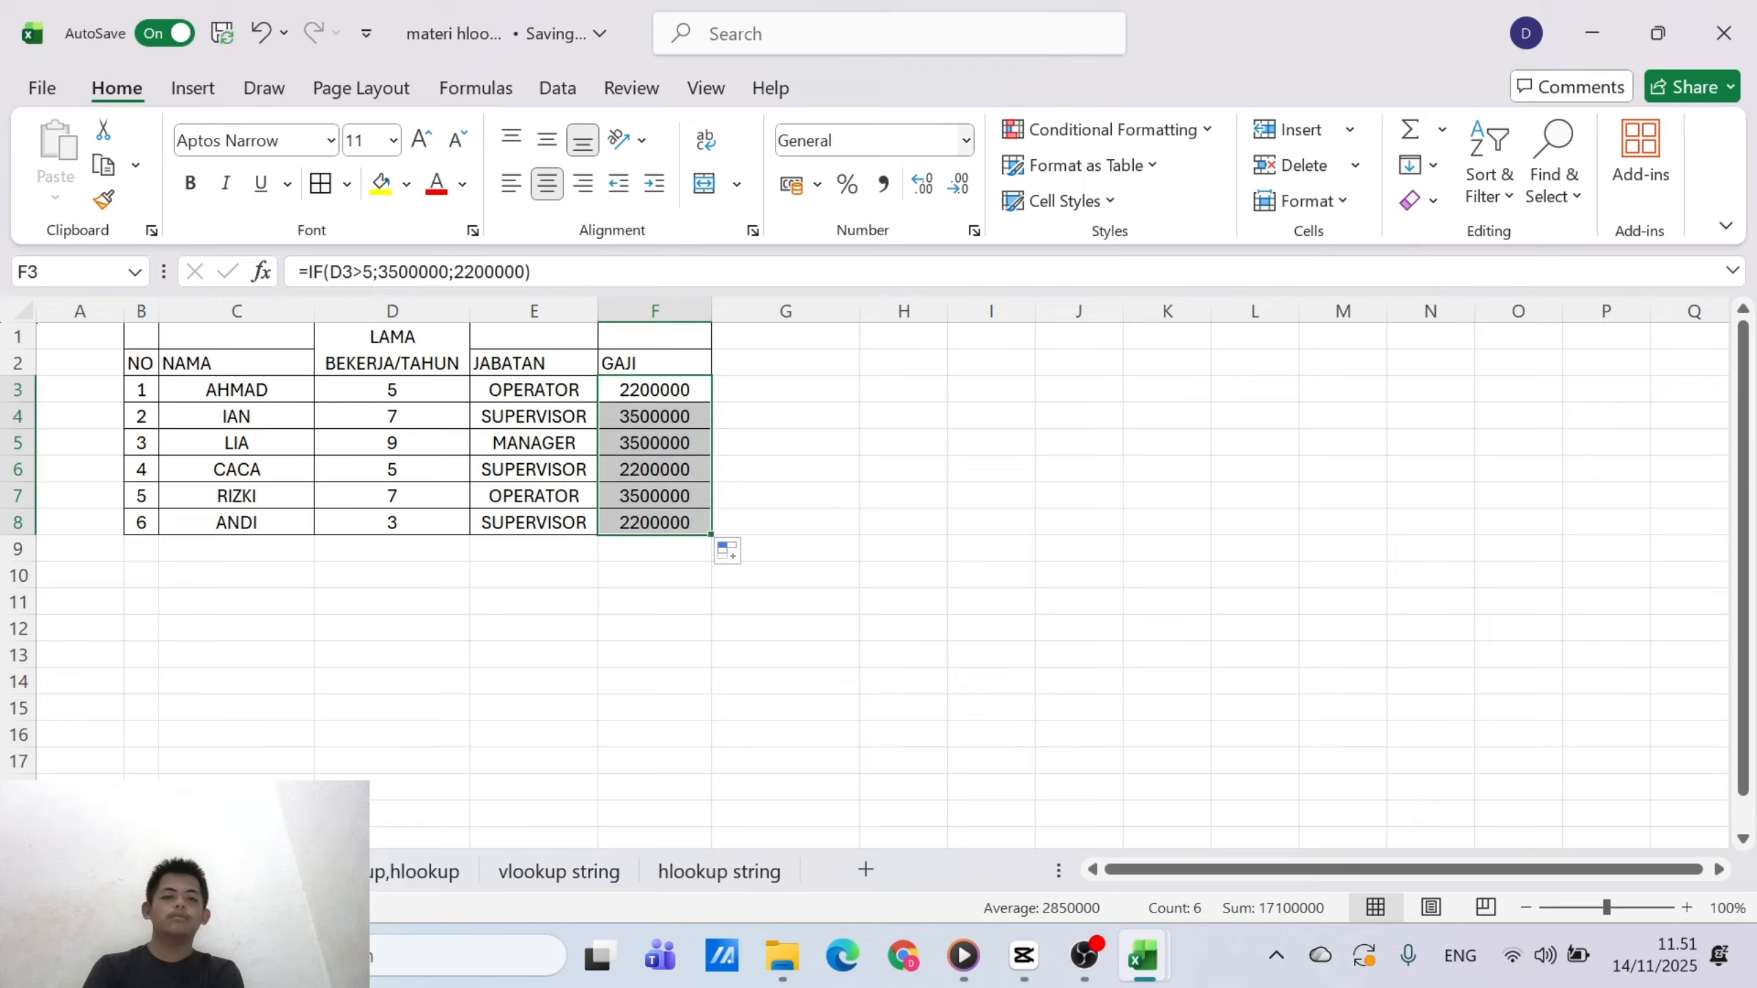
click(965, 140)
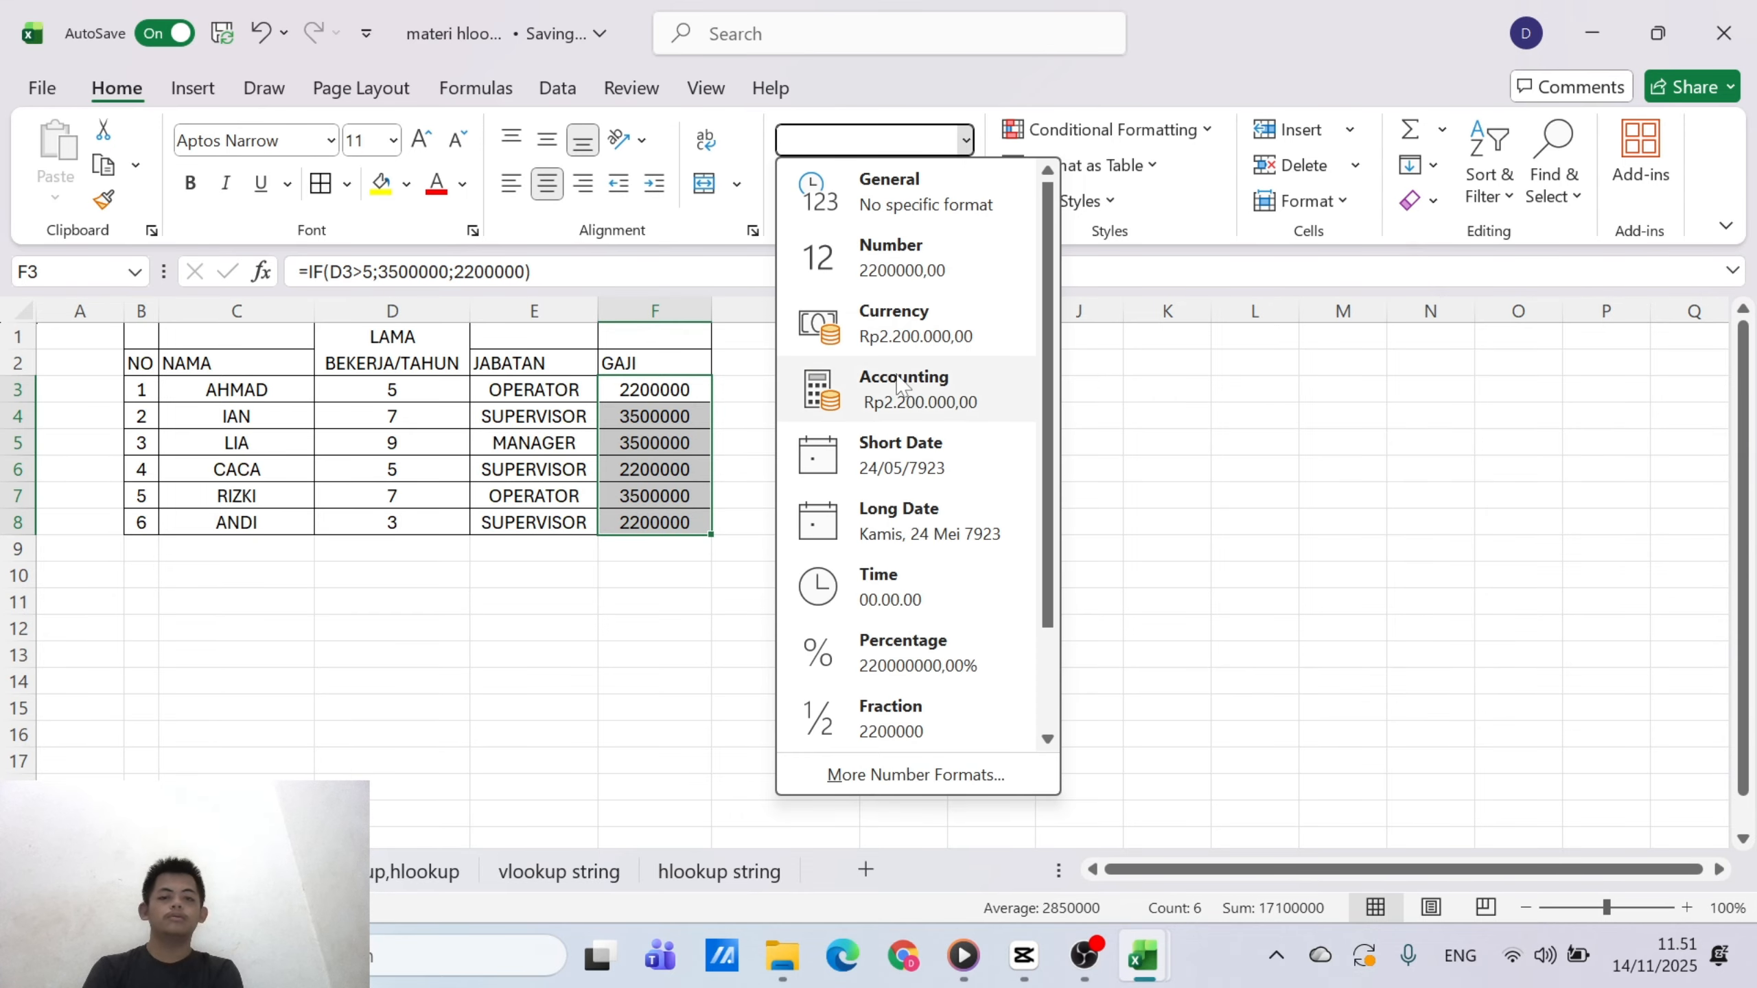
click(911, 343)
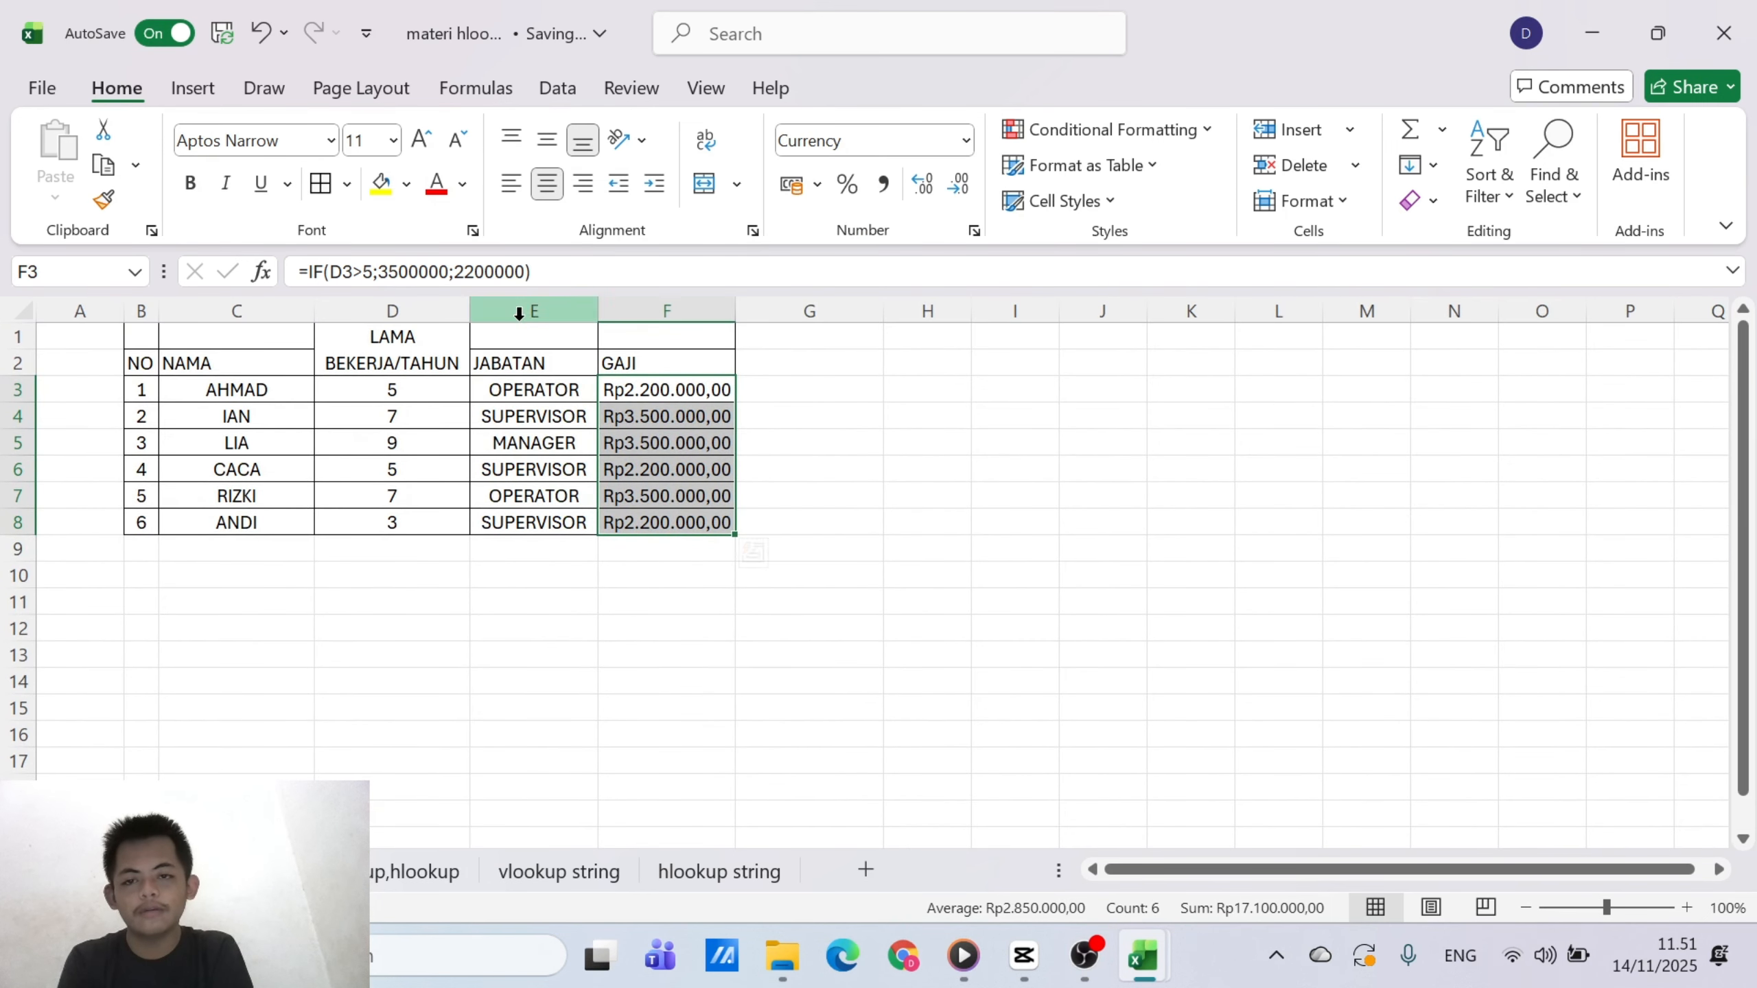
Center the employee table's header cells B1:F2 horizontally
click(138, 362)
drag(138, 362, 615, 370)
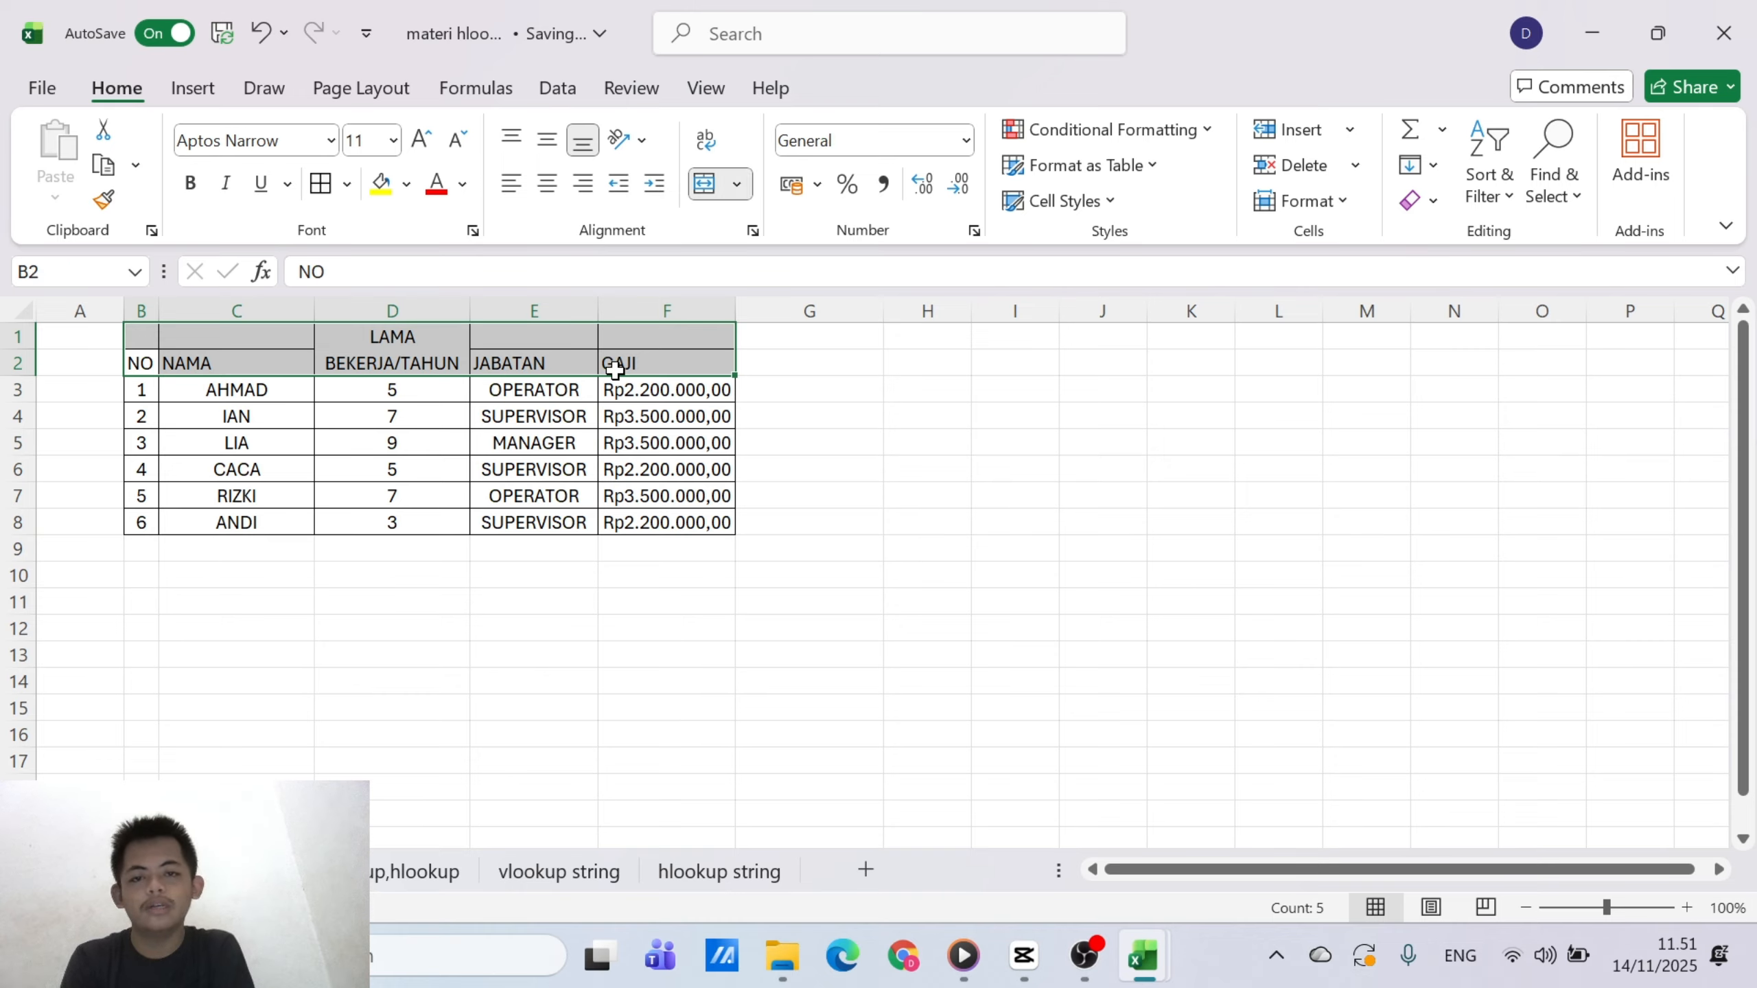
click(548, 182)
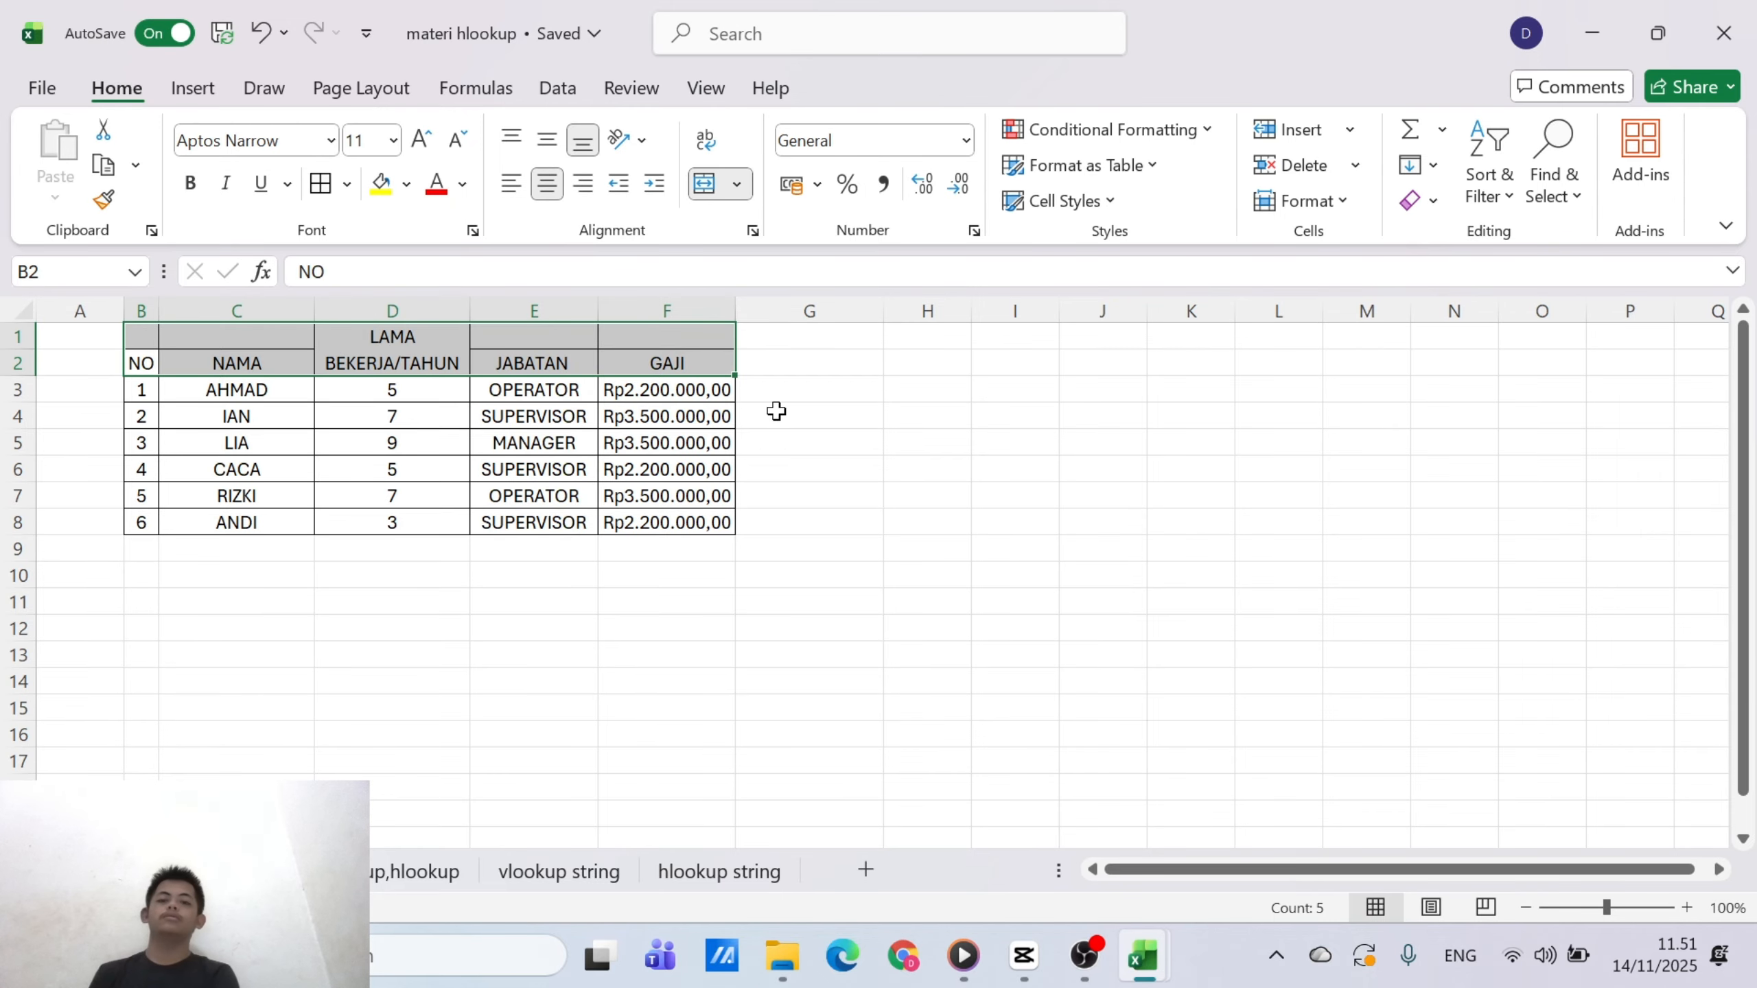
click(801, 441)
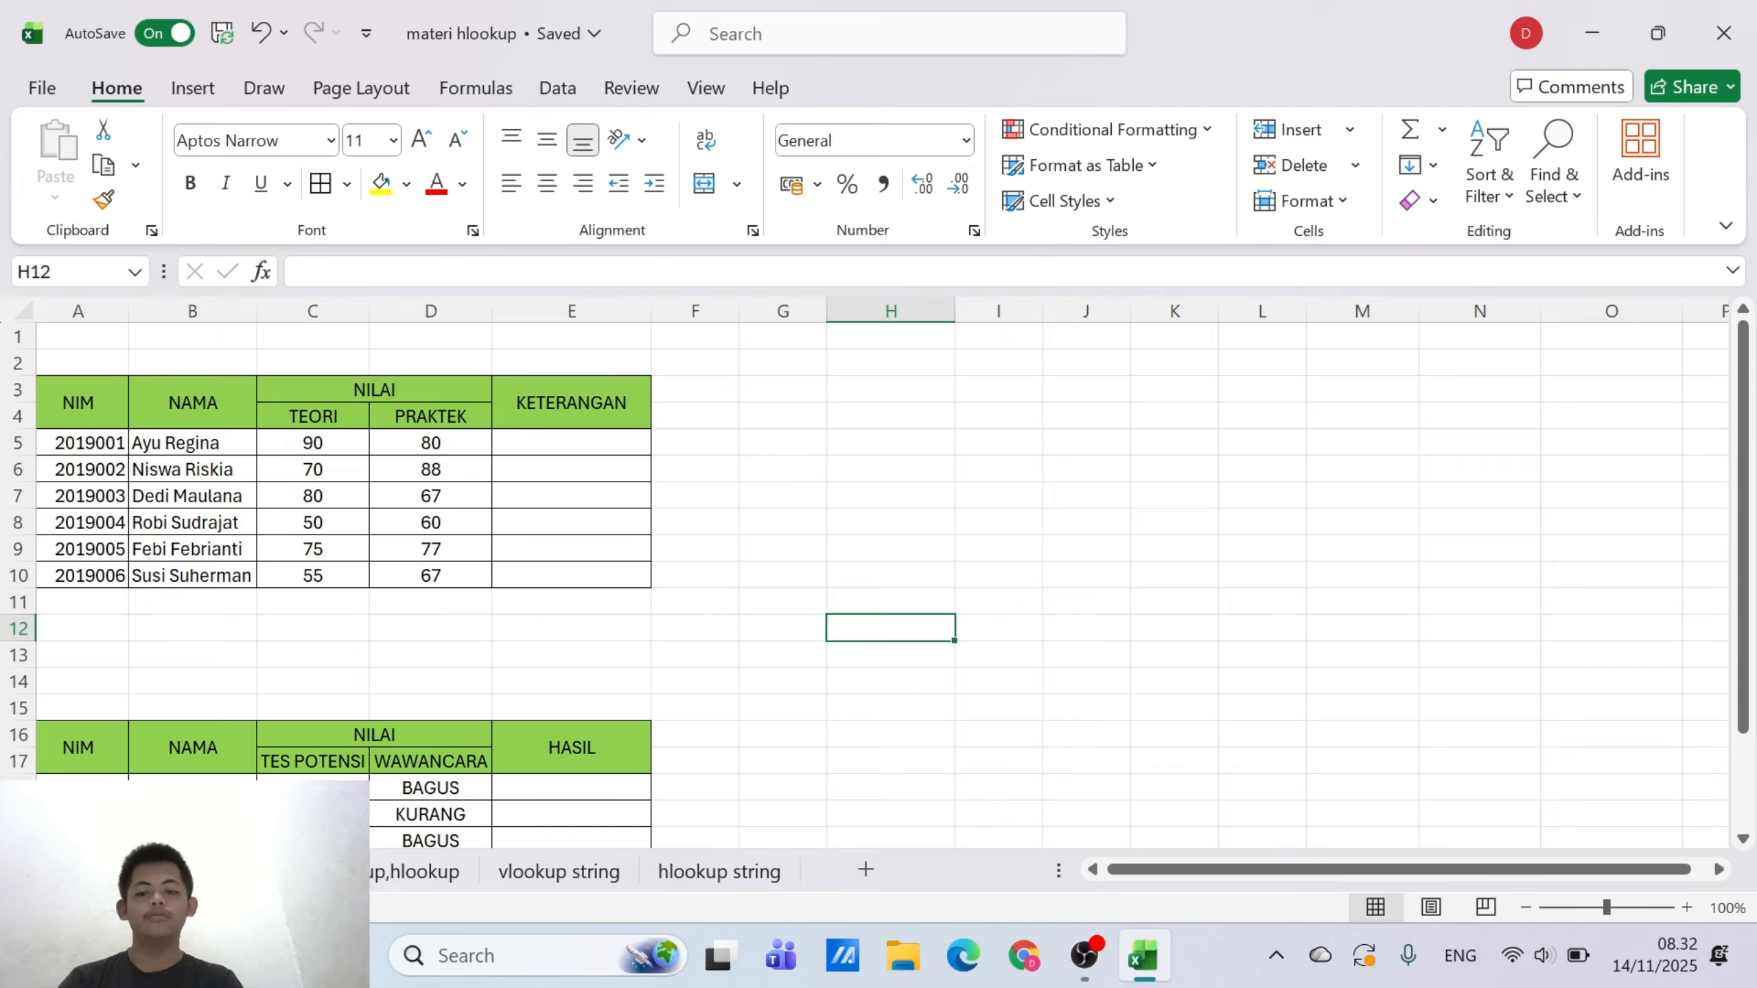
Begin an IF formula with a nested AND function in the first KETERANGAN cell, E5
click(581, 443)
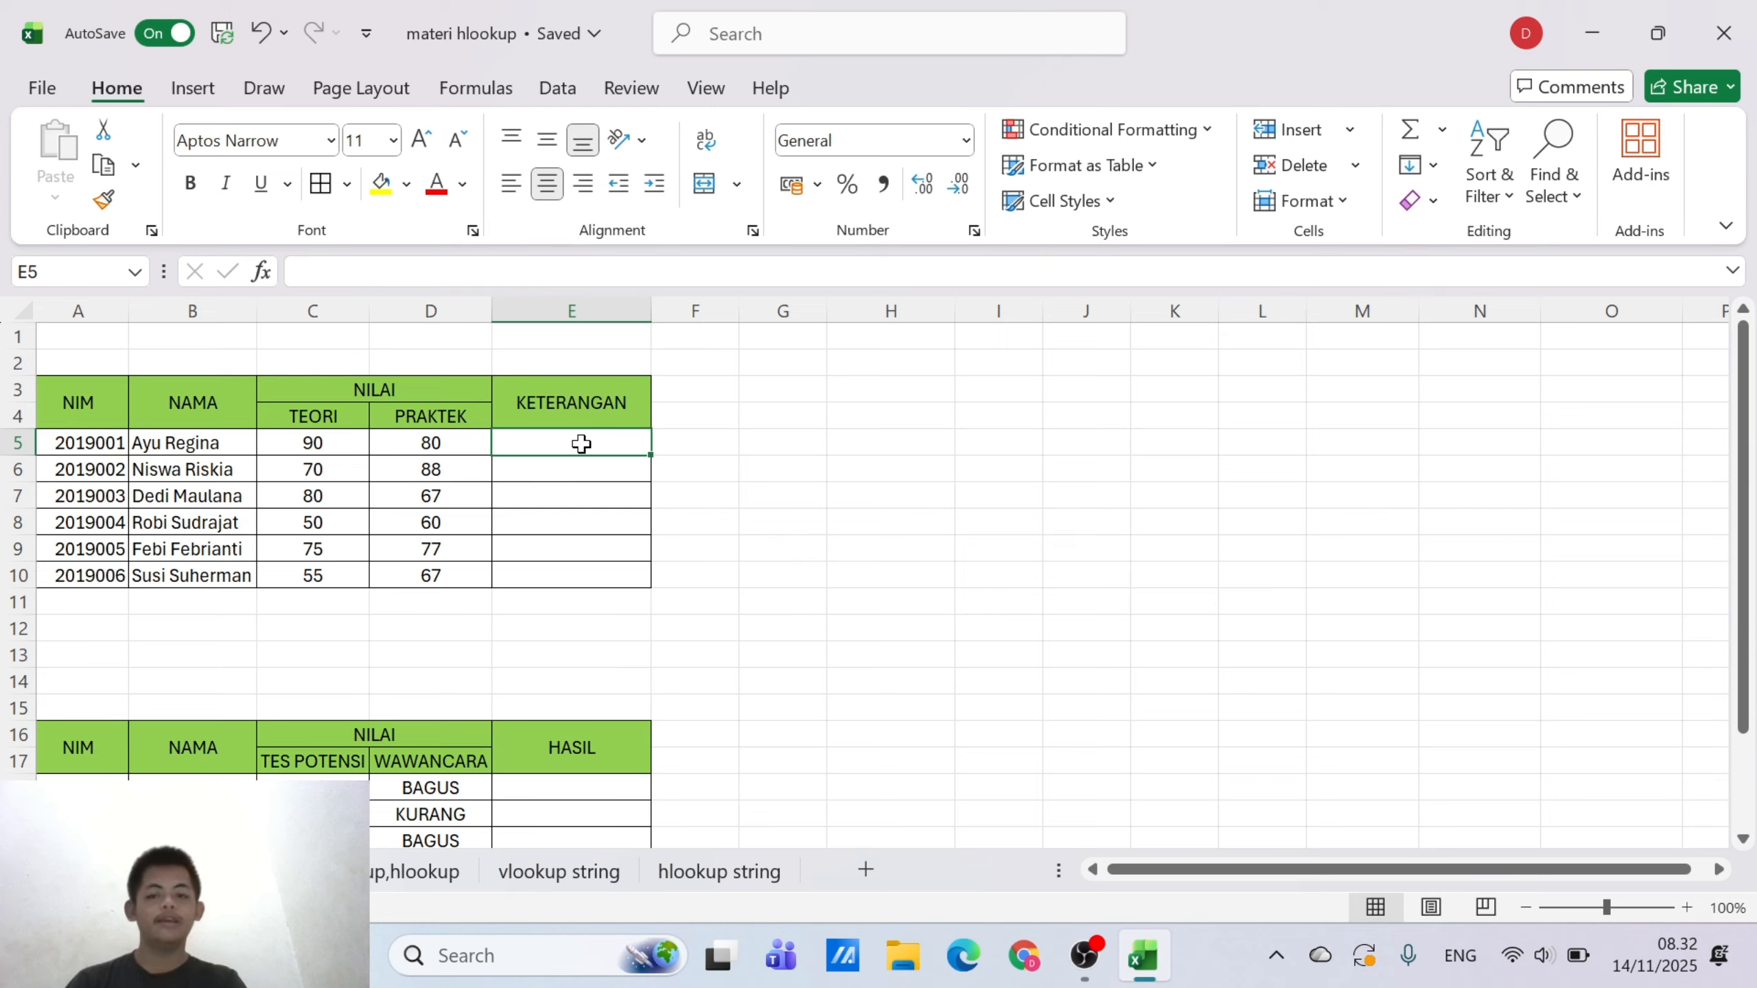
text(=)
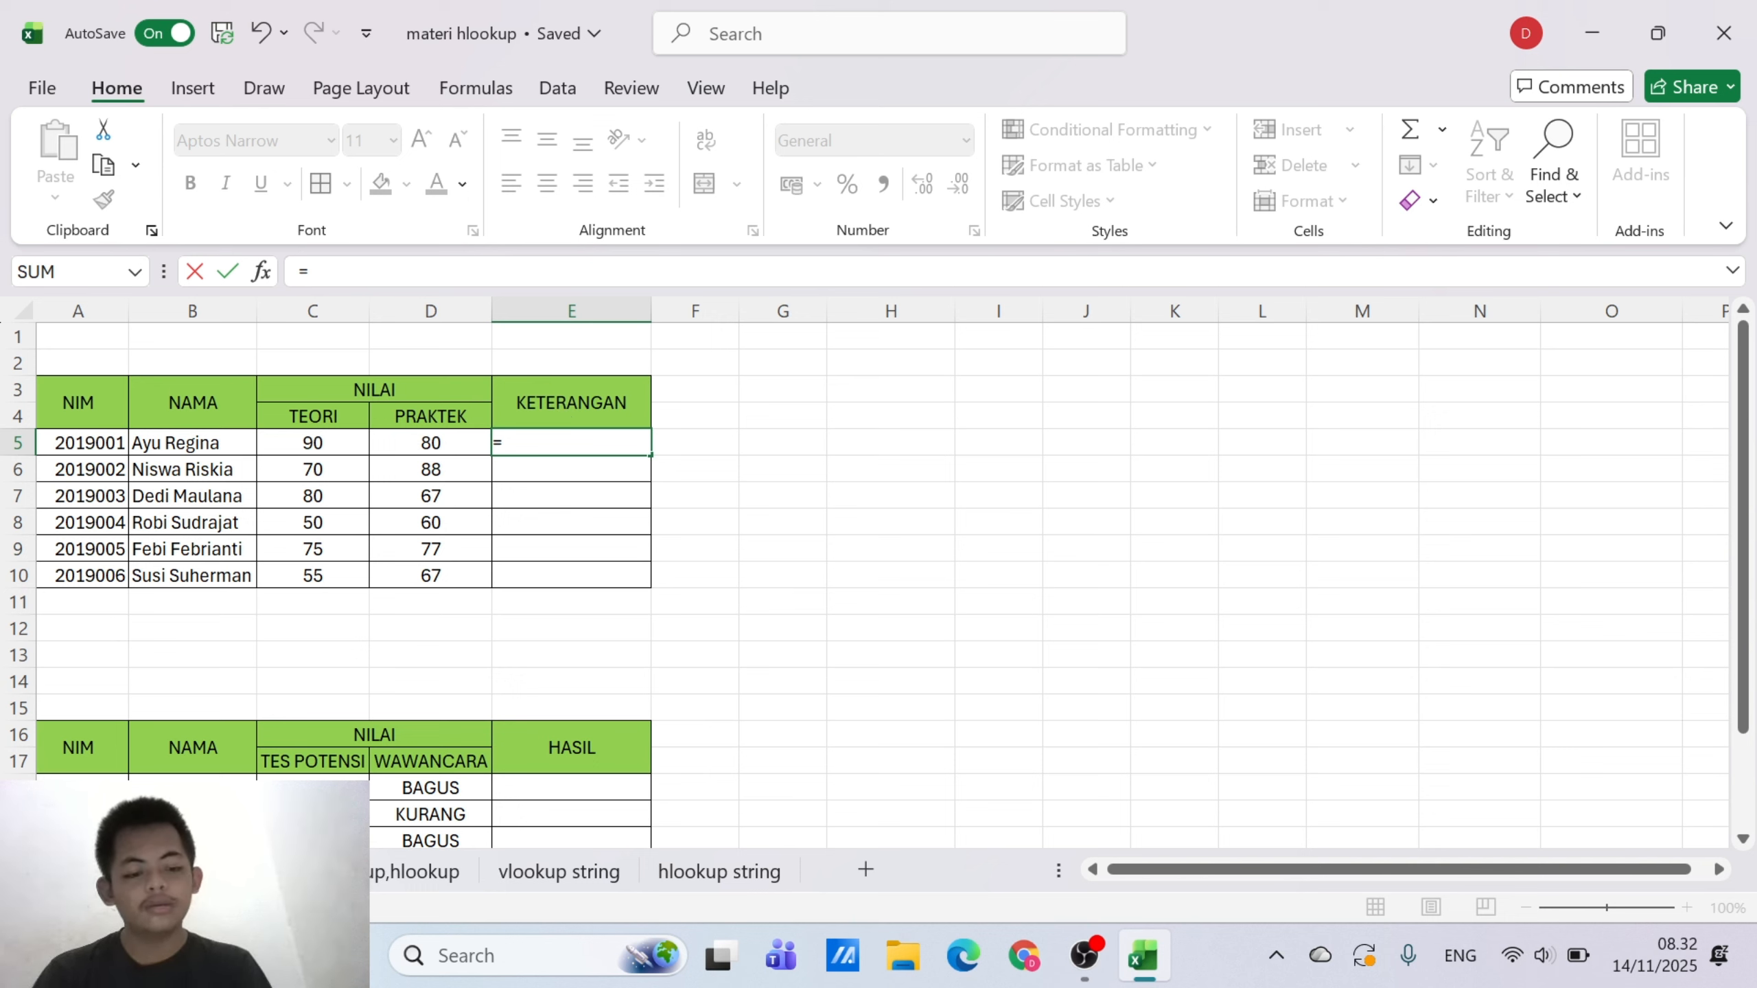
text(IF)
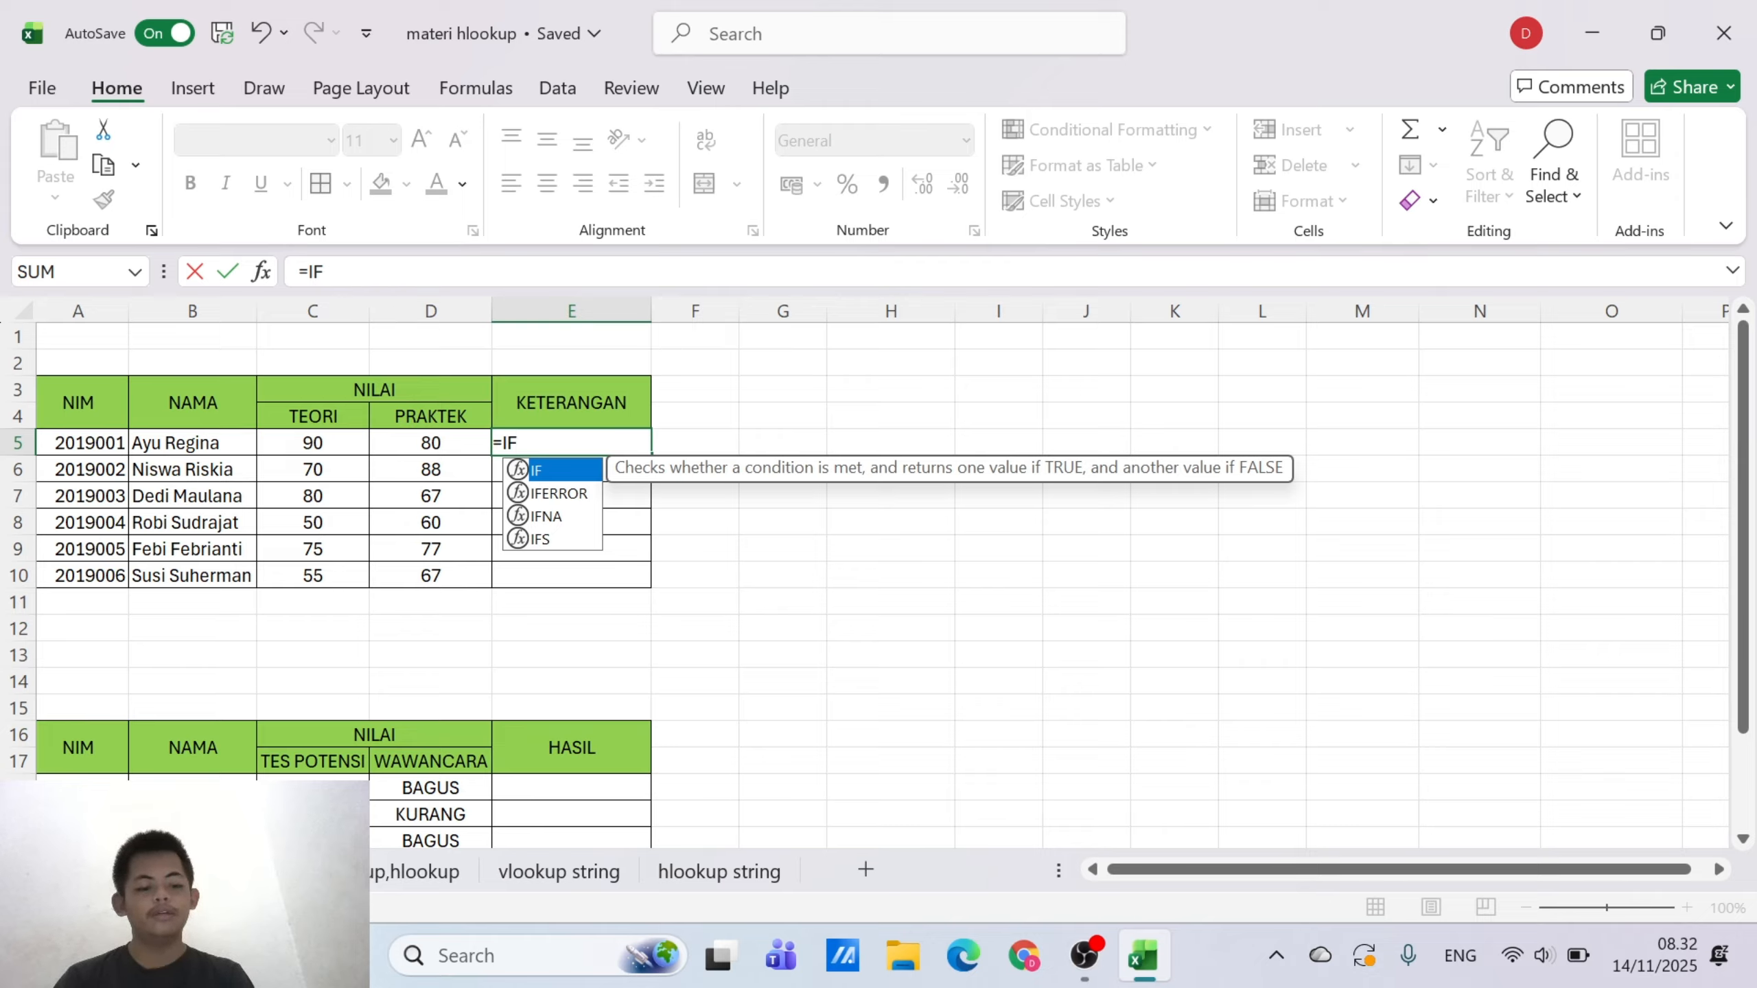
text((AN)
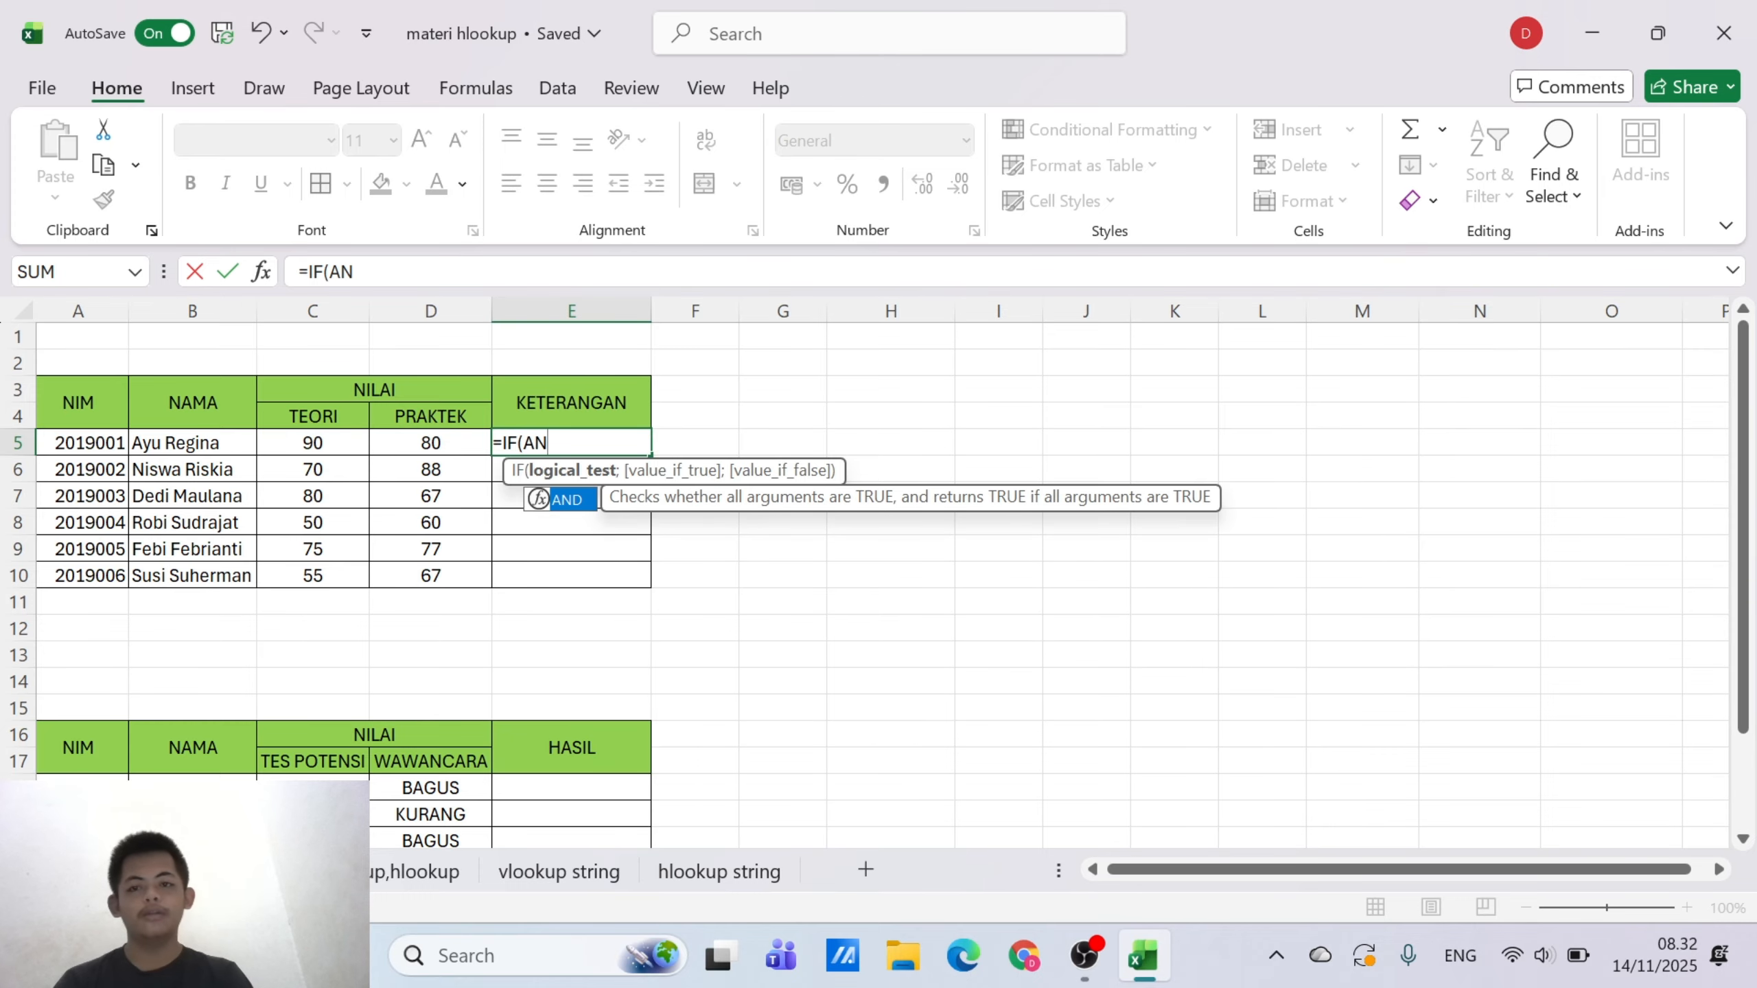
text(D()
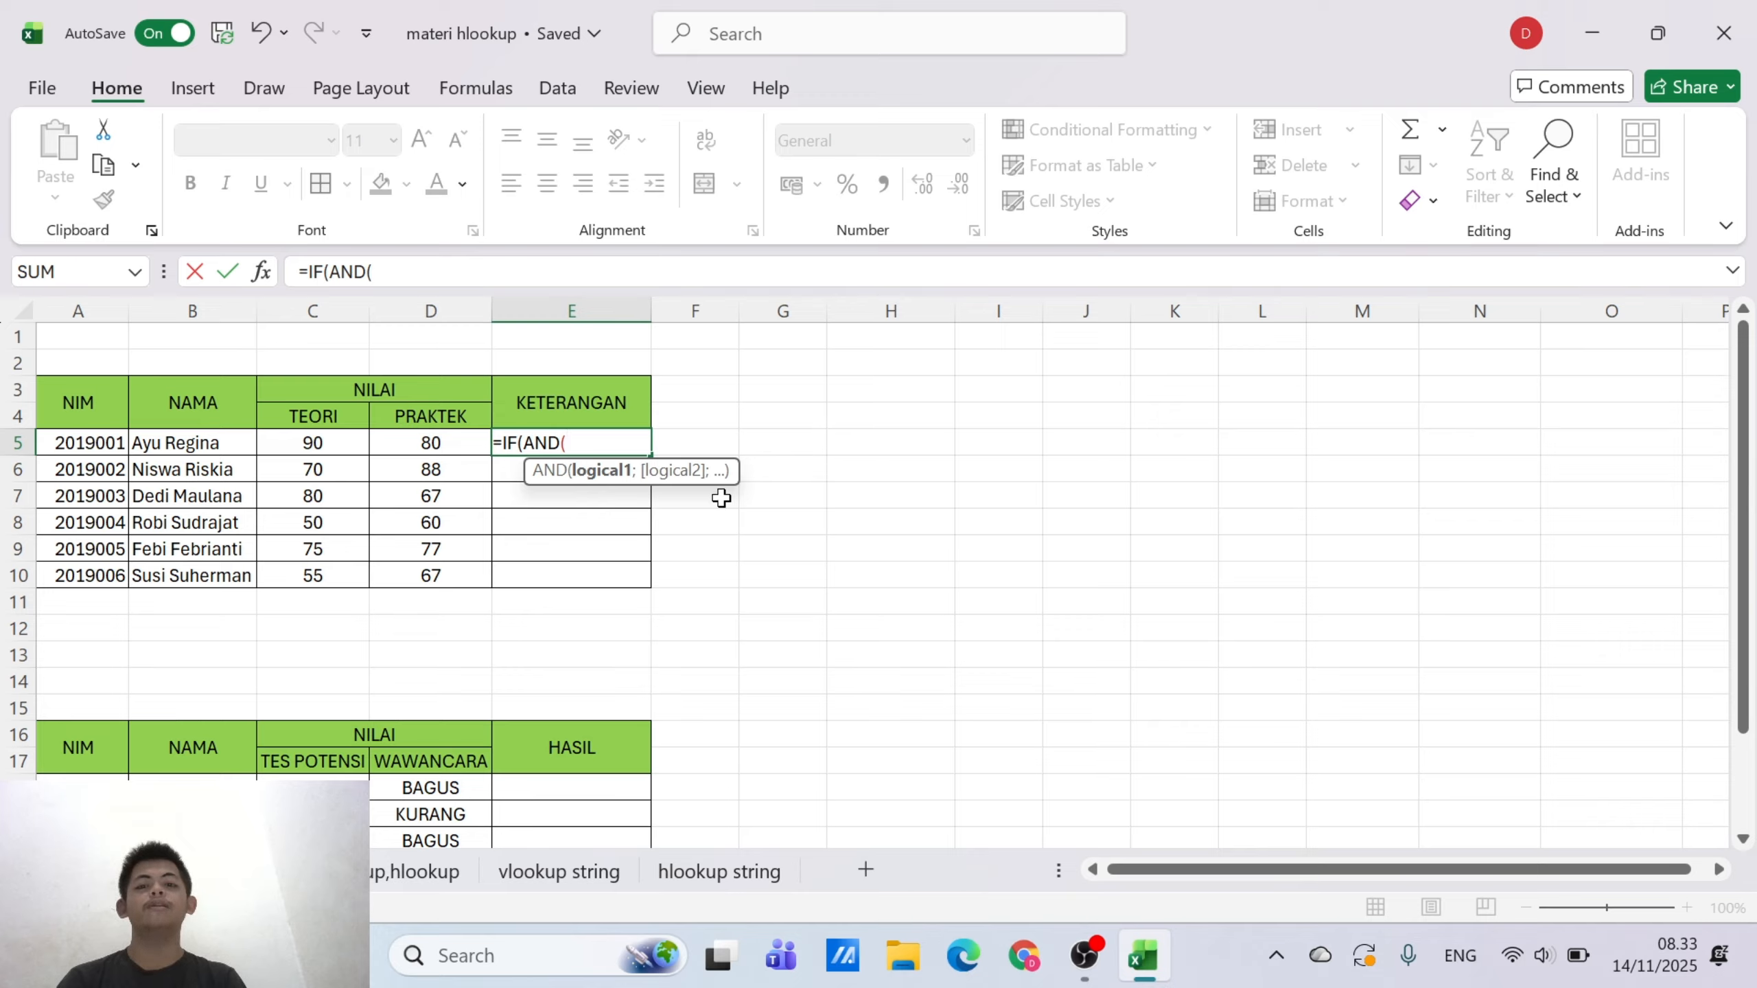
Enter C5>70 and D5>70 as the AND conditions in E5's formula and close the logical test
click(314, 448)
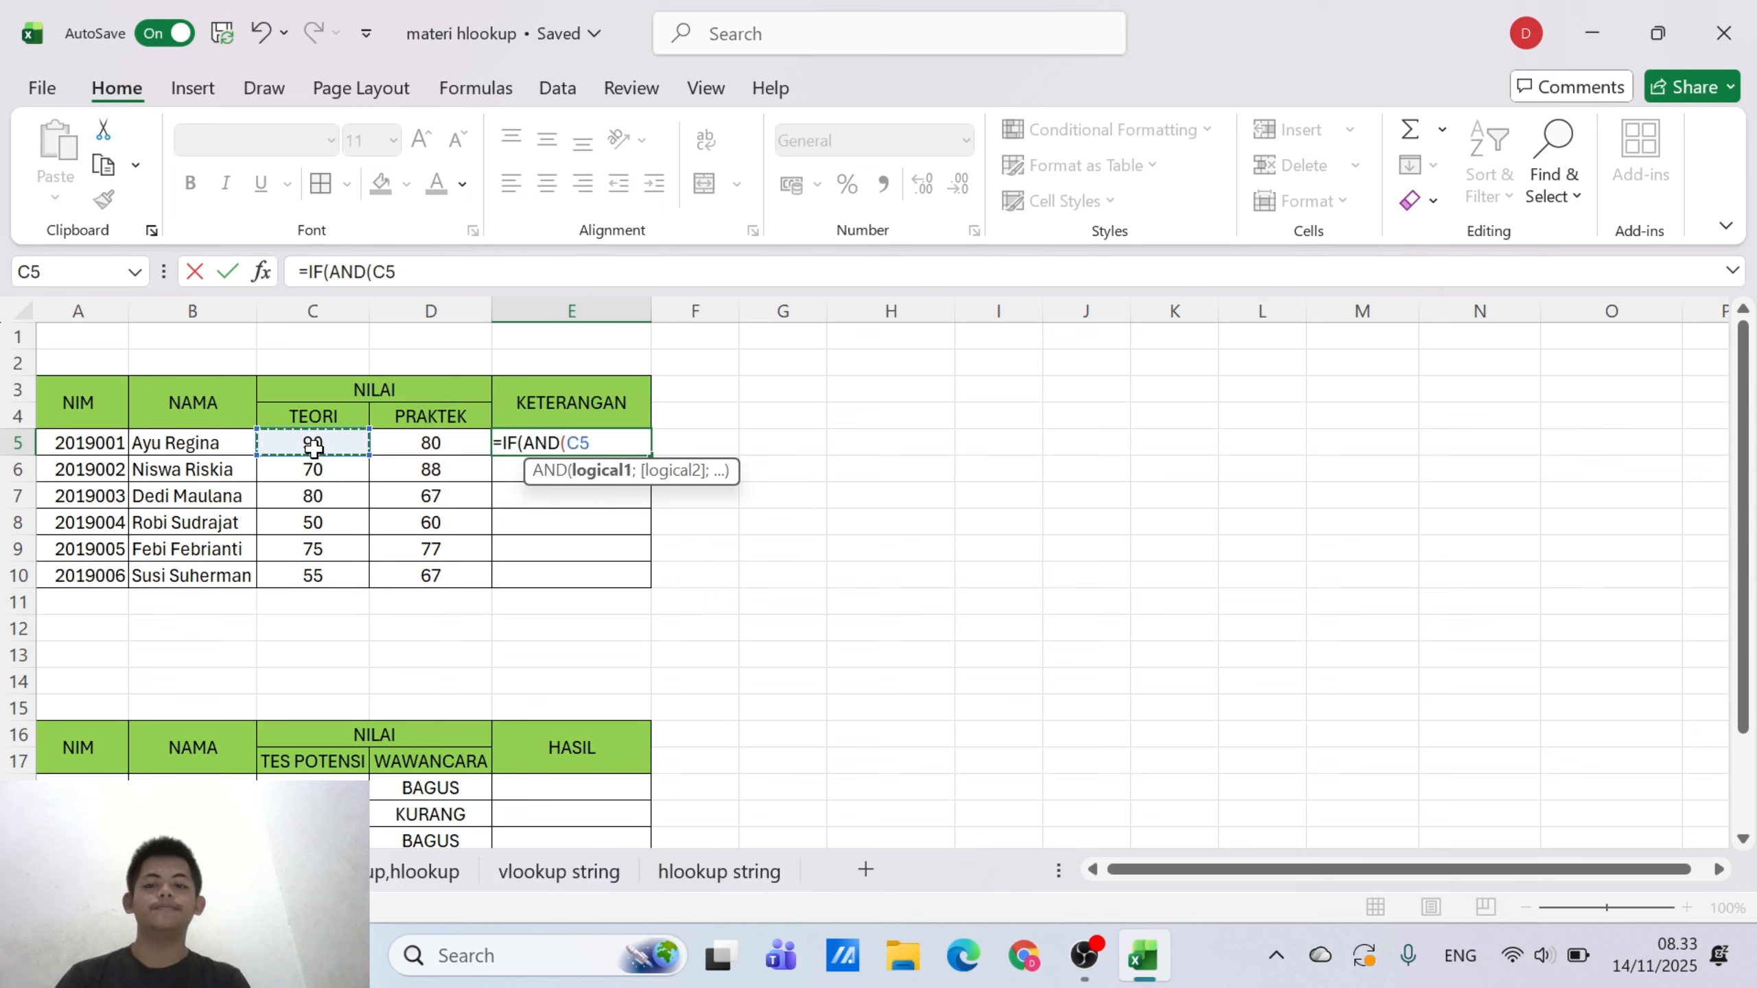
text(>)
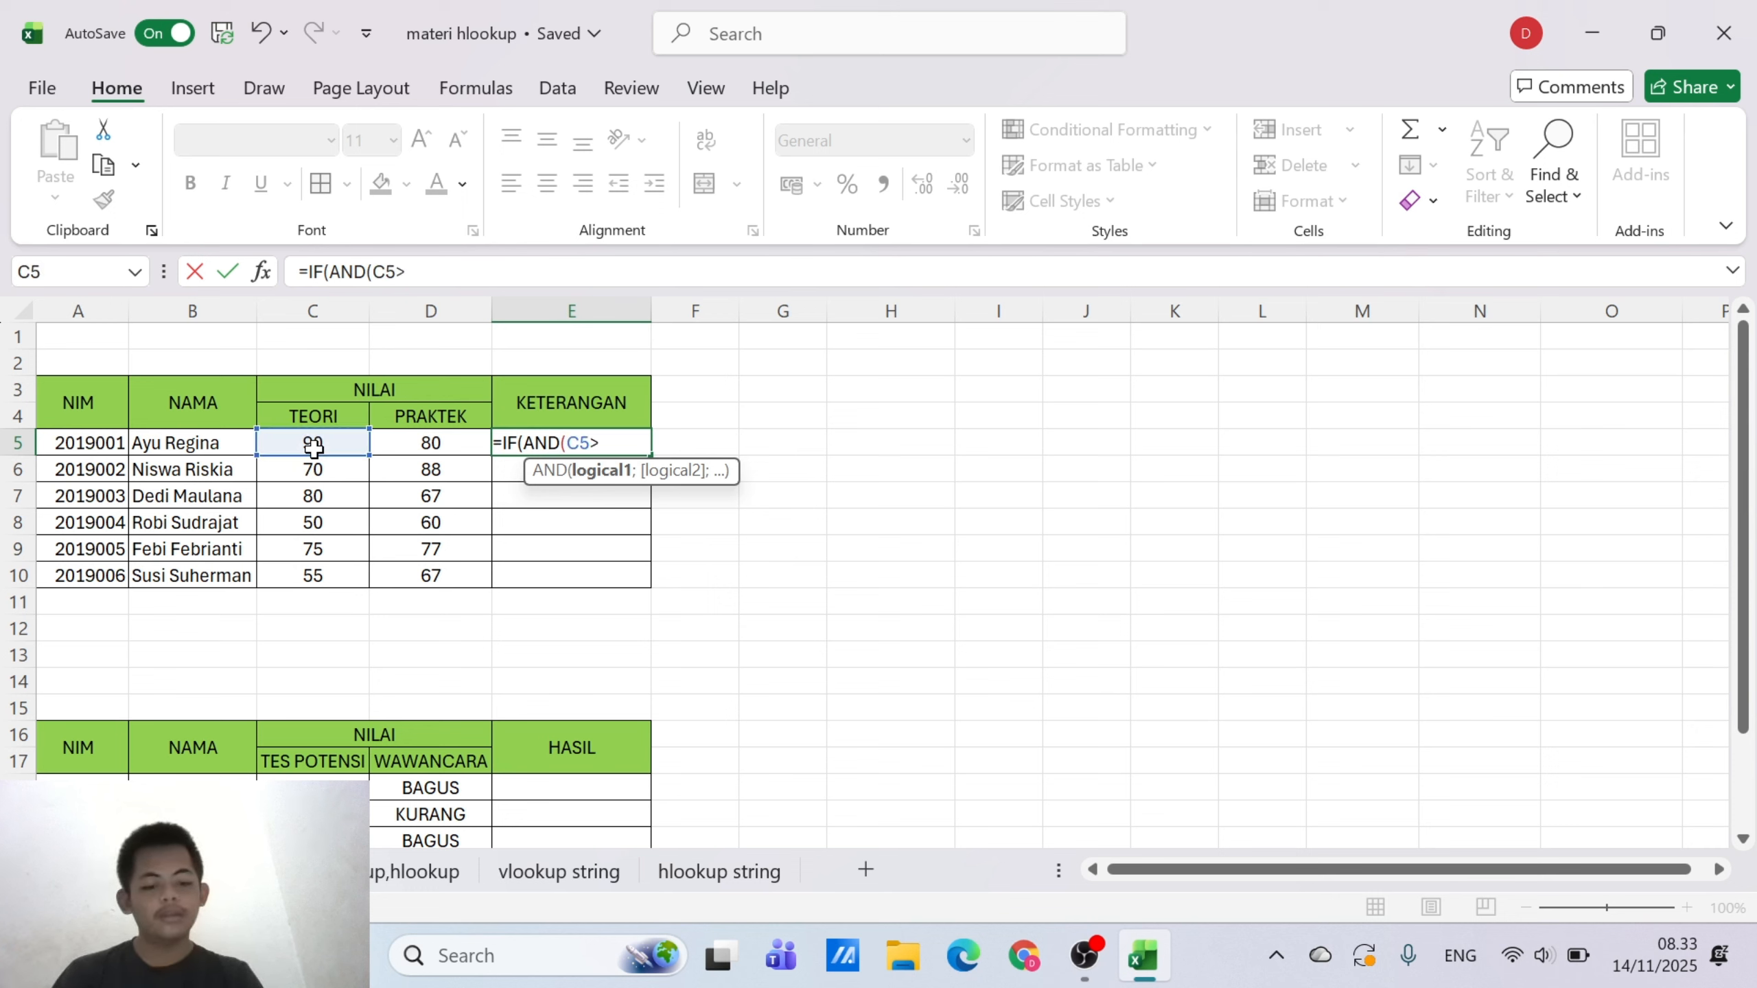
text(70)
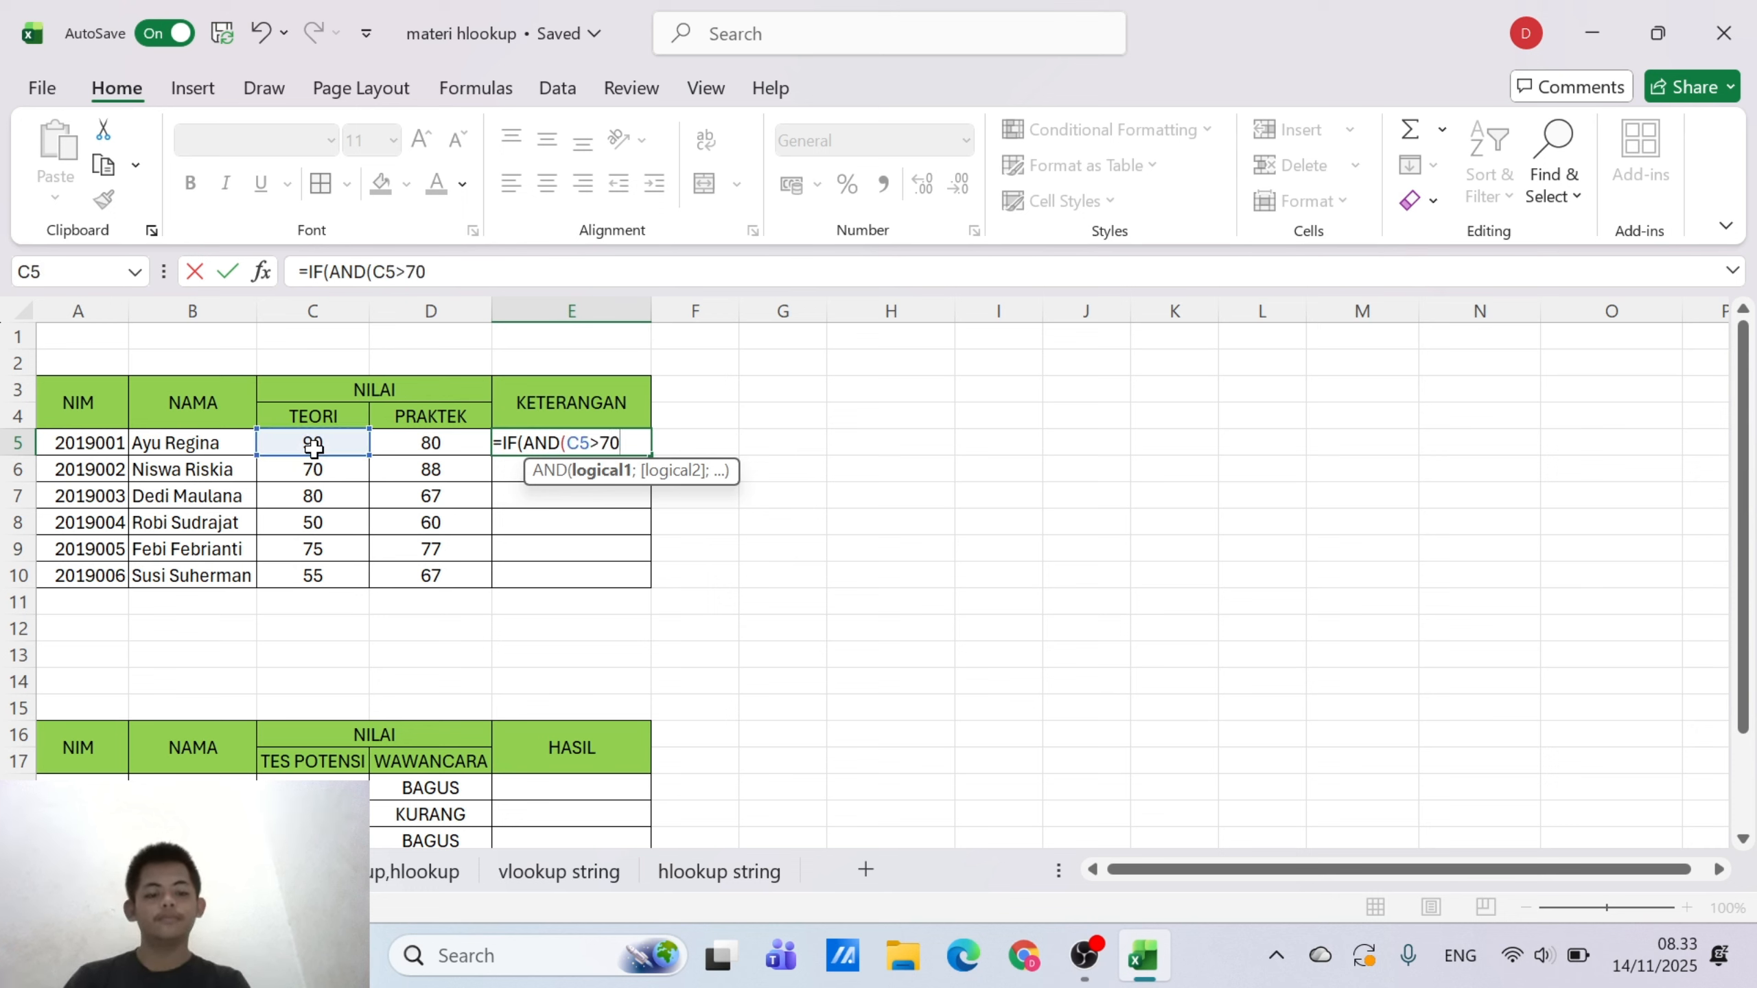
text(;)
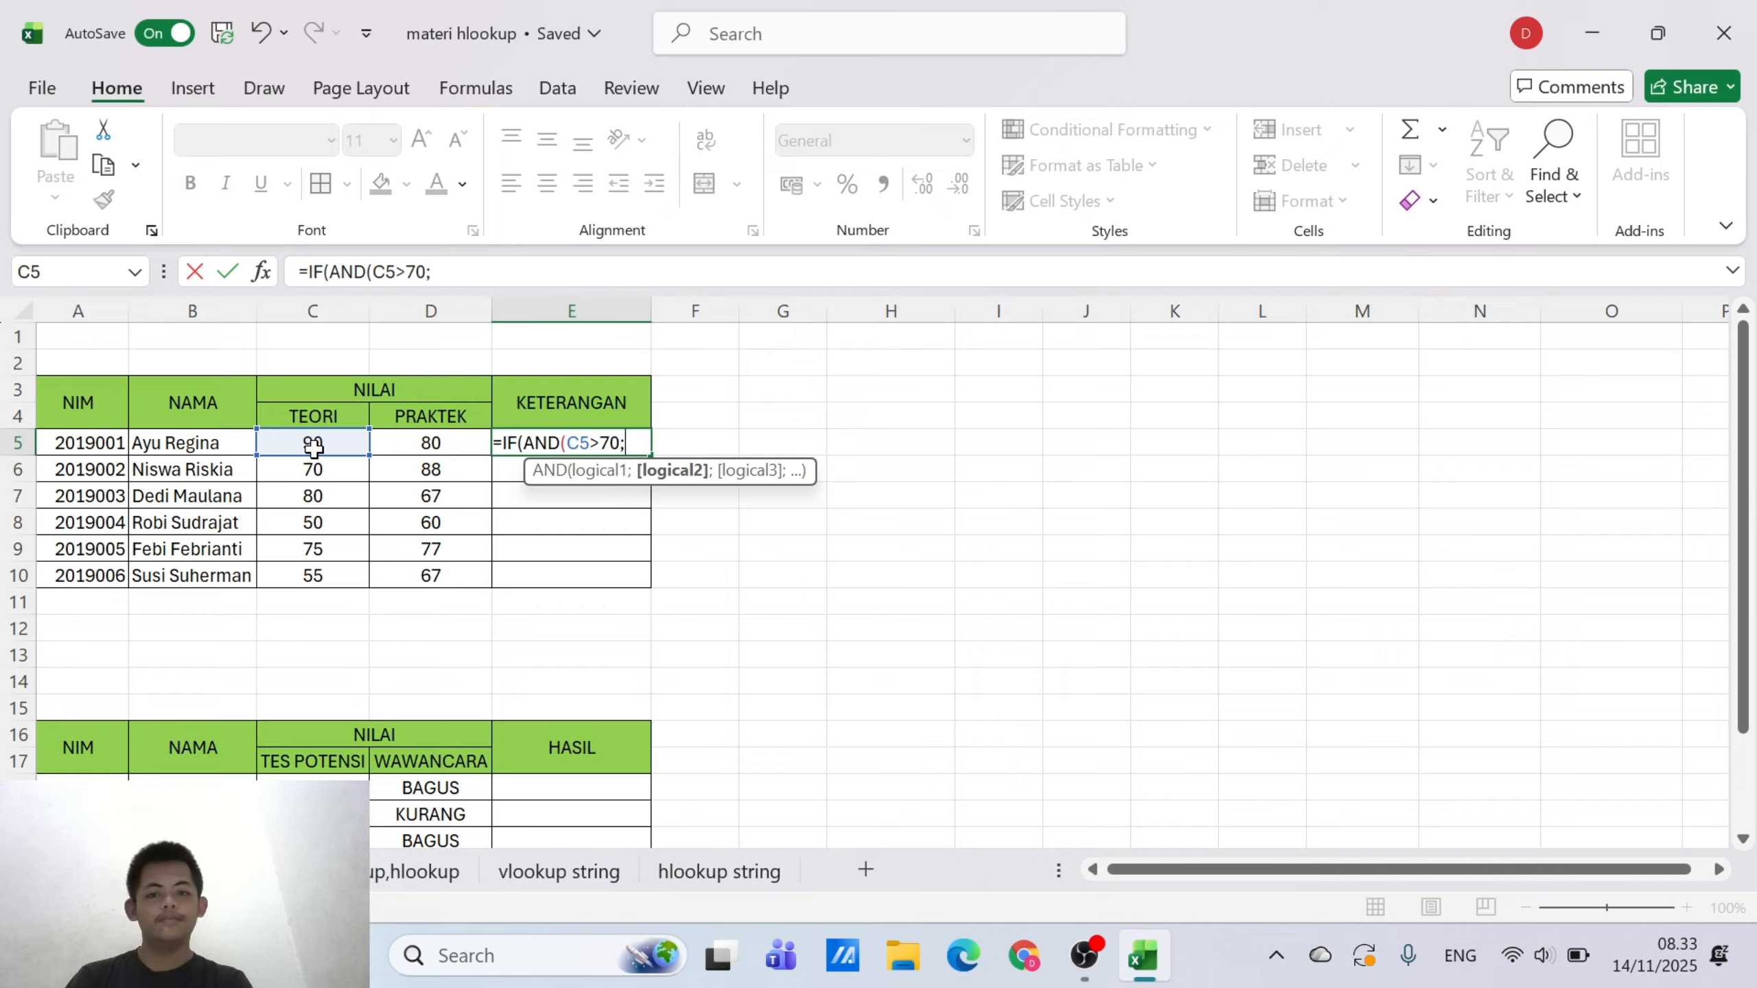
click(461, 445)
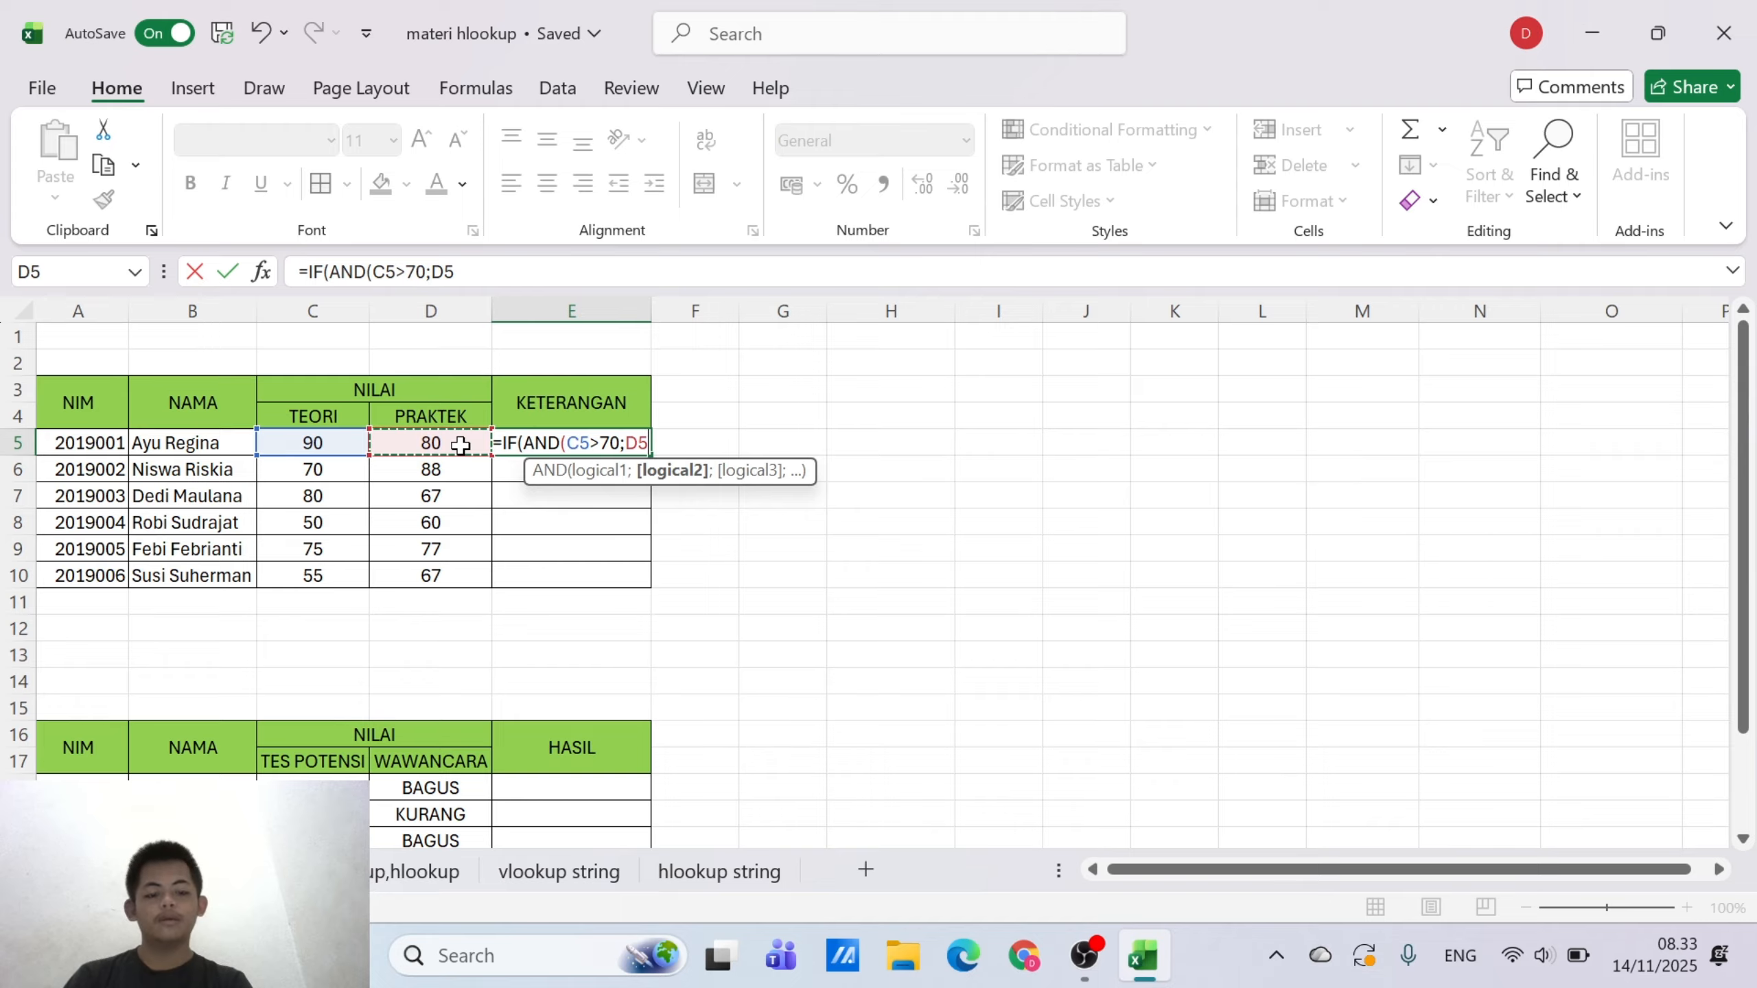
text(>7)
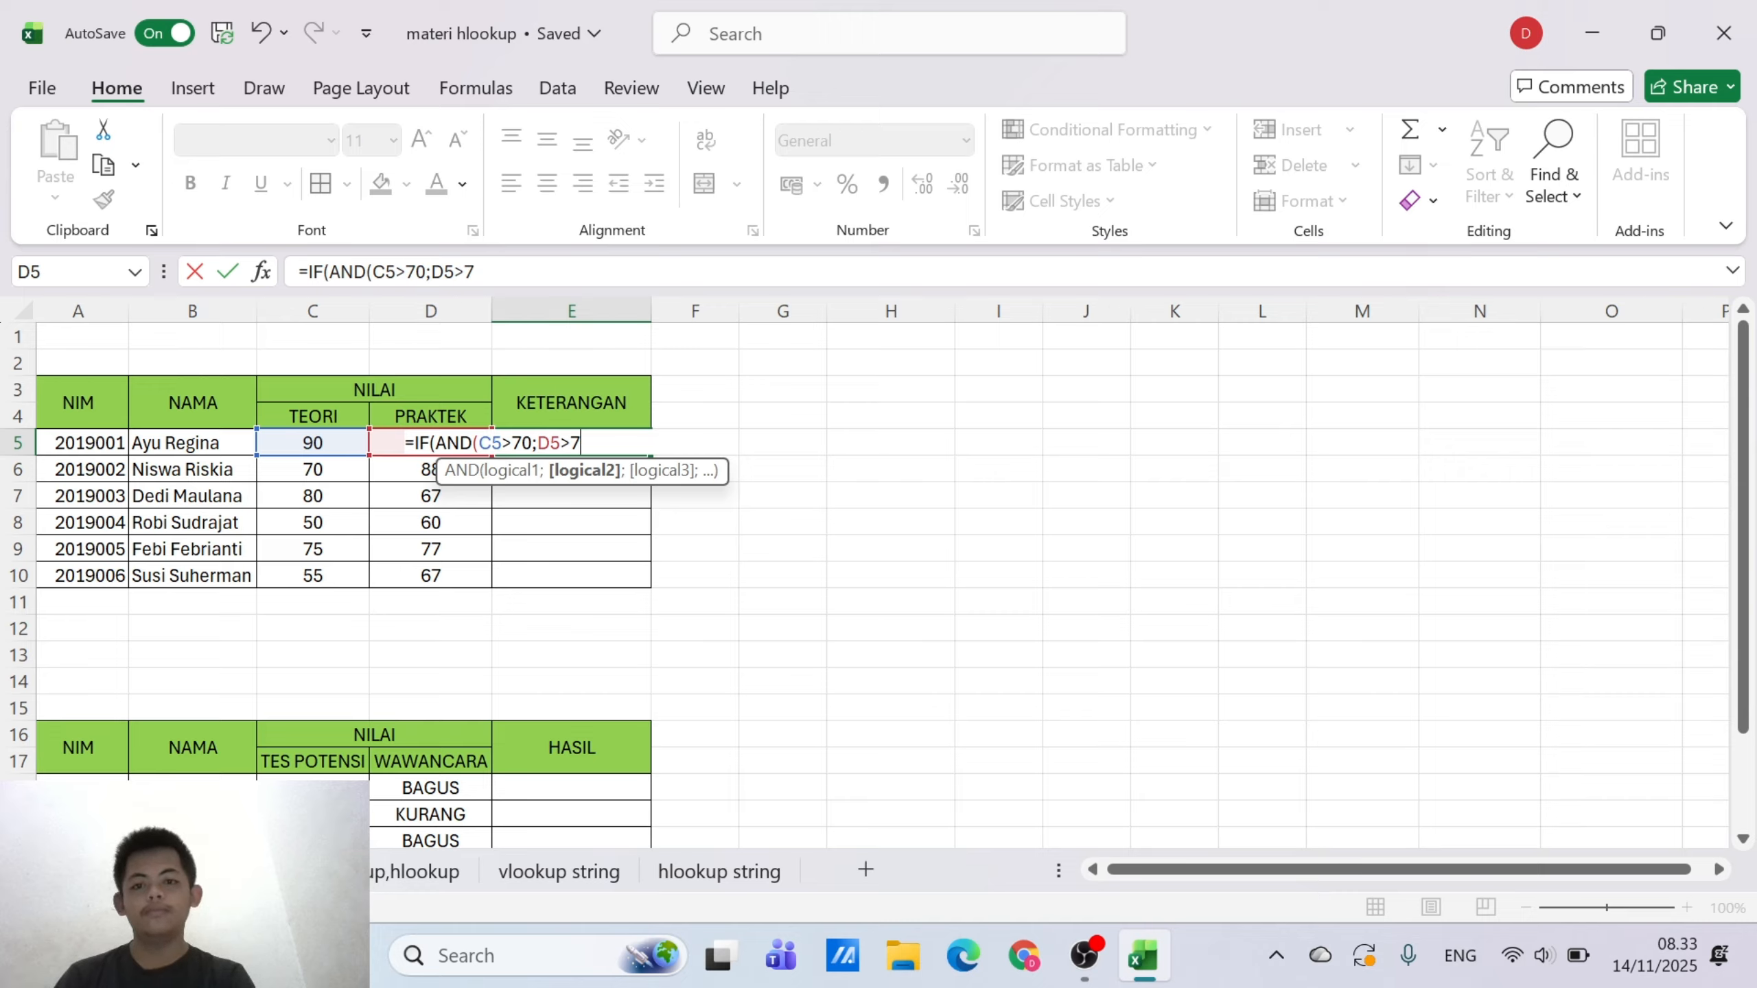
text(0)
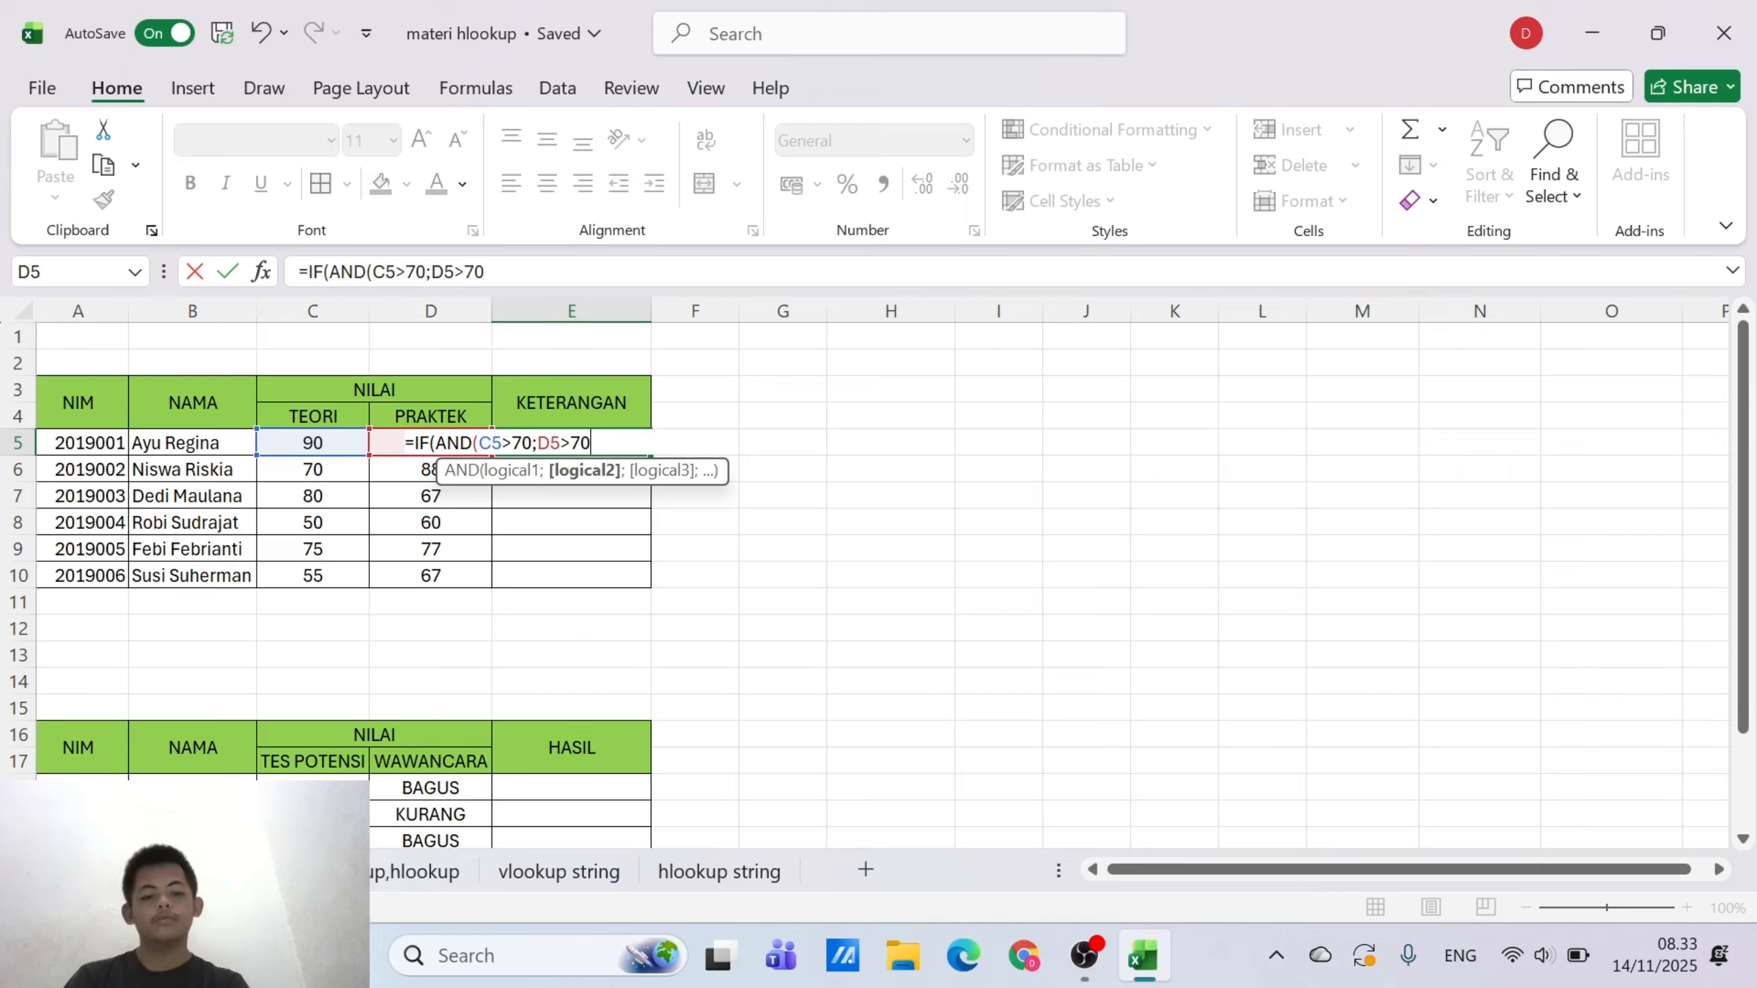
text();)
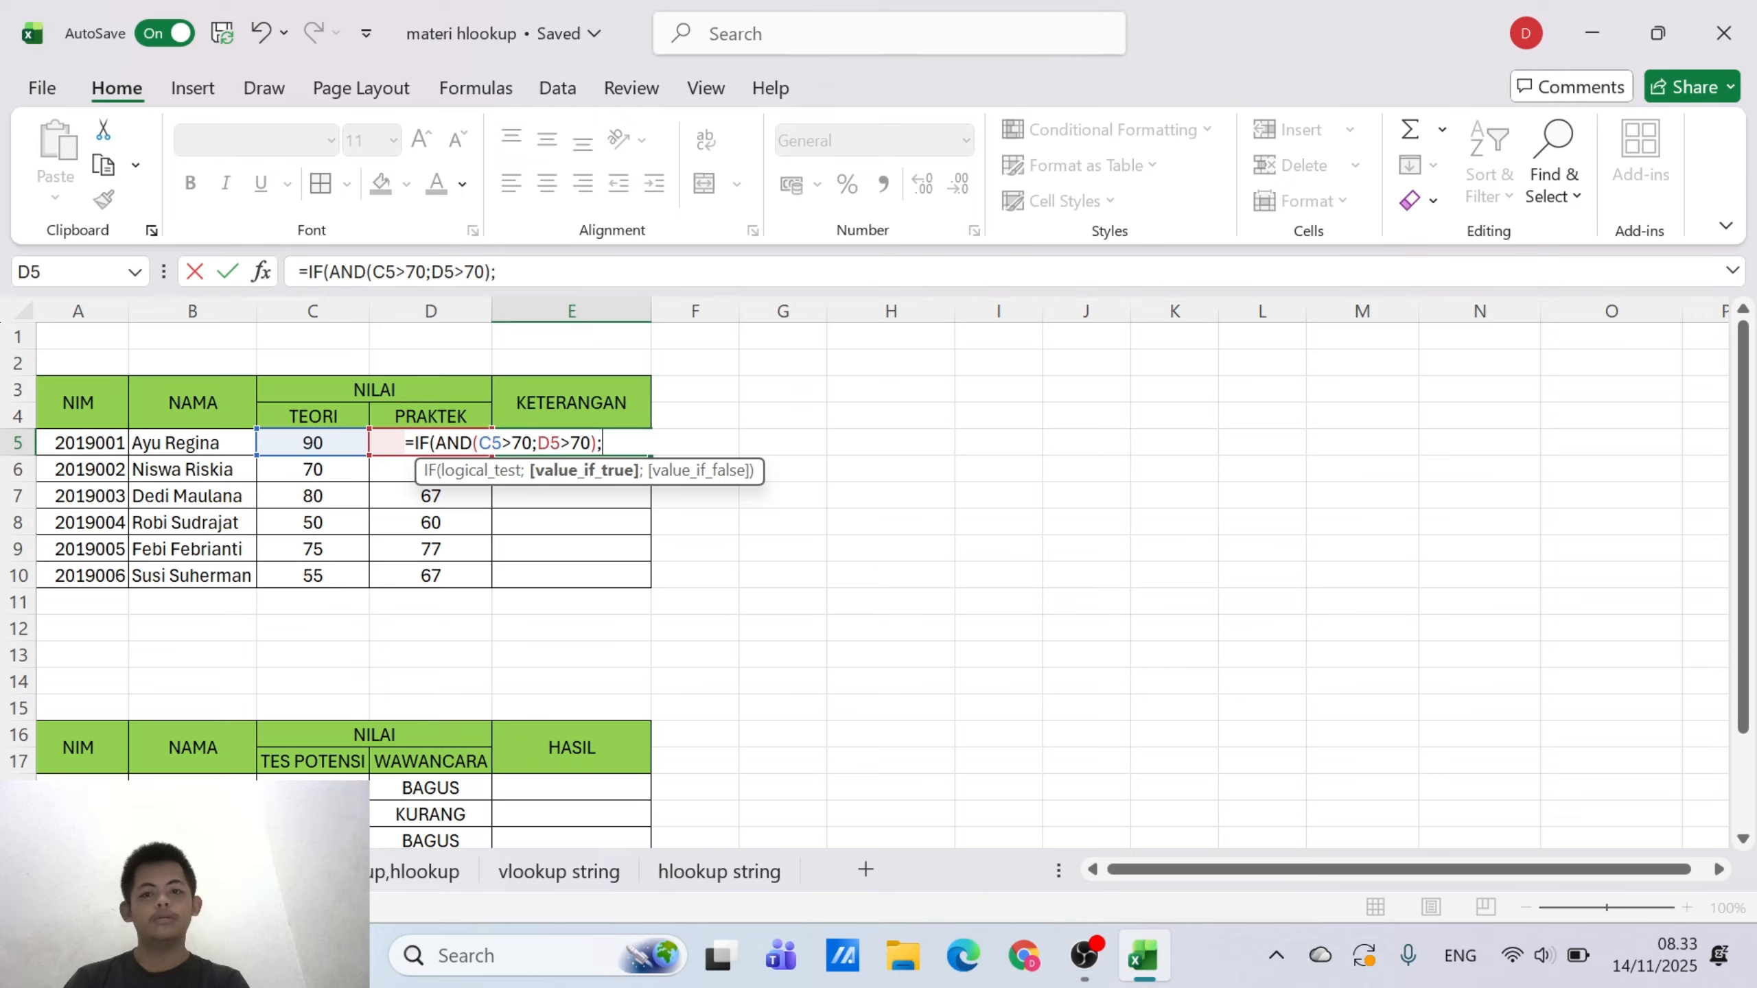
text(")
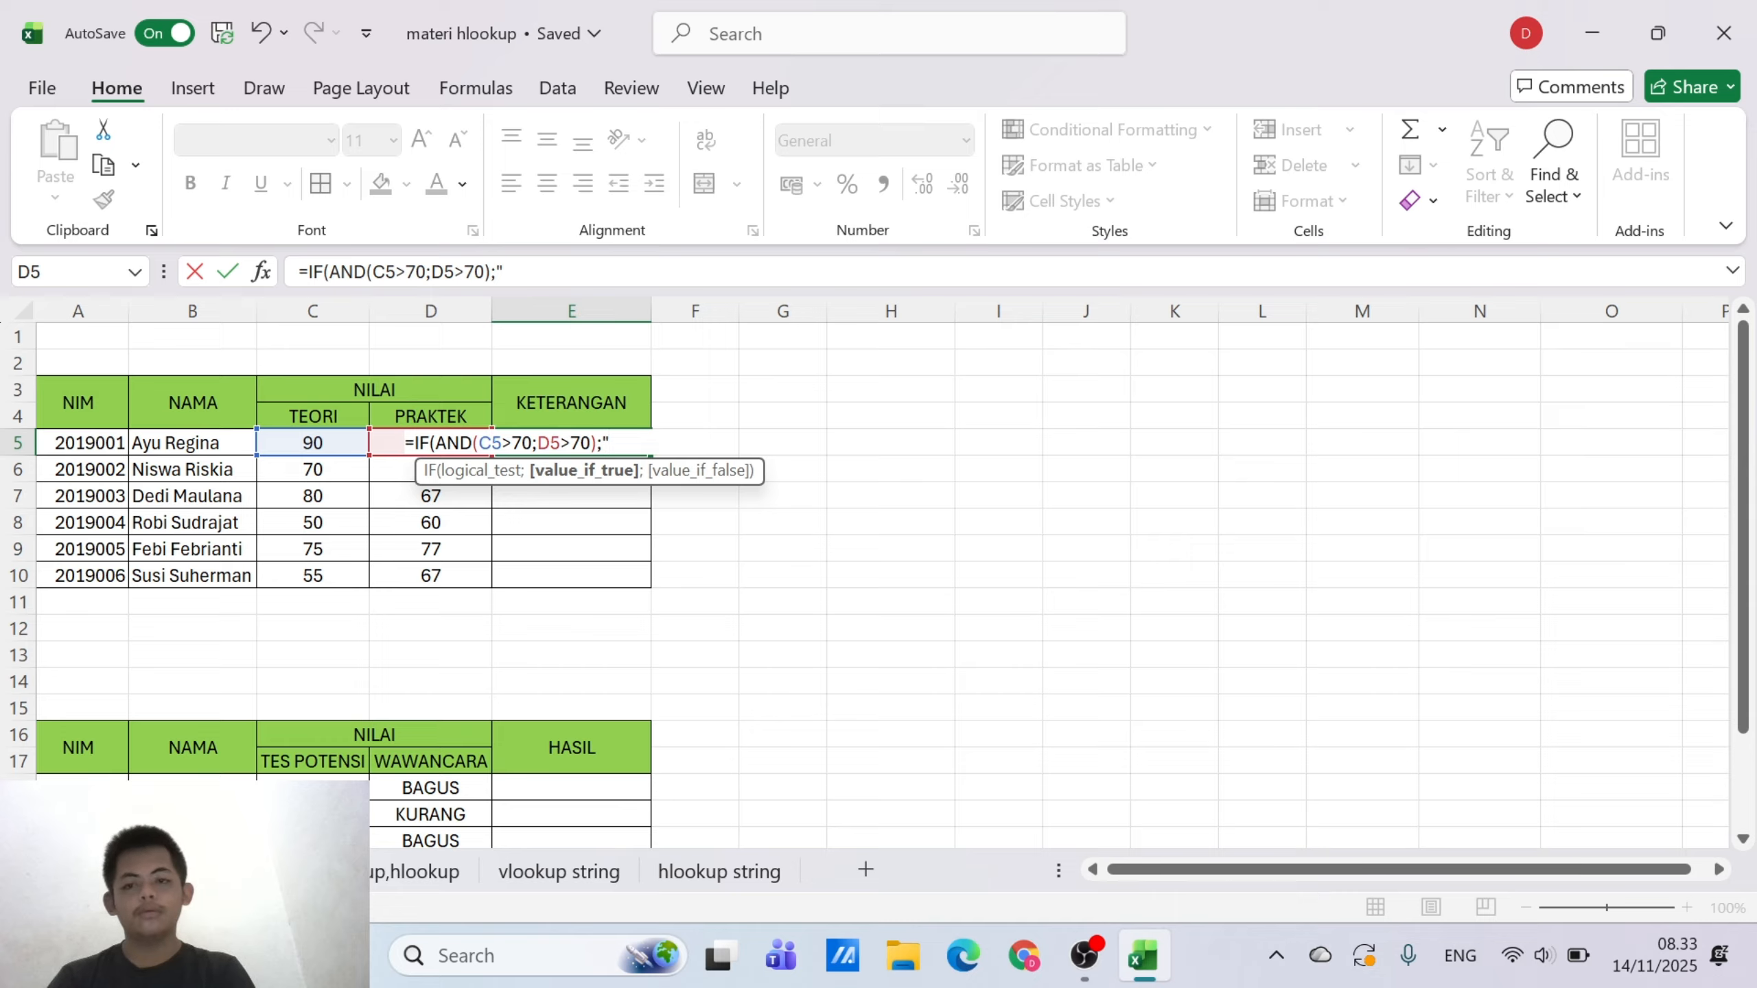
text(KO)
Enter "Kompeten" as the value-if-true argument of the IF formula in E5
key(BackSpace)
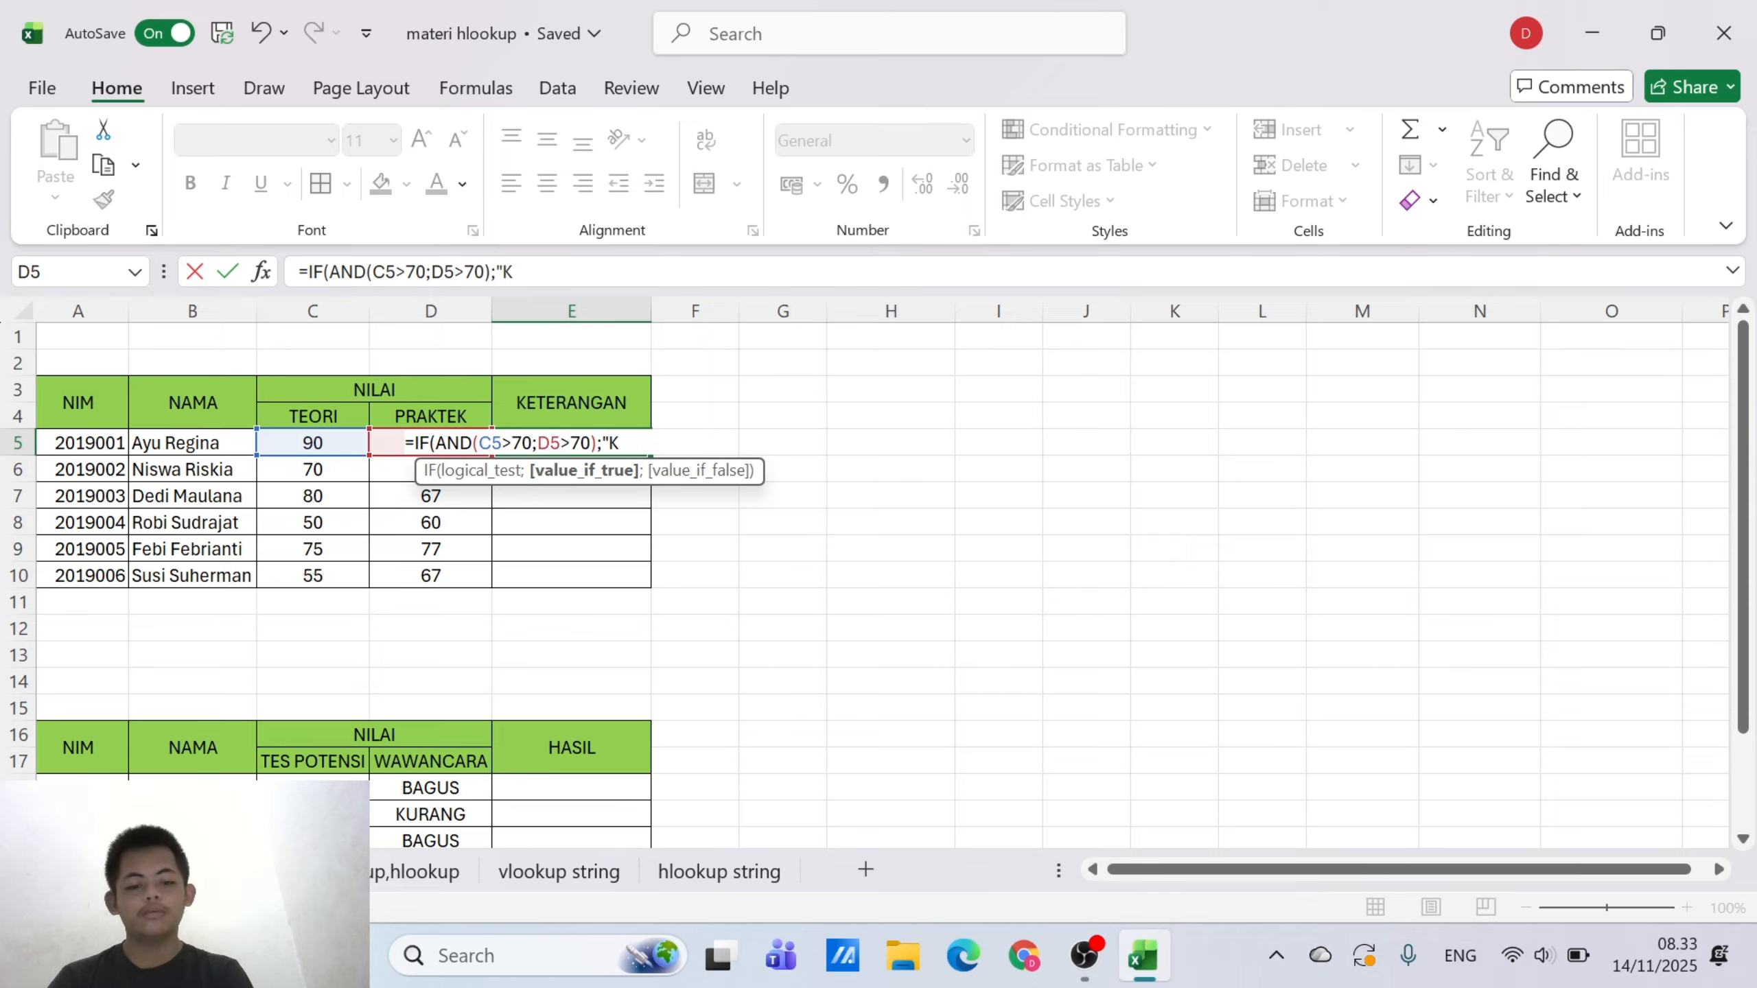
text(ompete)
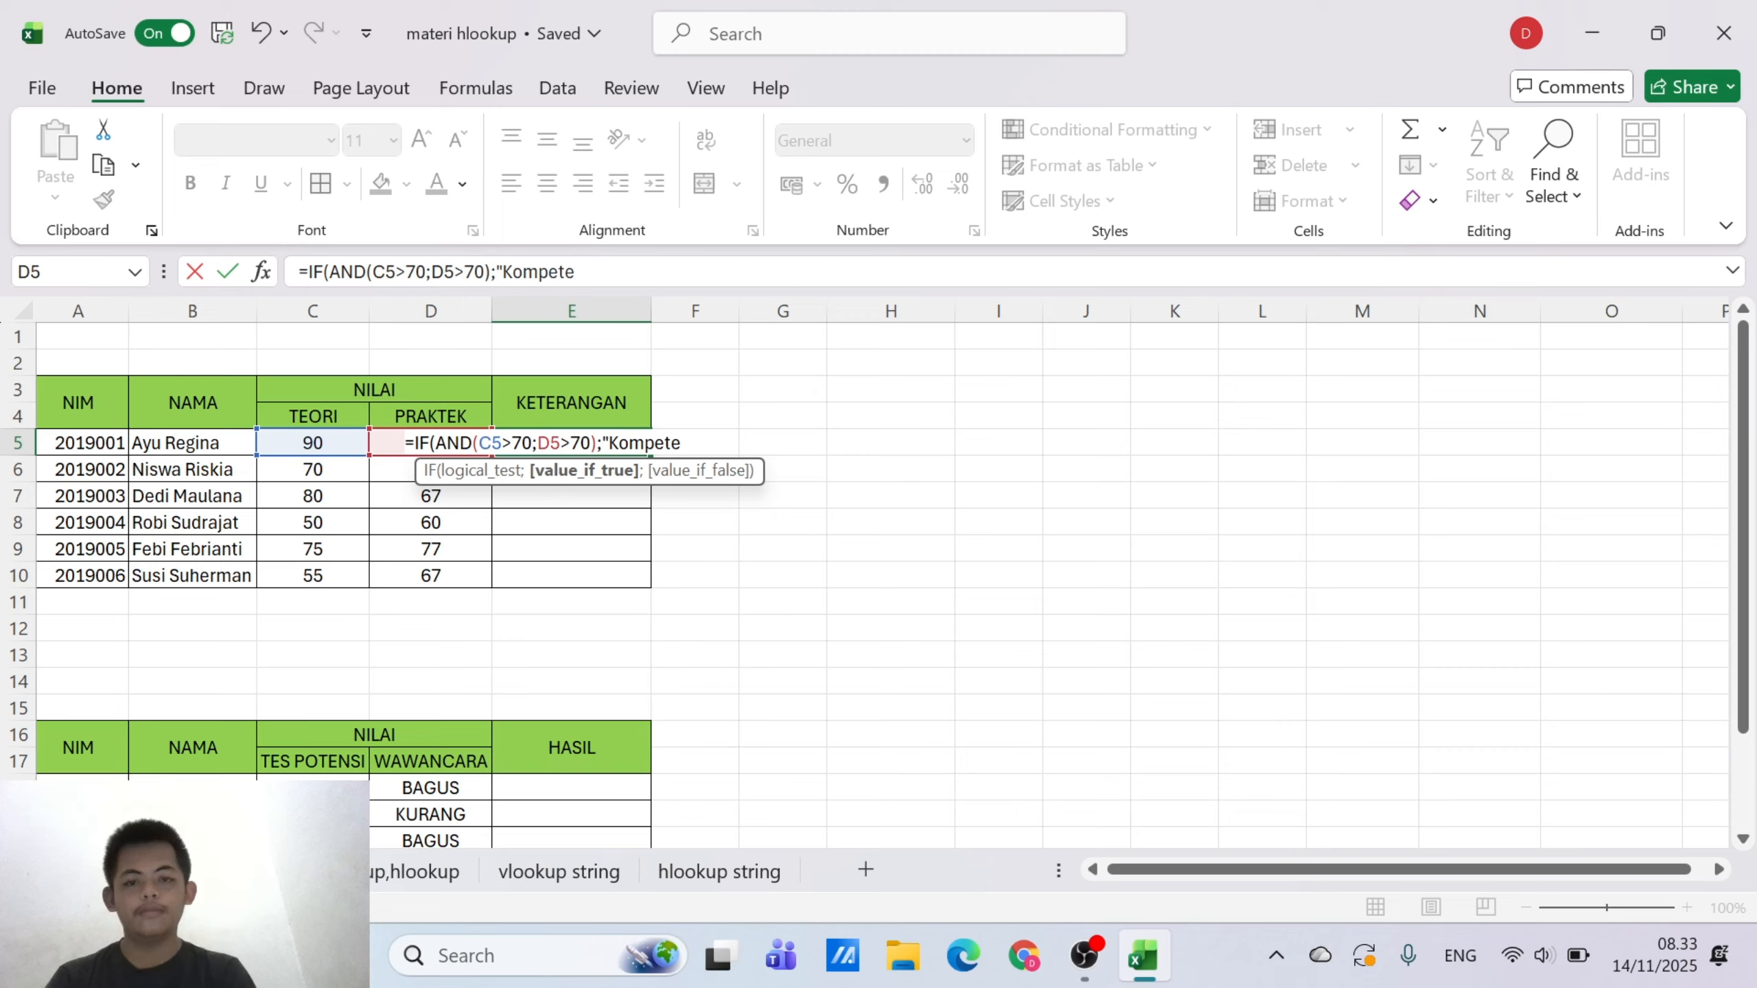
text(n")
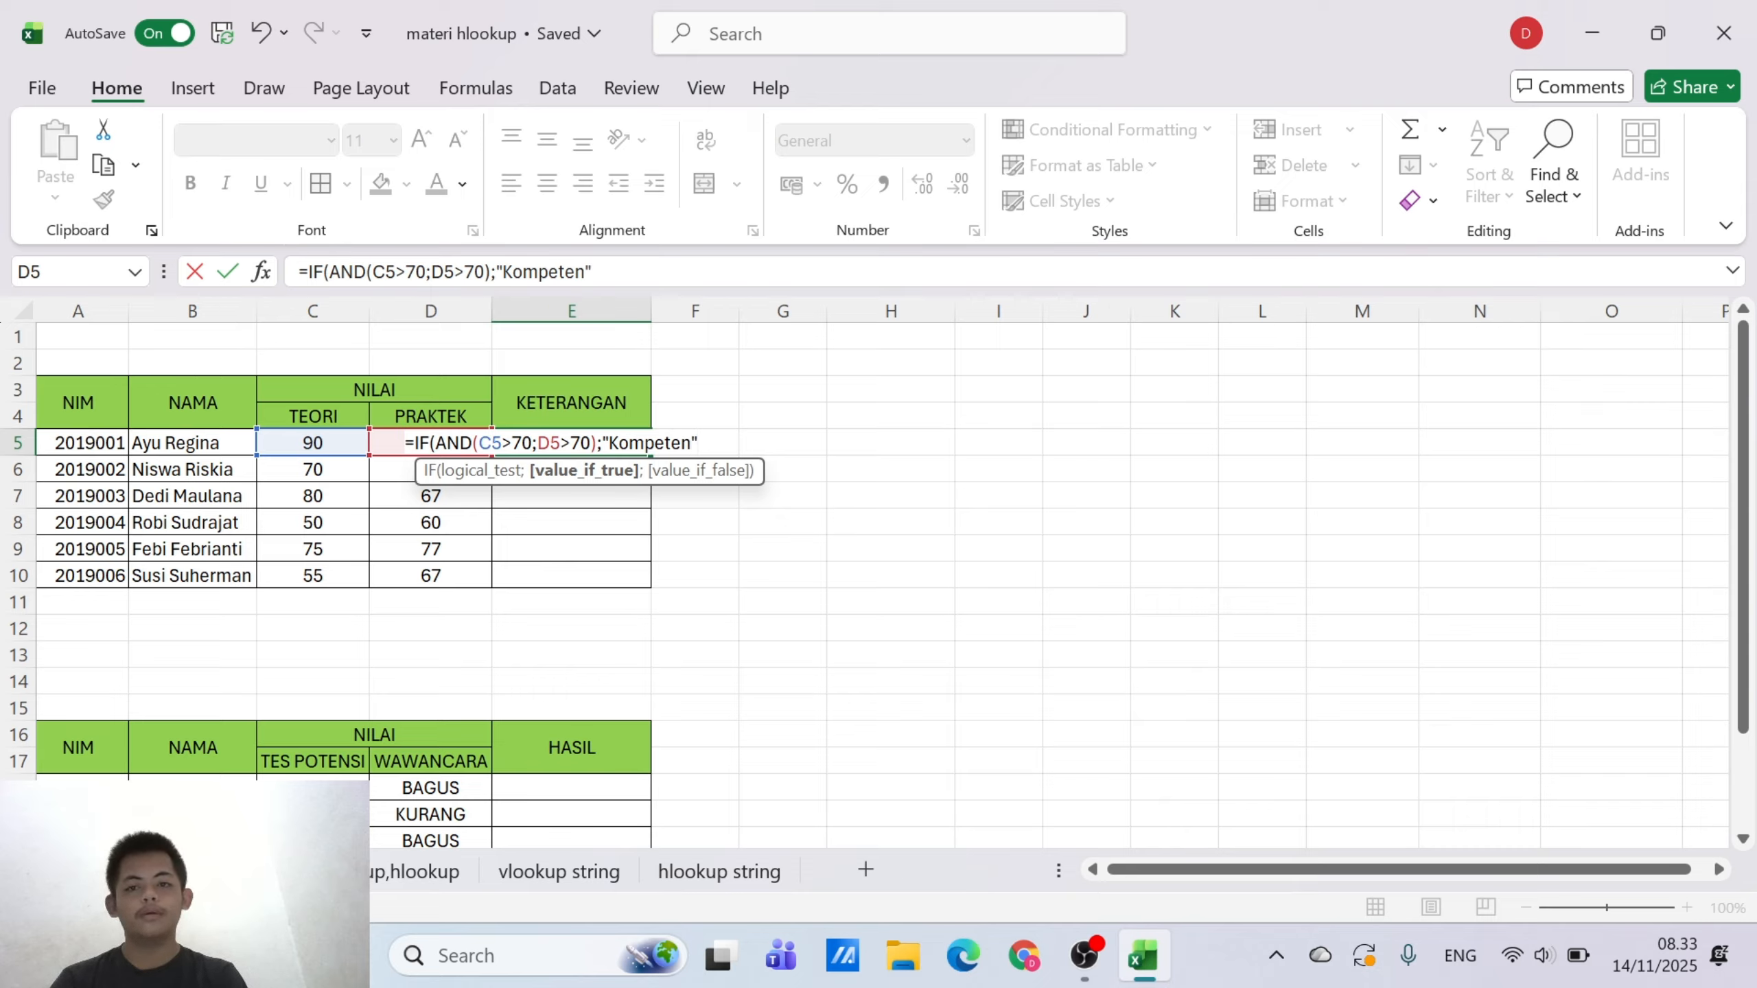
text(;)
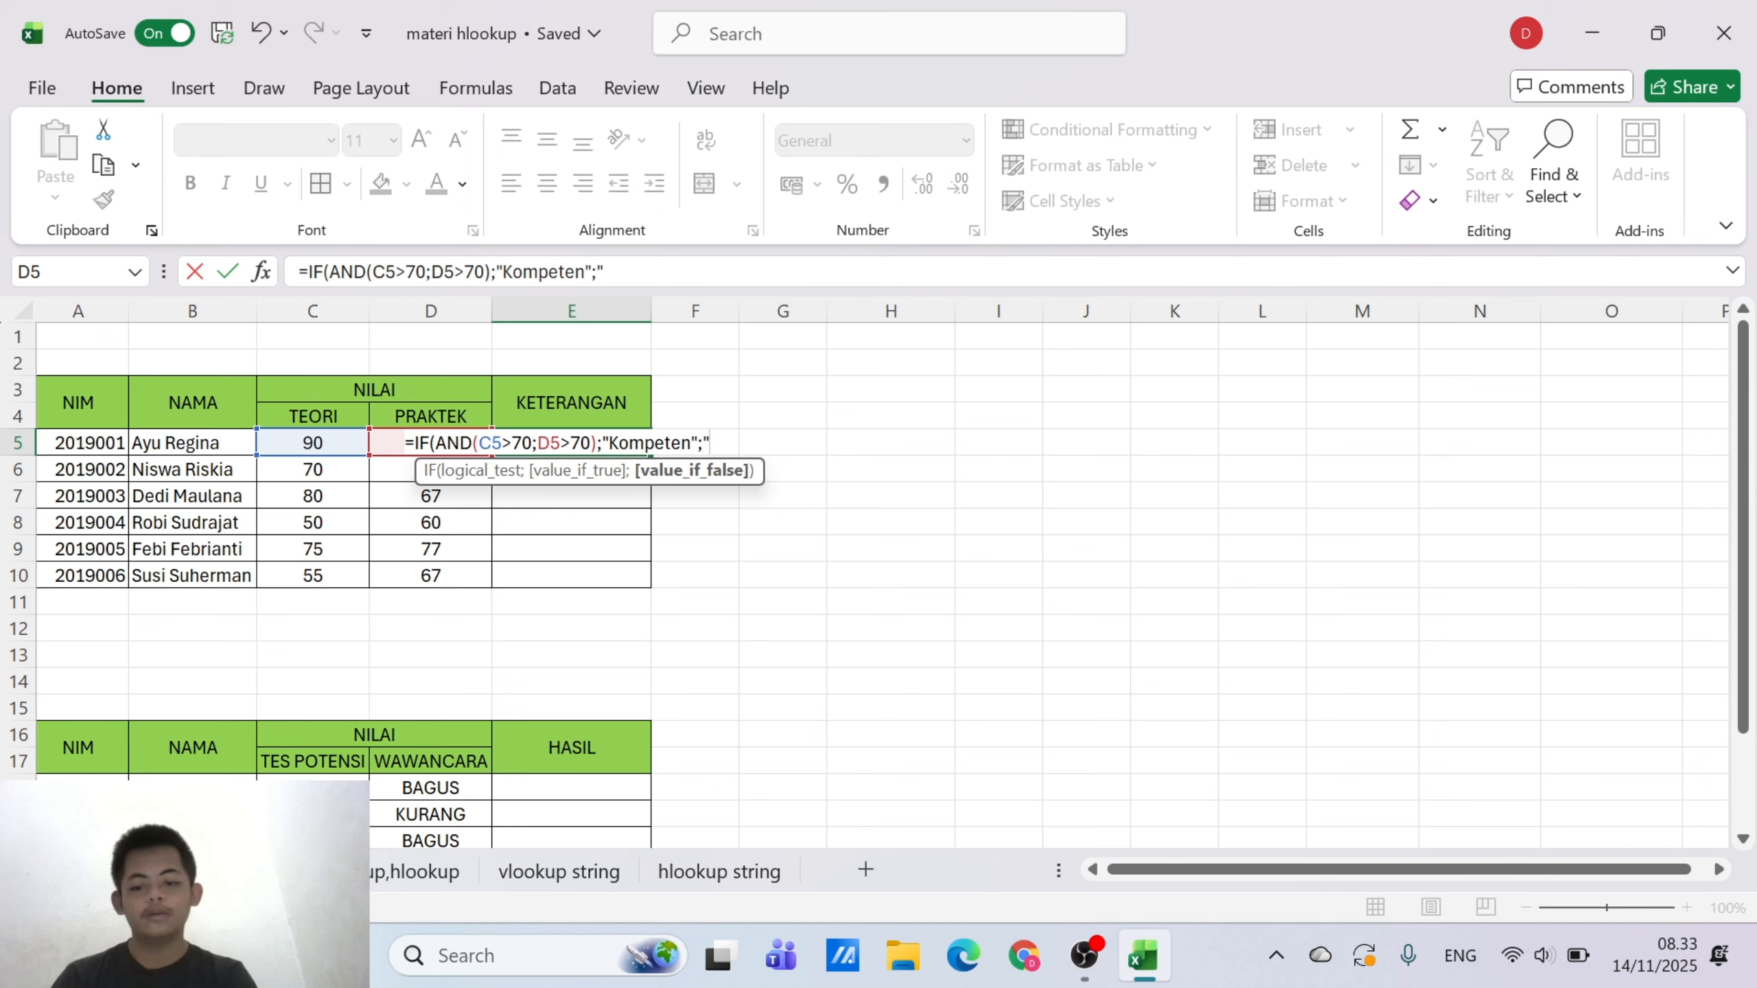
text("Tid)
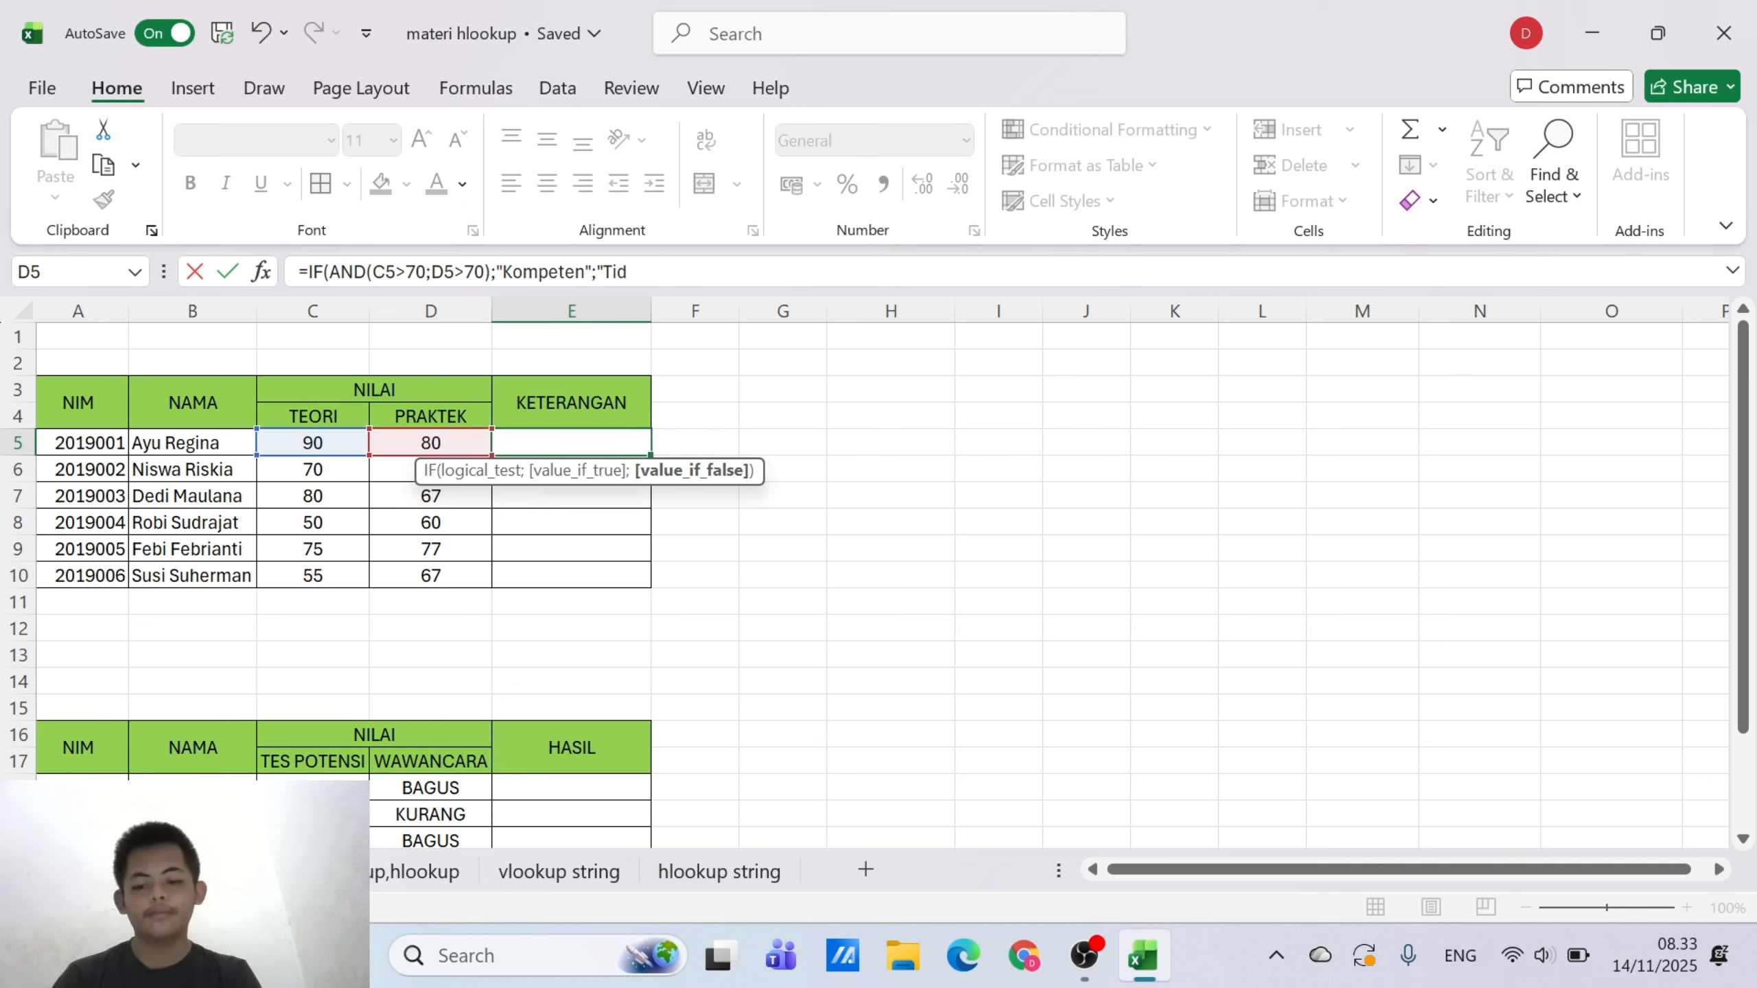
text(ak K)
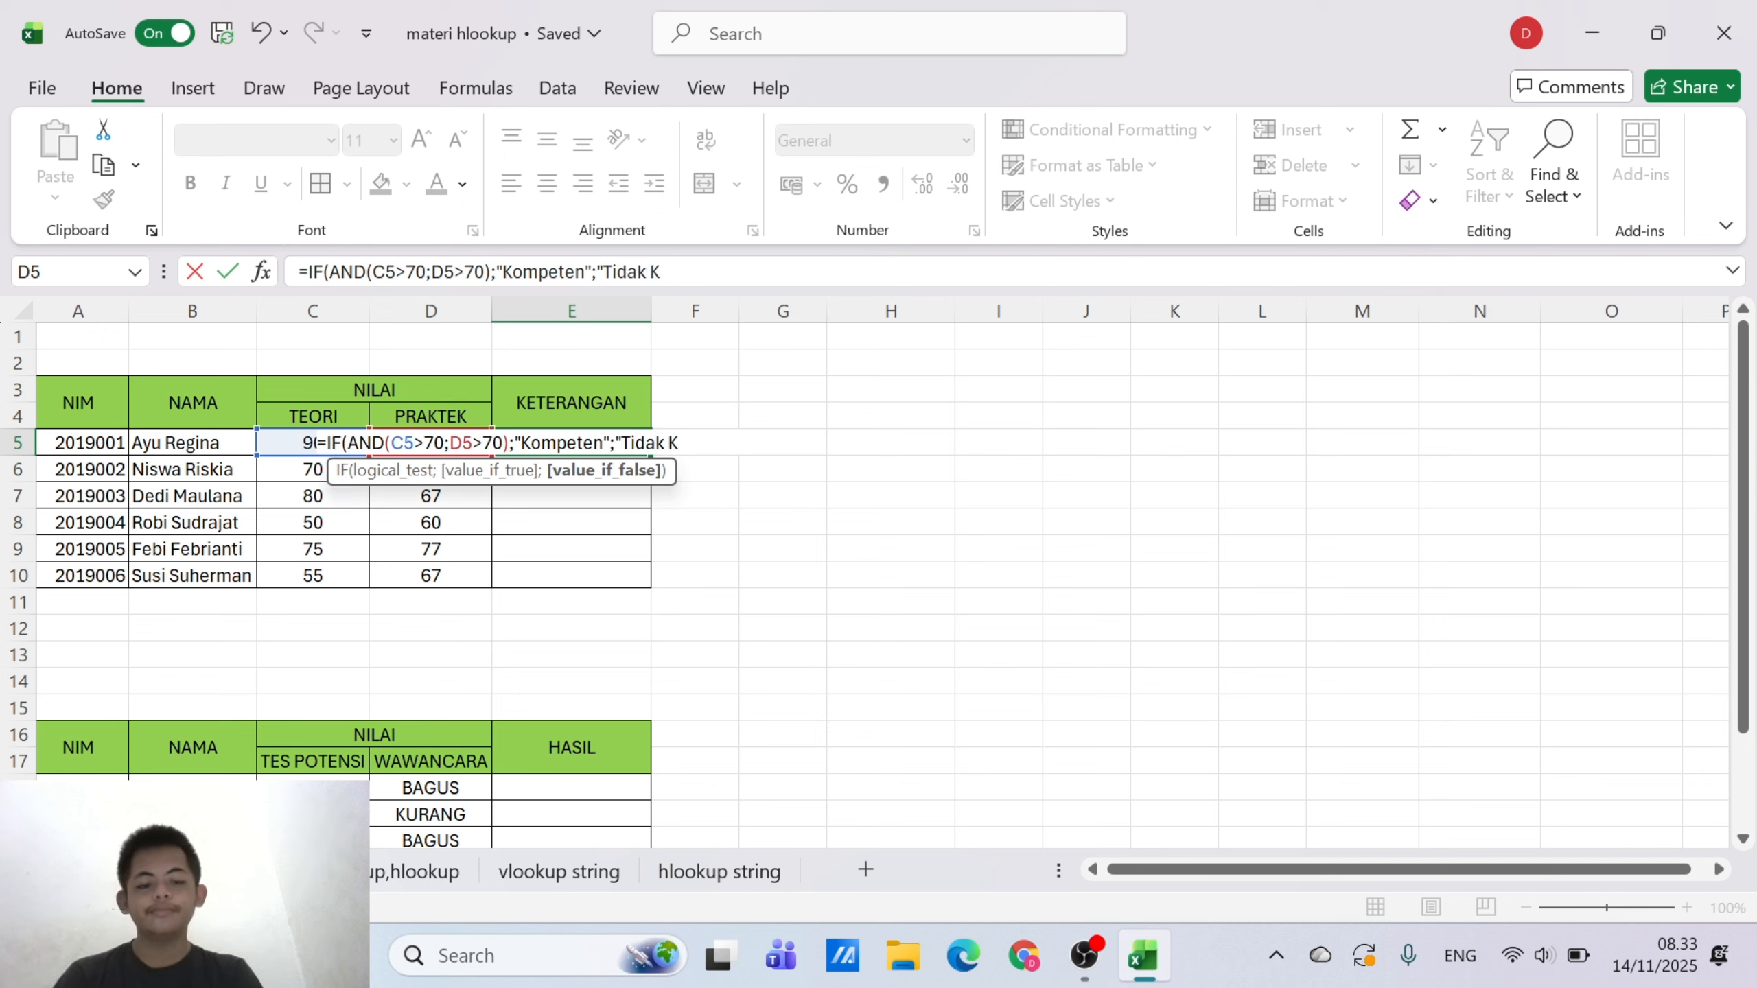
text(ompeten)
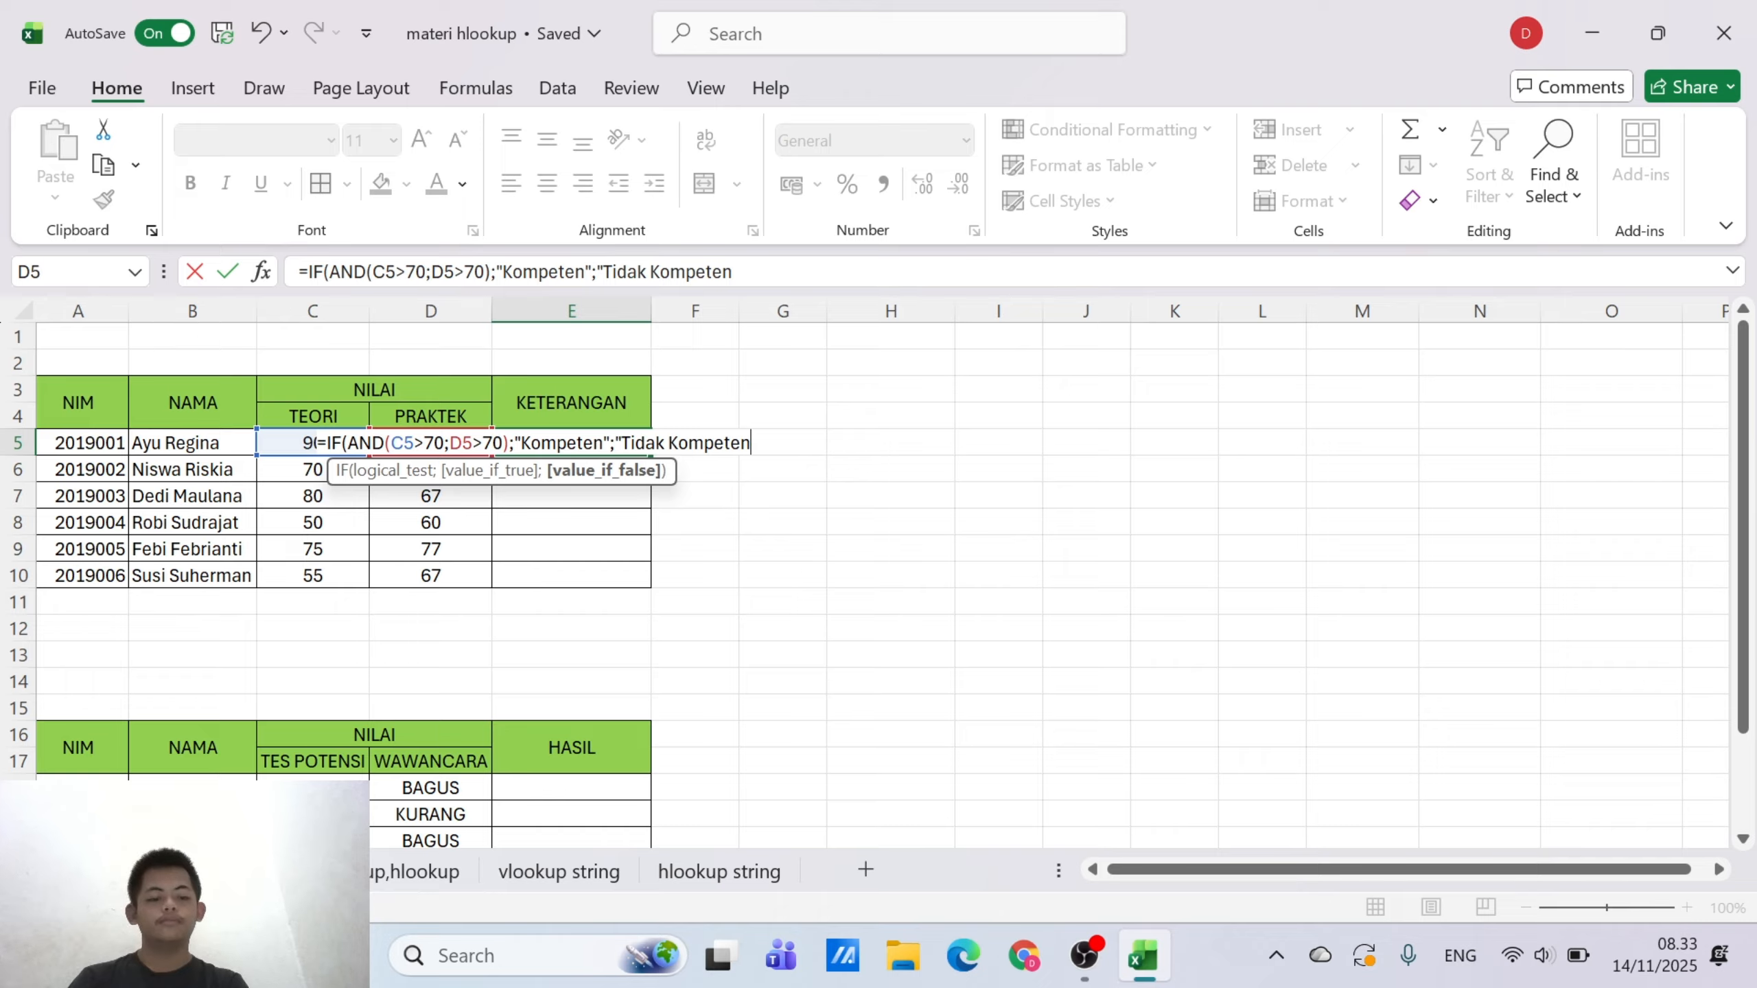
text())
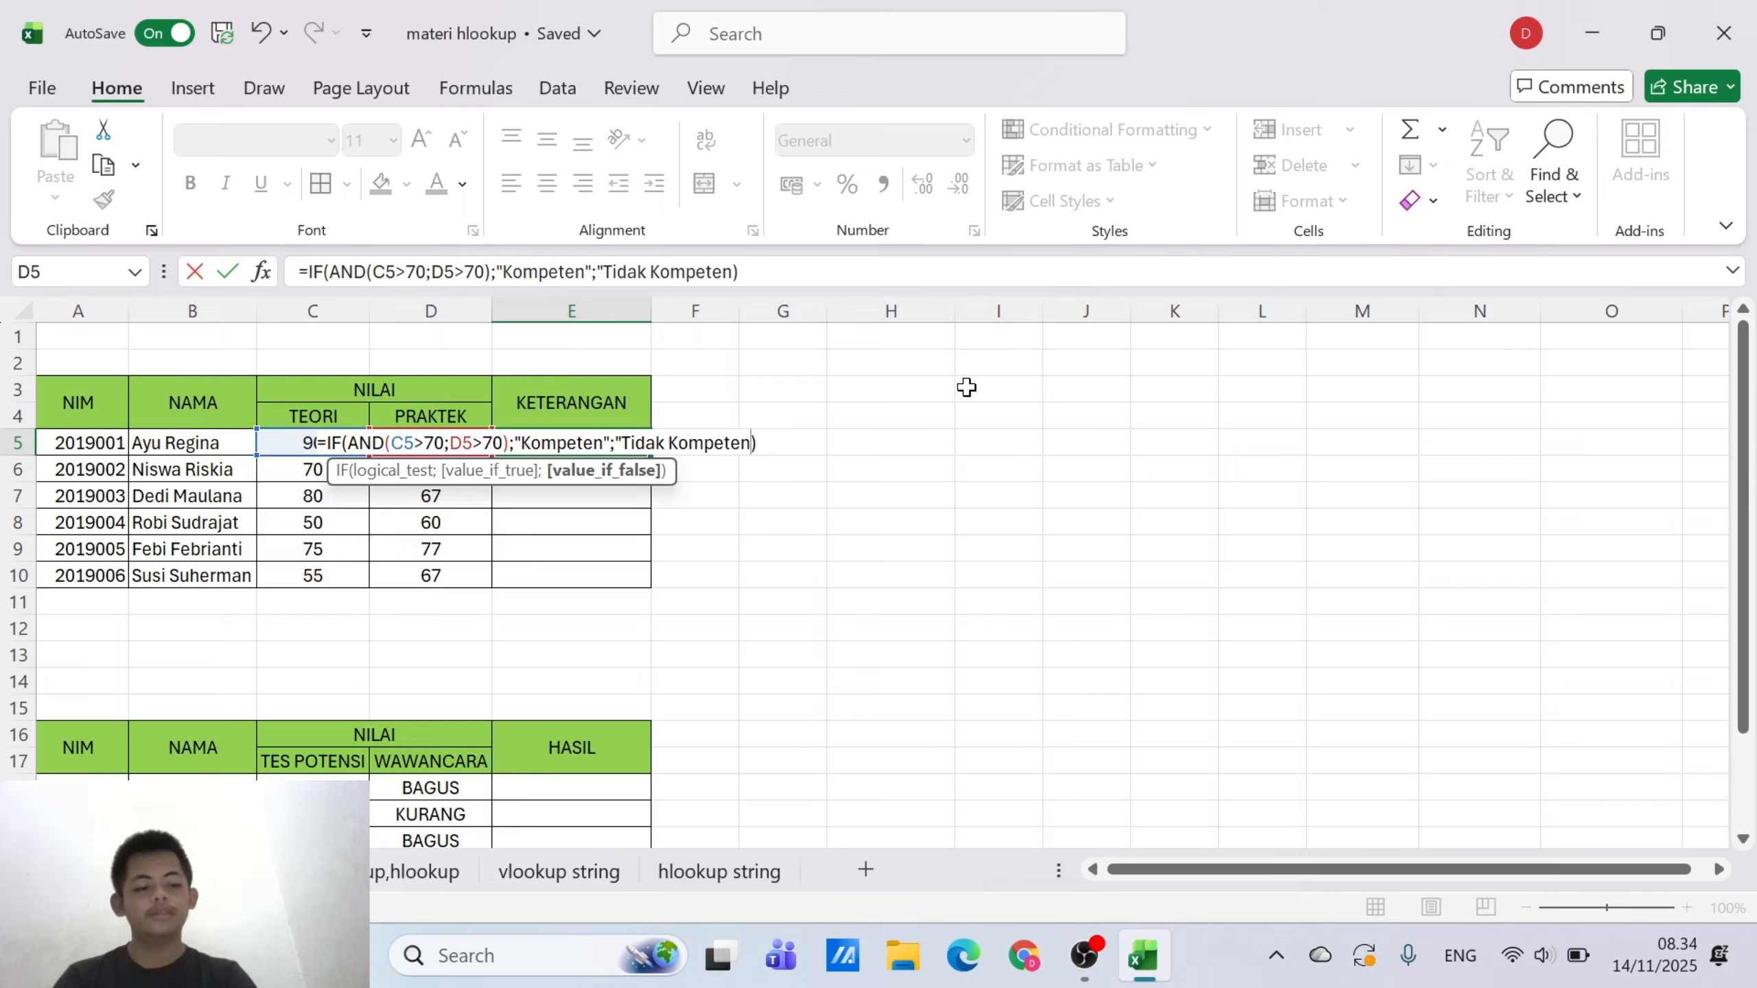
Enter "Tidak Kompeten" as the value-if-false argument of the IF formula in E5 and complete the formula
key(Left)
text(")
key(Return)
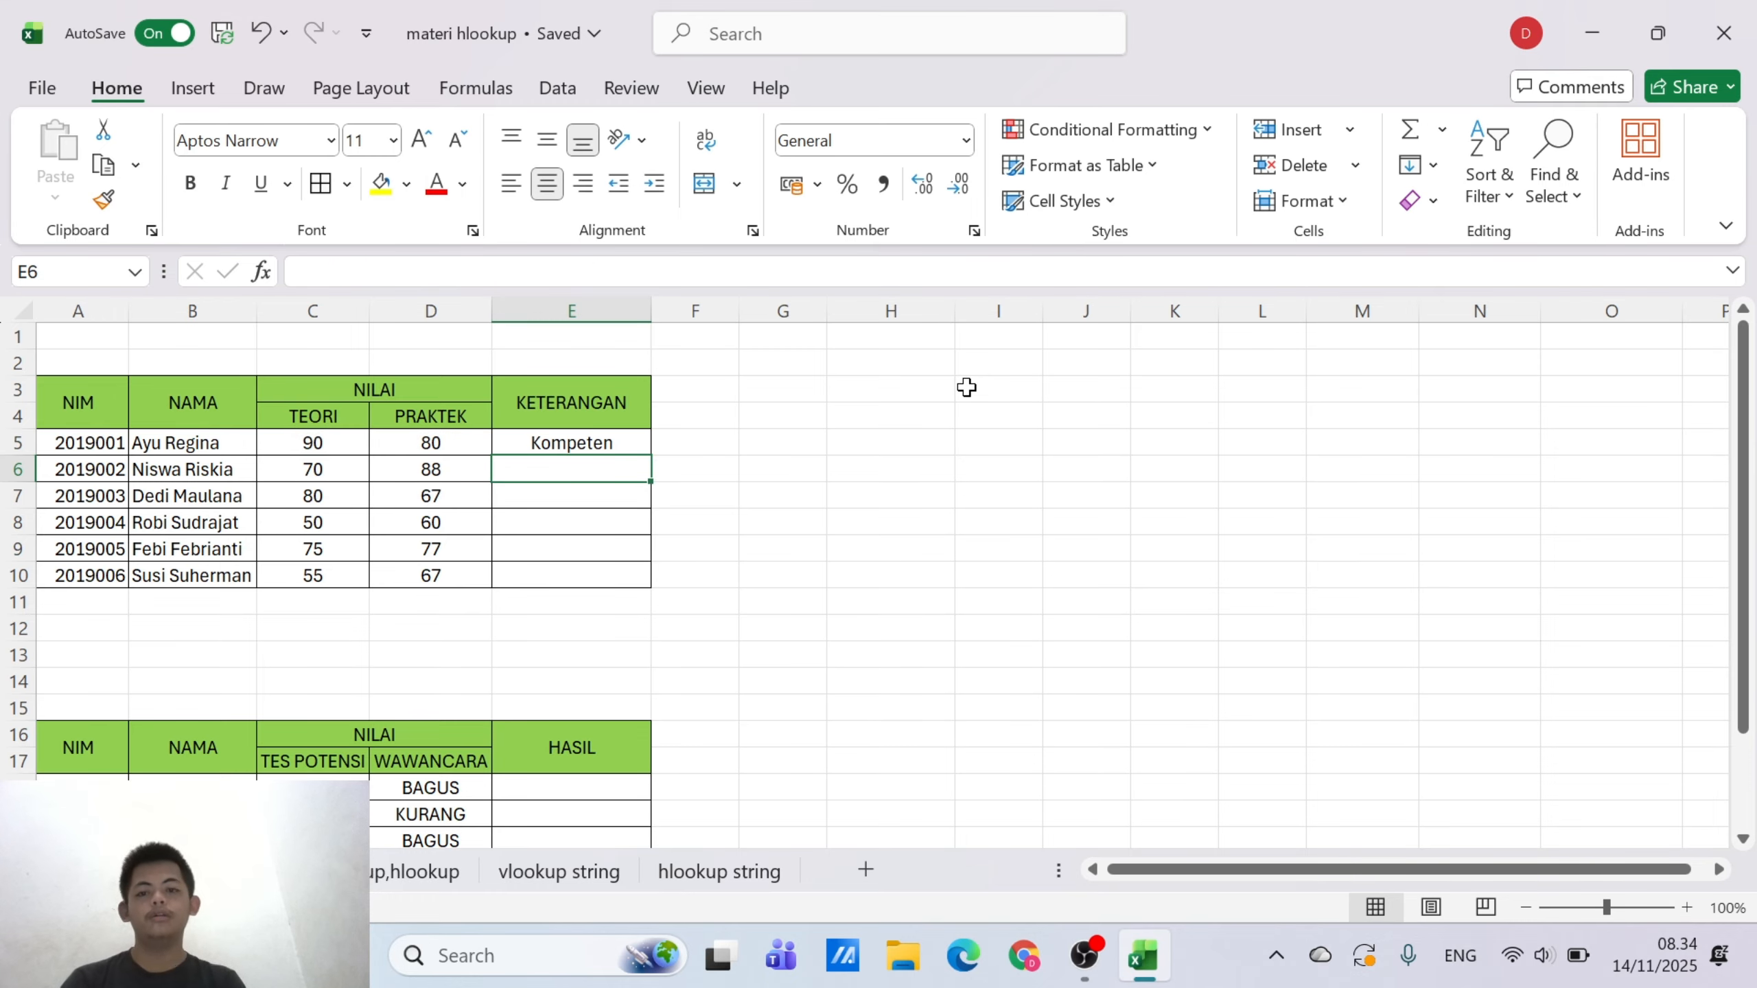
Copy the KETERANGAN formula from E5 down through E10
click(624, 447)
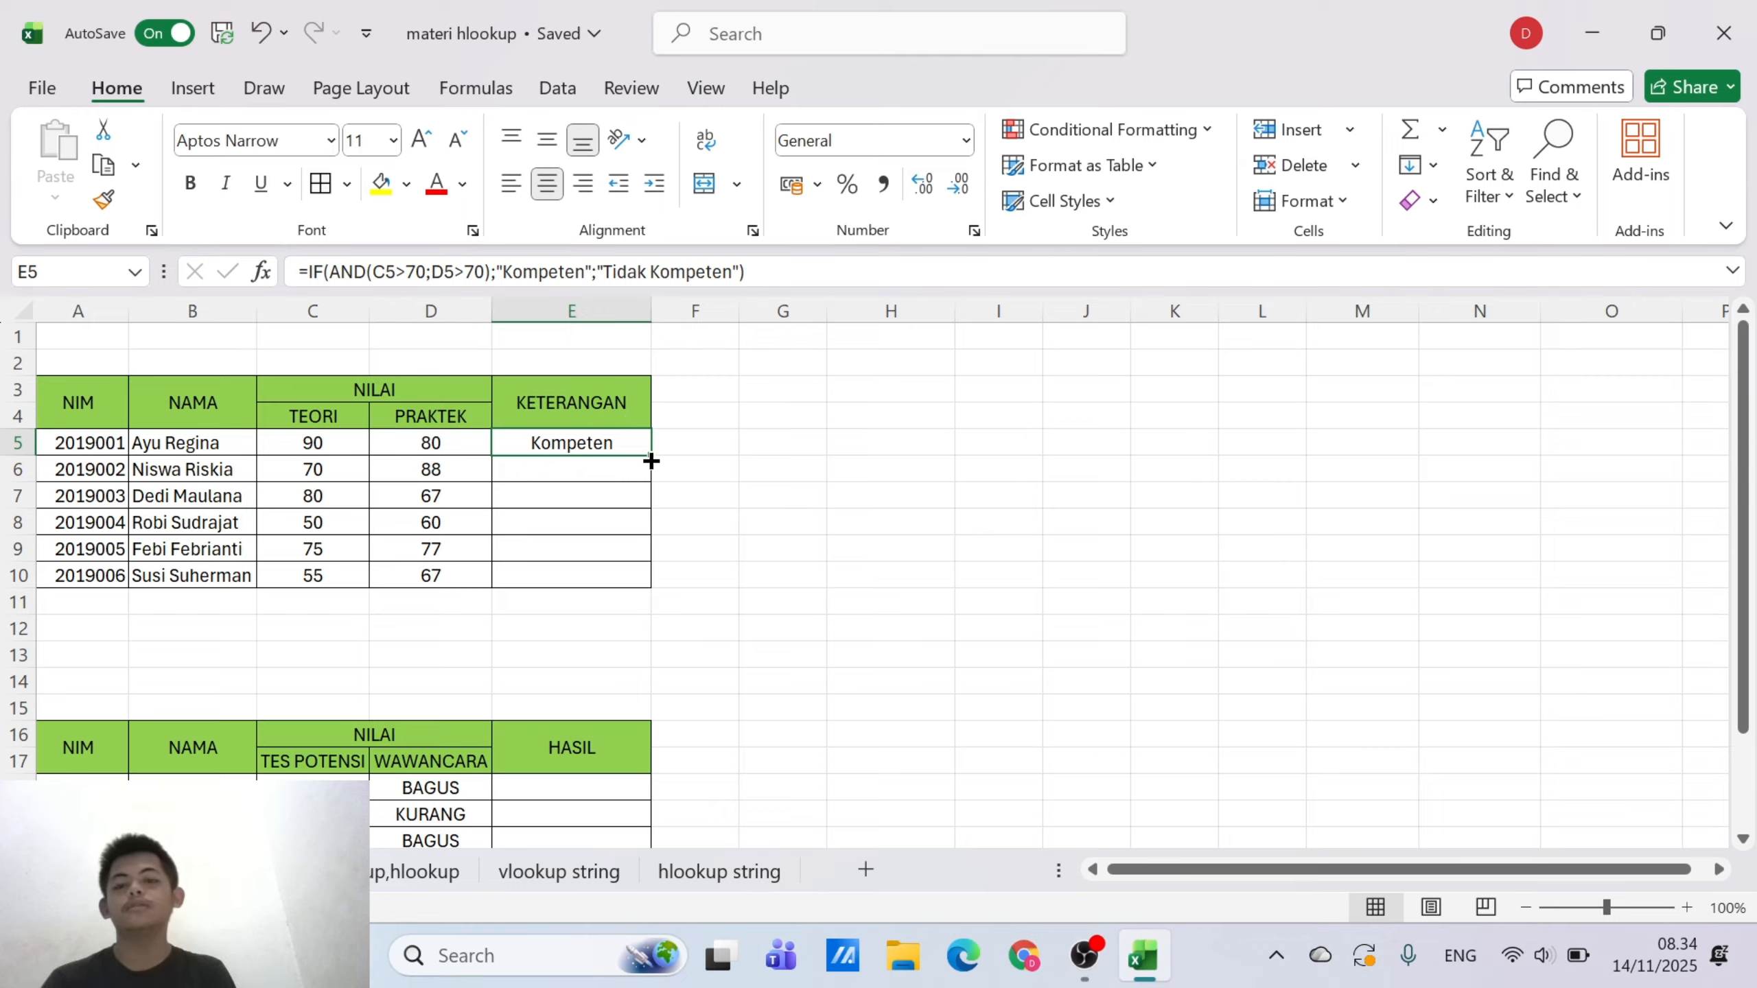
drag(650, 458, 645, 575)
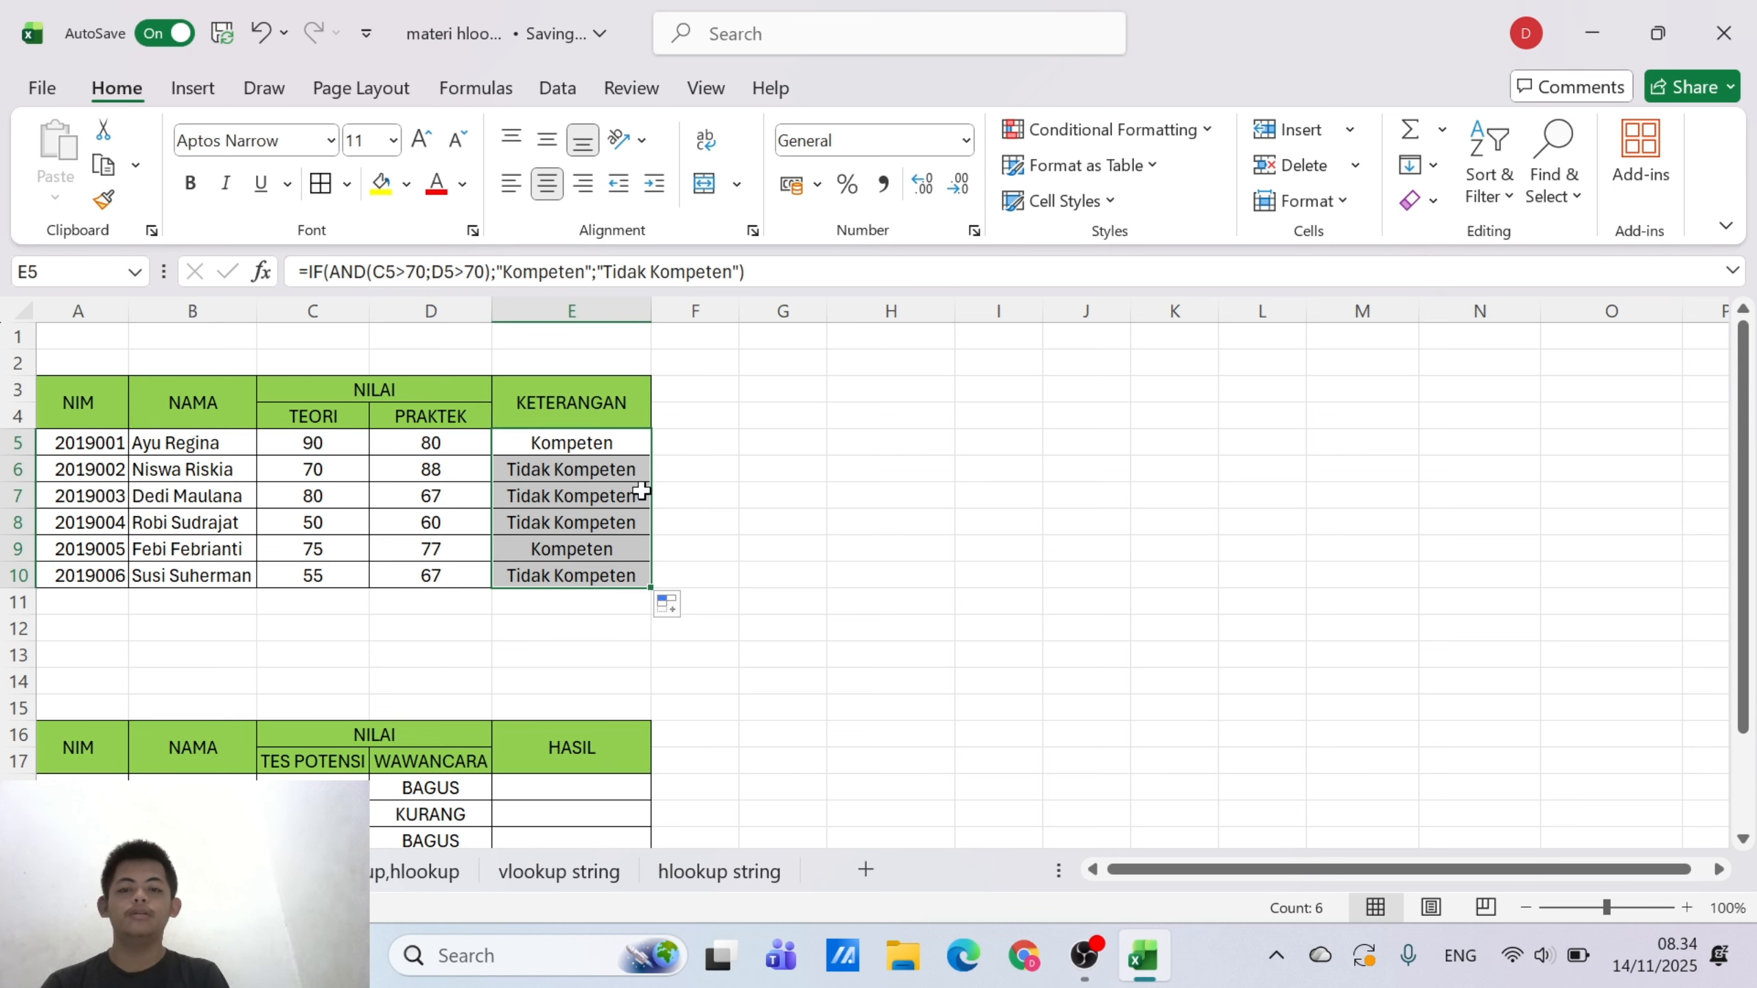
click(761, 463)
Begin an IF formula in the first HASIL cell, E18, of the TES POTENSI and WAWANCARA table
scroll(763, 462, down, 3)
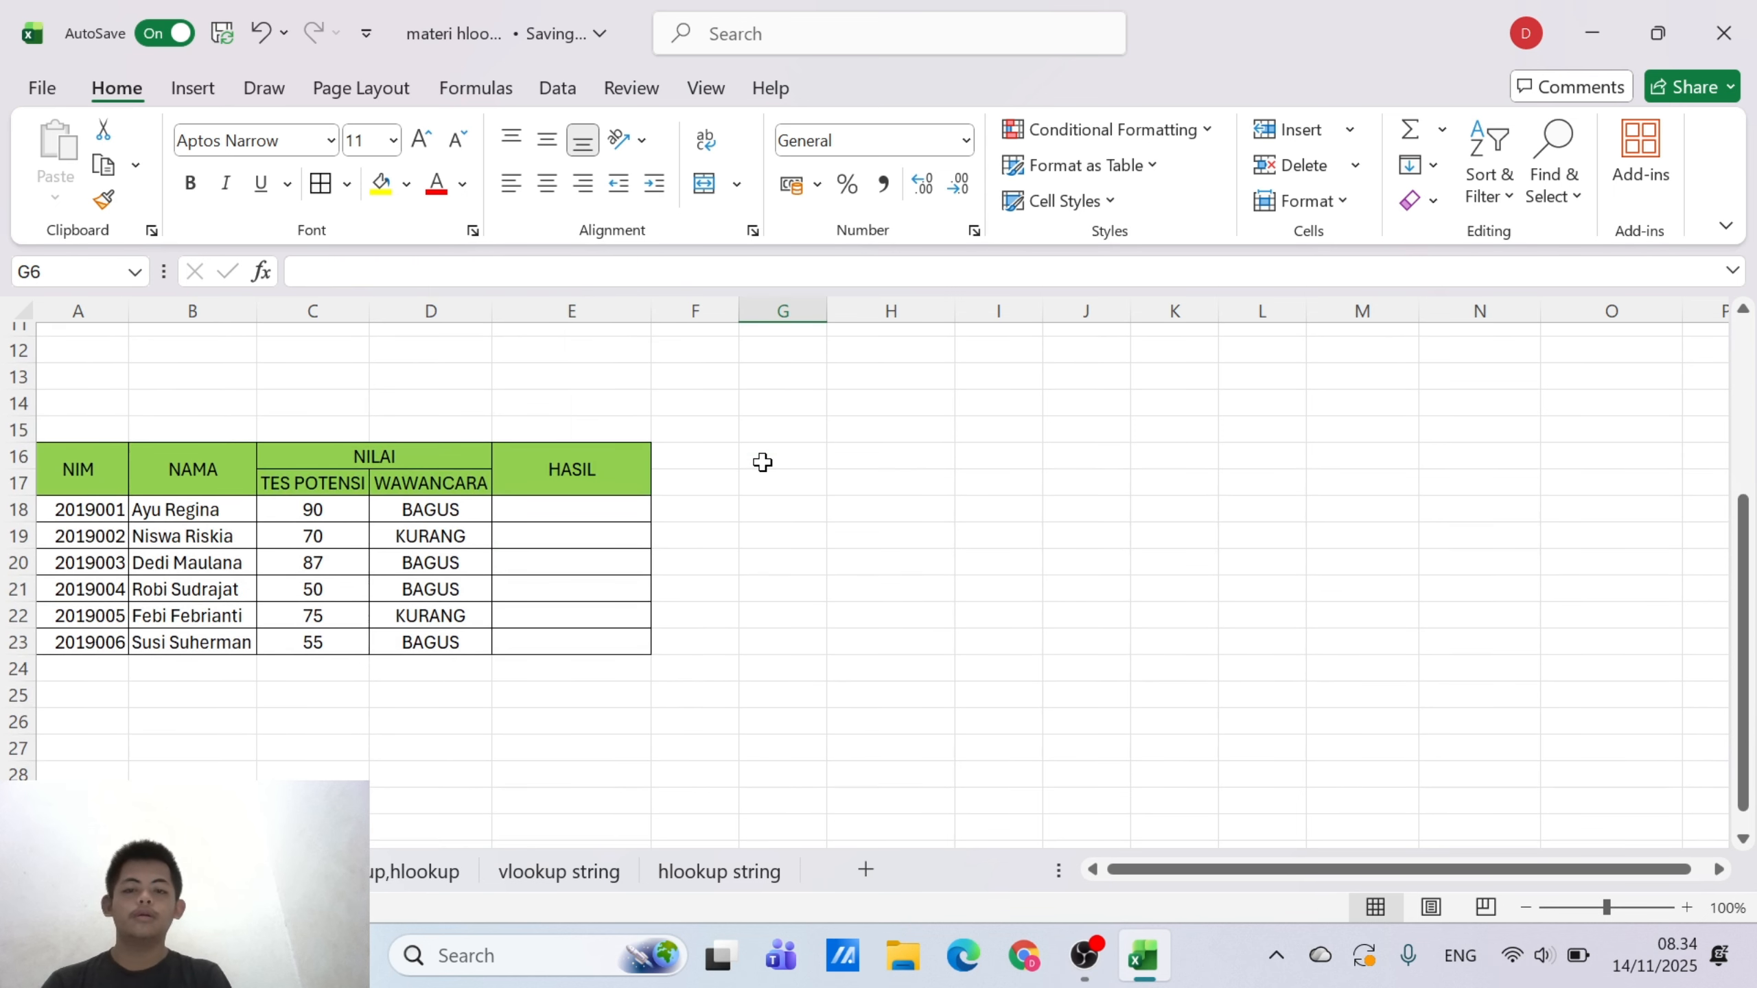
click(528, 517)
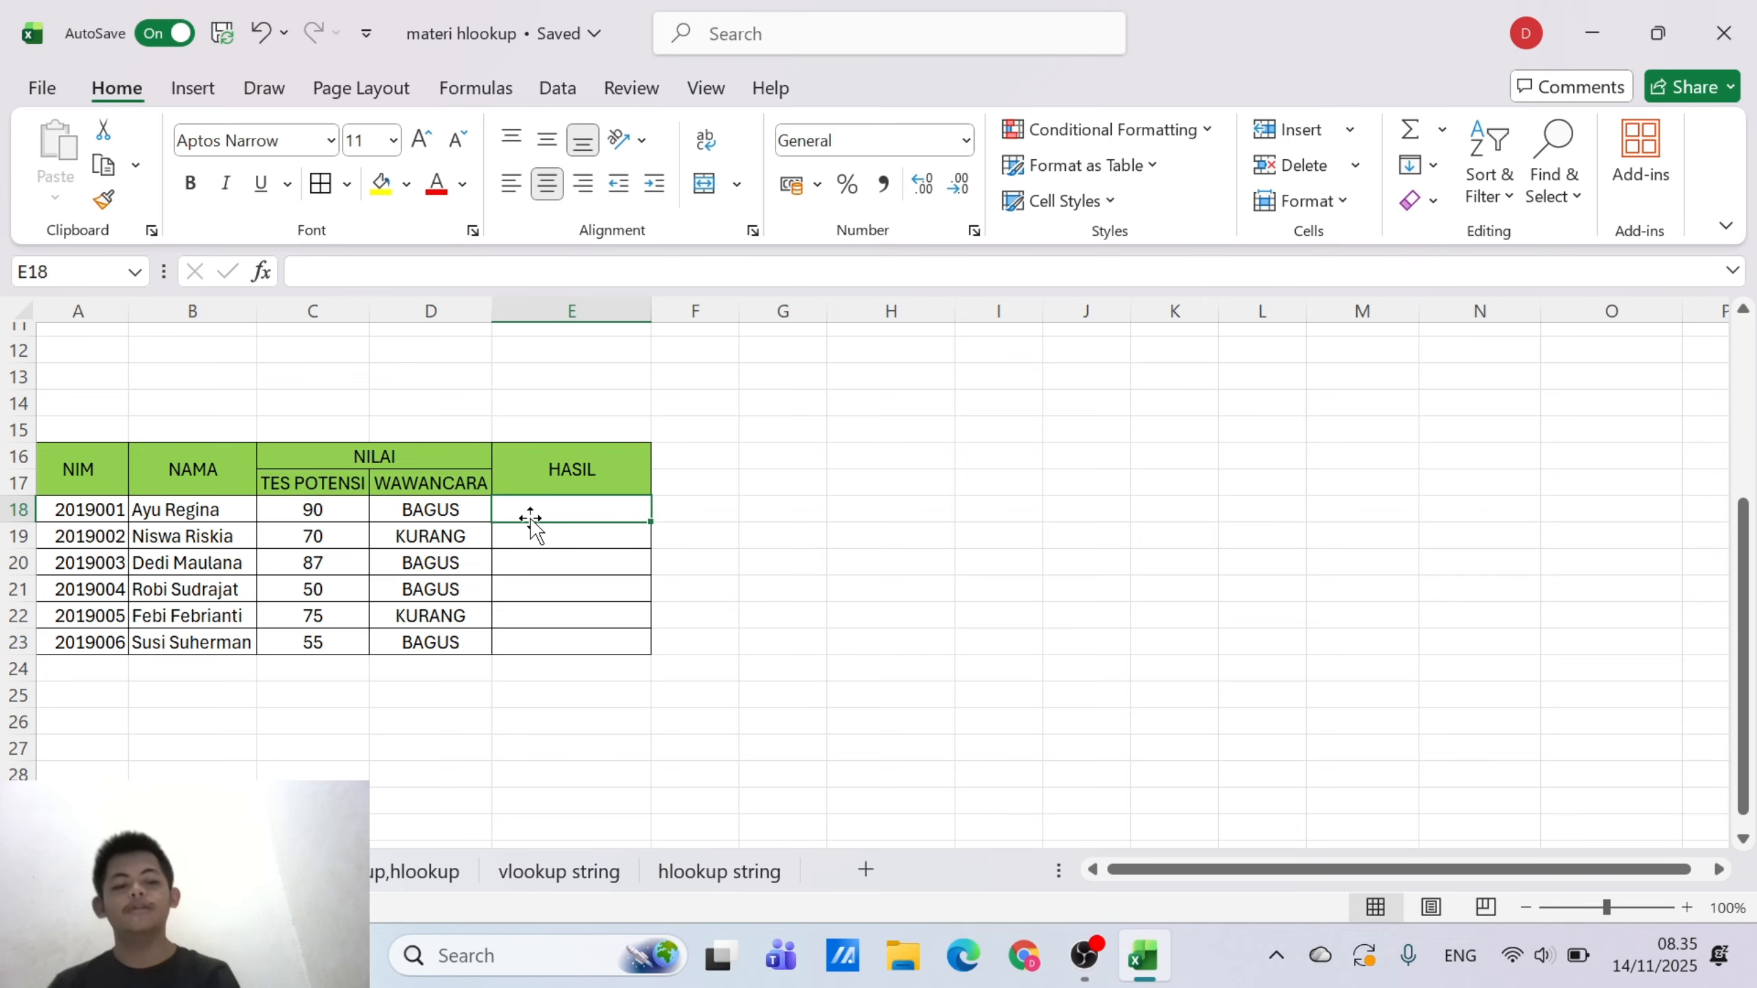
text(=if)
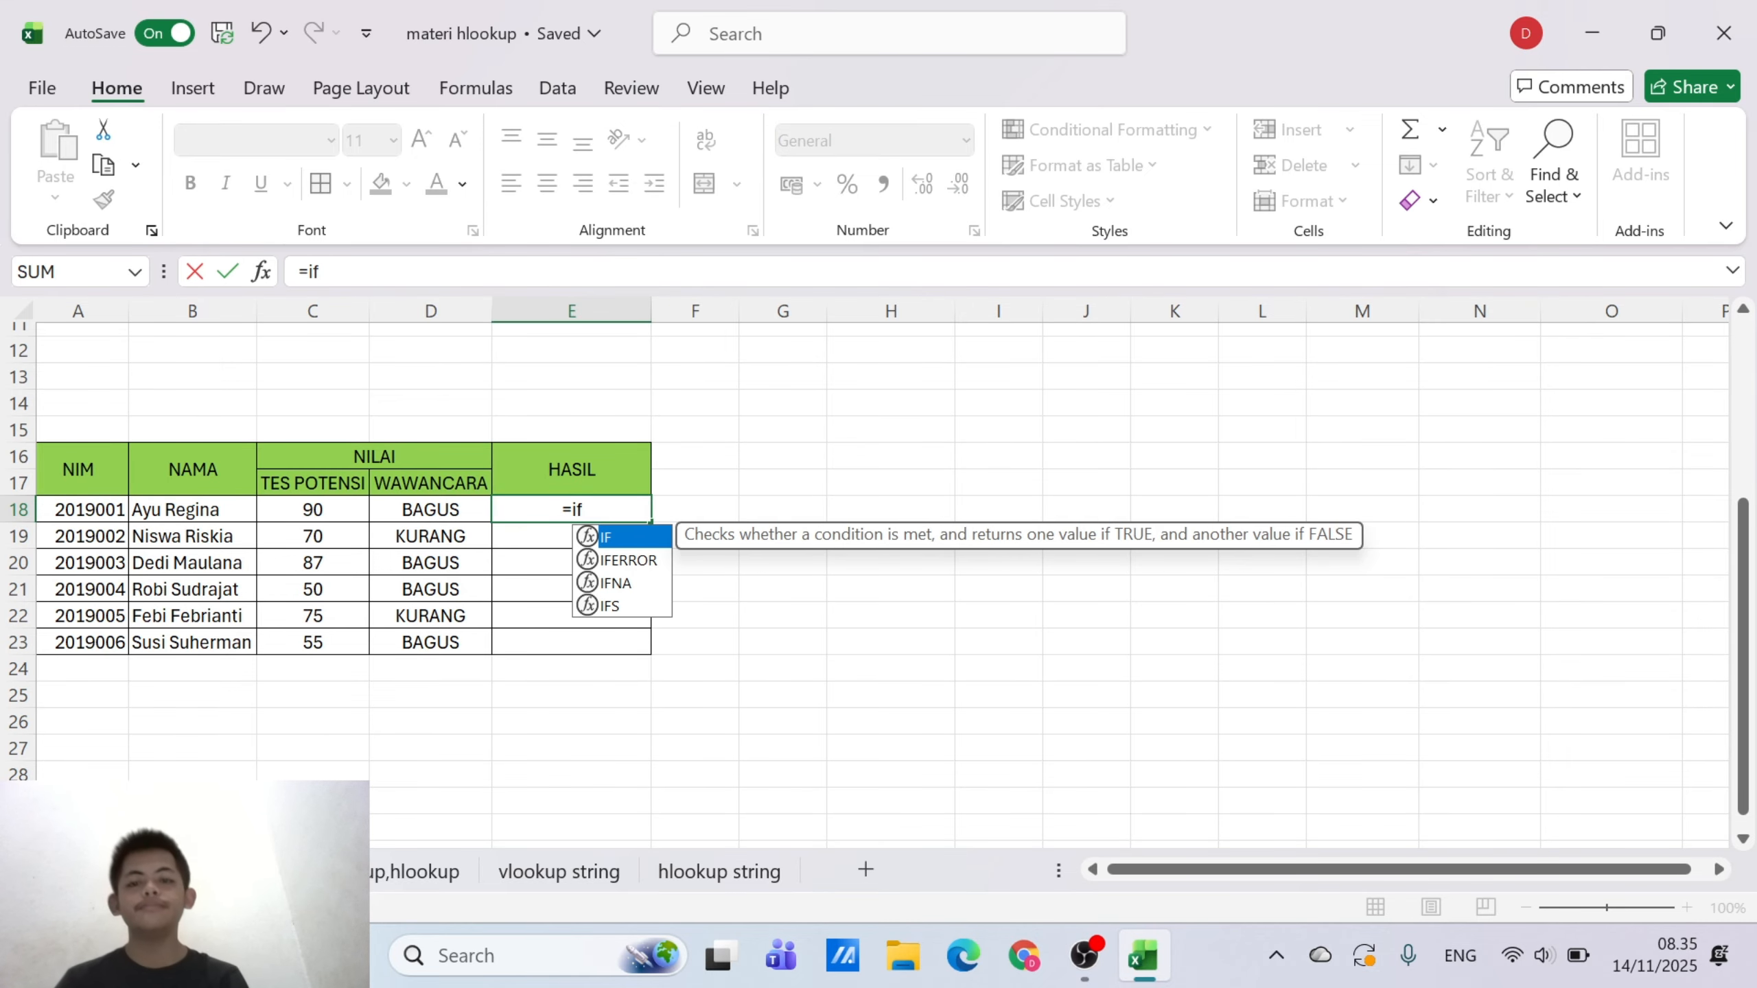
text(()
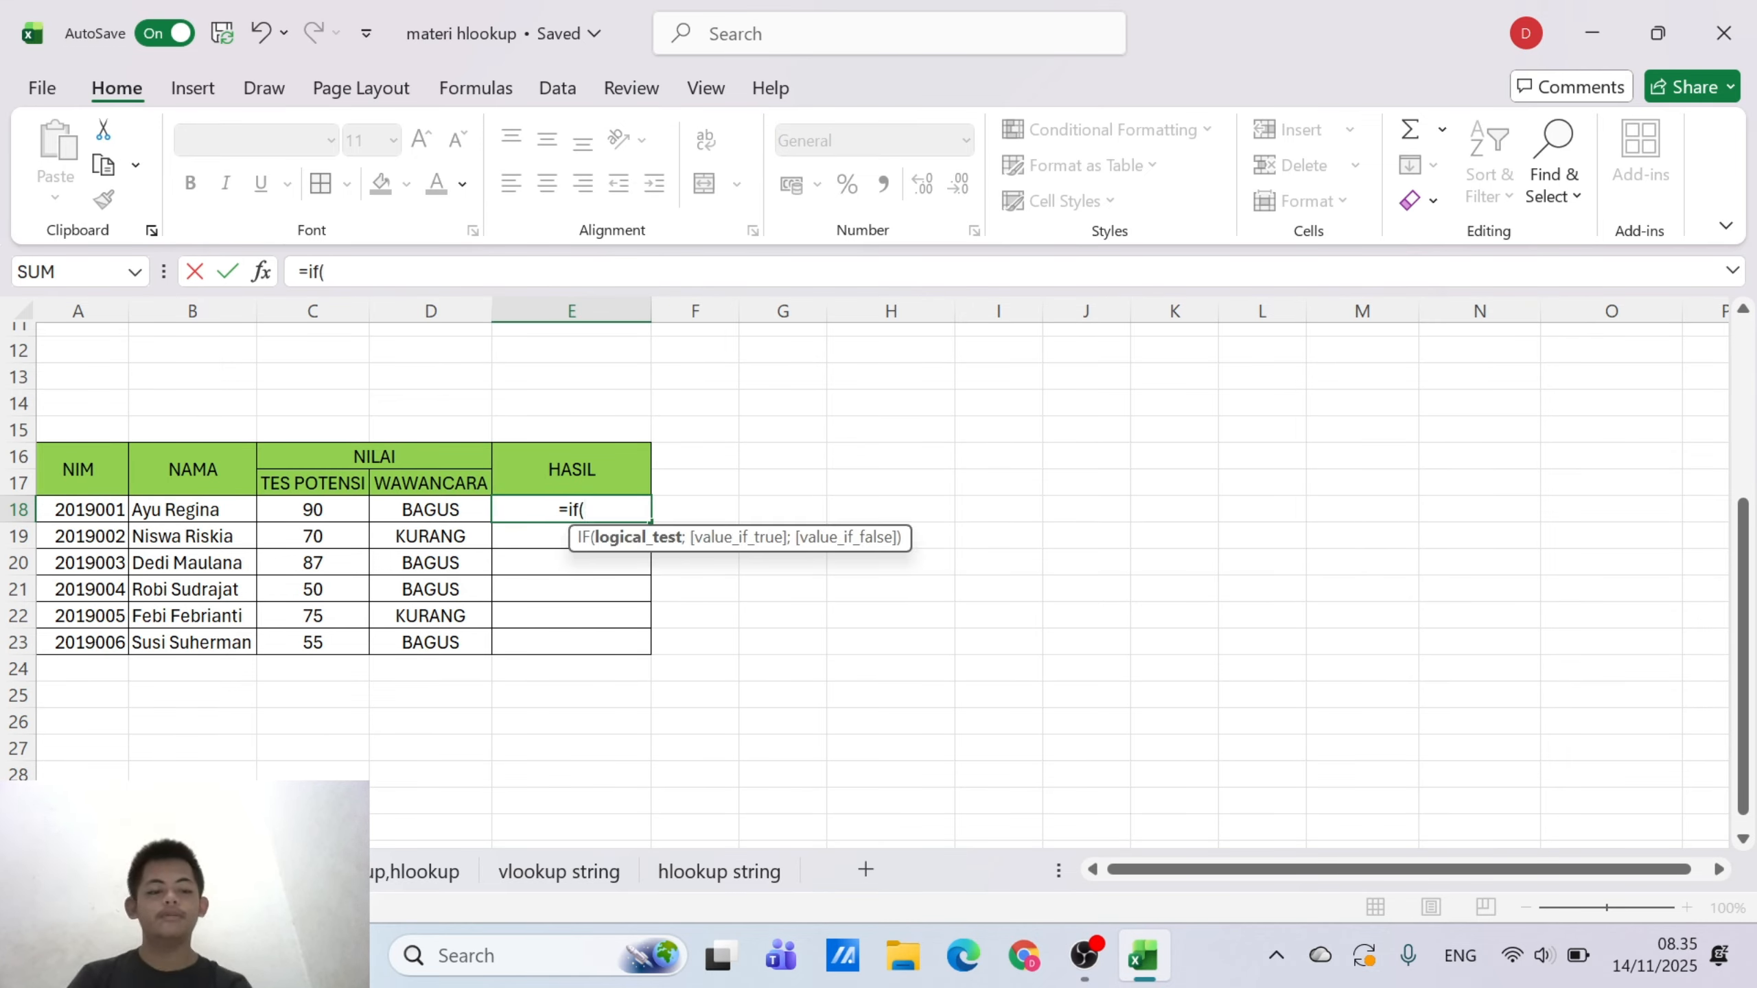
key(BackSpace)
key(BackSpace)
key(BackSpace)
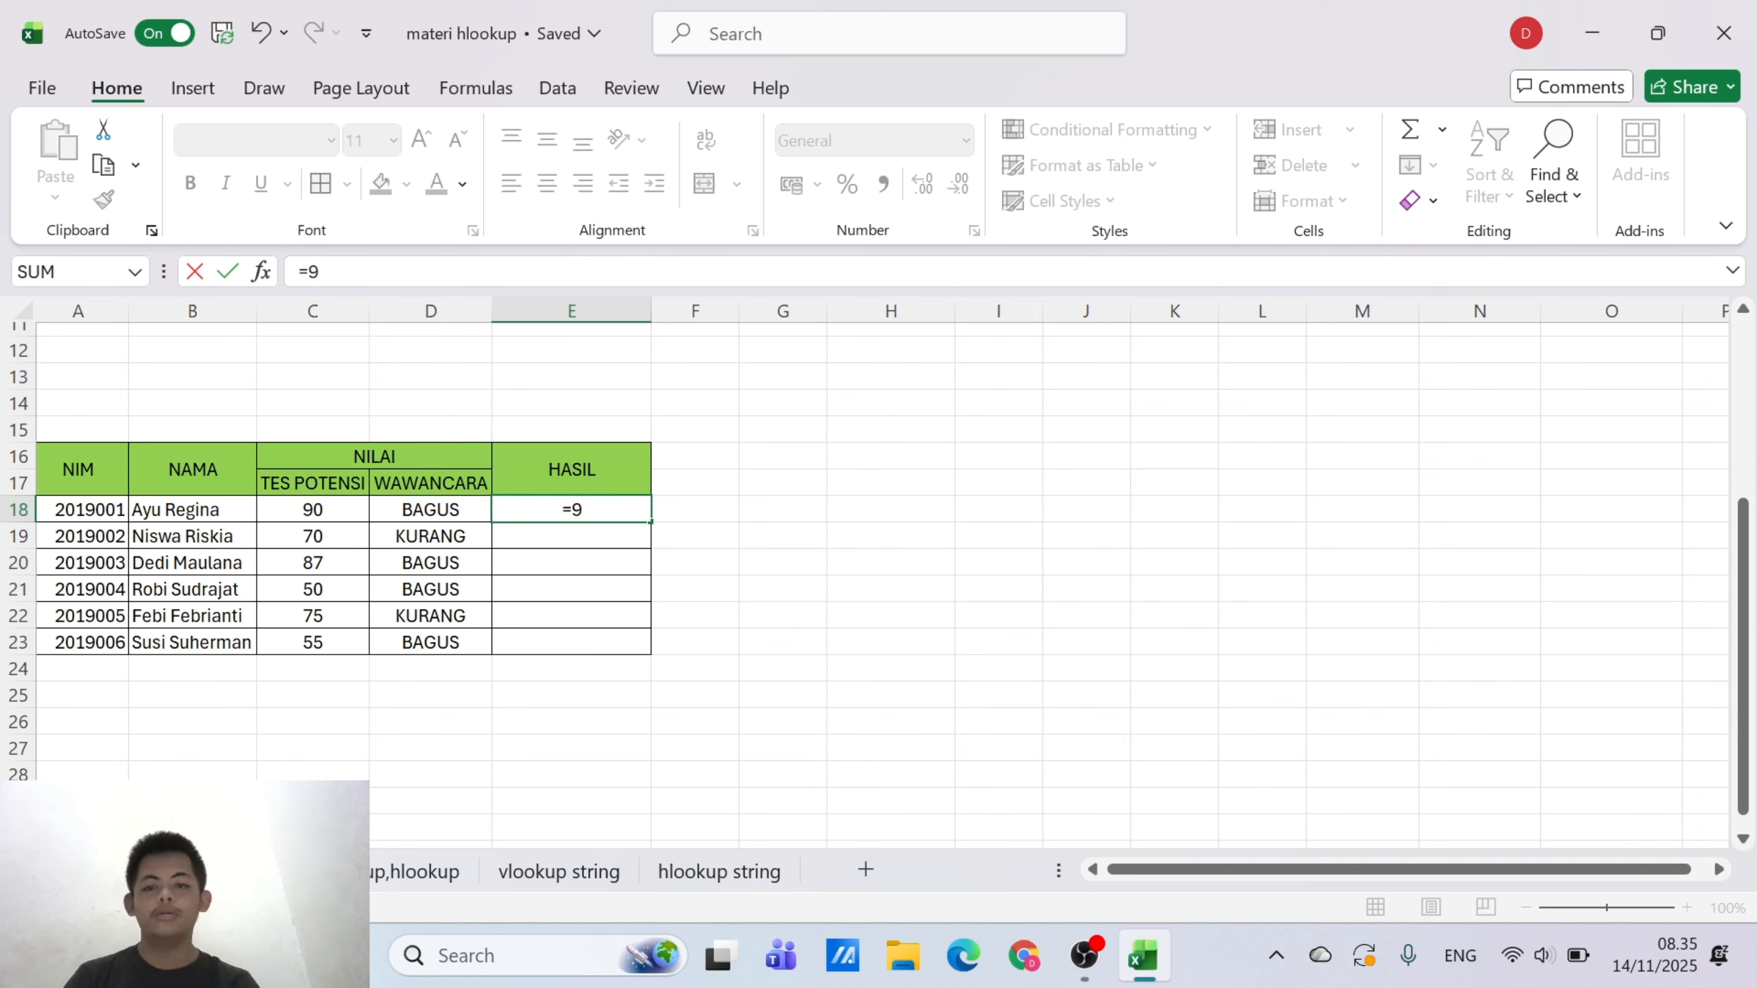
text(I)
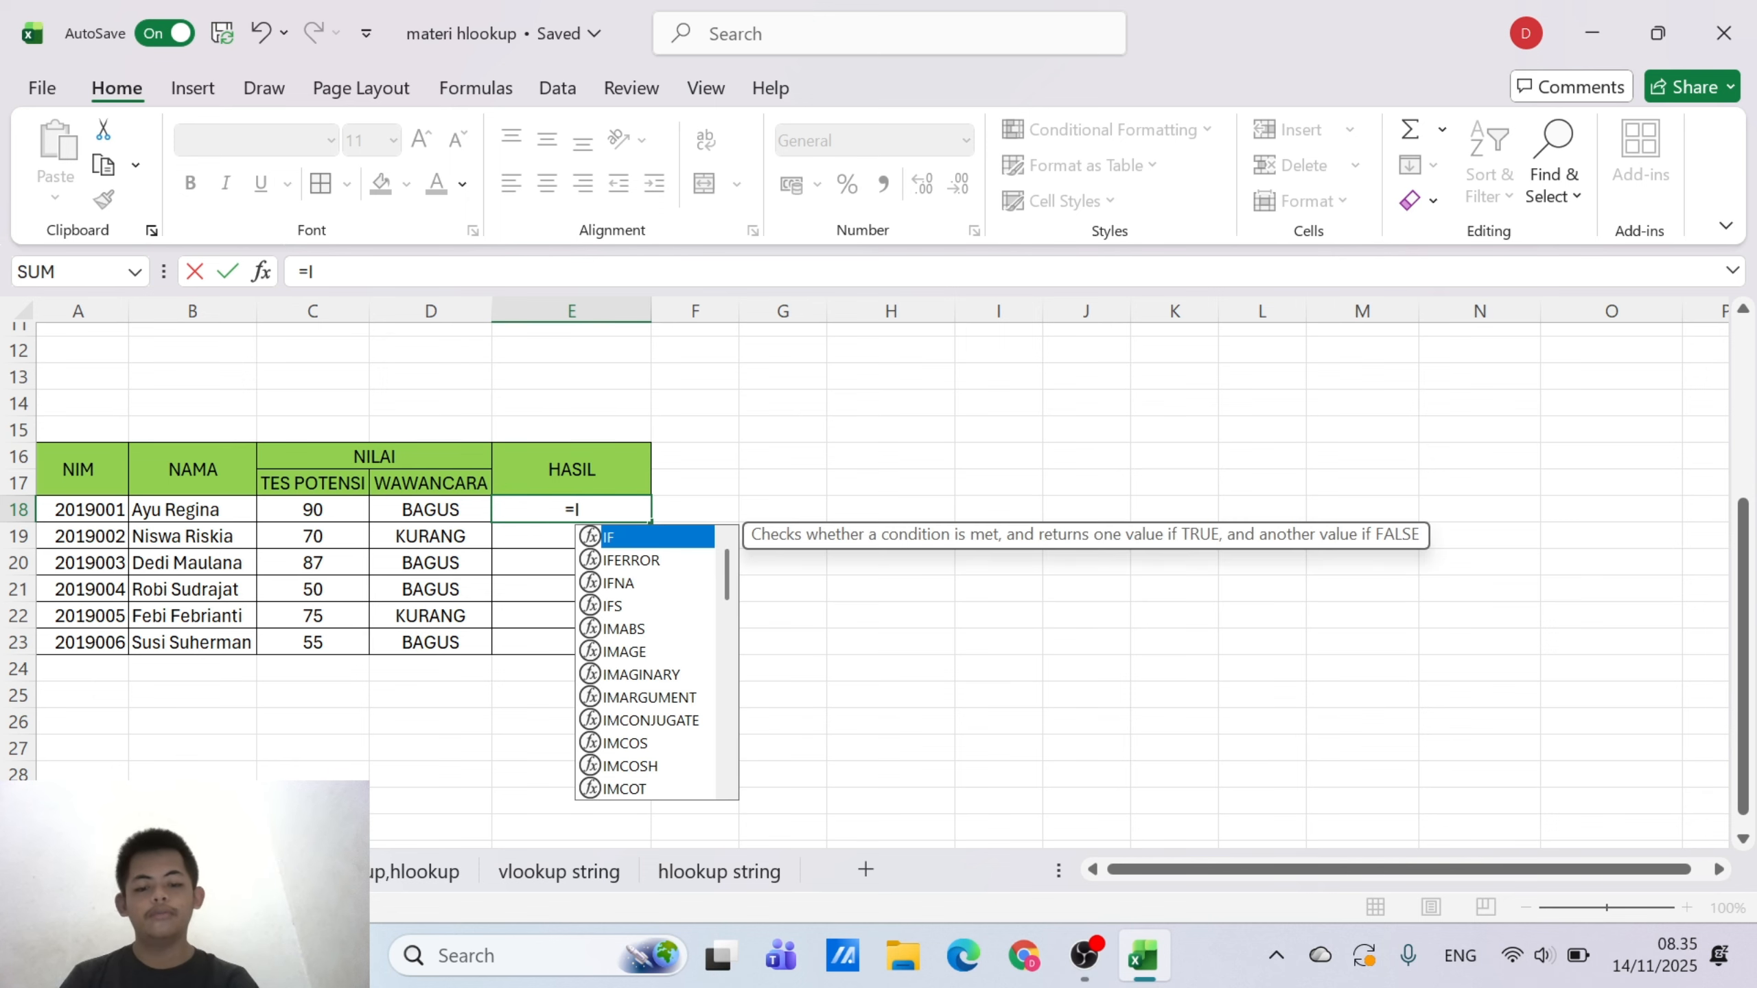
text(F()
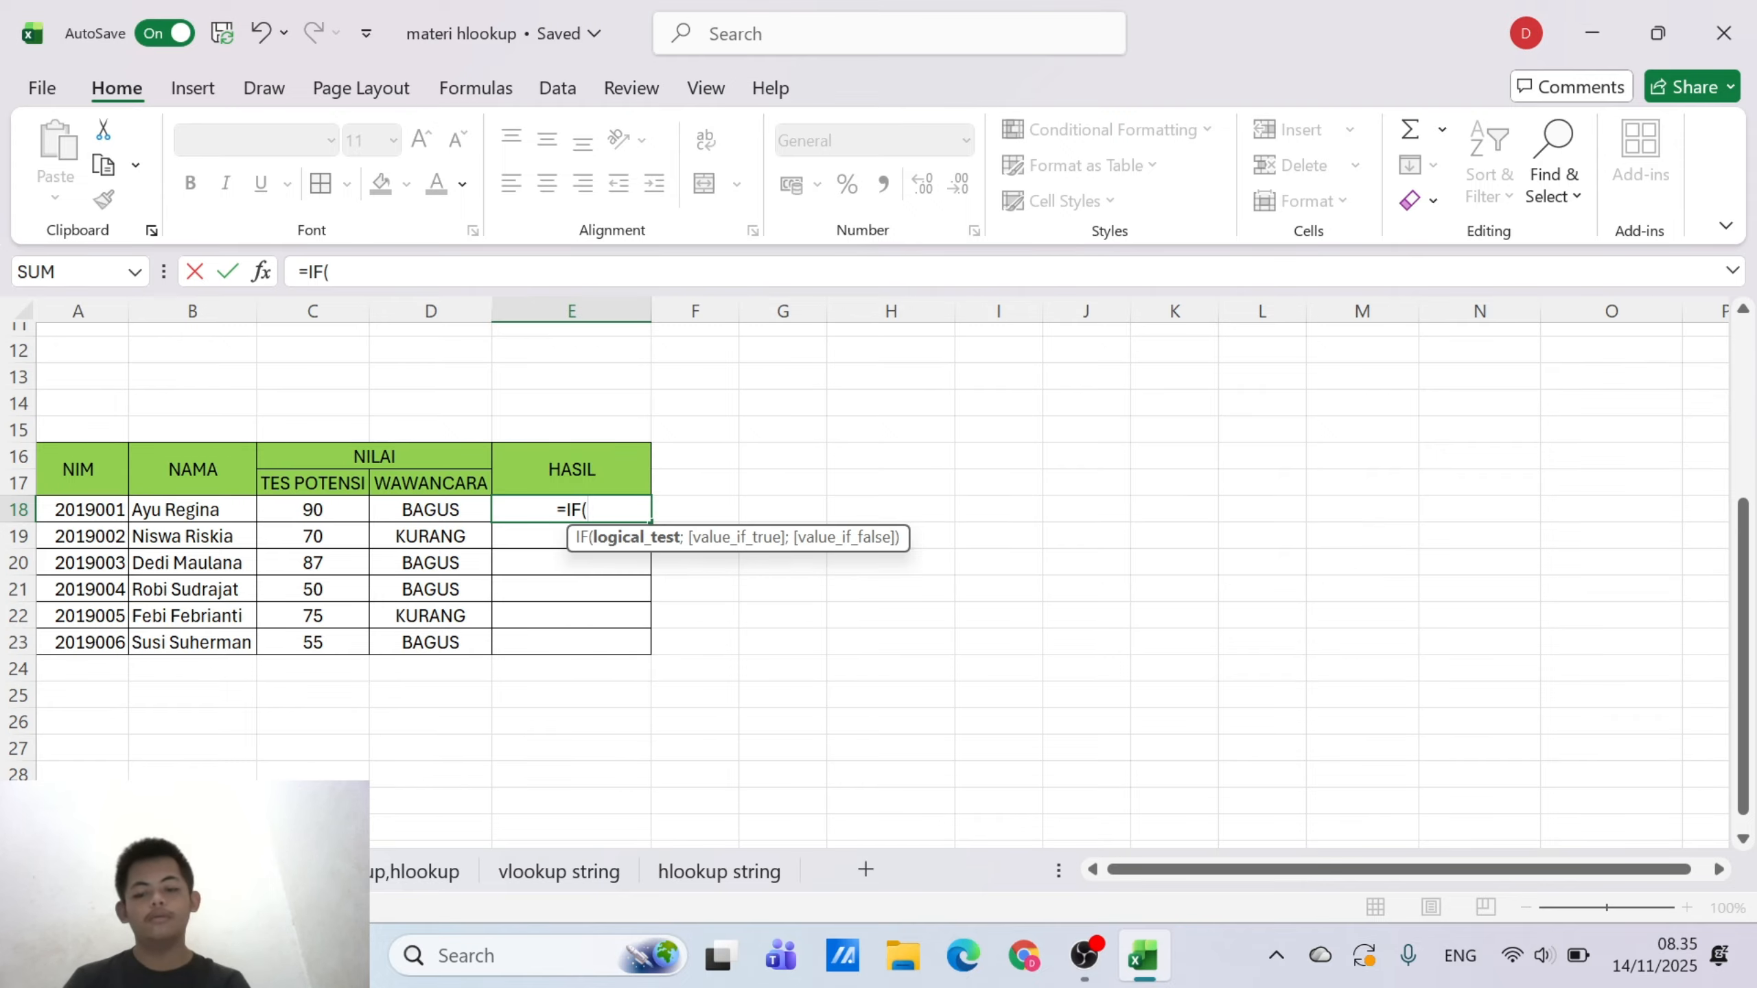
text(ANF)
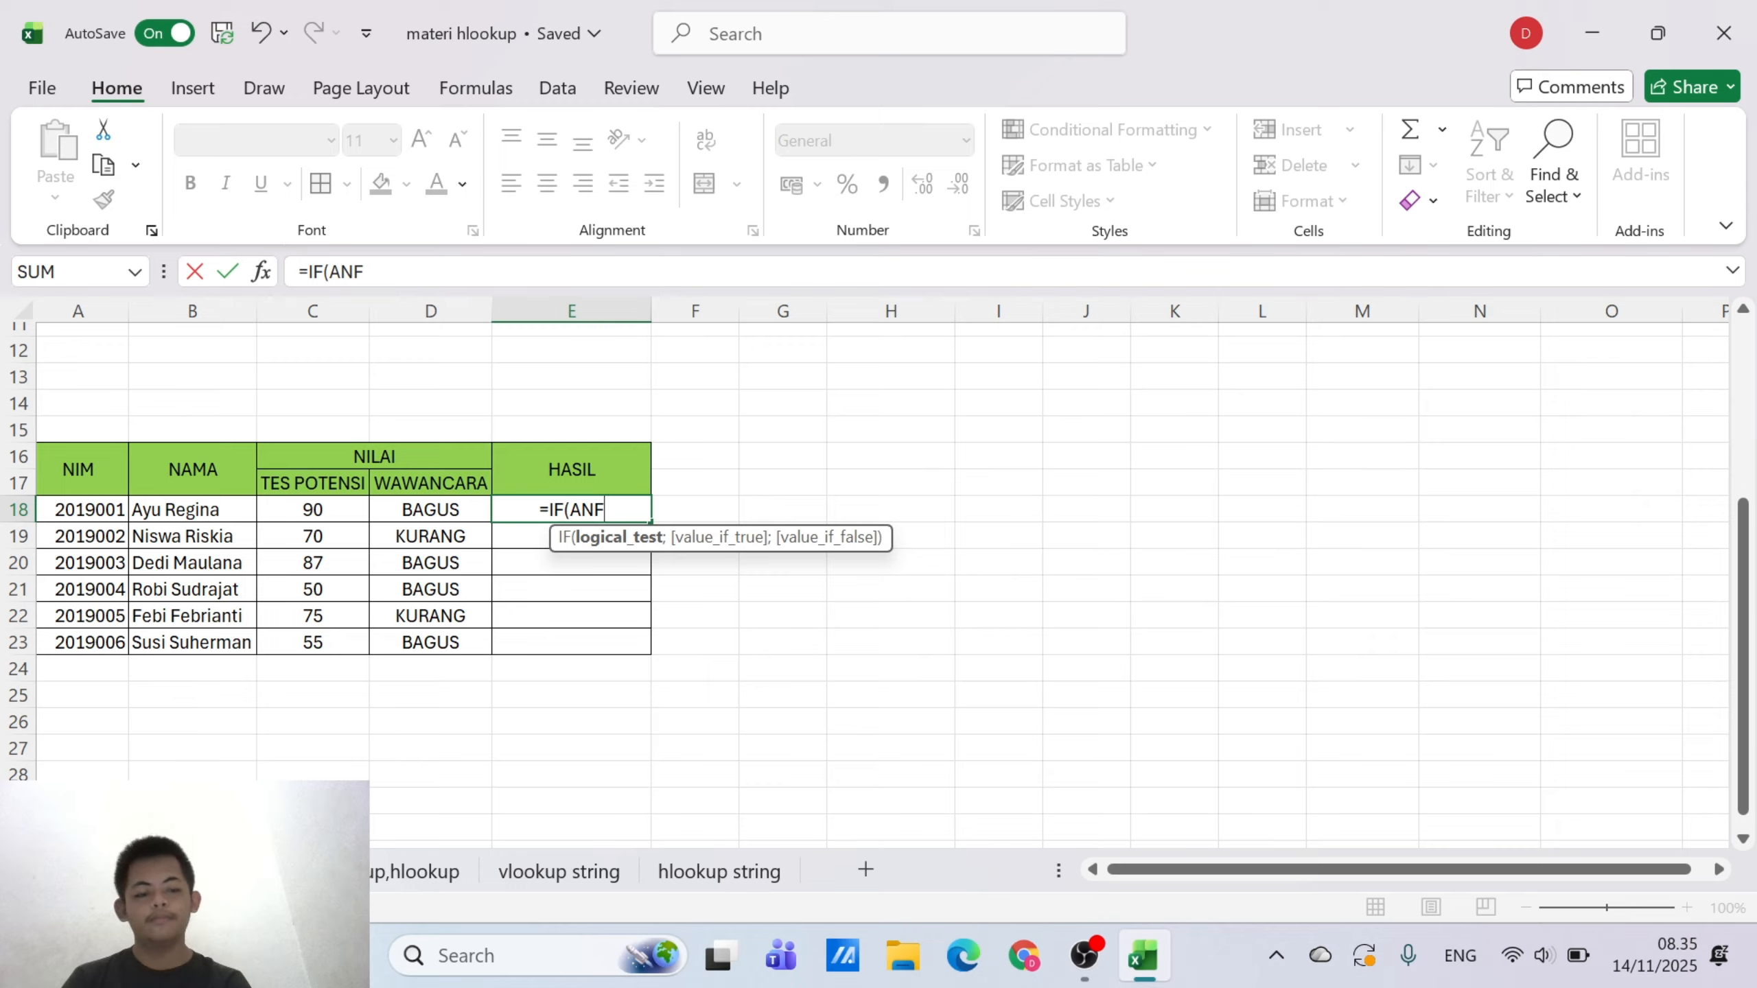
key(BackSpace)
text(D()
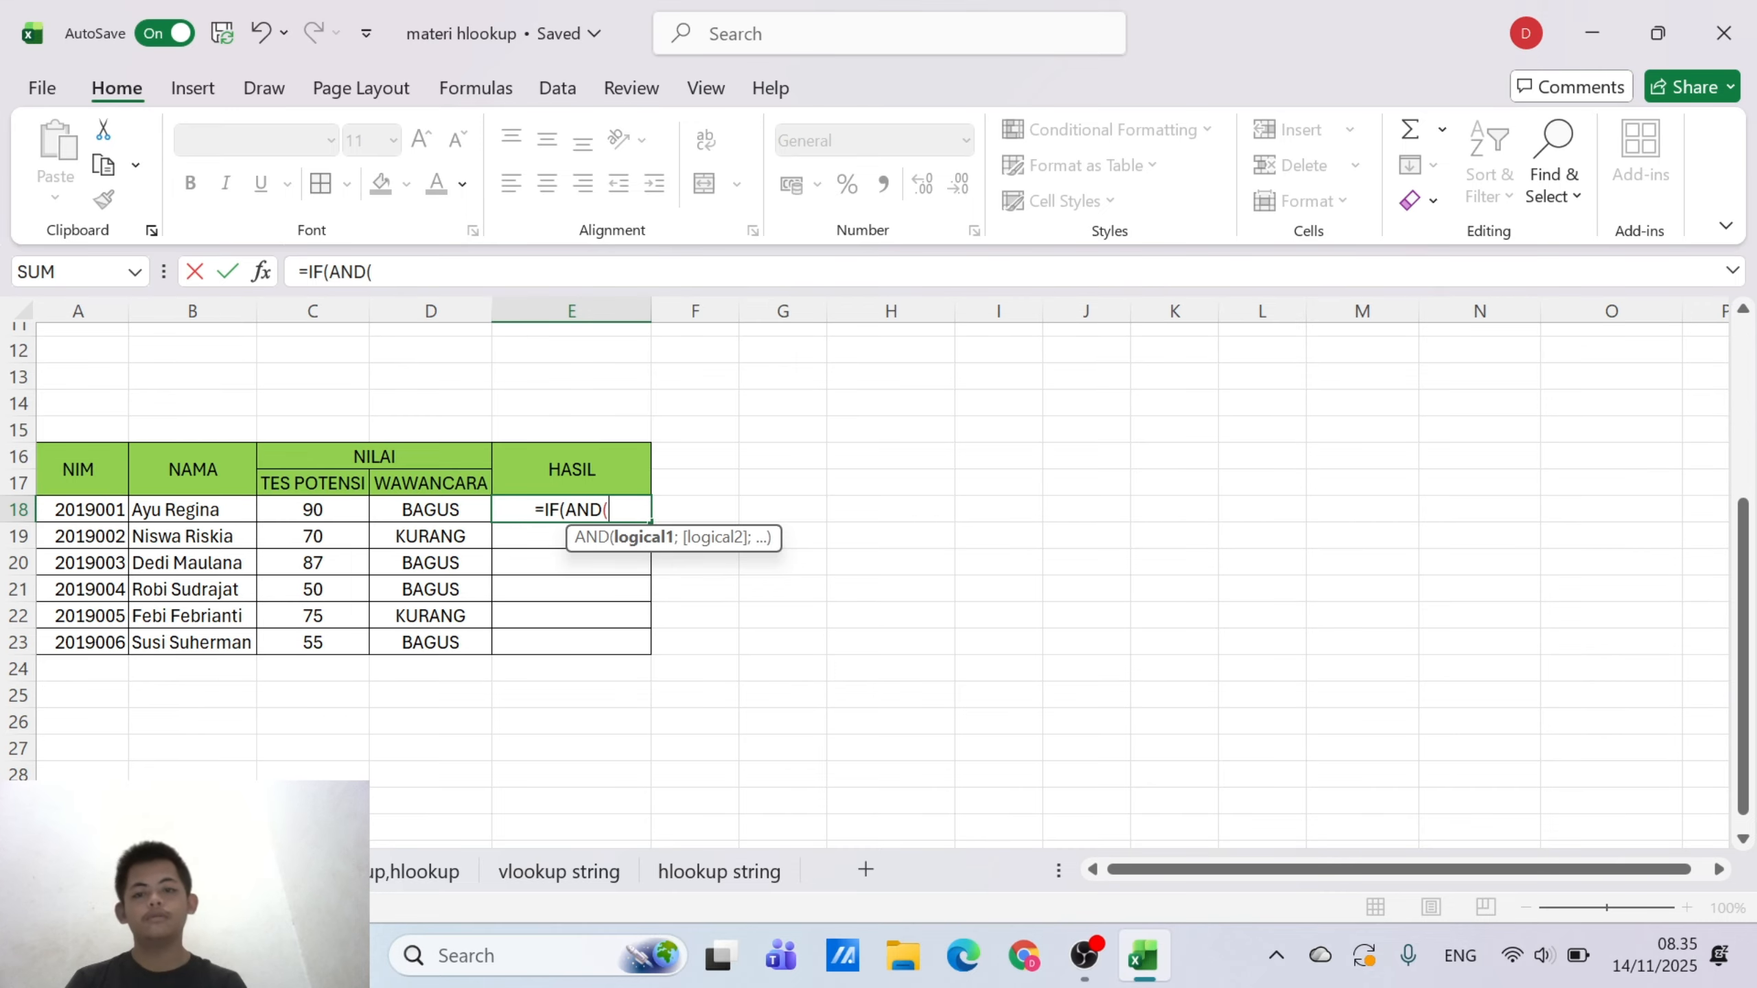
key(BackSpace)
key(BackSpace)
key(BackSpace)
key(BackSpace)
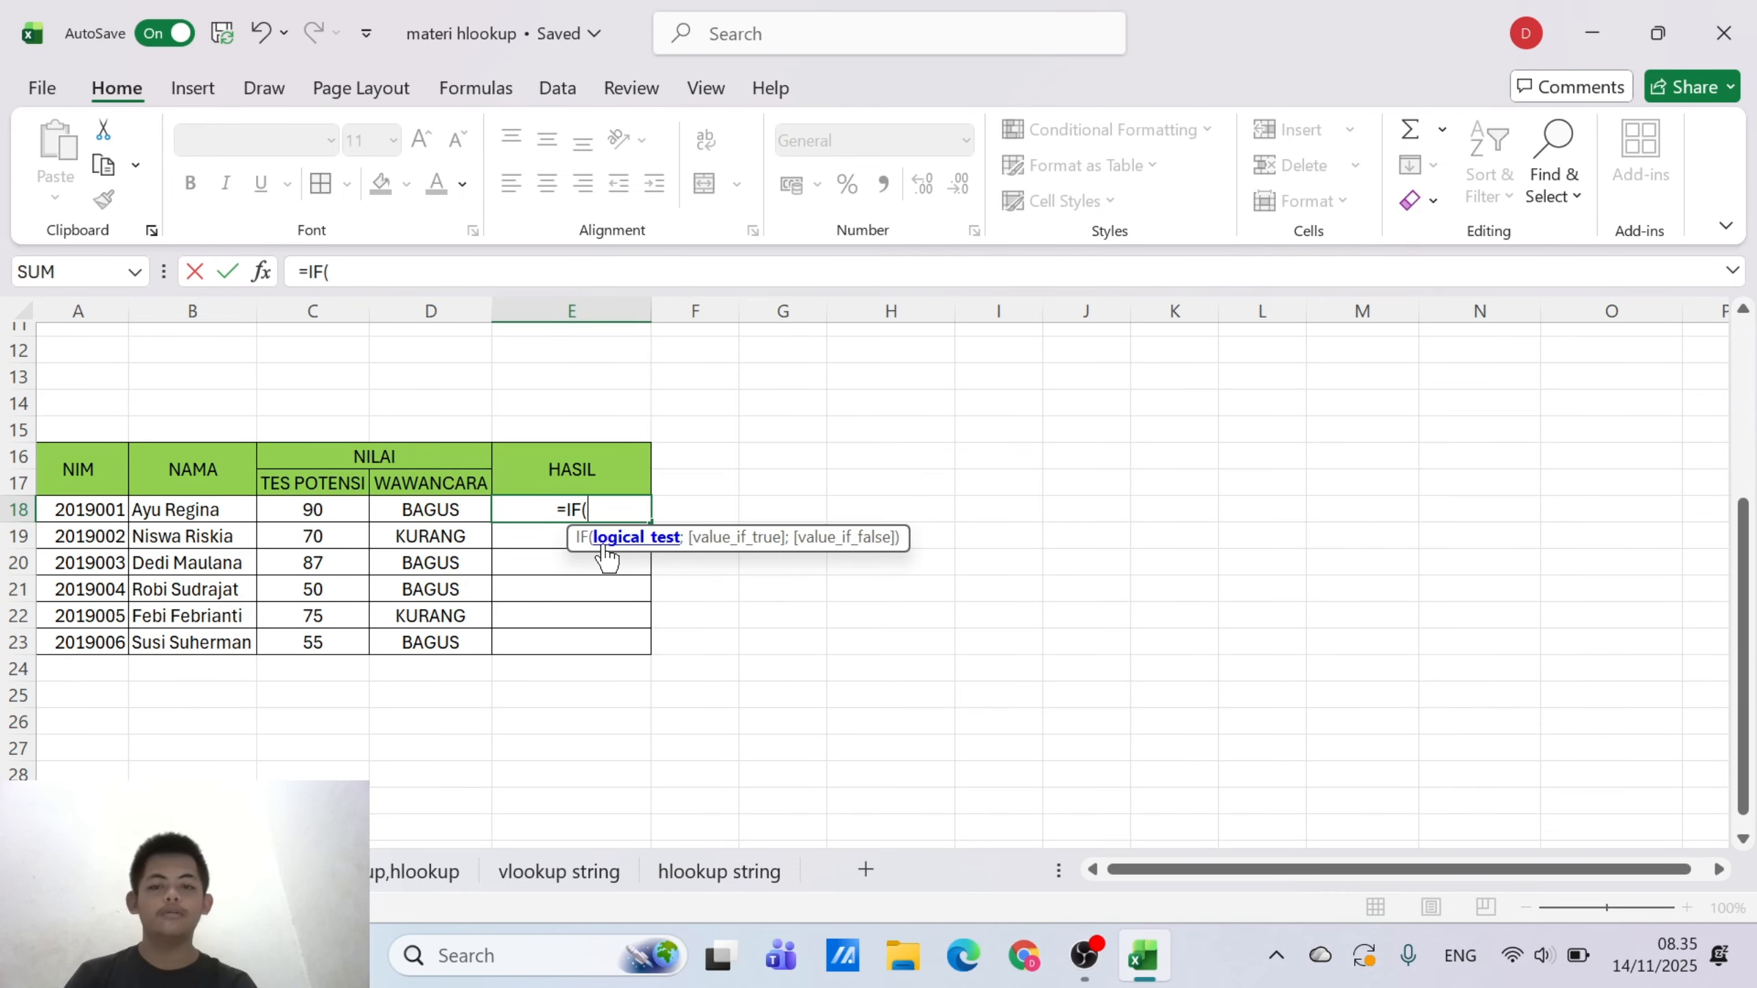
Nest an OR function in E18's IF formula with C18>85 as its first condition
text(oR)
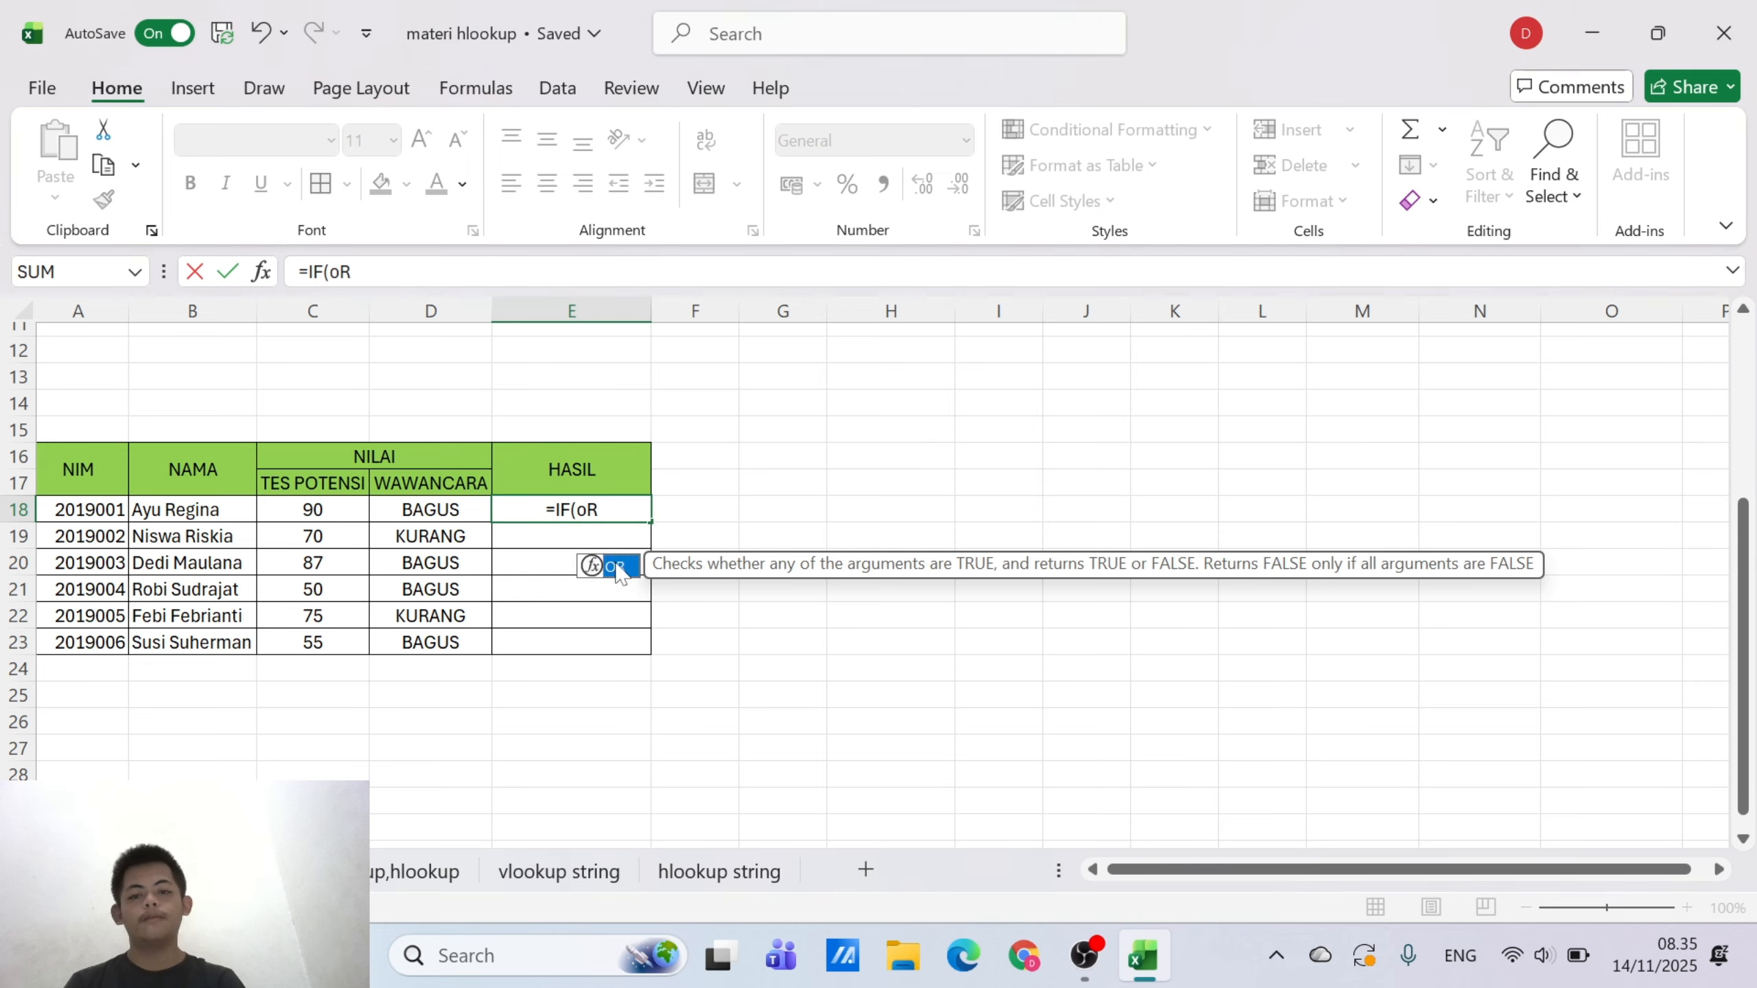
double_click(608, 564)
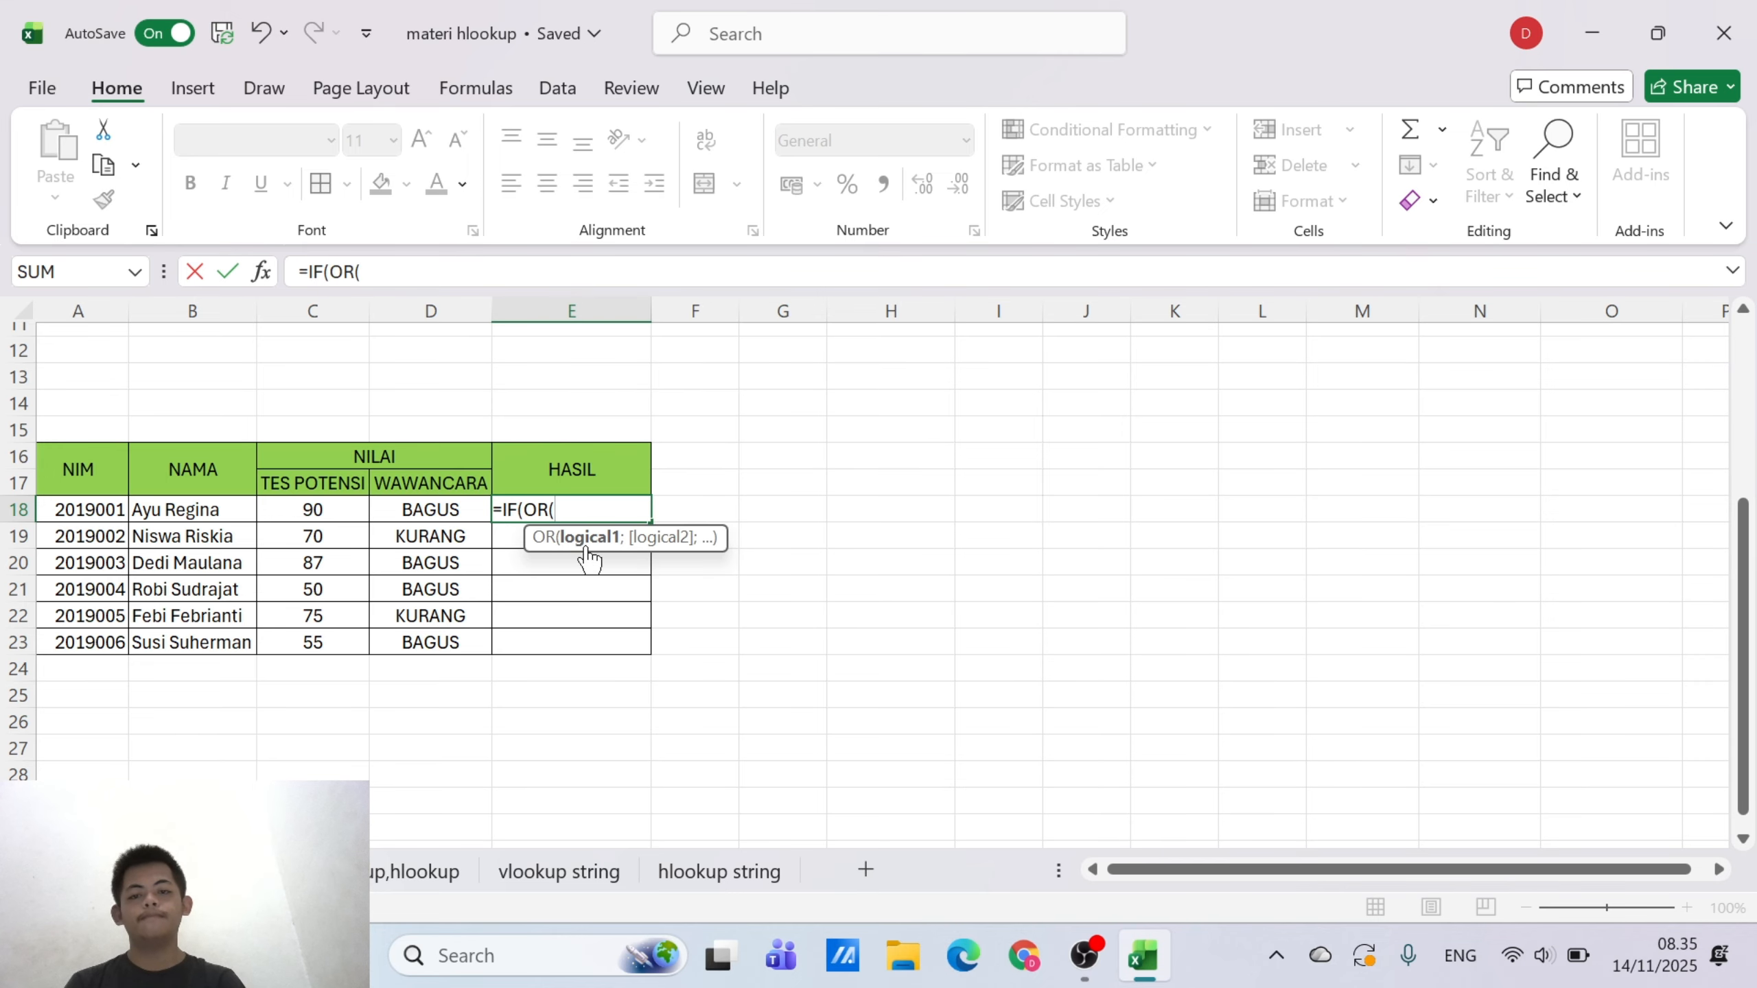
click(304, 512)
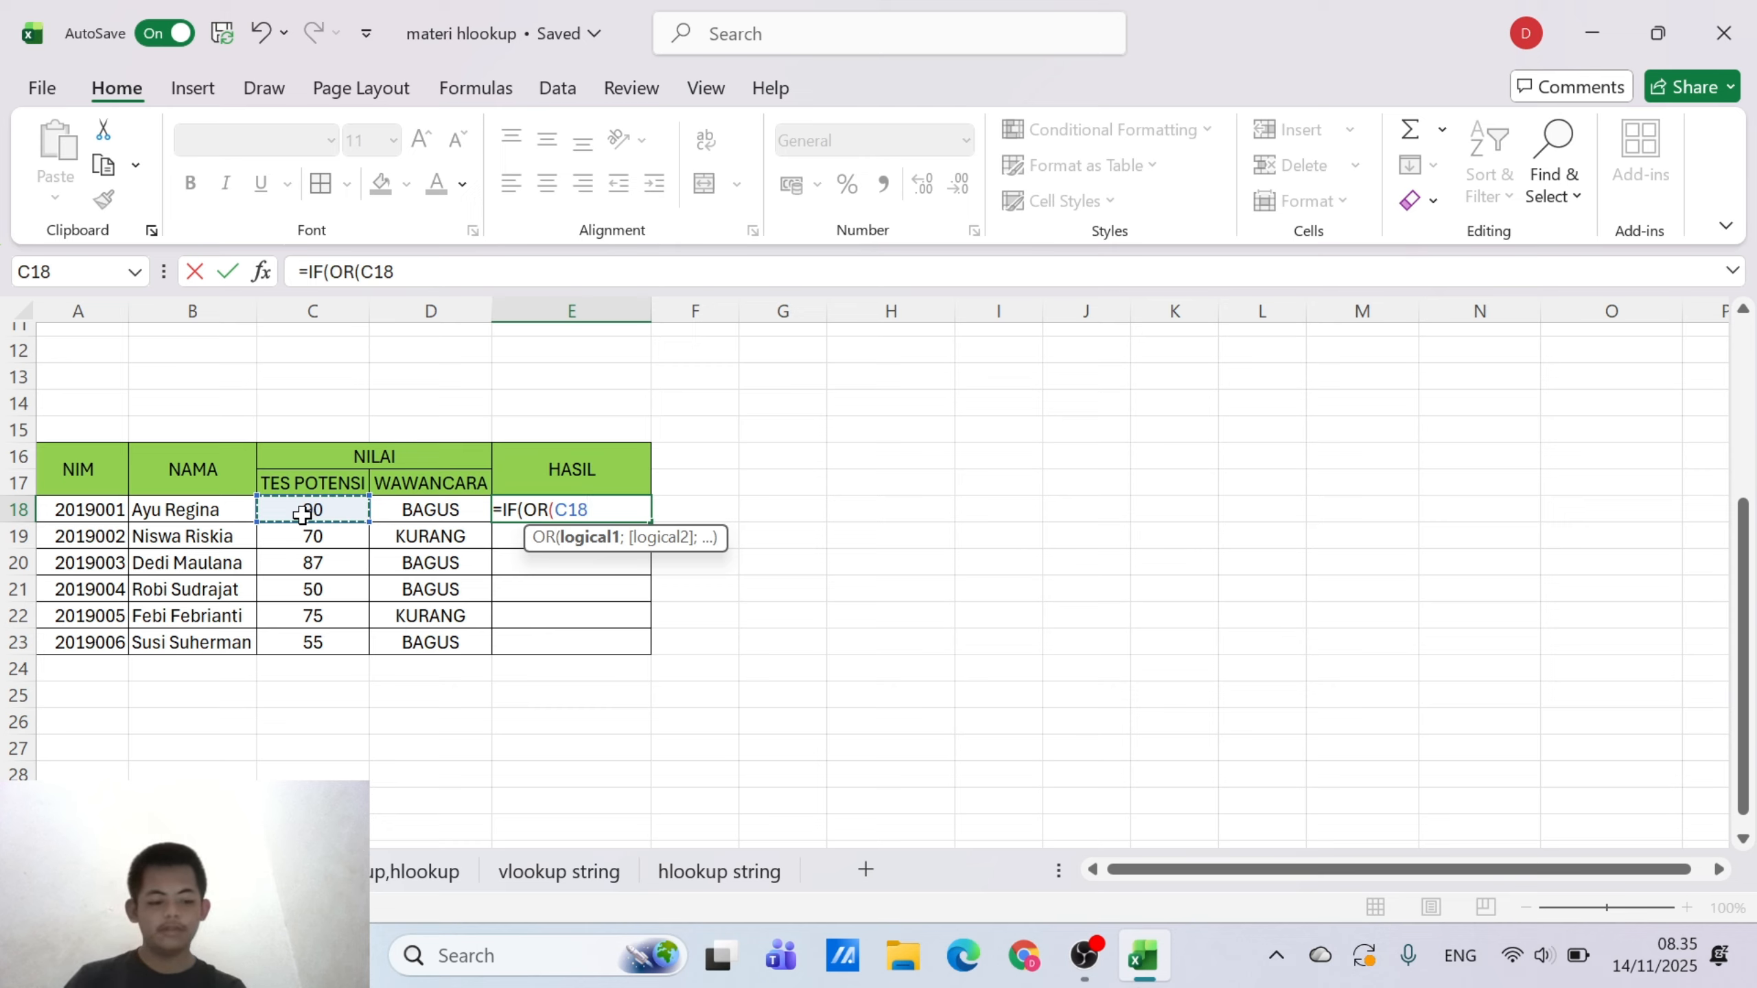
text(<)
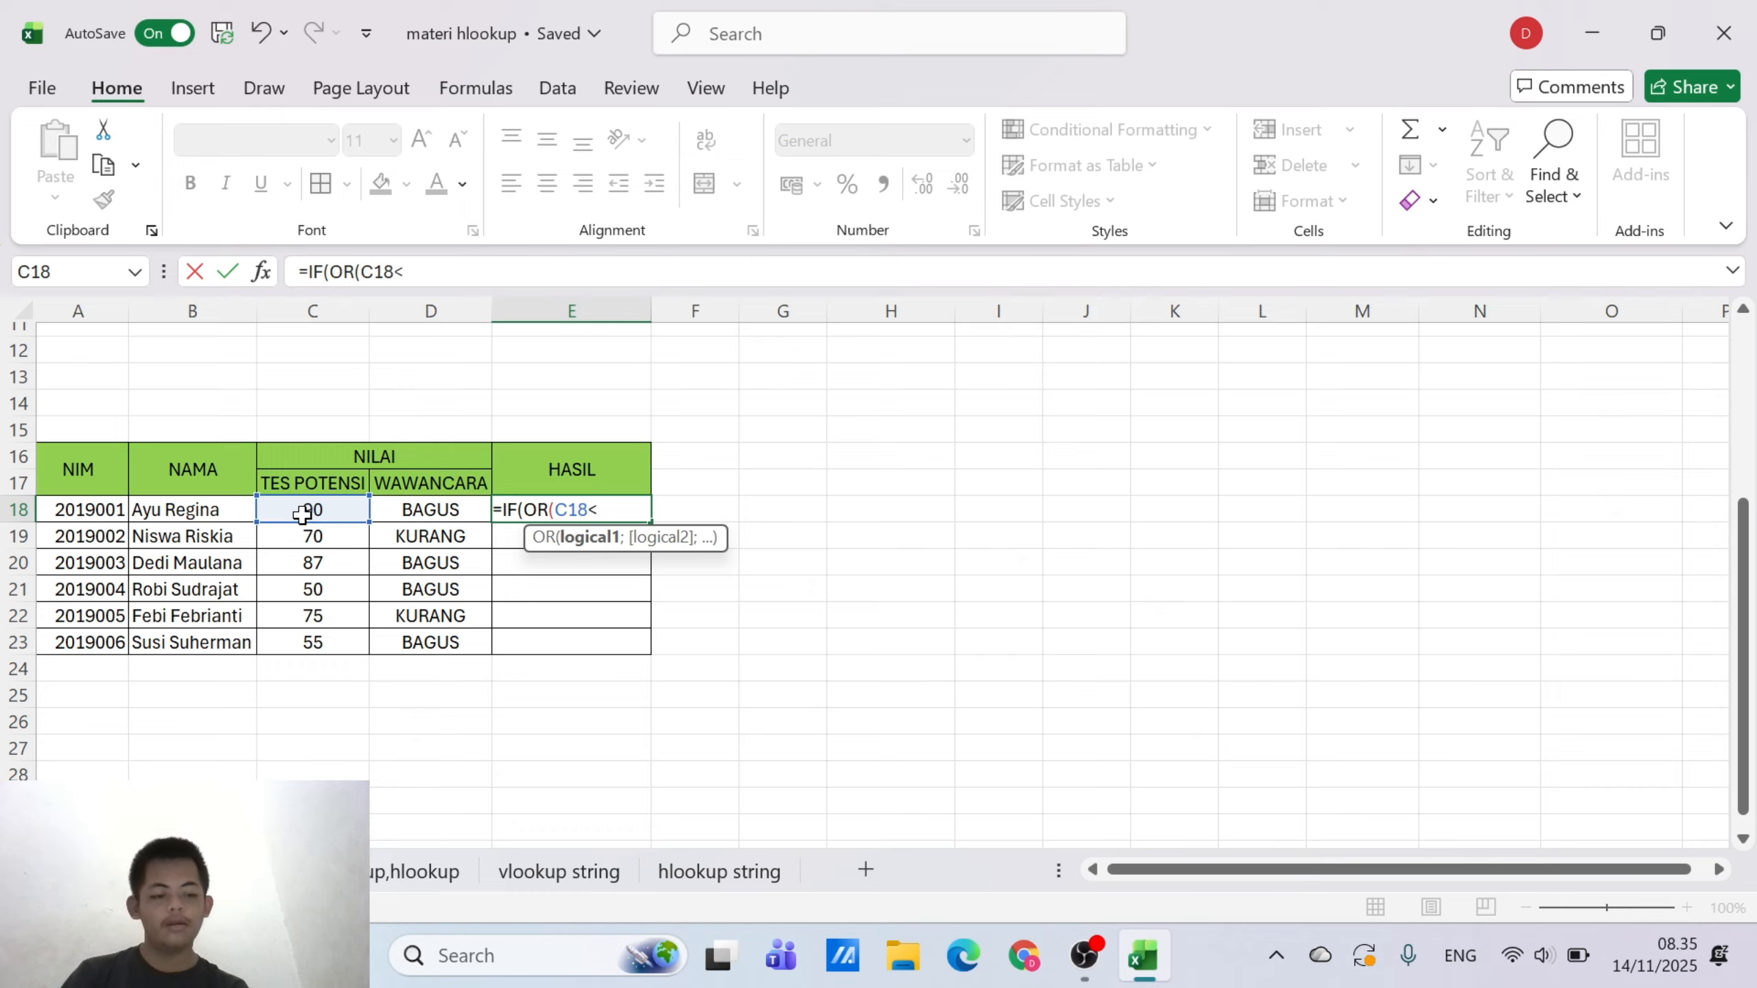
key(BackSpace)
text(>)
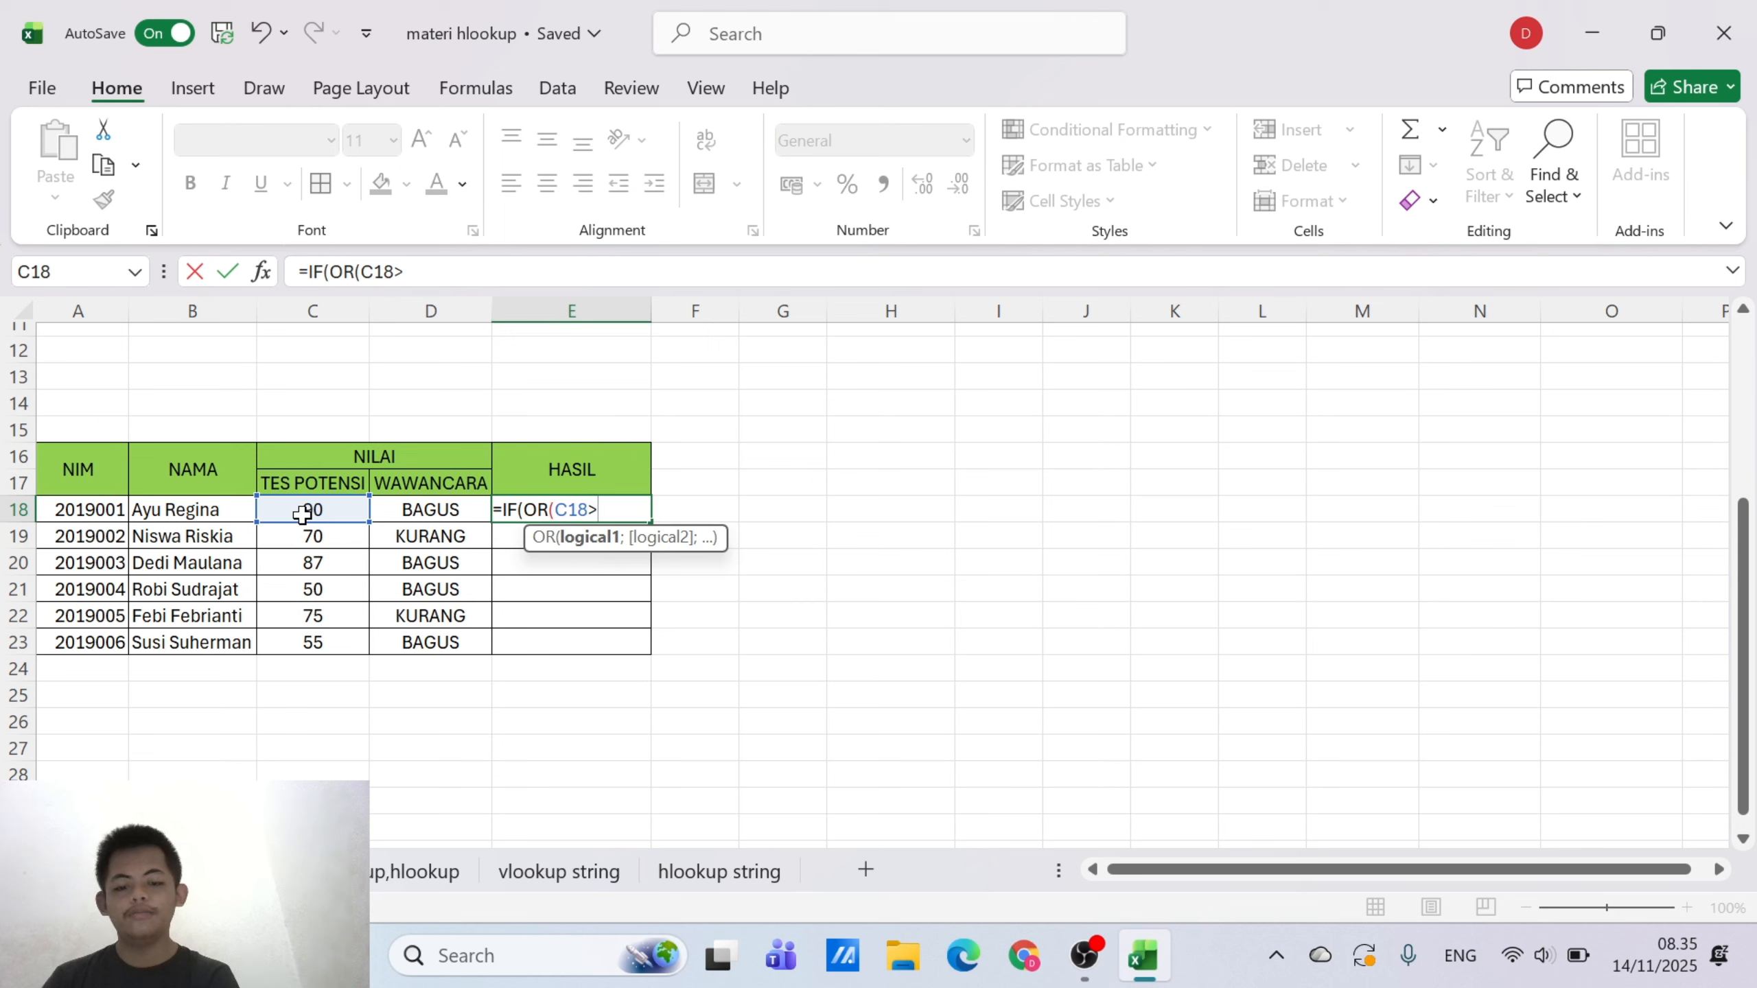
text(85)
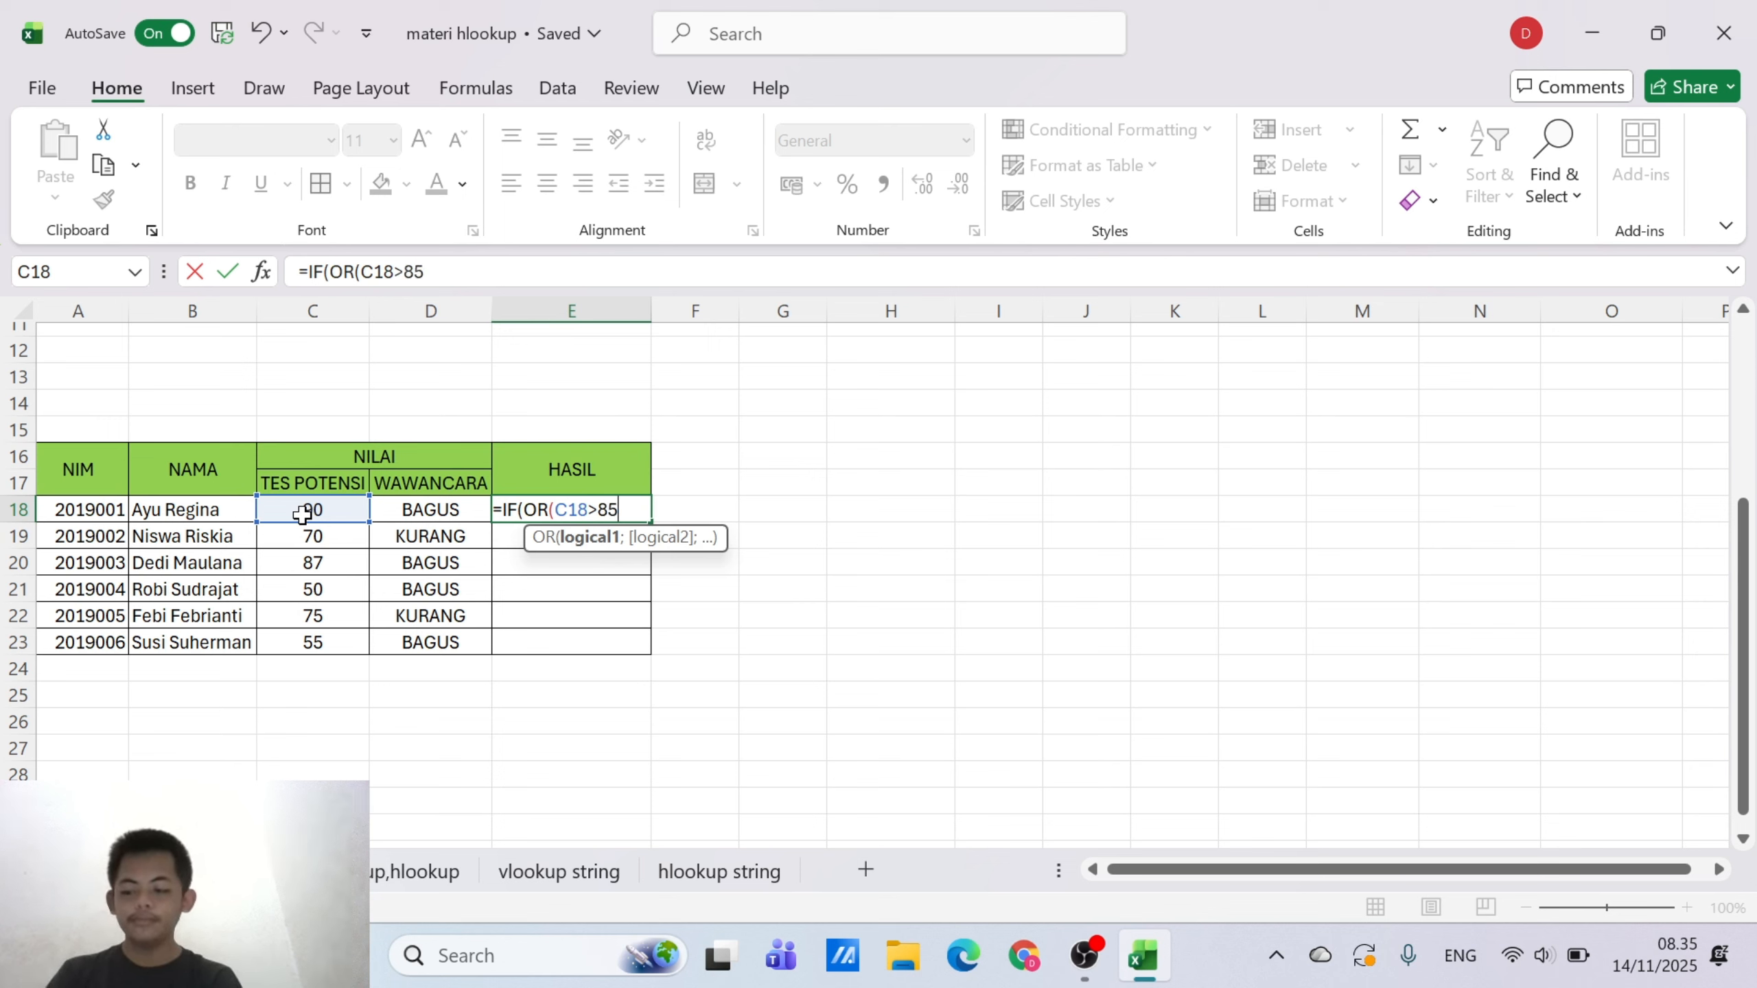
text(;)
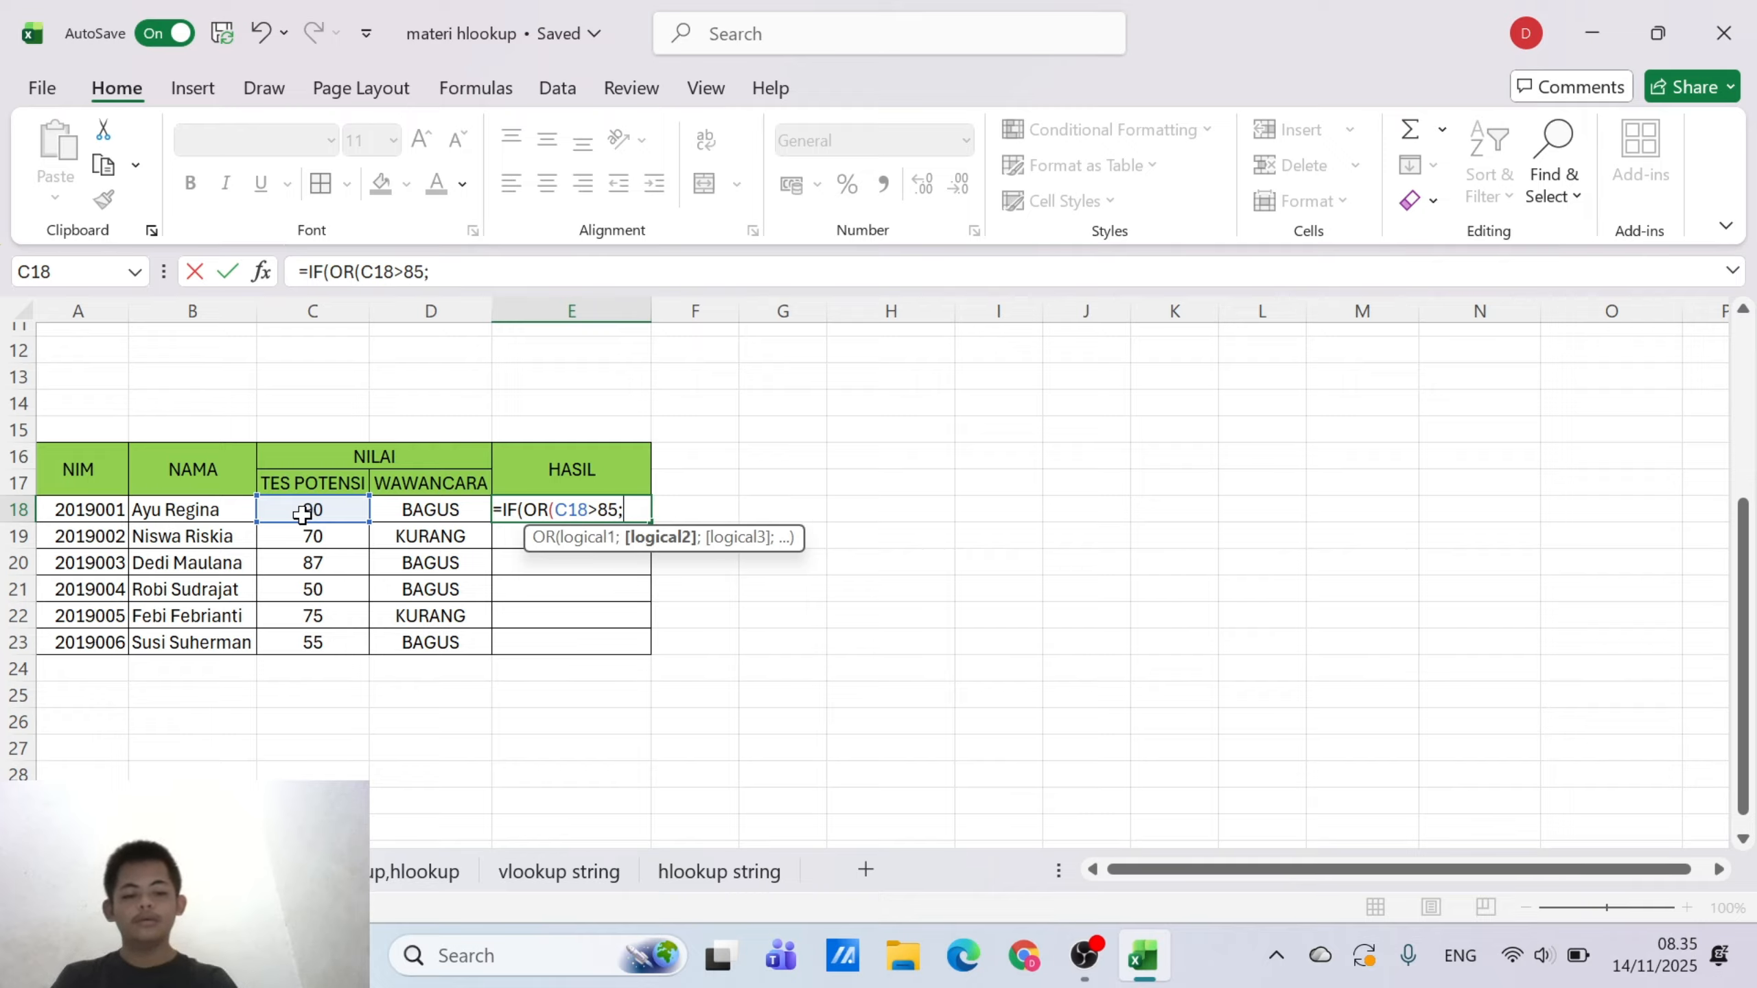
Add D18="BAGUS" as the second OR condition in E18's formula and close the OR function
click(406, 512)
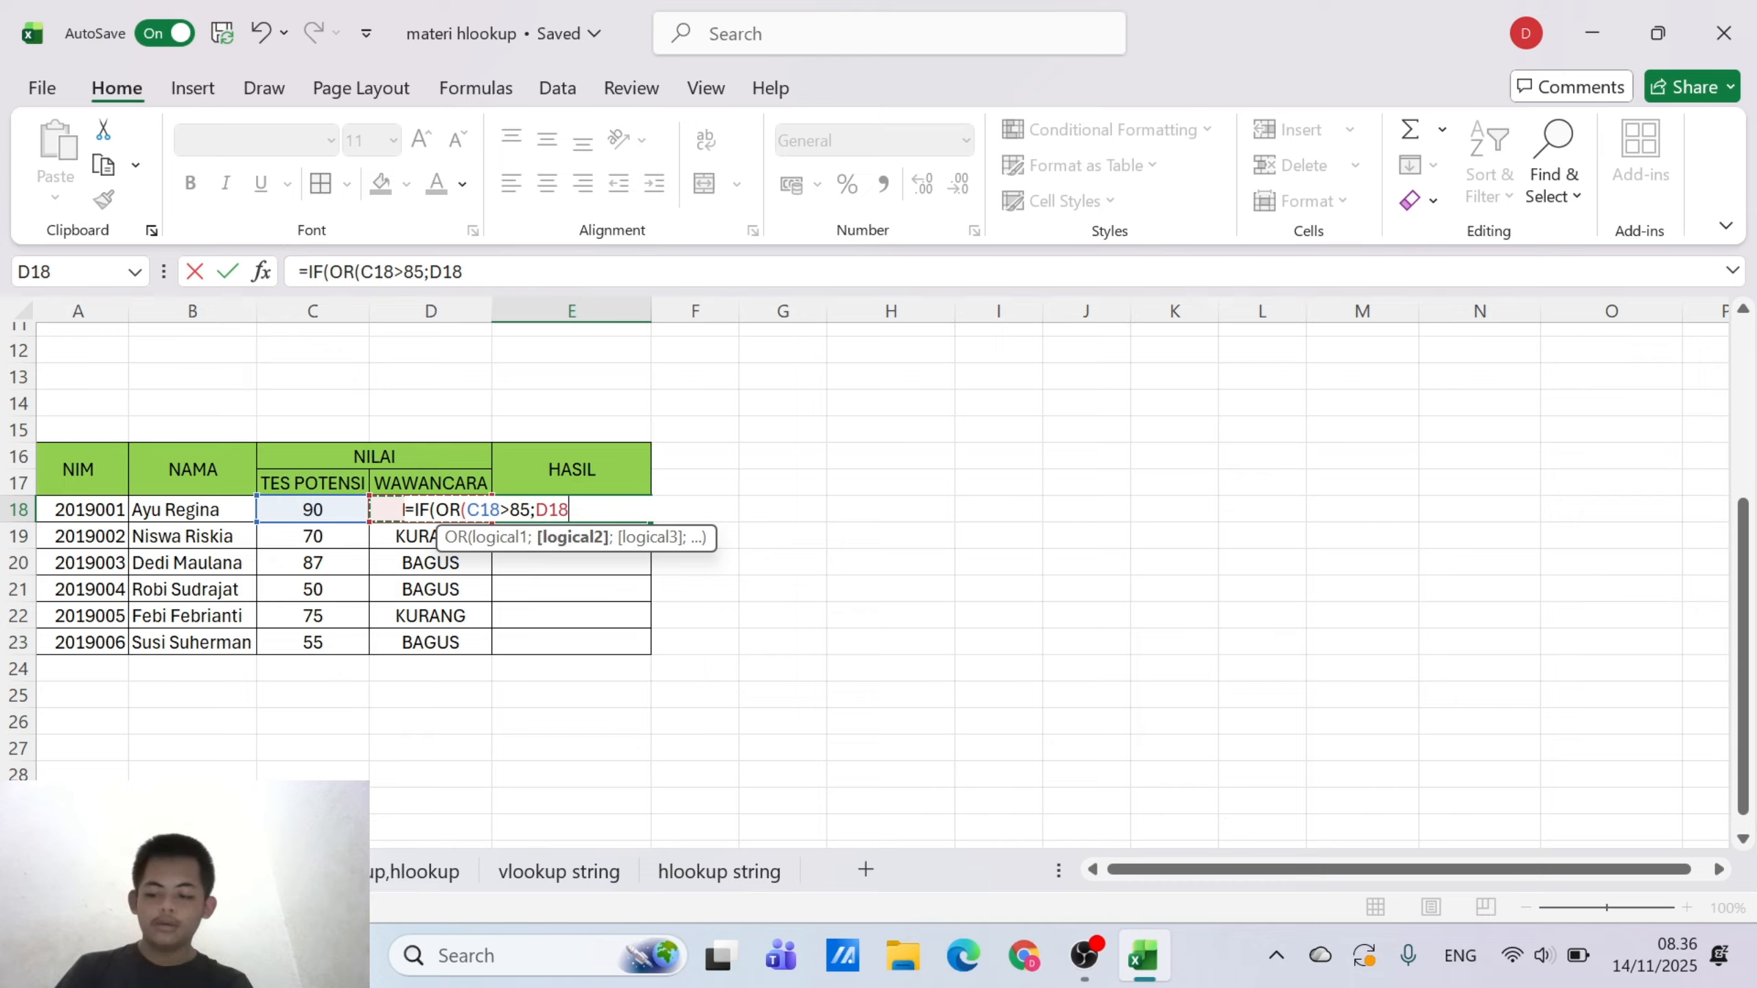
text(=)
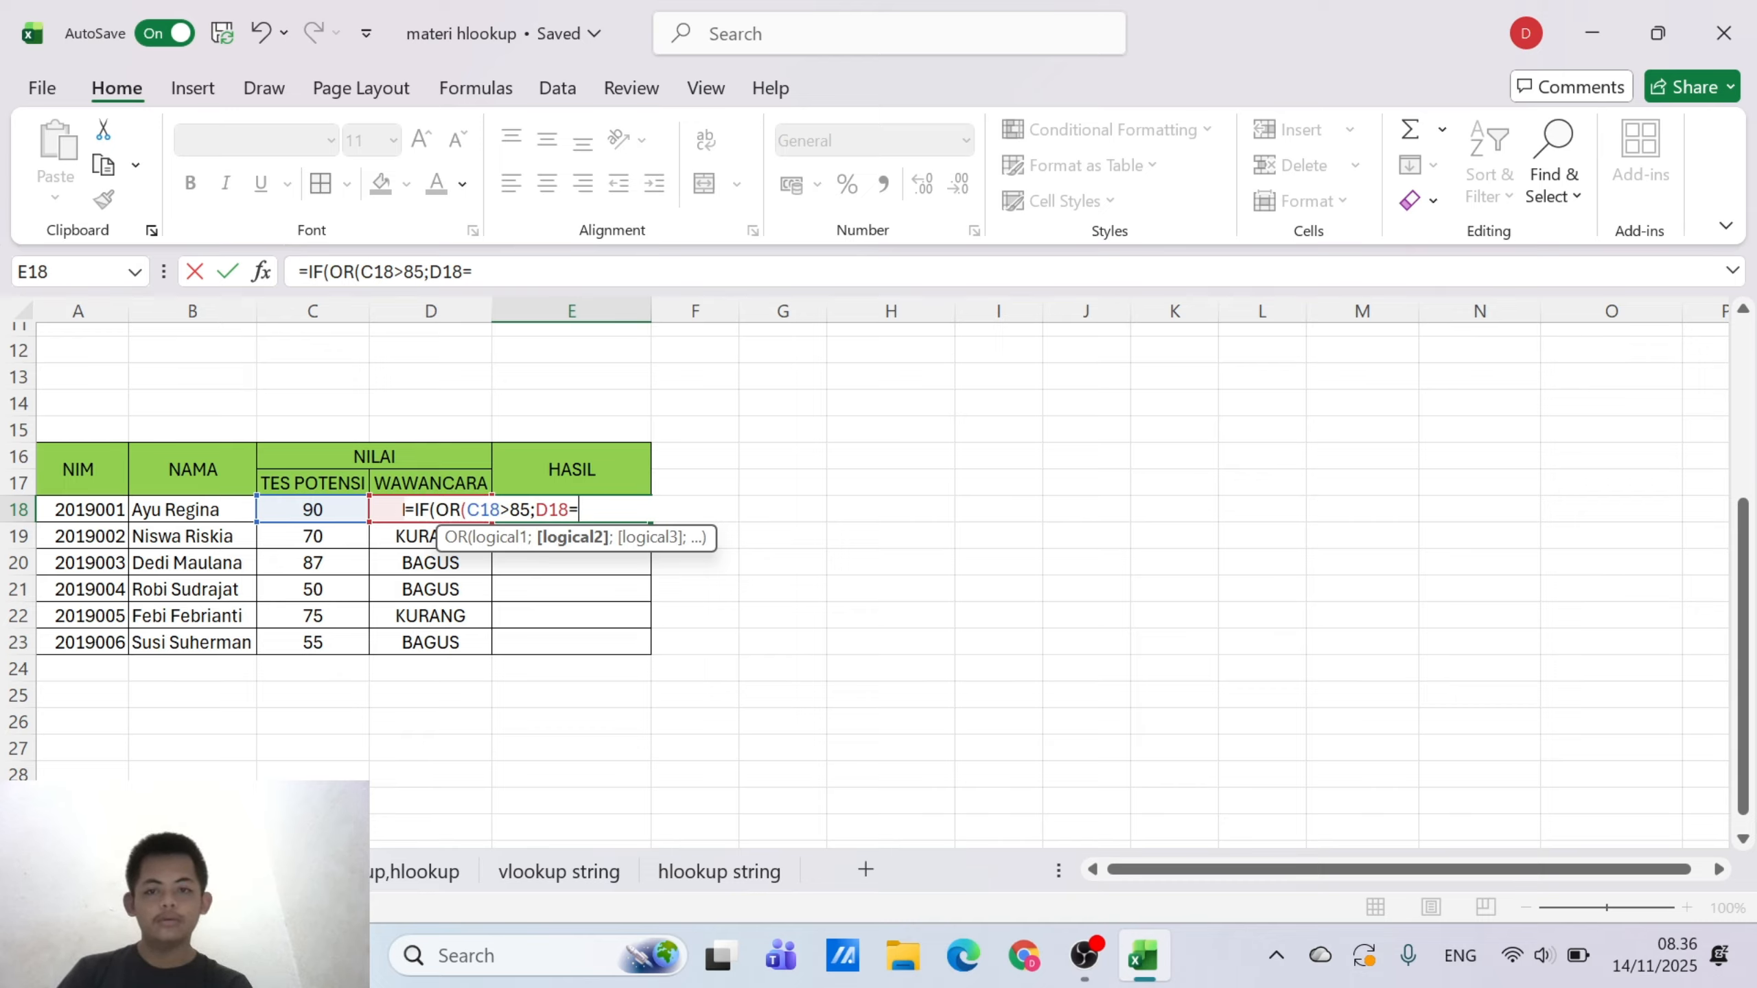
text(:)
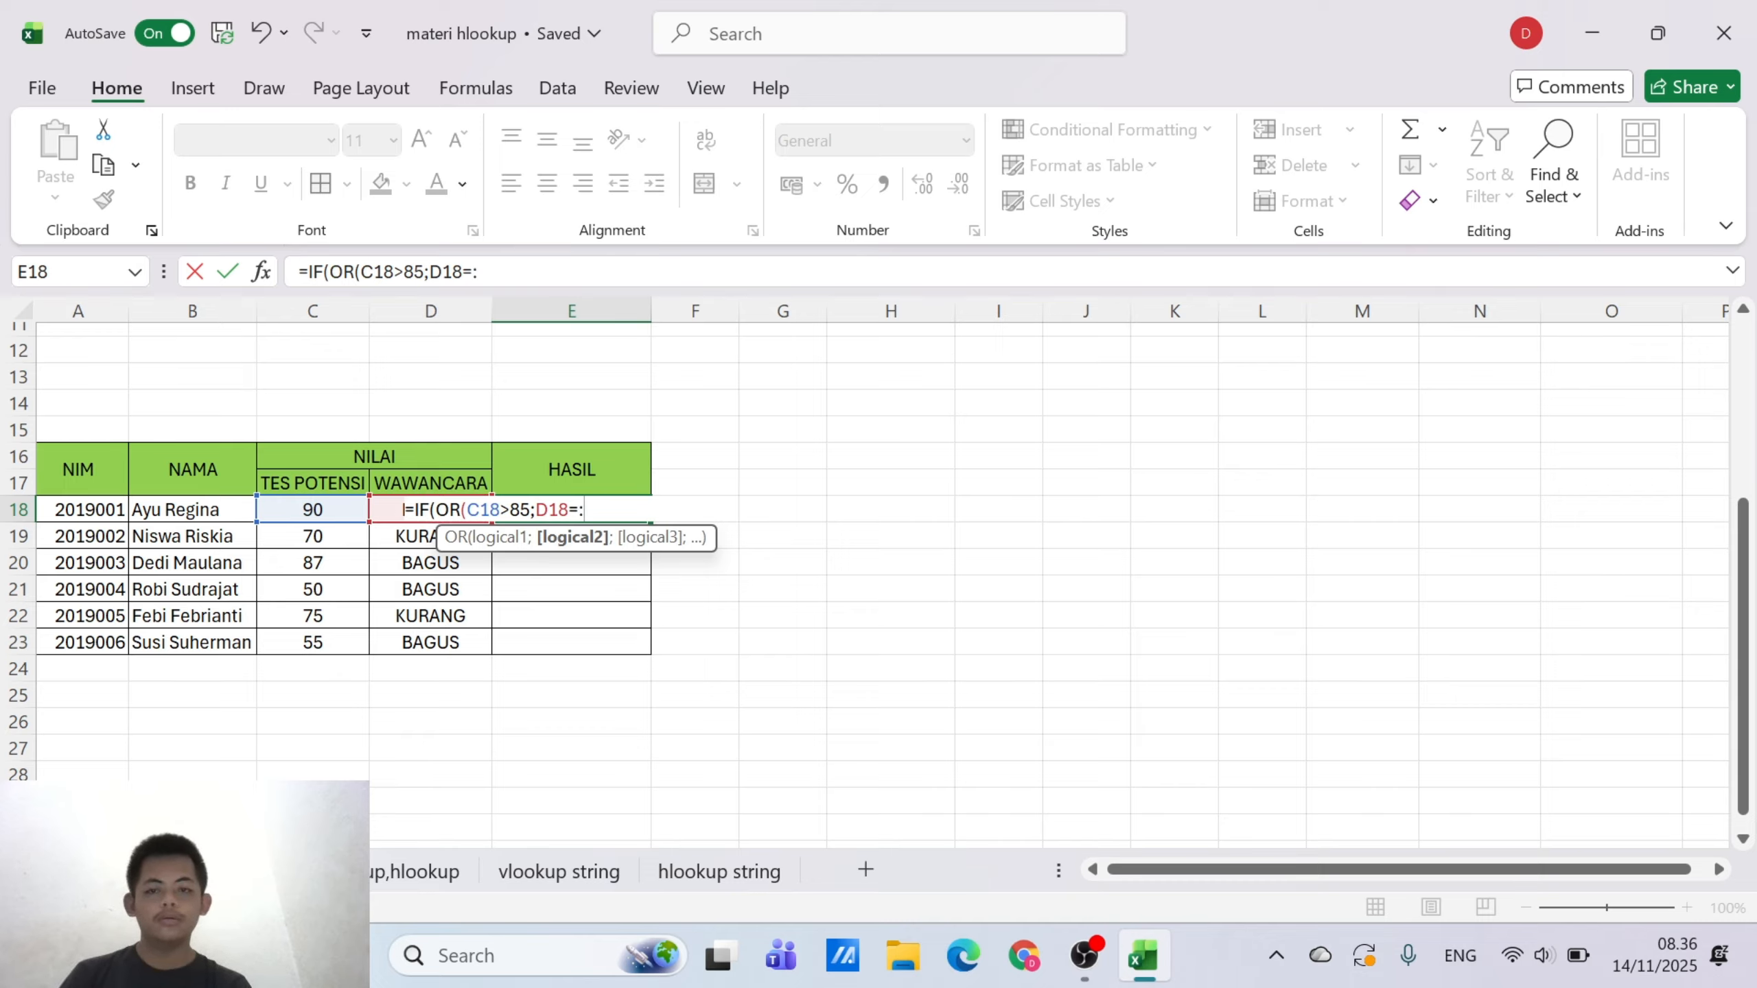
key(BackSpace)
text(")
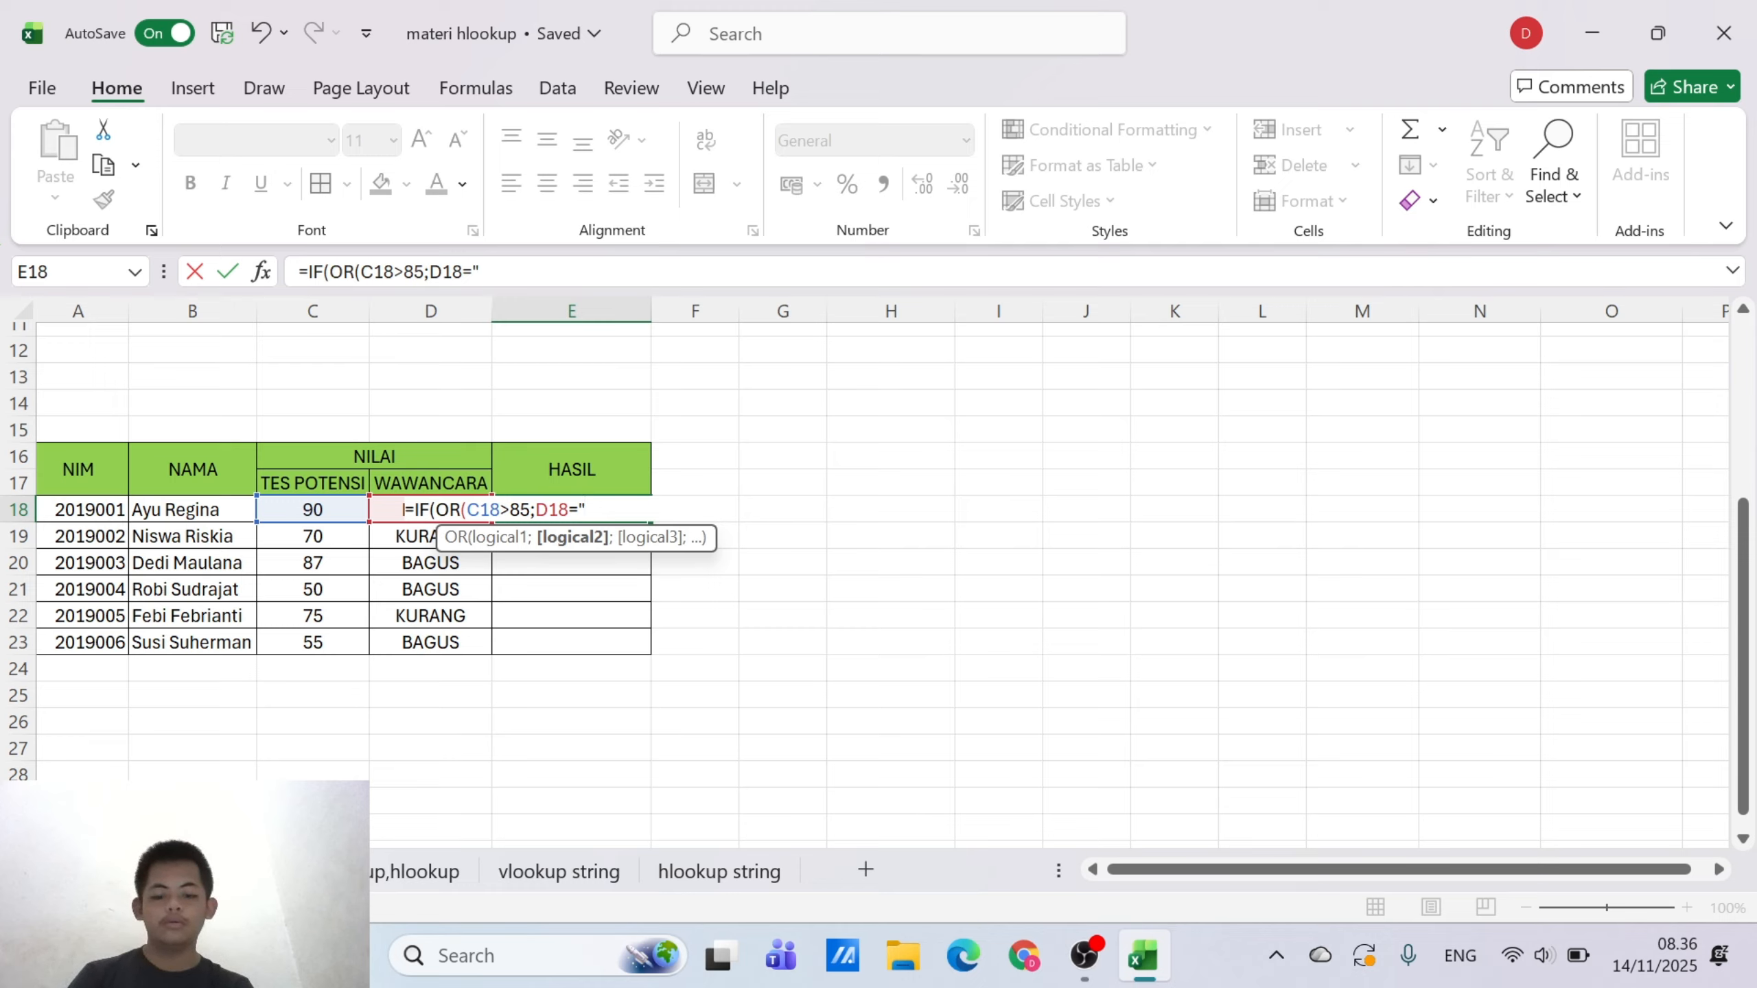
text(BAGUS)
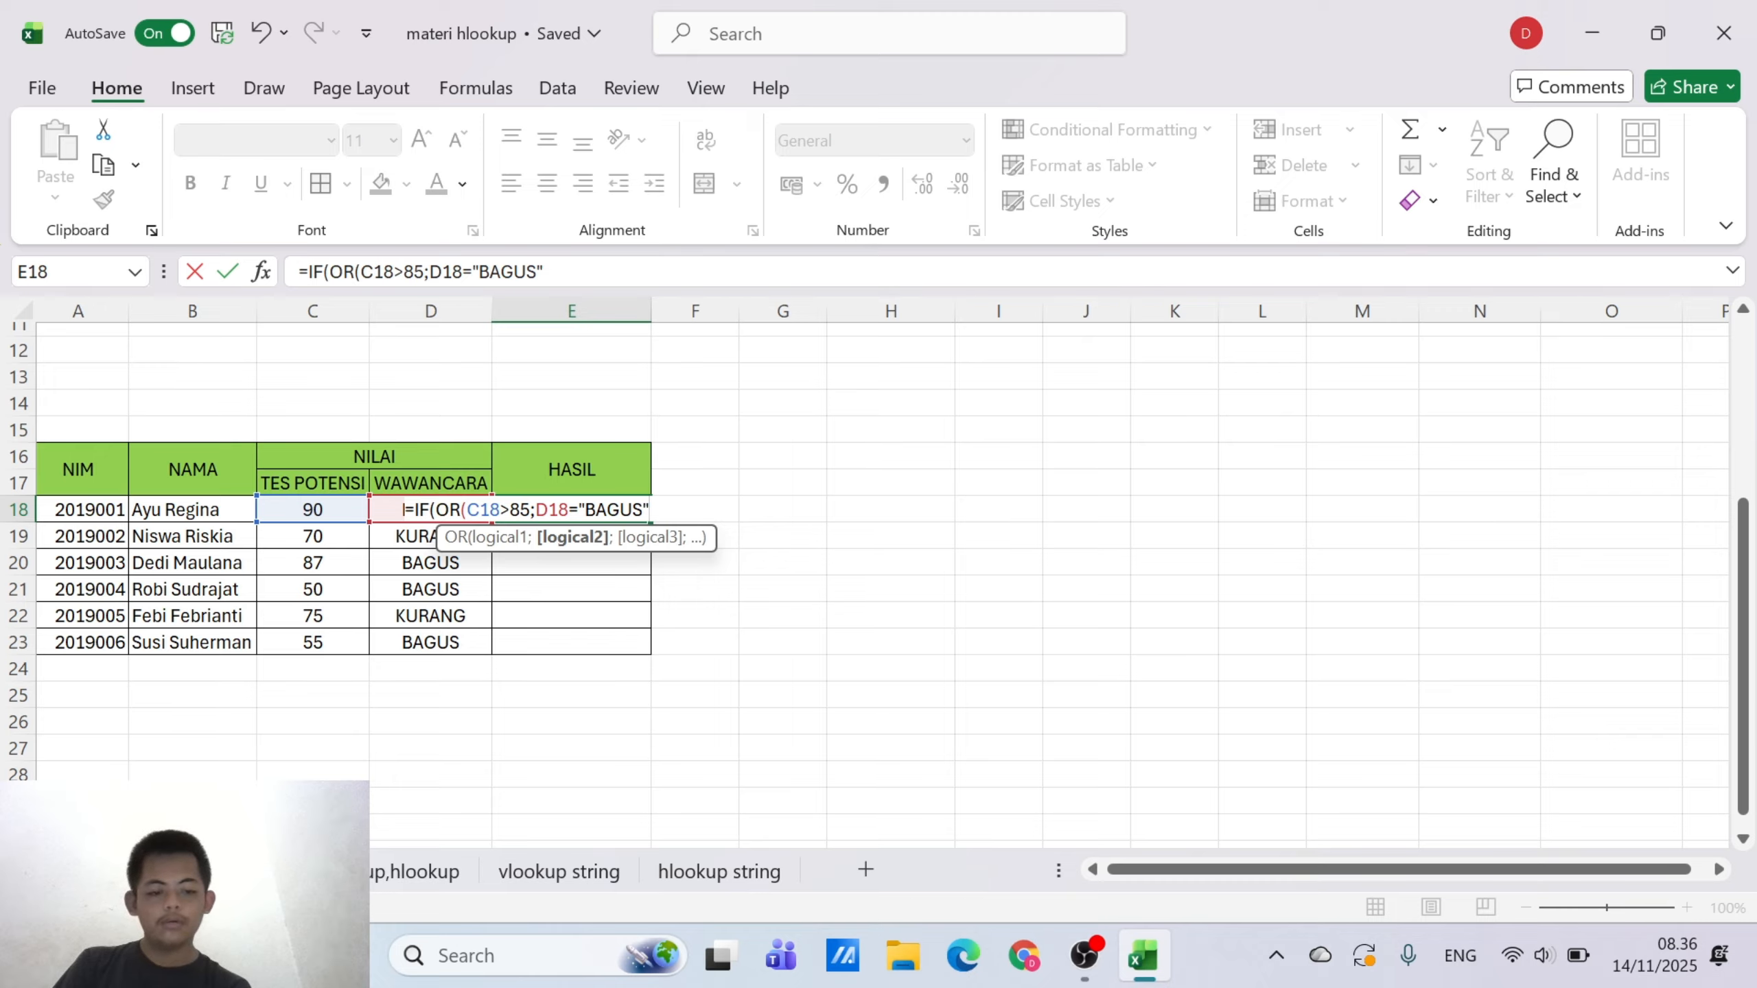
text())
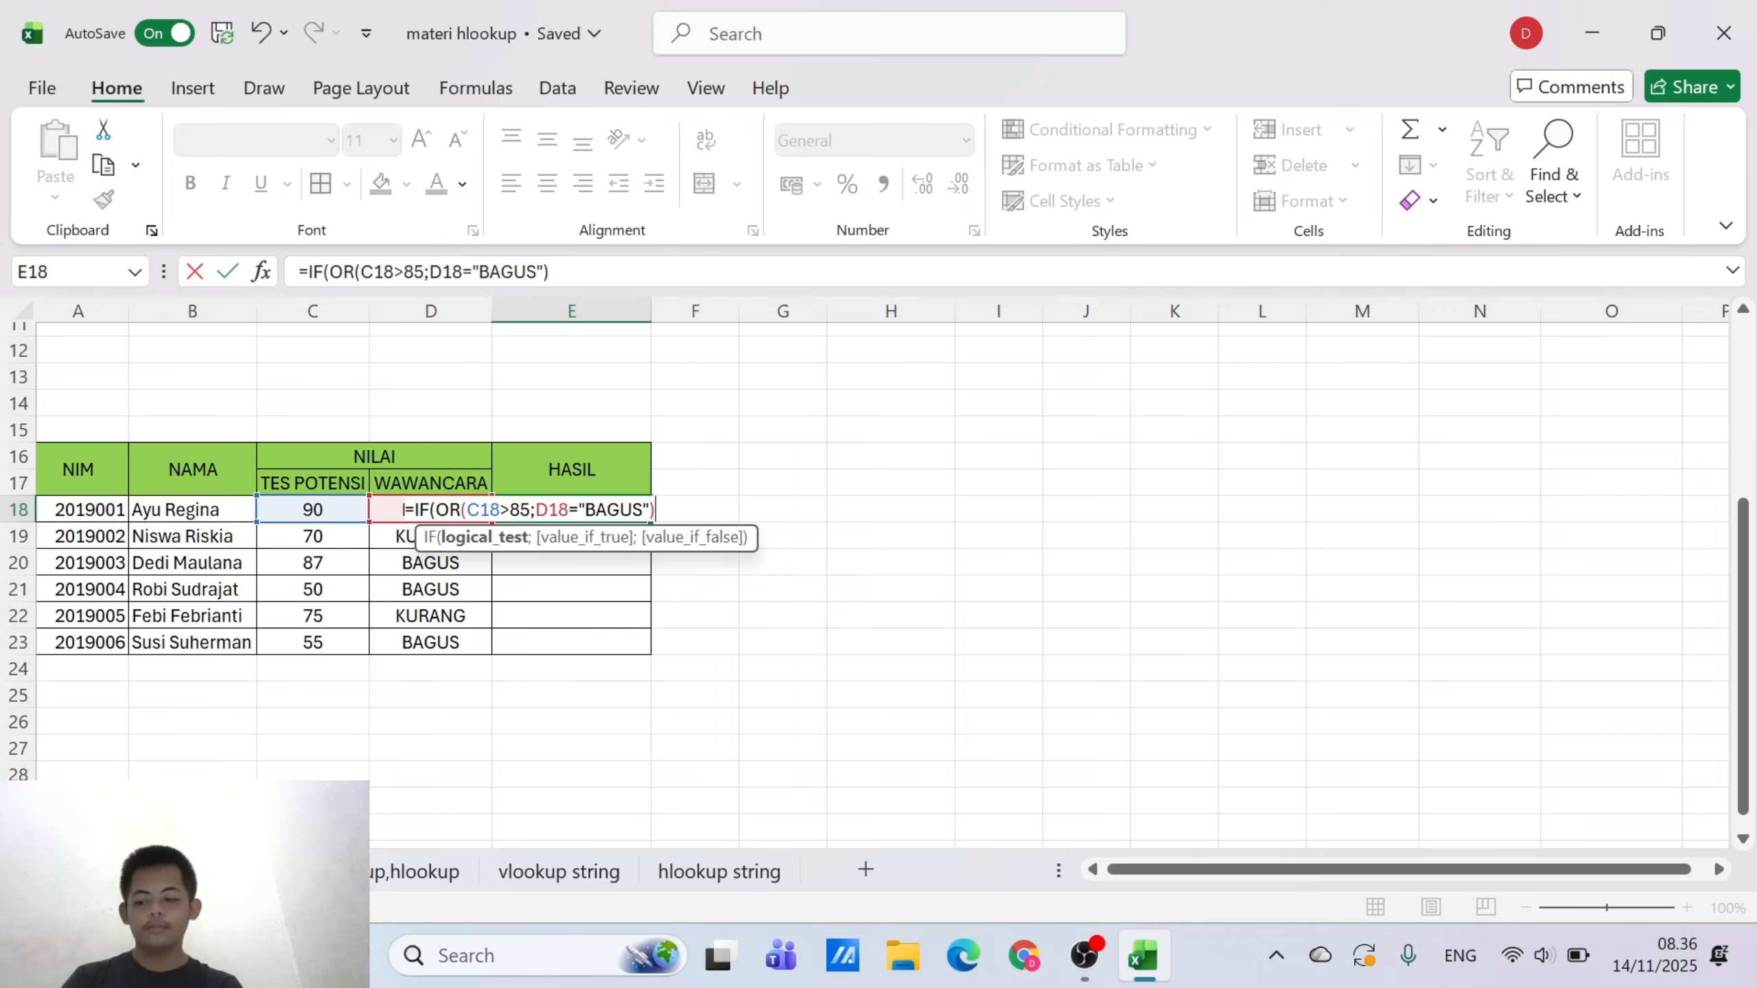
text(;)
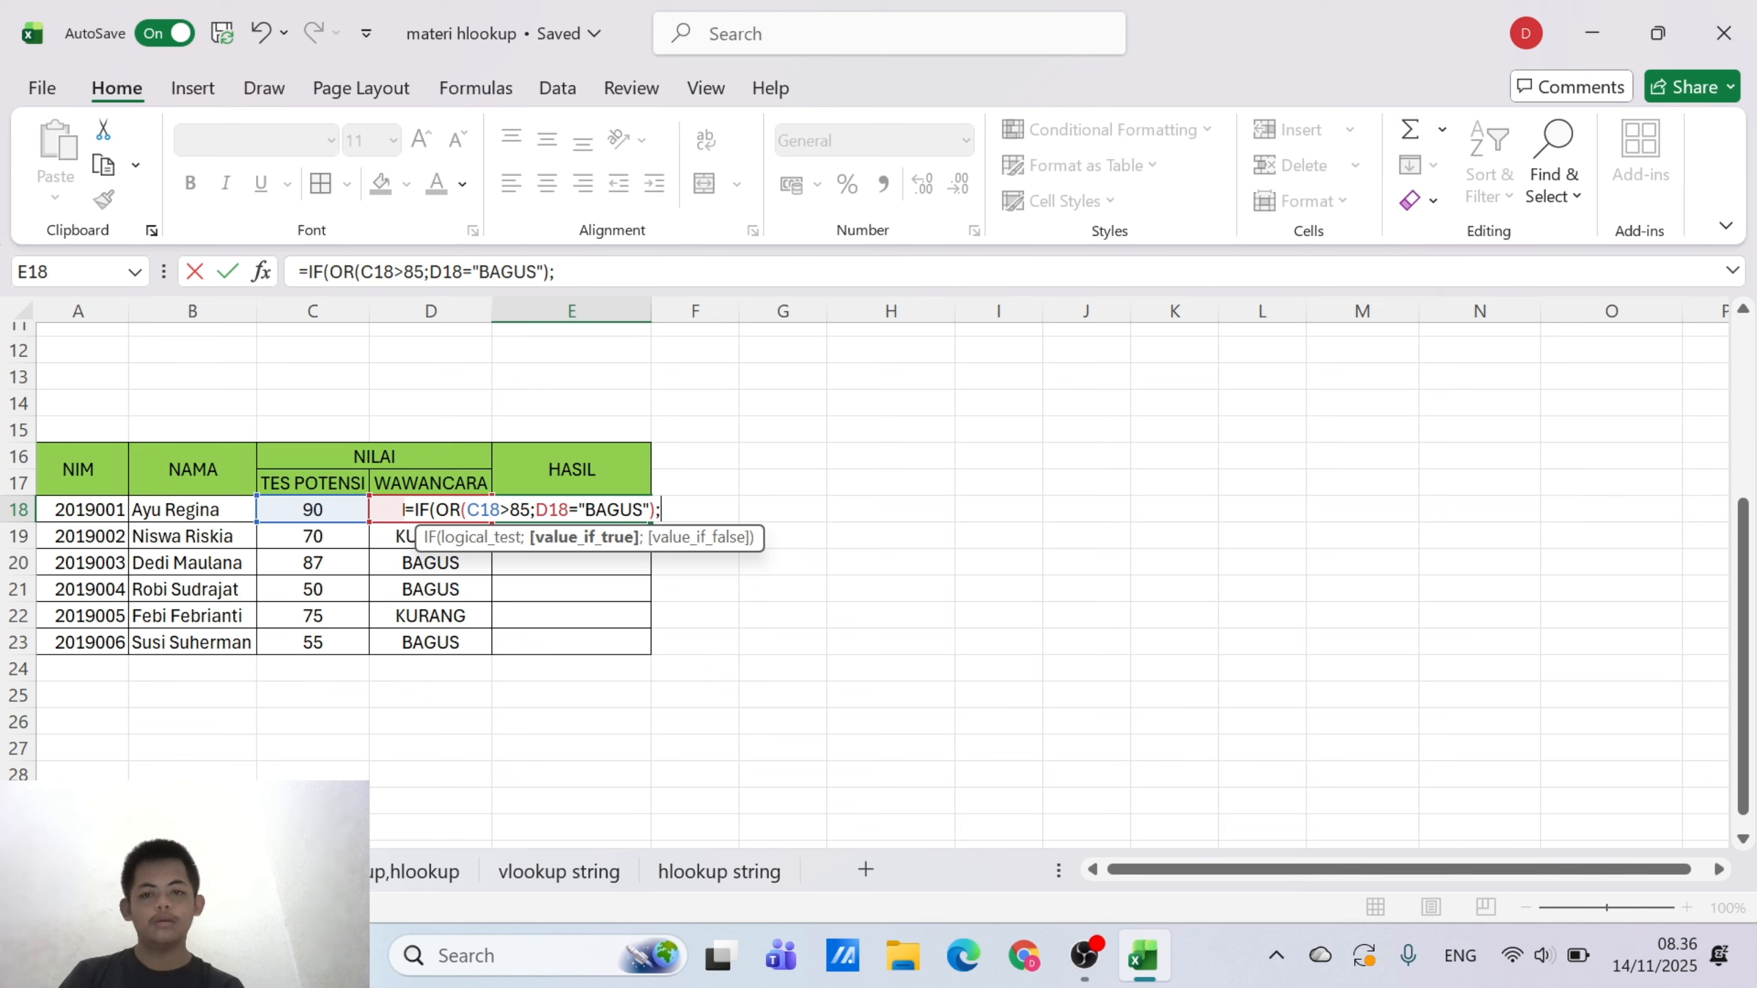
Add "Diterima" as the value-if-true argument of the IF formula in E18
key(BackSpace)
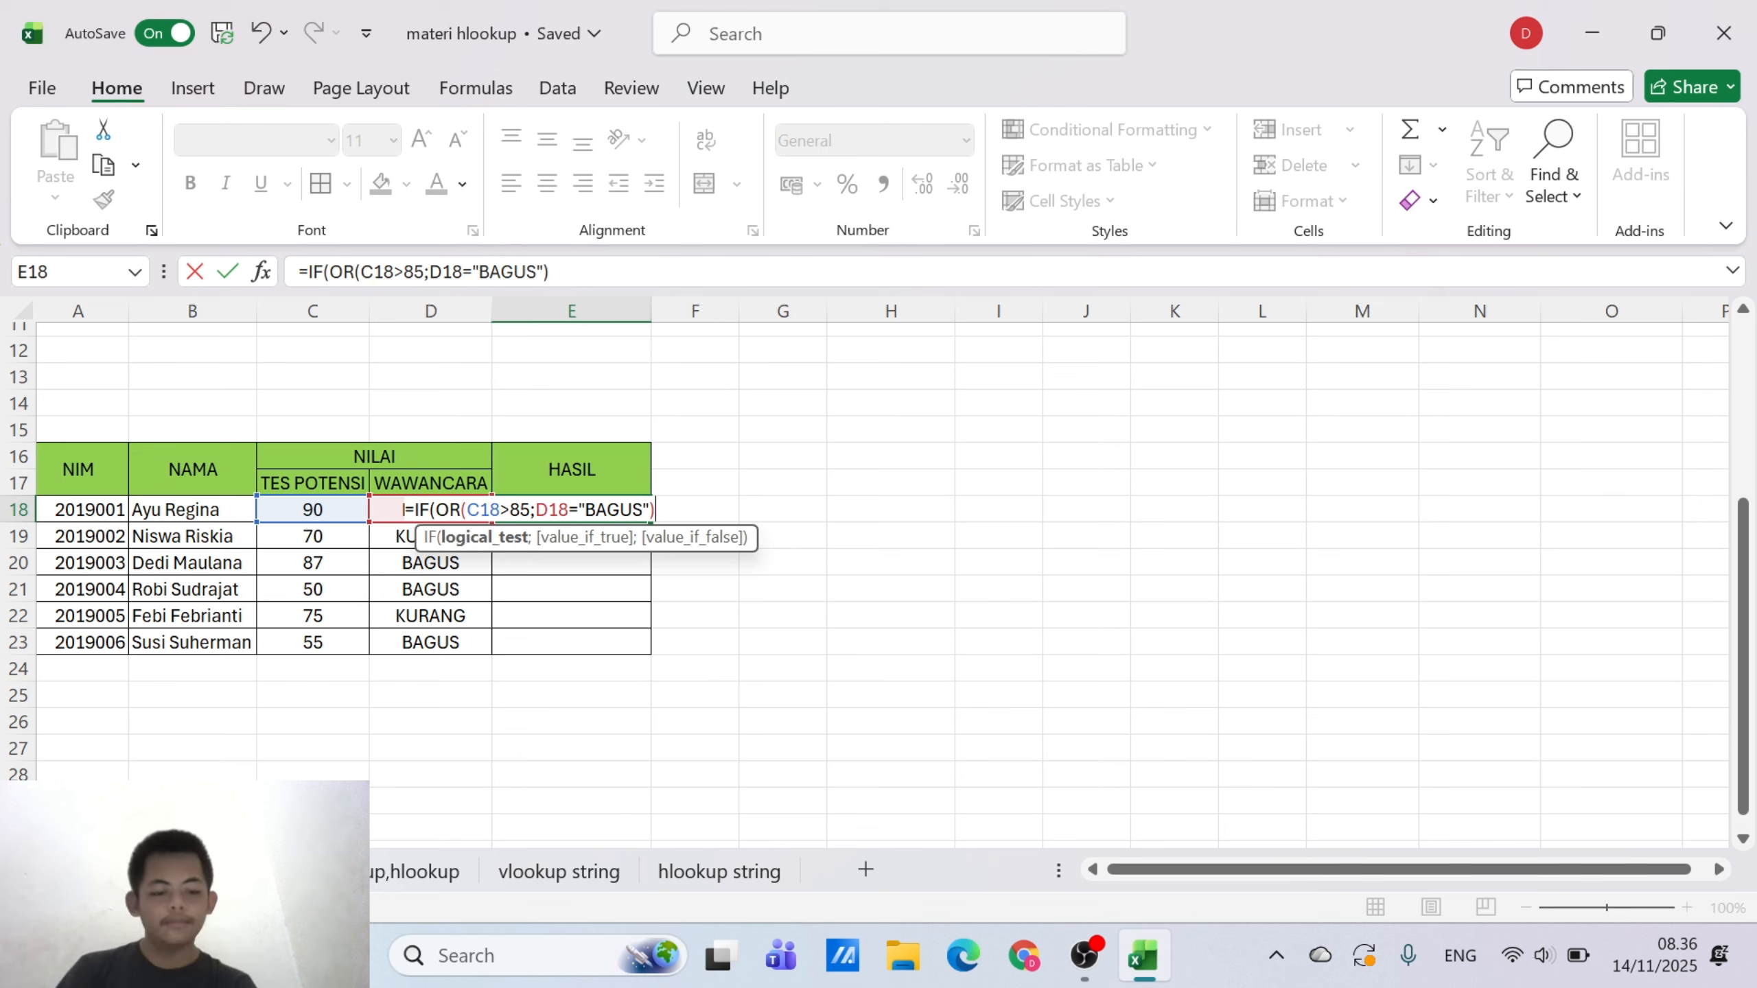
text(;)
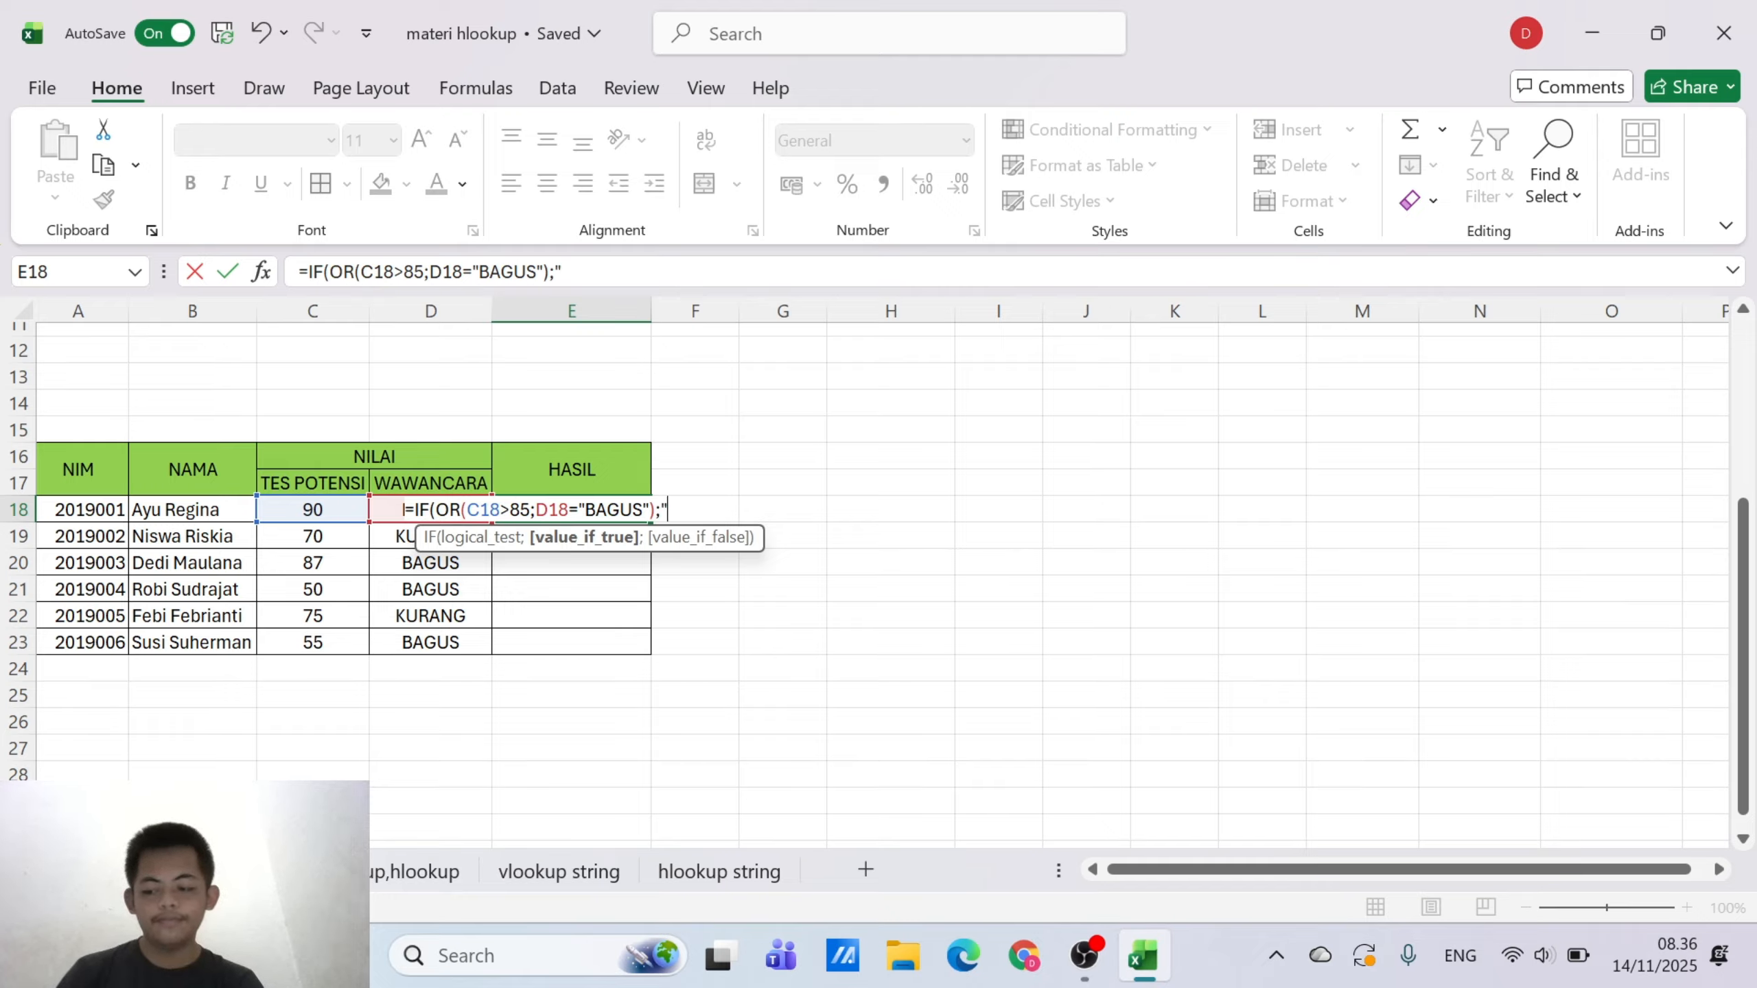
text("D)
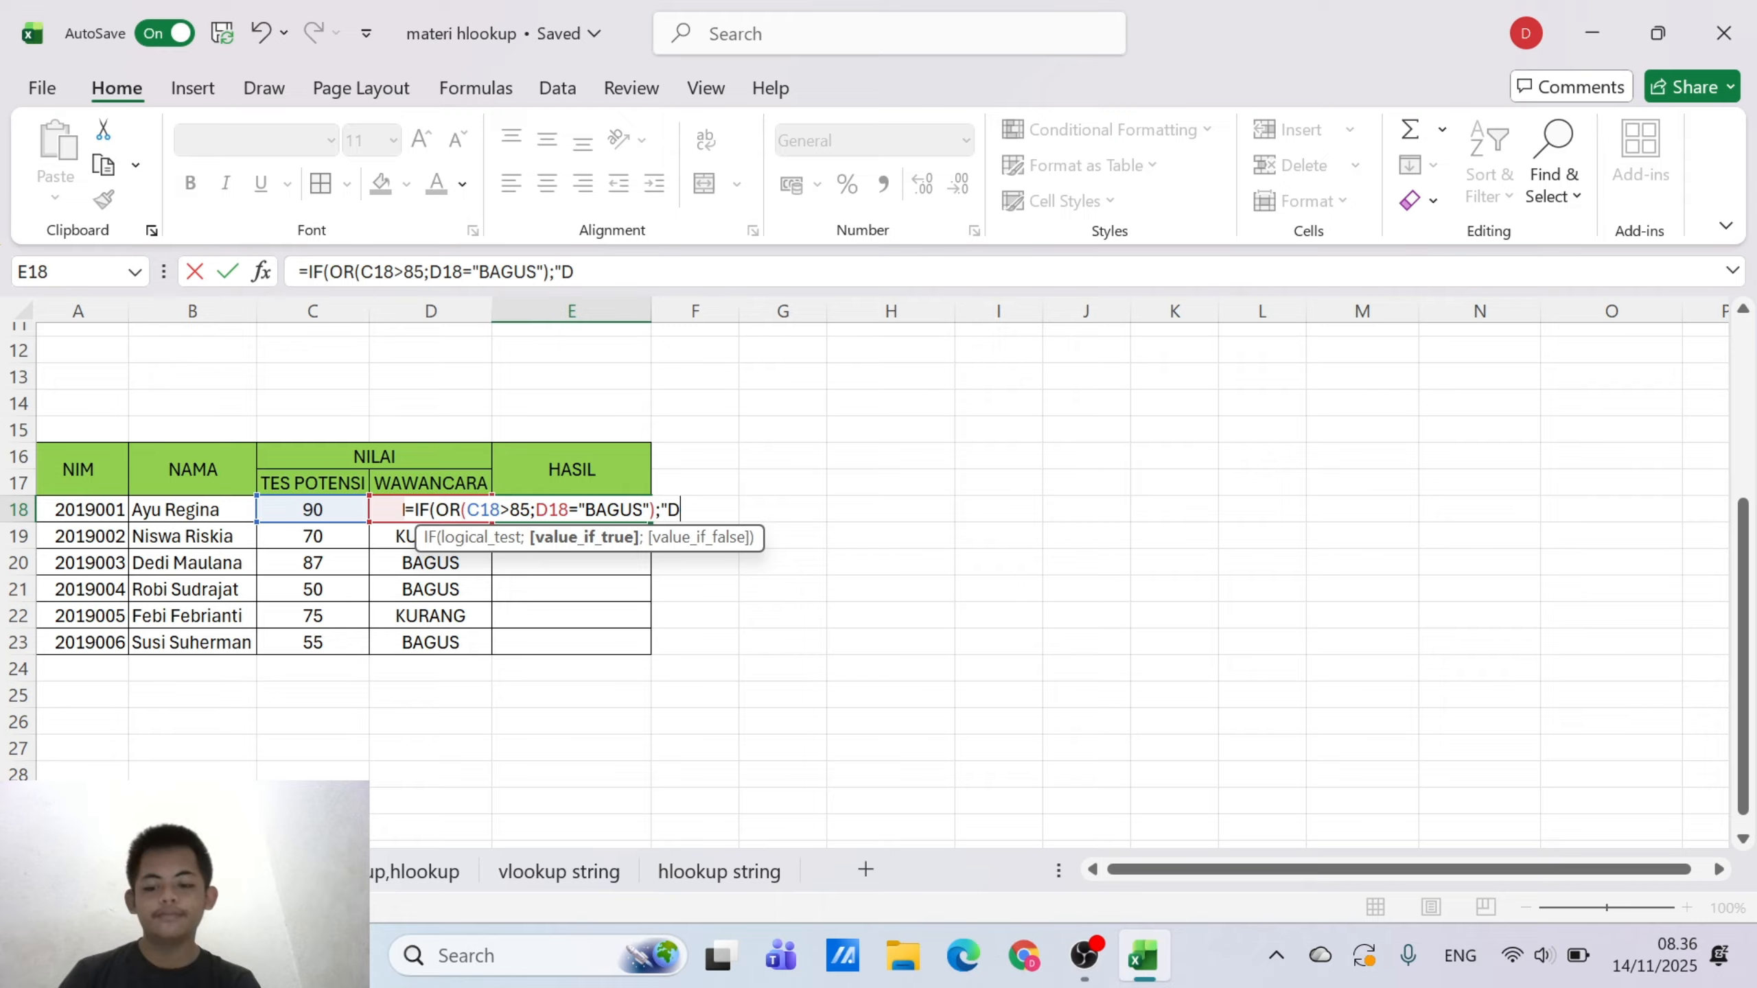
text(it)
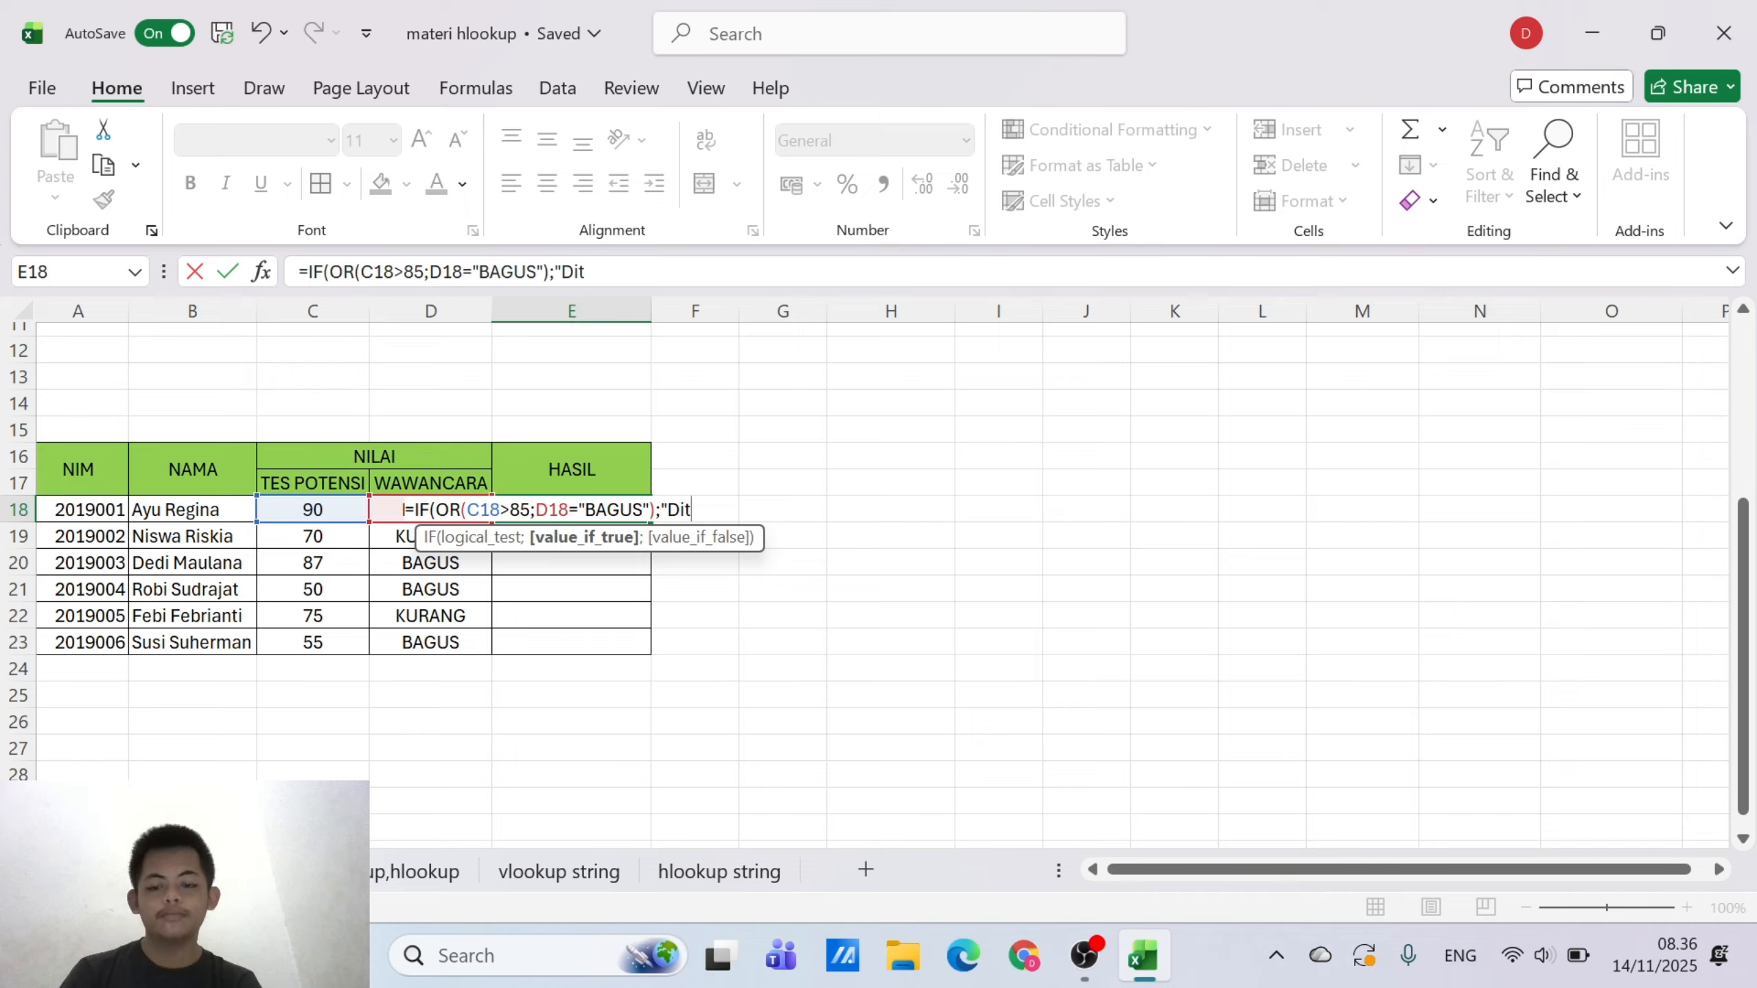
text(er)
key(BackSpace)
text(i)
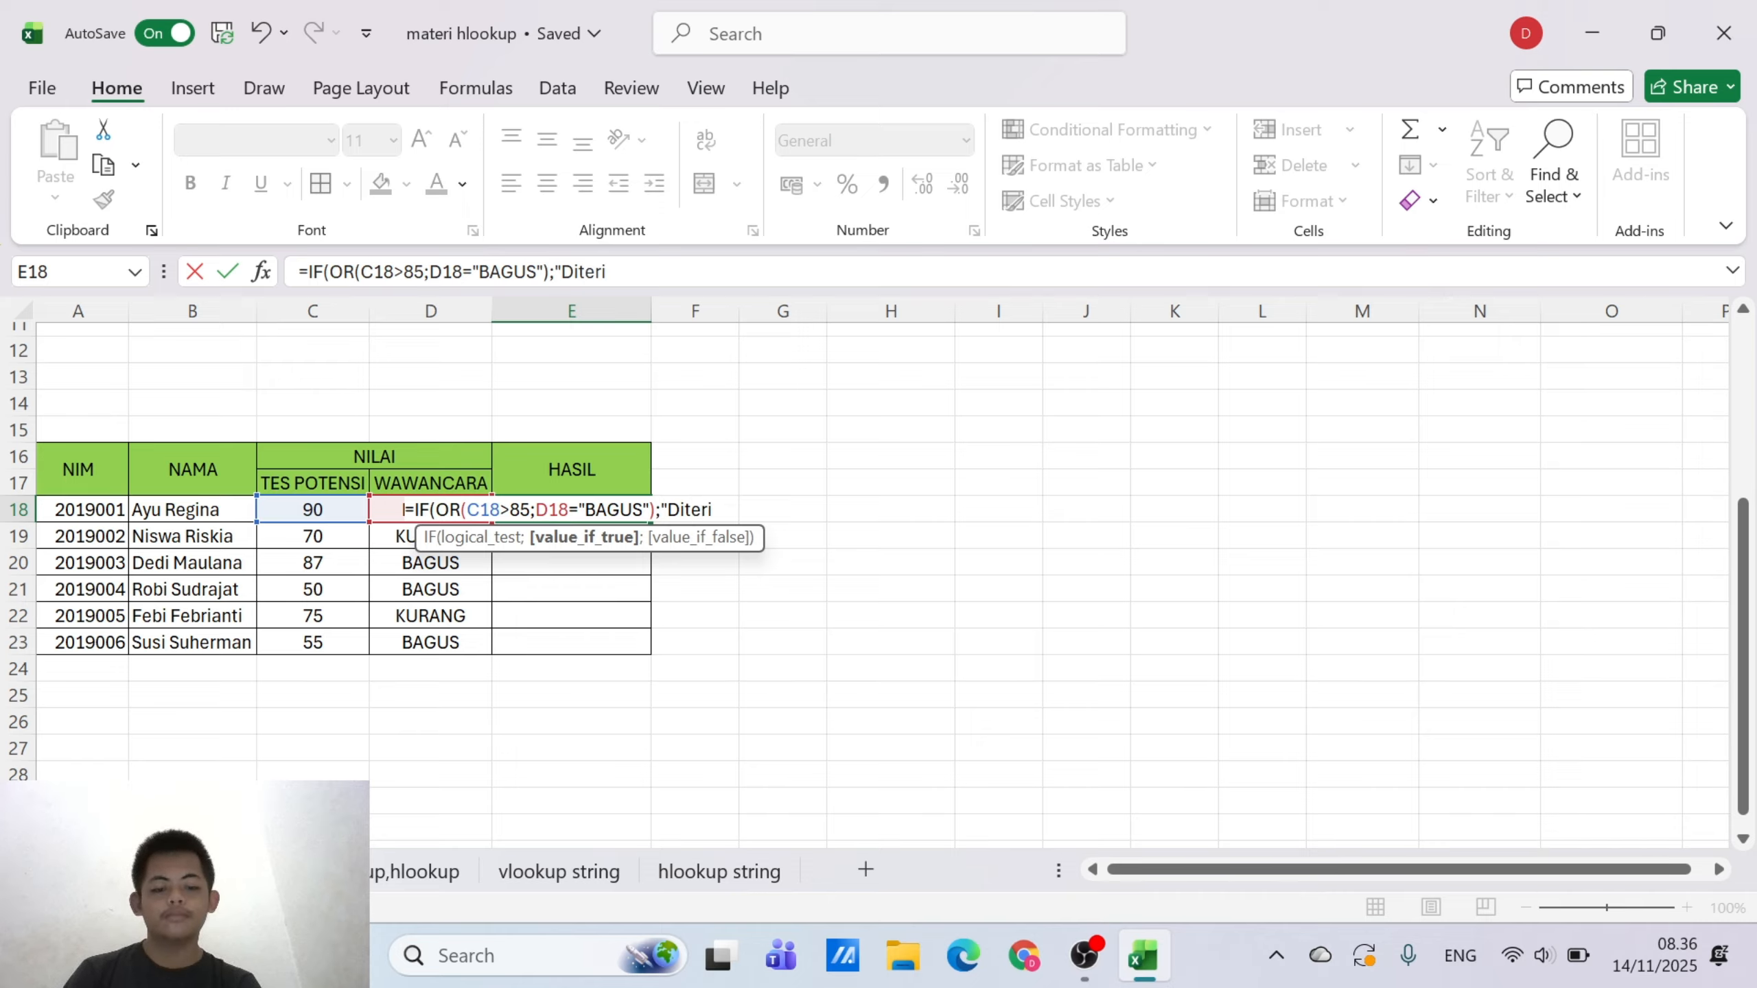
text(ma)
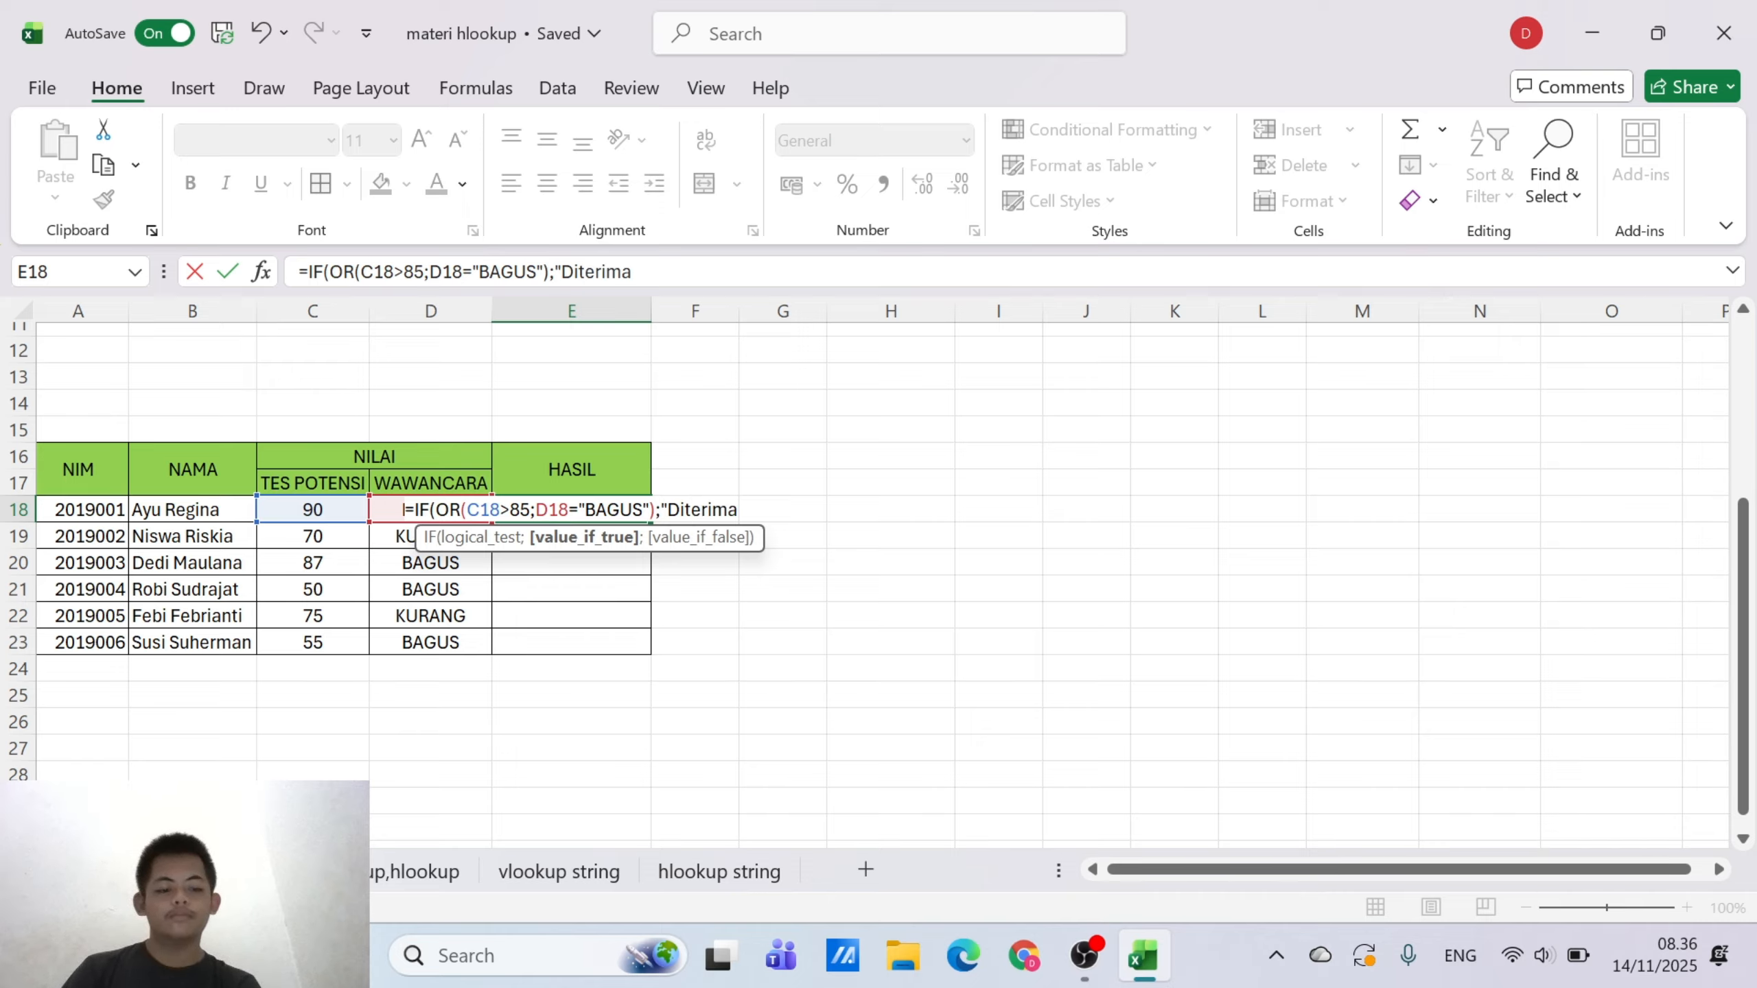
text(";)
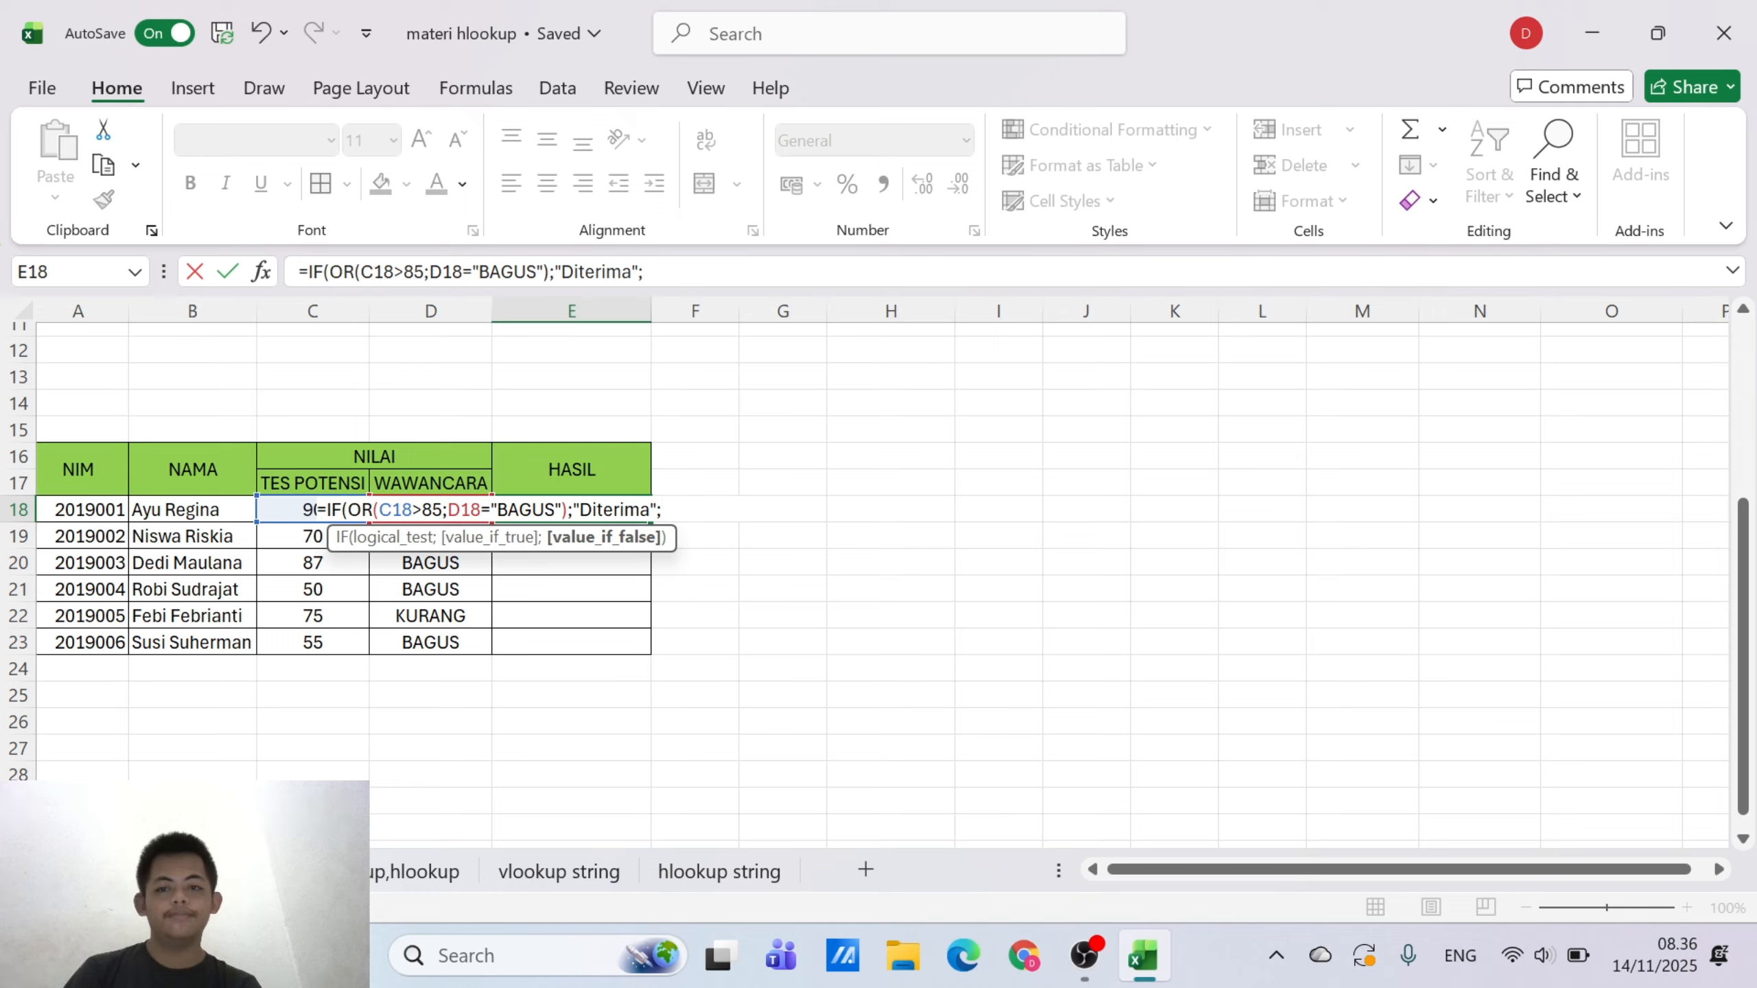
text(T)
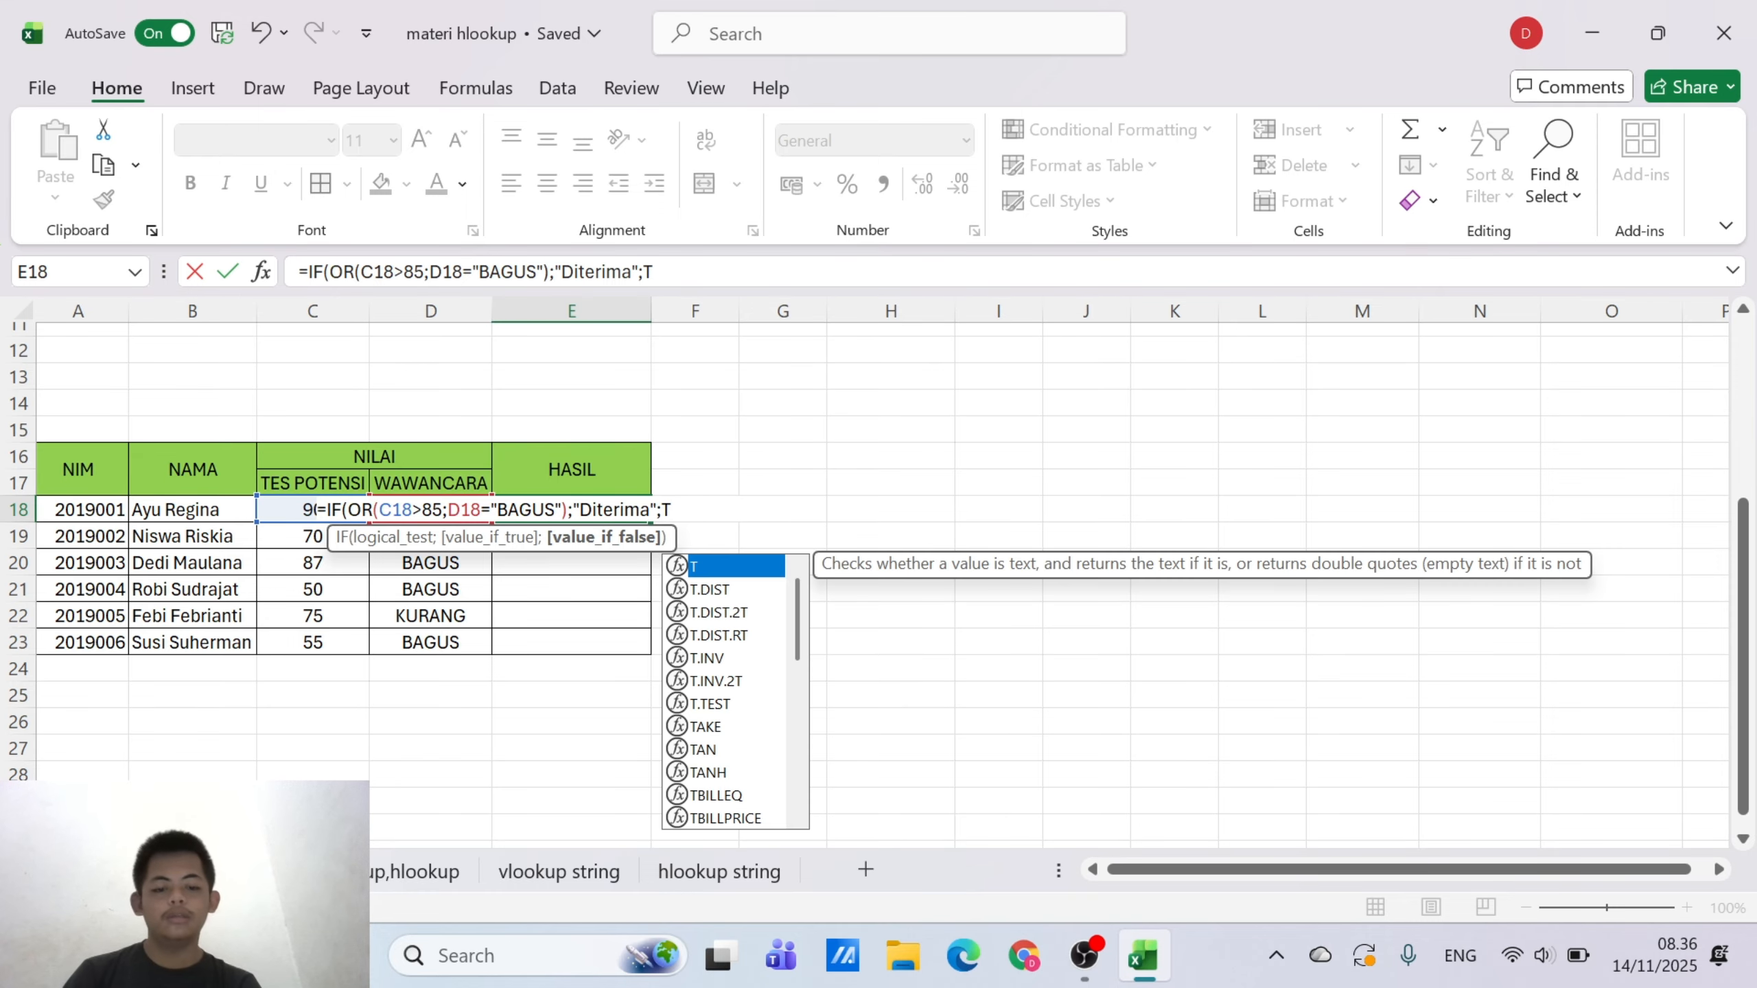
text(ida)
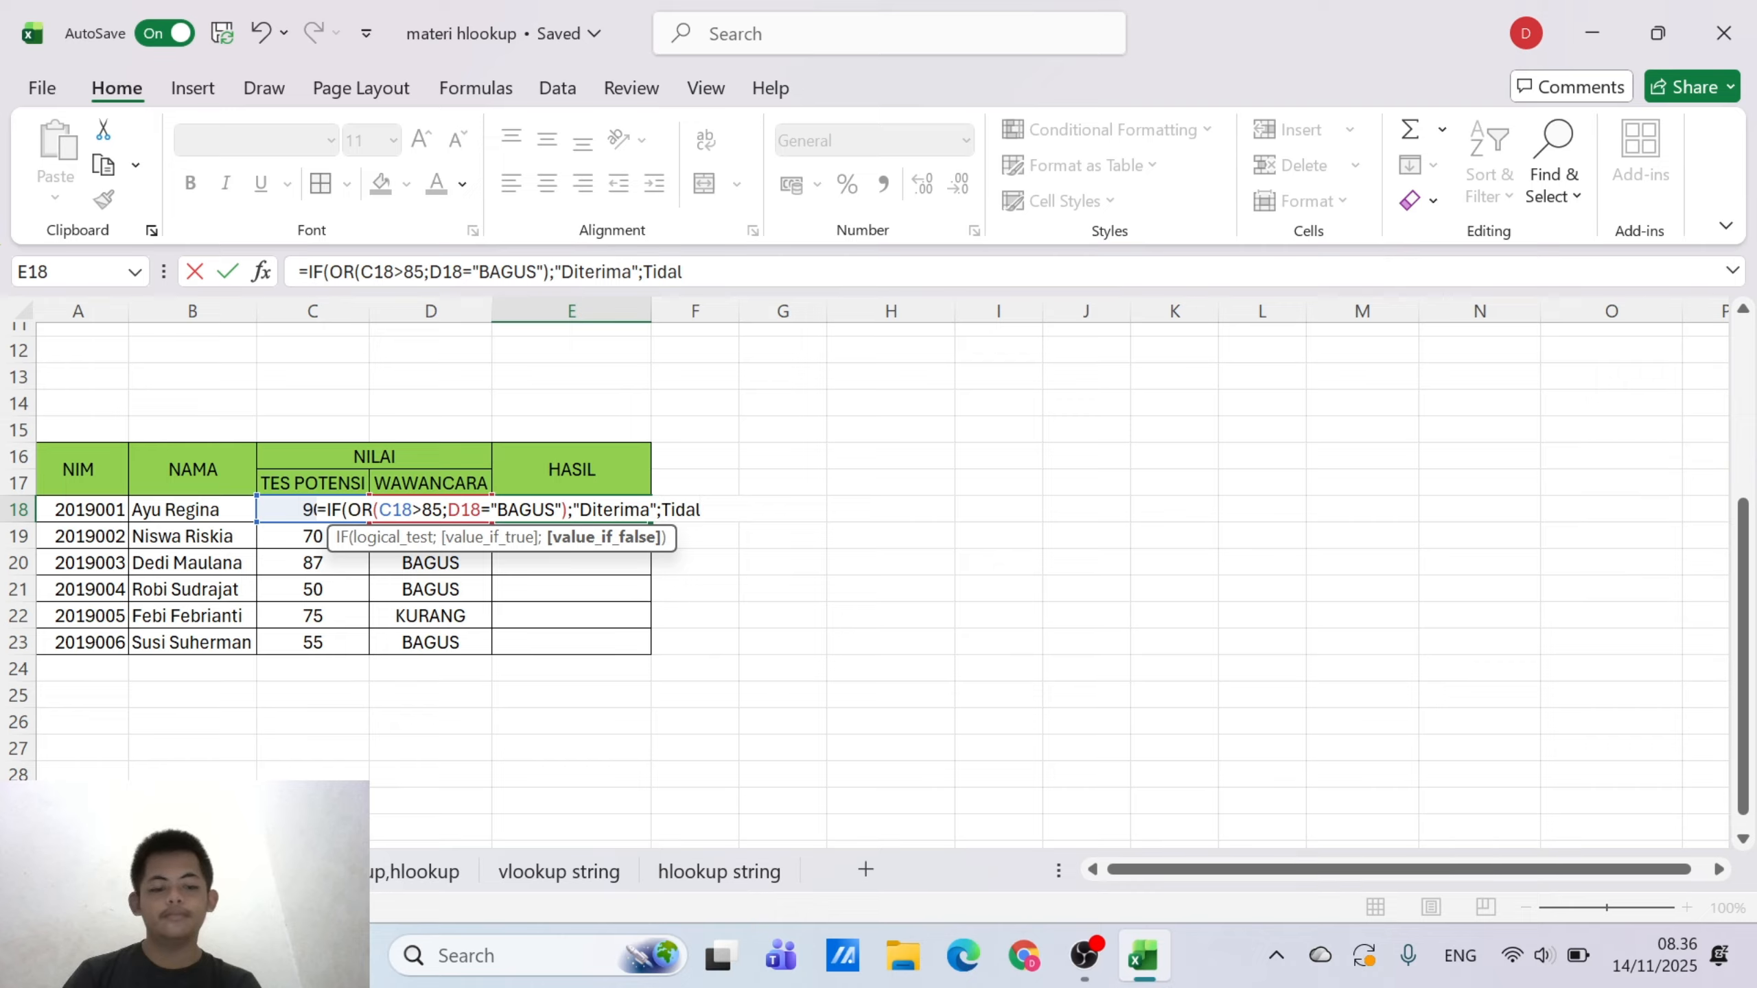
text(k Ter)
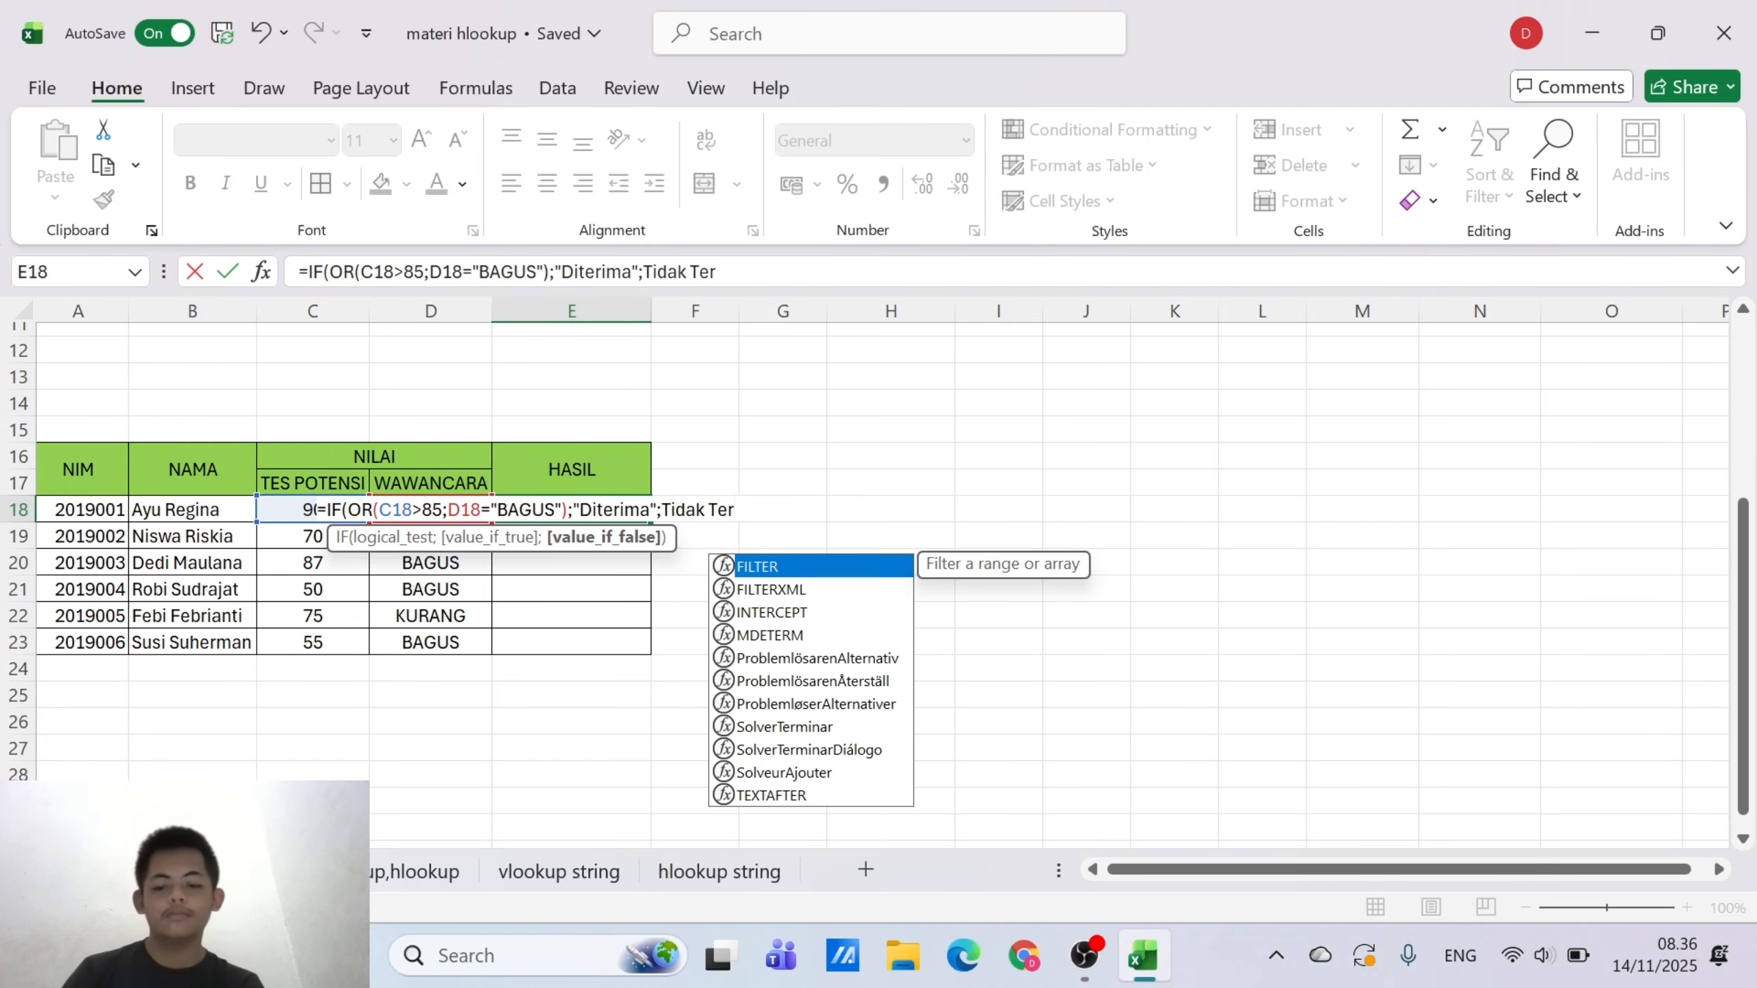
text(ima)
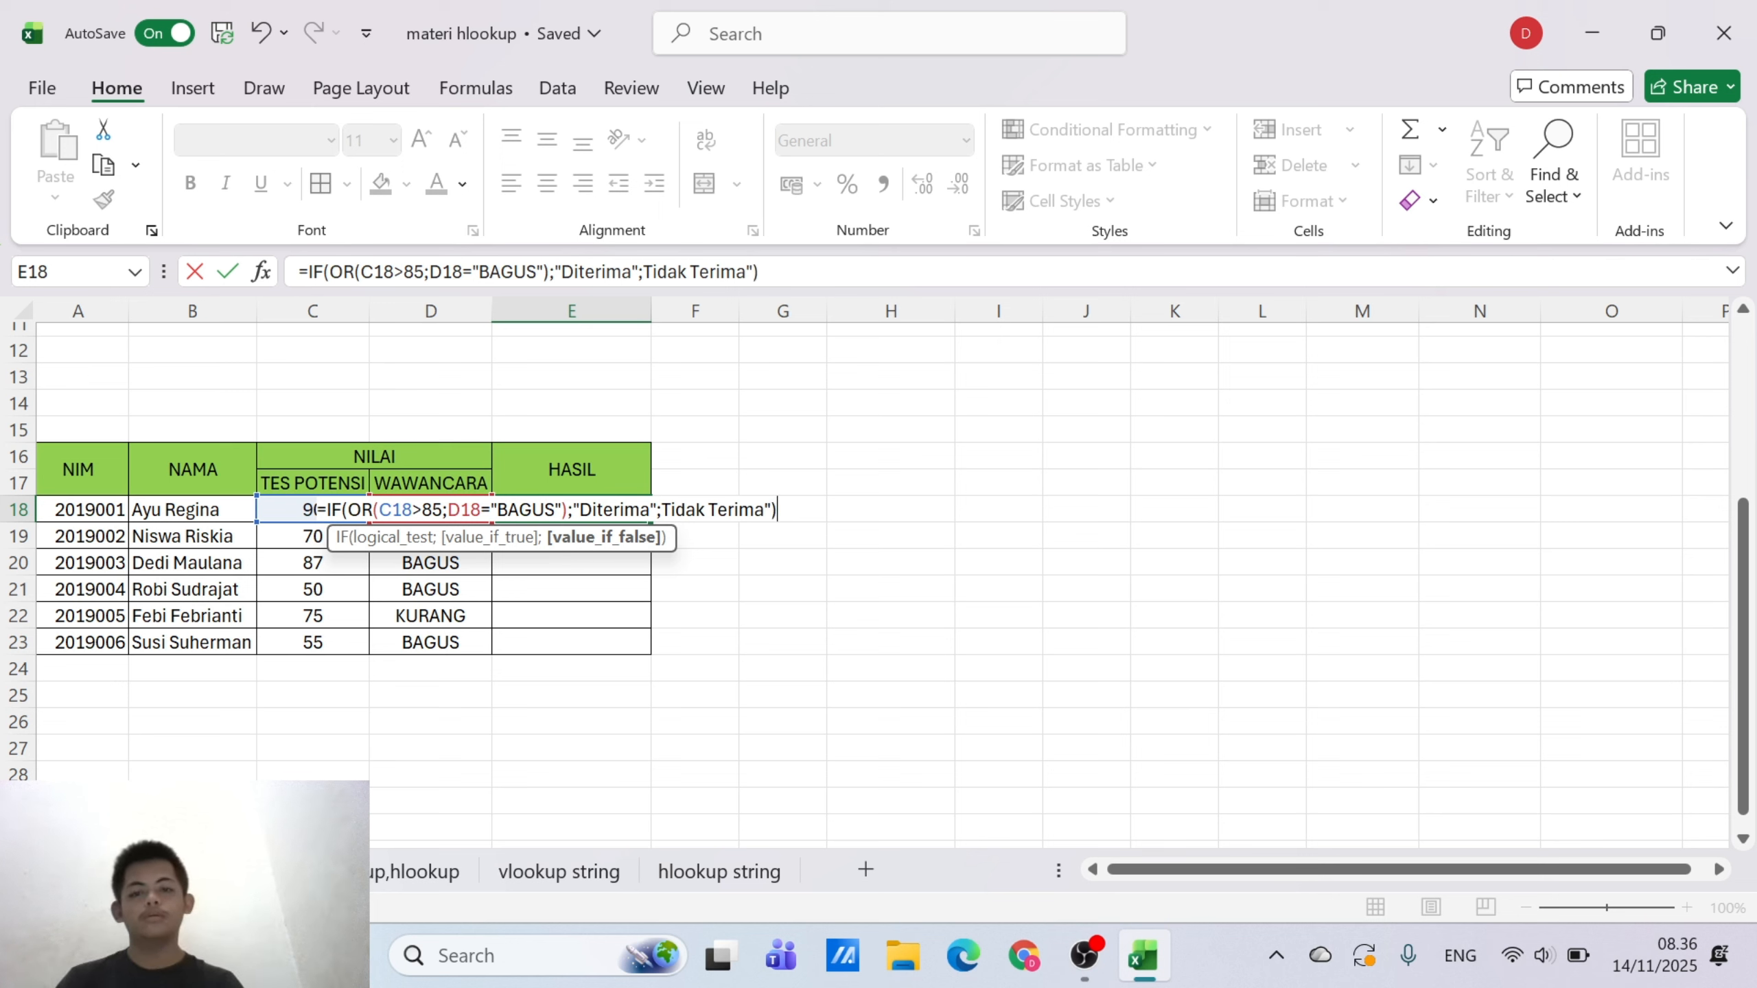
Enter Tidak Terima as E18's value-if-false argument, complete the formula and accept the proposed correction to "TidakTerima"
key(Return)
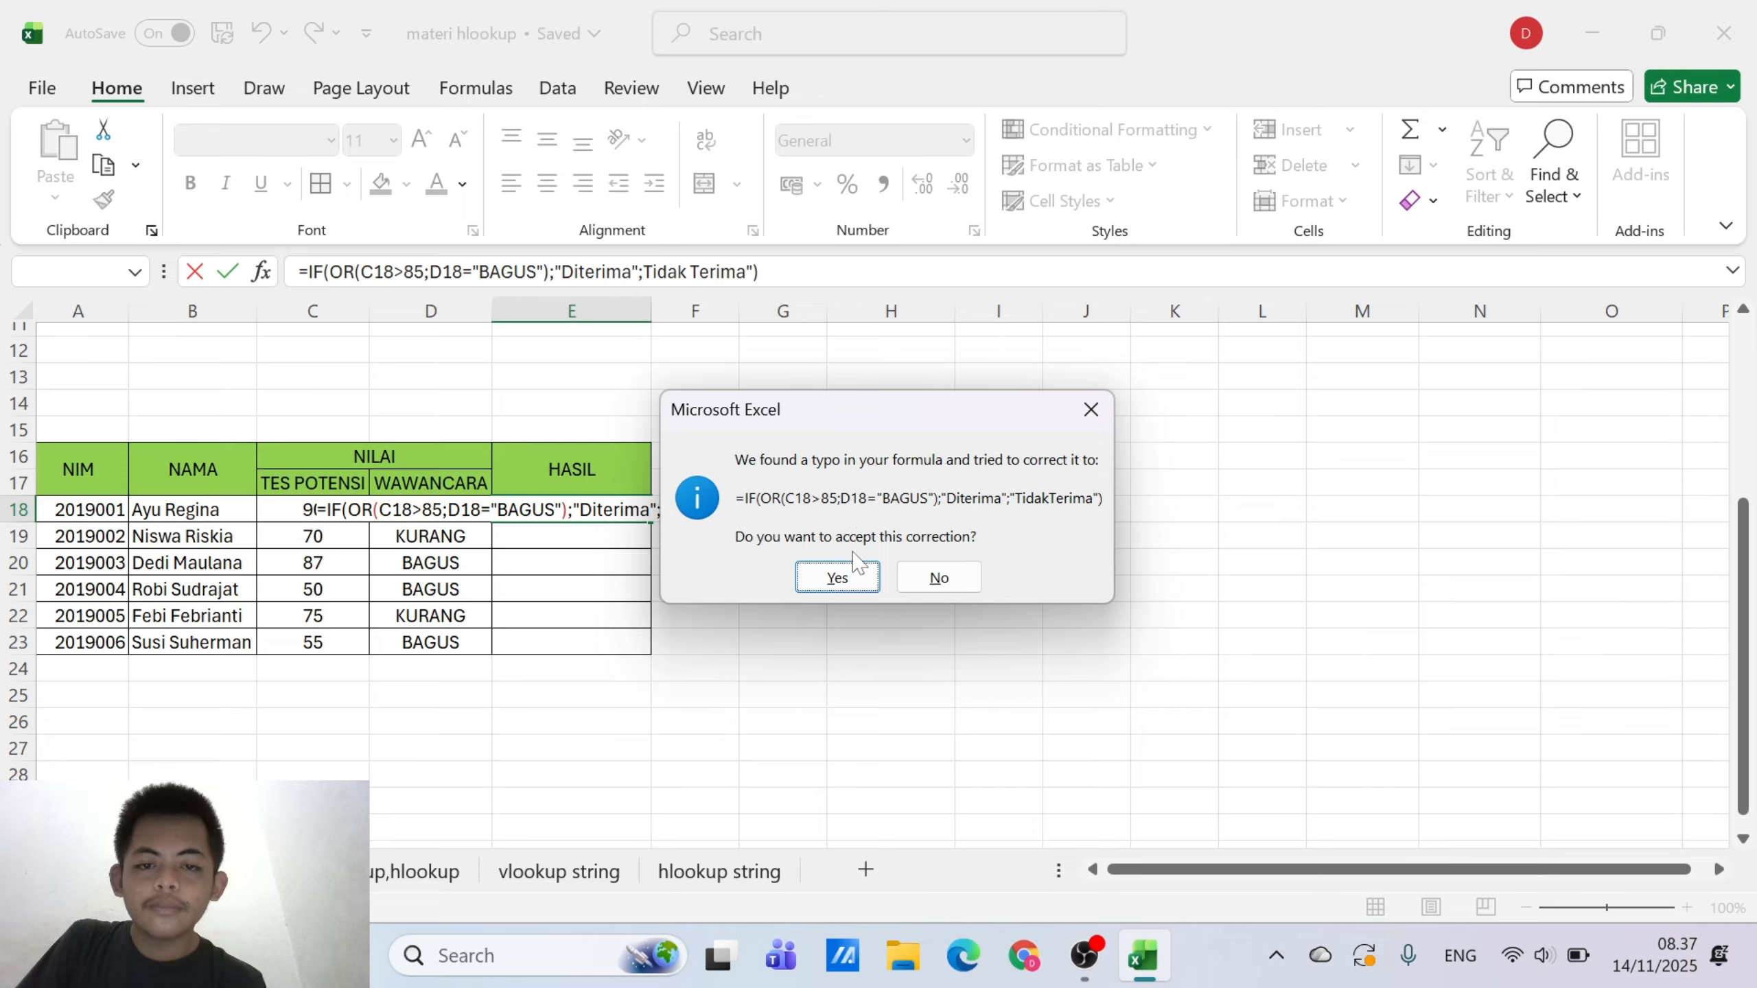
click(843, 573)
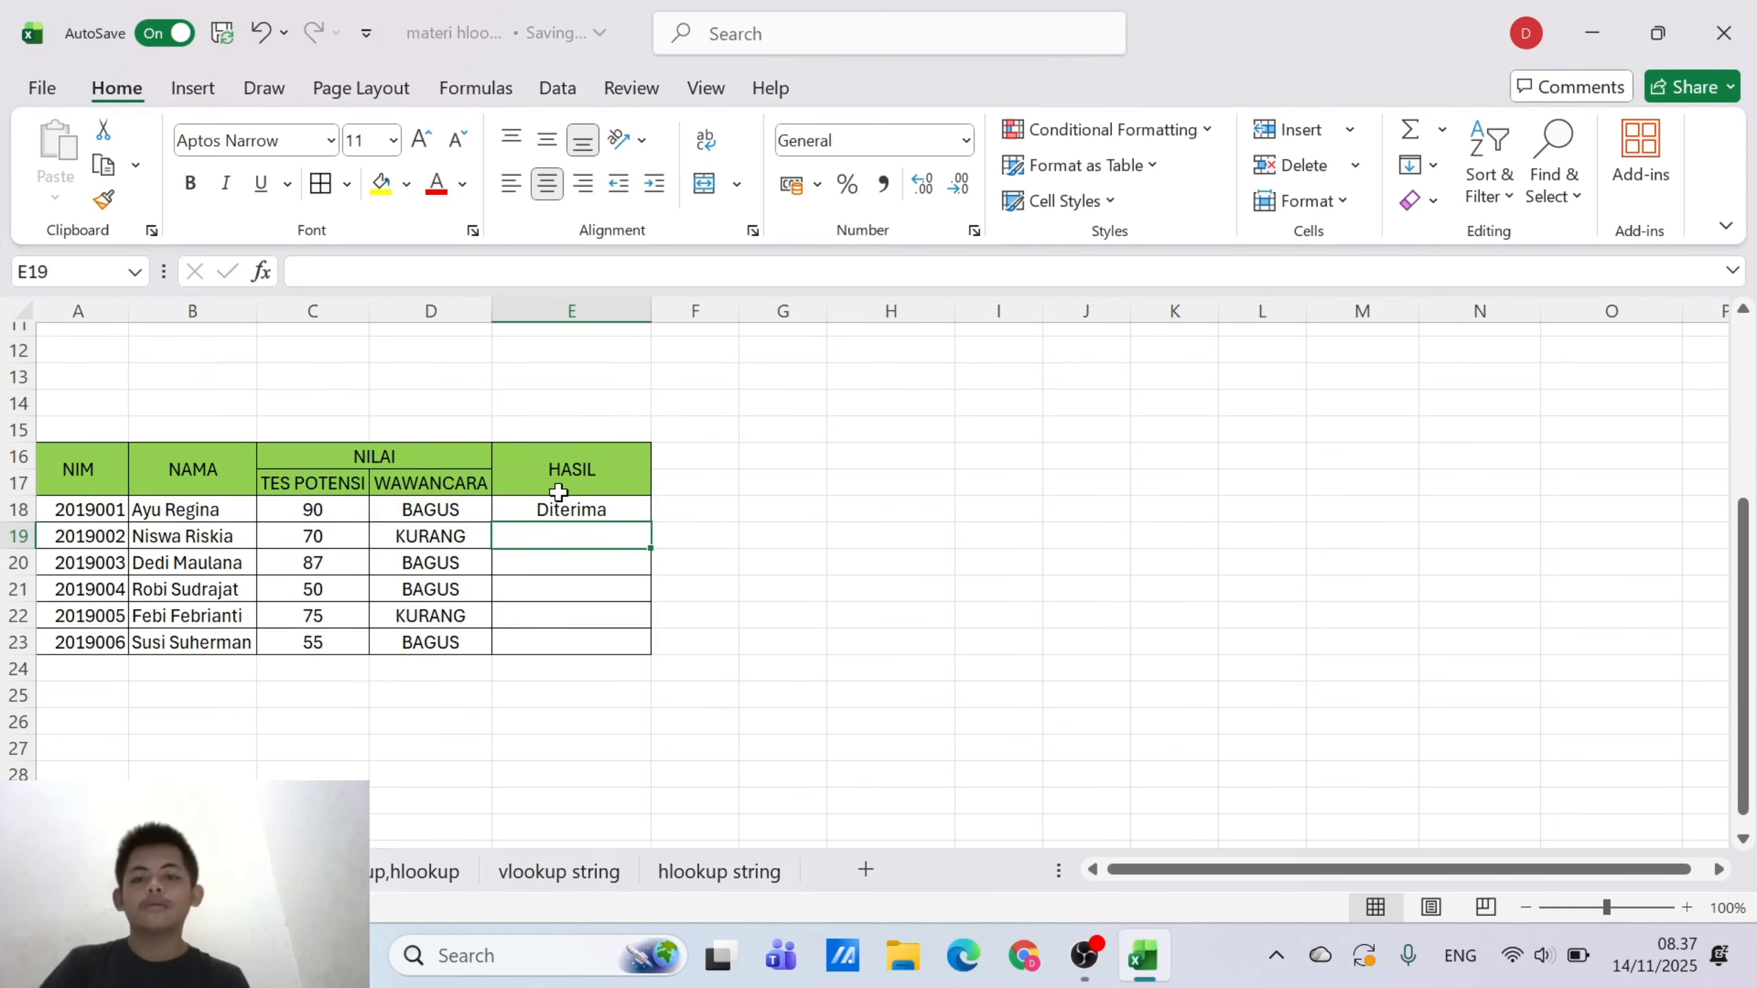
Copy the HASIL formula from E18 down through E23 and check the copied cells
click(605, 514)
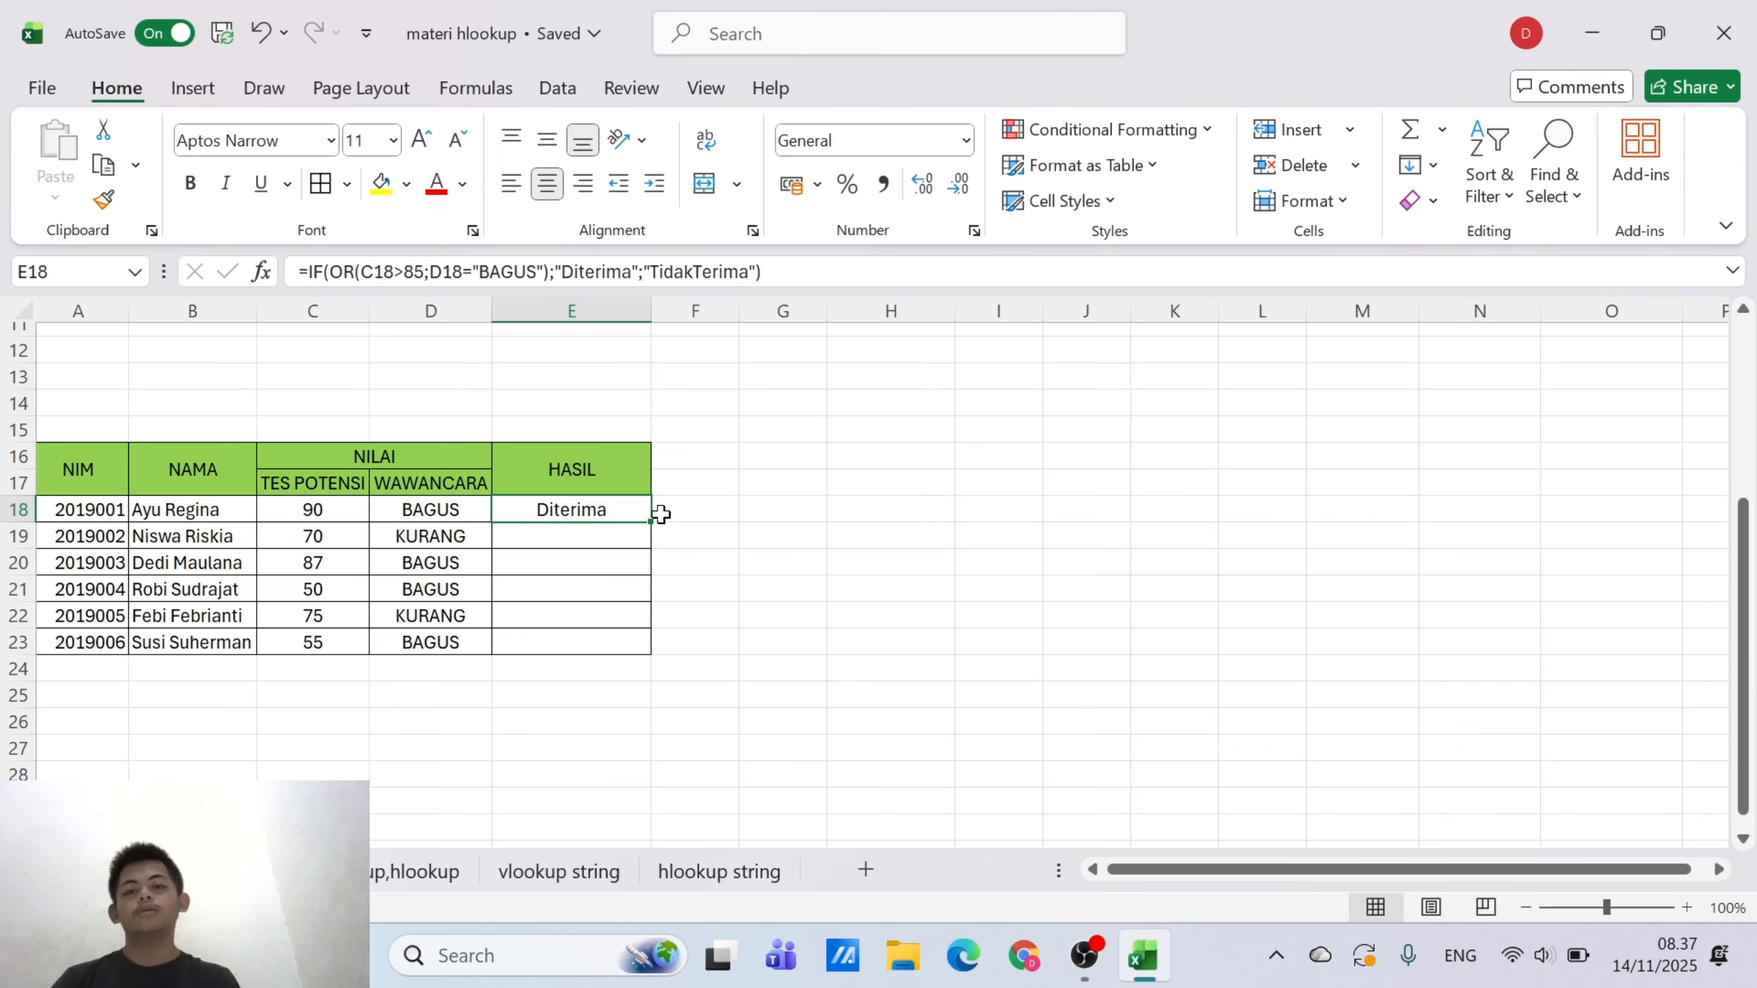
drag(651, 521, 642, 652)
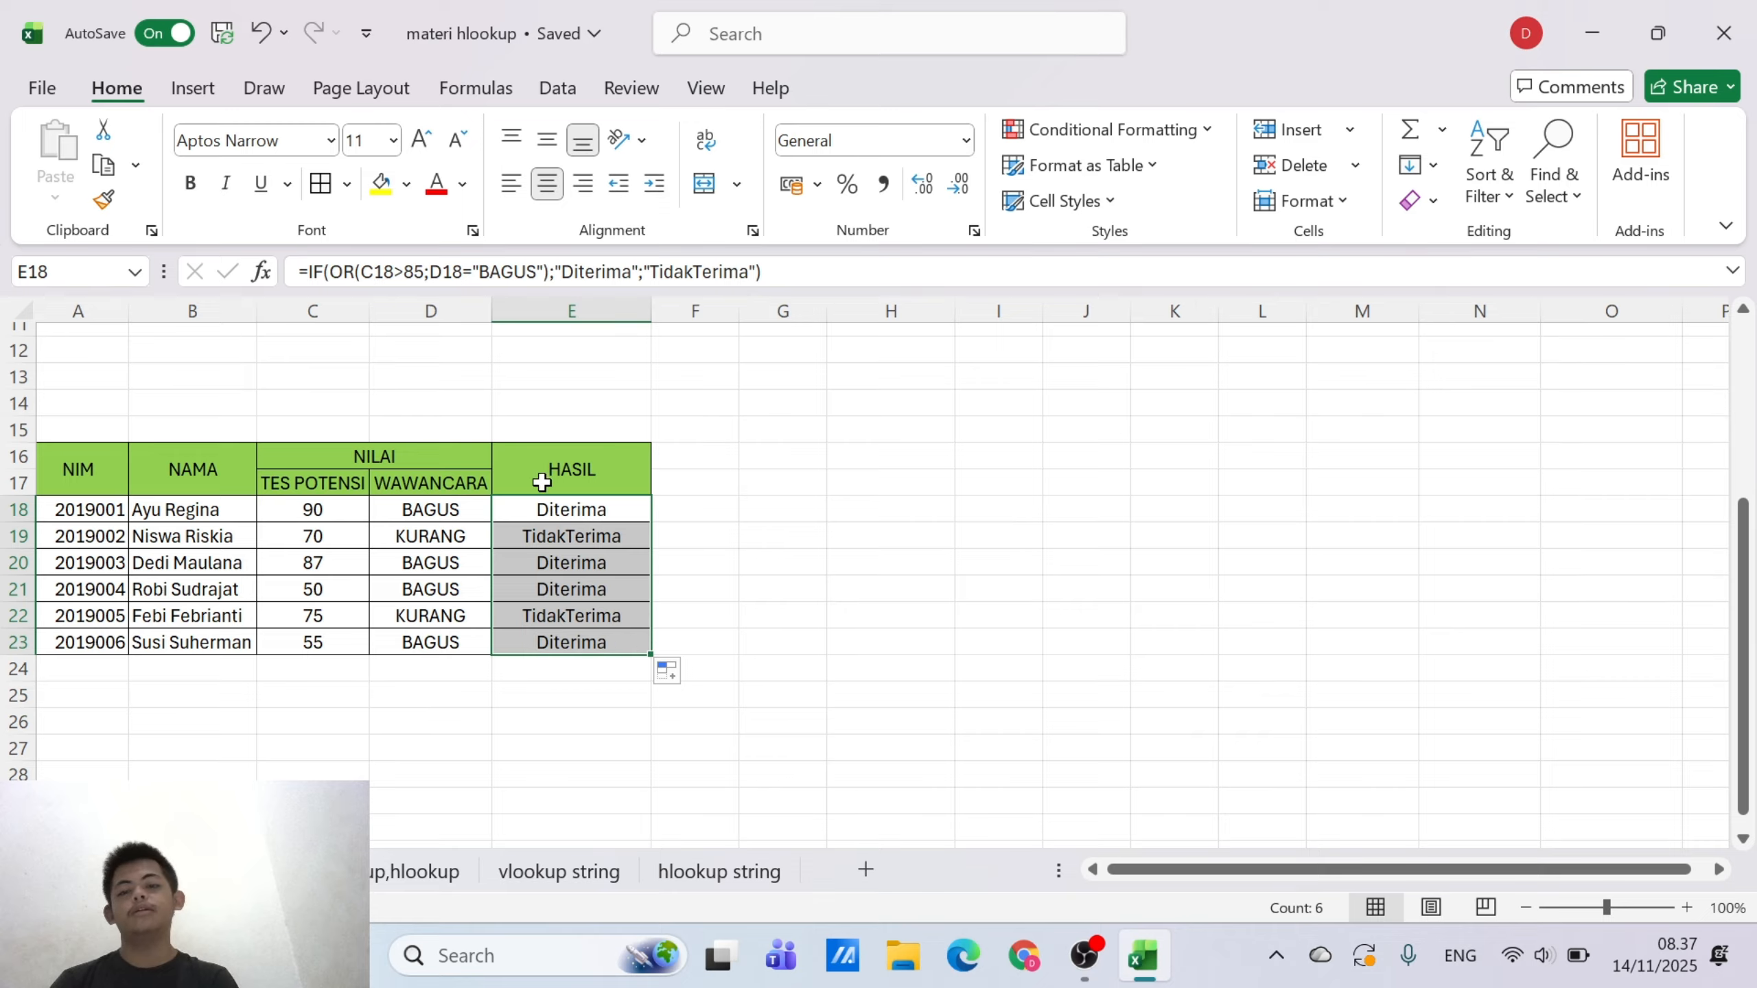
click(592, 517)
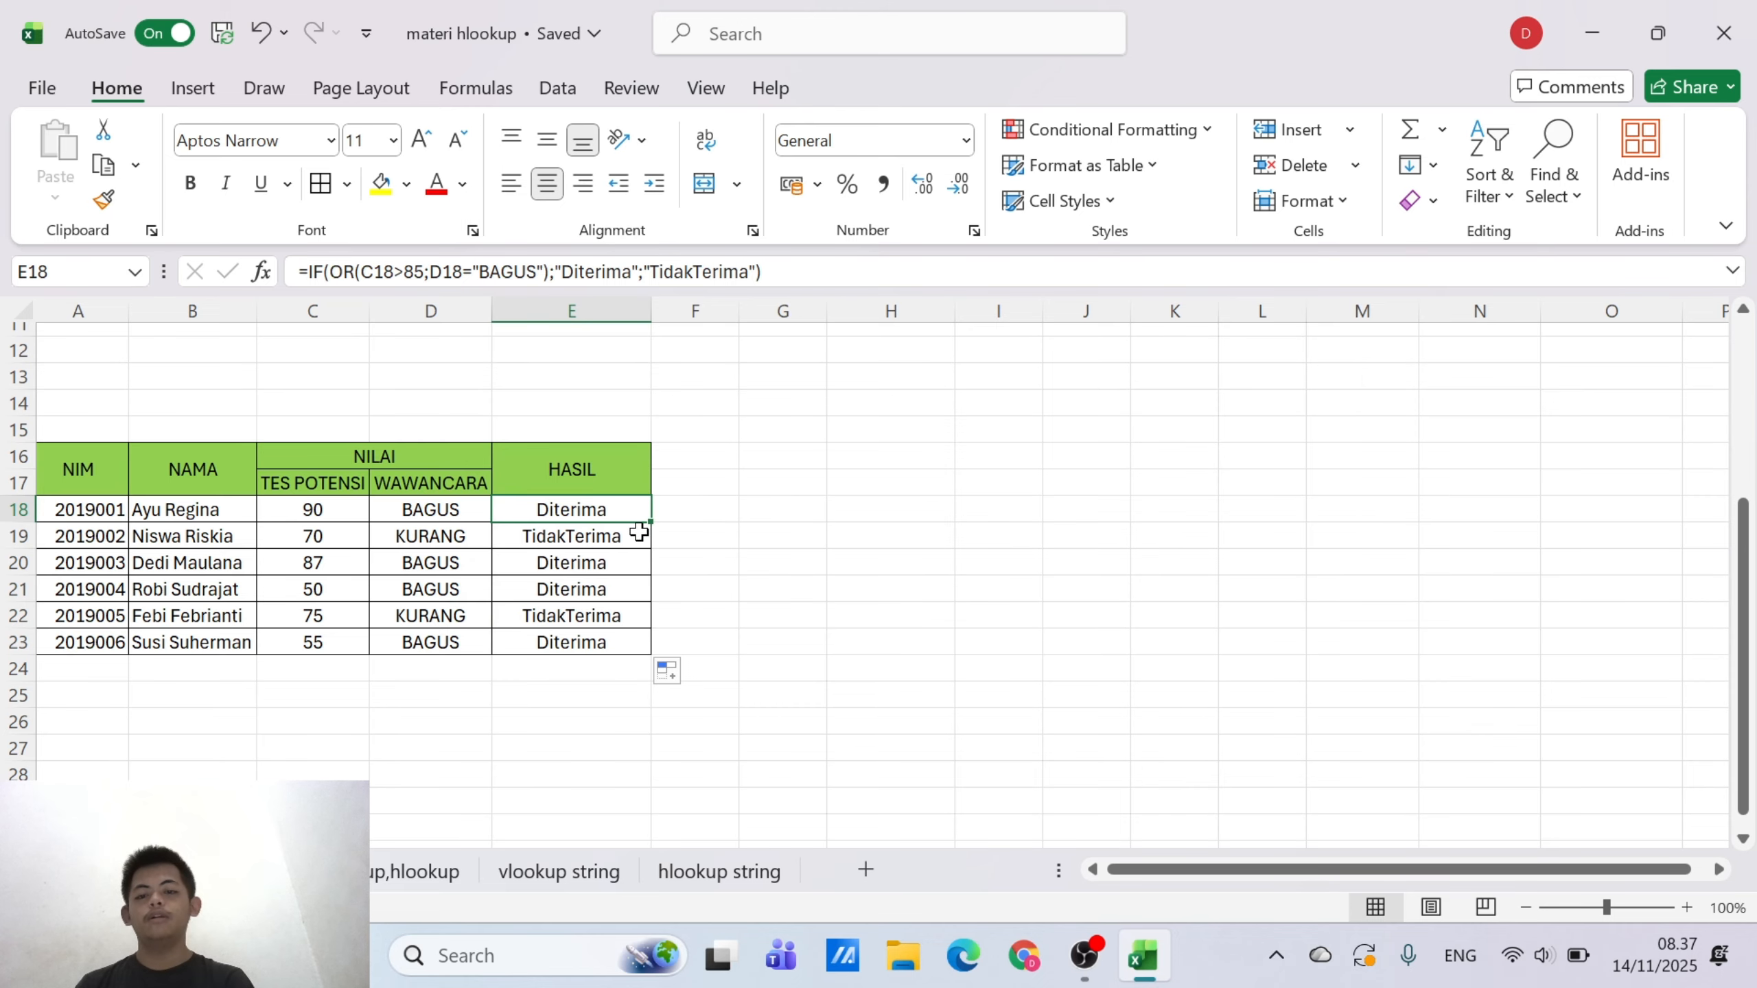
click(589, 583)
click(593, 643)
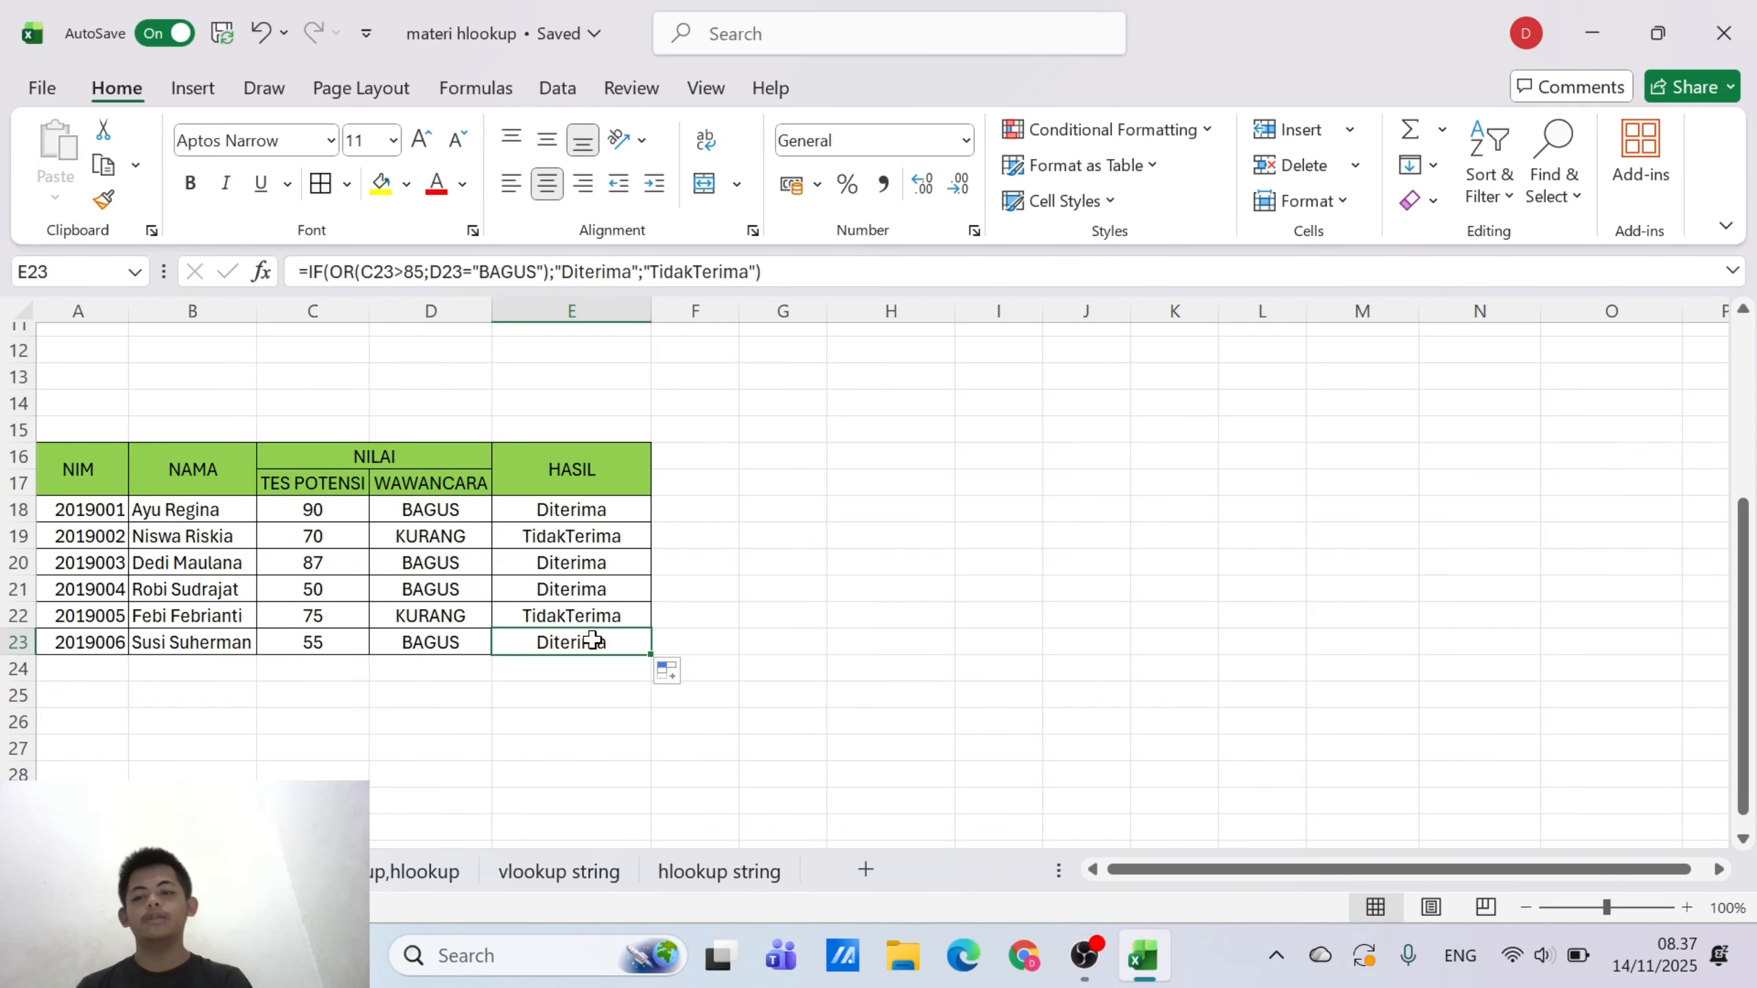
scroll(592, 643, left, 2)
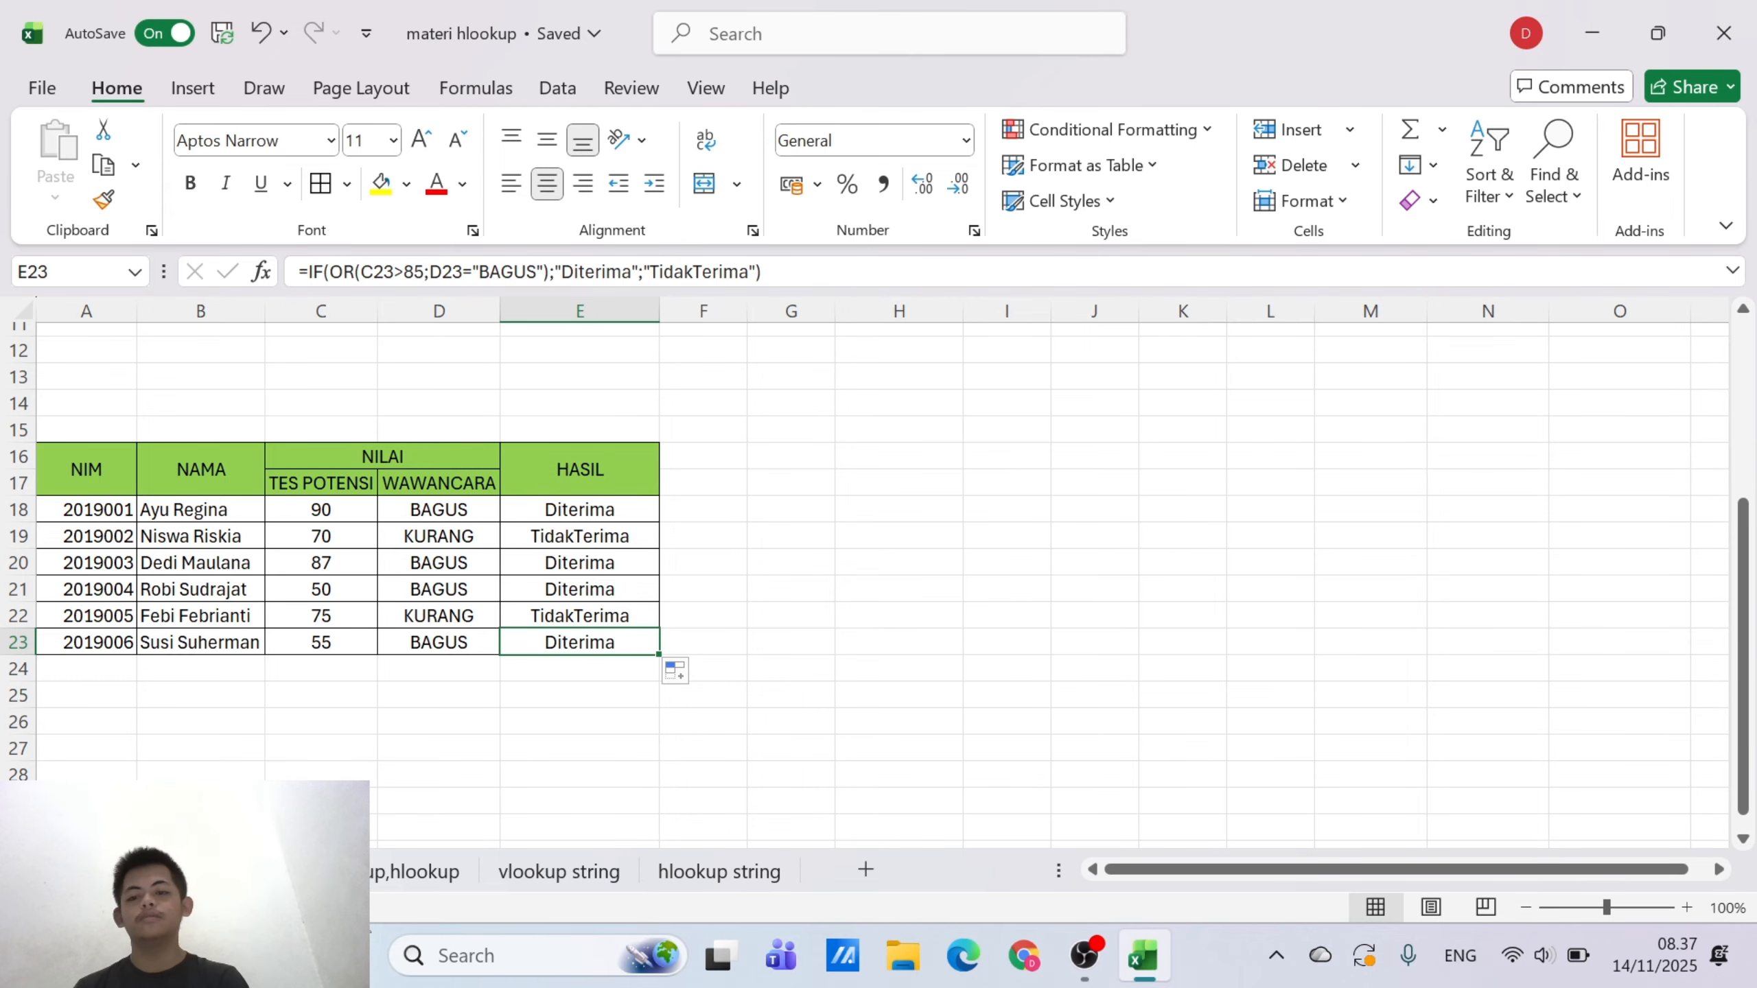
Switch to the worksheet containing TABEL GAJI and TABEL POTONGAN
click(391, 872)
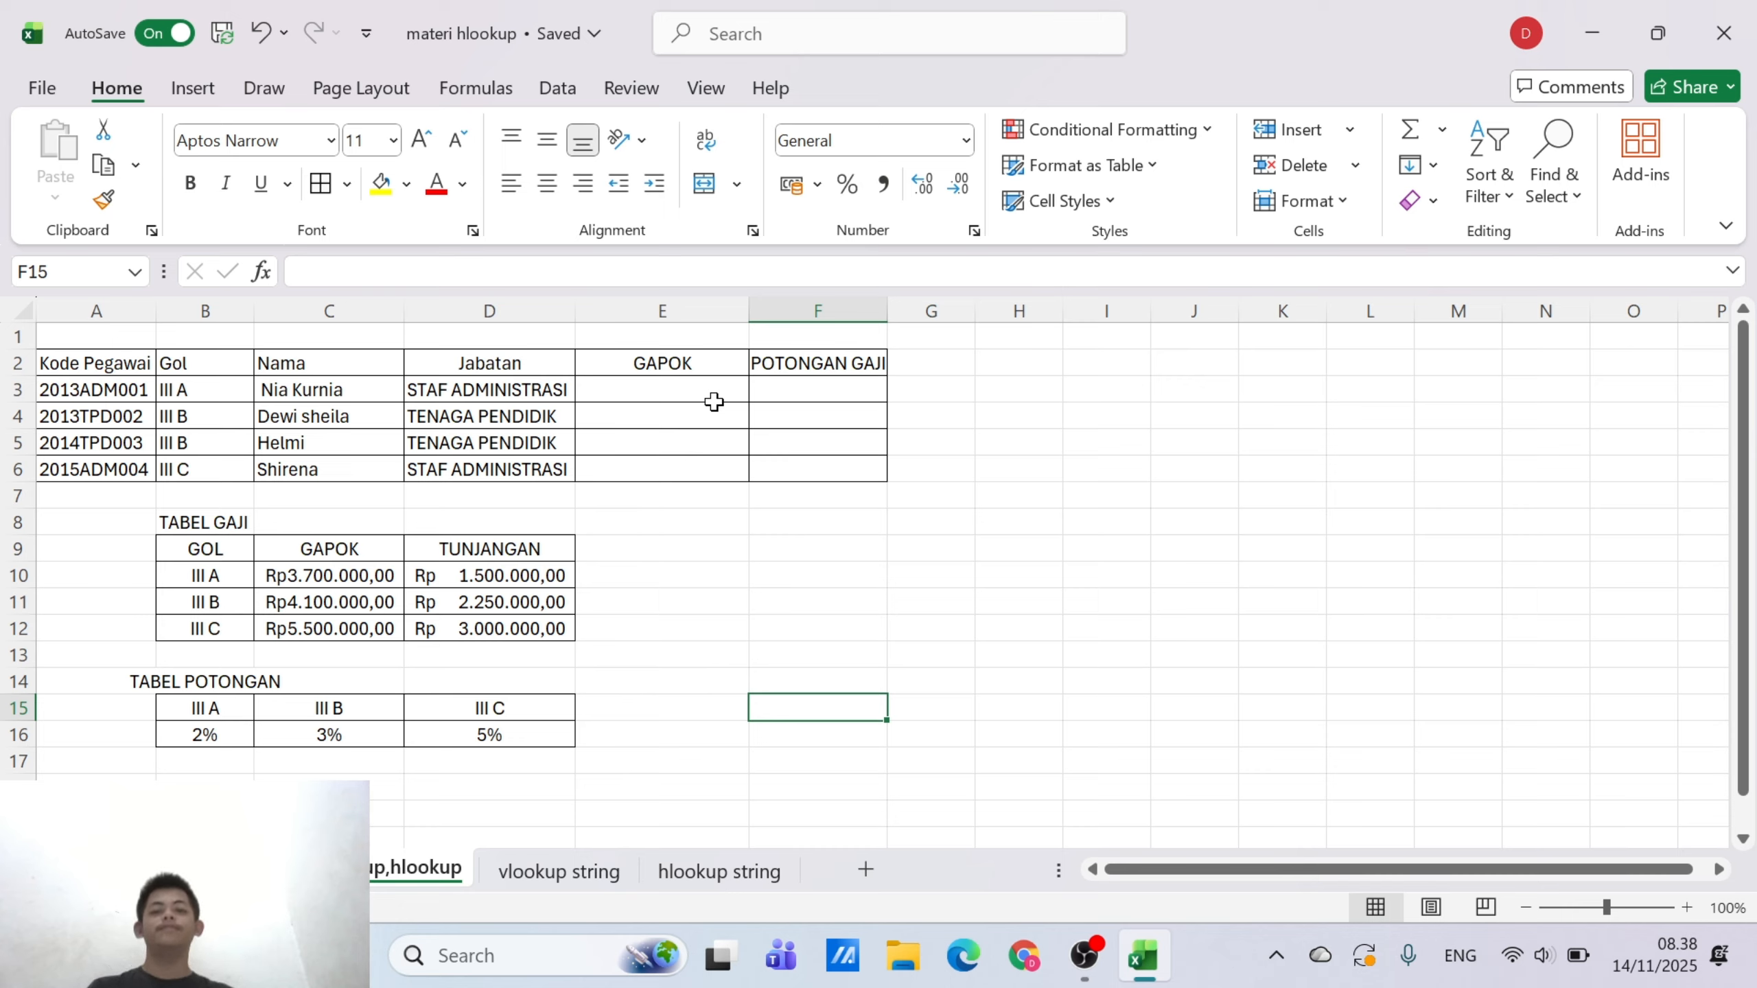
click(687, 386)
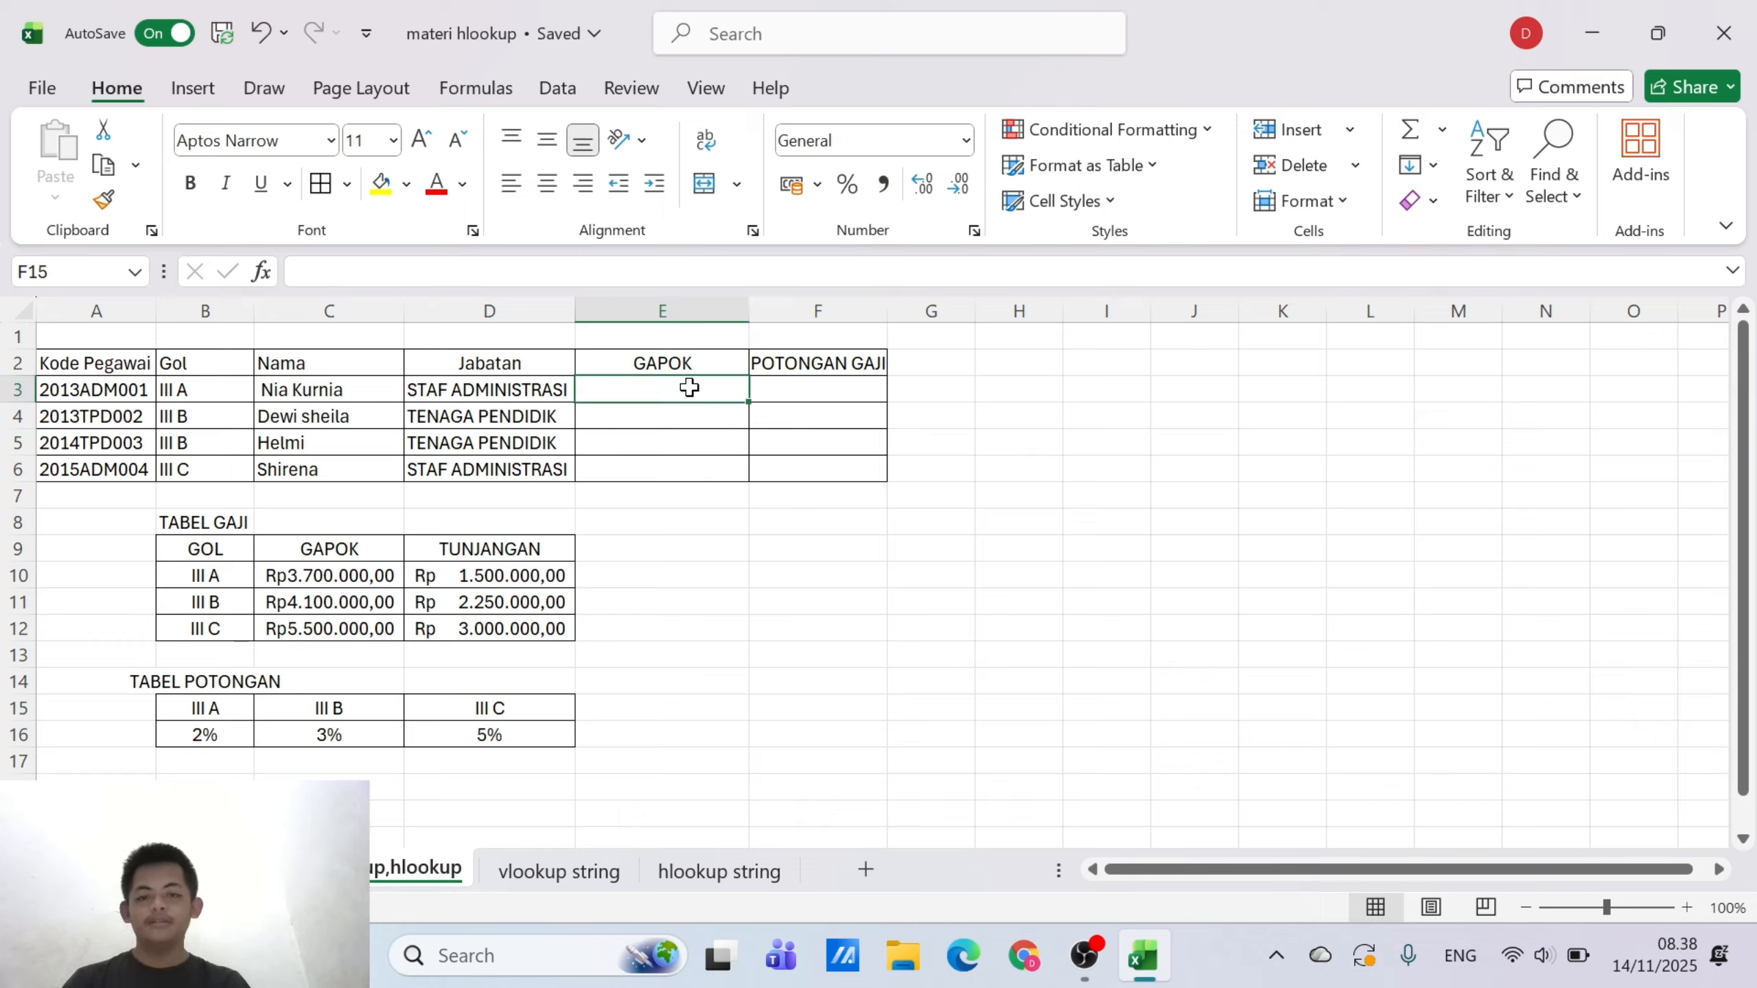
text(=)
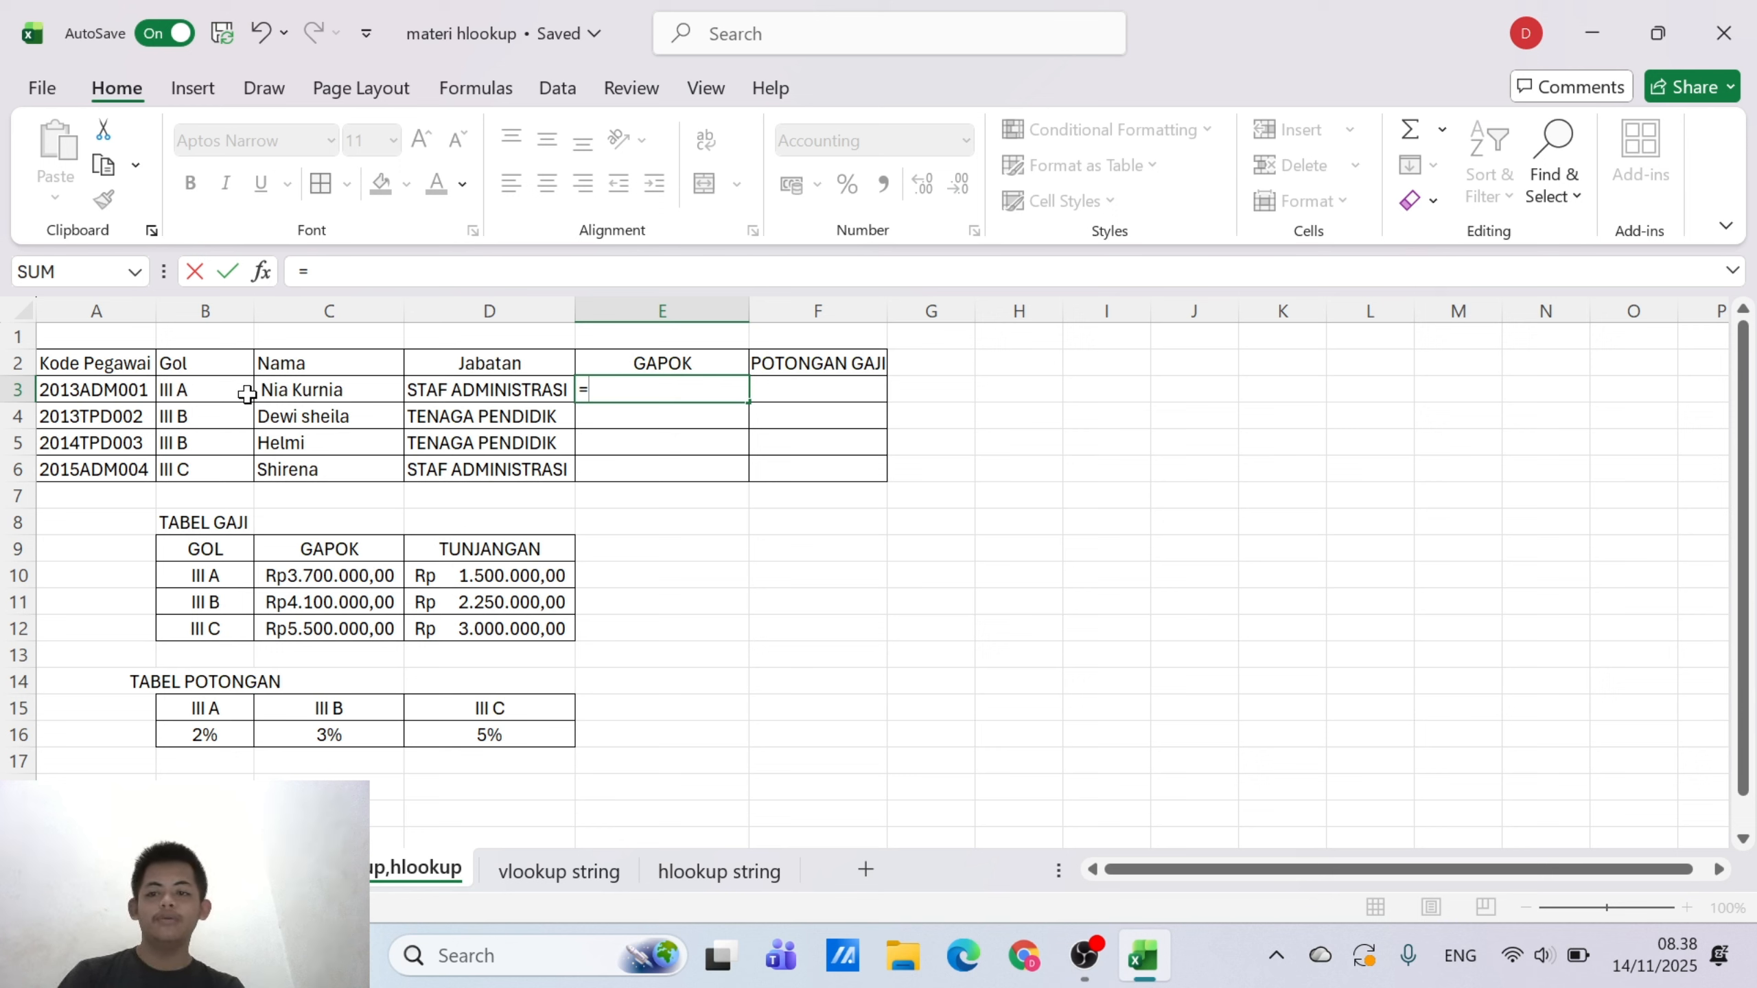
click(228, 573)
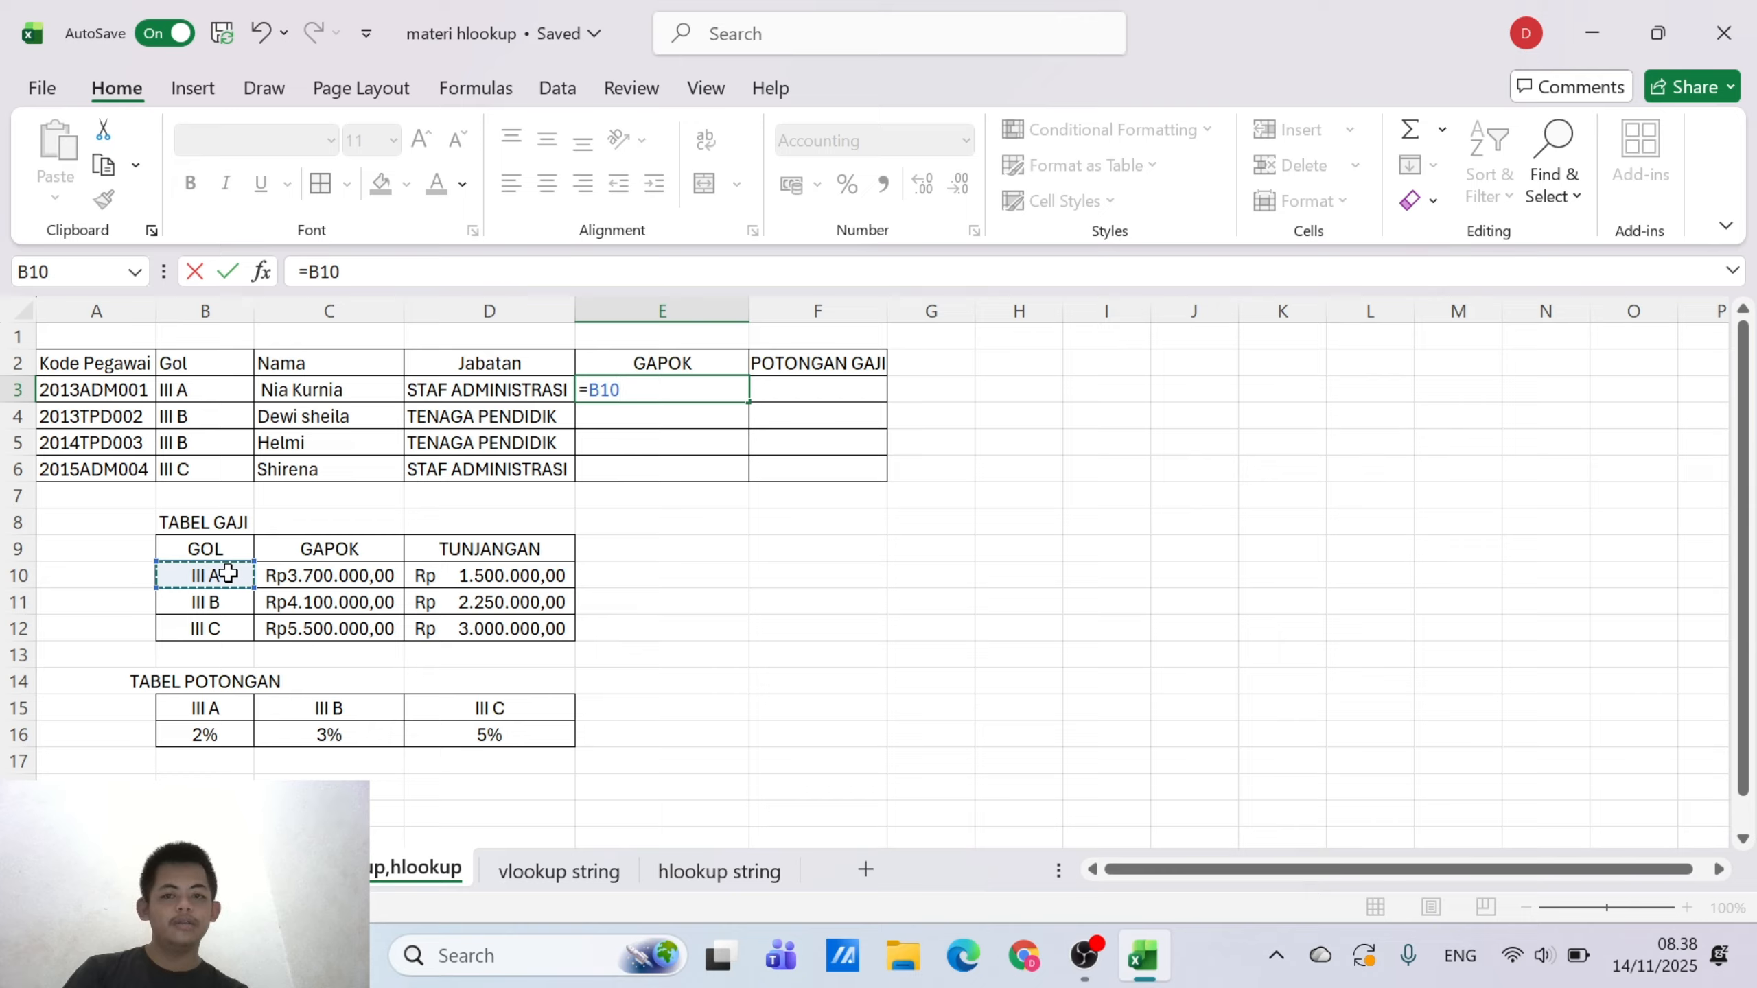
key(BackSpace)
key(BackSpace)
key(BackSpace)
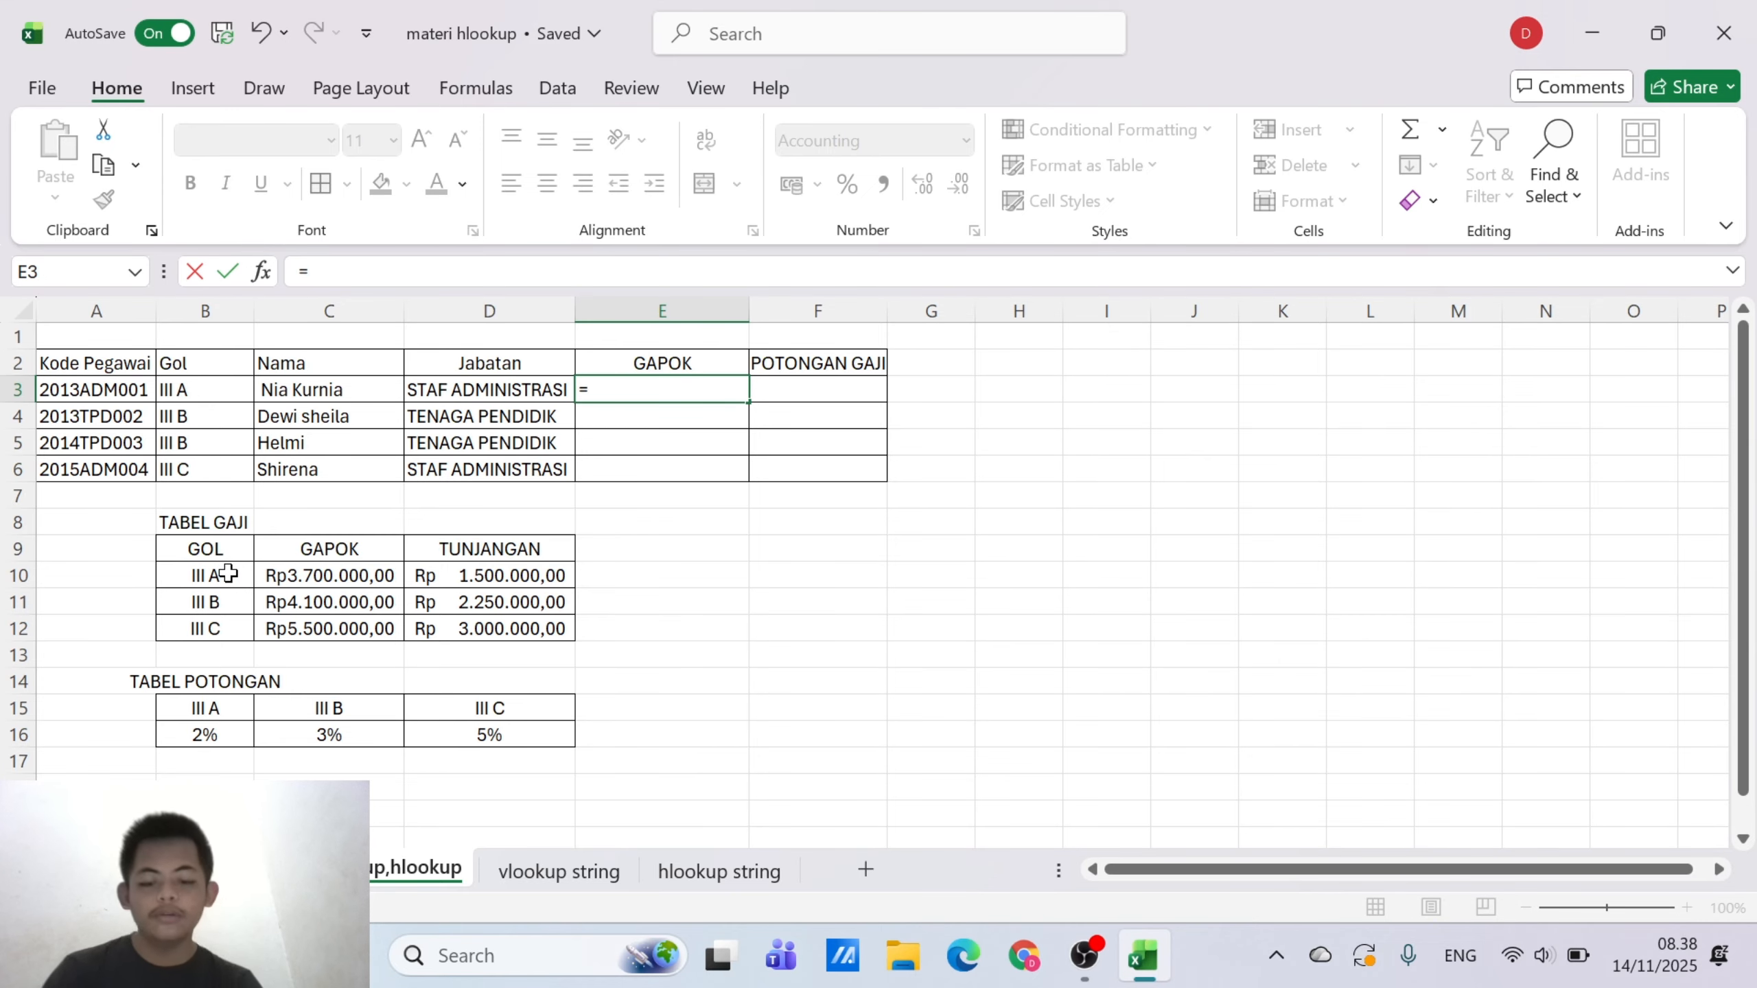
text(vlo)
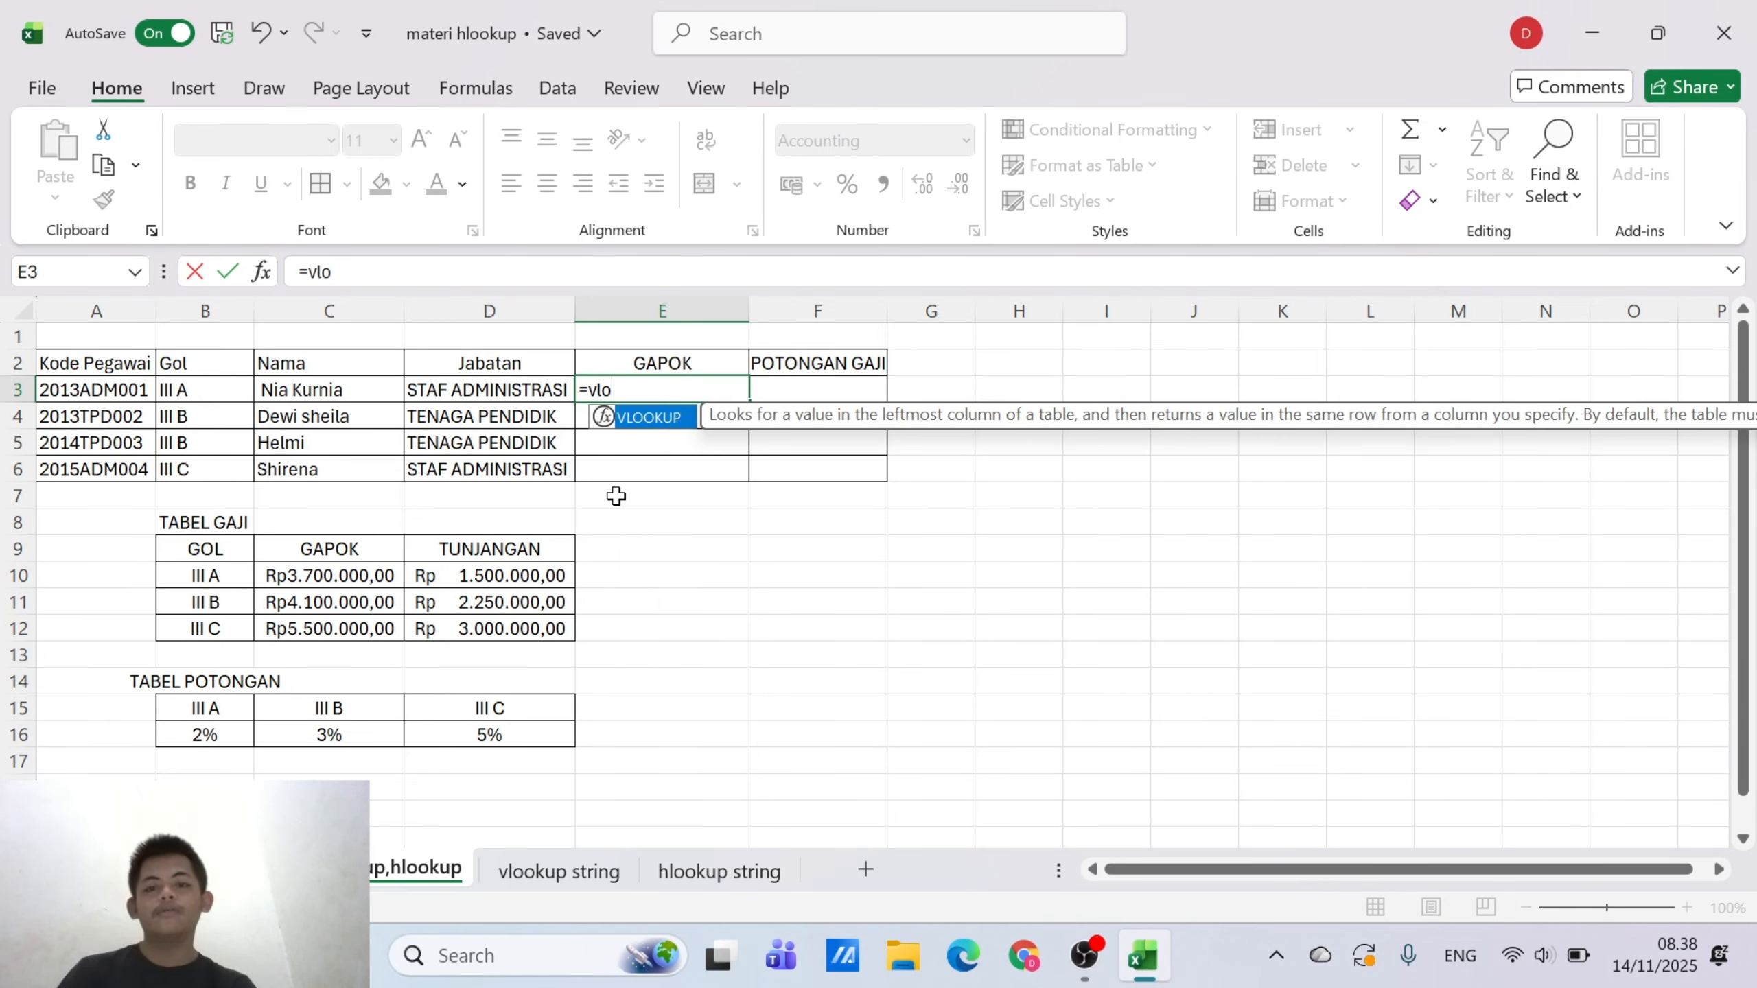
double_click(647, 417)
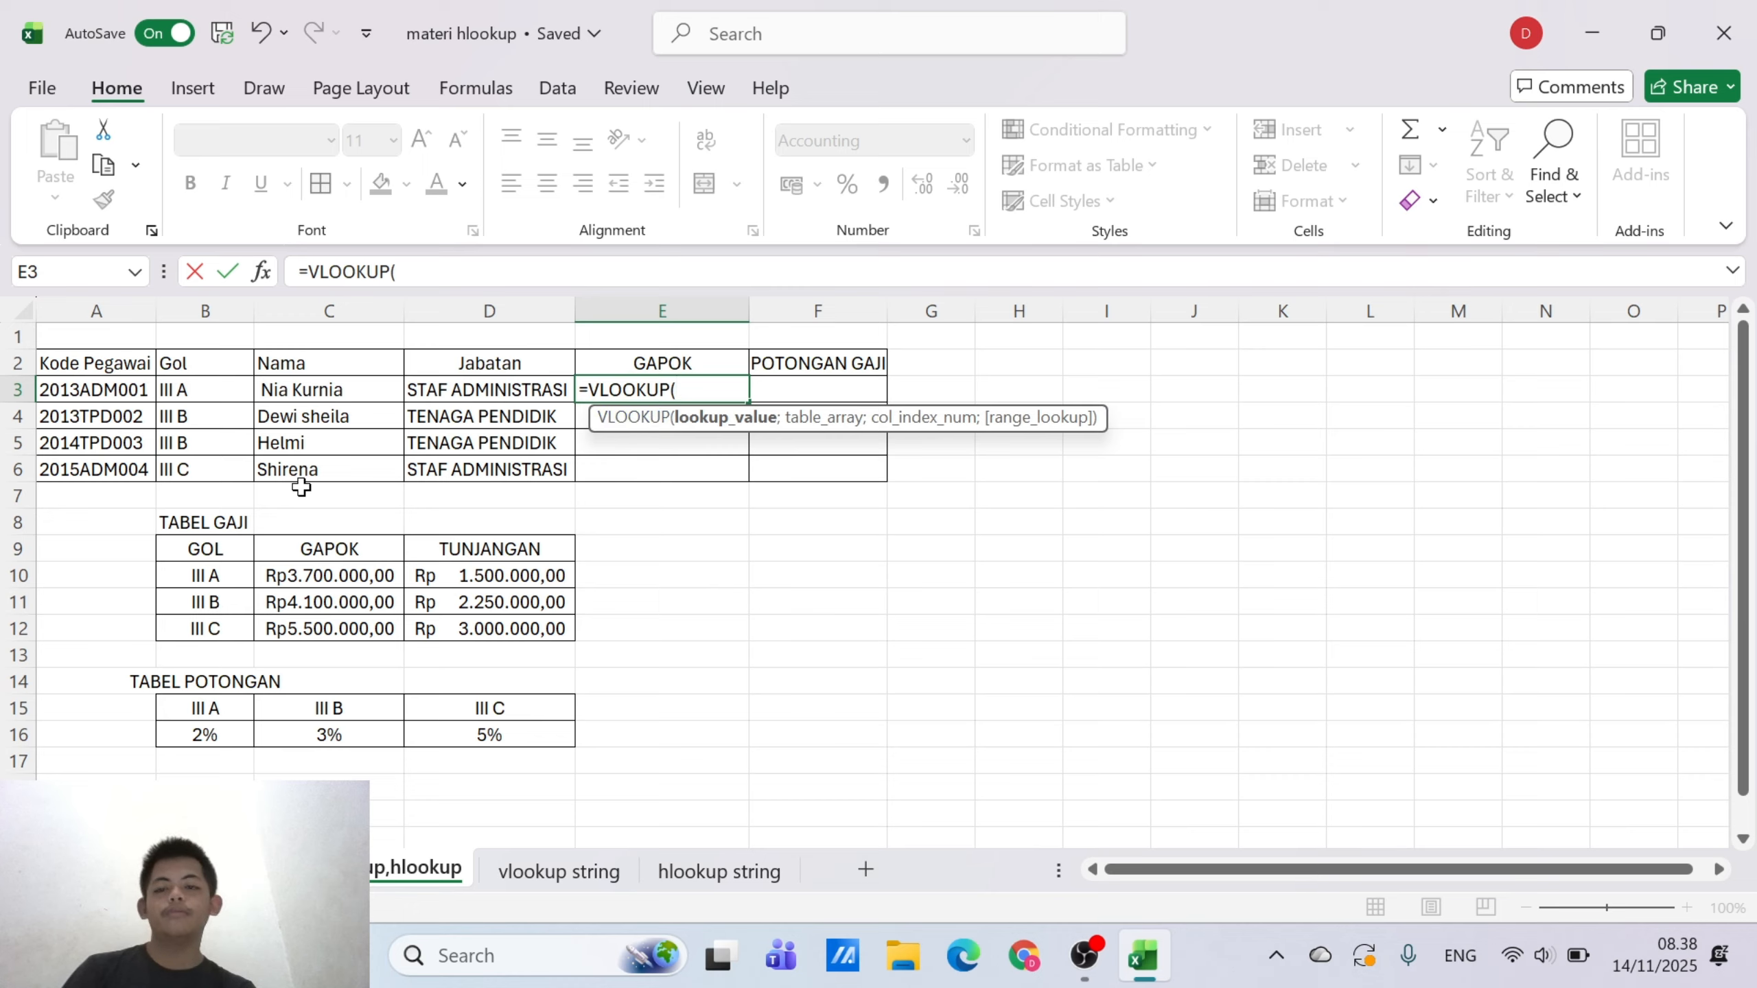
click(192, 390)
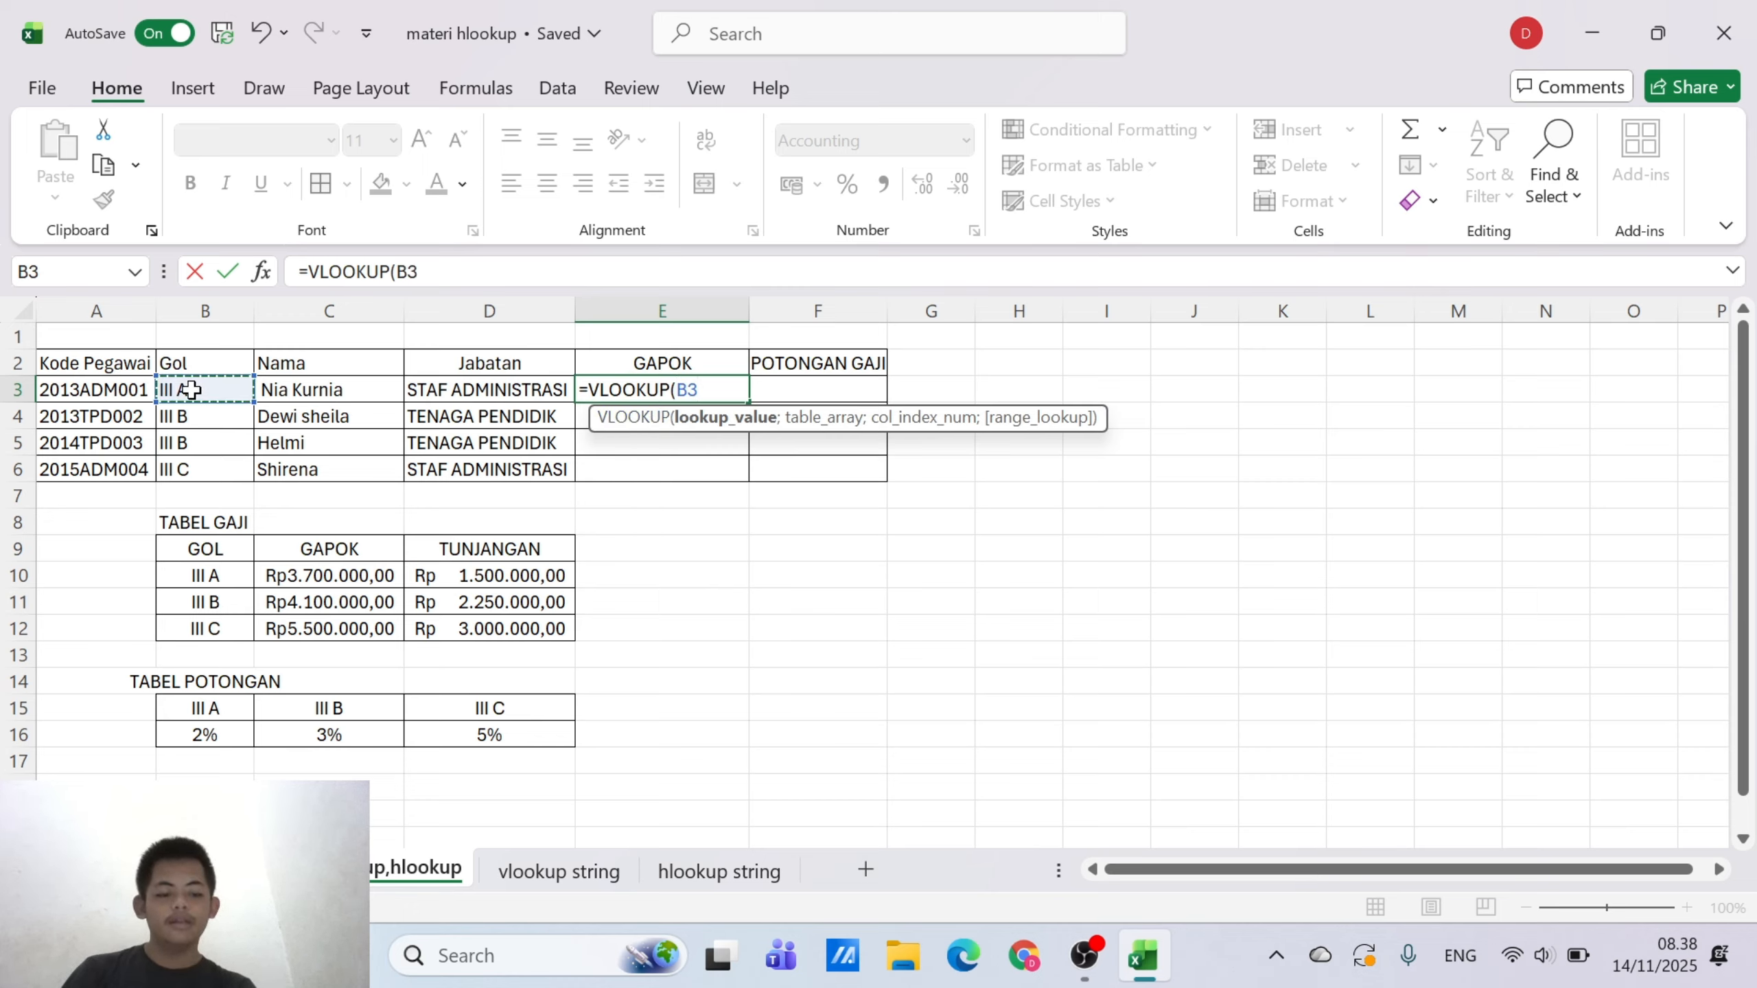
text(;)
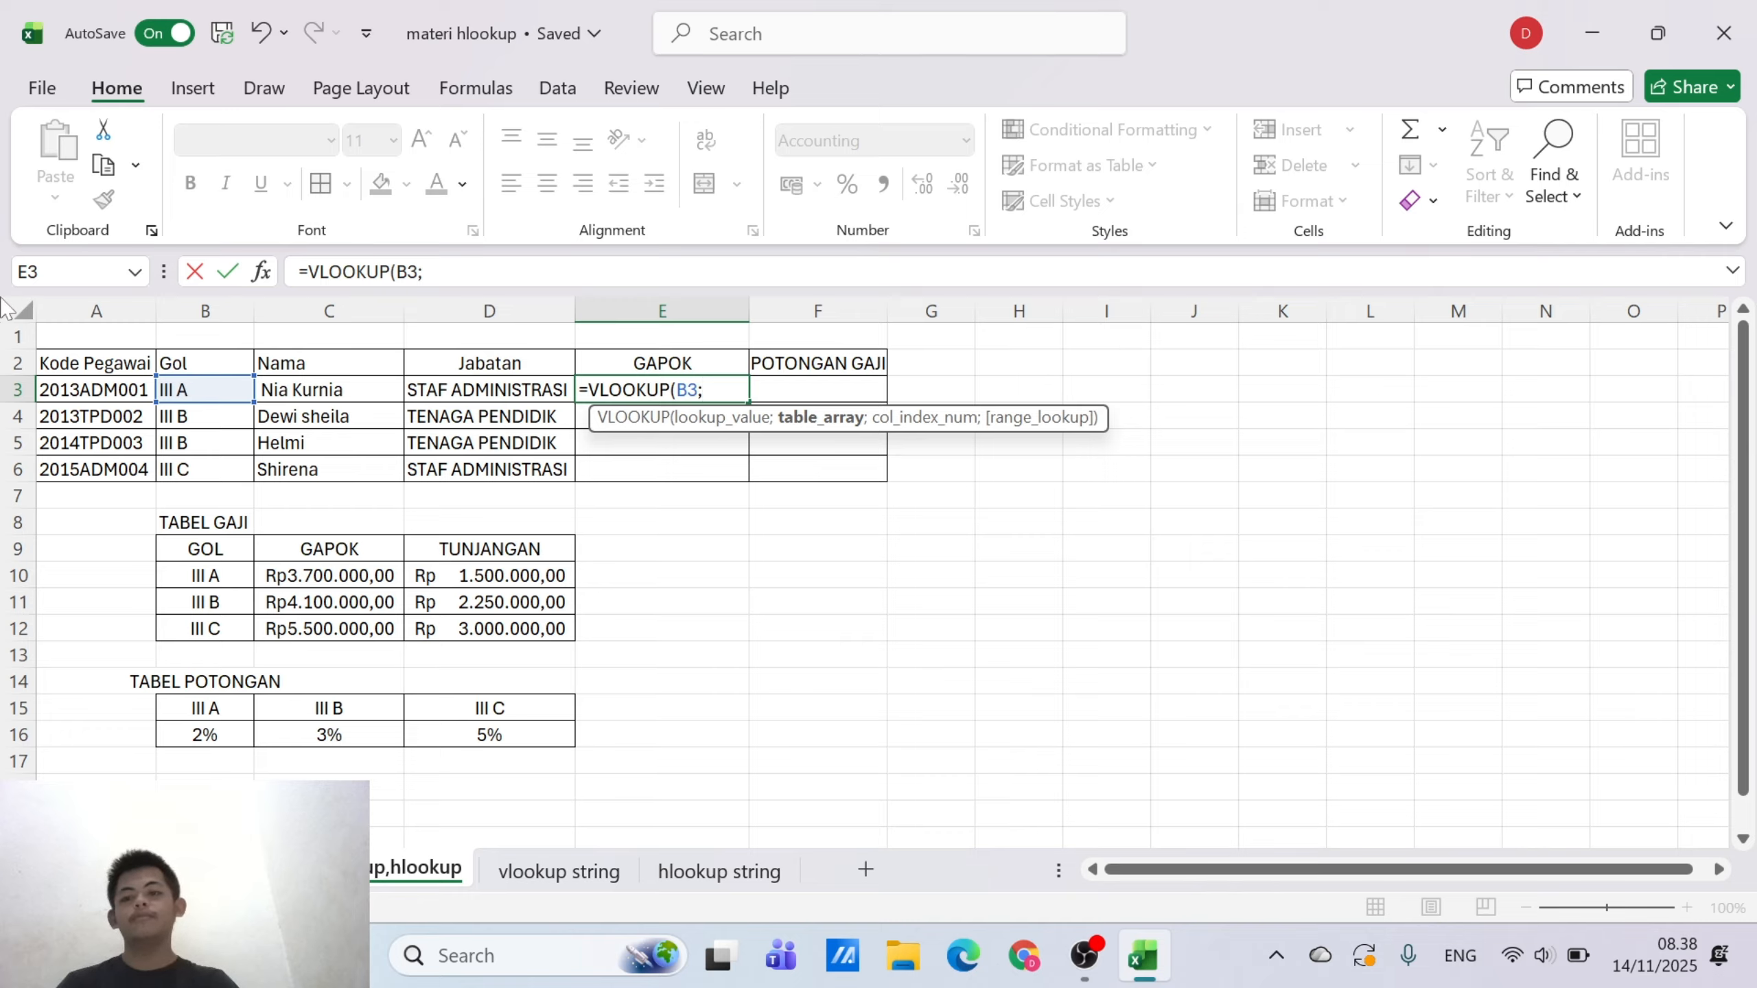
drag(196, 554, 458, 628)
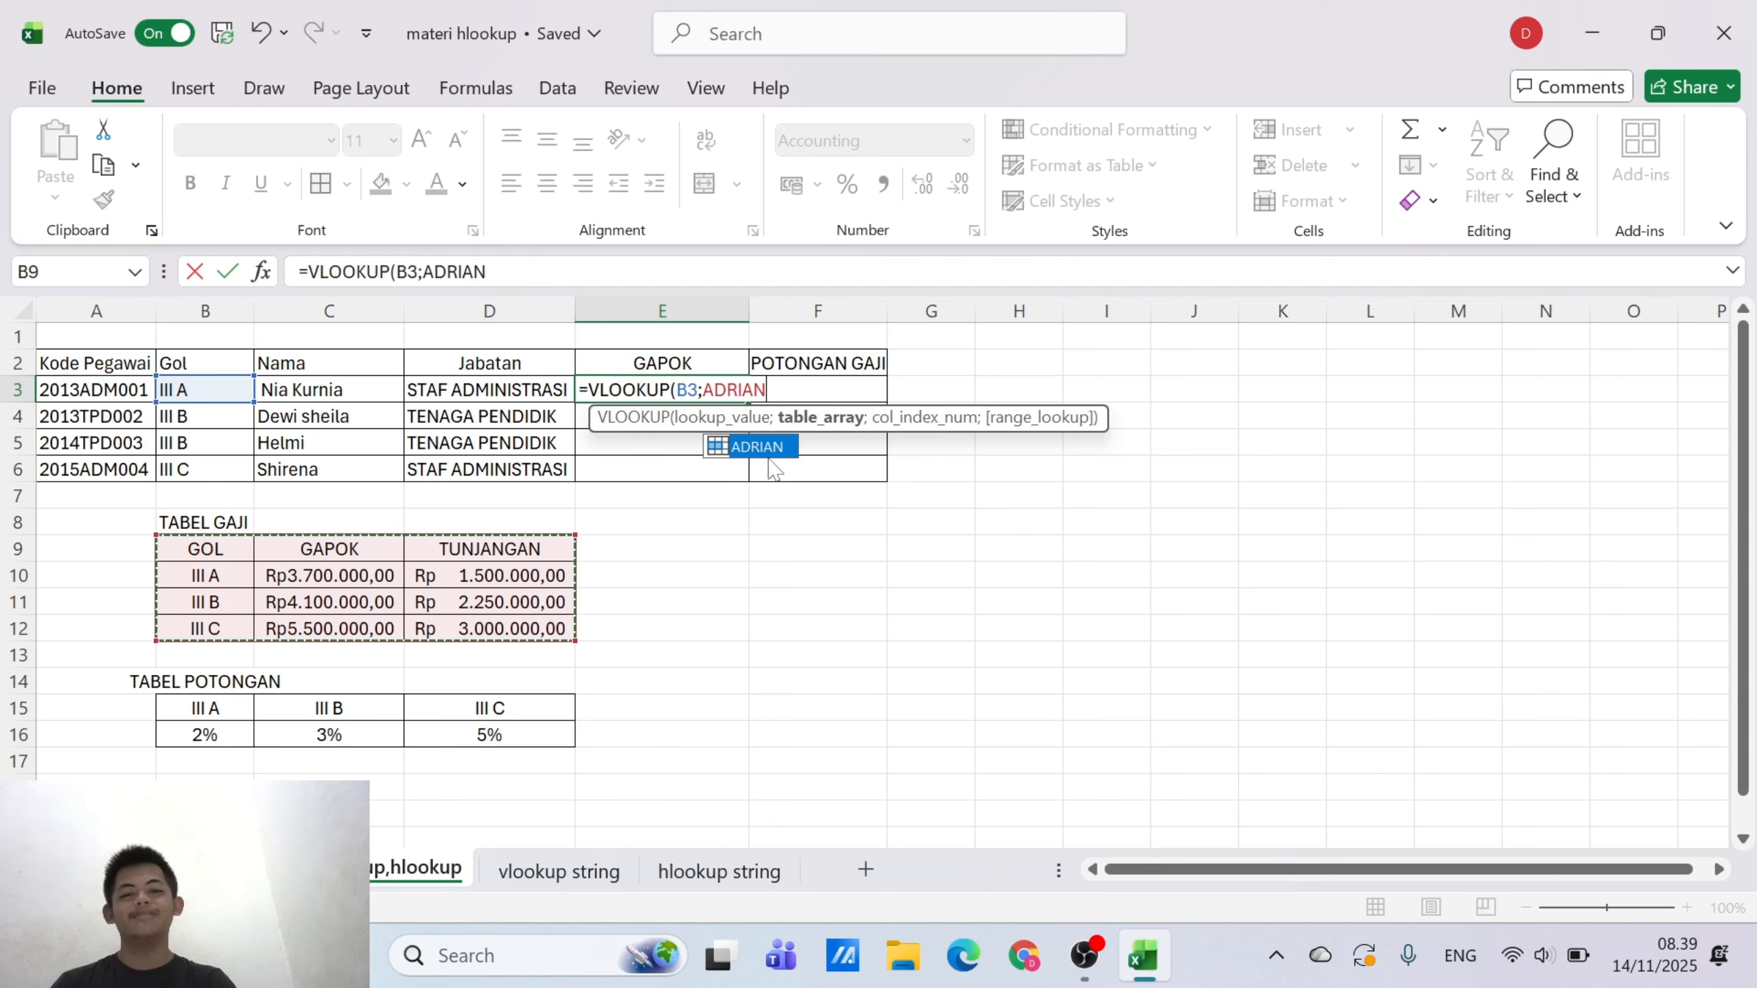
key(F8)
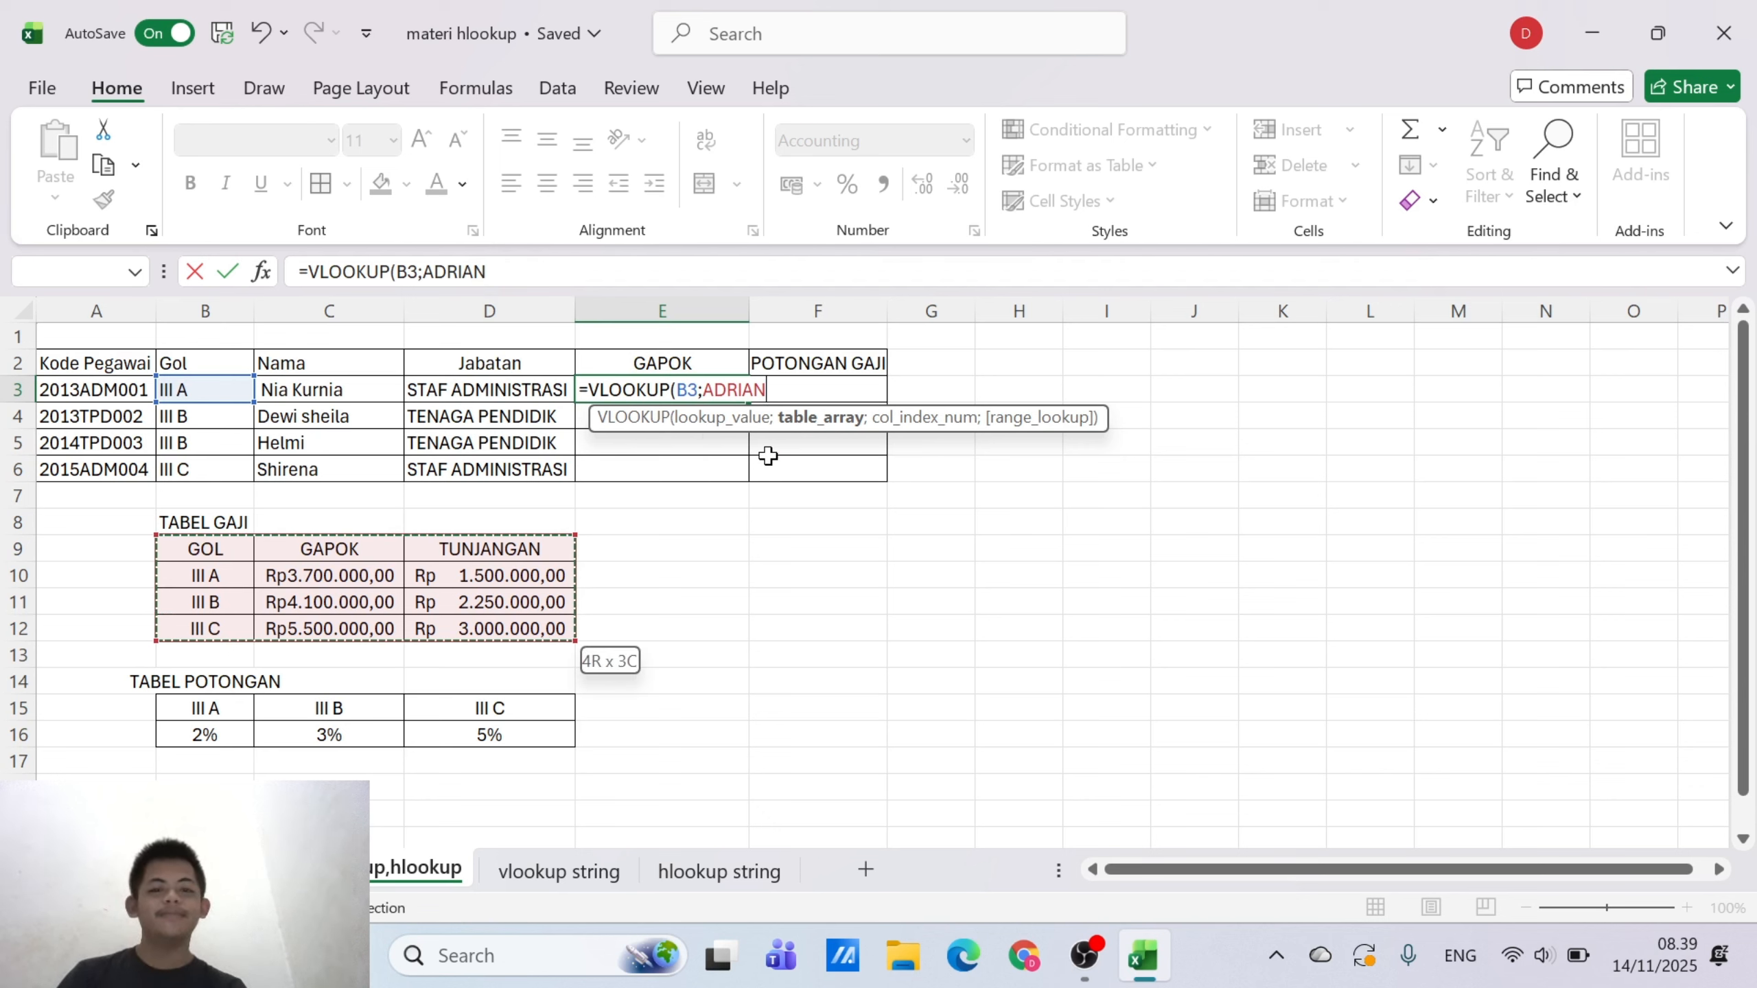
key(BackSpace)
key(BackSpace)
key(BackSpace)
key(BackSpace)
key(BackSpace)
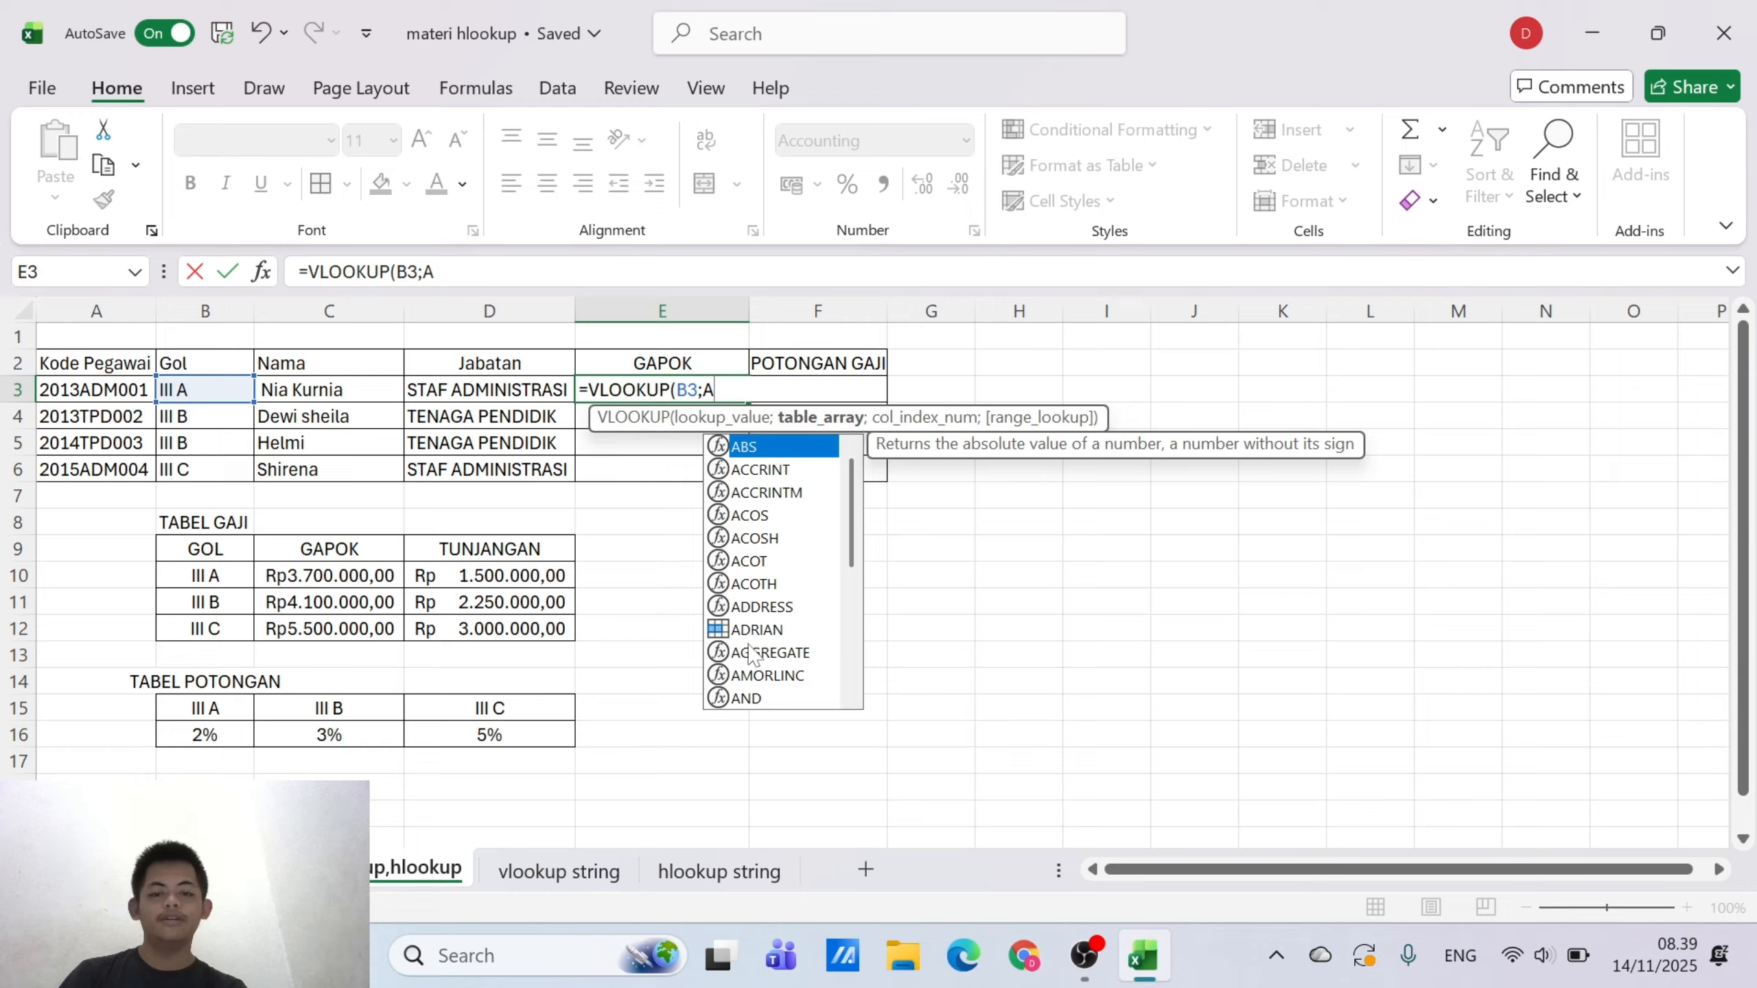
key(BackSpace)
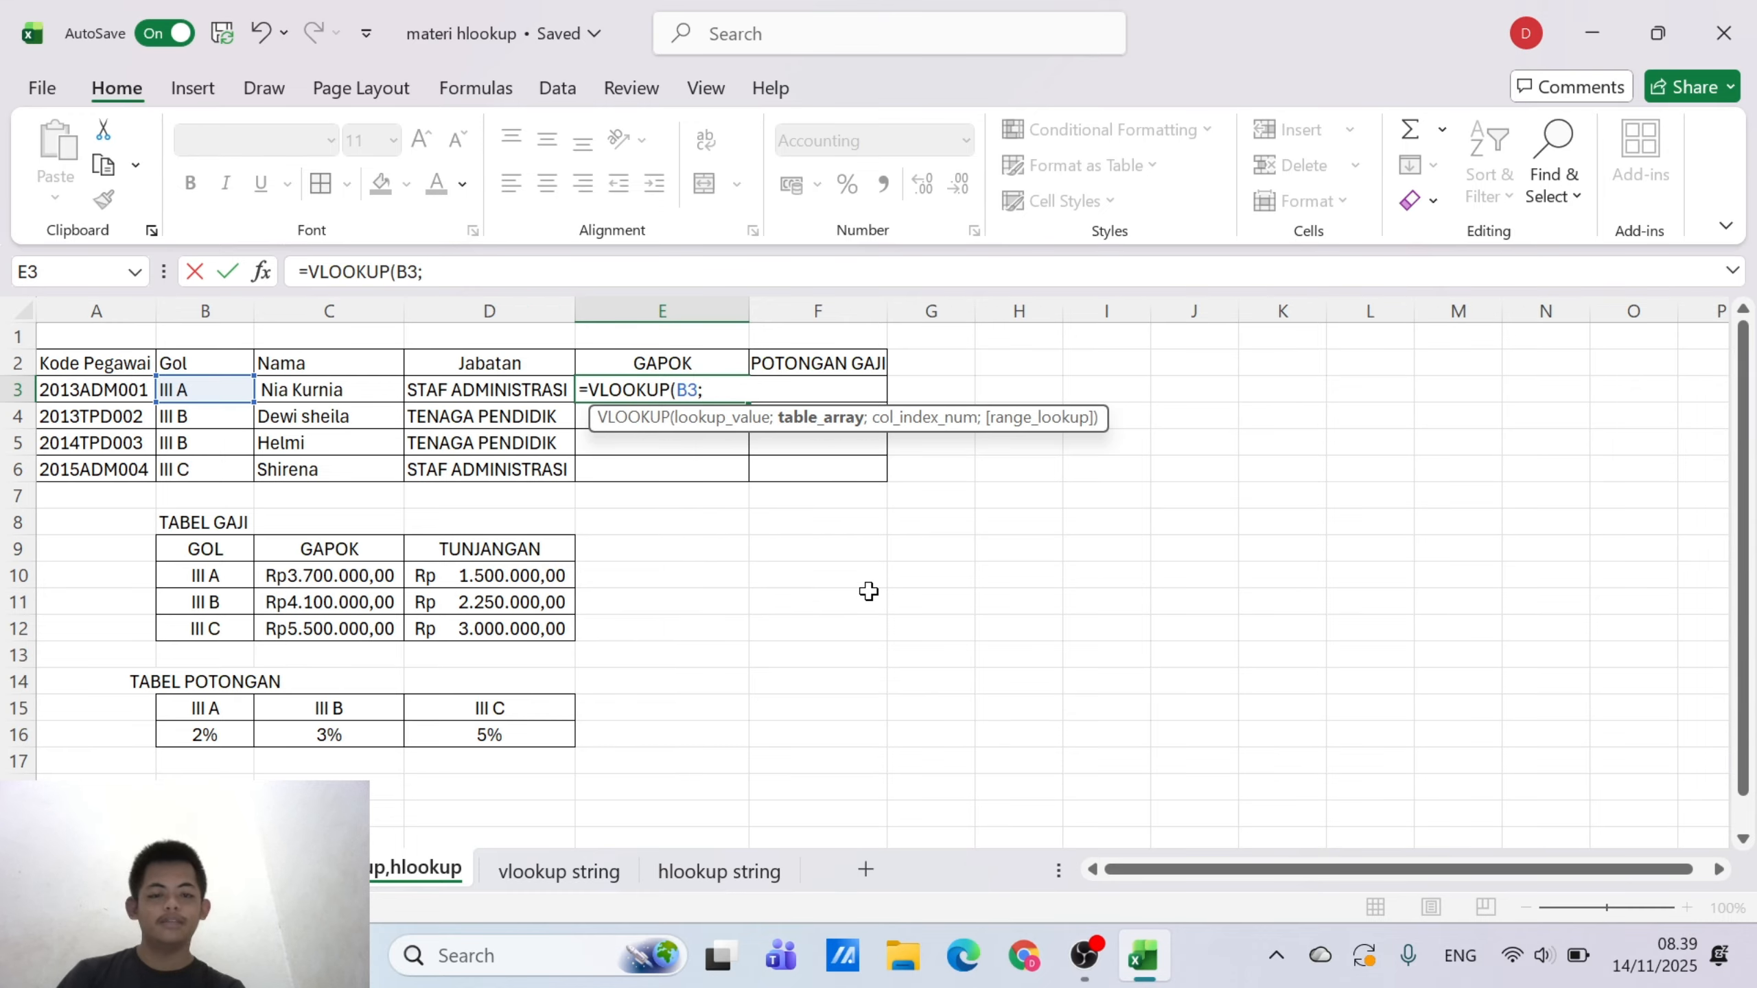
key(BackSpace)
key(BackSpace)
key(BackSpace)
key(BackSpace)
key(BackSpace)
key(BackSpace)
key(BackSpace)
key(BackSpace)
key(BackSpace)
key(BackSpace)
key(BackSpace)
key(BackSpace)
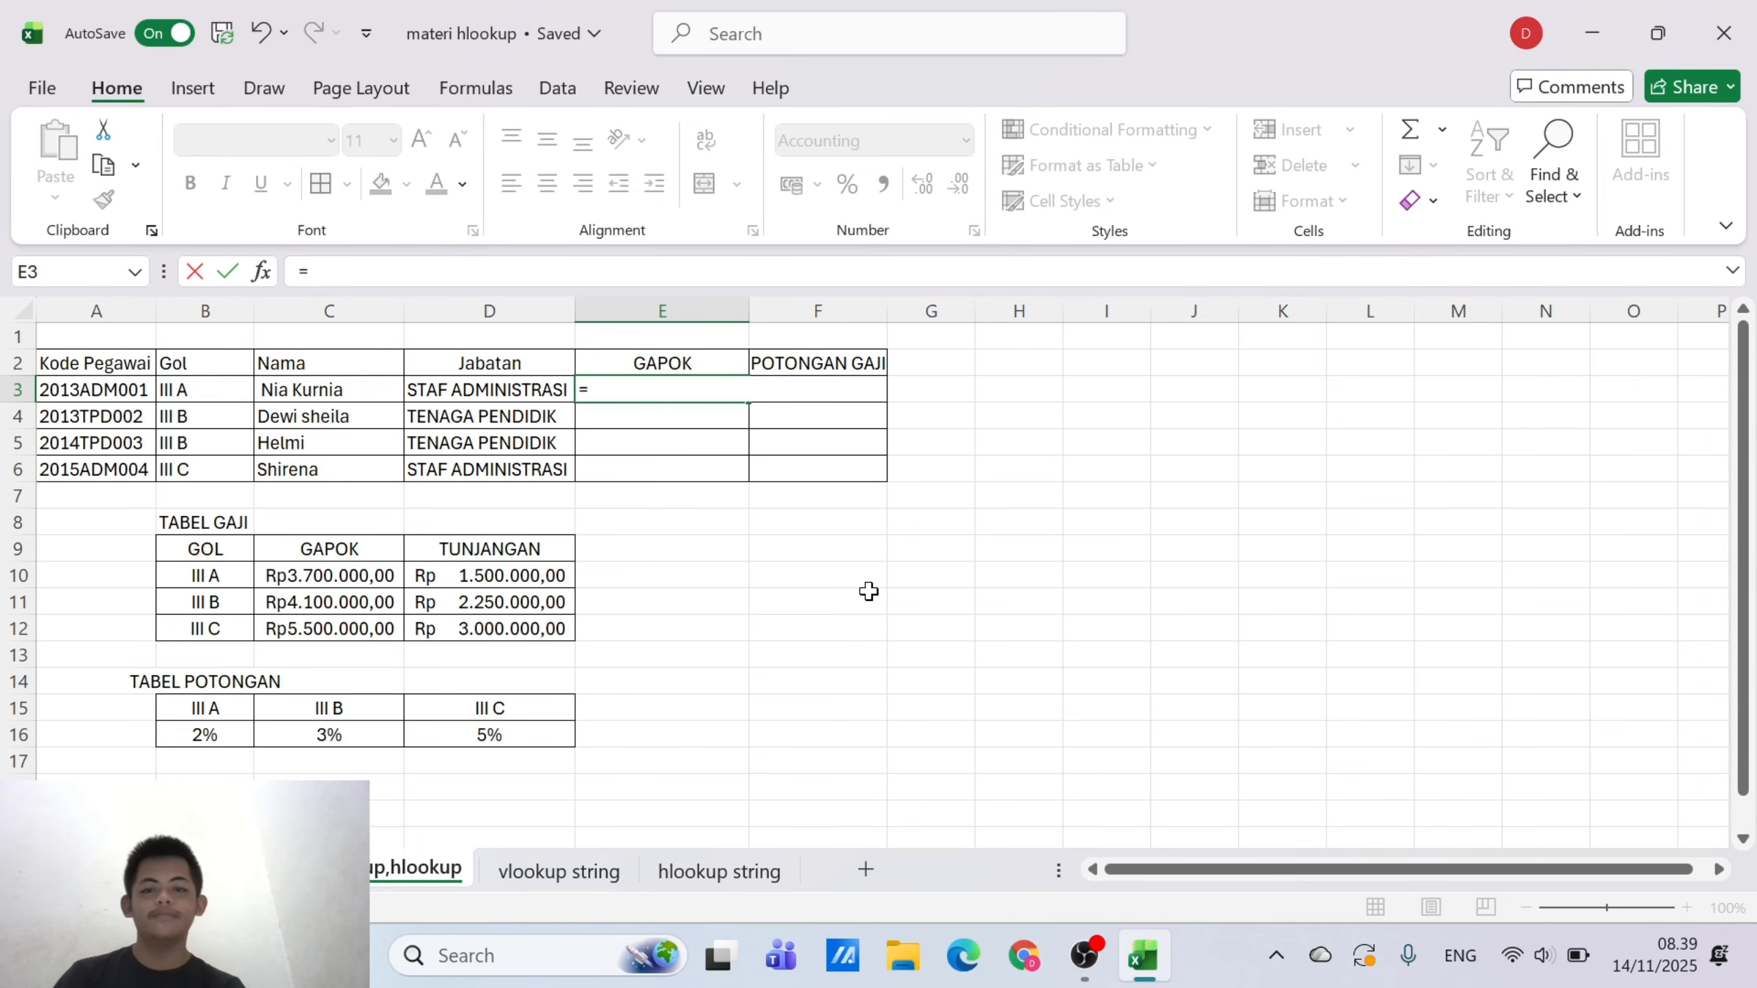
click(869, 591)
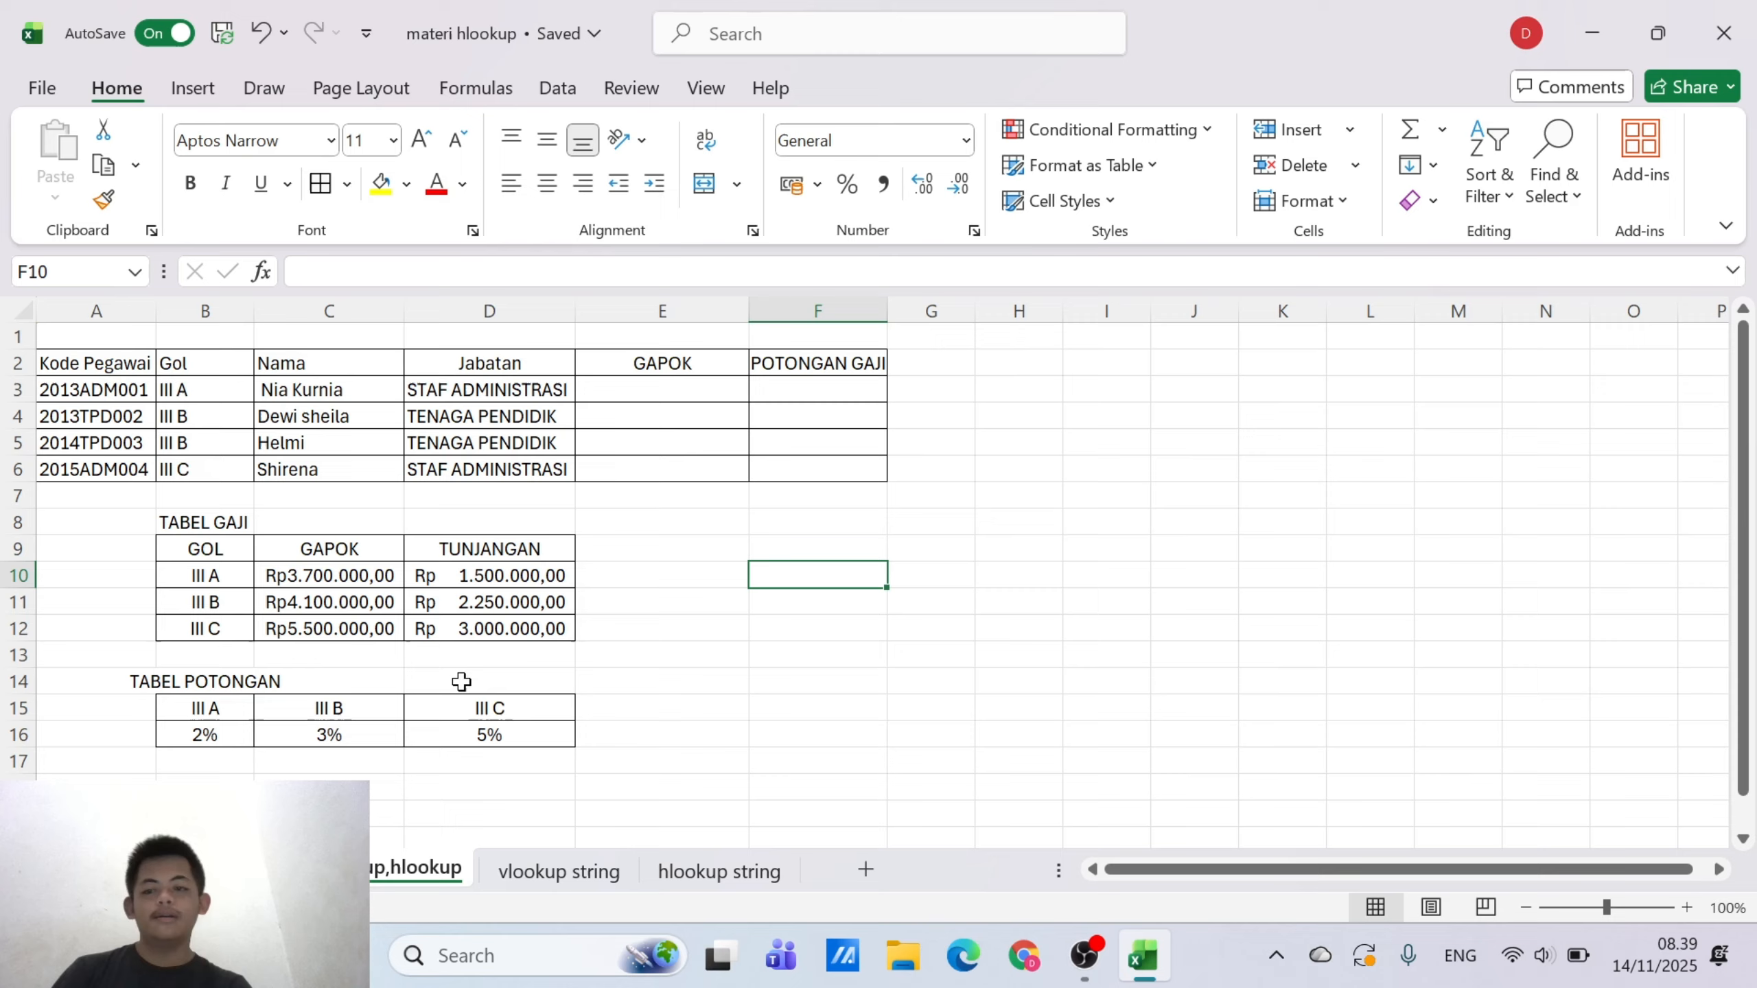
click(185, 560)
drag(186, 559, 455, 641)
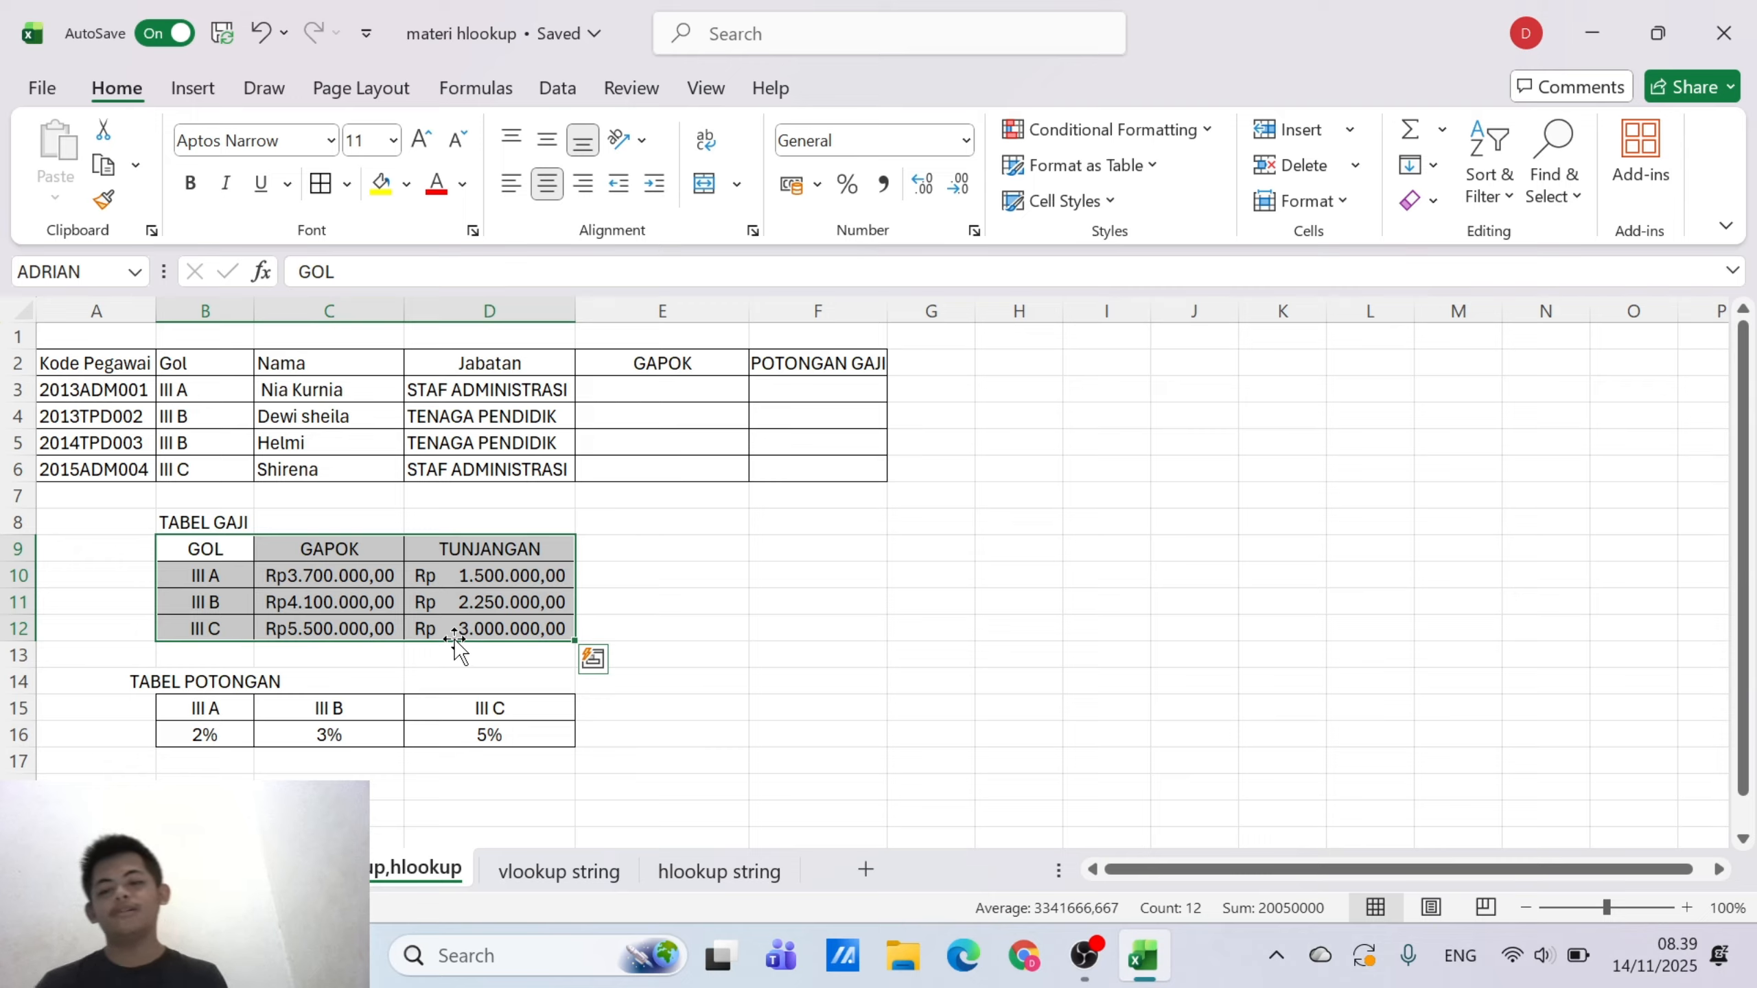
right_click(471, 612)
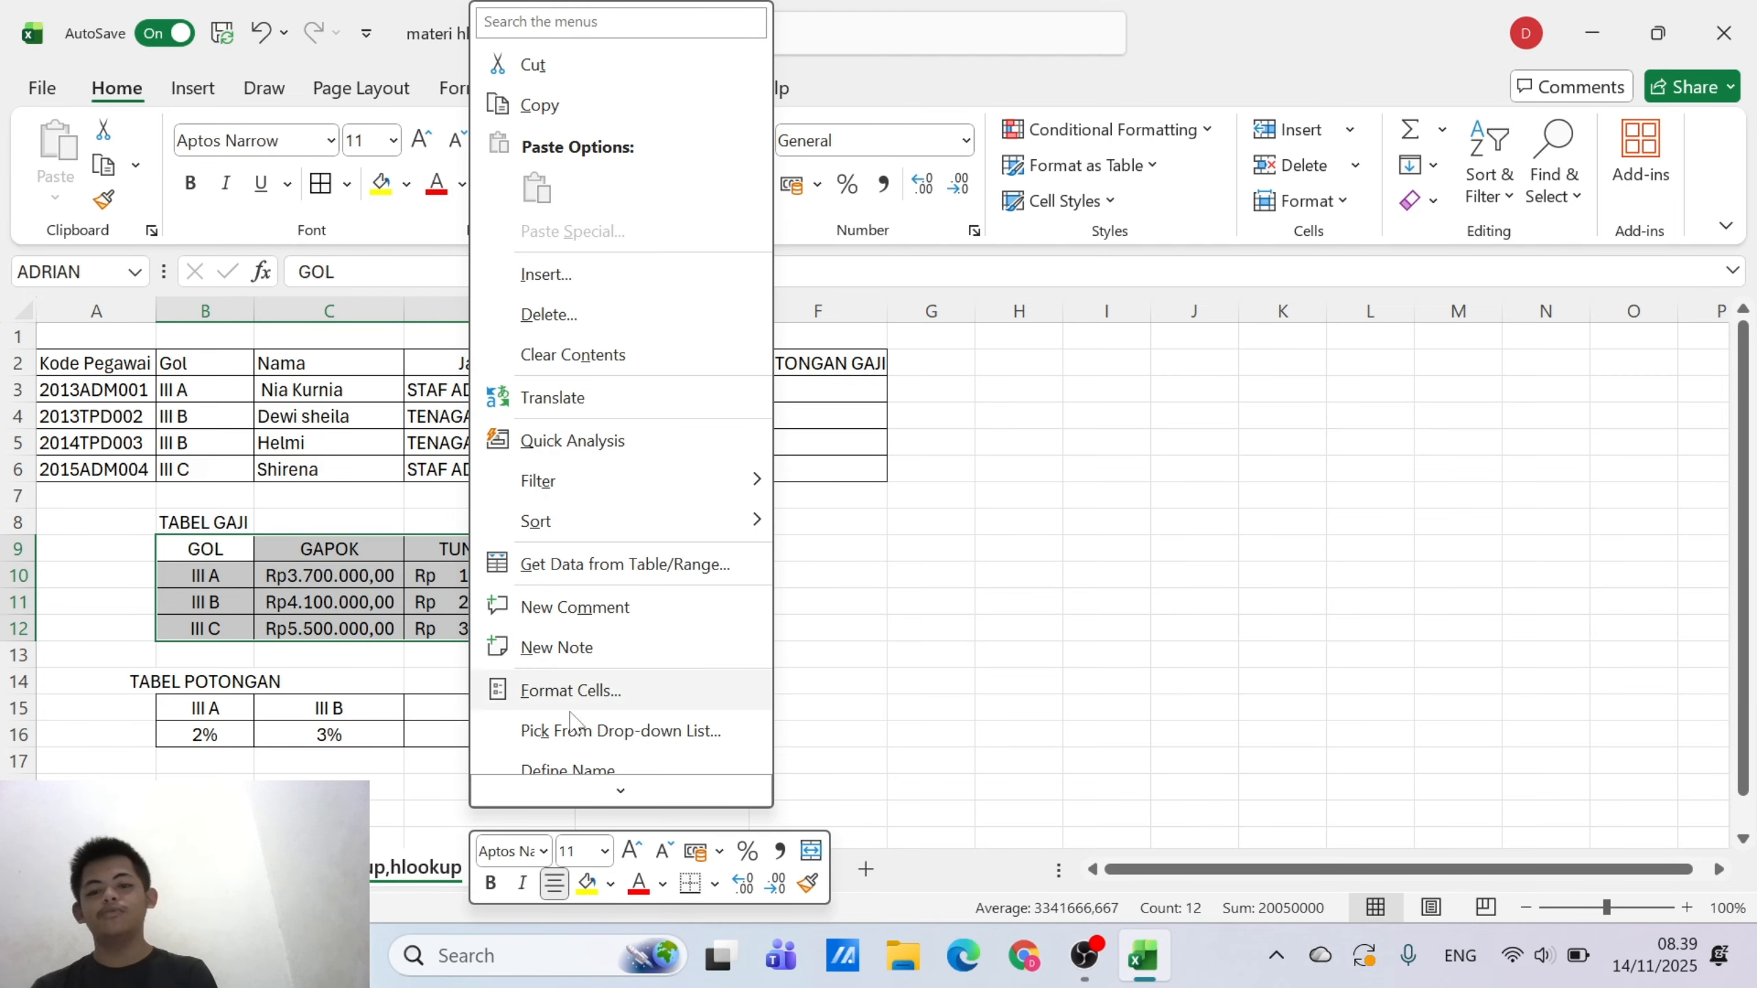
mouse_move(562, 530)
scroll(563, 529, down, 2)
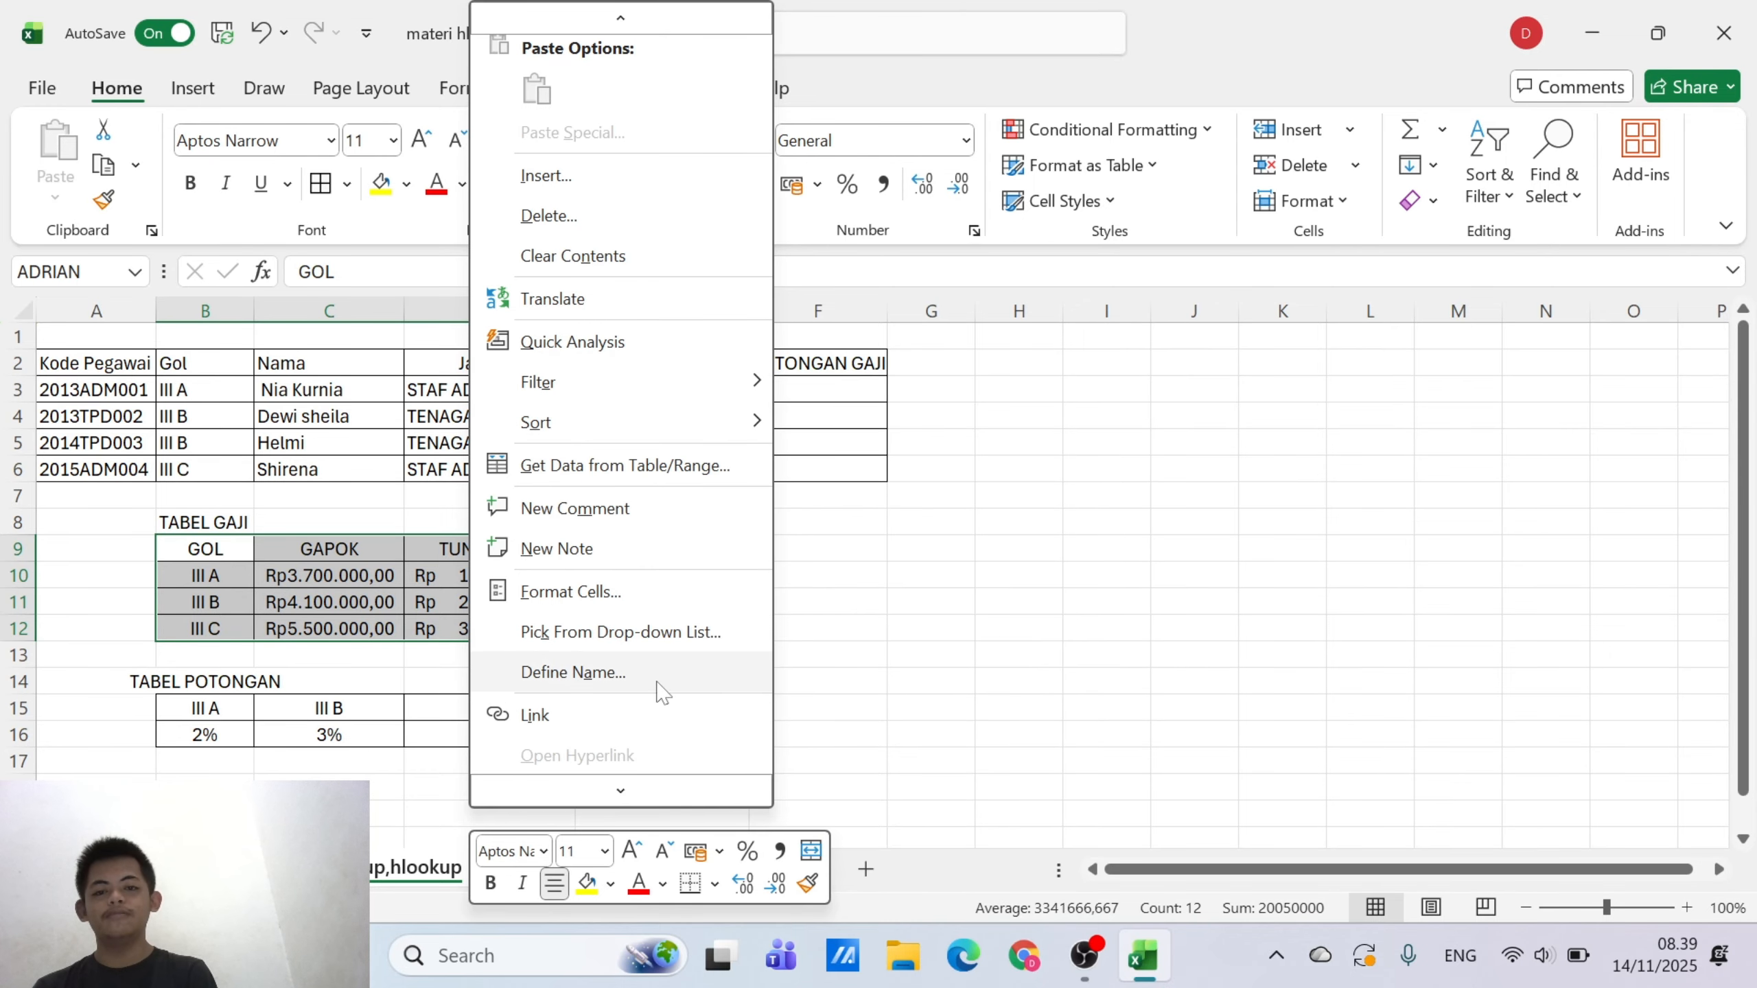
key(Escape)
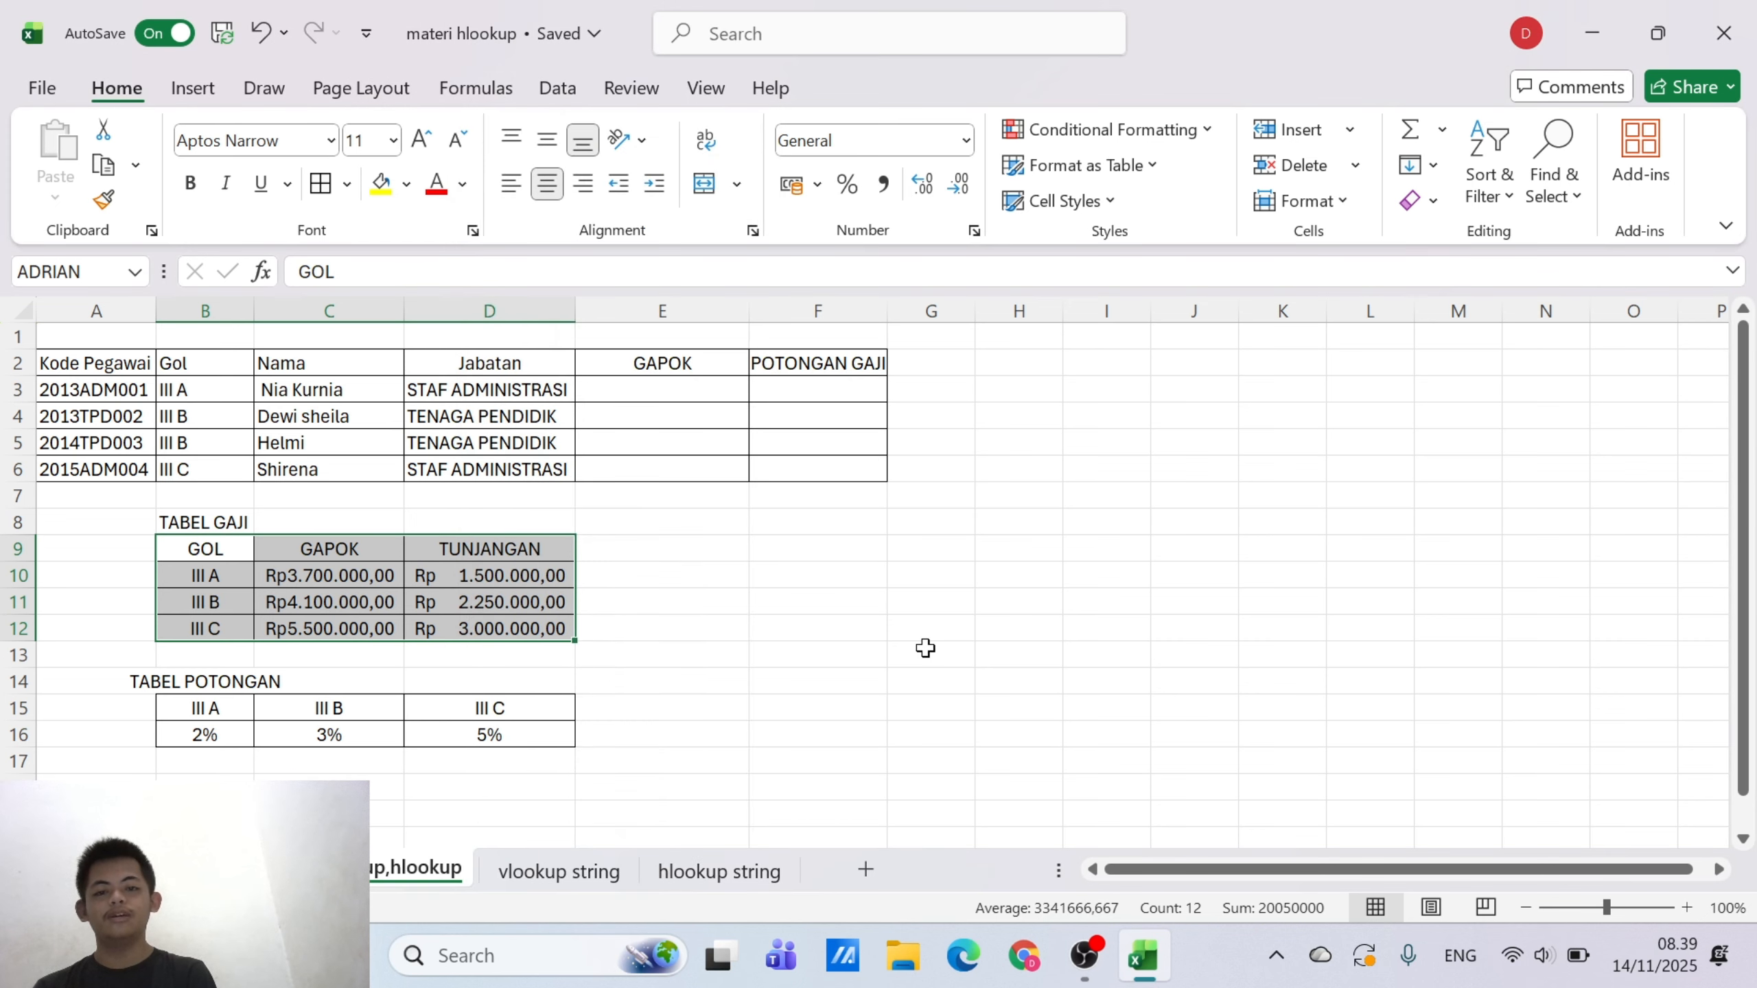
Start a VLOOKUP formula in GAPOK cell E3 with the Gol code in B3 as the lookup value
click(717, 388)
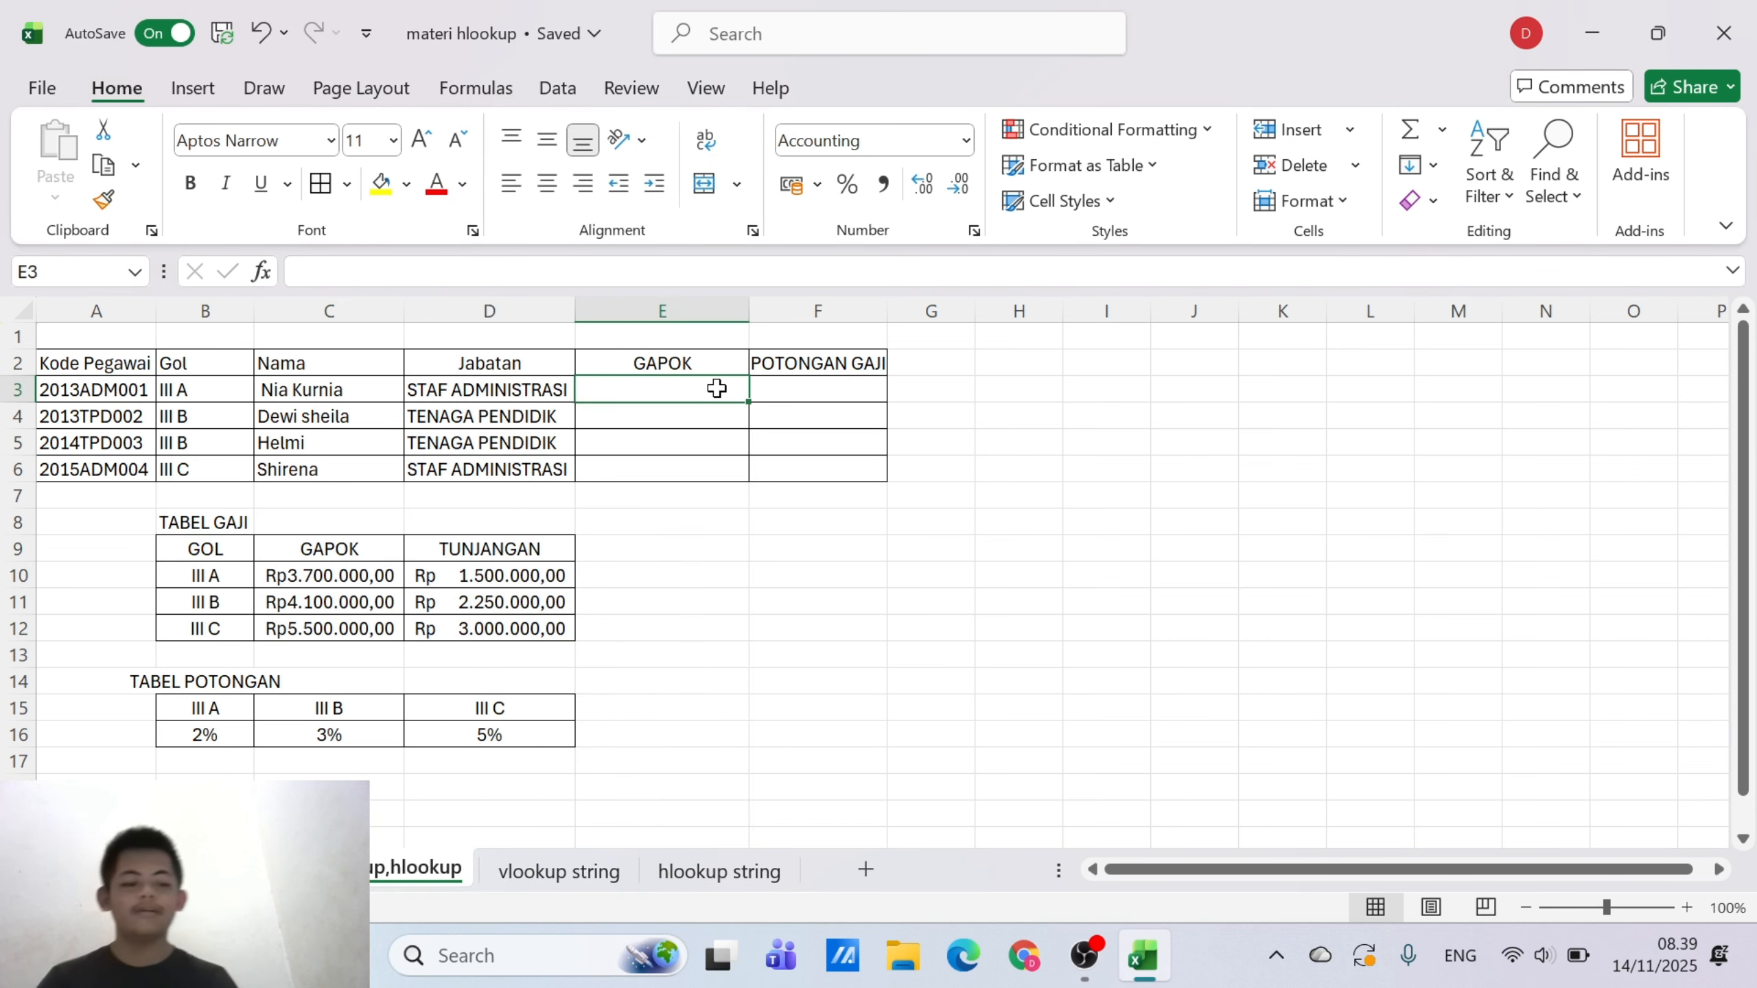
text(=)
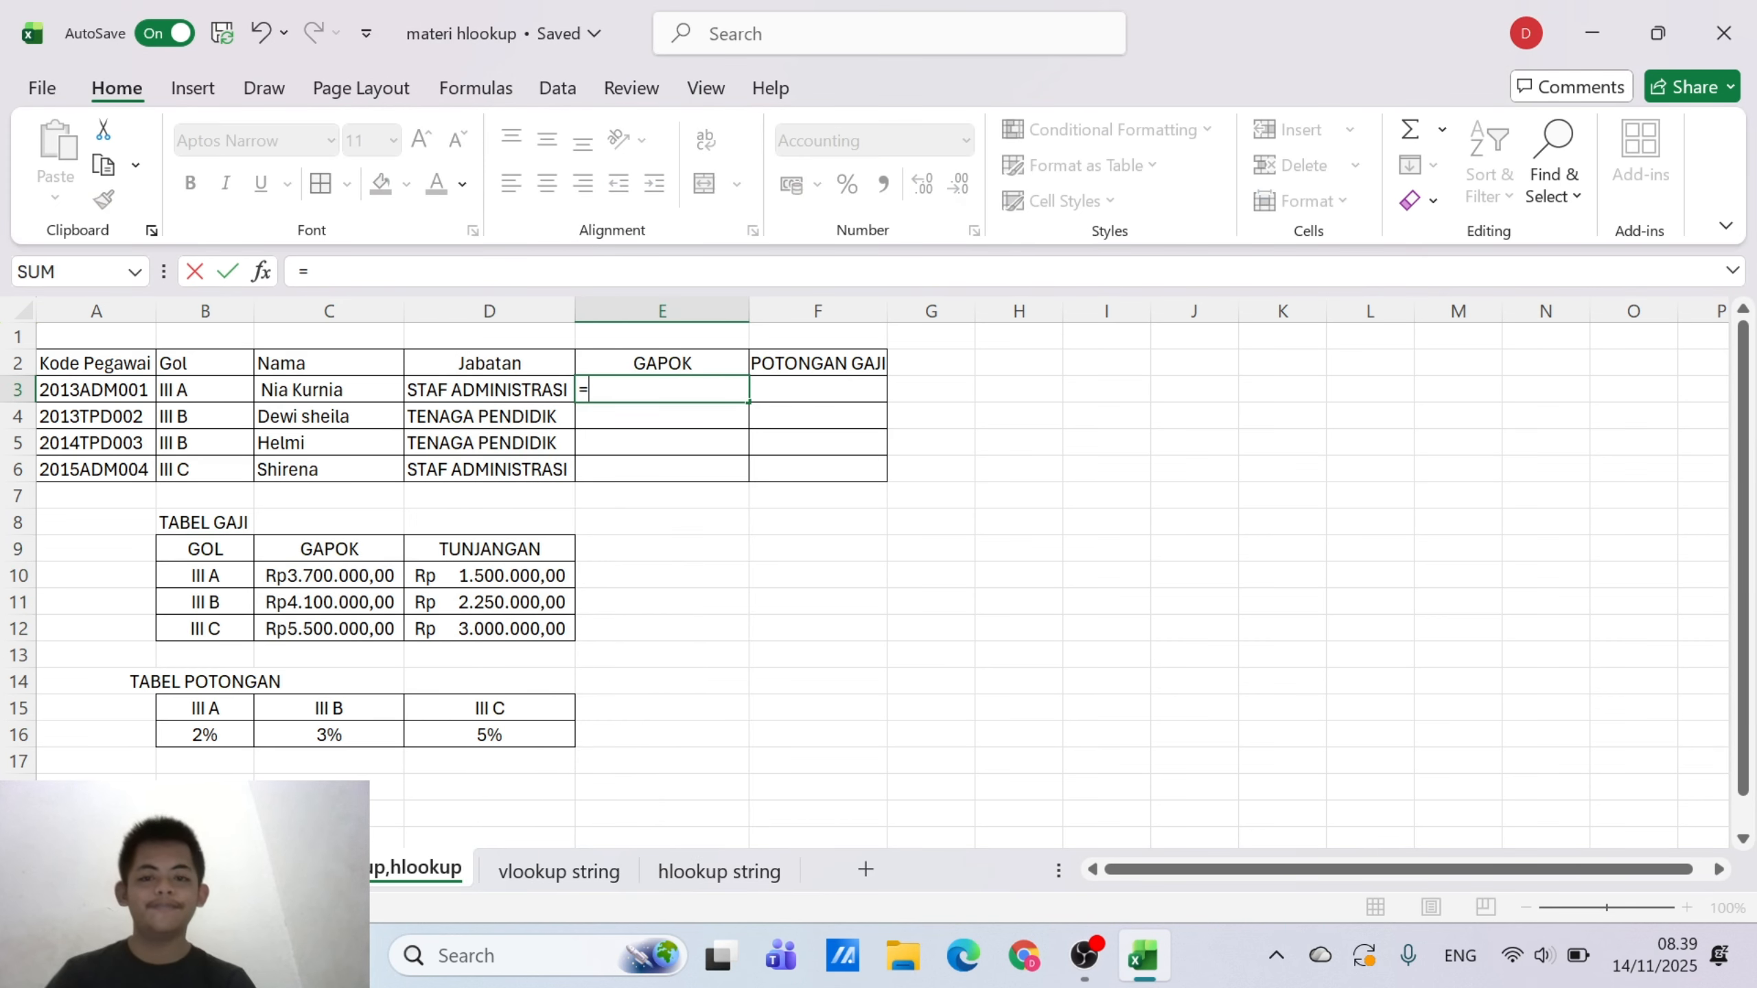
text(vlo)
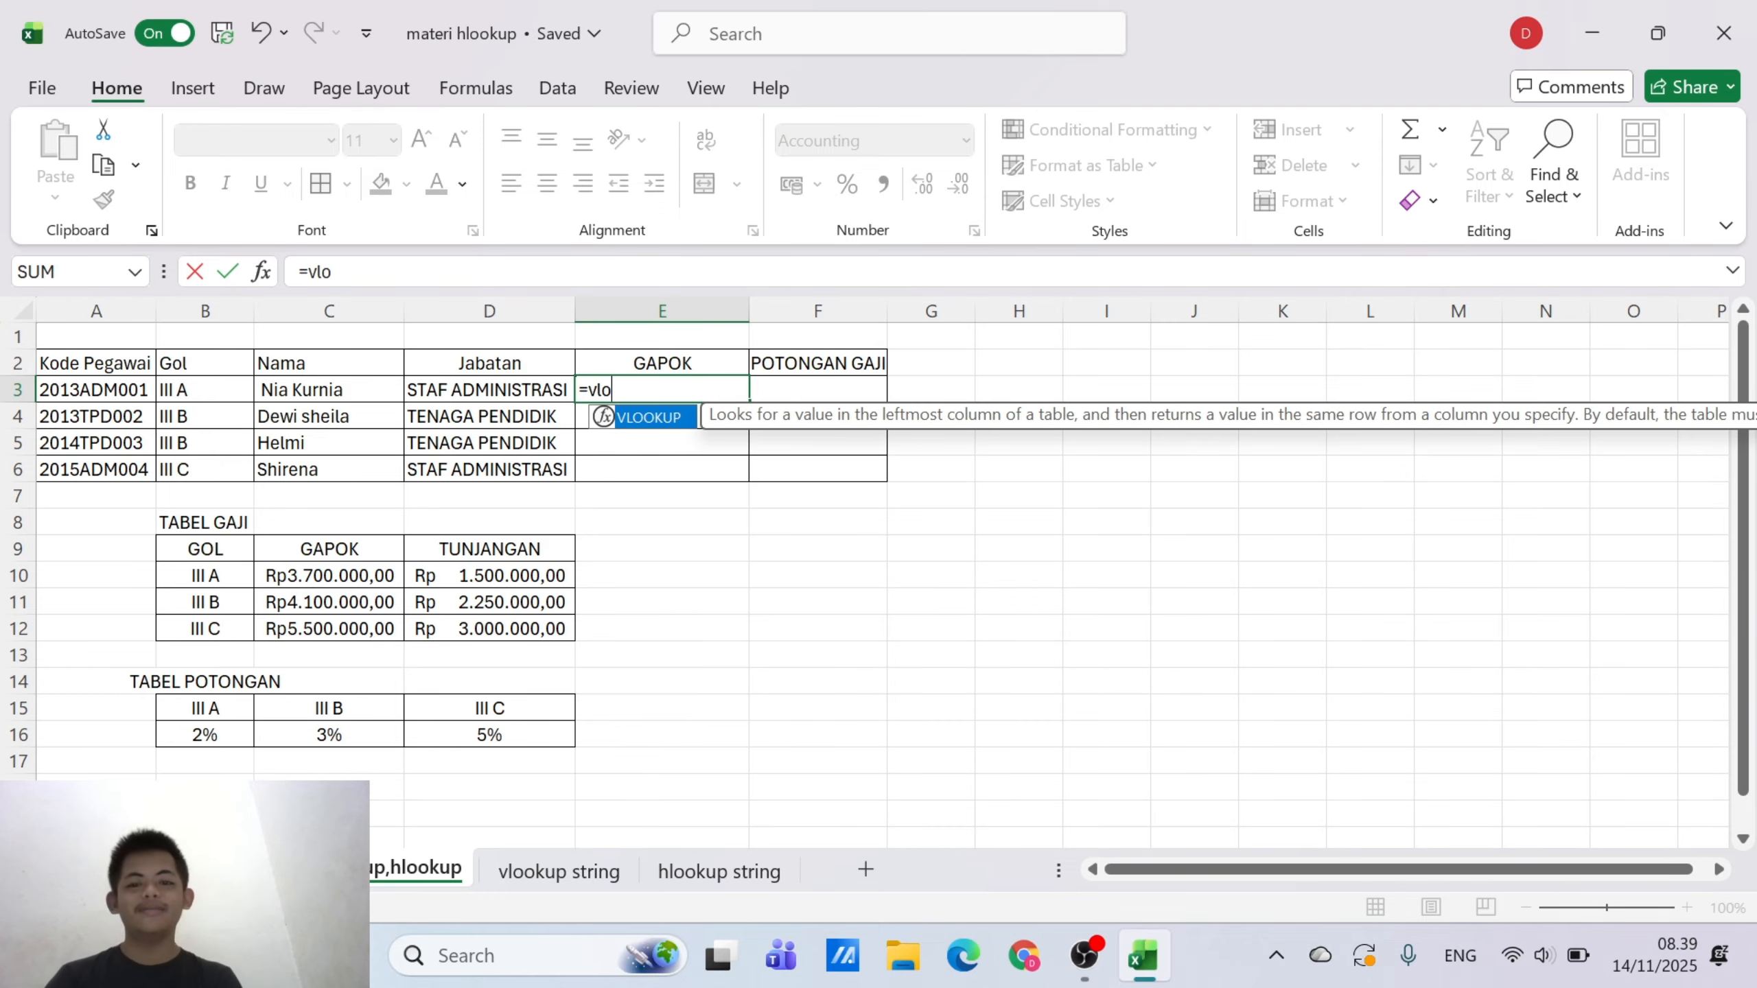
double_click(664, 417)
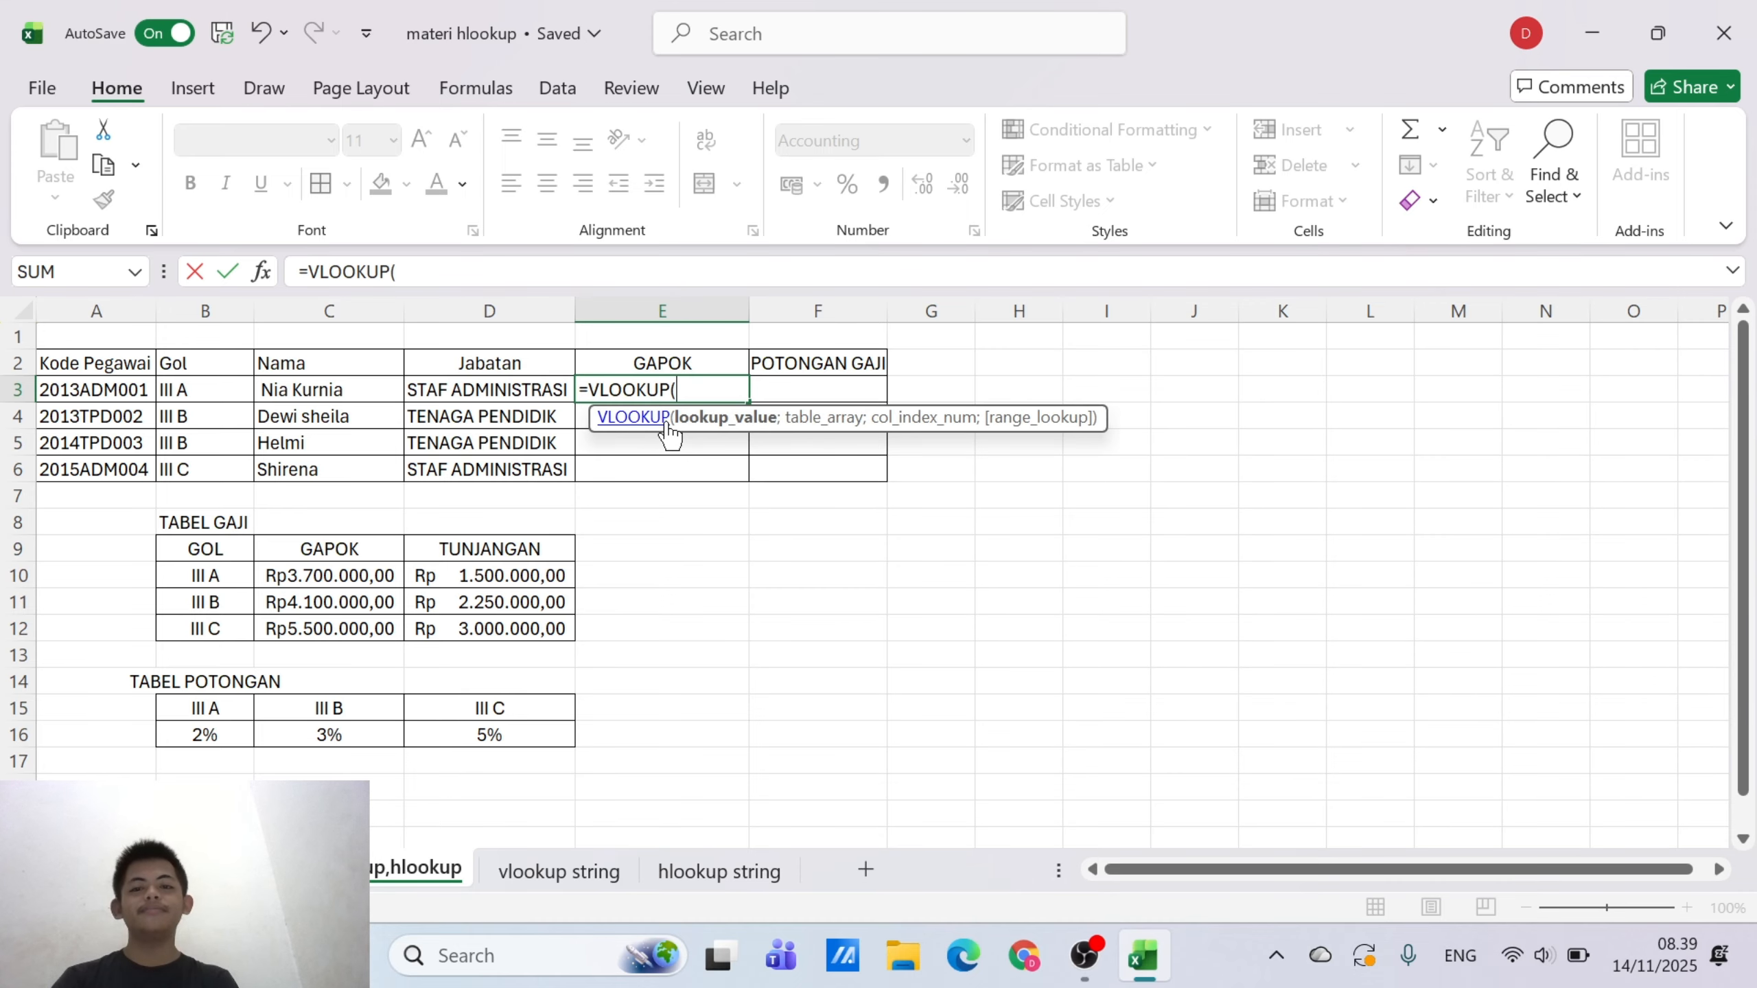
click(202, 390)
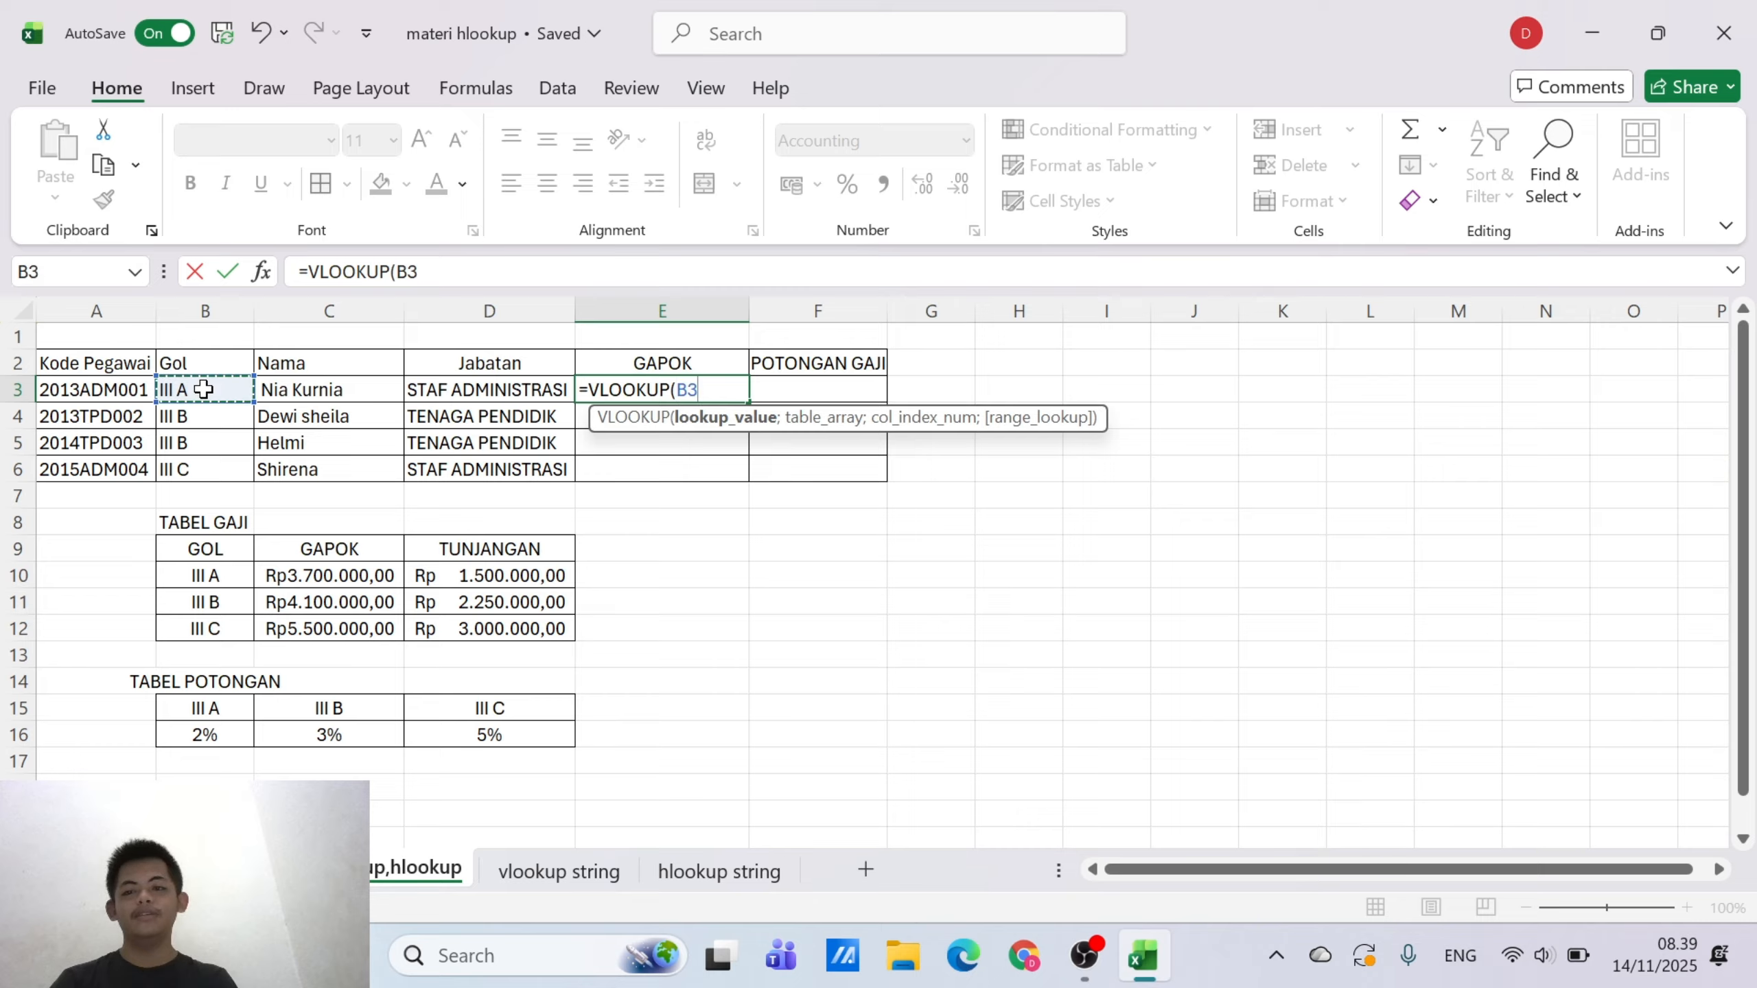
text(:)
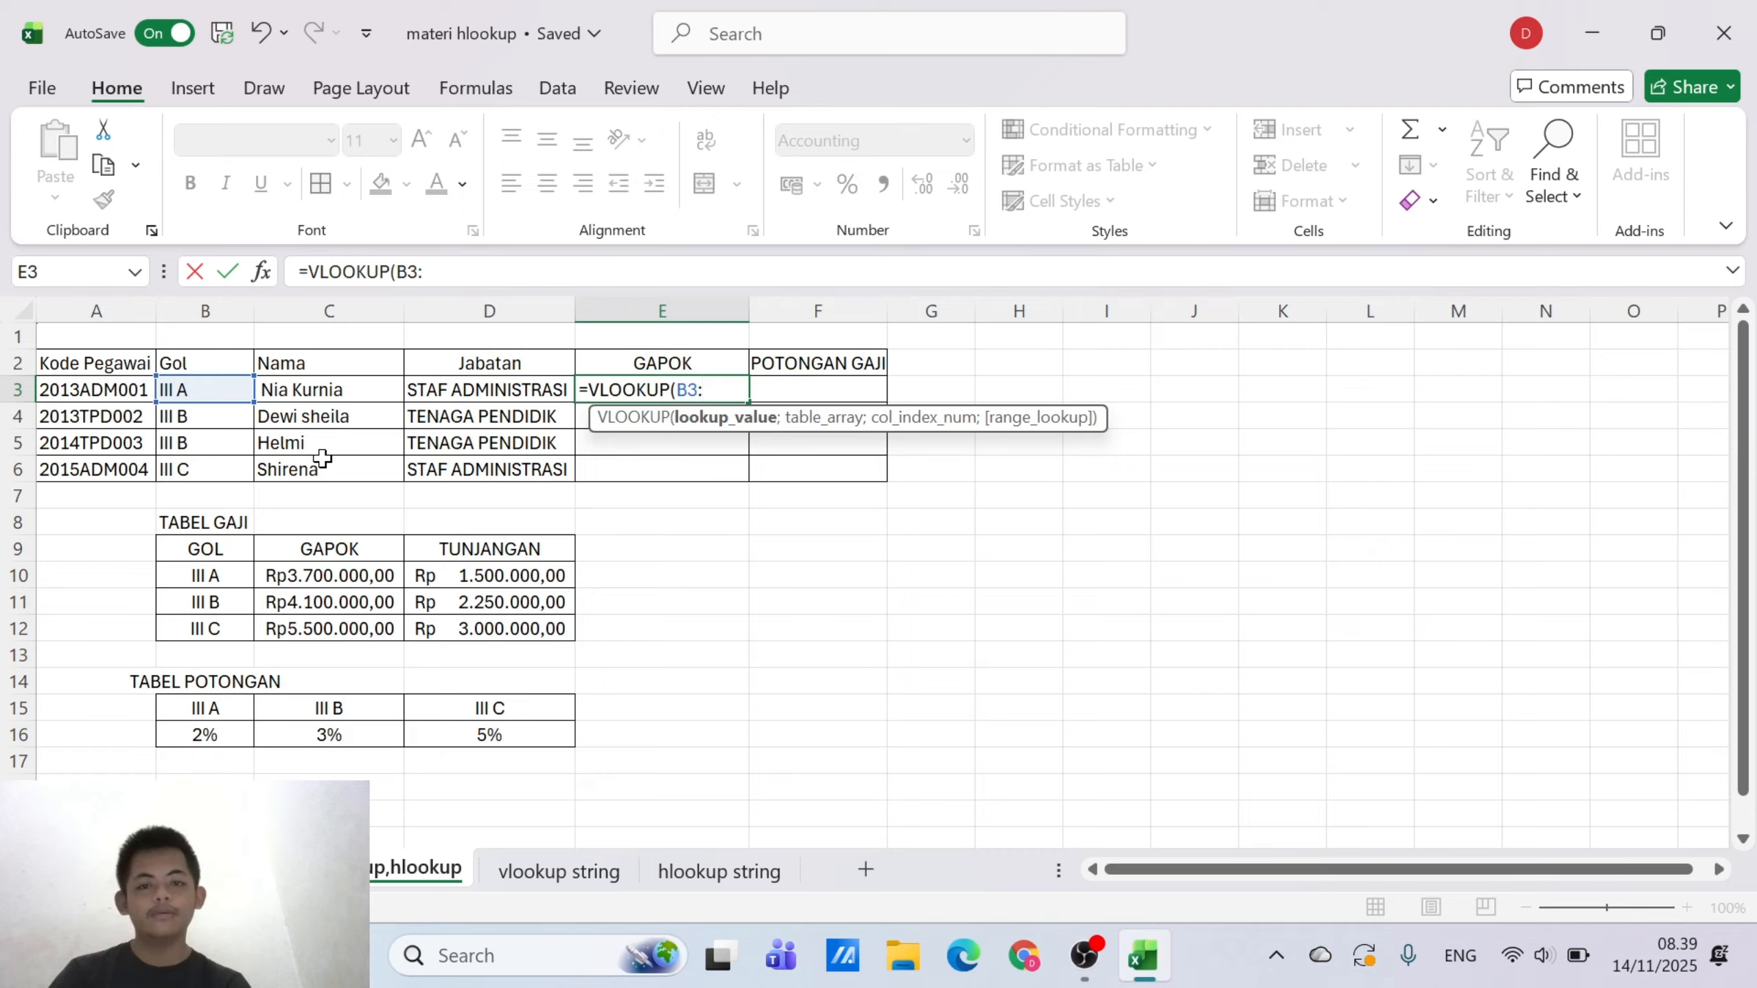
key(BackSpace)
text(;)
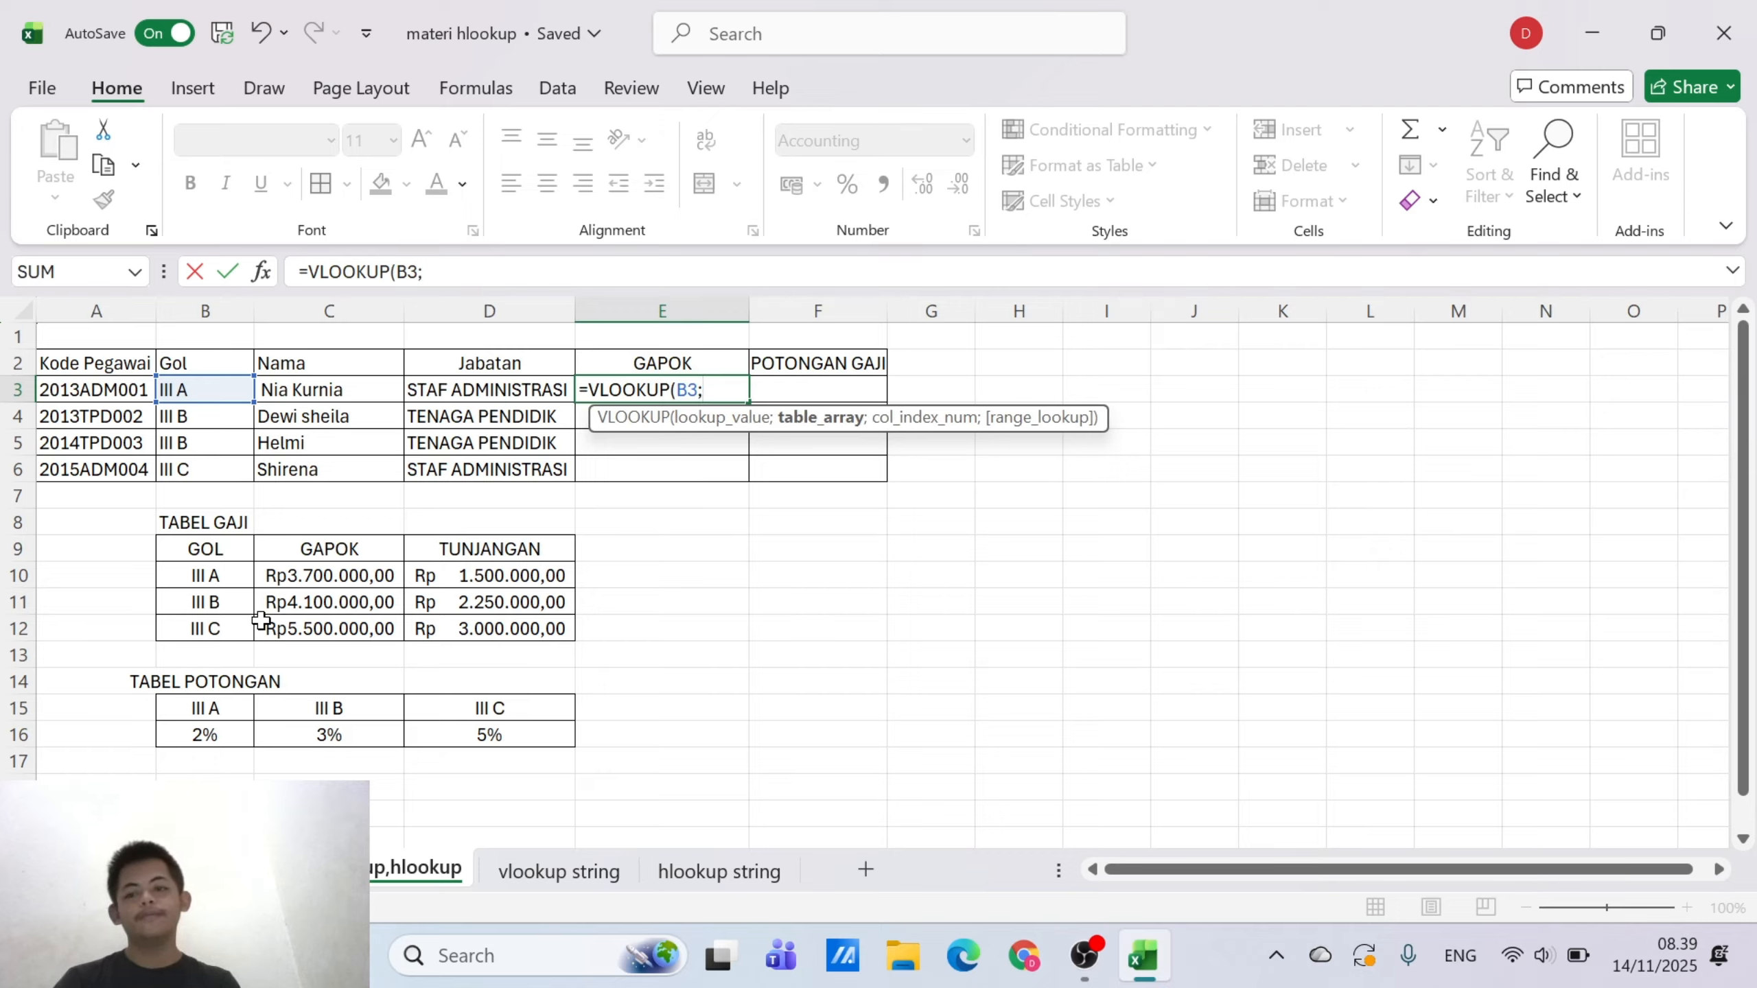
Complete E3's VLOOKUP with the named TABEL GAJI range B9:D12 as table array, column index 2 and range lookup 0
drag(213, 547, 463, 628)
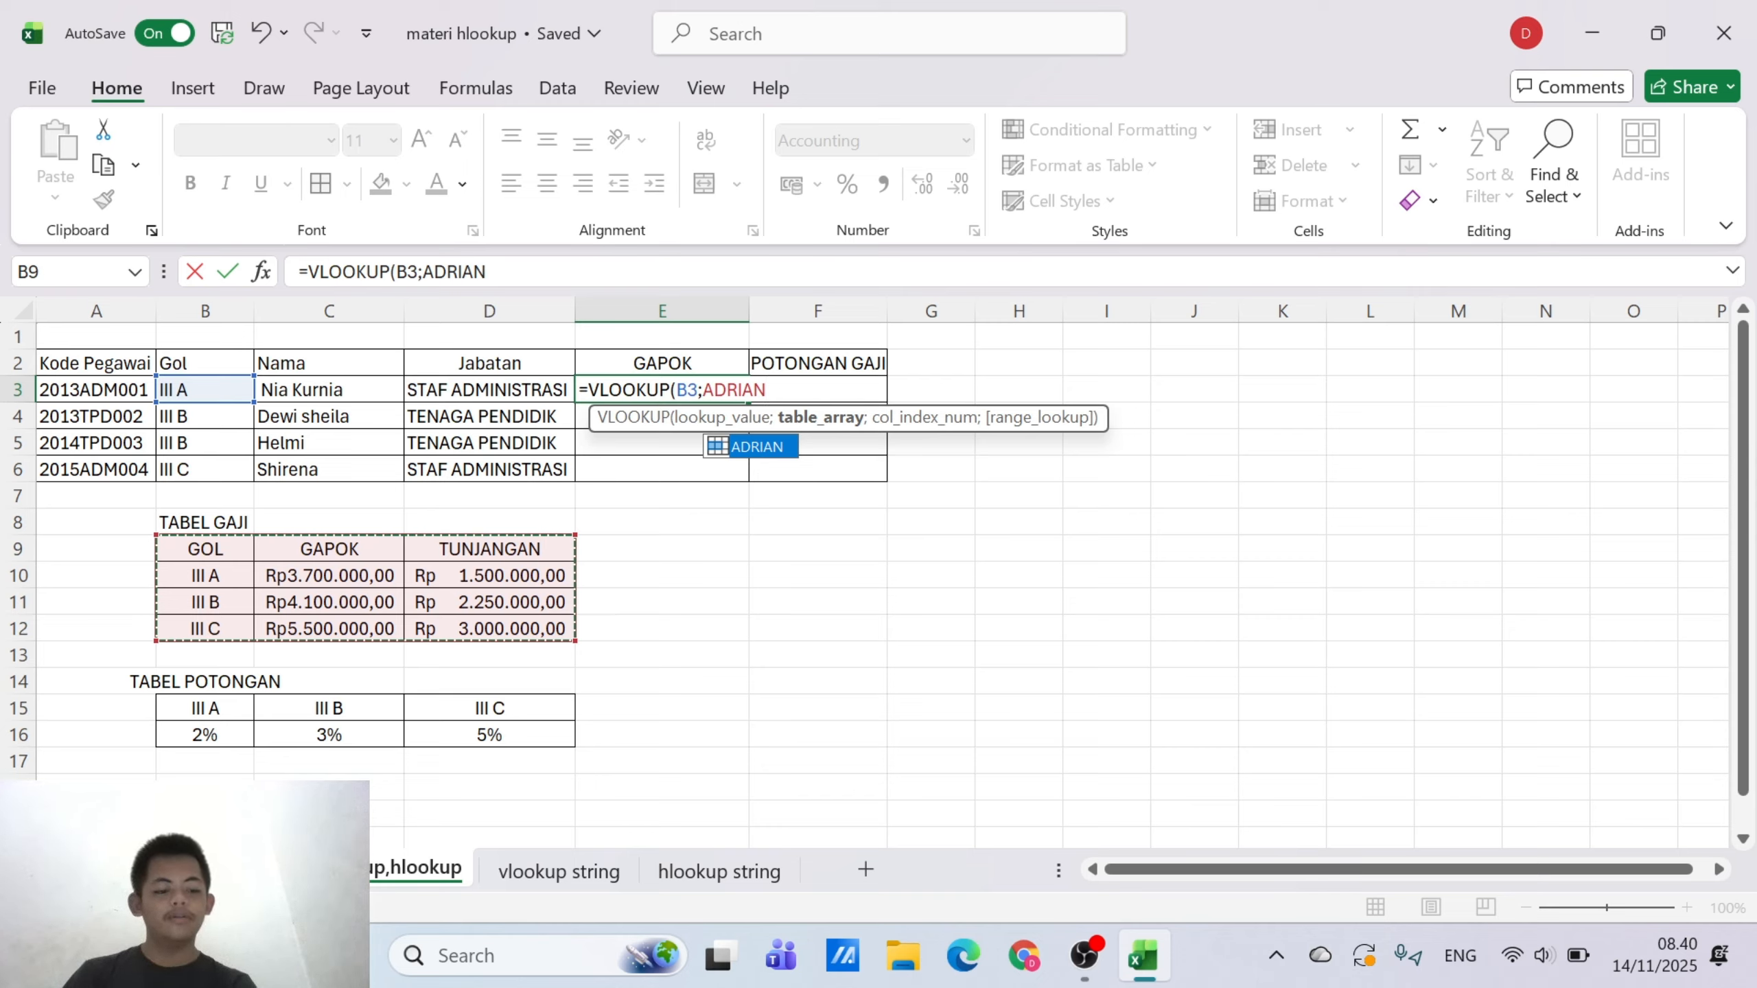
key(F8)
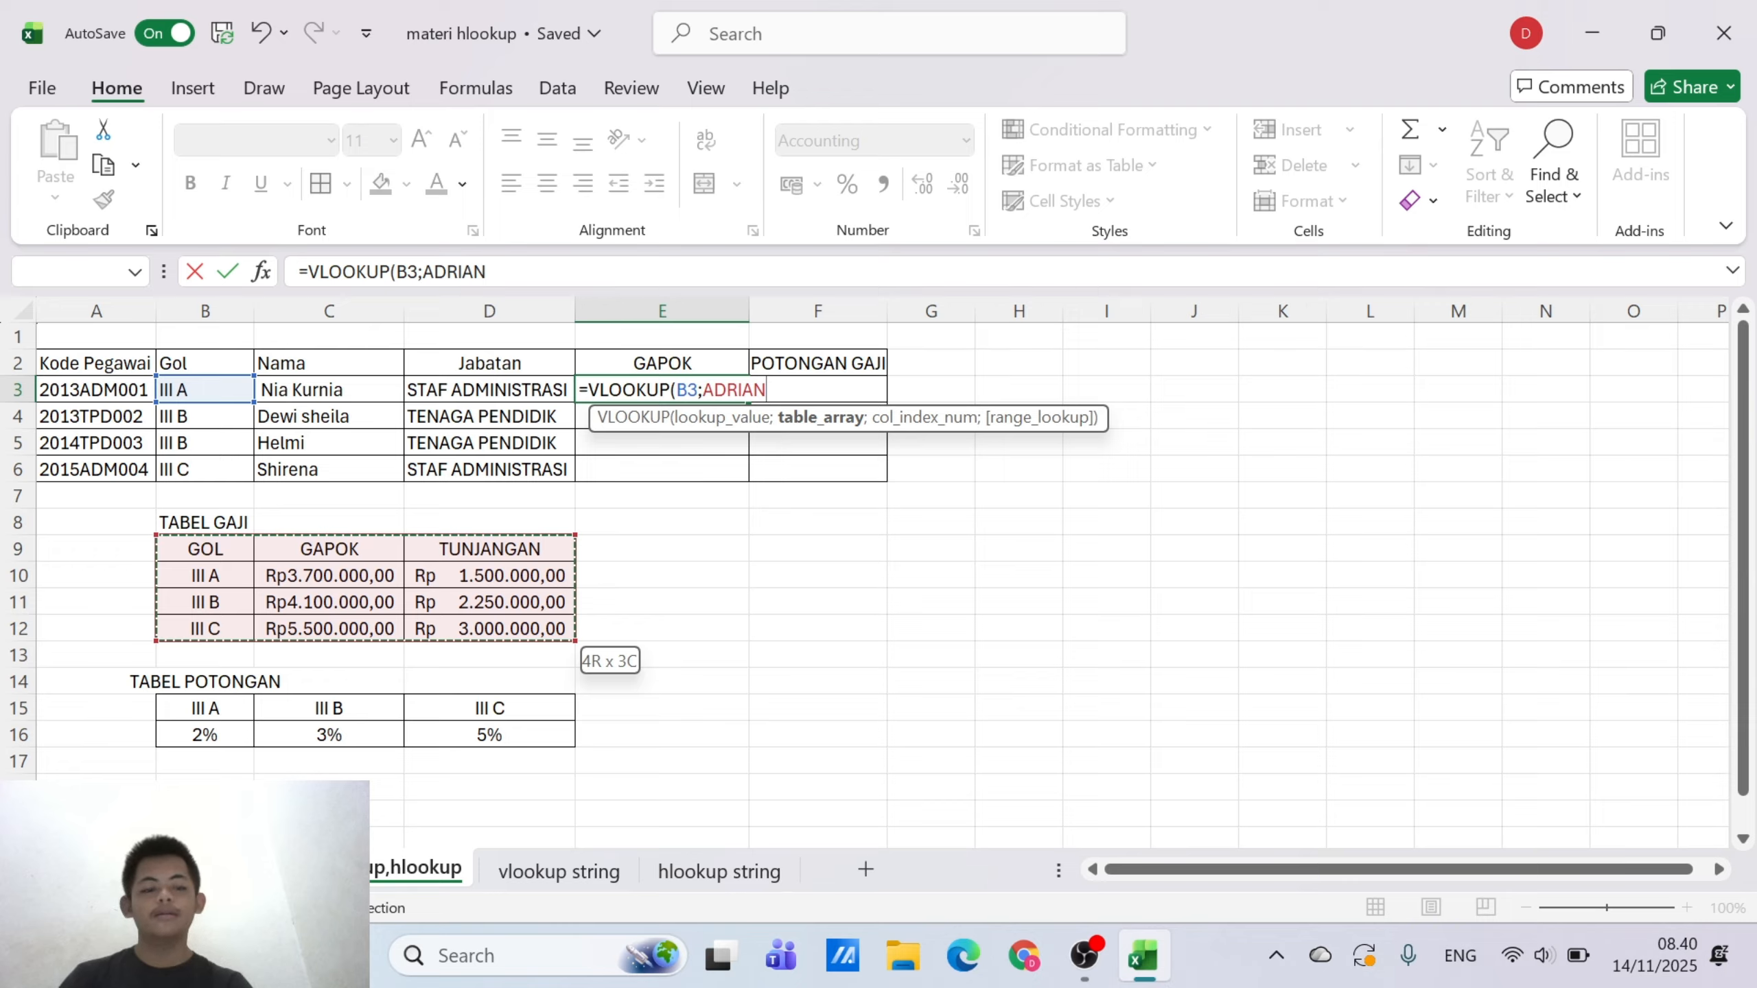
text(;2)
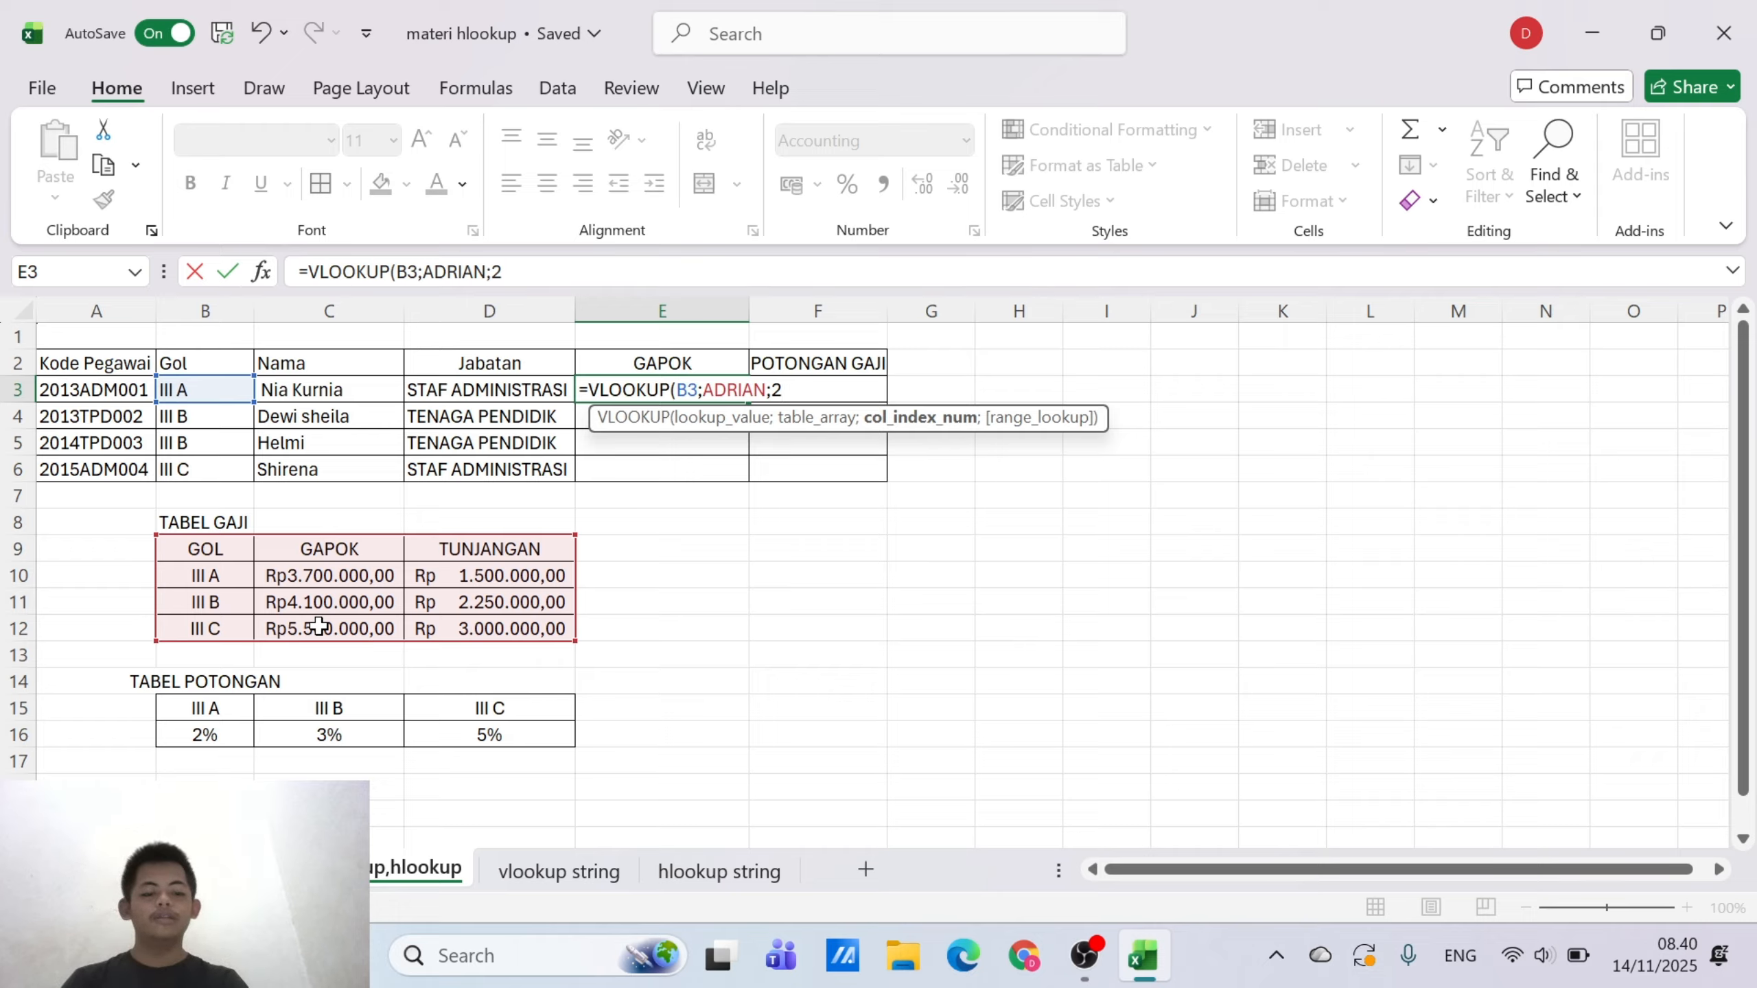
text(;)
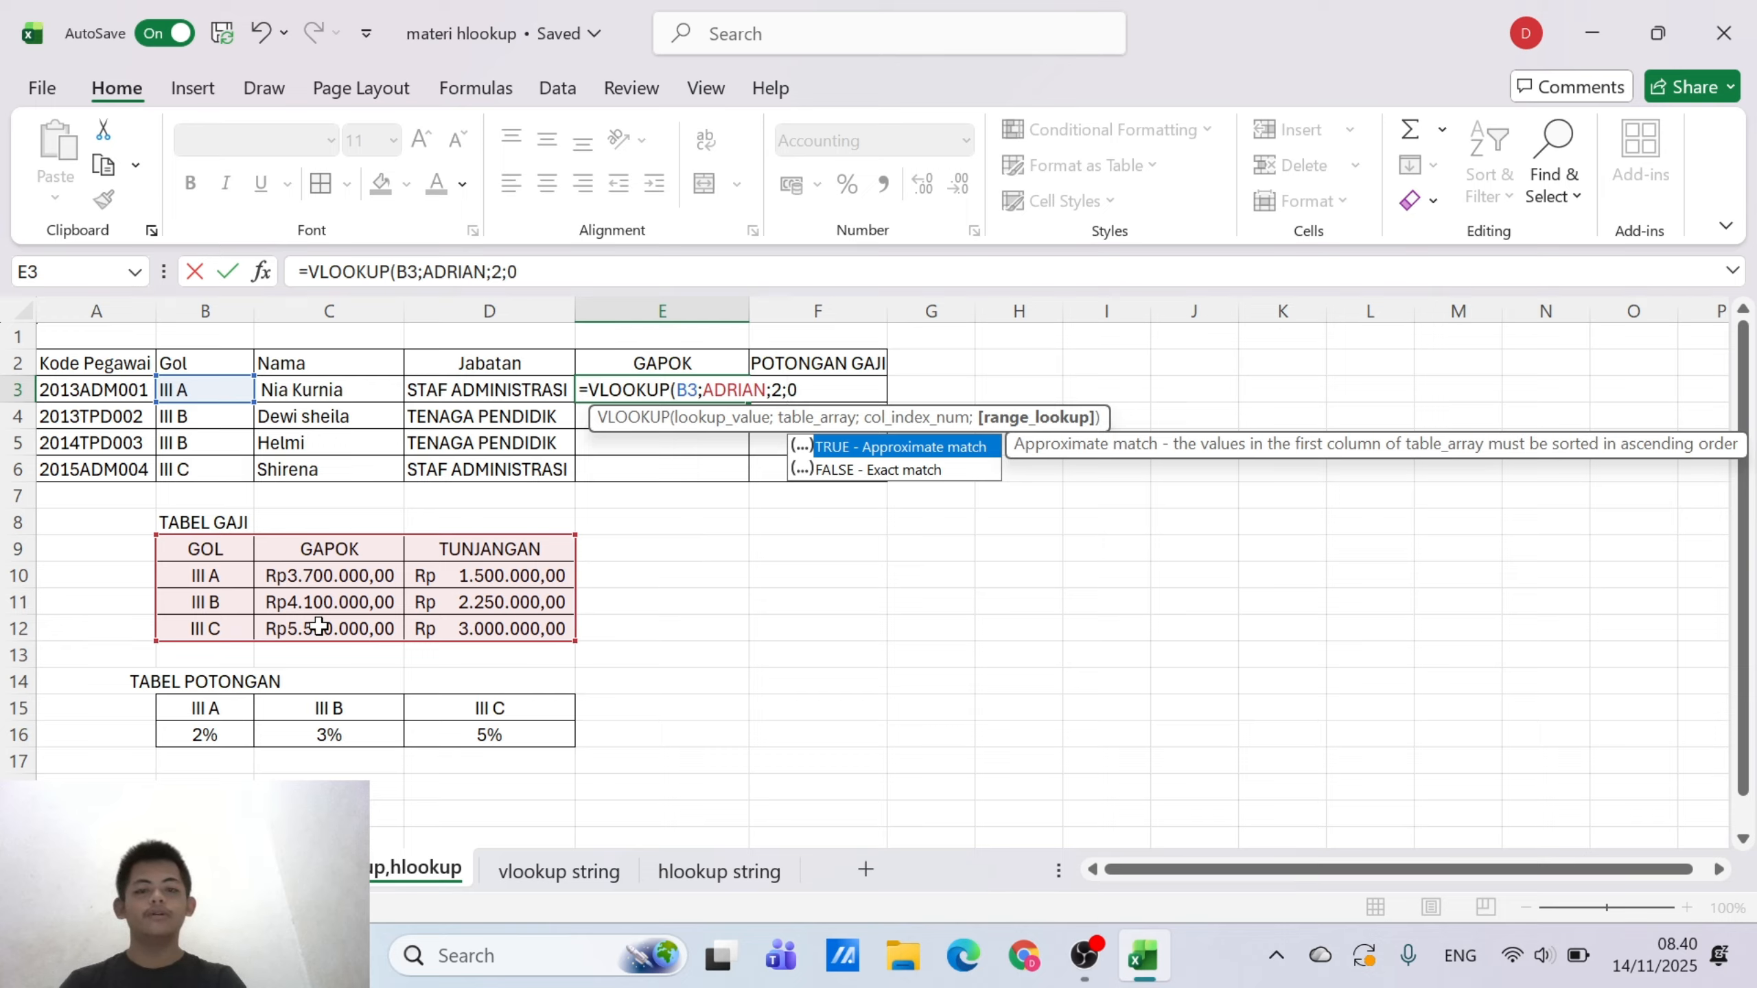
text(0)
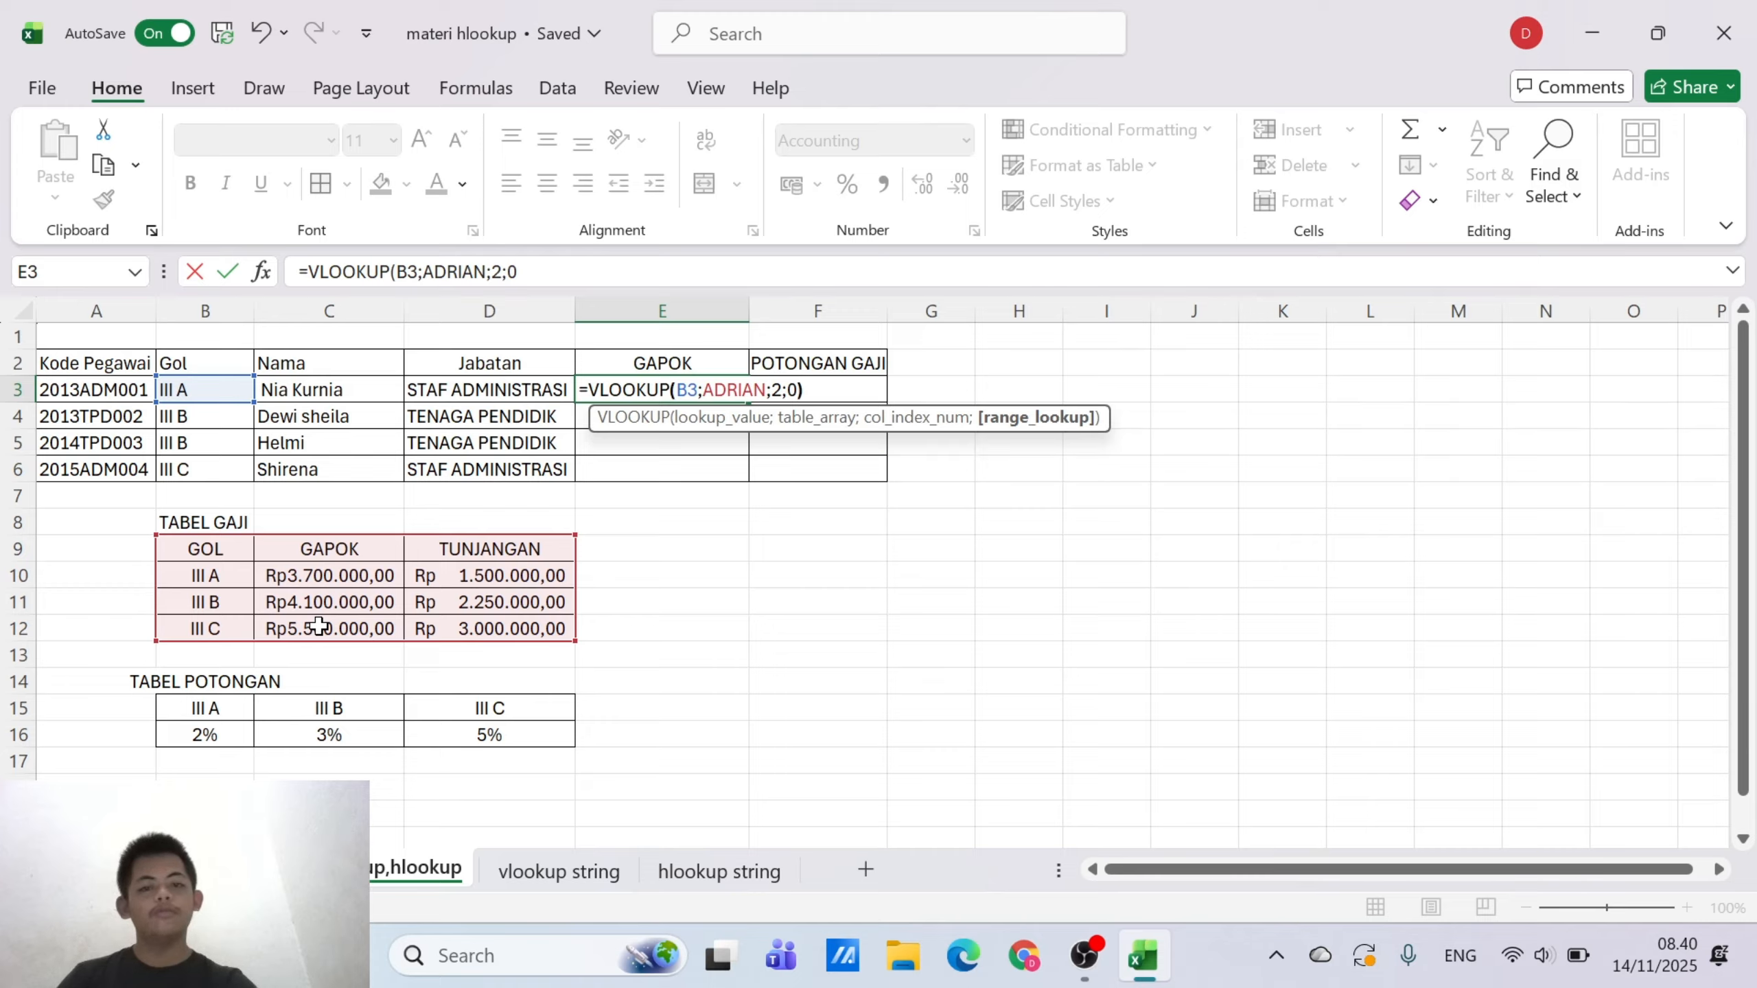
text())
key(Return)
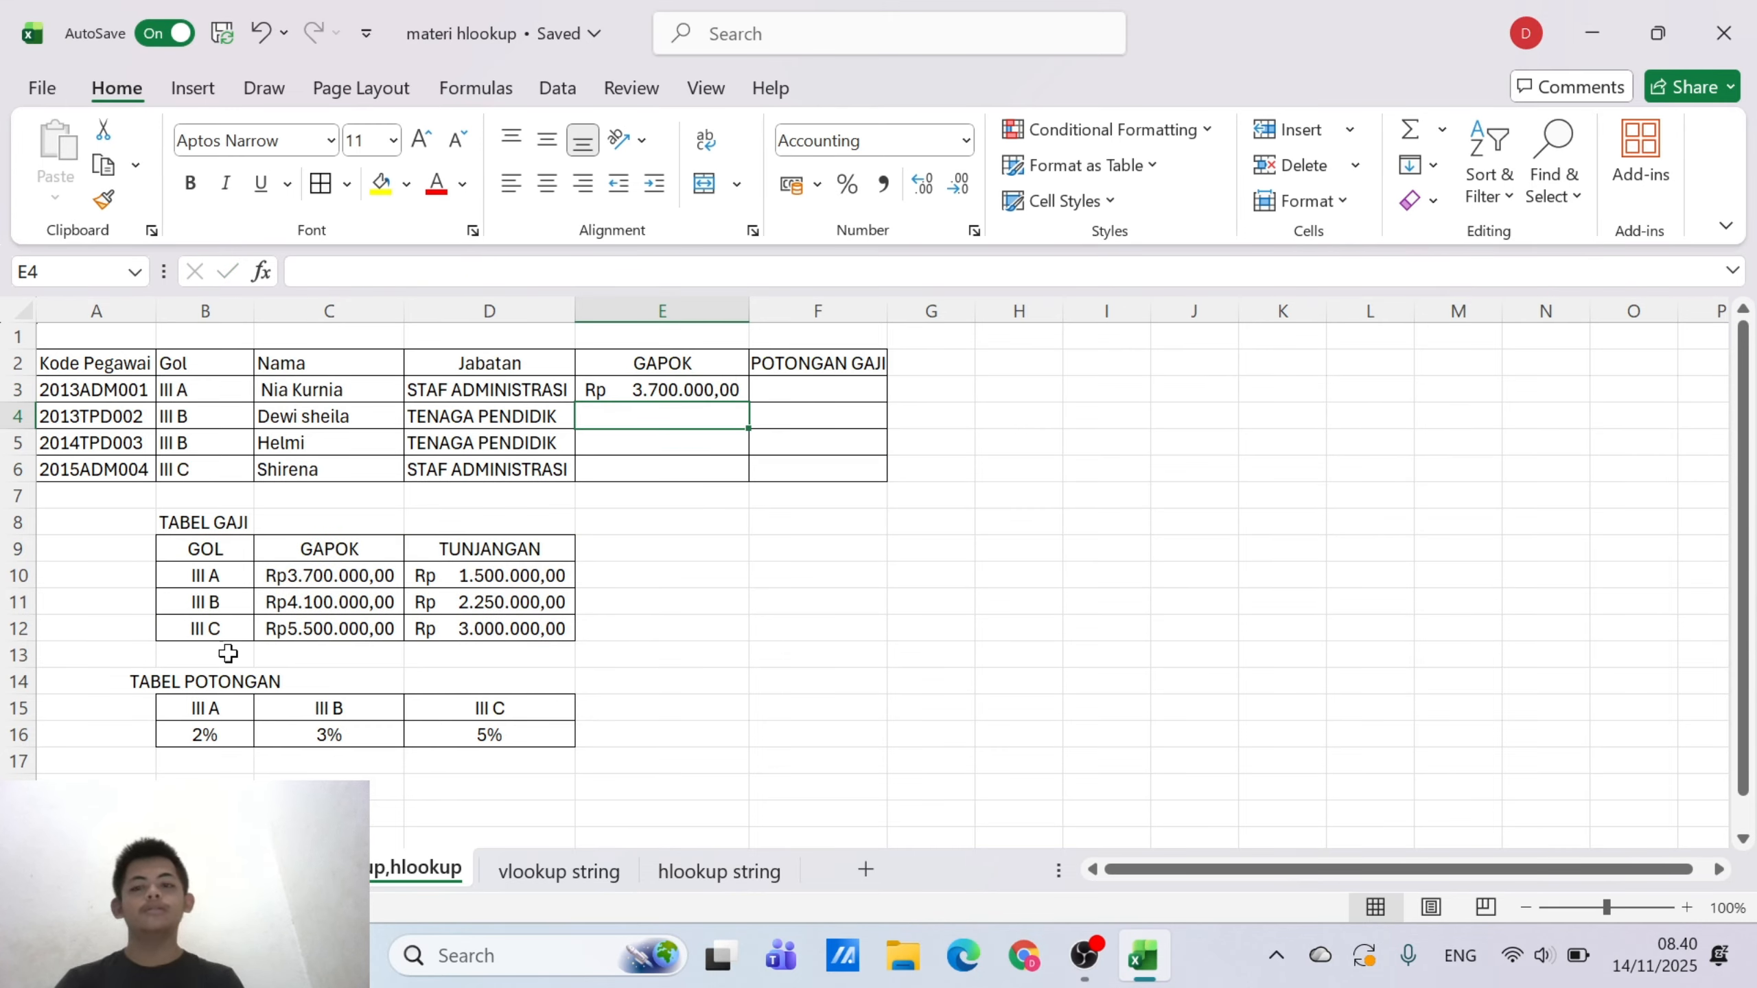
Copy the GAPOK formula from E3 down through E6
click(681, 394)
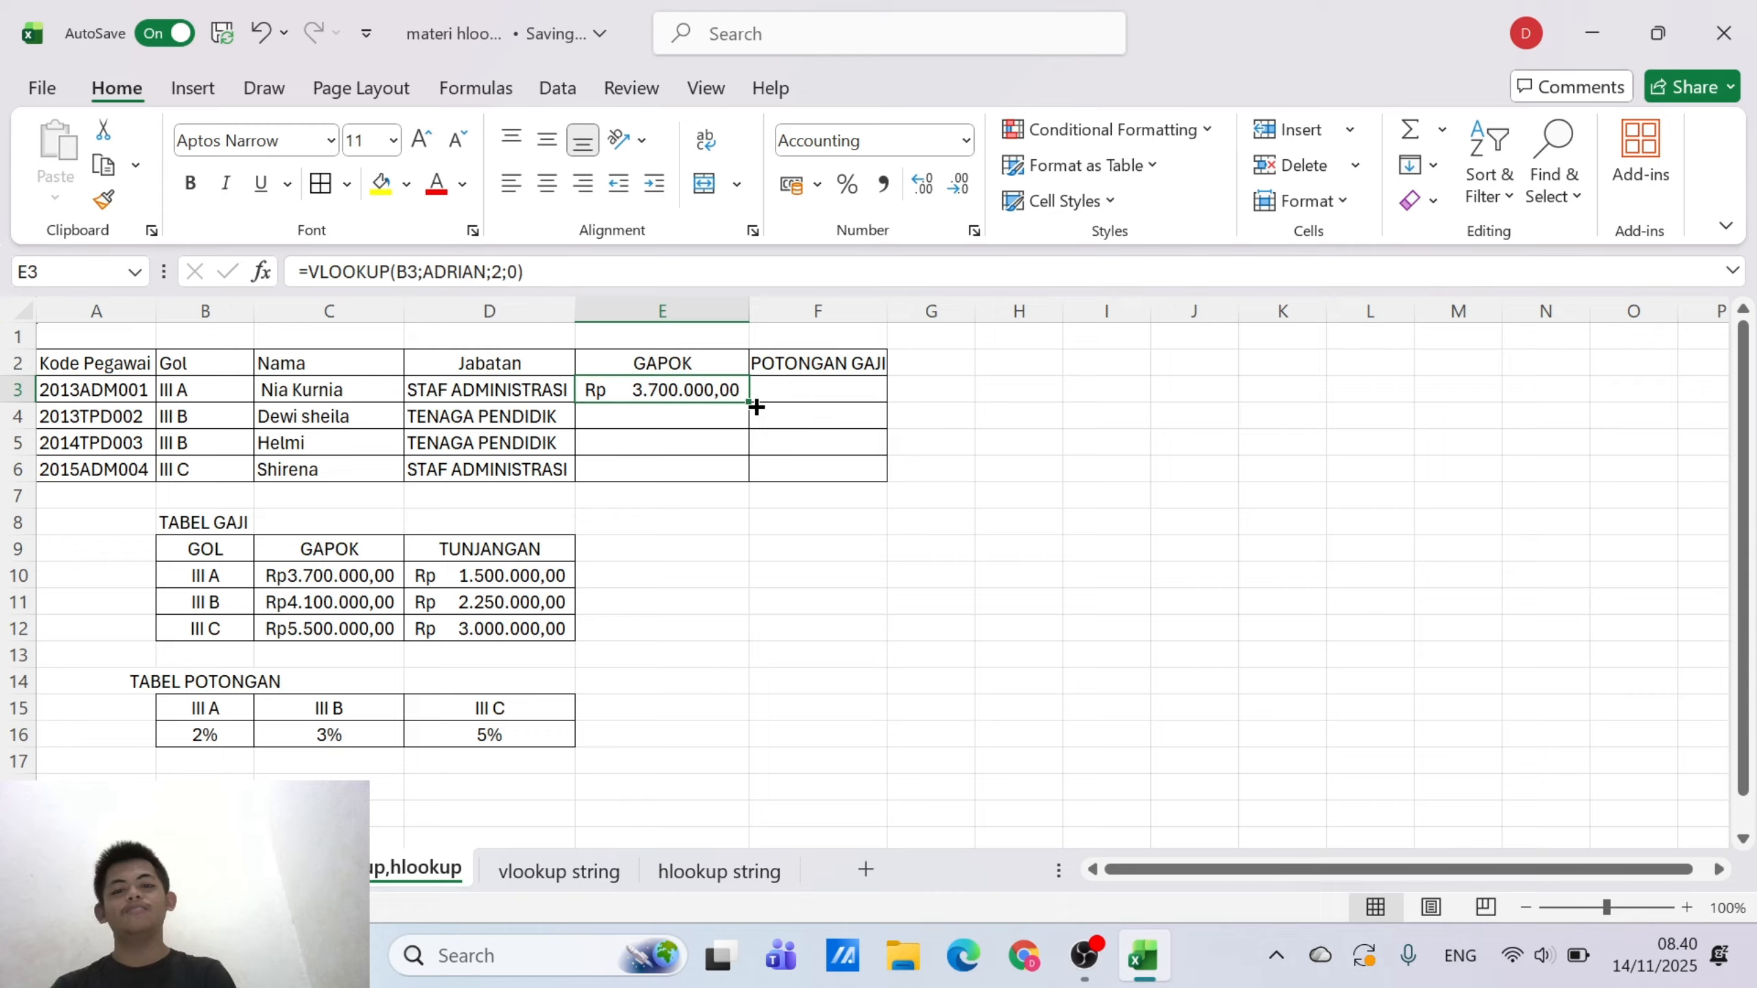
drag(752, 402, 742, 475)
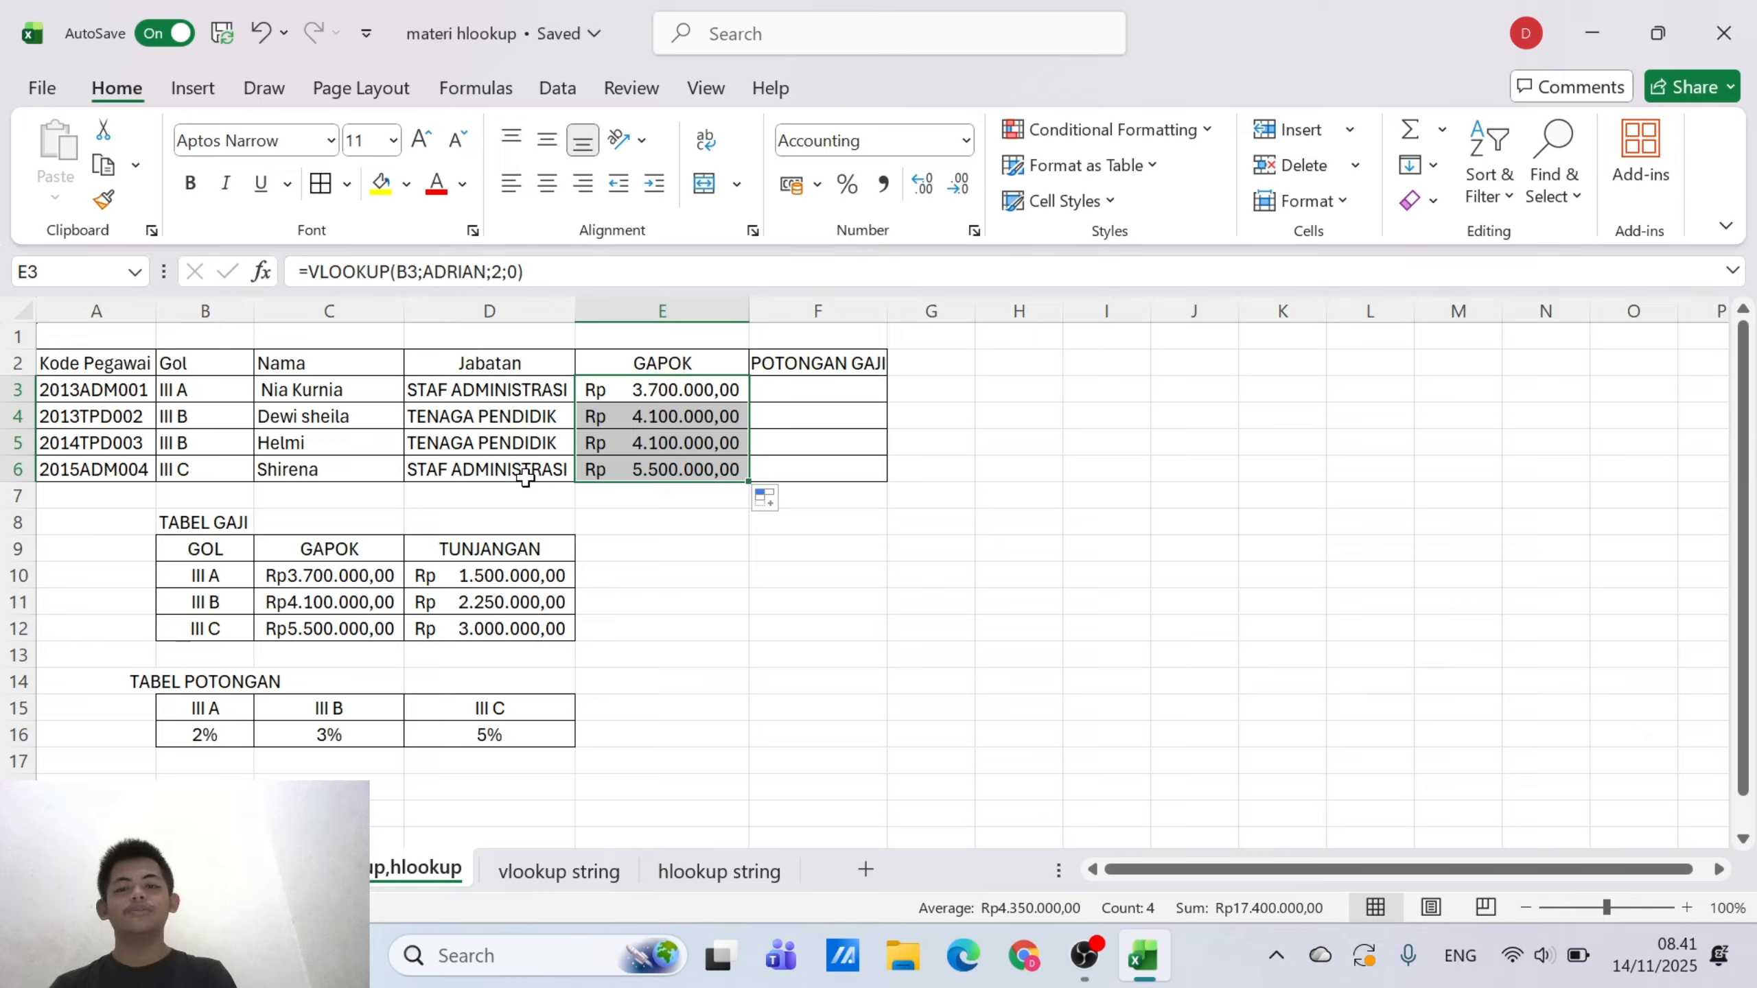
click(731, 568)
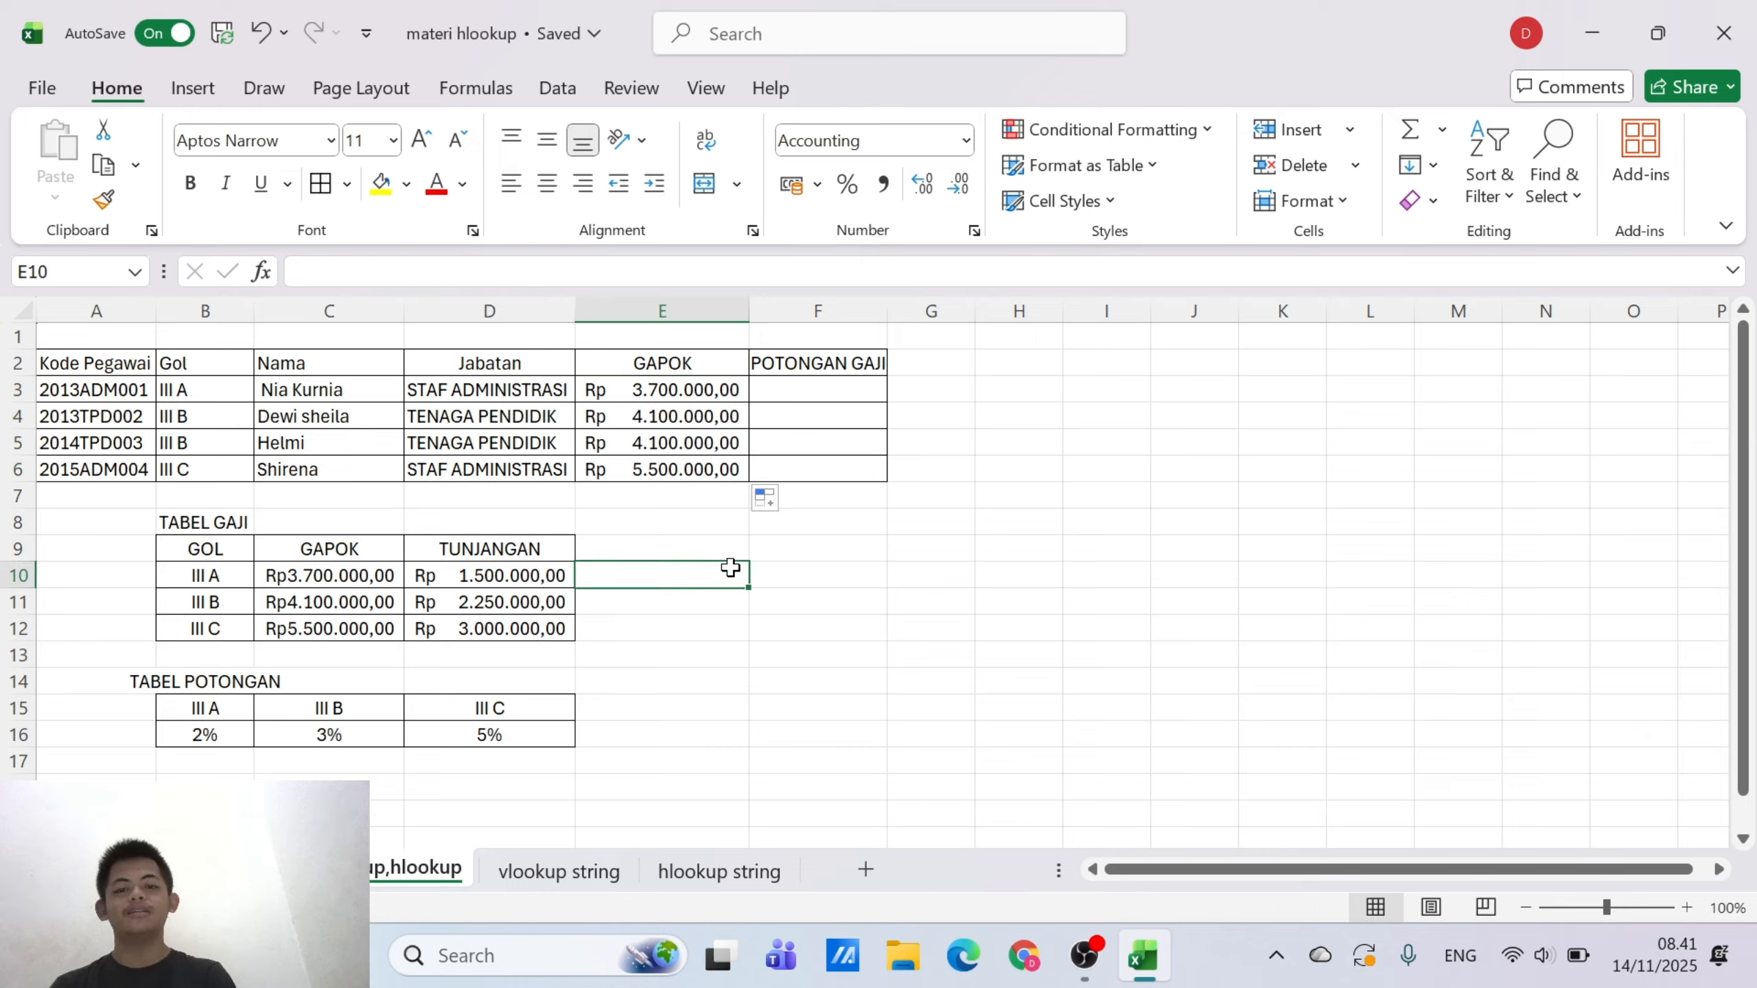
Start an HLOOKUP formula in POTONGAN GAJI cell F3 with the Gol code in B3 as the lookup value
click(858, 381)
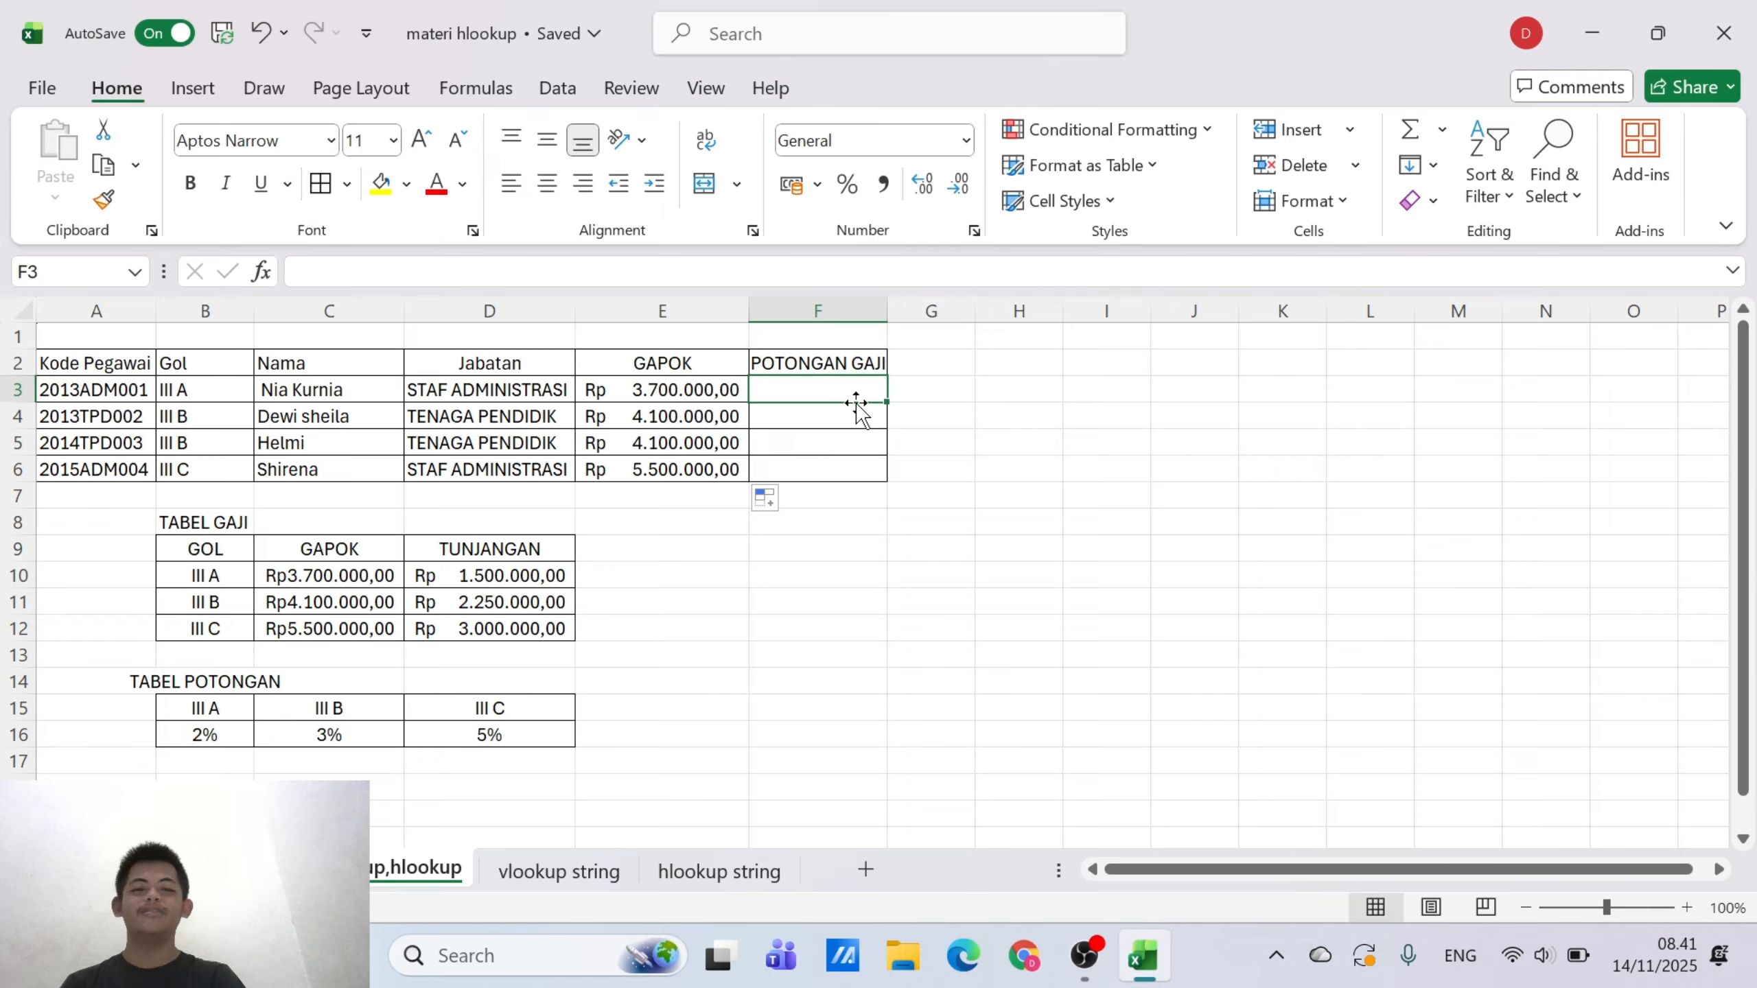
text(=)
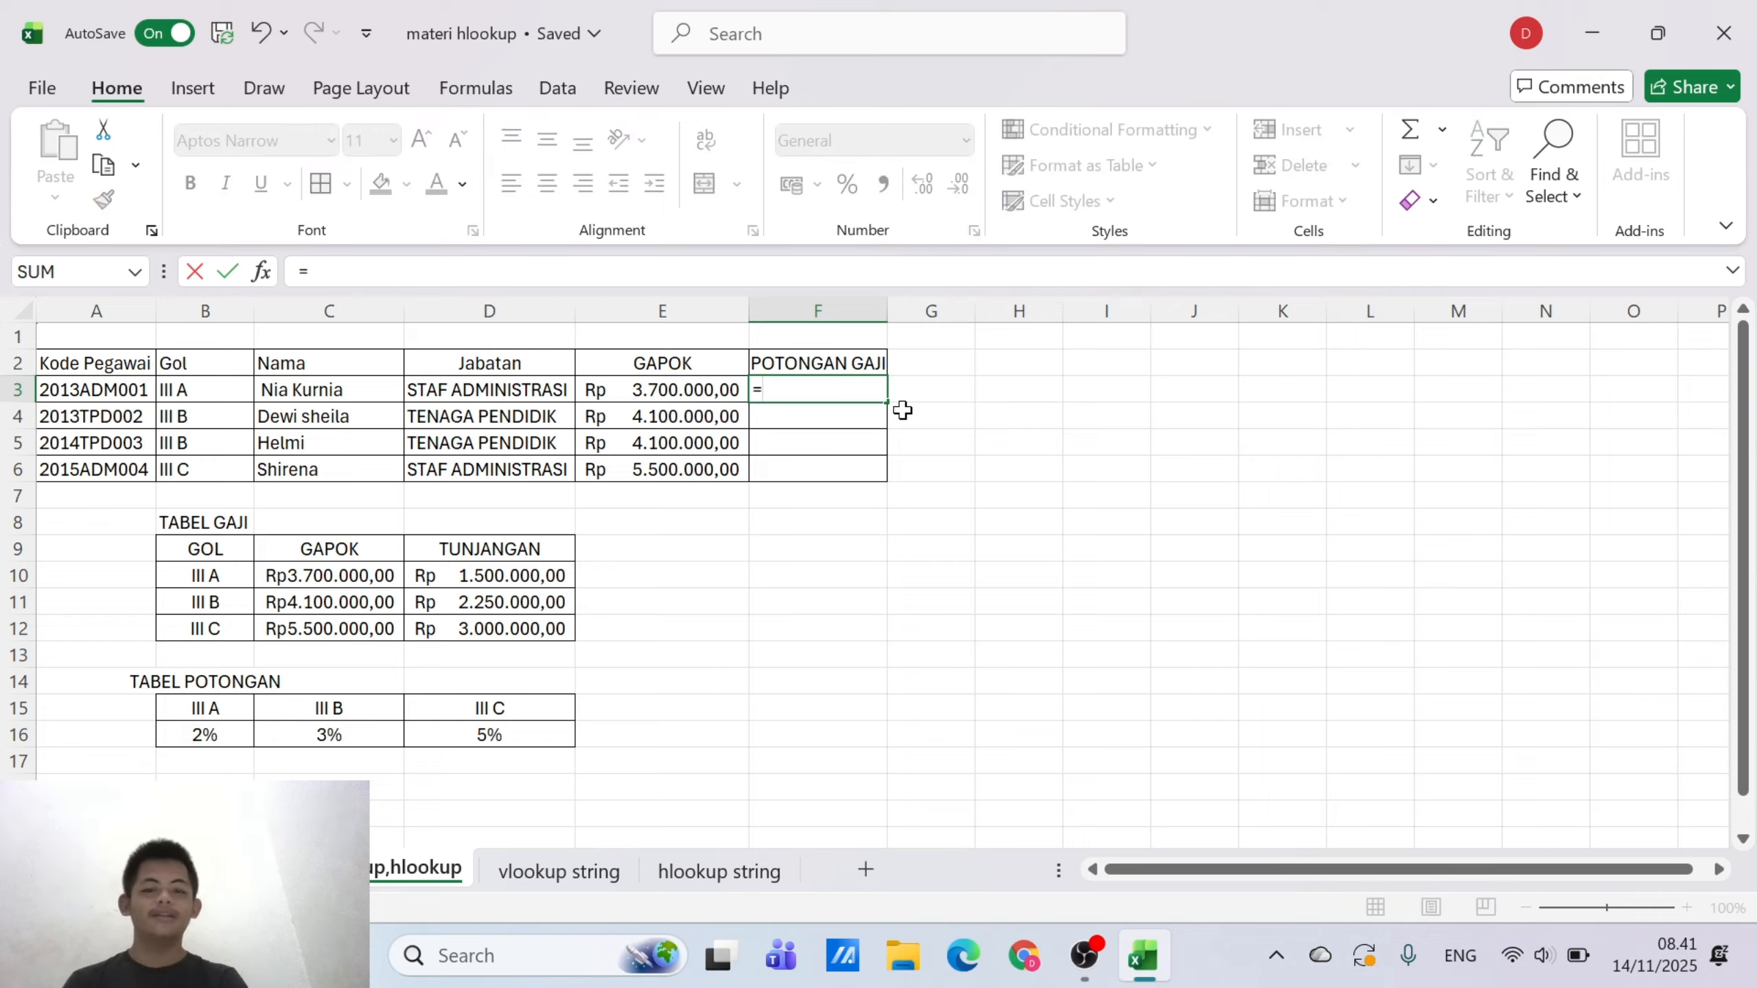
text(H)
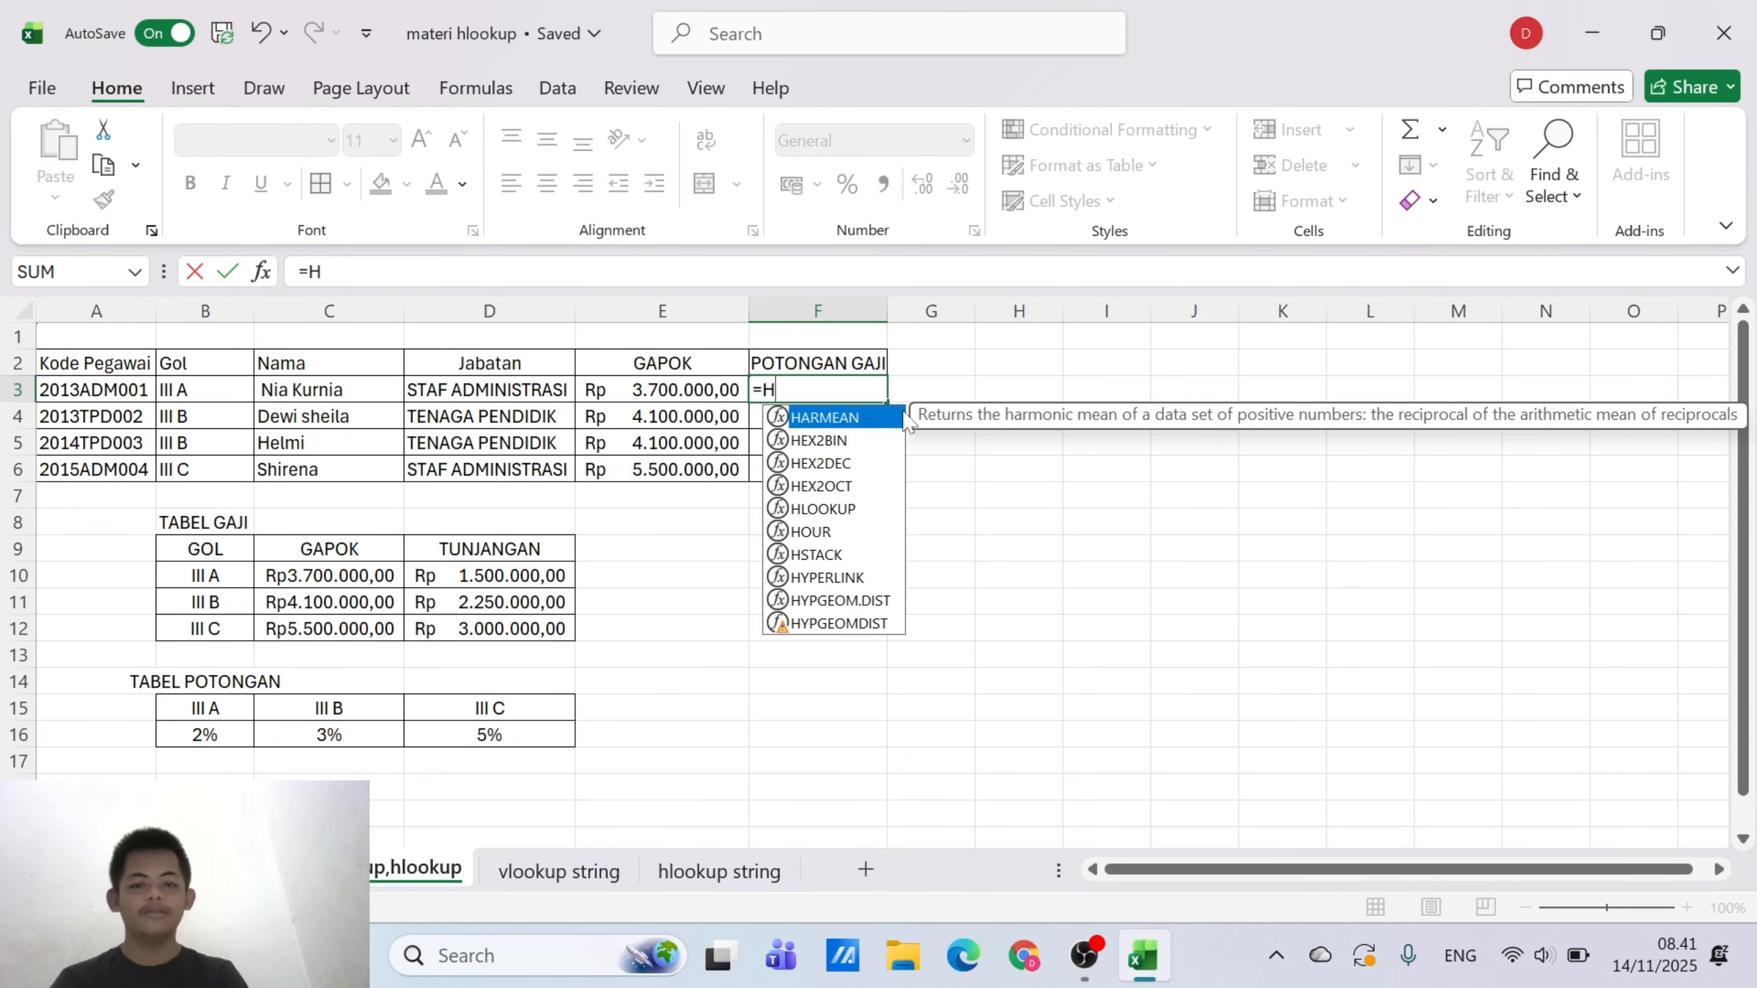
text(LOO)
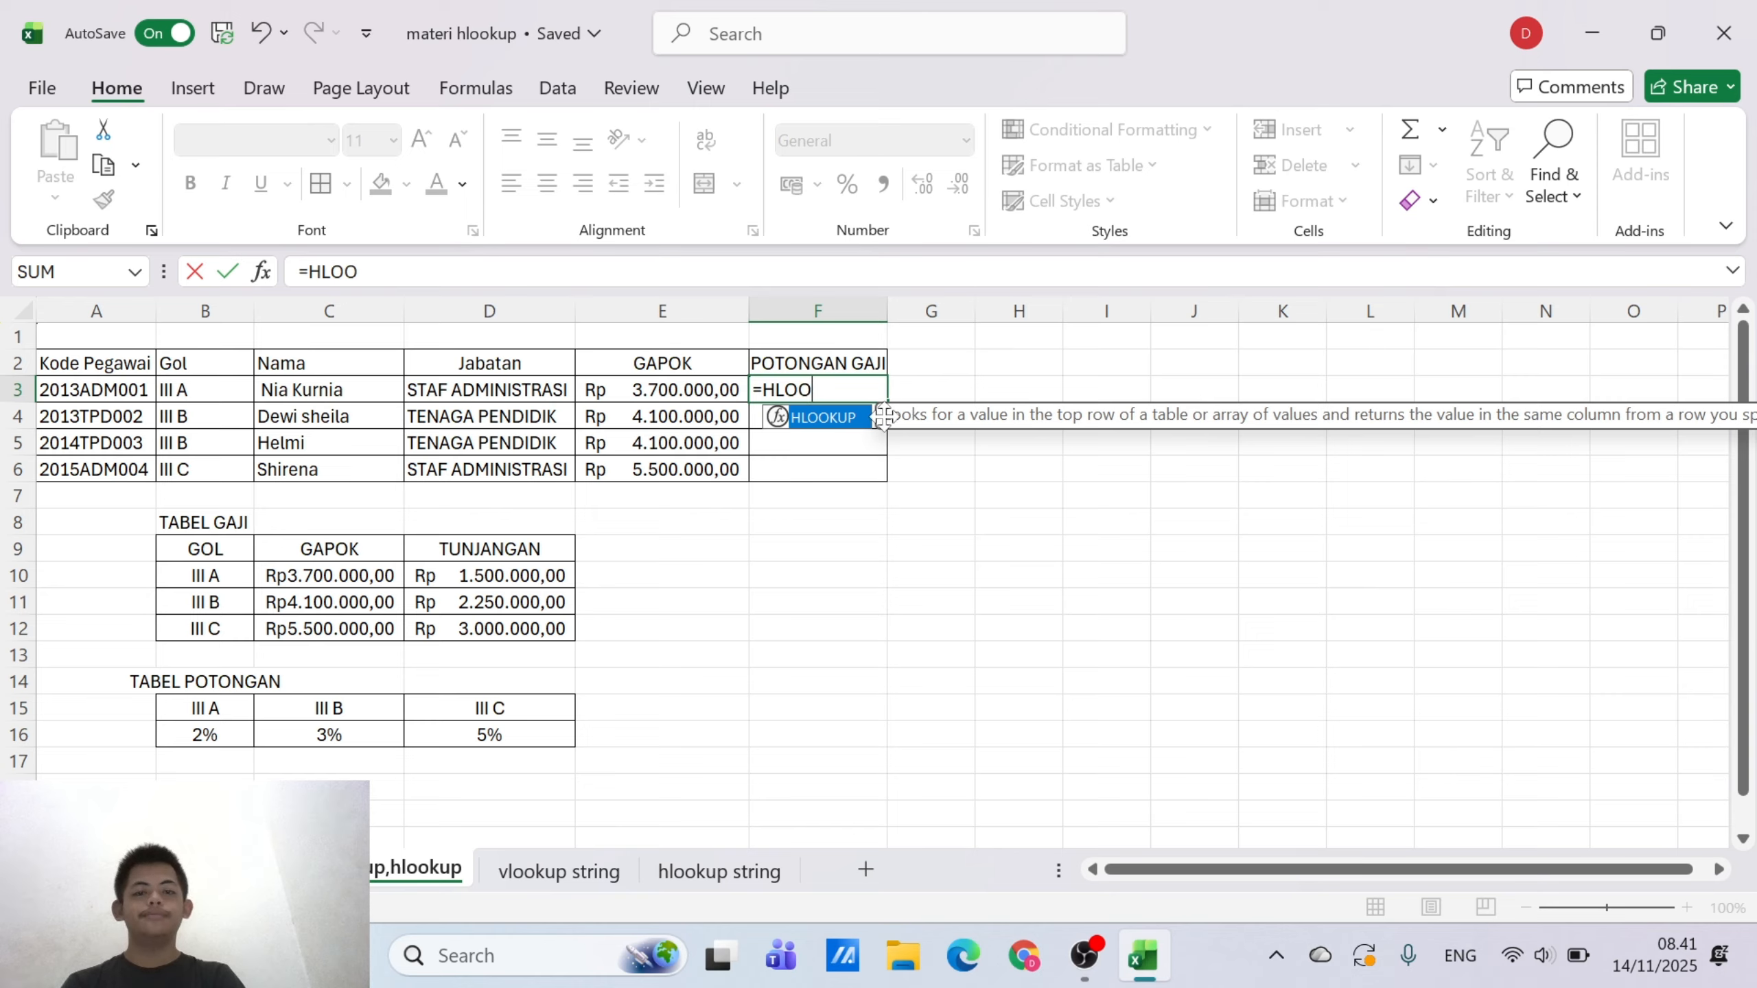
double_click(853, 420)
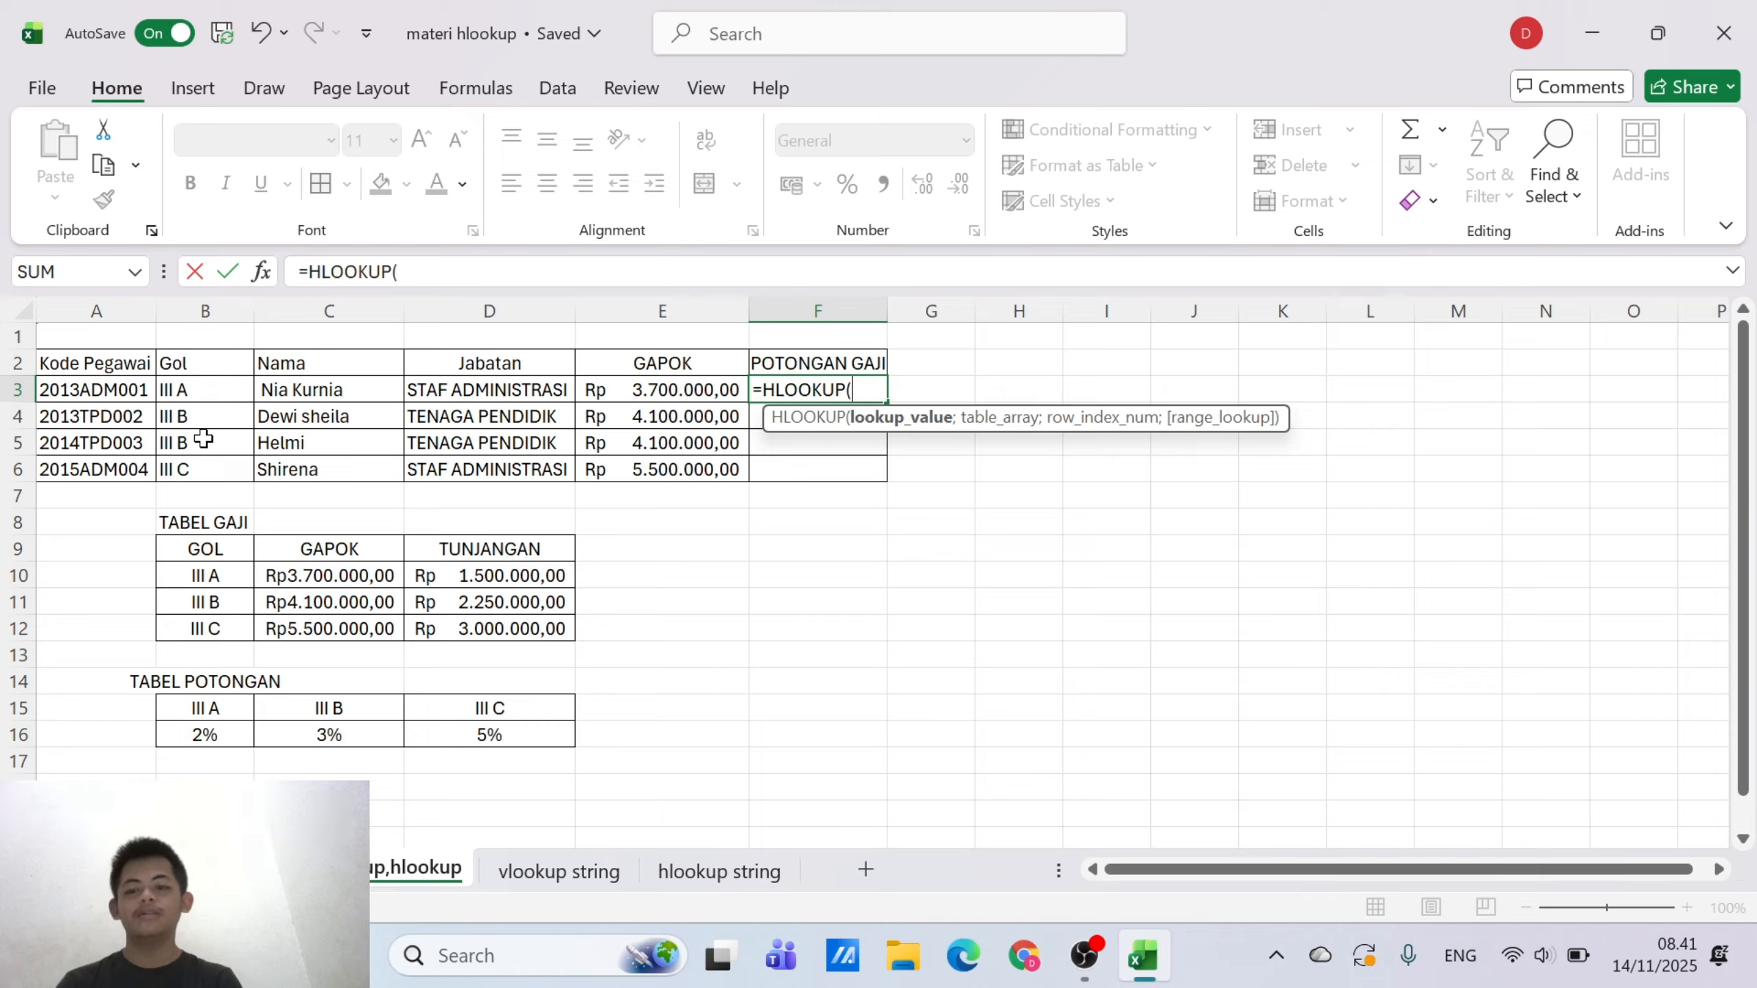
click(191, 393)
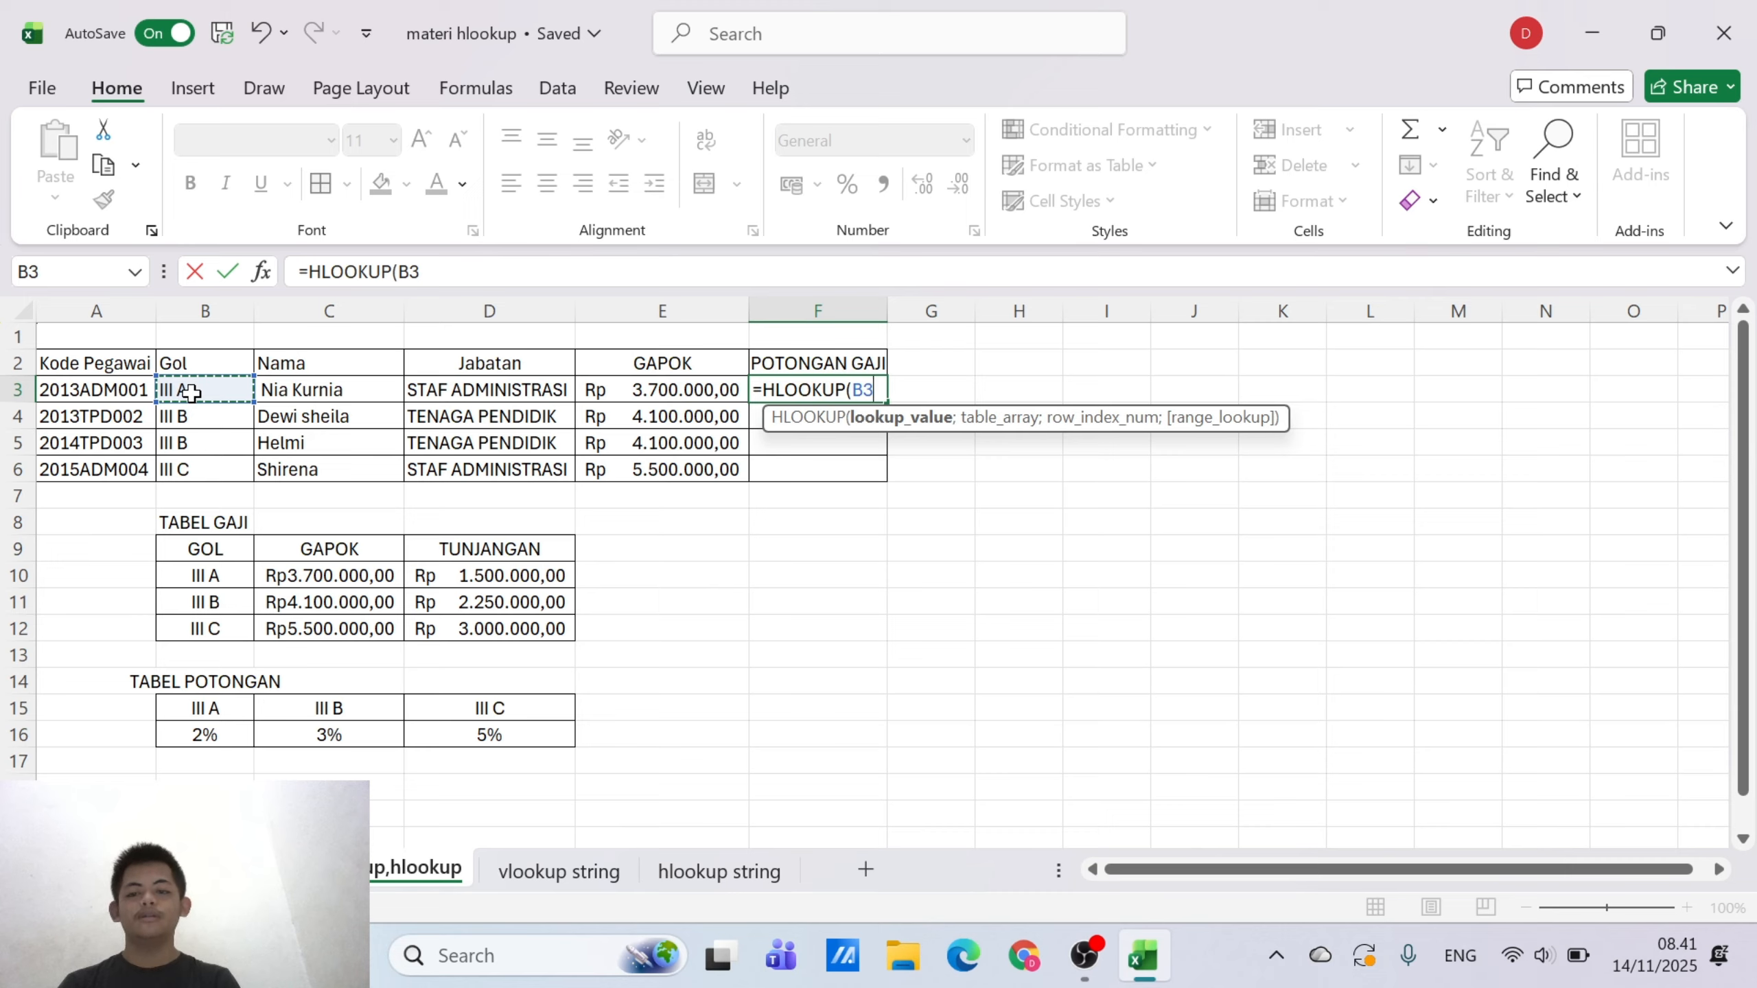
text(;)
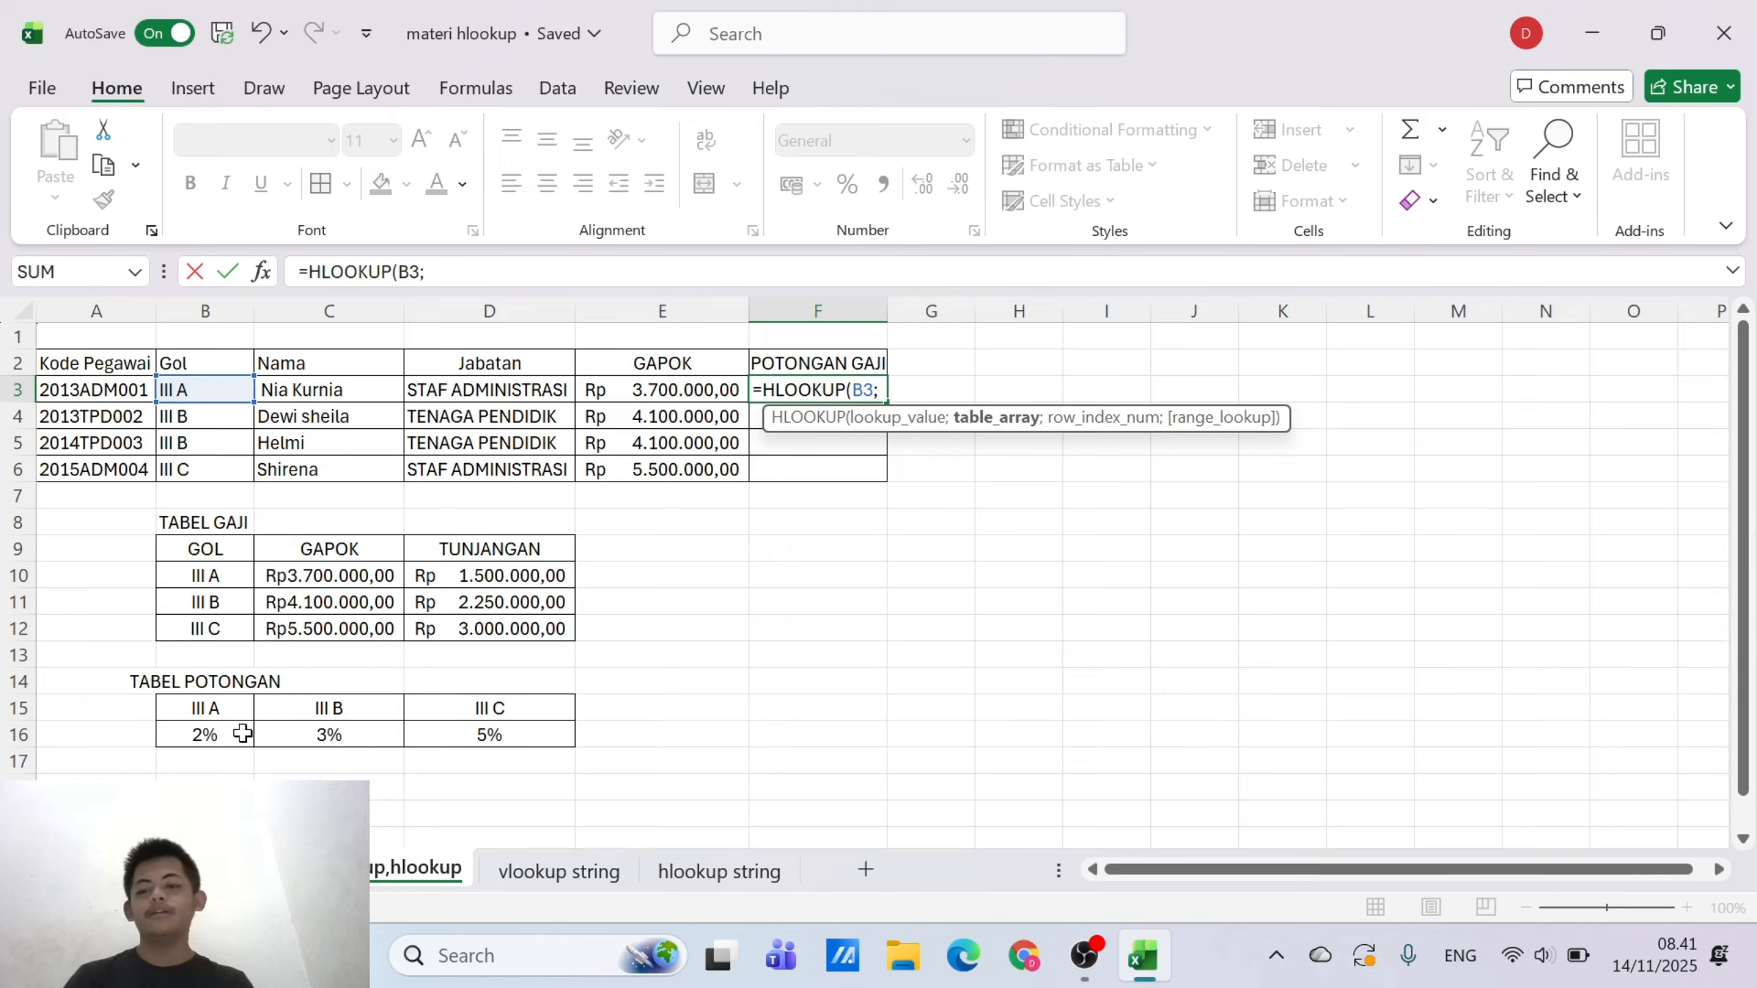
Add the TABEL POTONGAN range B15:D16 as the table array of F3's HLOOKUP formula
click(206, 732)
drag(205, 708, 446, 736)
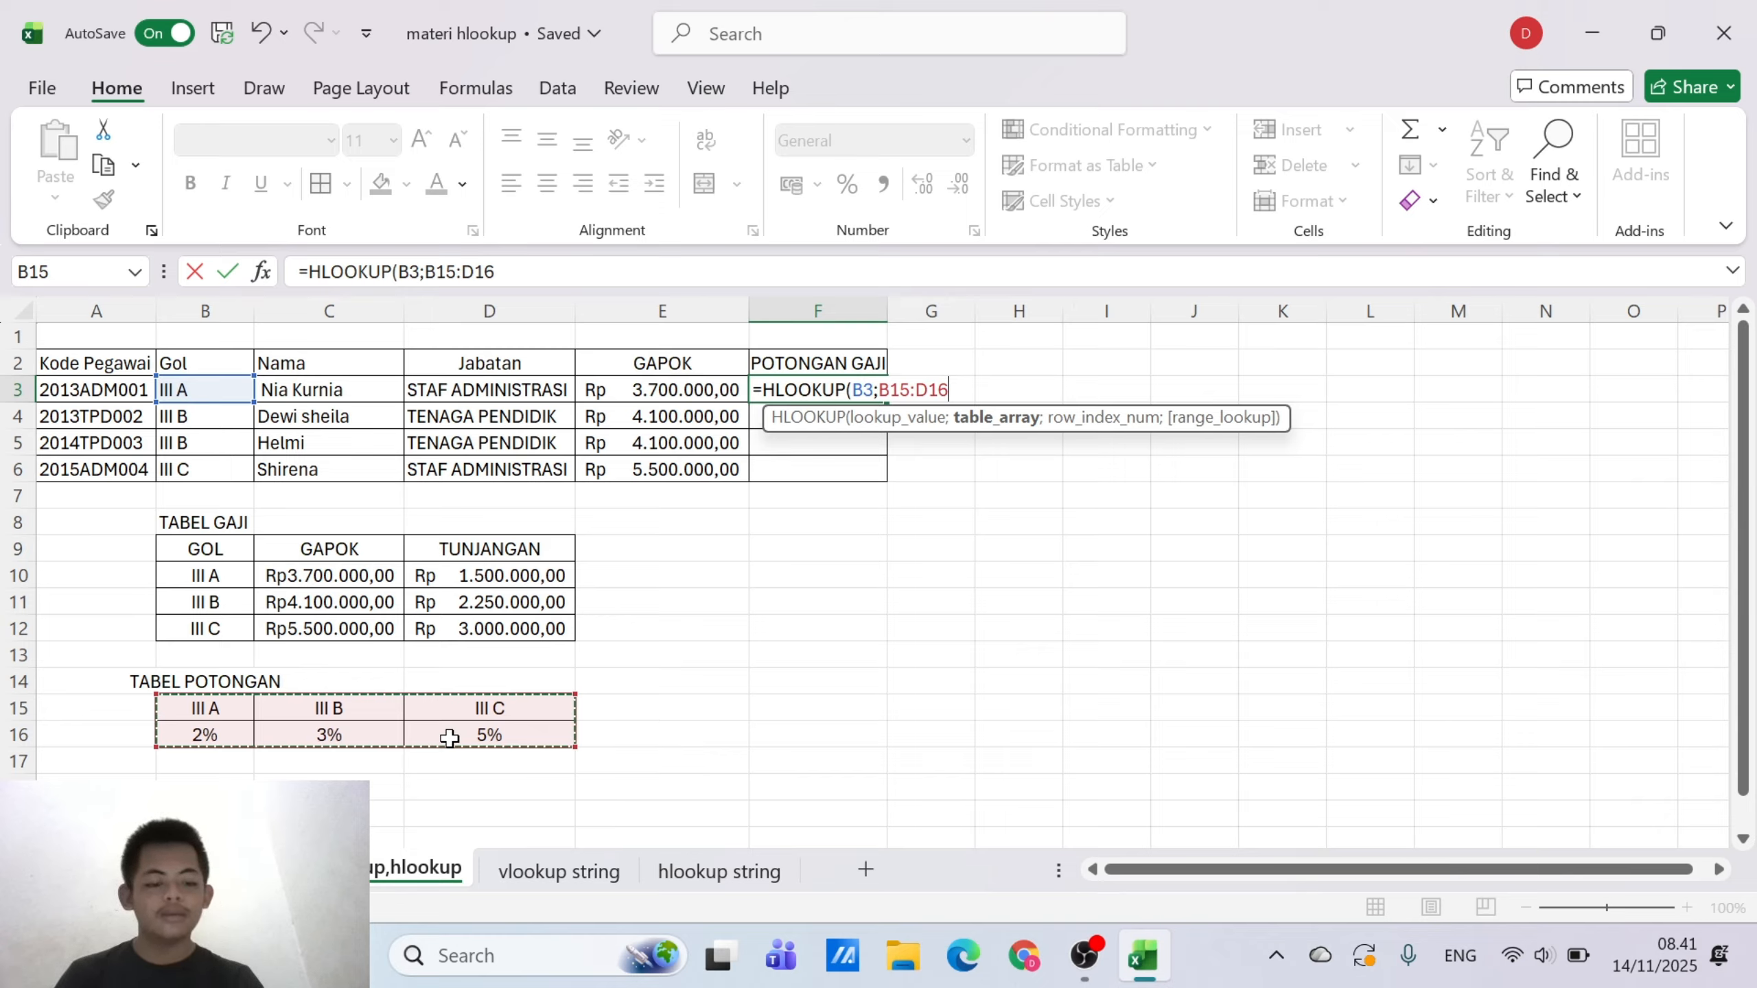
text(;2;0)
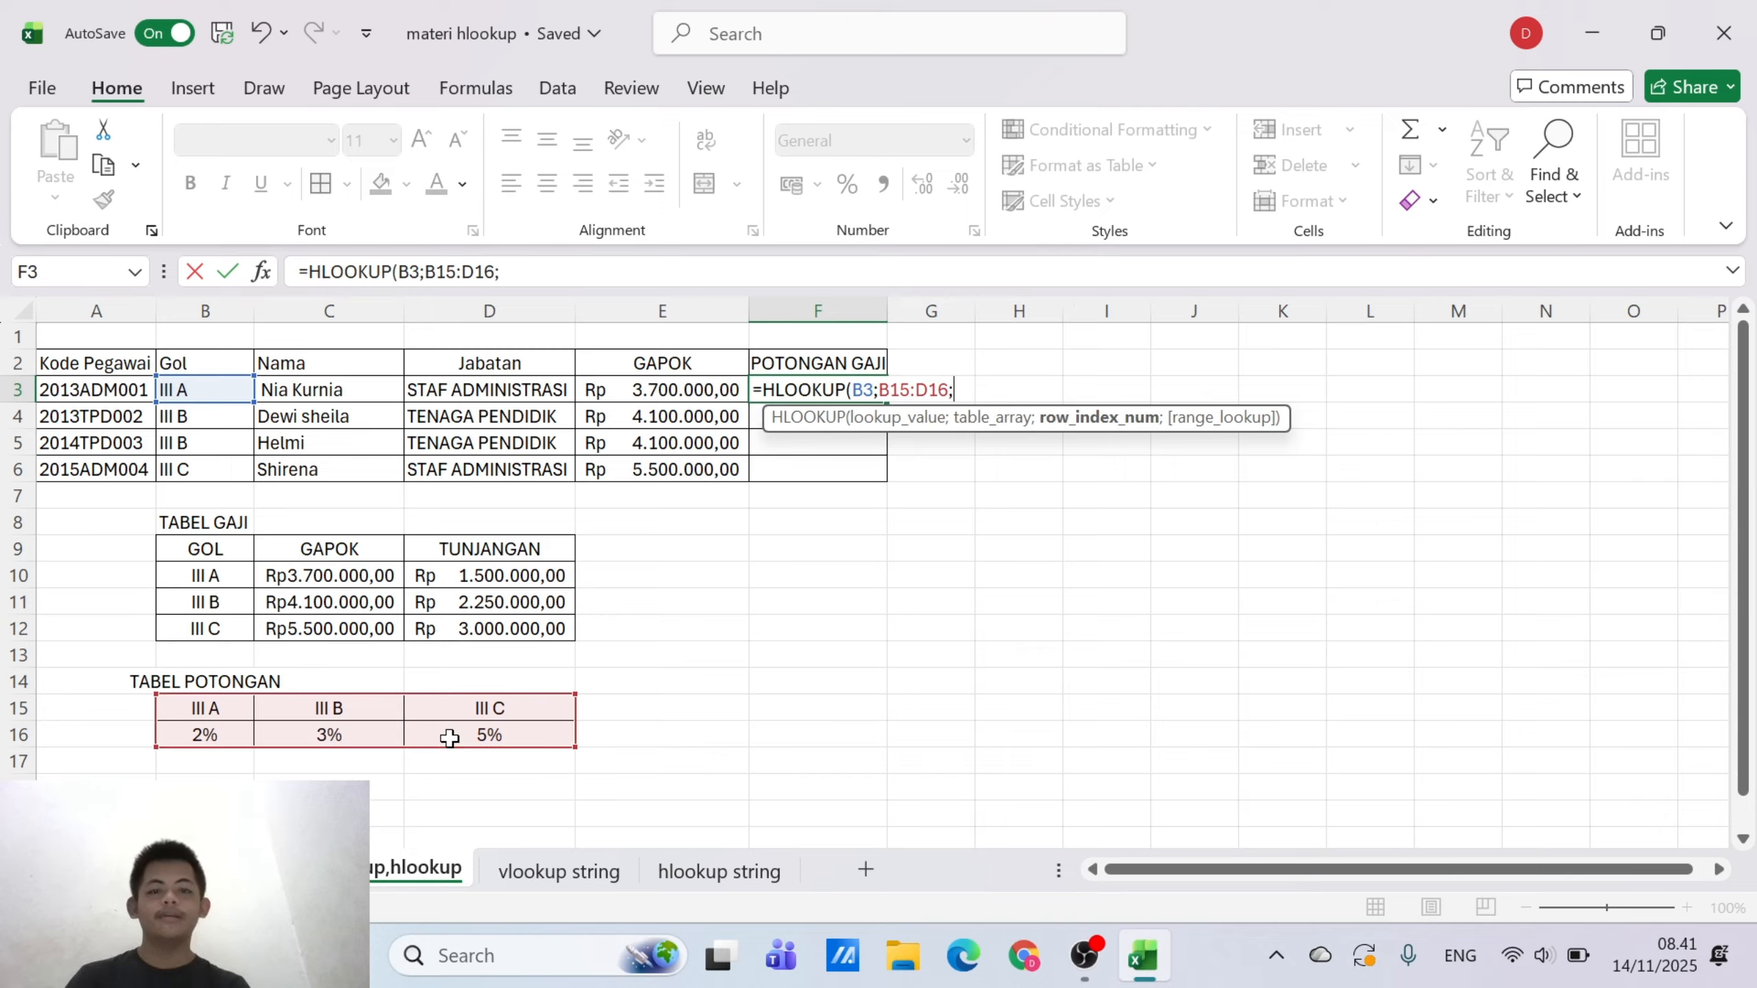
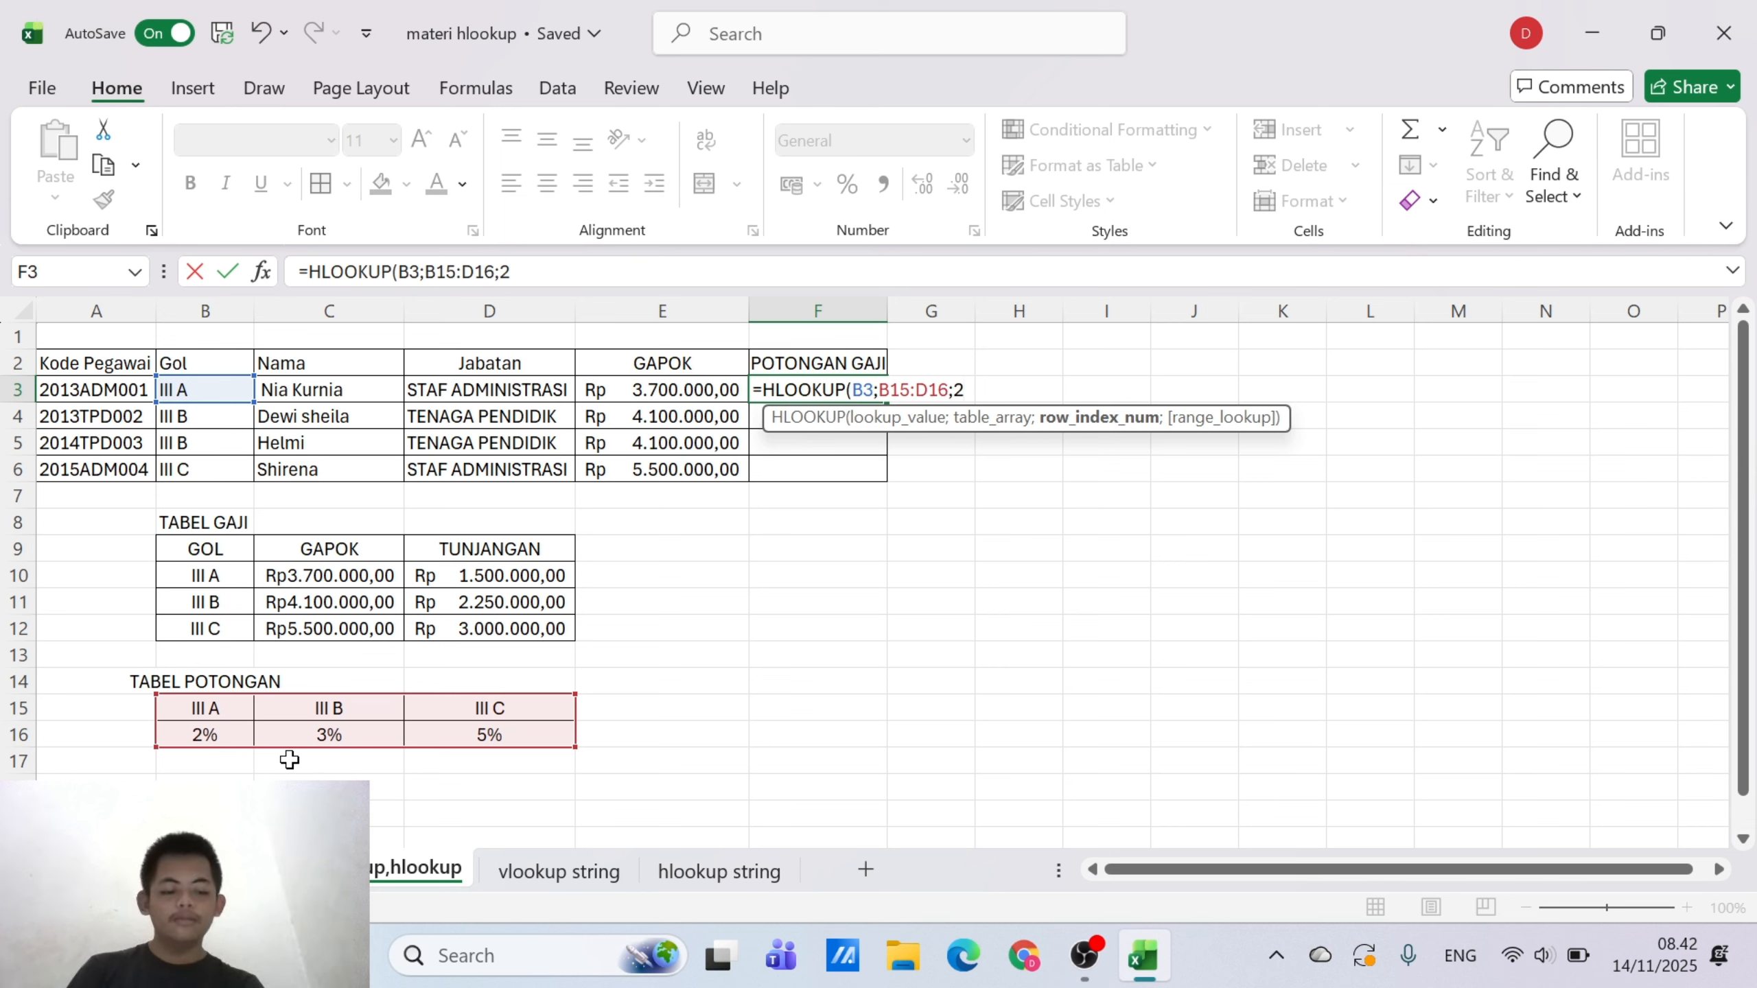
Complete F3's HLOOKUP formula by adding range lookup 0 after the row index
text(;)
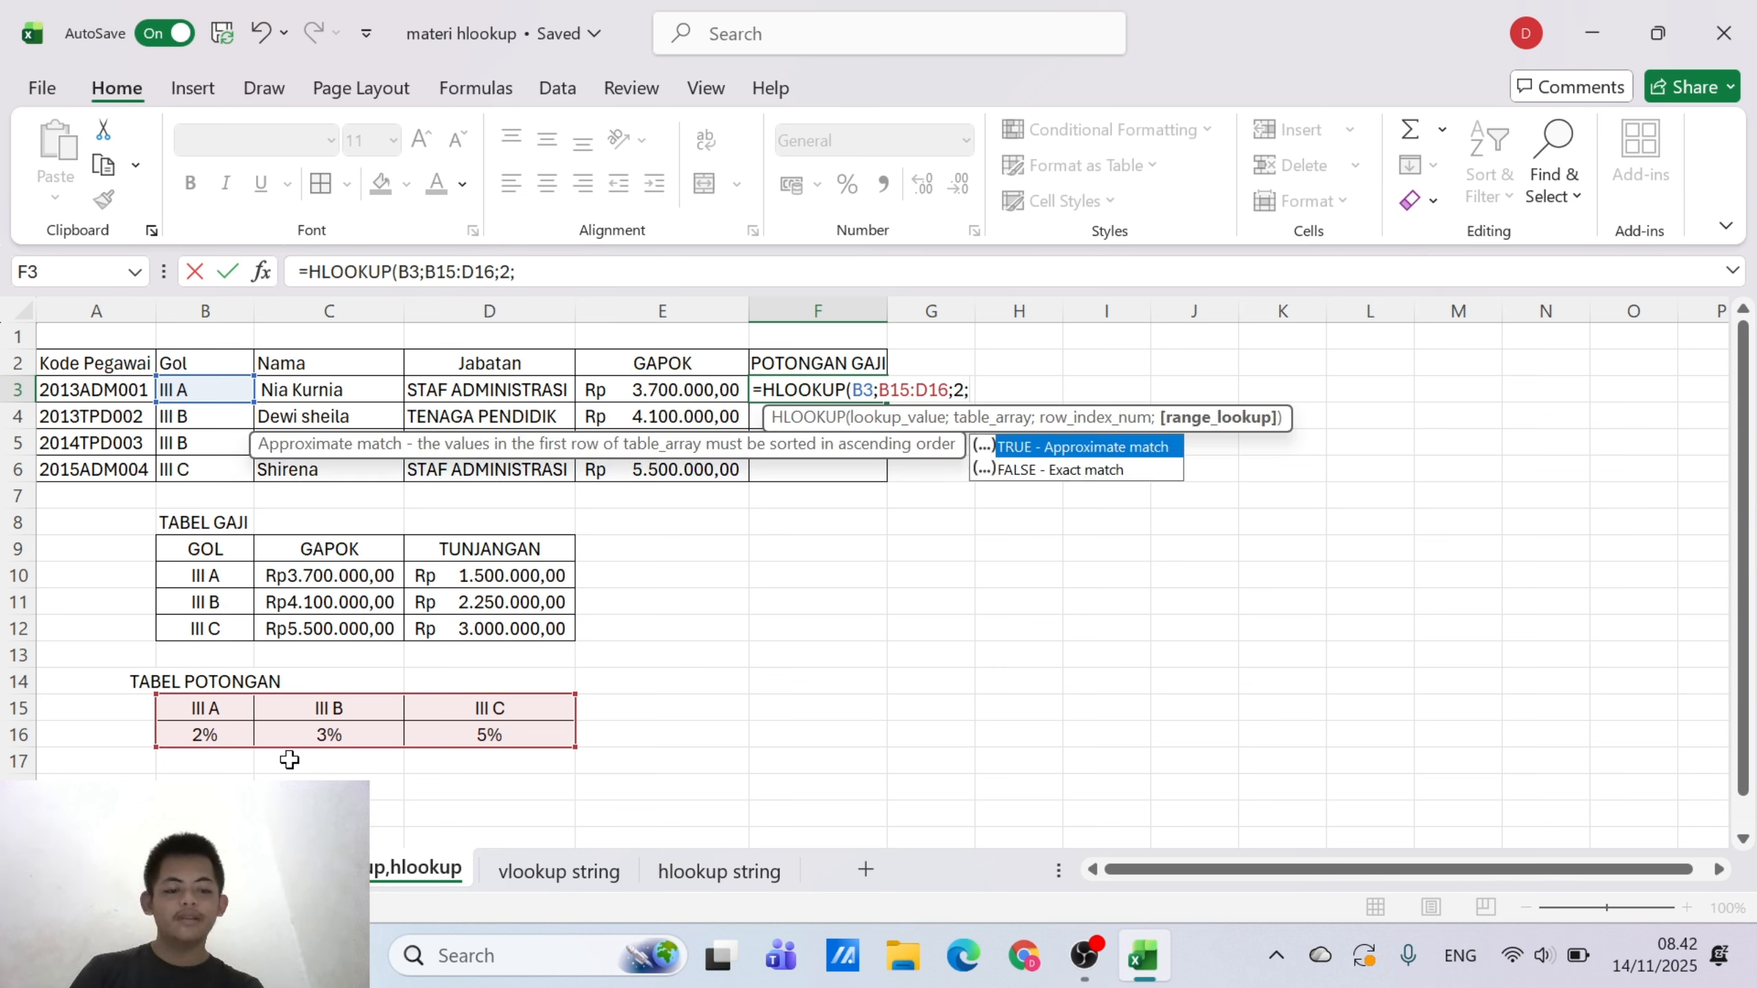
text())
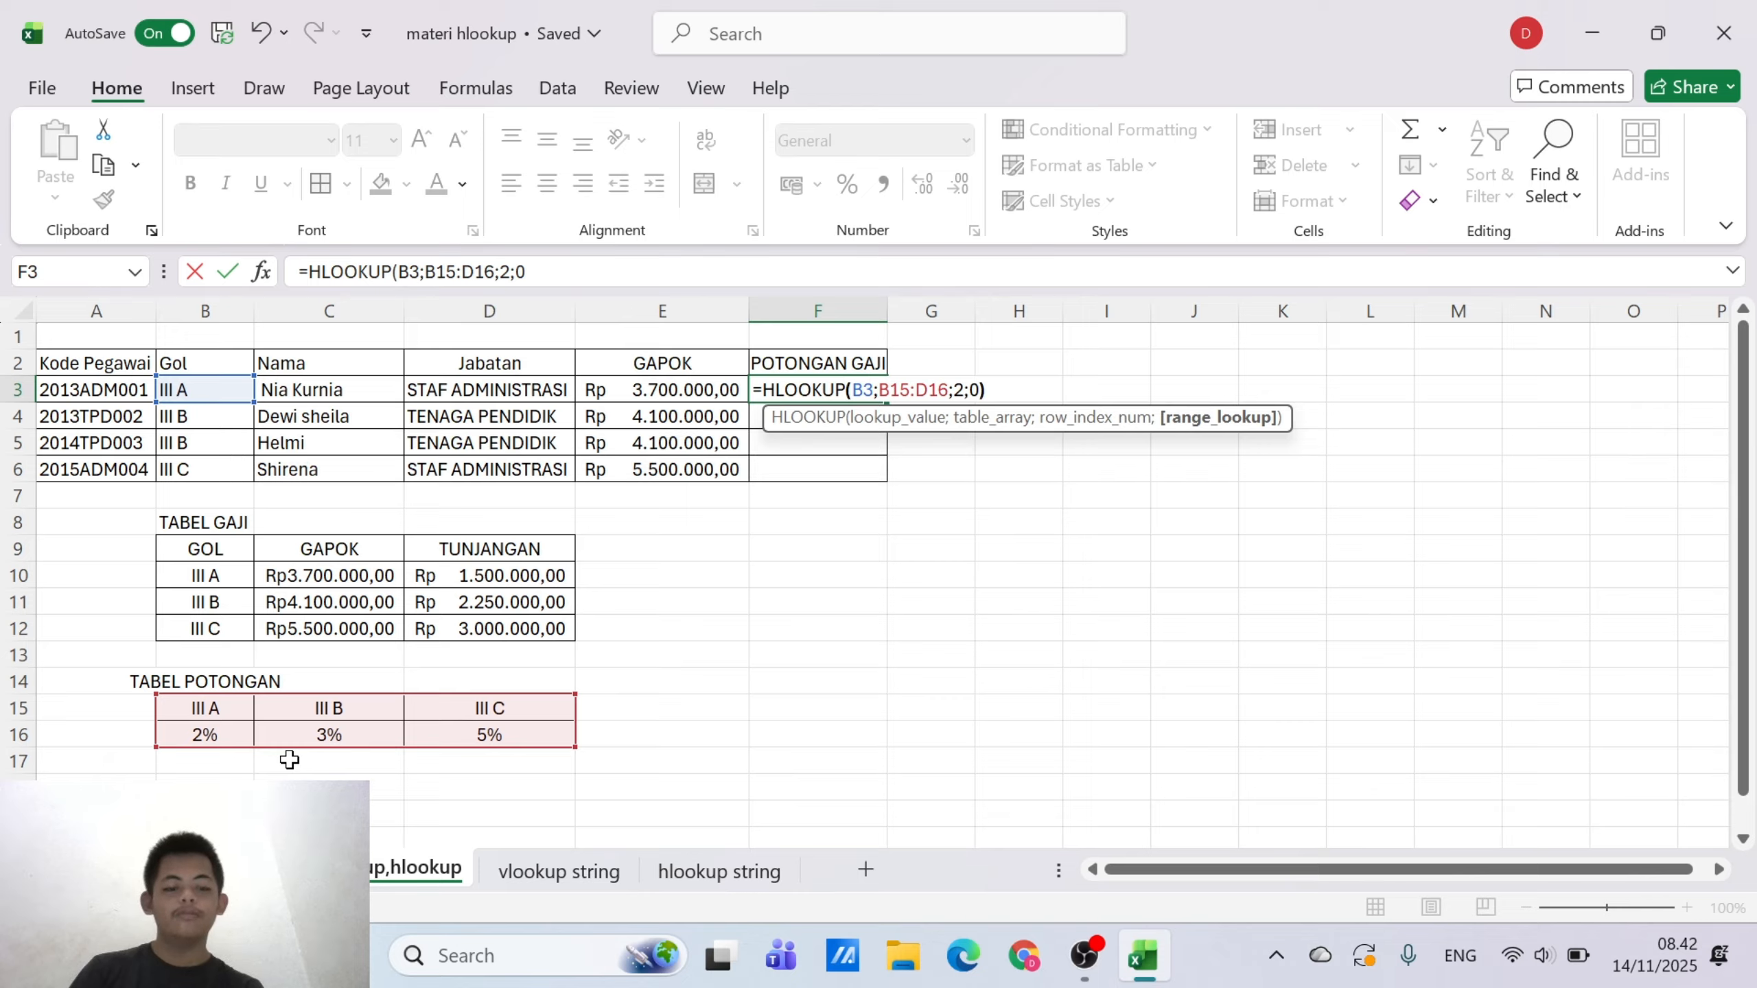
key(Return)
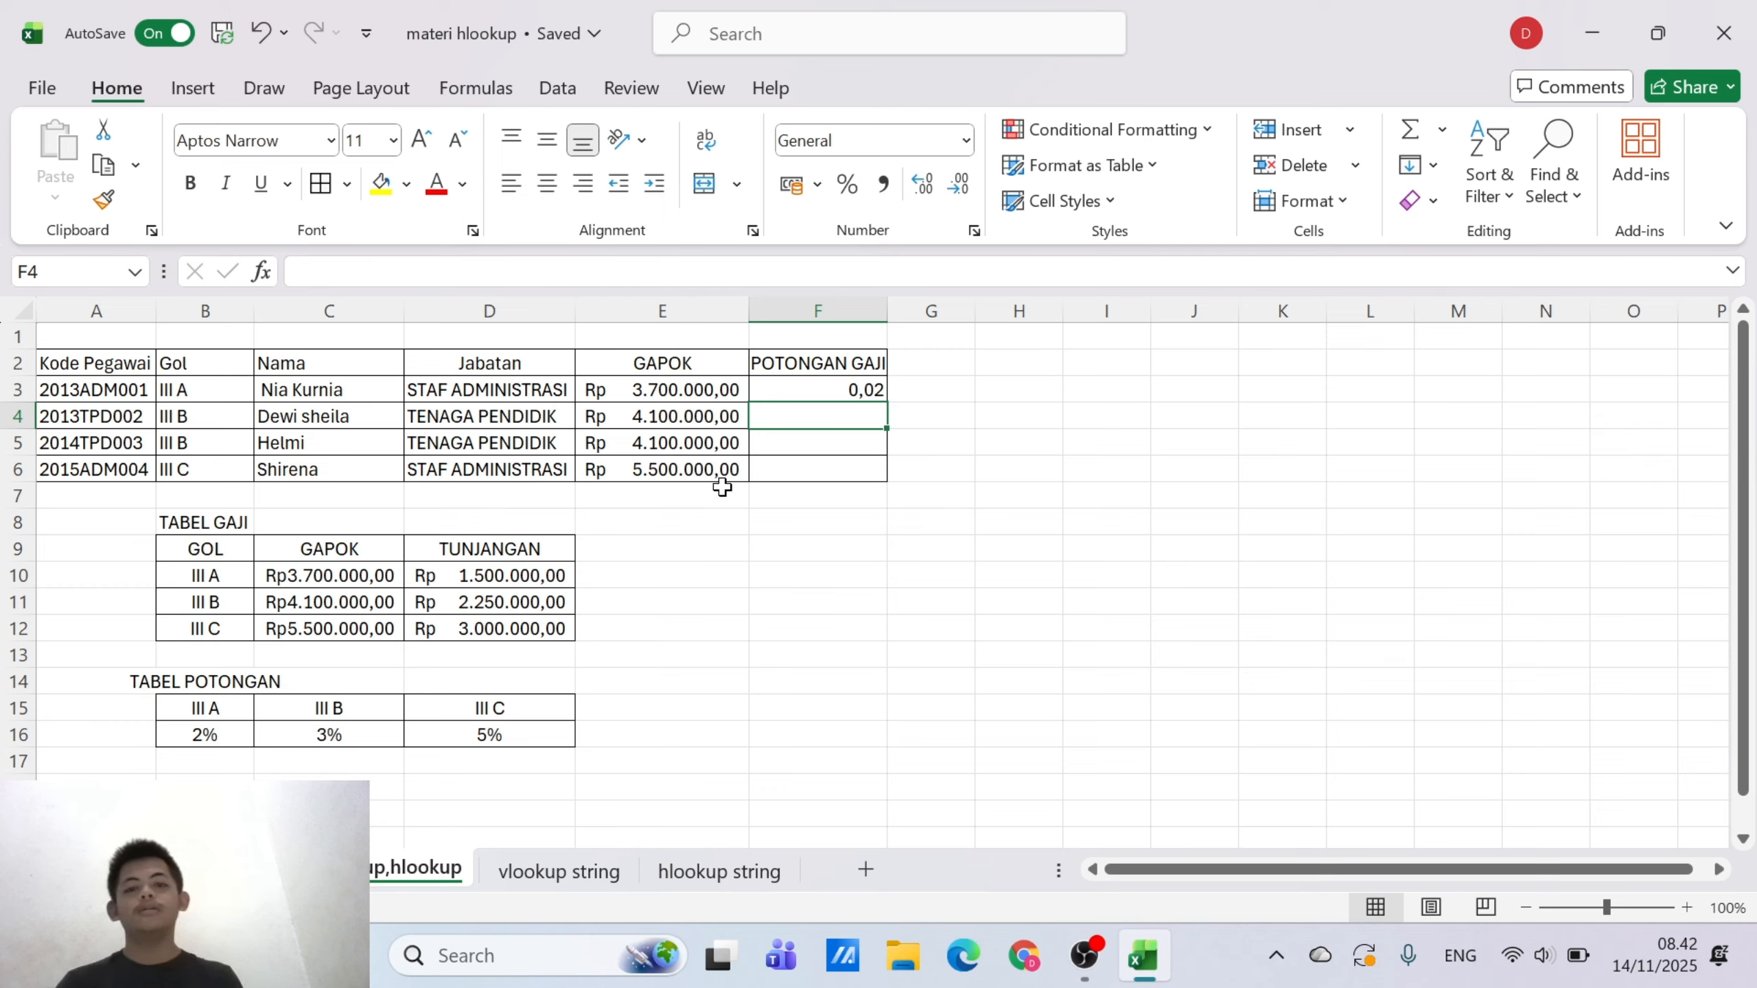
Format the POTONGAN GAJI value in F3 as a percentage with no decimal places
click(862, 378)
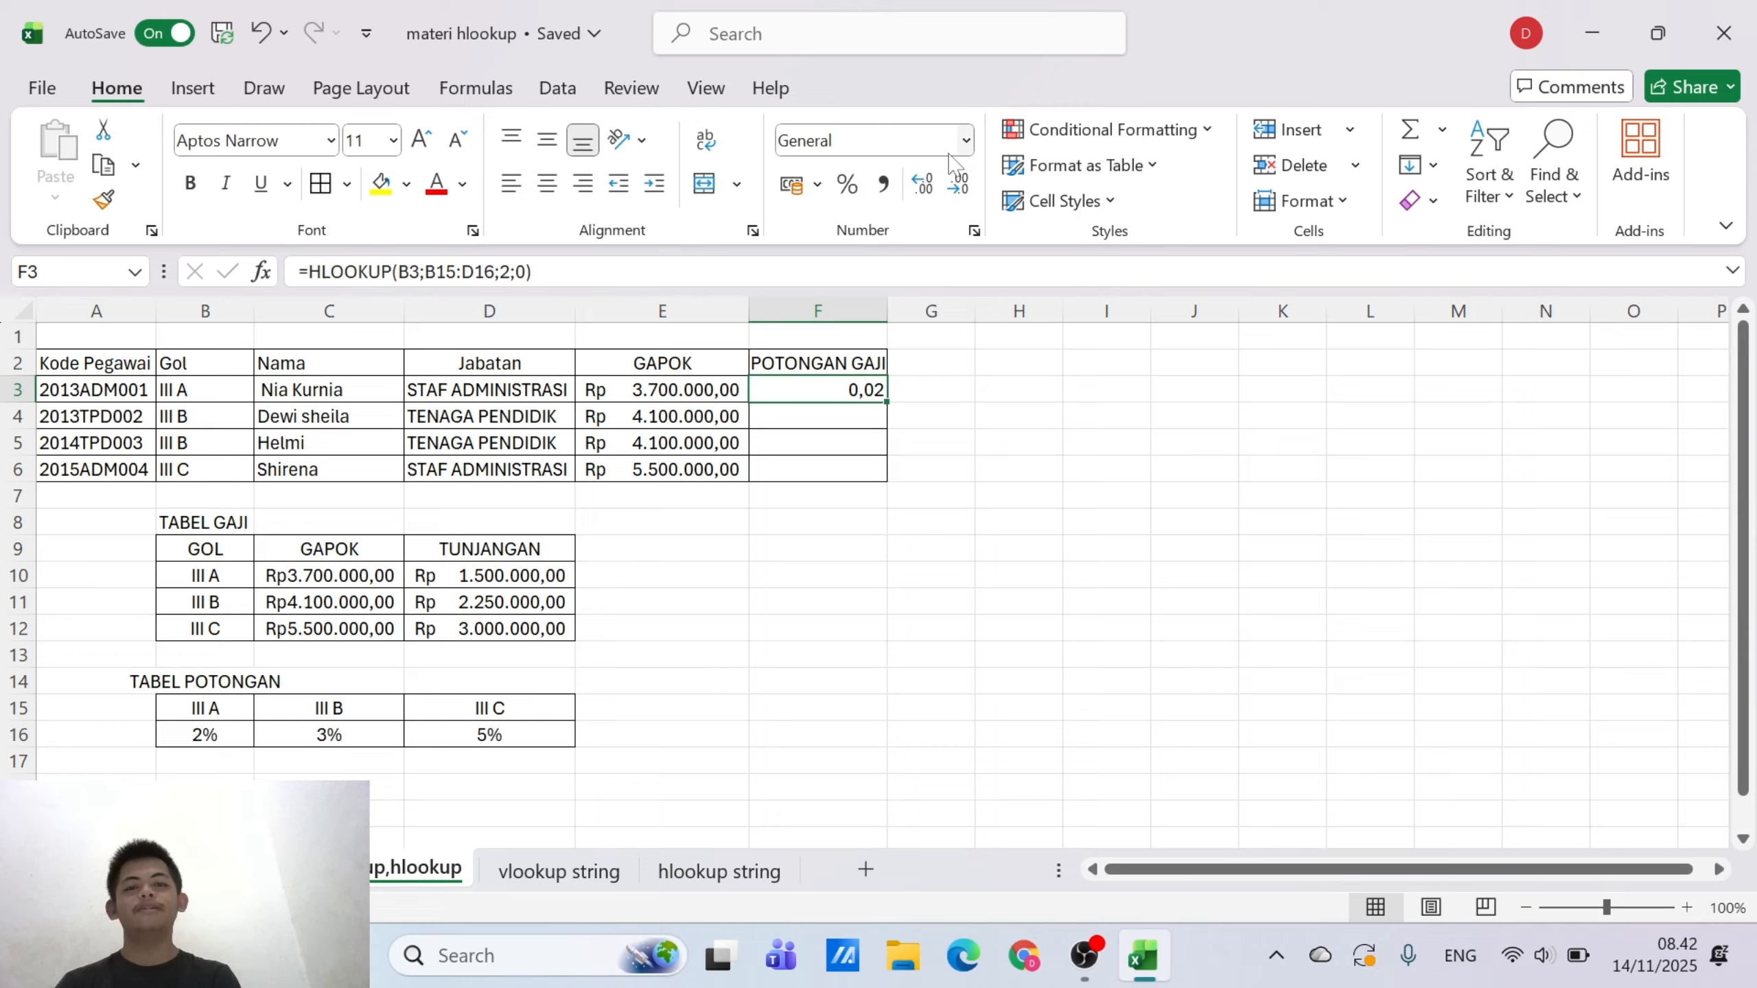
click(966, 142)
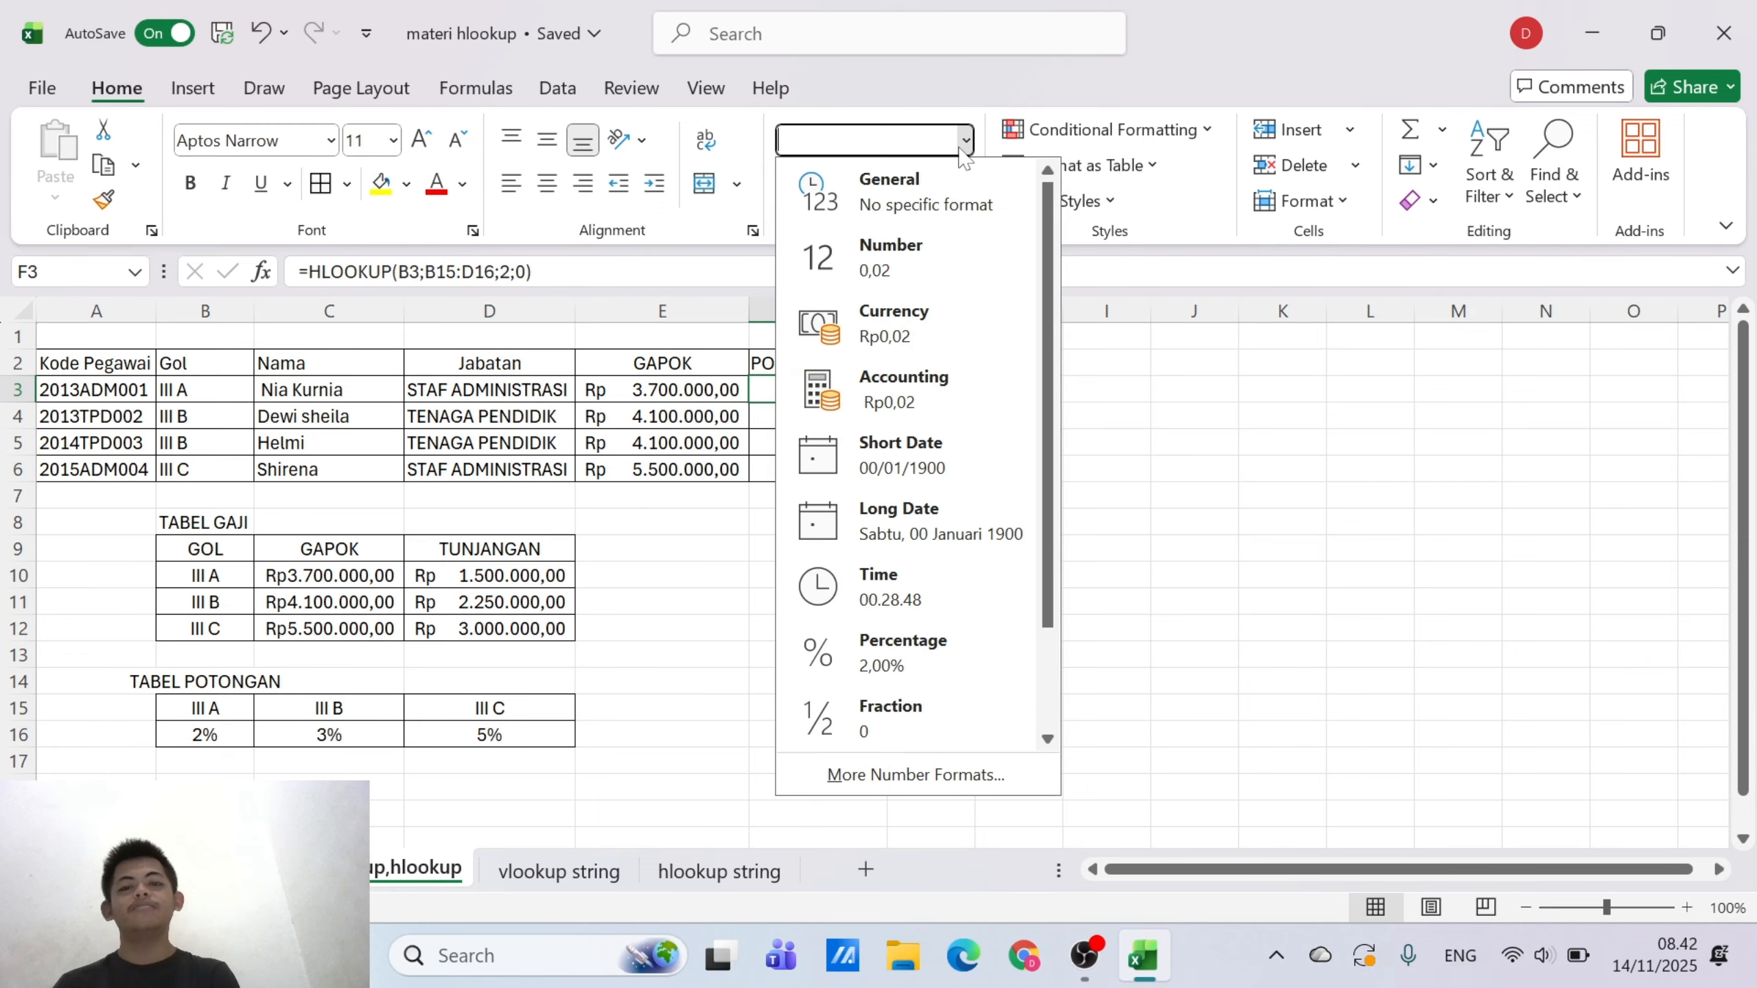
click(910, 660)
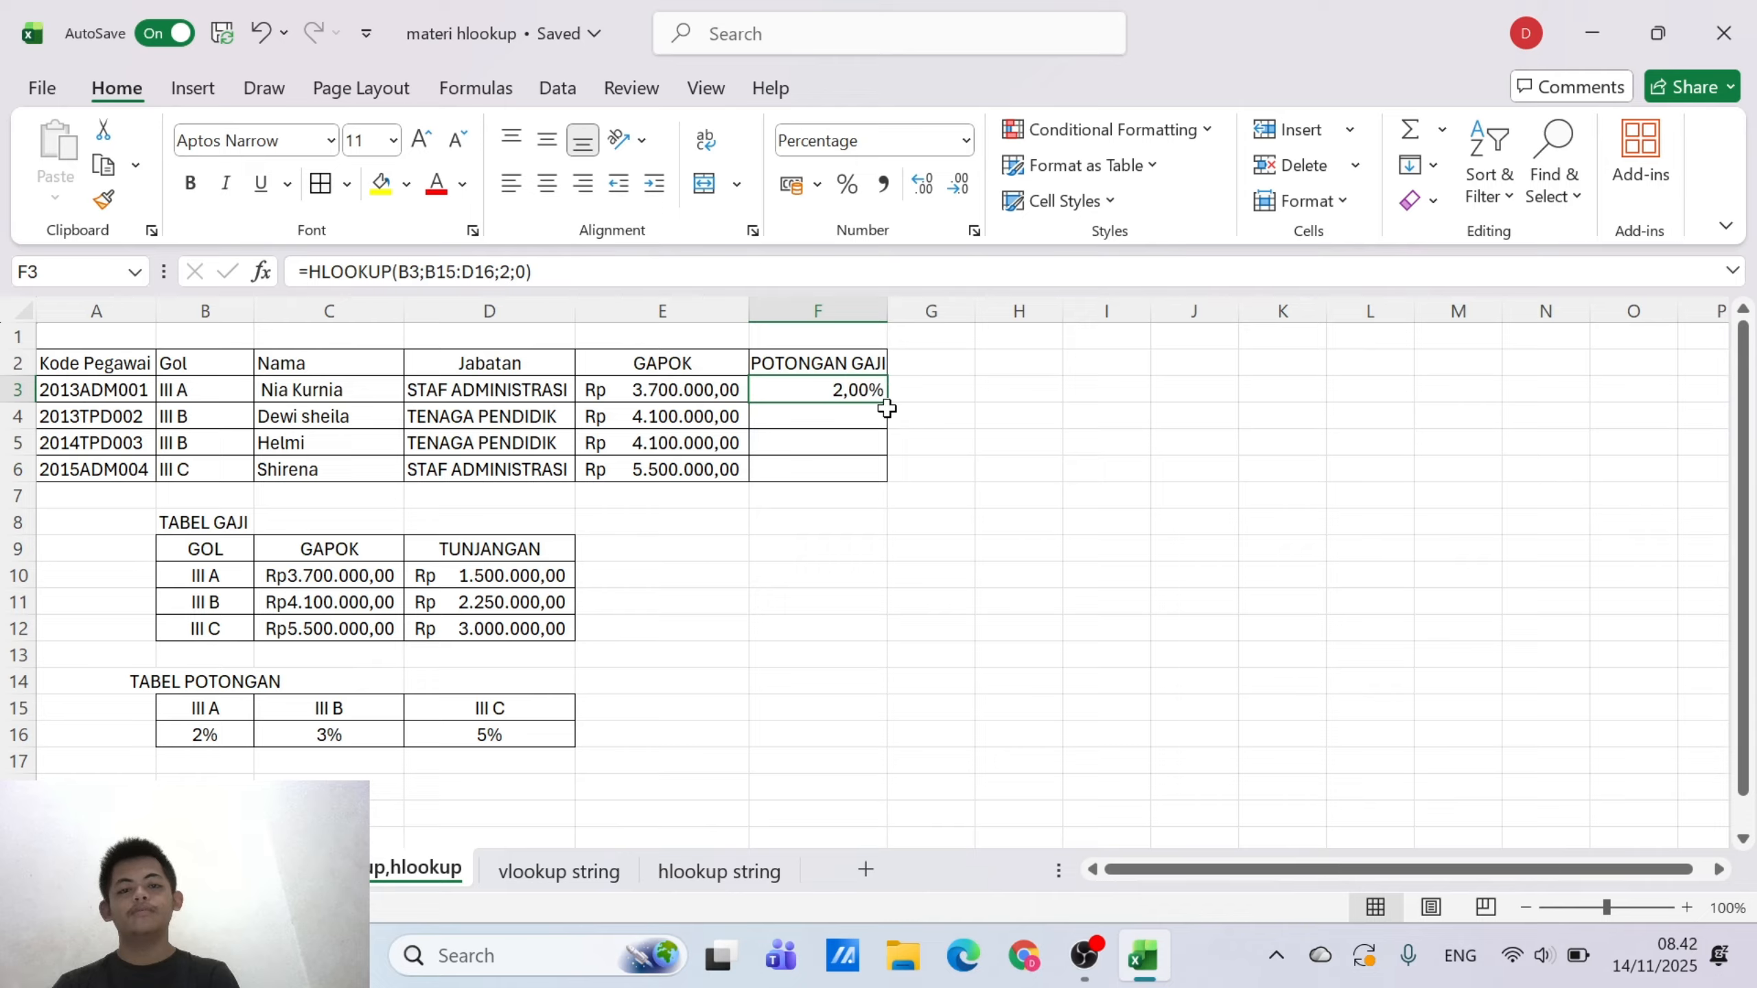
click(961, 476)
click(841, 385)
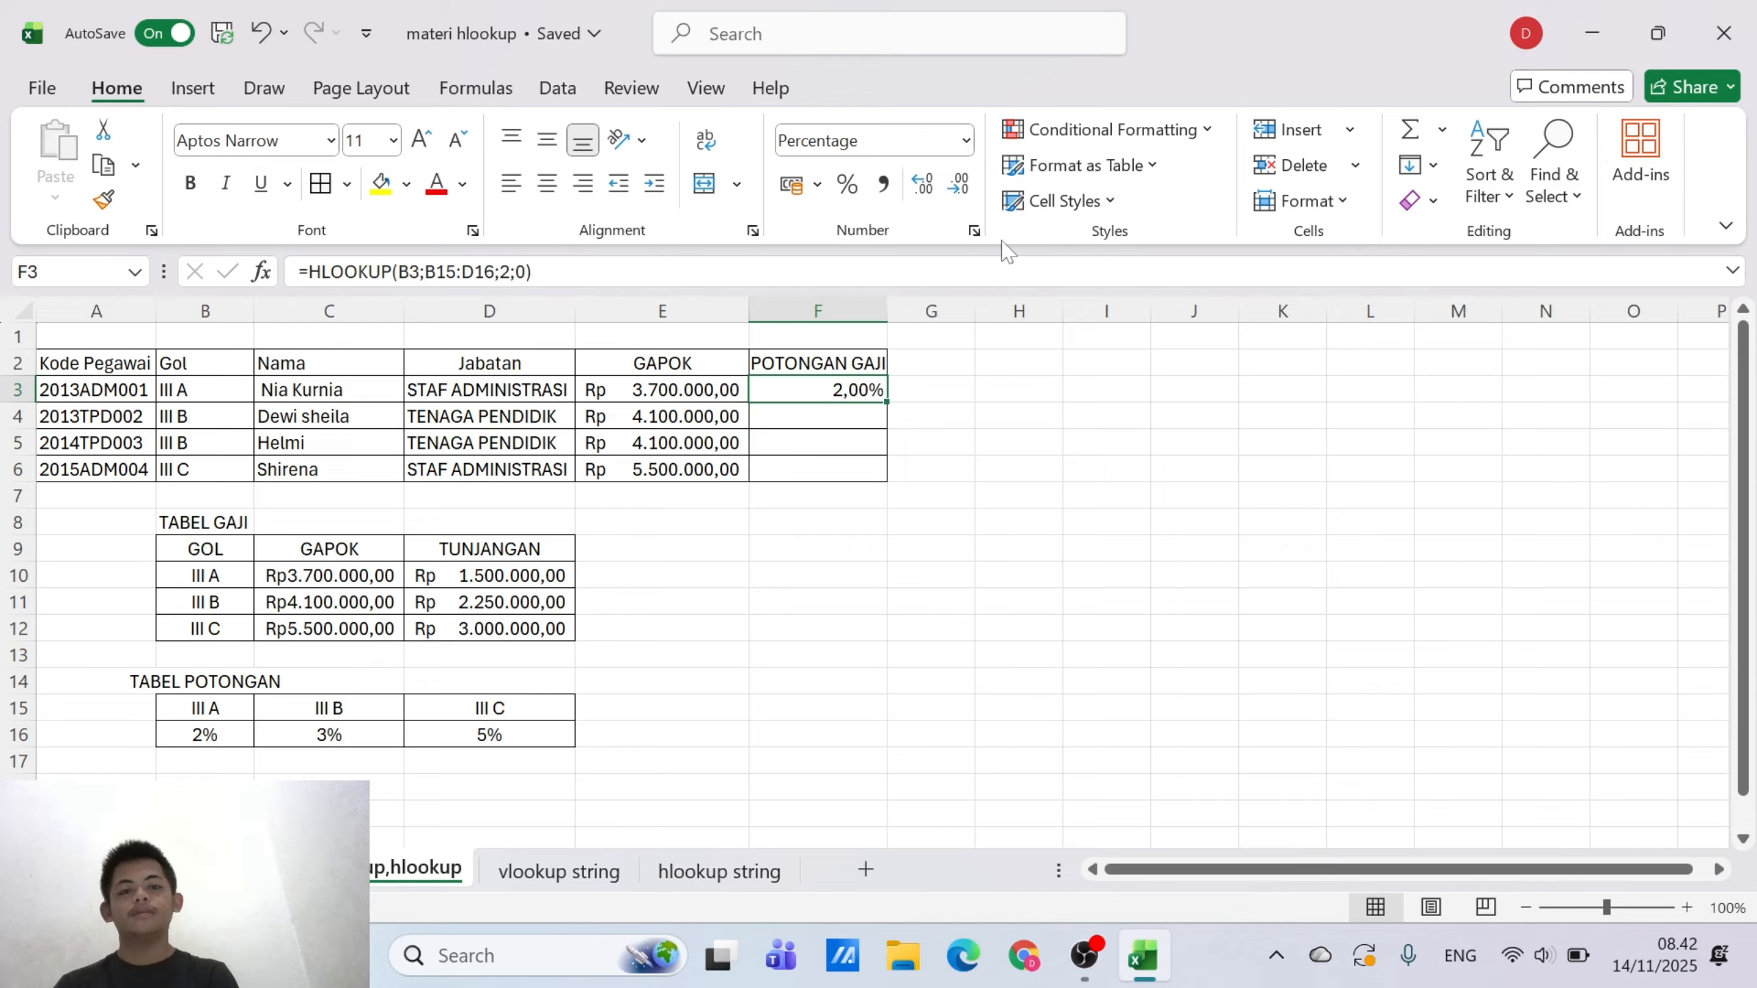
click(962, 184)
click(925, 443)
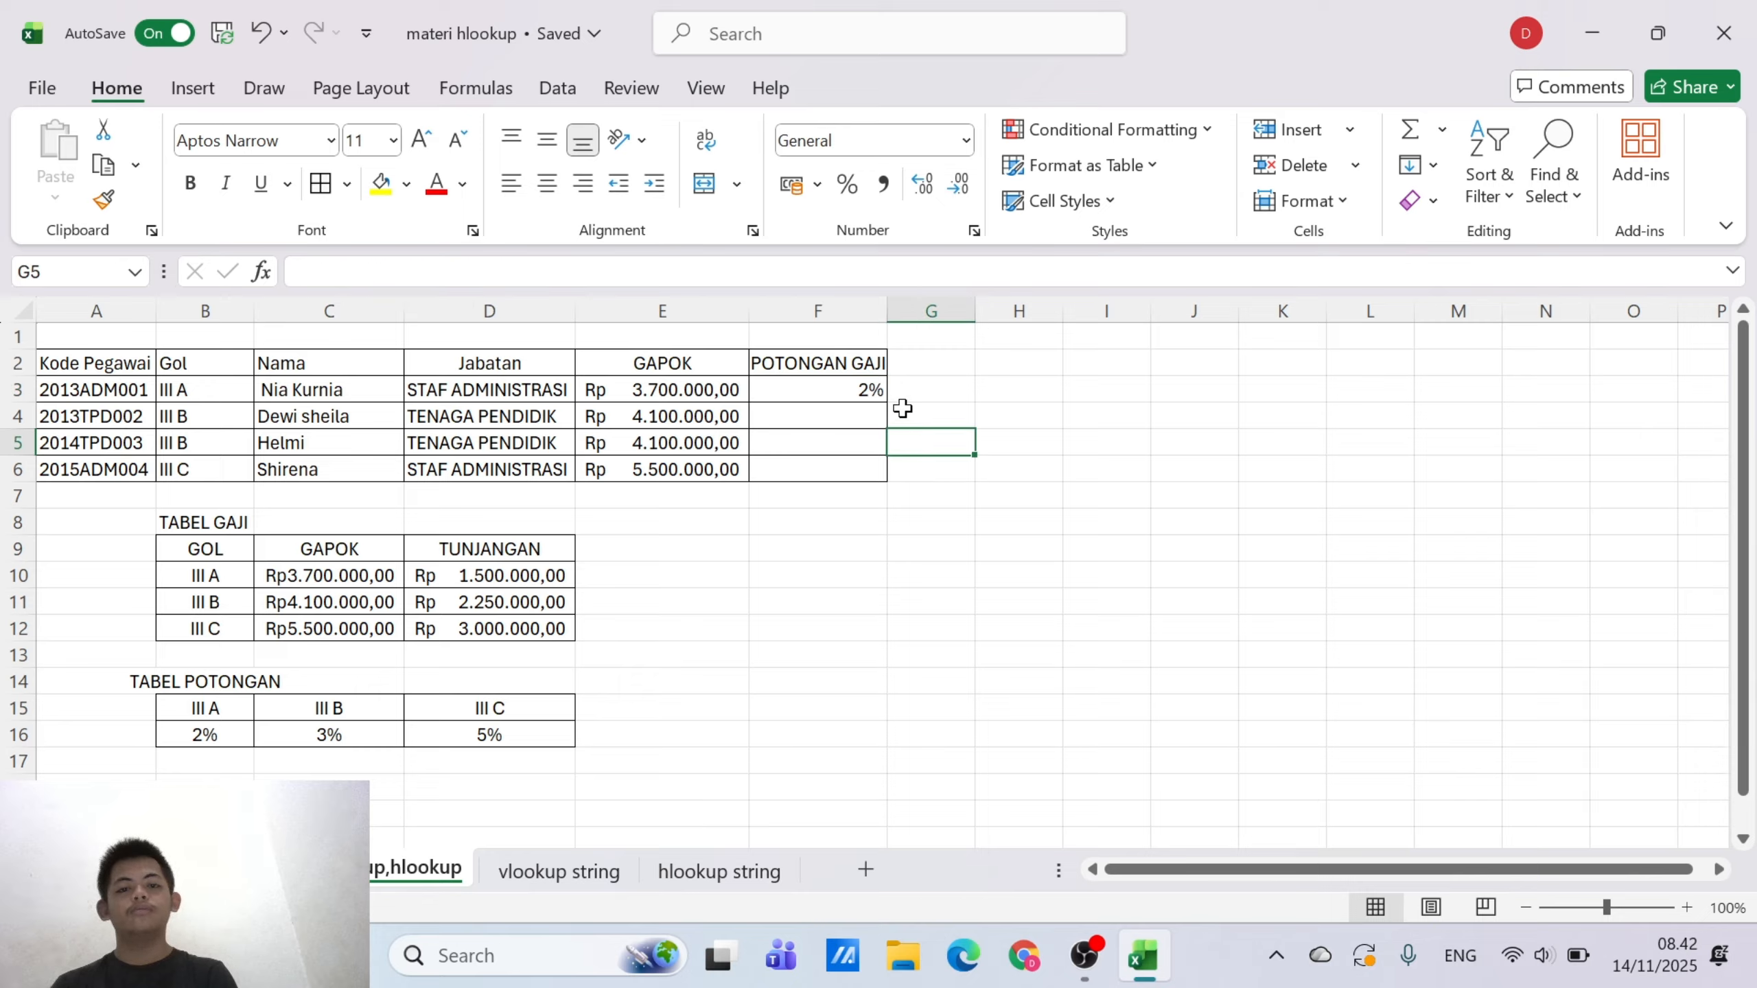
Try to copy the POTONGAN GAJI formula from F3 down through F6, and undo the fill
click(845, 392)
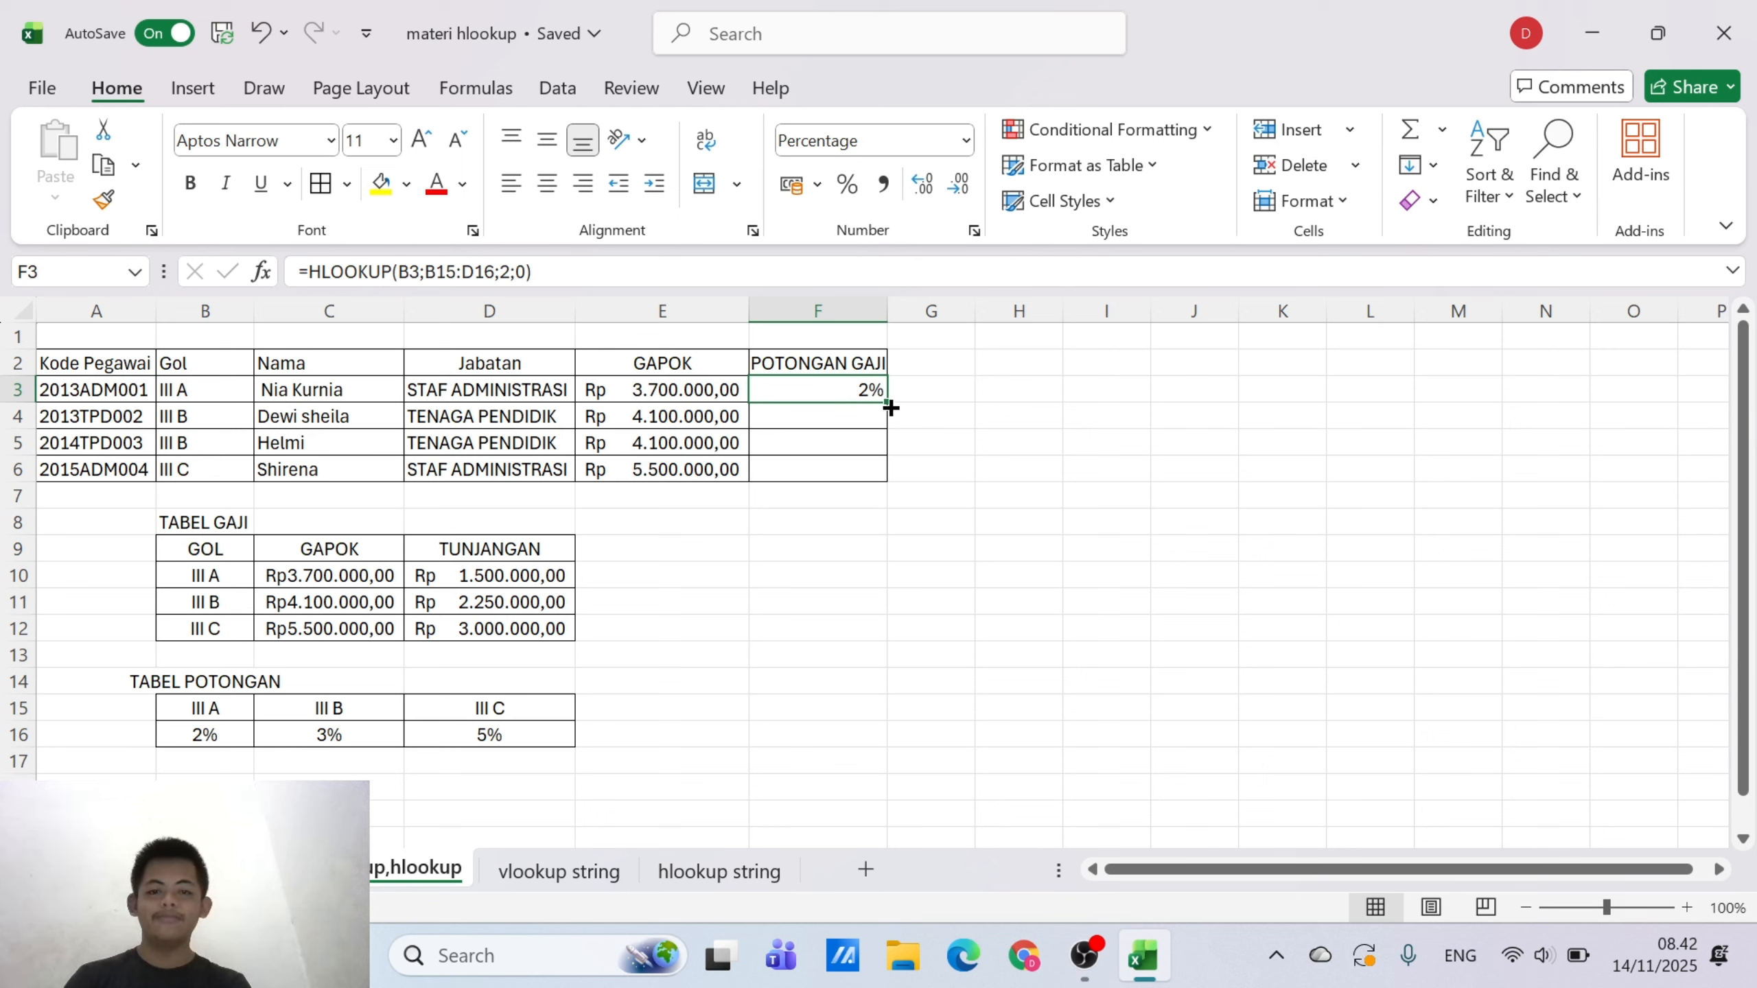
drag(887, 401, 884, 488)
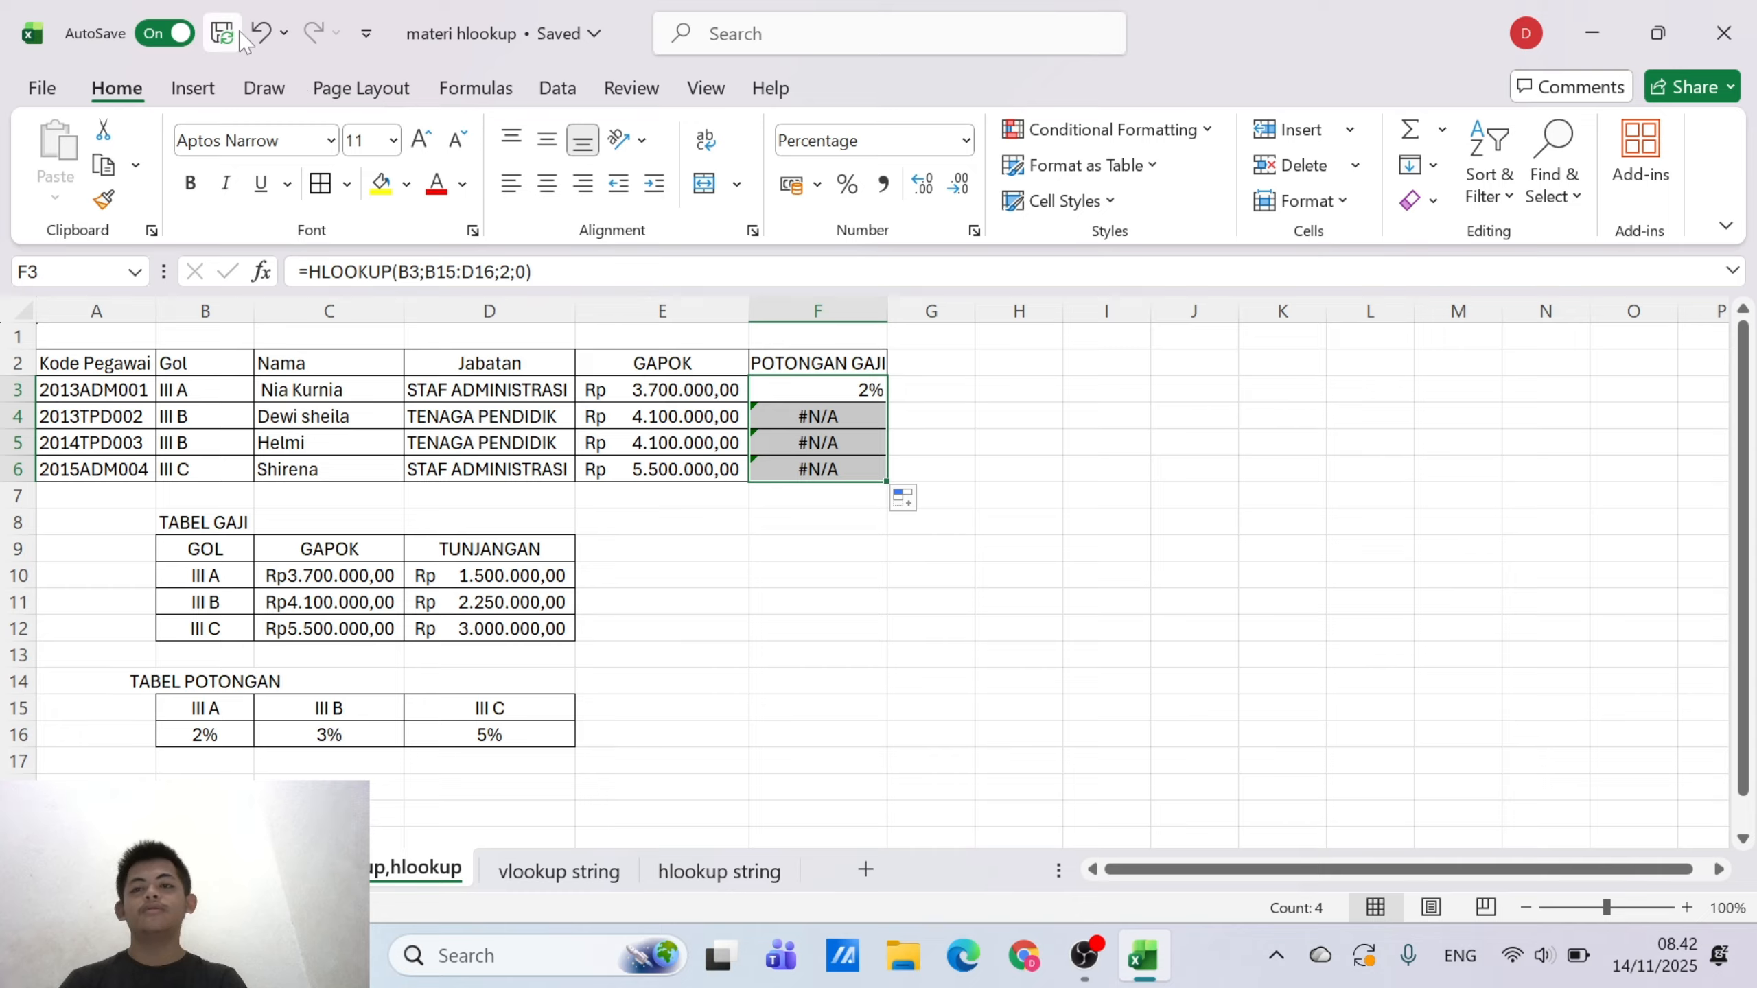
click(257, 34)
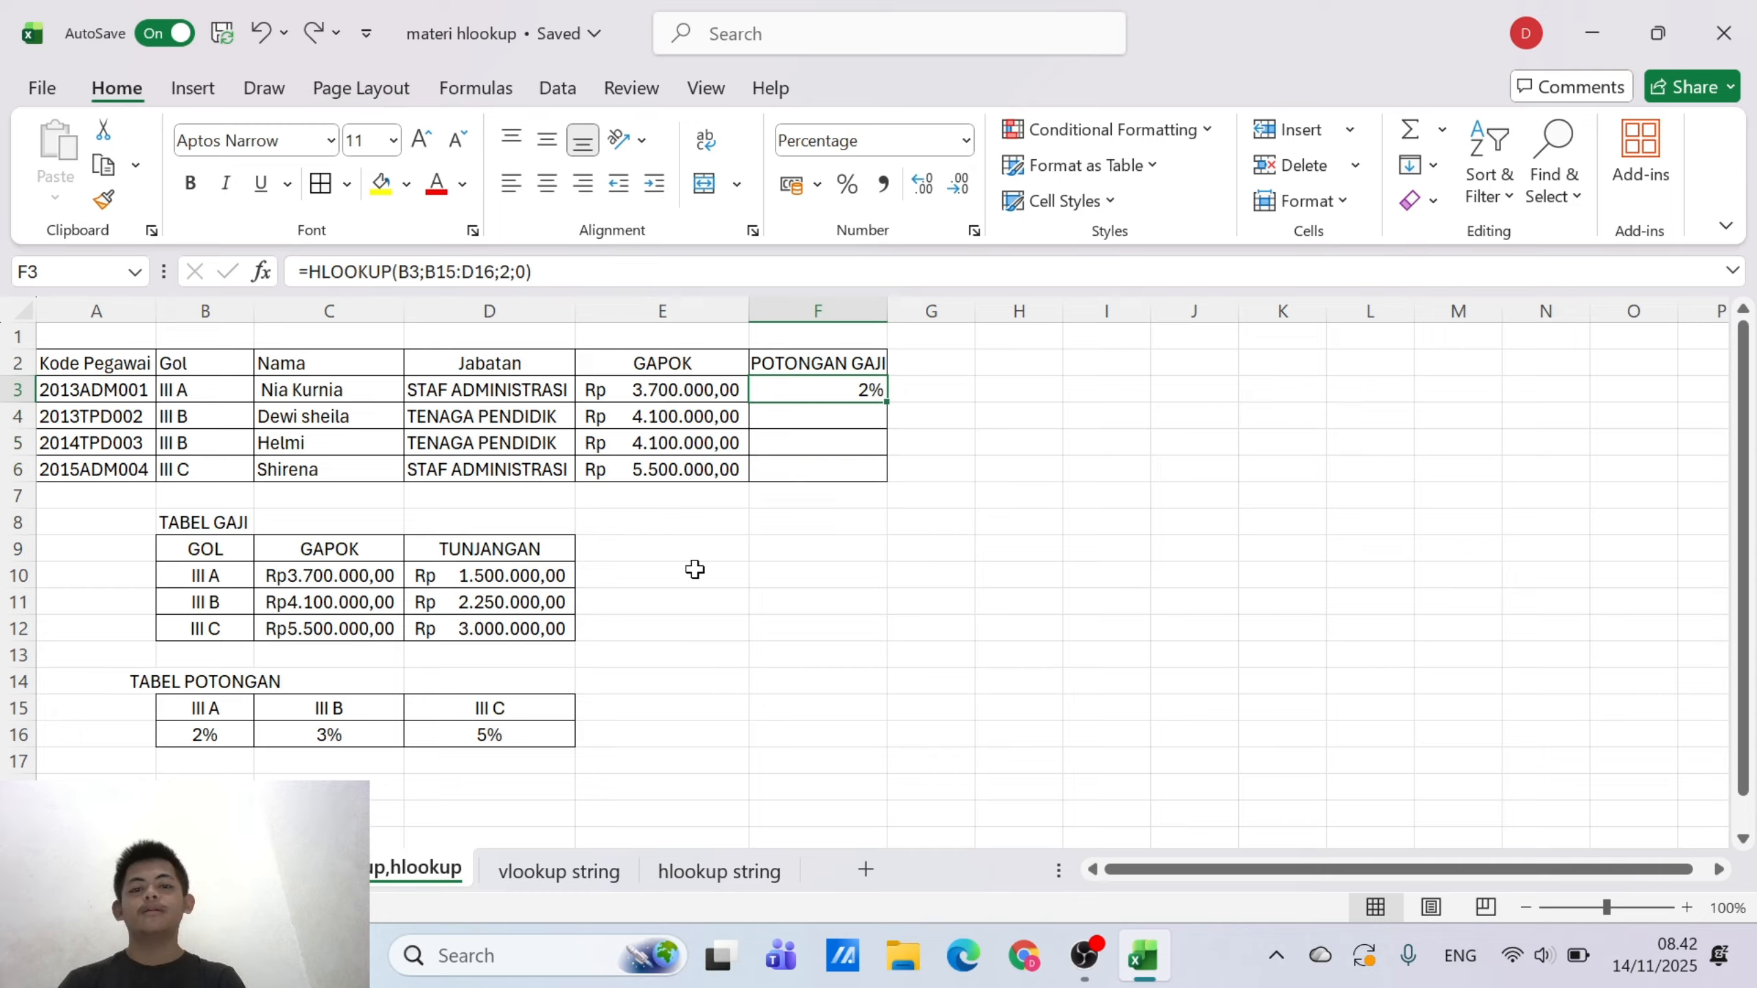
click(758, 644)
Make the table array in F3's HLOOKUP formula absolute as $B$15:$D$16
click(847, 393)
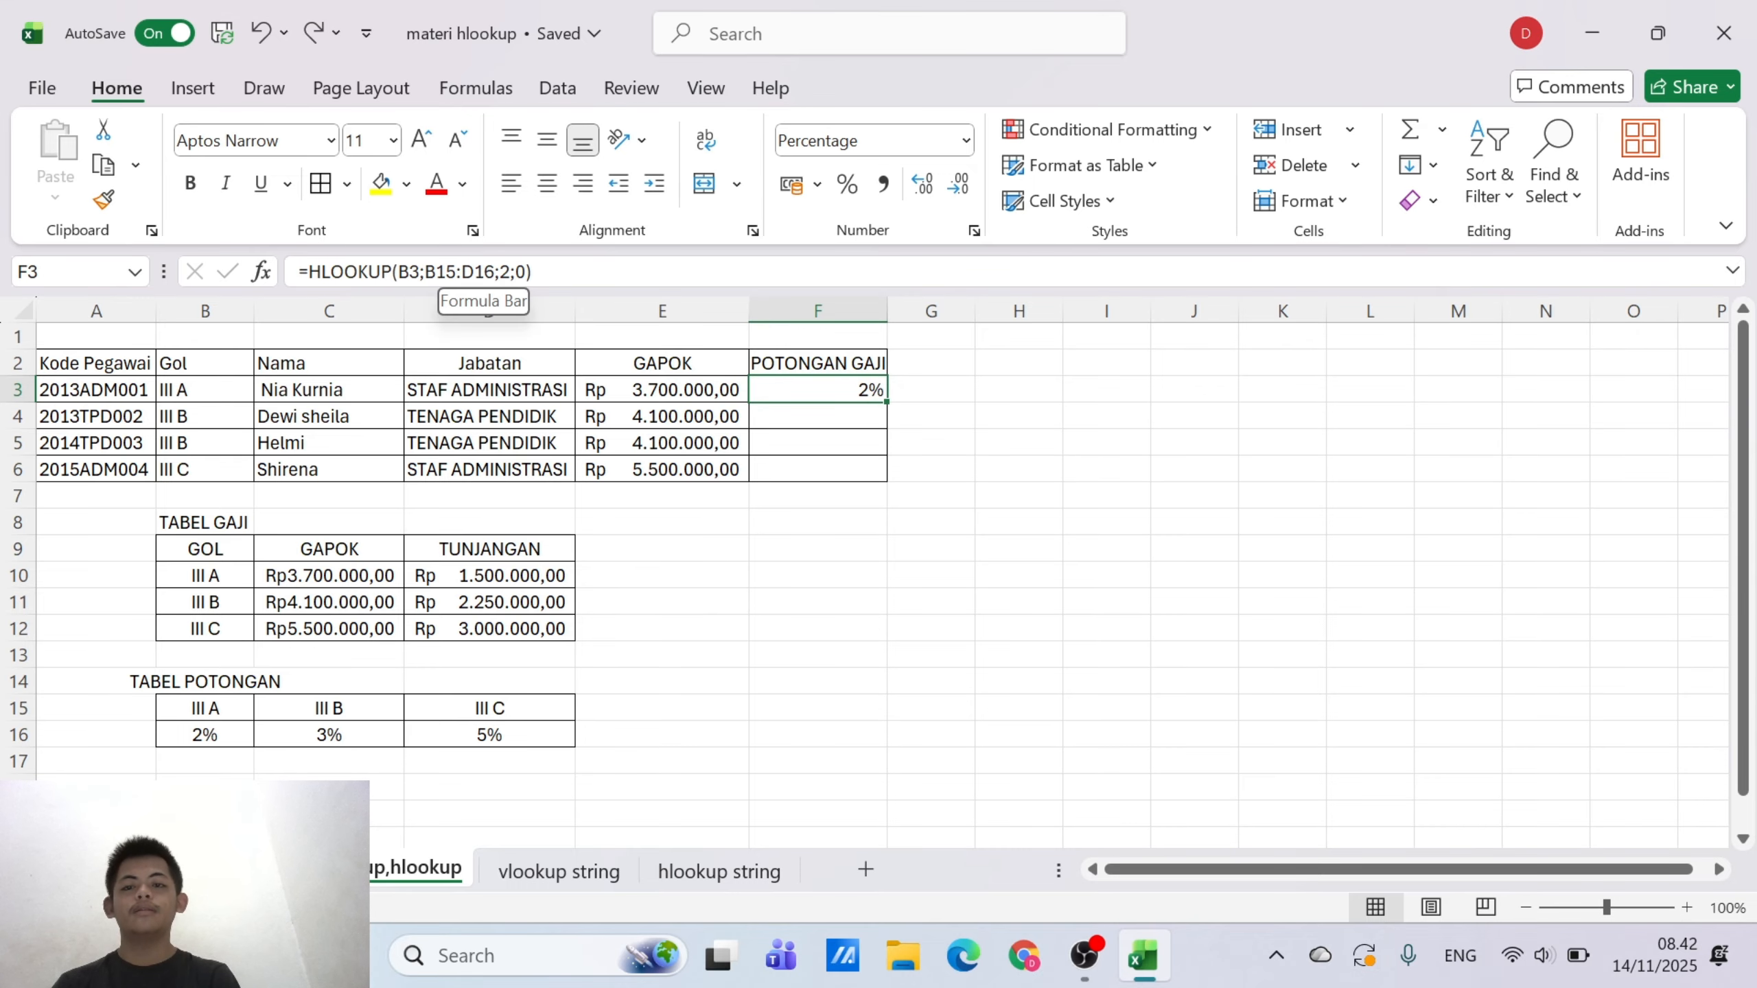
click(444, 277)
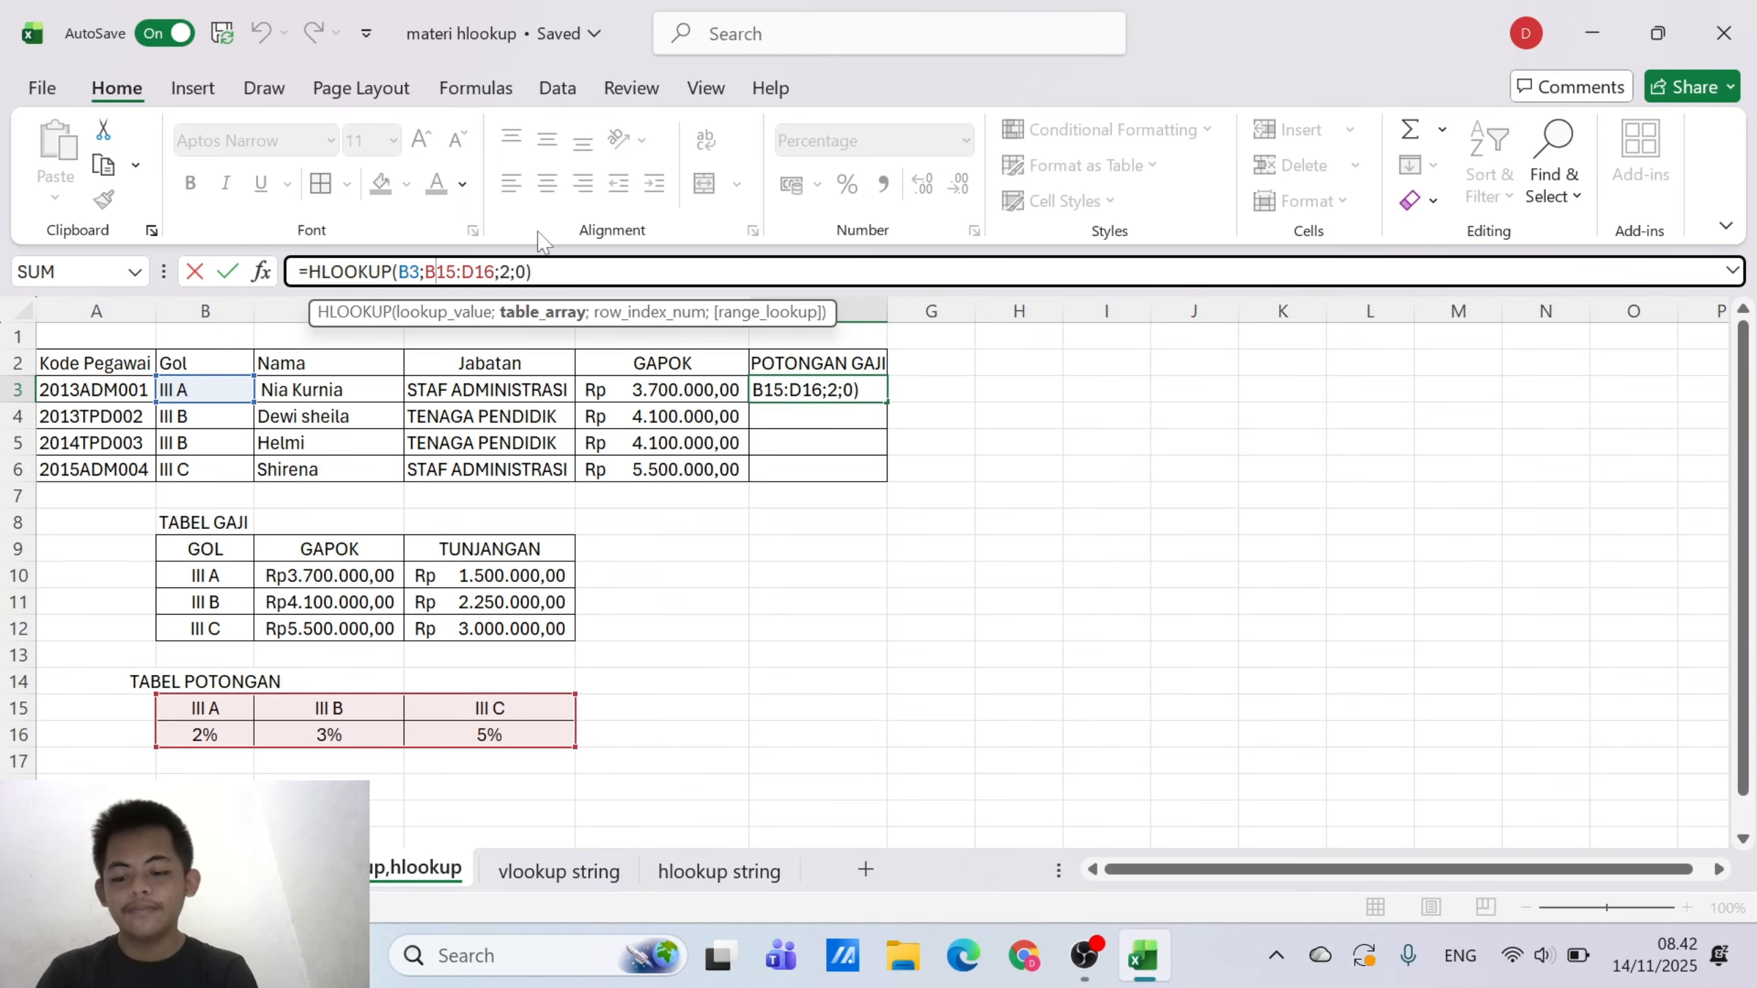
key(super)
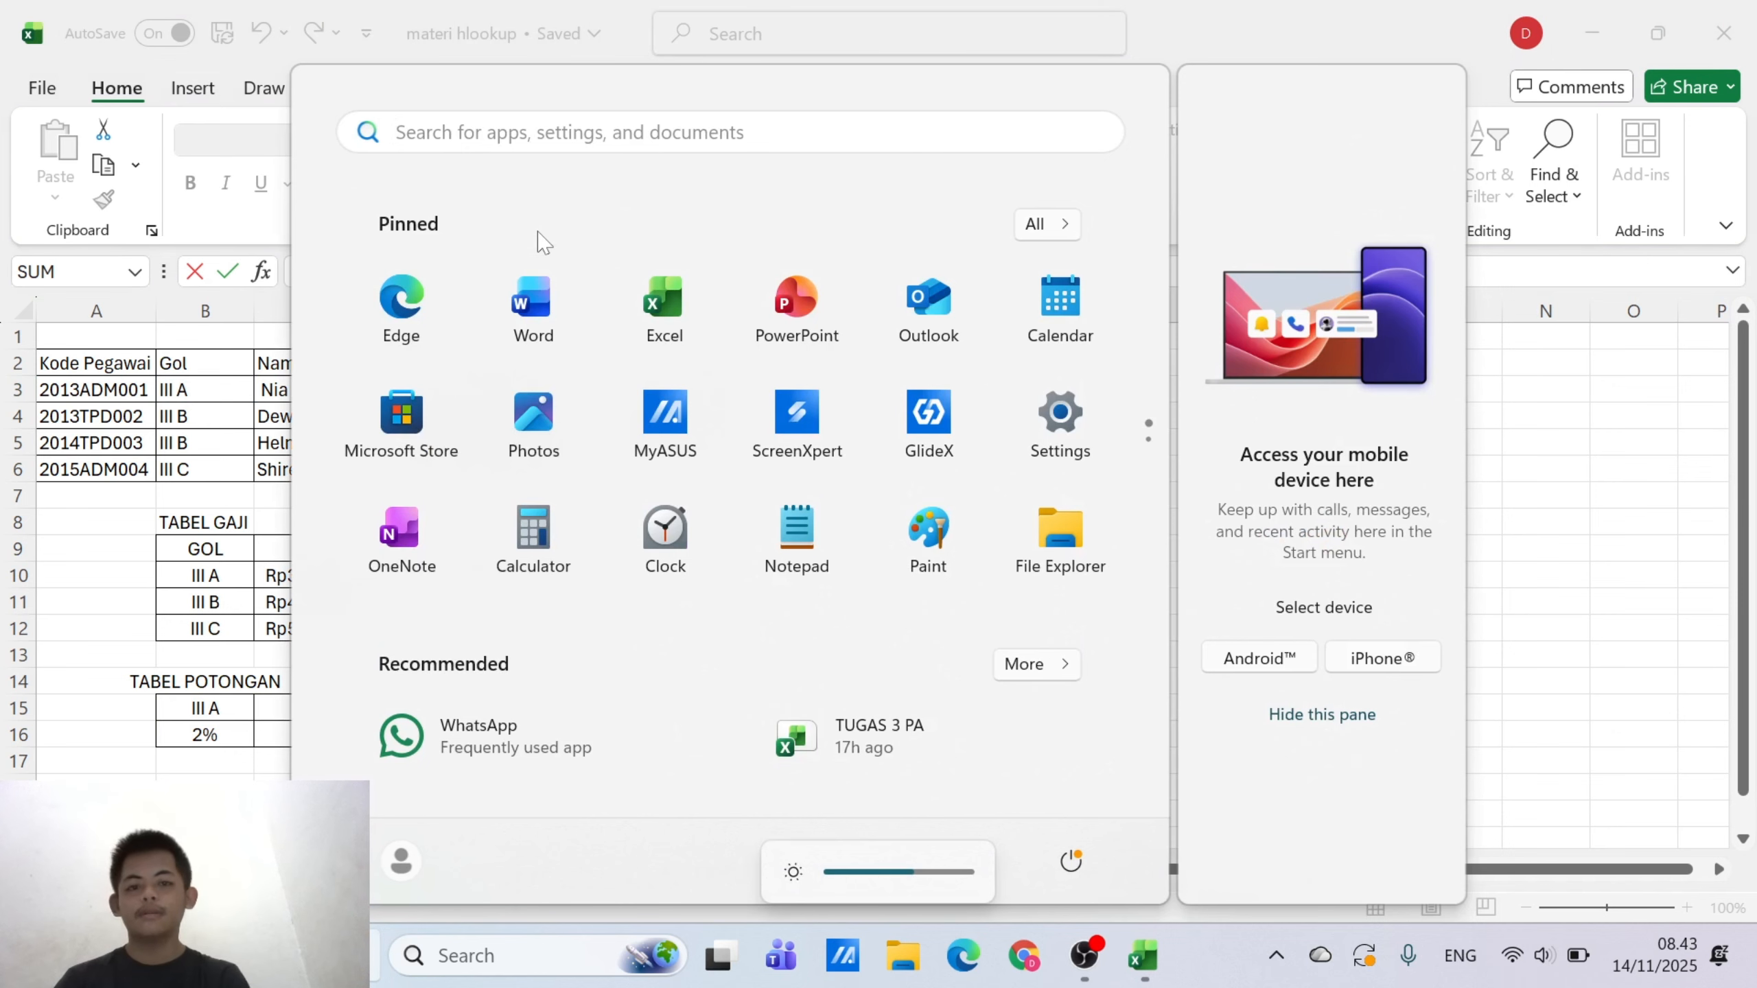
click(1735, 531)
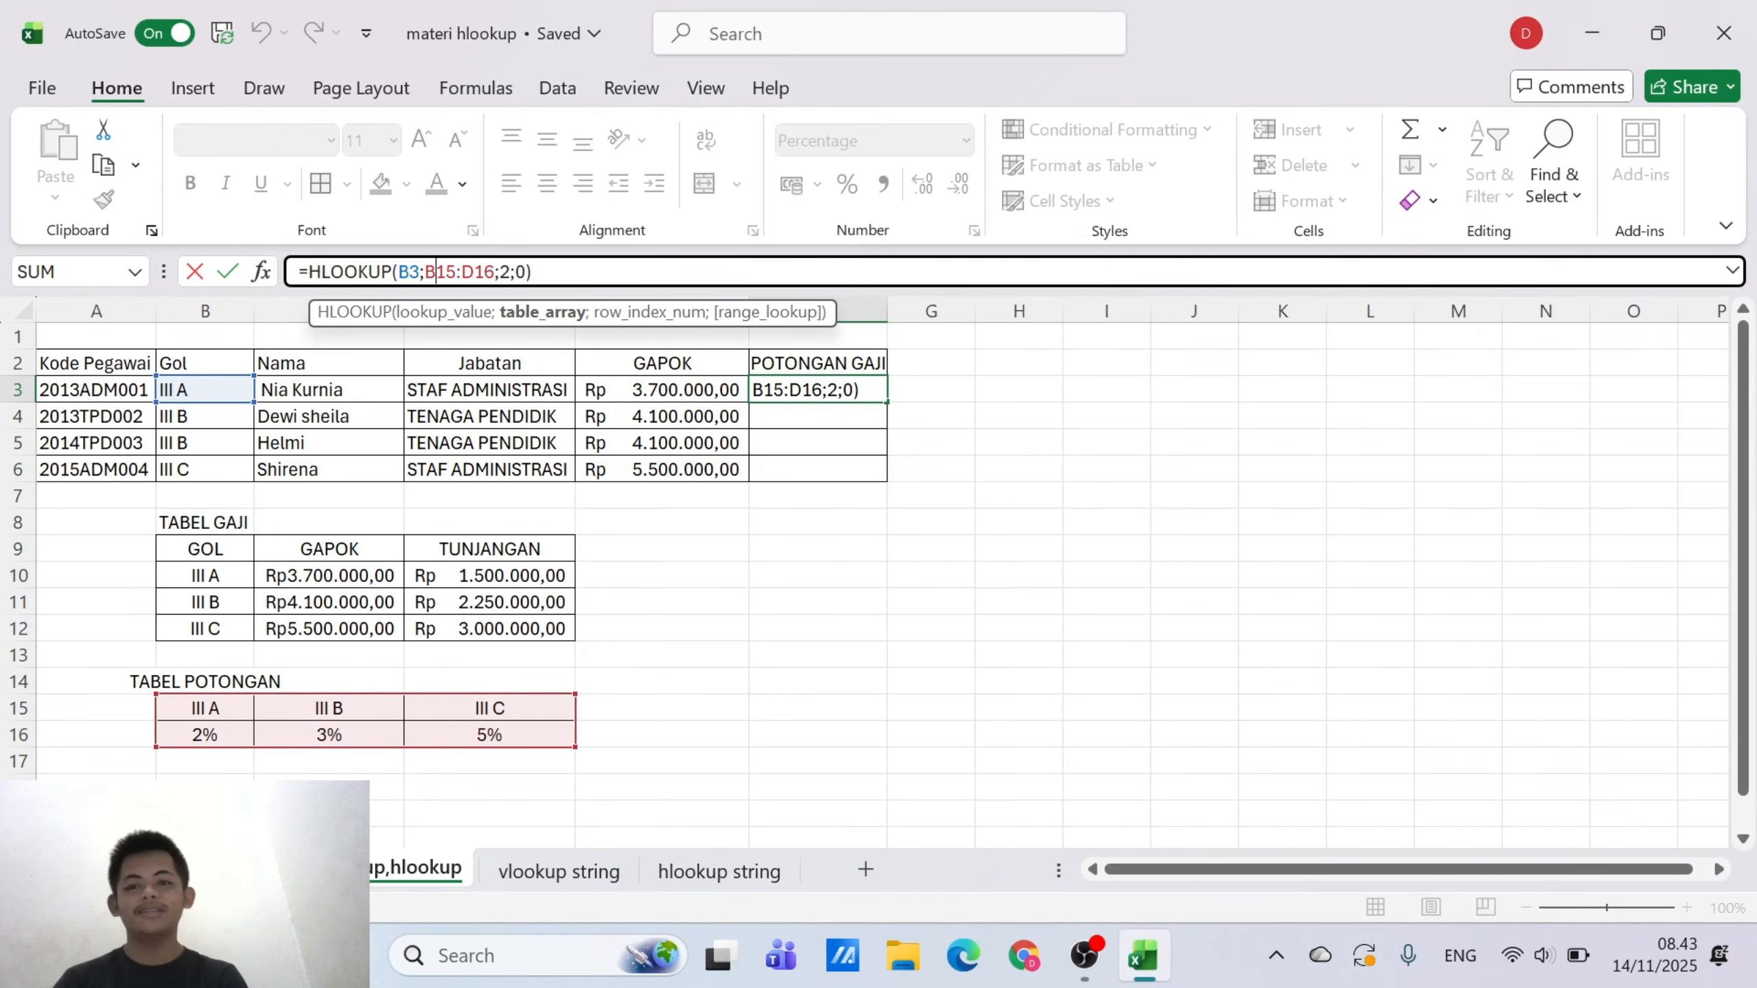
key(F4)
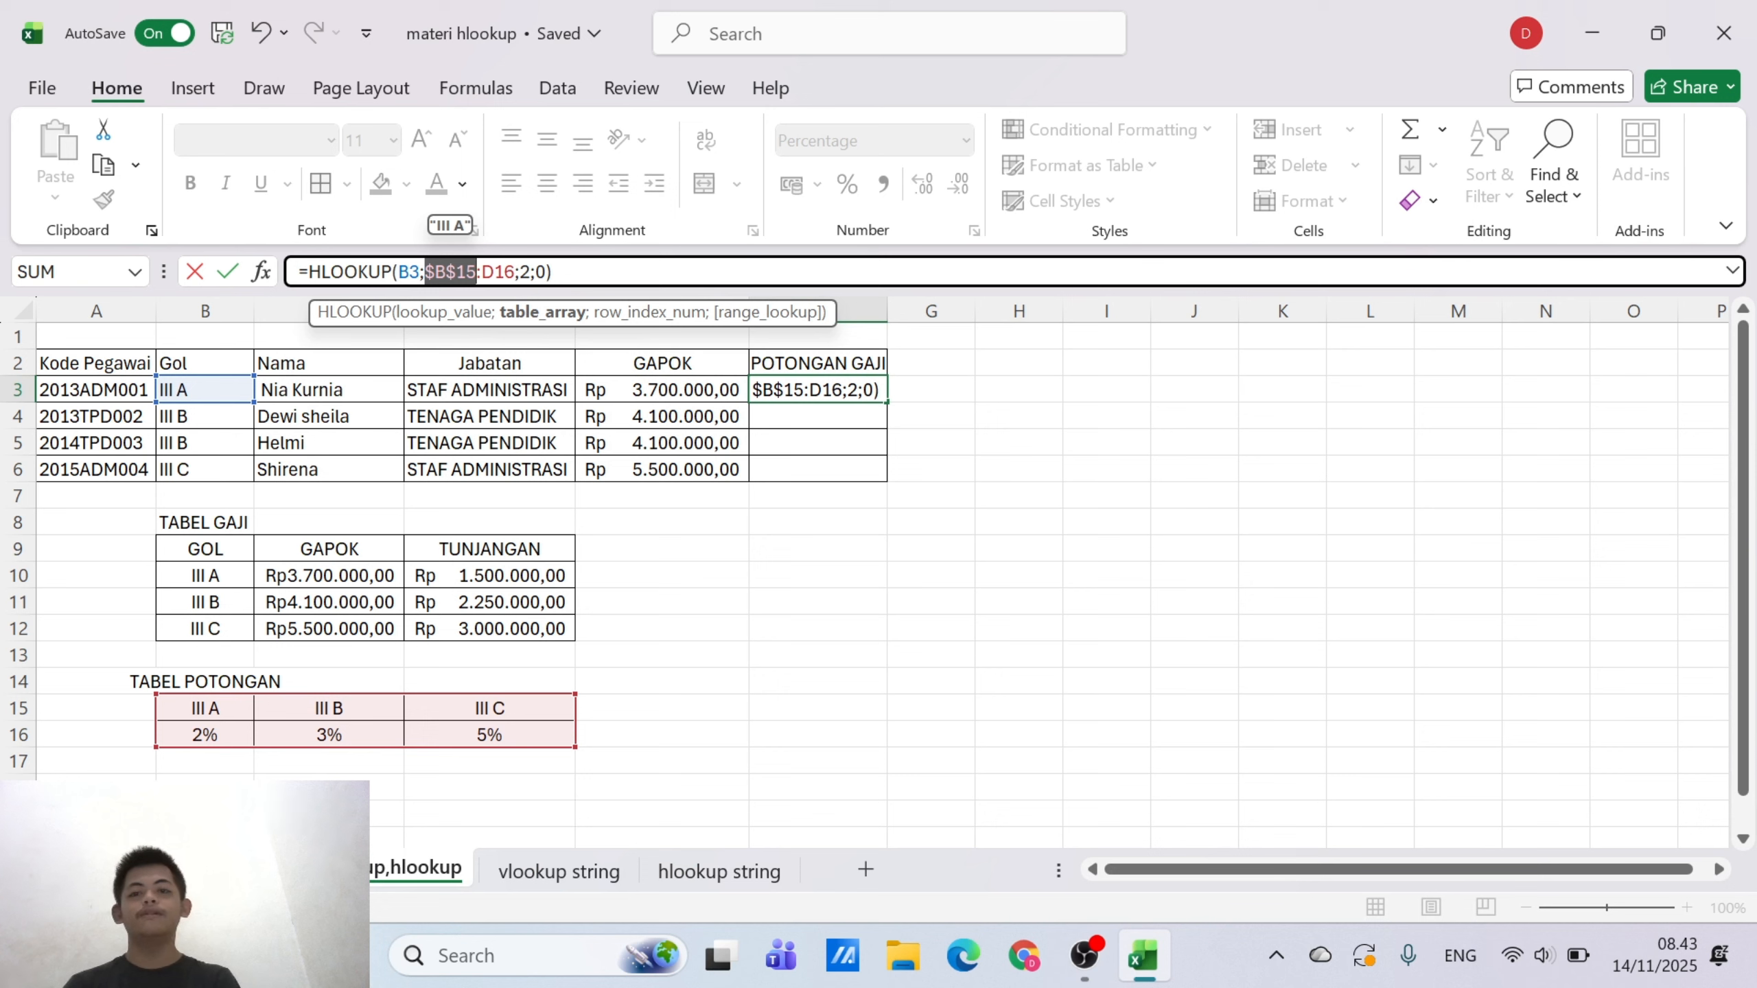
click(495, 272)
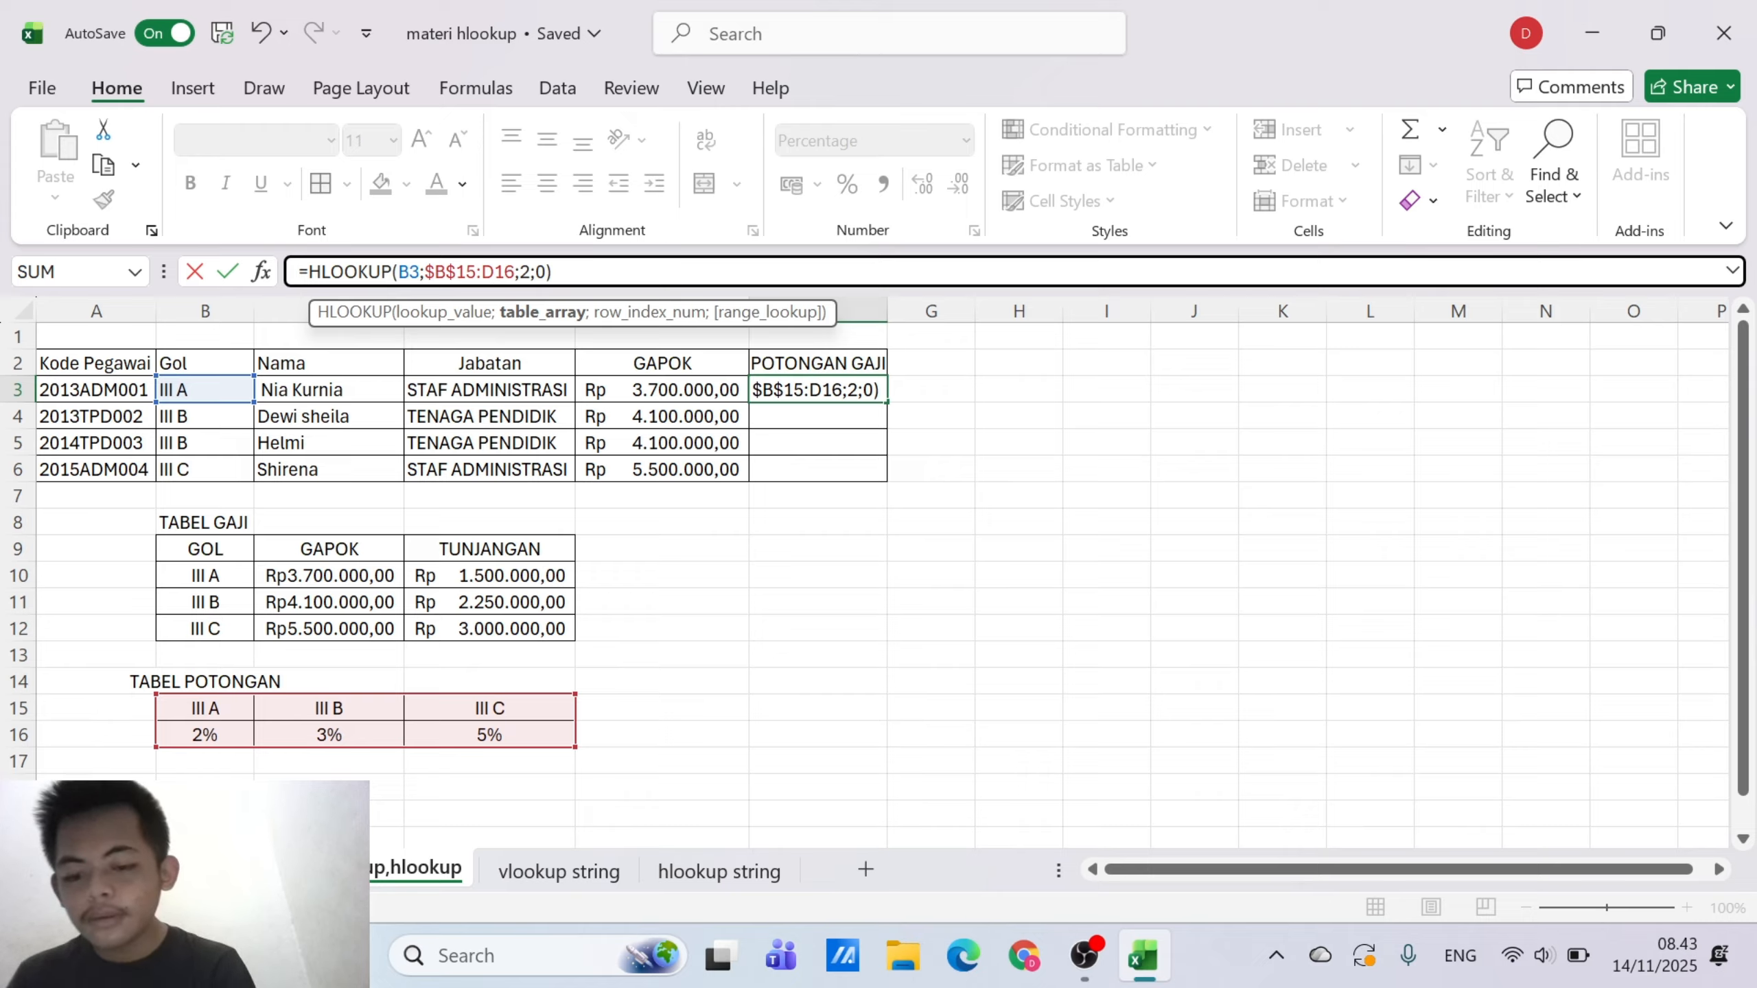
key(F4)
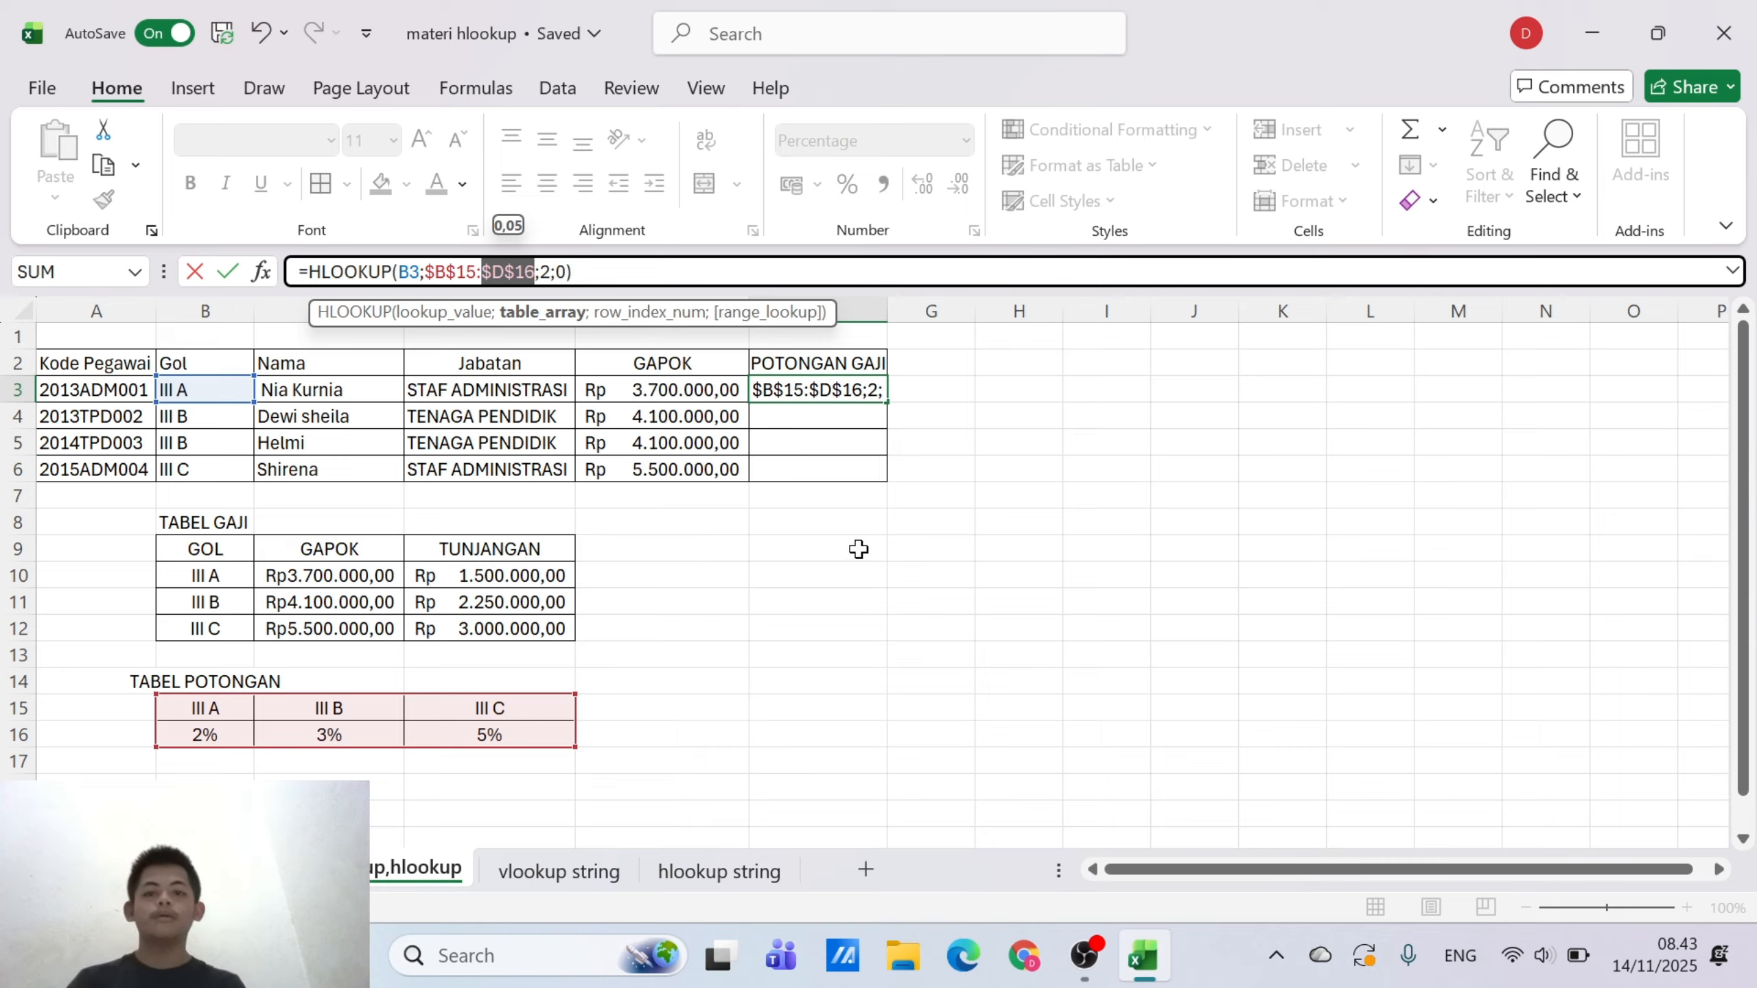
key(Return)
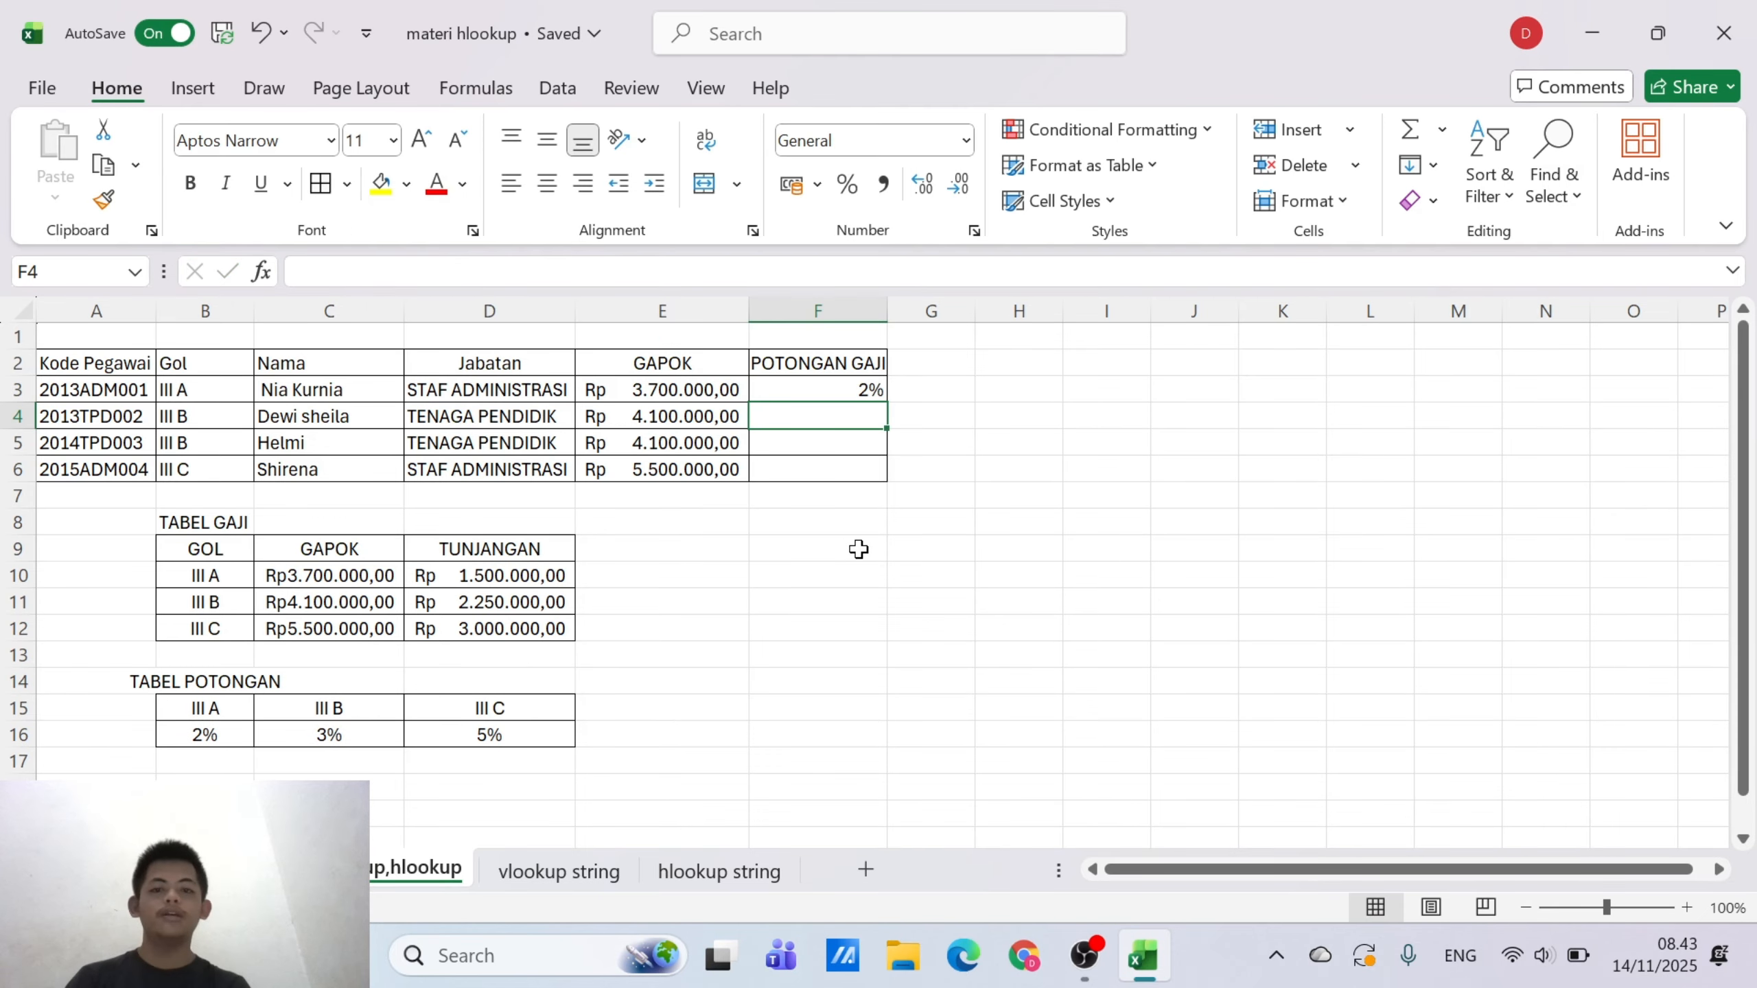
Copy F3's formula down through F6, and undo both the fill and the absolute references
click(850, 395)
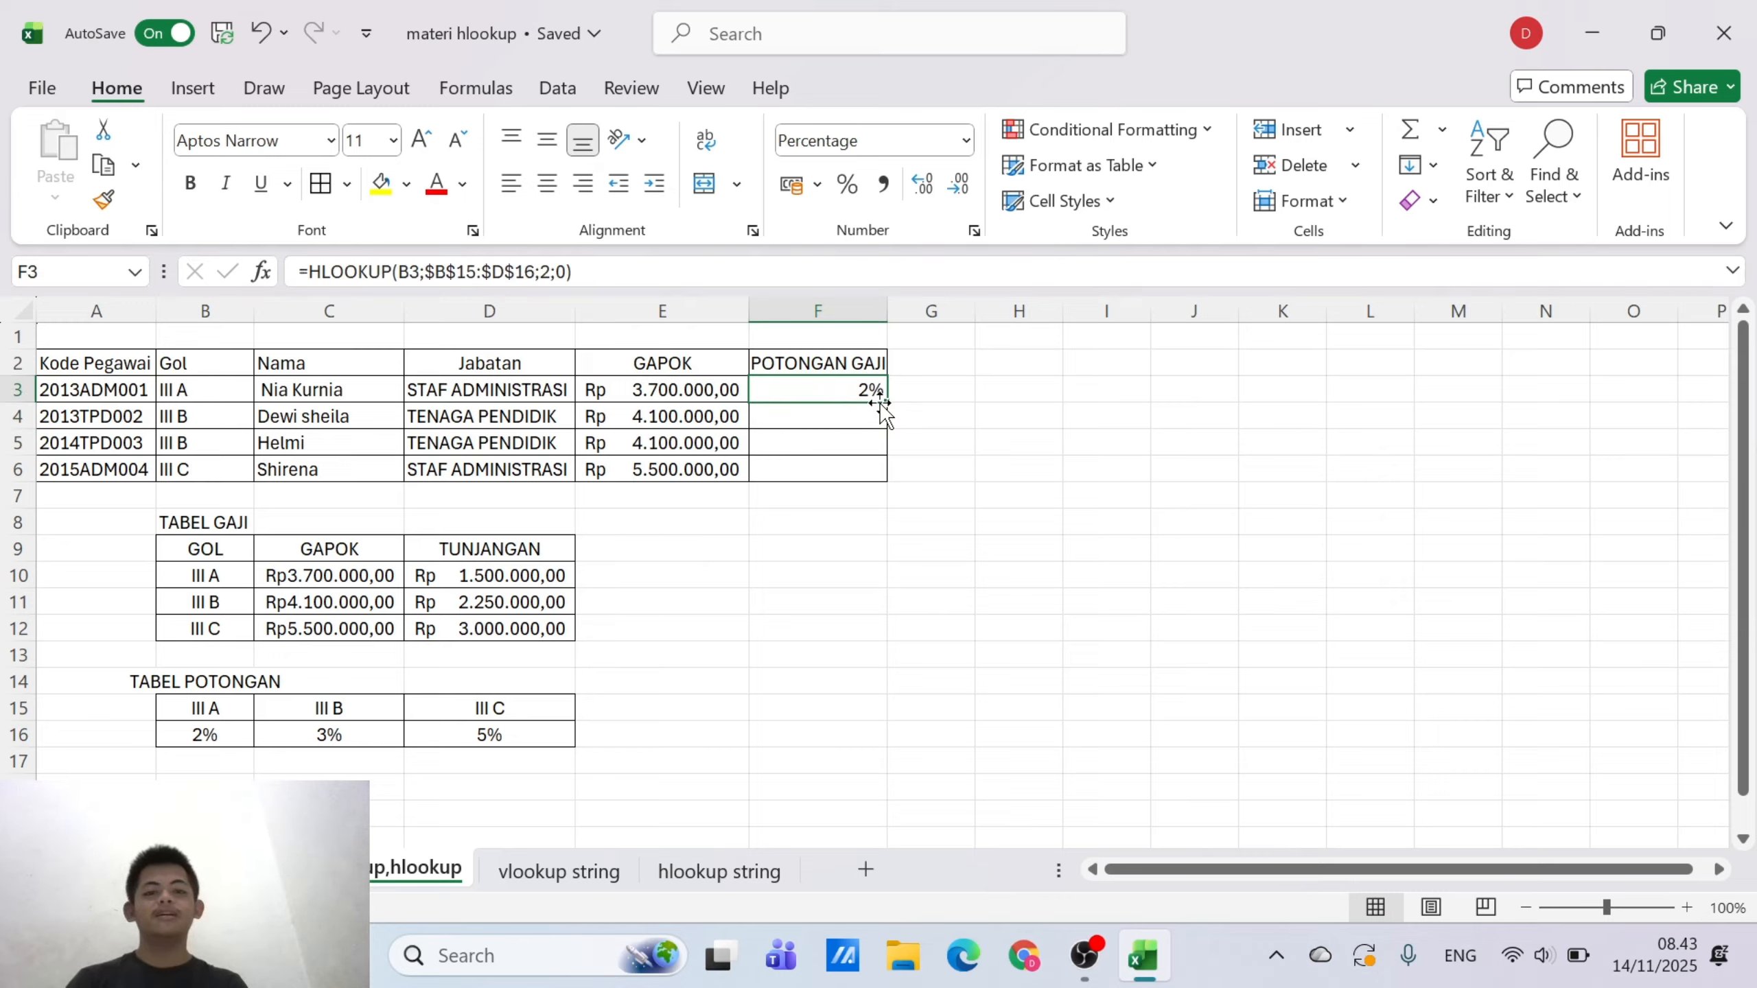
drag(889, 399, 882, 478)
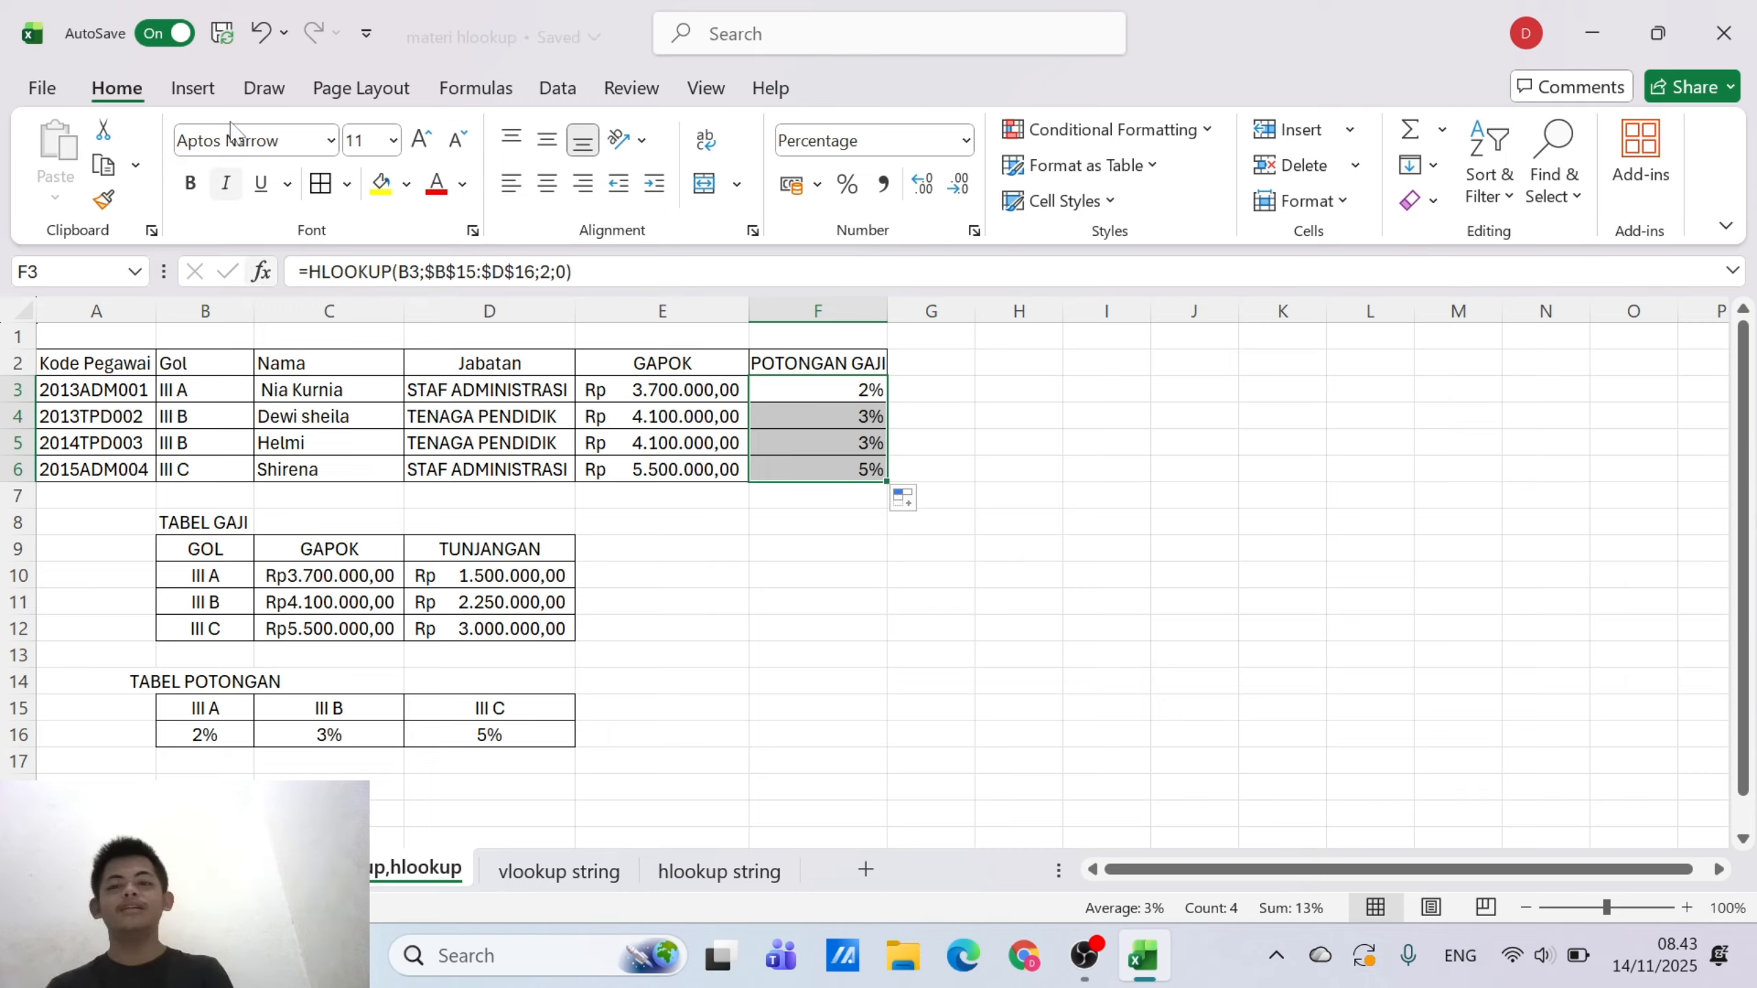
click(261, 29)
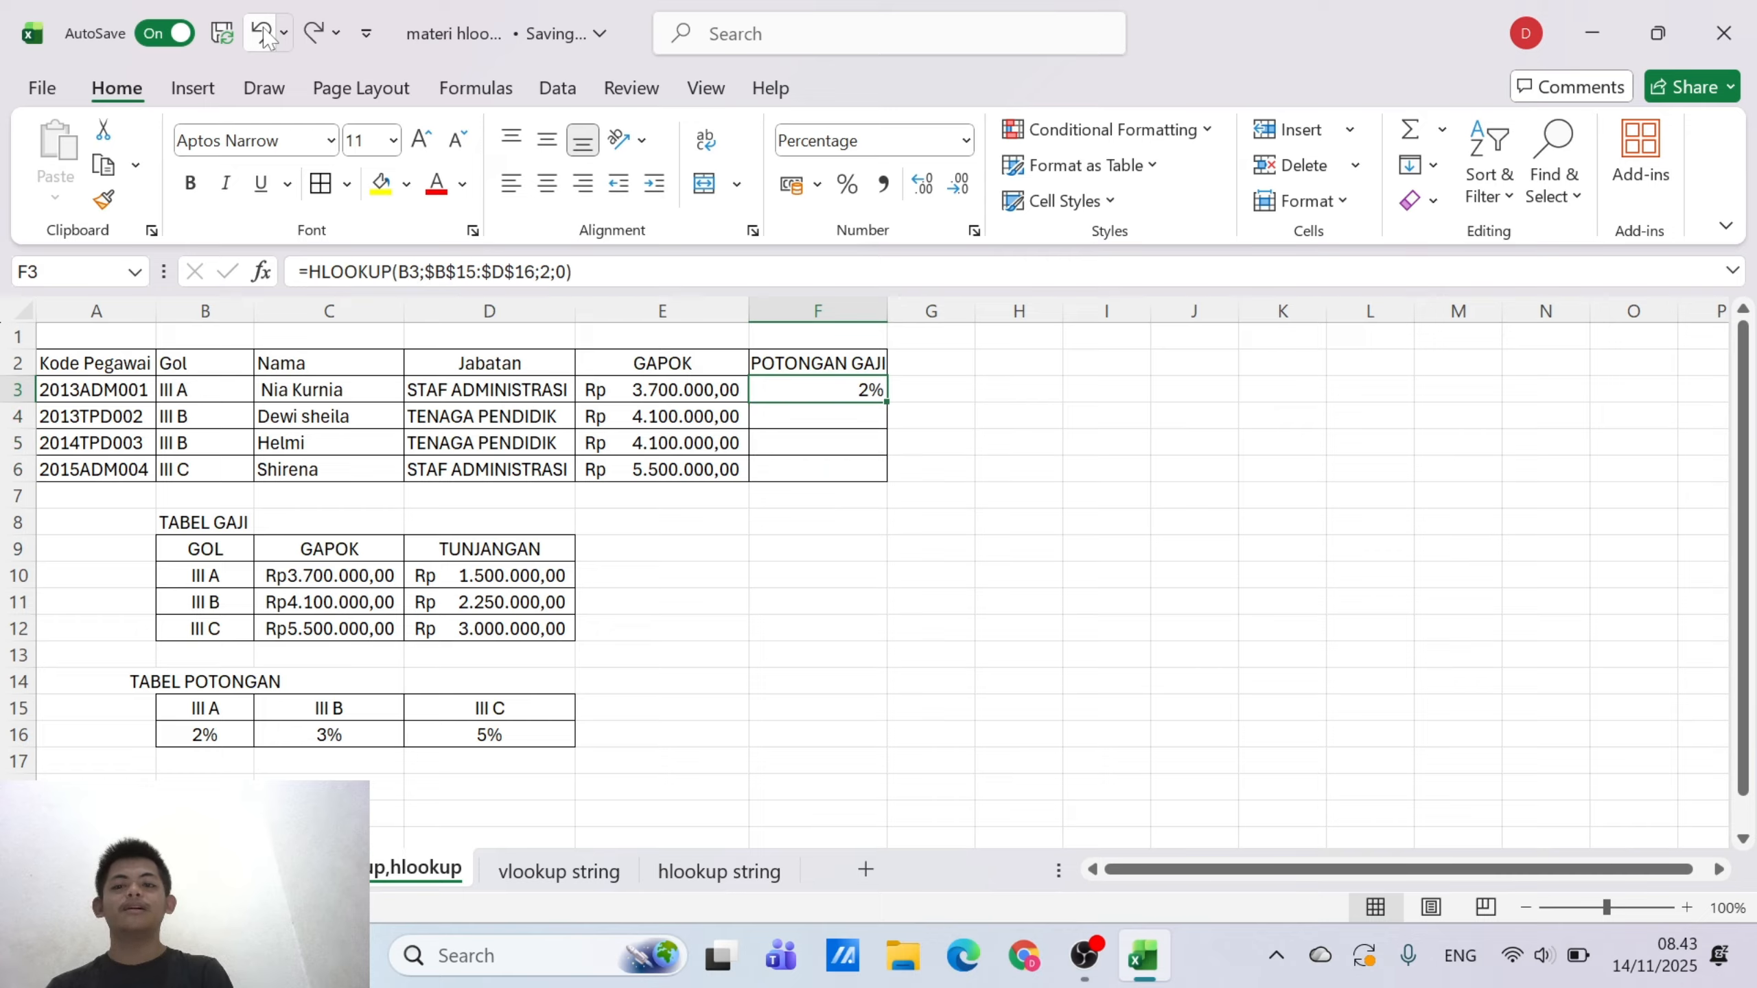
click(261, 28)
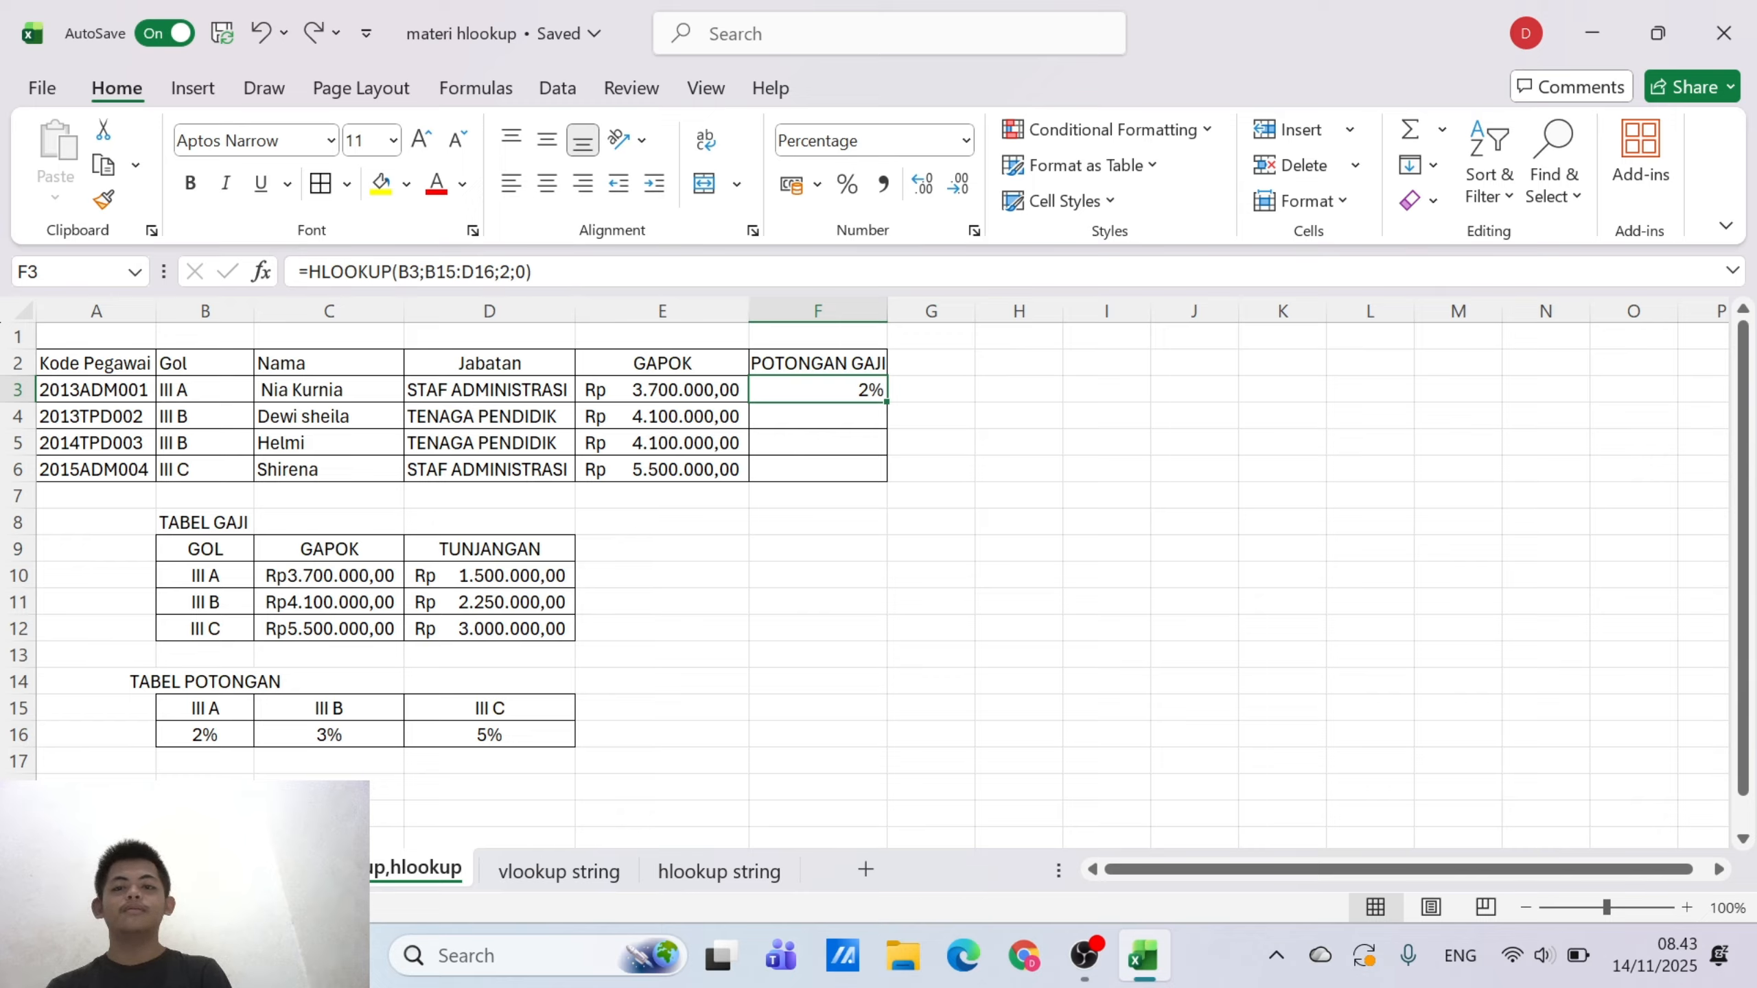
Define the workbook-scoped name HLOOKUP for the TABEL POTONGAN range B15:D16
drag(235, 703, 457, 725)
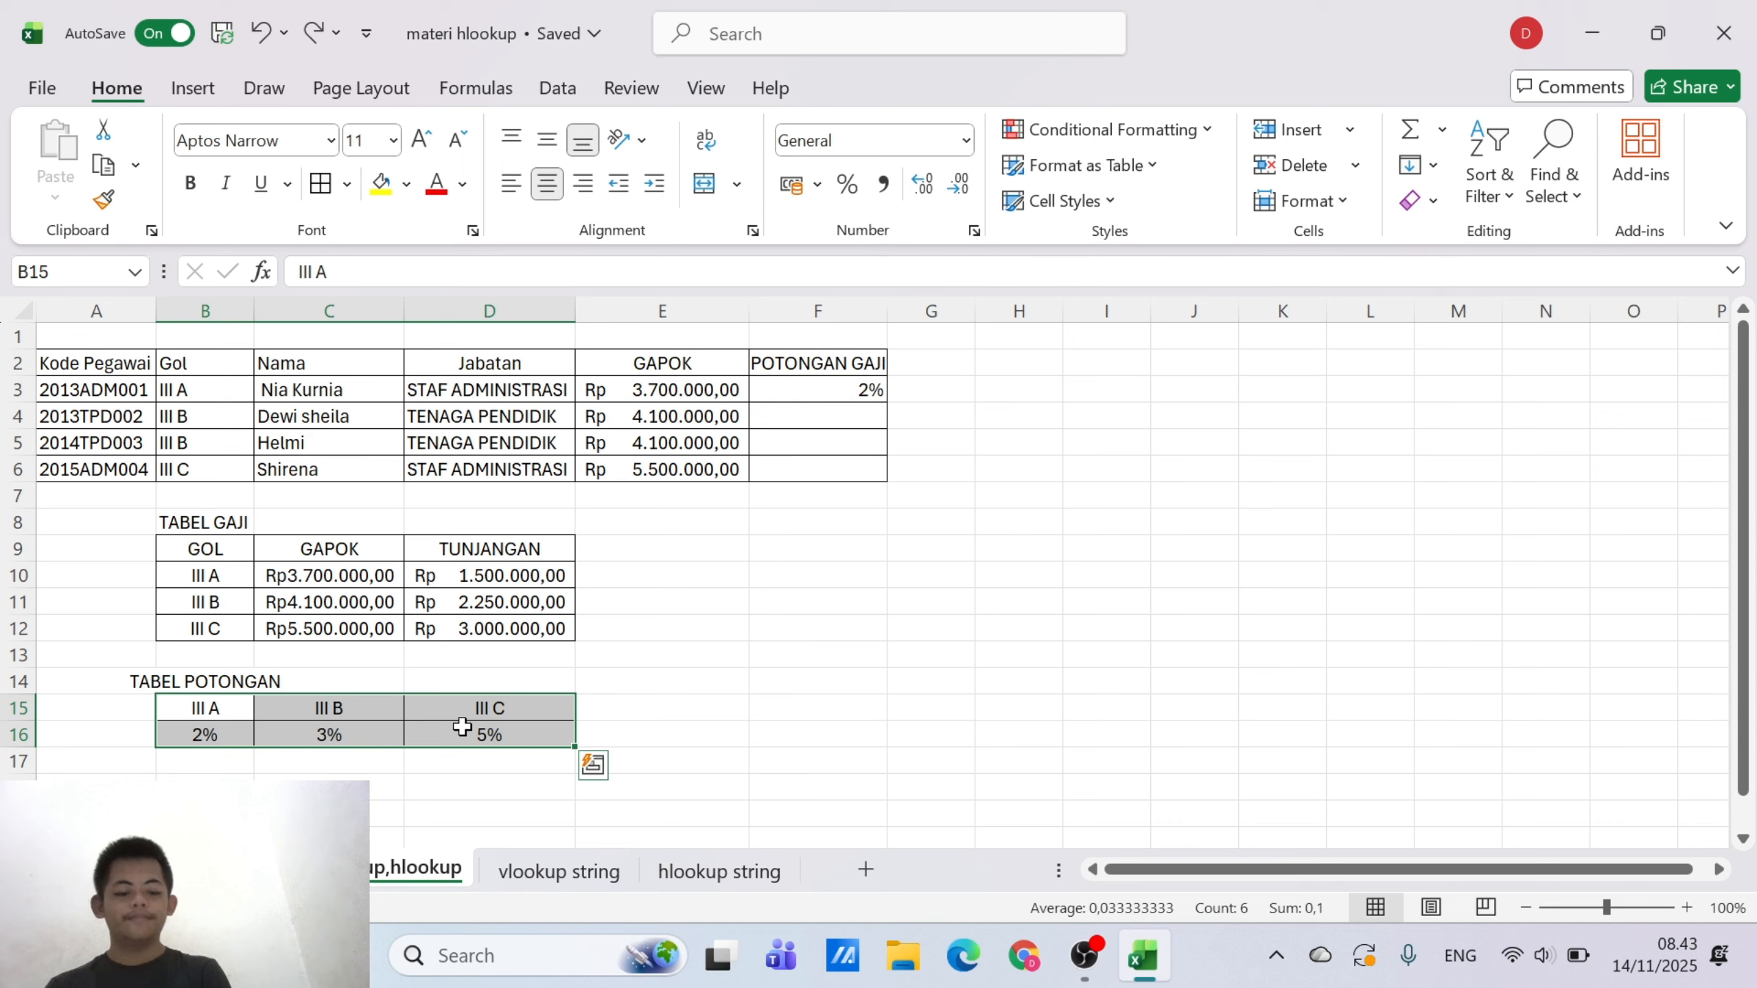
right_click(462, 726)
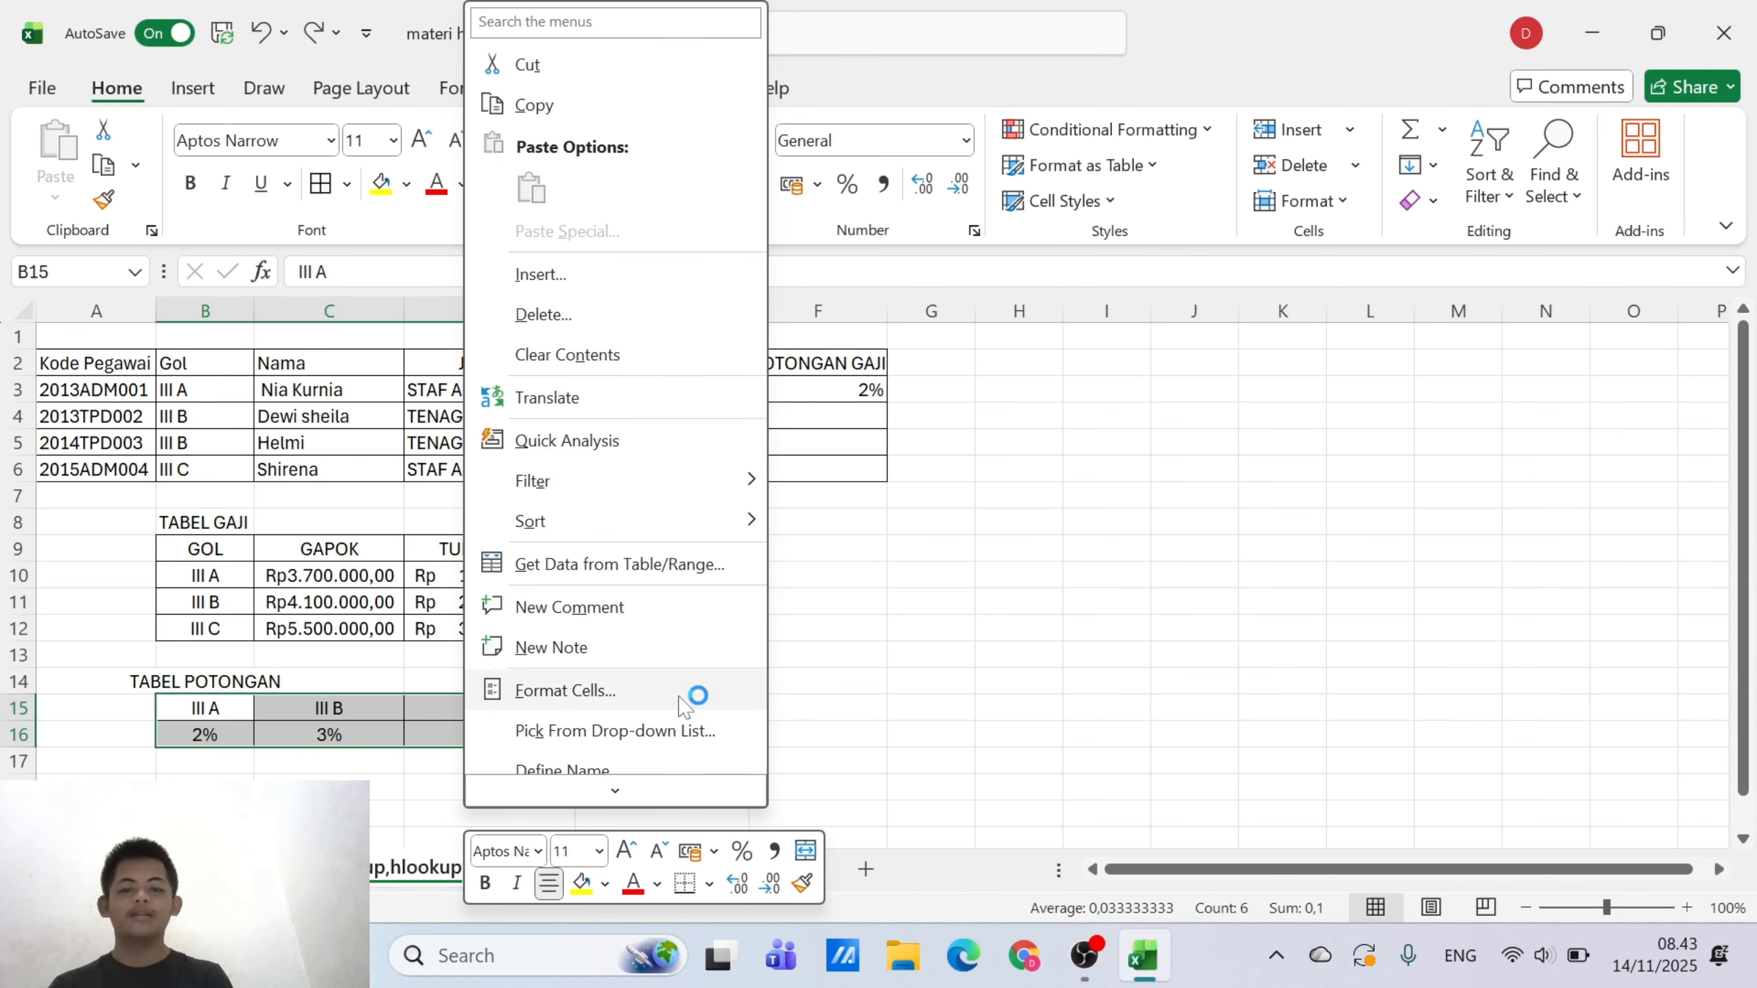
scroll(684, 707, down, 1)
click(647, 673)
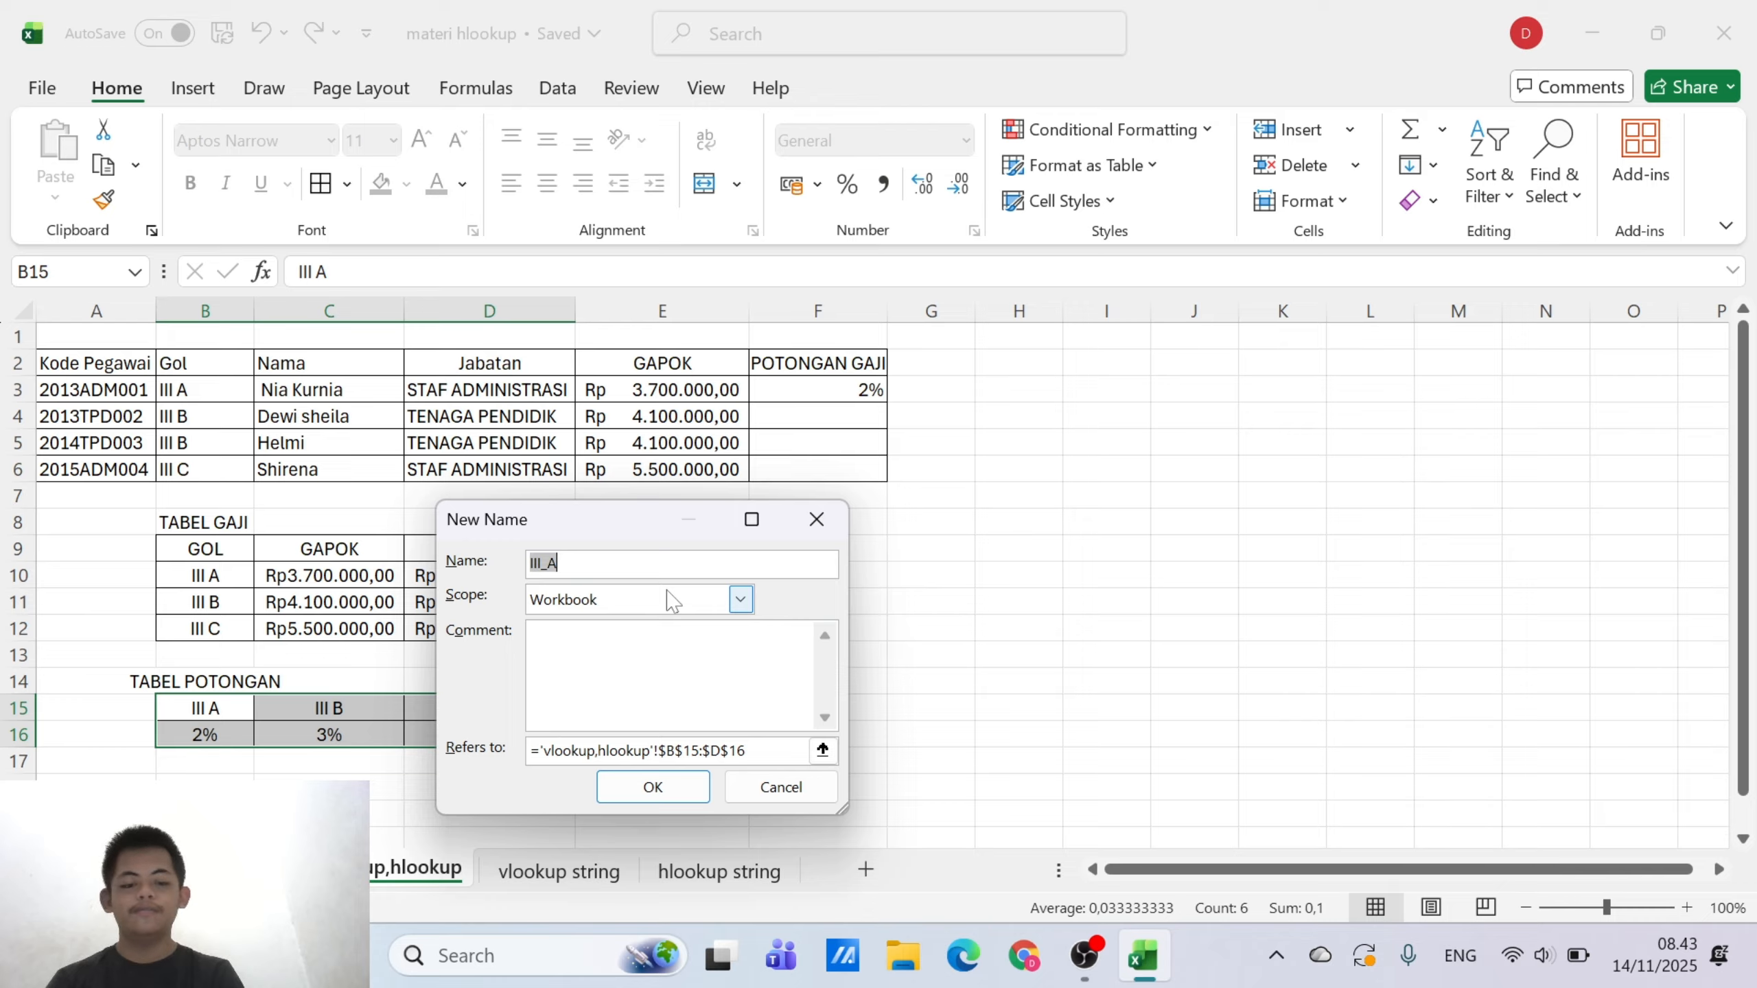
text(H)
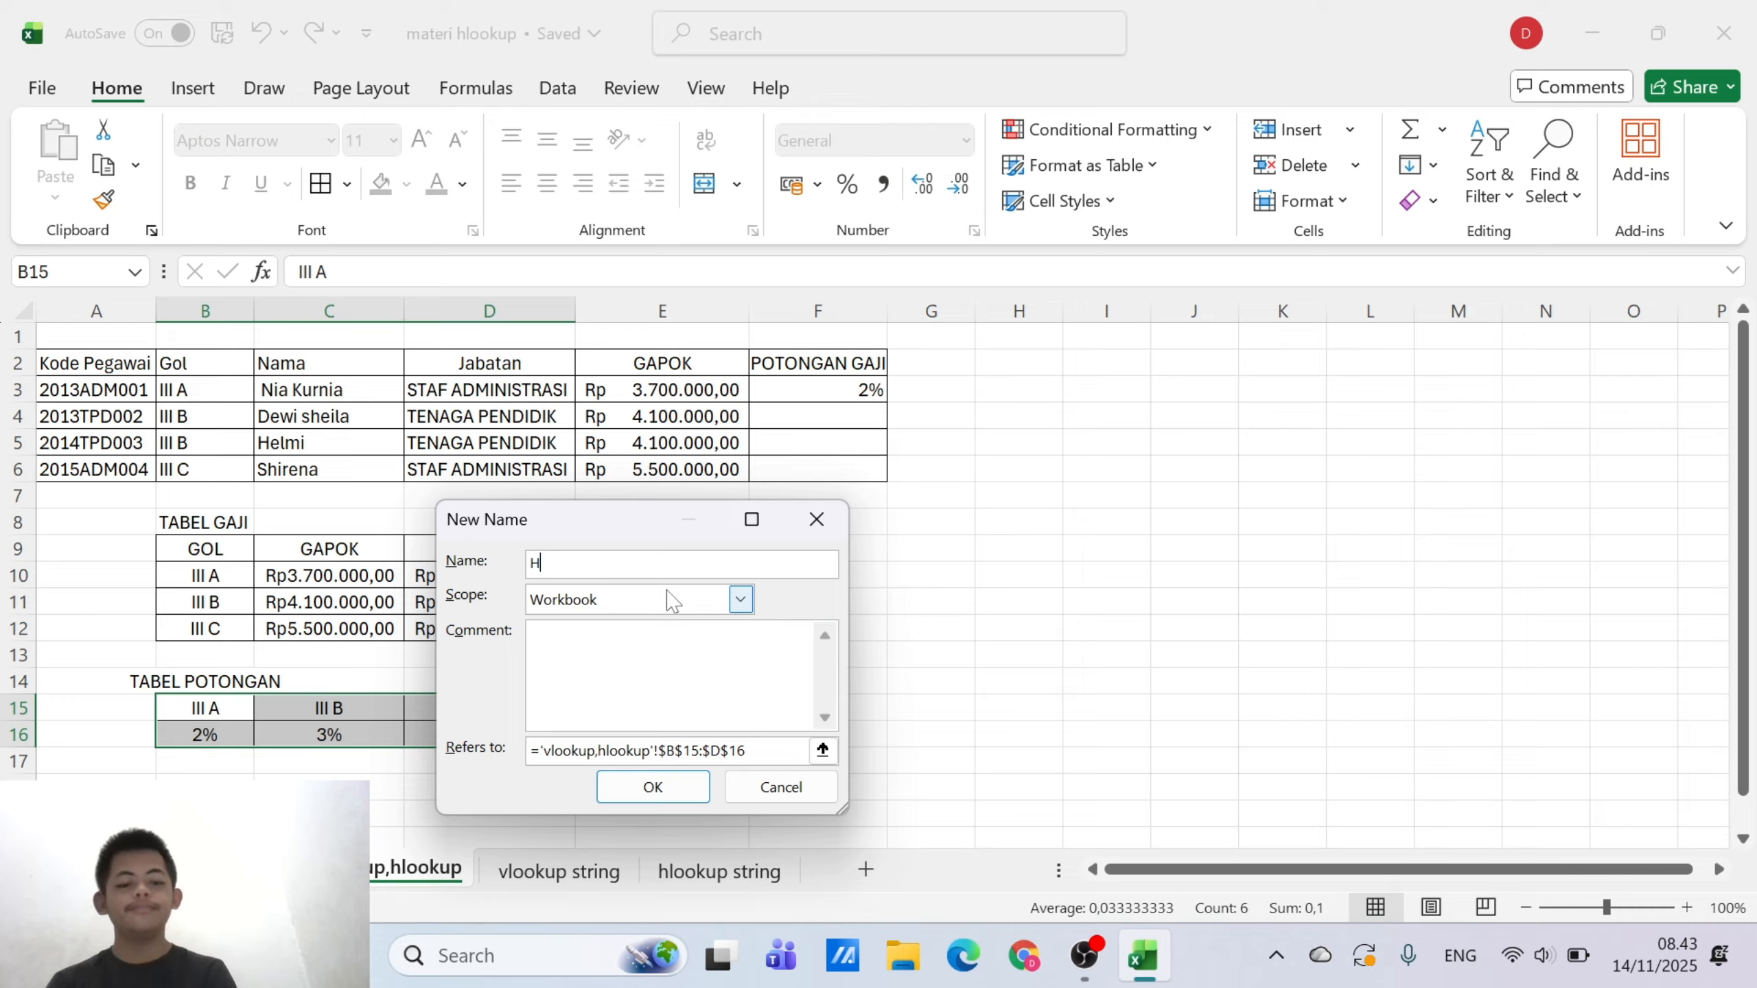
text(LOOKUP)
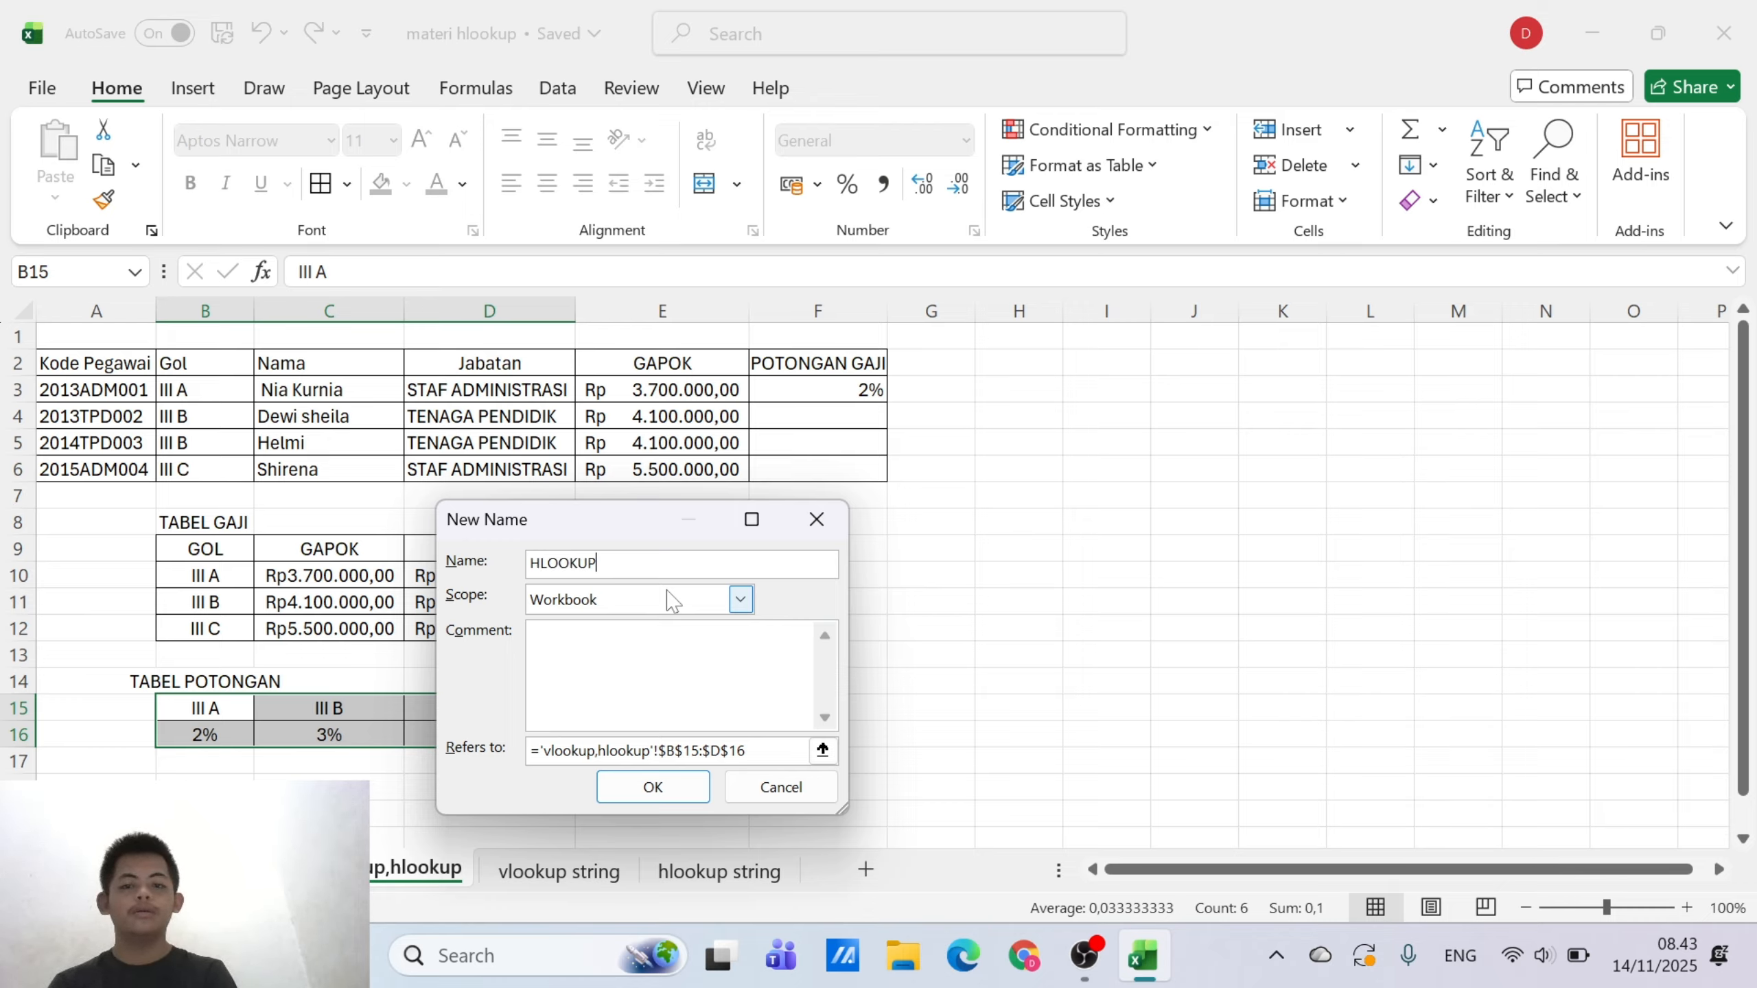
click(681, 786)
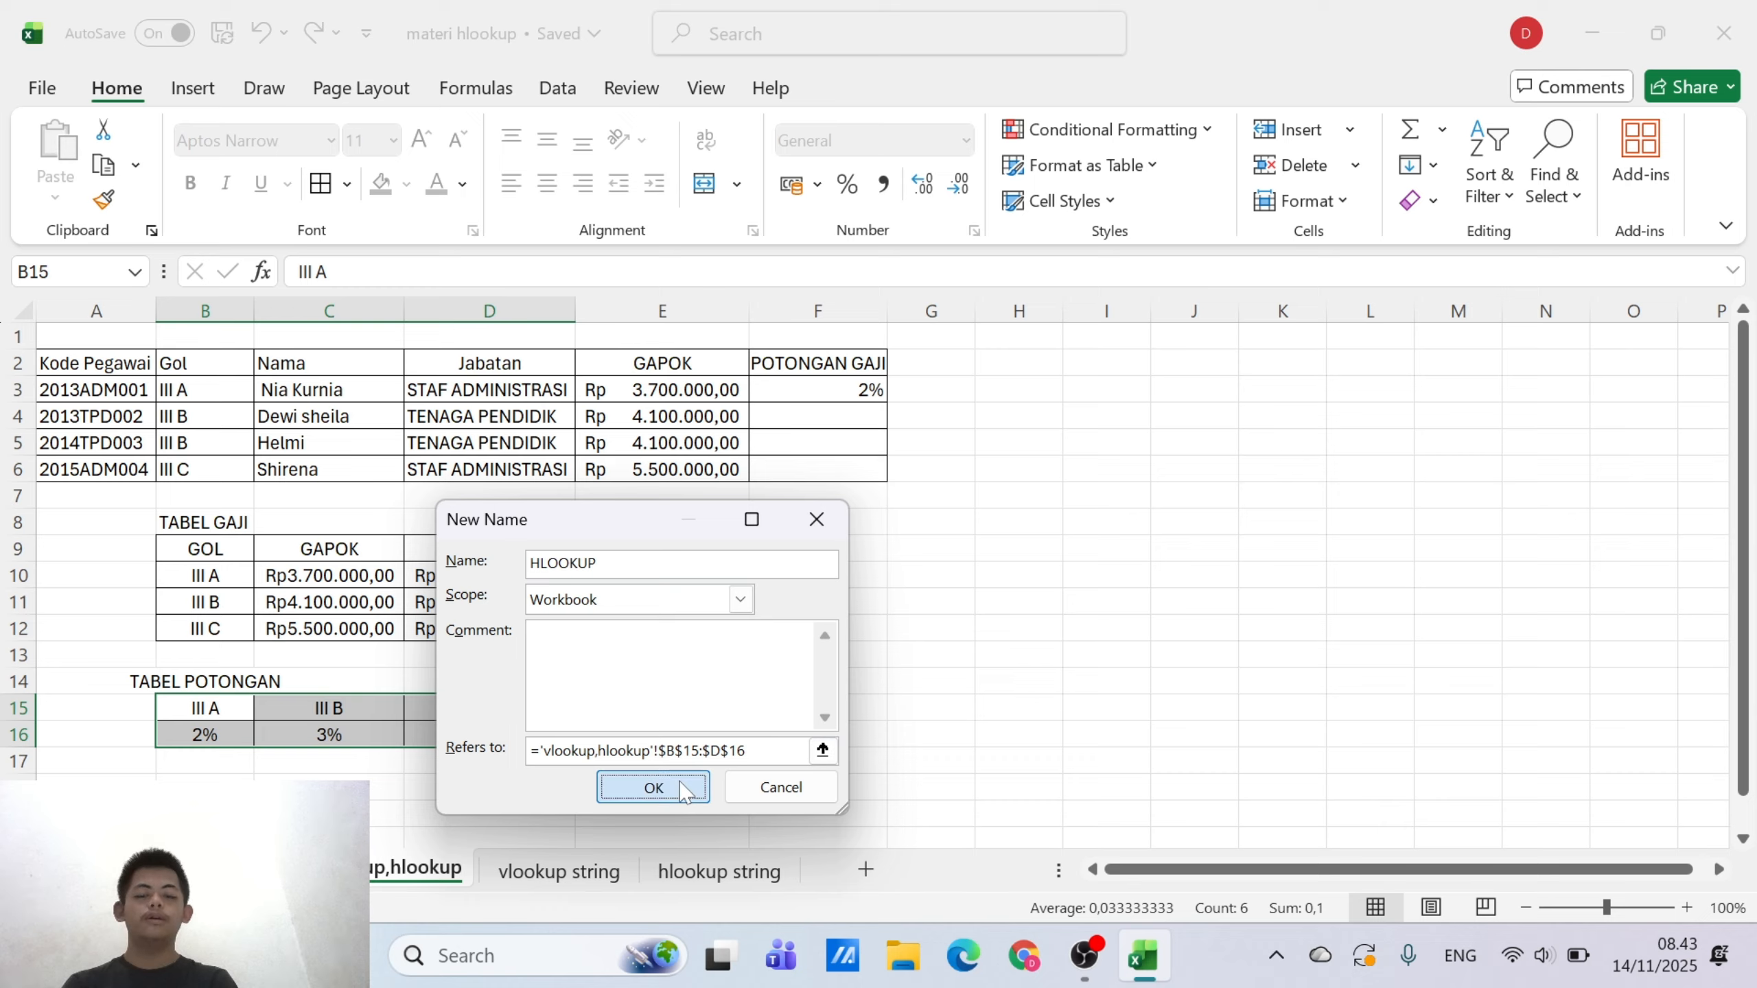
Remove the table array, row index and match arguments from the HLOOKUP formula in F3, keeping the lookup value B3
click(869, 389)
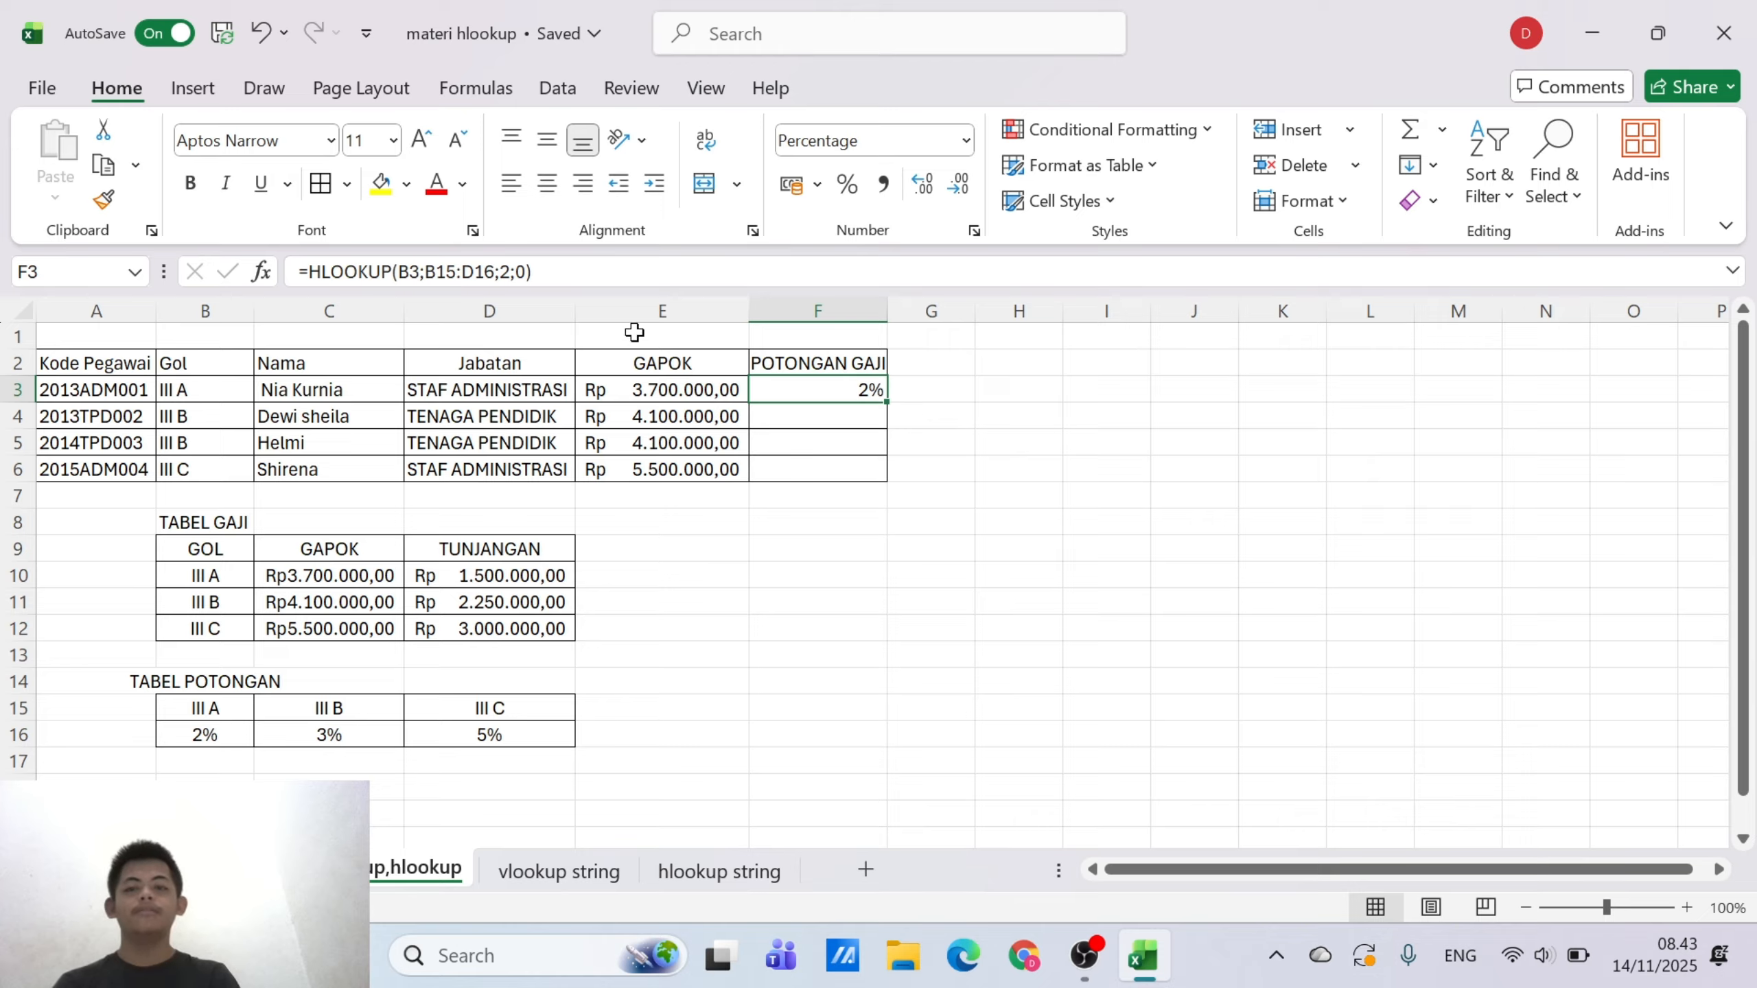
click(600, 271)
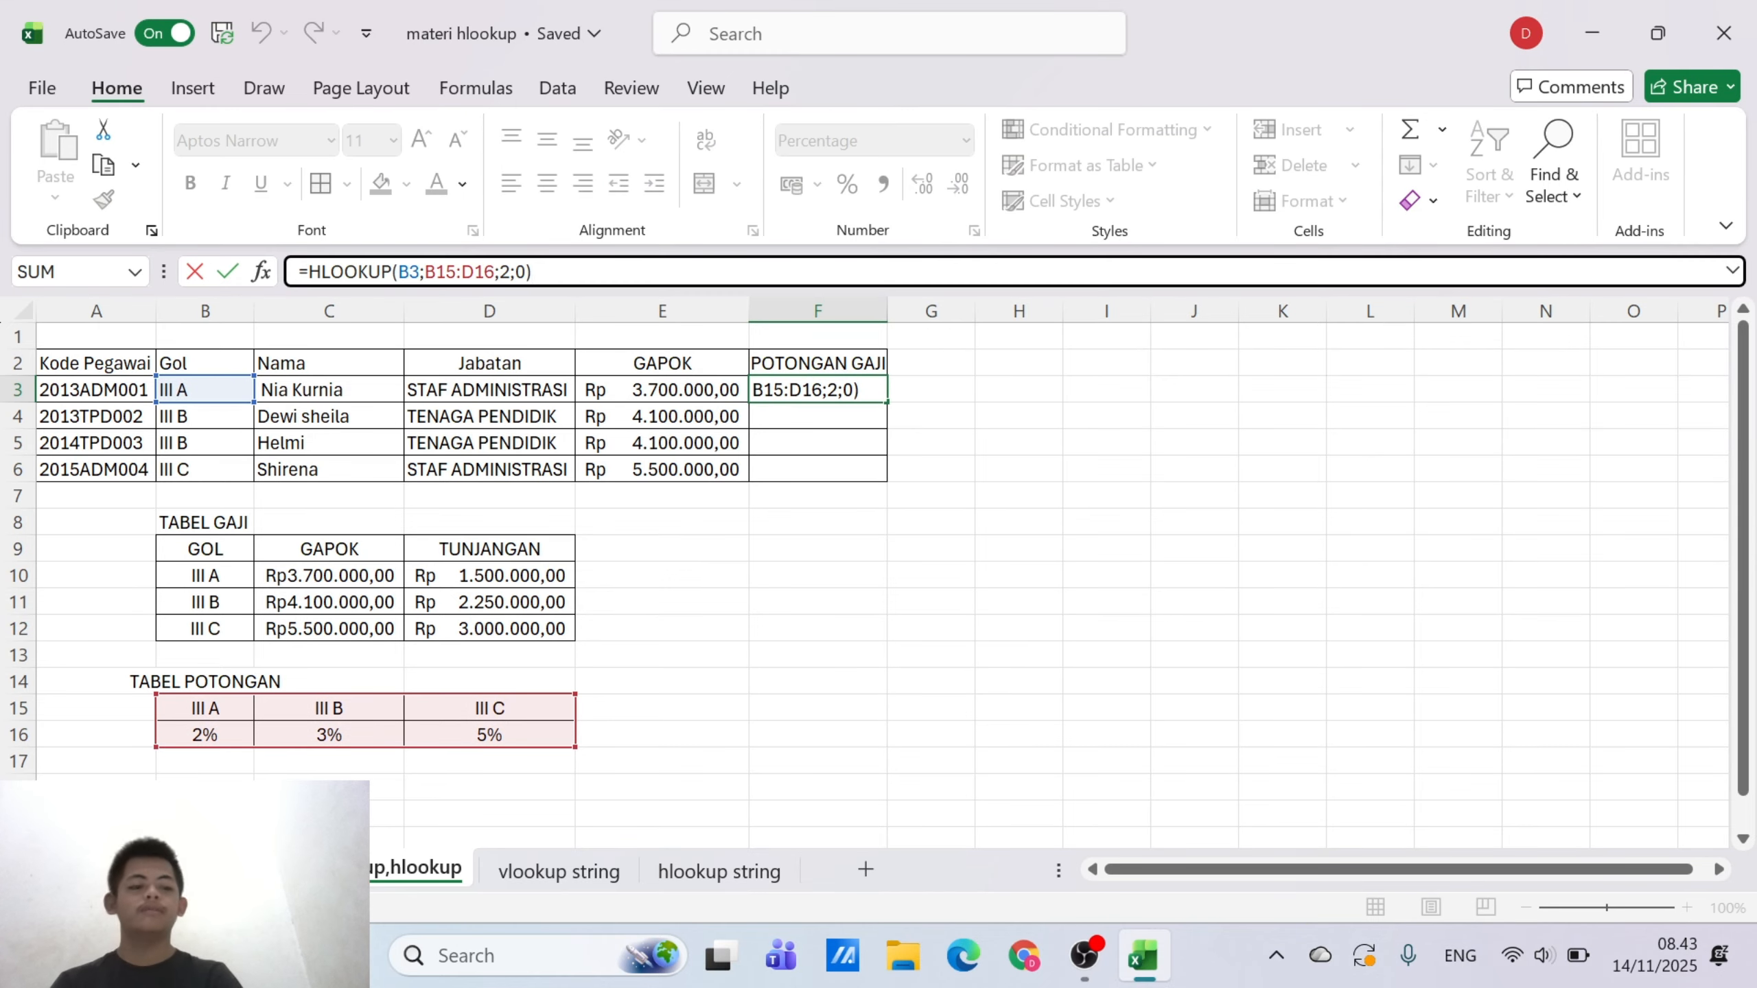
key(BackSpace)
key(BackSpace)
key(BackSpace)
key(BackSpace)
key(BackSpace)
key(BackSpace)
key(BackSpace)
key(BackSpace)
key(BackSpace)
key(BackSpace)
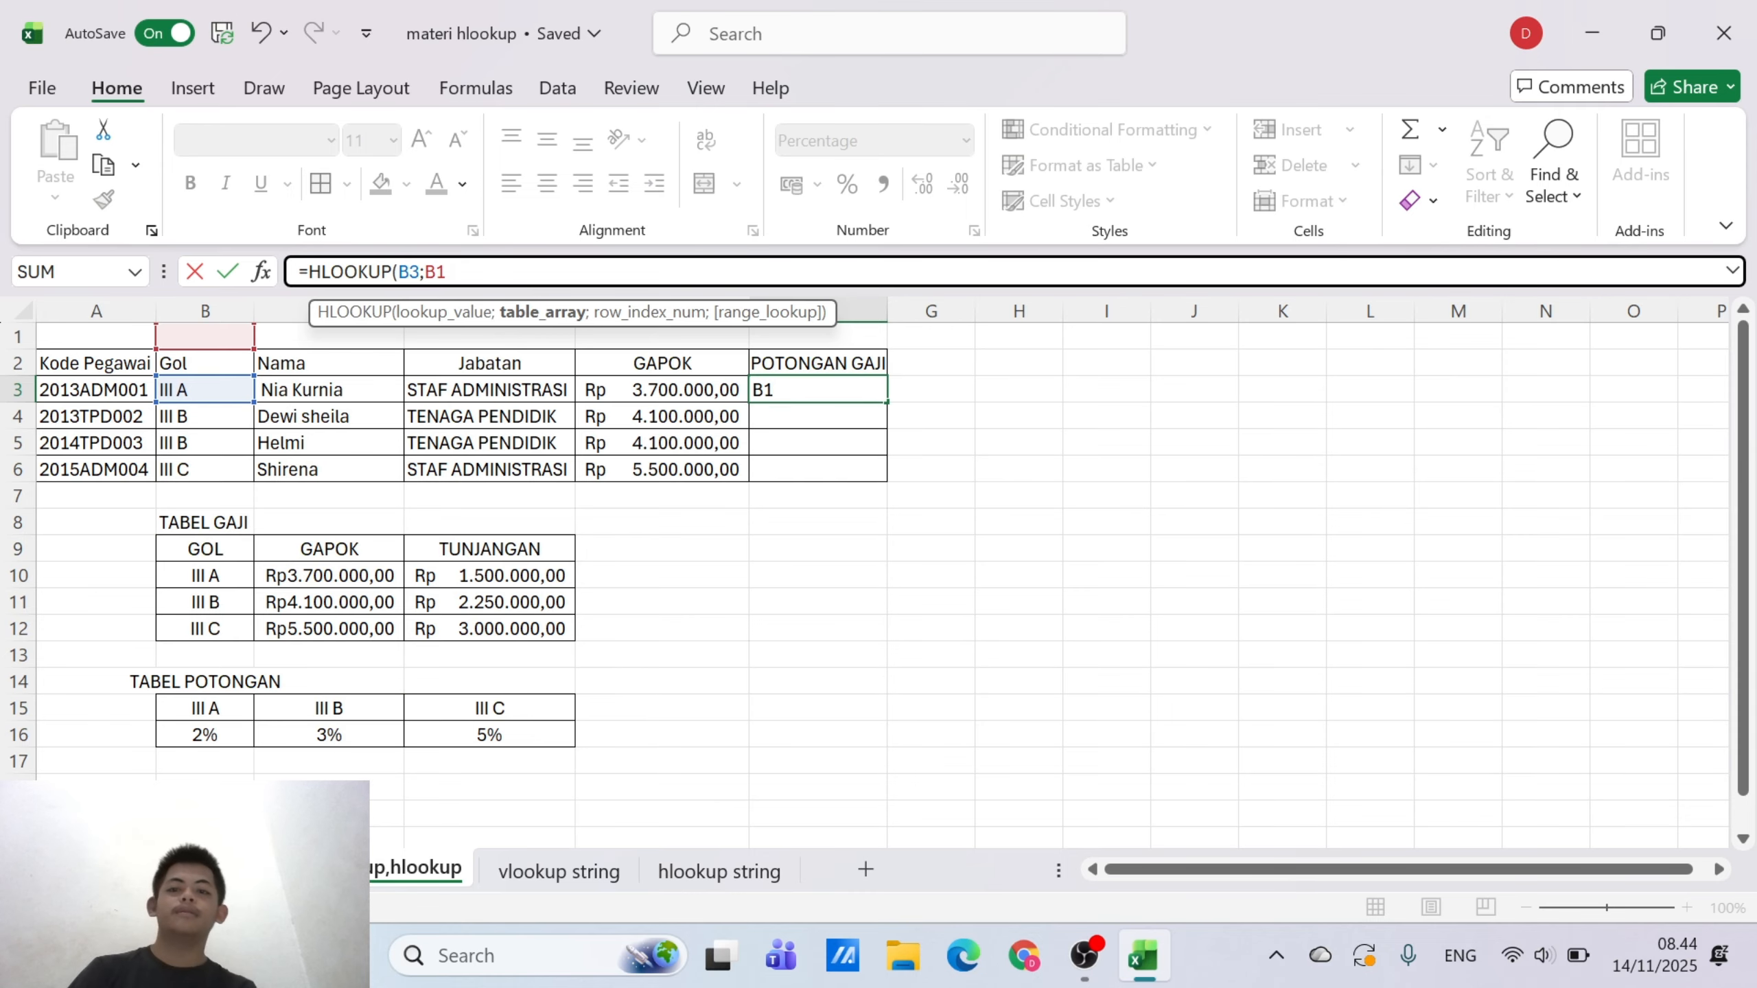
key(BackSpace)
key(BackSpace)
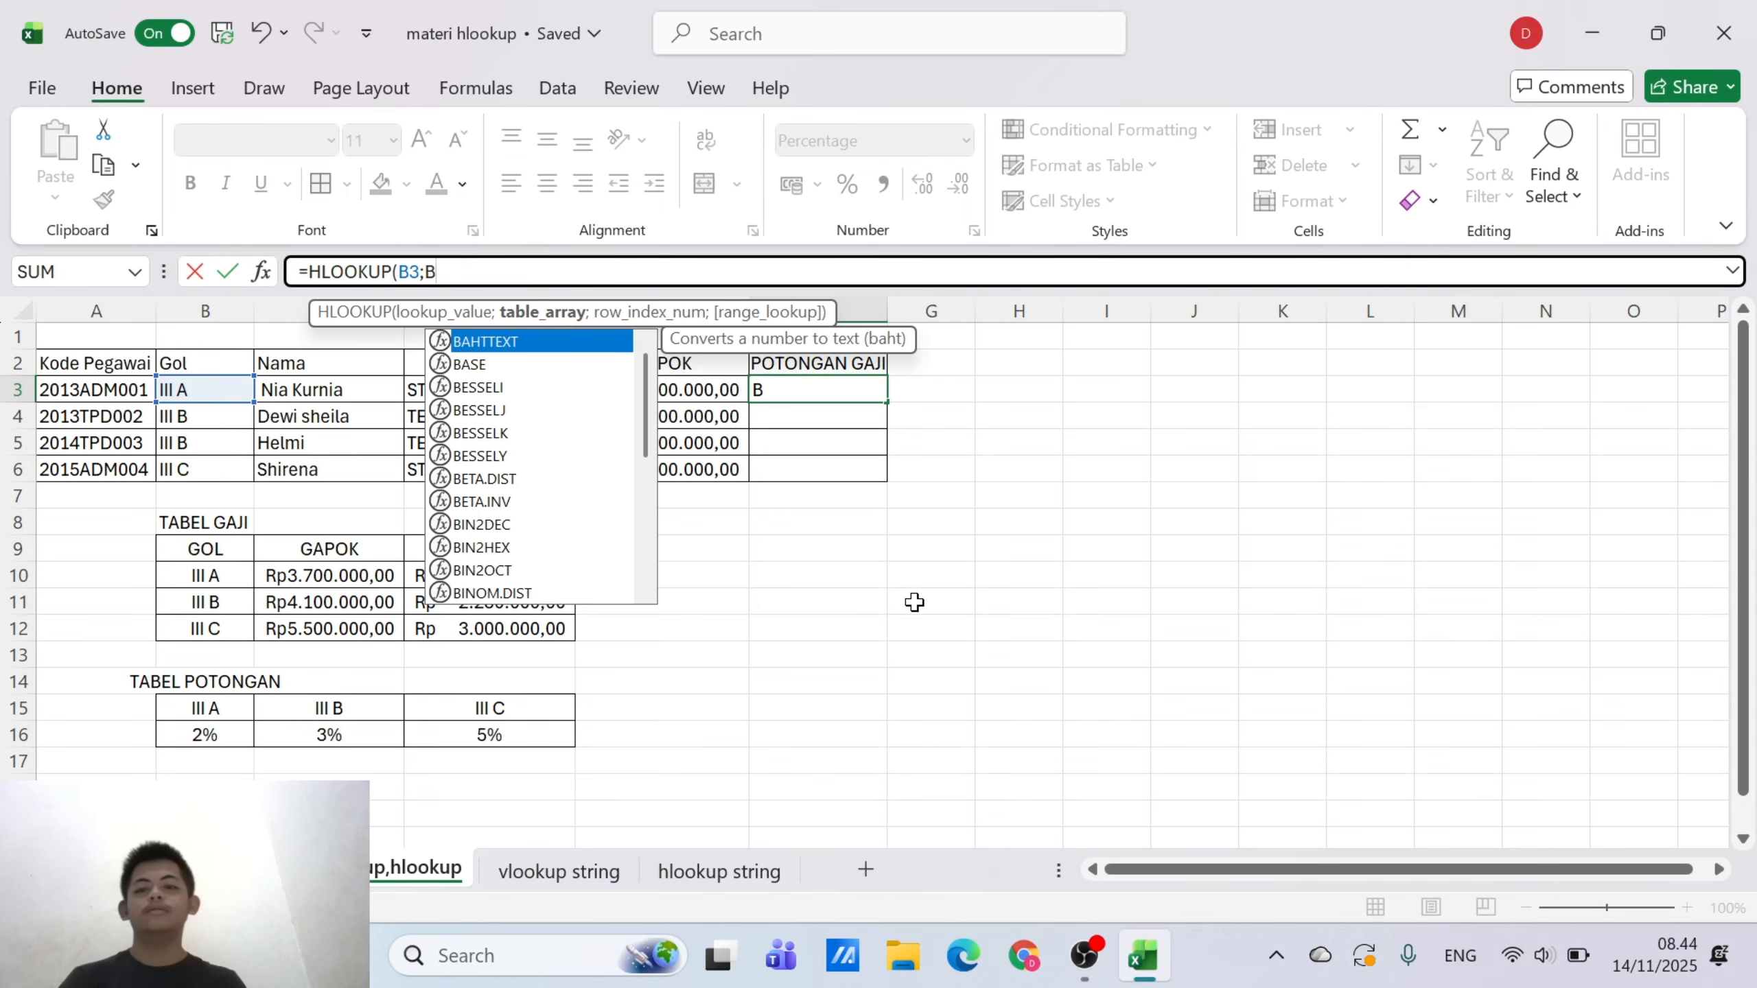
Complete F3 as =HLOOKUP(B3;HLOOKUP;2;0) using the named range HLOOKUP as table array, and copy it down through F6
text(H)
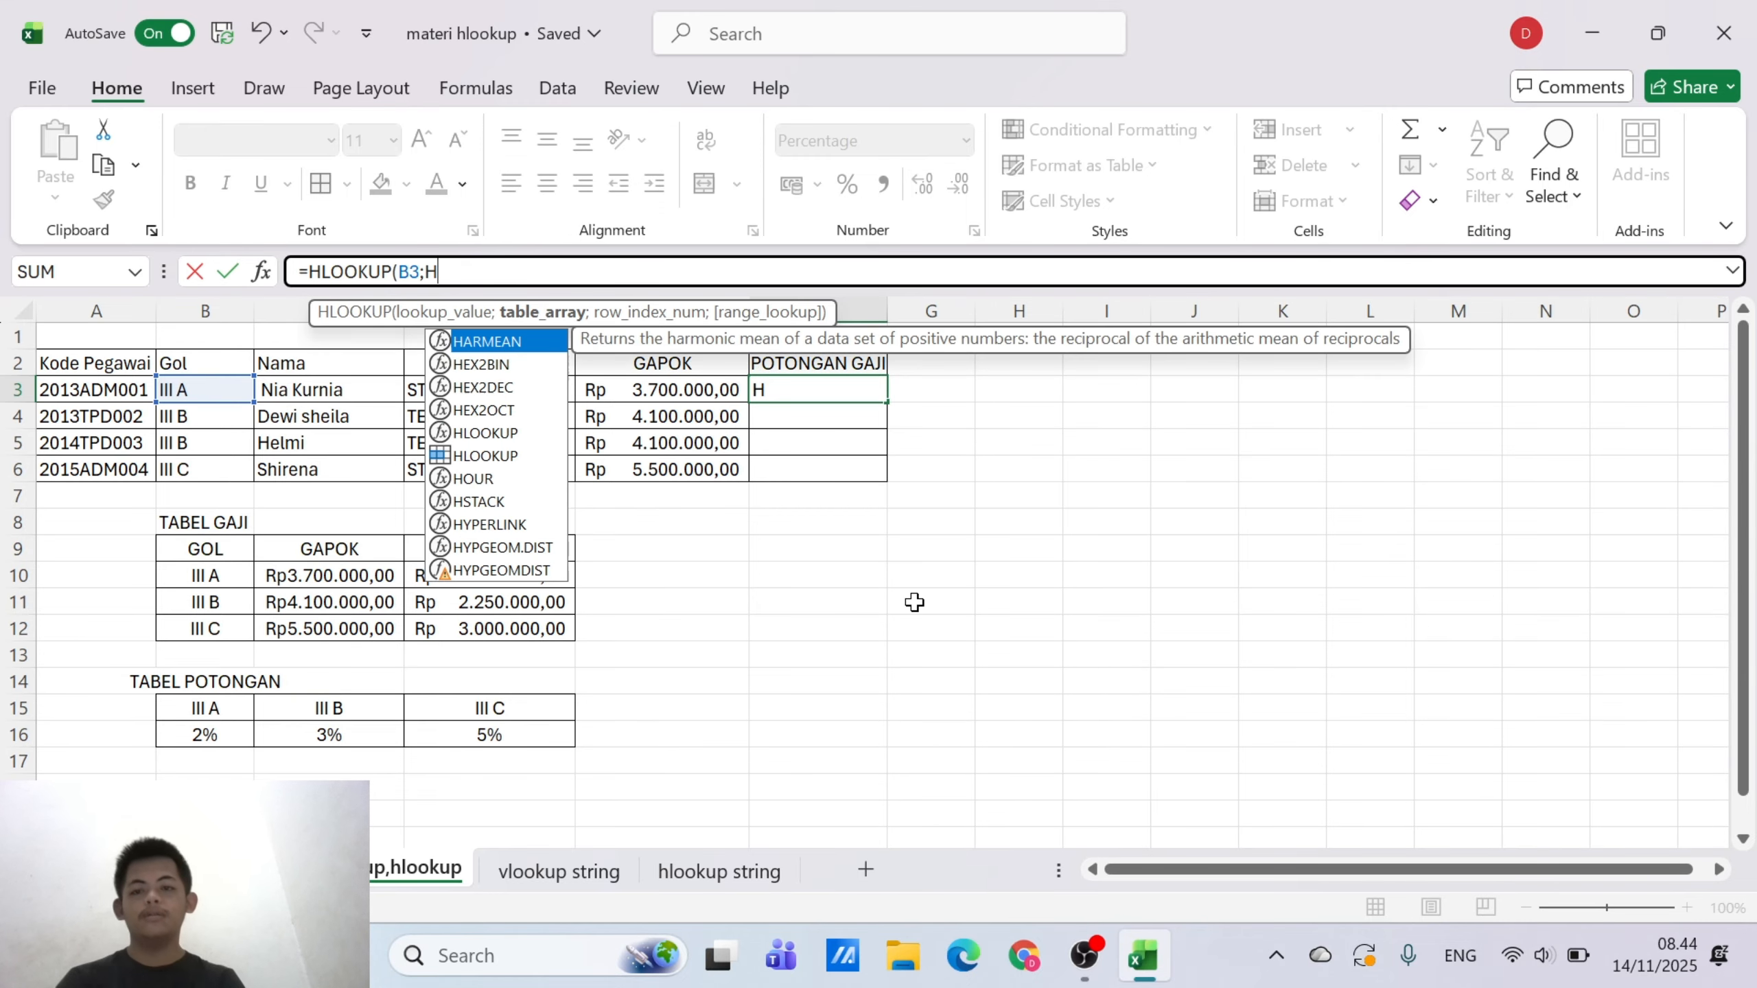
text(LOO)
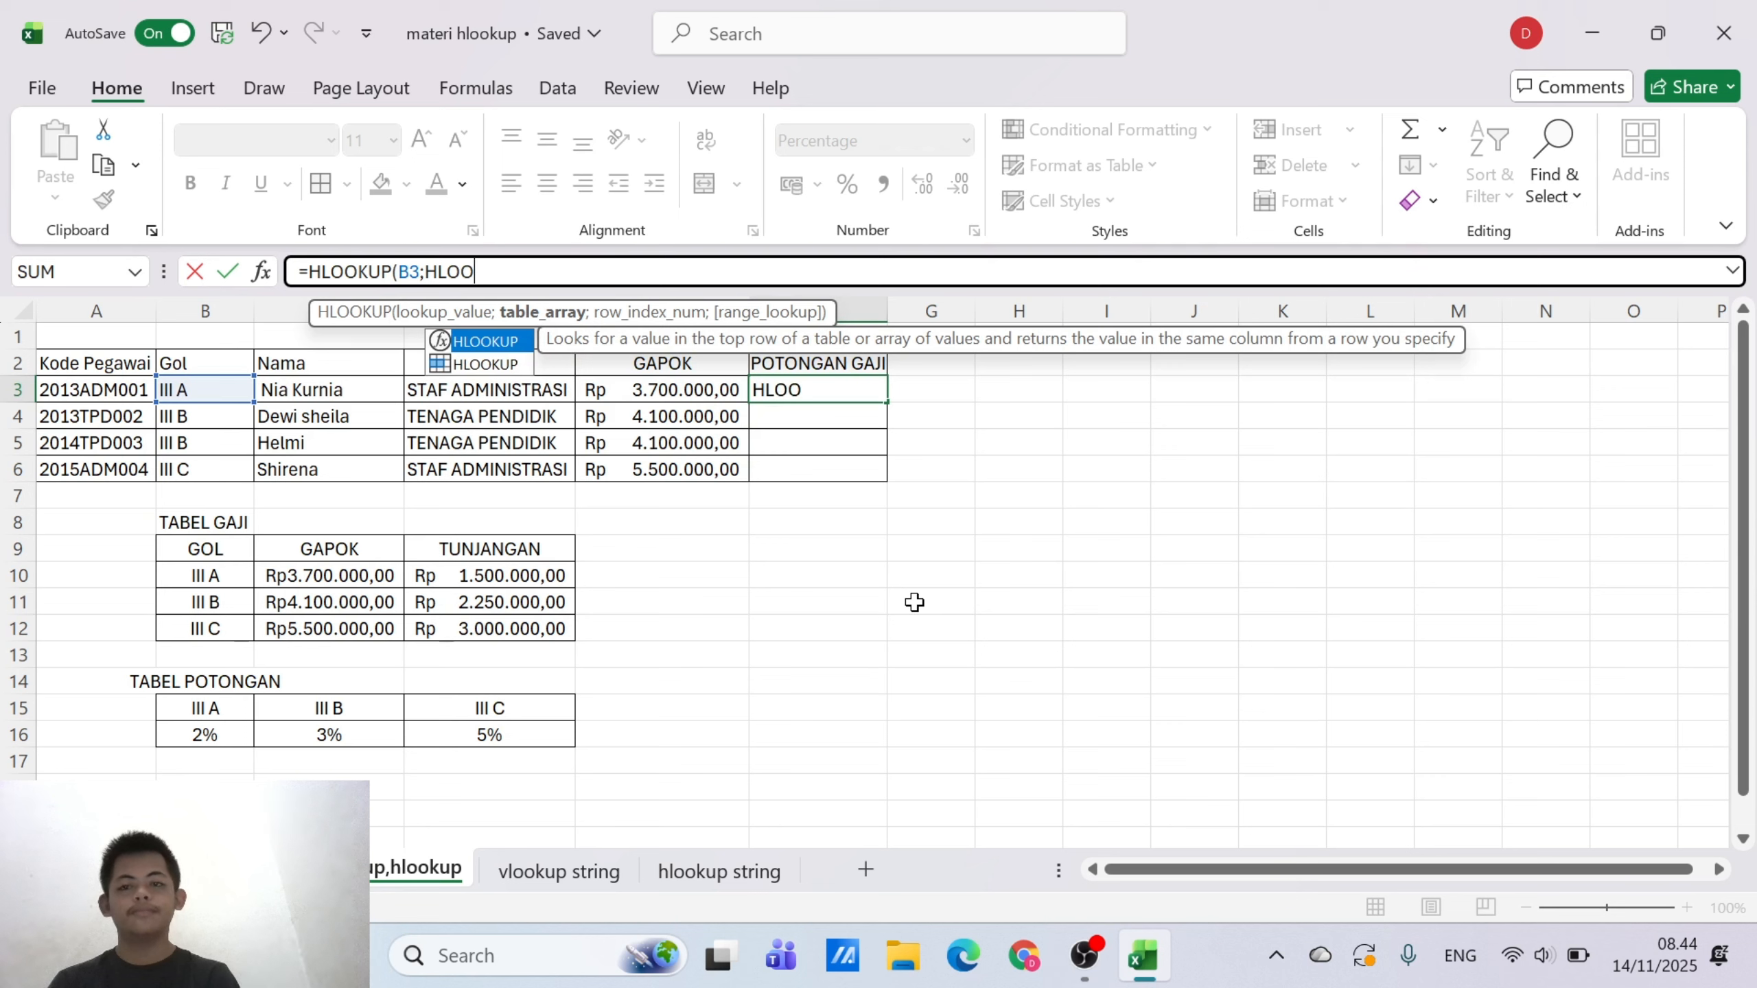
double_click(488, 364)
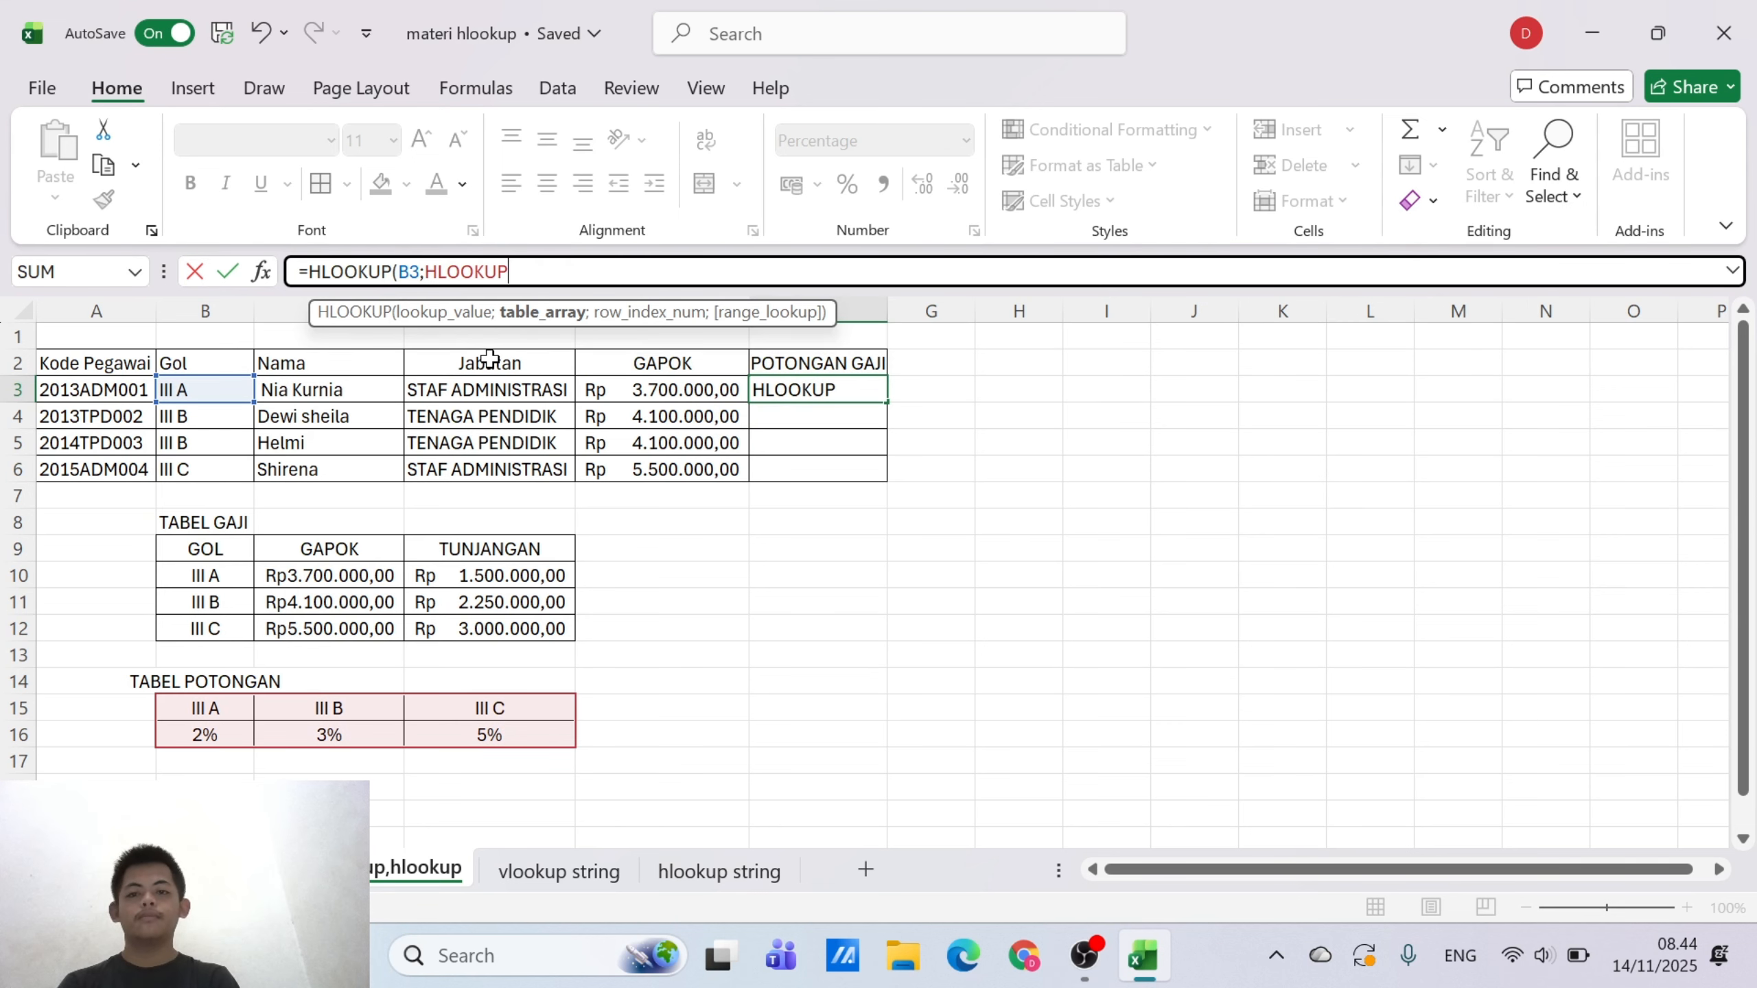
text(;)
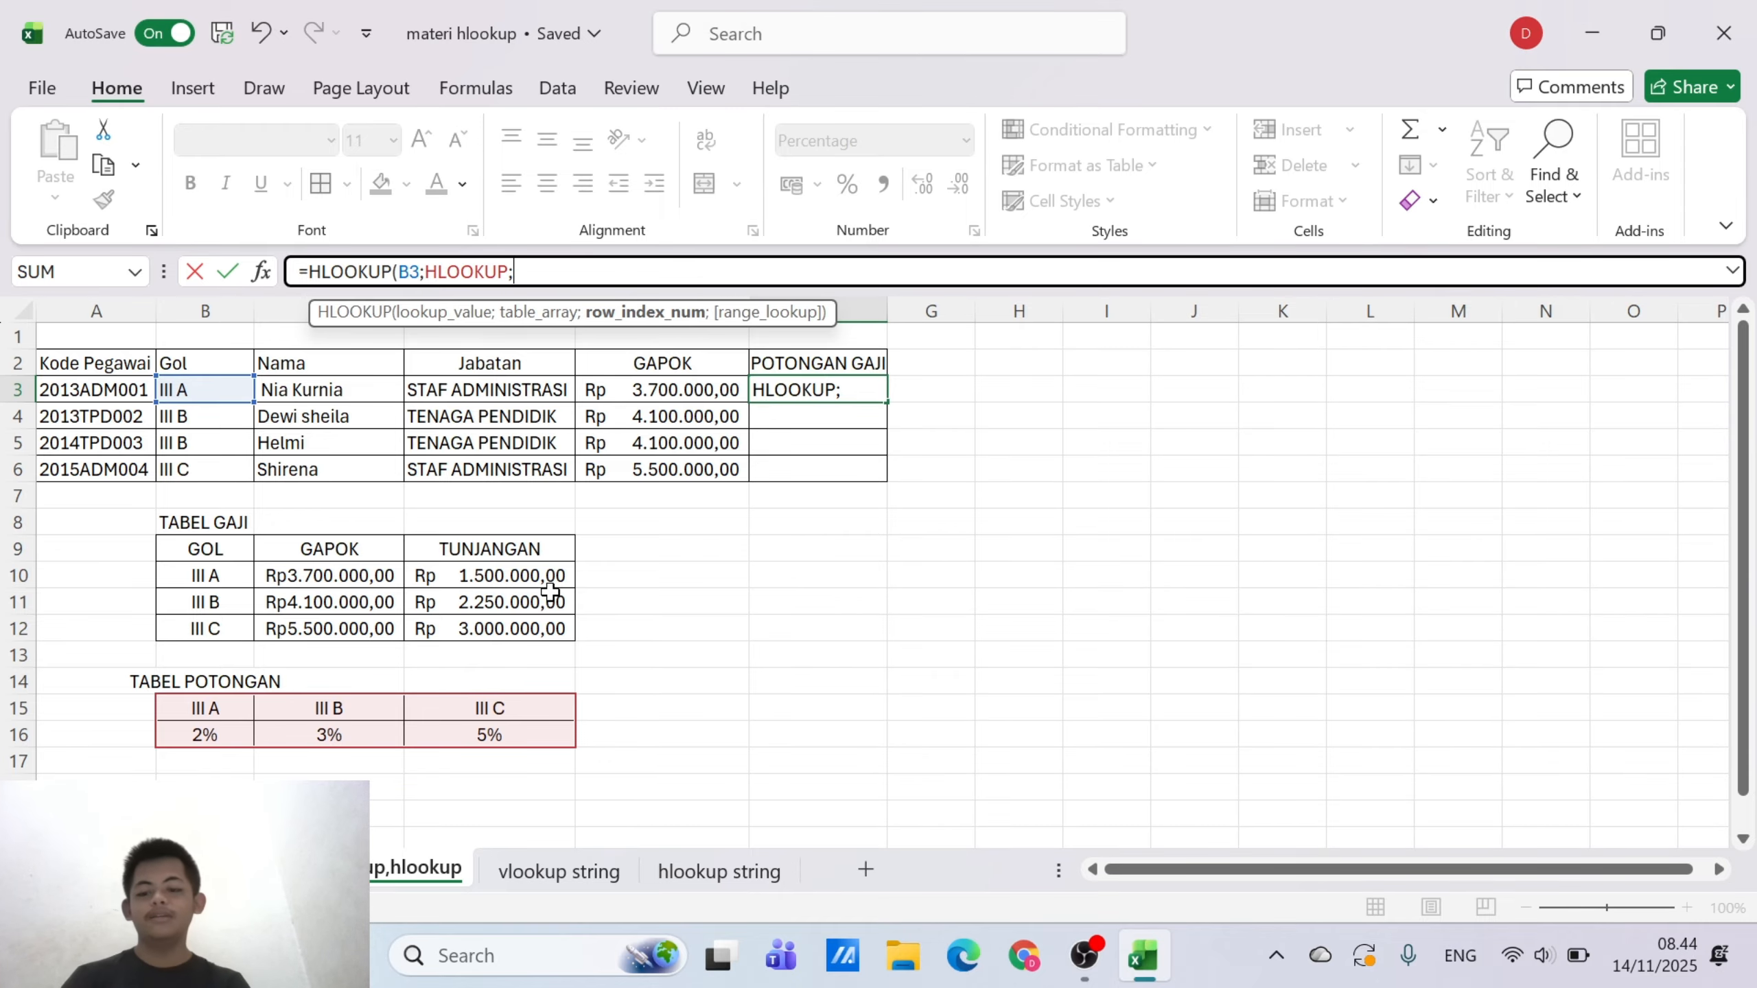
text(2)
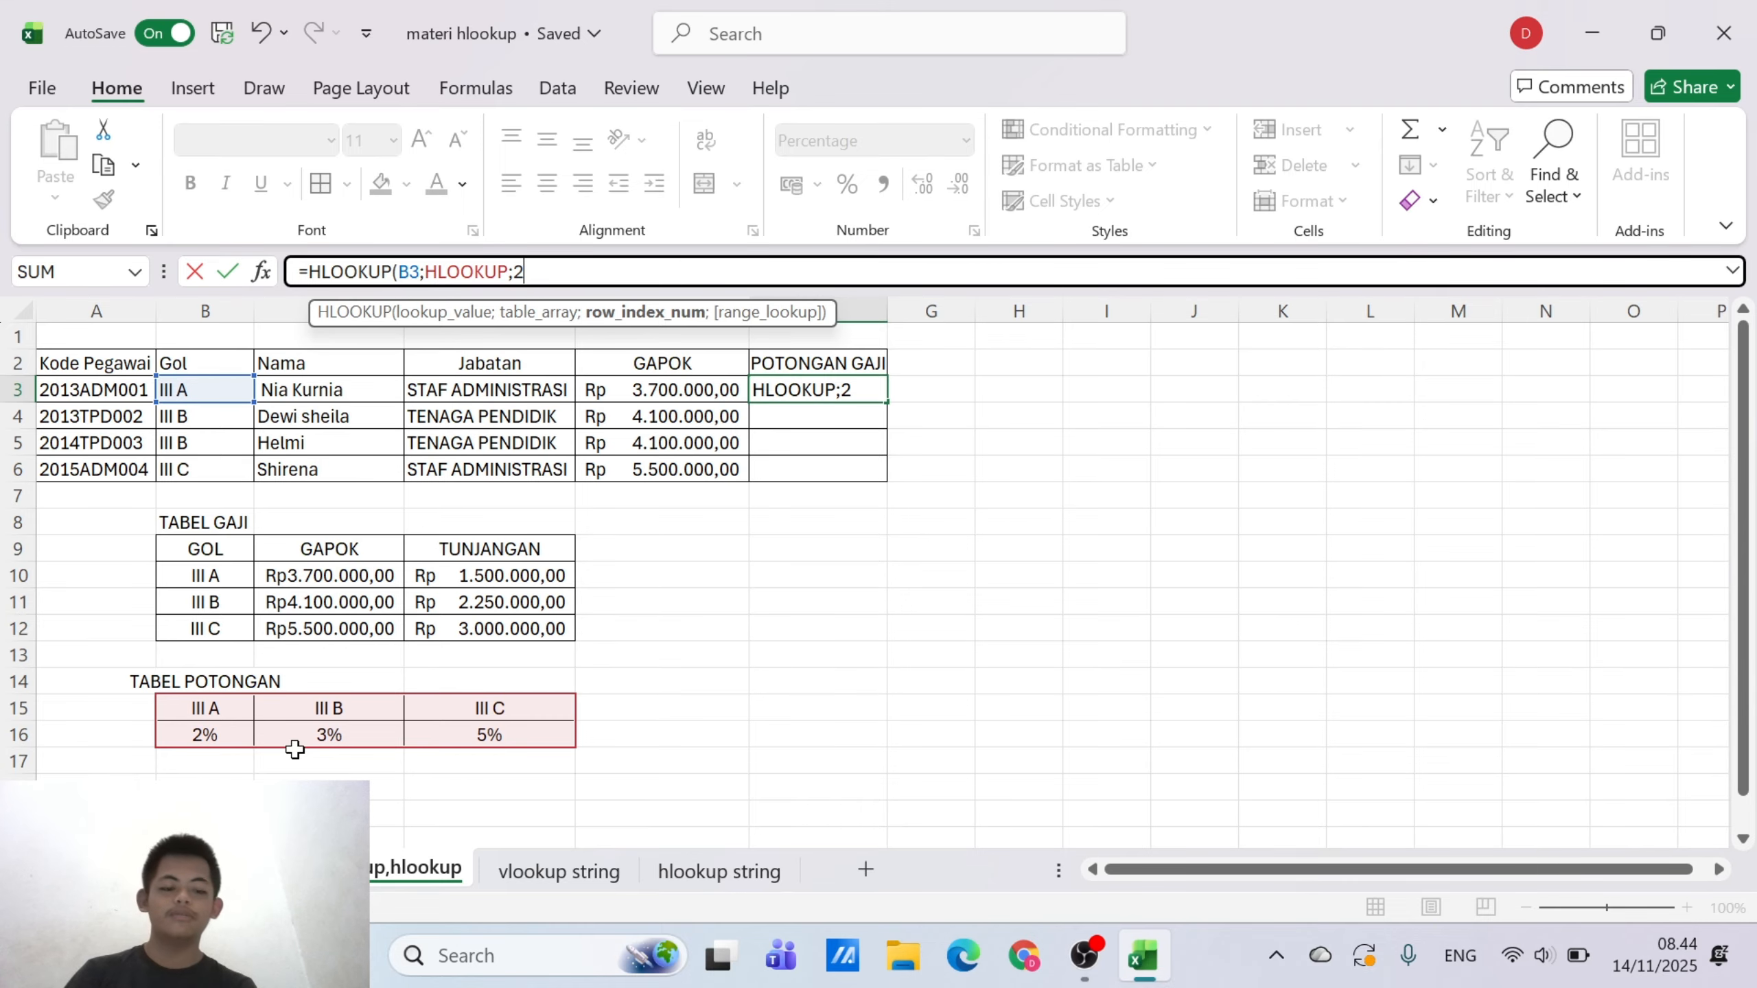
text(;0)
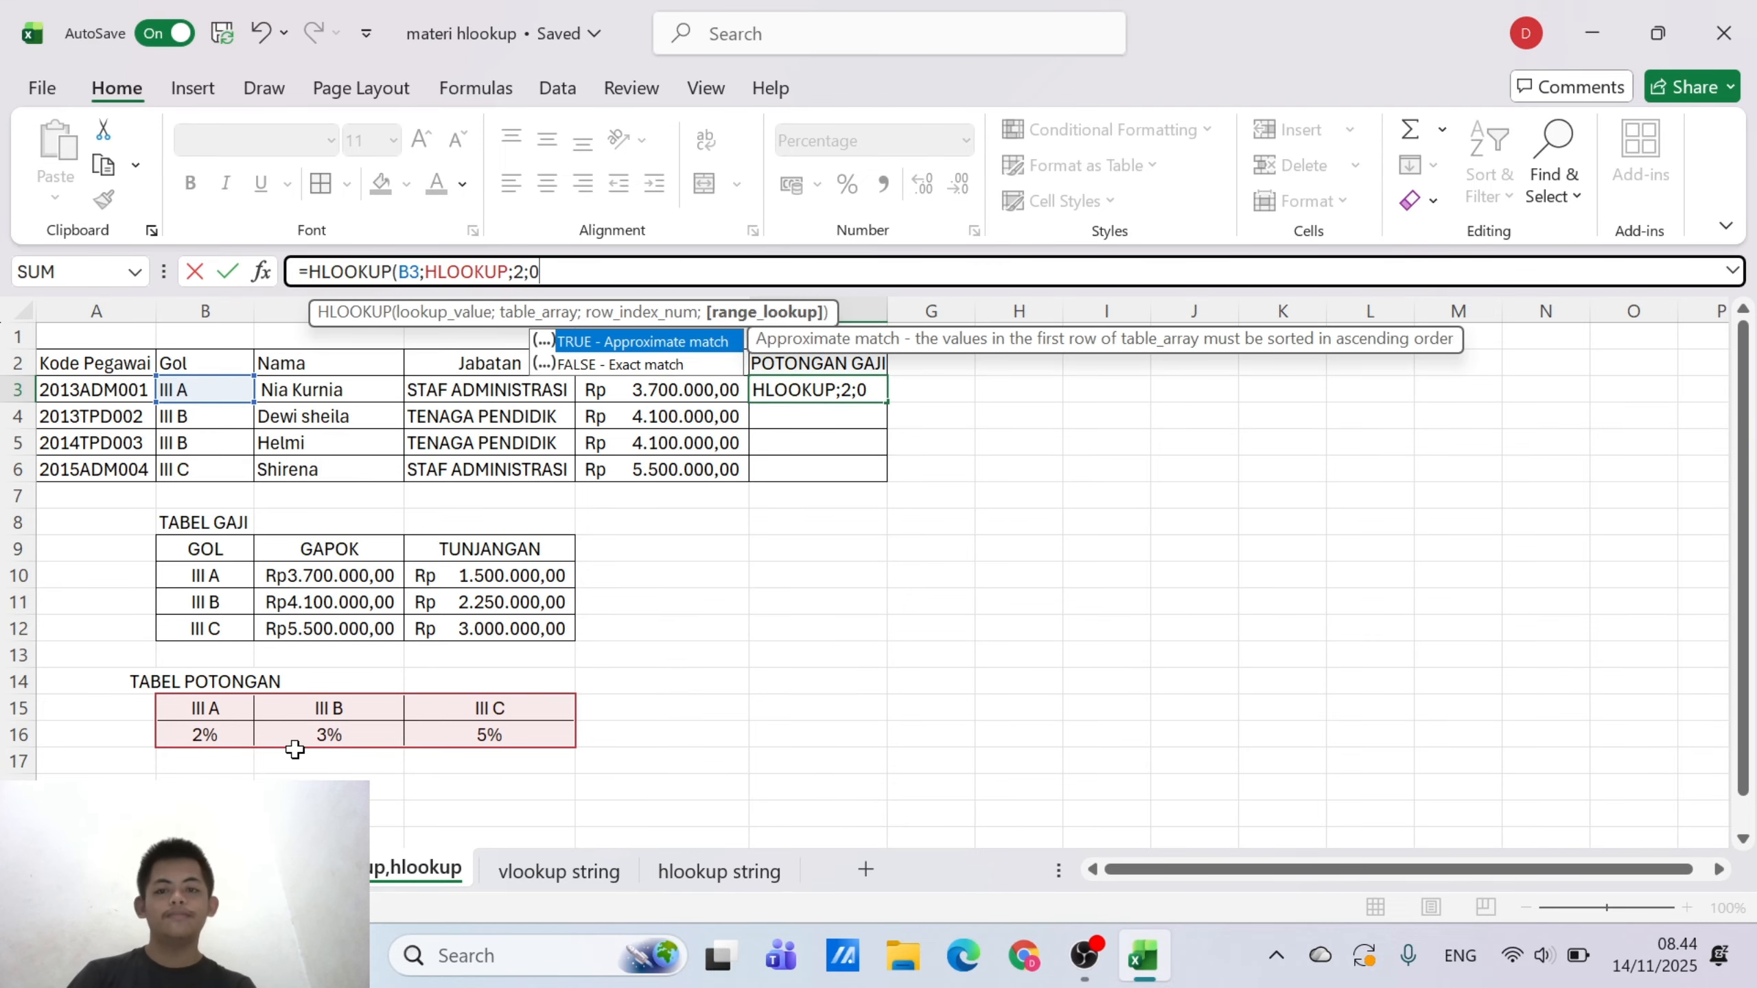
text())
key(Return)
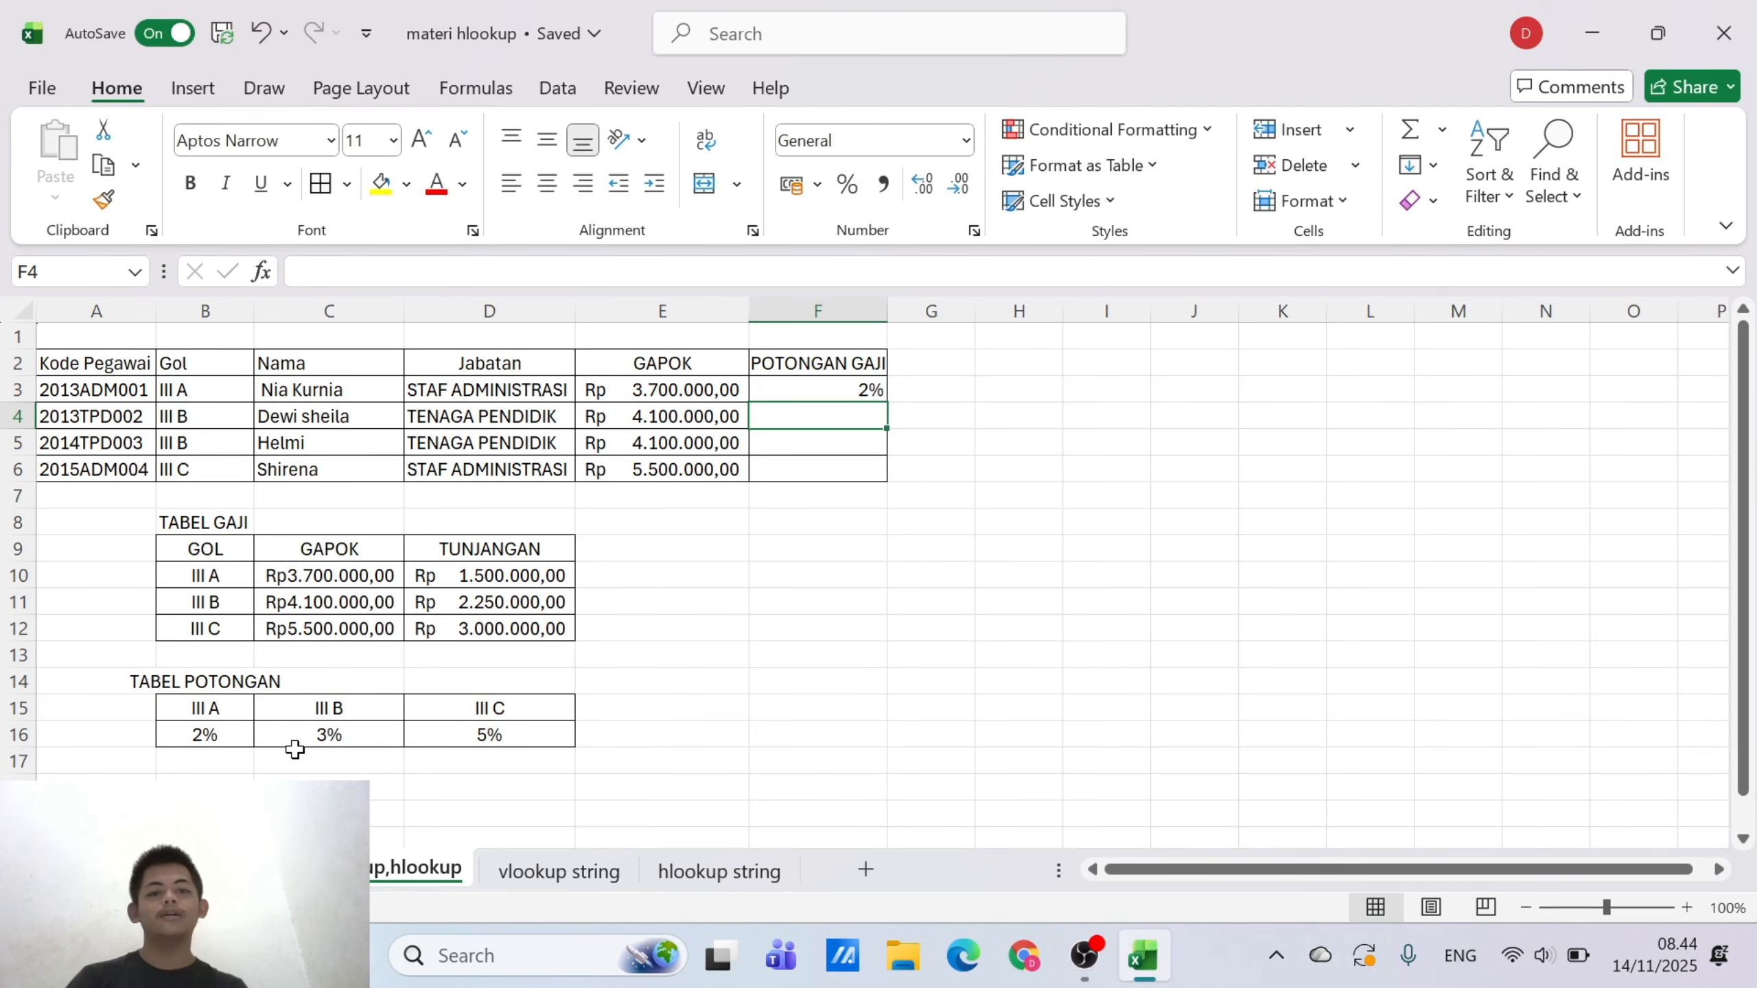
click(846, 390)
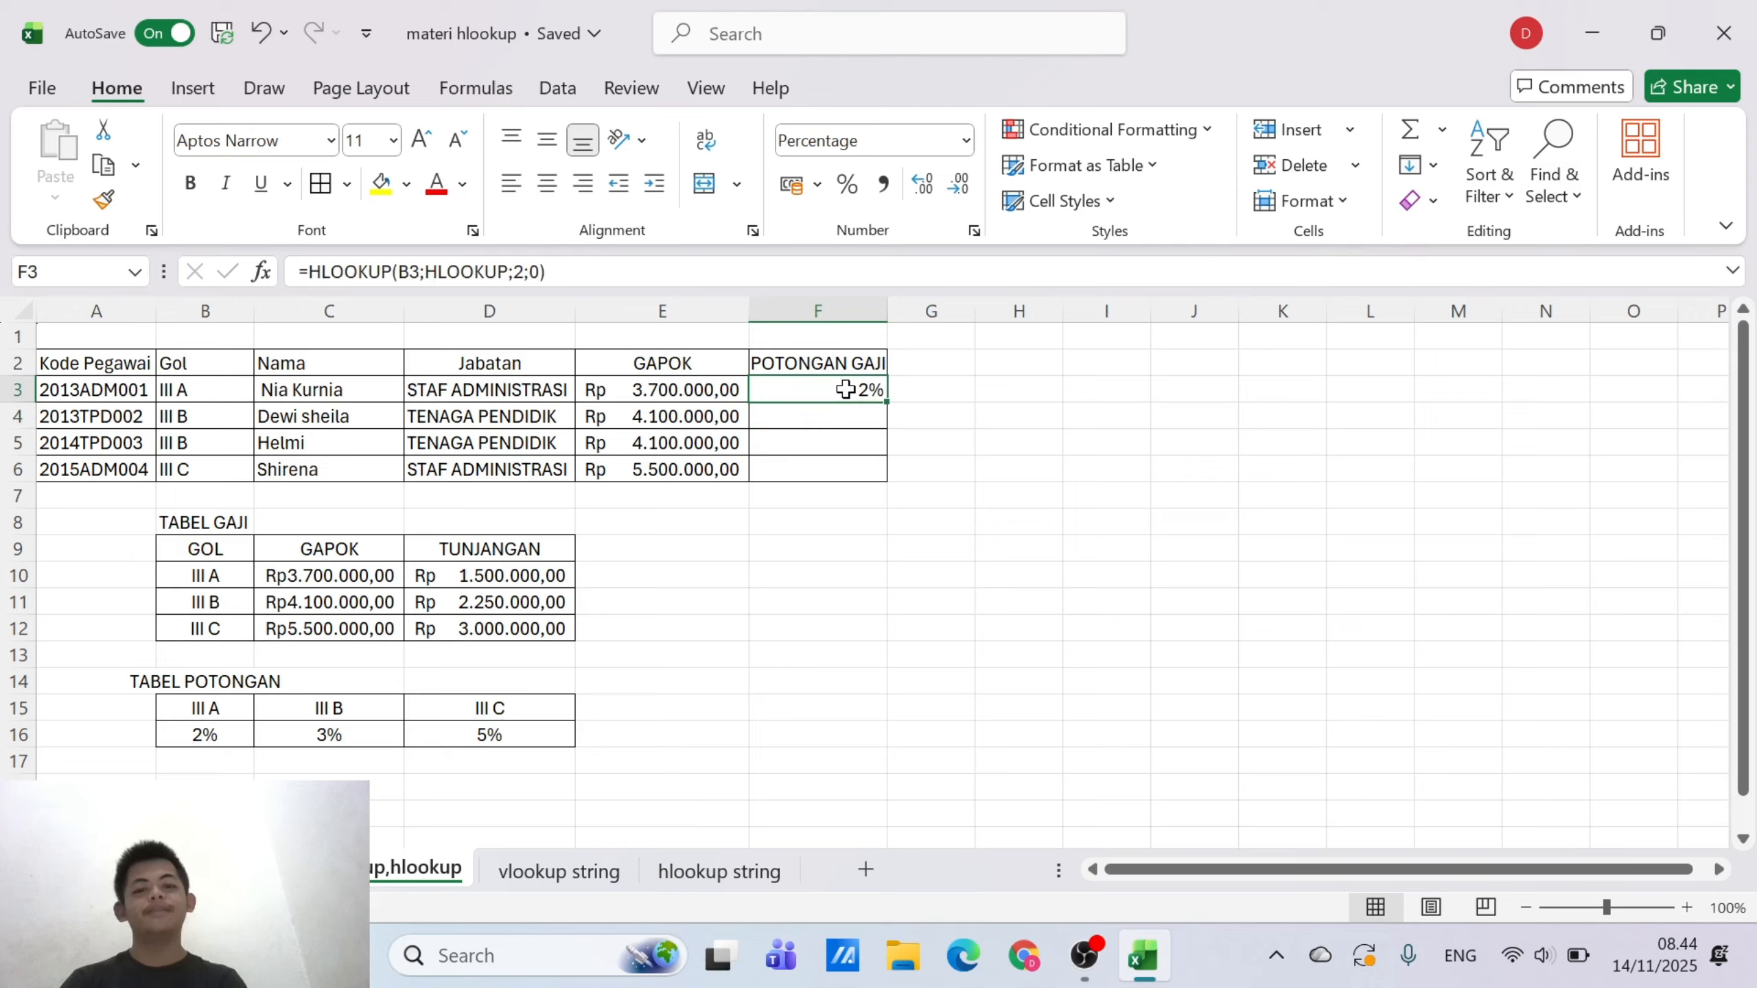
drag(886, 404, 880, 472)
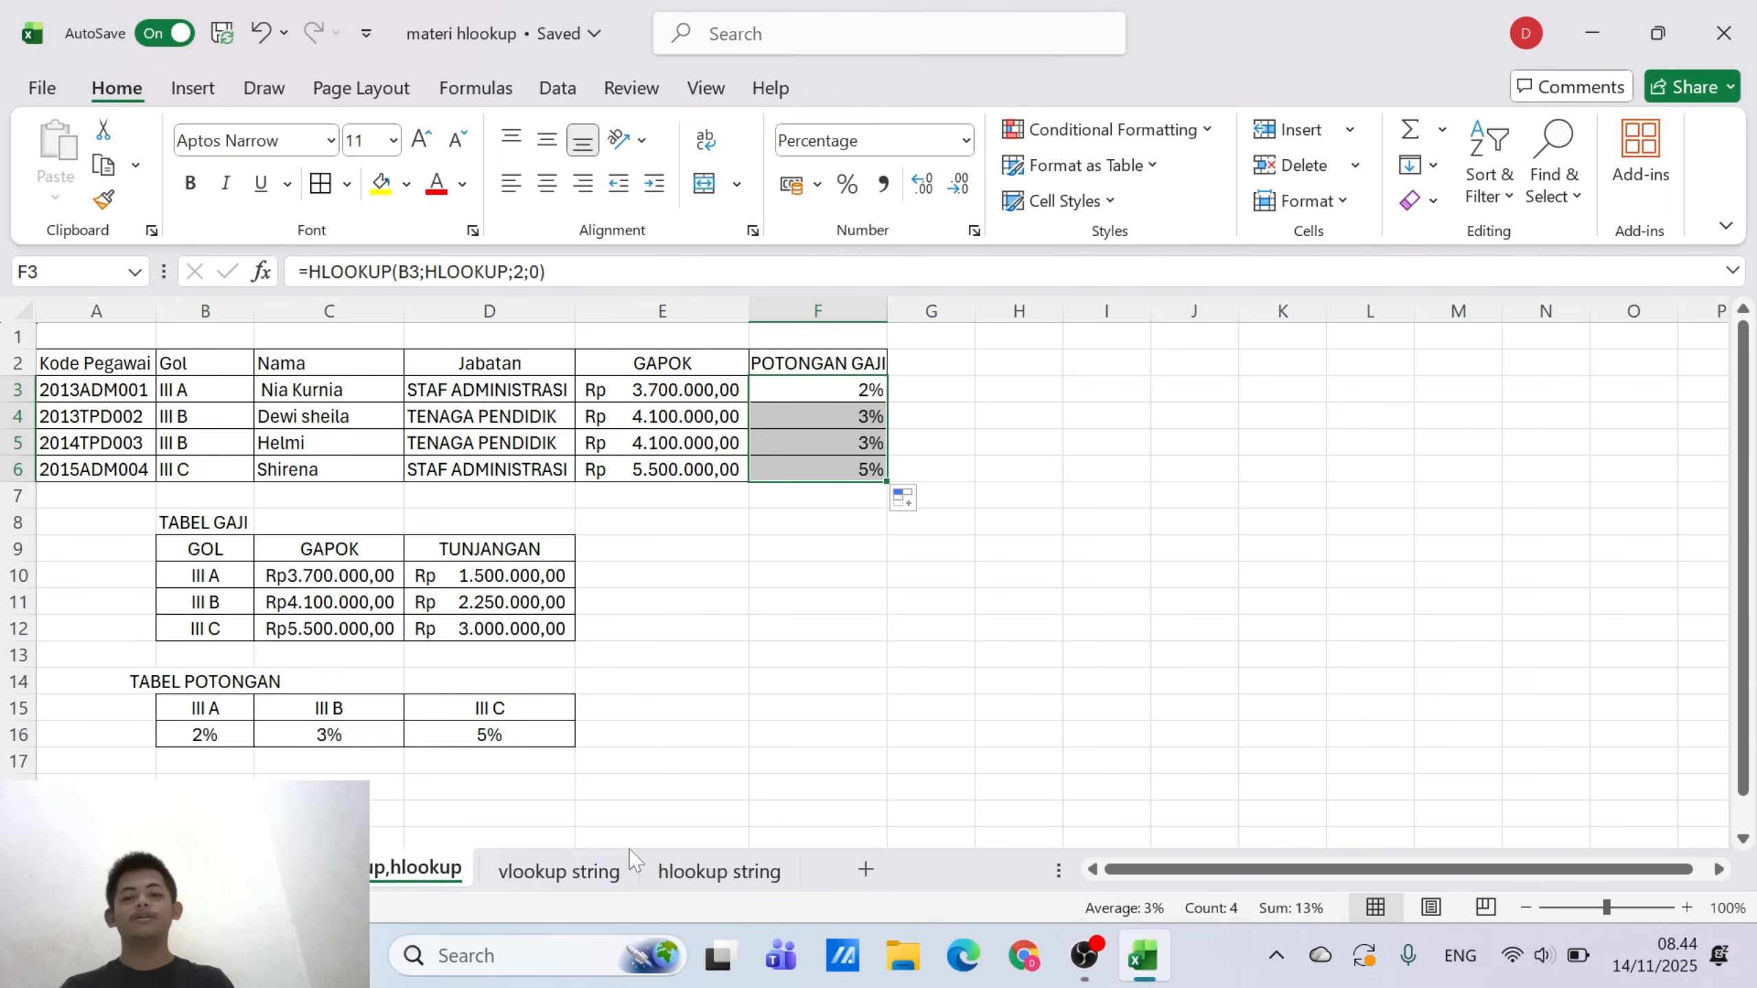
Open the vlookup string sheet and start a VLOOKUP formula in C3 under NAMA BARANG
click(609, 874)
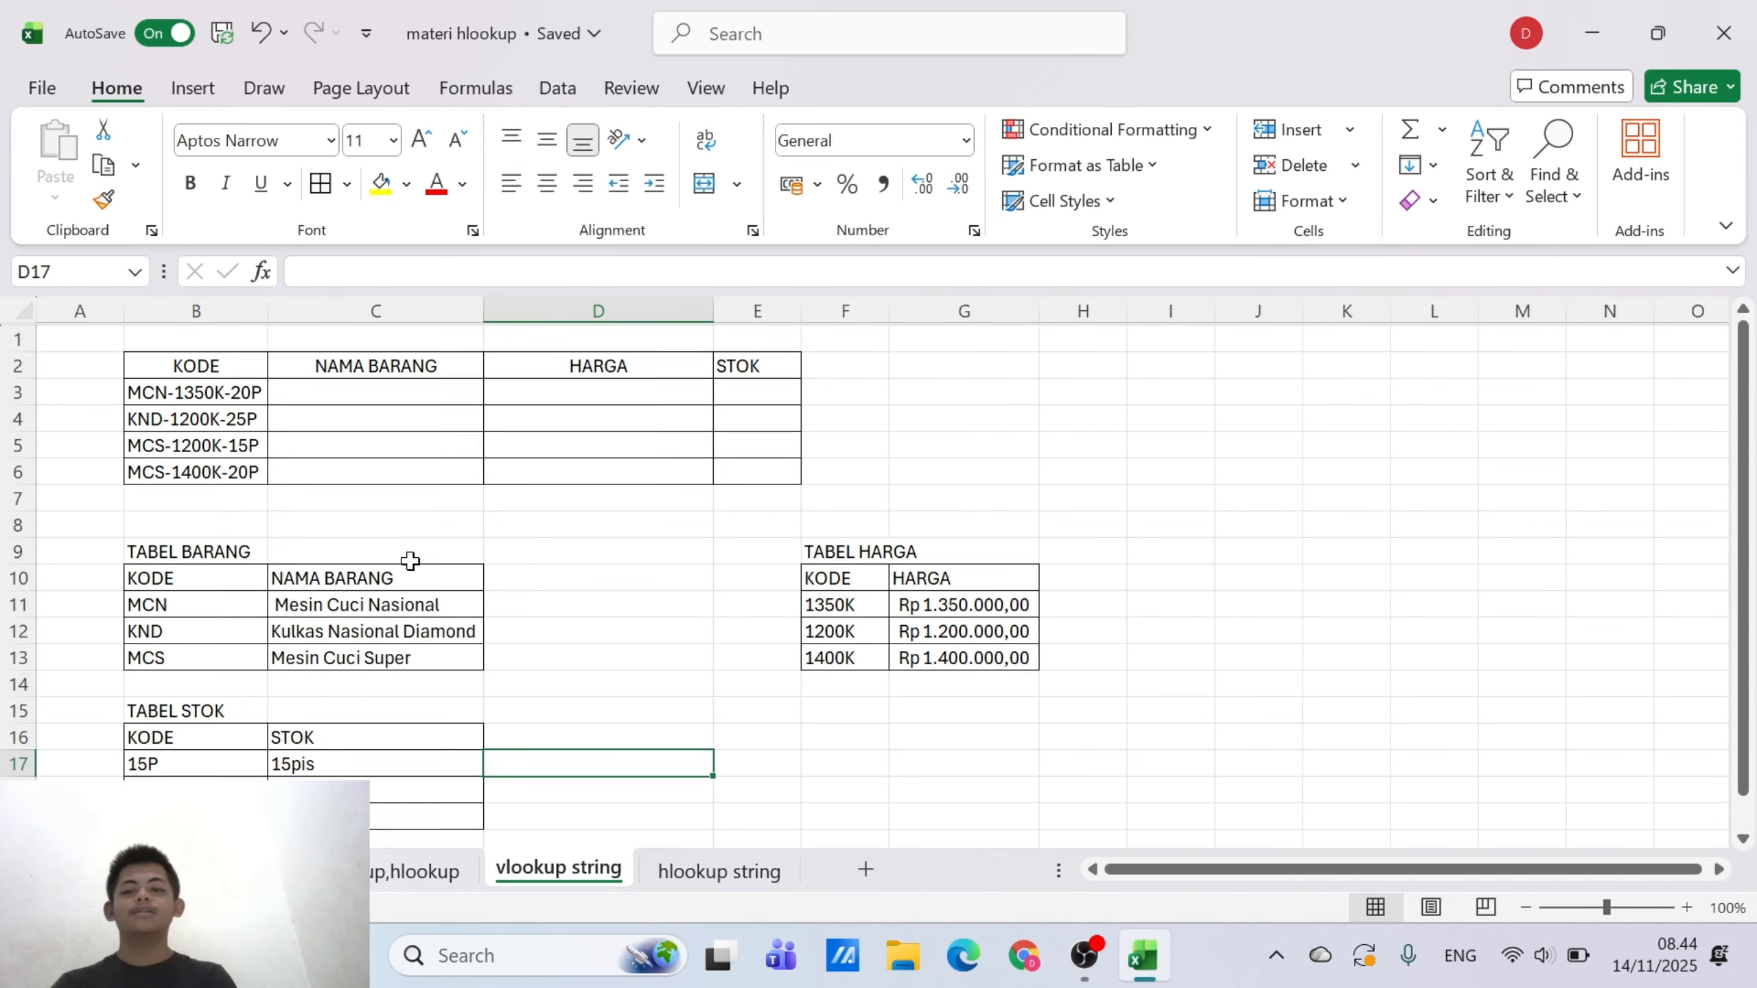
click(580, 623)
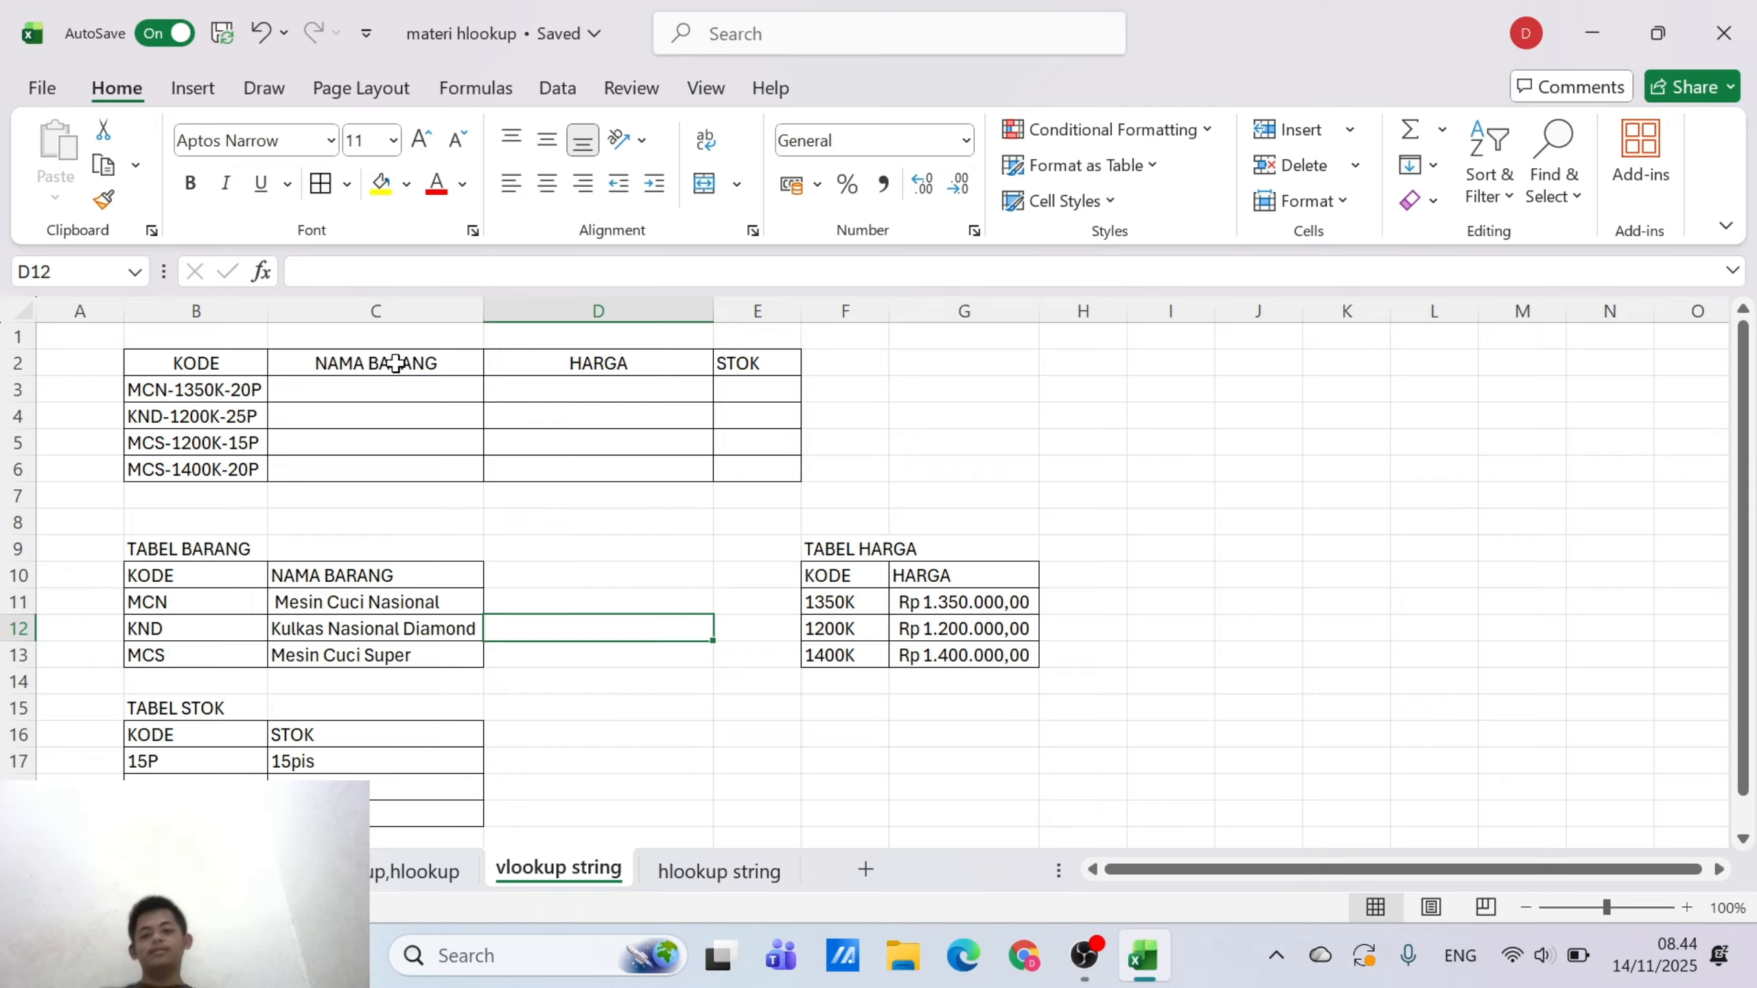
click(394, 395)
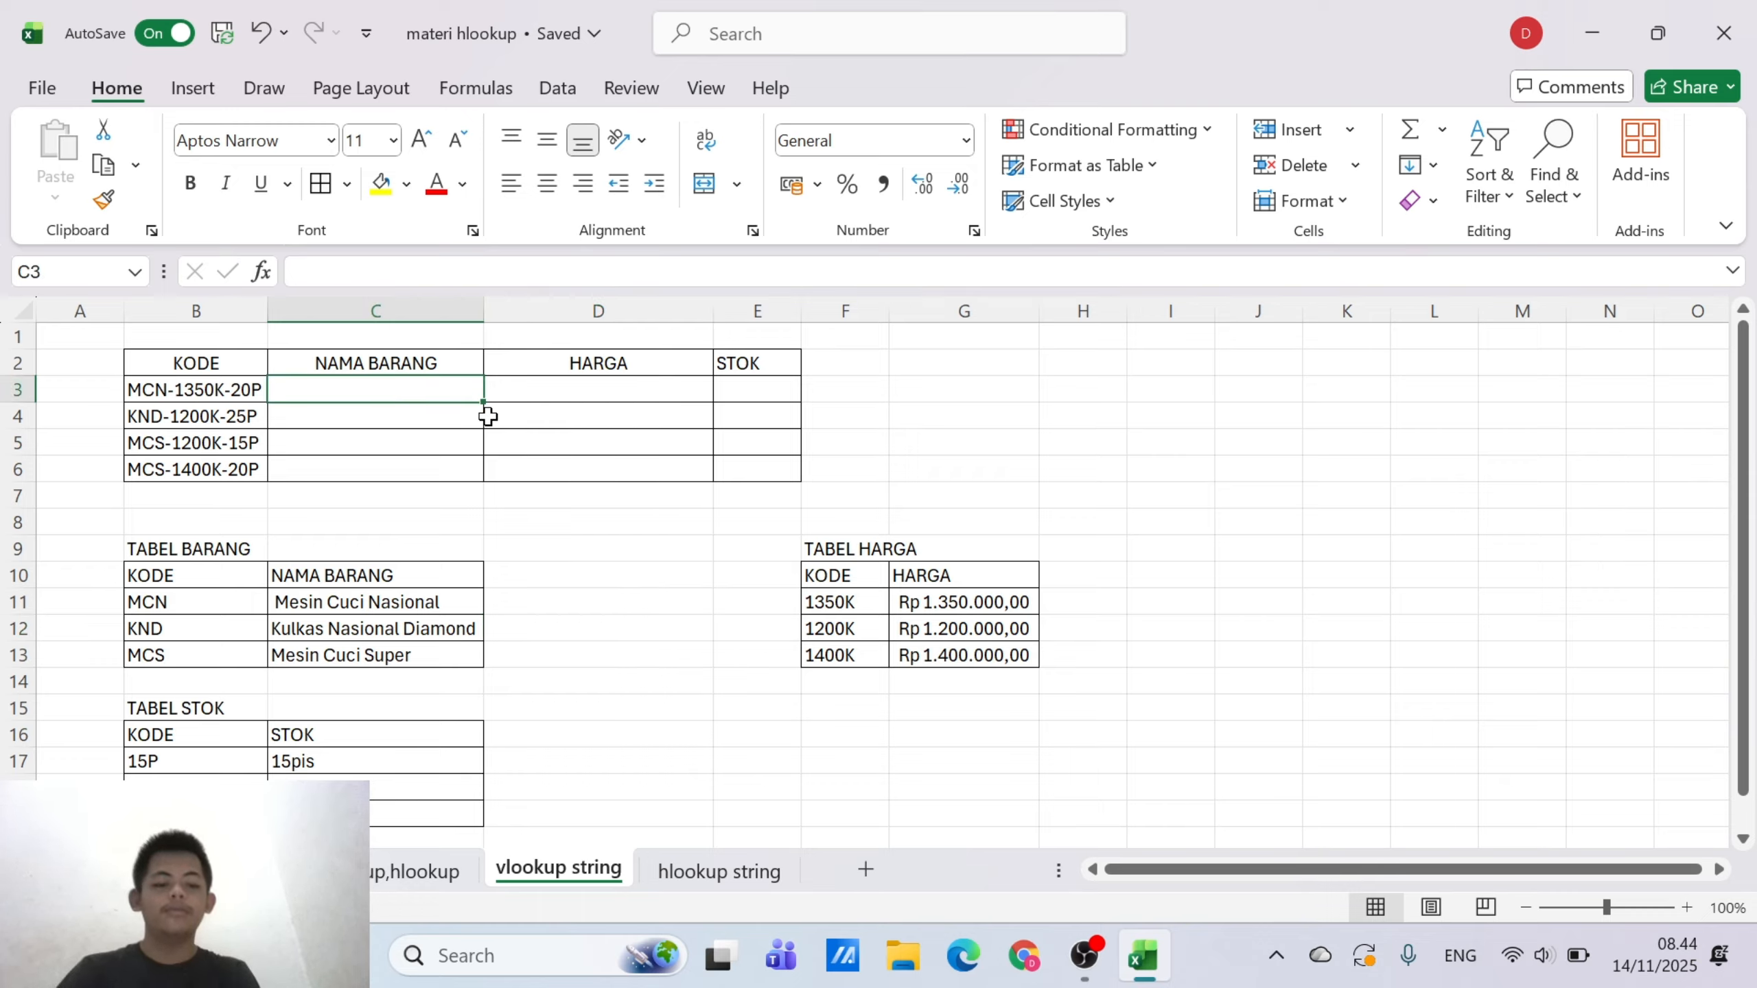
text(=VLOO)
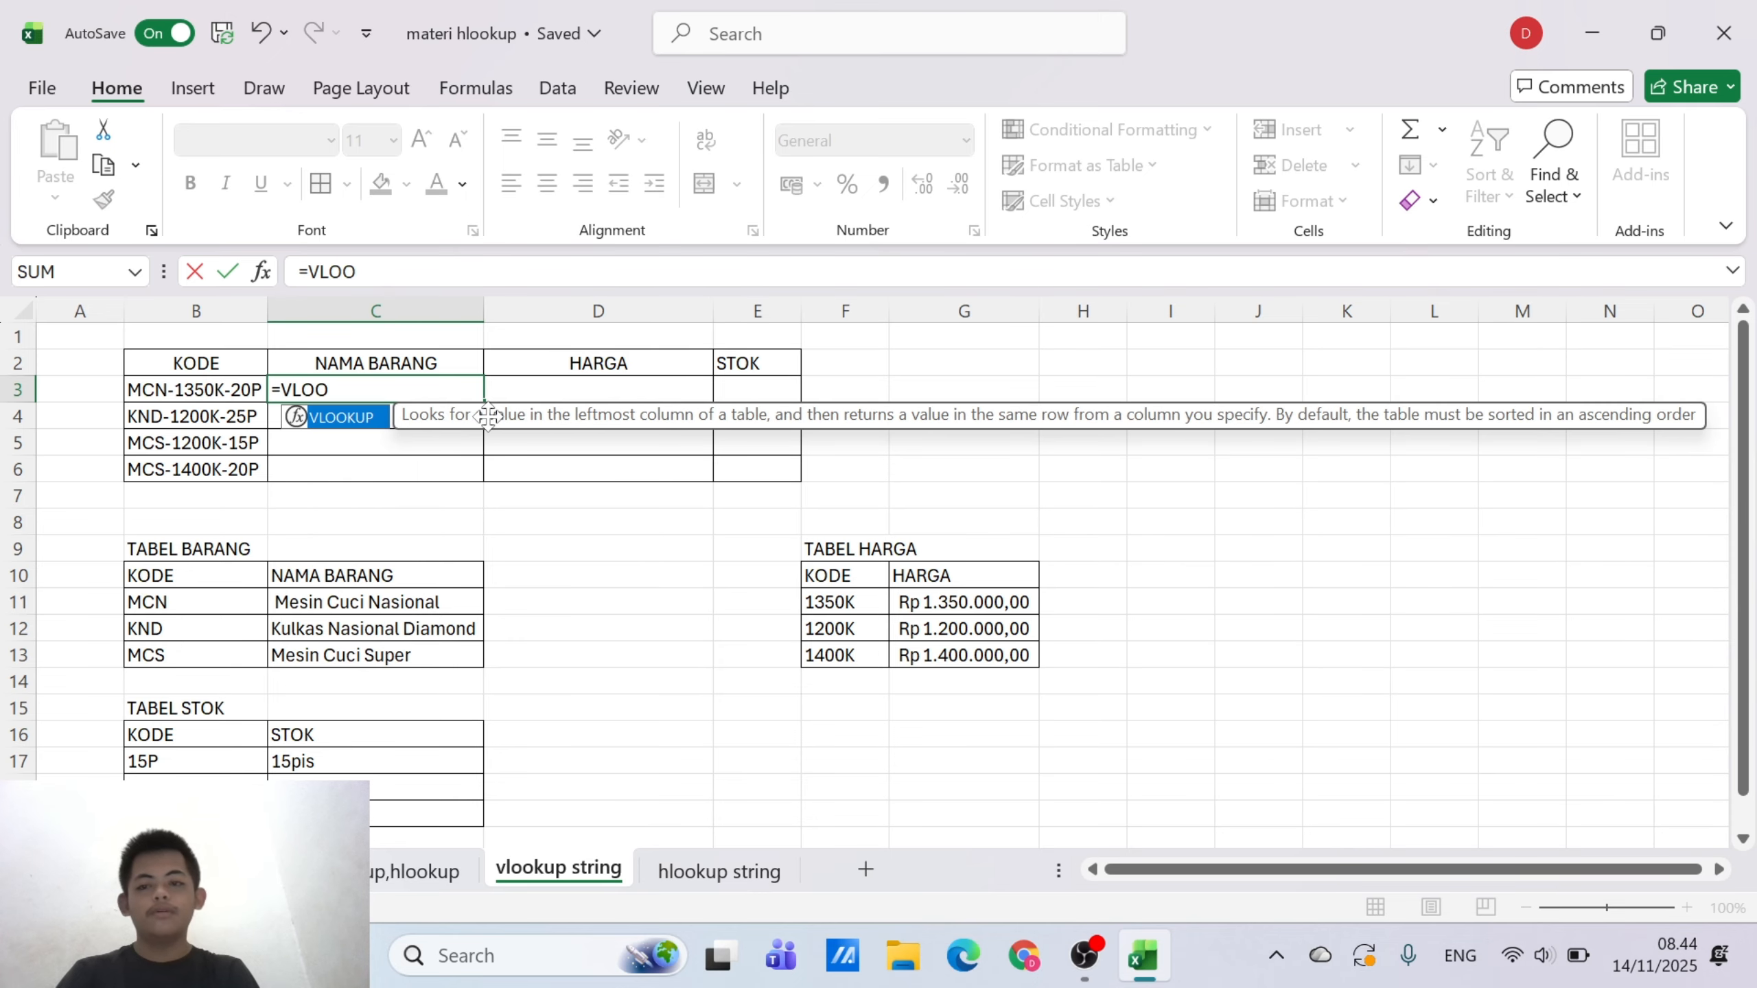
double_click(350, 417)
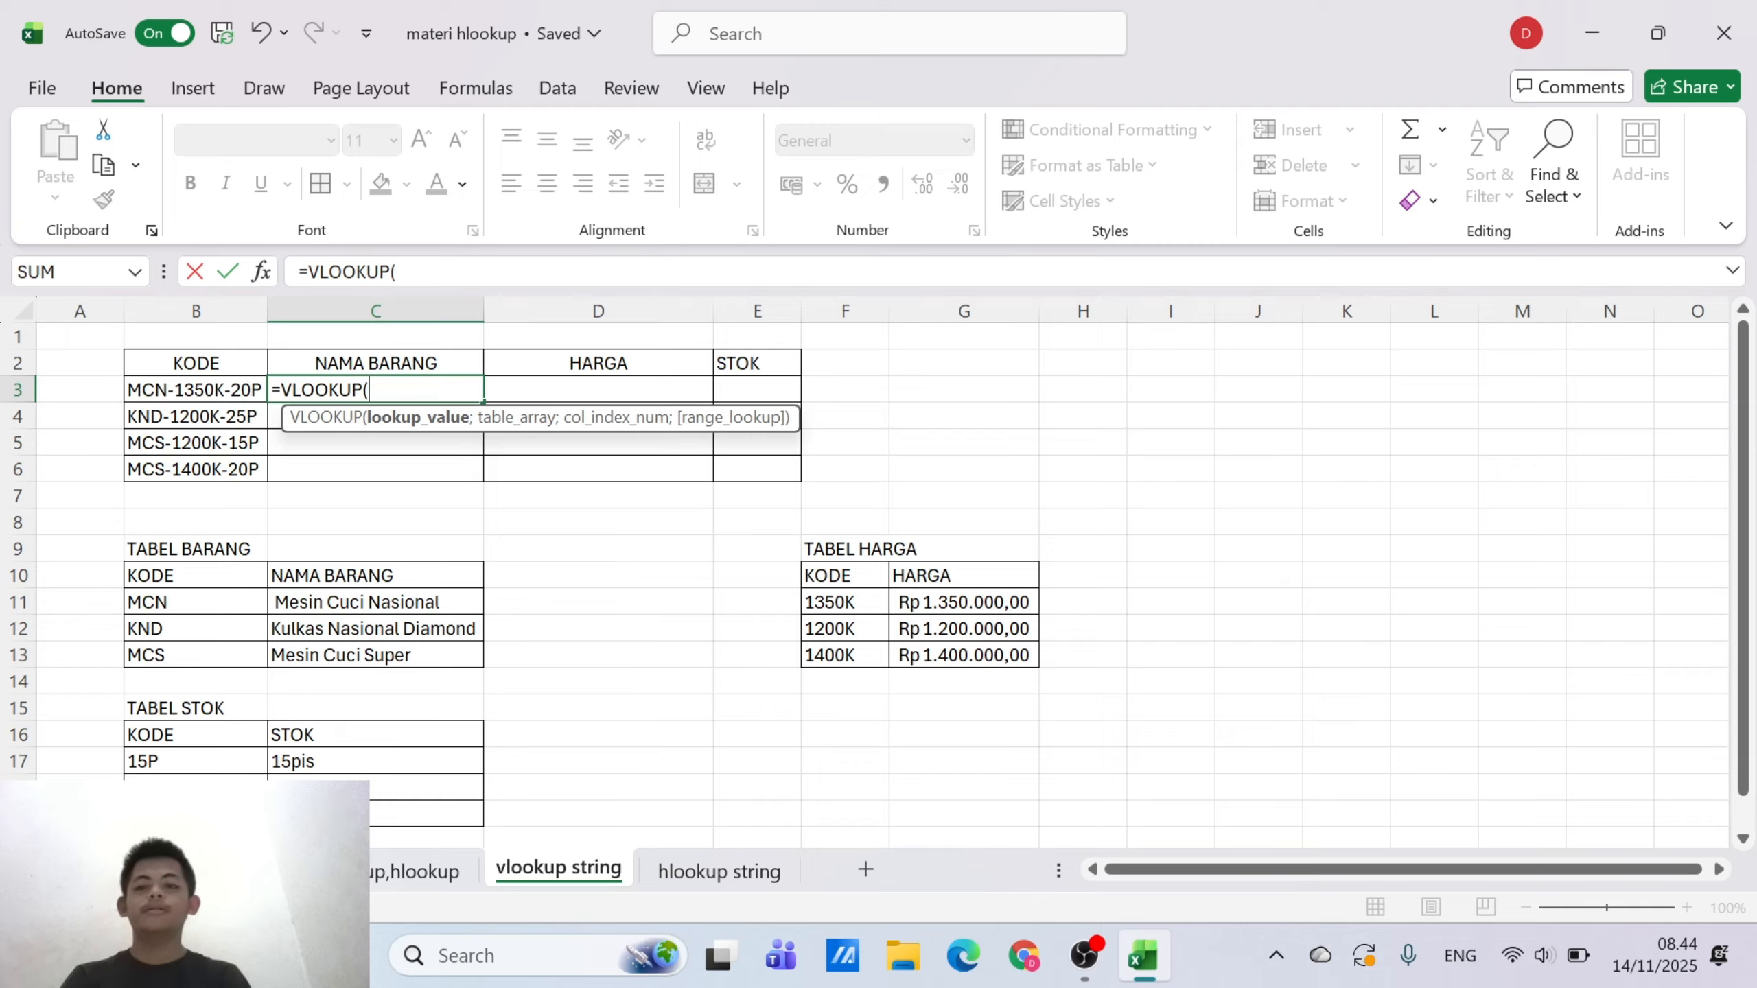
text(MI)
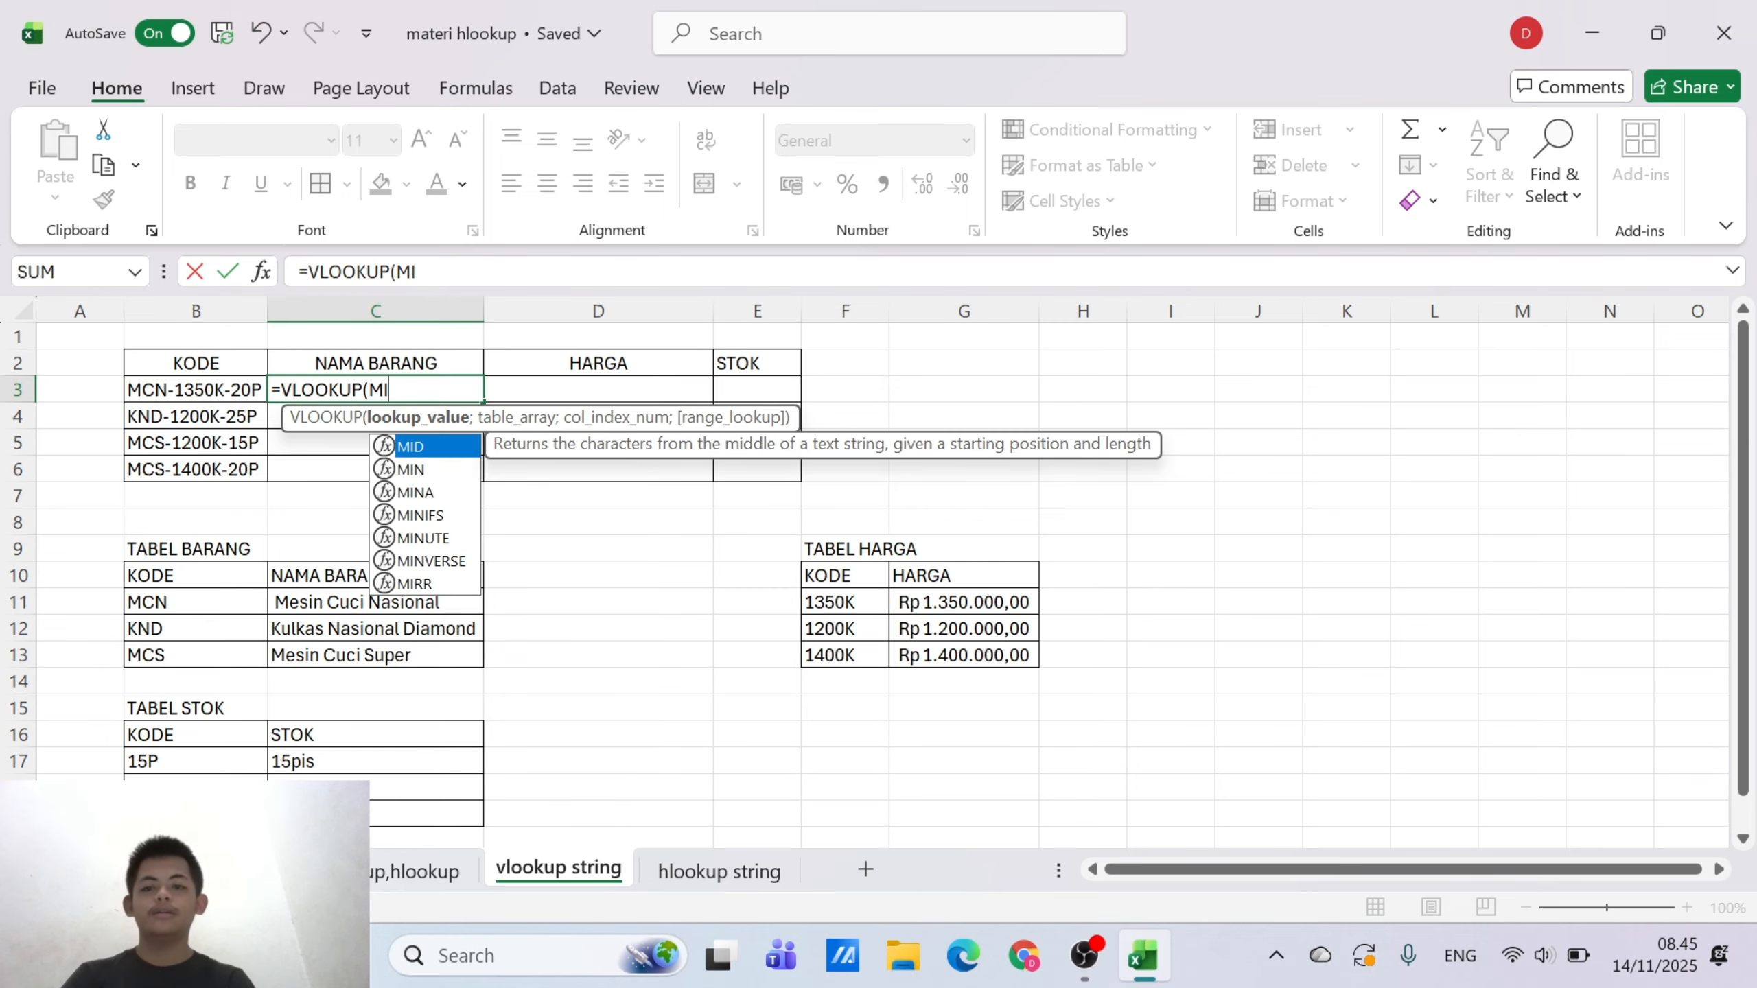
key(BackSpace)
key(BackSpace)
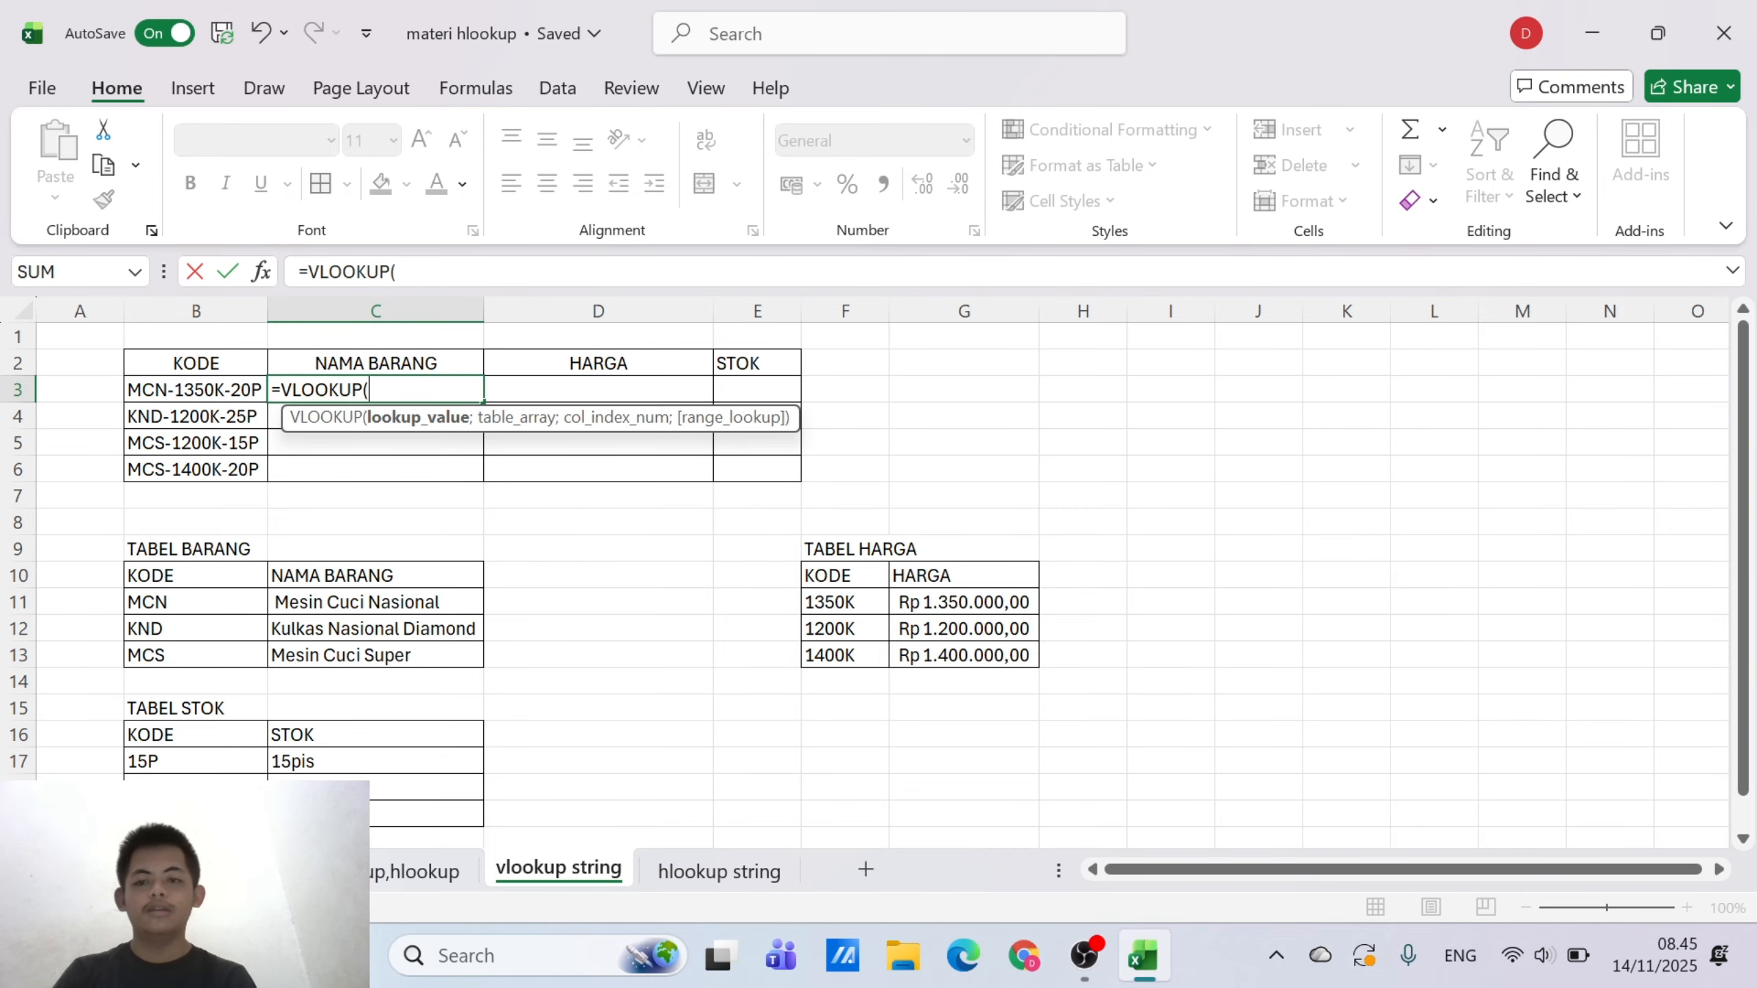
Enter LEFT(B3;3) as the lookup value of the VLOOKUP formula in C3
text(LEF)
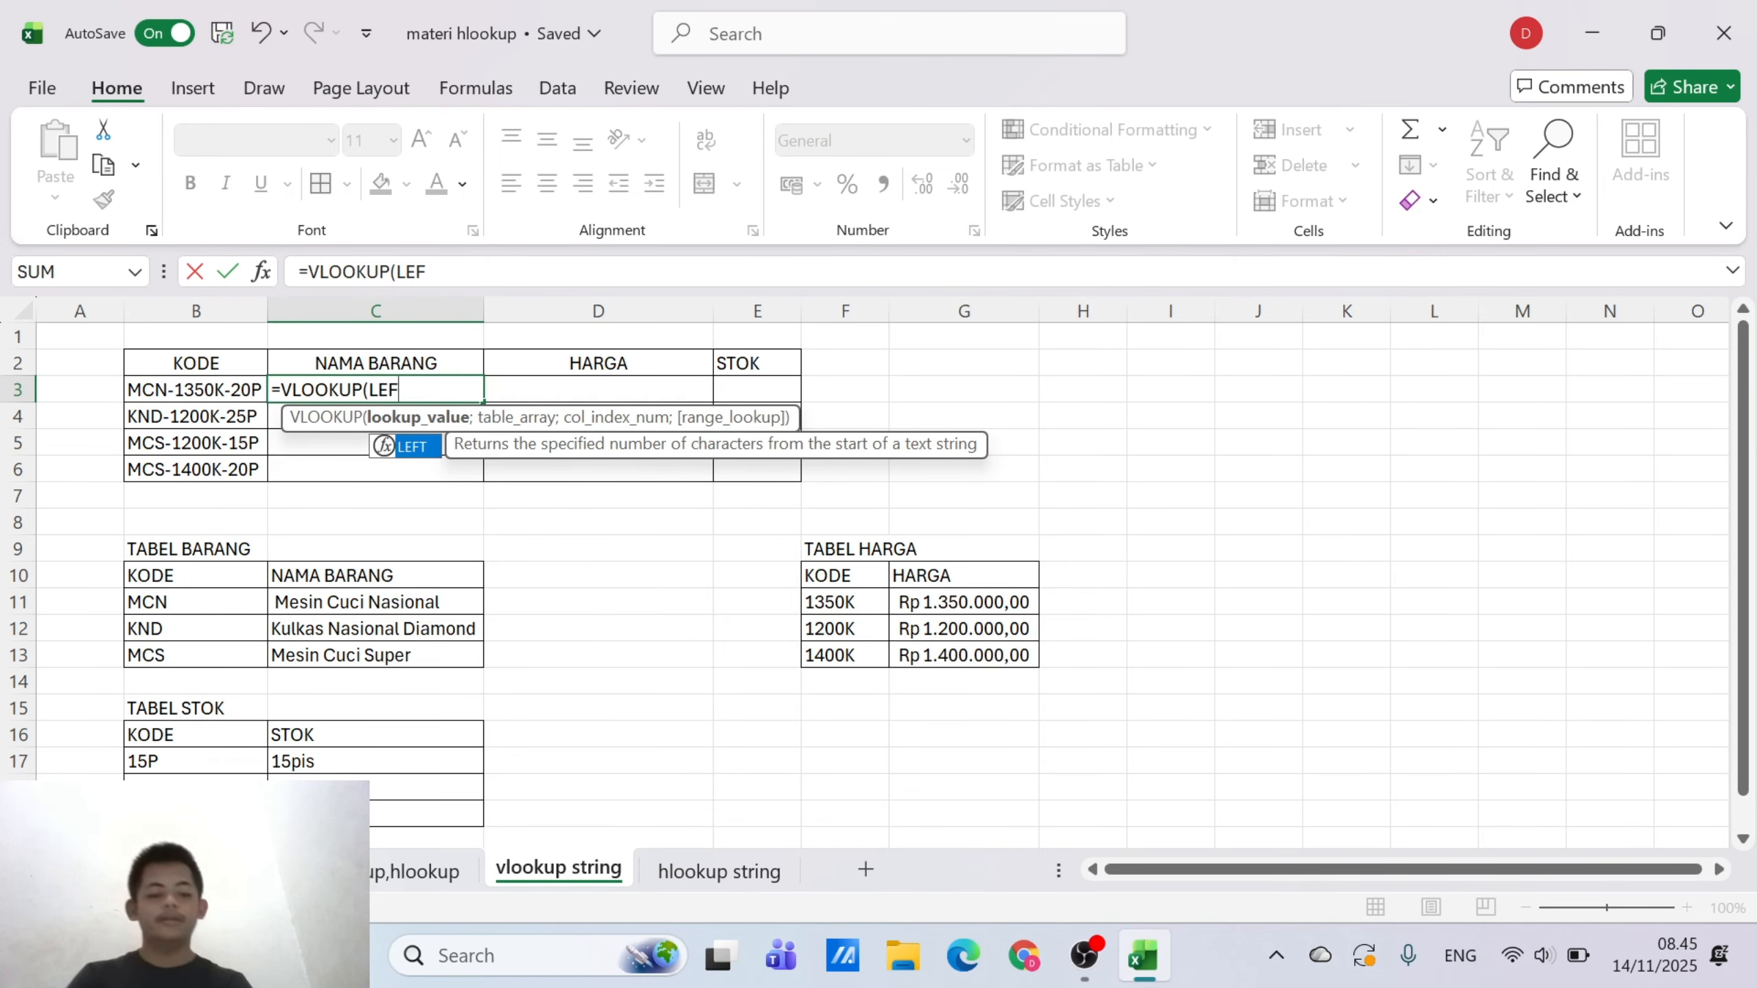
double_click(426, 443)
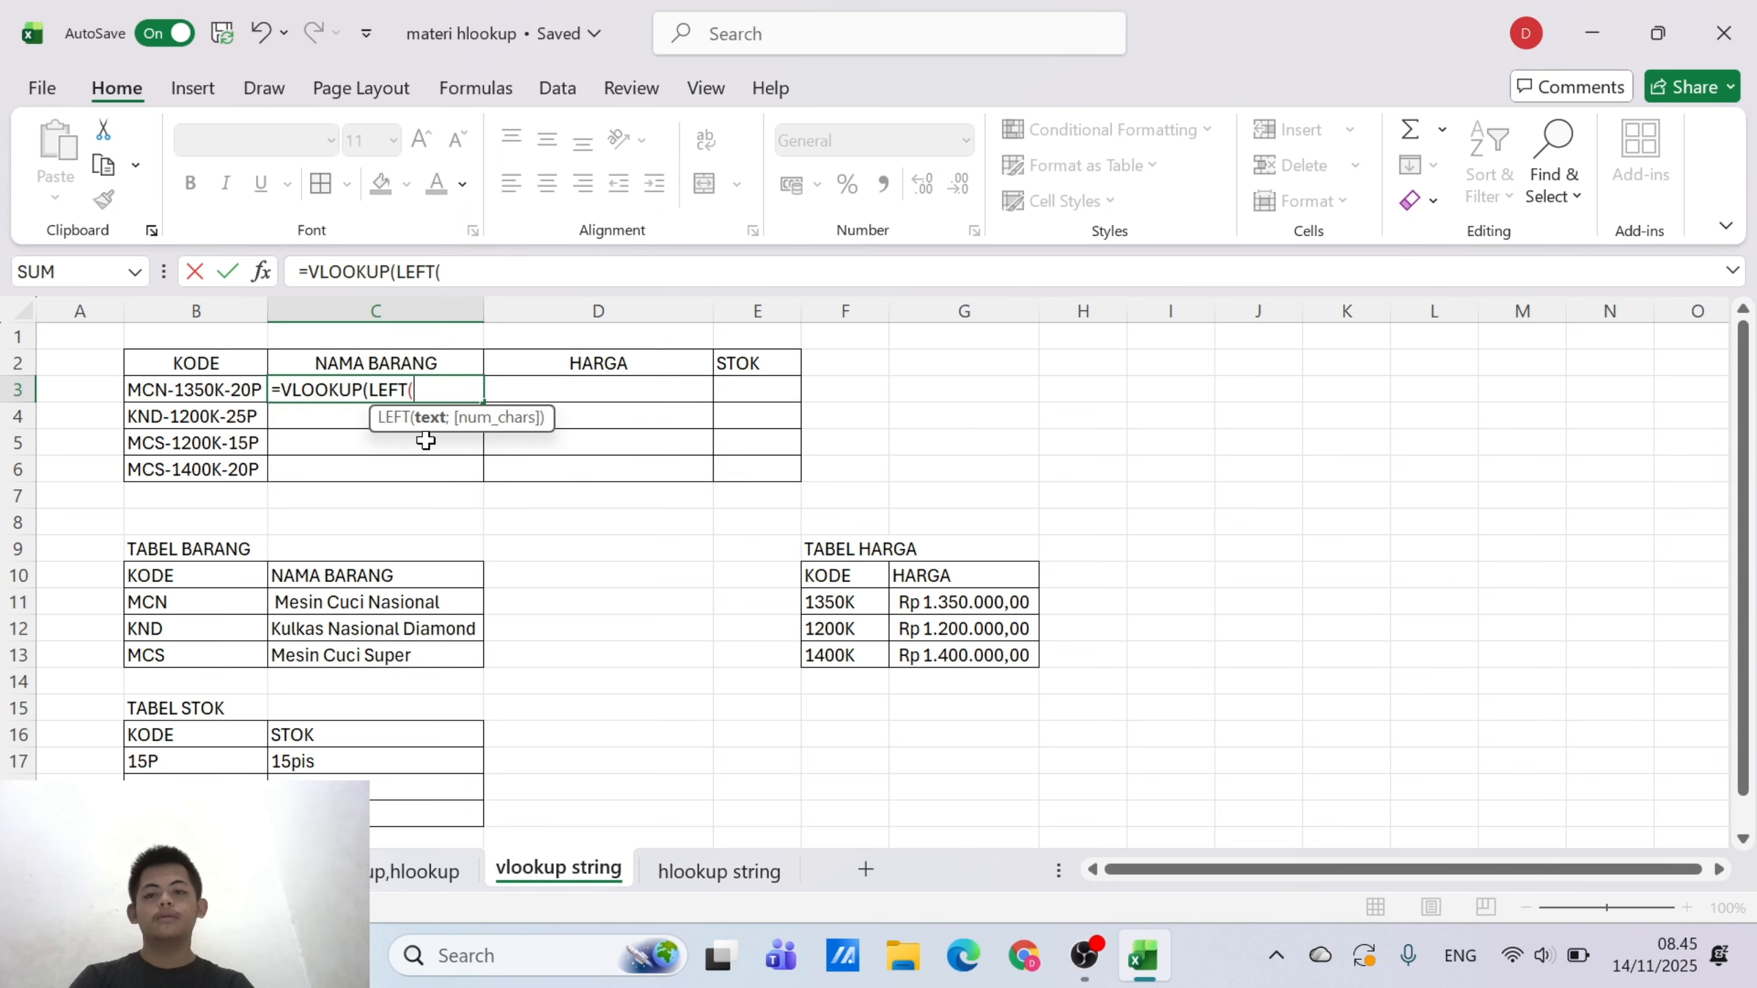
click(184, 392)
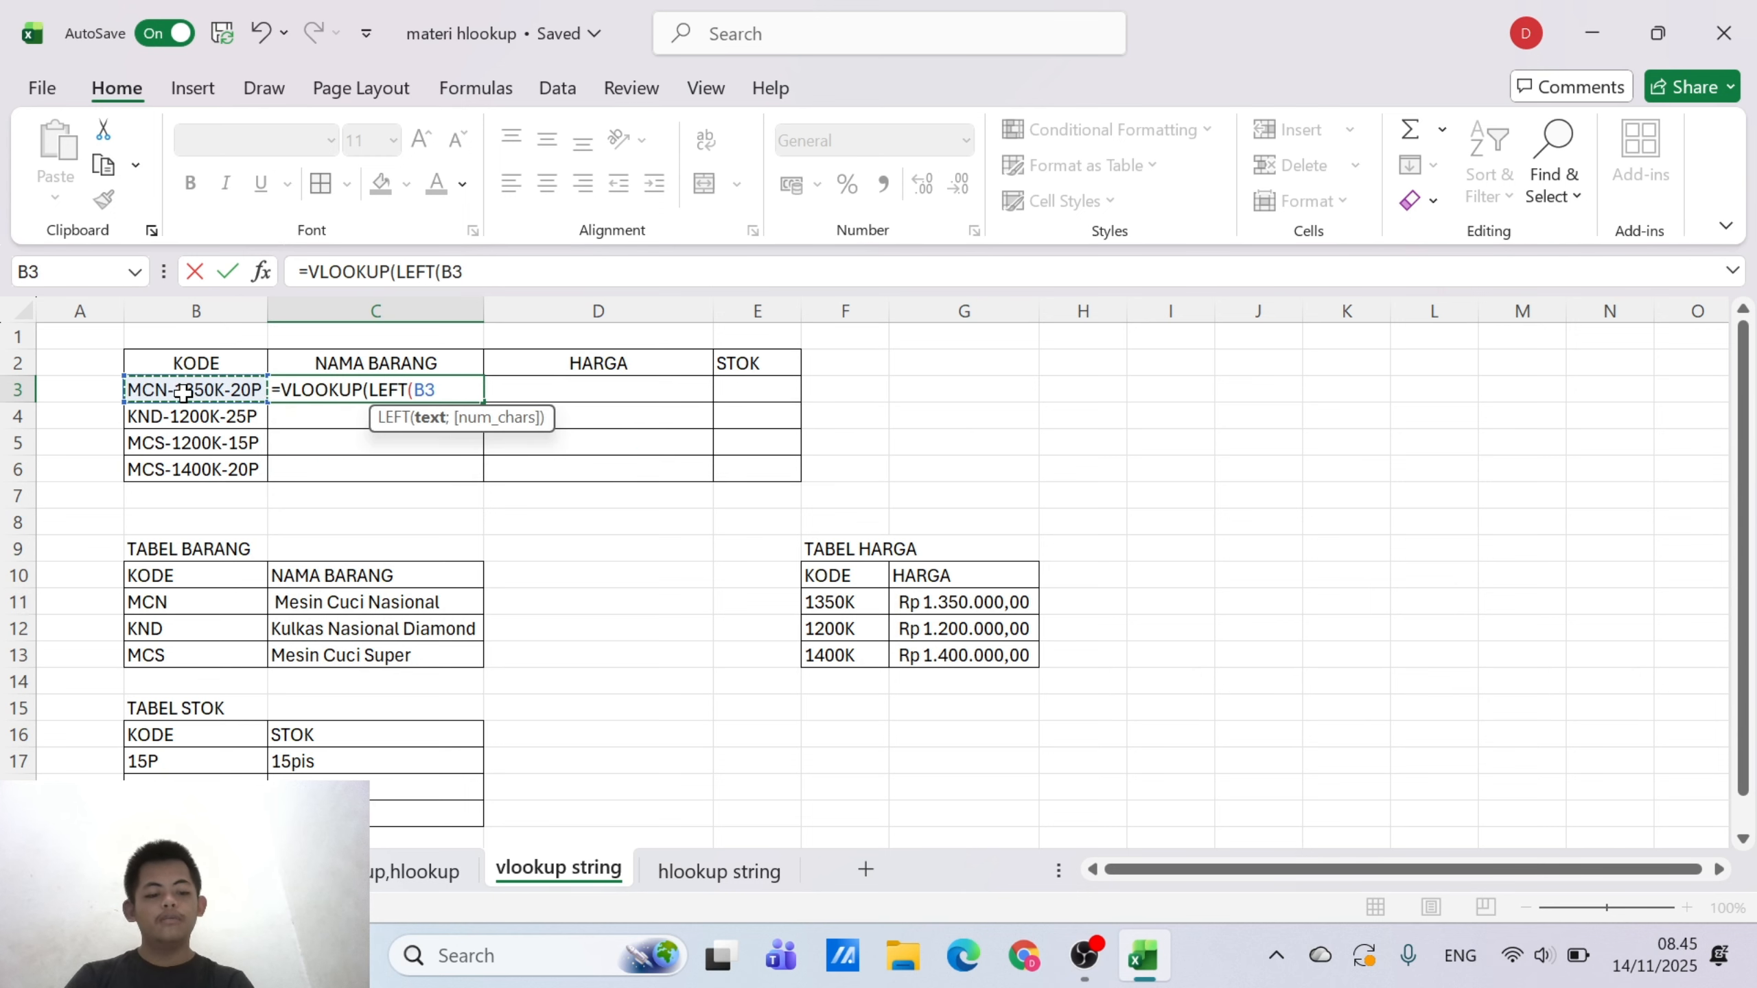
key(F8)
key(BackSpace)
key(BackSpace)
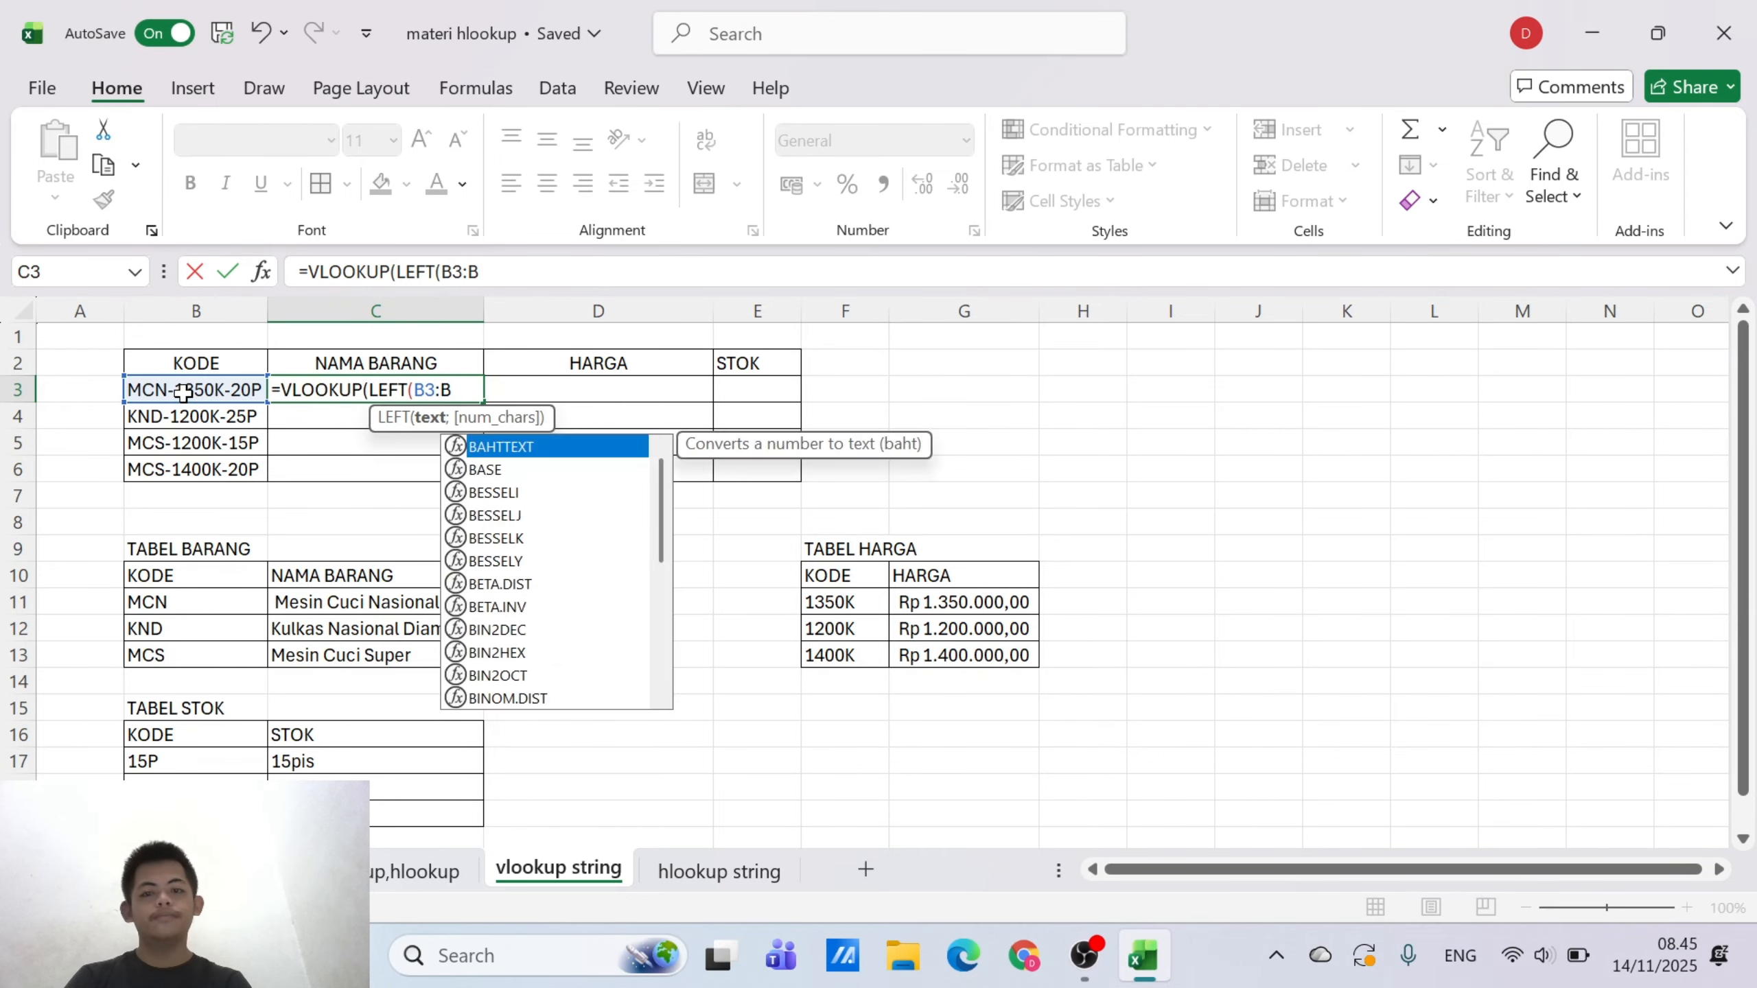
text(;)
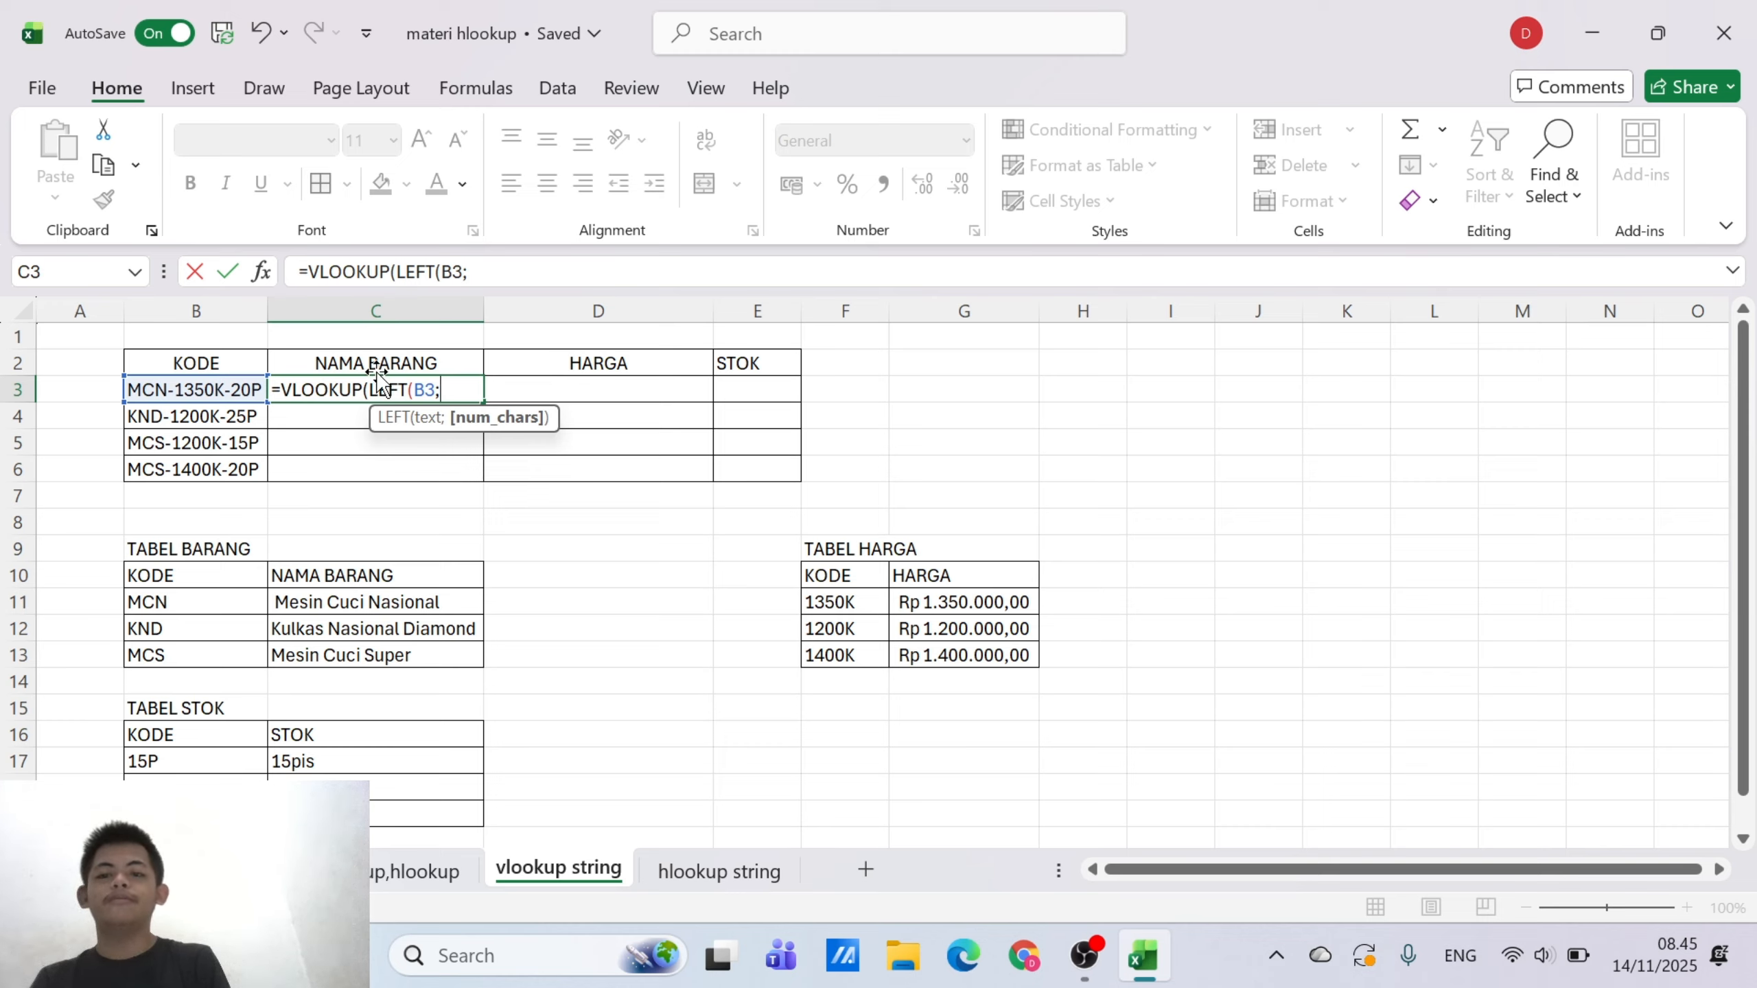
text(3)
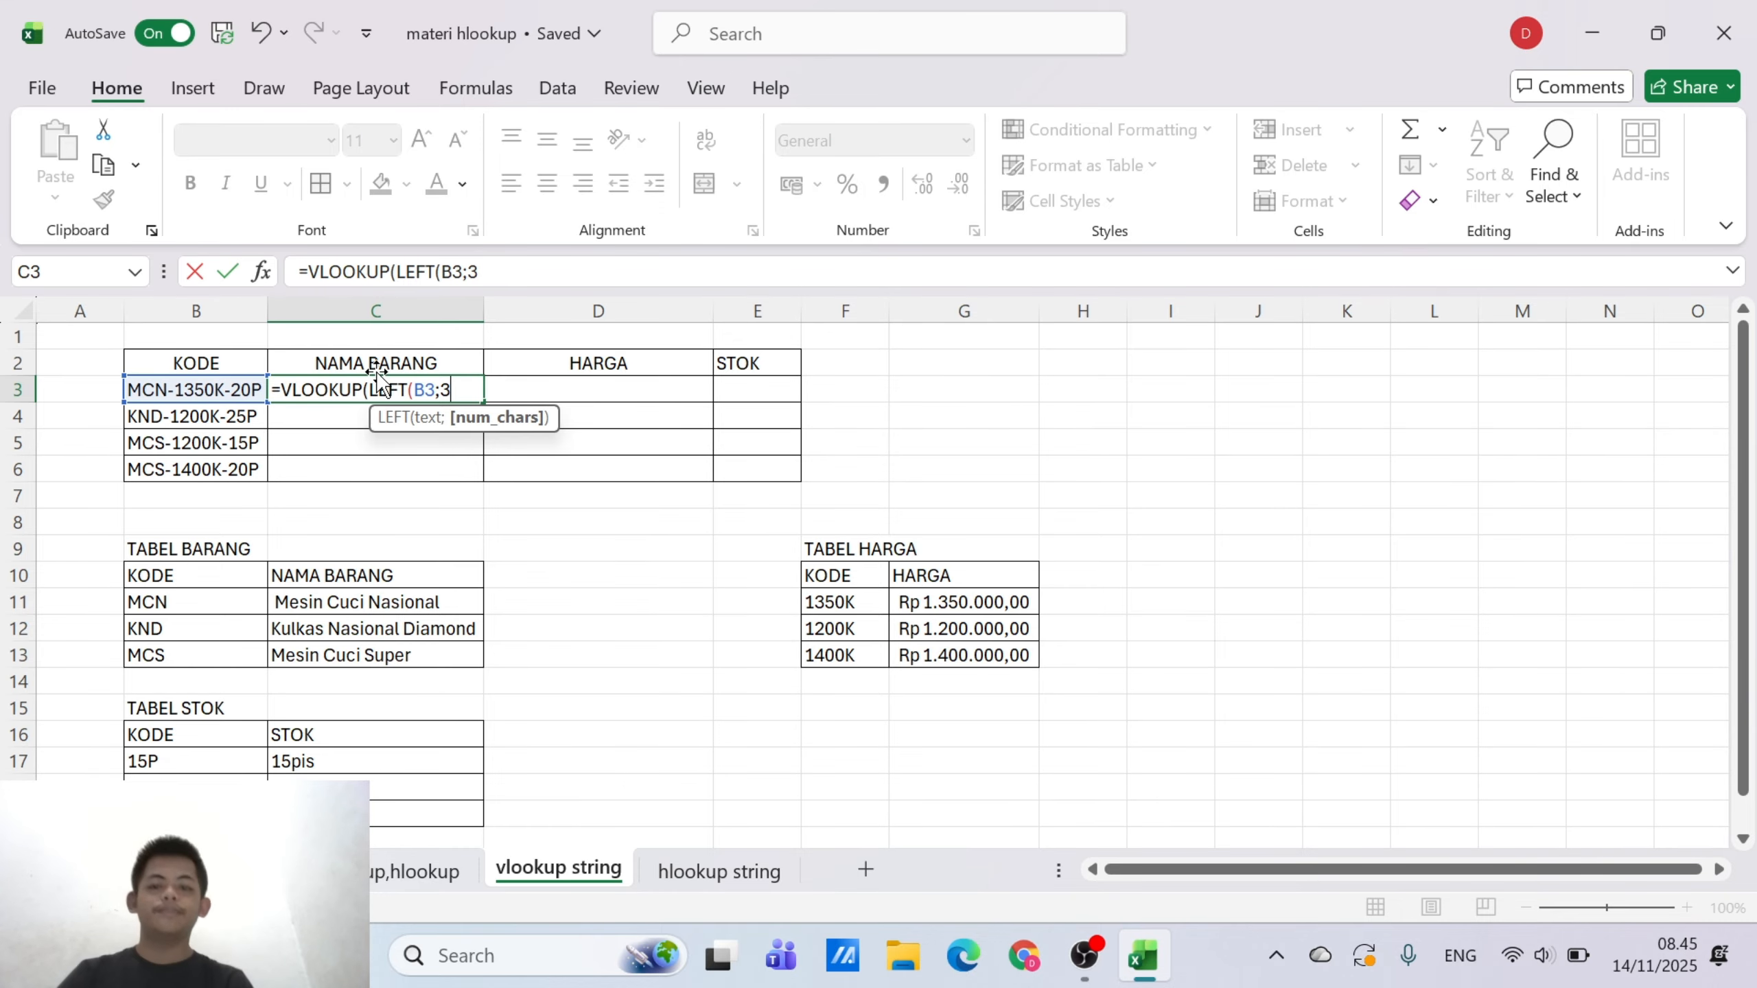
text())
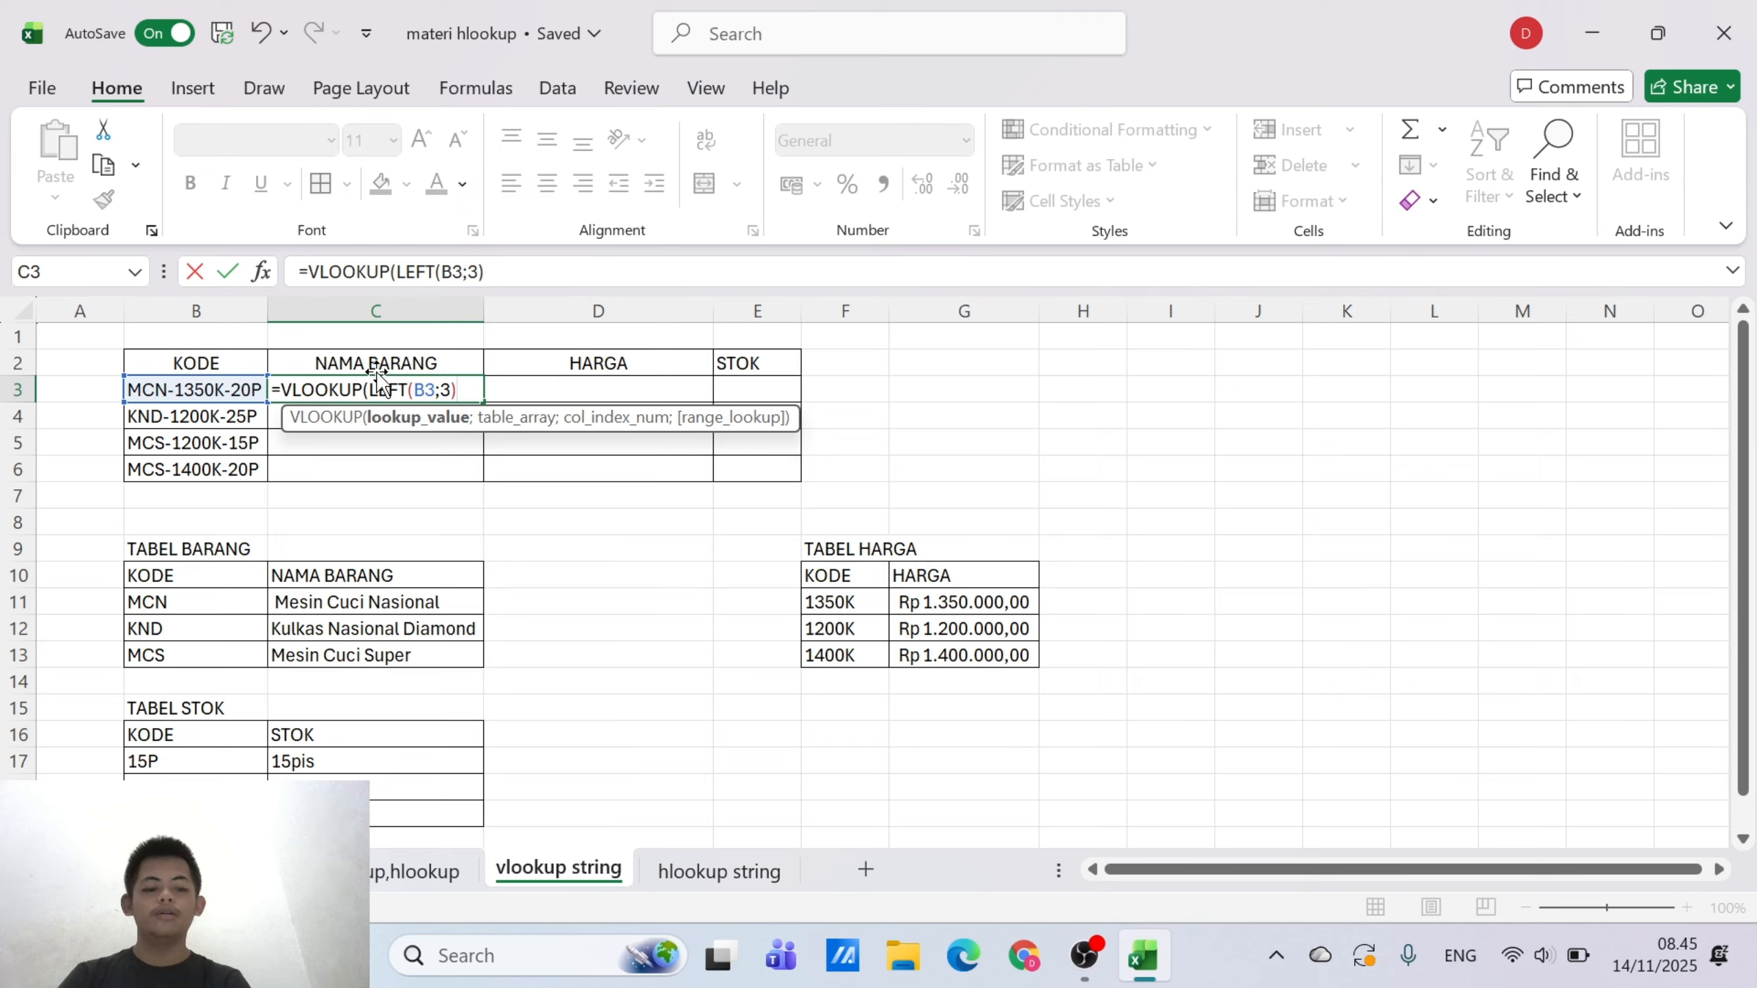
text(;)
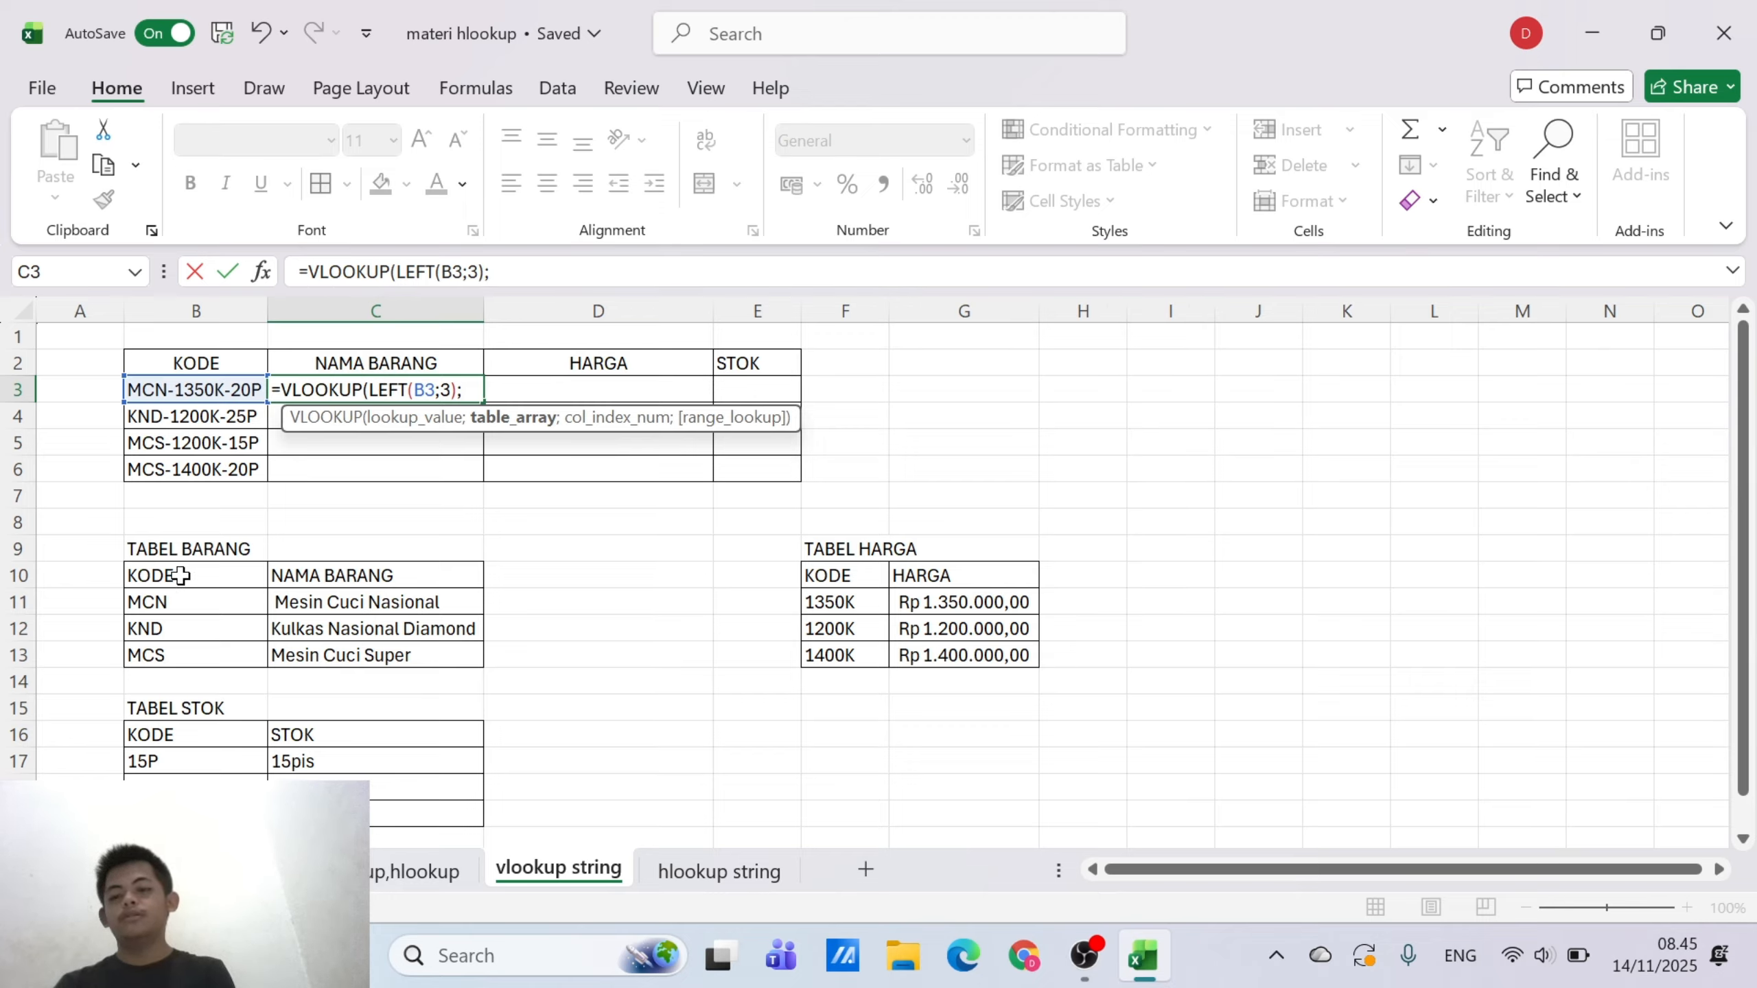
Set the VLOOKUP table array in C3 to the TABEL BARANG range as the absolute reference $B$10:$C$13
drag(180, 575, 347, 658)
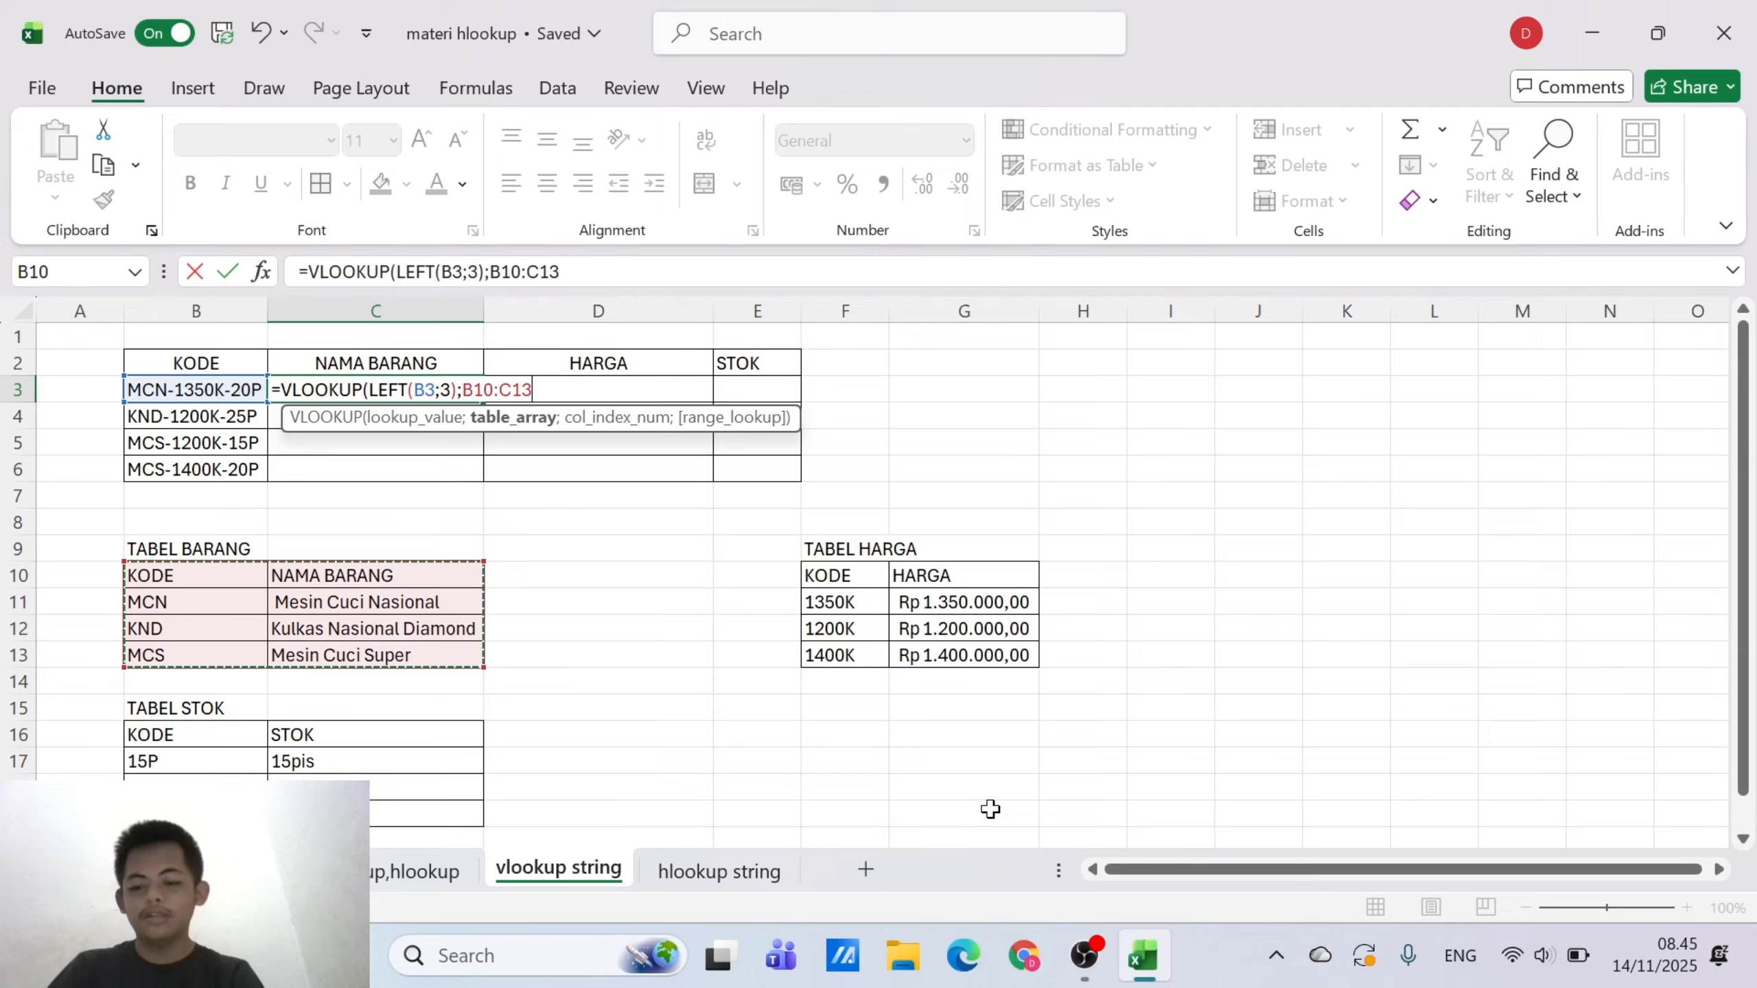
key(F4)
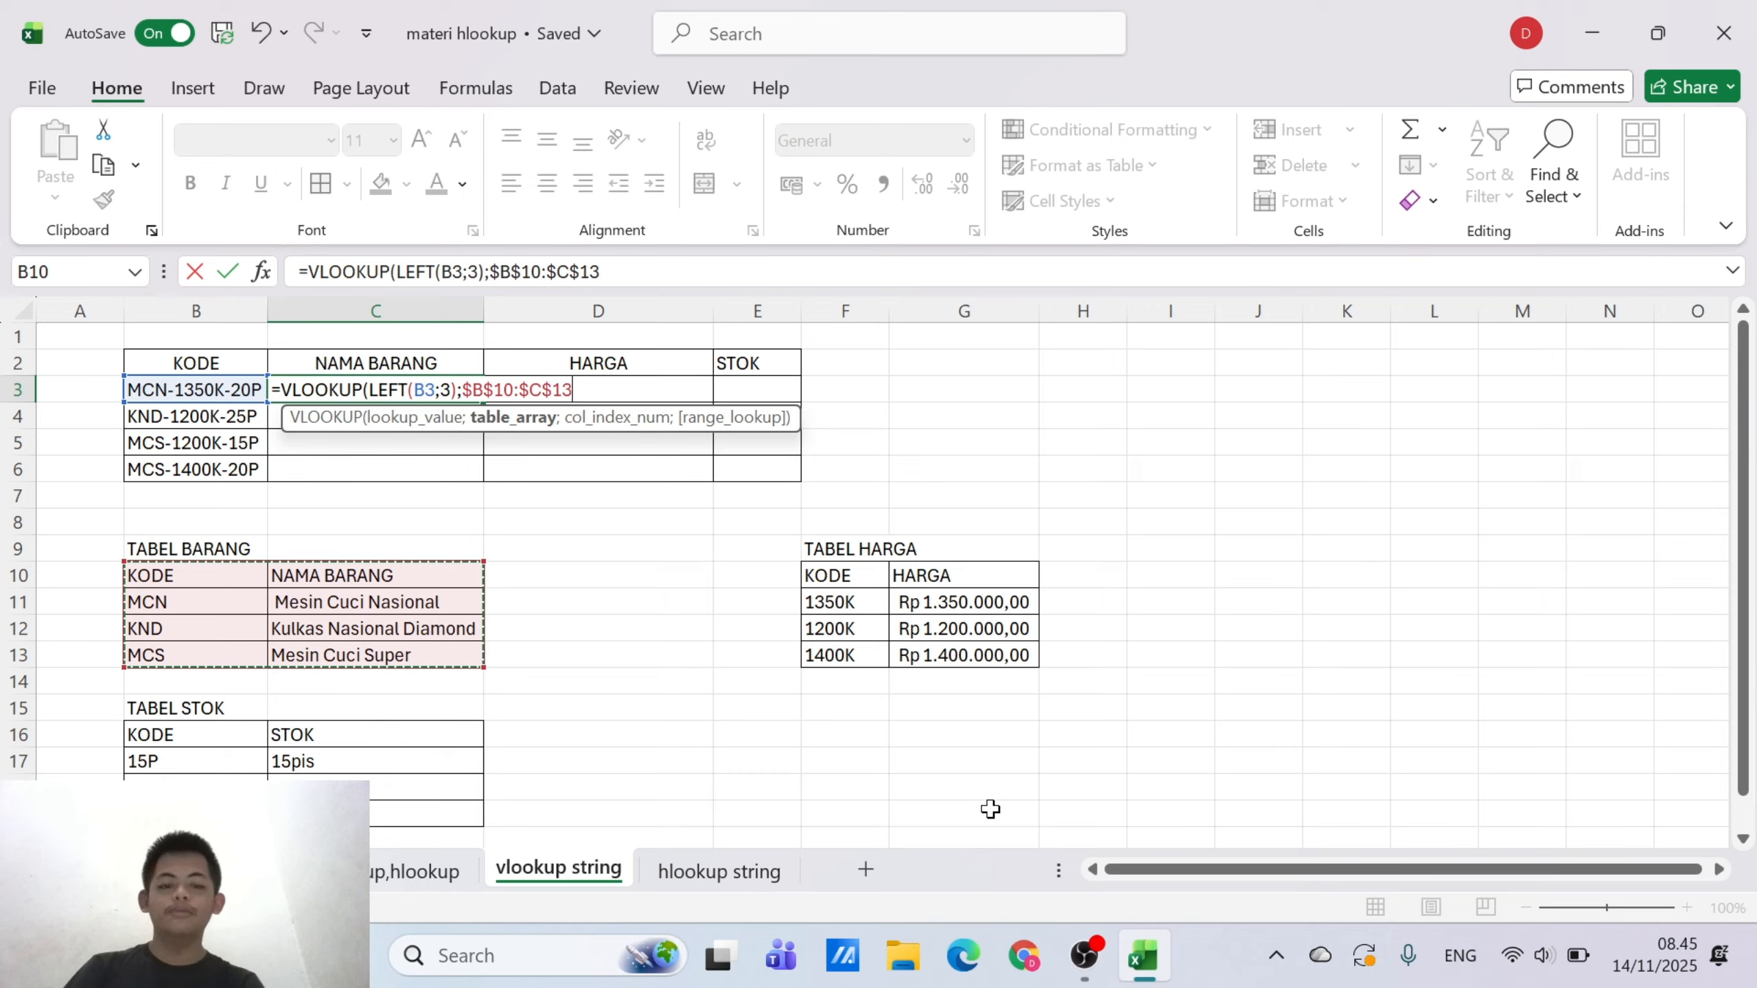
Try switching the table array in C3's formula back to relative references, and undo that change and the overwritten range
key(F4)
key(F4)
key(F4)
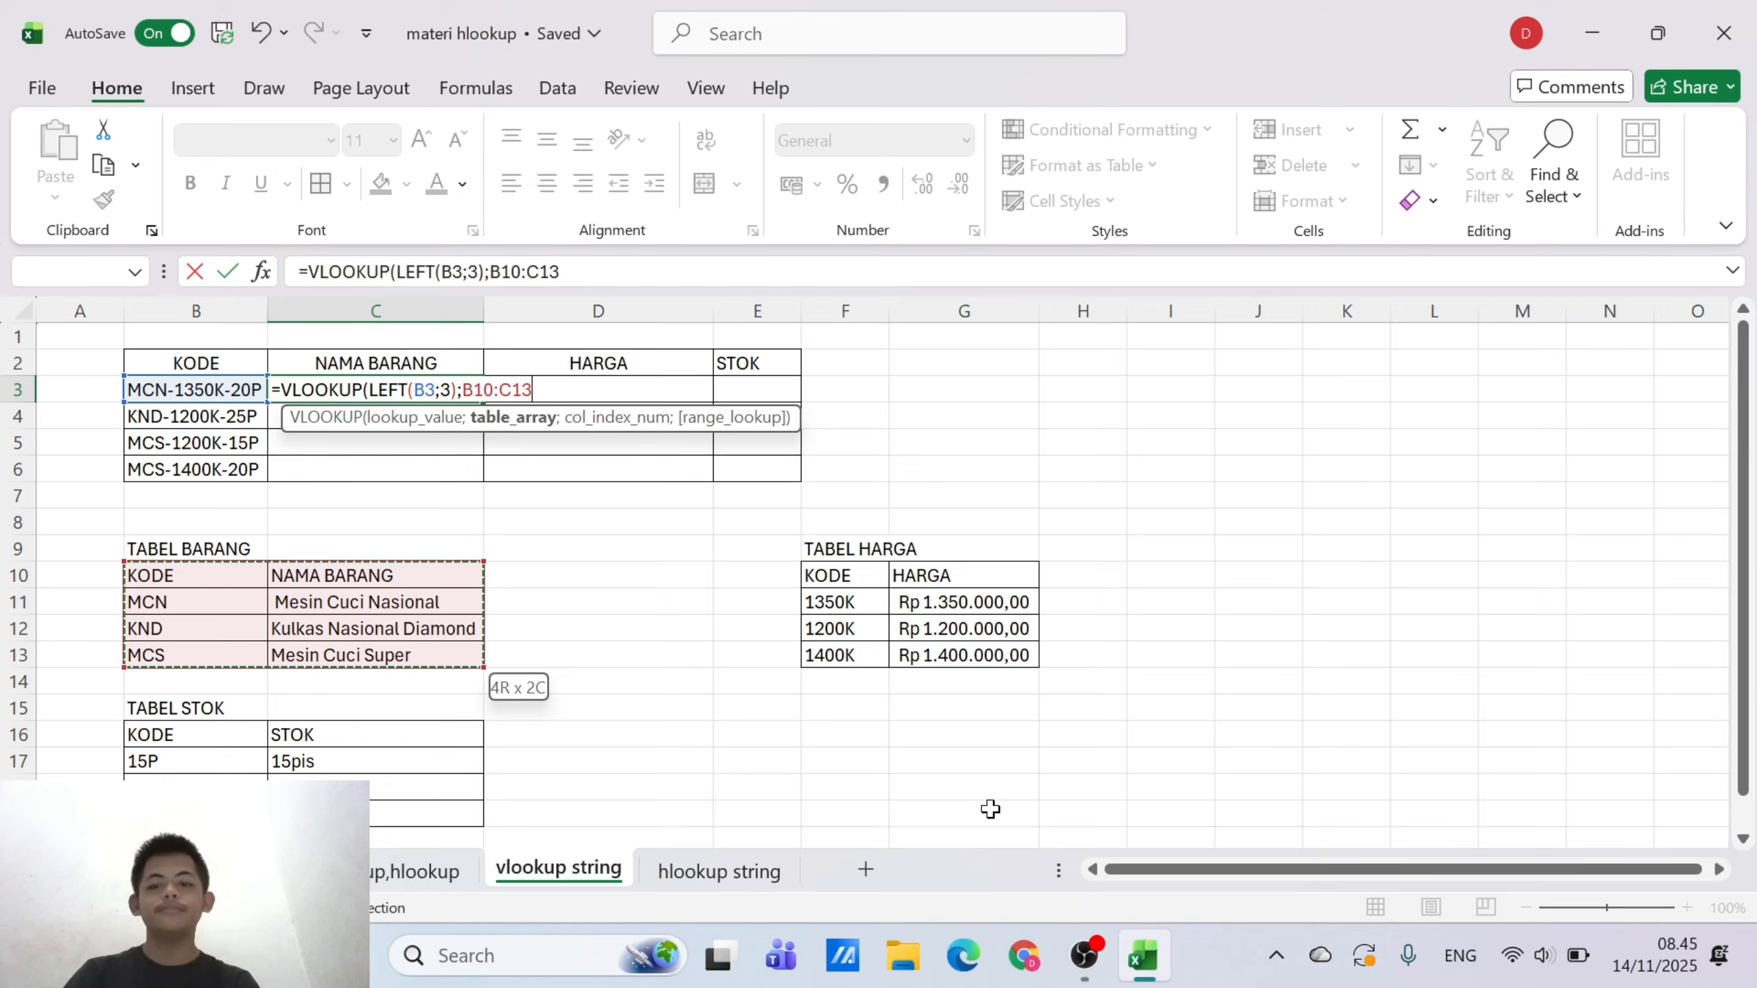
click(261, 34)
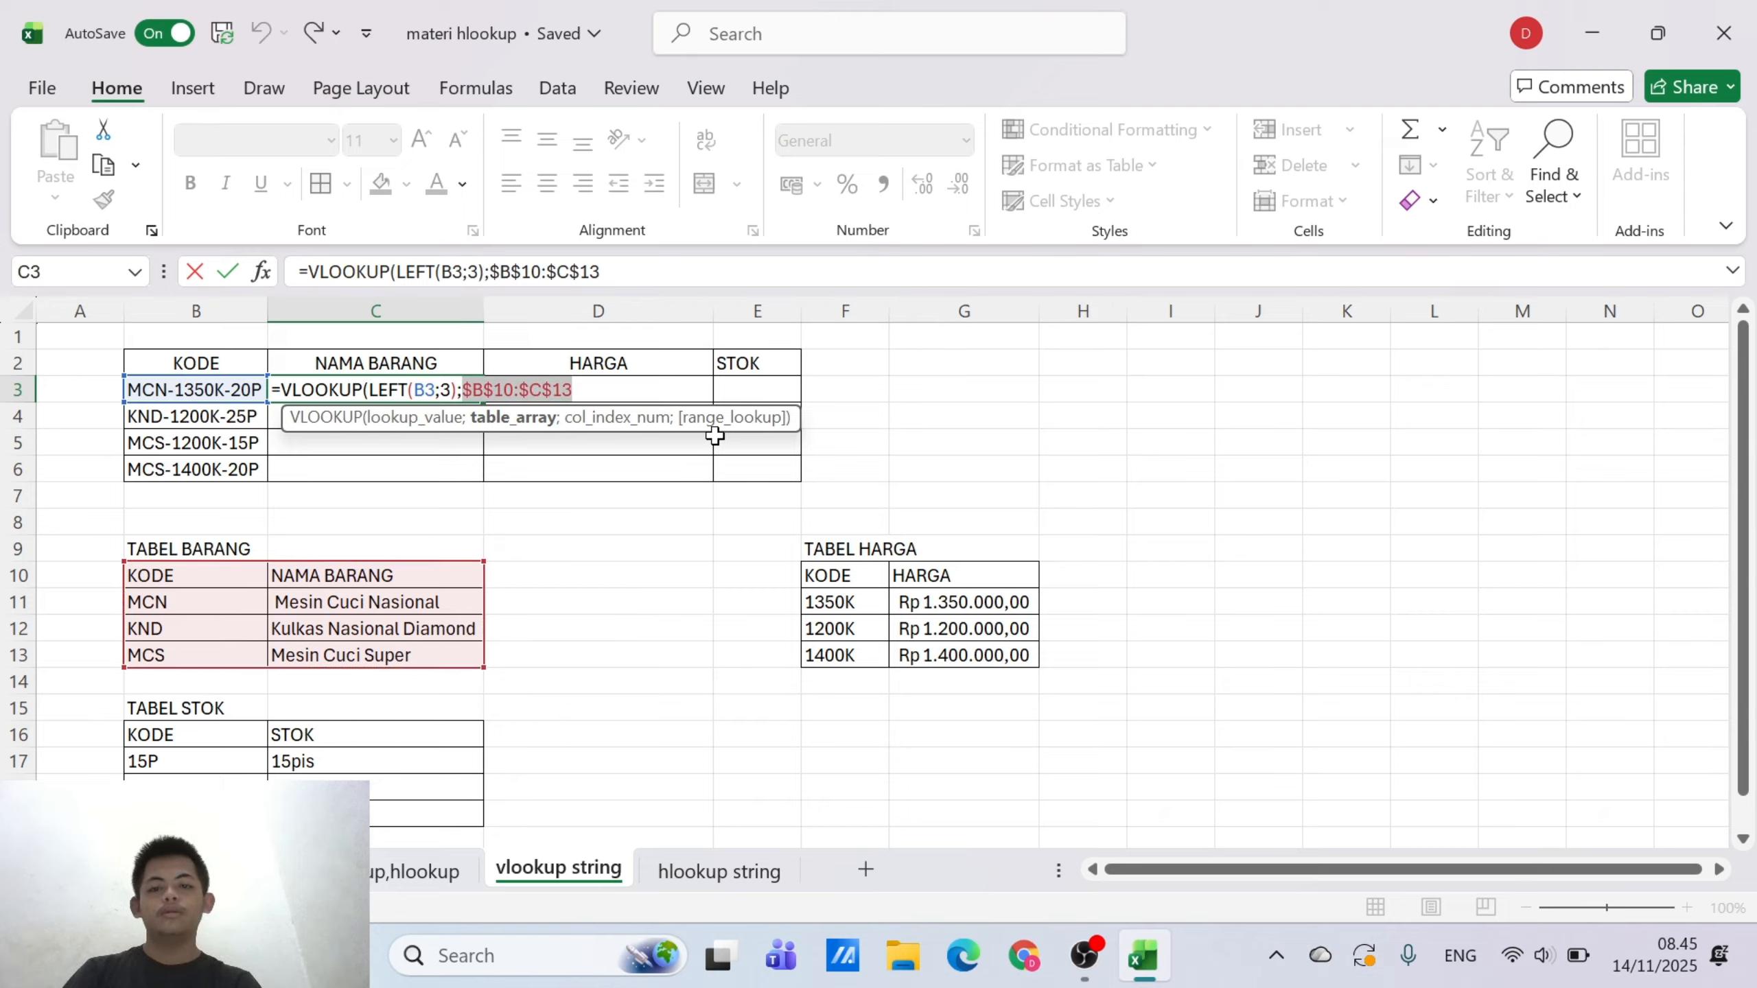
text(;)
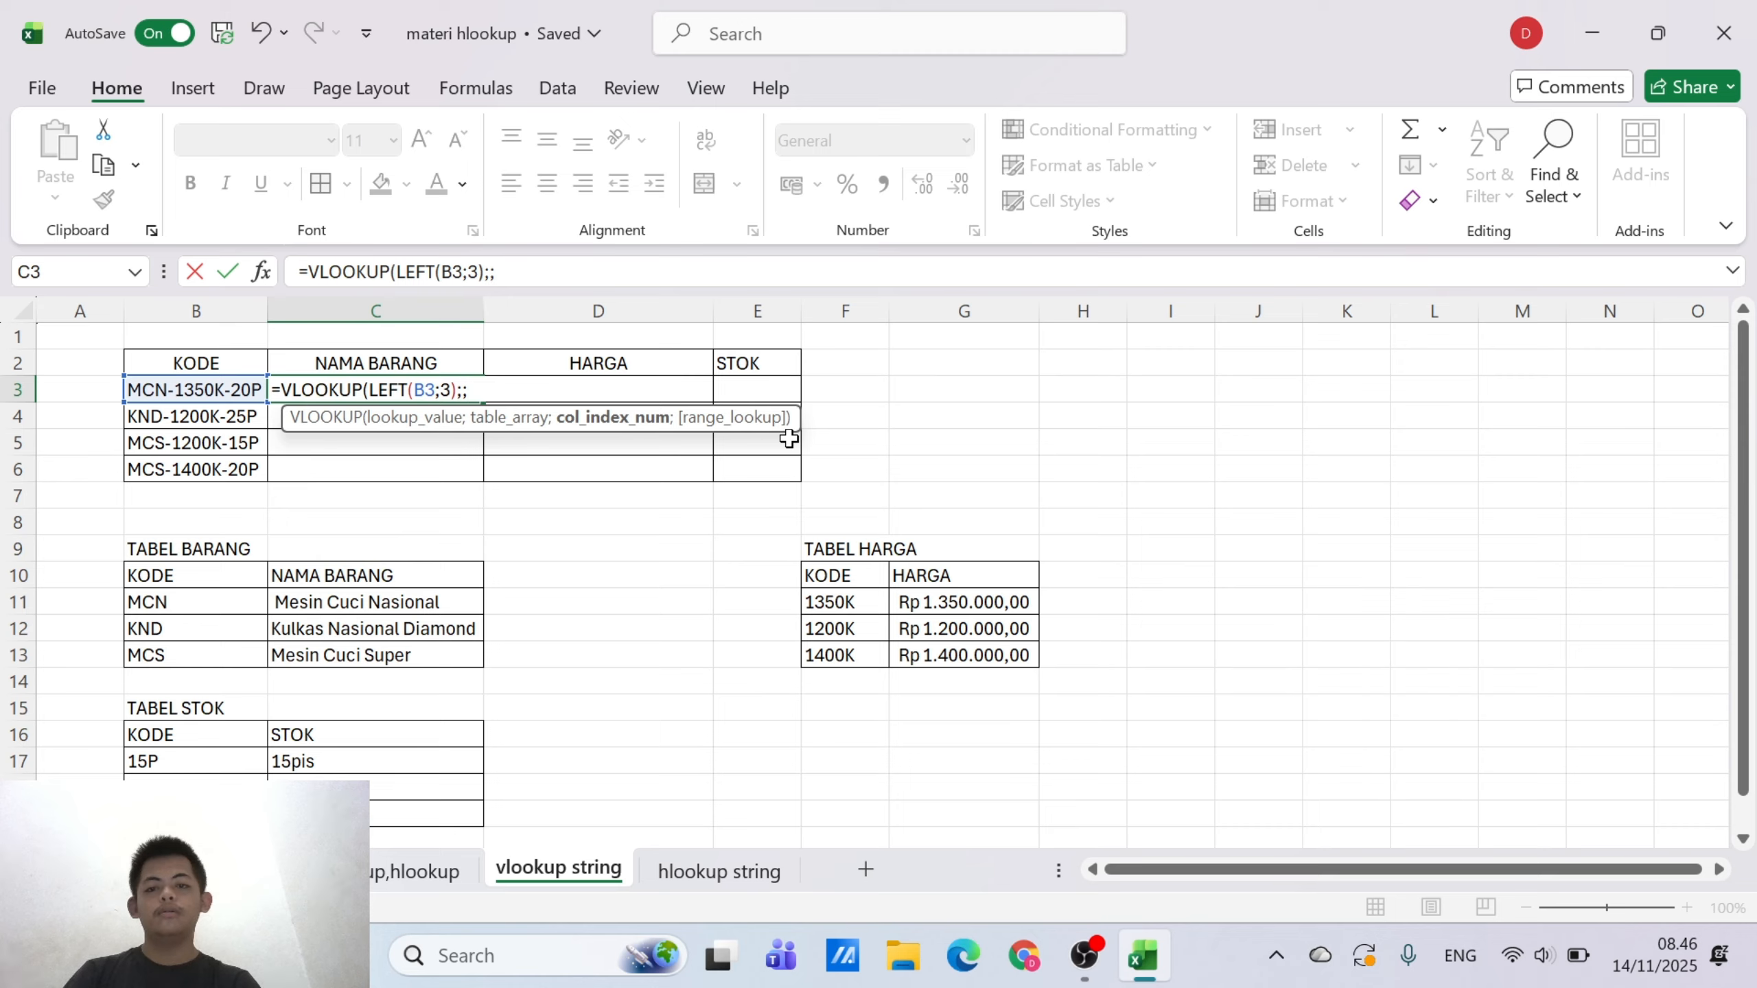
click(262, 32)
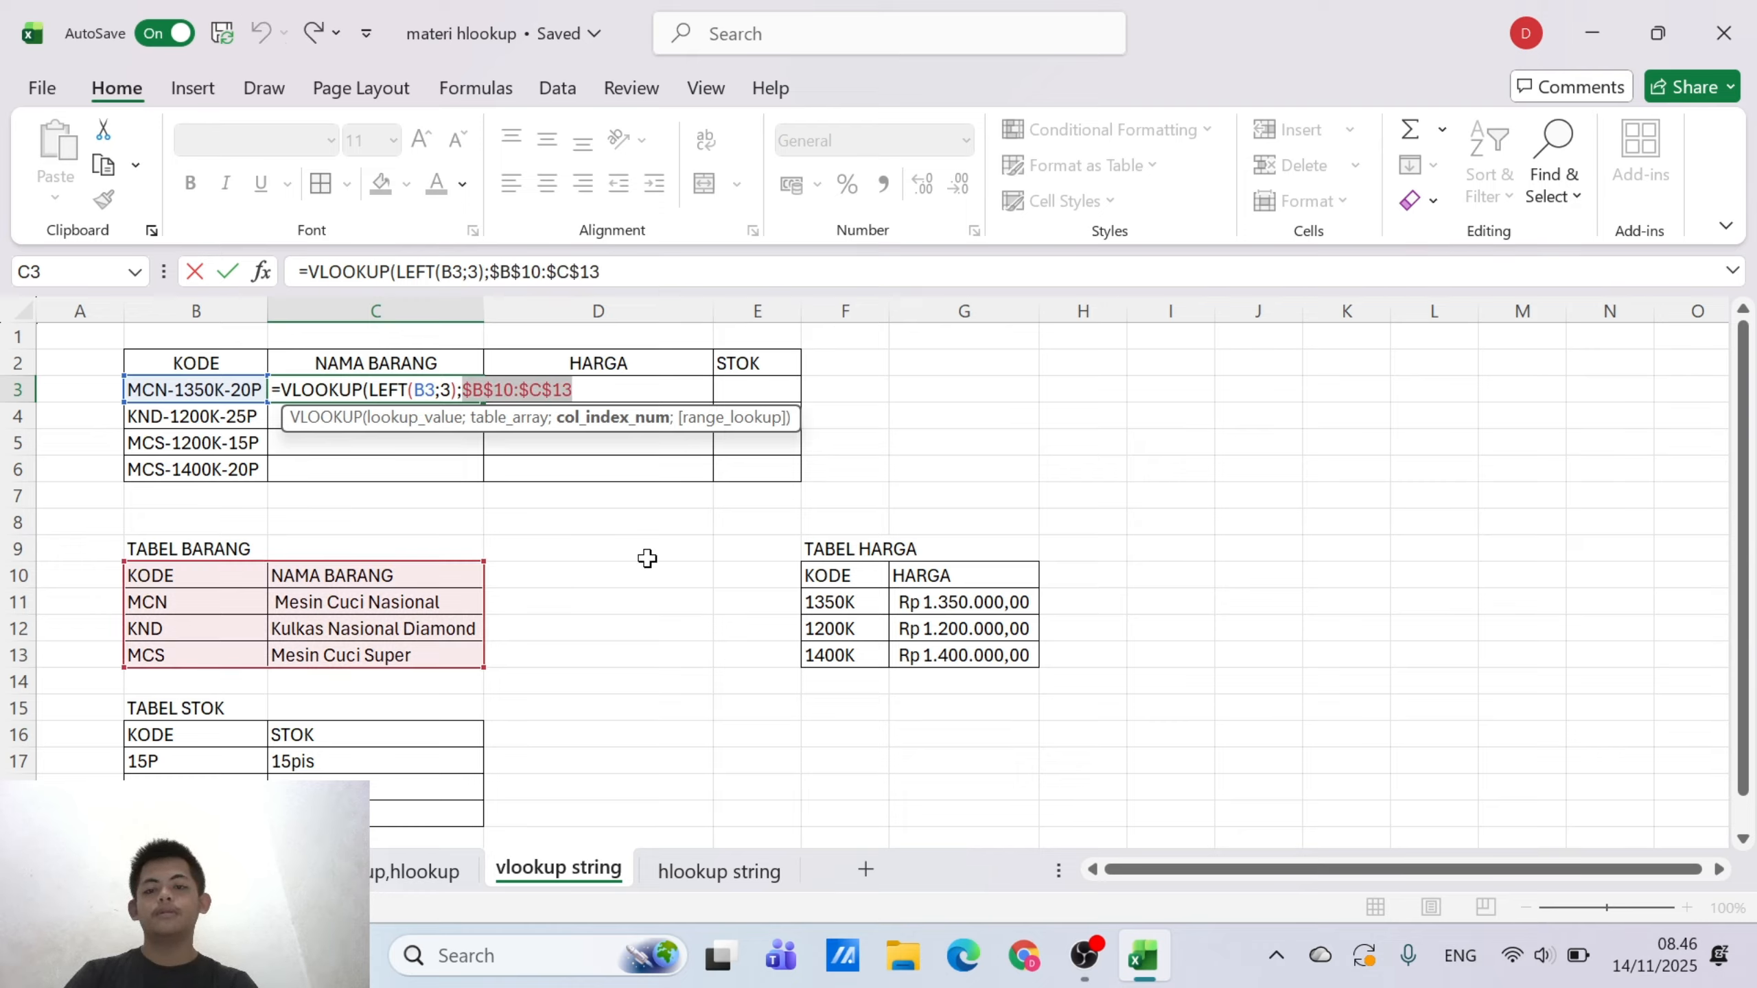
click(575, 389)
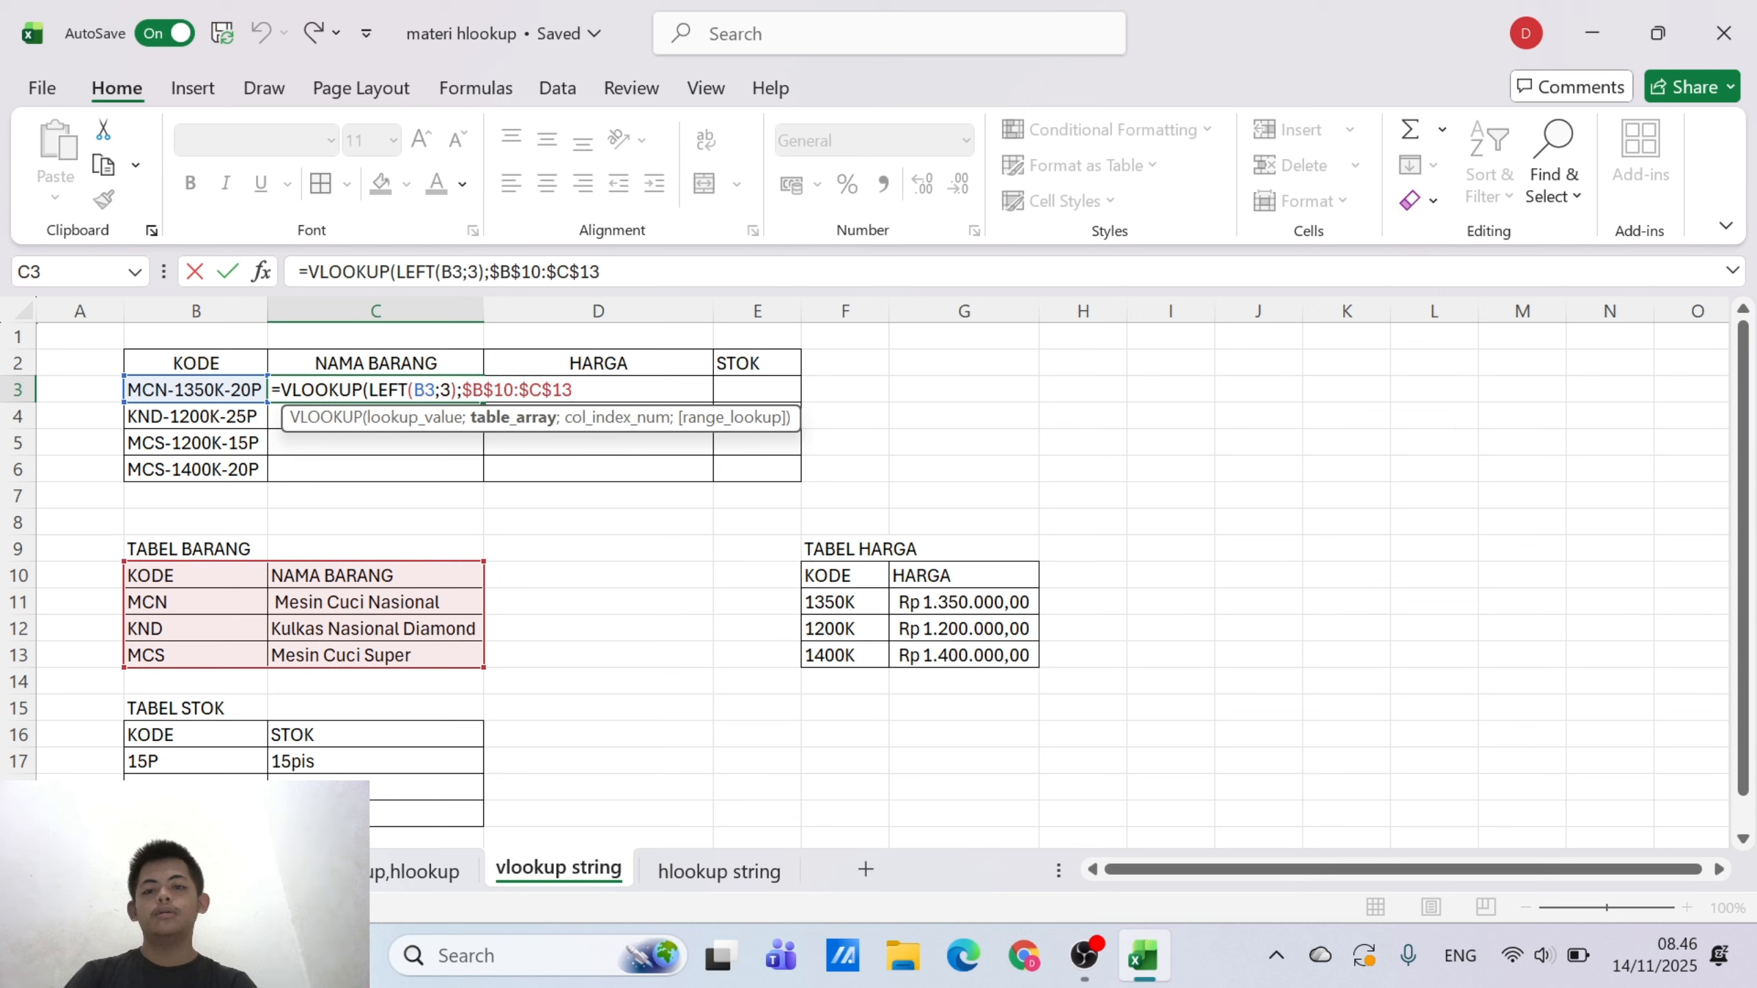
Complete C3's VLOOKUP with column index 2 and range lookup 0, and fill the formula down through C6
text(;)
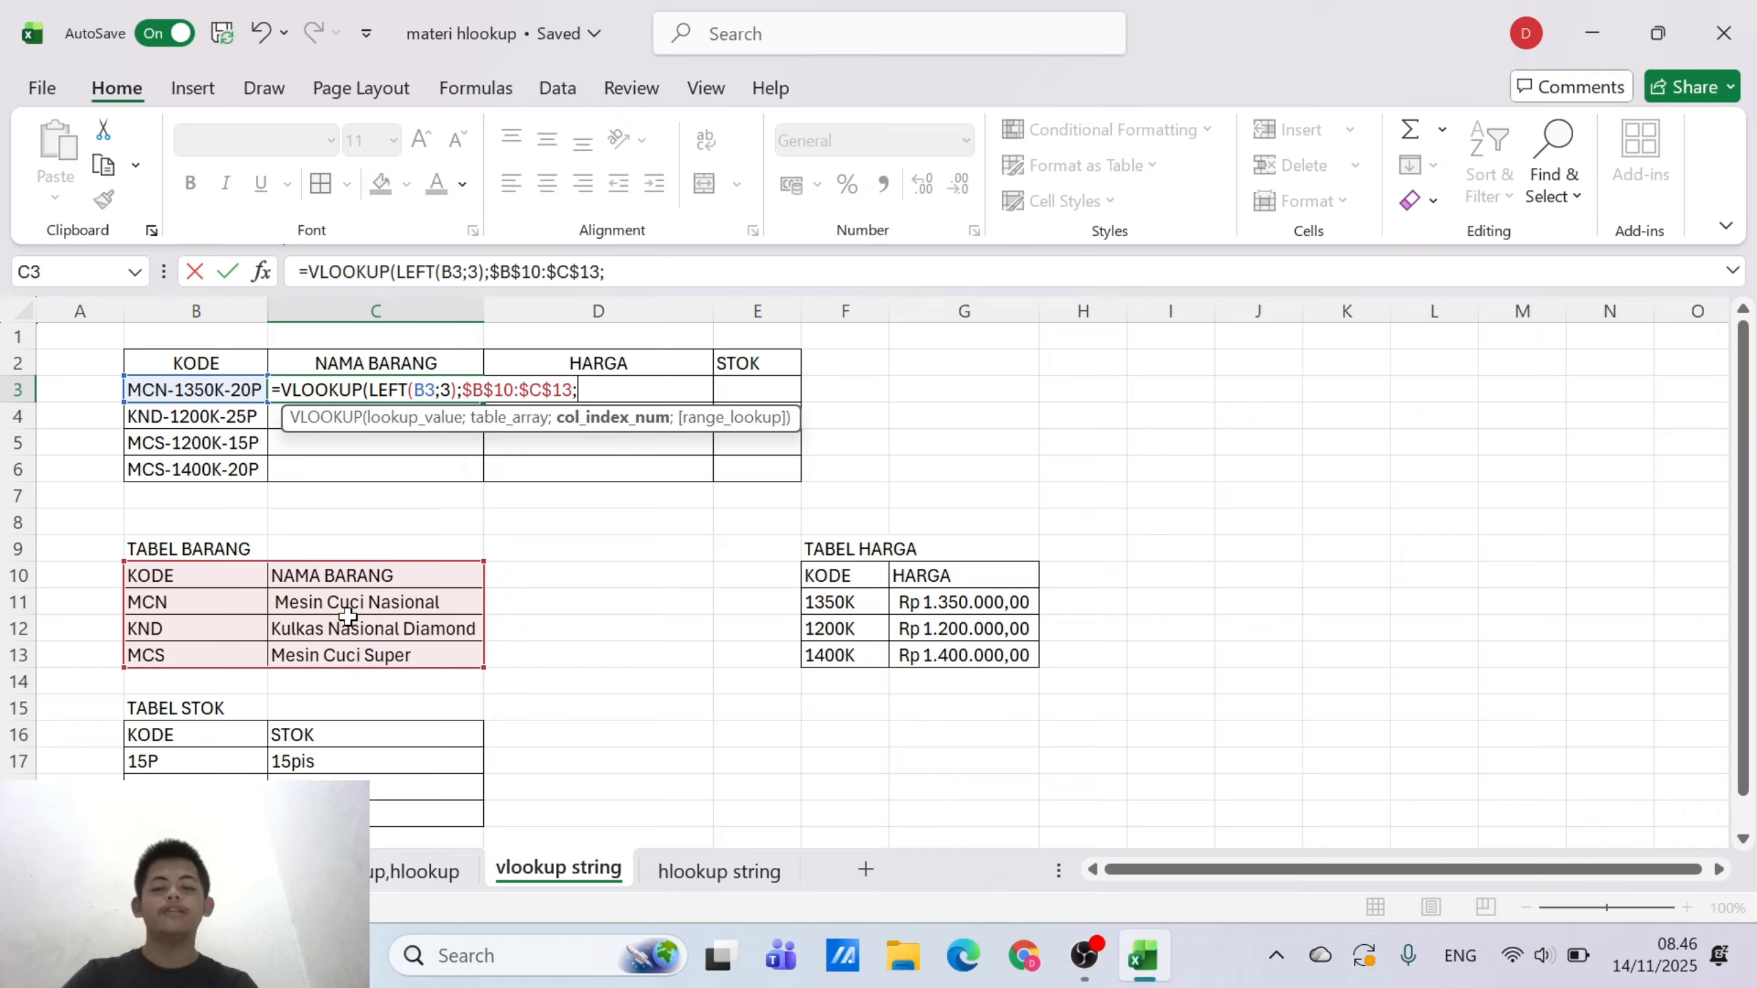
text(2)
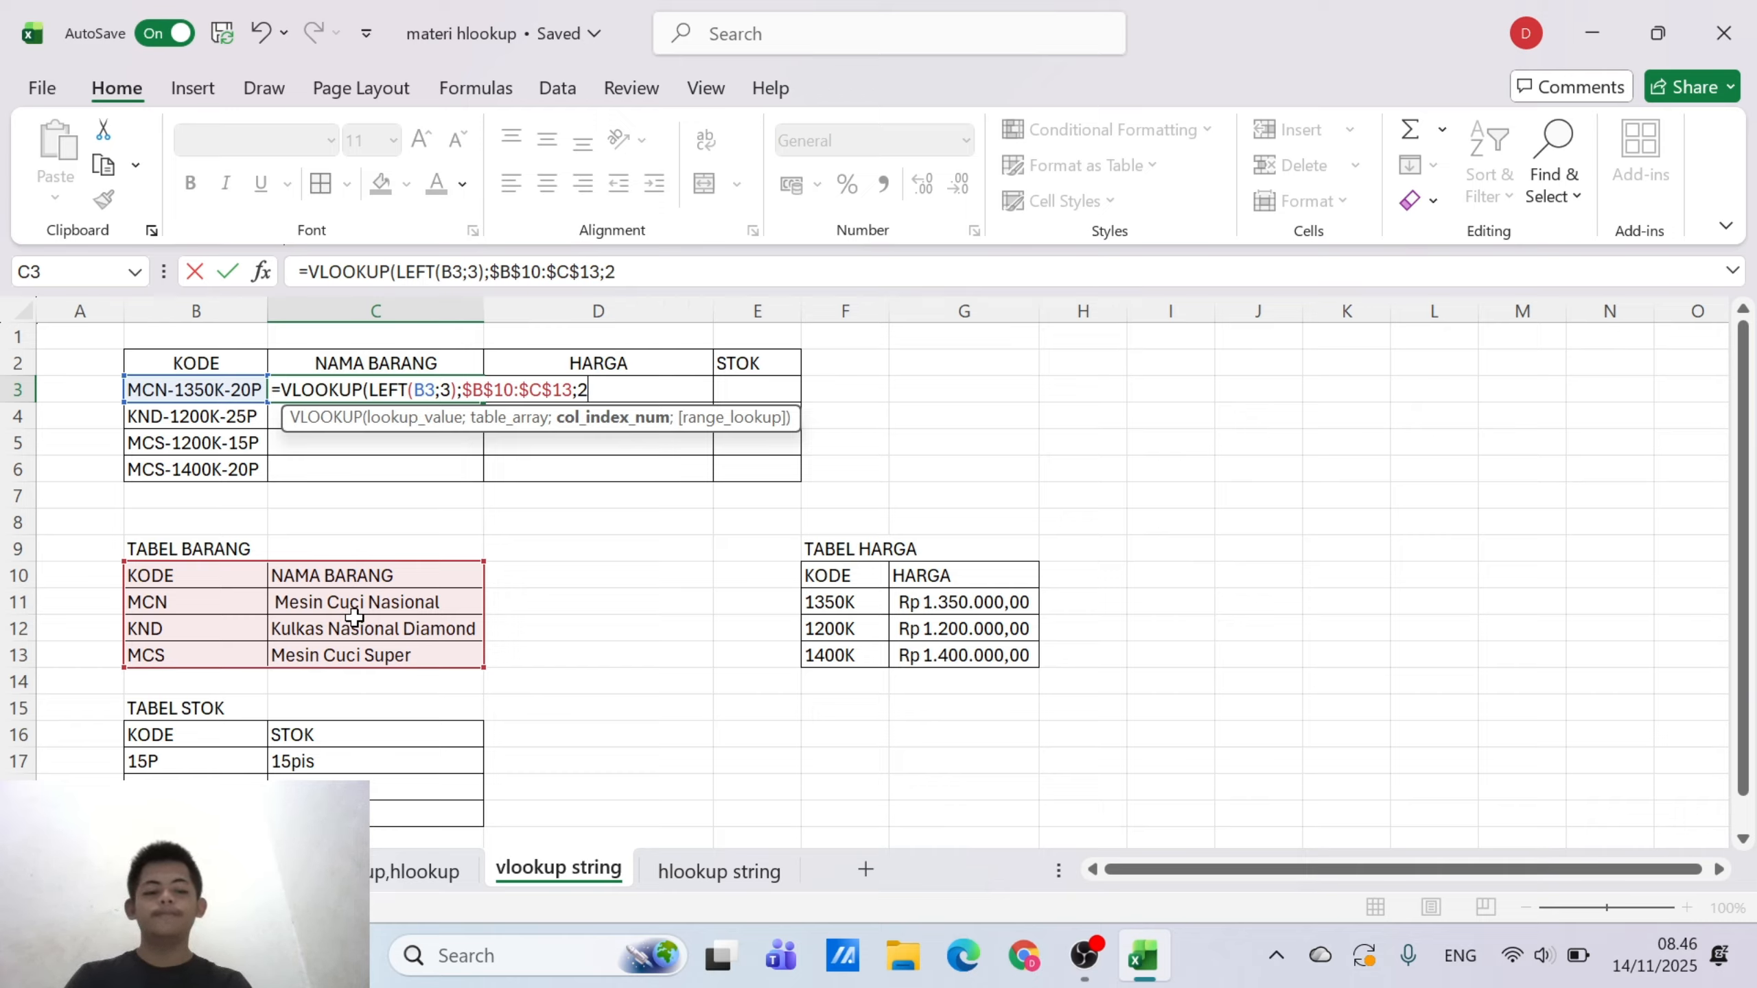
text(;0)
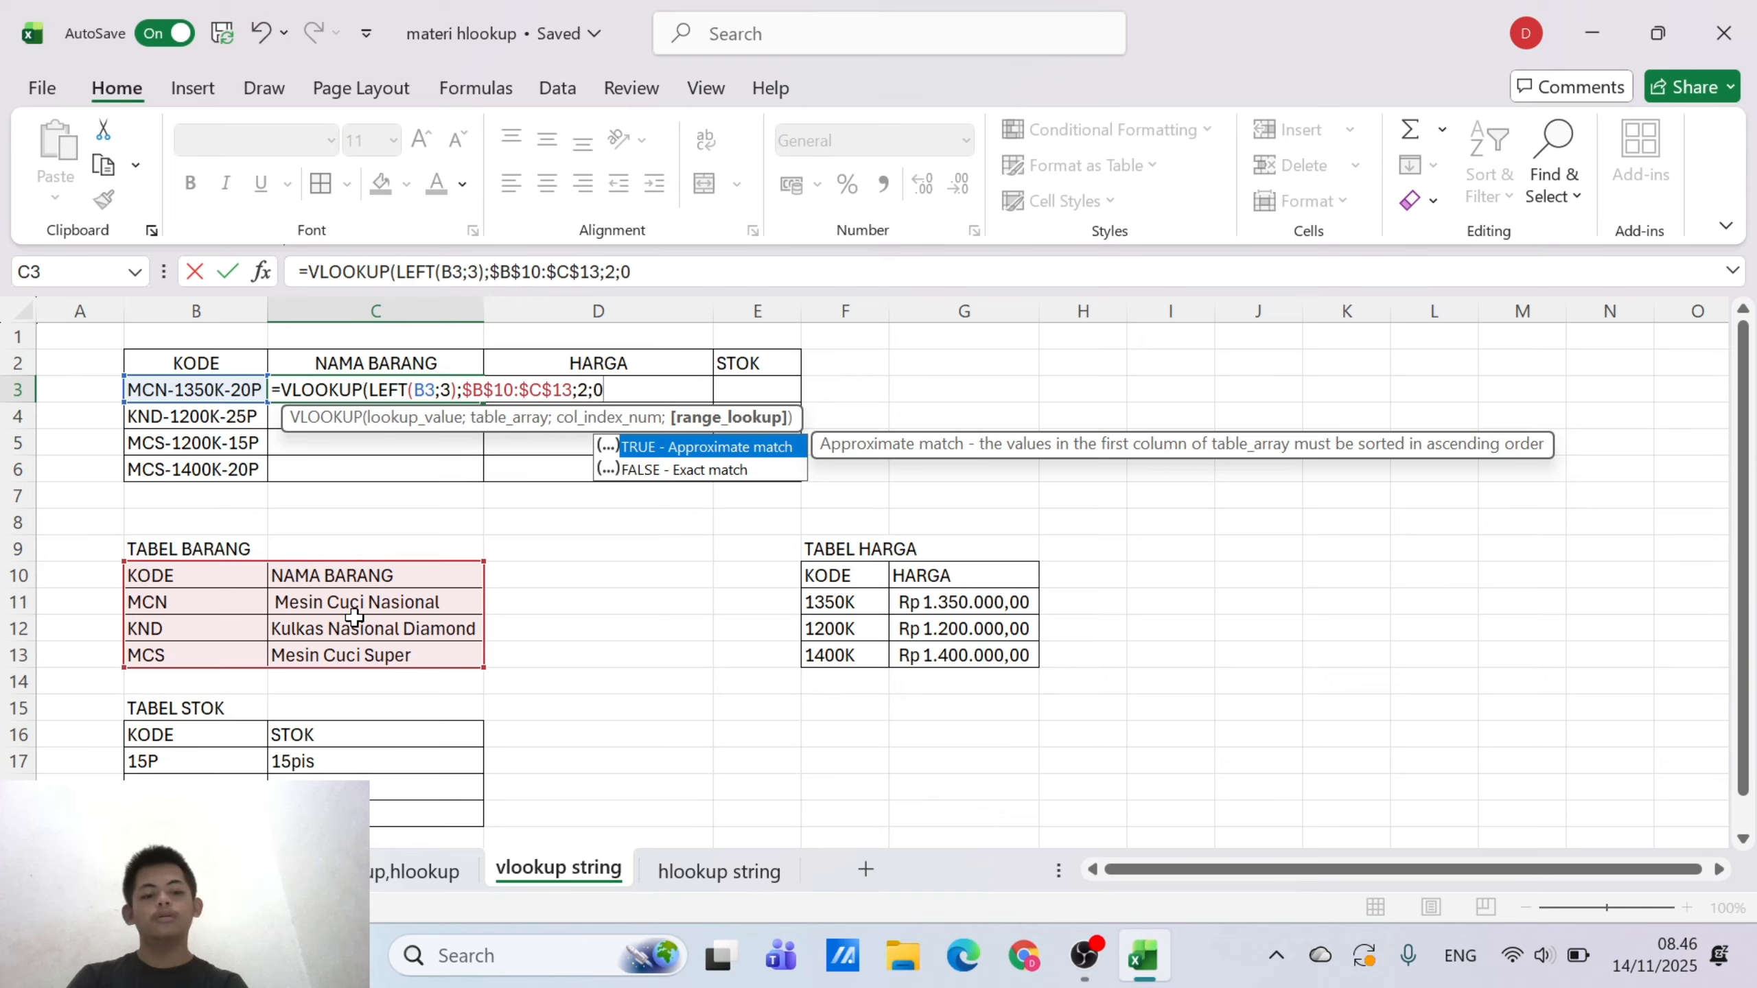
text())
key(Return)
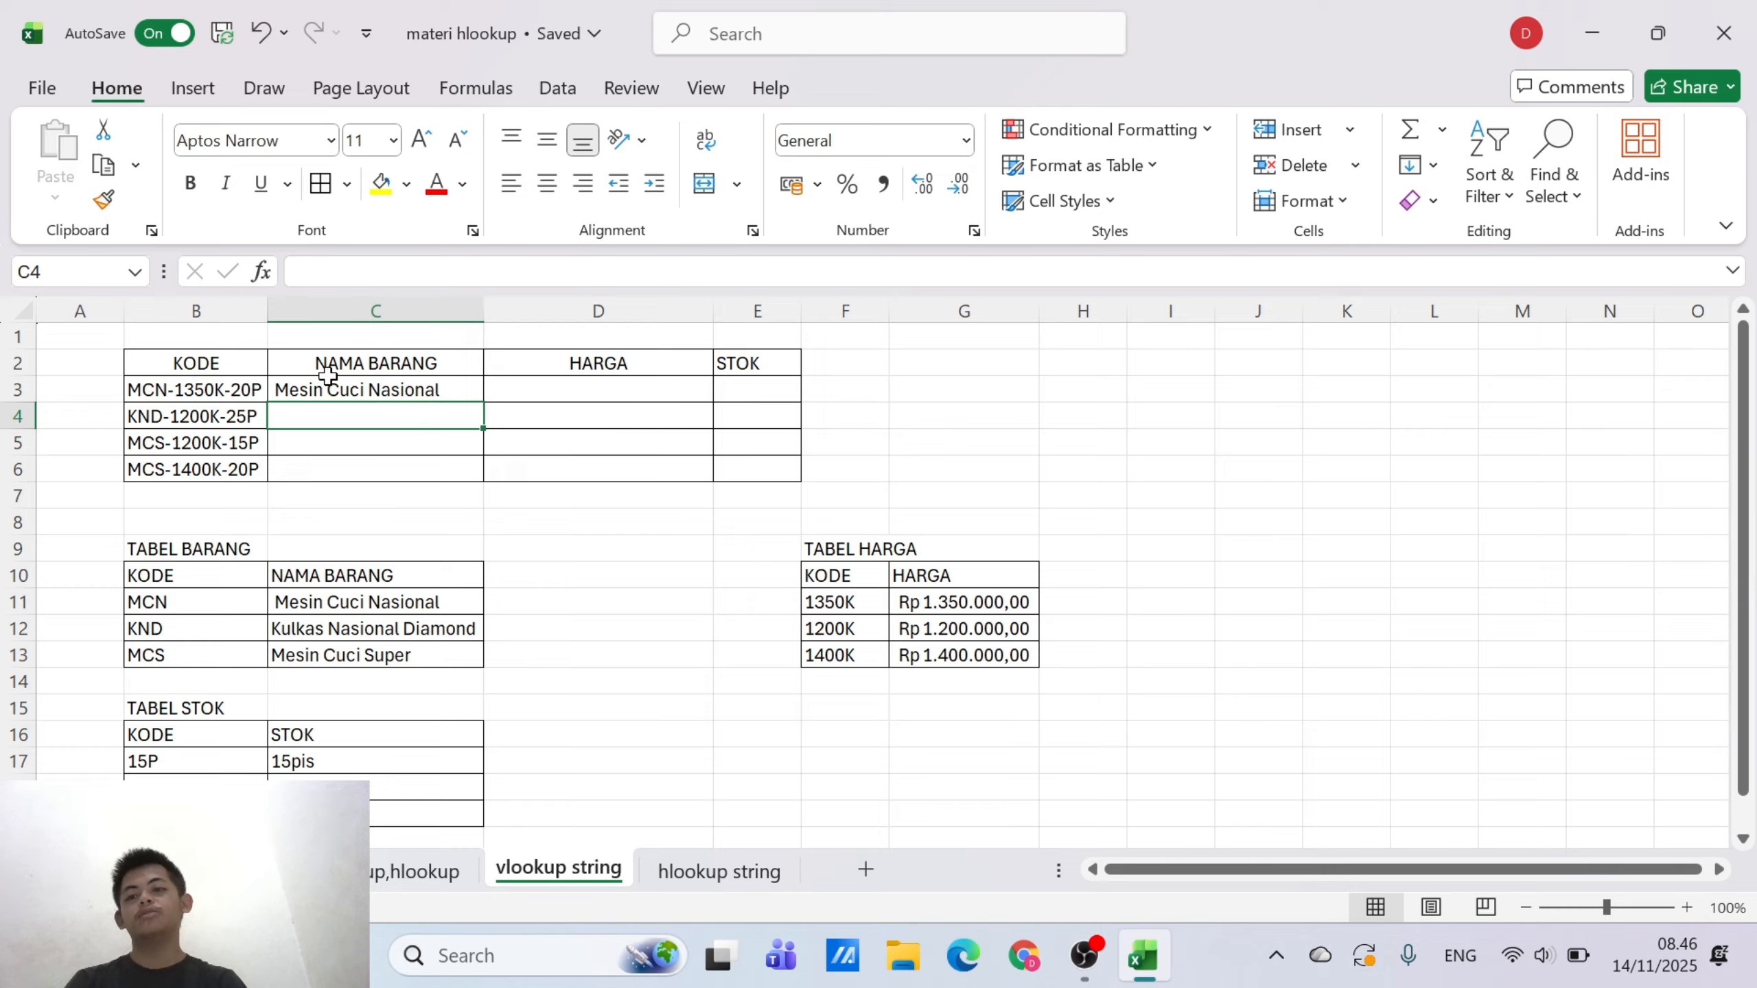
click(442, 394)
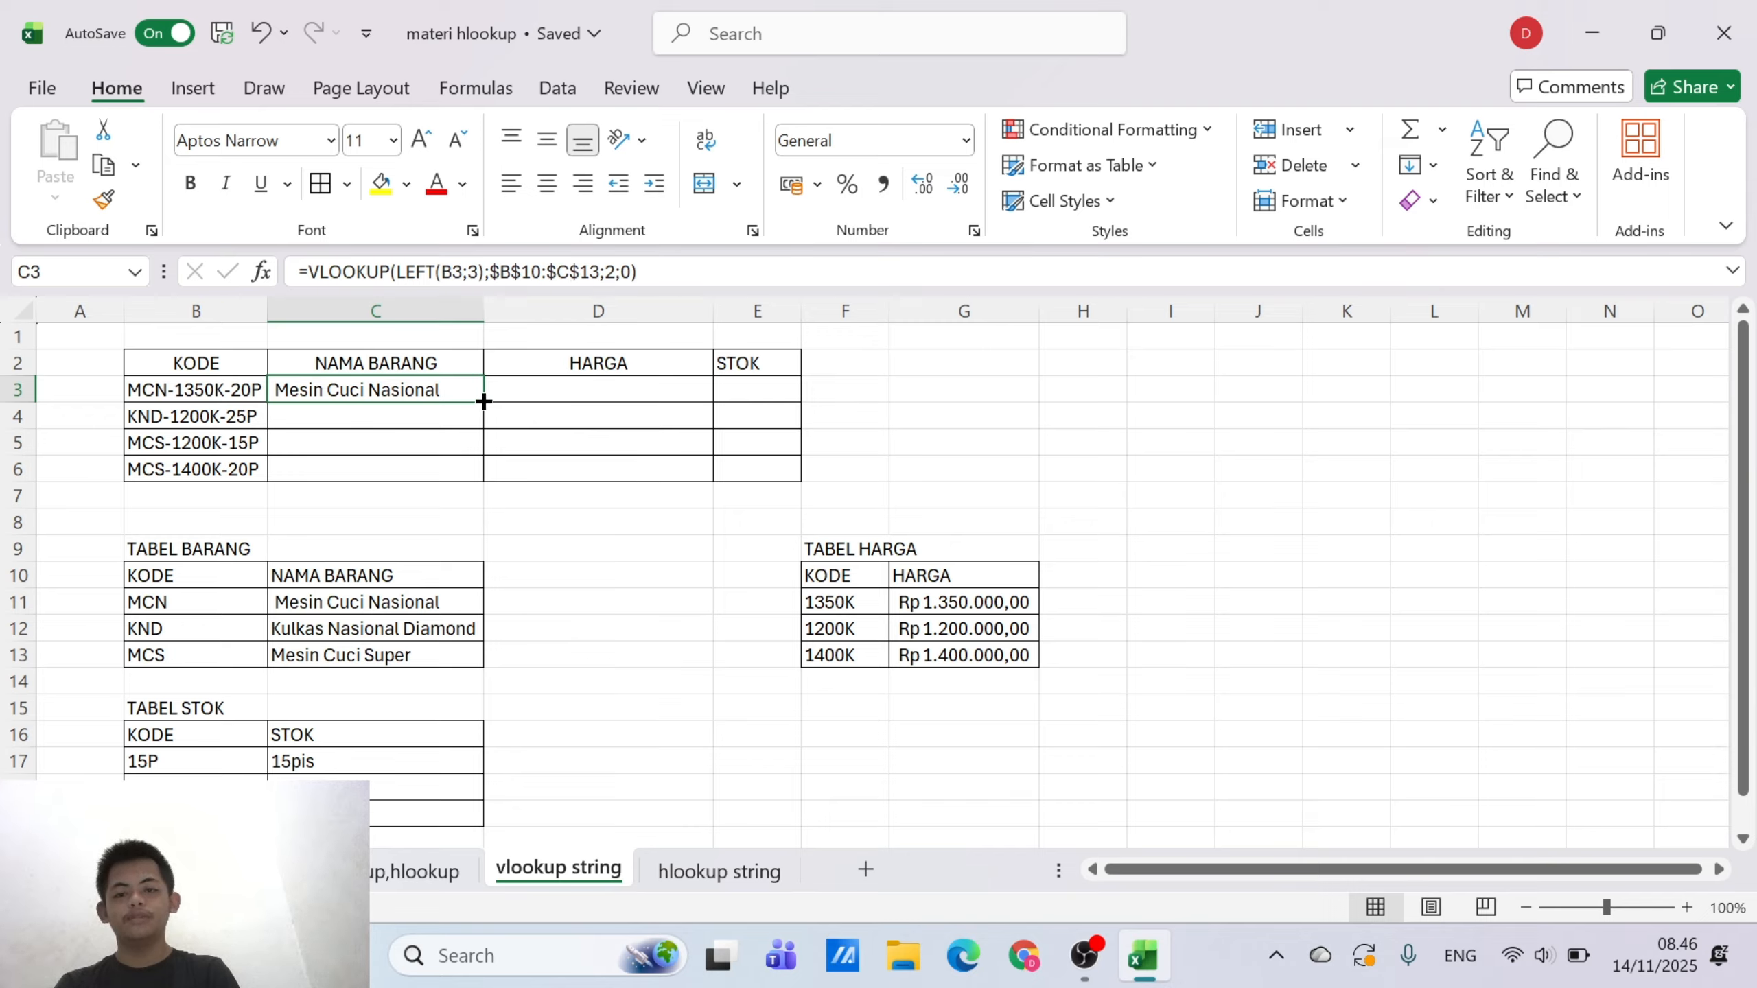
drag(484, 401, 471, 484)
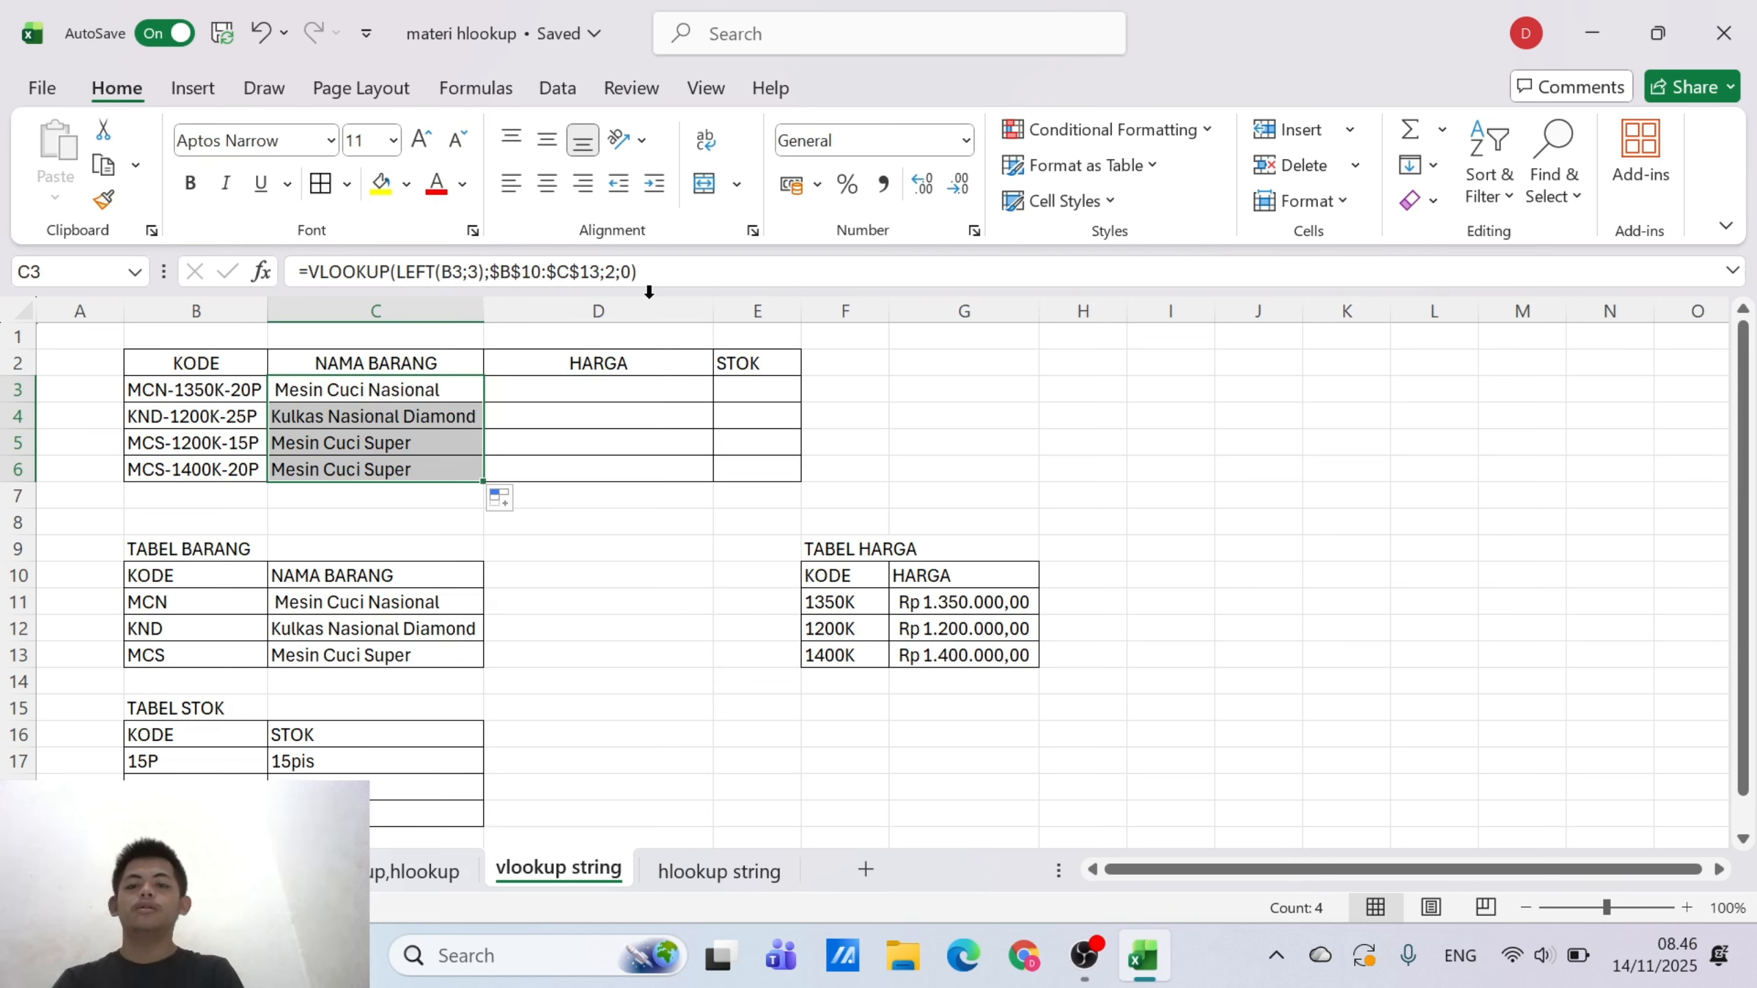
Start a VLOOKUP formula in D3 under HARGA with the MID function as its lookup value
click(595, 384)
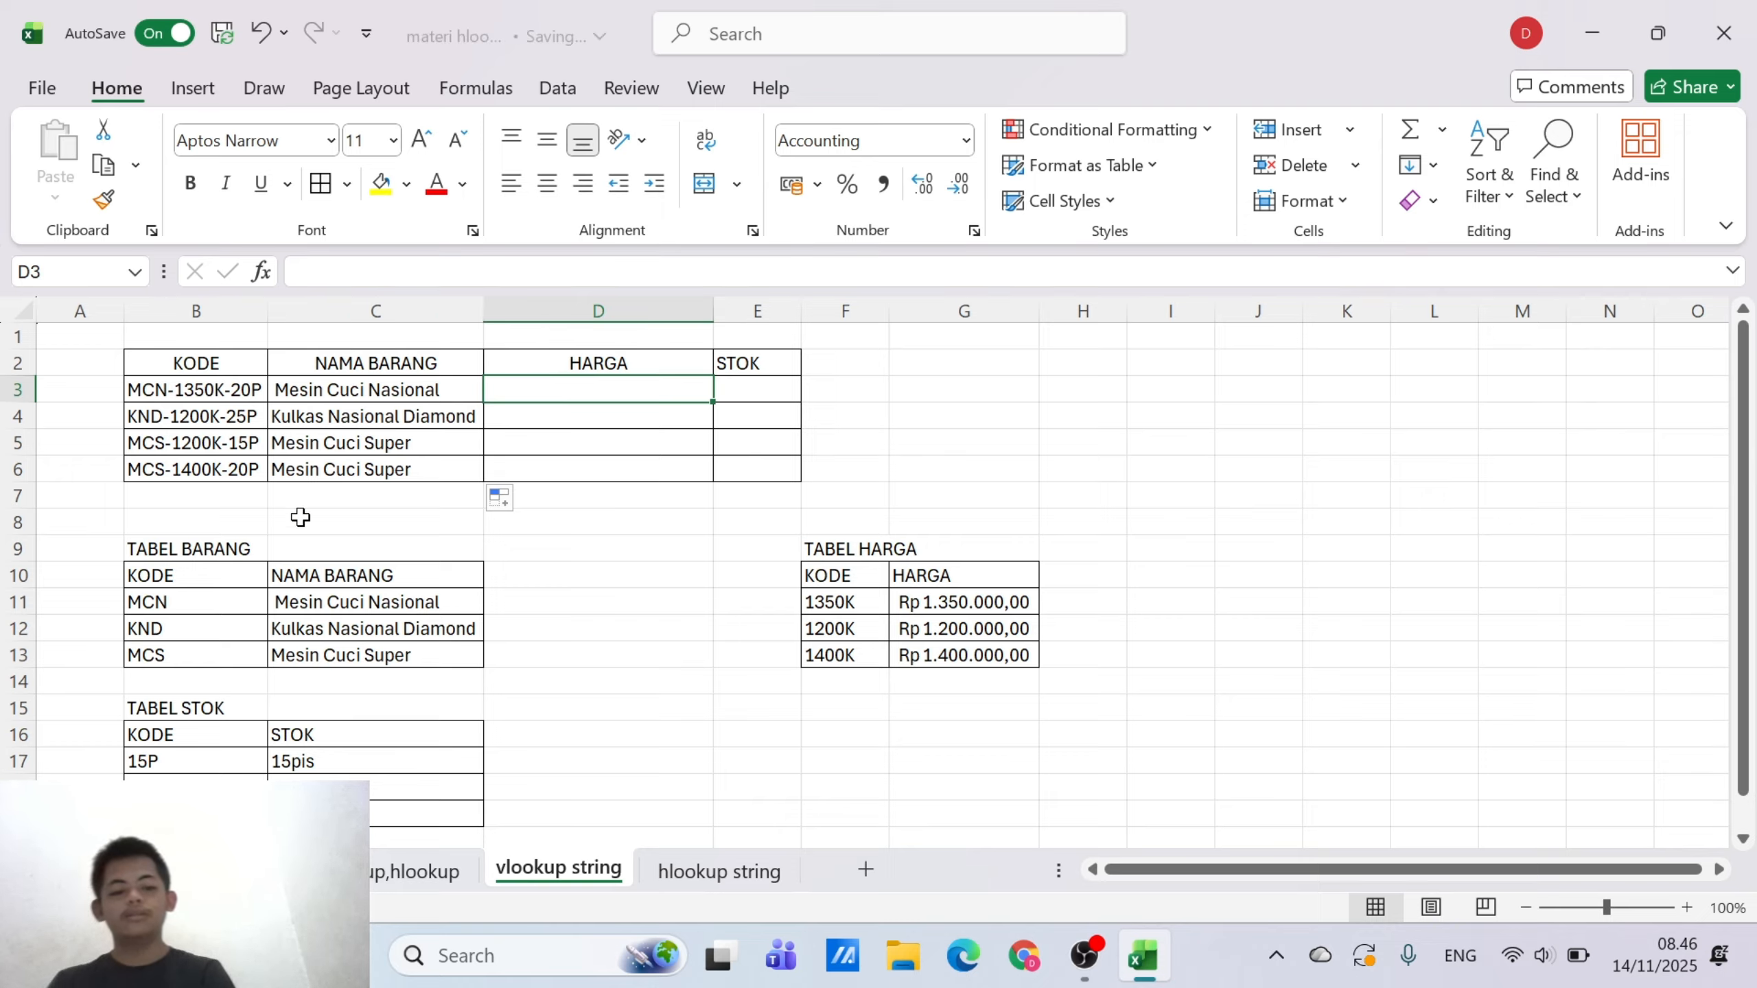
text(=V)
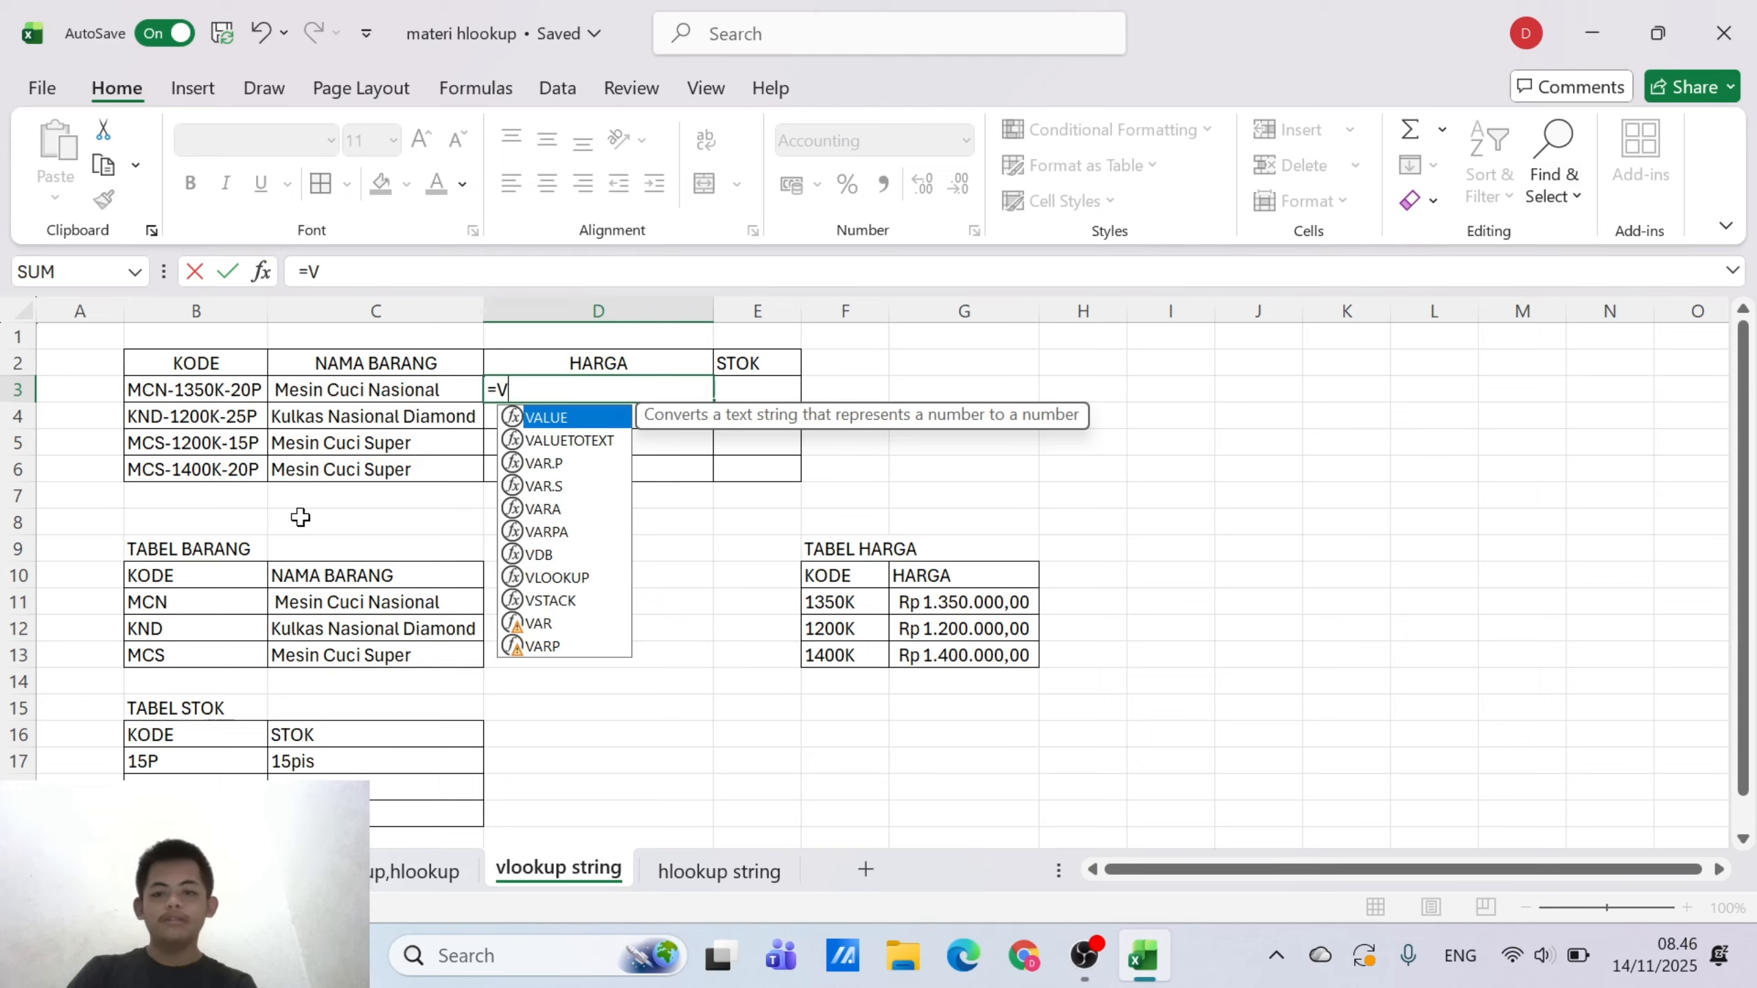
text(LOO)
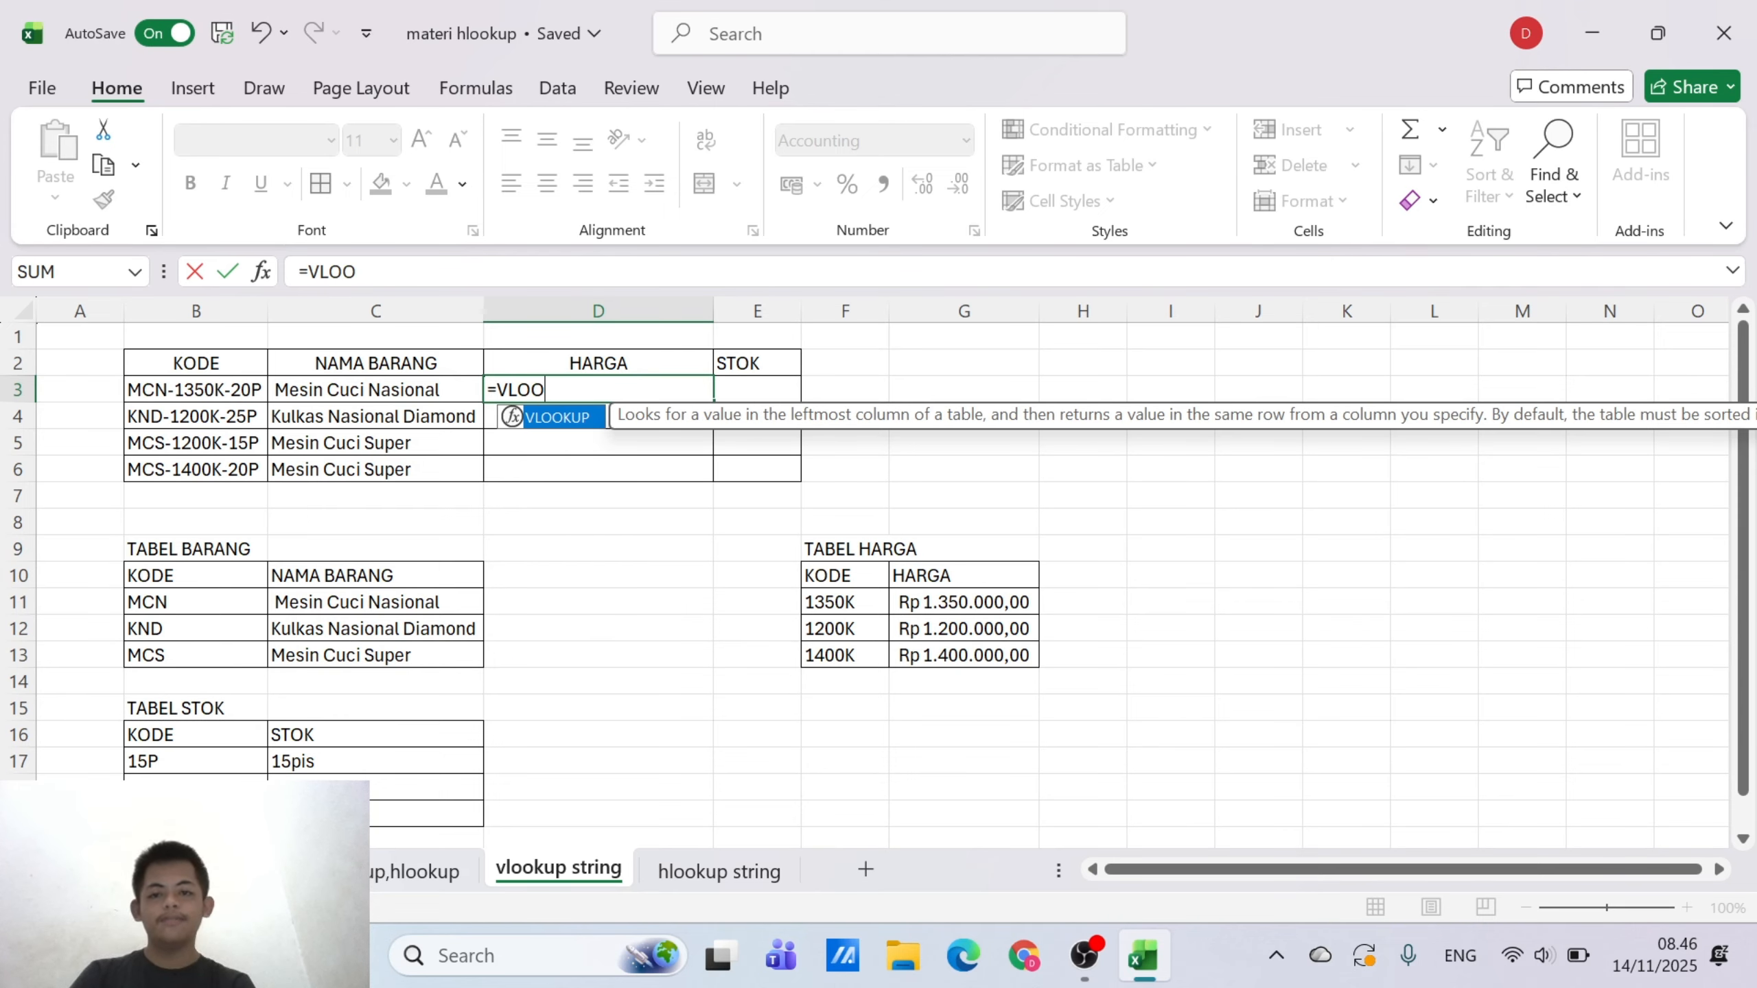
double_click(553, 417)
text(MID)
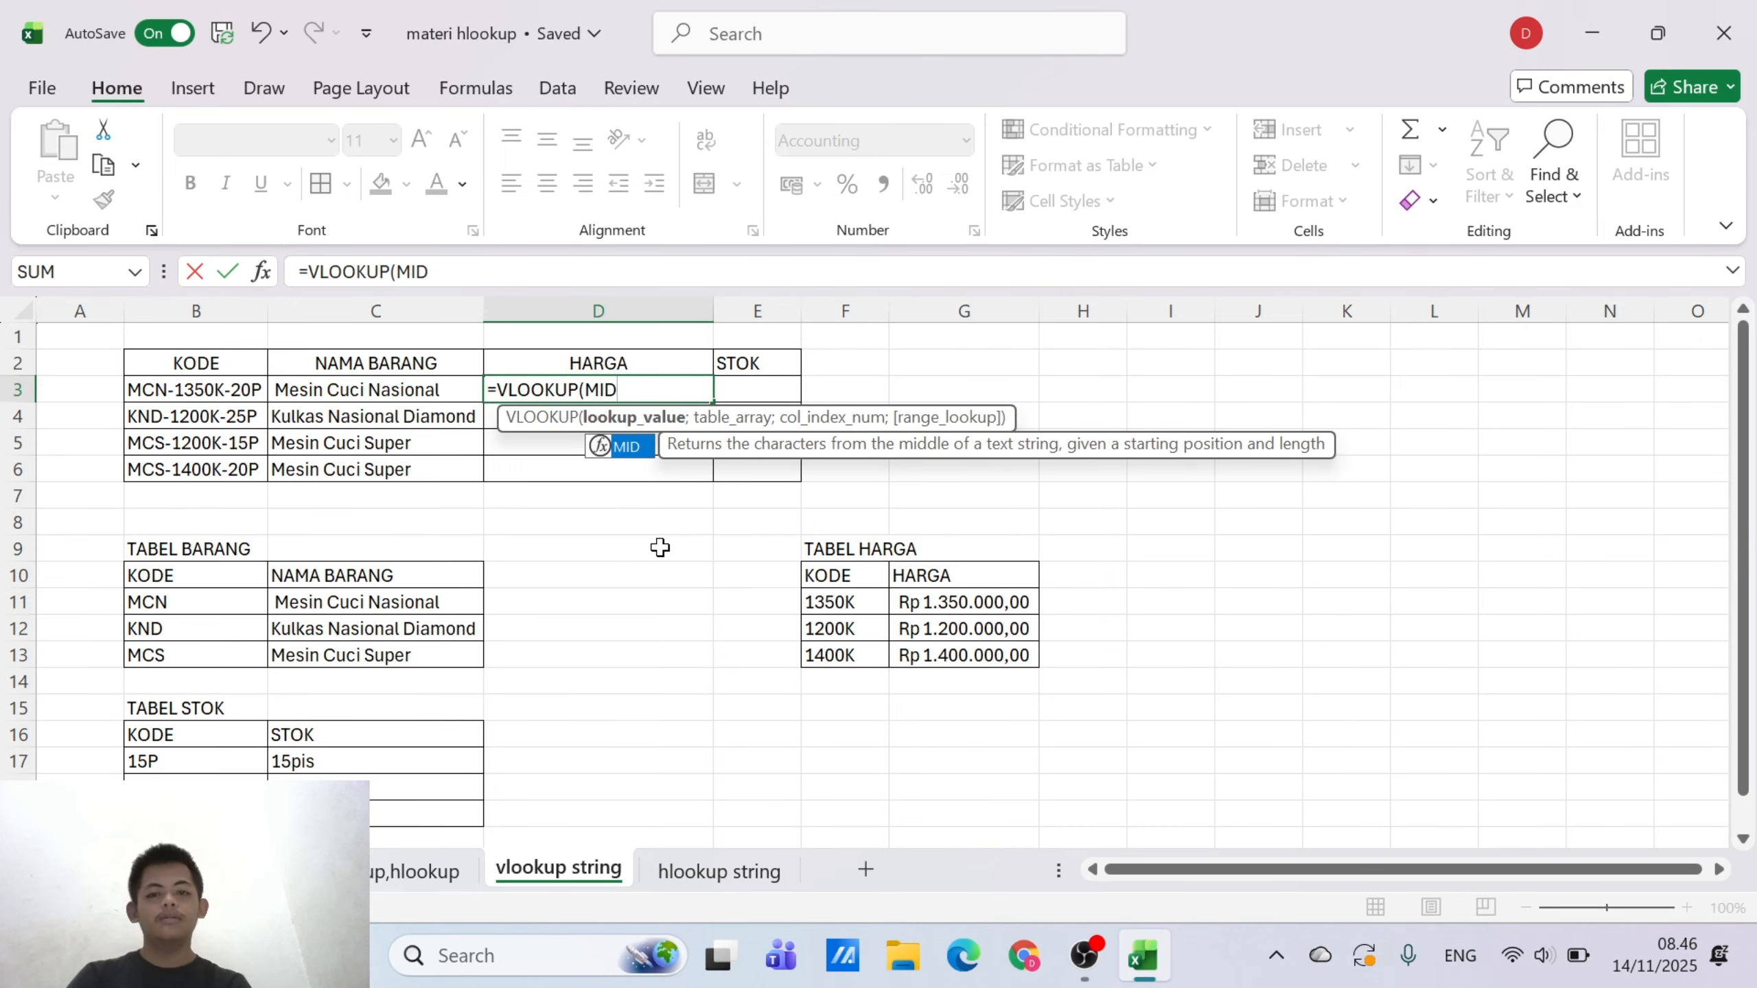
double_click(642, 446)
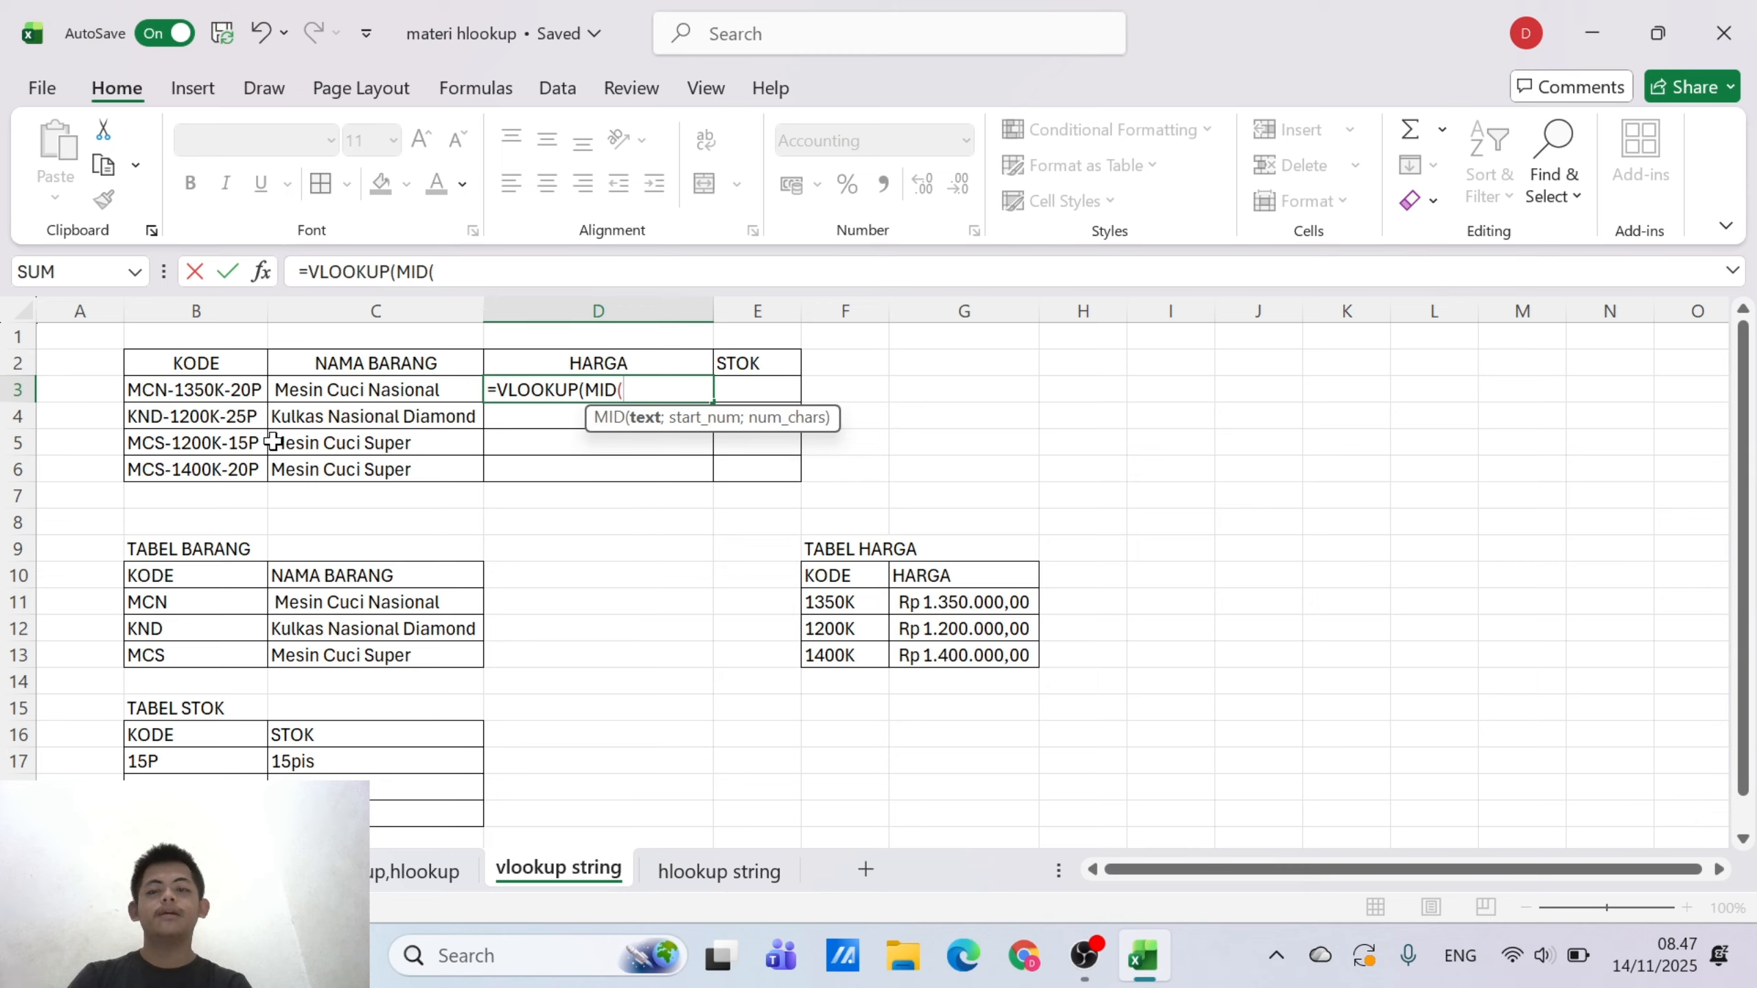
Set the MID arguments in D3's formula to text B3, start number 5 and 5 characters
click(177, 390)
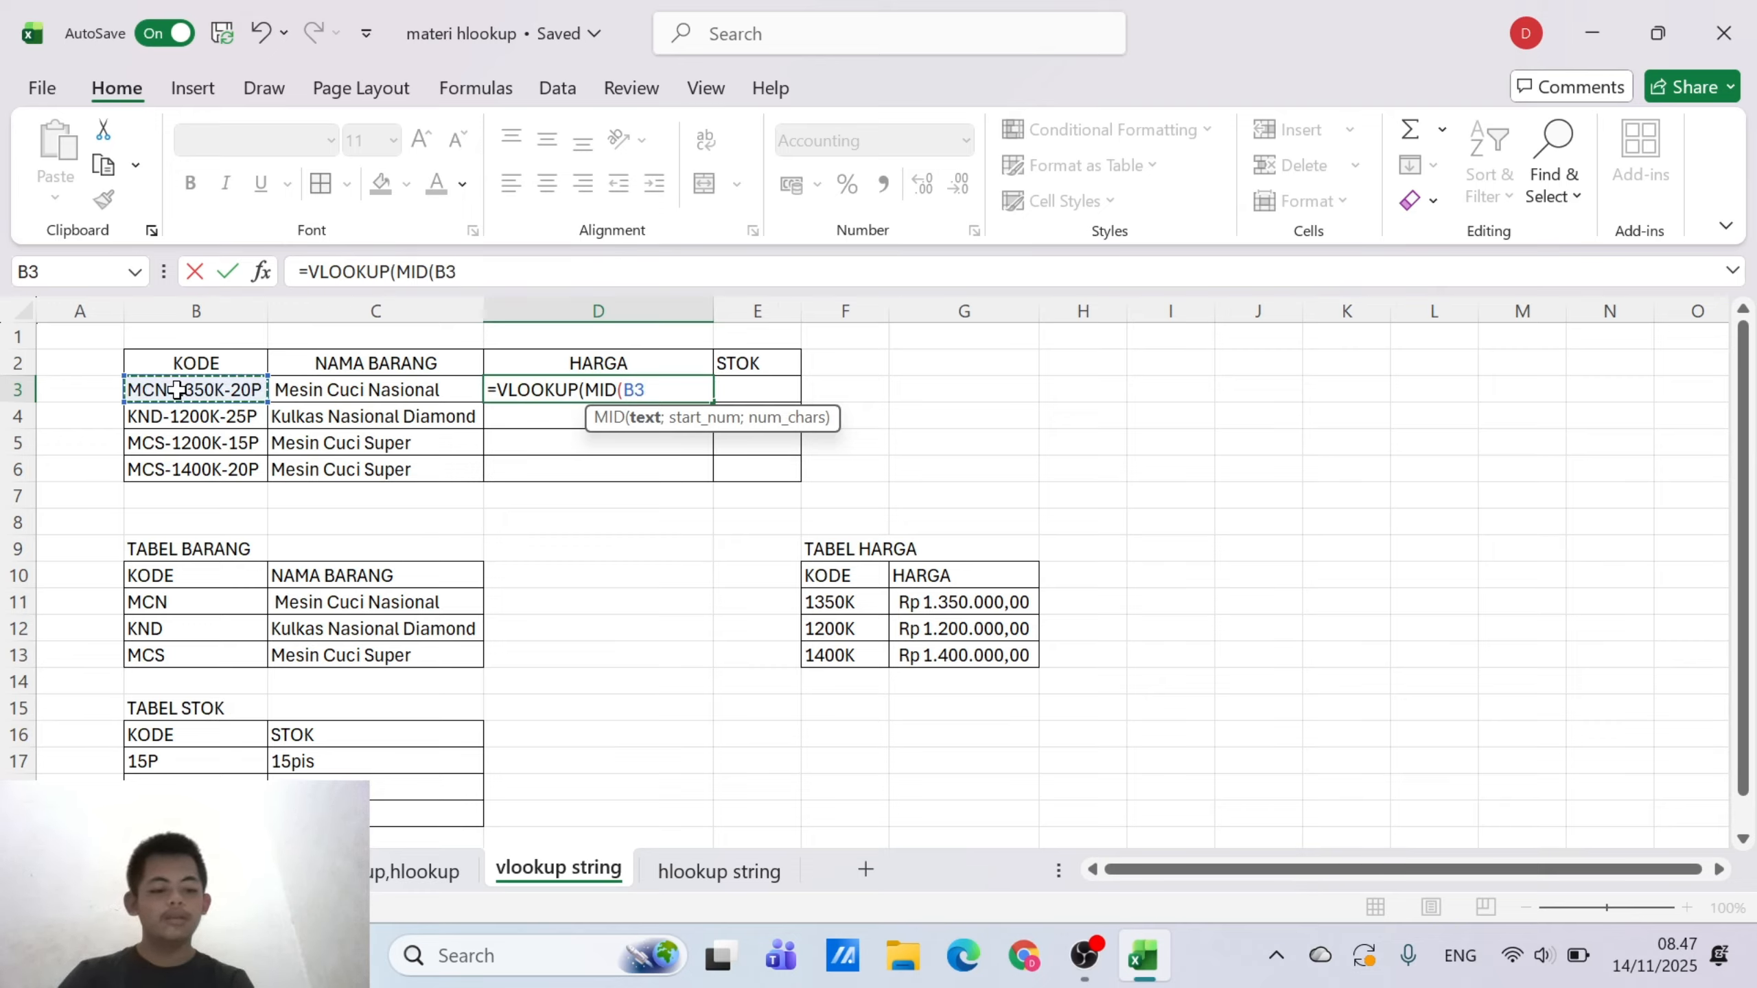
text(;)
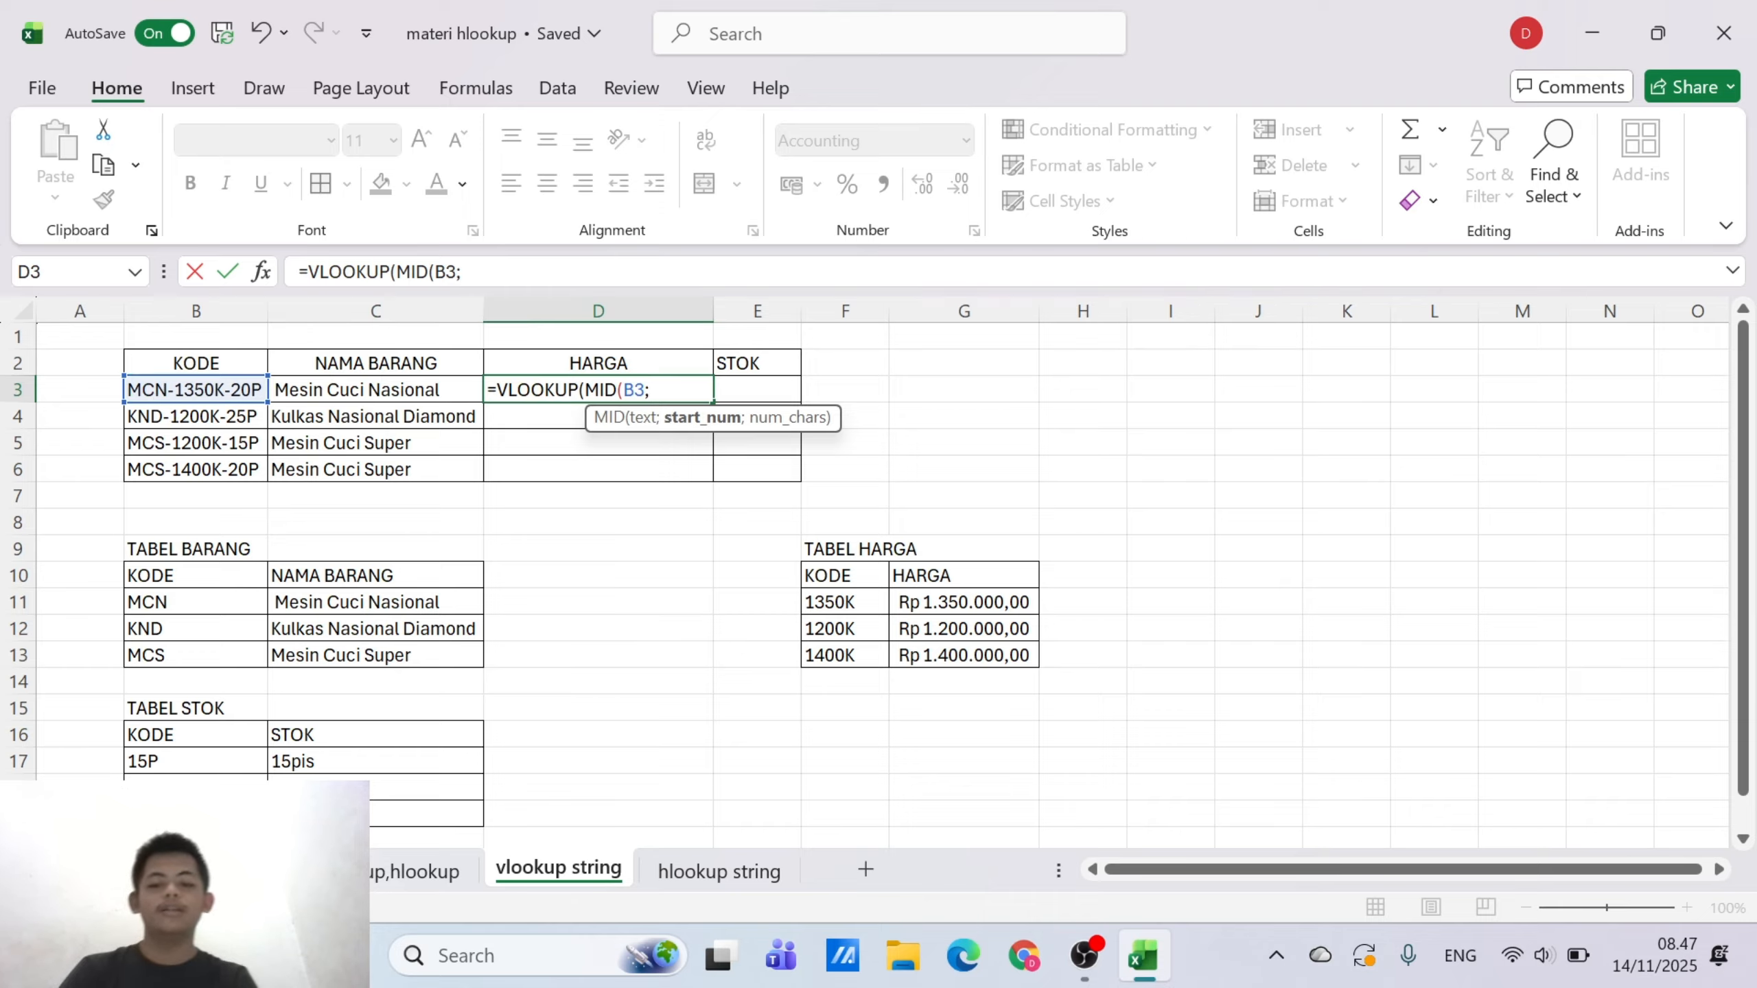
text(5)
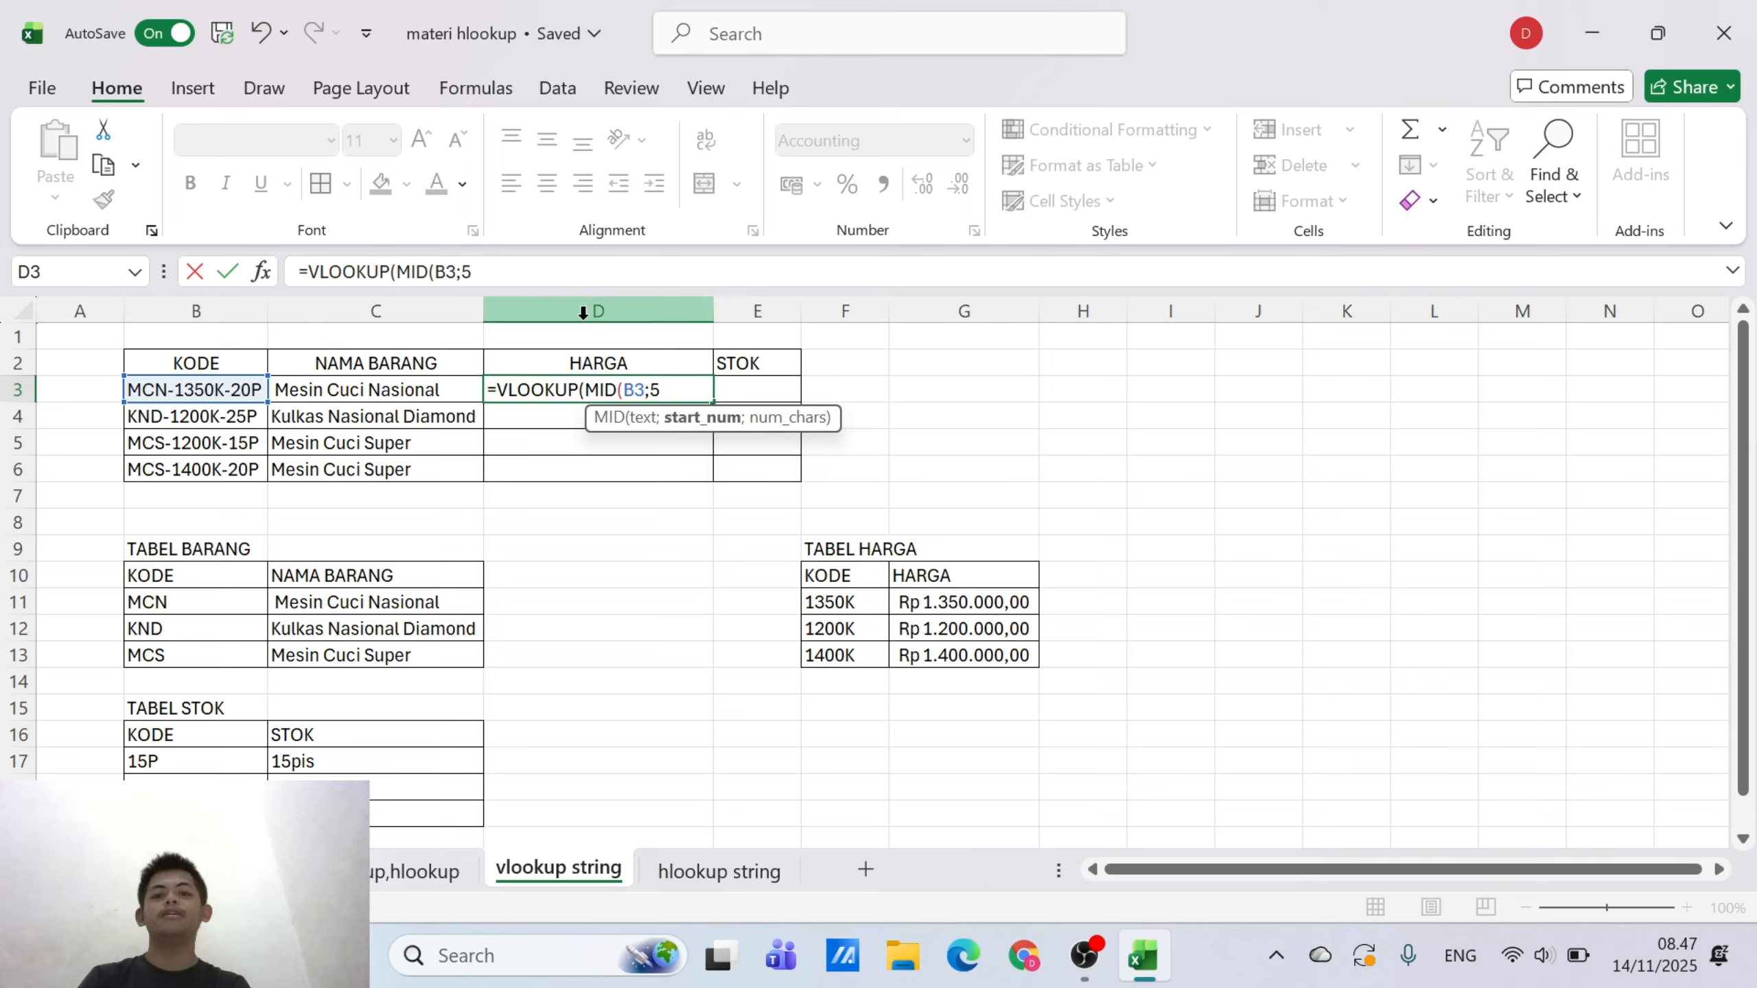
text(;)
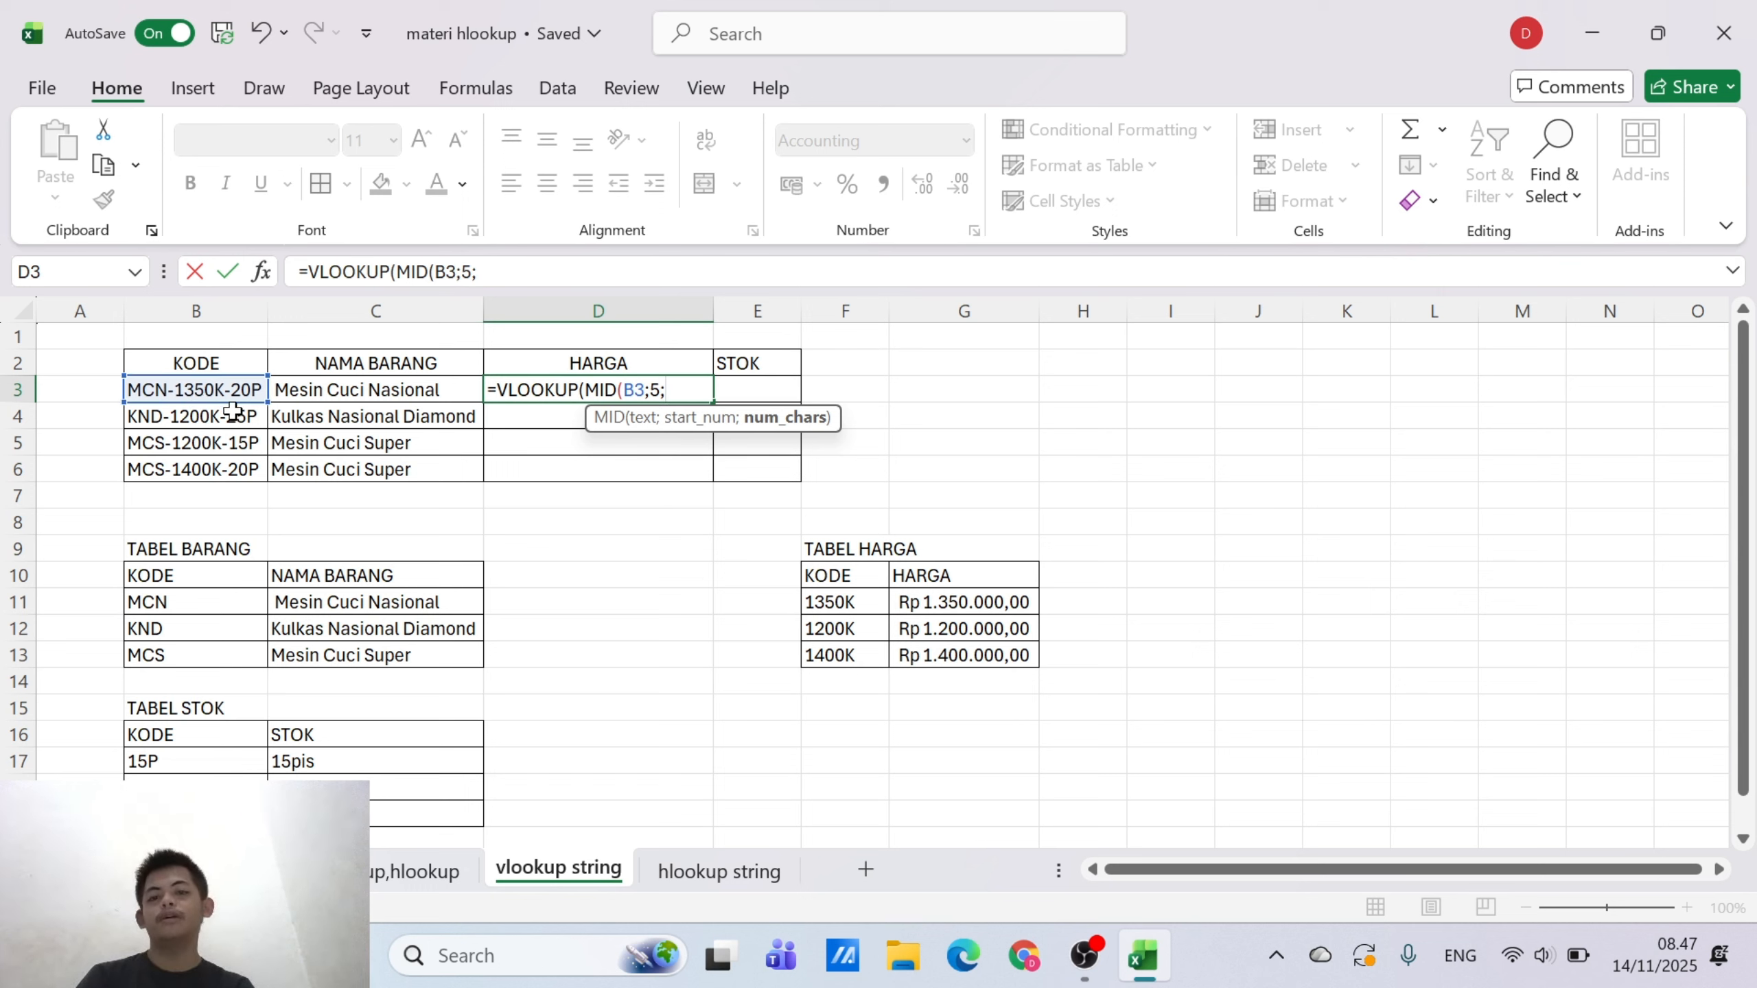
text(5)
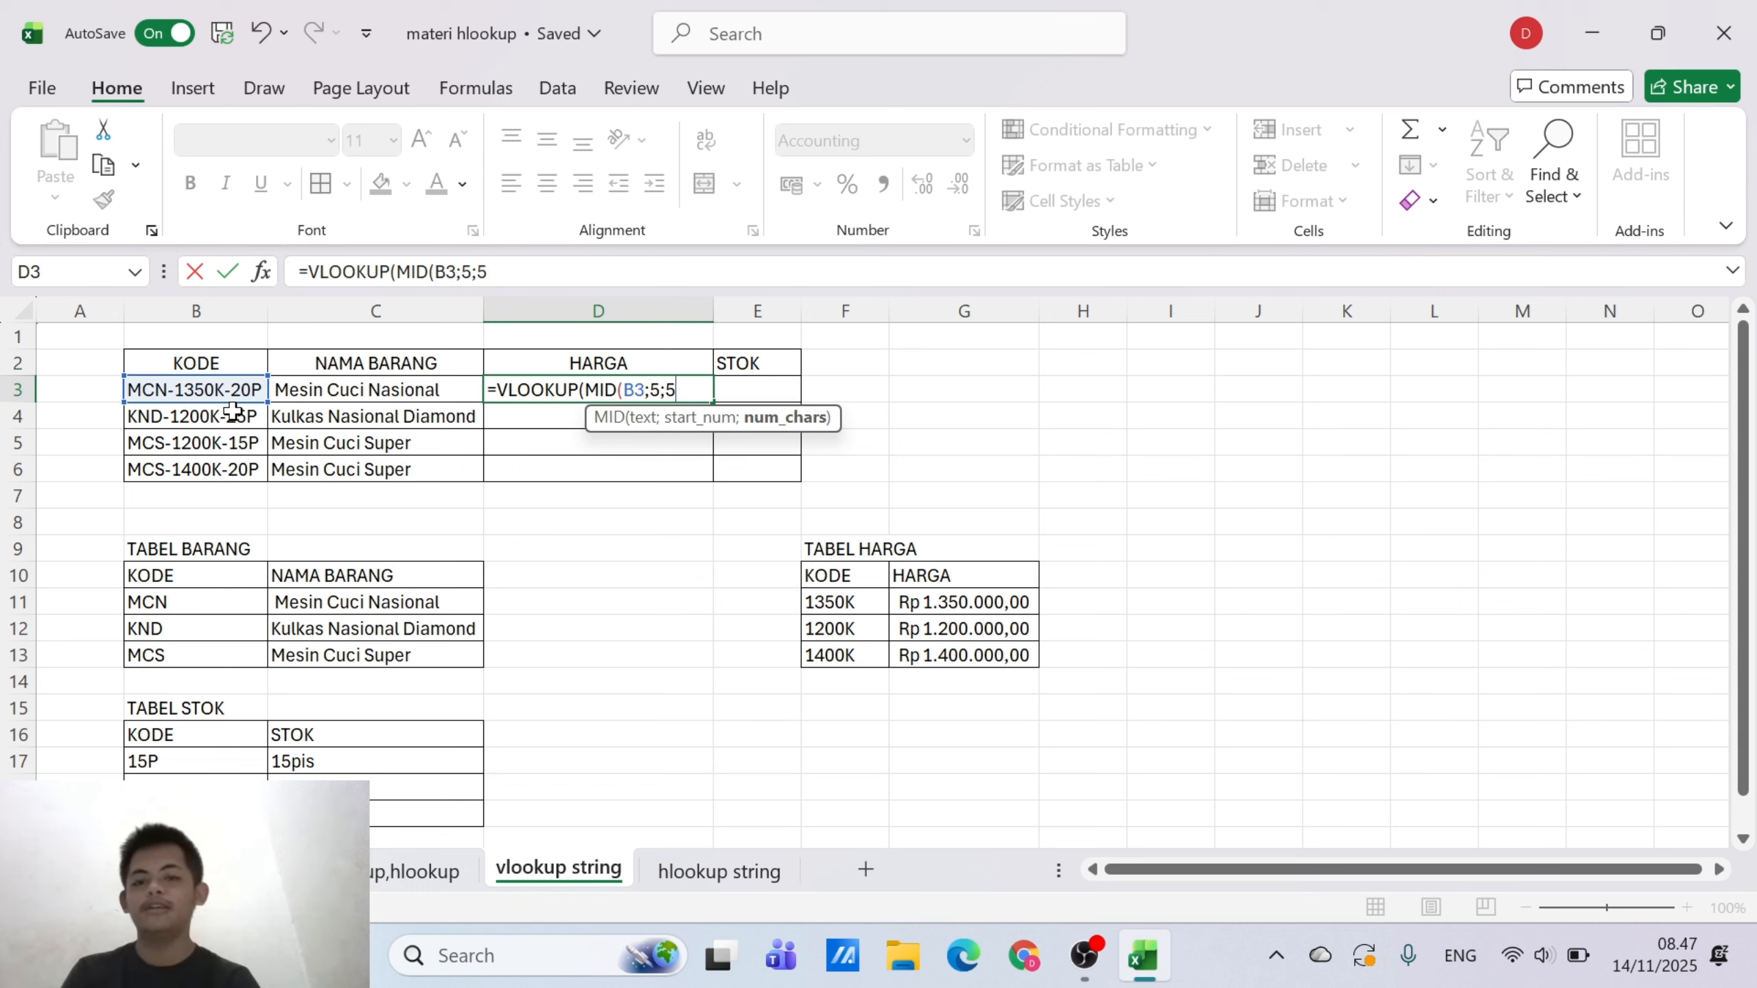
text())
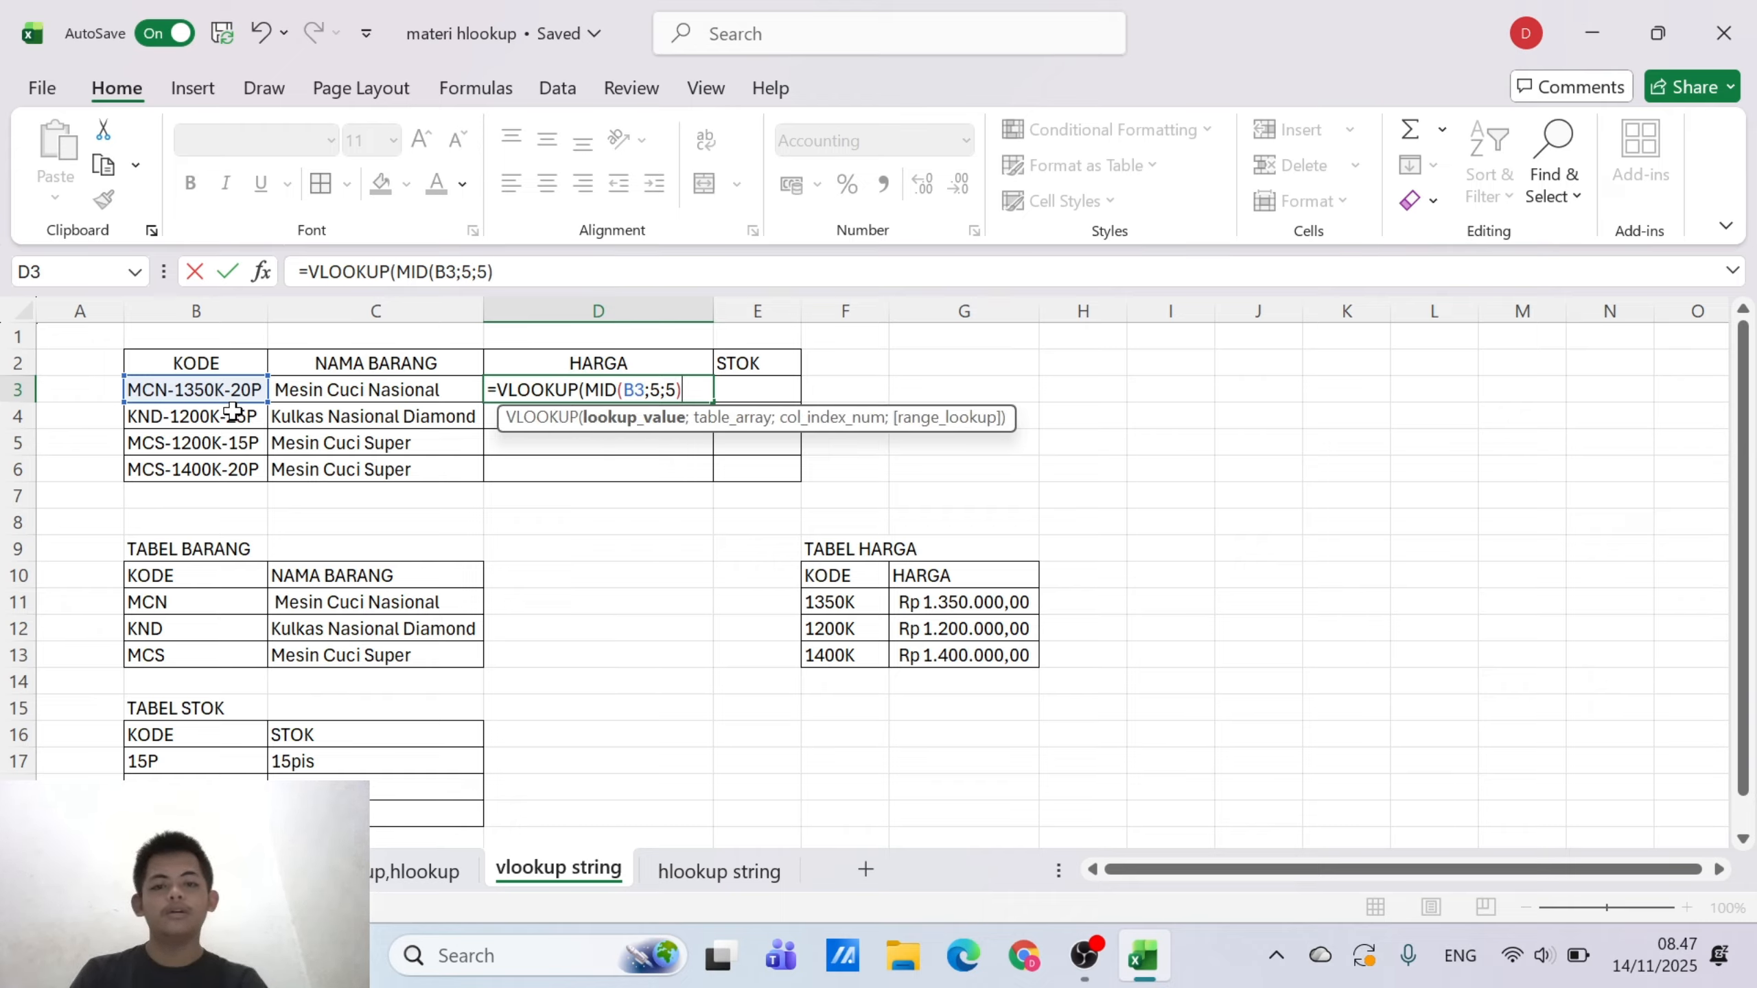
text(;)
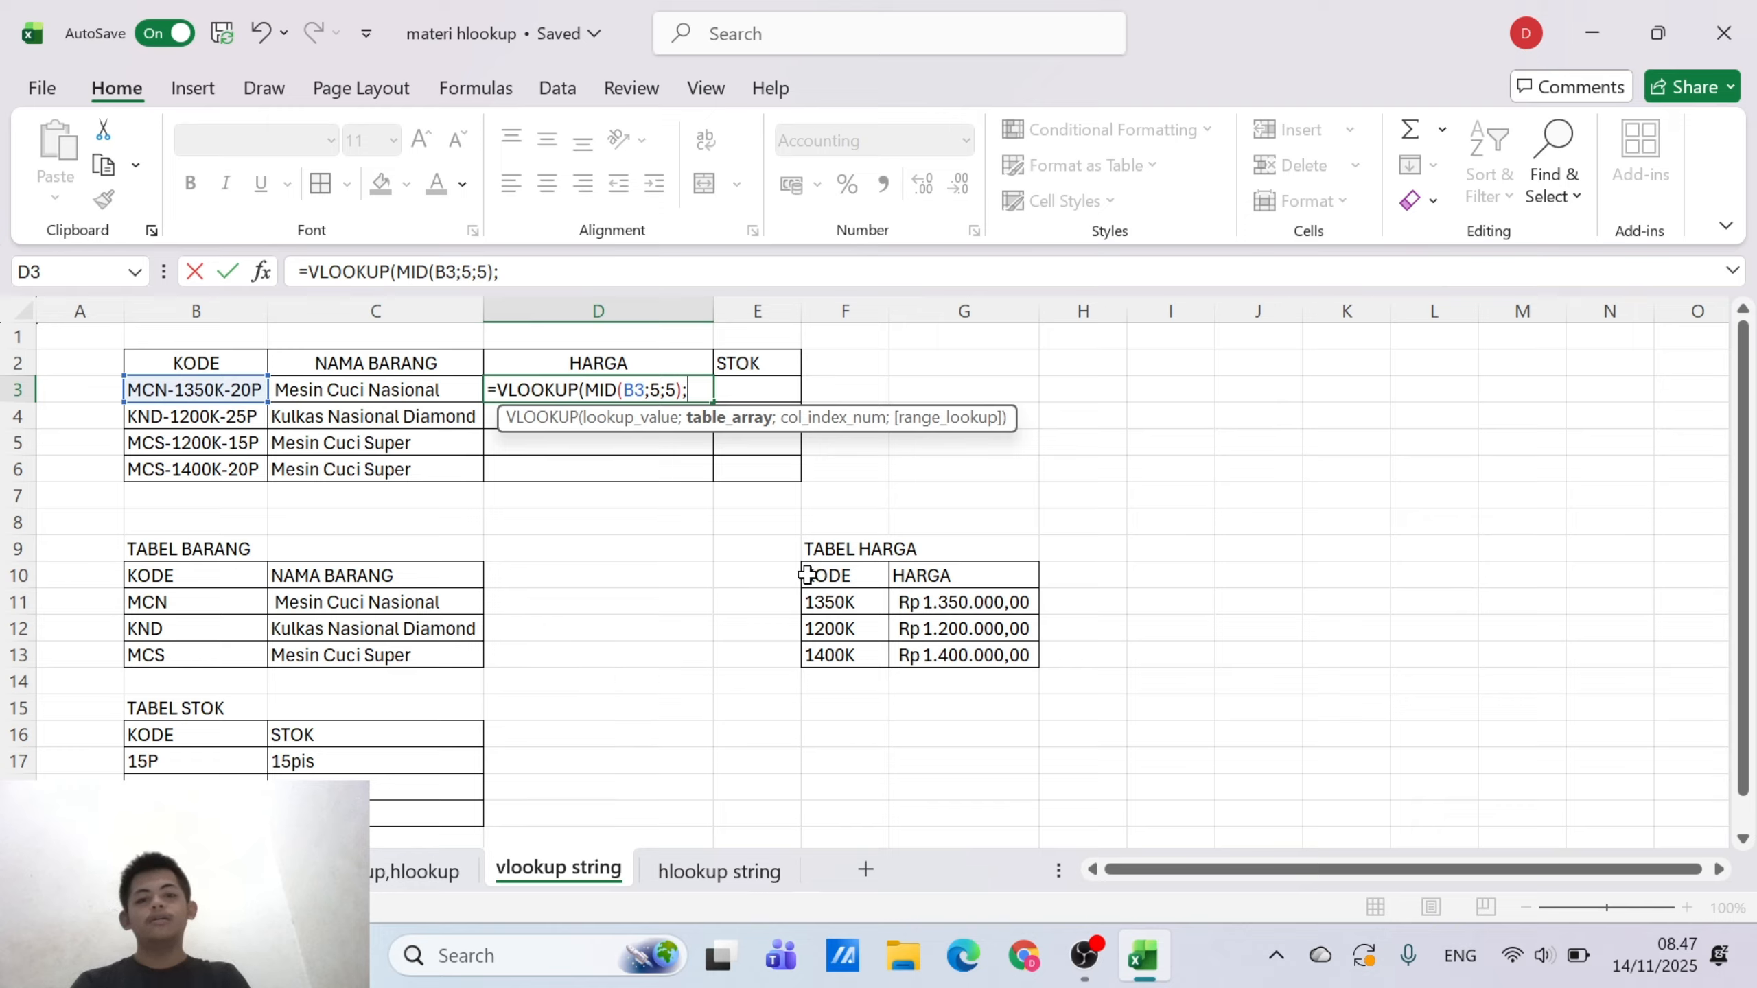
Set the VLOOKUP table array in D3 to the TABEL HARGA range as the absolute reference $F$10:$G$13
drag(833, 569, 950, 648)
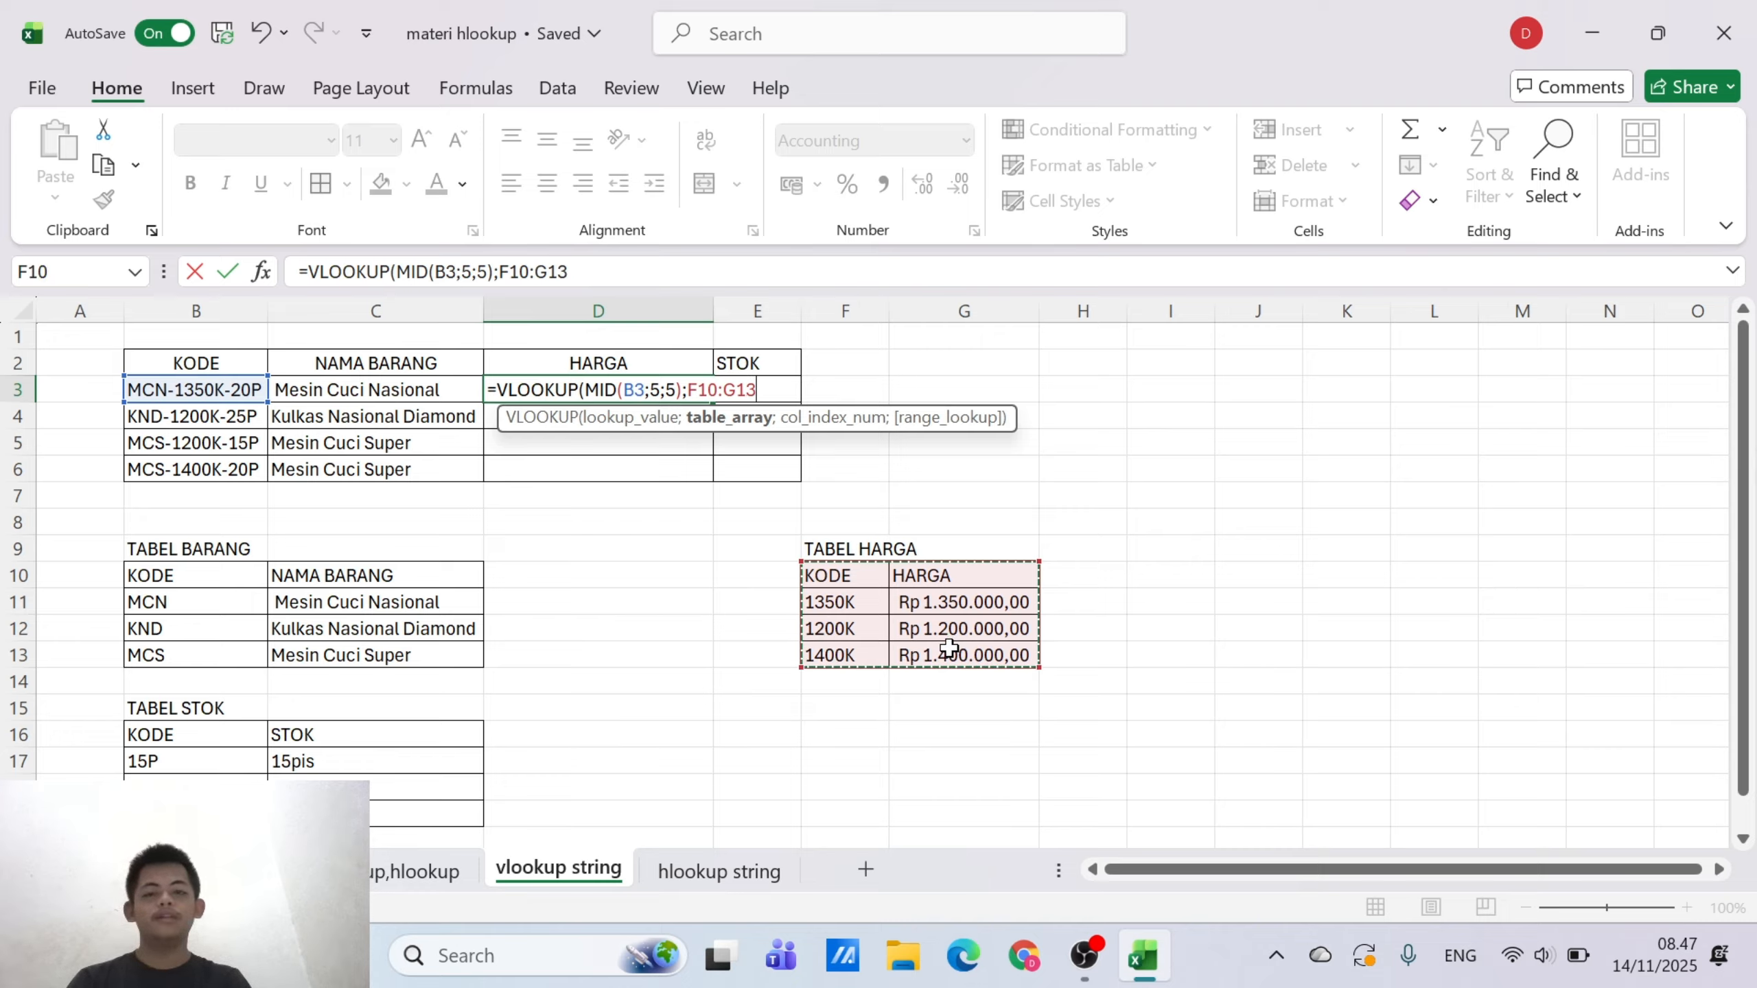
key(F4)
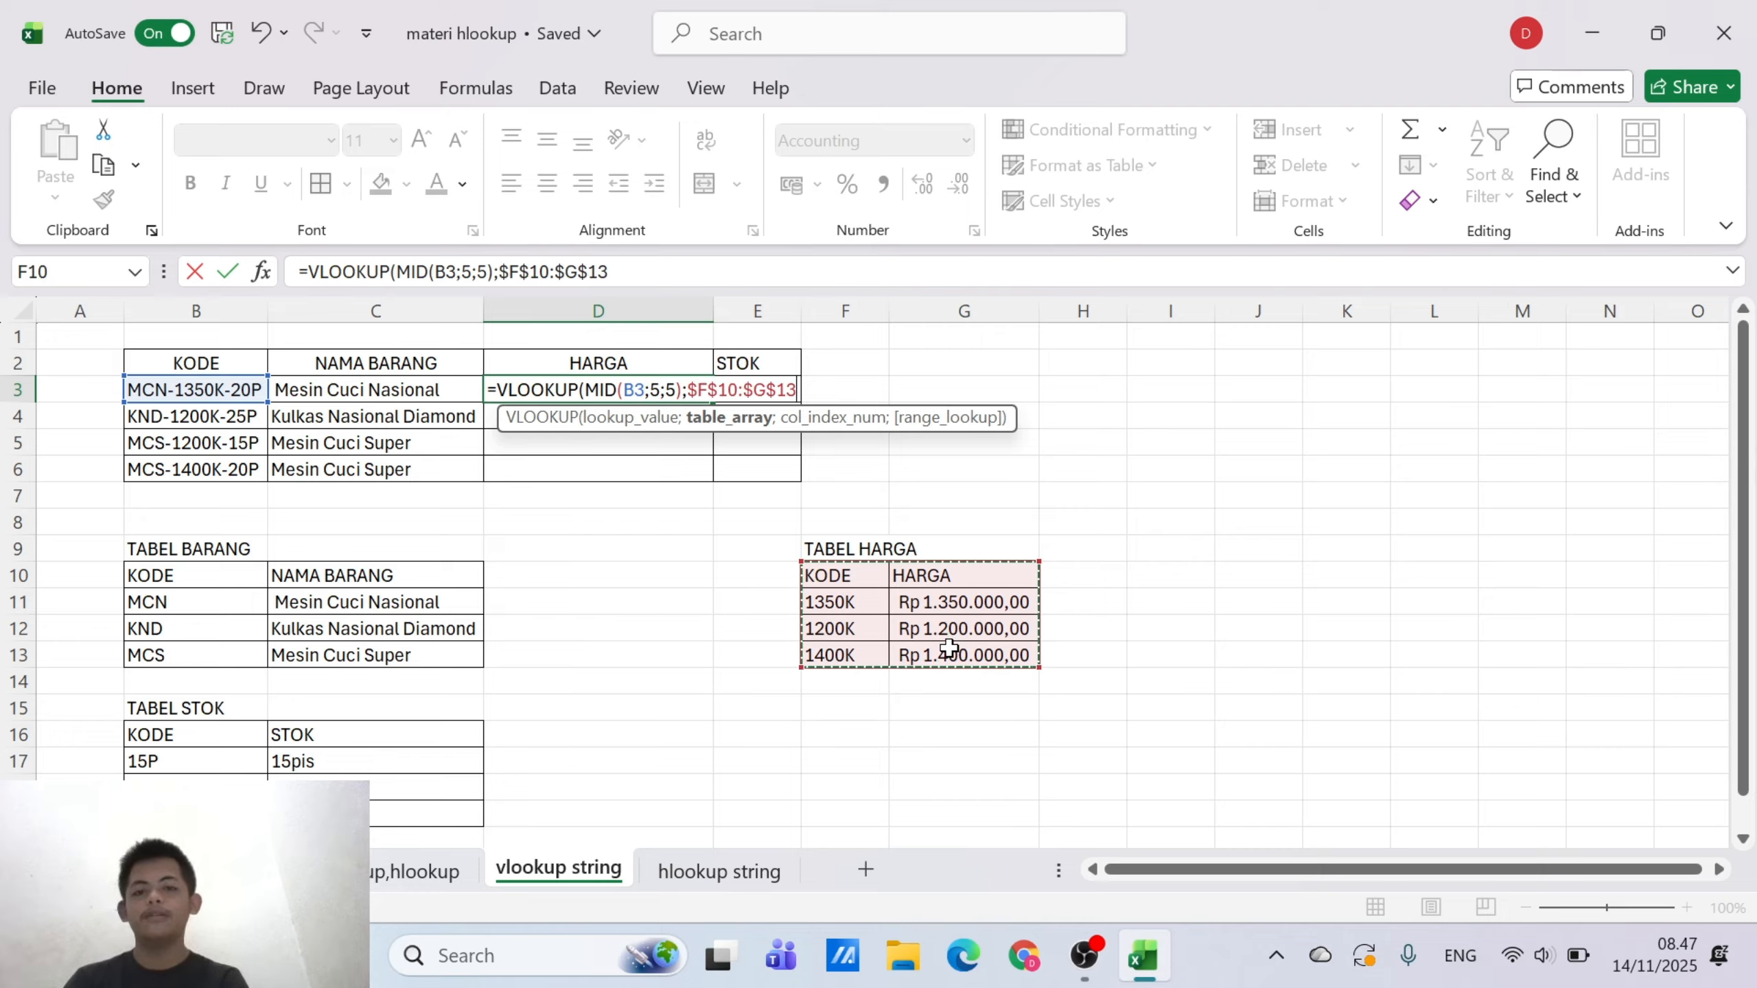
Complete D3's VLOOKUP with column index 2 and range lookup 0, and fill the formula down through D6
text(;)
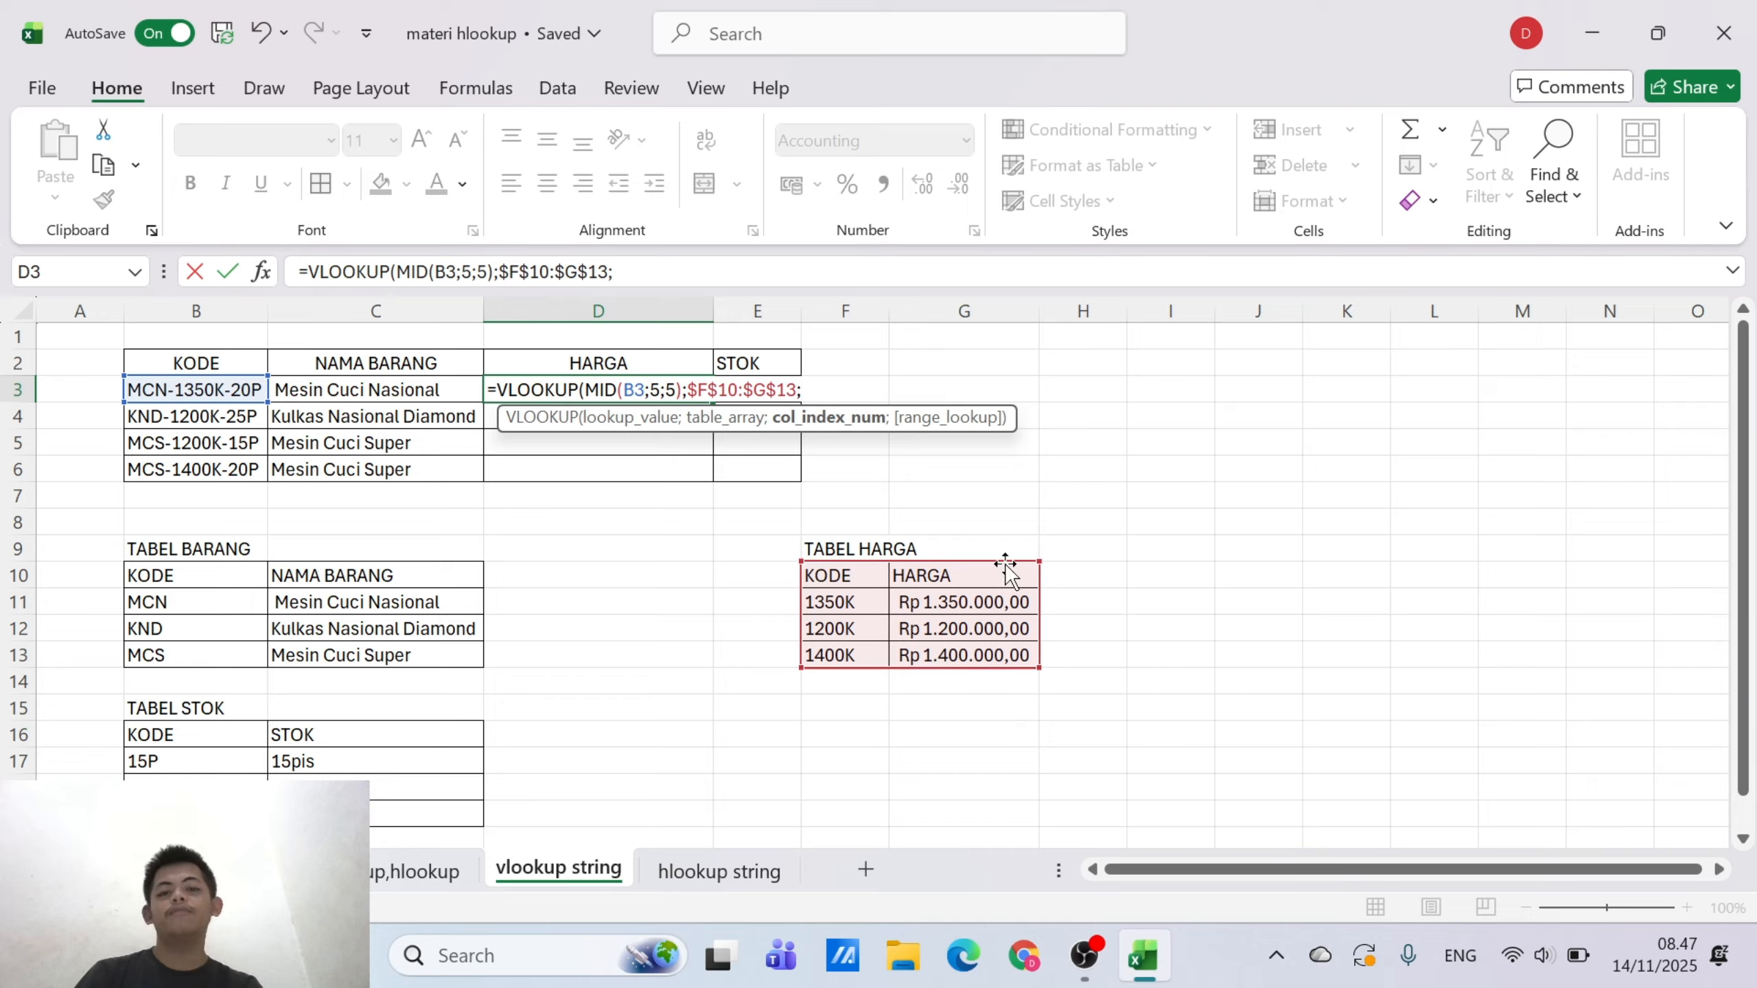
text(2)
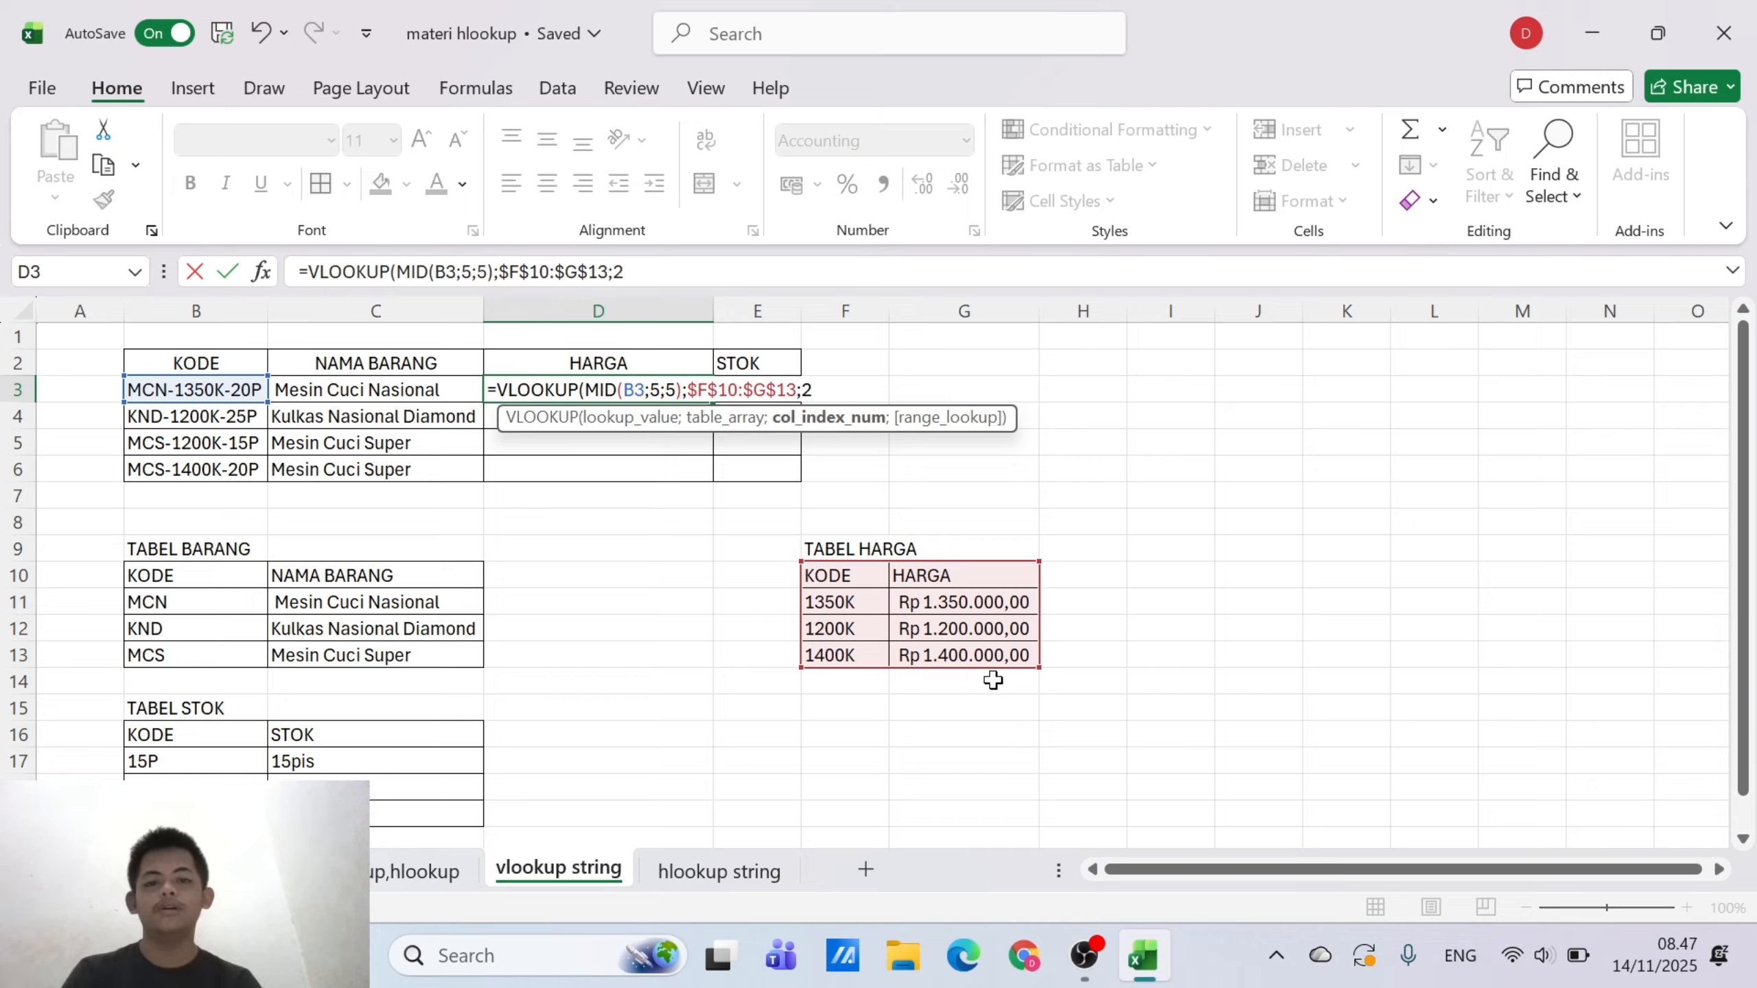
text(;)
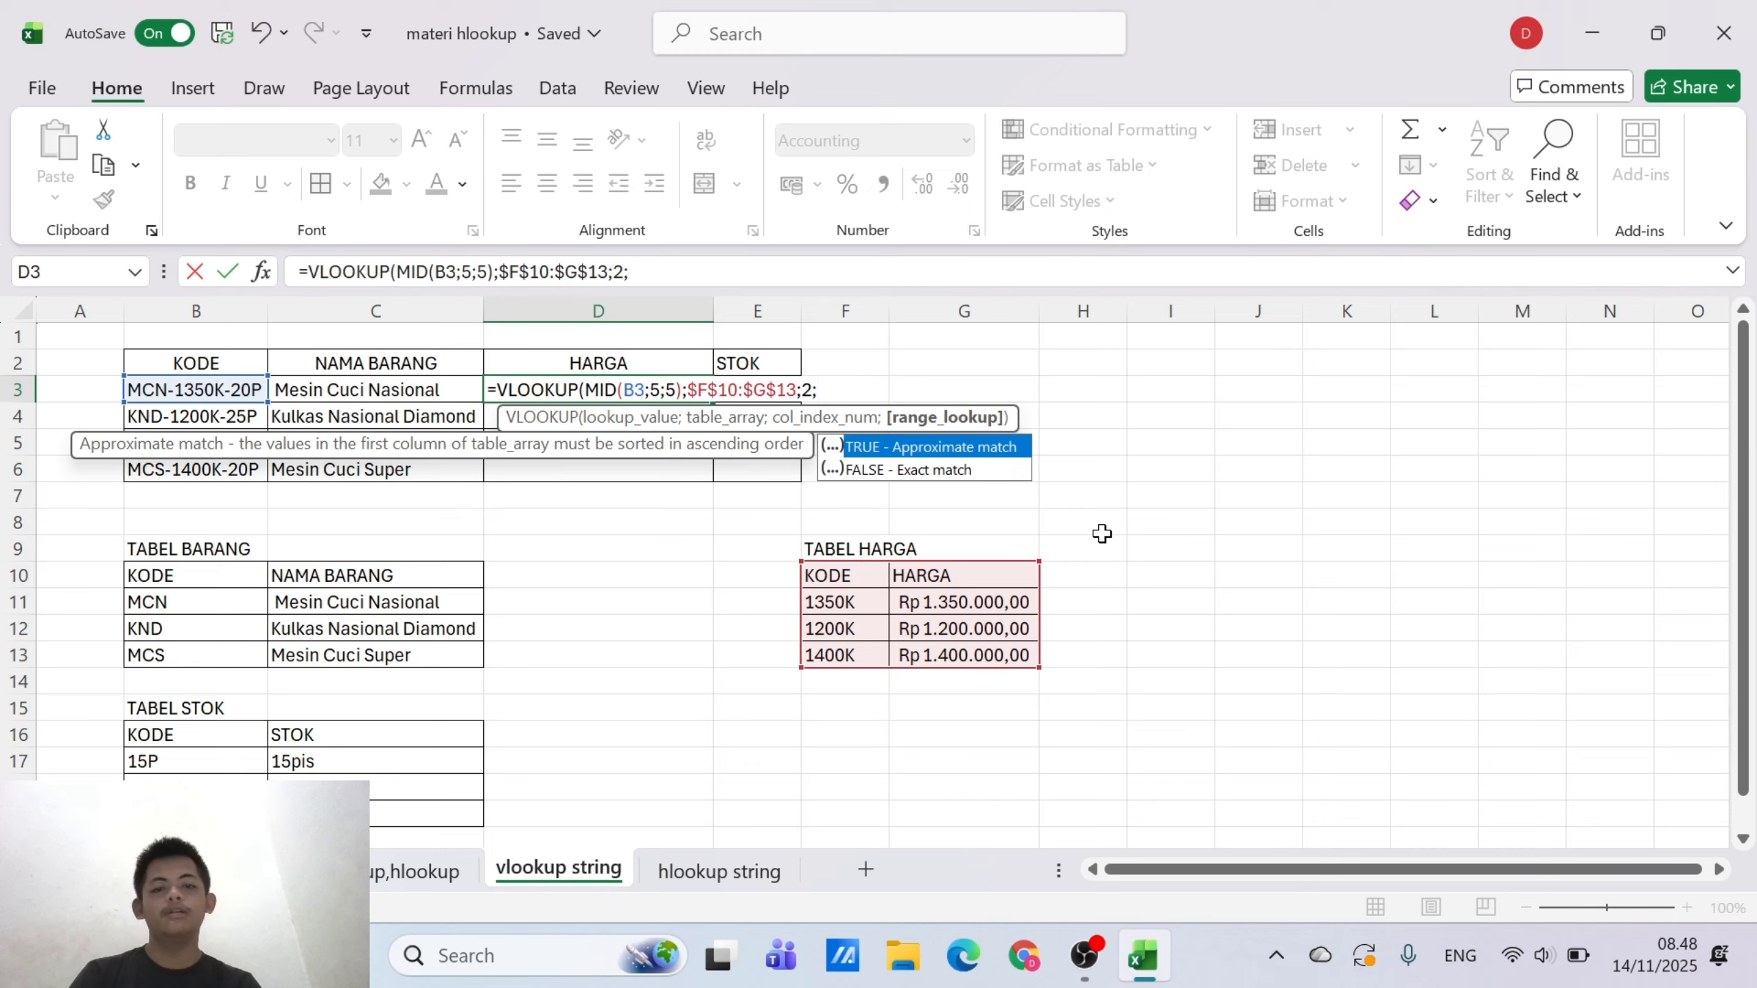
text(0)
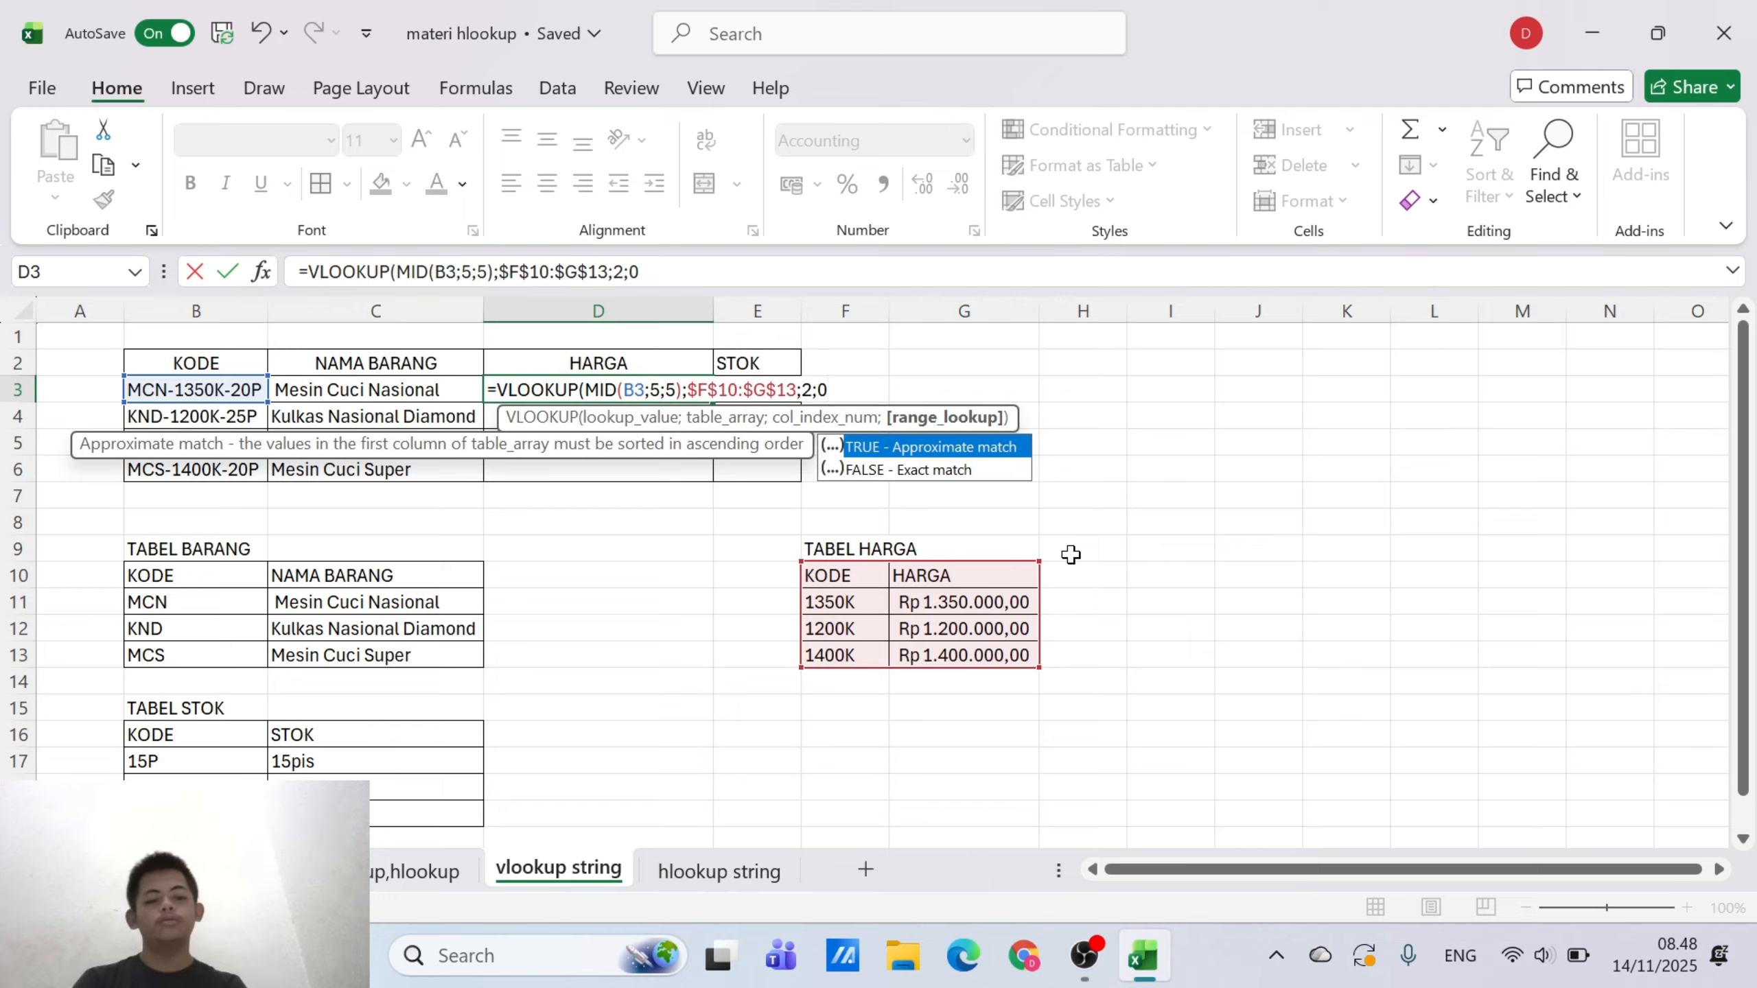
key(Escape)
text())
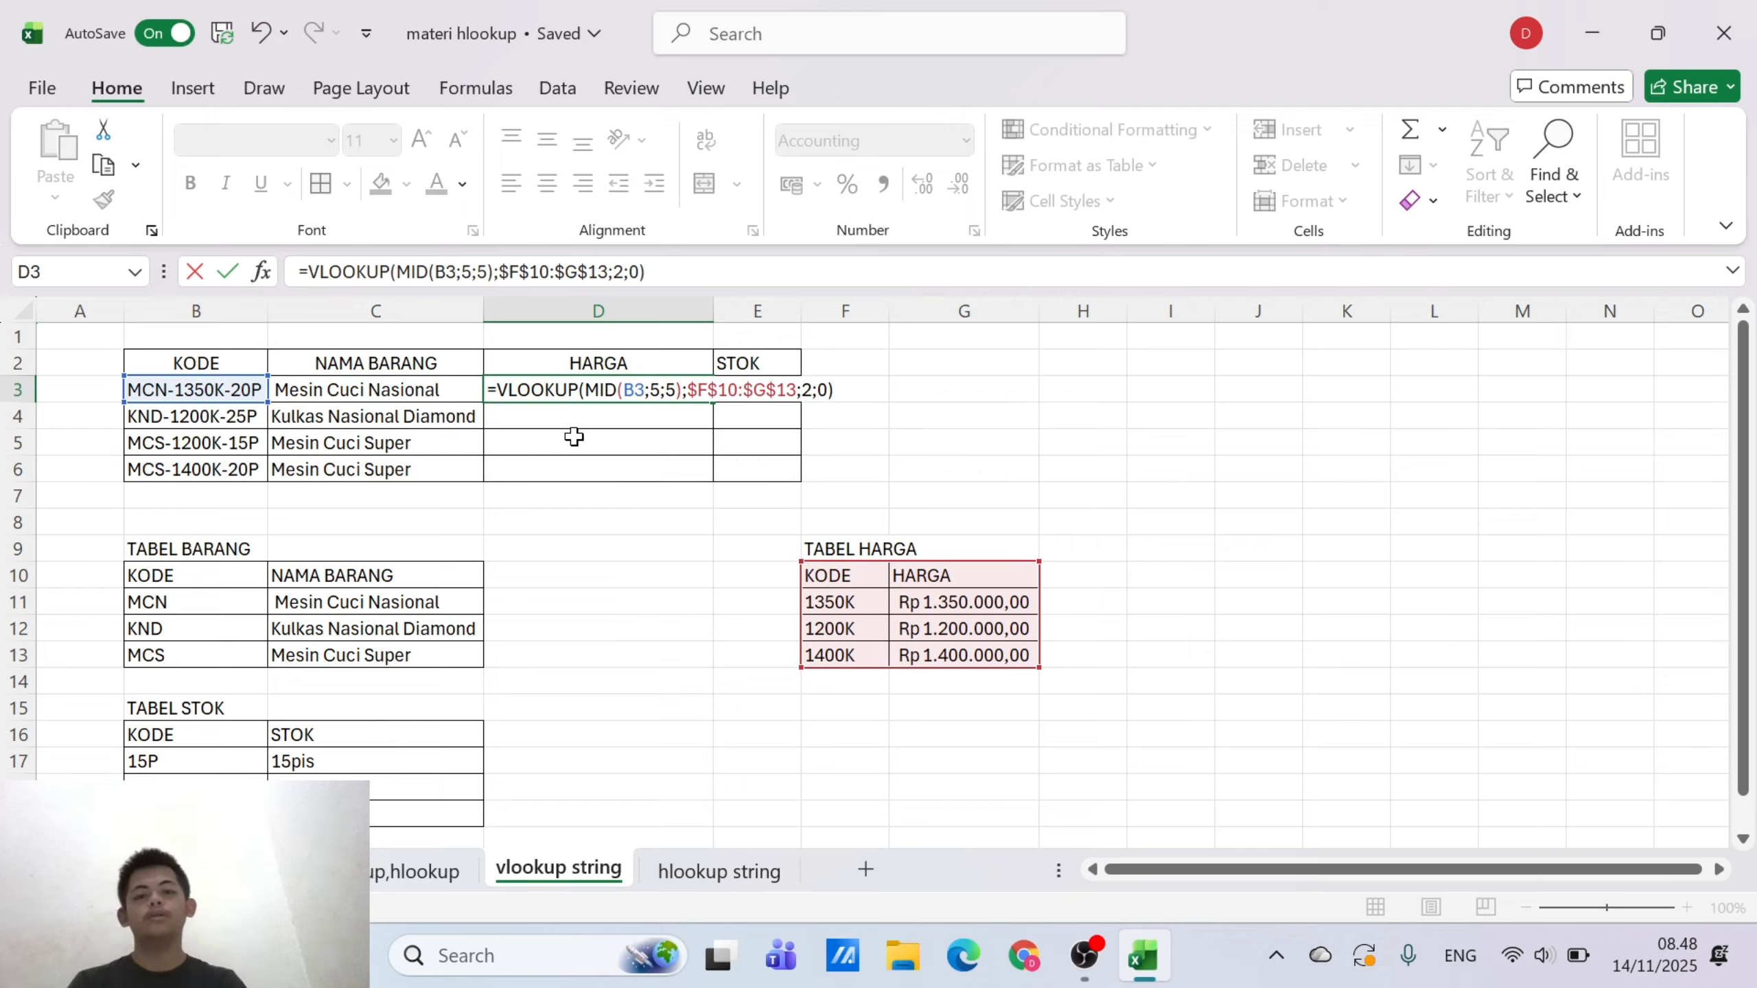
key(Return)
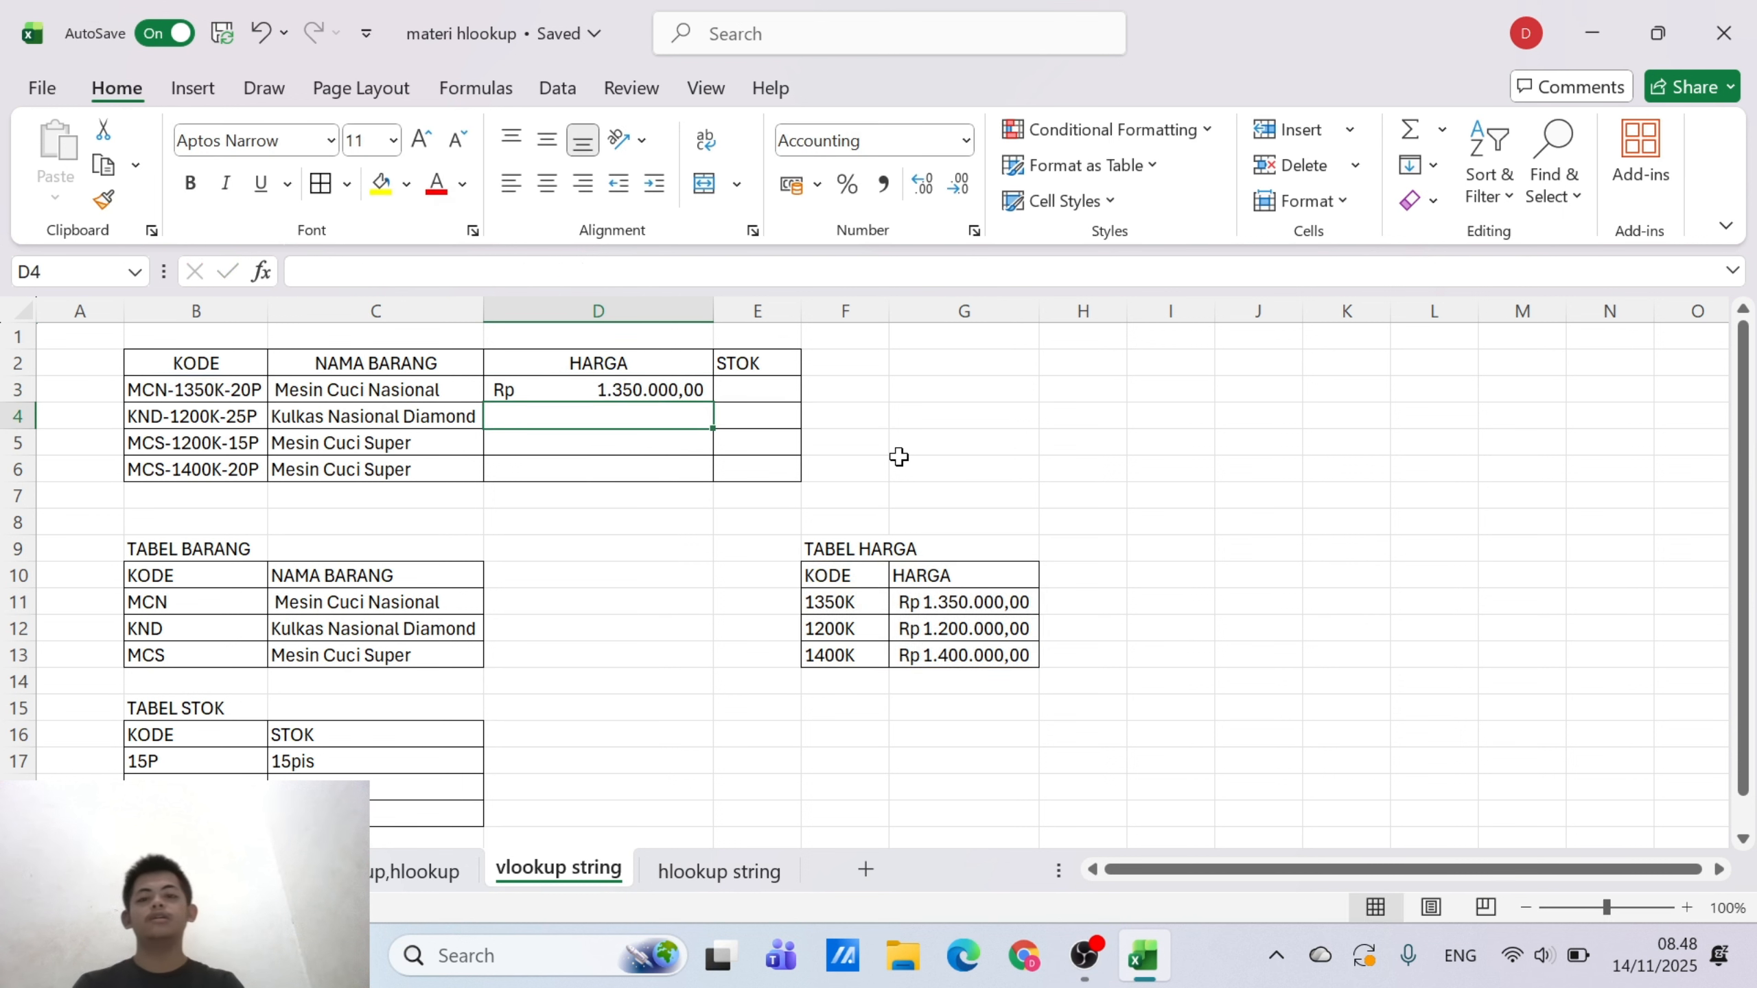
click(668, 388)
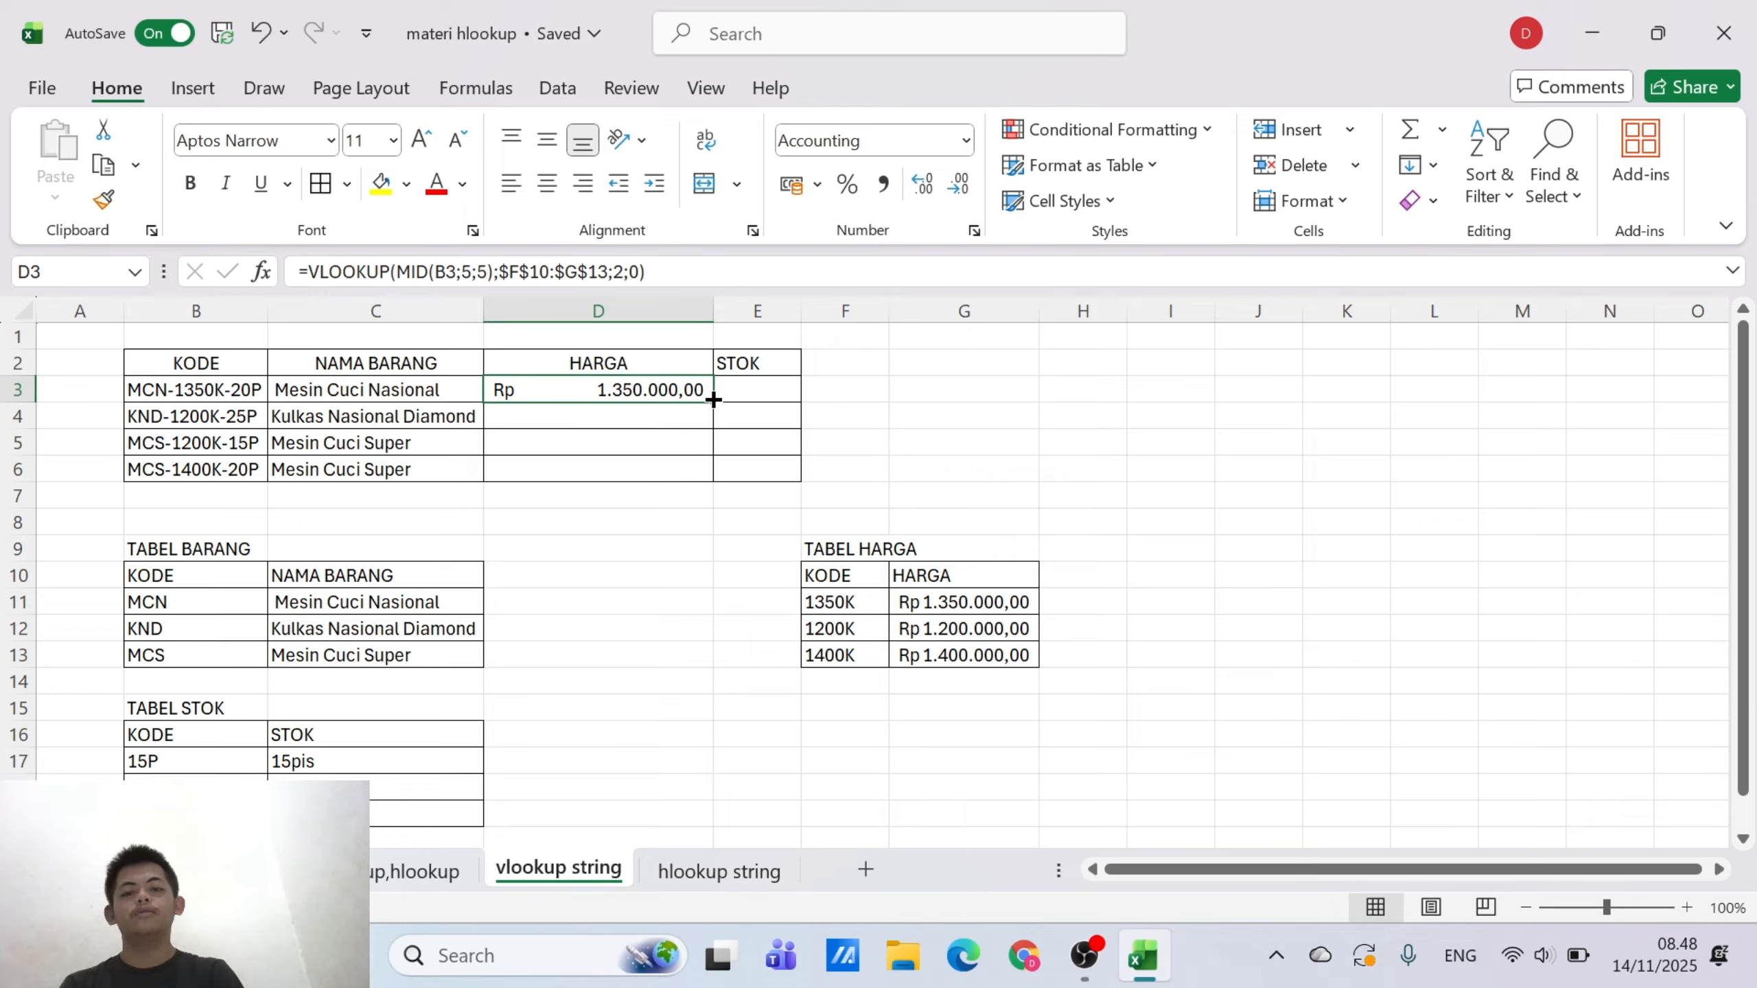
drag(713, 401, 713, 481)
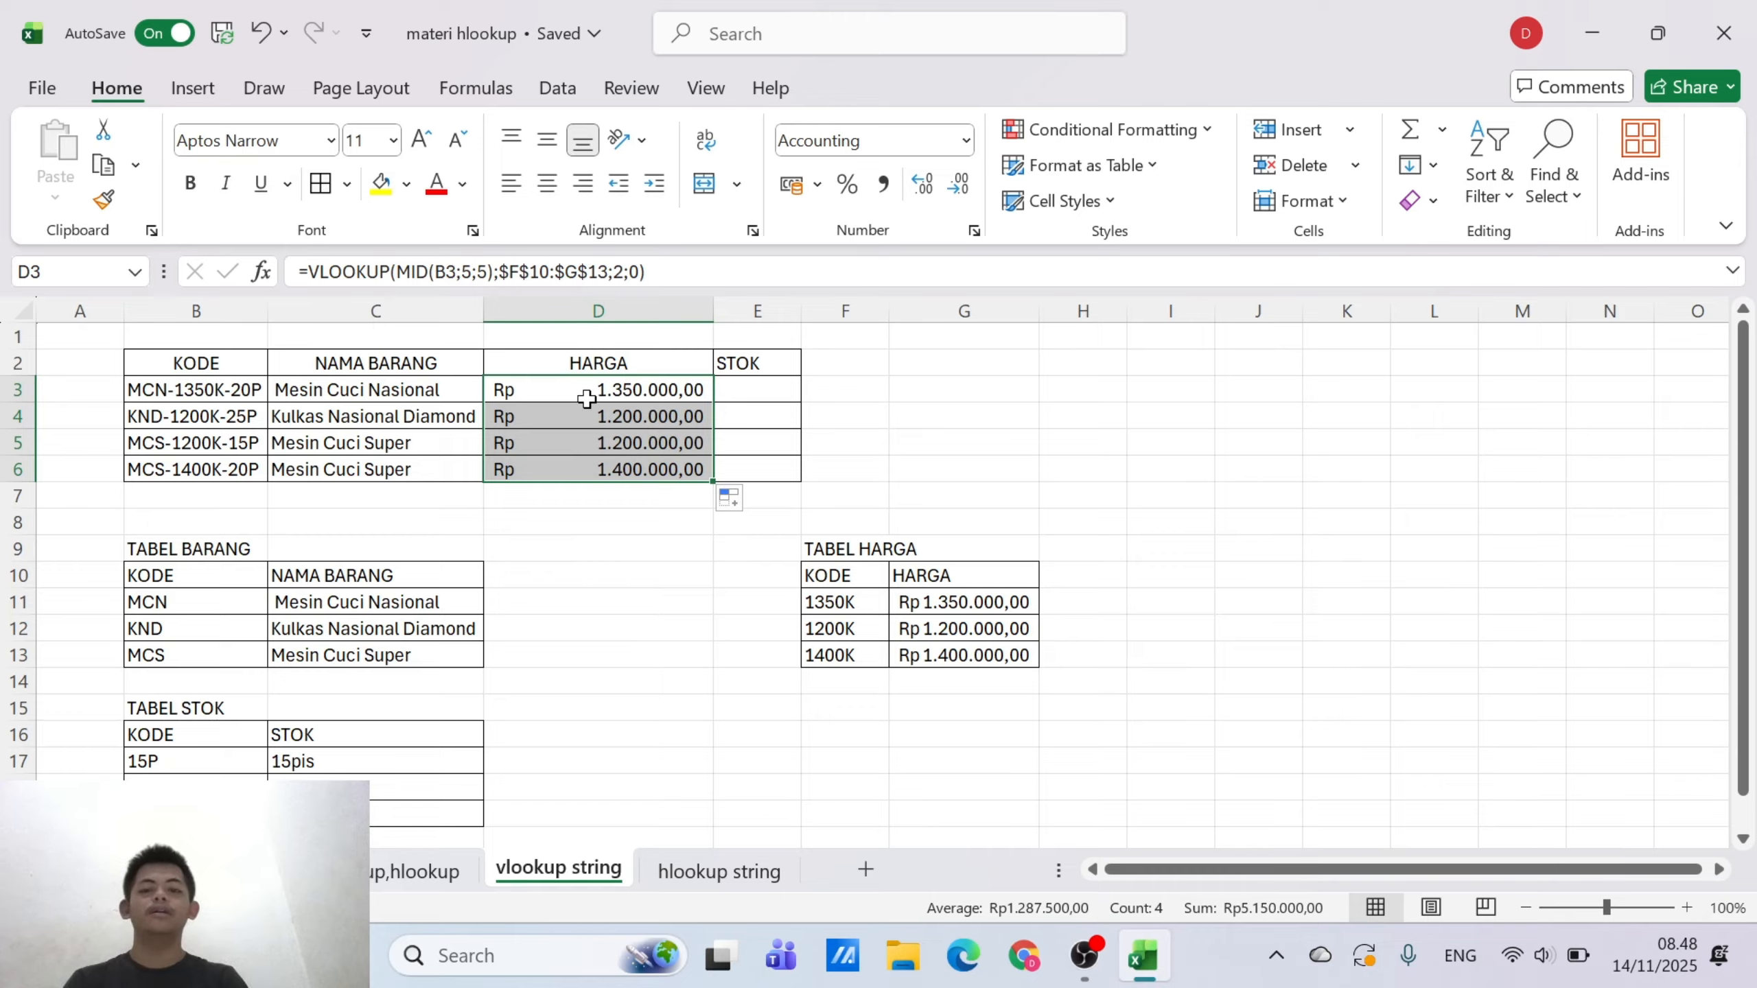
Start a VLOOKUP formula in E3 under STOK with the RIGHT function as its lookup value
click(779, 389)
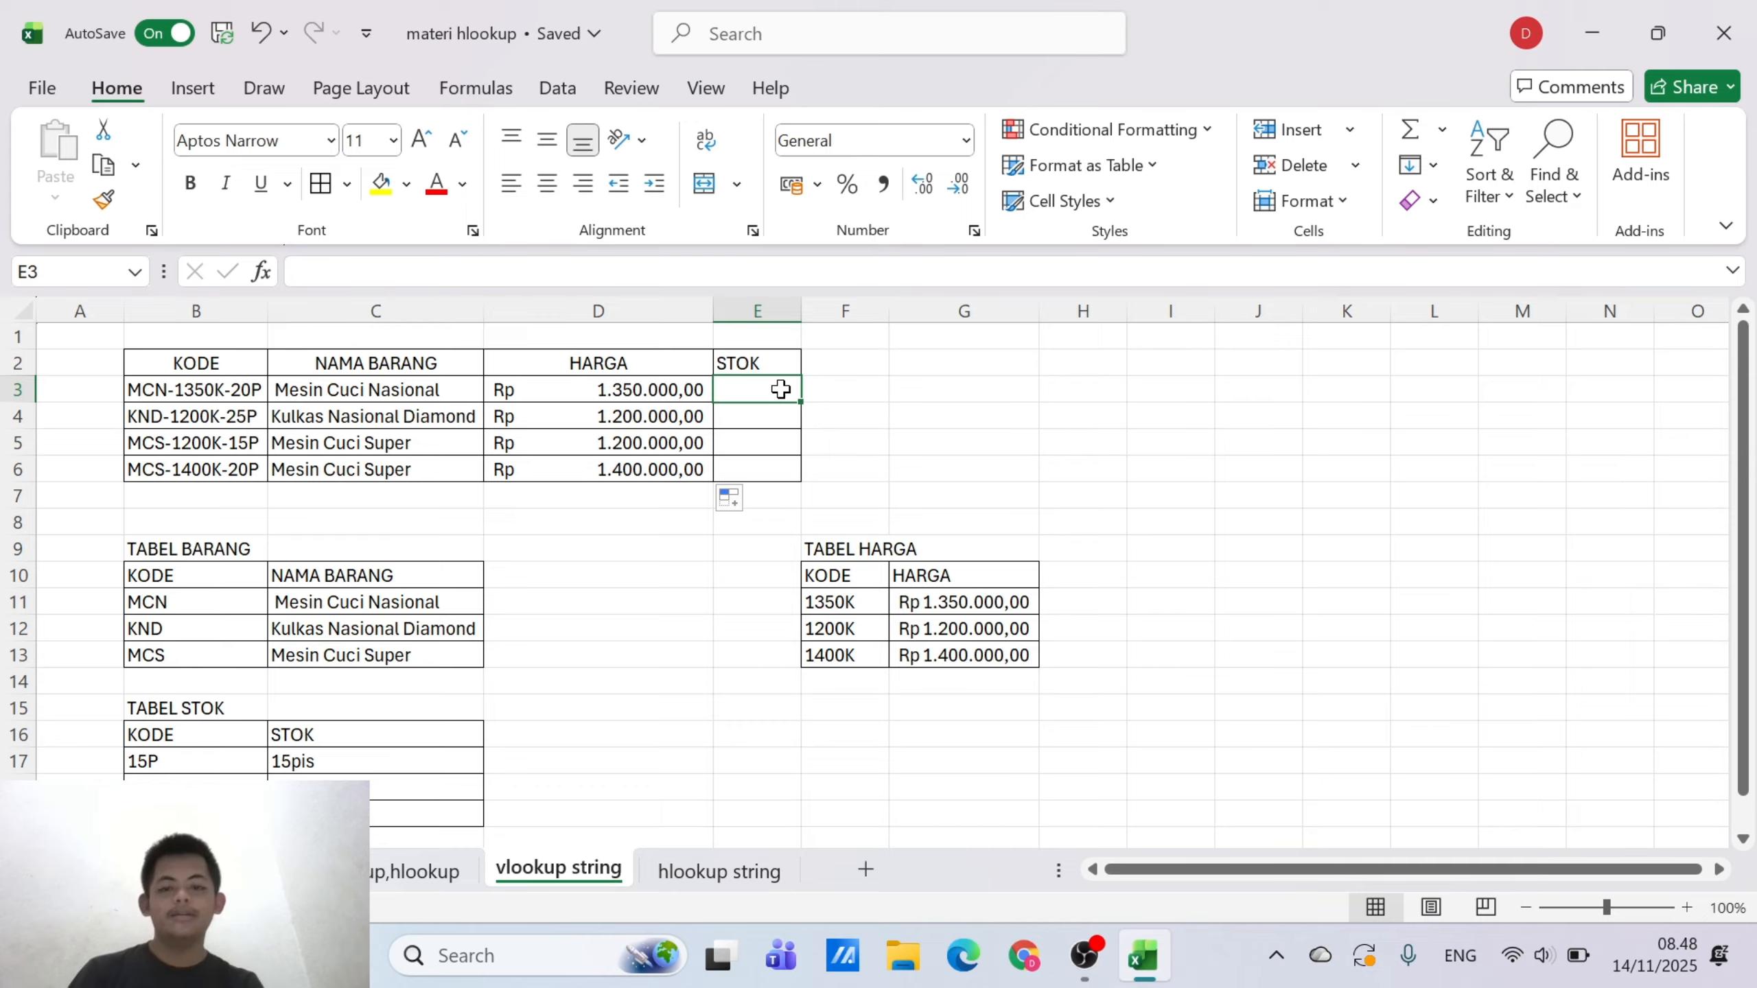
text(=)
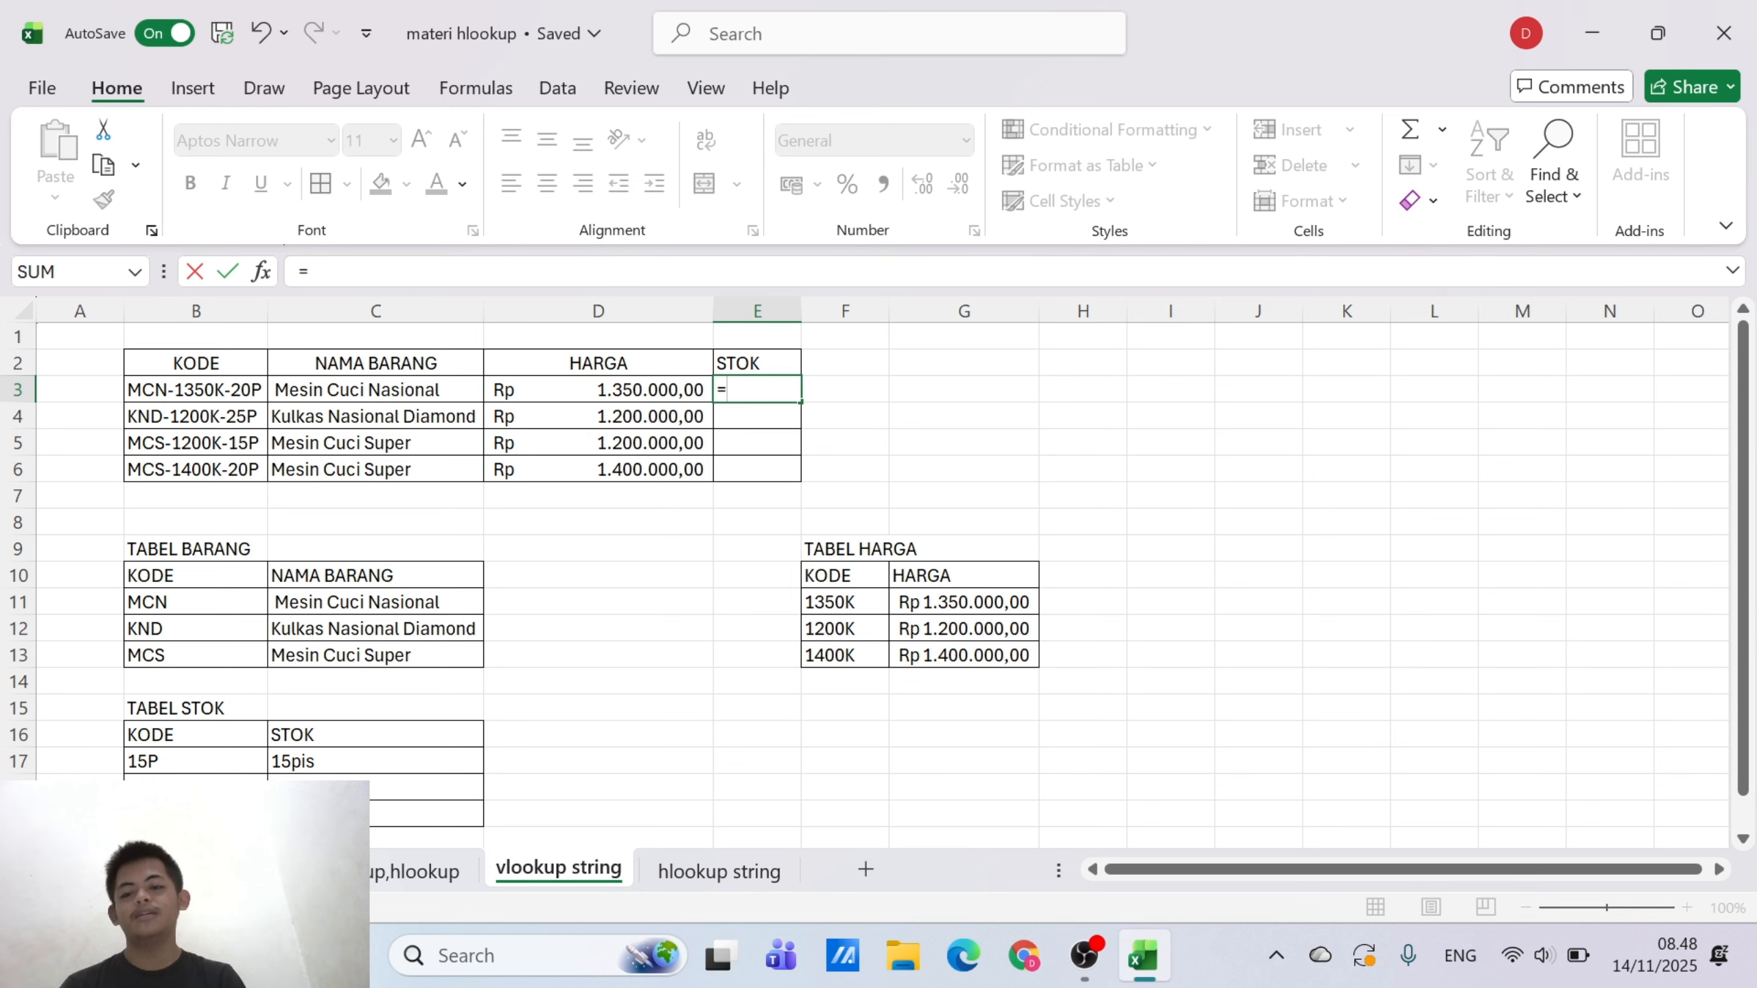
scroll(193, 739, down, 1)
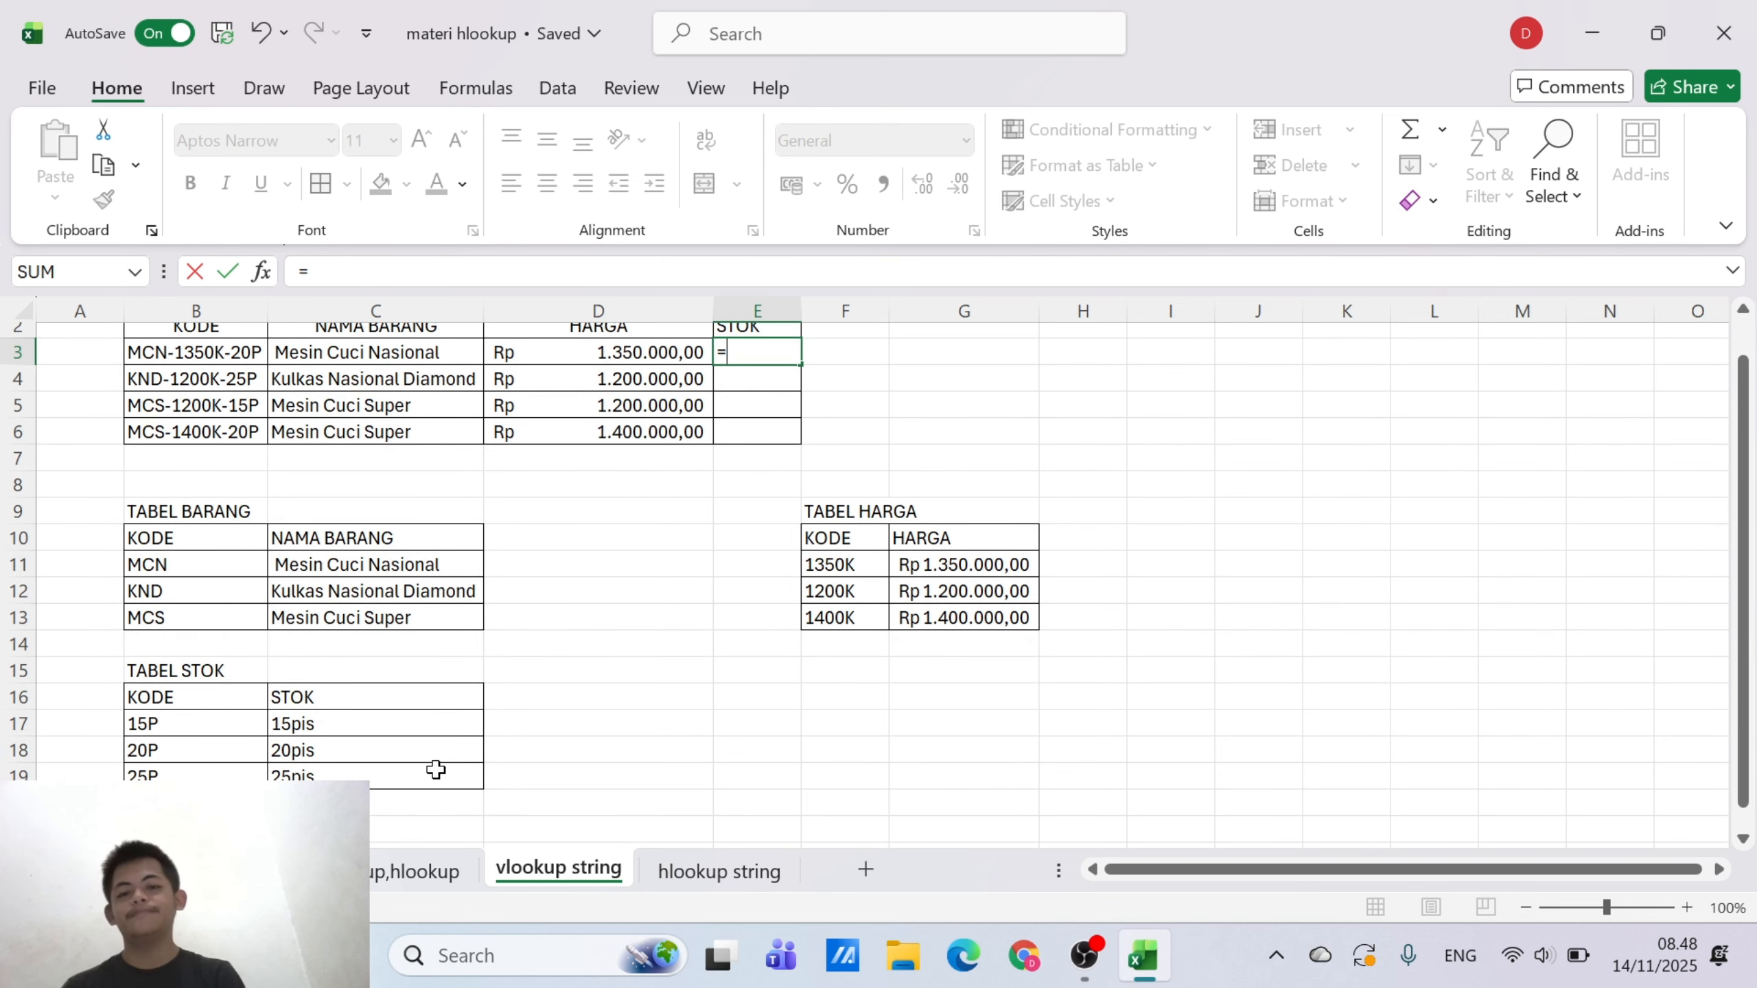
text(VLOO)
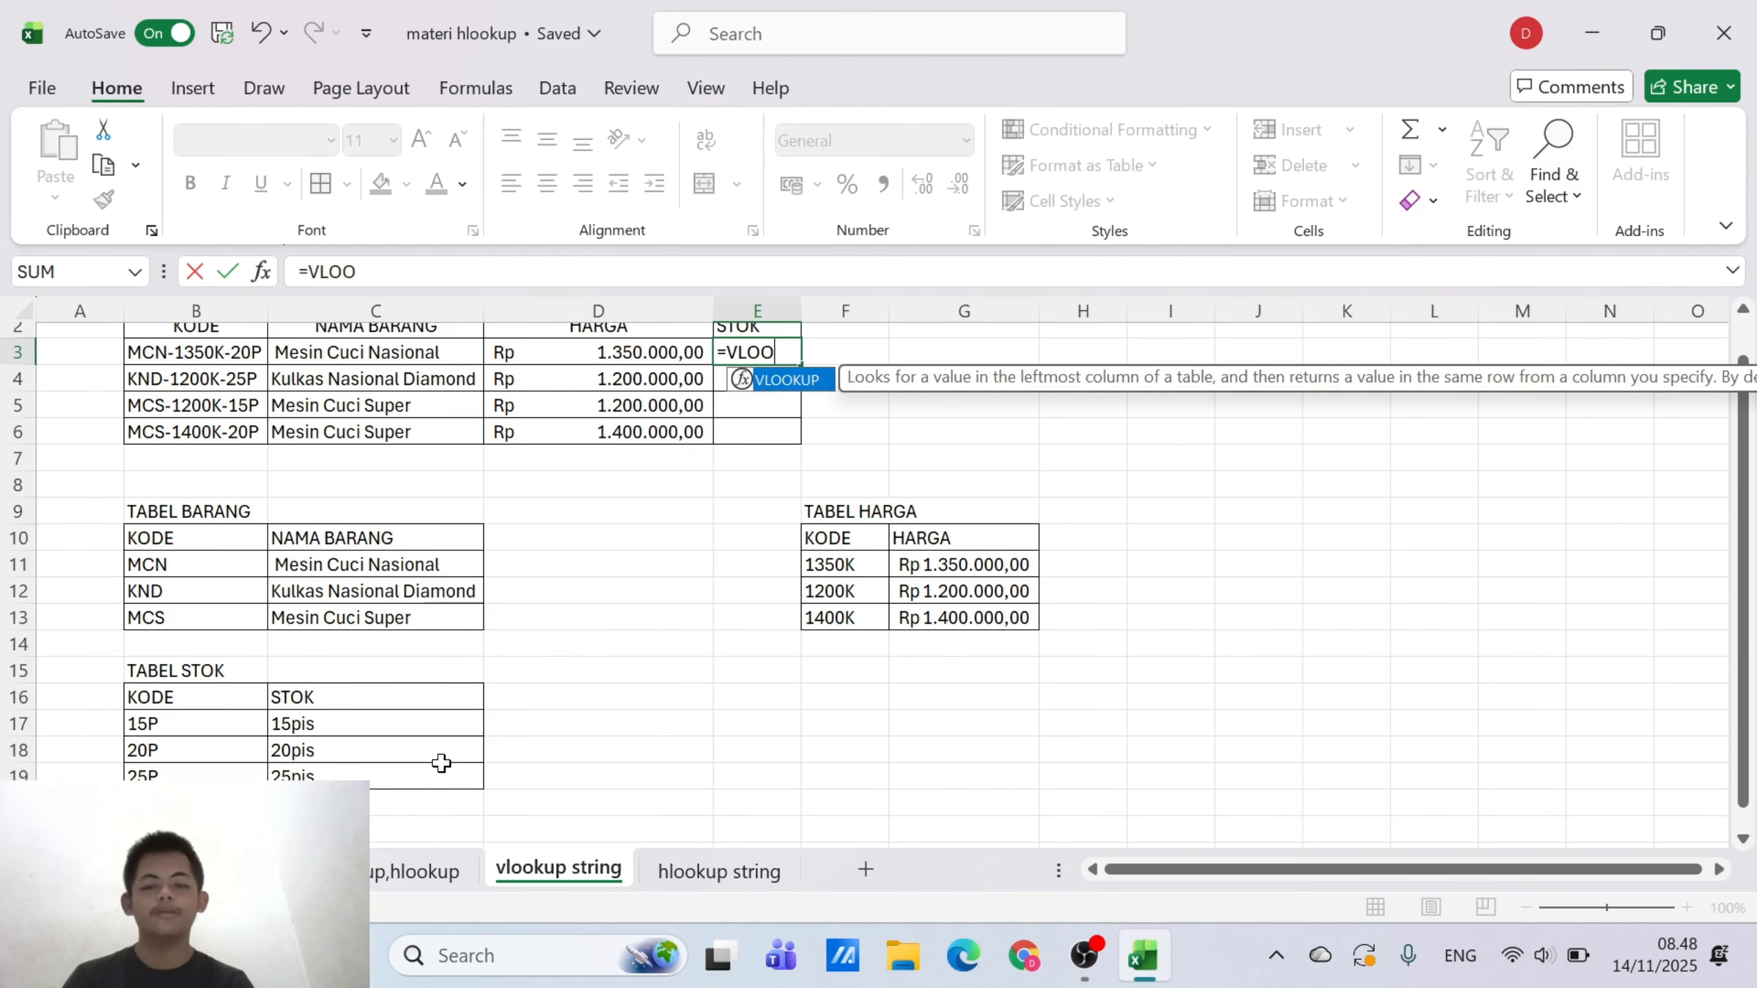
double_click(809, 381)
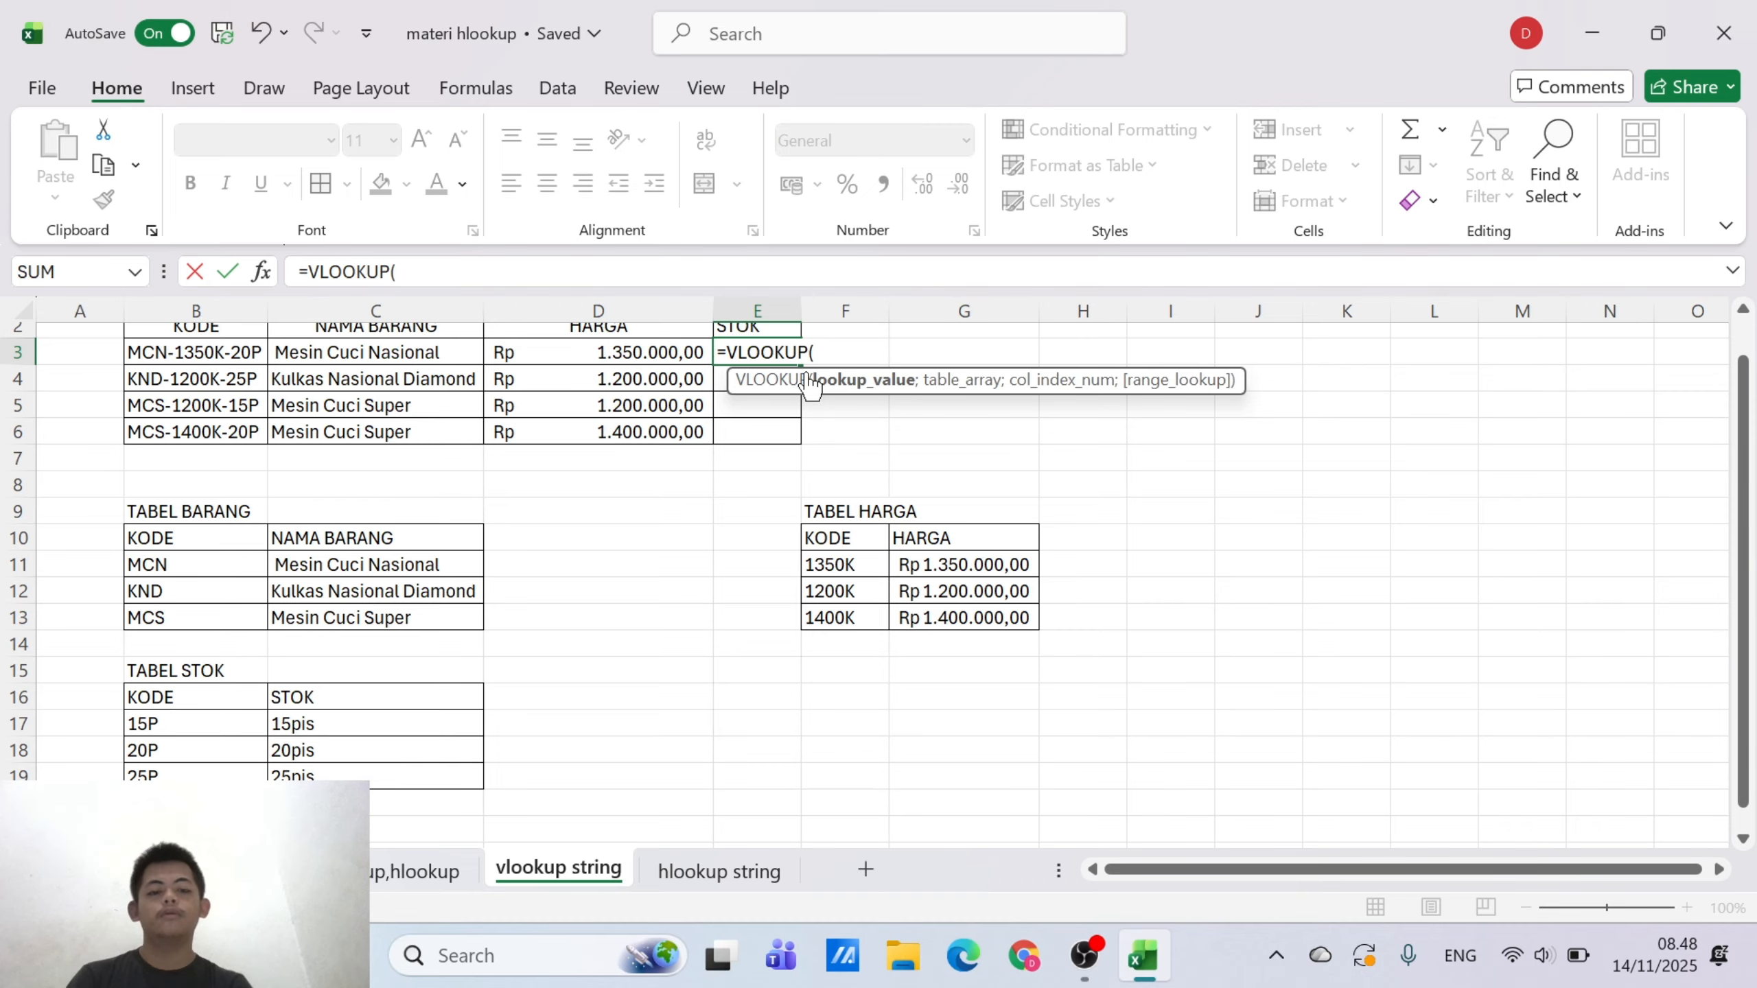
text(R)
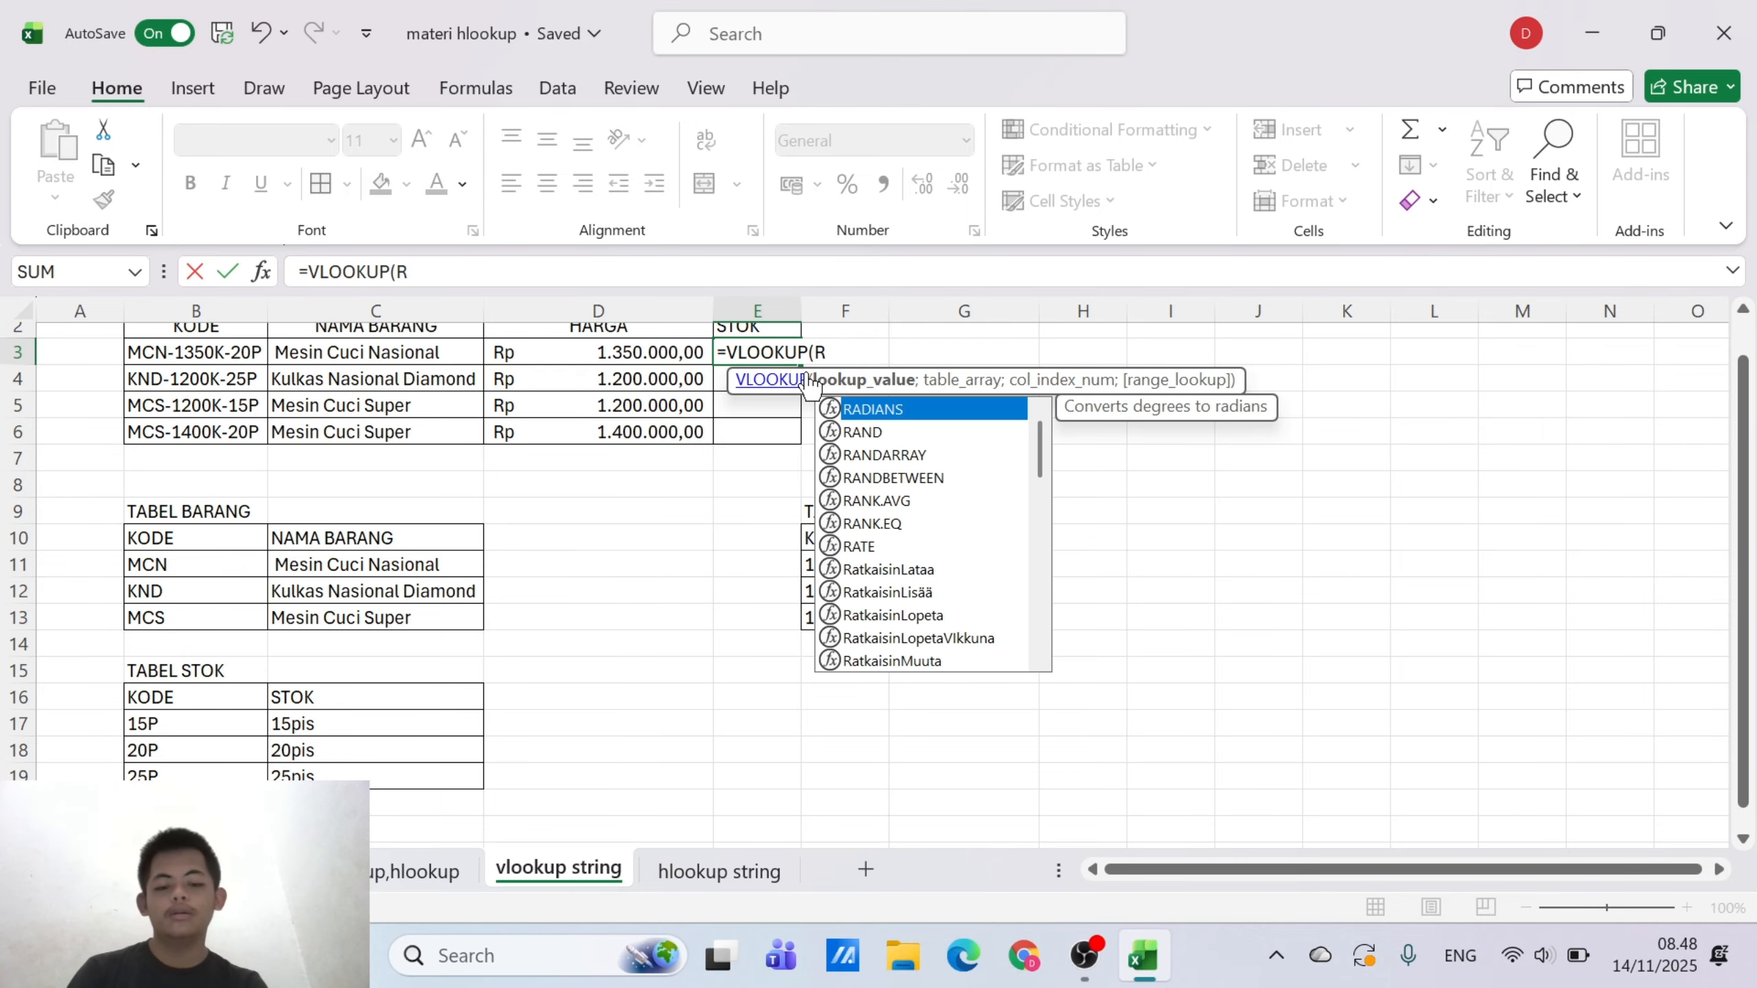
text(IGH)
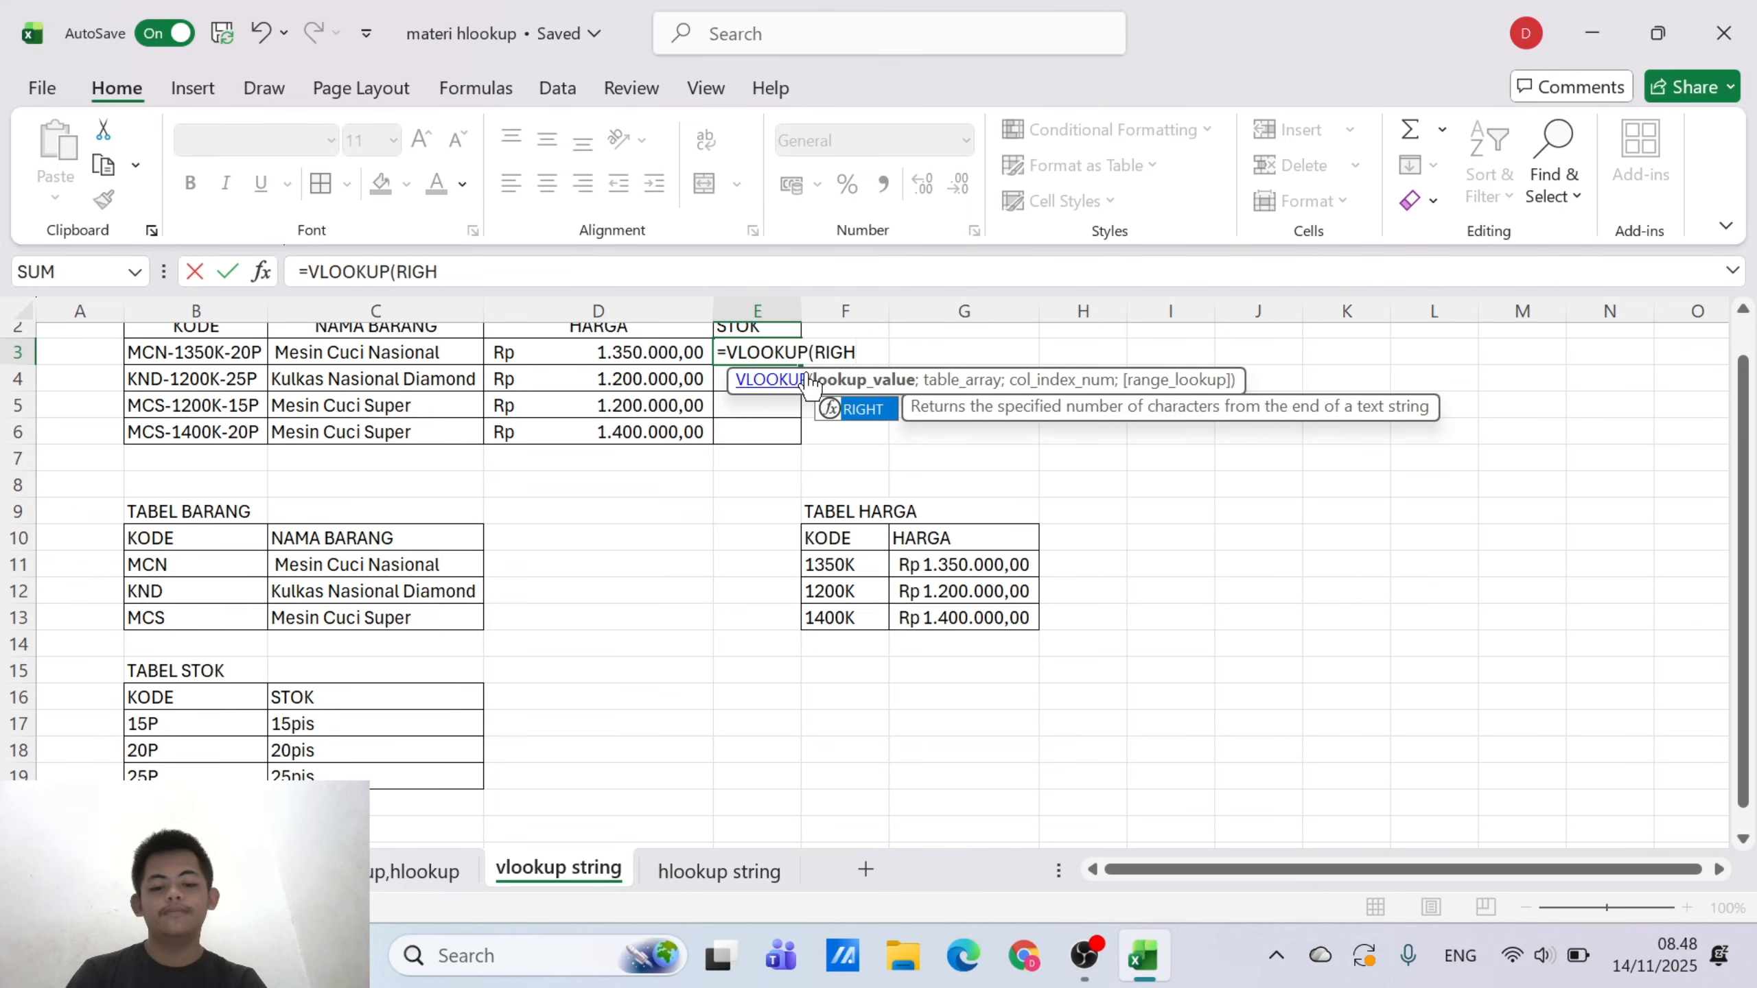
text(T()
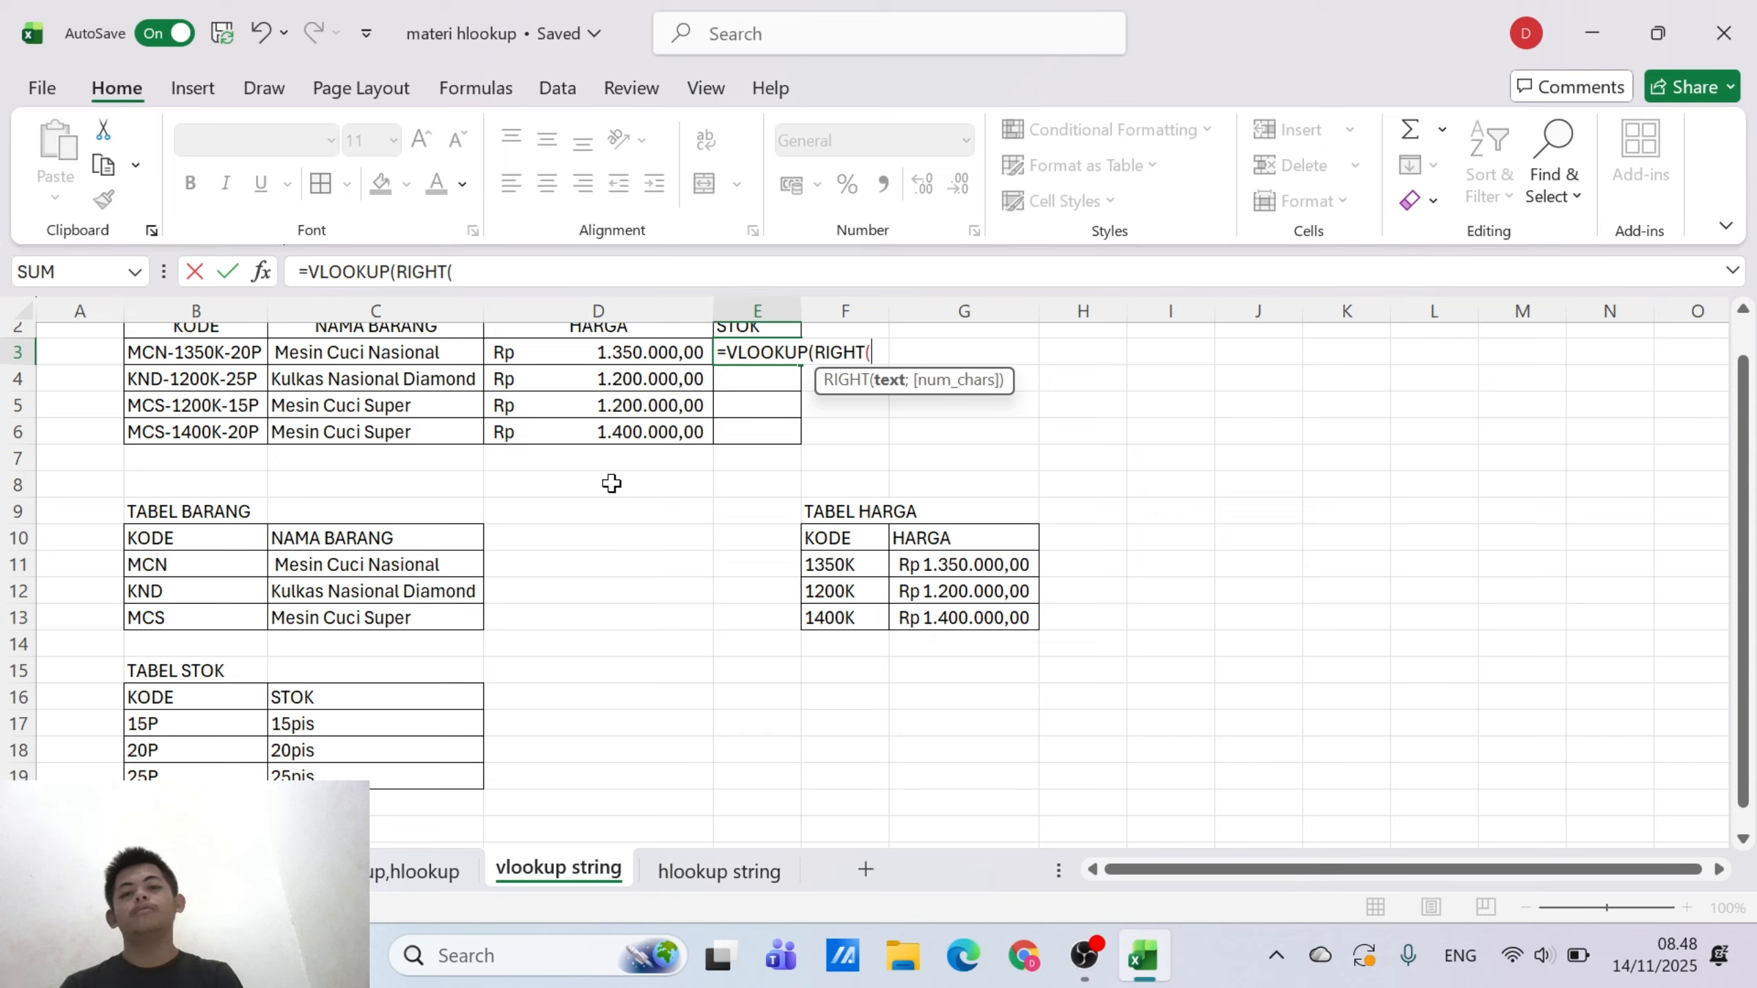
Set the RIGHT arguments in E3's formula to text B3 and 3 characters
click(242, 362)
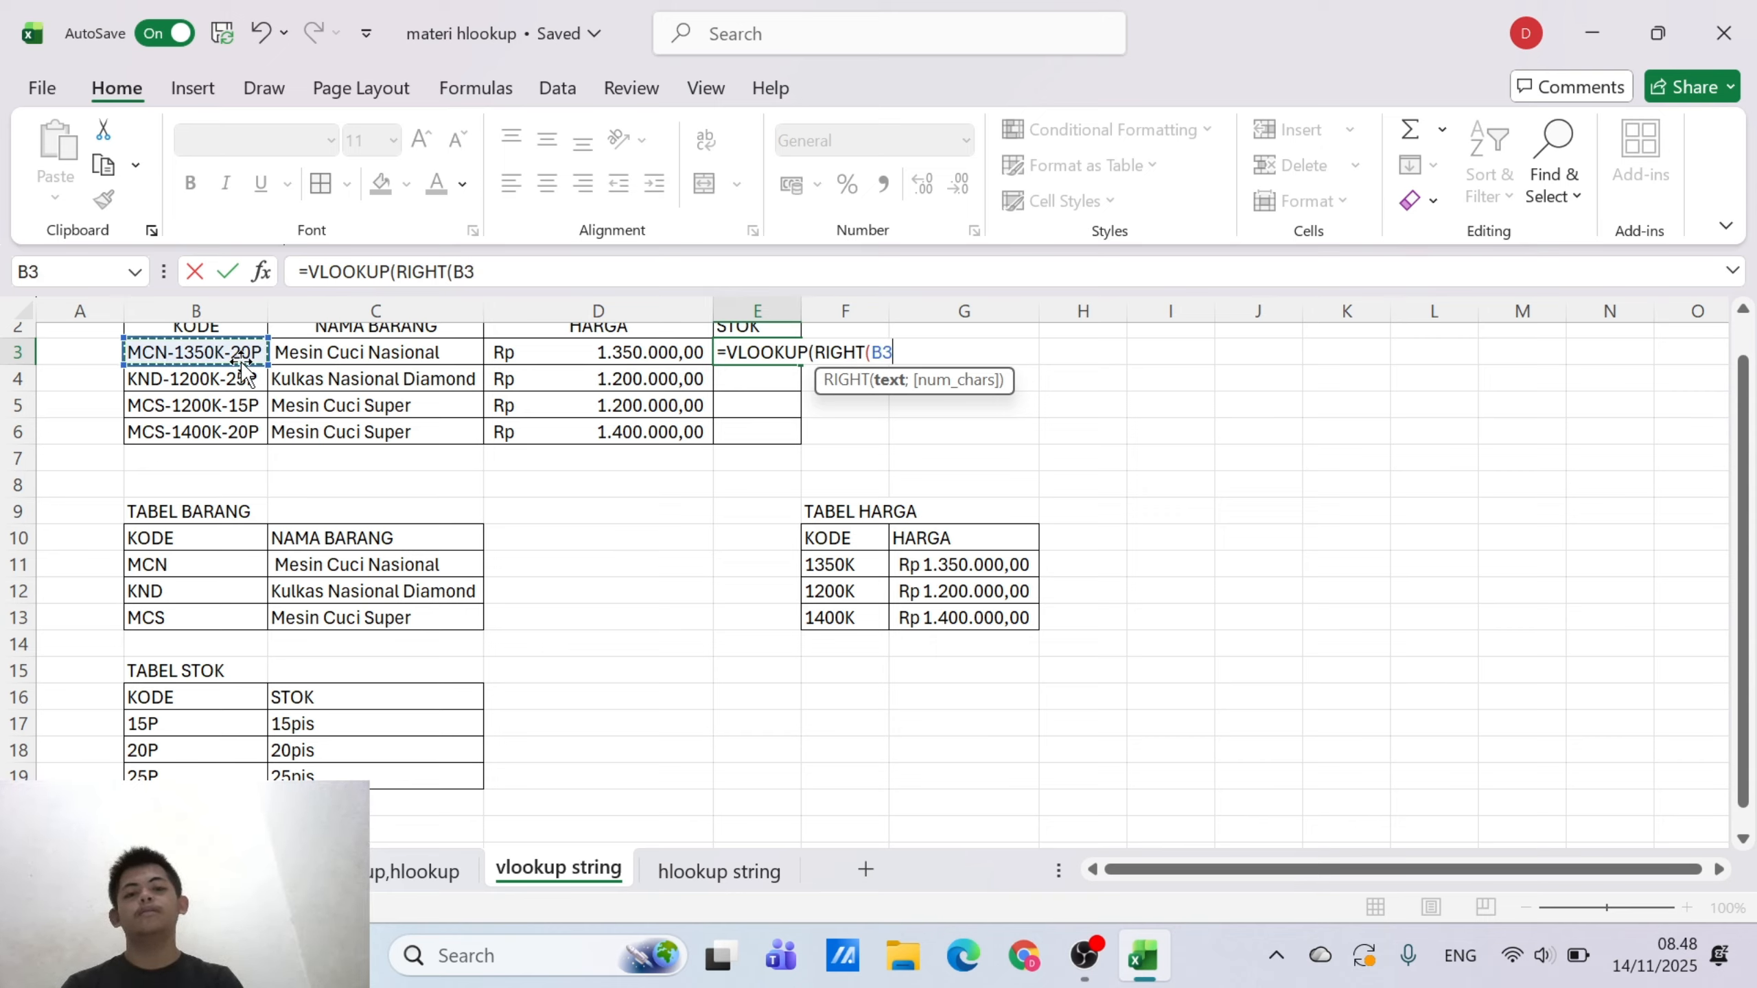
text(;)
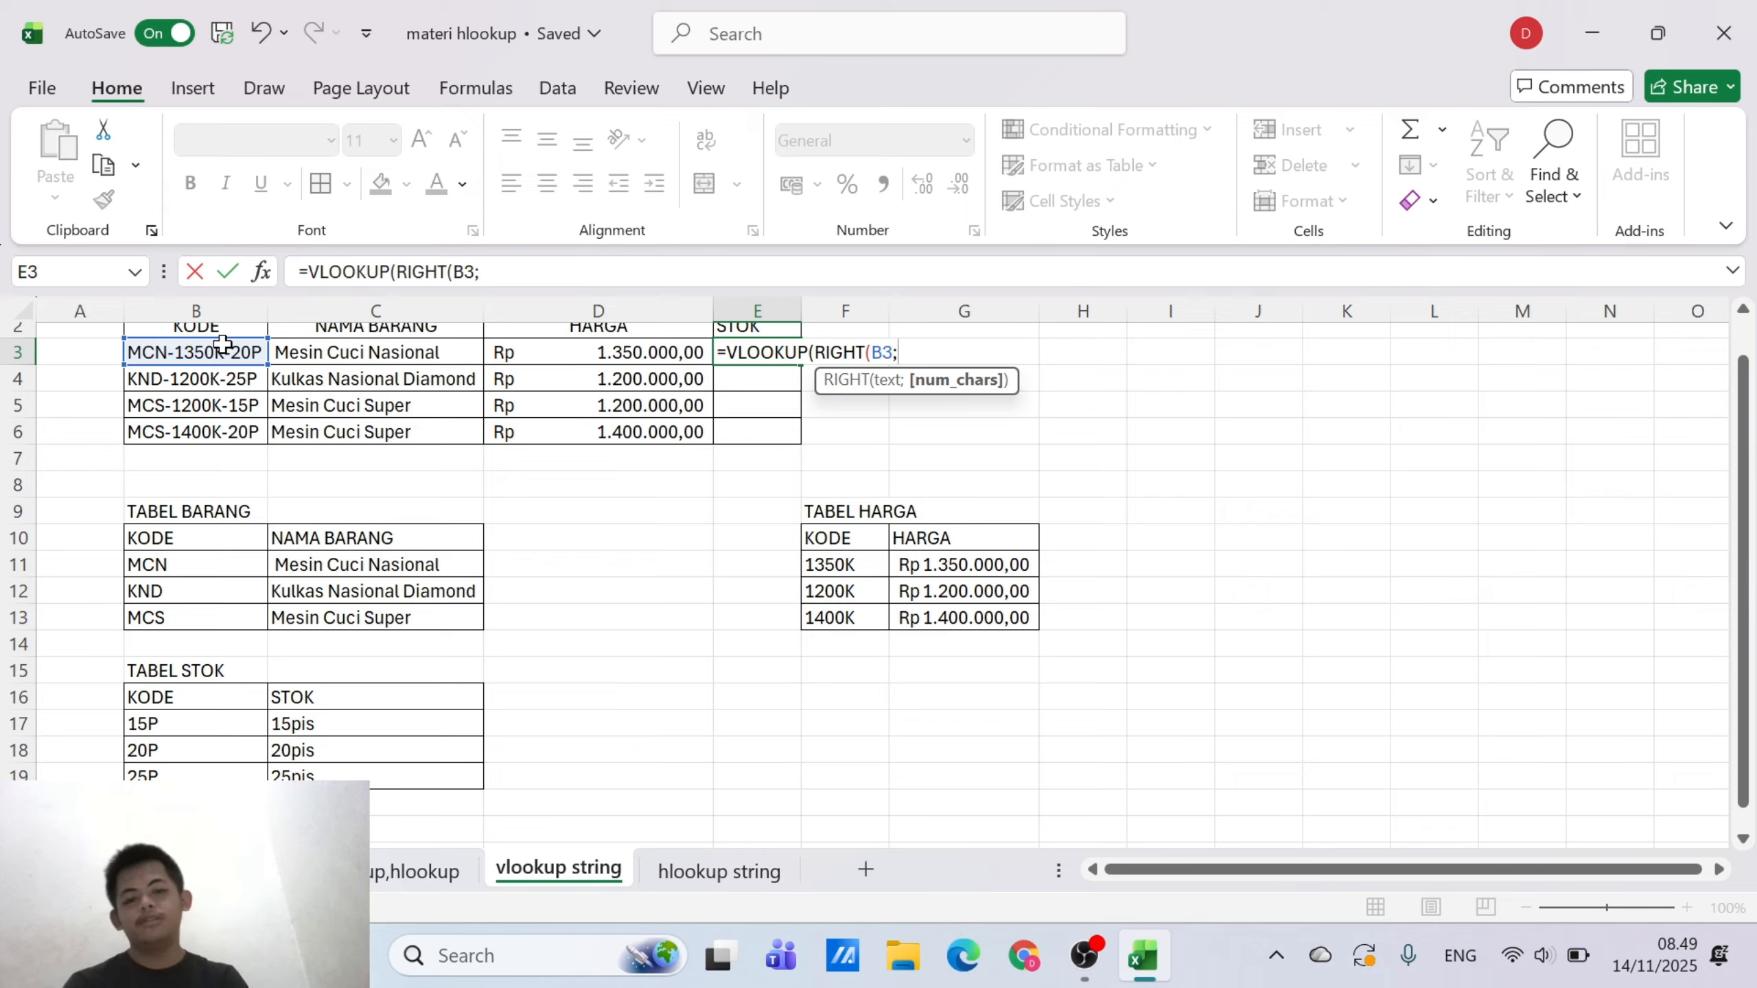
text(3)
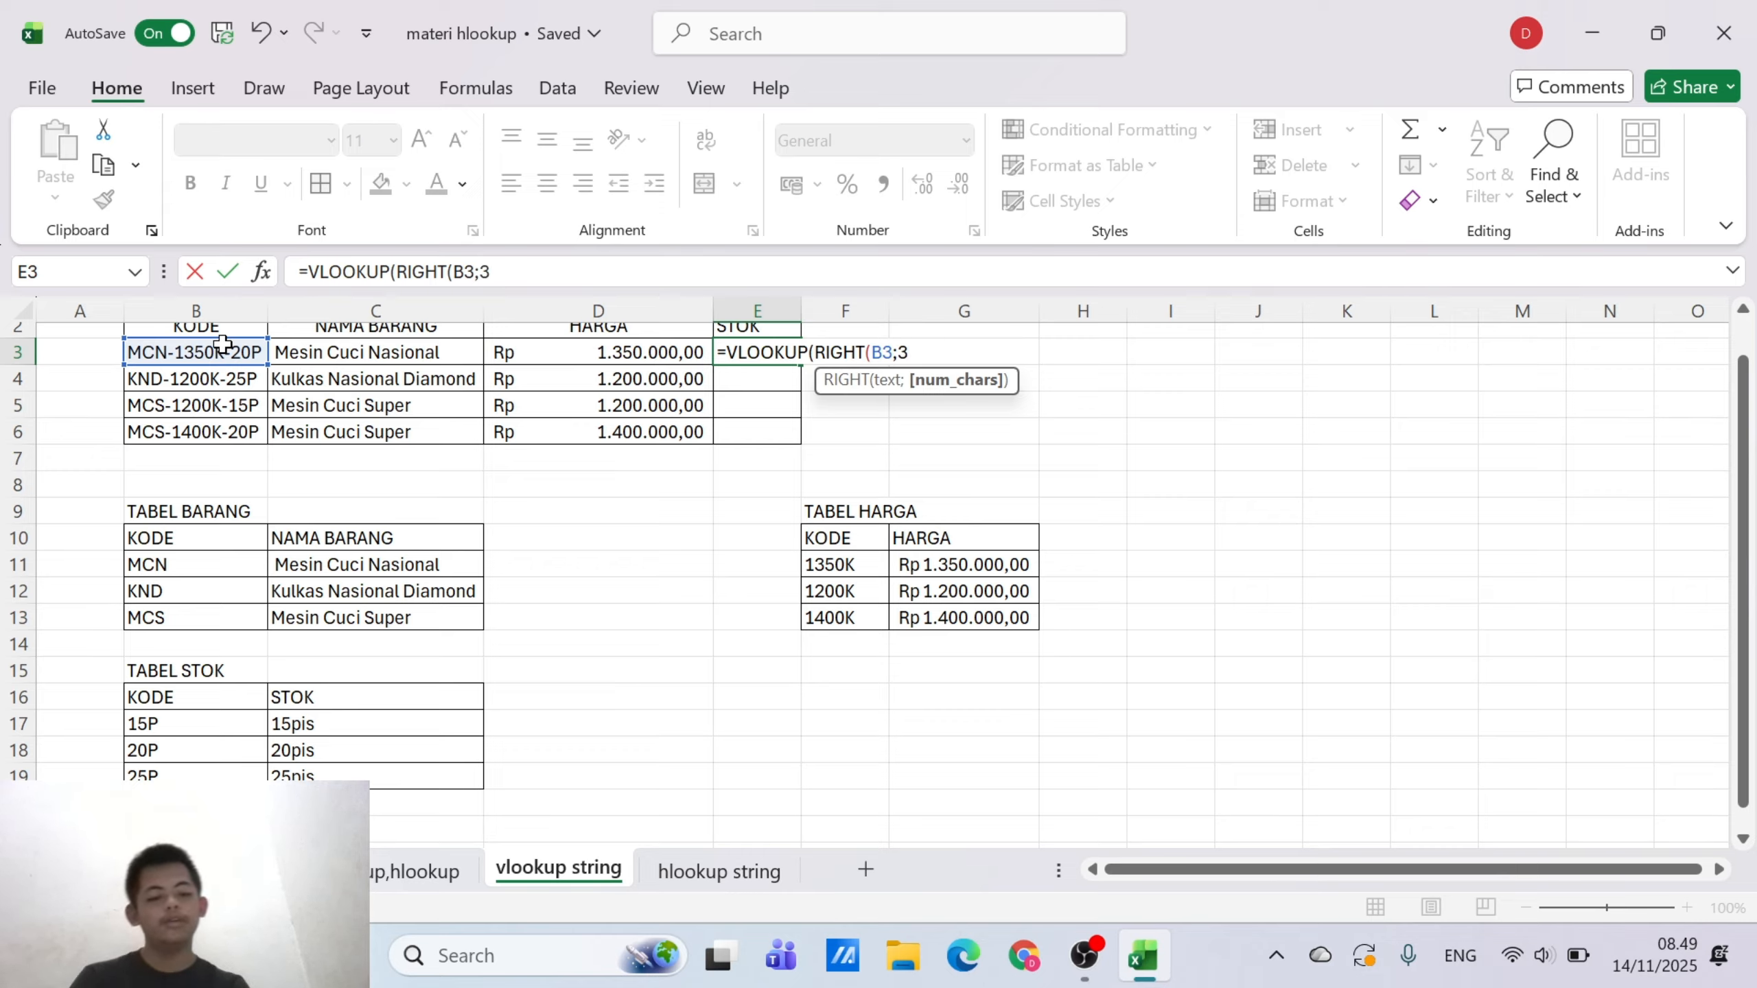
text();)
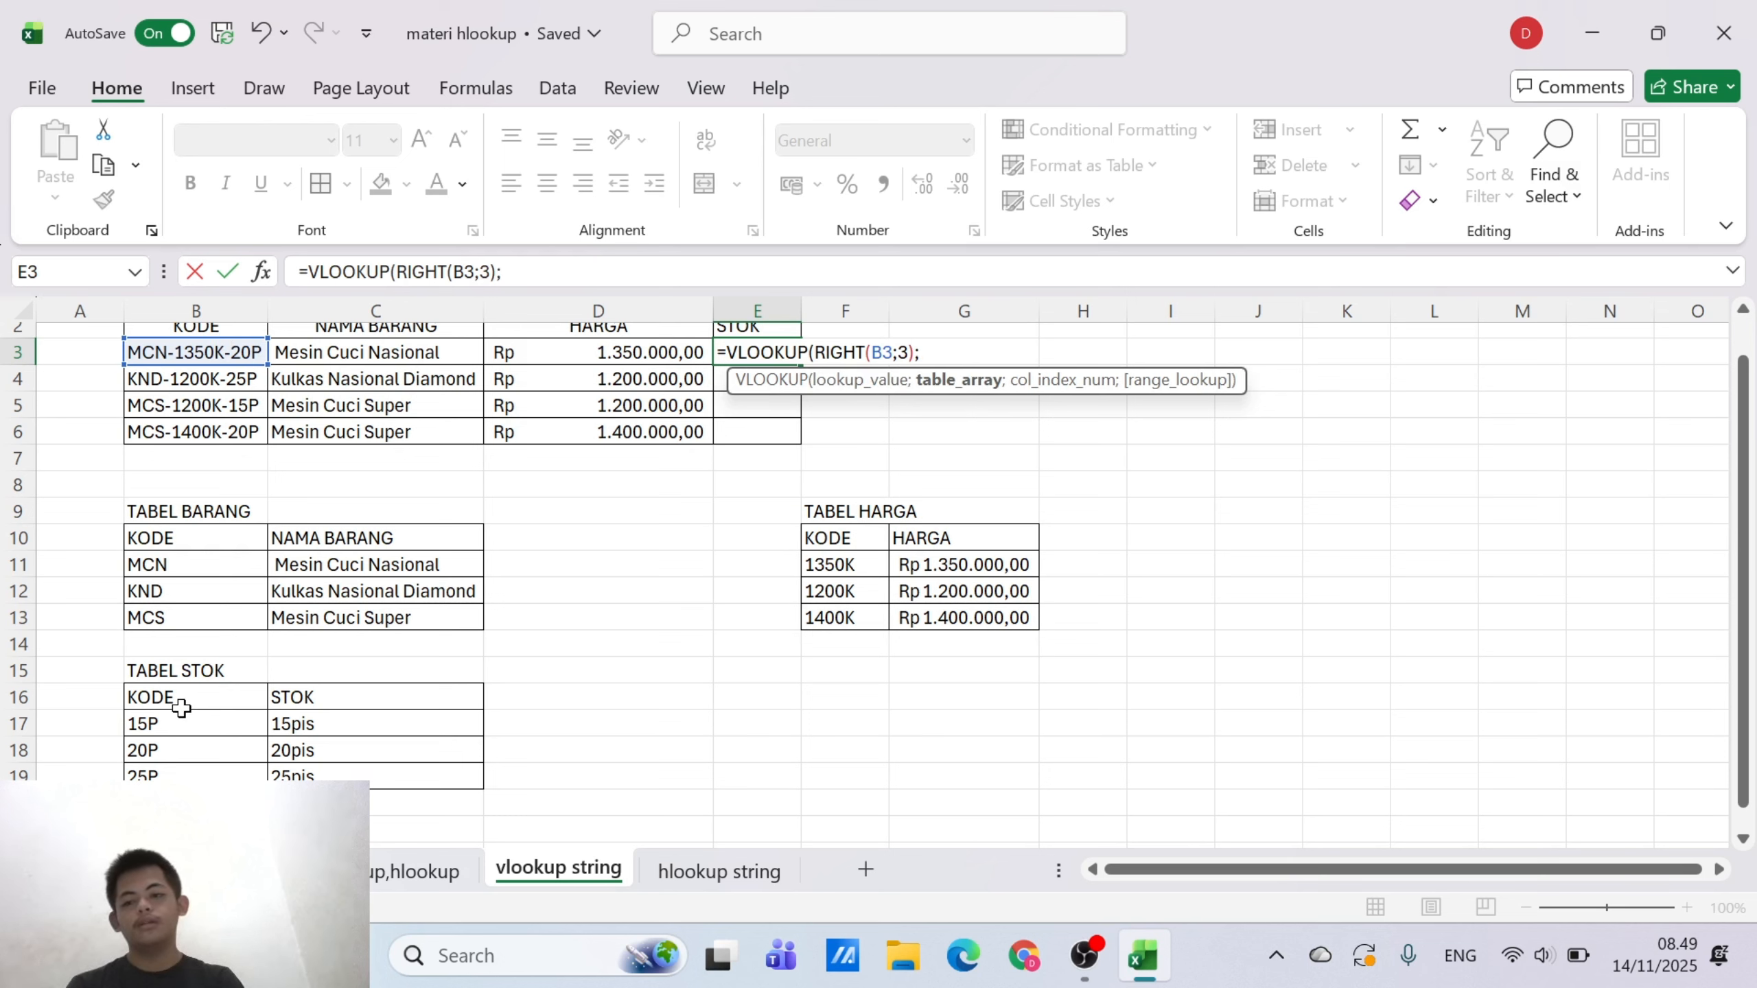
Set the VLOOKUP table array in E3 to the TABEL STOK range as the absolute reference $B$16:$C$19
drag(173, 699, 337, 775)
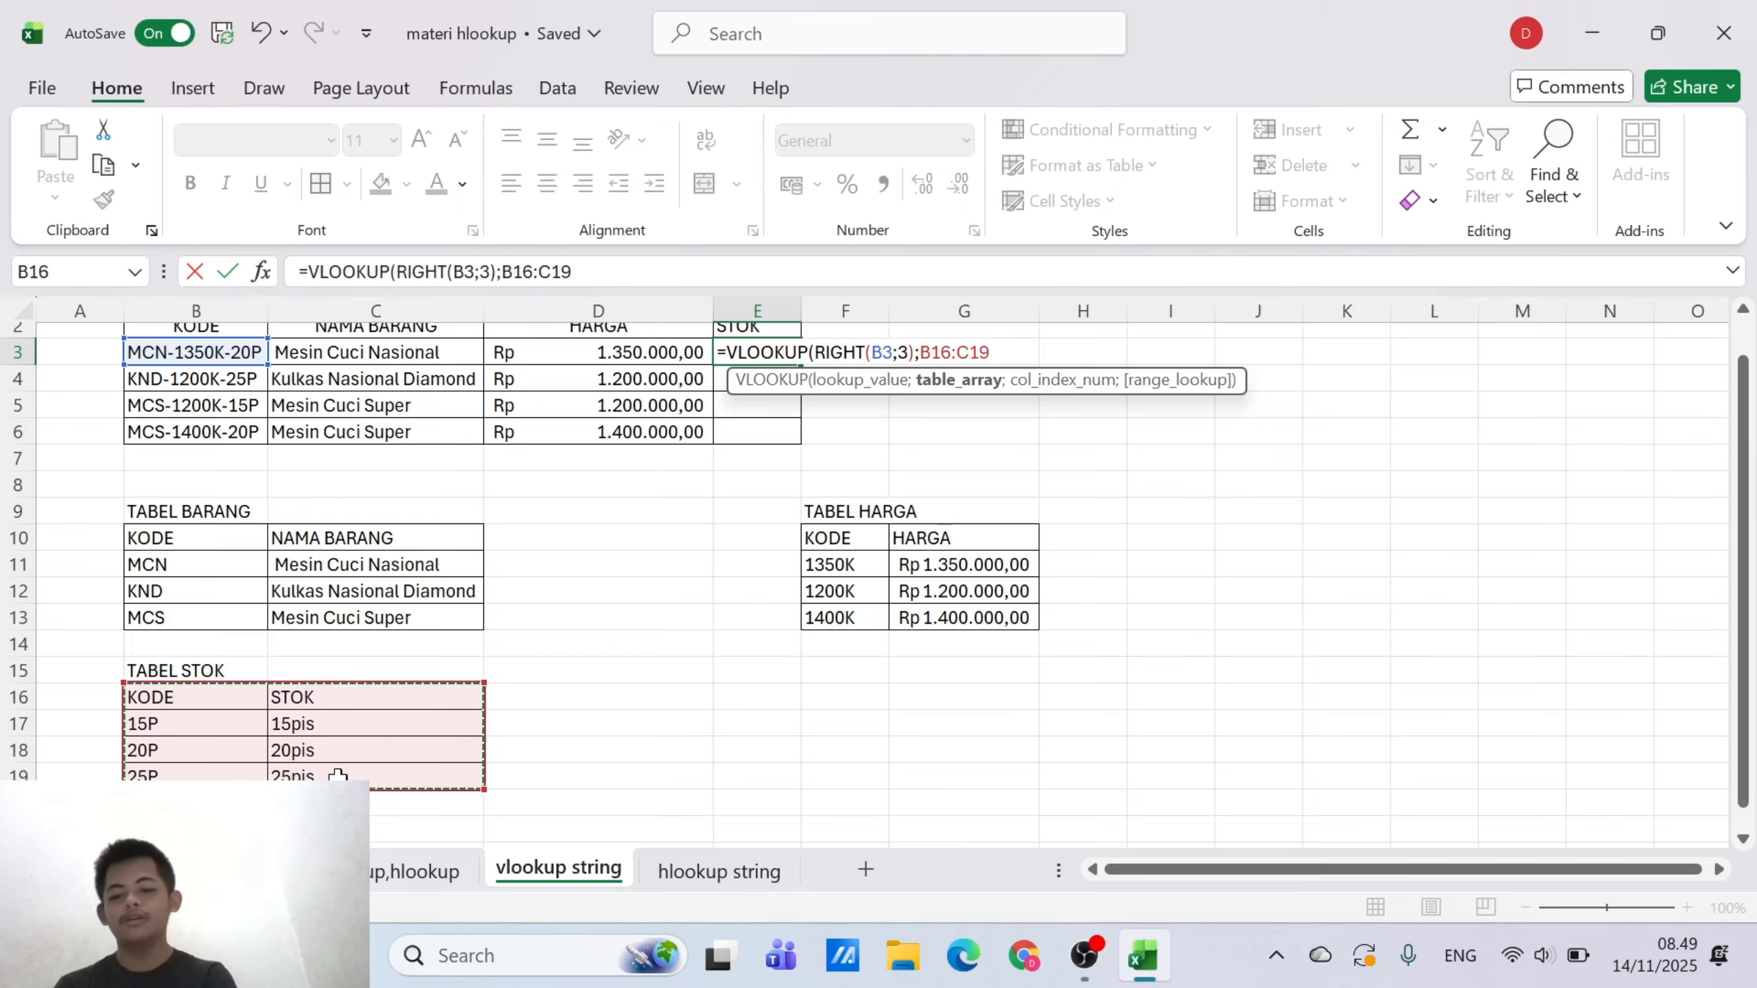
key(F4)
text(;)
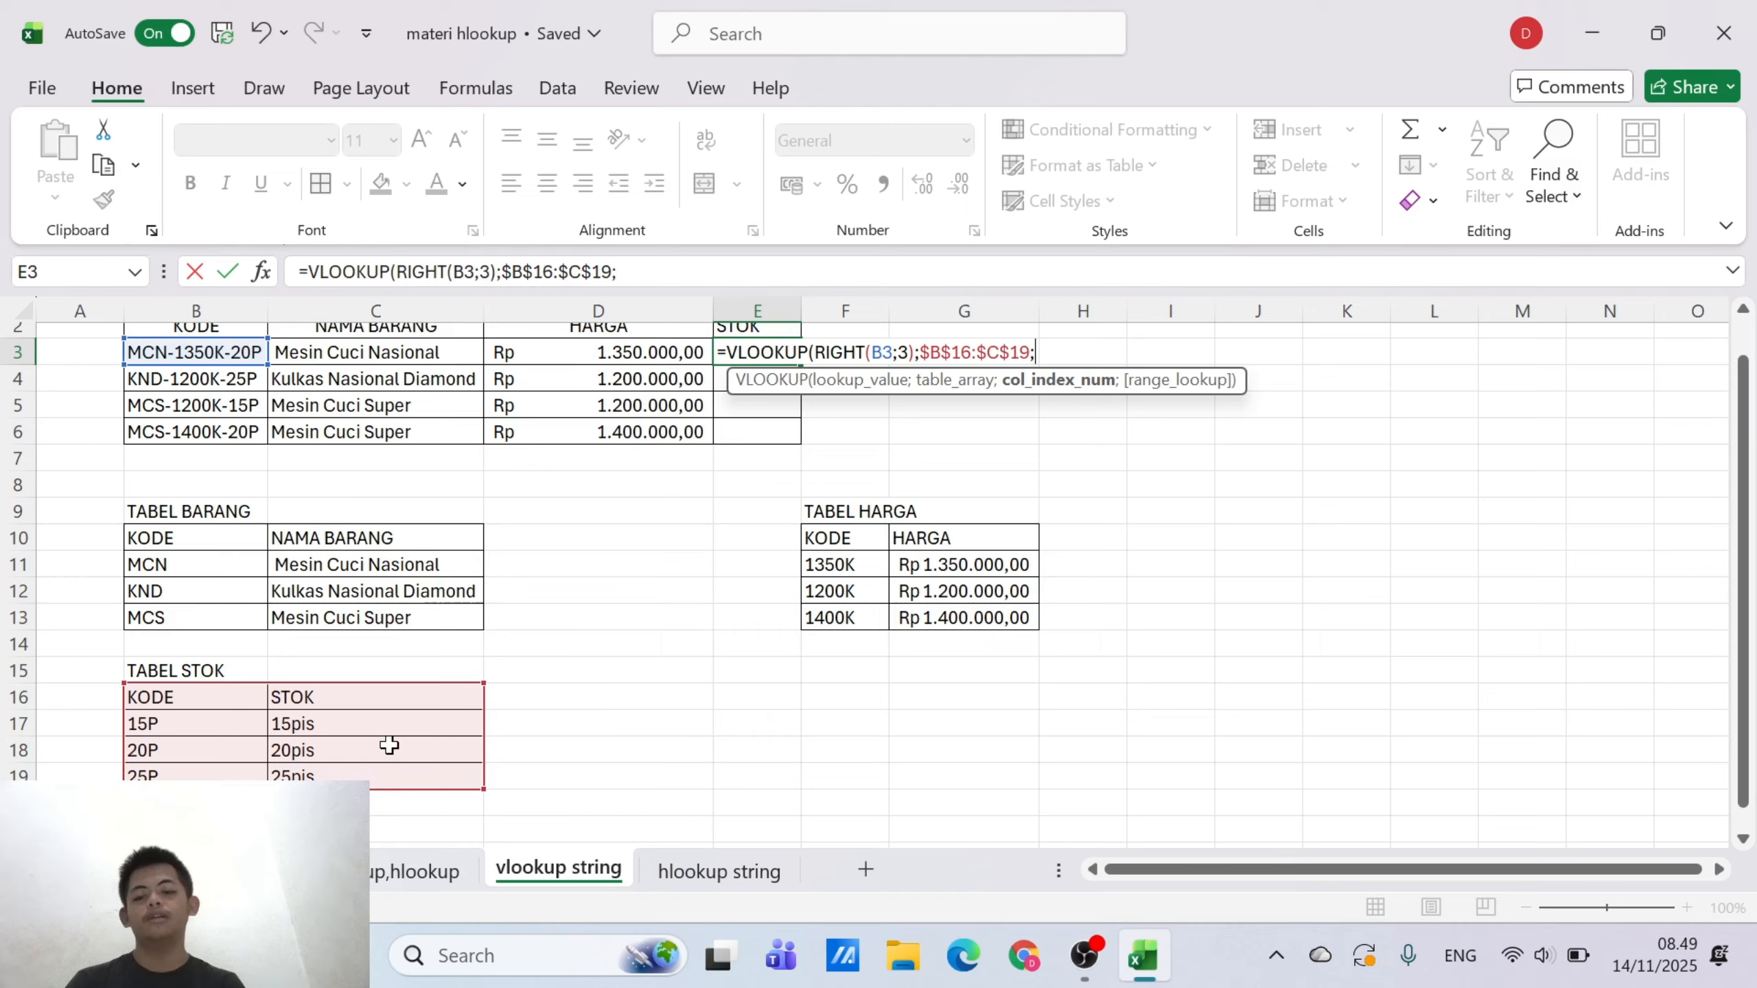
Complete E3's VLOOKUP with column index 2 and range lookup 0, and fill the formula down through E6
text(2;0)
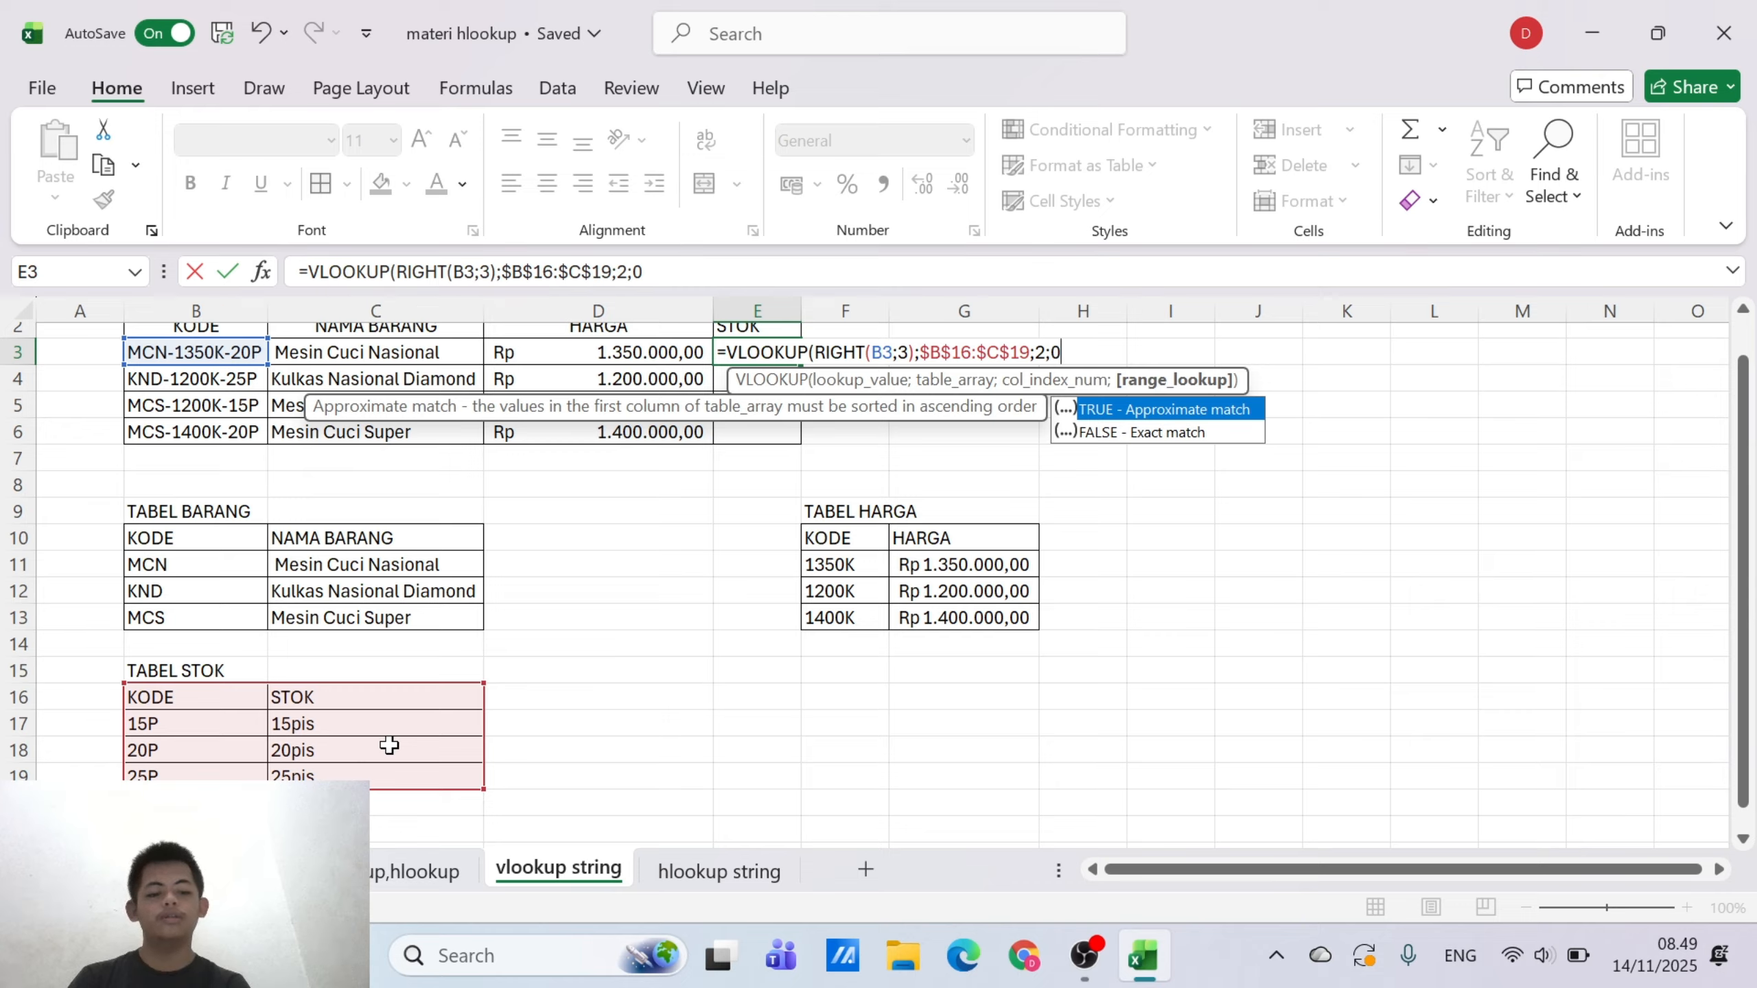
text())
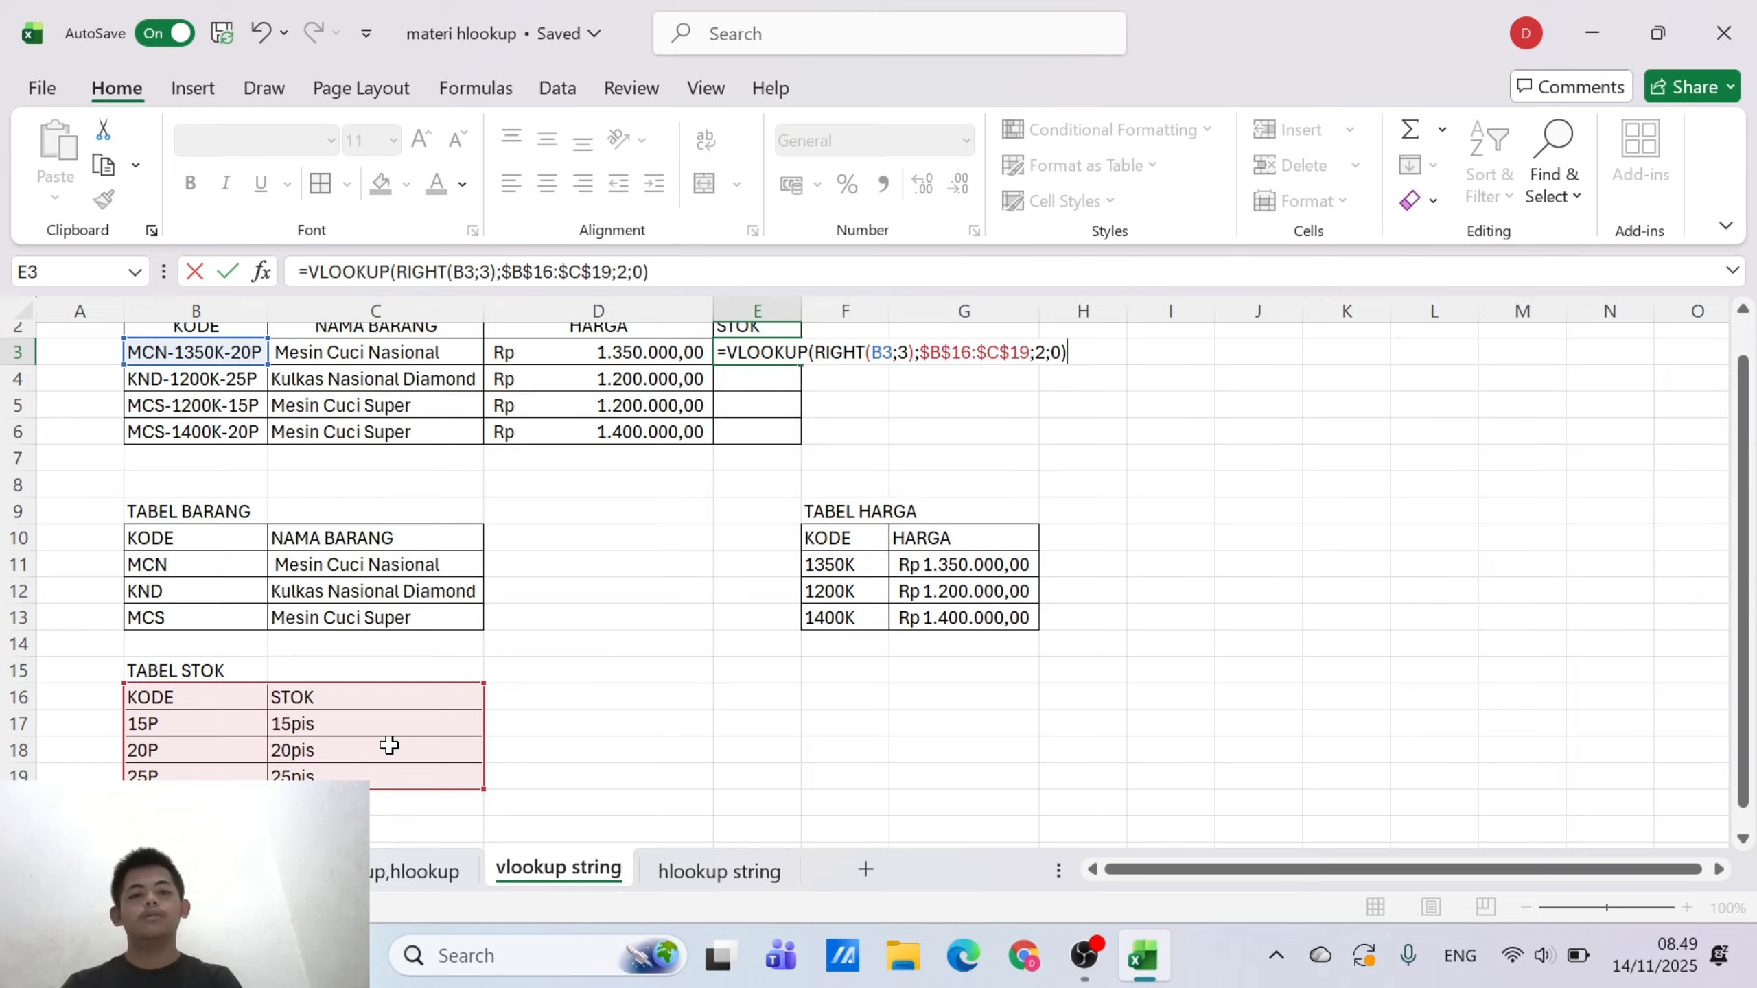
key(Return)
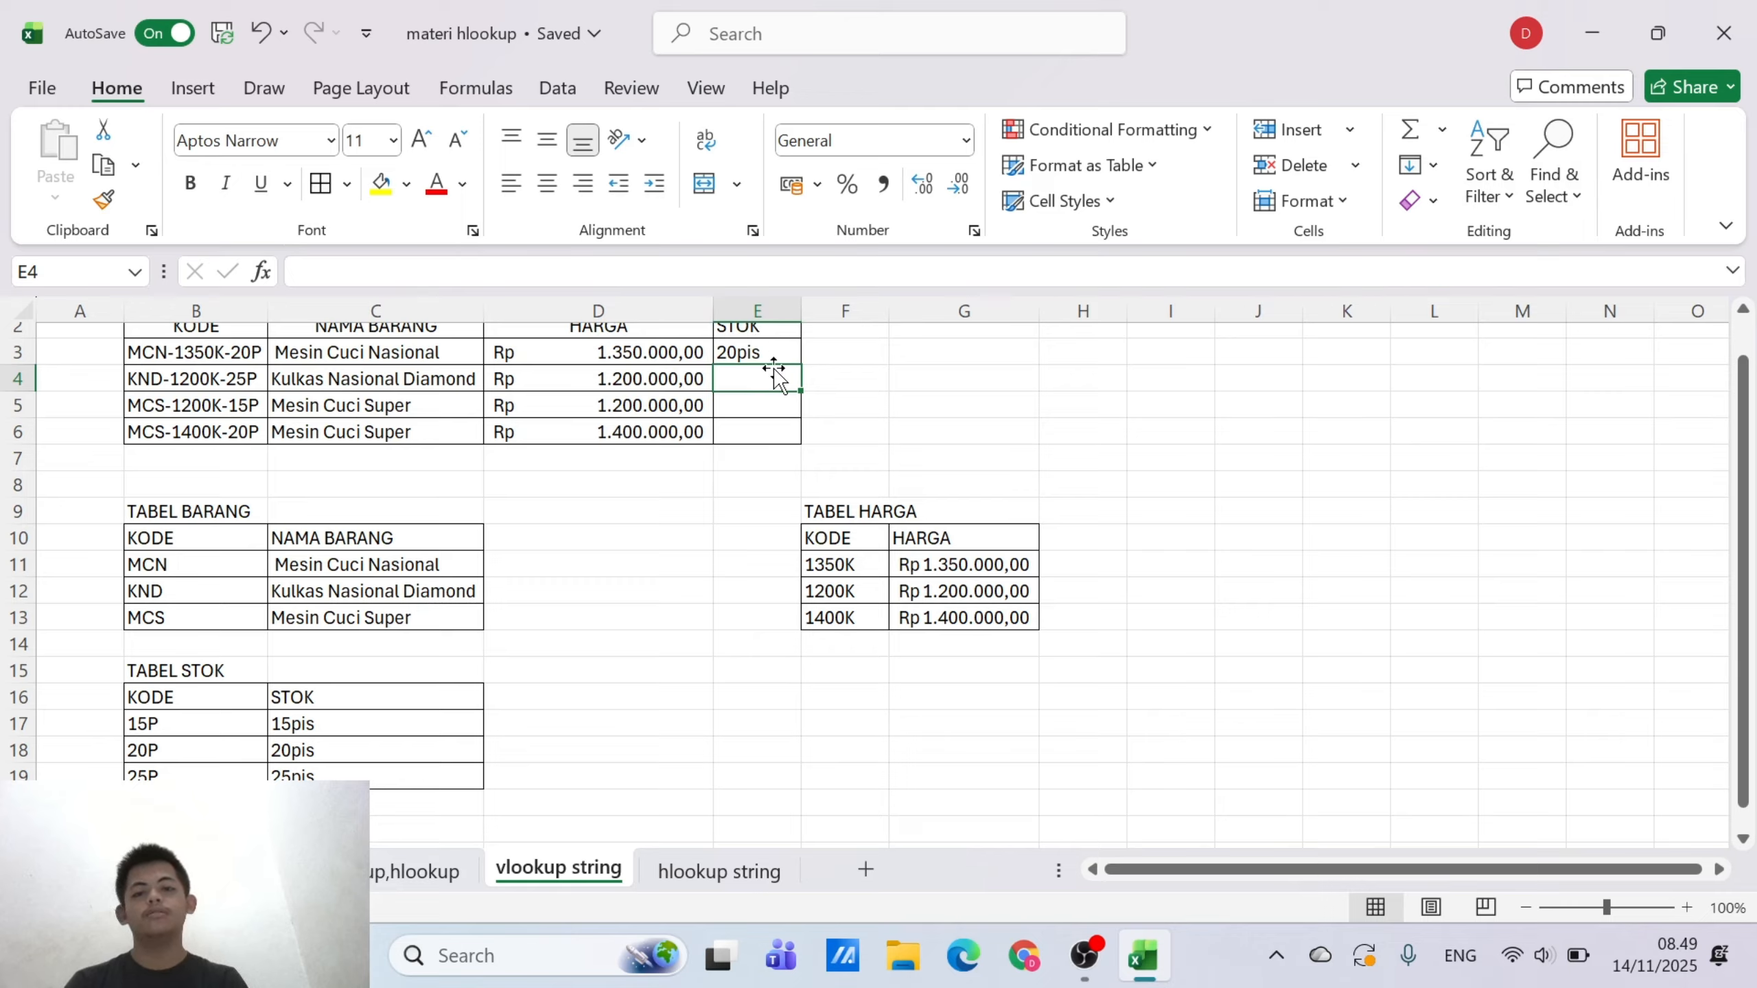
click(779, 344)
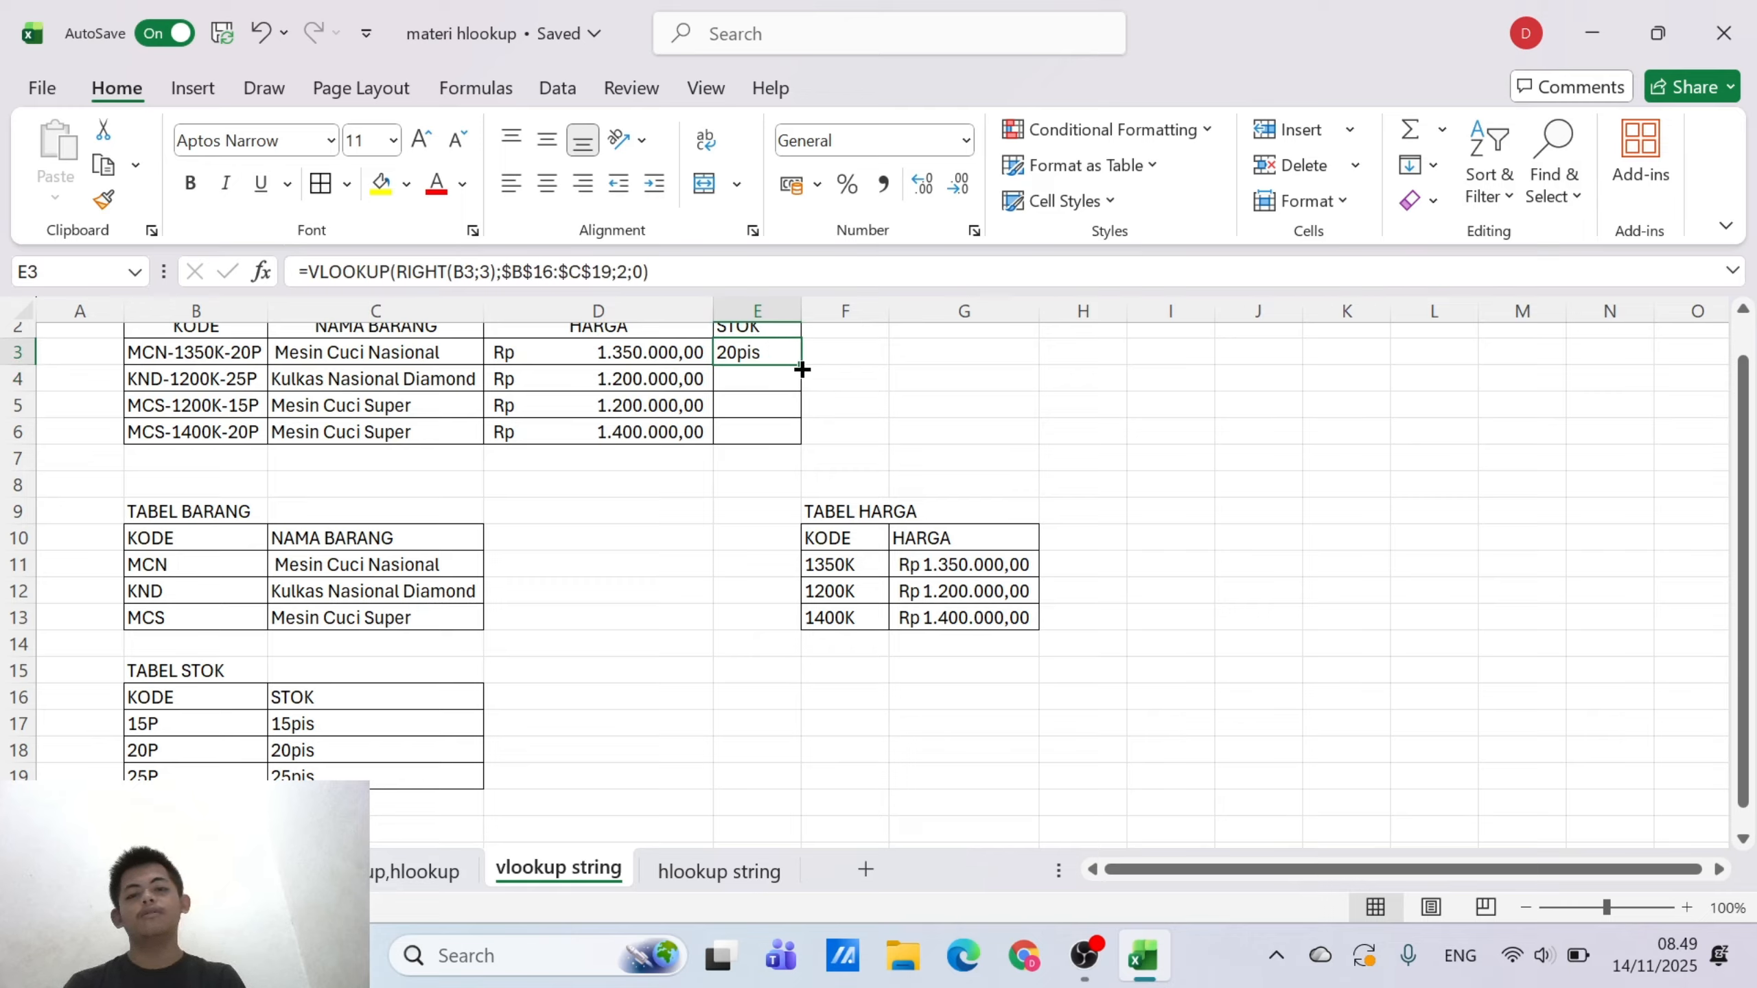
drag(801, 361, 792, 435)
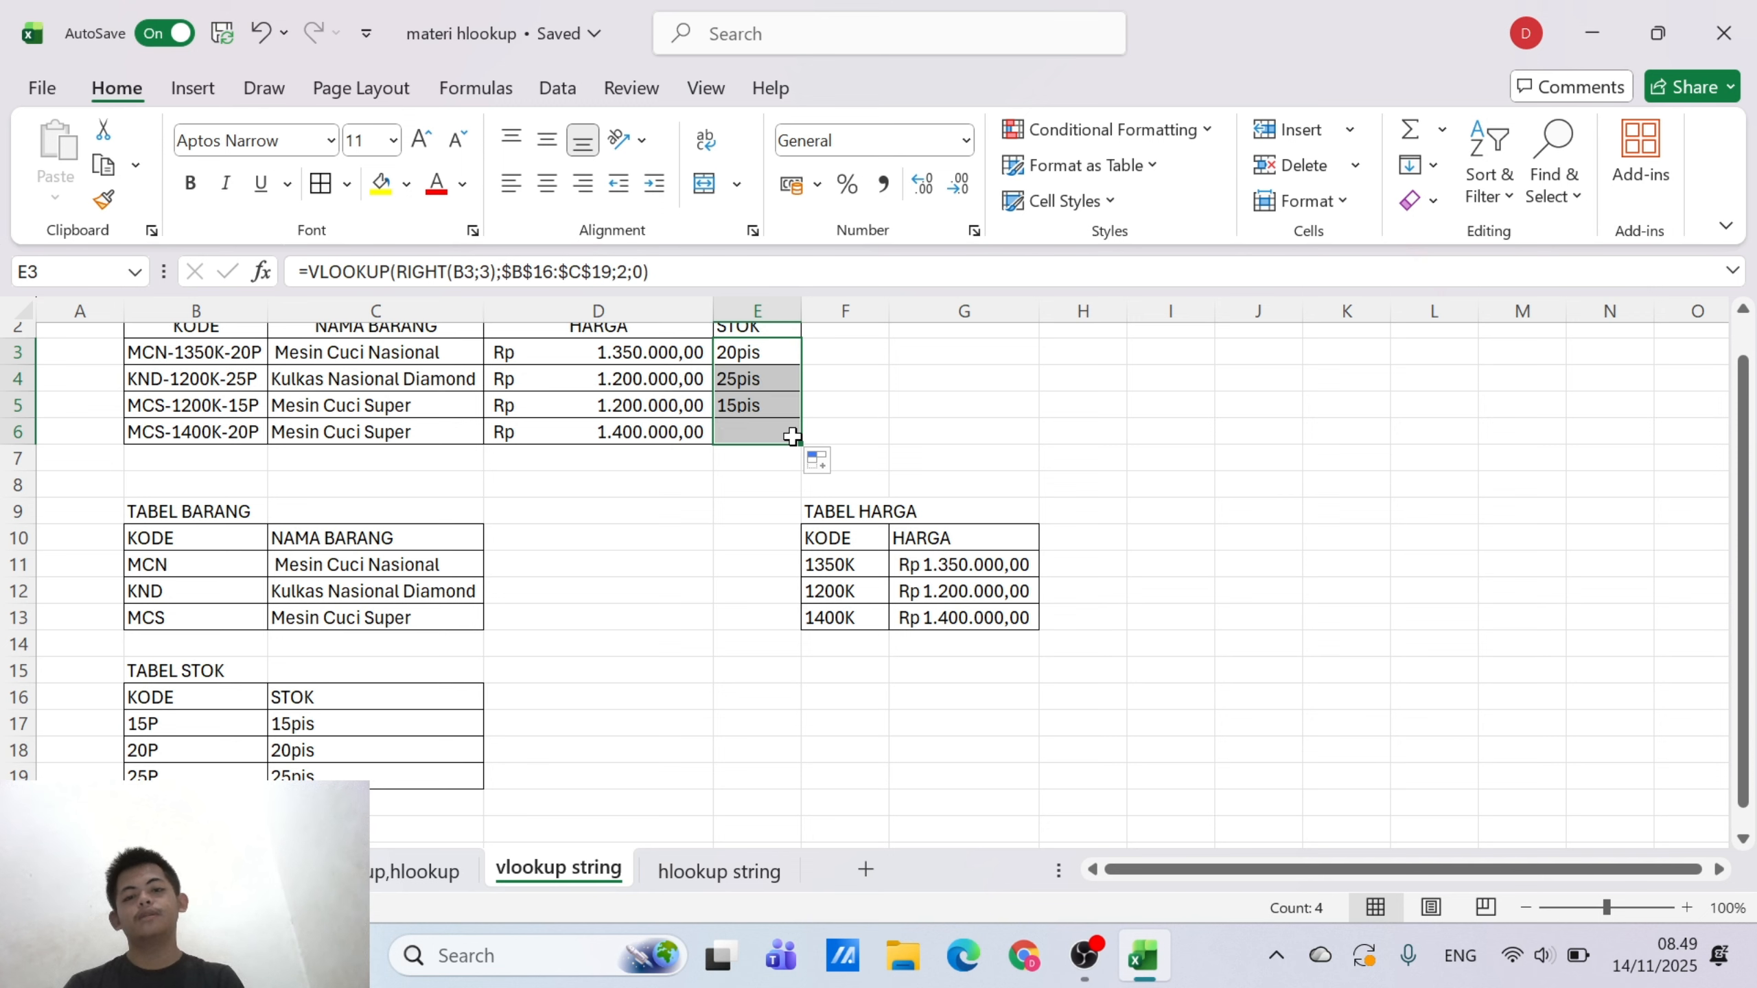
scroll(1020, 490, up, 1)
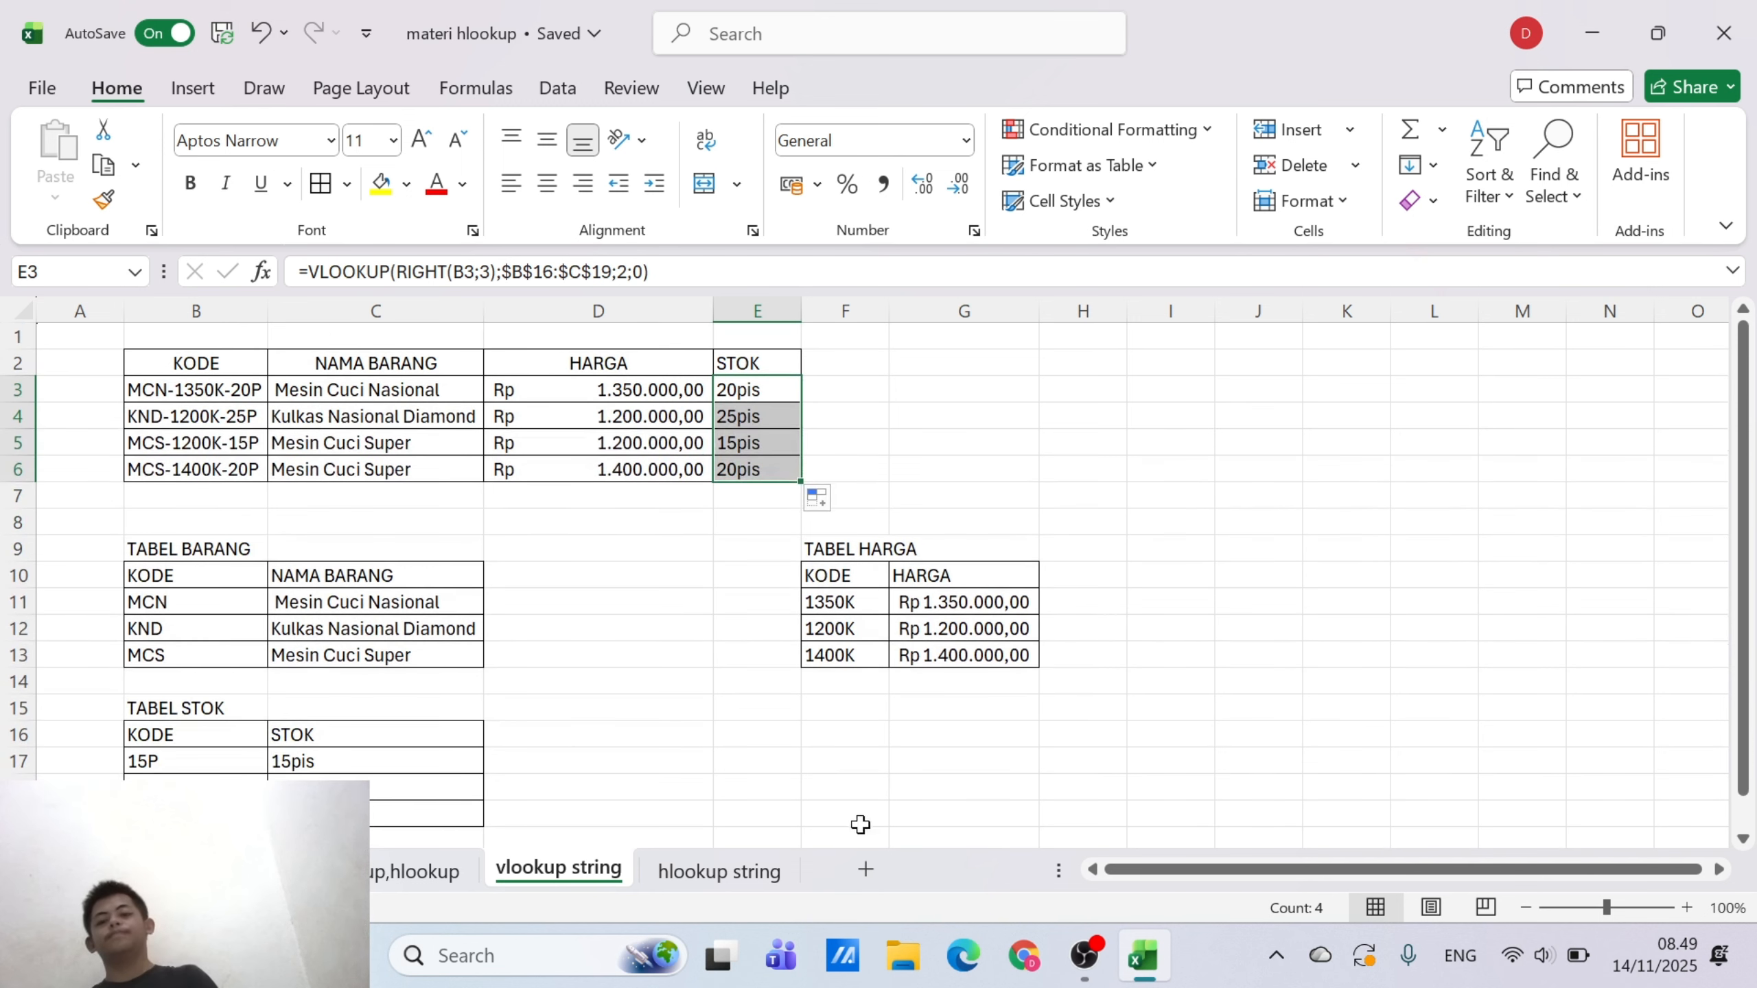
On the hlookup string sheet, enter the headers NO in B2 and NAMA in C2
click(692, 880)
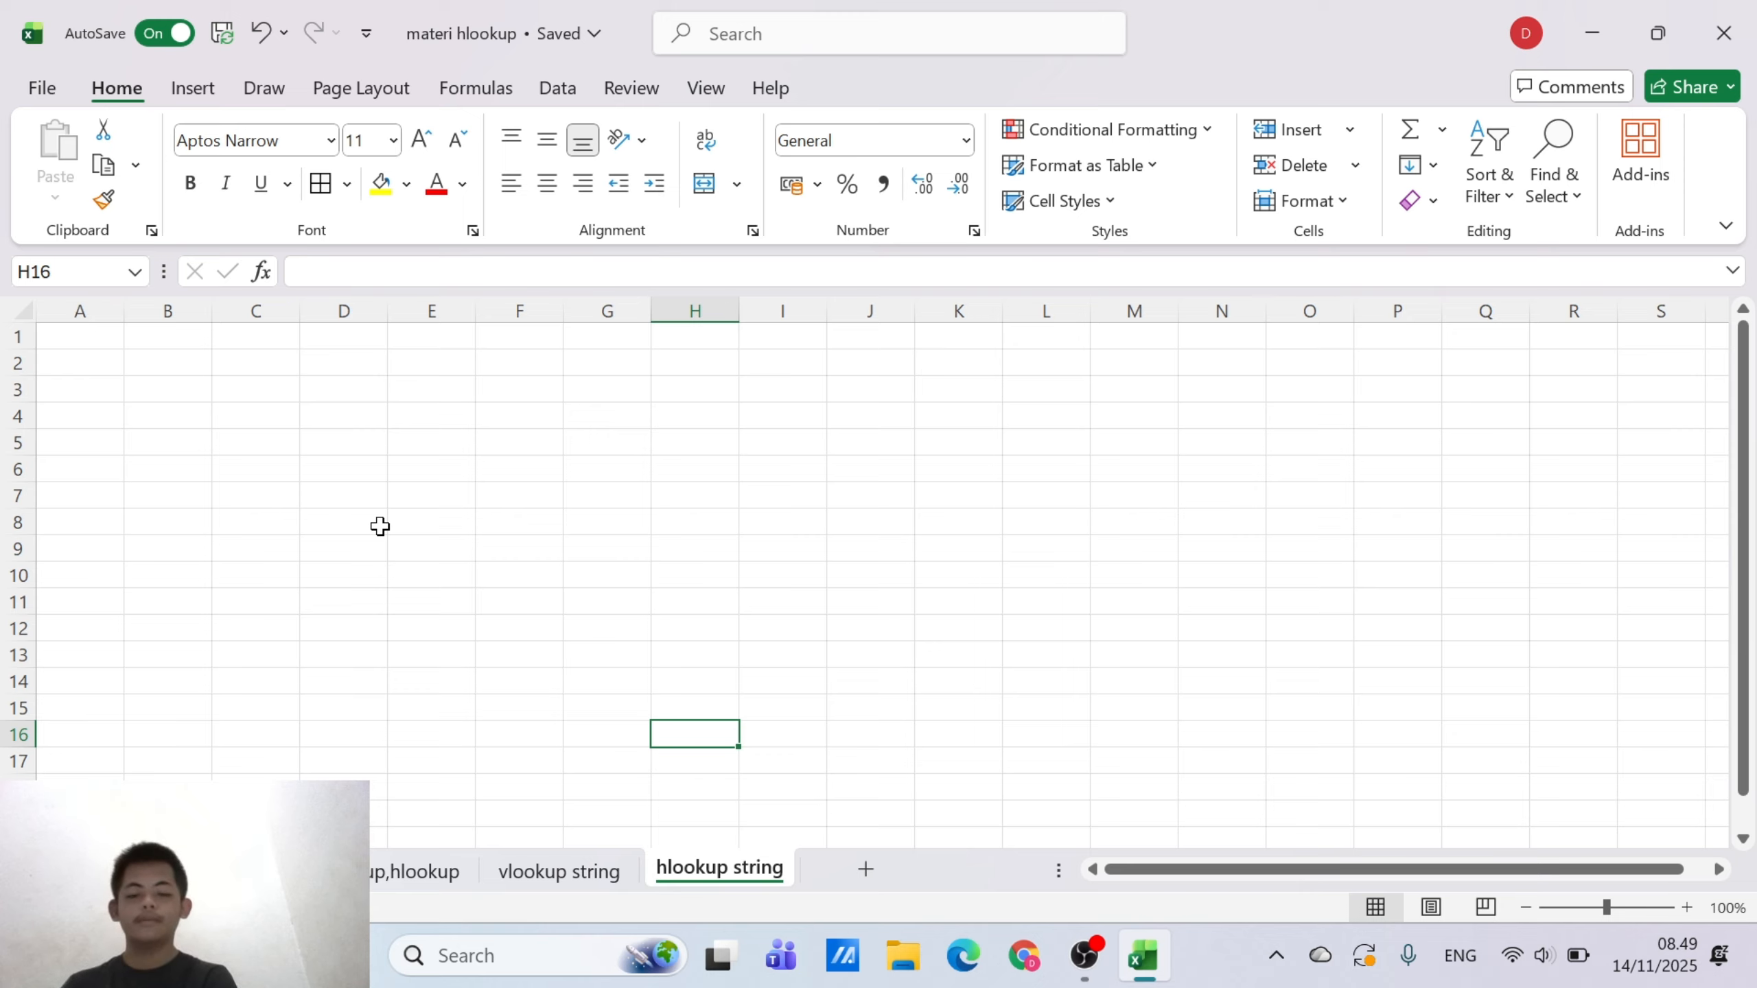
click(173, 365)
text(NO)
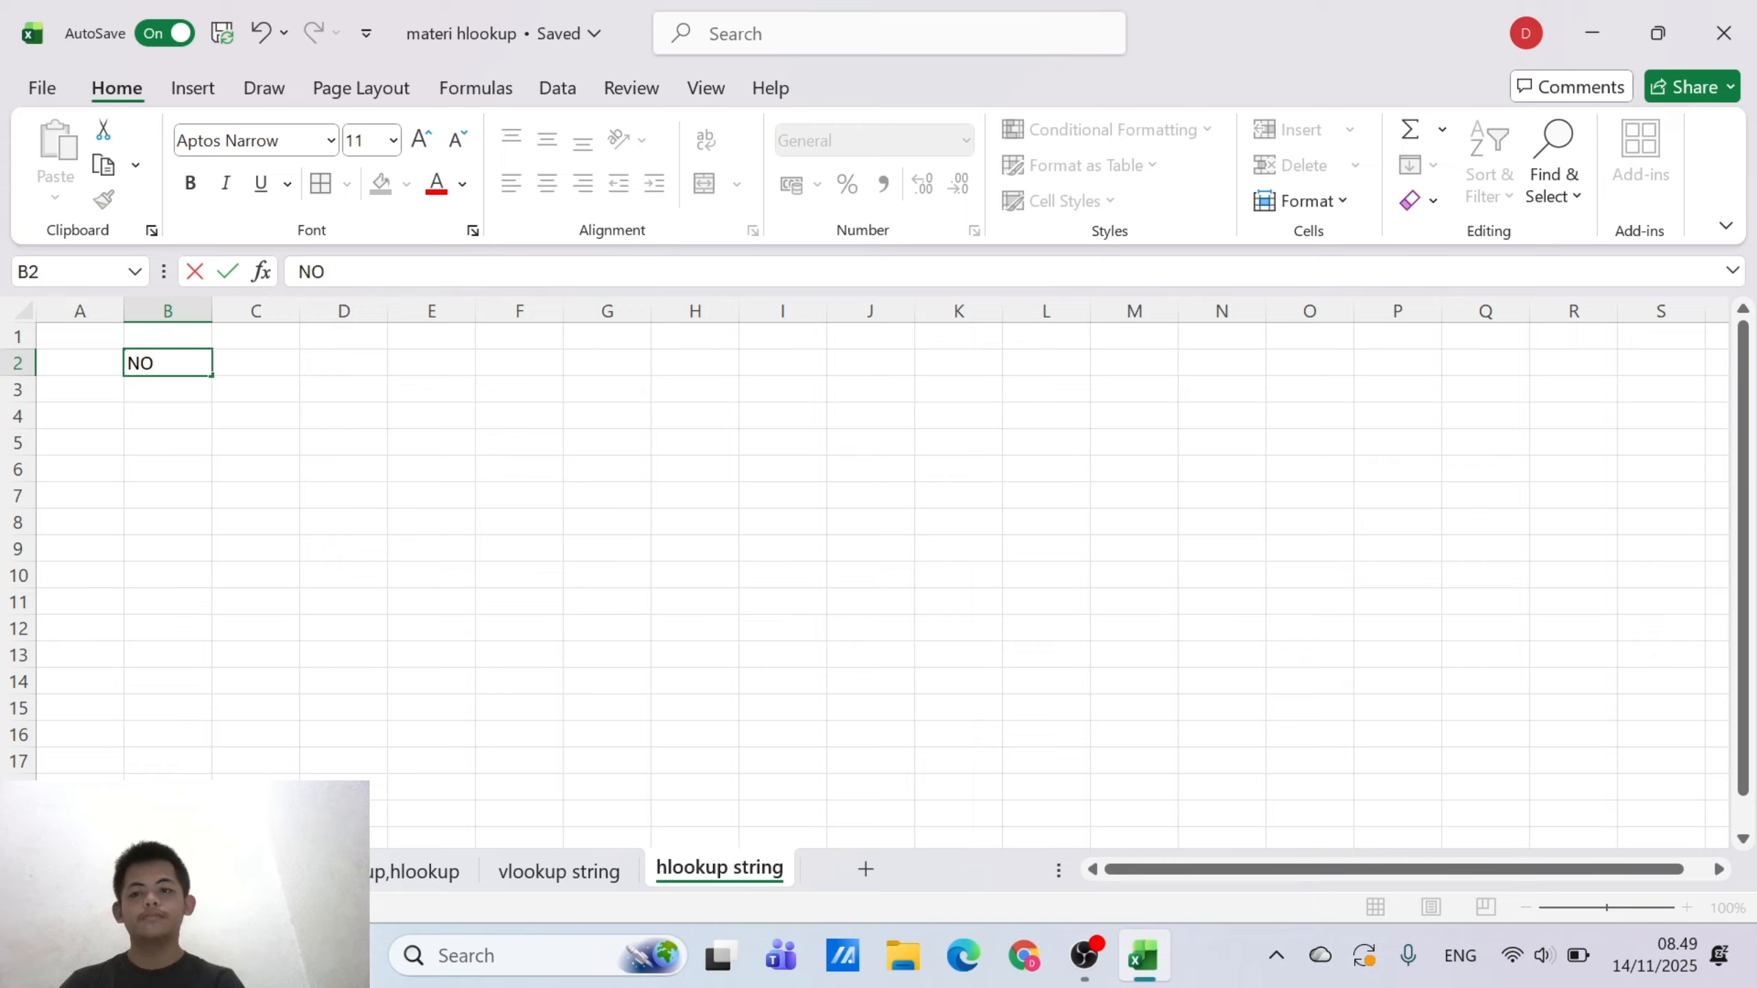
key(Tab)
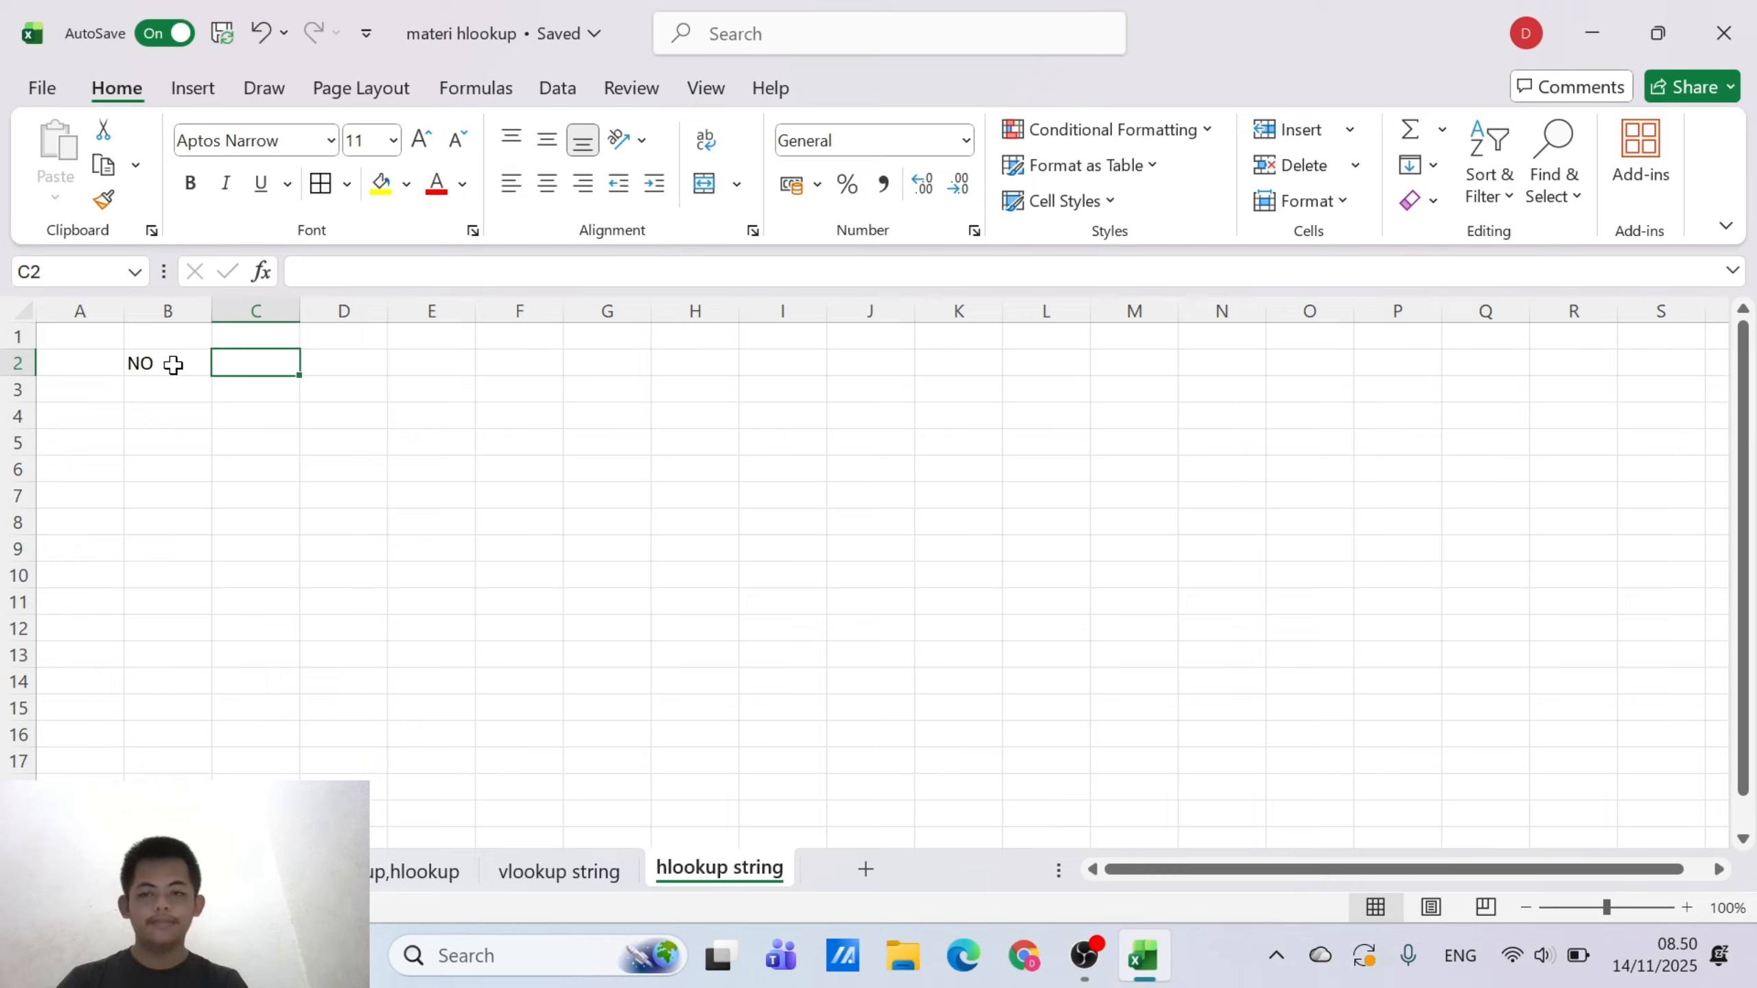
text(NA)
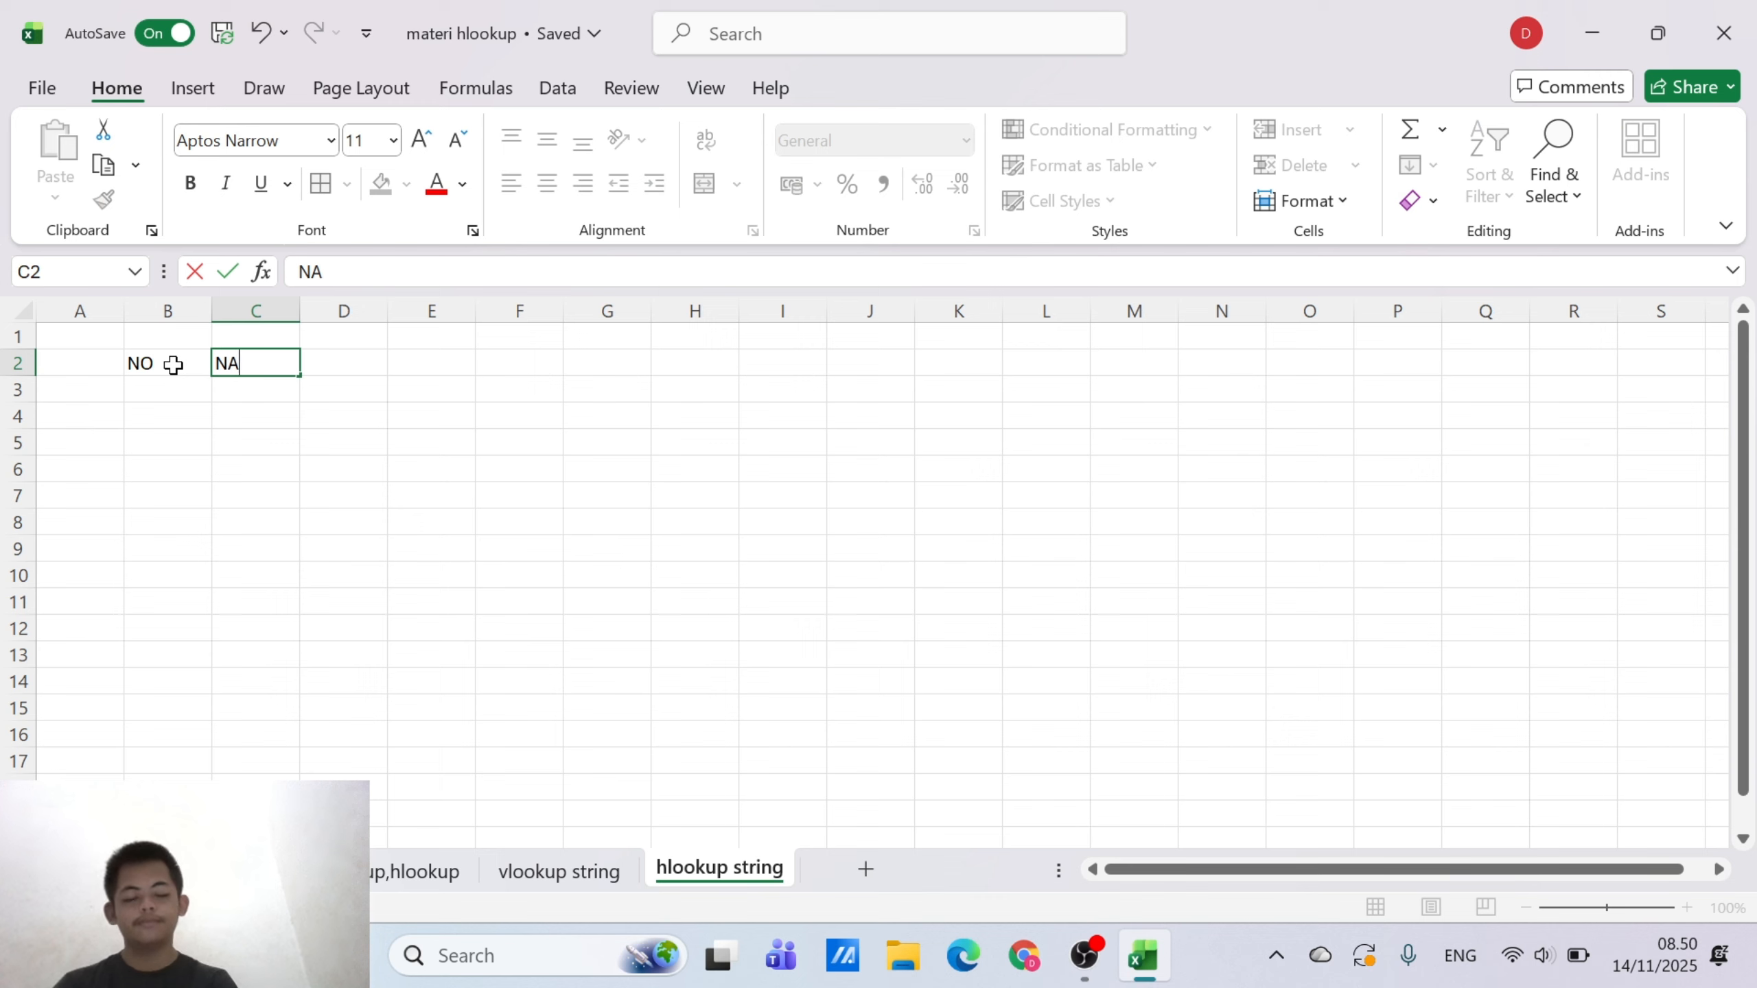
text(MA)
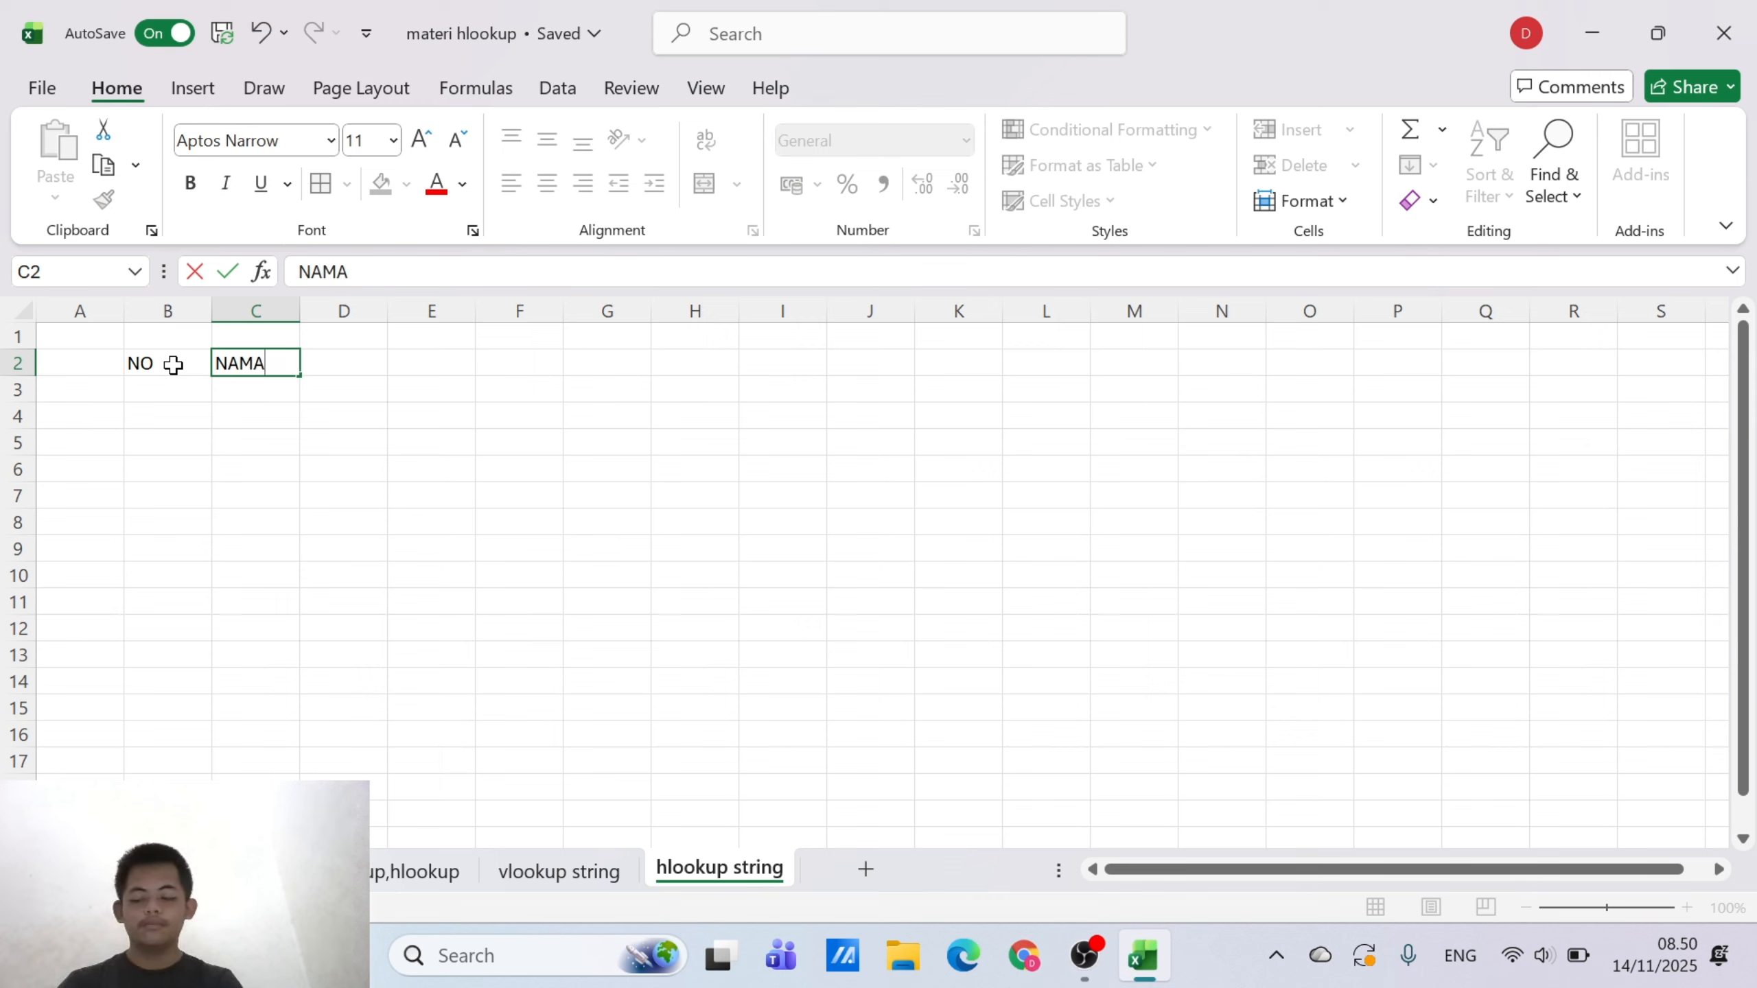
key(Tab)
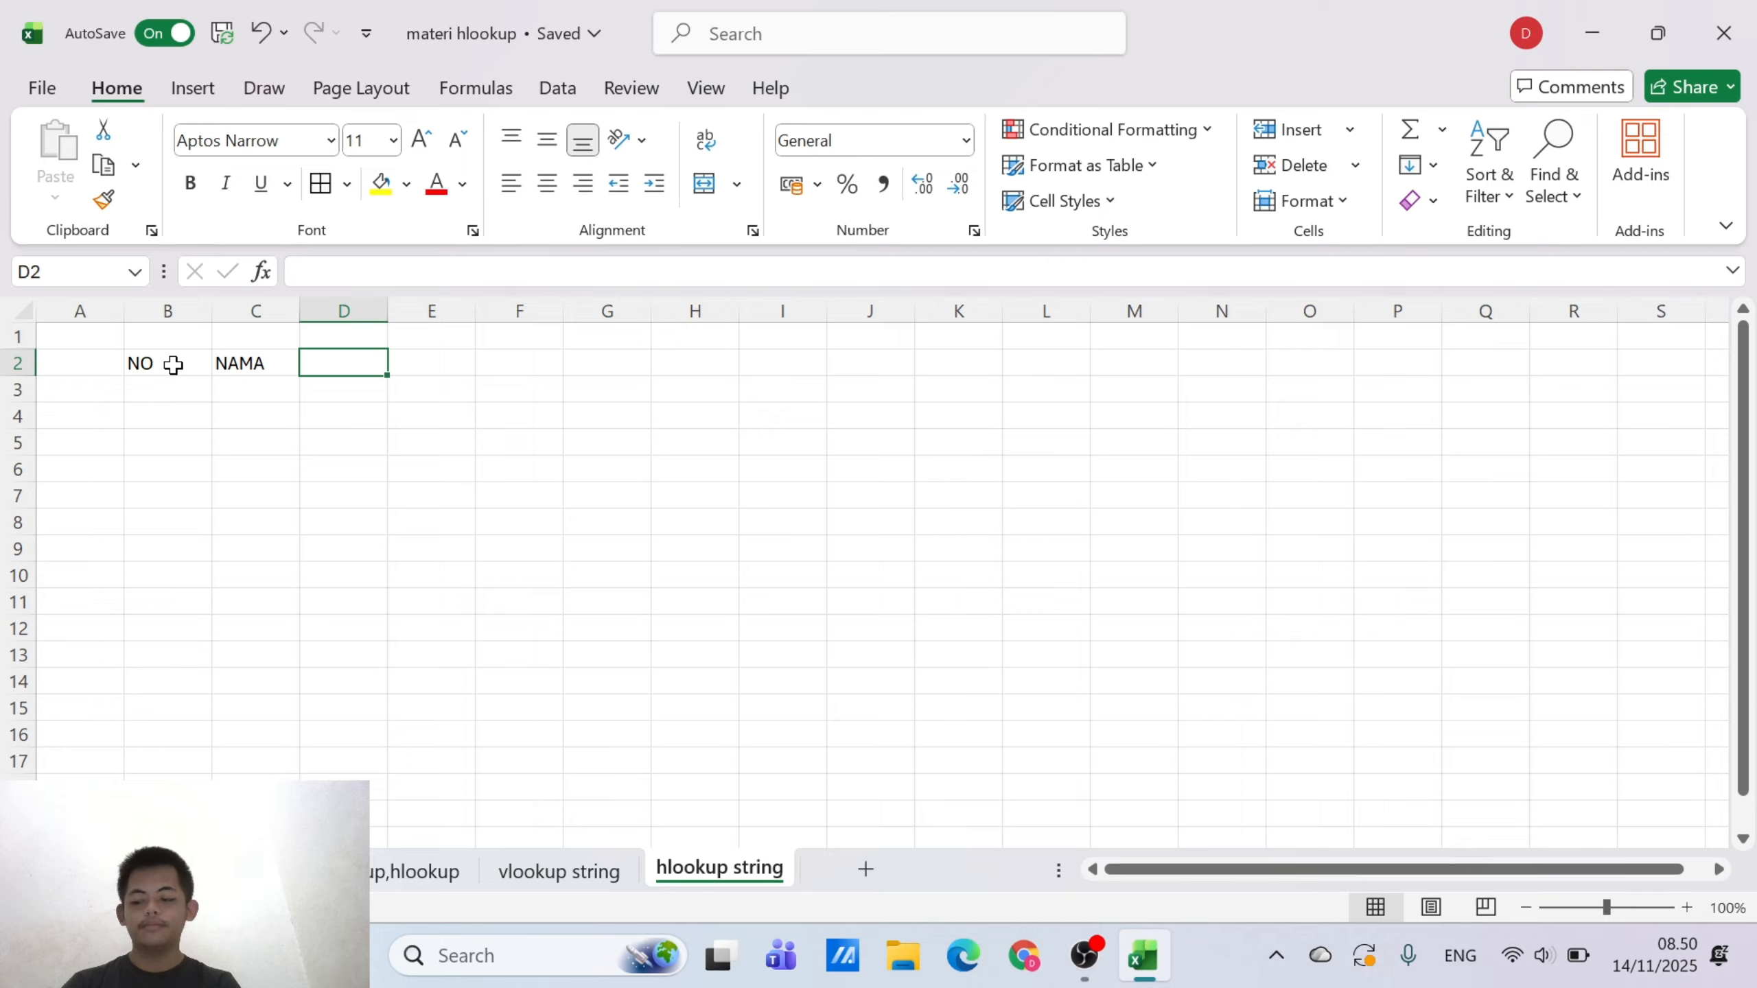
Replace the header in B2 with KODE
click(279, 364)
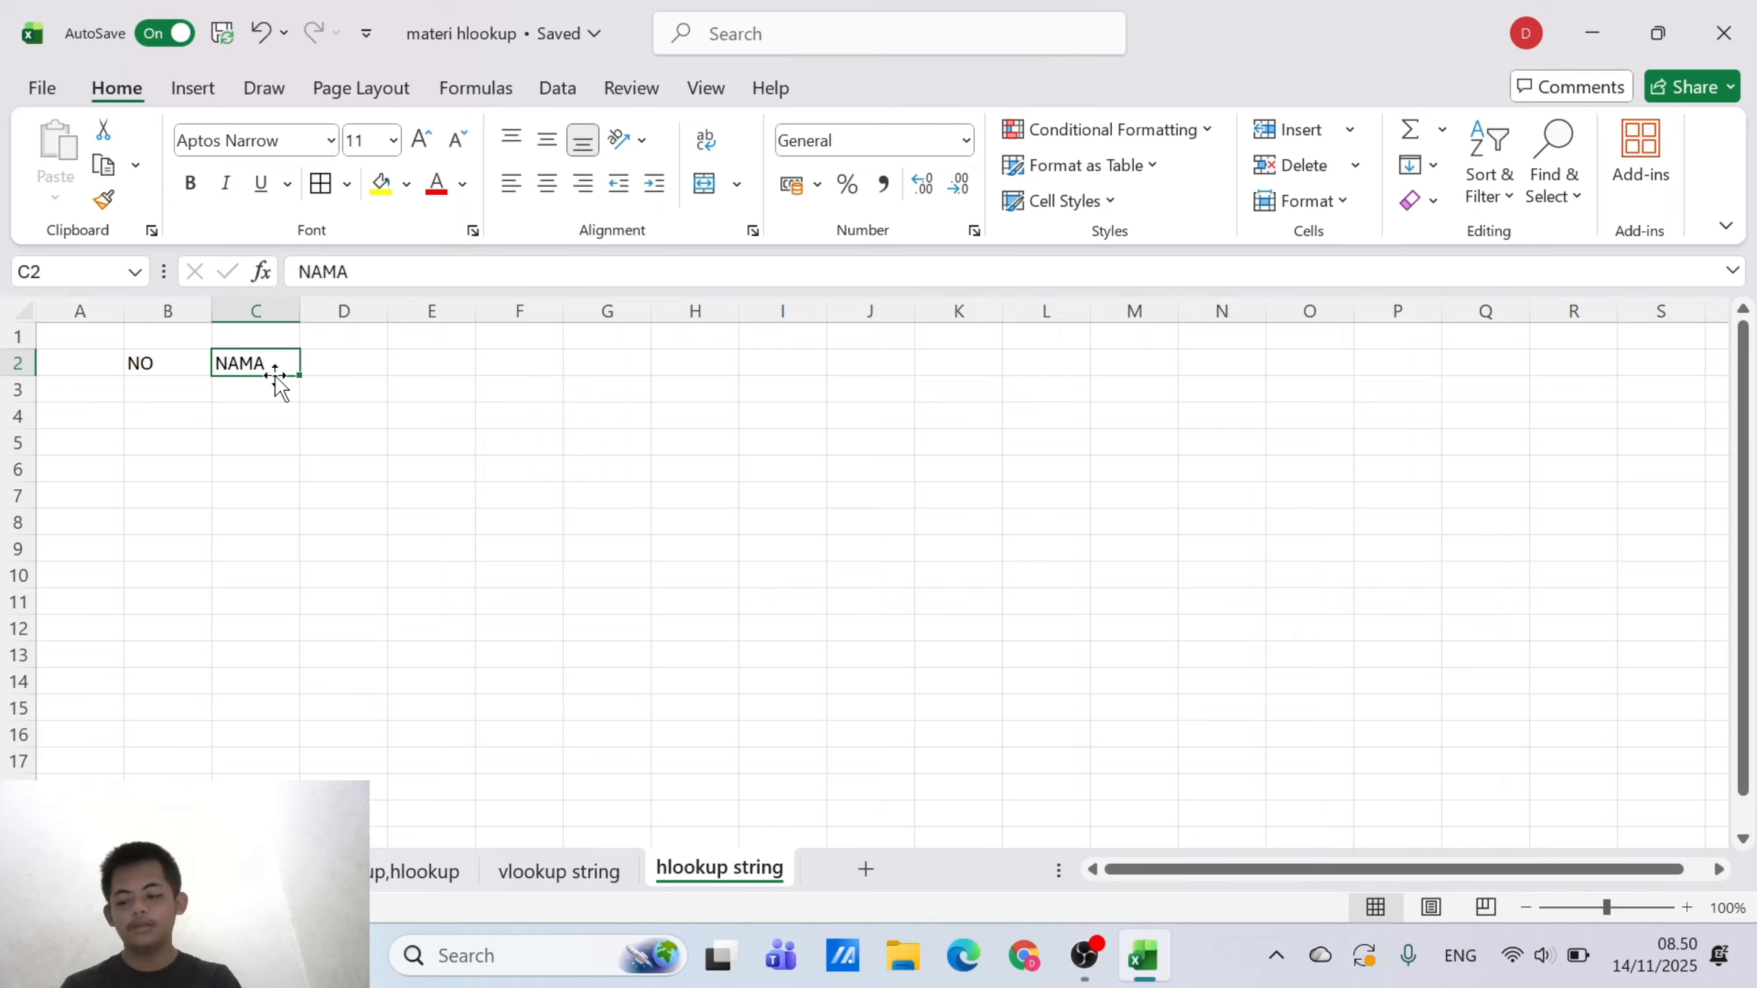
click(177, 374)
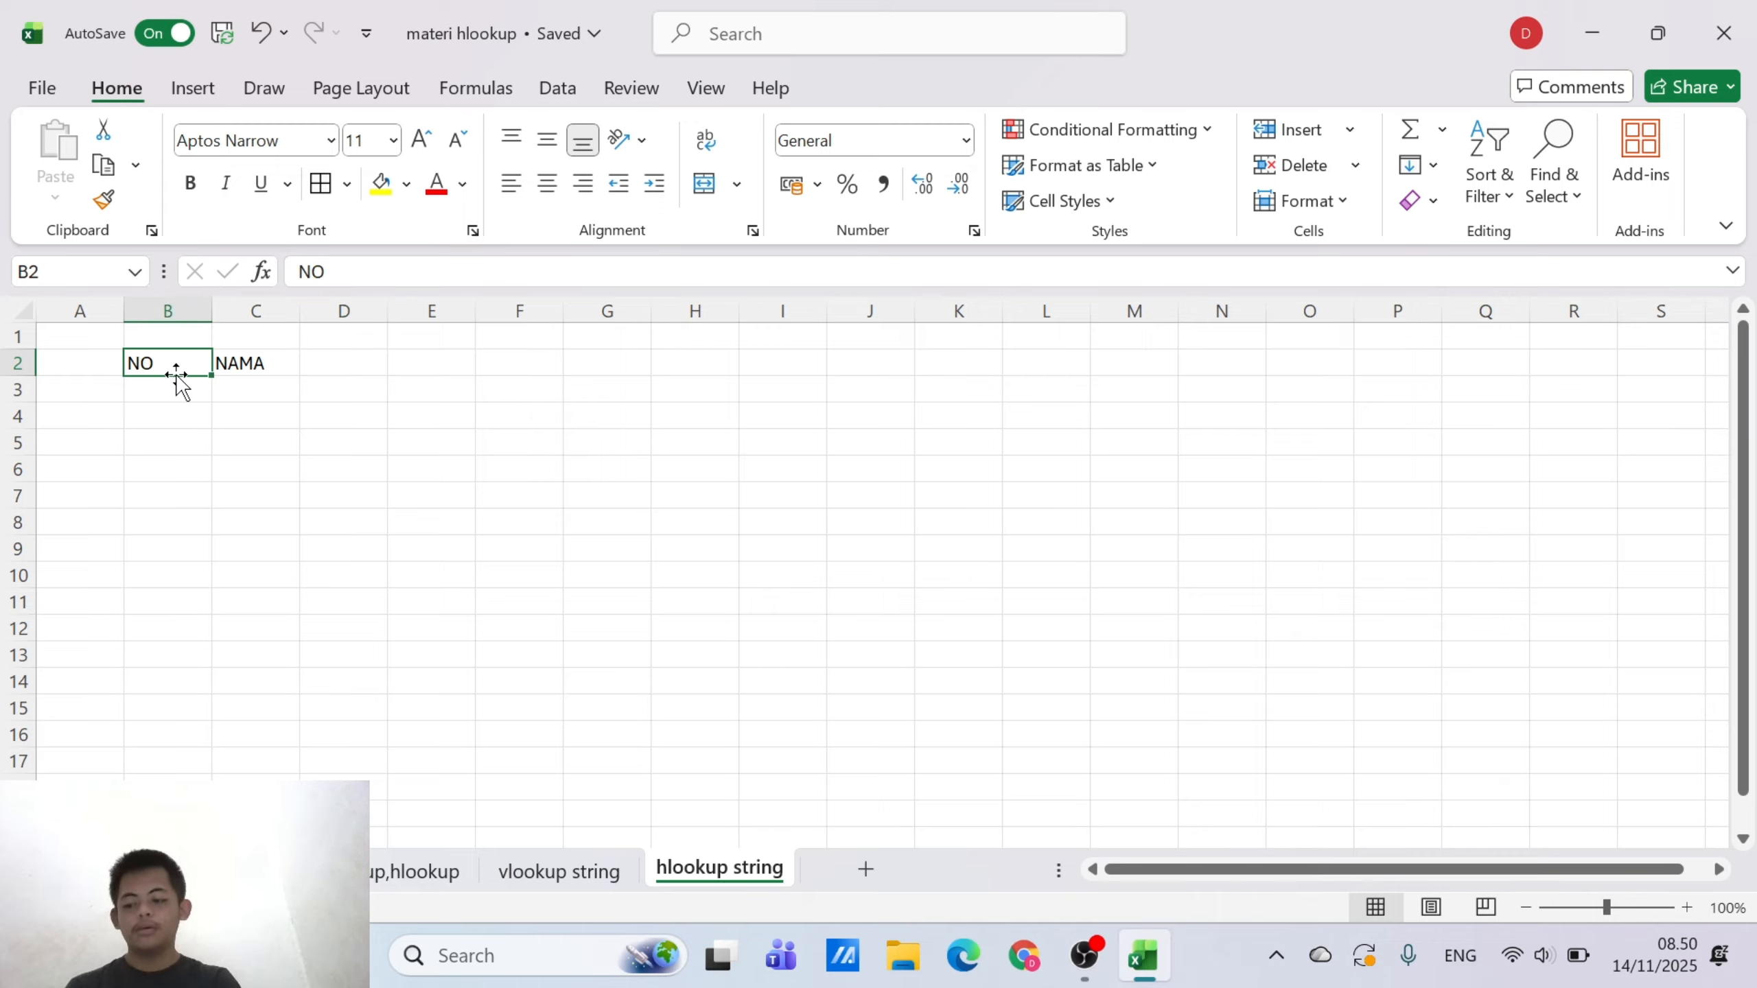
key(BackSpace)
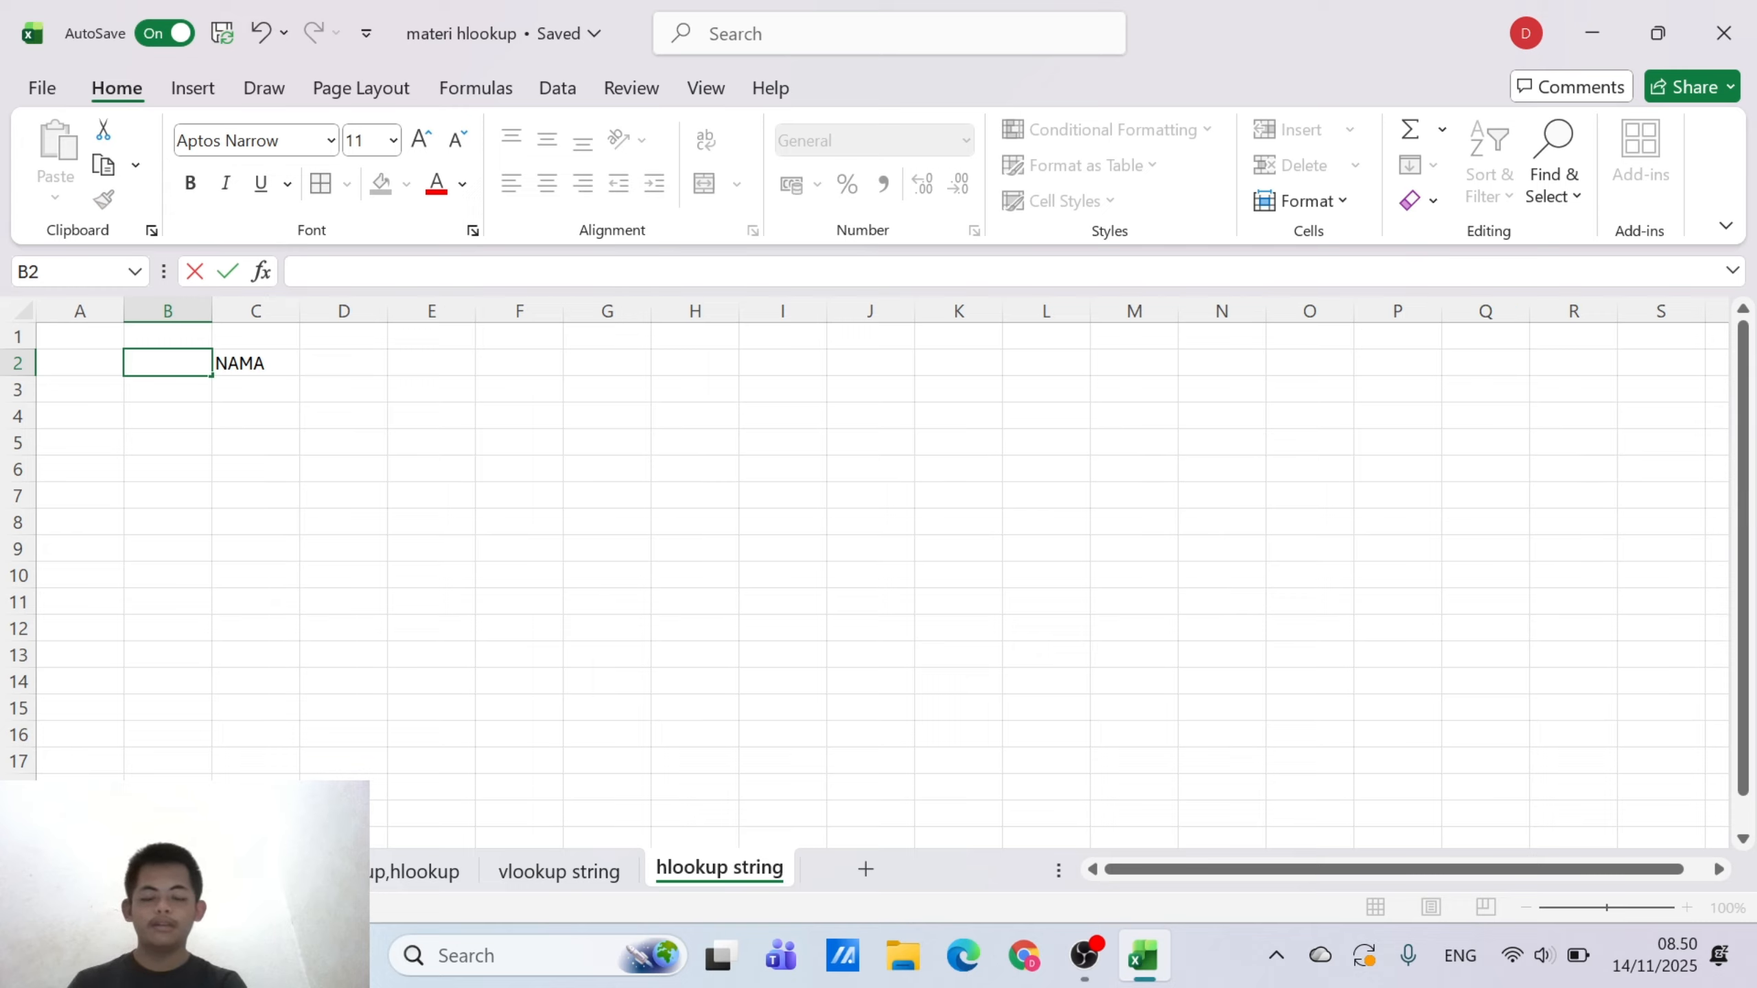
text(KODE)
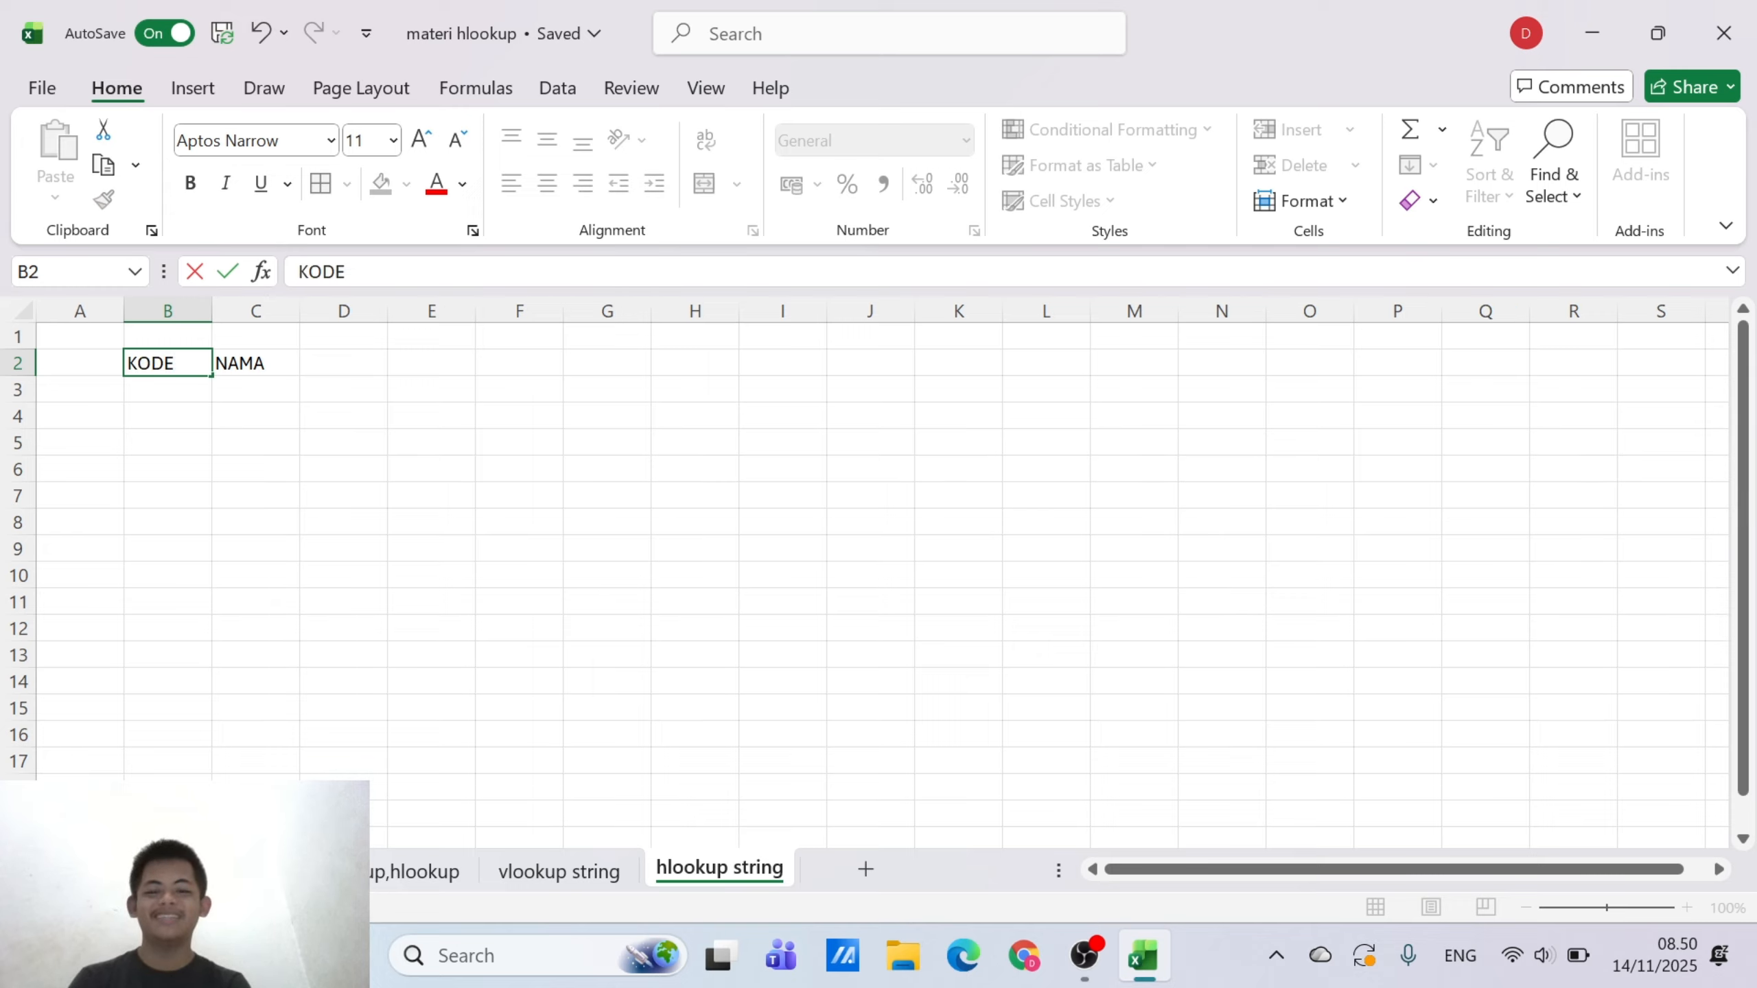
Change the header in C2 from a single word to NAMA BARANG
click(269, 359)
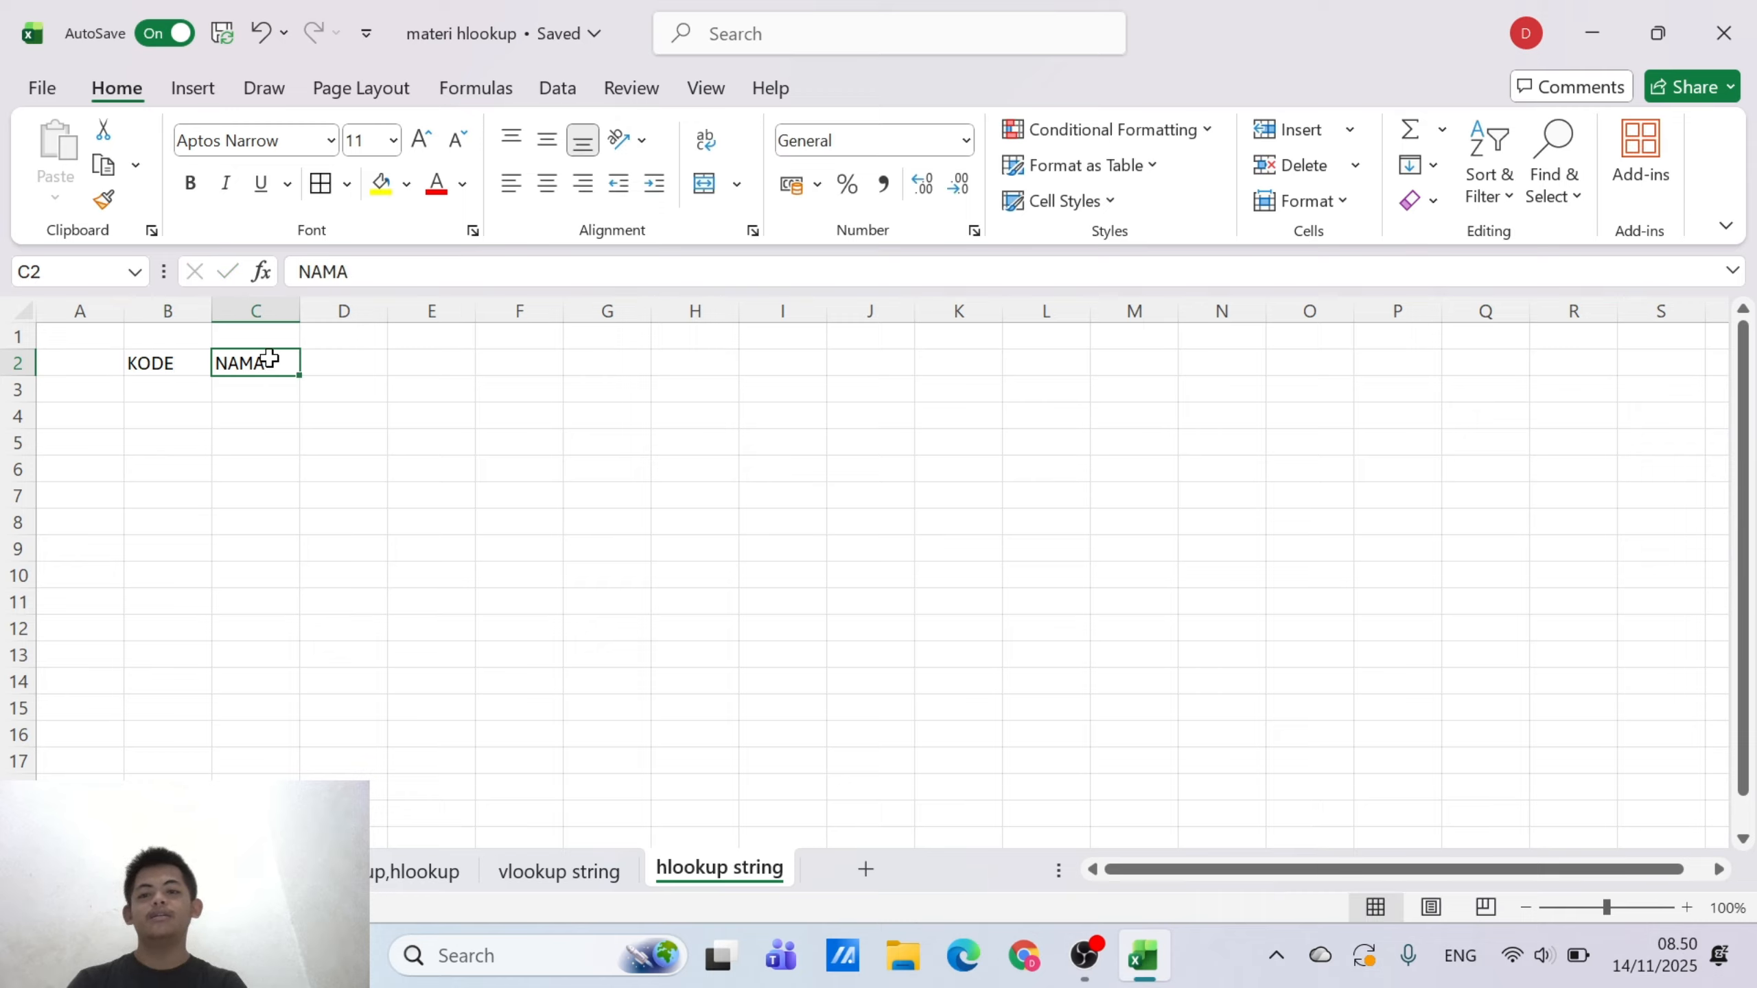
click(443, 272)
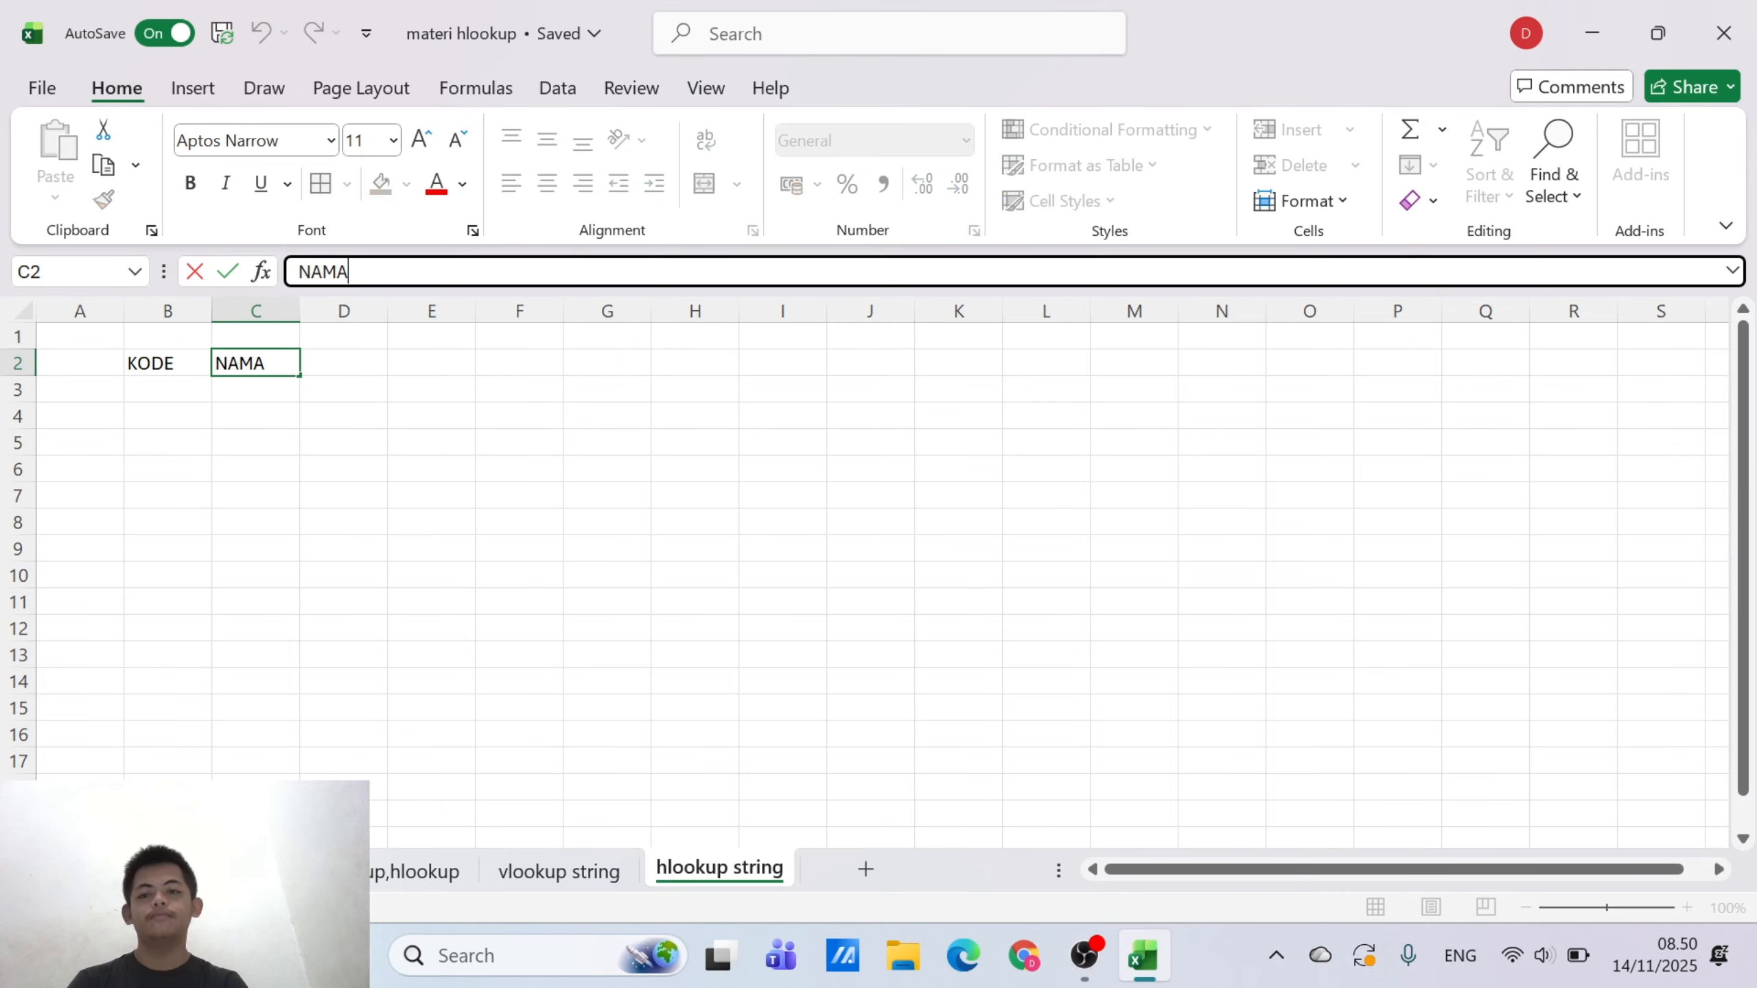
text(NAMA BARA)
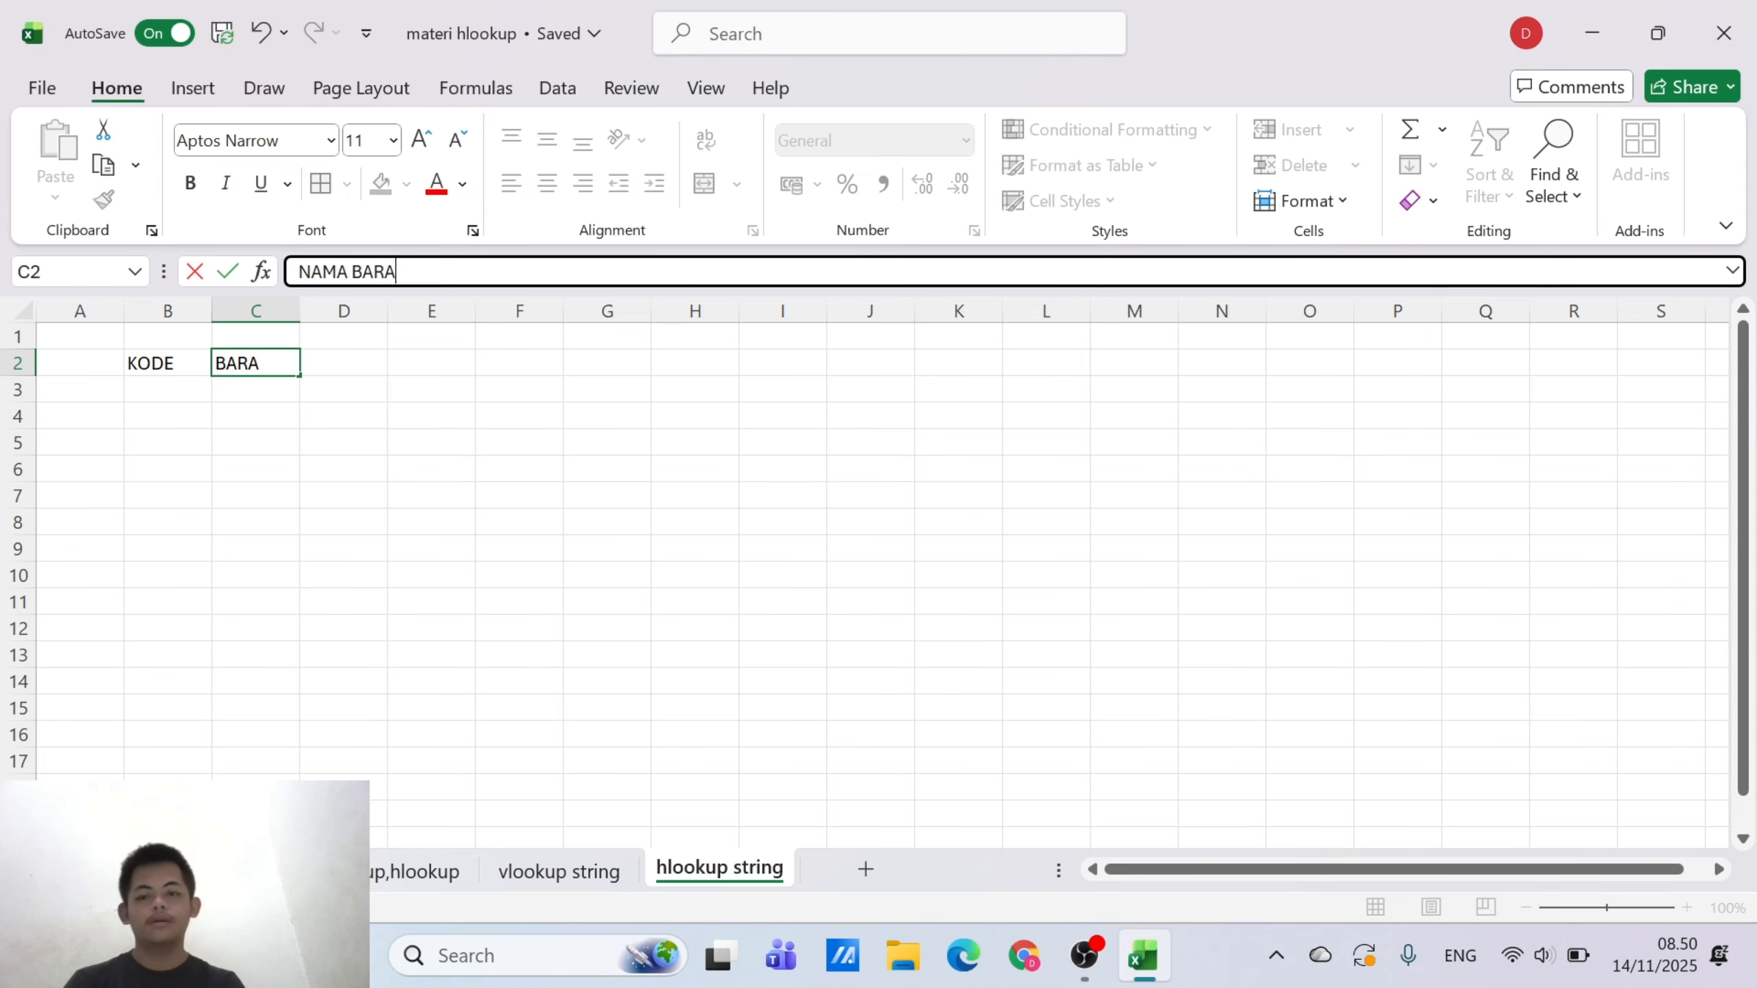
text(NG)
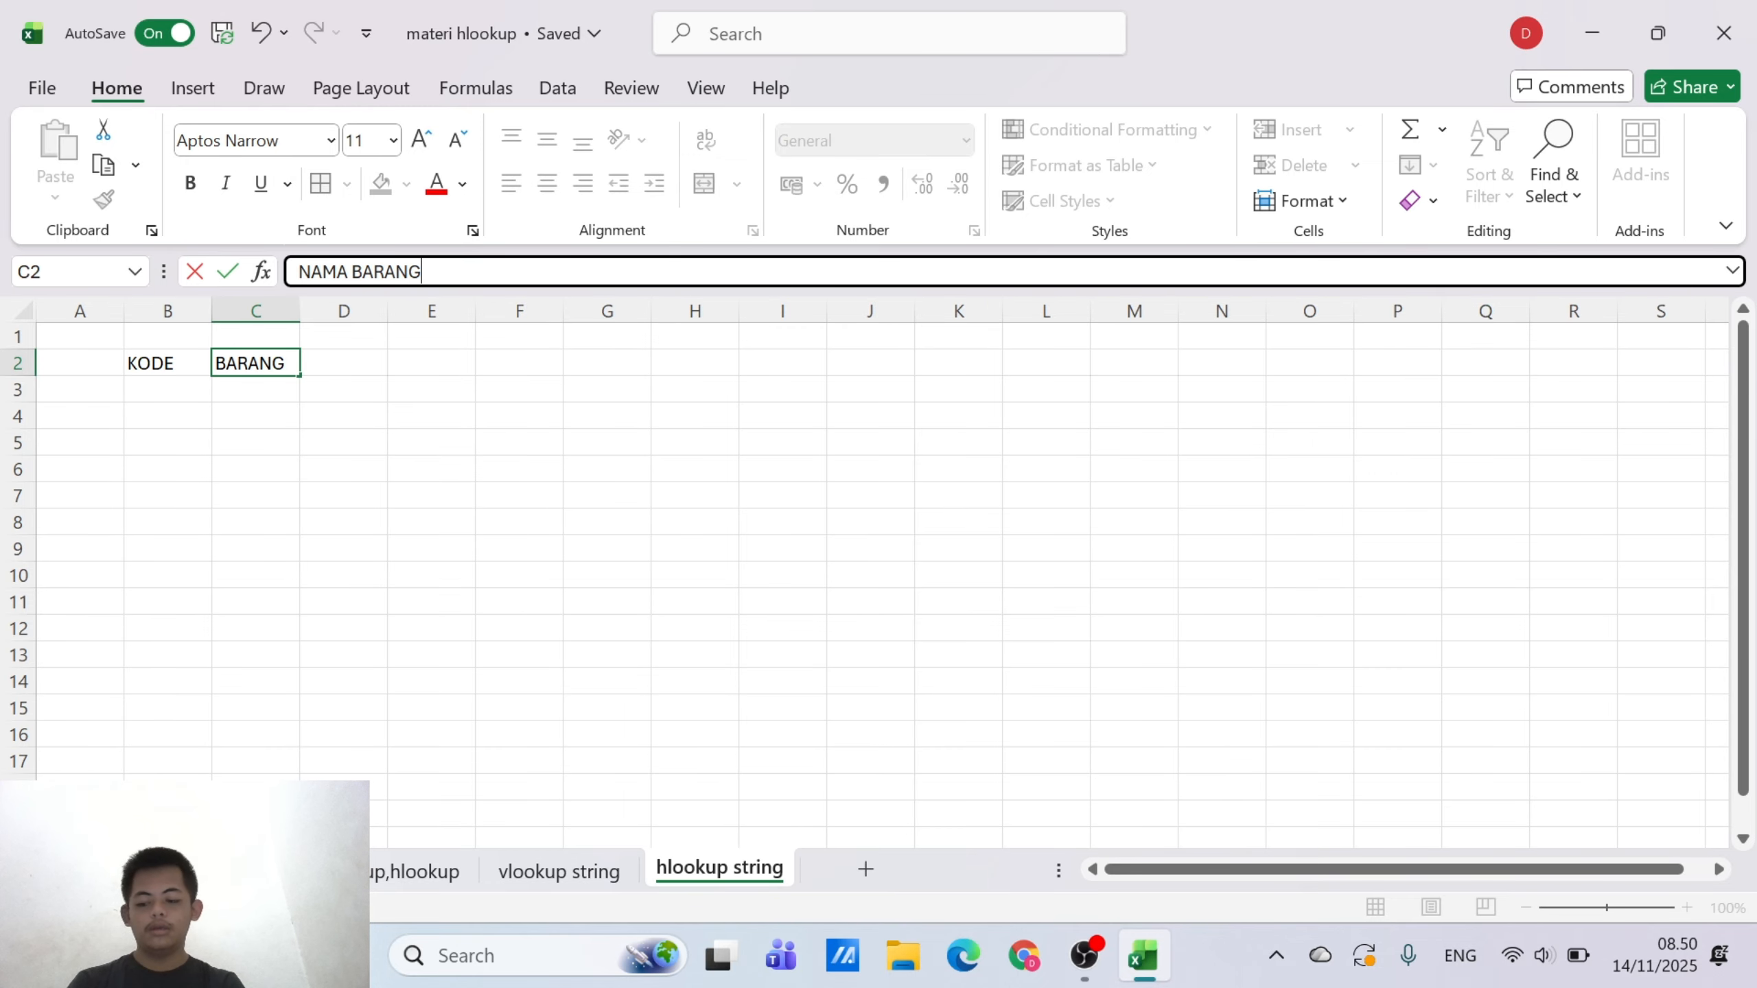
text(HARGA)
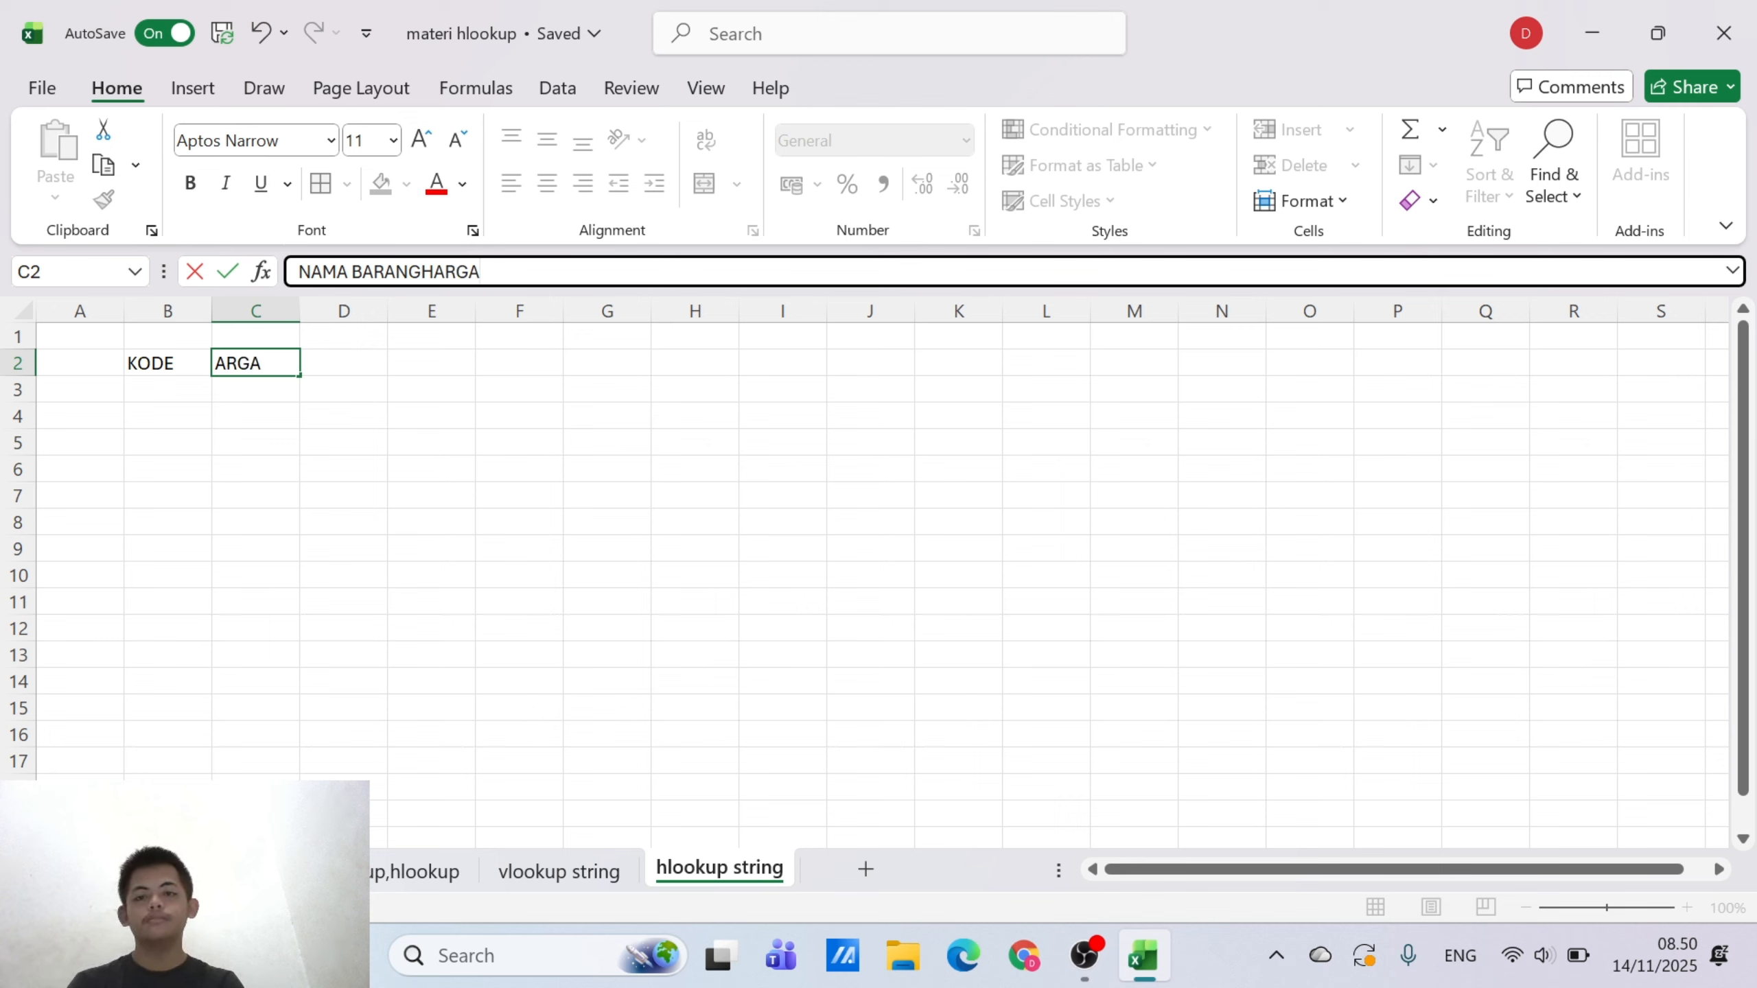
key(BackSpace)
key(BackSpace)
key(BackSpace)
key(BackSpace)
key(BackSpace)
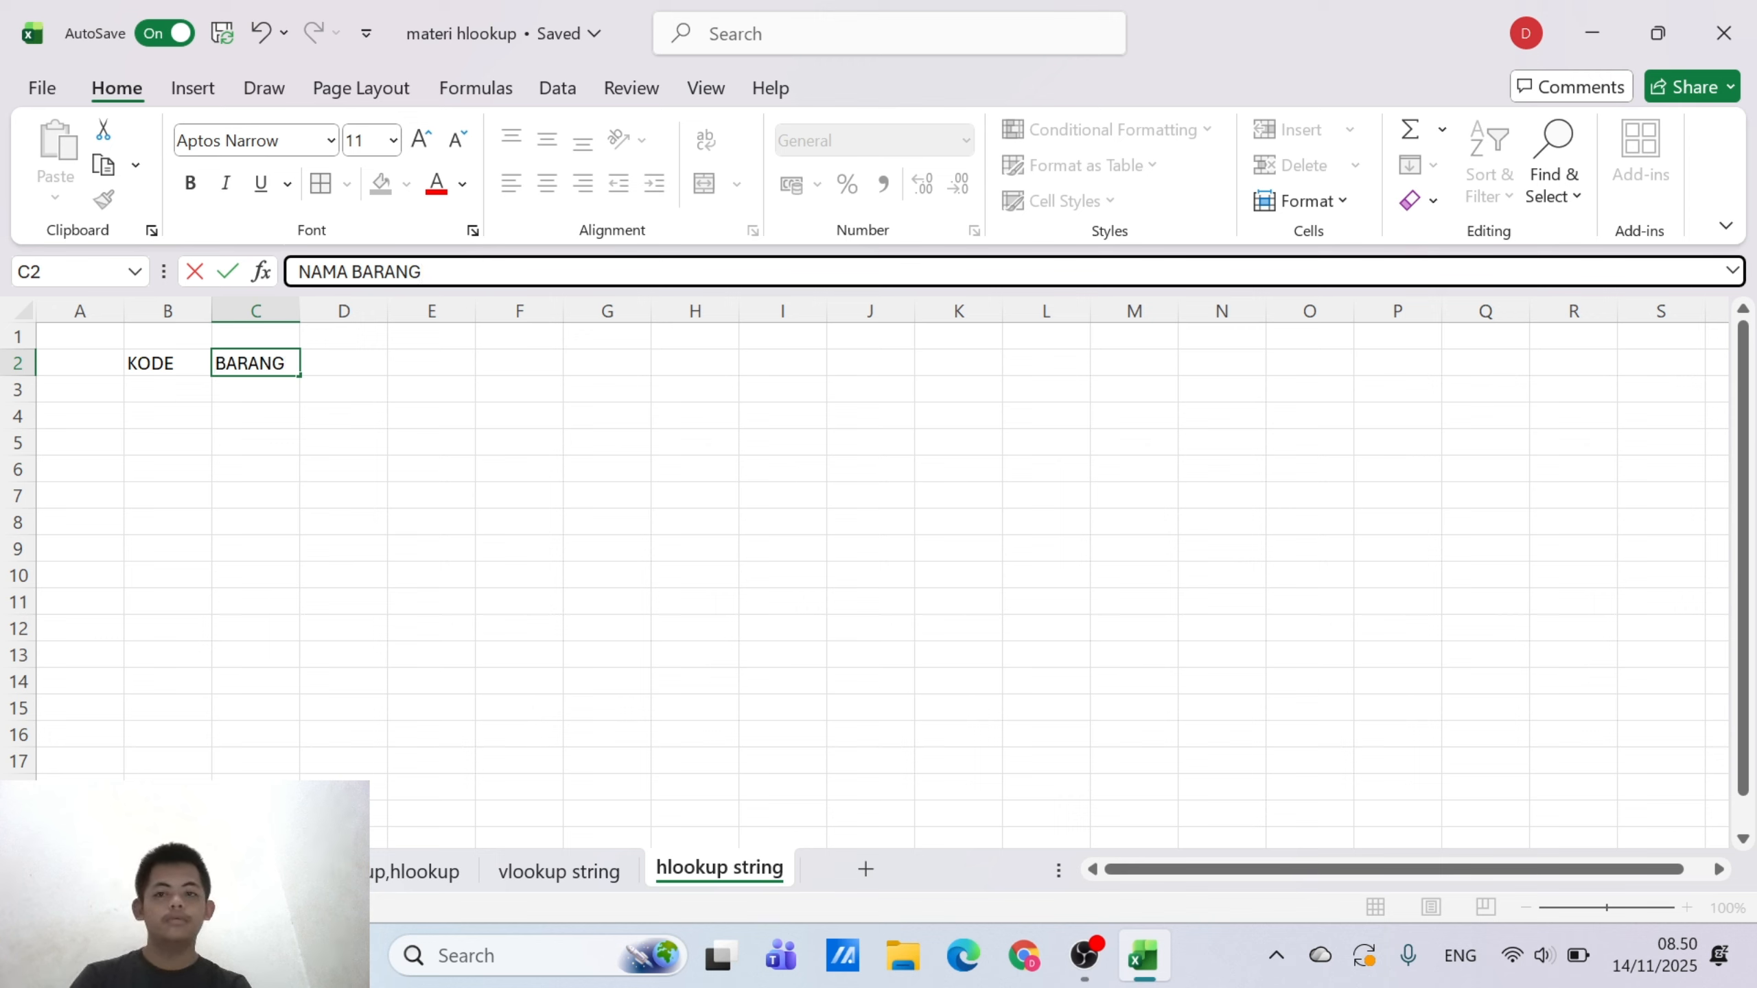
click(344, 344)
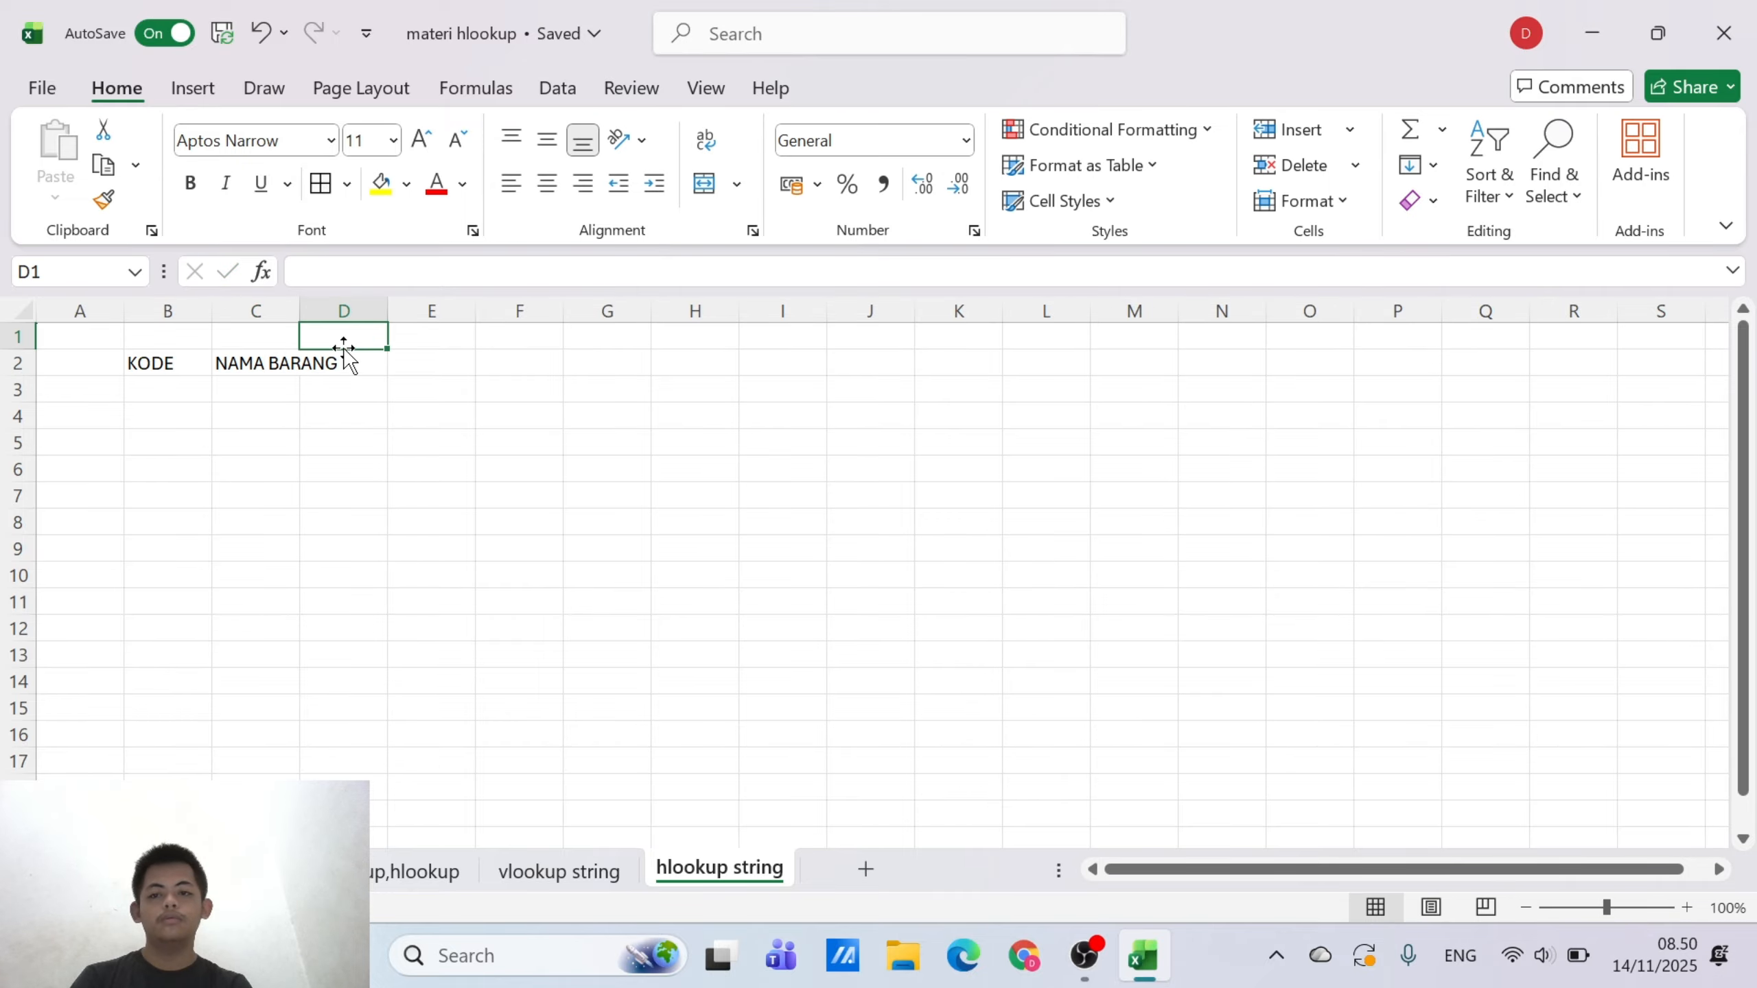
Enter the headers HARGA in D2 and STATUS in E2
click(355, 379)
click(355, 358)
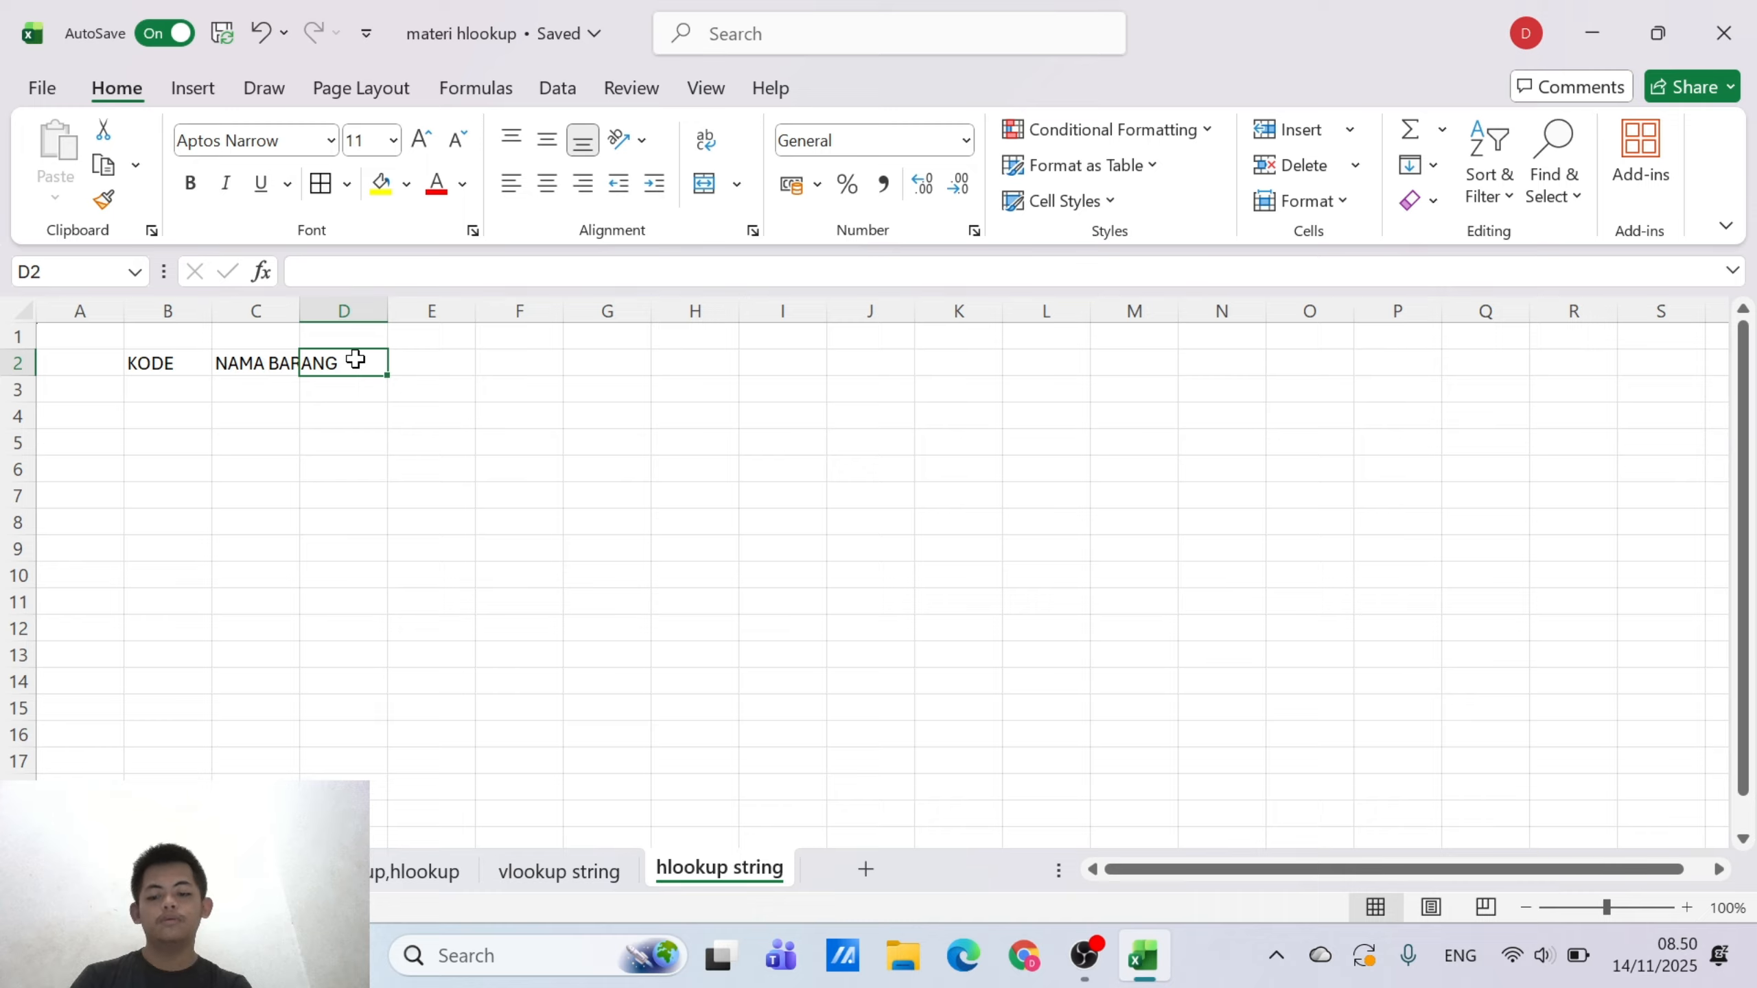
text(HARGA)
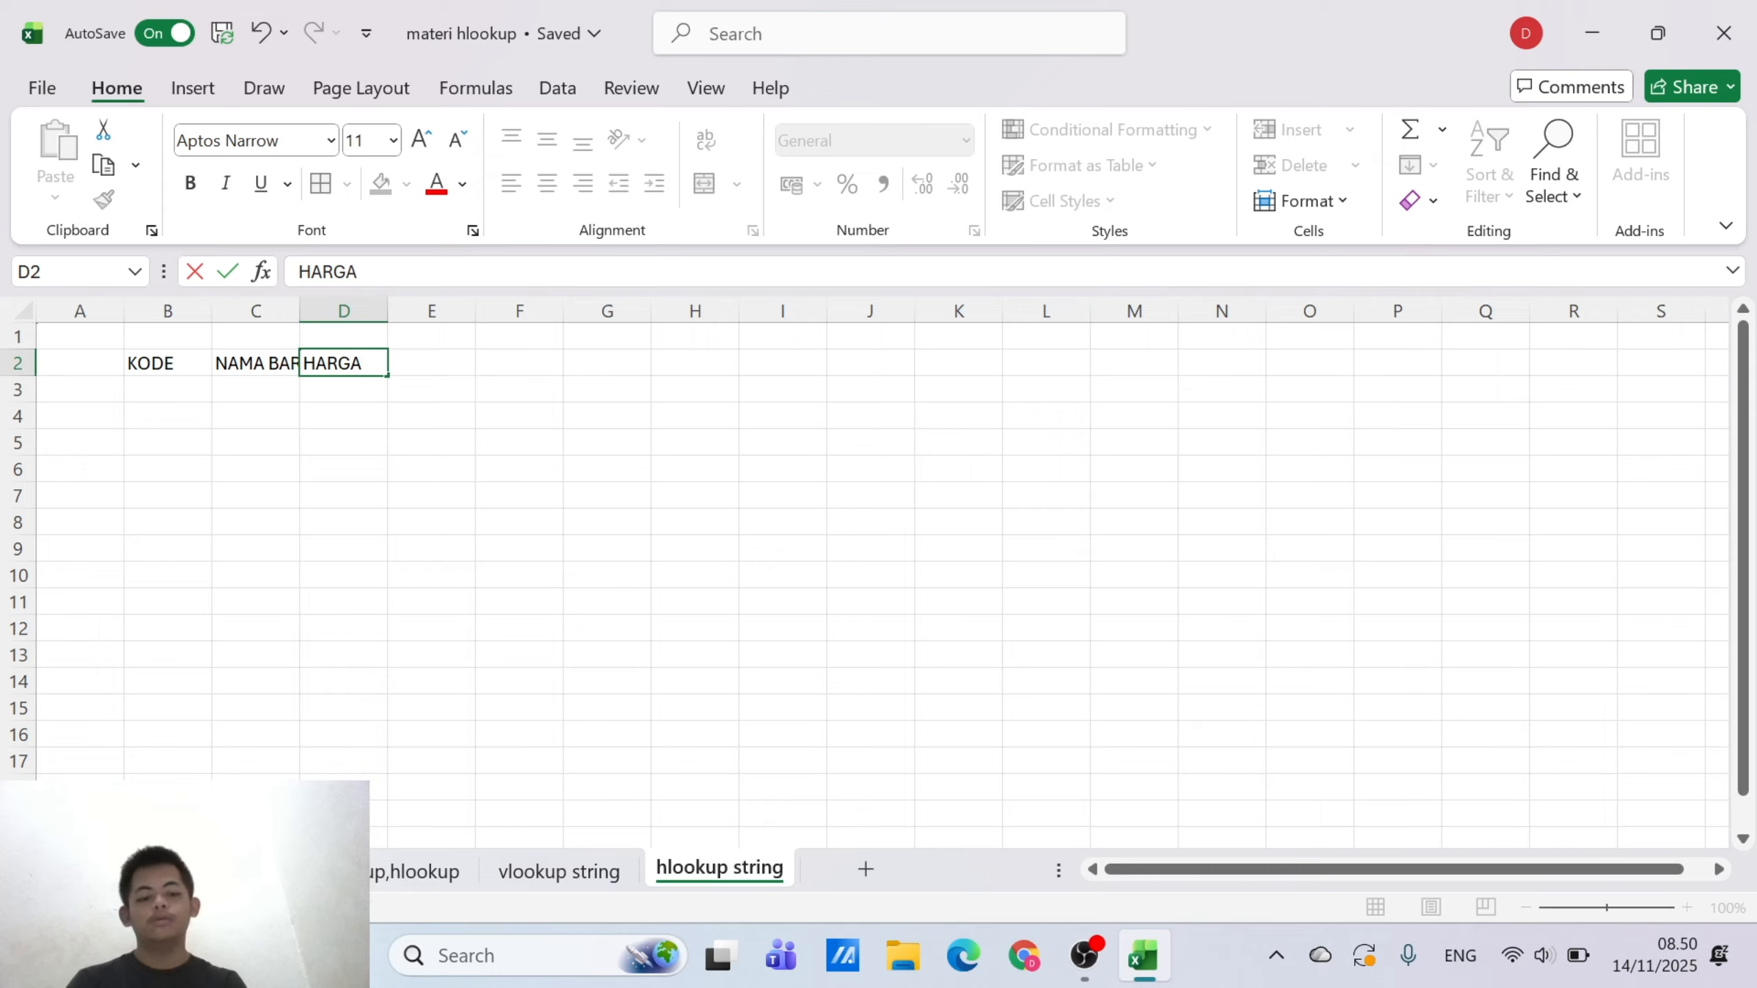
key(Return)
key(Right)
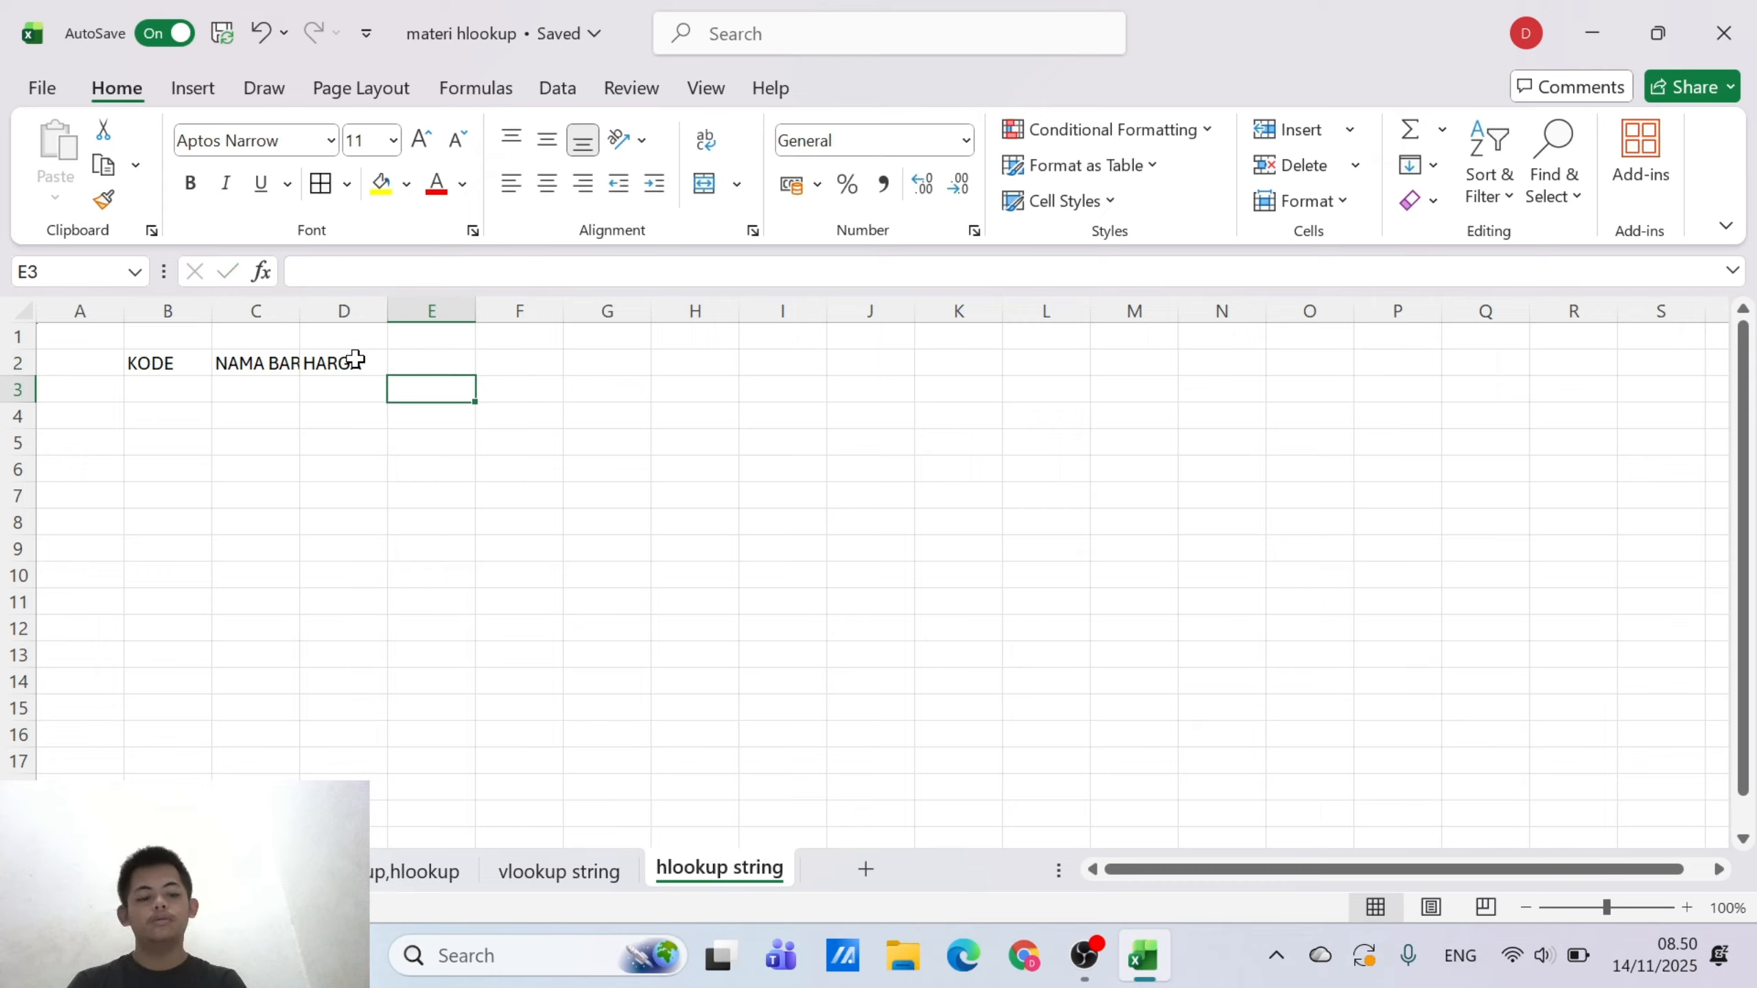
key(Up)
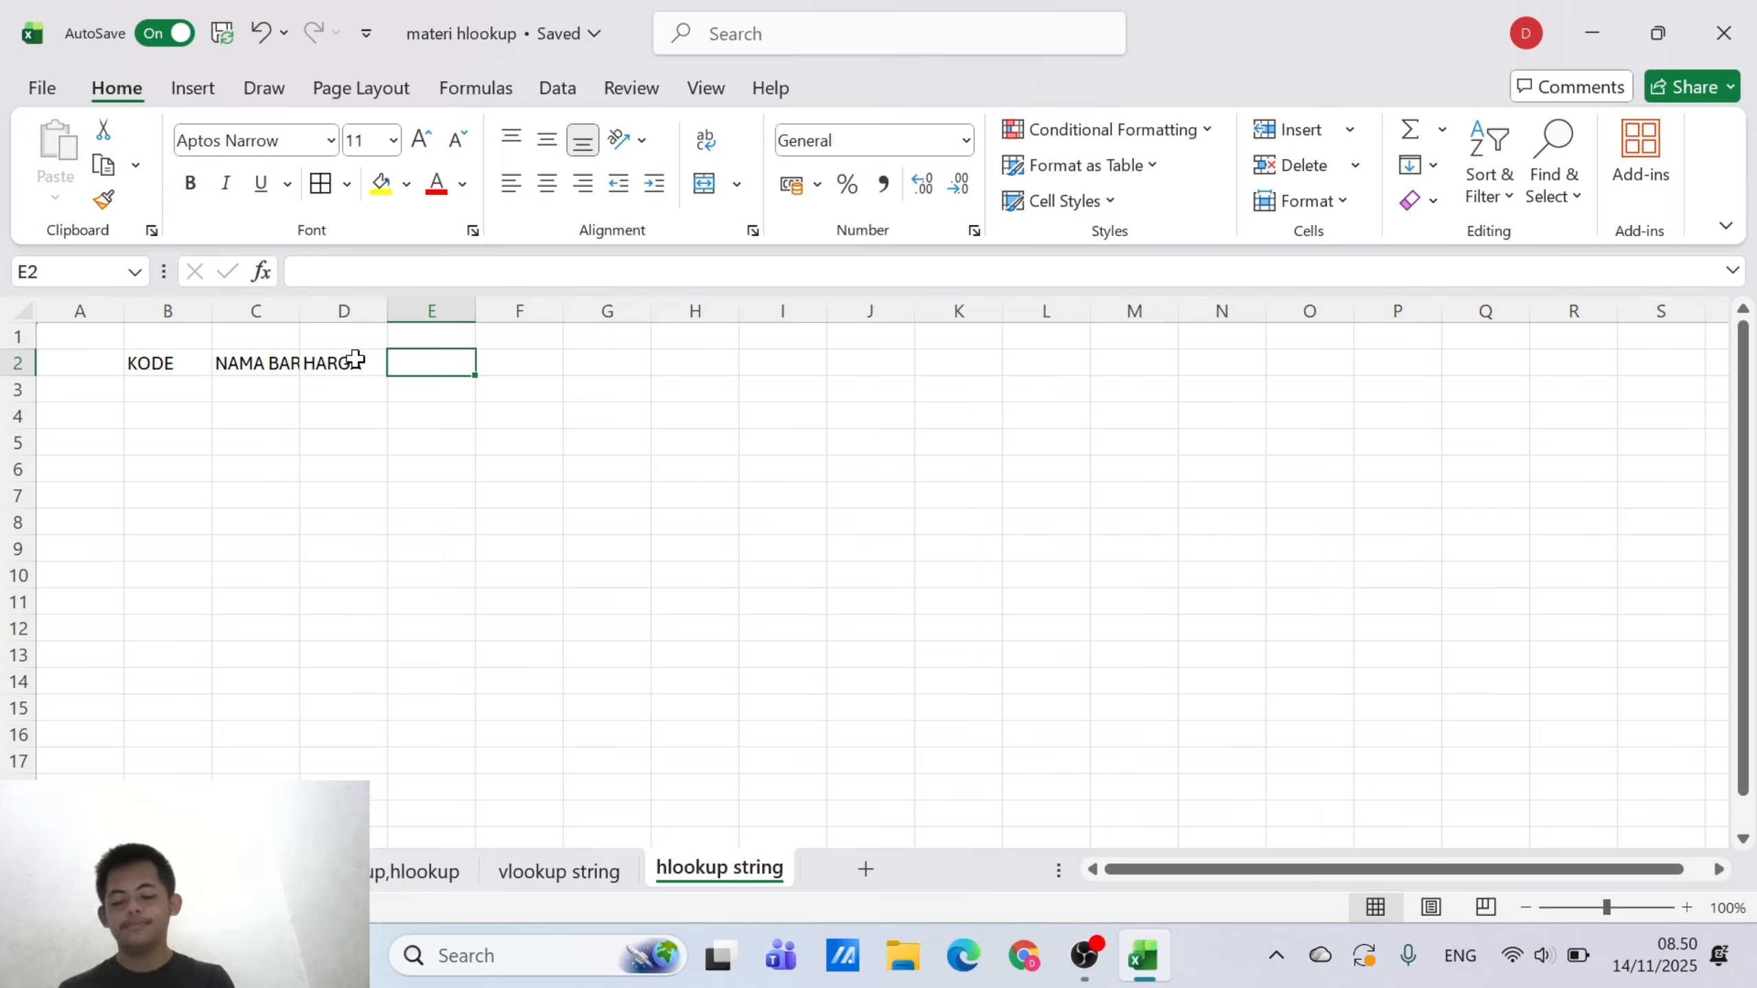
text(SR)
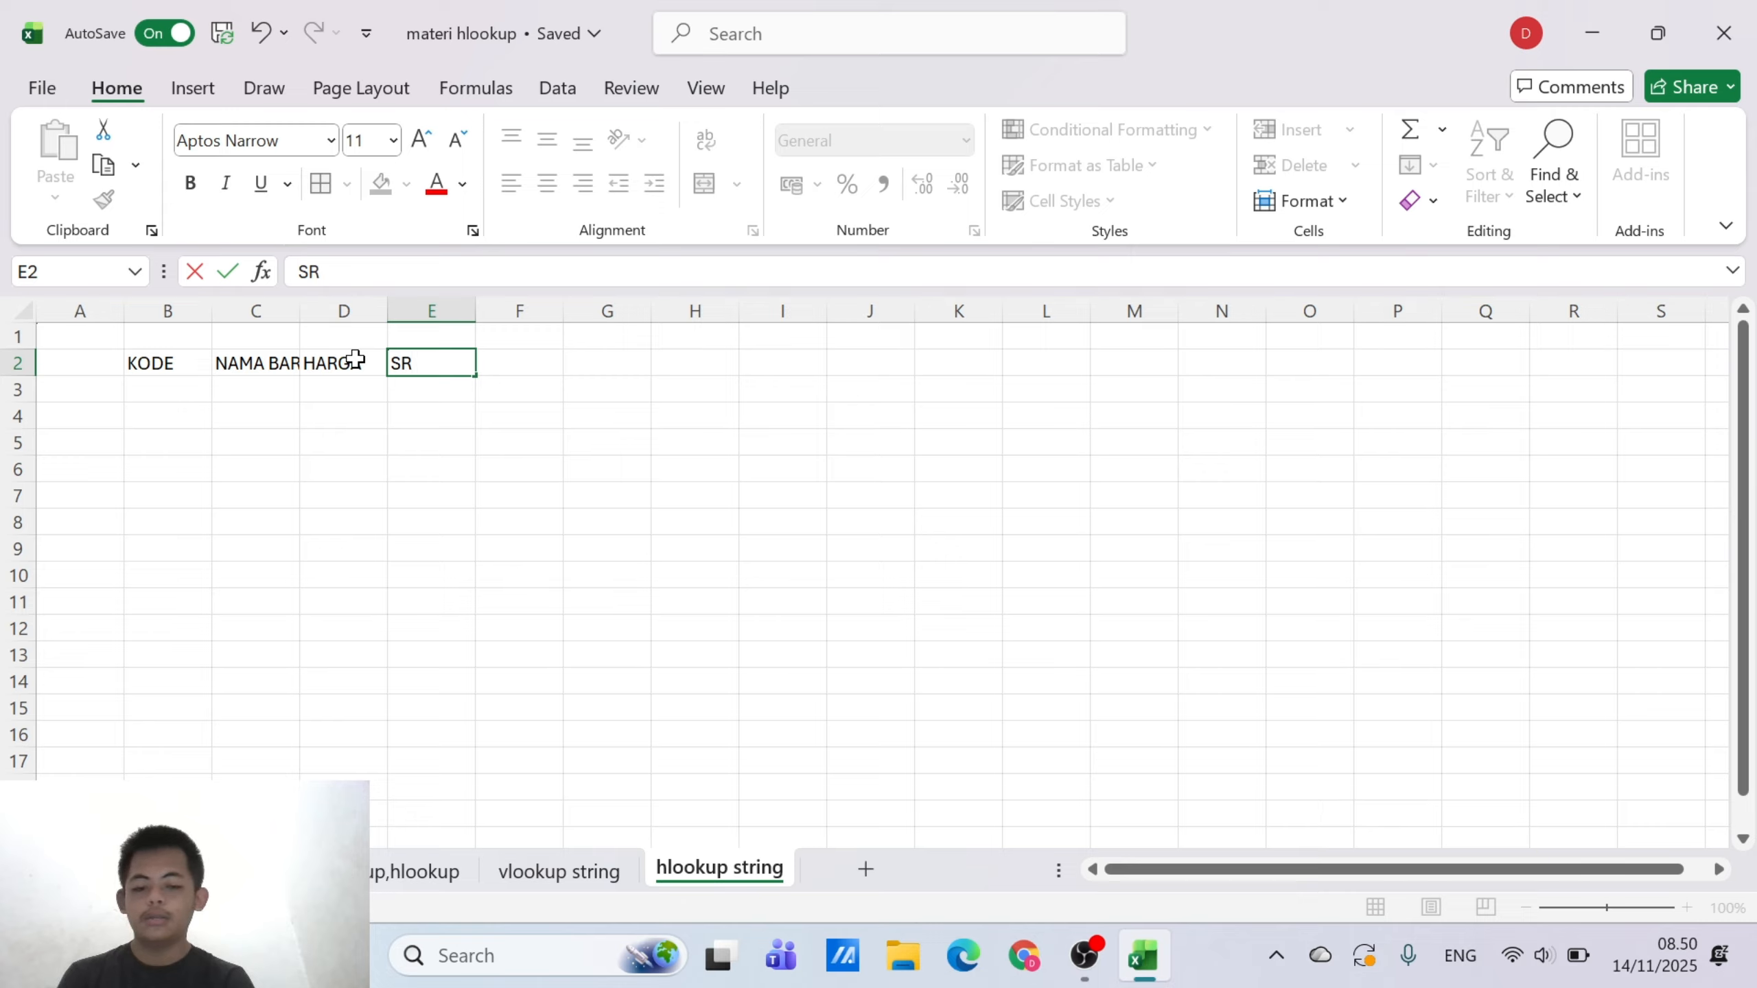
key(BackSpace)
text(TATUS)
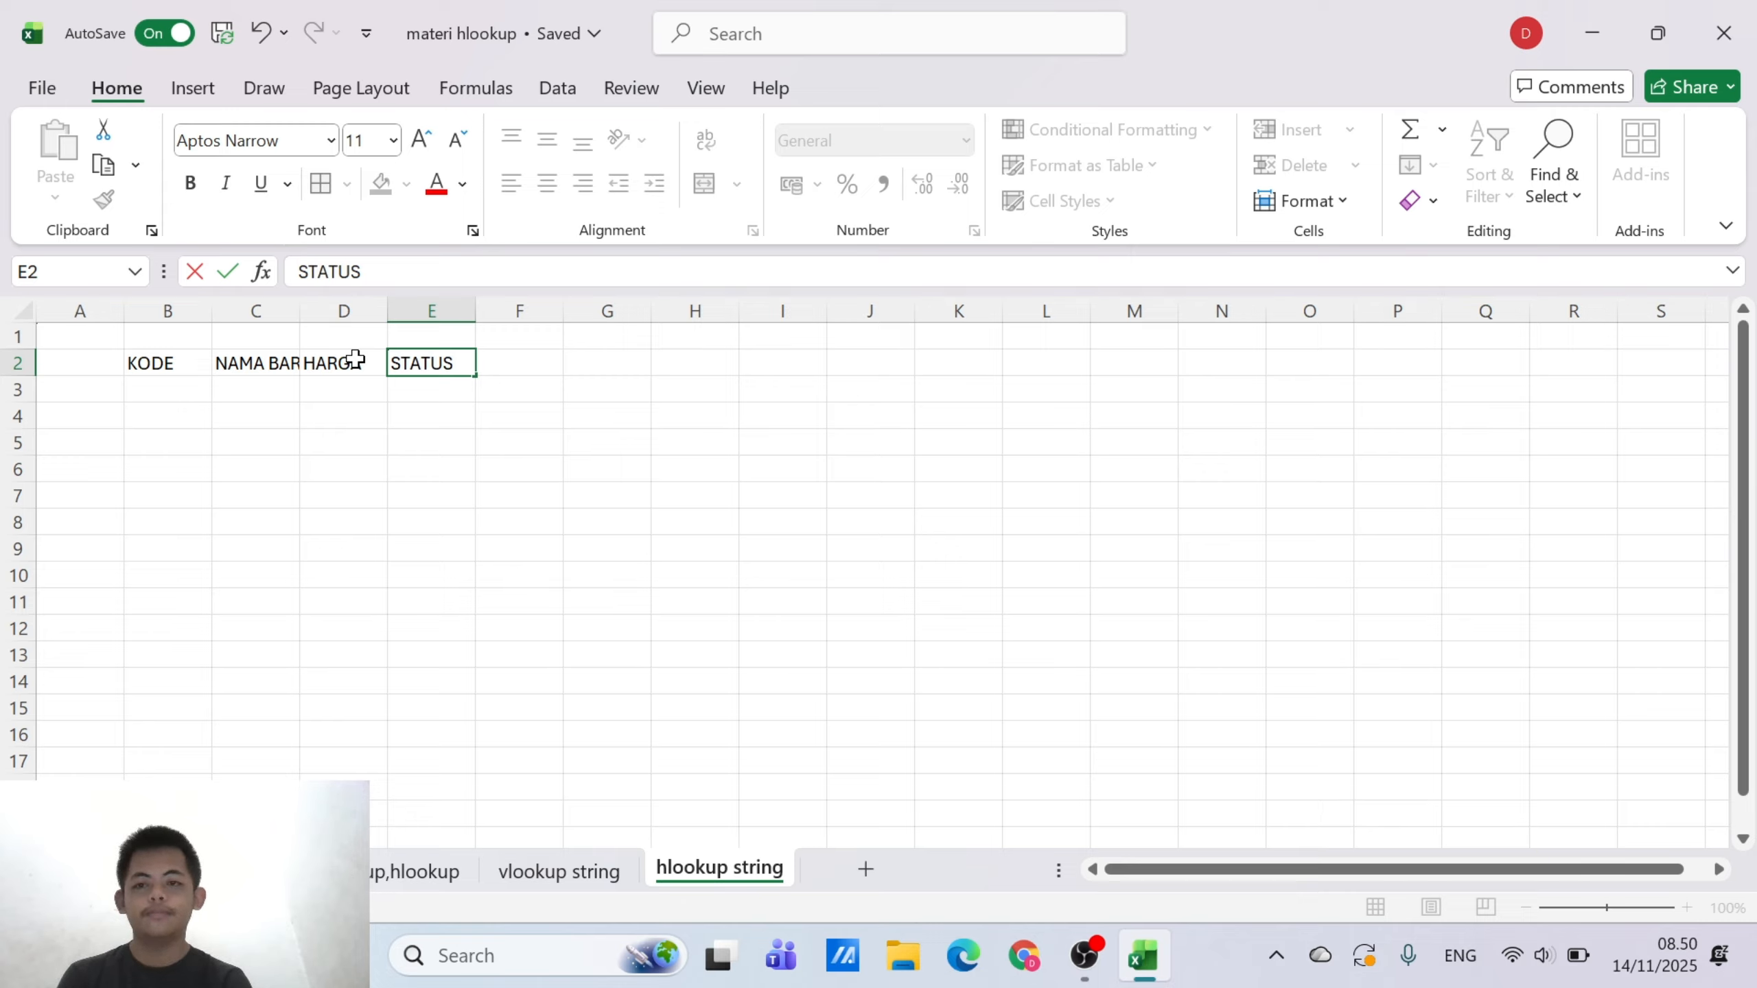
click(449, 444)
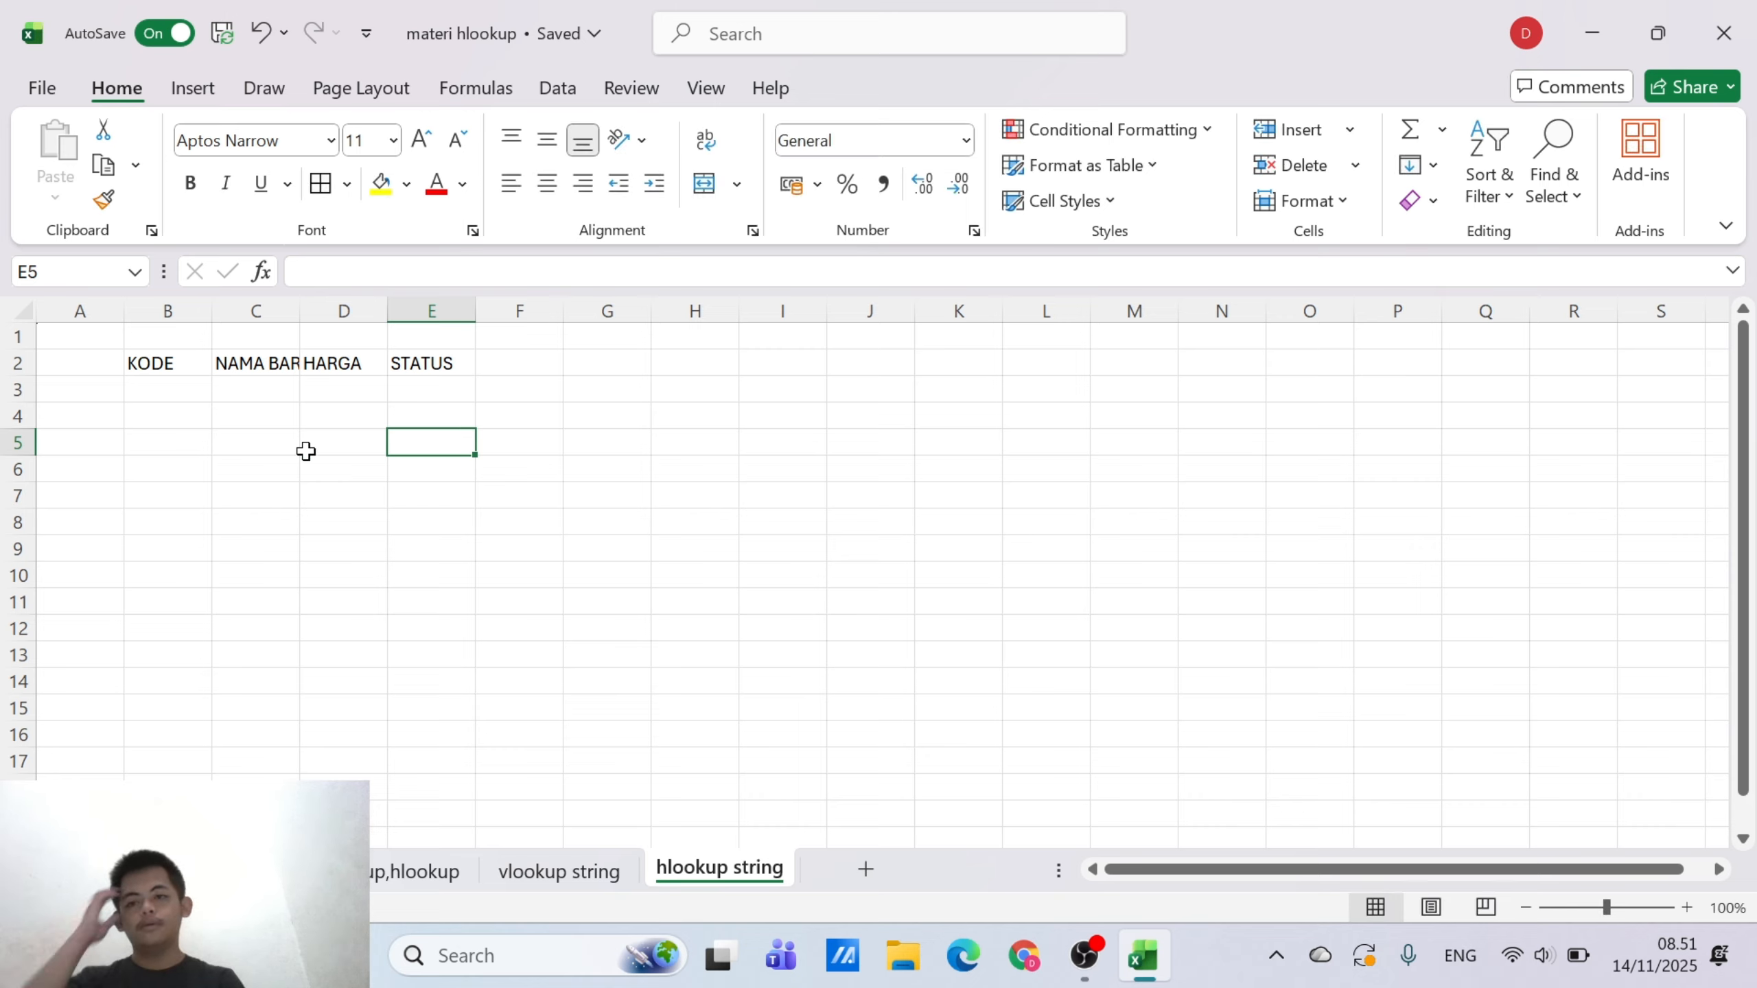
Enter the code B01500KDISC in B3 as the first entry under KODE
click(186, 395)
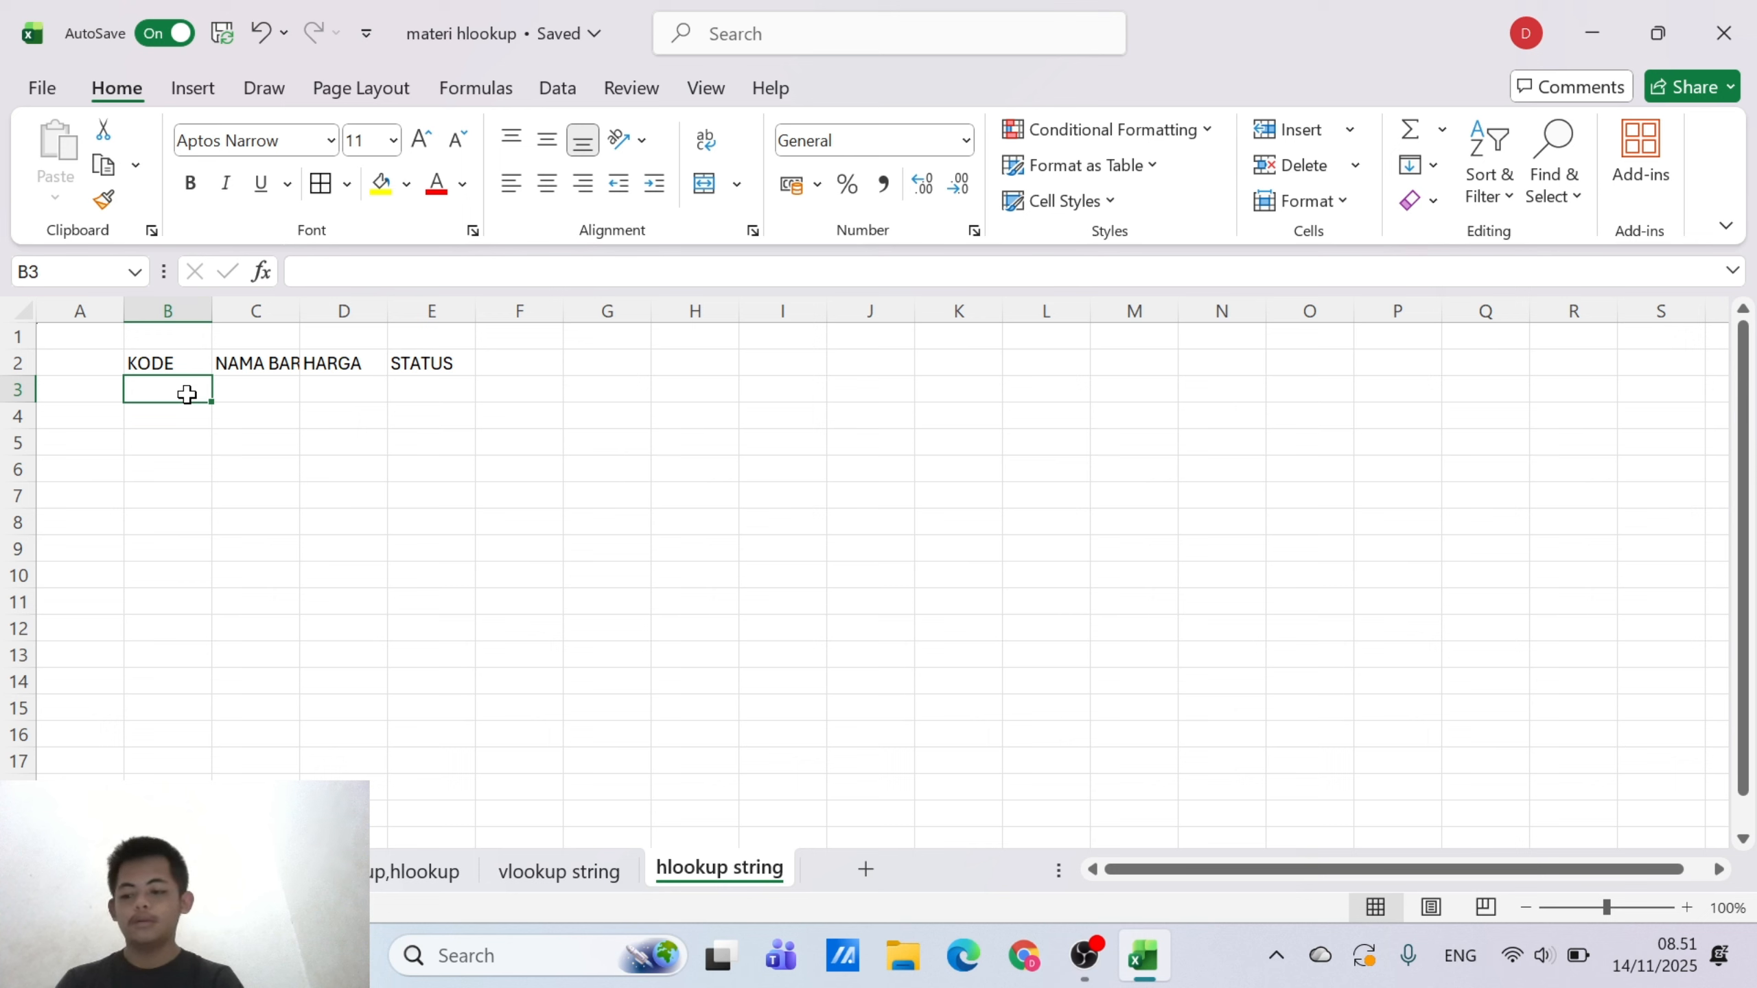
text(B015)
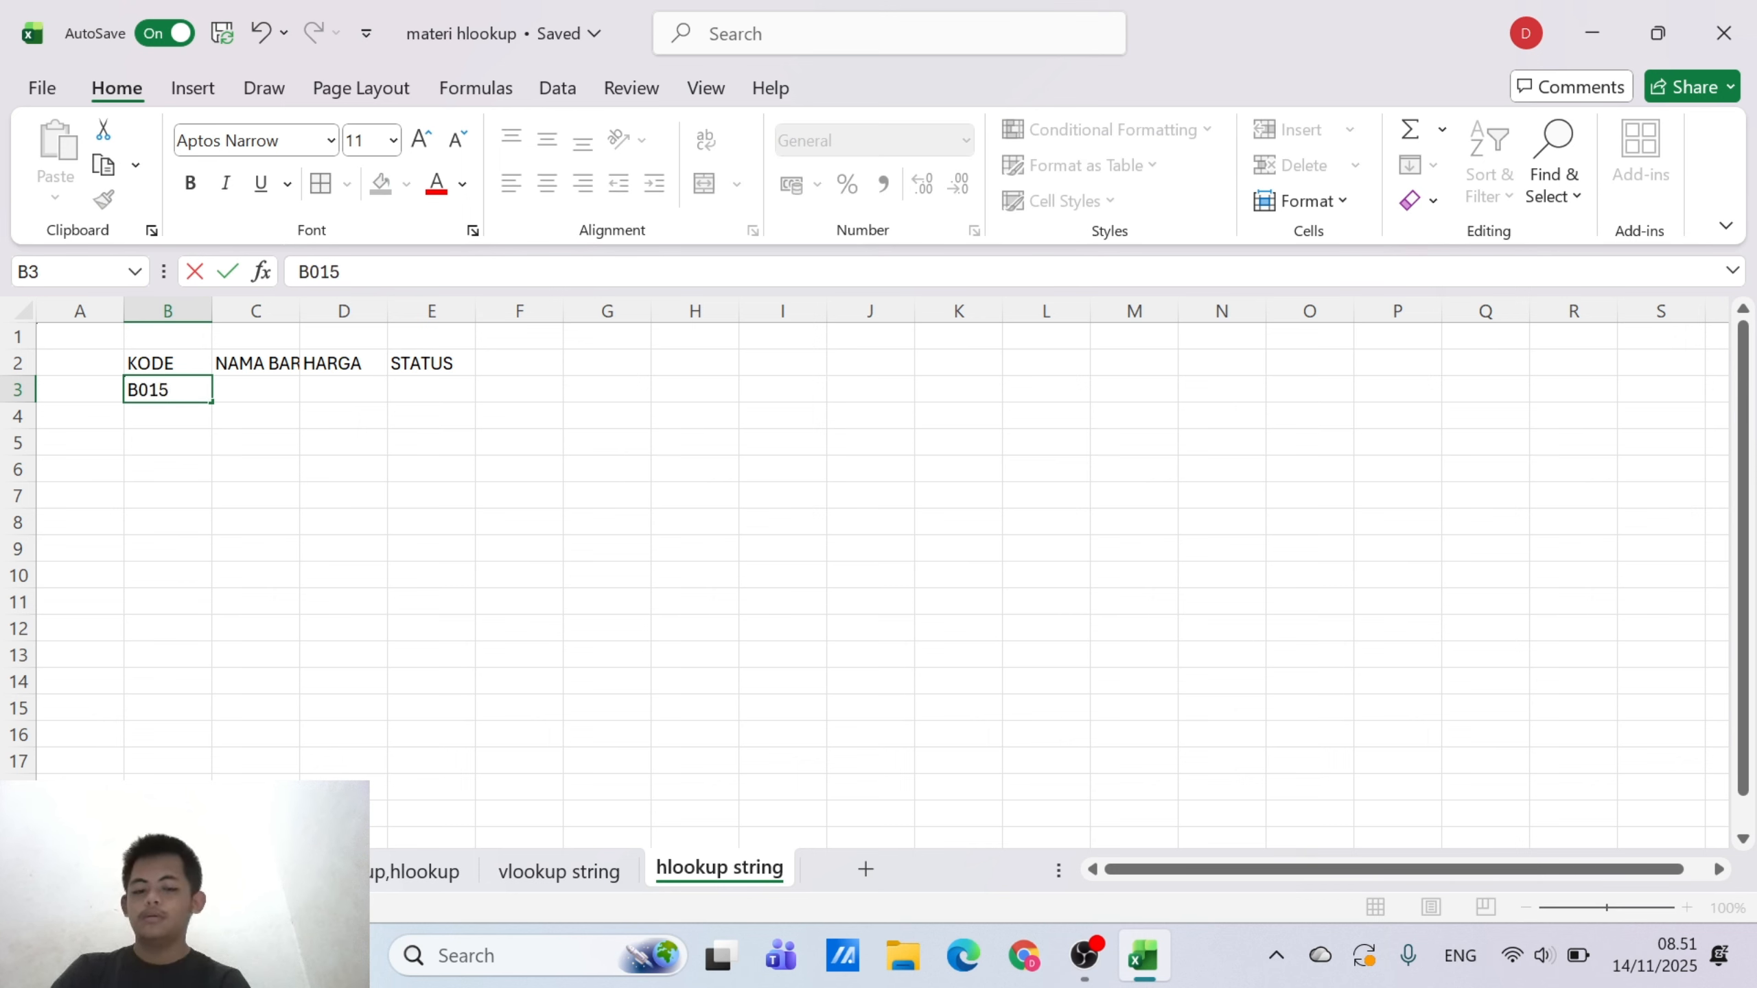
text(00K)
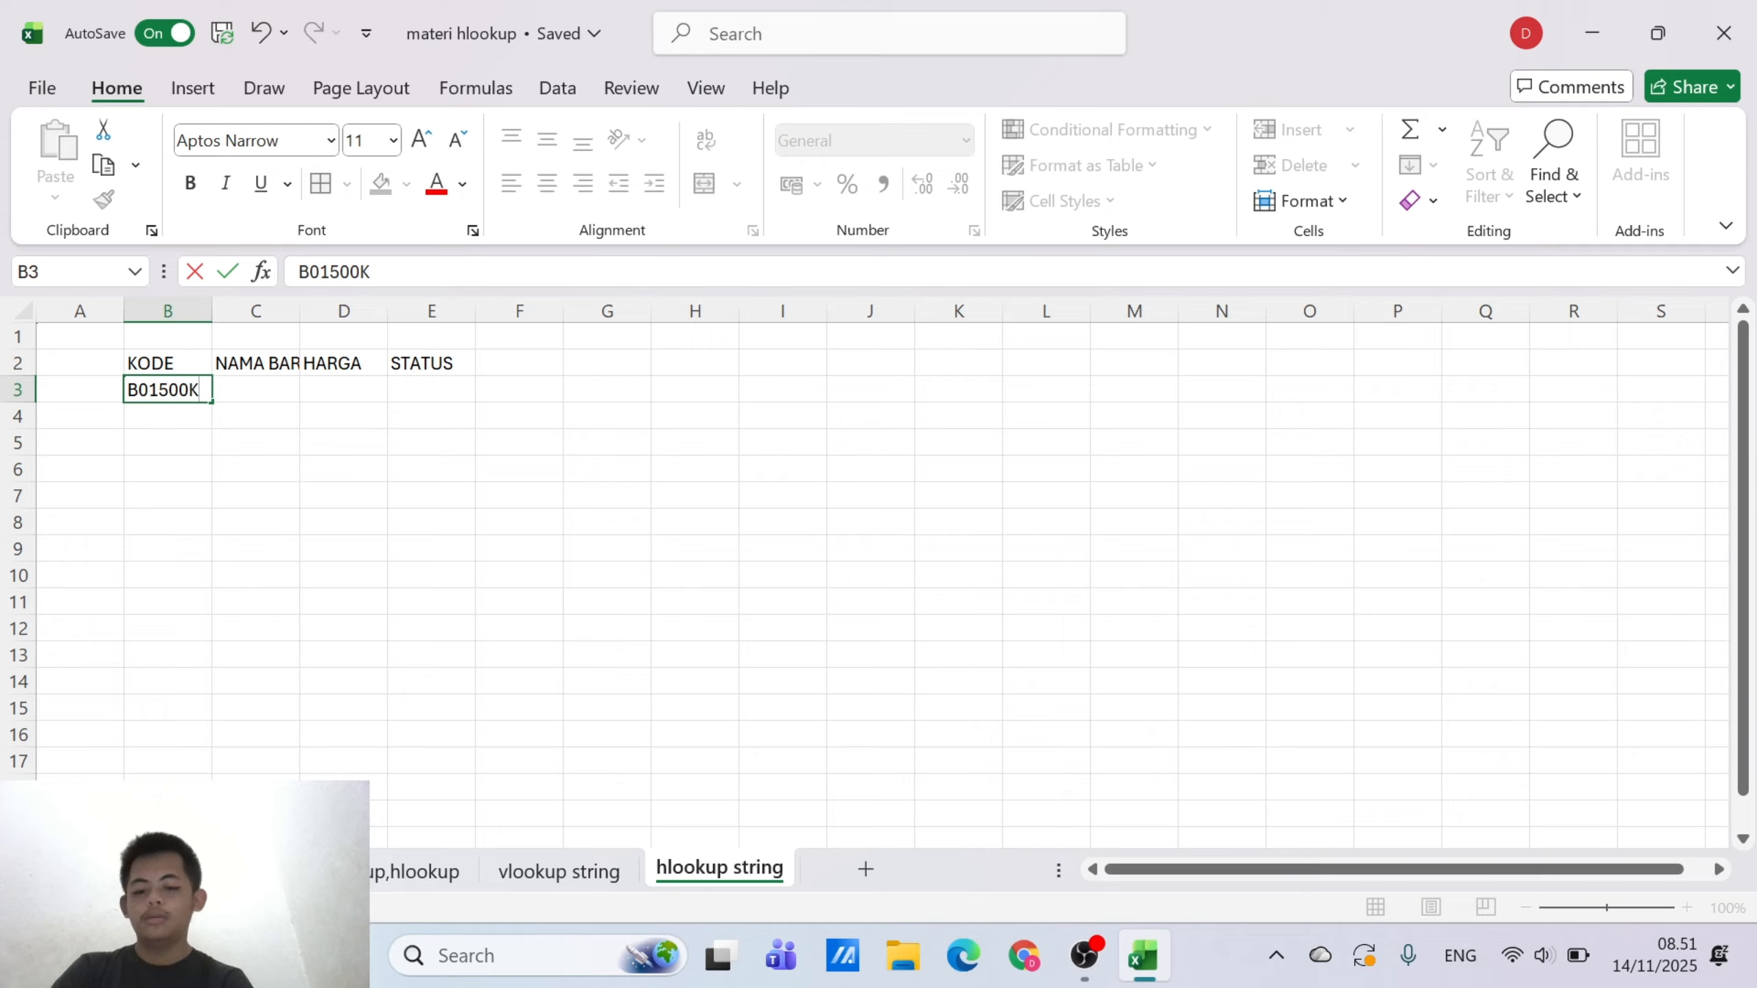
text(DISC)
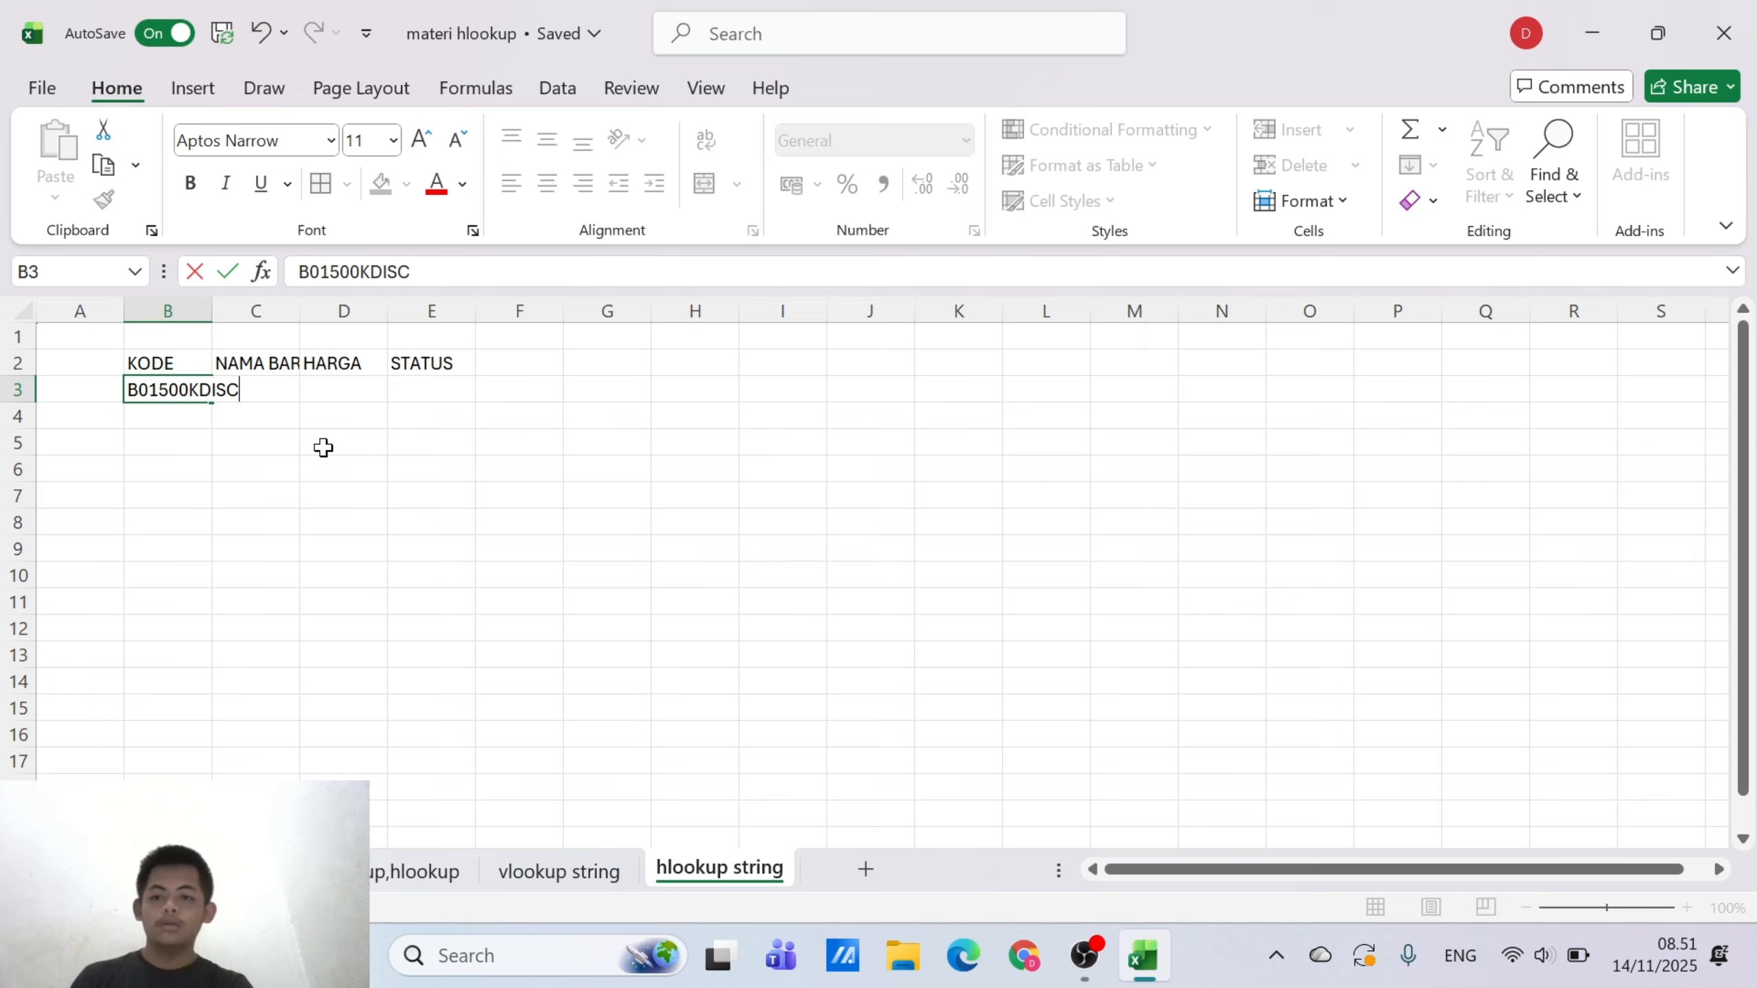
key(Return)
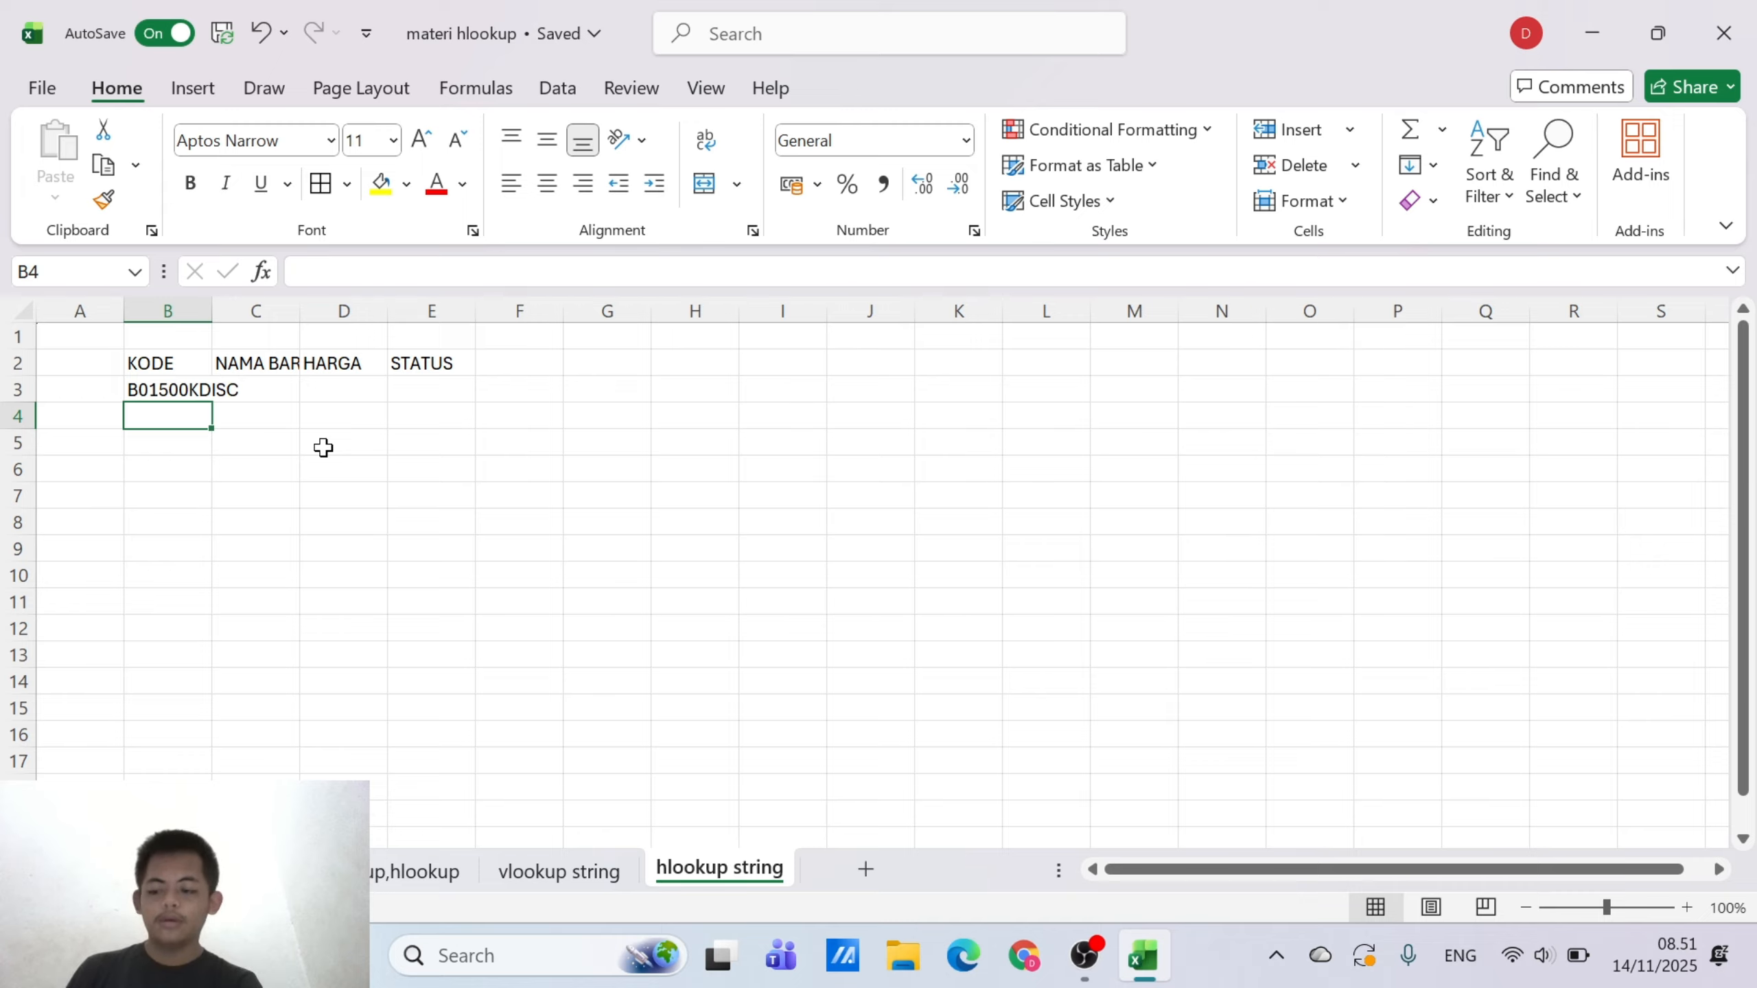
Begin the code in B4 with BO, and correct the code in B3 to BO1500KDISC with a letter O
text(BO)
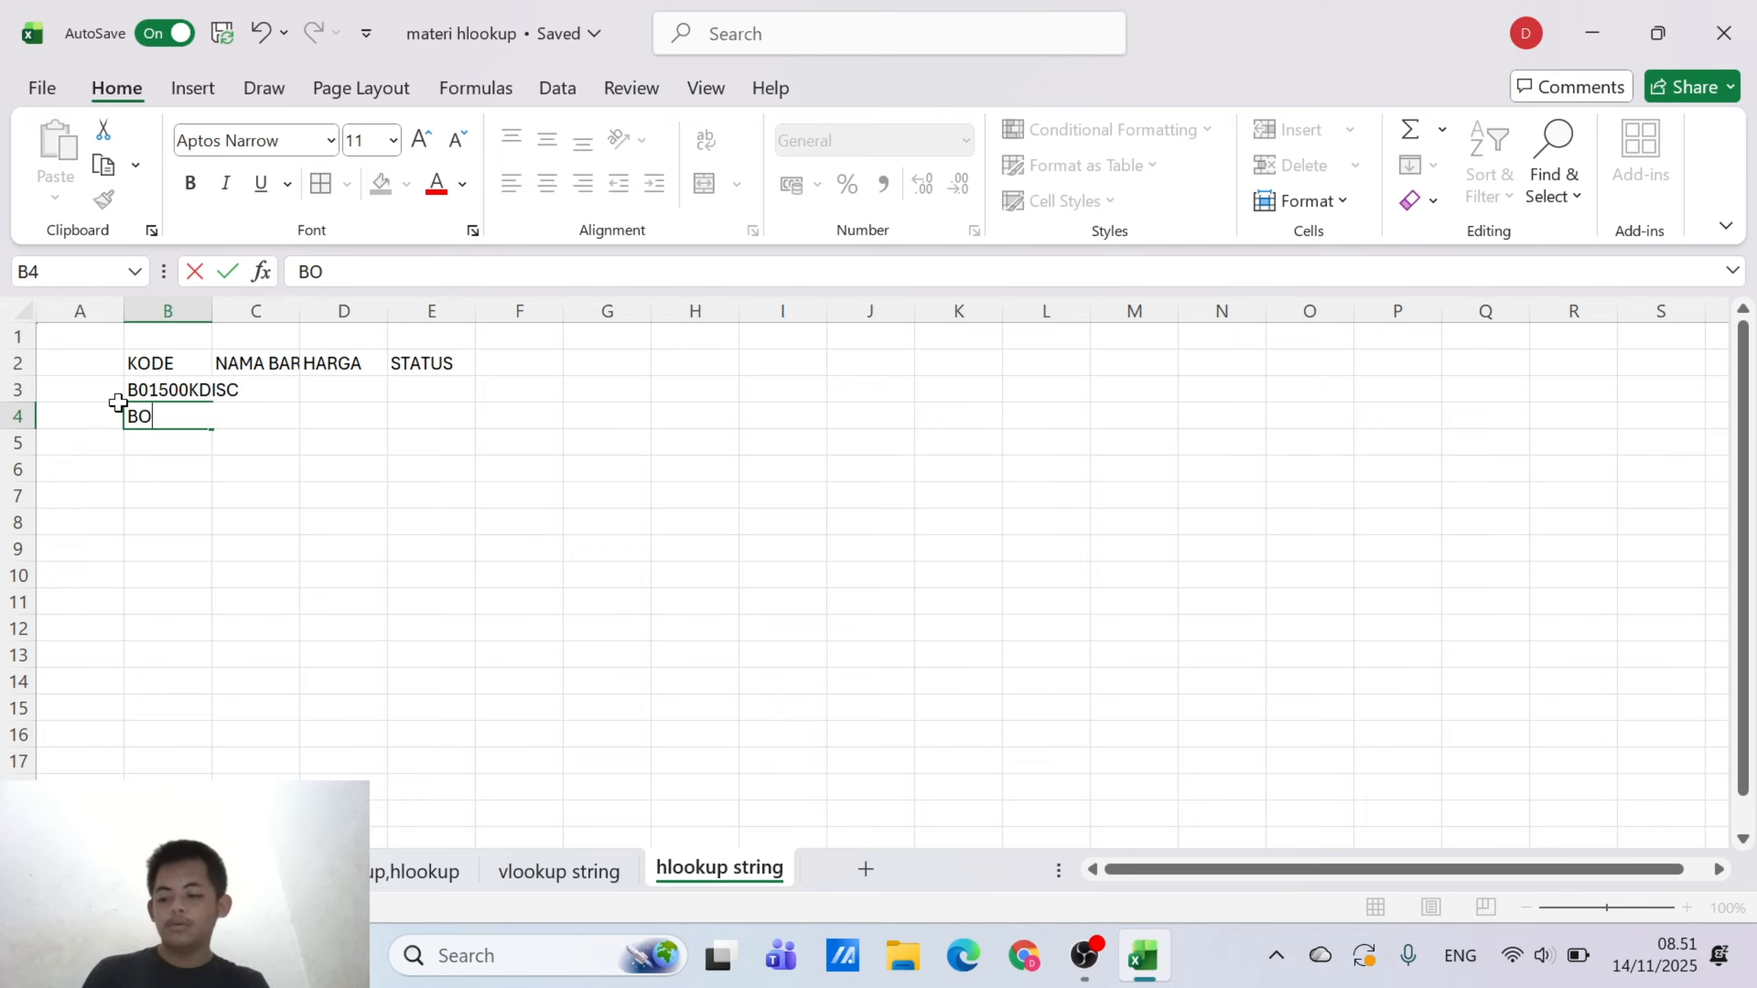
click(142, 383)
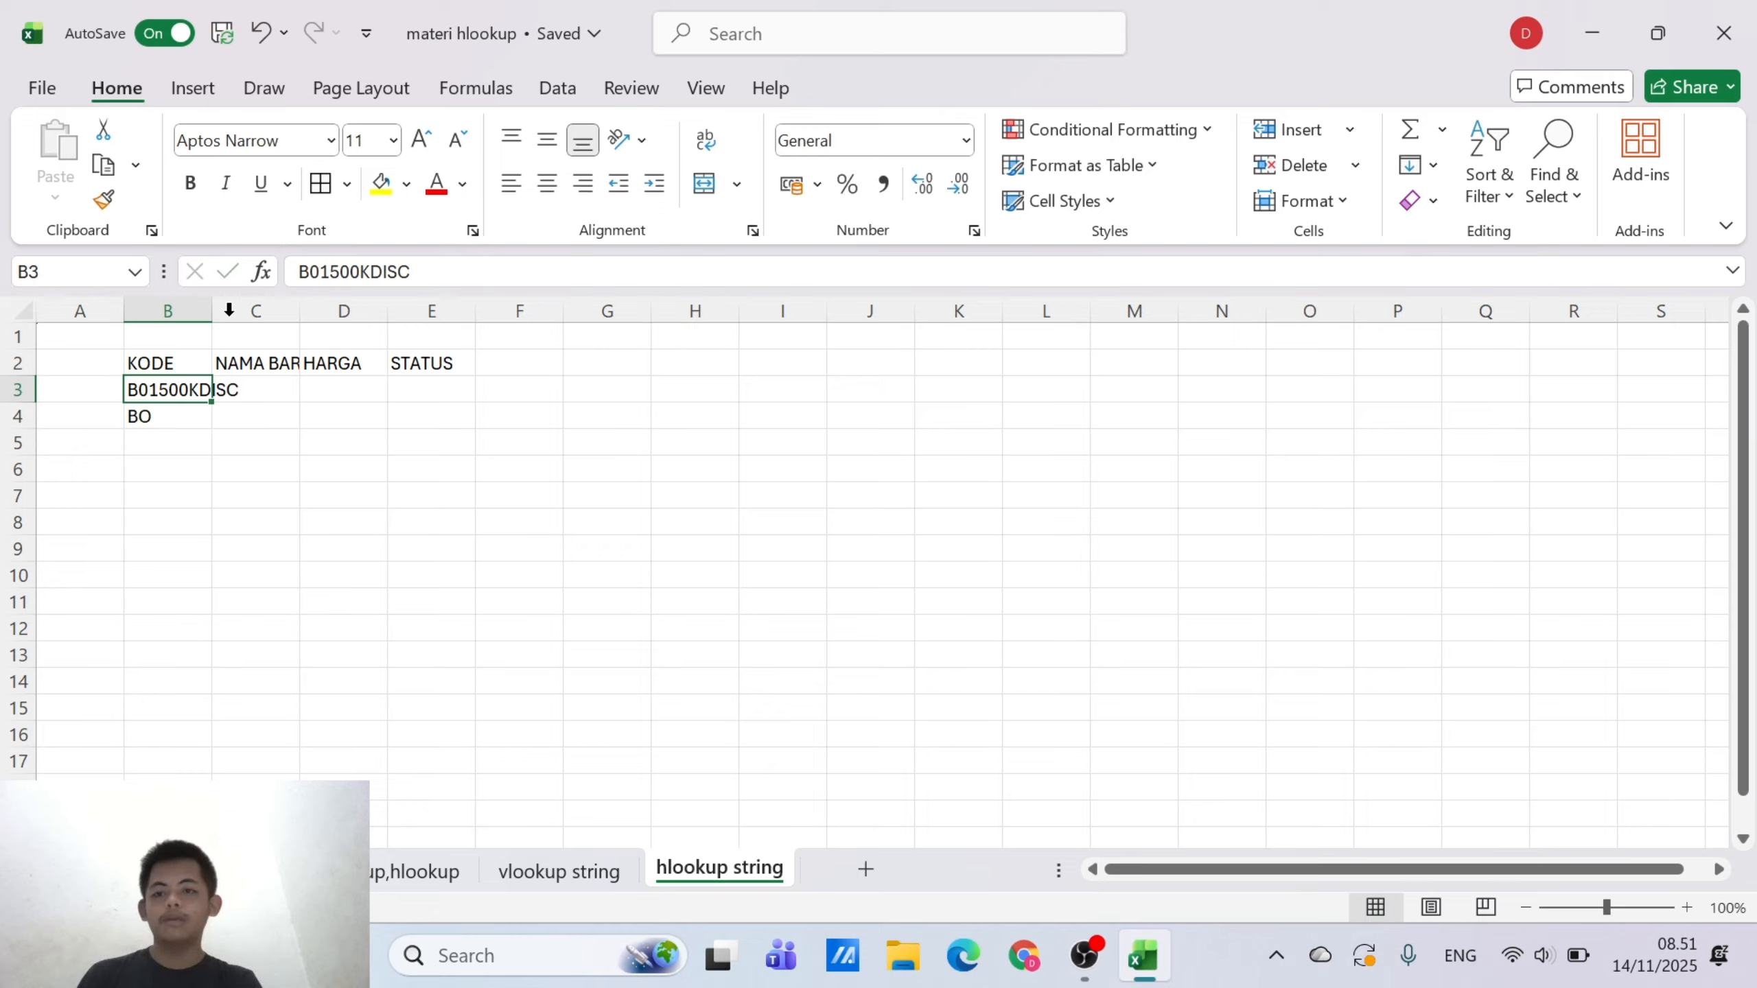
click(320, 271)
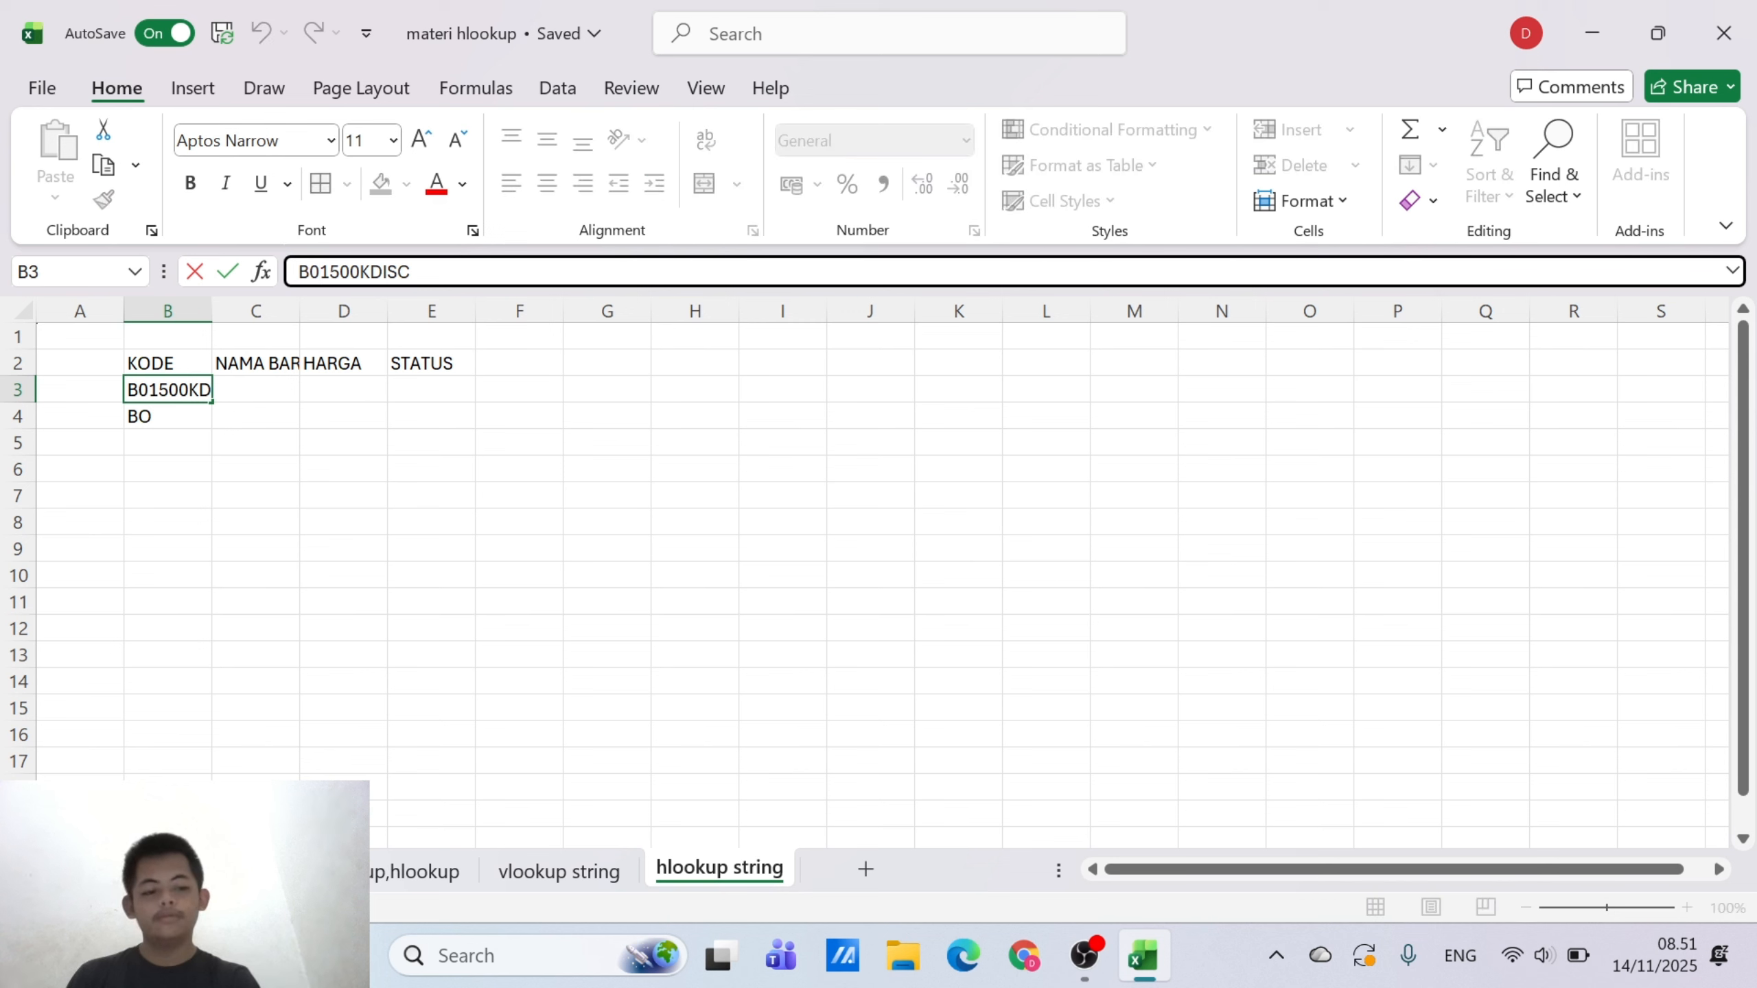
key(BackSpace)
text(O)
Complete the code in B4 as BO2750KDISC
click(184, 415)
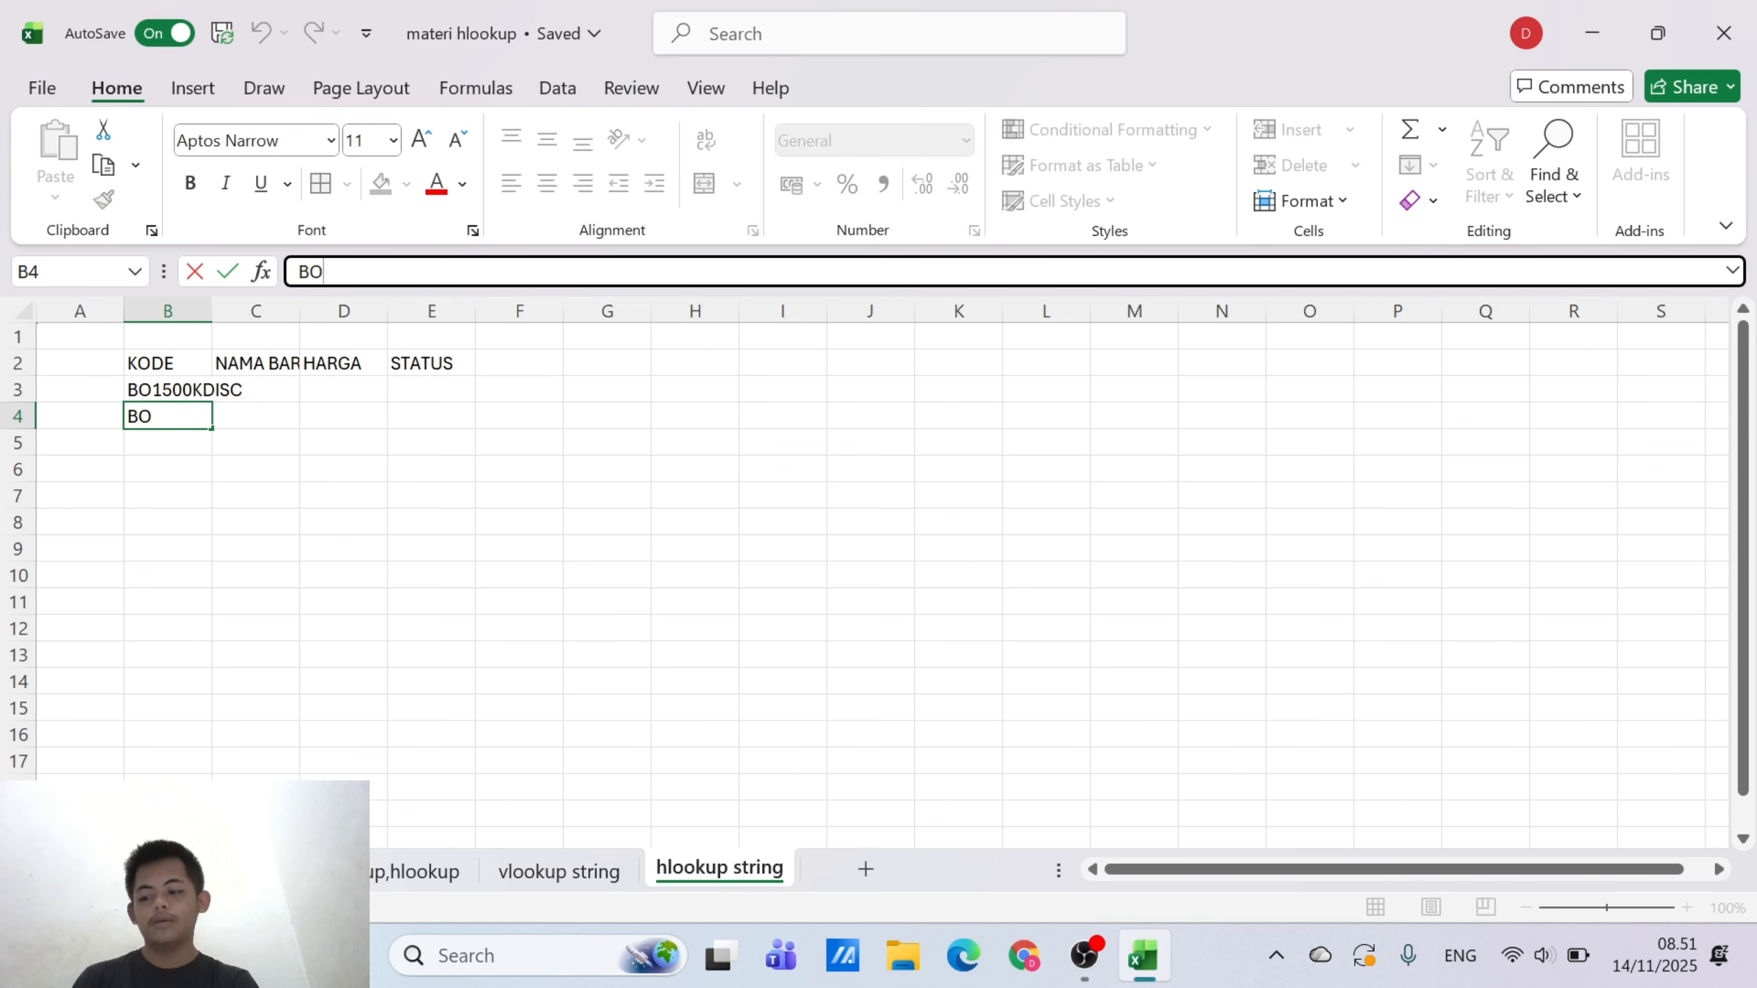
text(BO27)
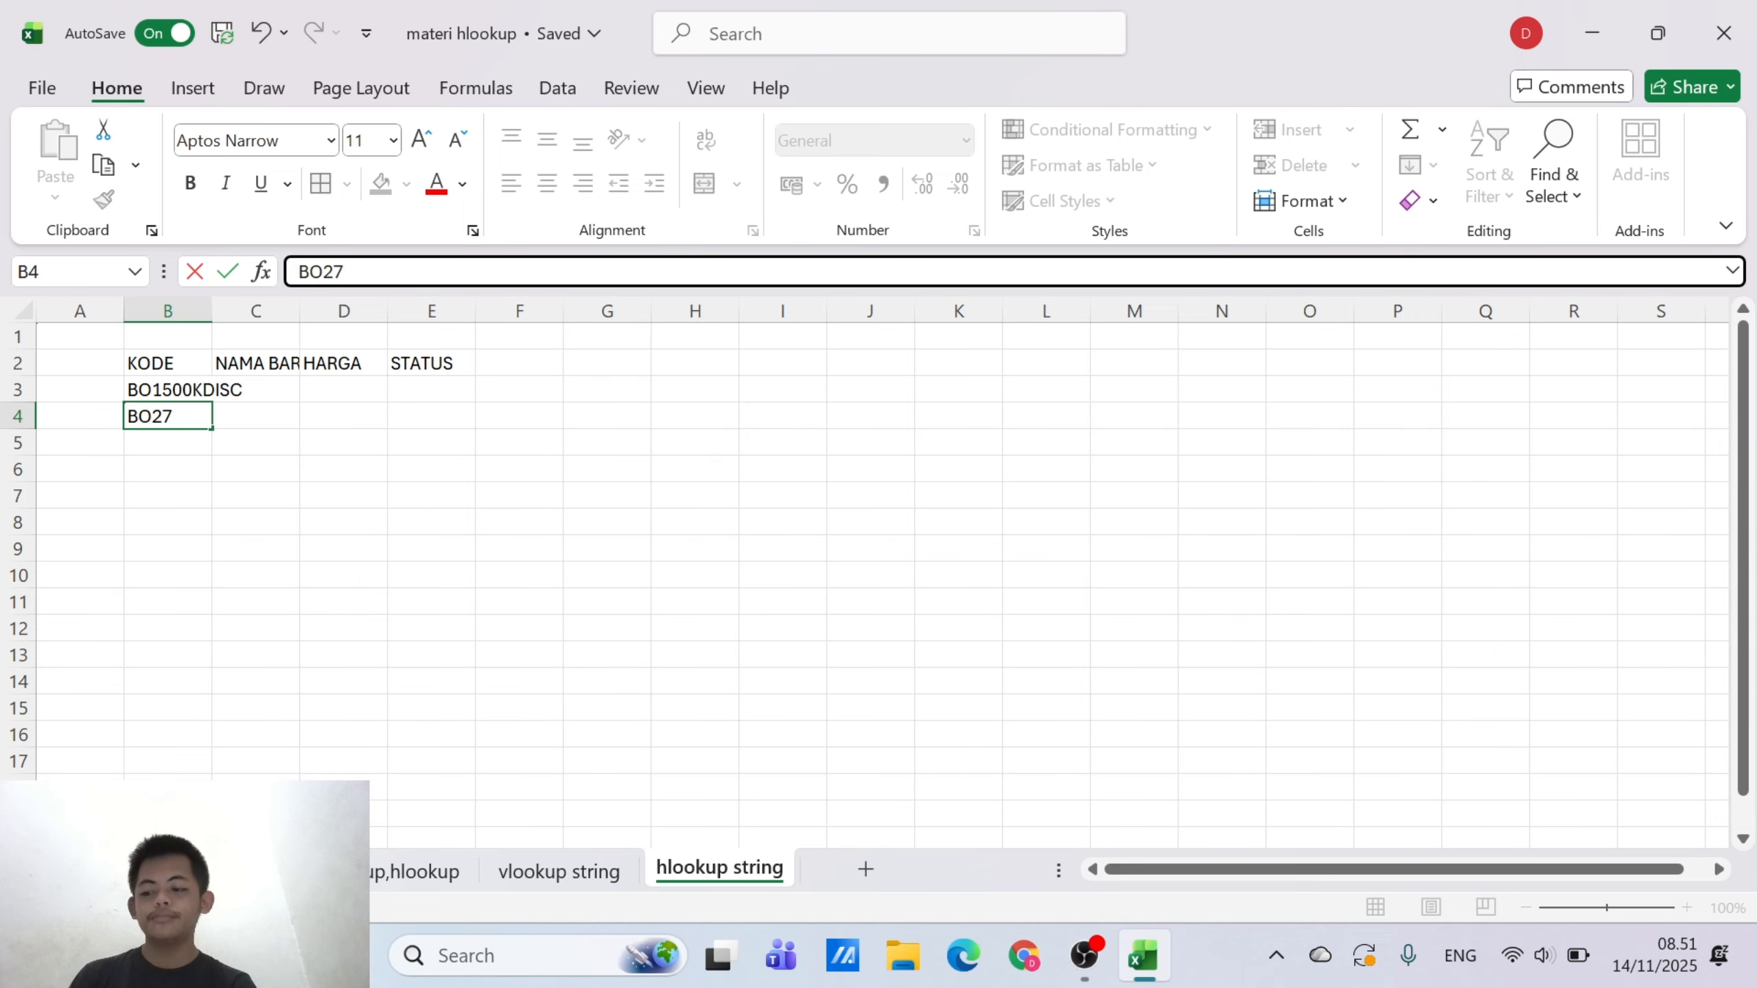
text(5)
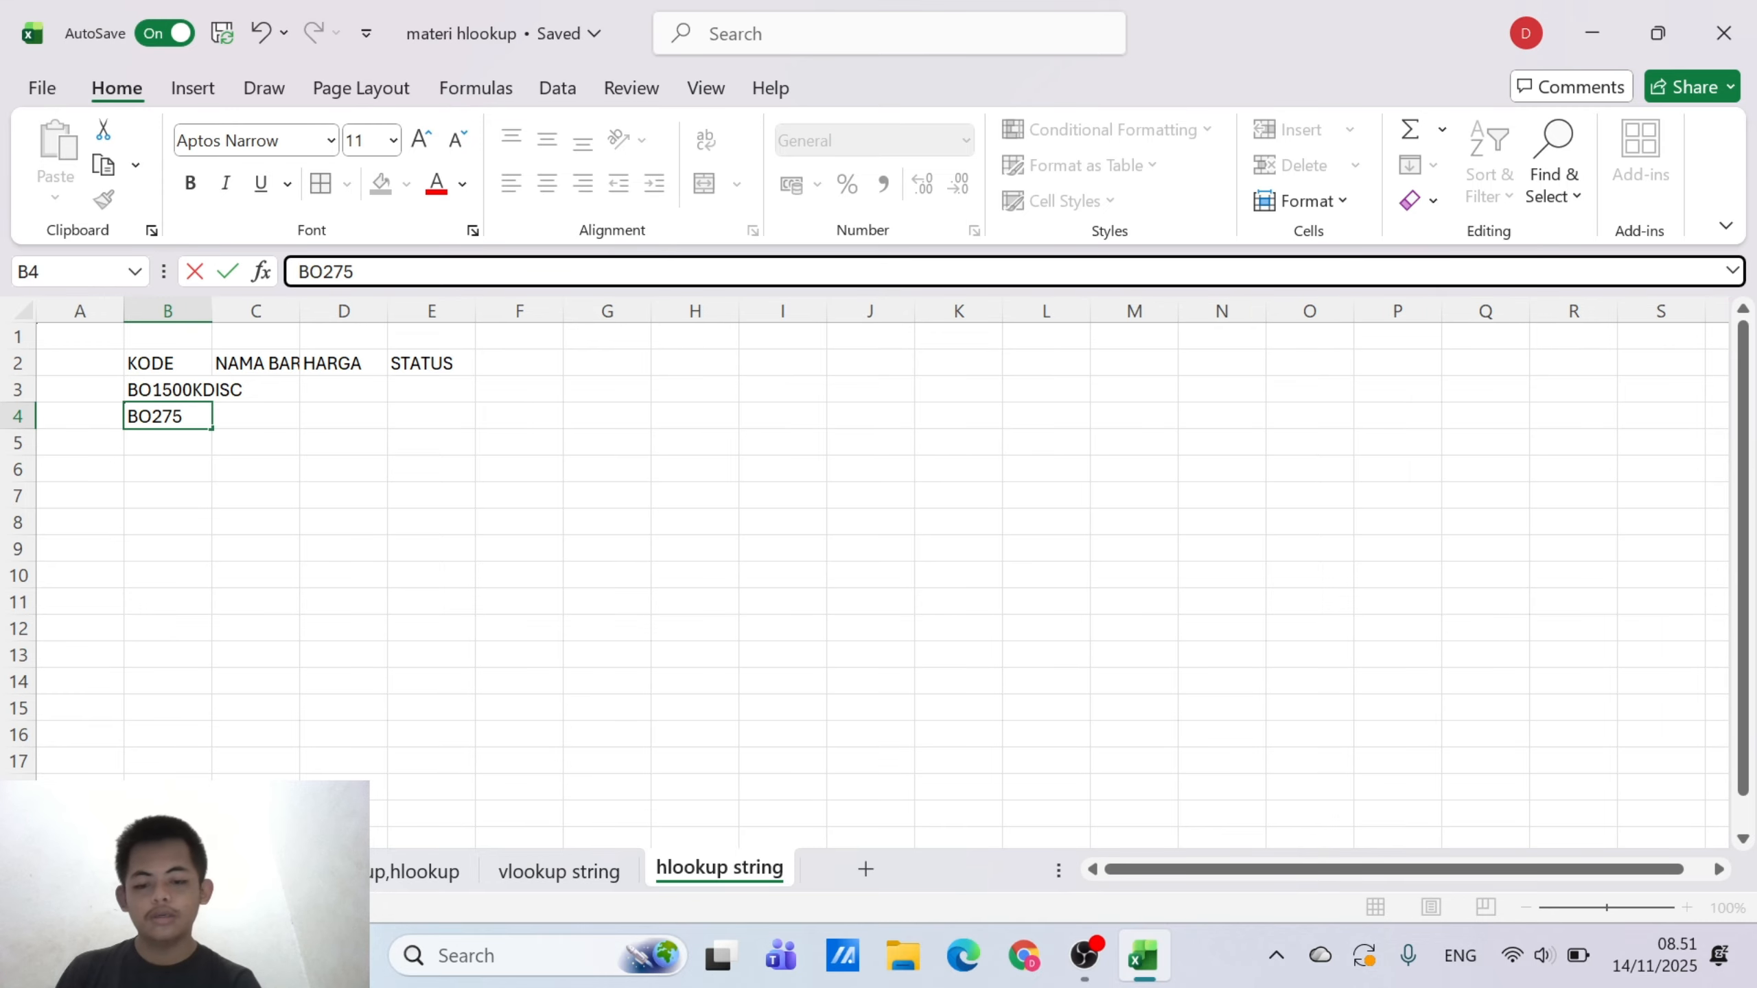
text(0K)
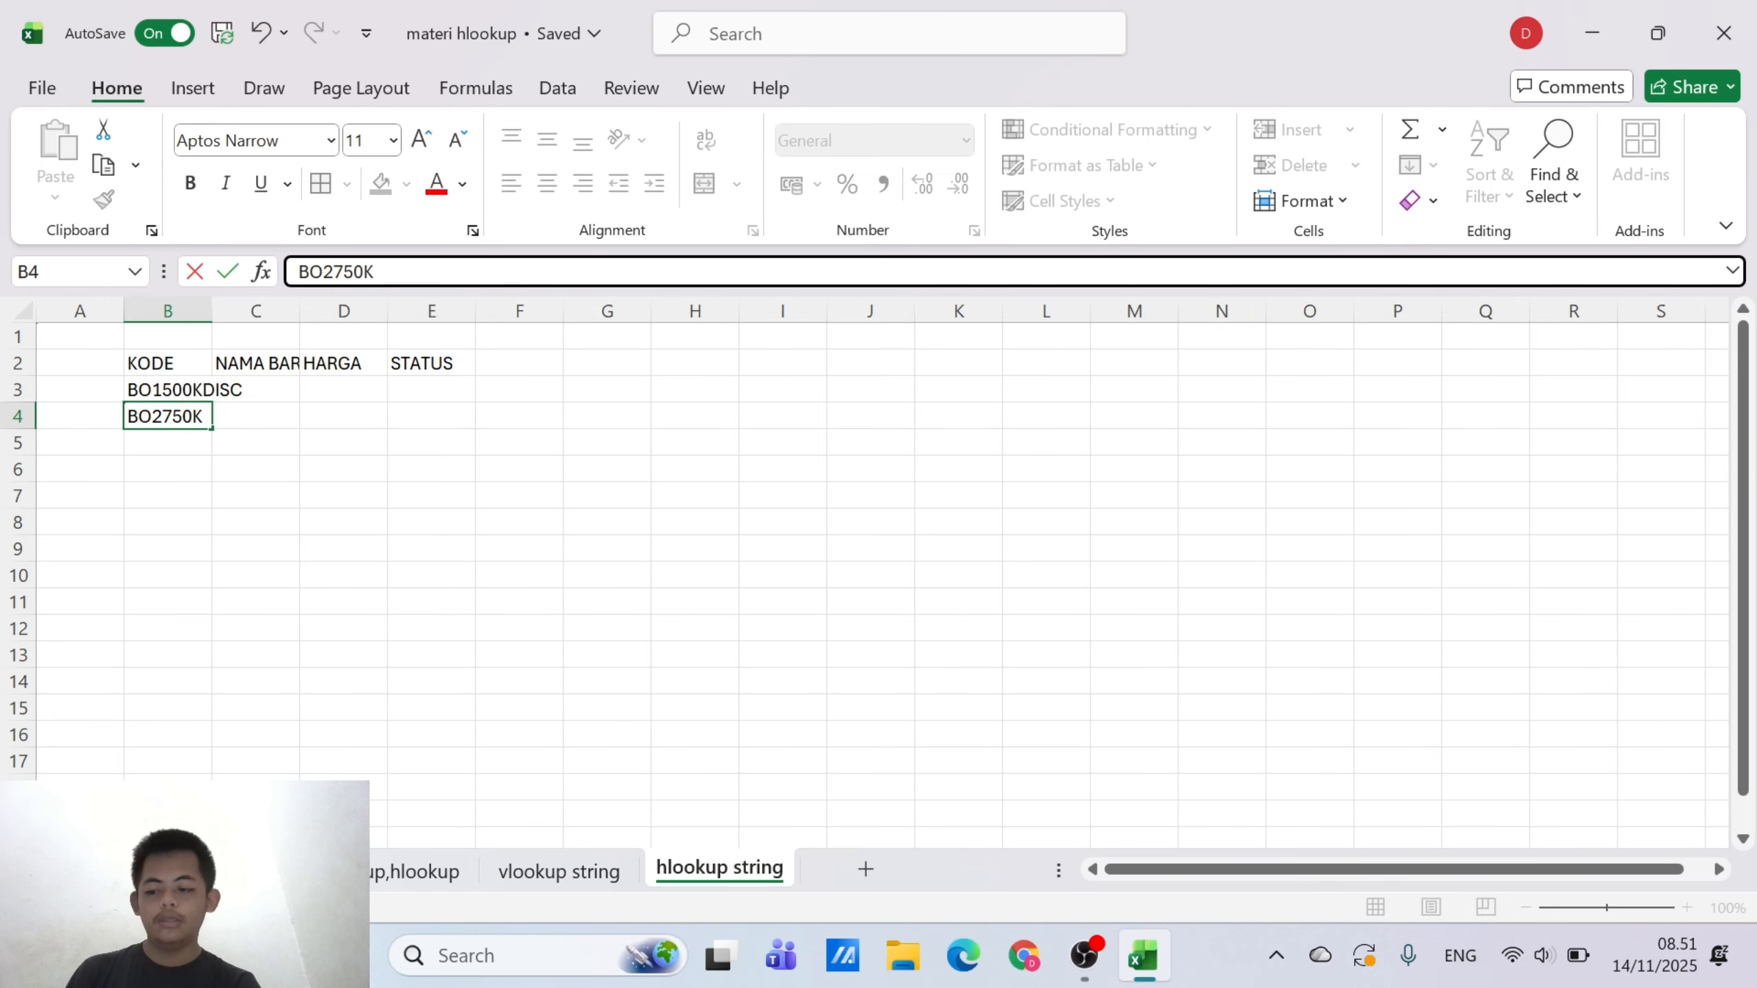
text(DISC)
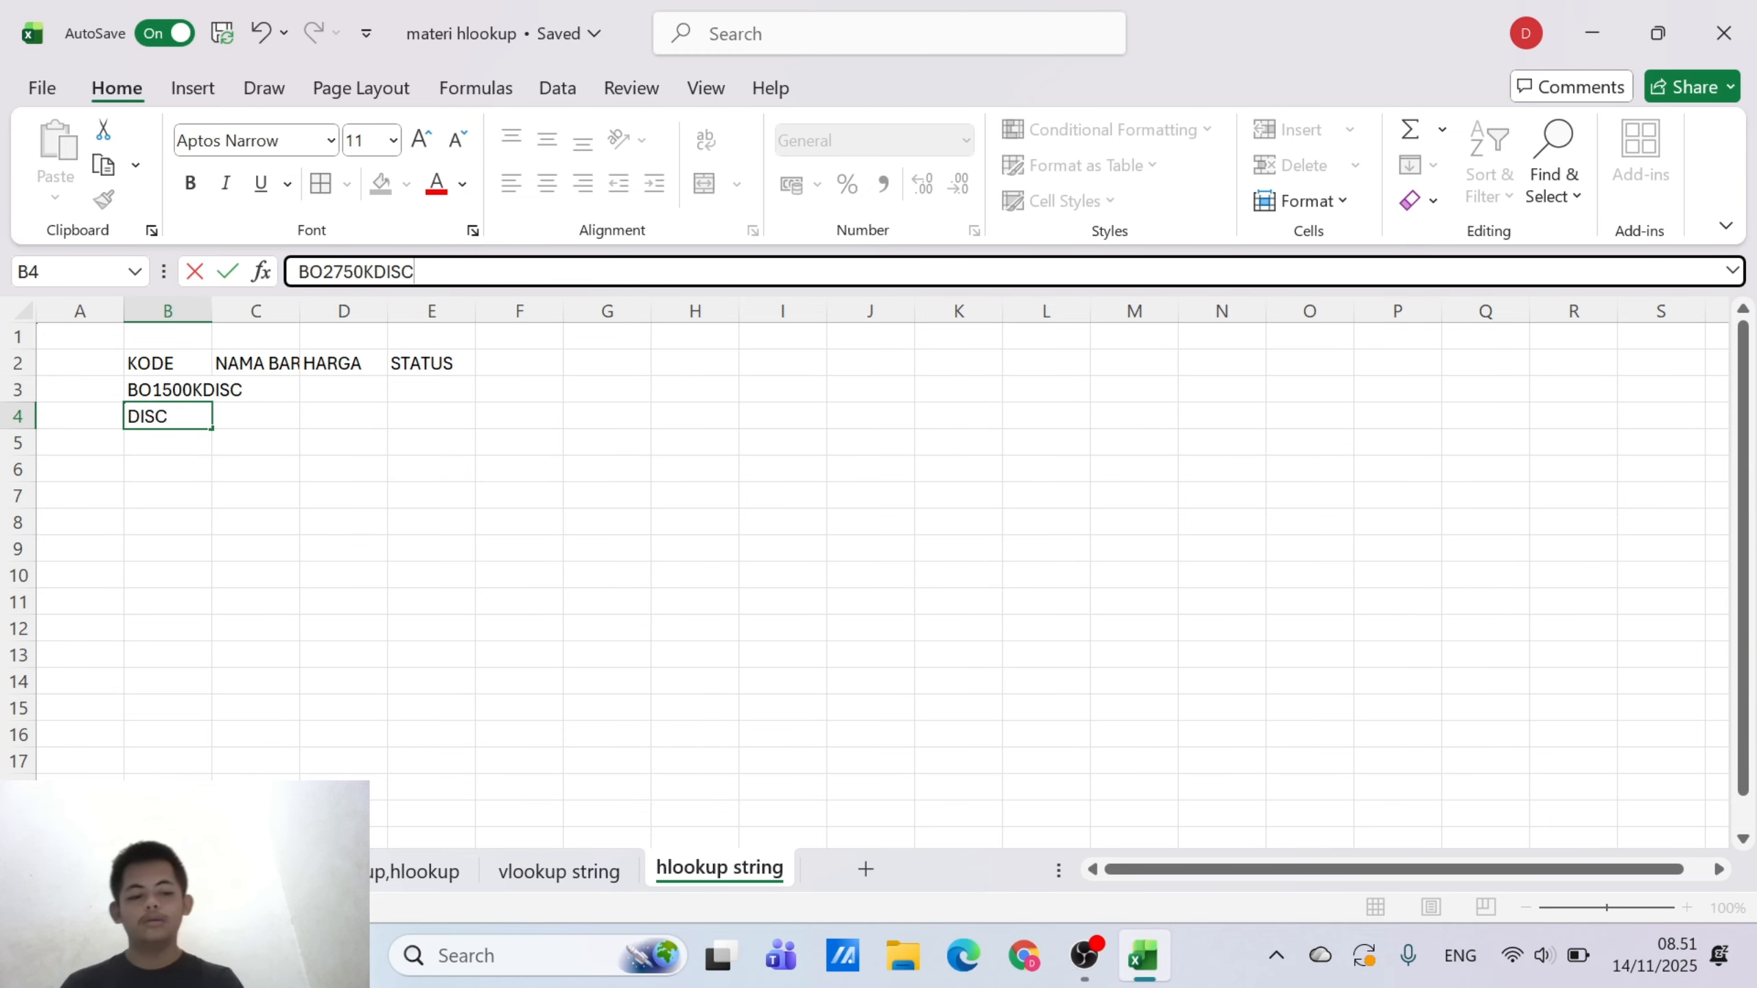
key(Return)
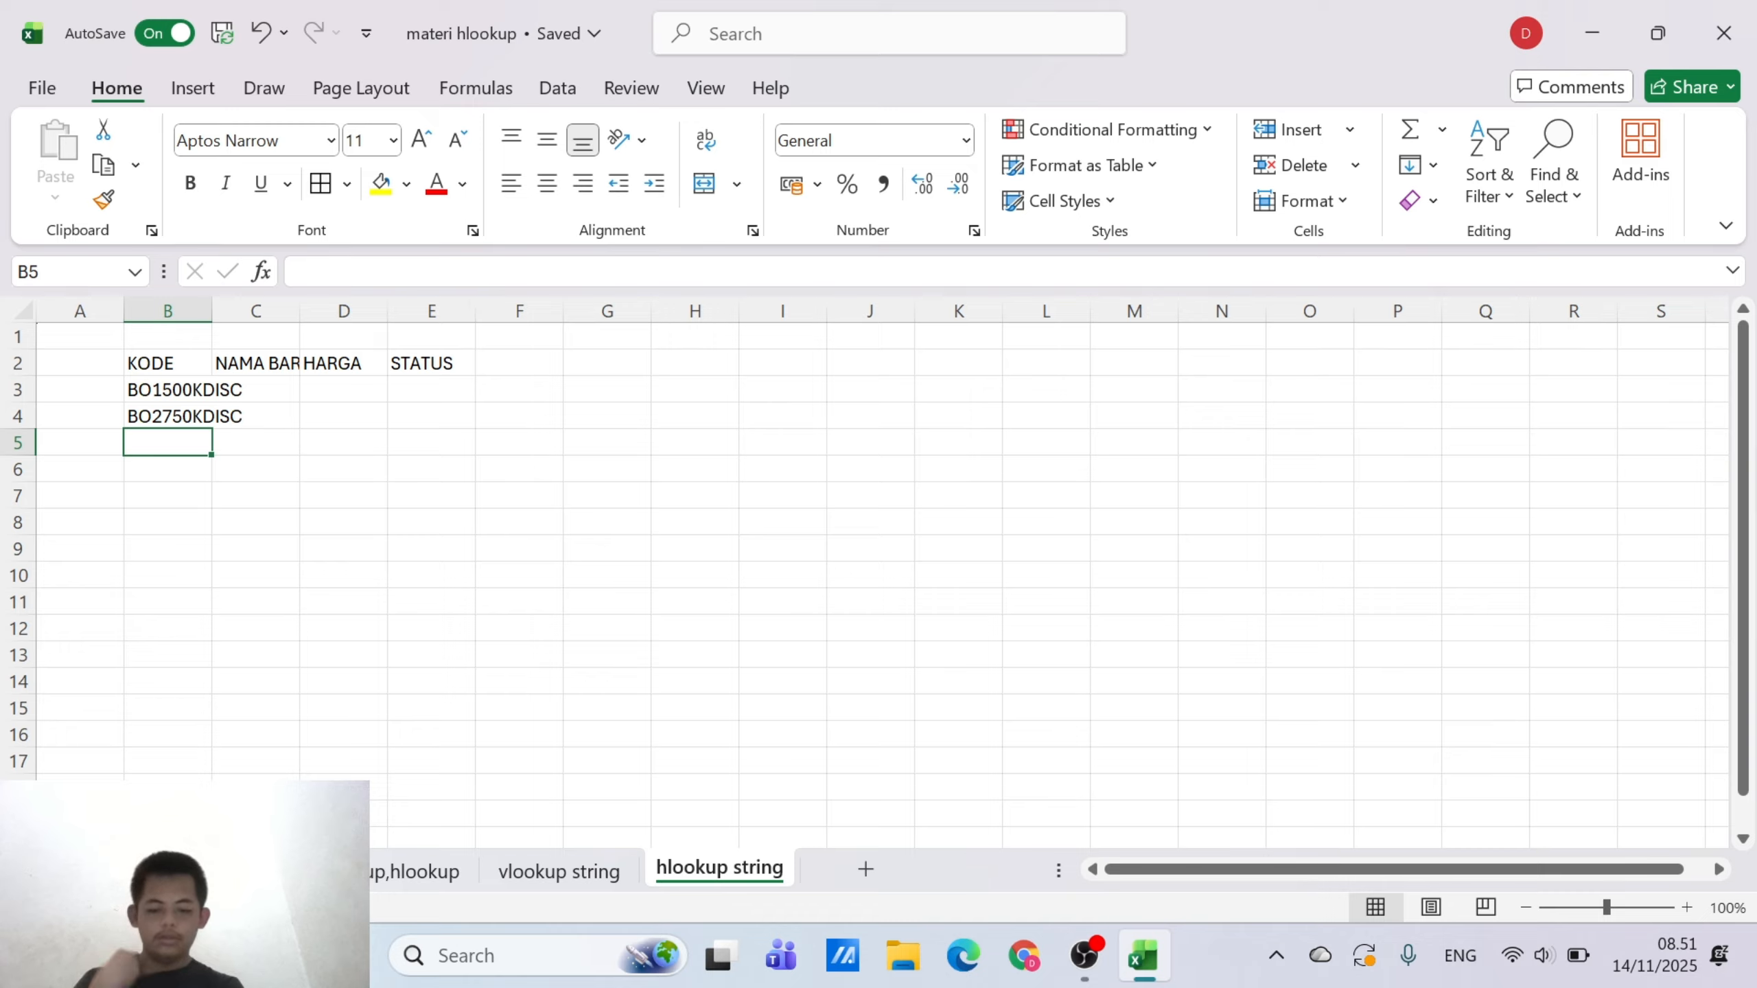
Enter the code BO3800KDISC in B5 under KODE
text(BO)
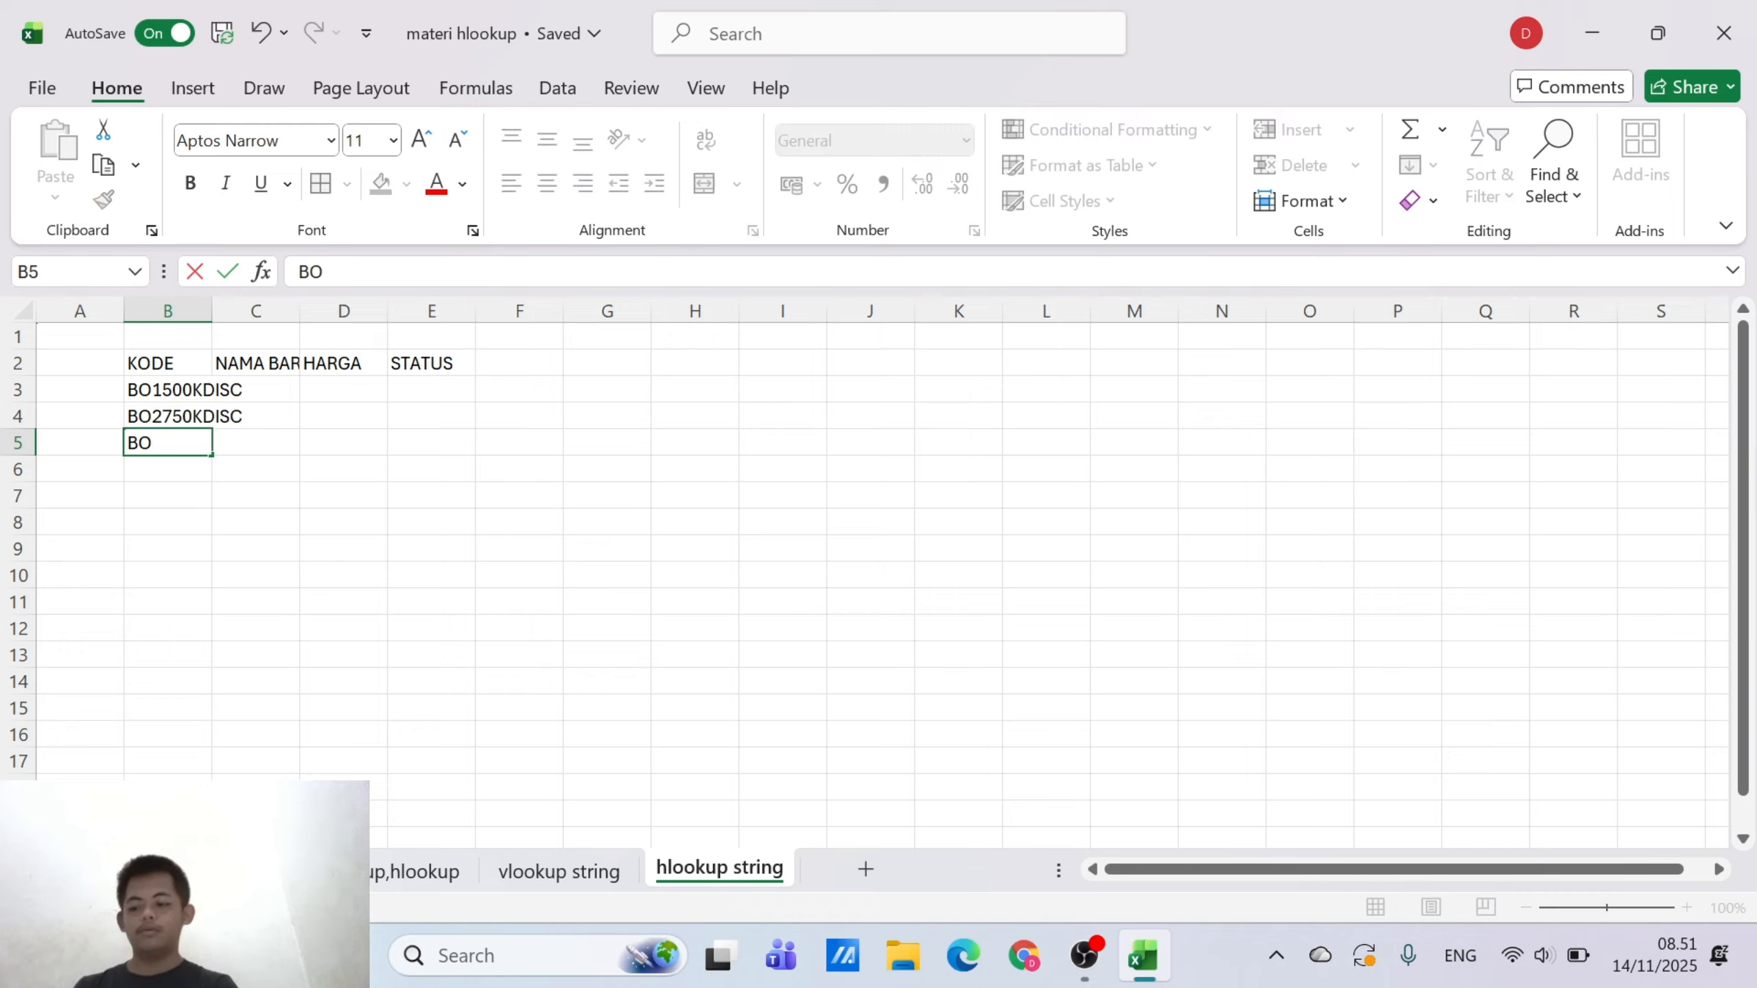
text(38)
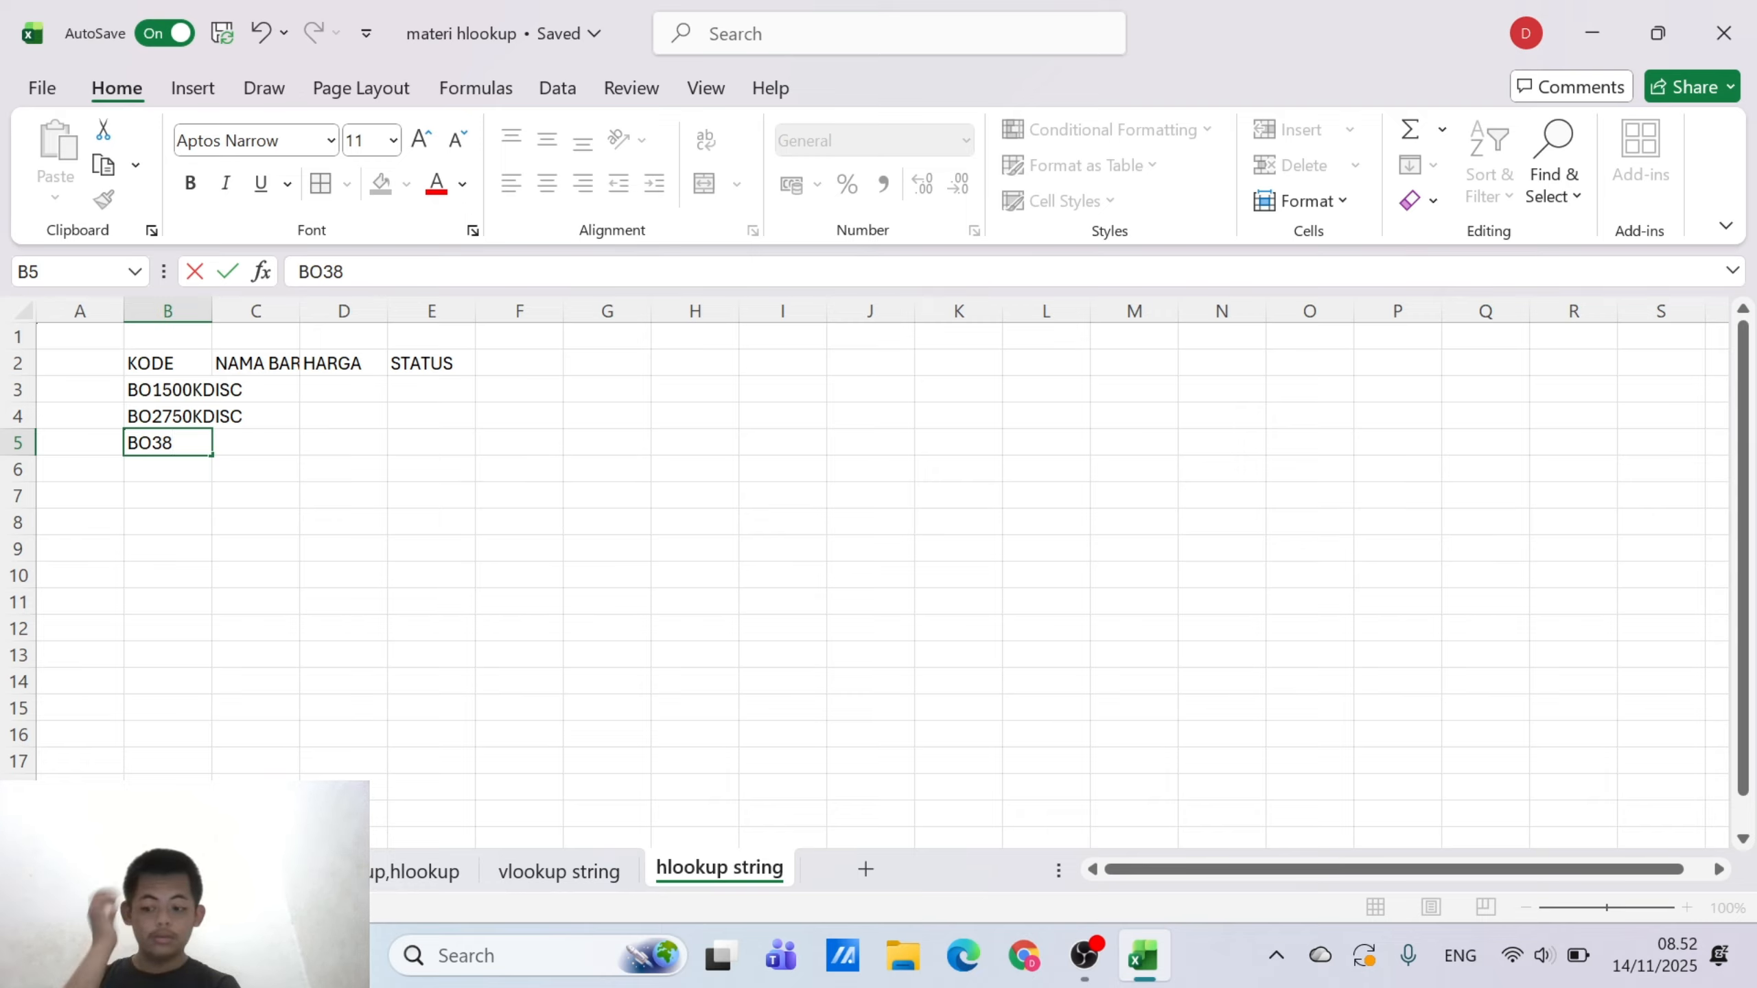
text(00)
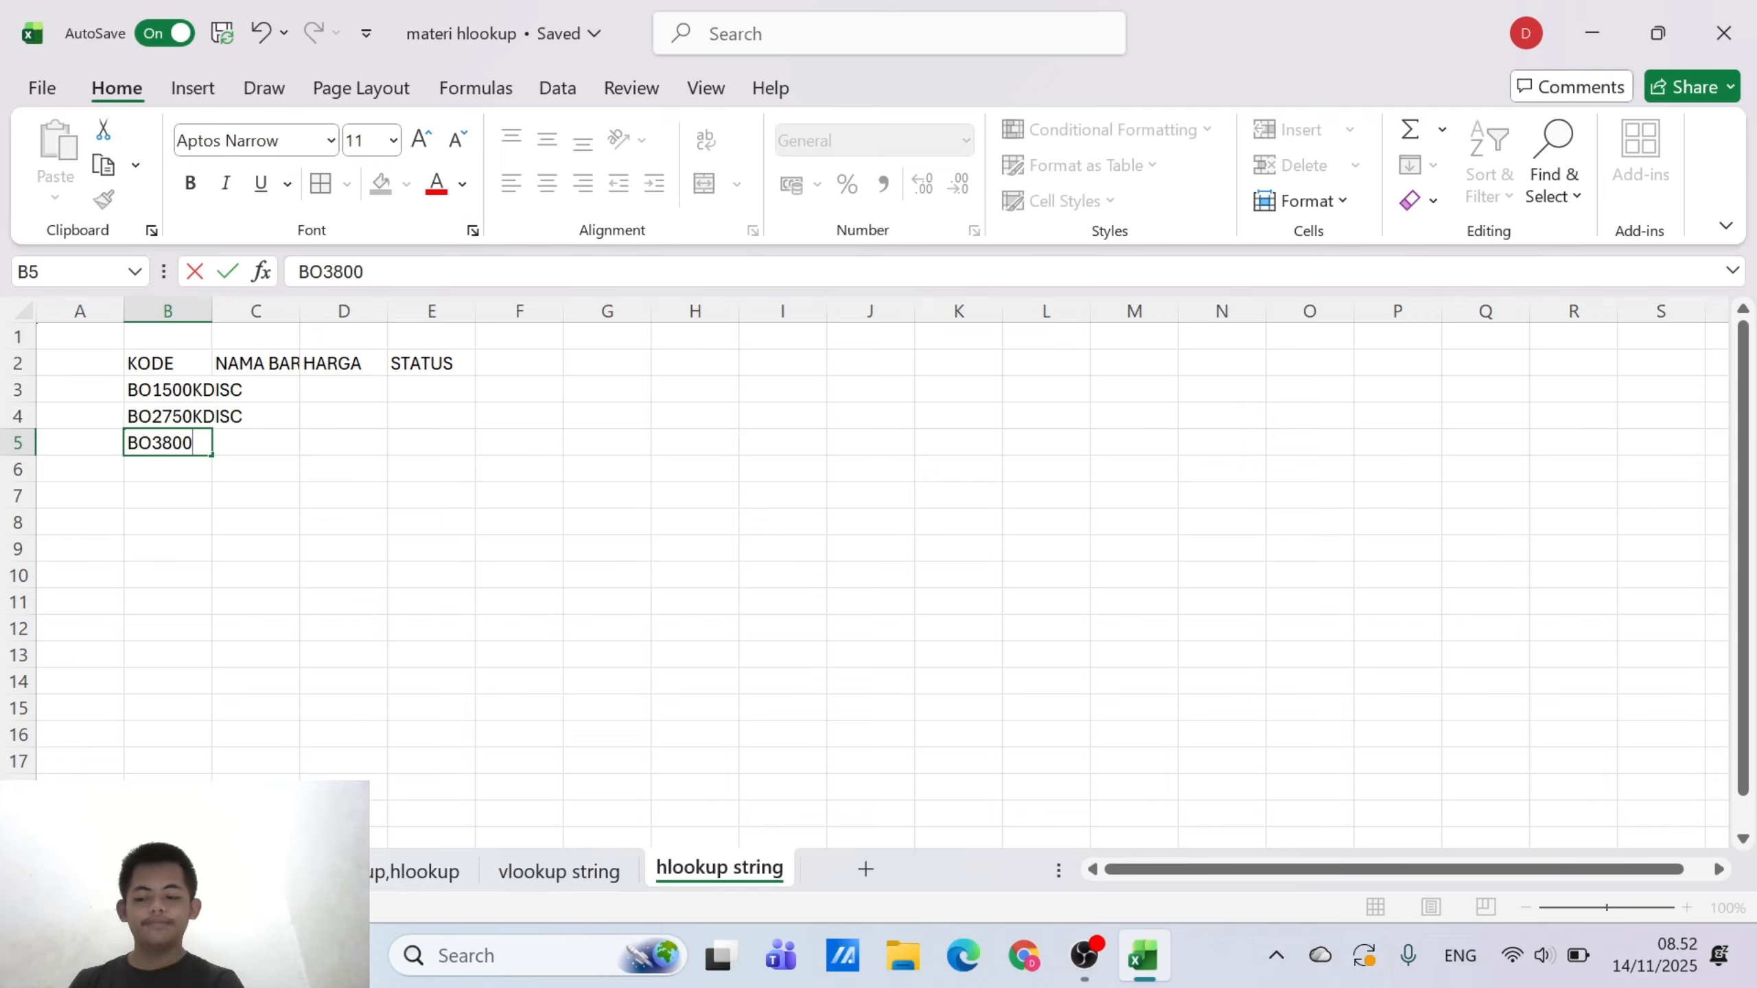
text(K)
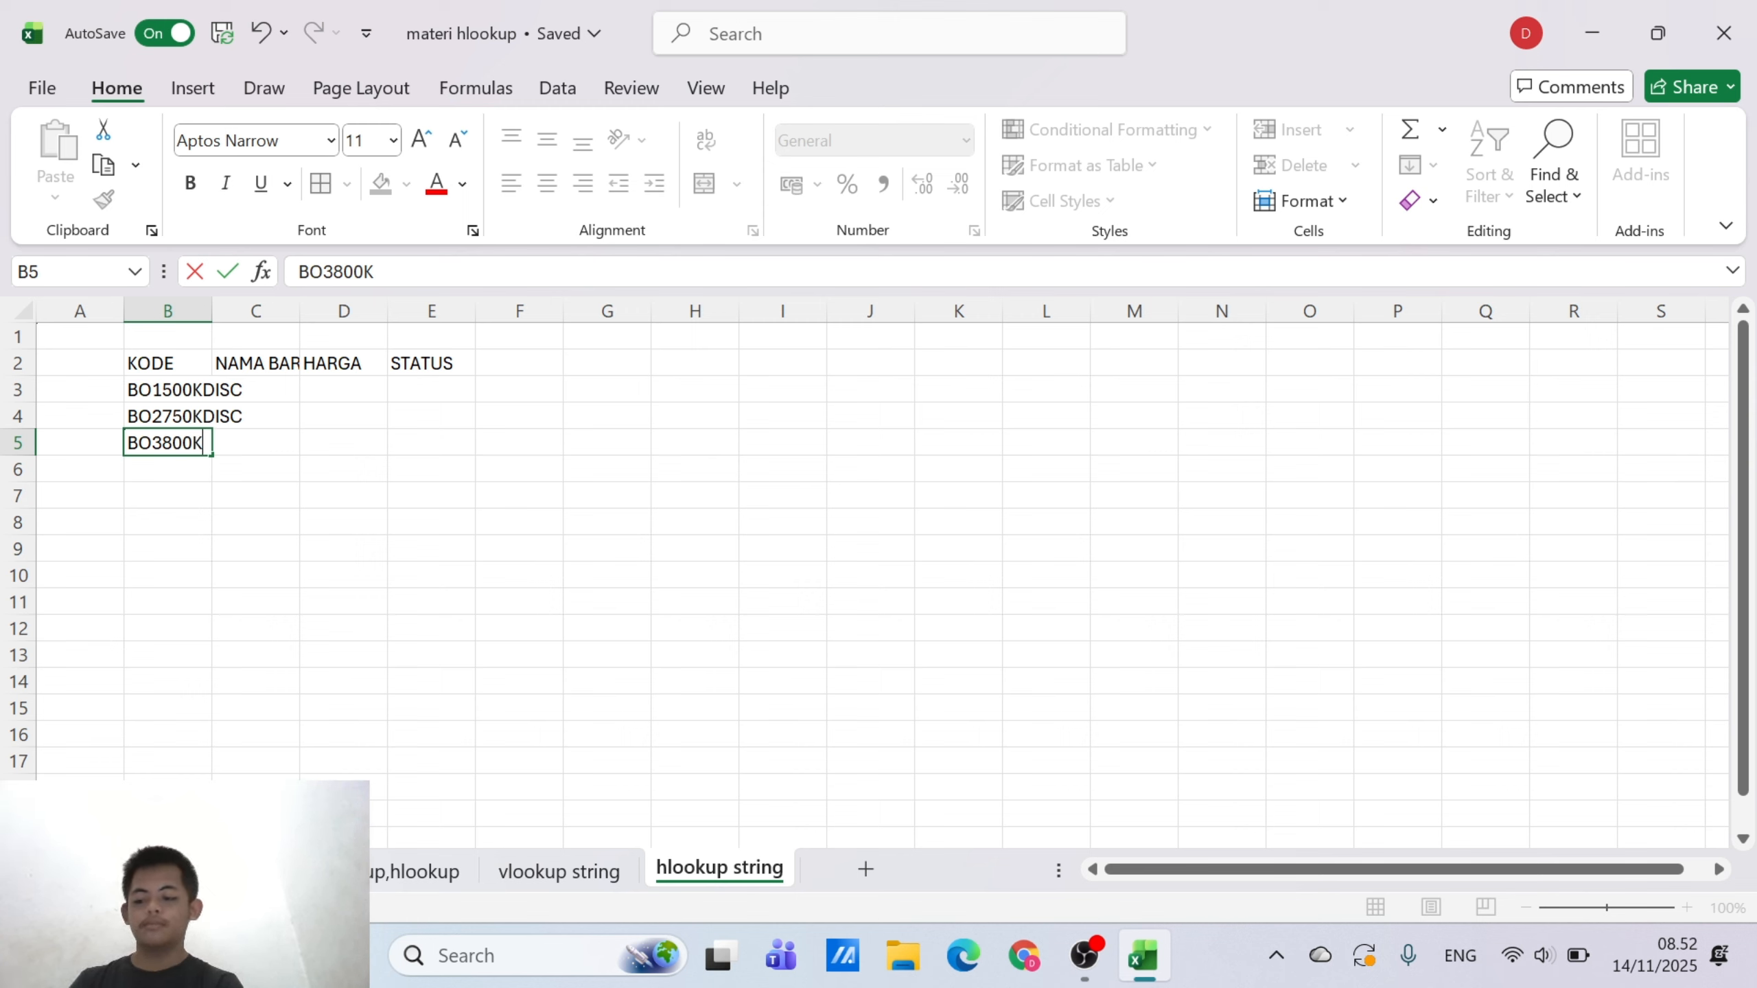
text(DISK)
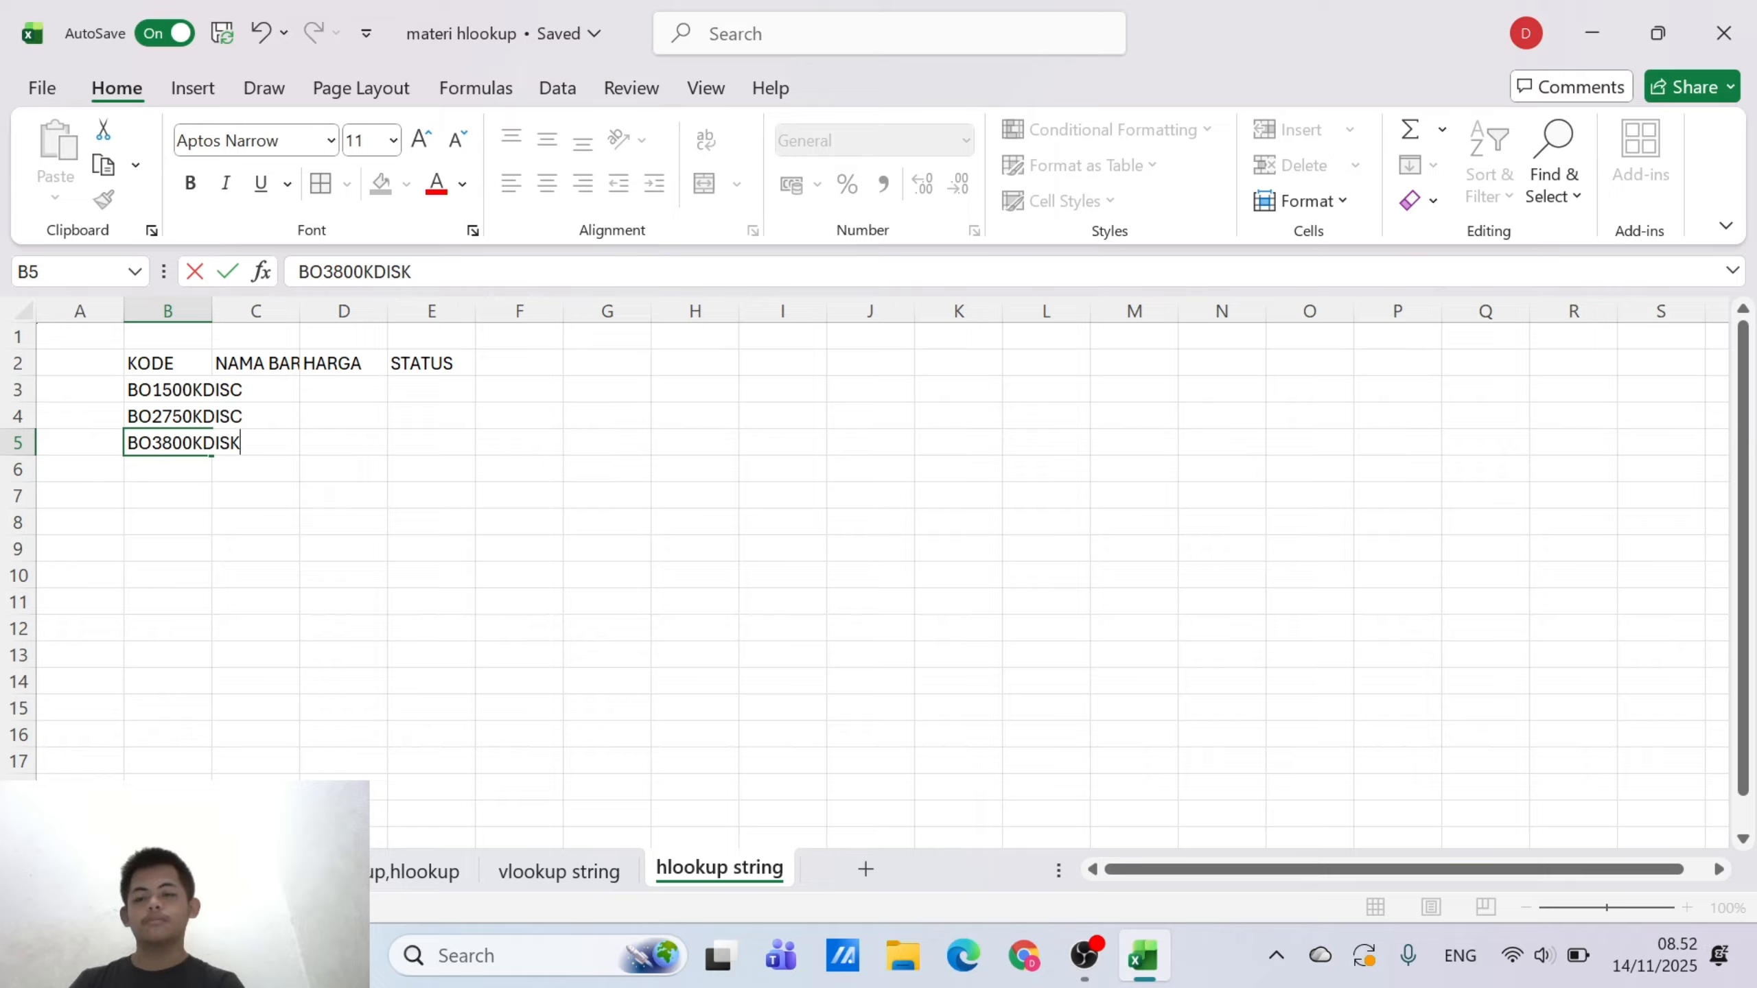
key(BackSpace)
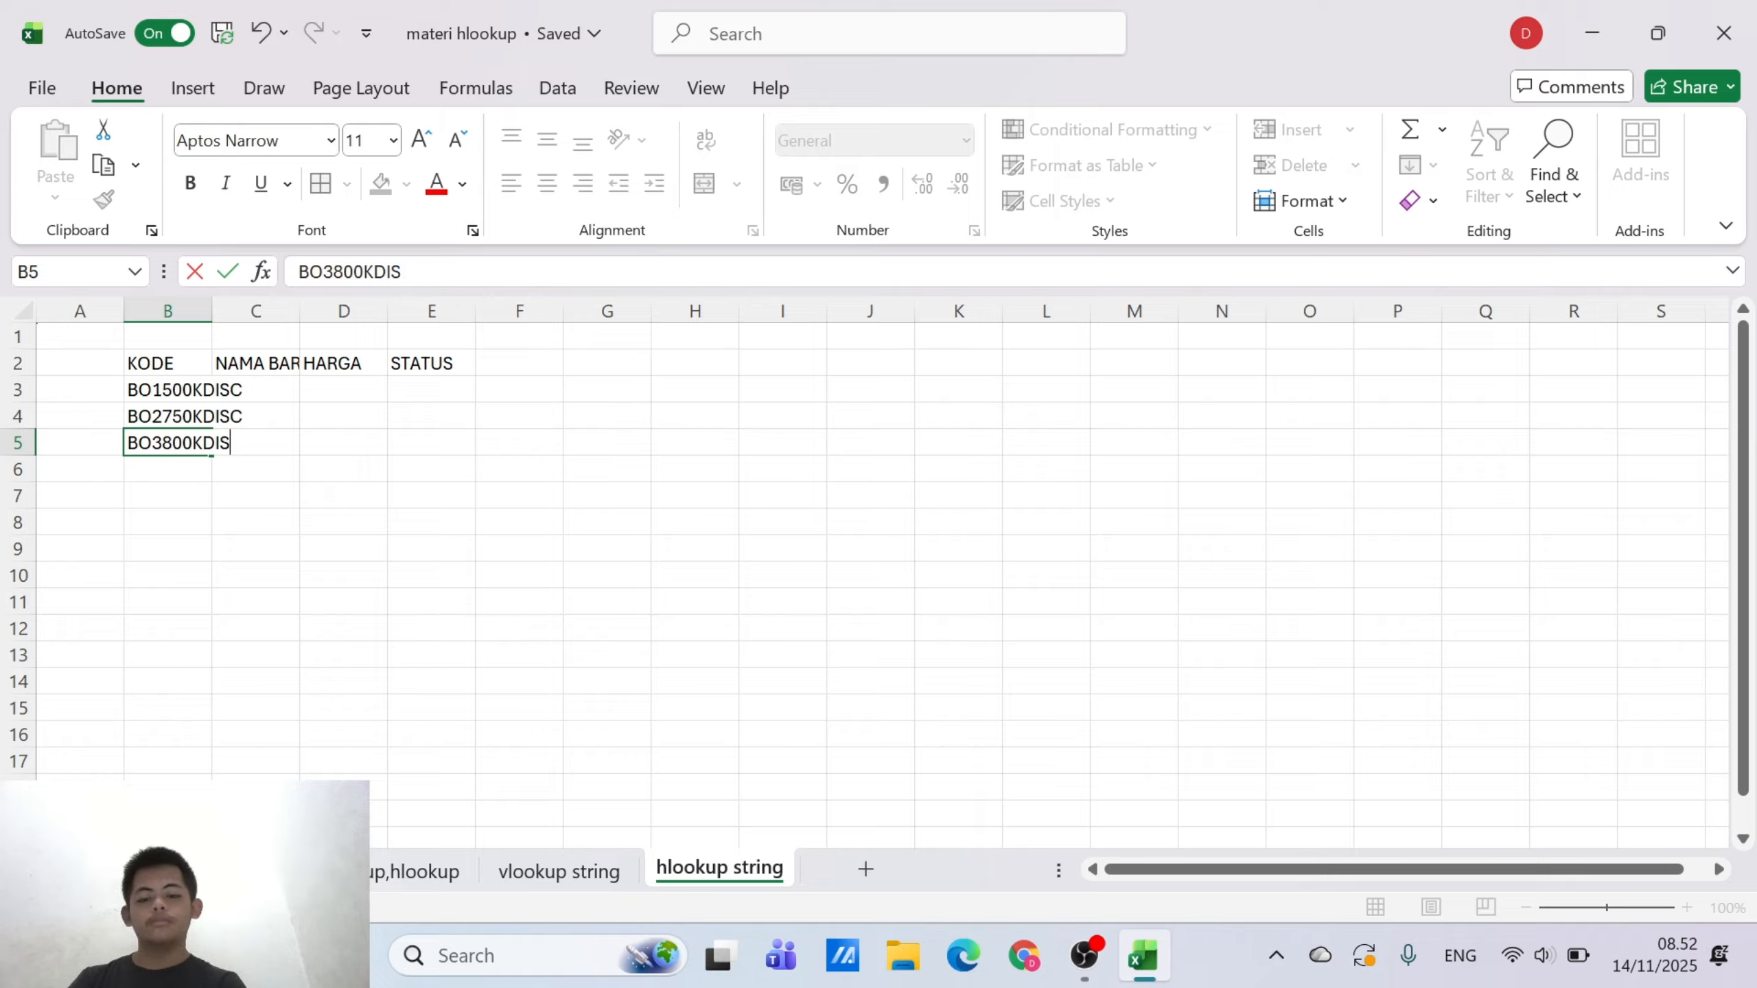
text(SC)
key(BackSpace)
key(BackSpace)
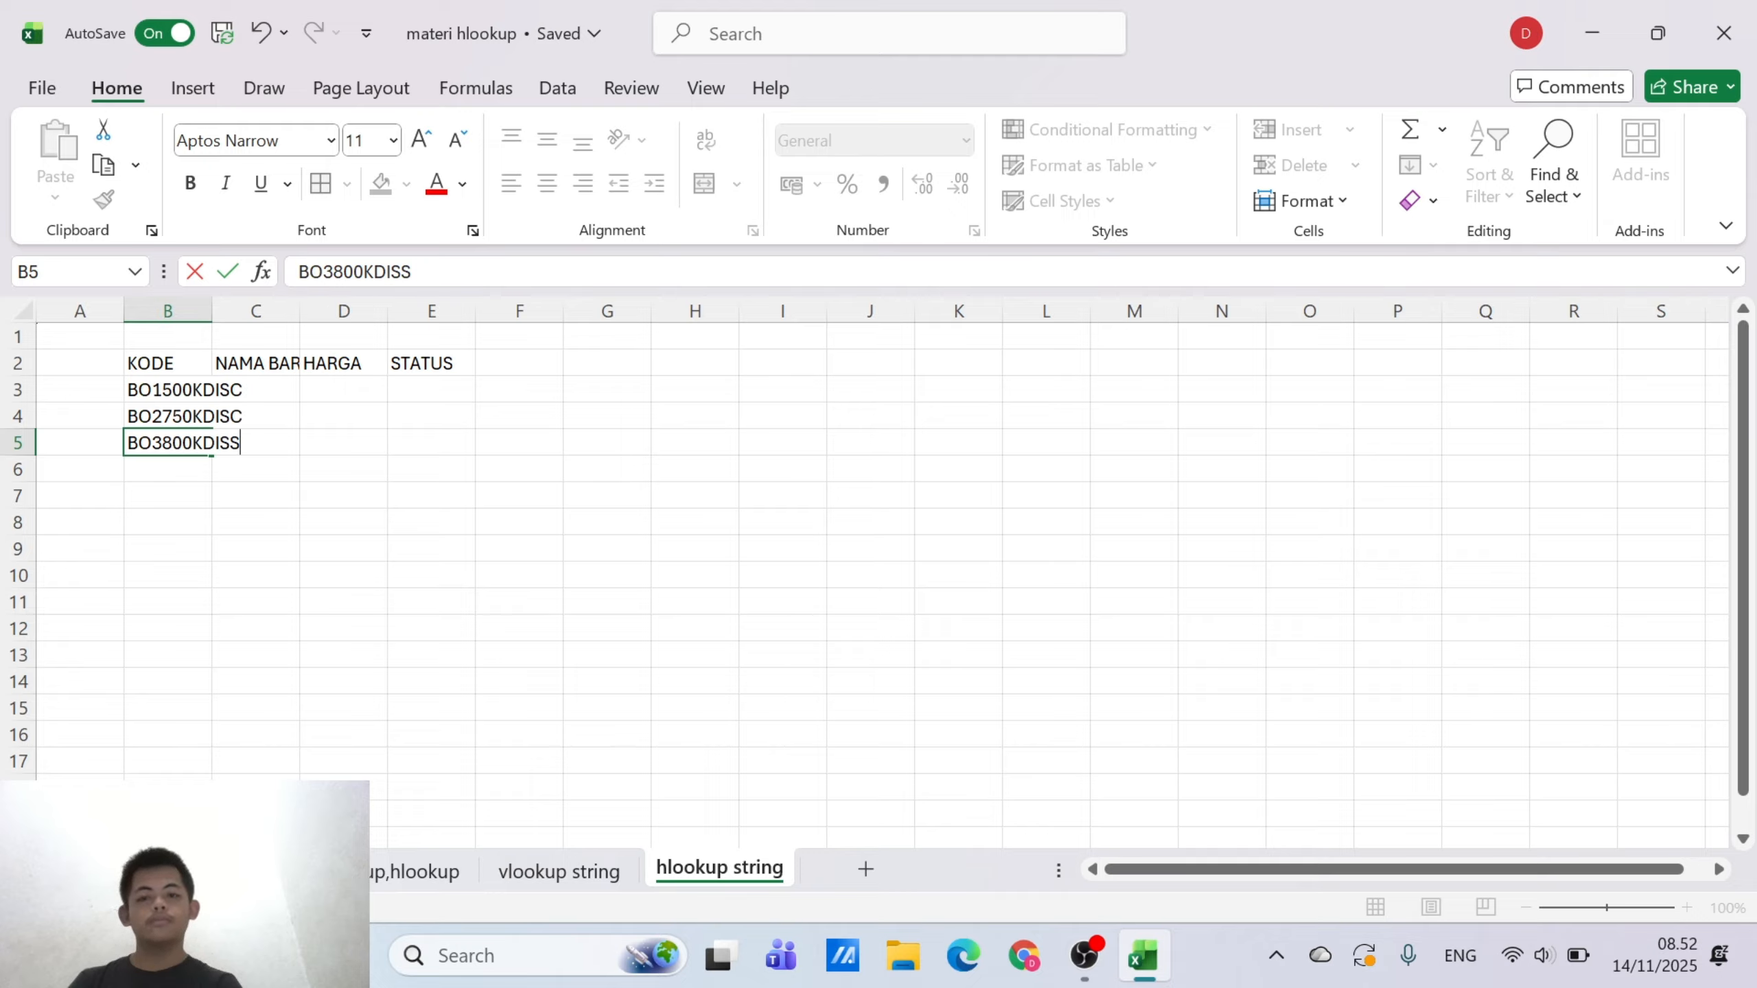
text(C)
key(Return)
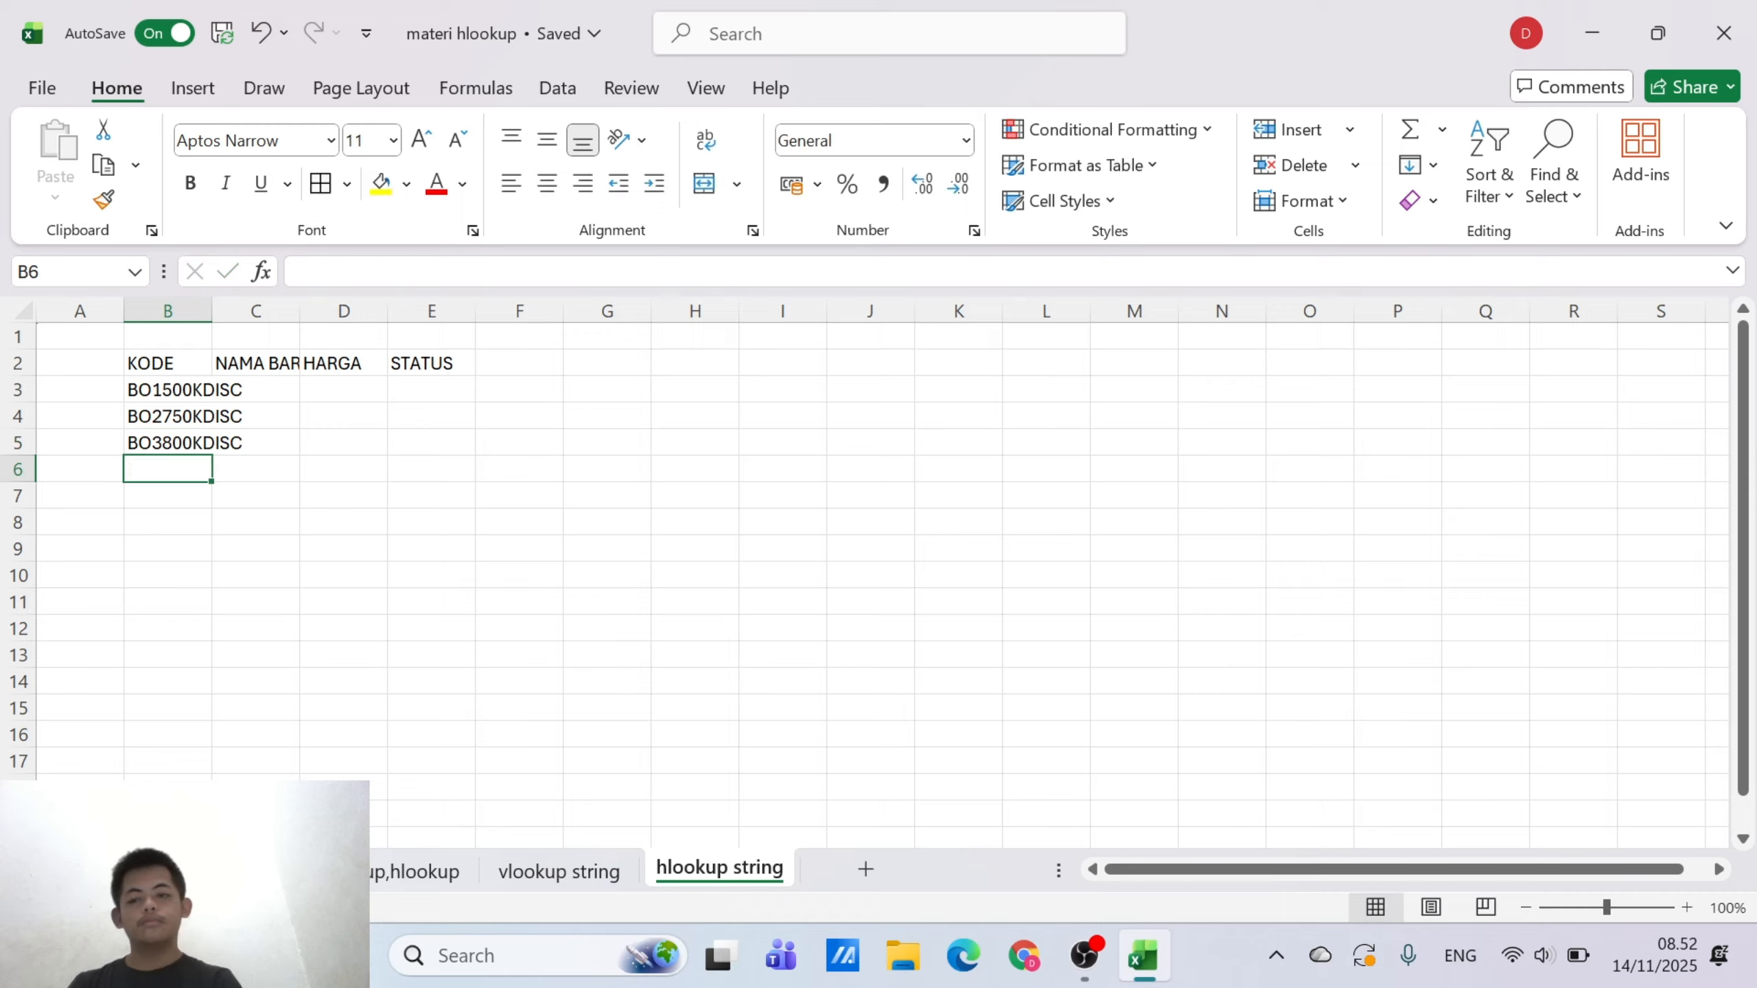
Enter the code BO5500KNDIS in B6 as the fourth entry under KODE
text(B)
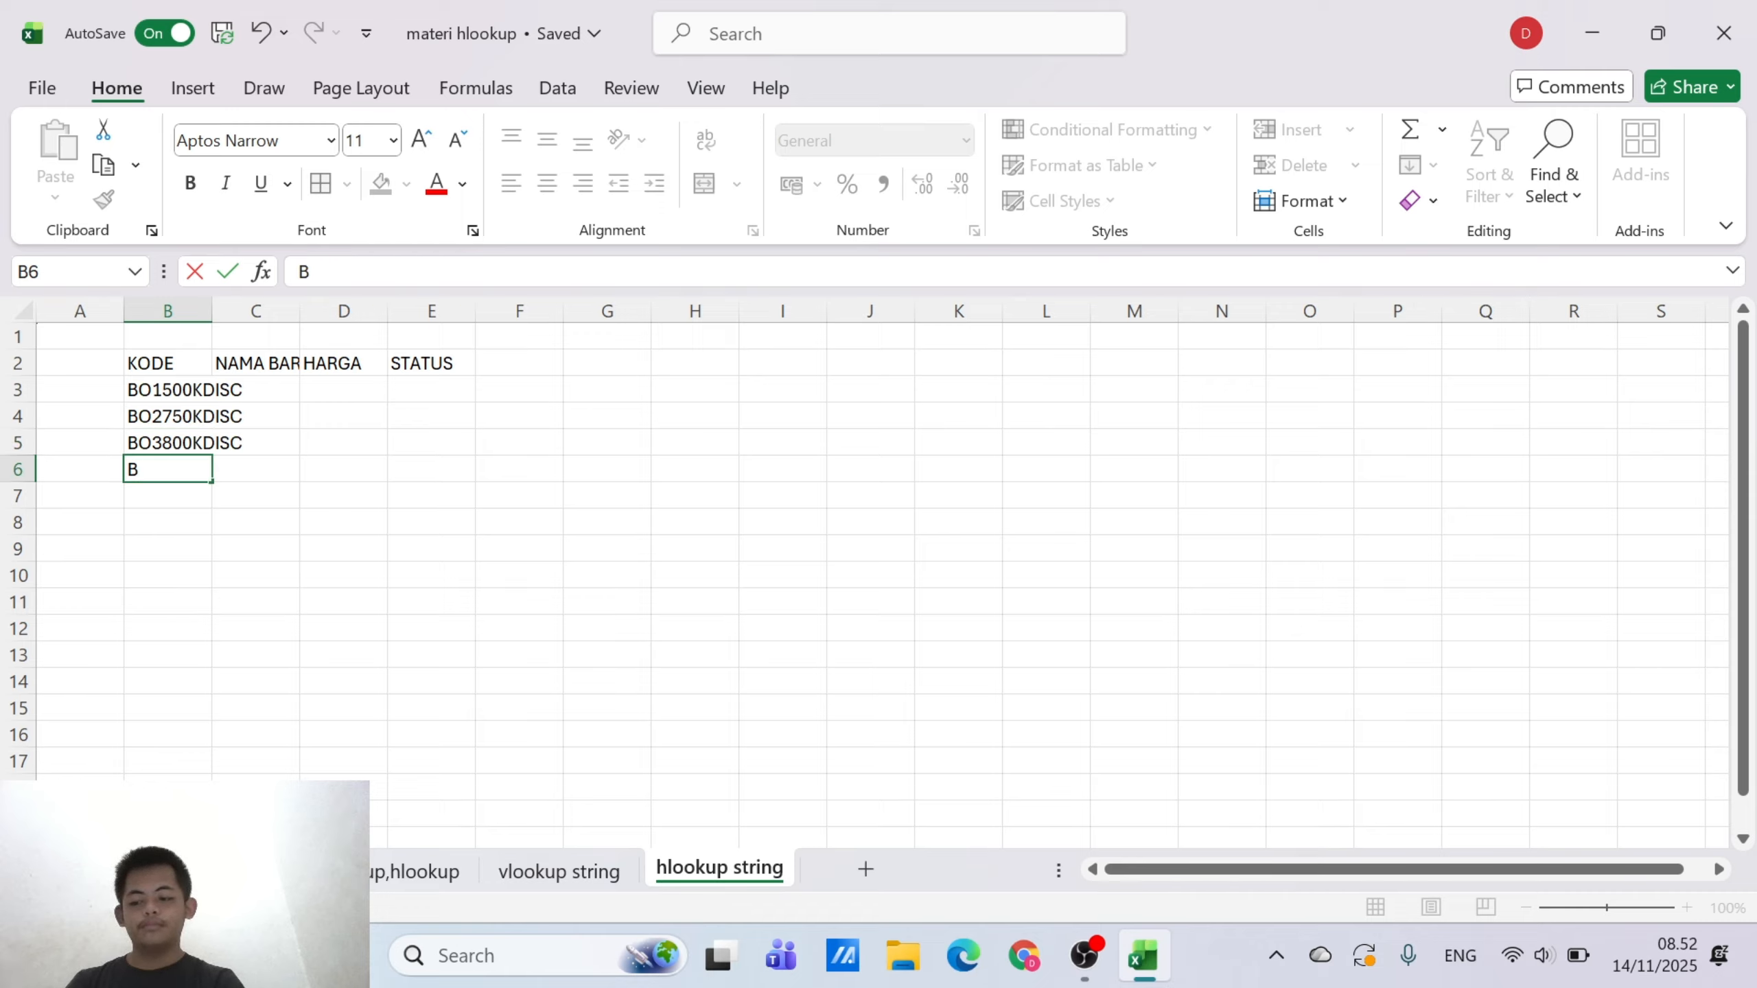
text(O)
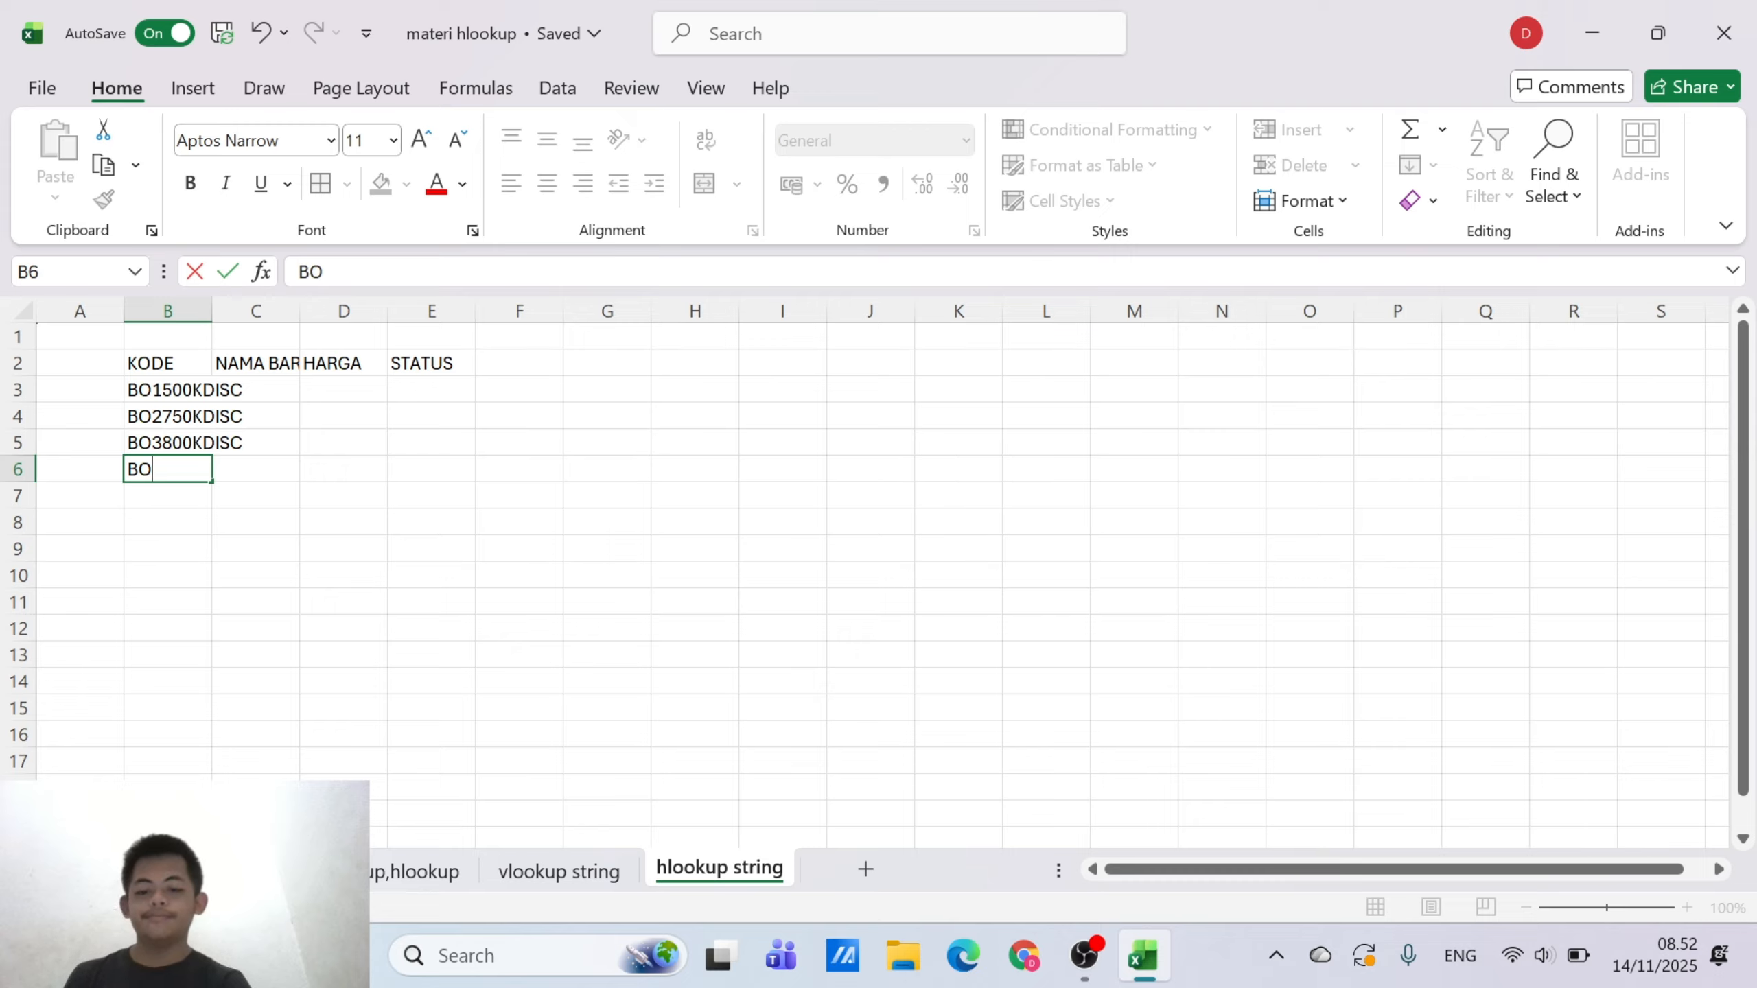
text(4)
key(BackSpace)
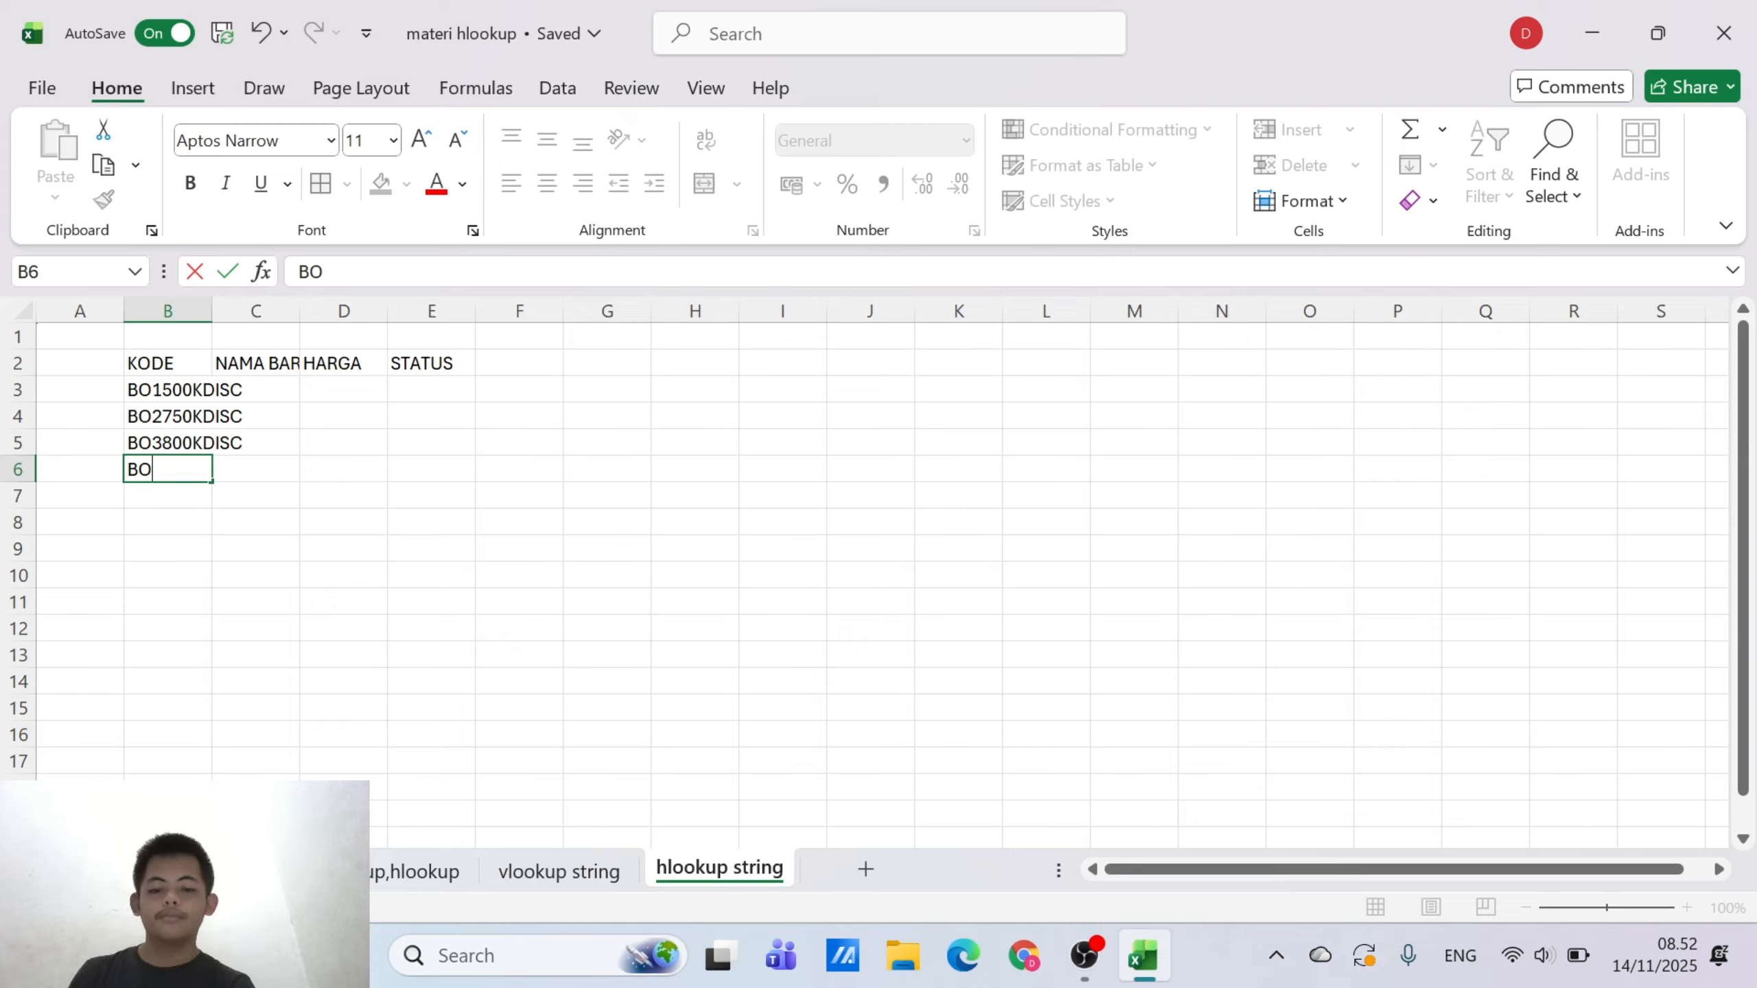
text(6)
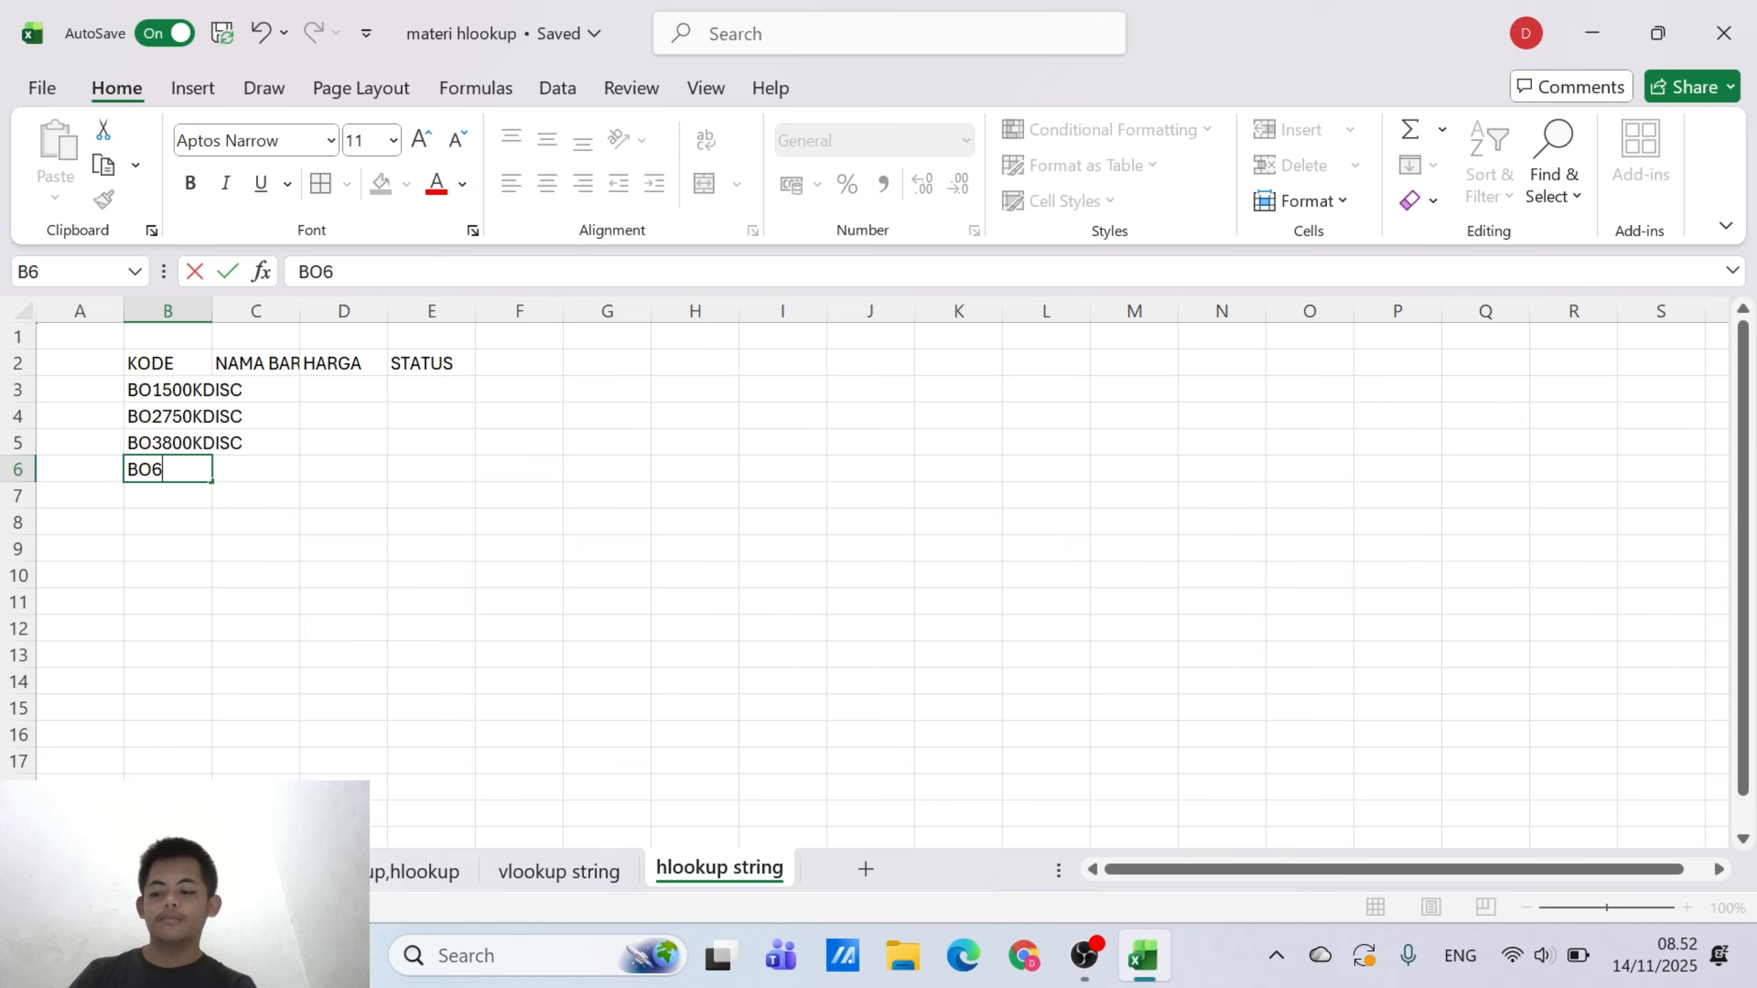
key(BackSpace)
text(5)
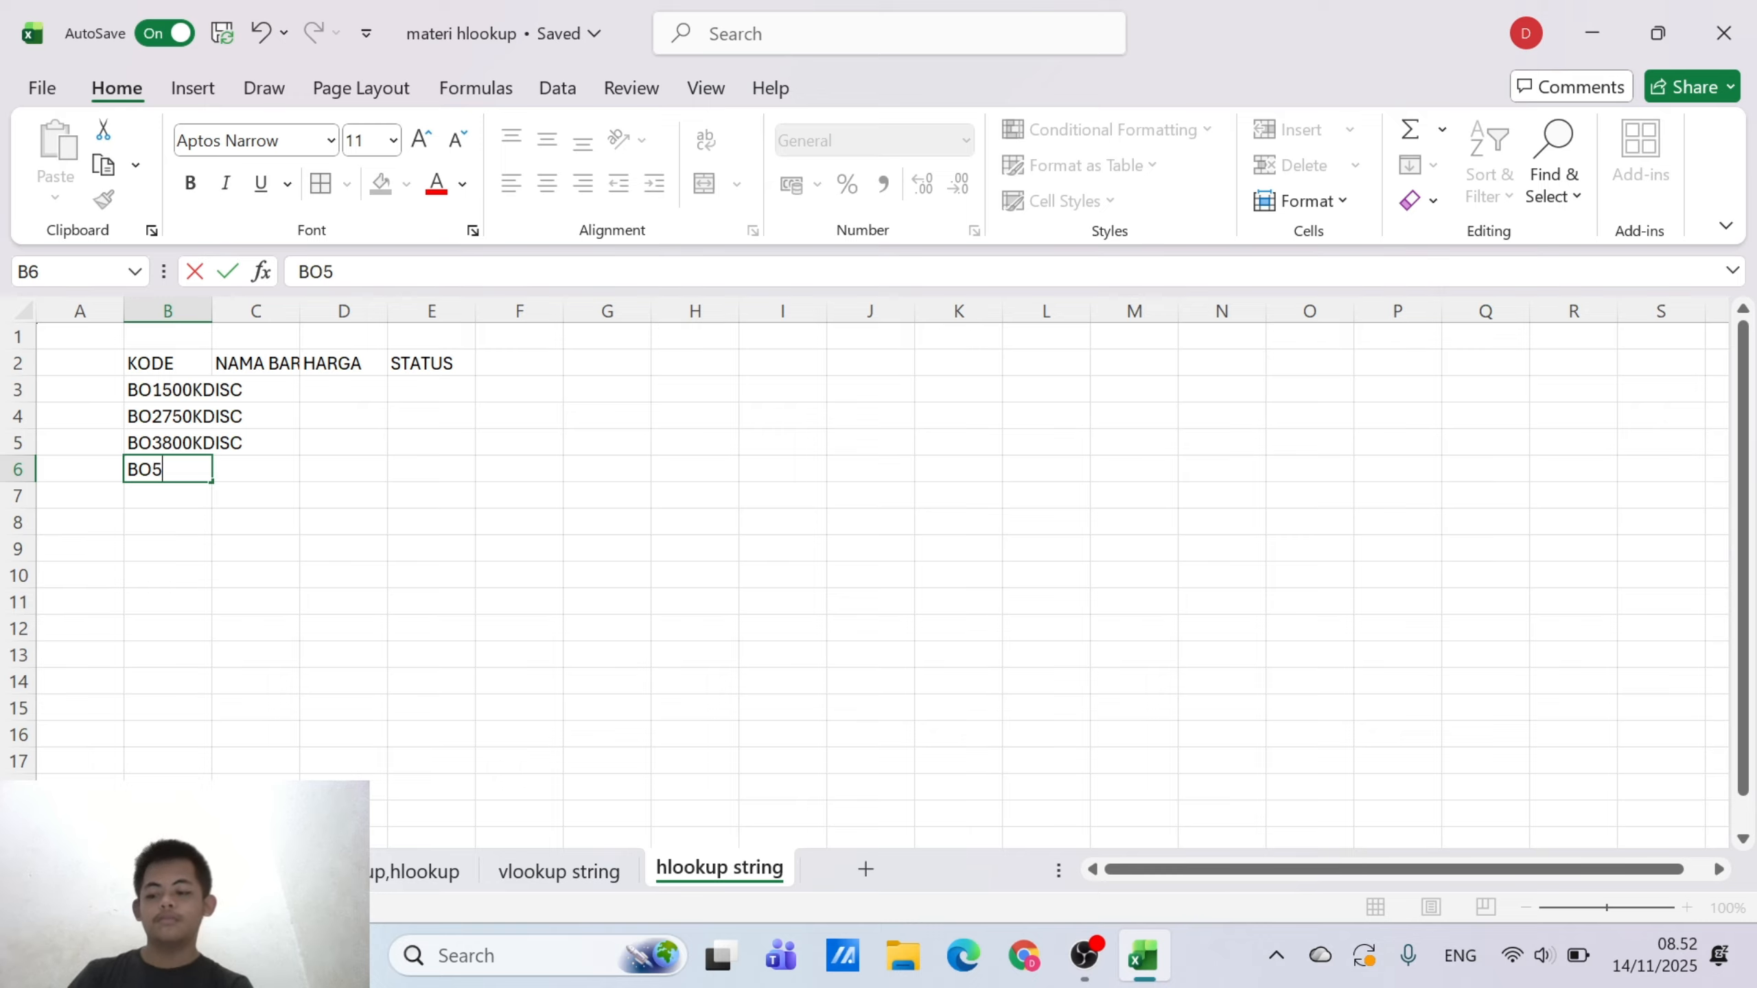
text(500)
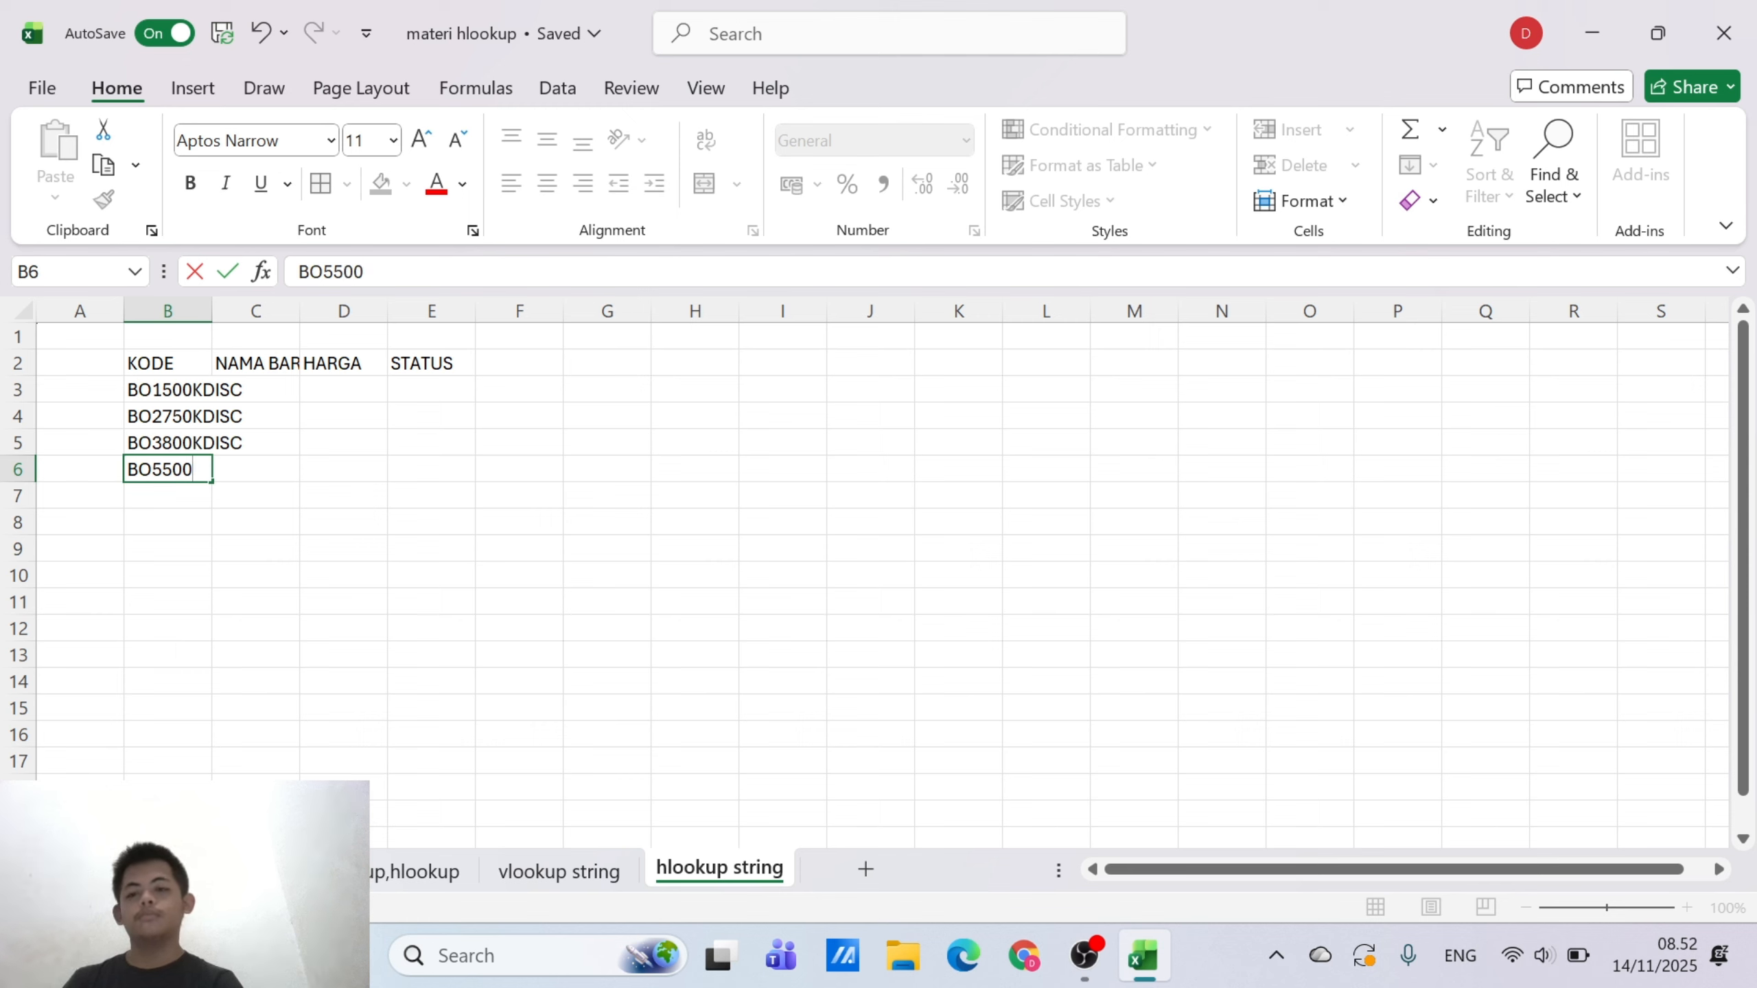
text(K)
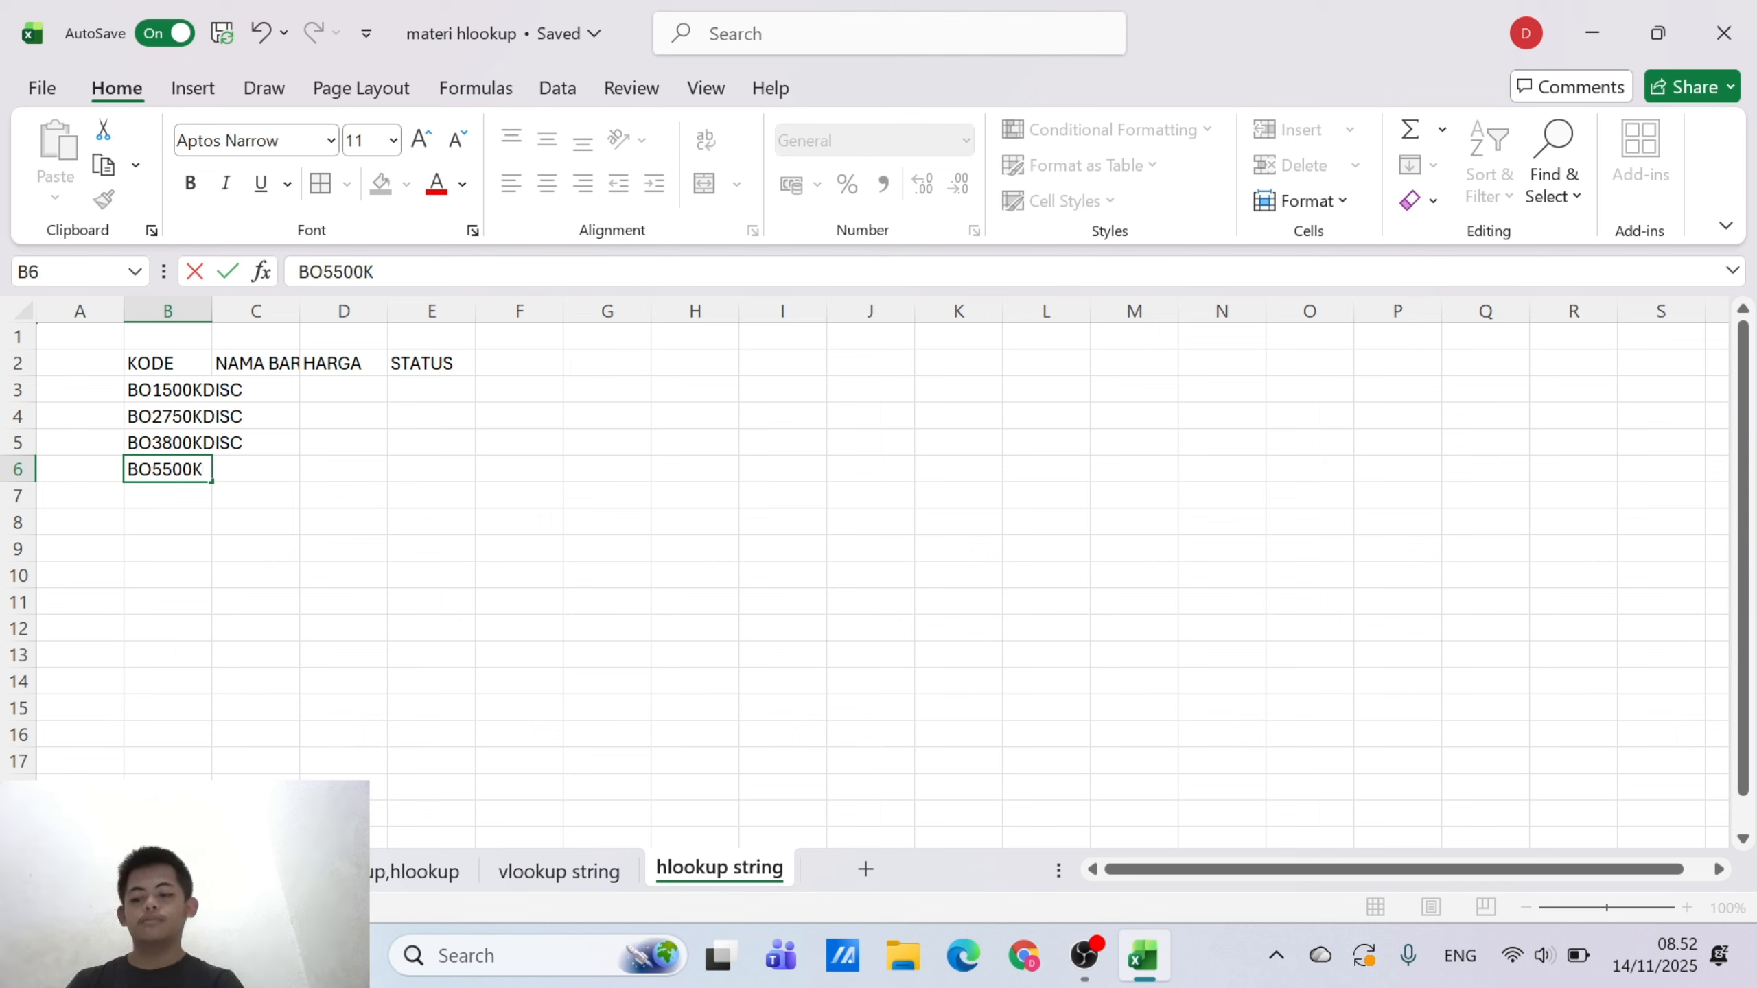
text(NDOS)
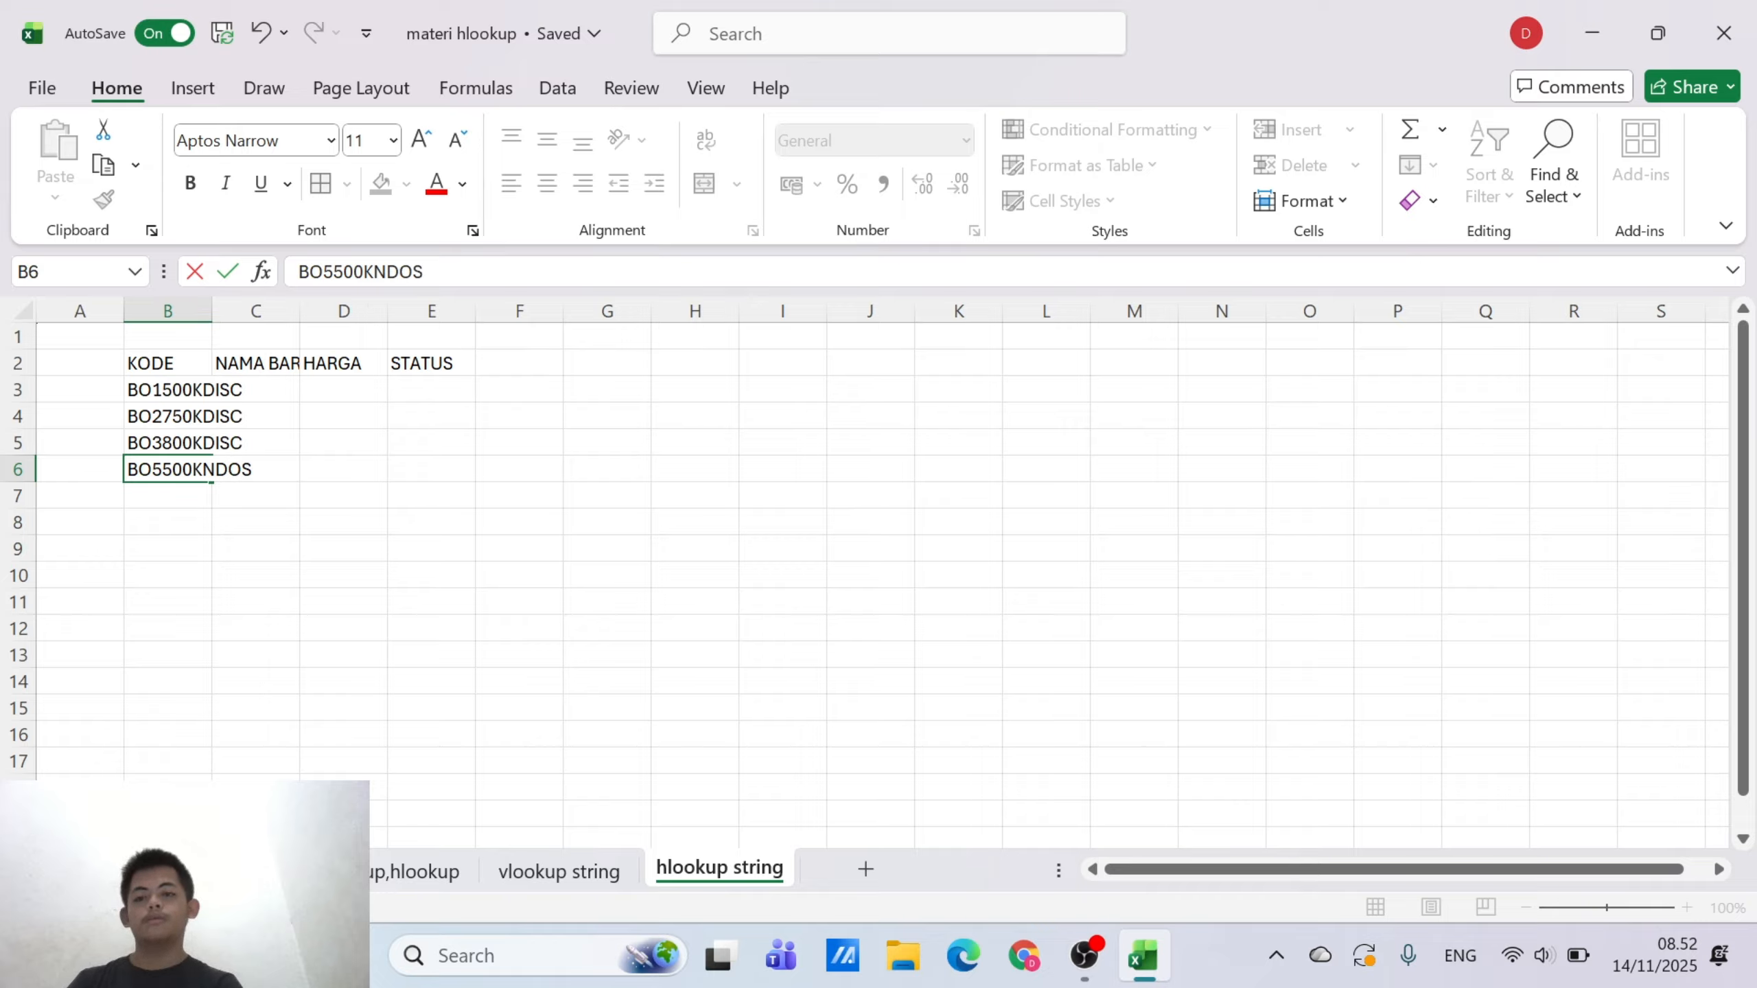
key(BackSpace)
key(BackSpace)
text(IS)
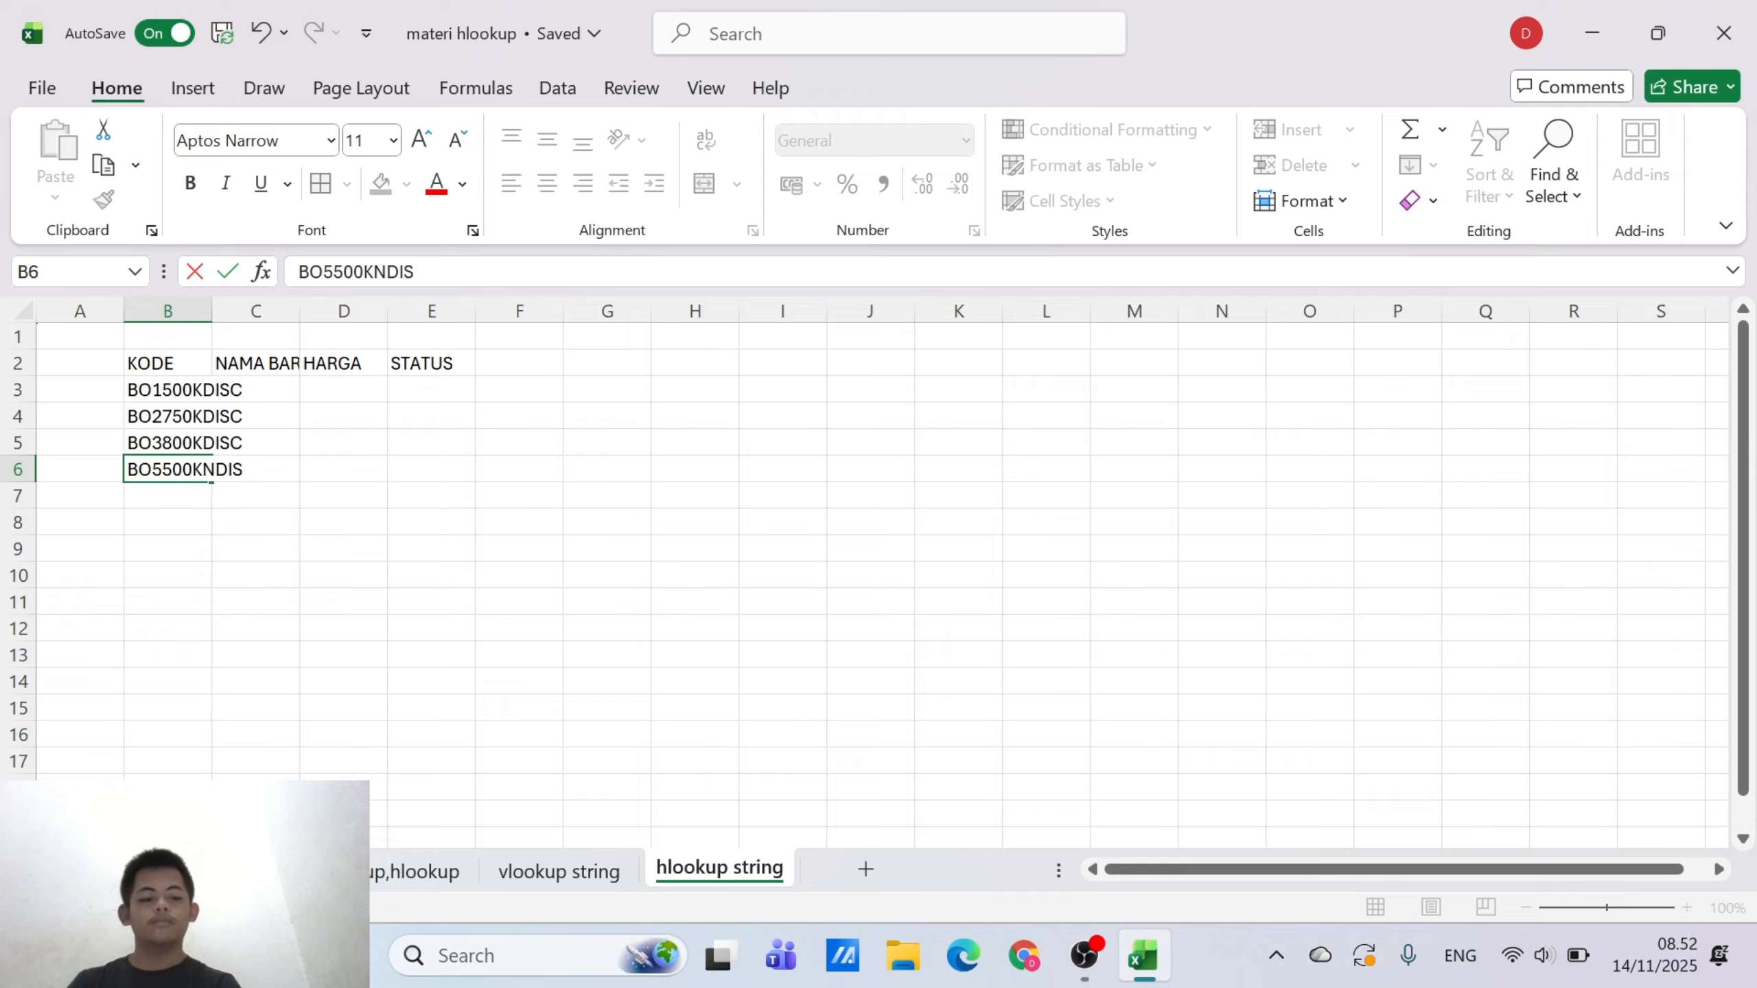
key(Return)
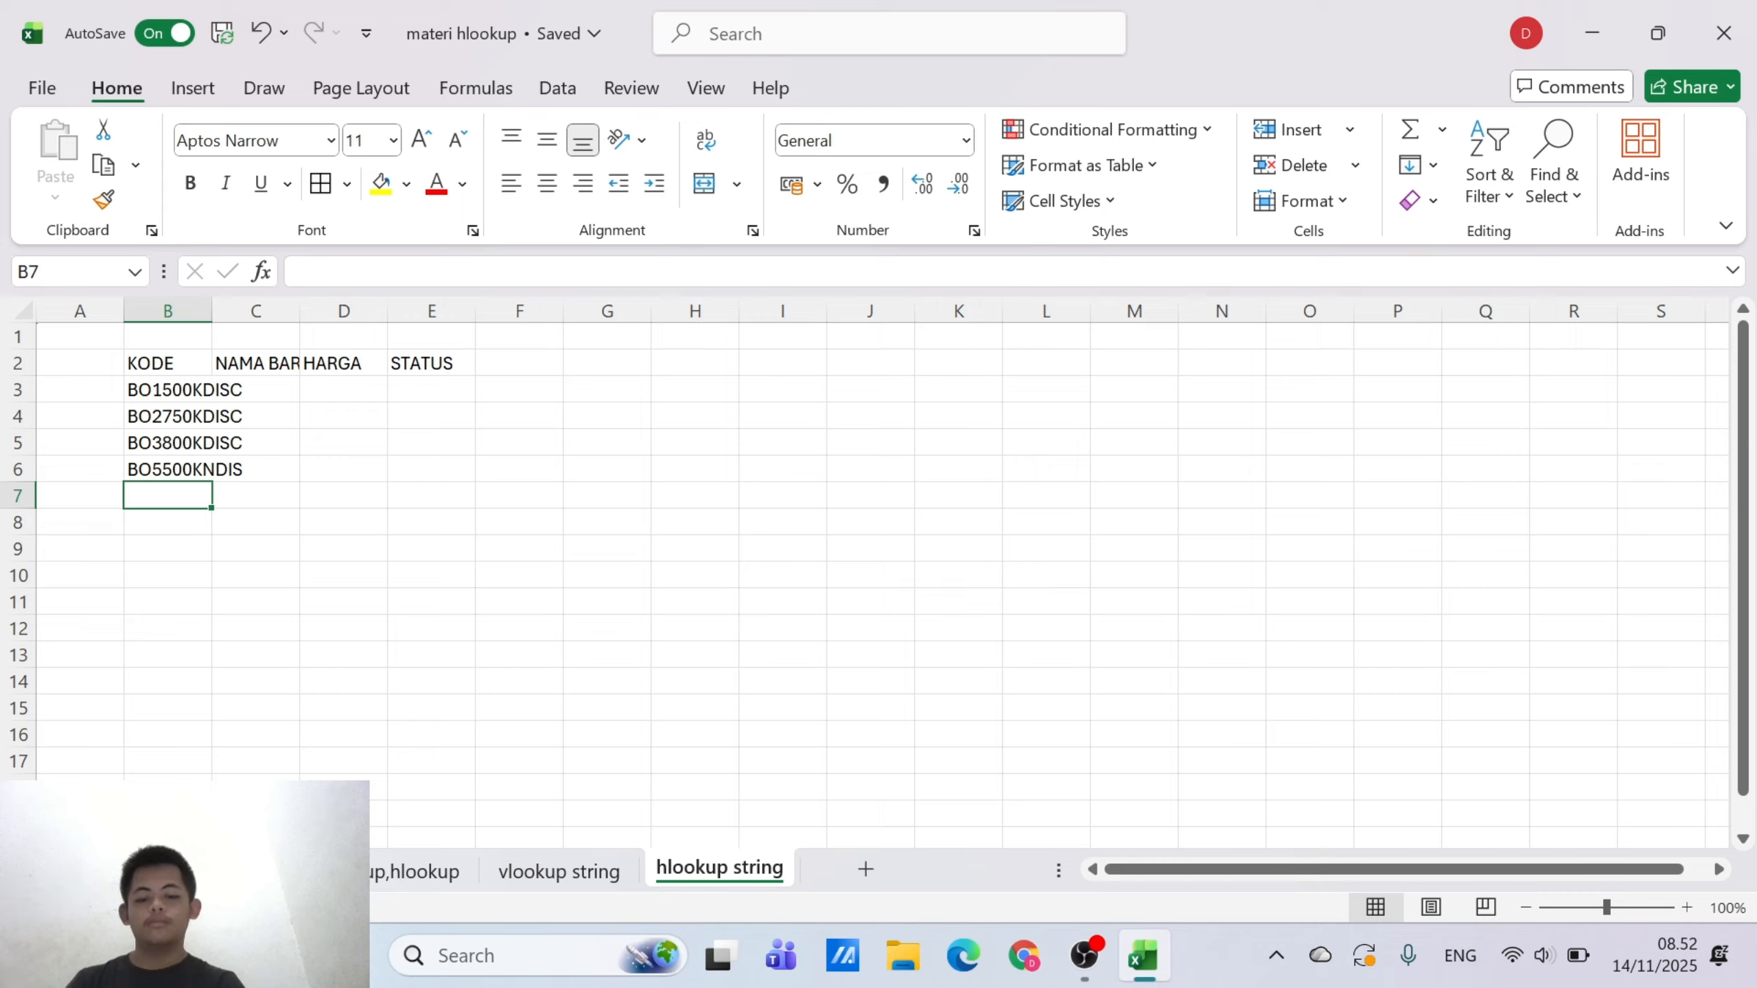
Enter the code BO4700KNDISC in B7 as the fifth entry under KODE
text(BO)
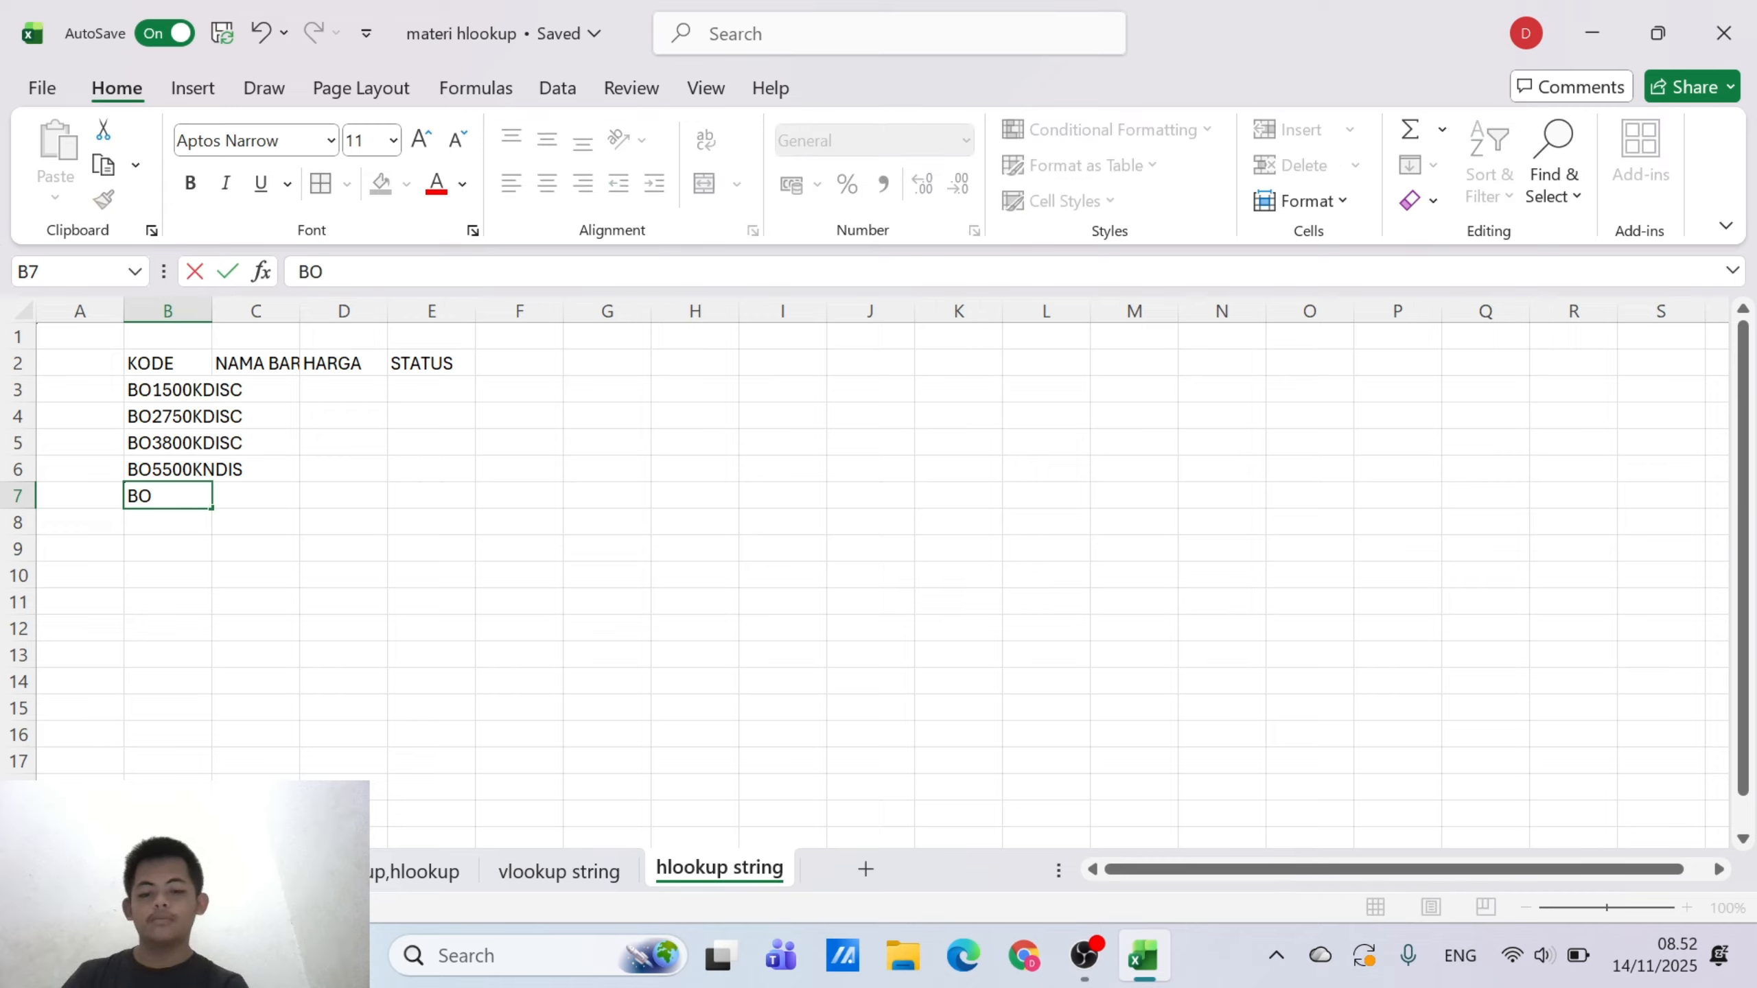
text(47)
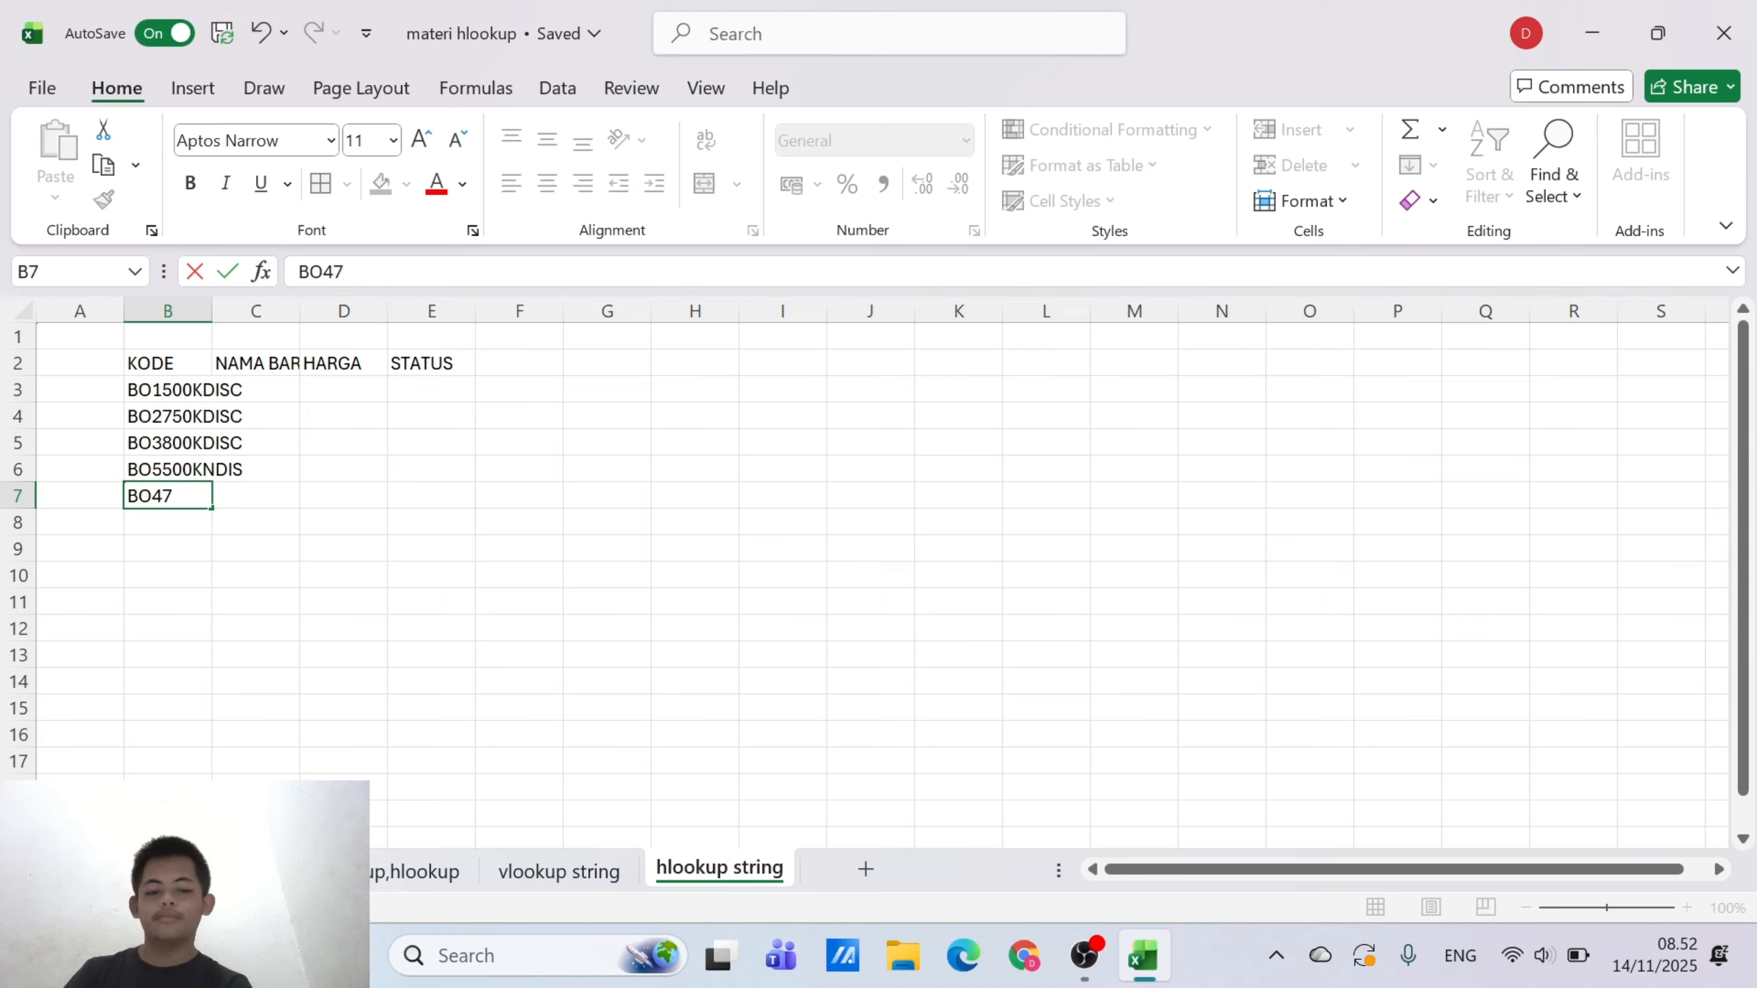
text(00K)
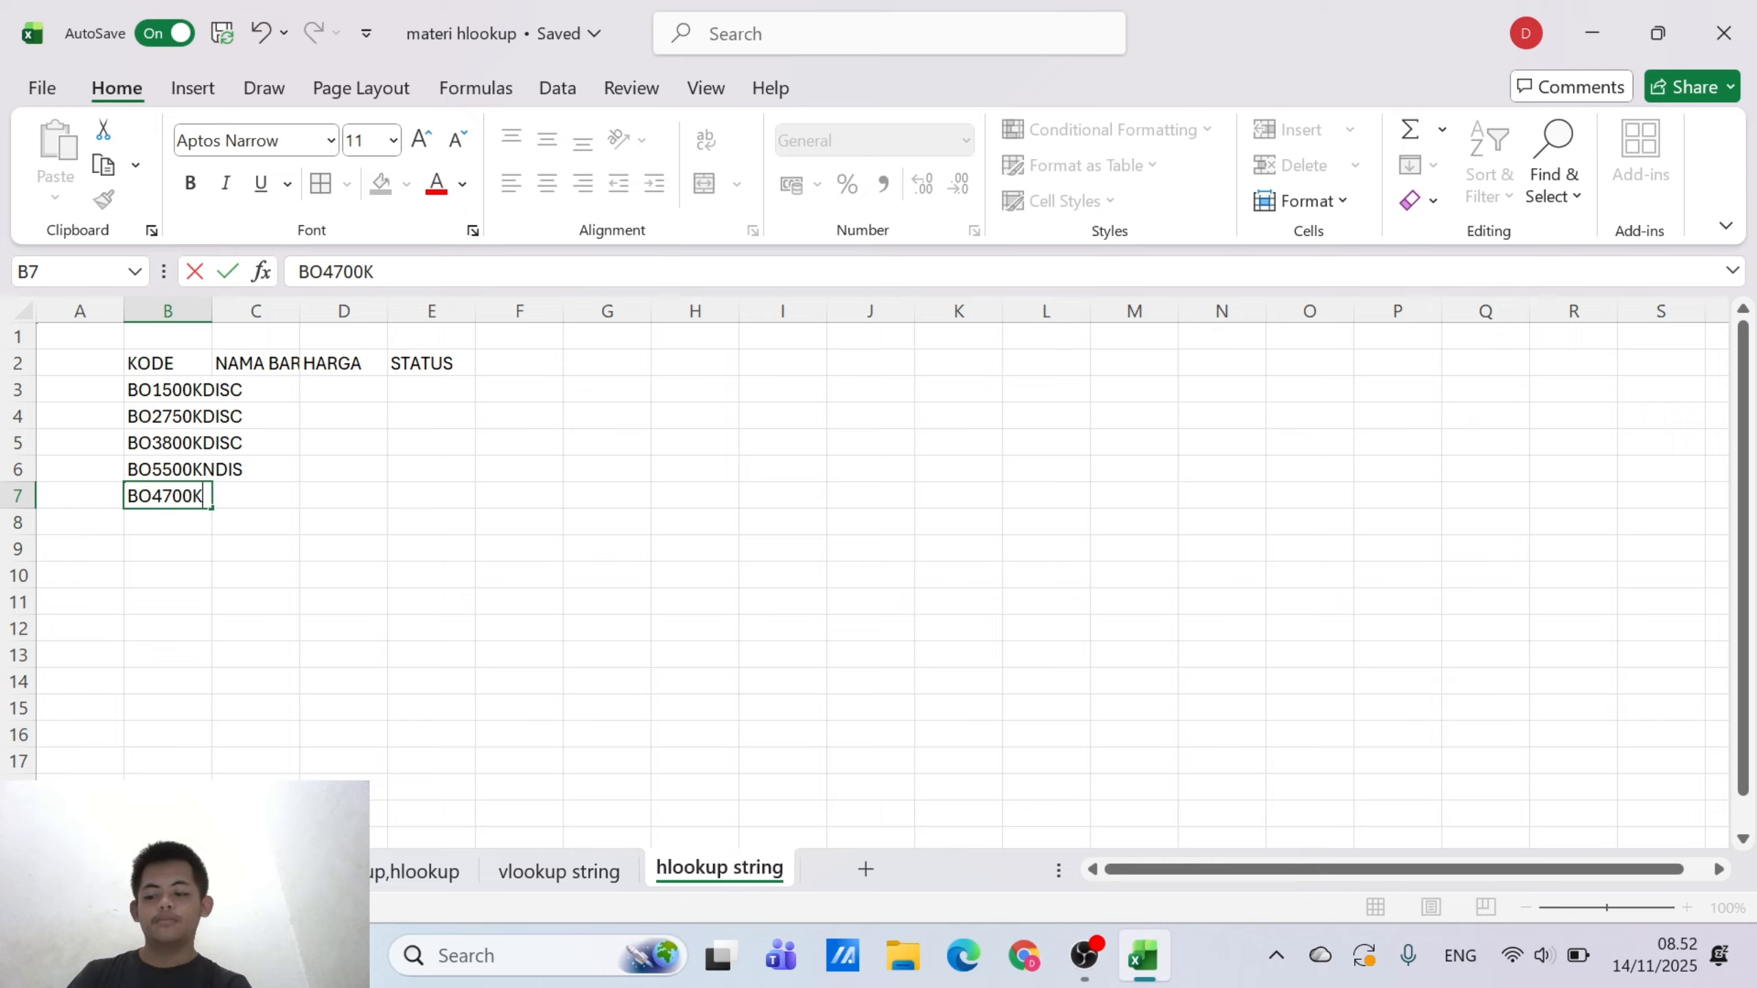
text(NDISV)
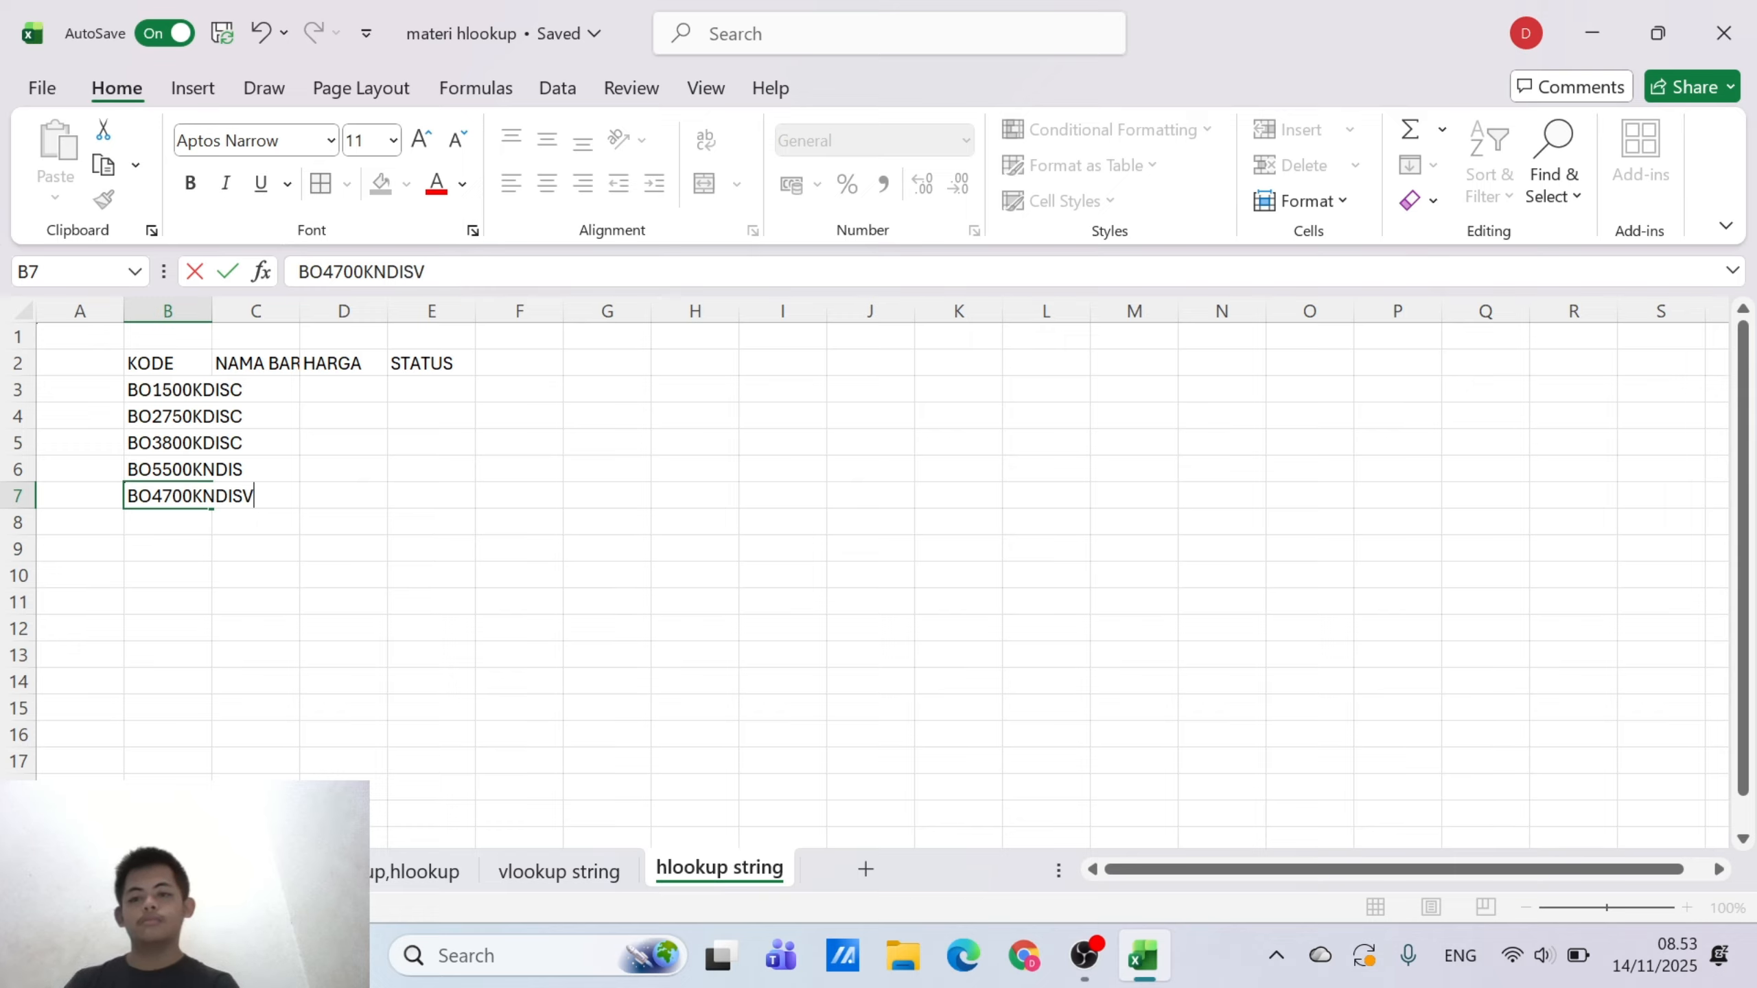
key(BackSpace)
text(C)
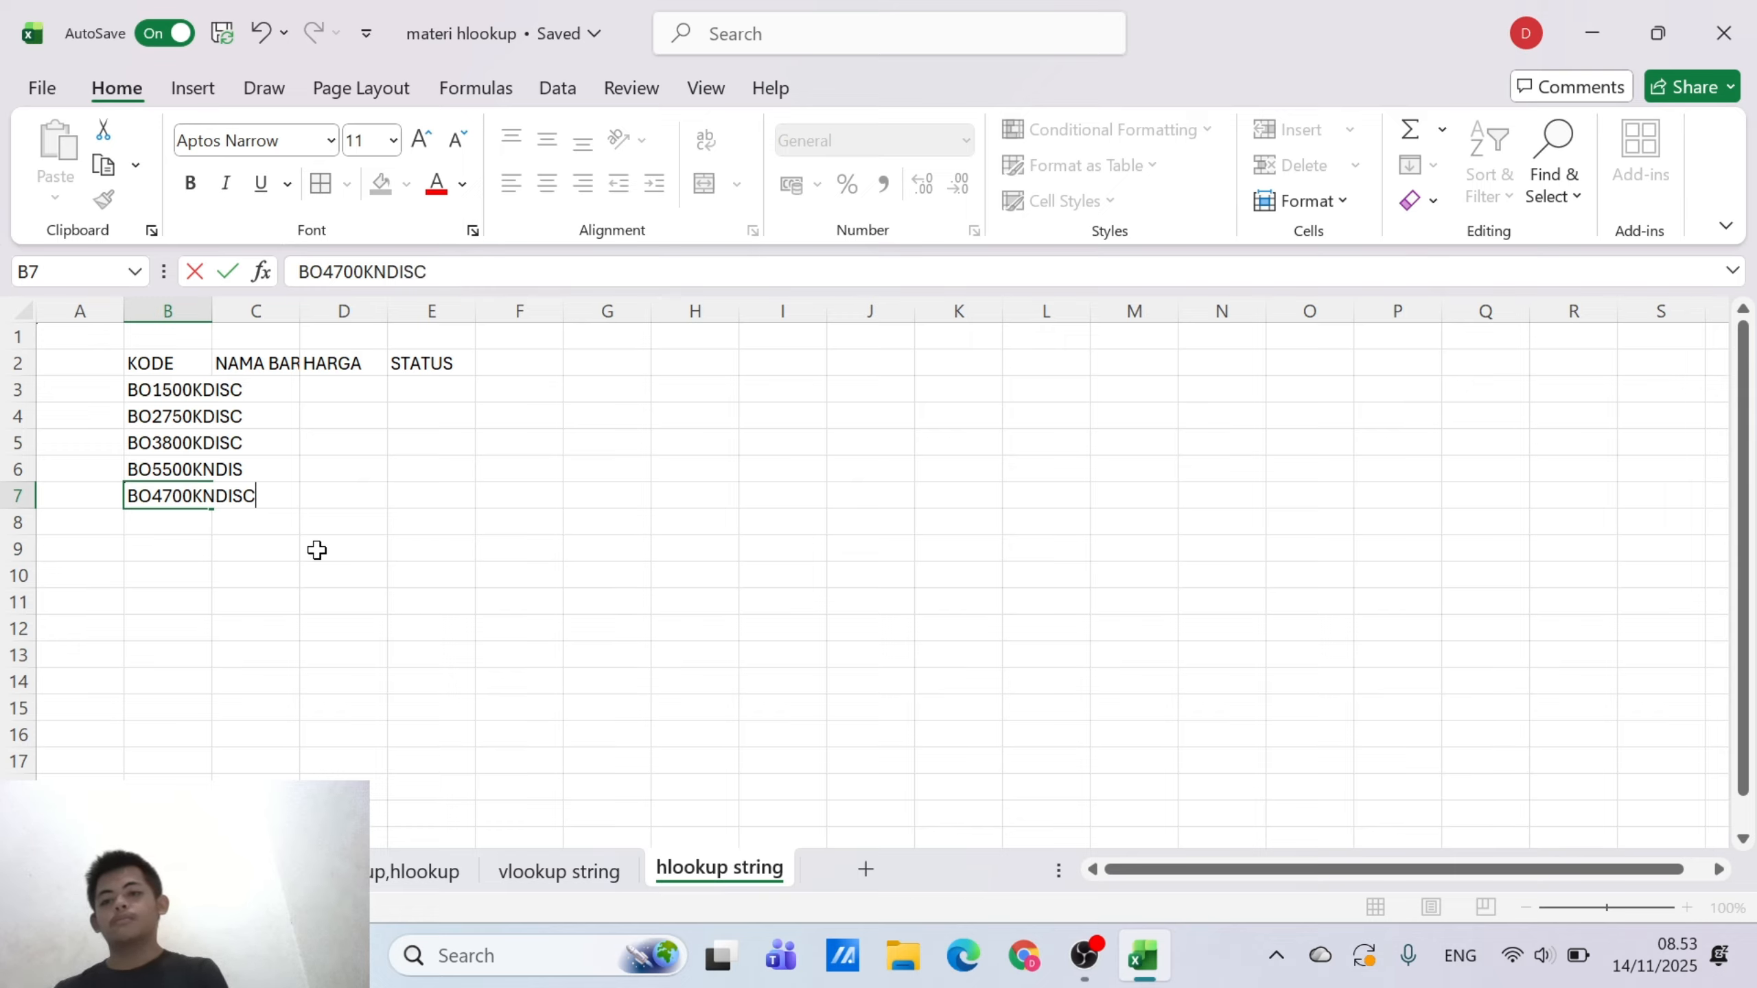
click(308, 601)
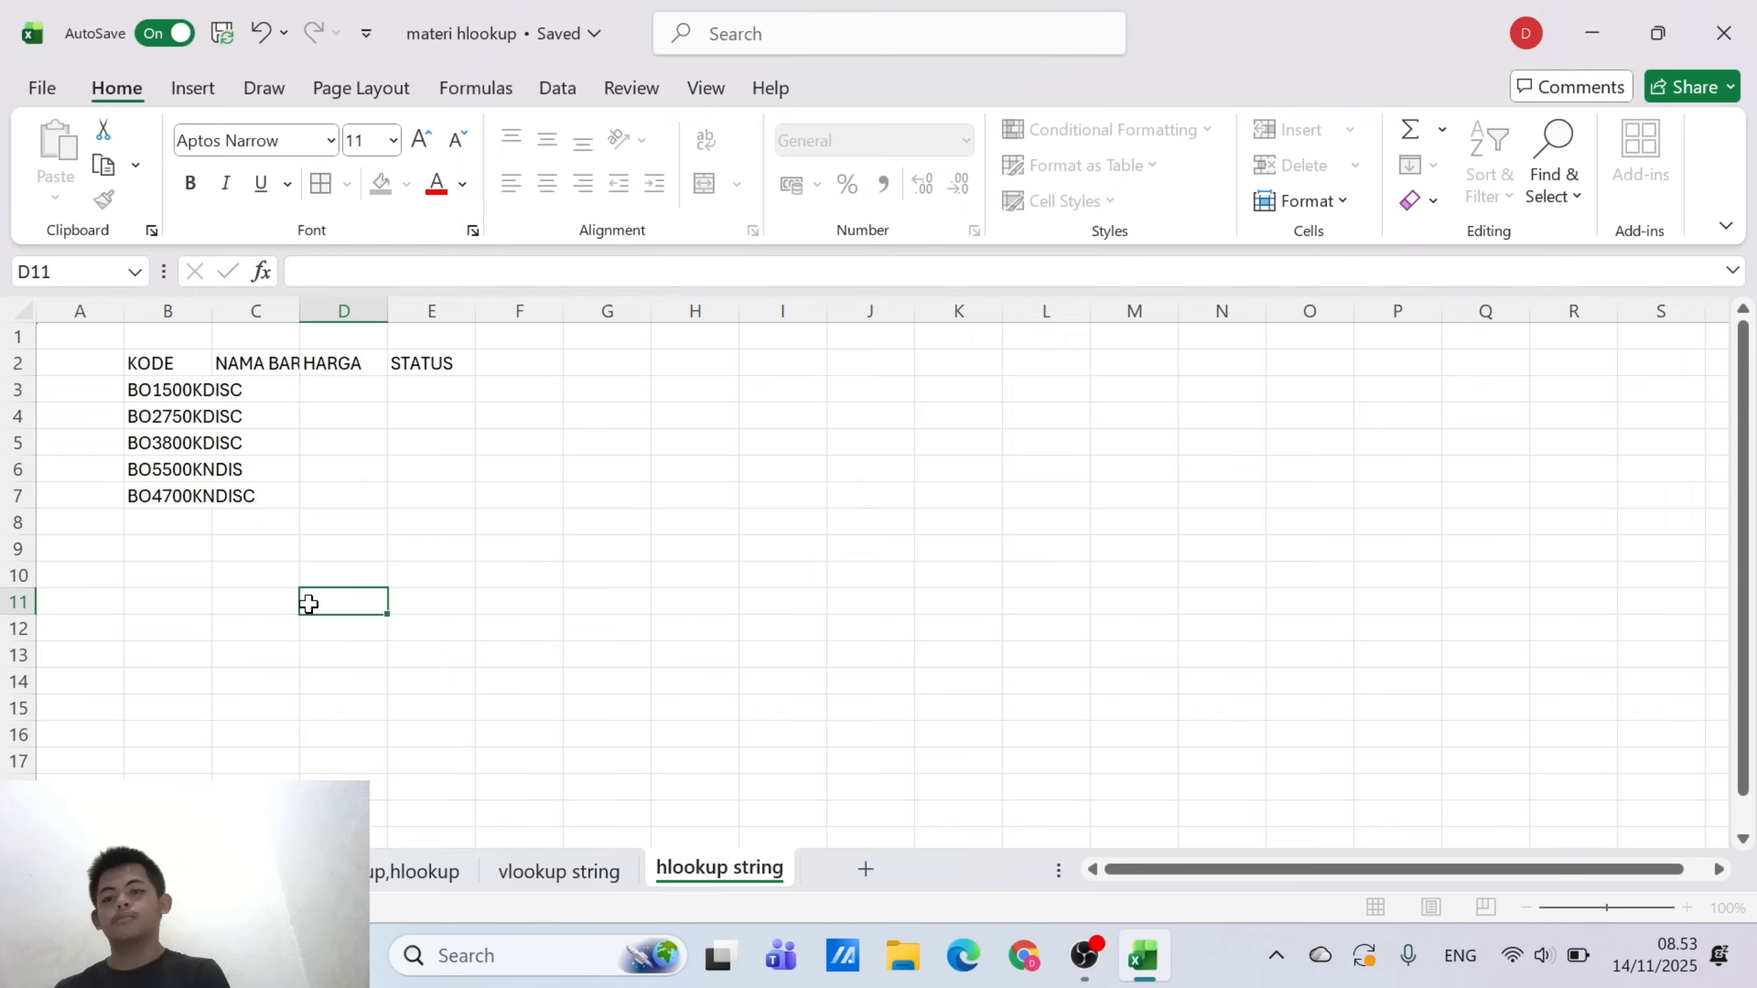
Correct the code in B6 to BO5500KNDISC by adding the missing final C
click(244, 470)
click(181, 470)
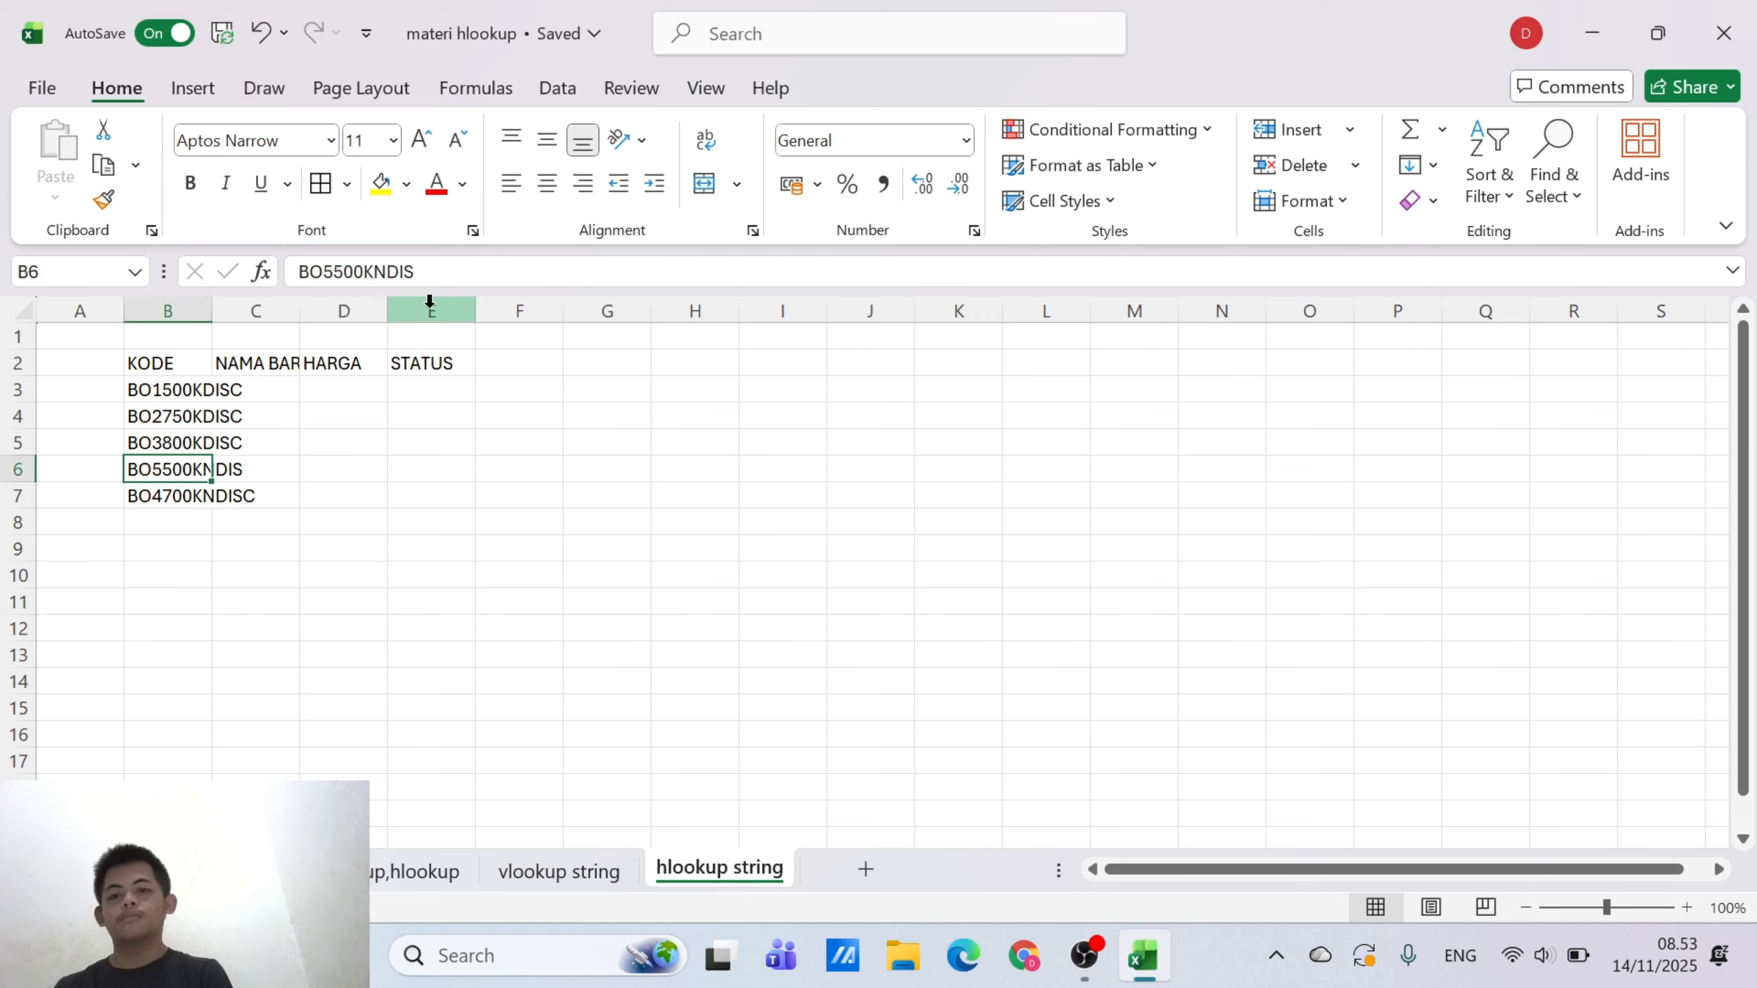
click(426, 271)
text(C)
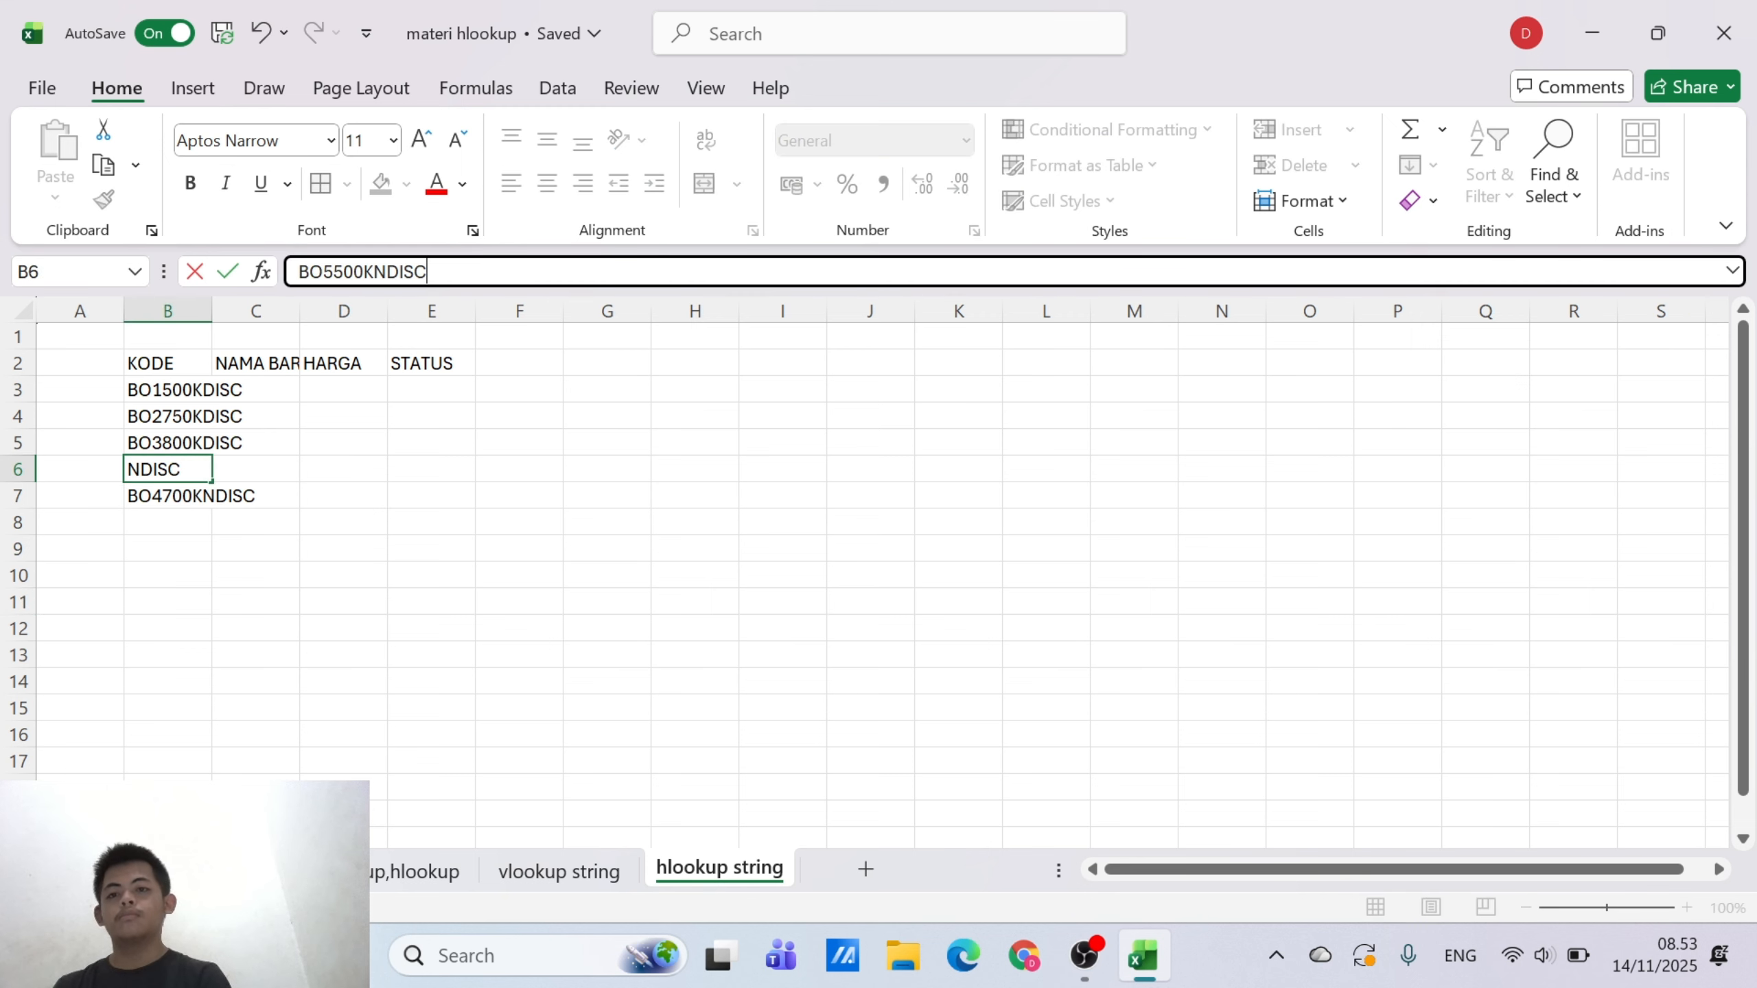
click(276, 650)
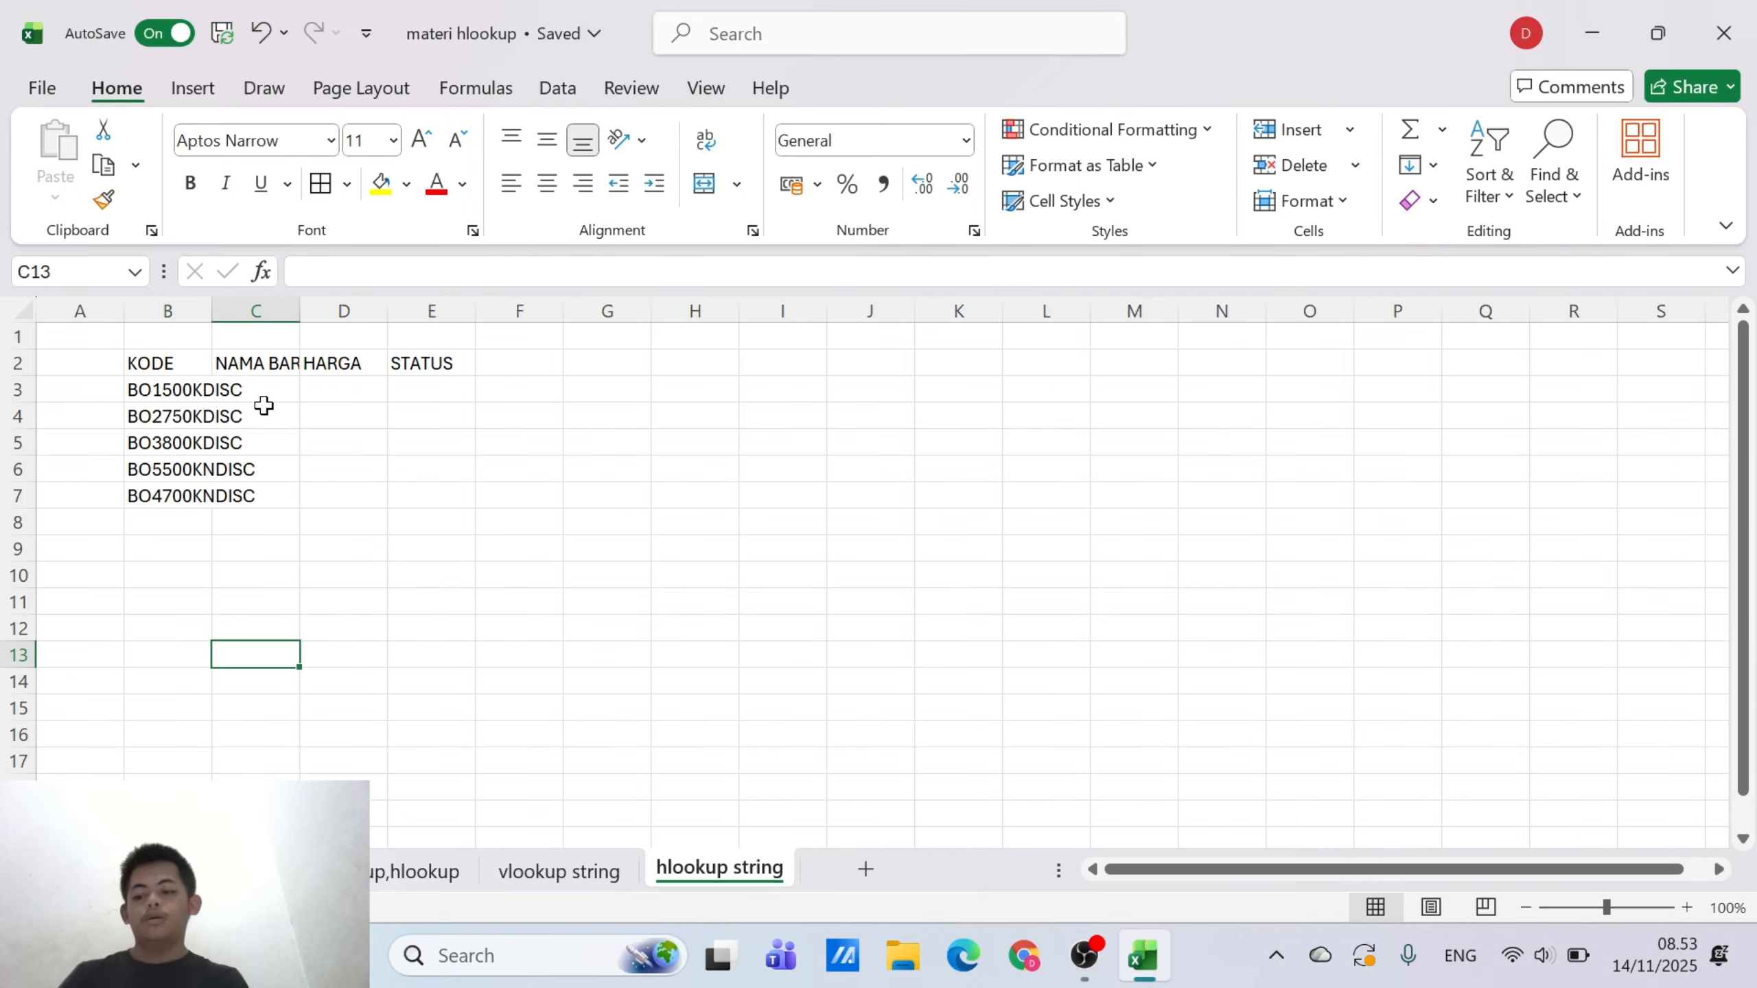
Fit column B to its codes and widen columns C, D and E so the table headers have enough room
double_click(211, 311)
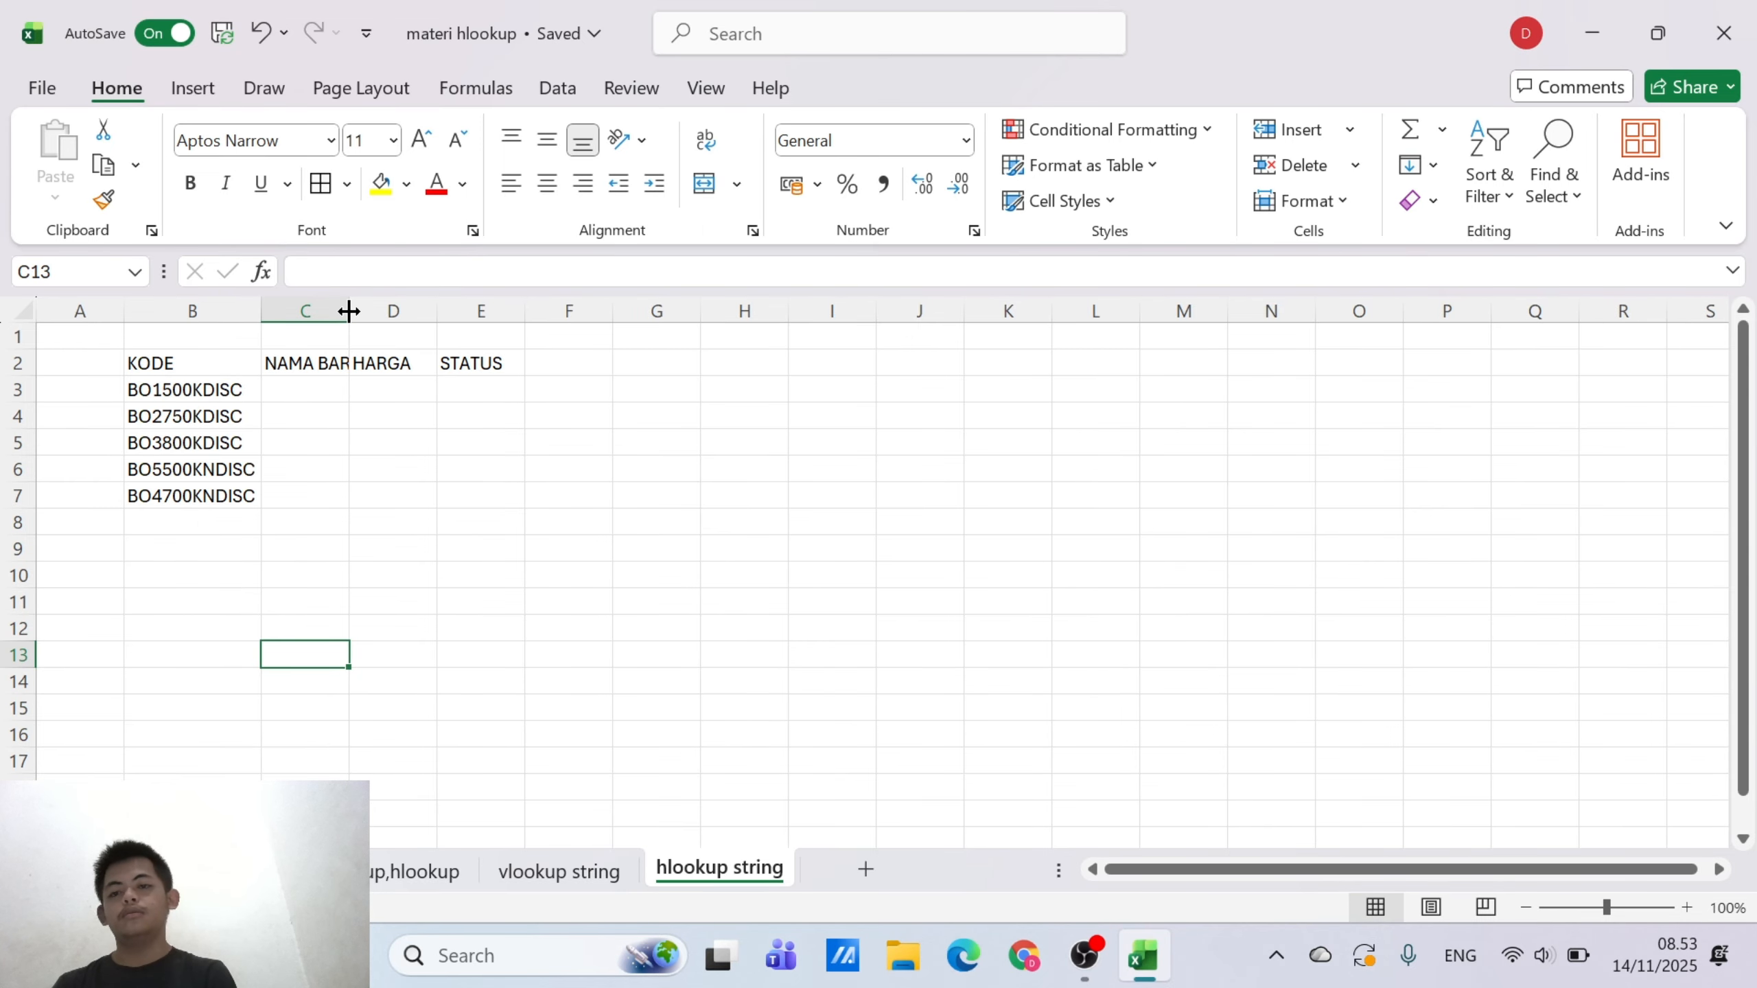
drag(348, 315, 586, 318)
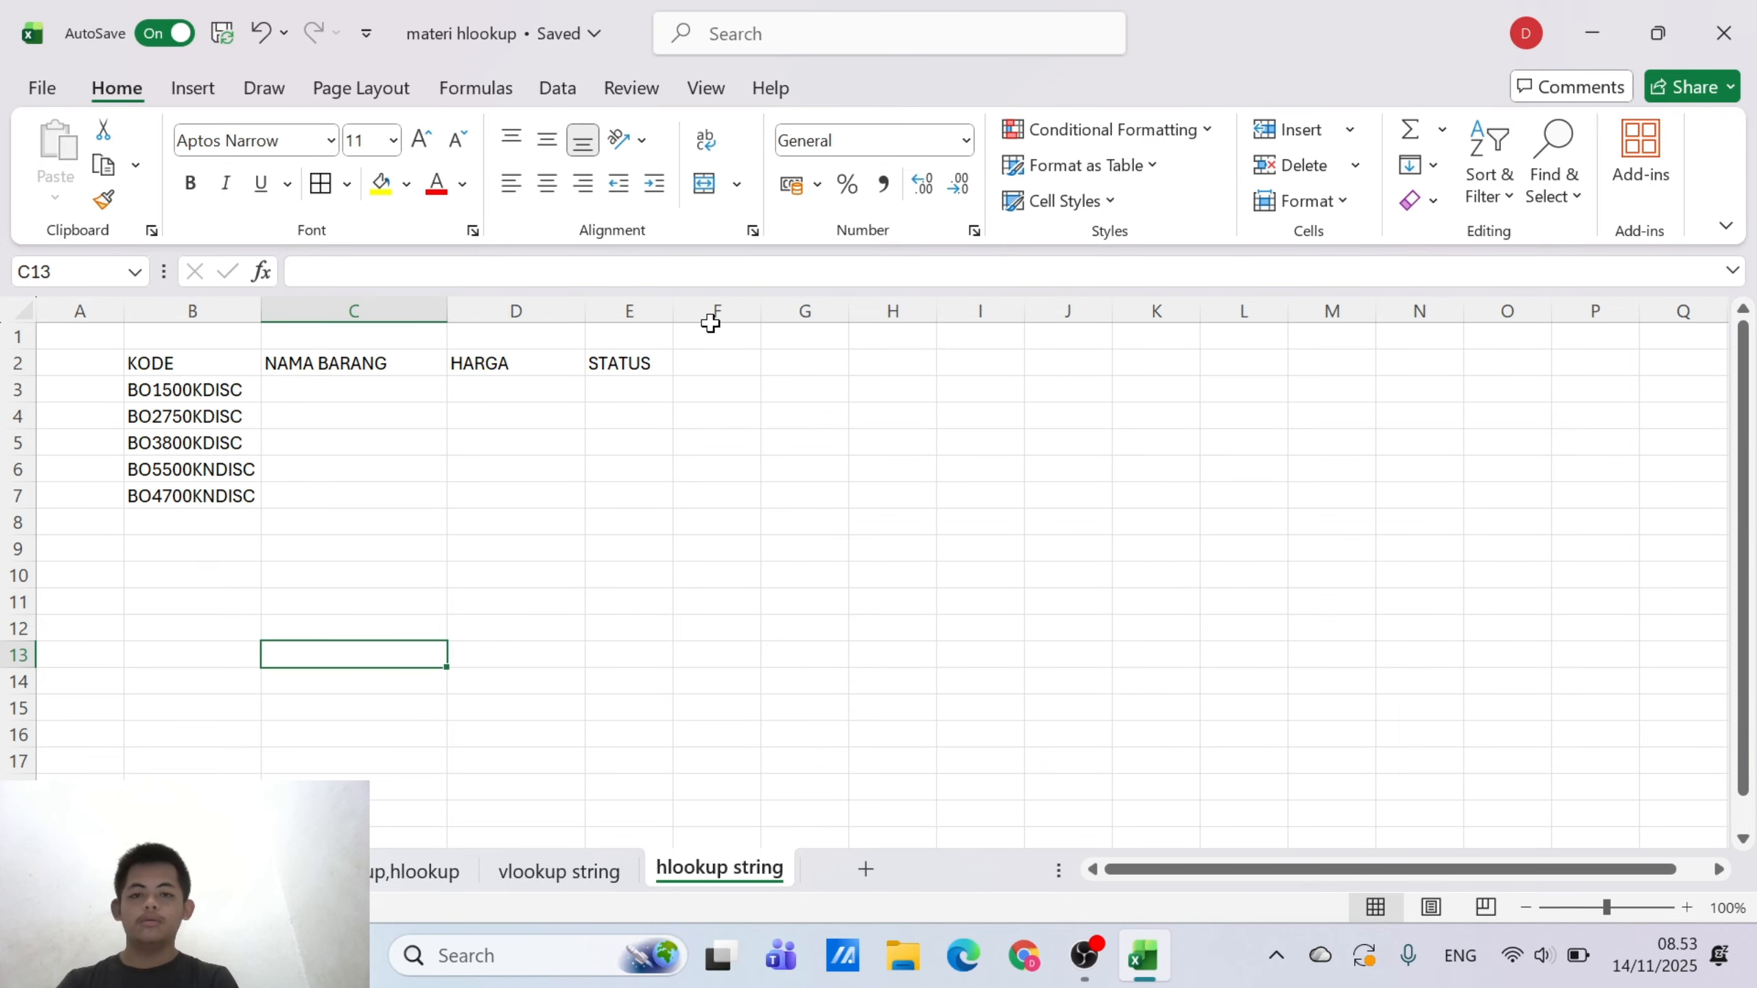
drag(672, 311, 723, 332)
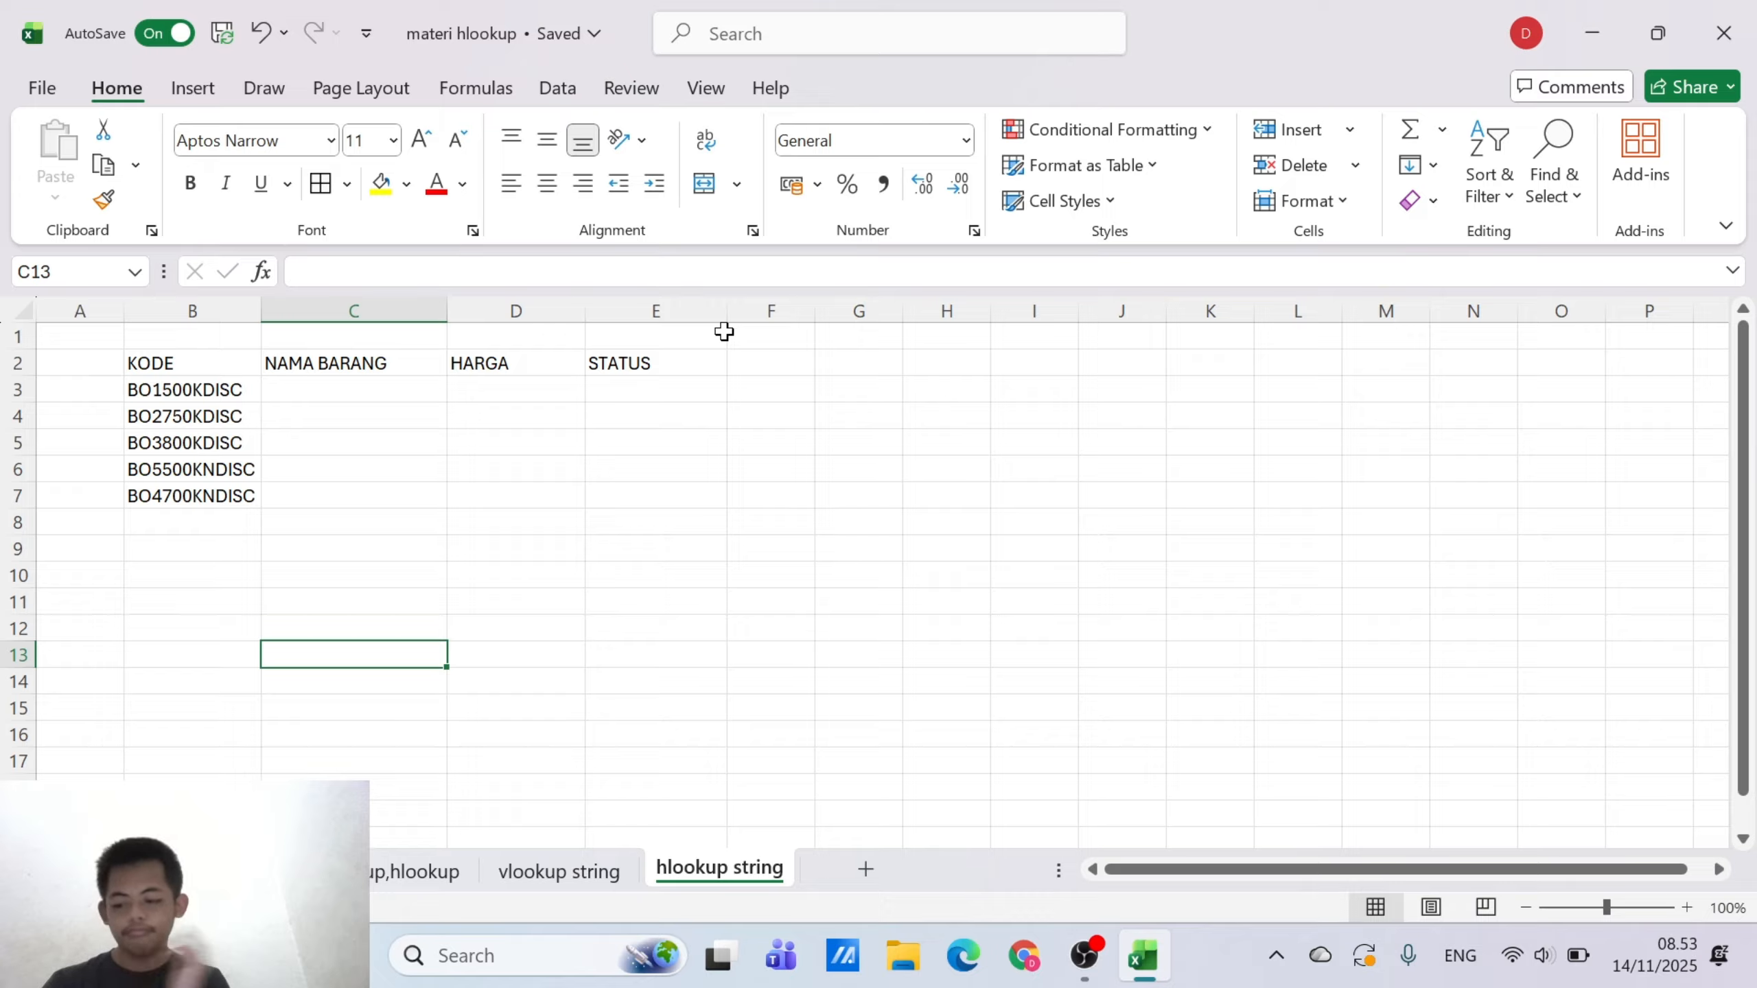
Enter SERI DAN NAMA BARANG in B10 as the title of the first reference table
click(494, 622)
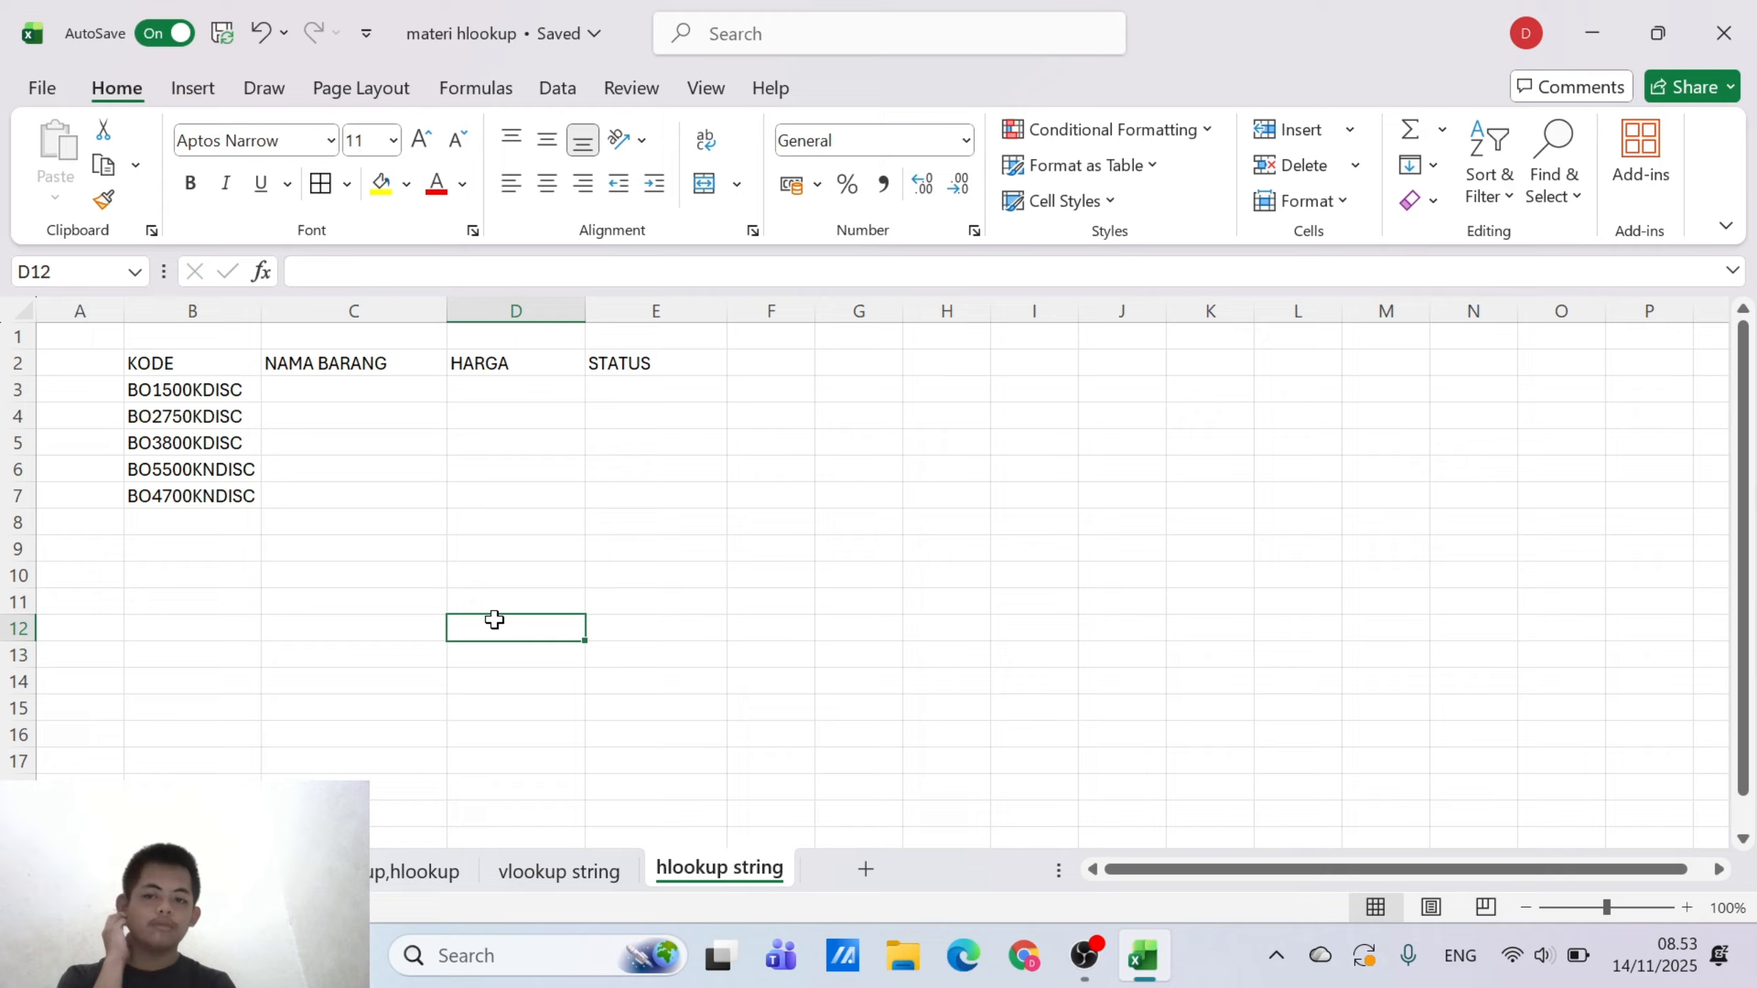
click(207, 580)
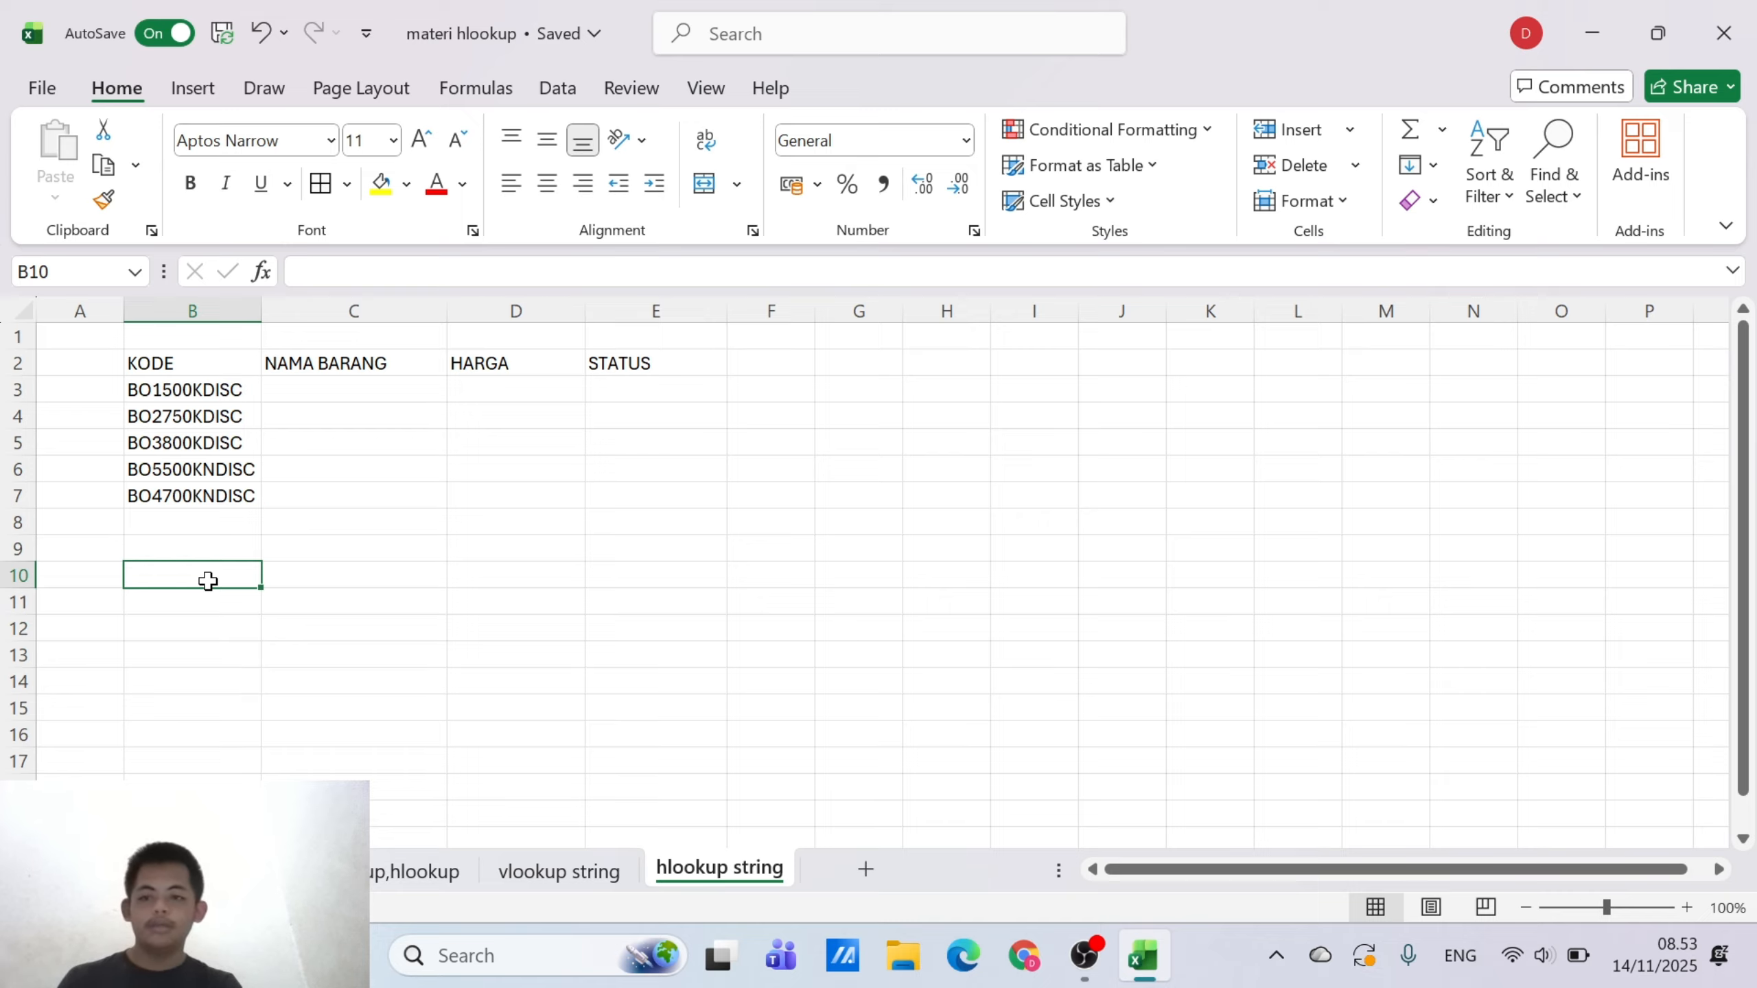
text(SERI)
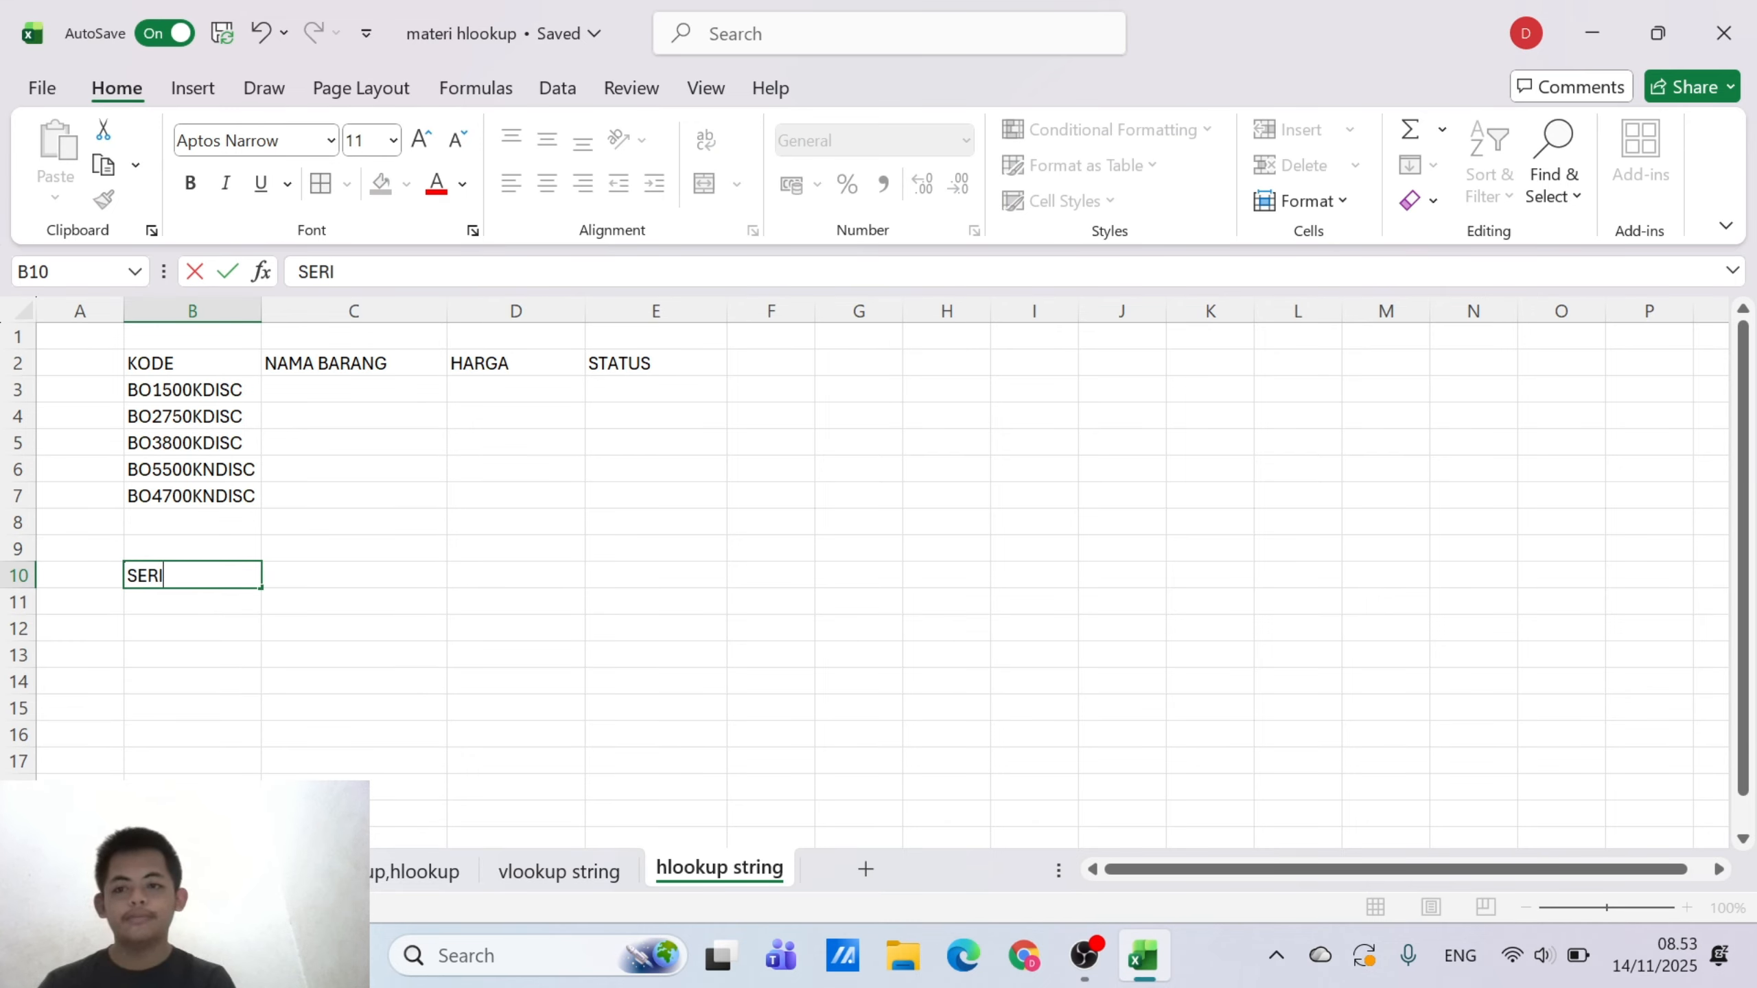
text( DA)
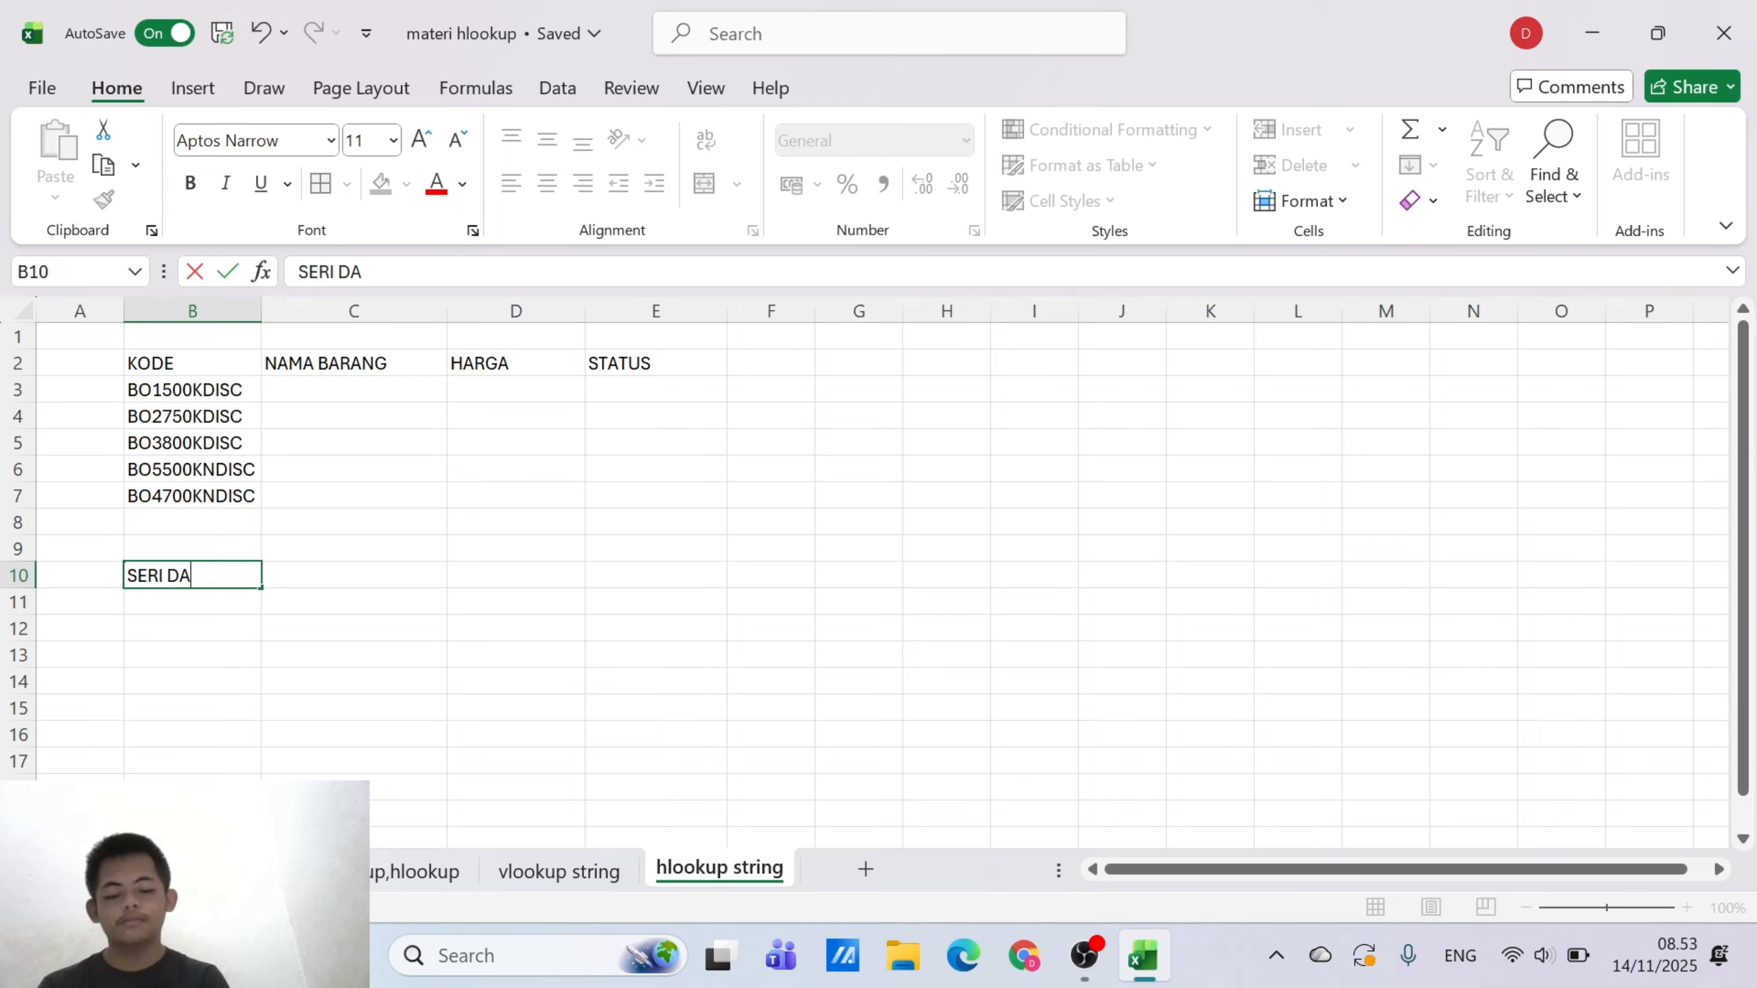
text(N NAM)
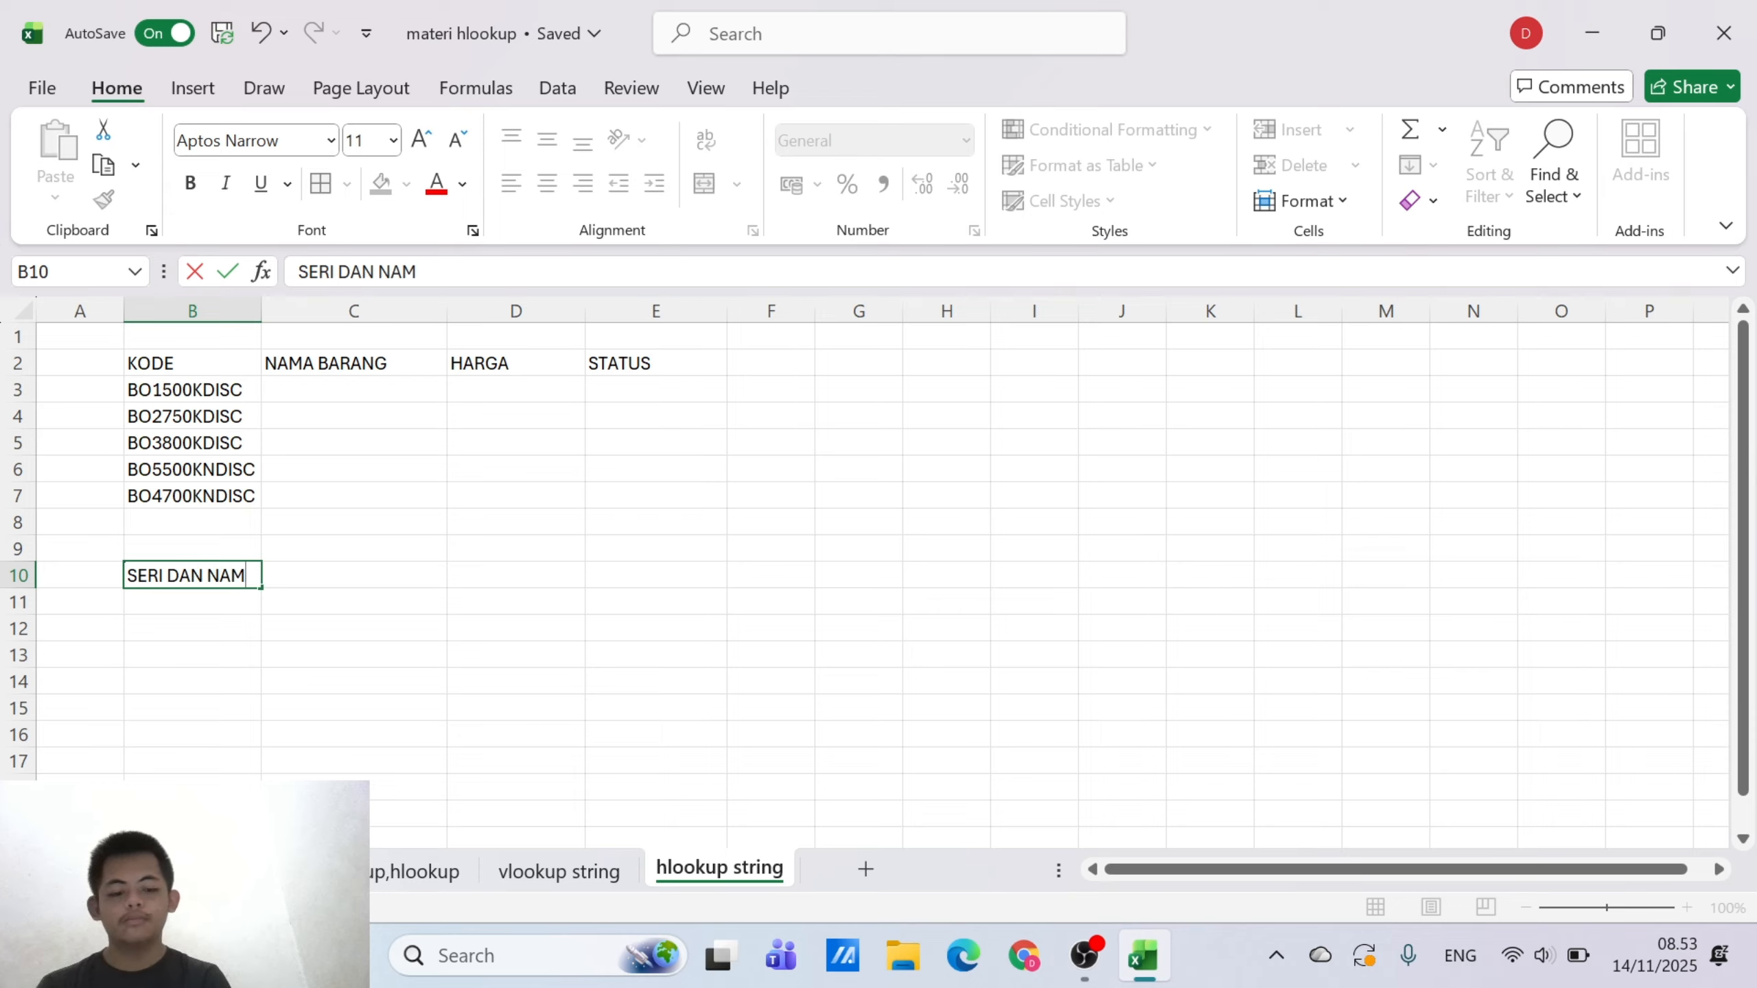
text(A BARANG)
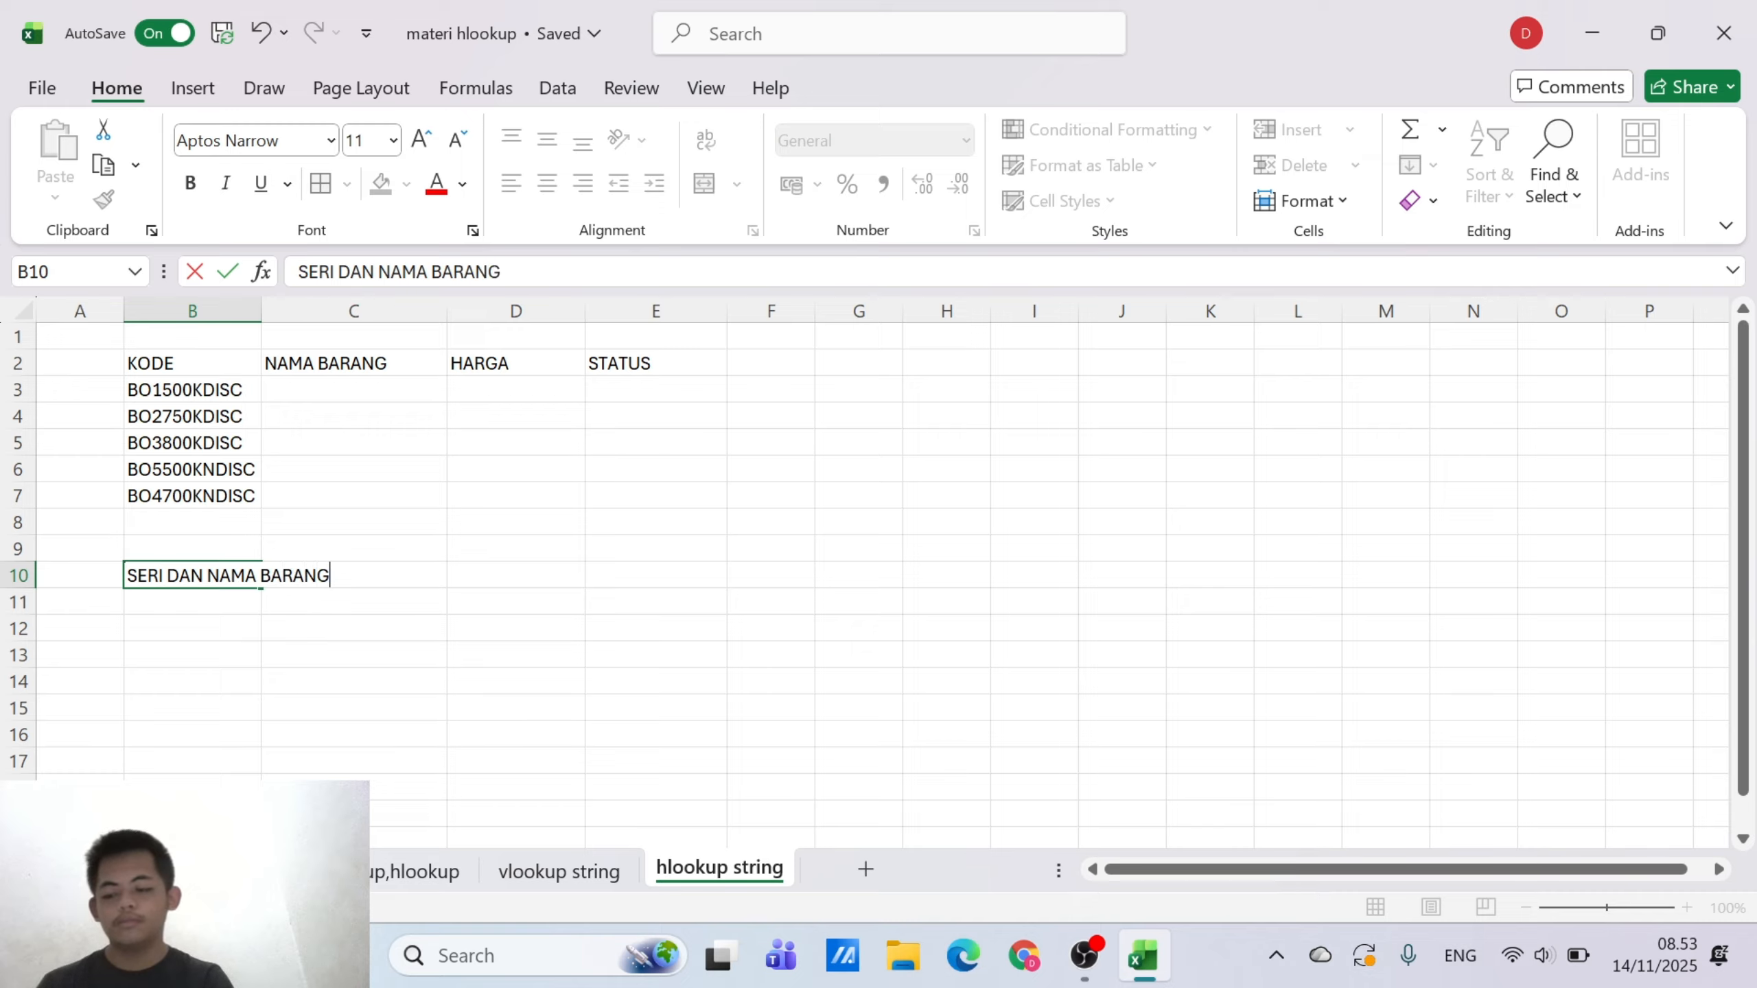
key(Return)
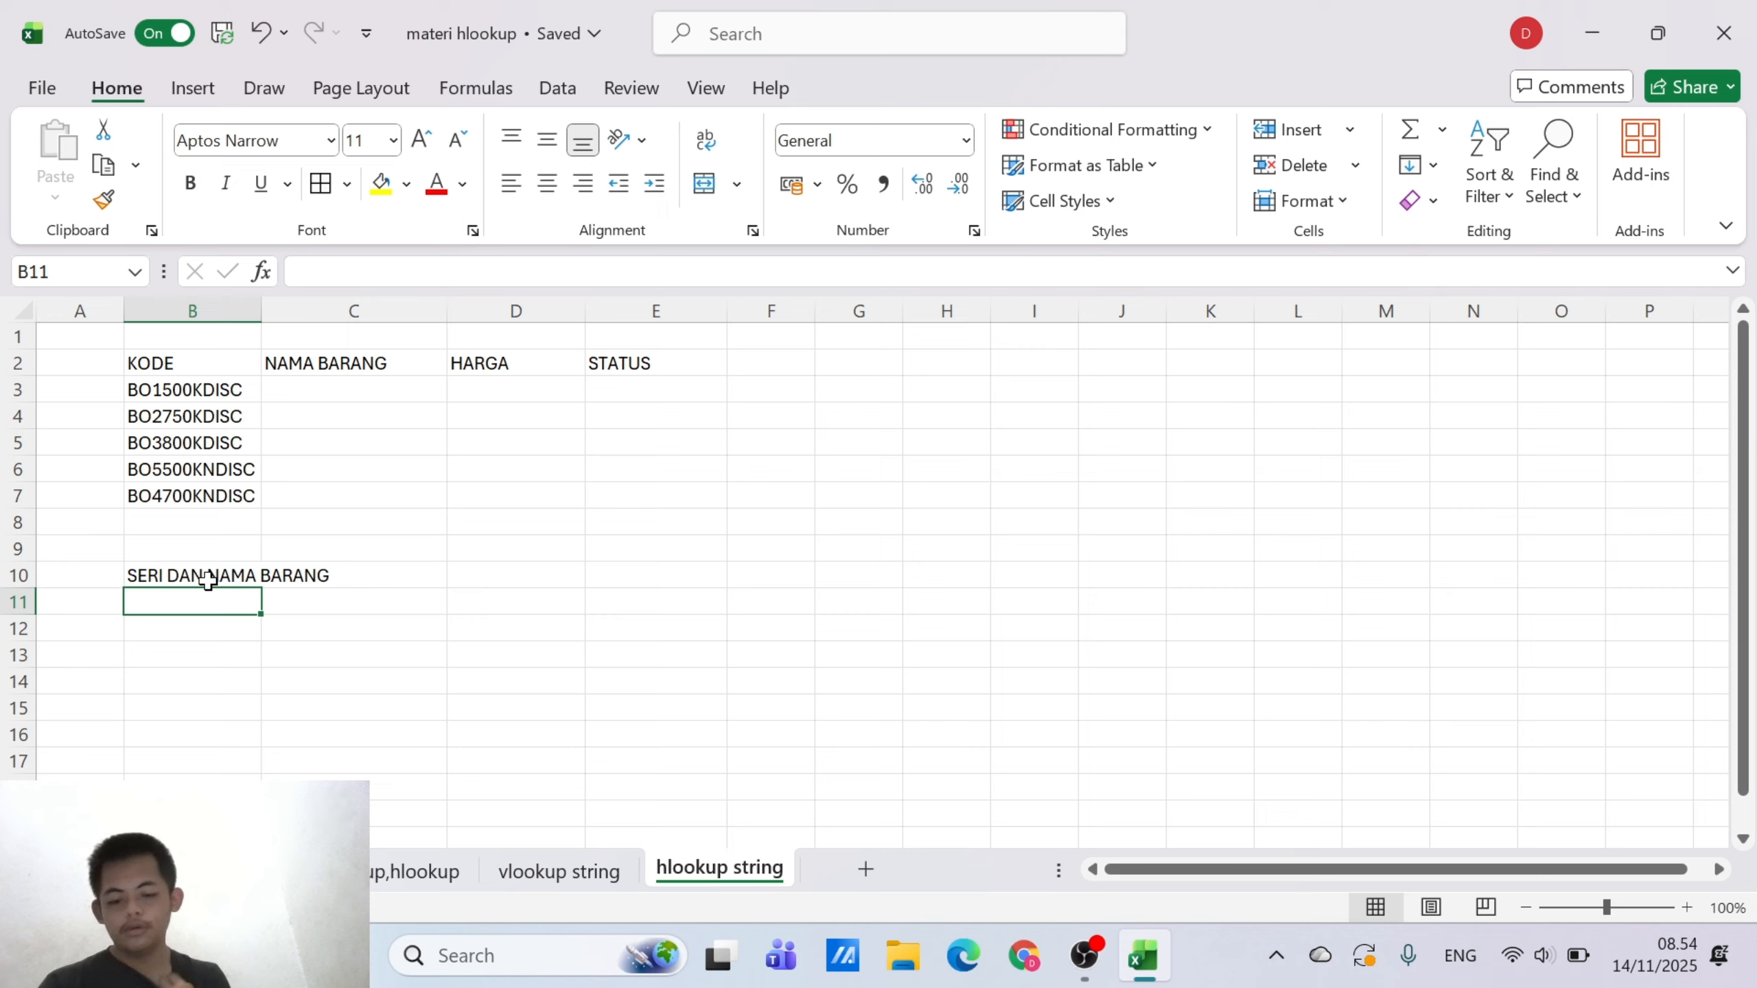
Enter the series codes BO1, BO2, BO3, BO4 and BO5 across row 11 from B11 to F11
text(BO)
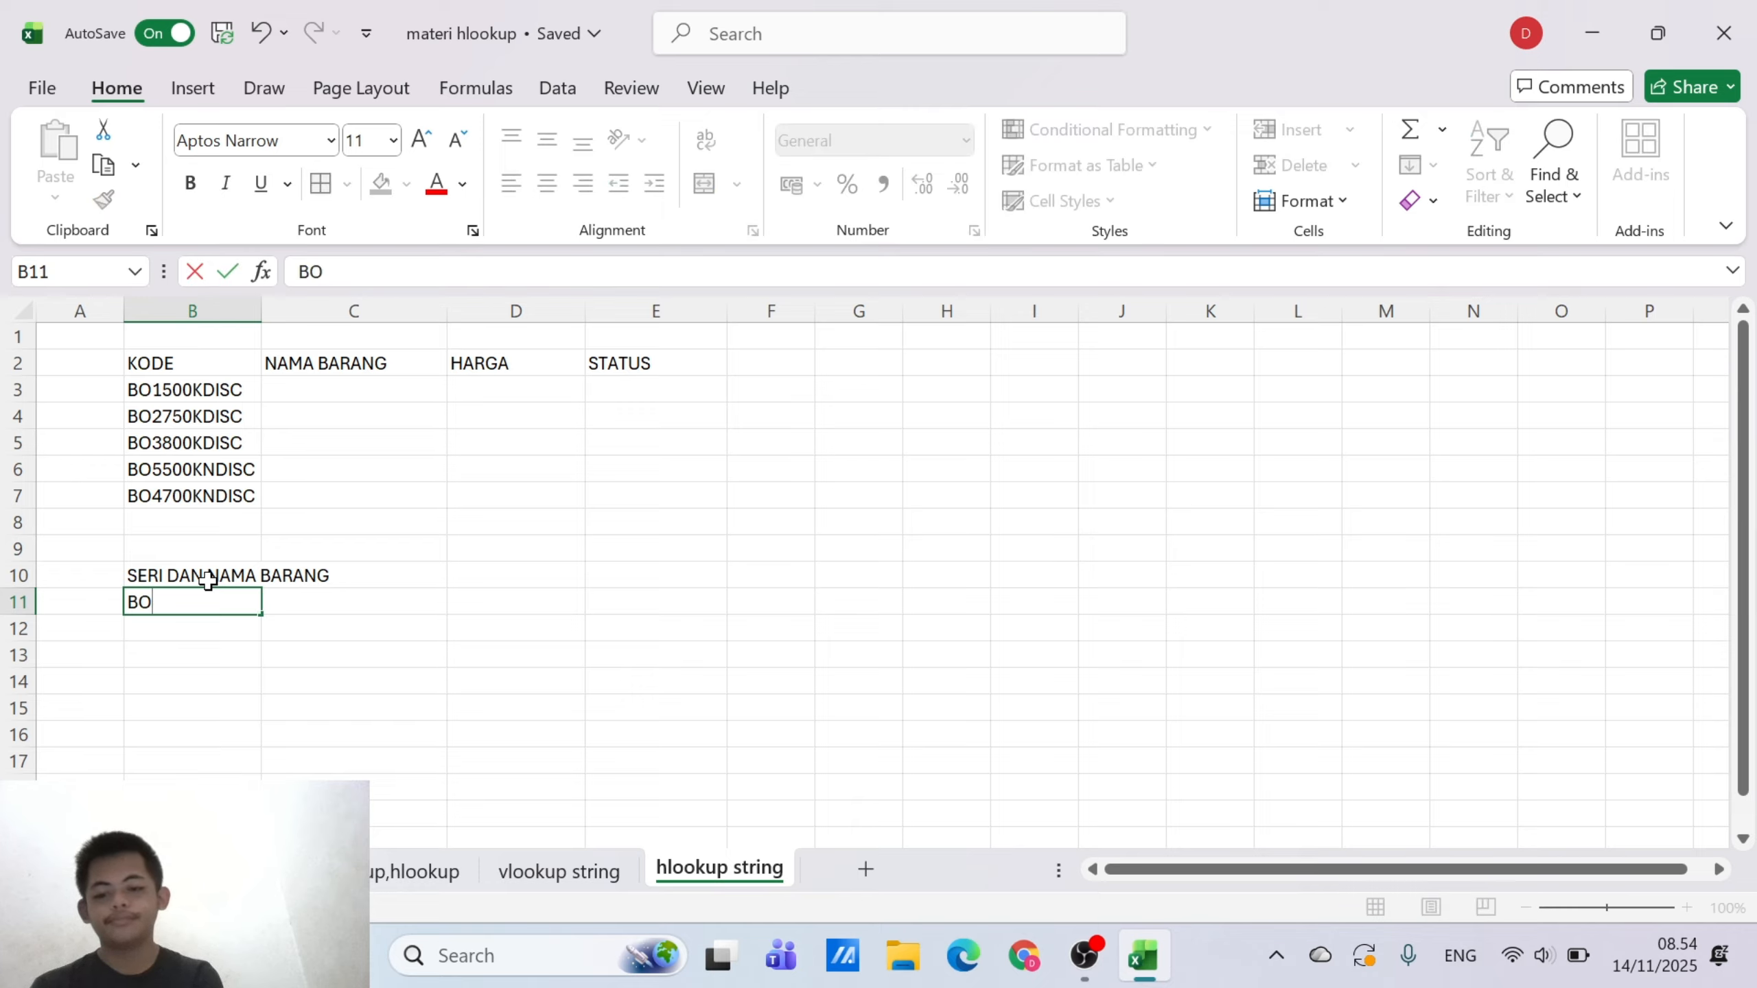
text(1)
key(Tab)
text(BO)
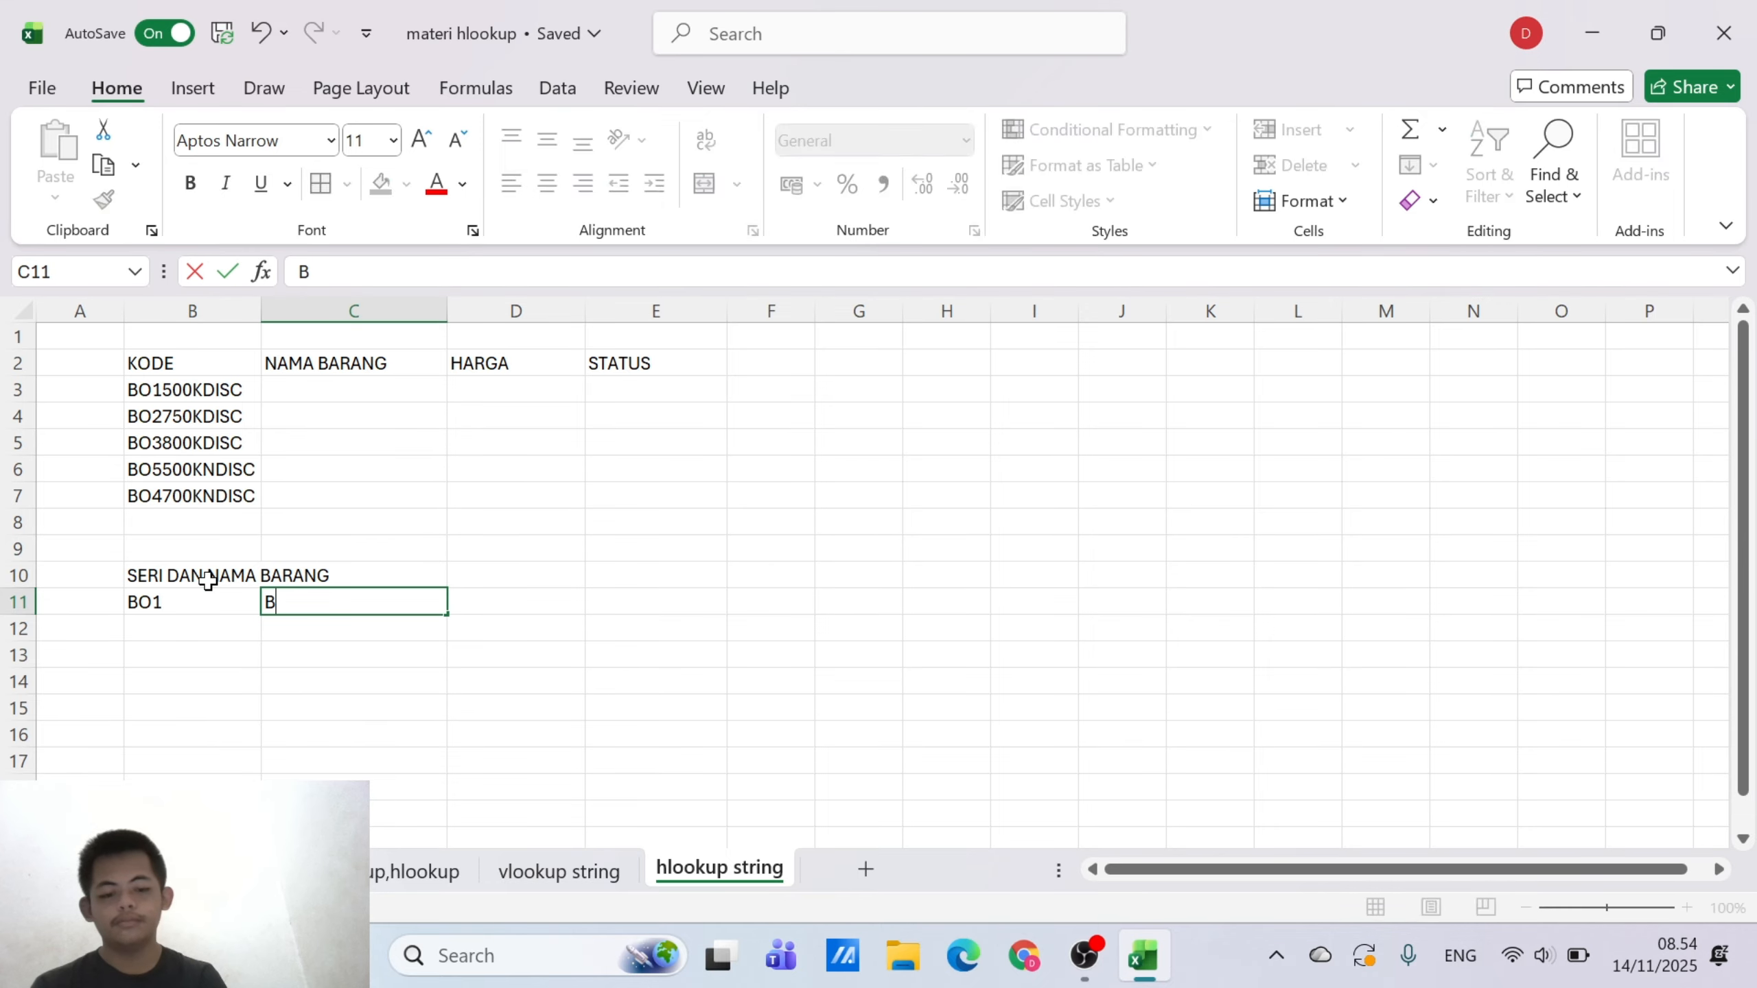
key(BackSpace)
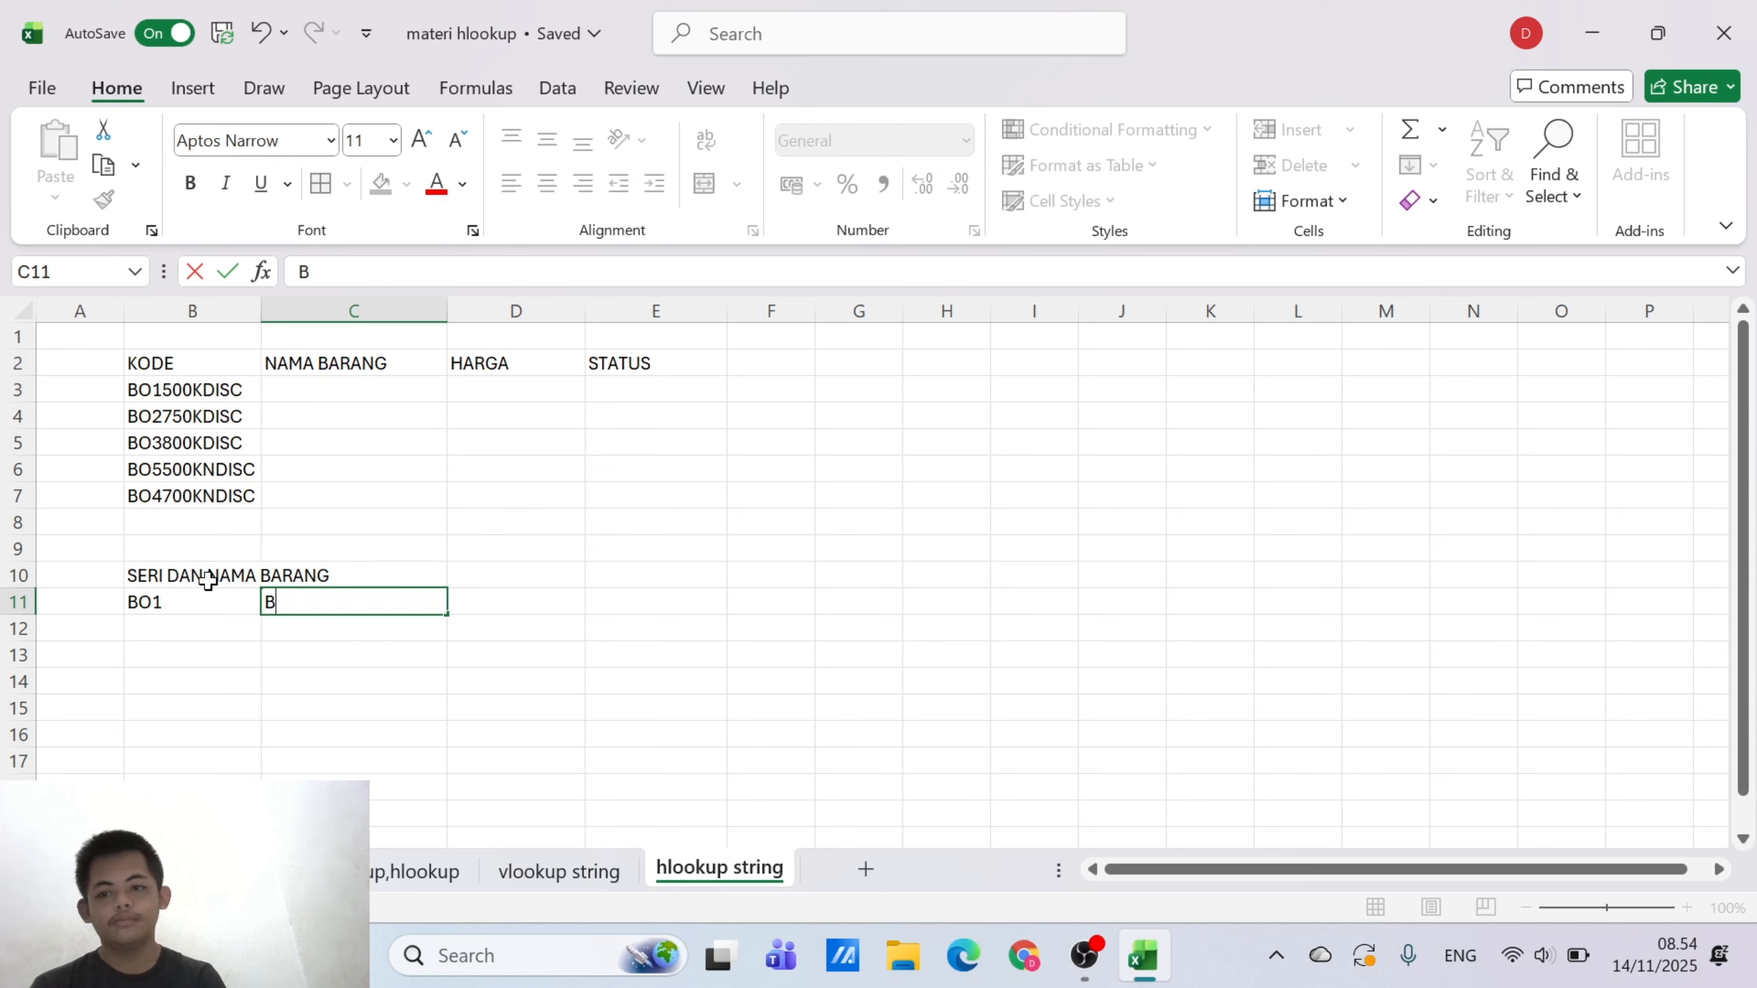
text(O2)
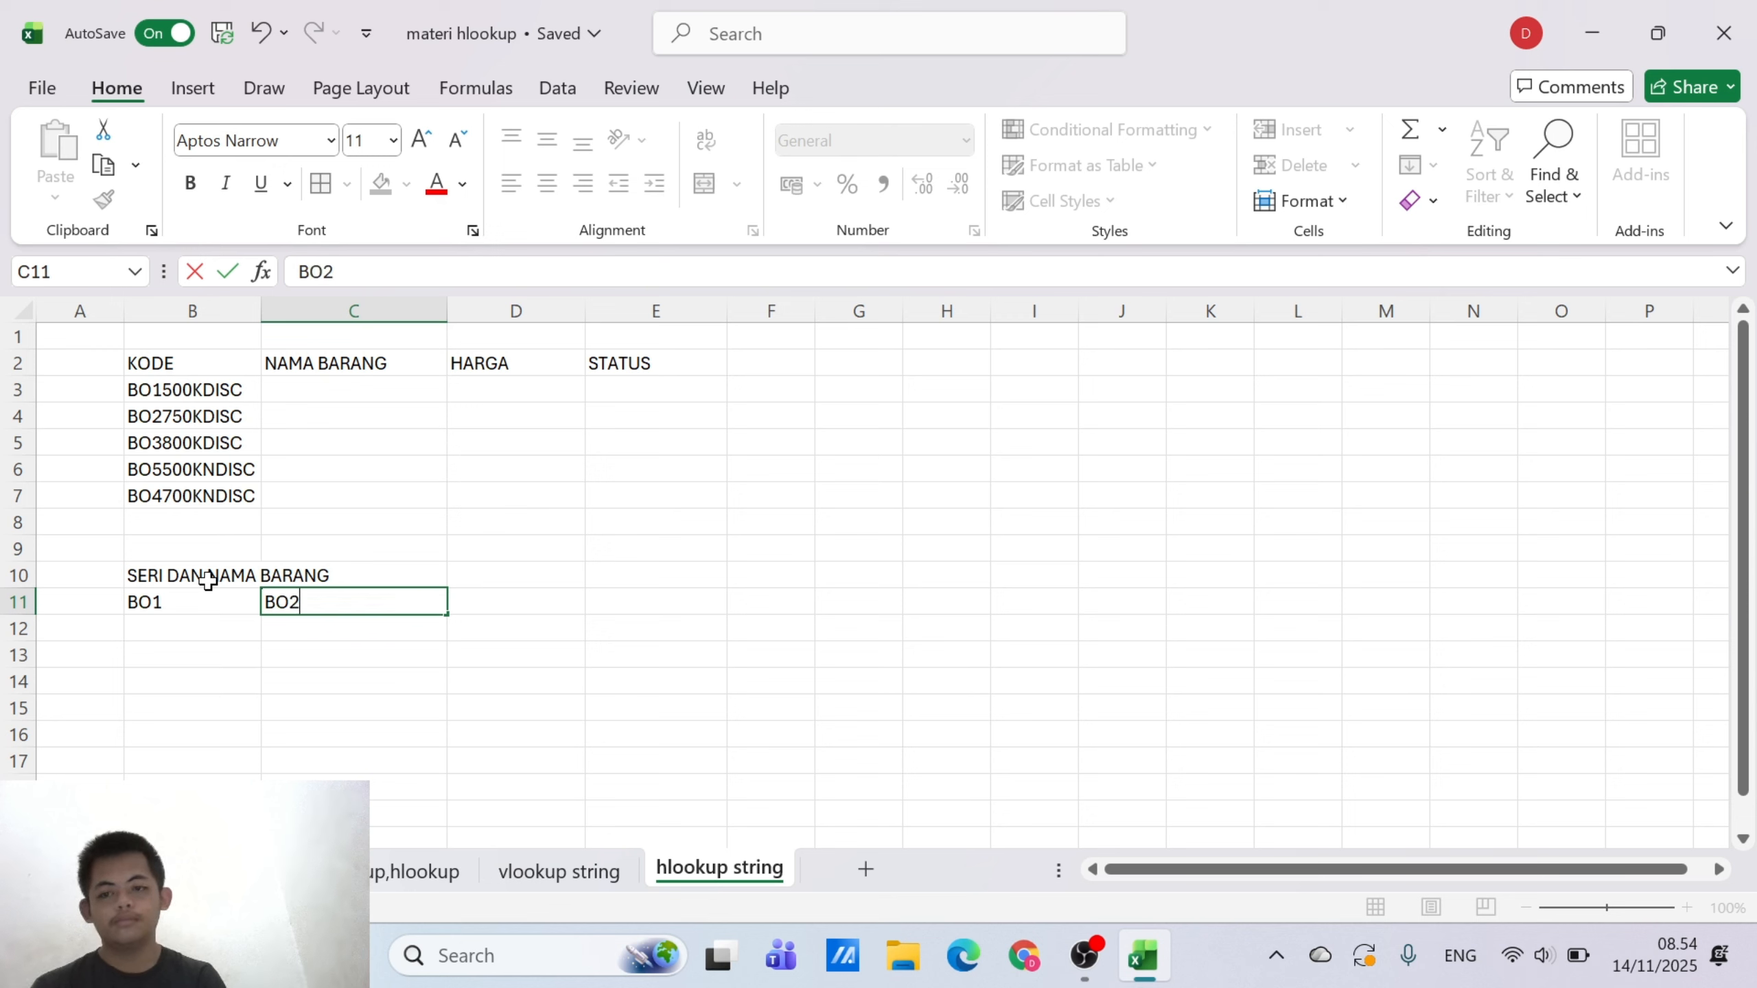
key(Tab)
text(BO3)
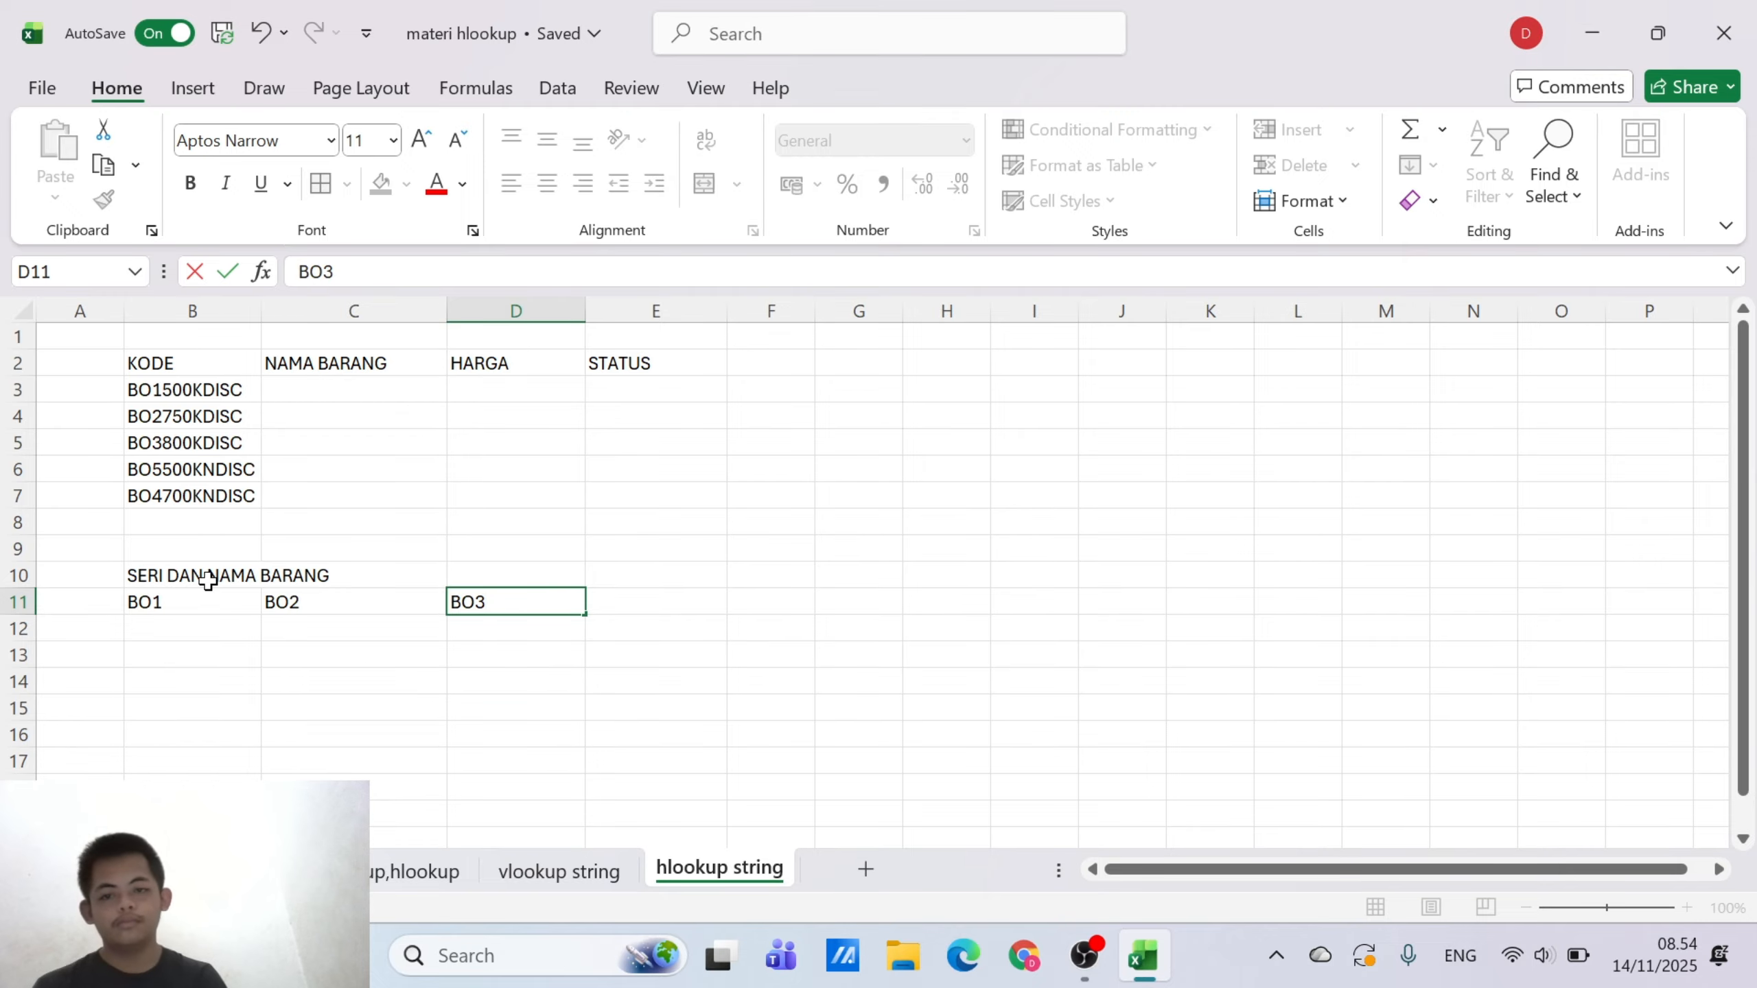
key(Tab)
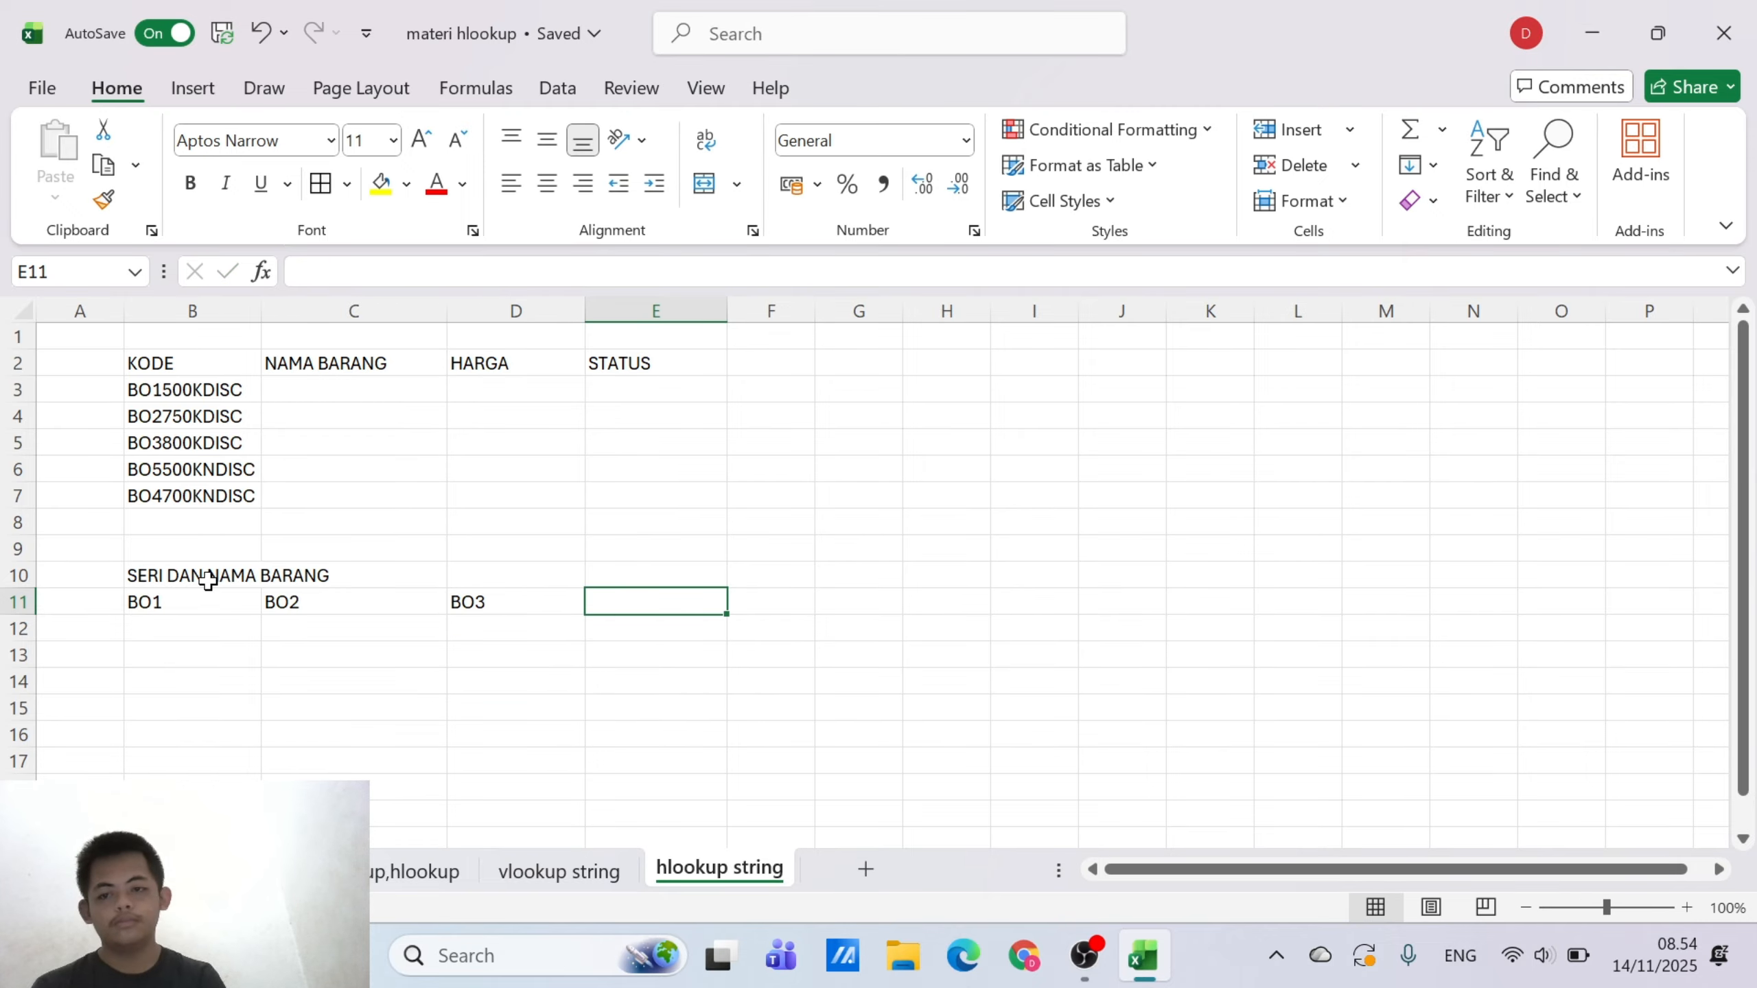
text(BO4)
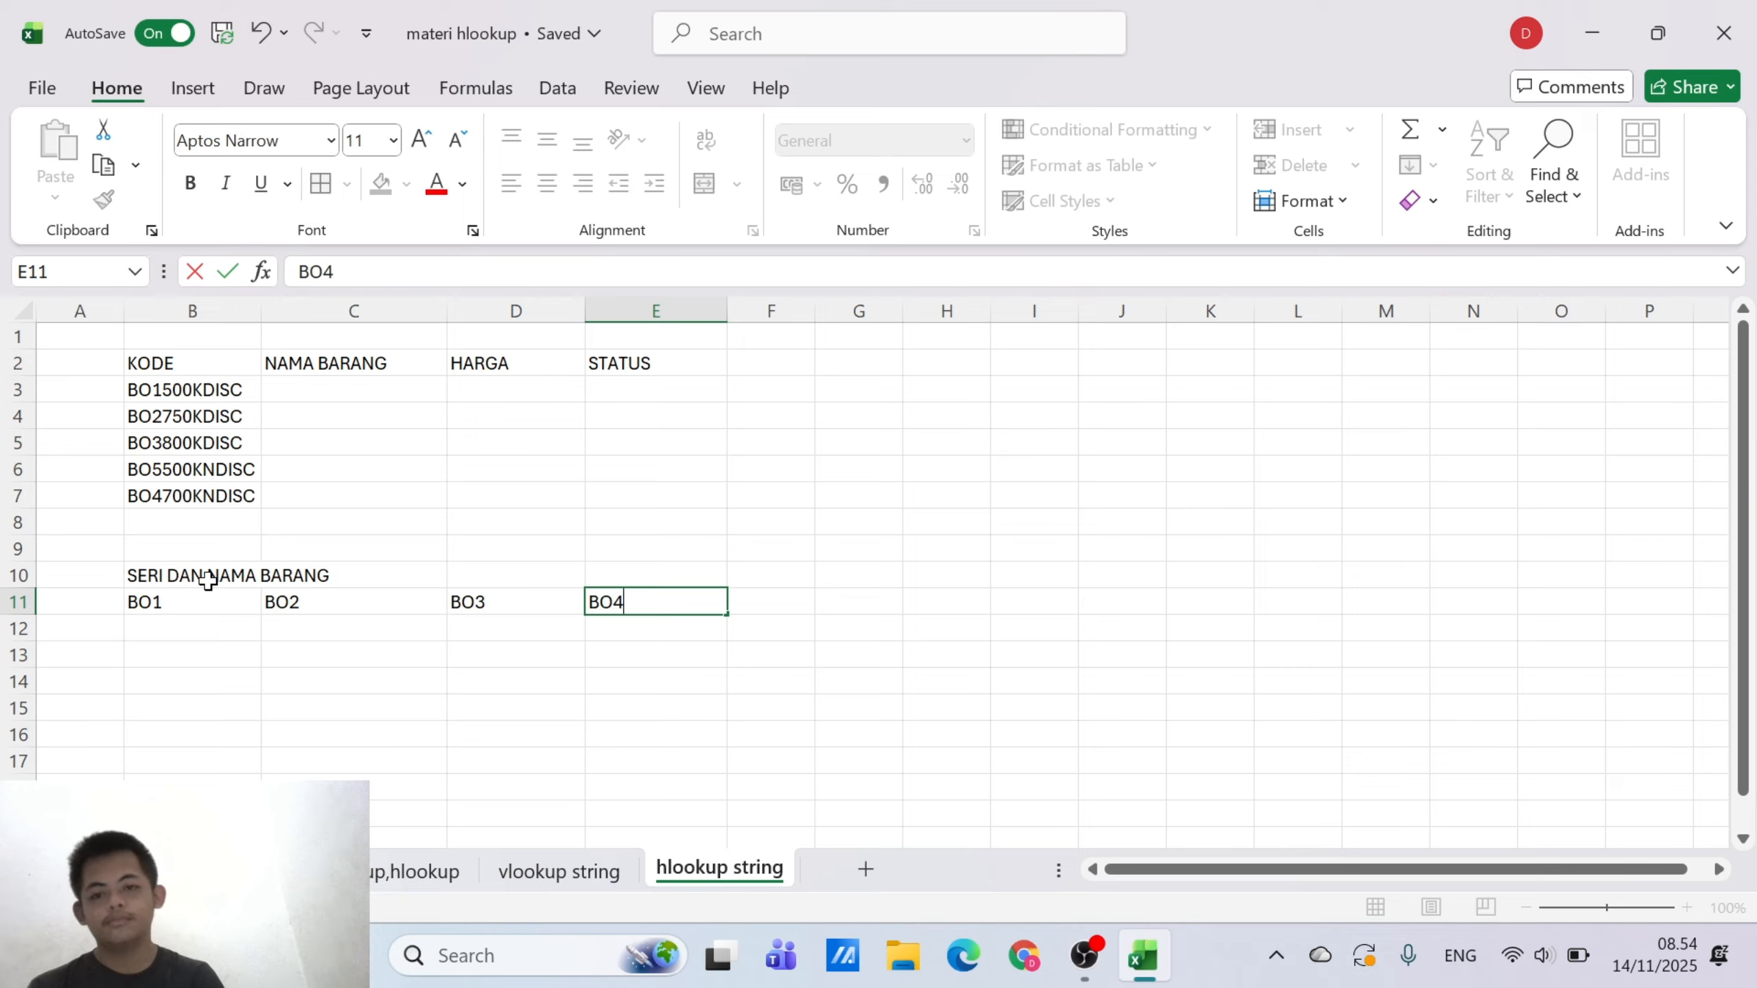
key(Tab)
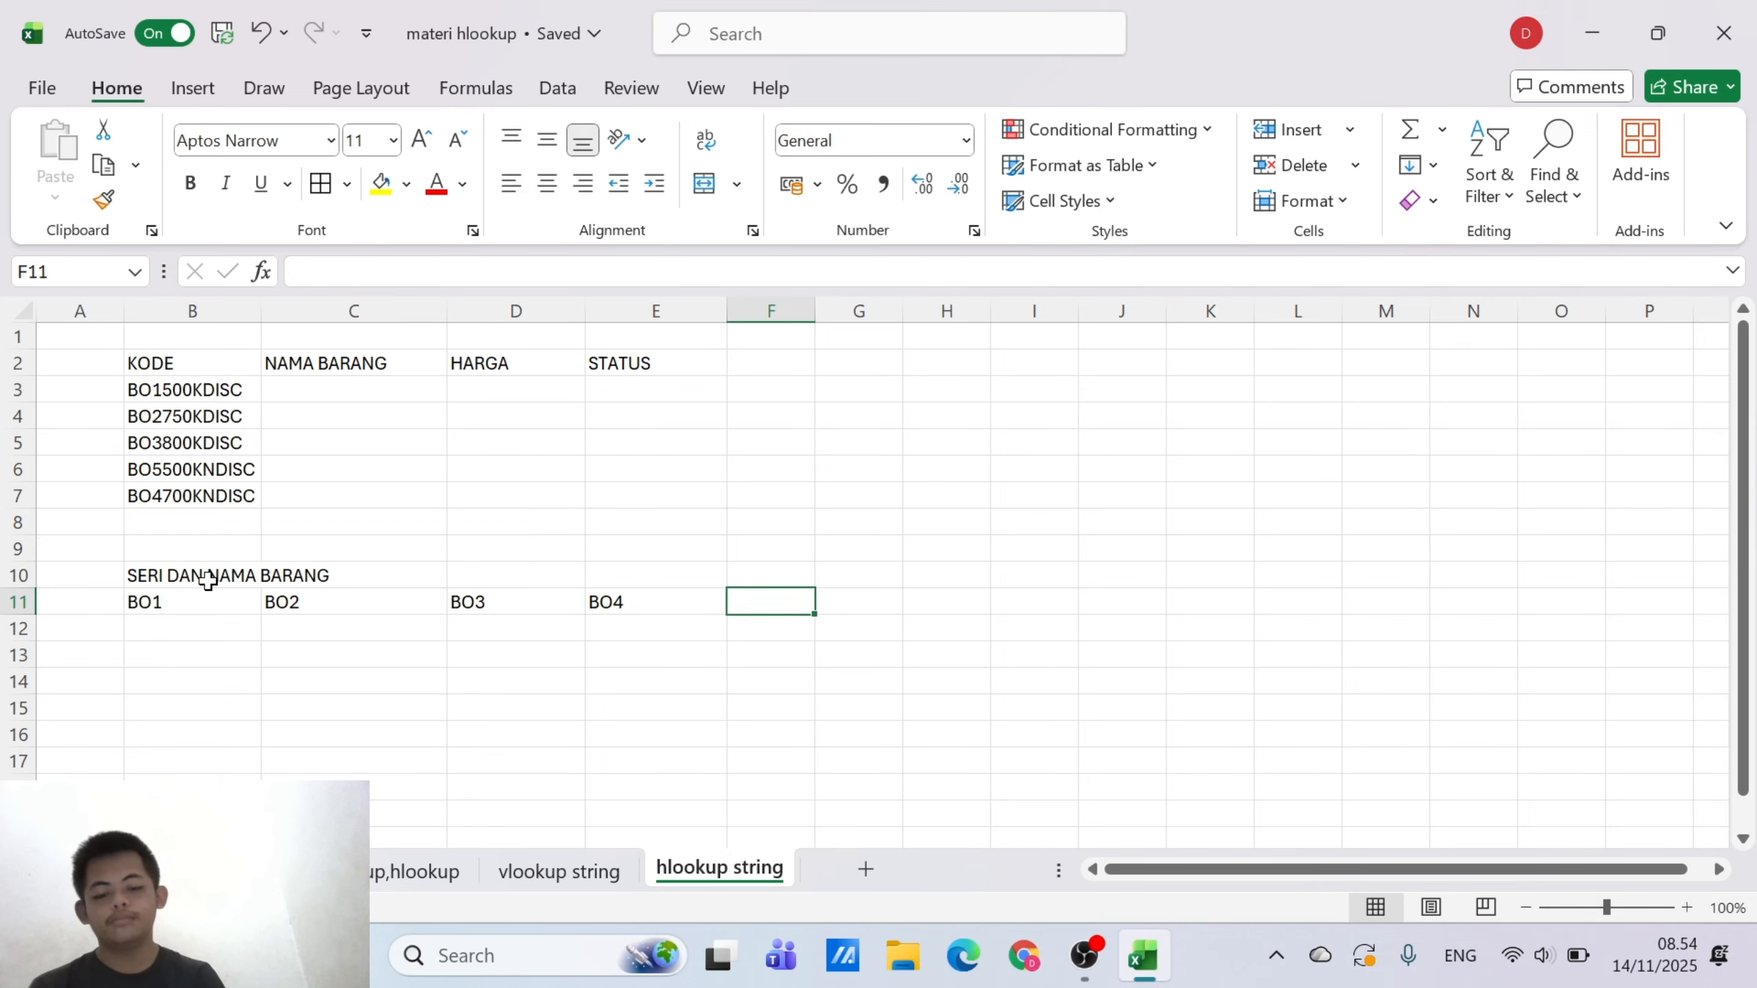
text(BO5)
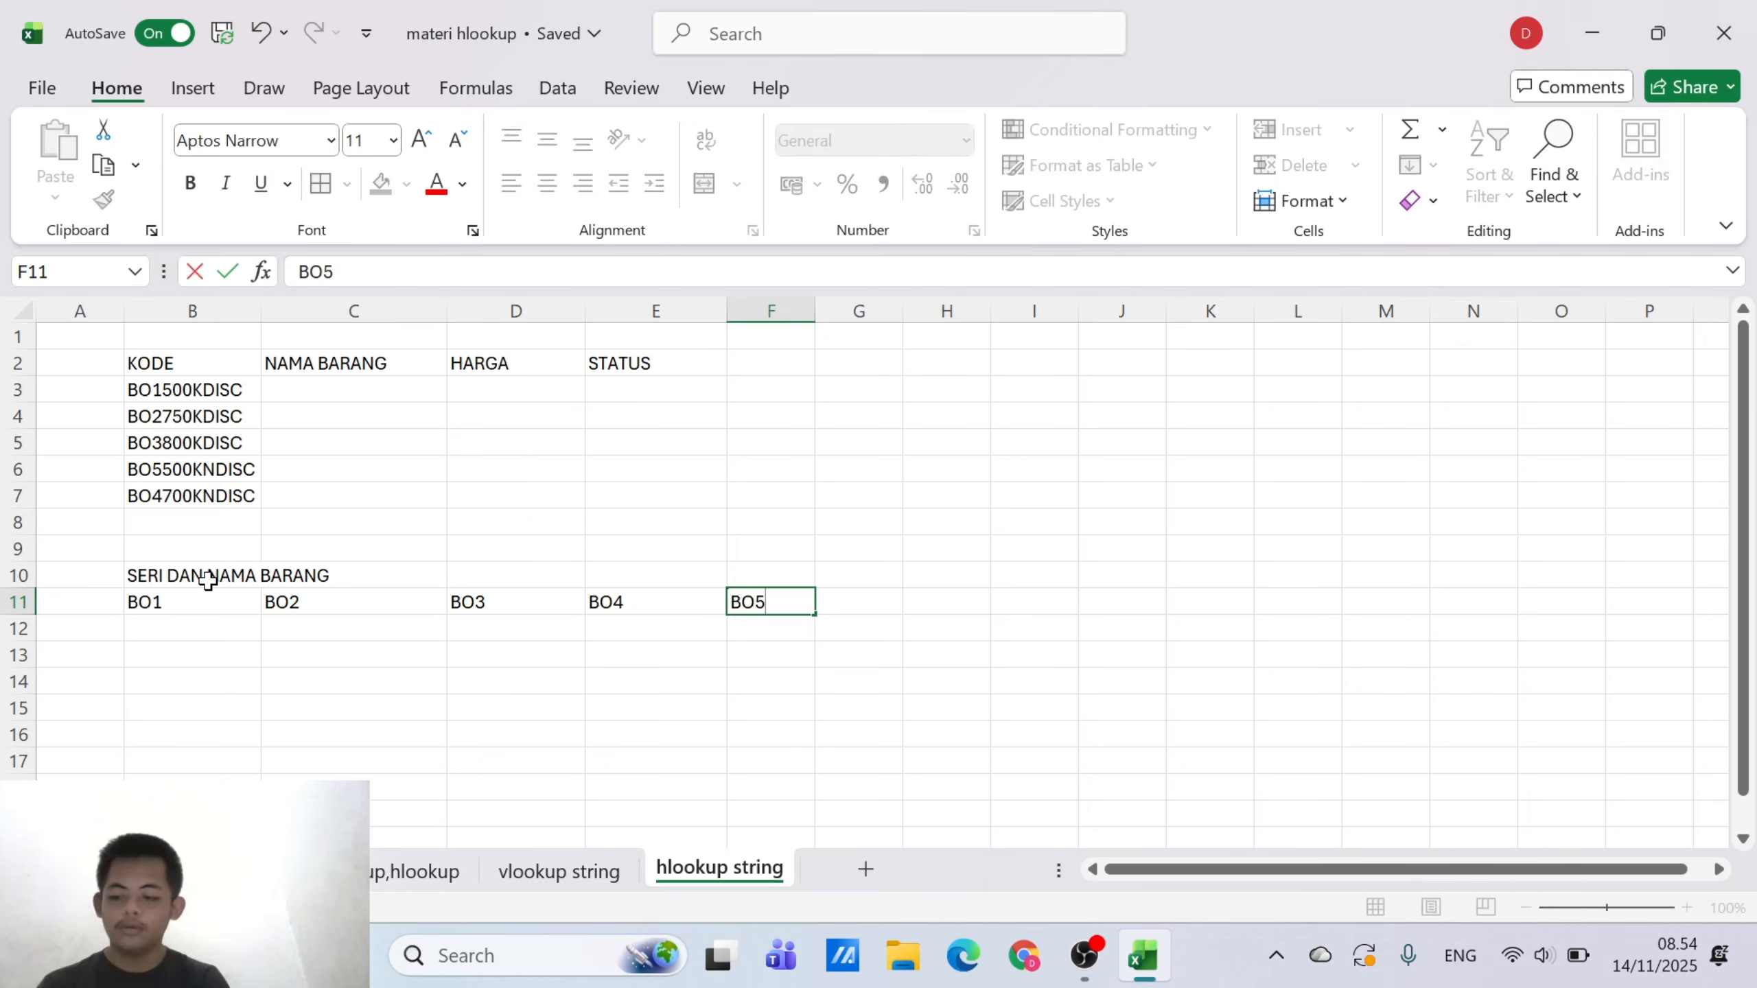
Enter the item names BOR TYPE 1 in B12 and BOR TYPE 2 in C12 below their codes
click(159, 631)
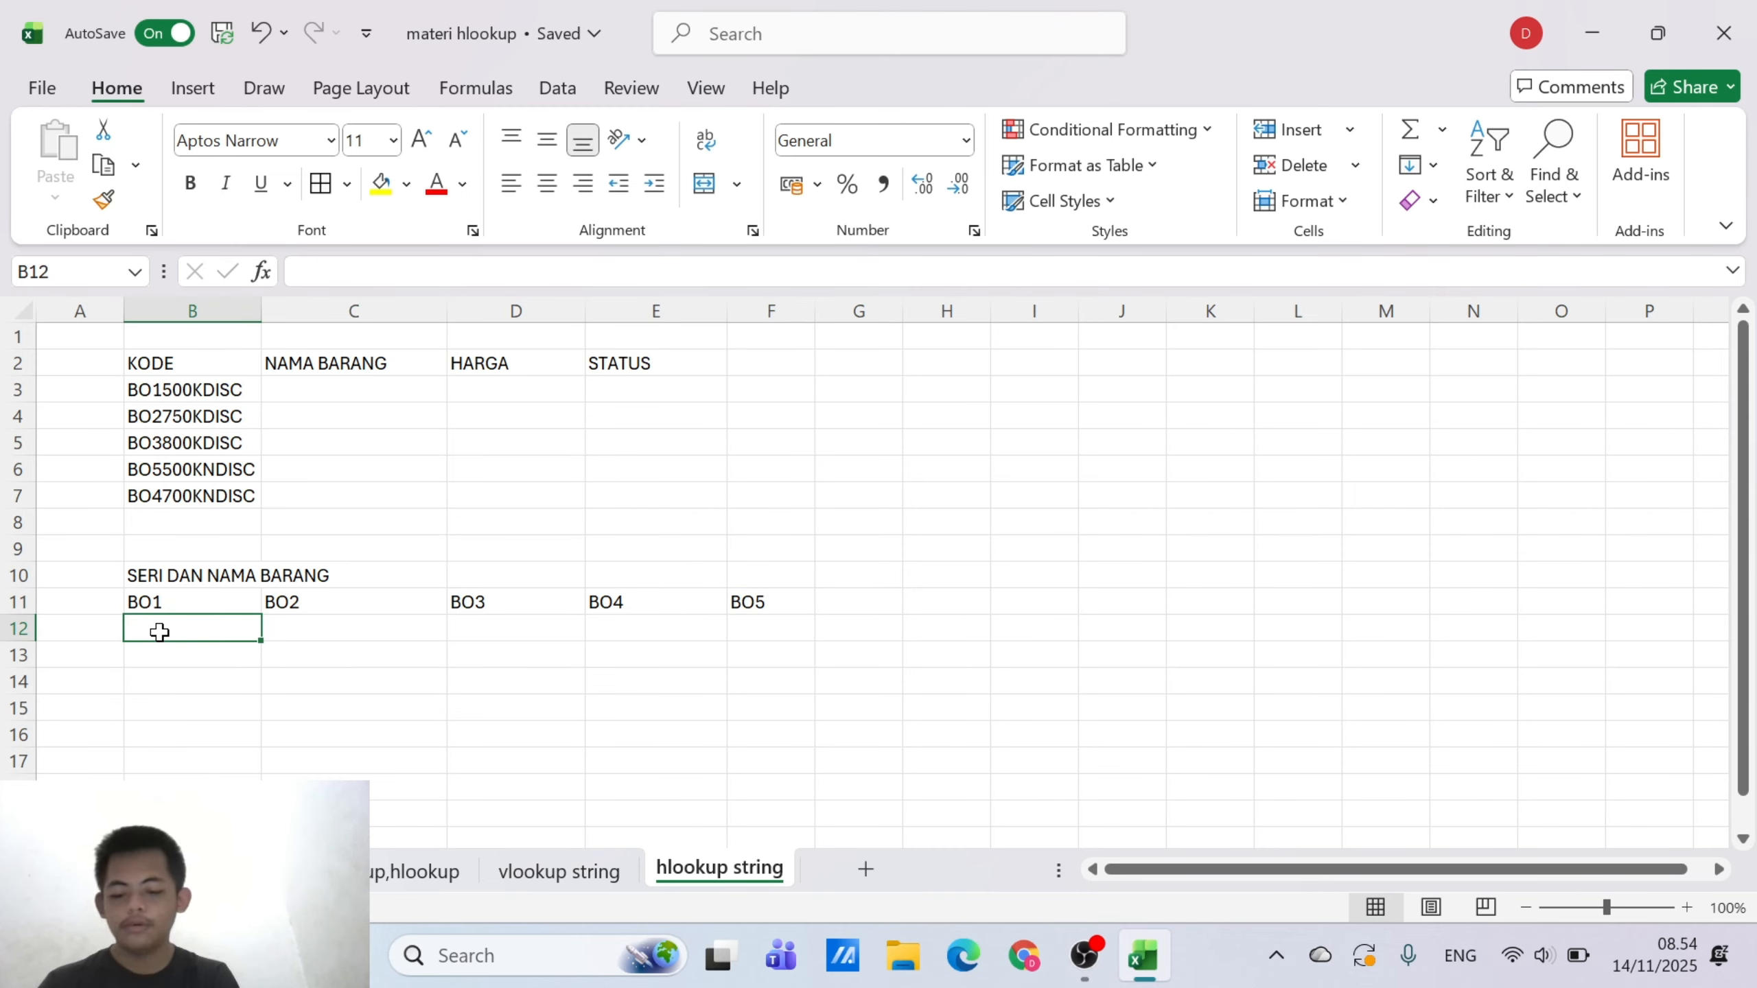
text(BOR)
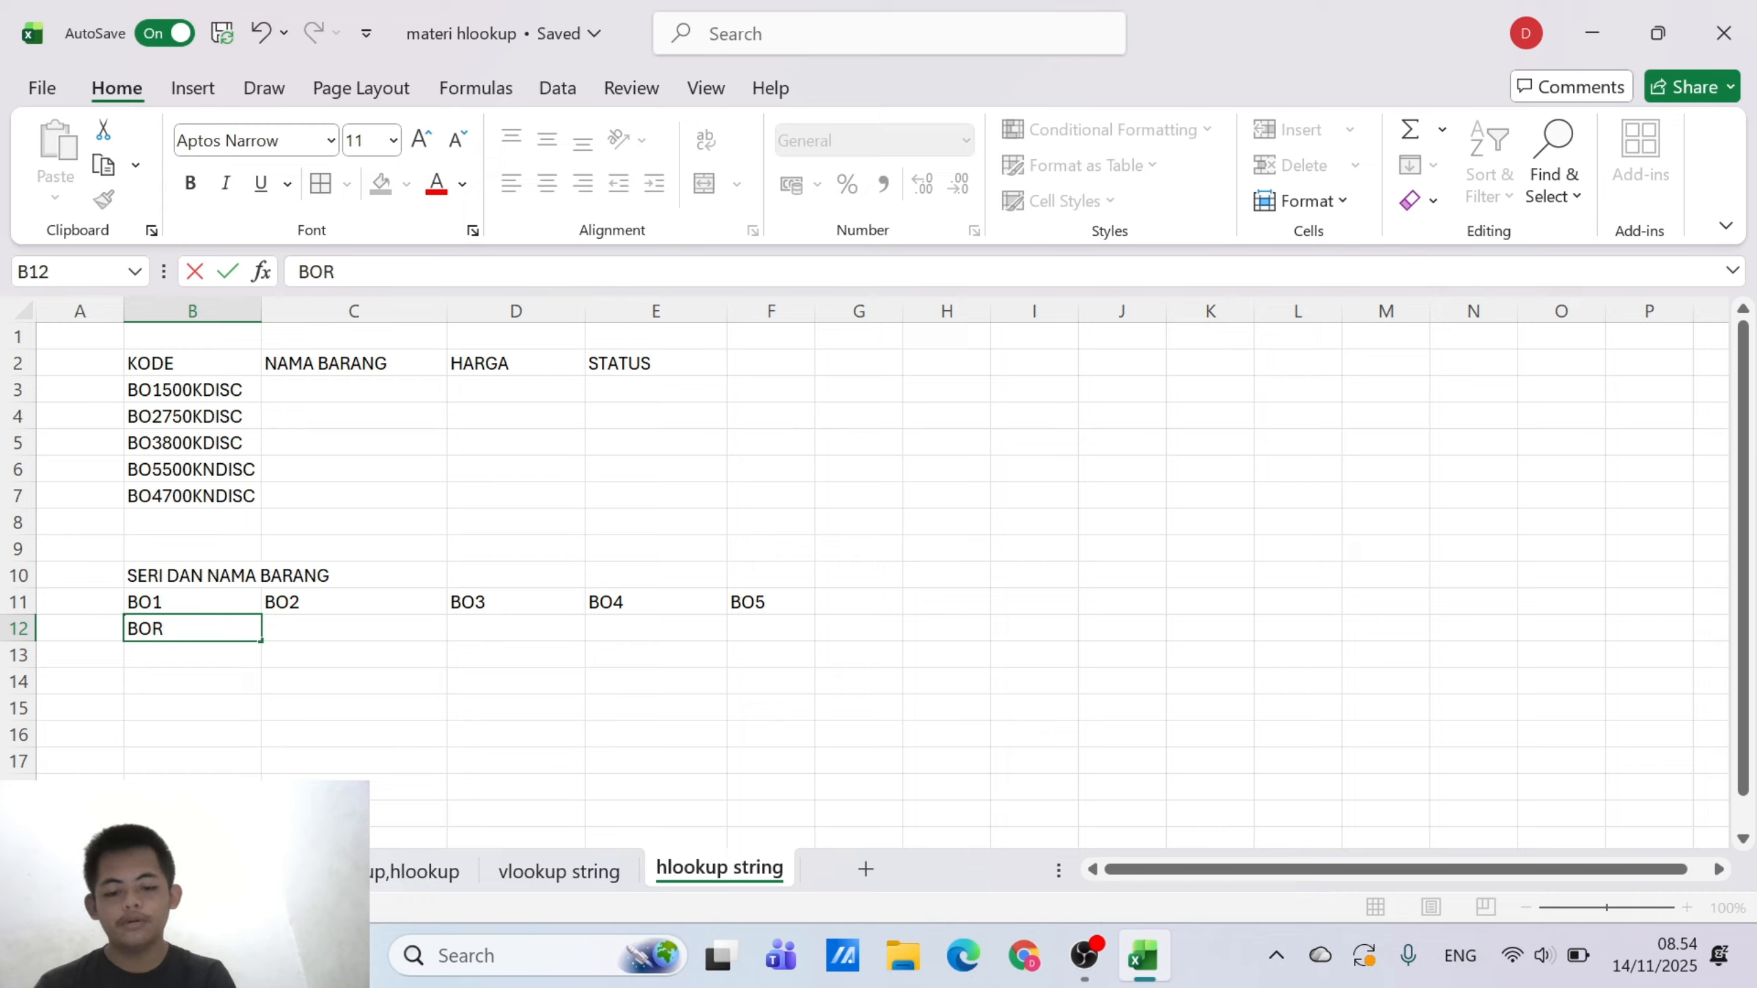
text( TY)
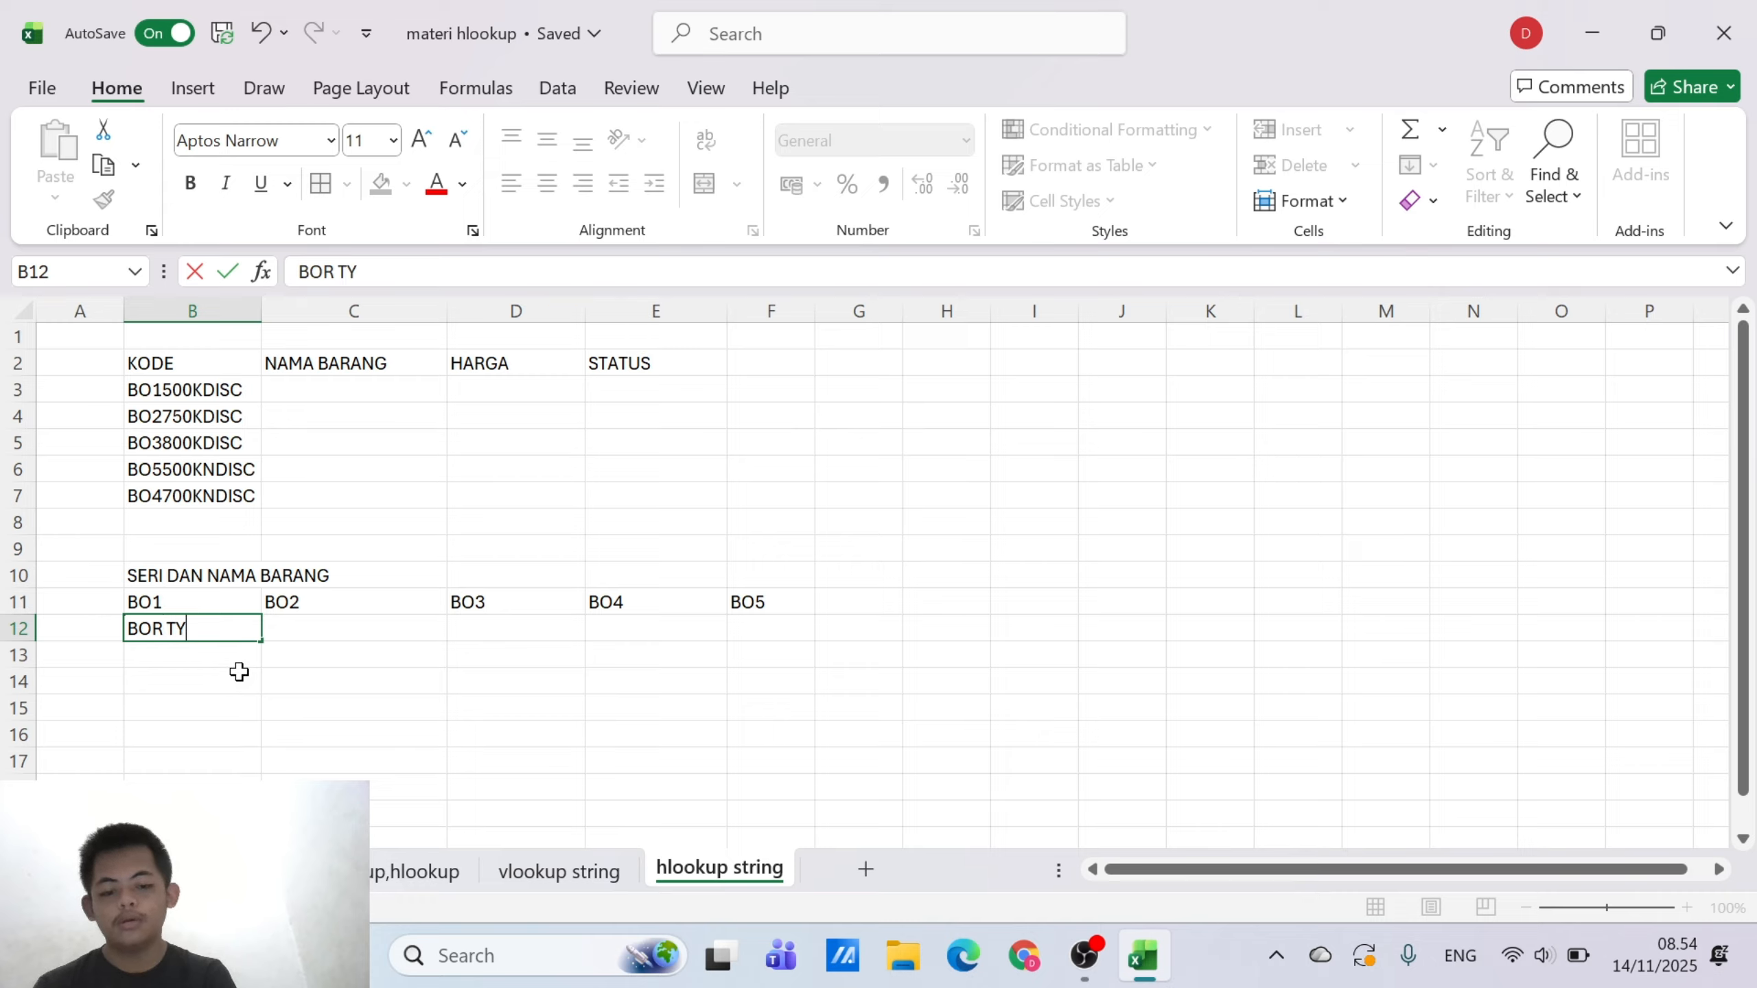
text(PE)
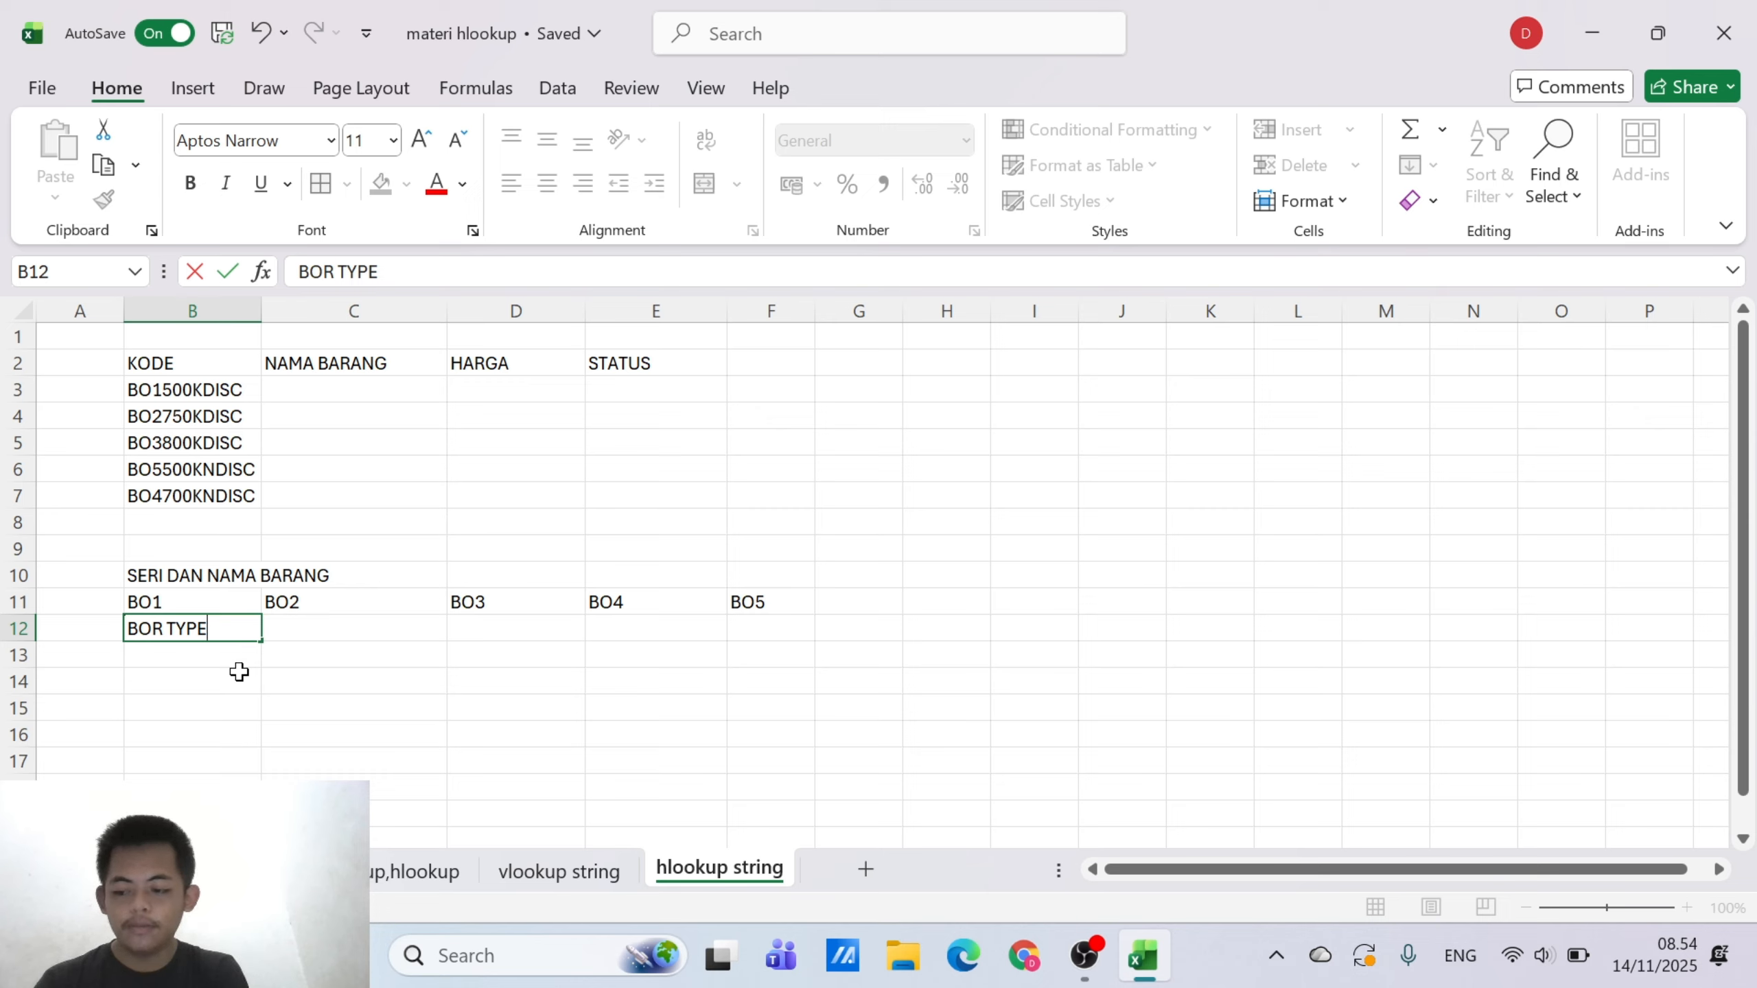
text( 1)
key(Tab)
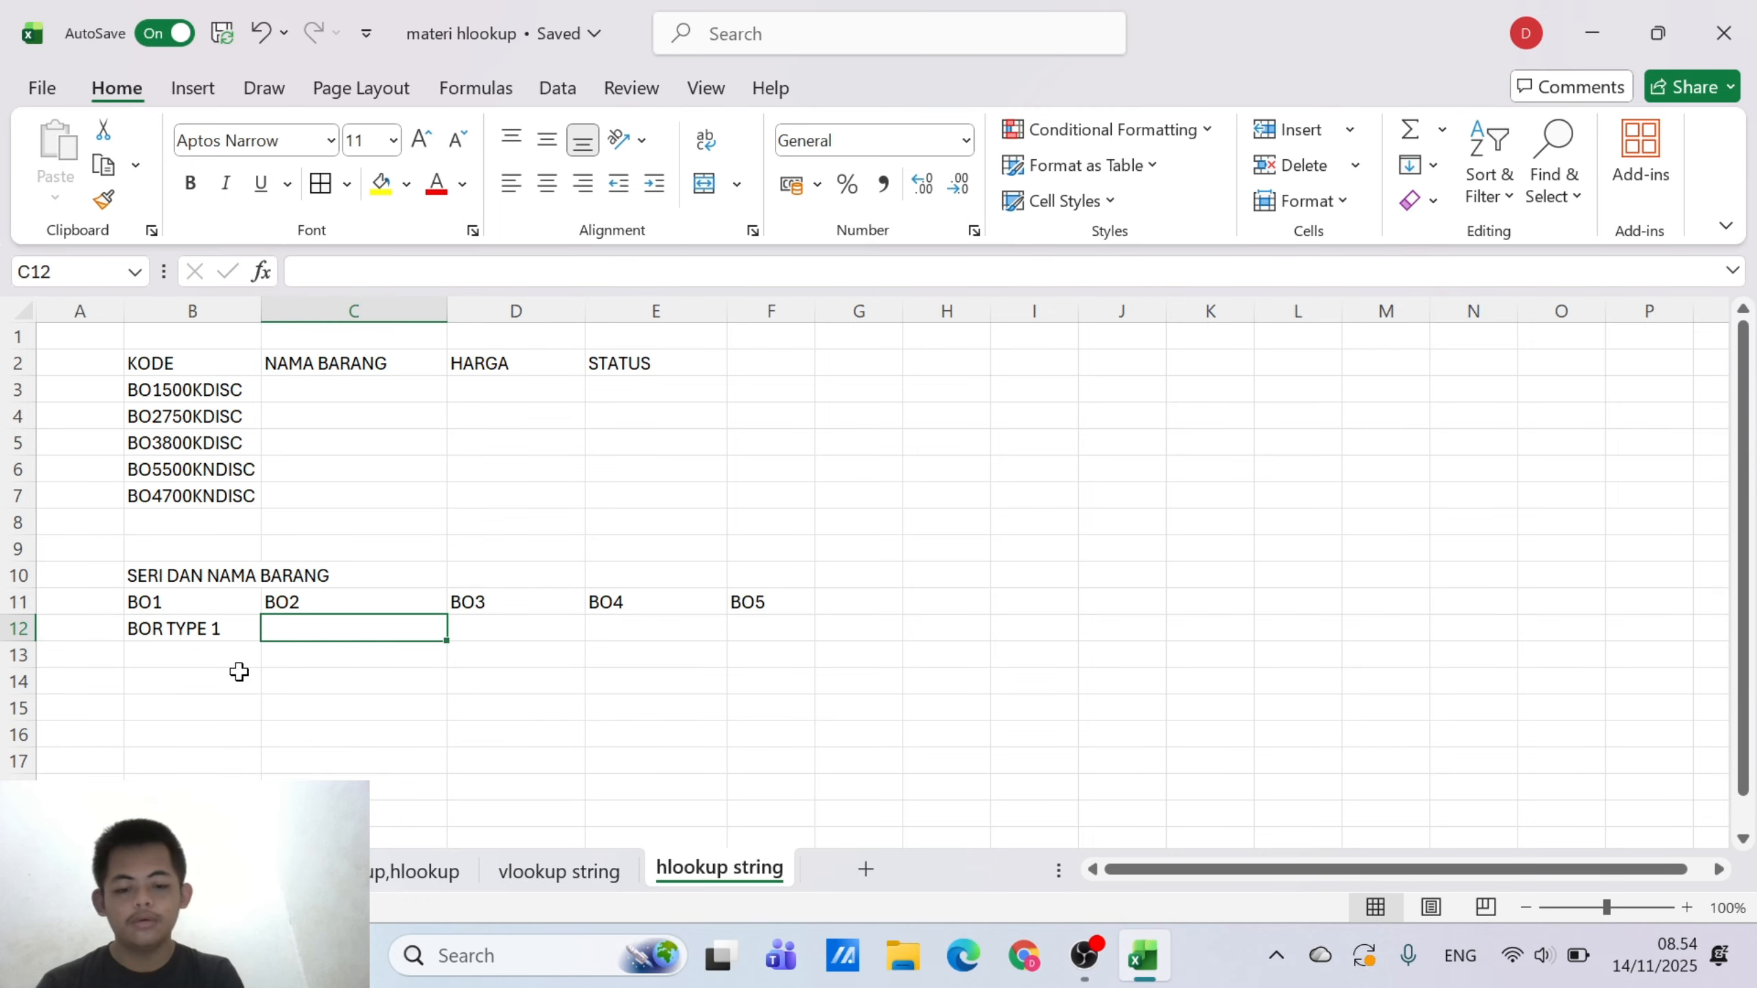
text(BOR)
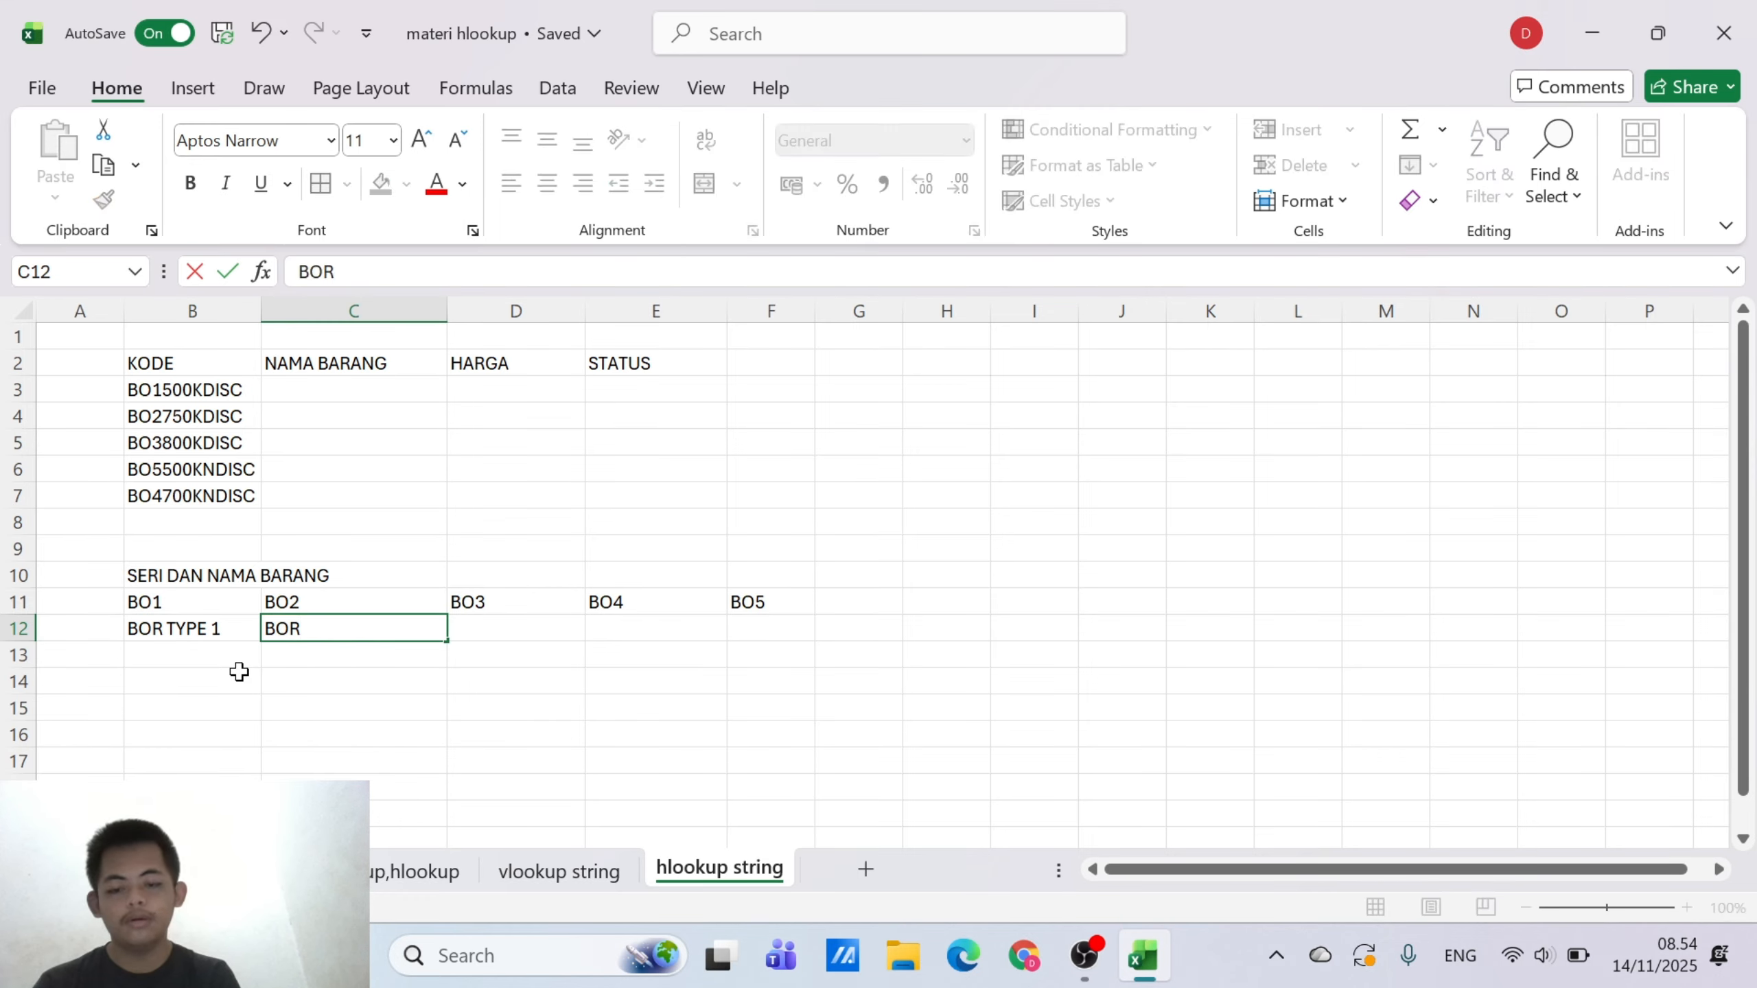
text( TYPE)
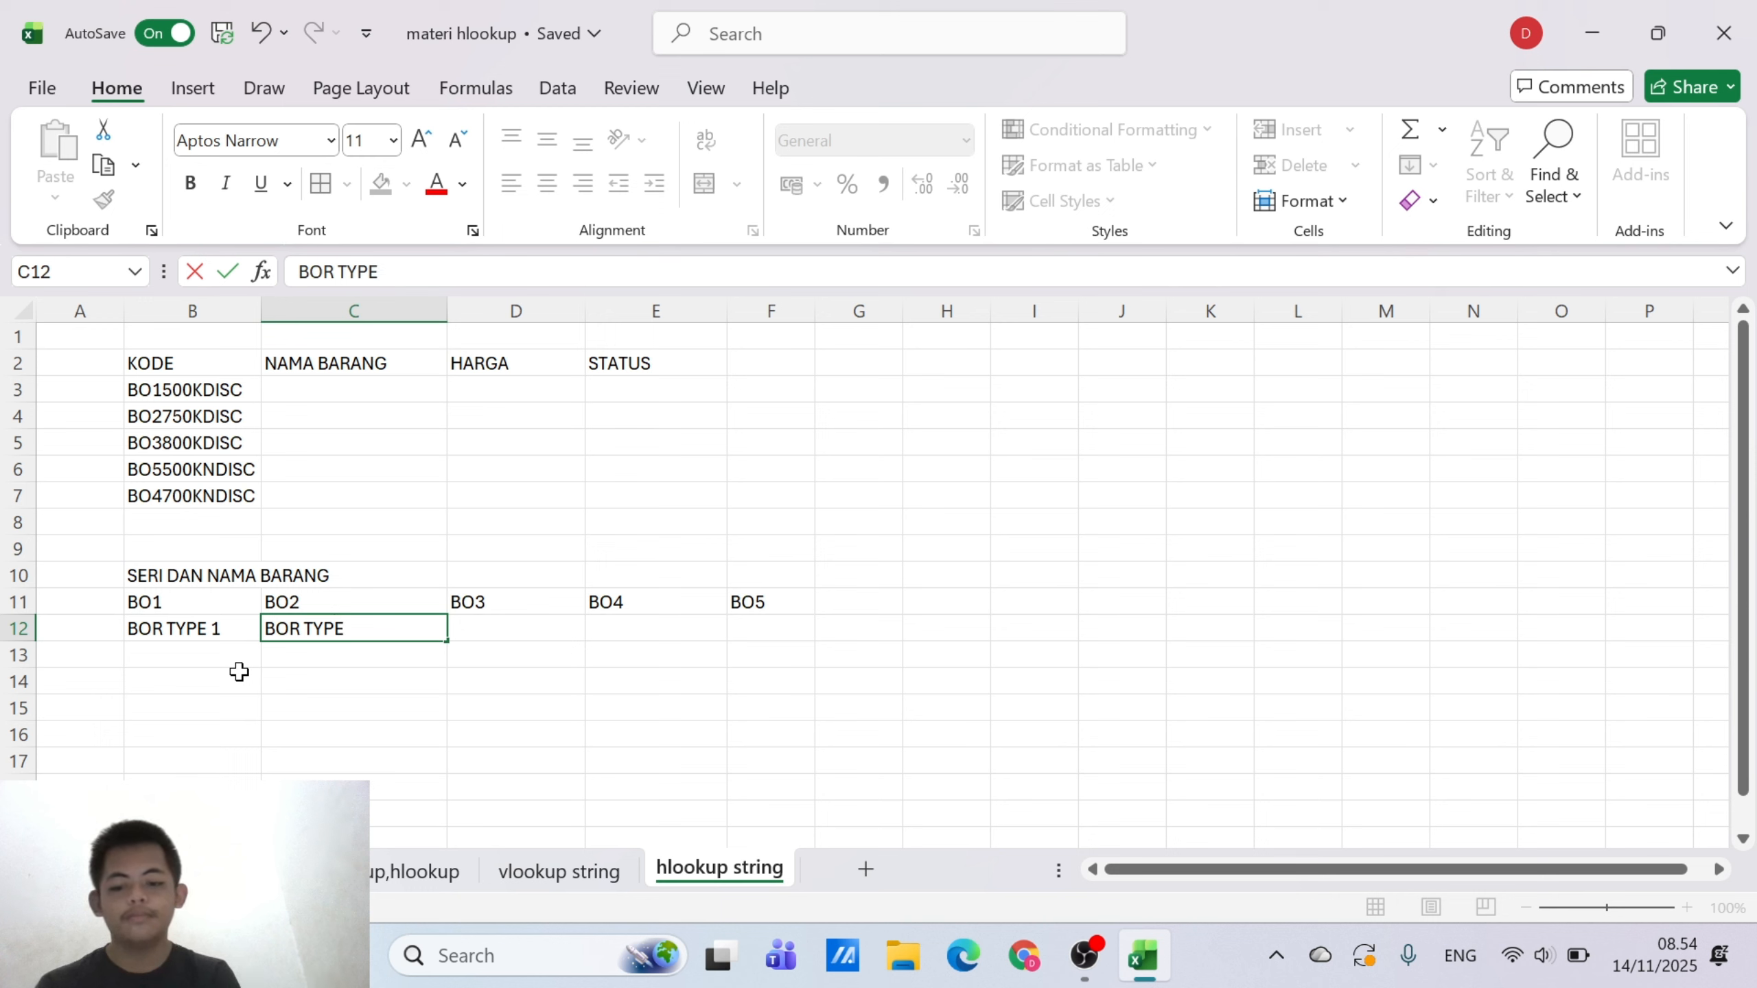
text( 2)
key(Tab)
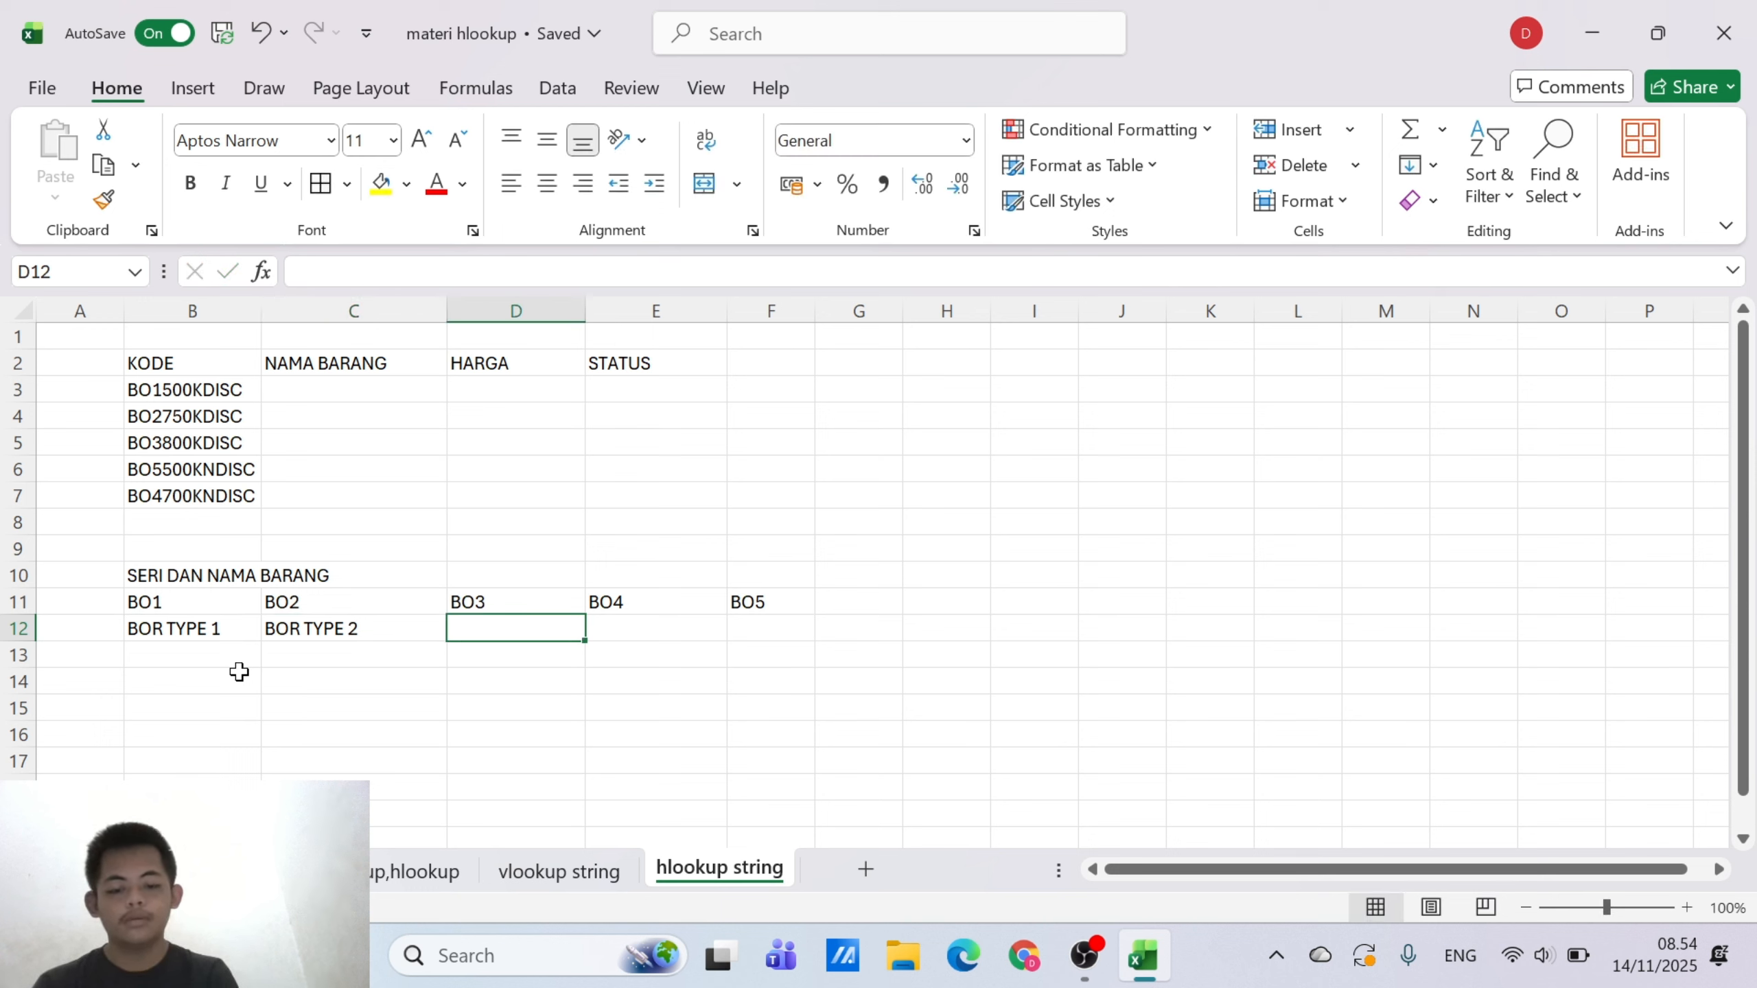
Enter the item names BOR TYPE 3, BOR TYPE 4 and BOR TYPE 5 in D12, E12 and F12
text(BOR TY)
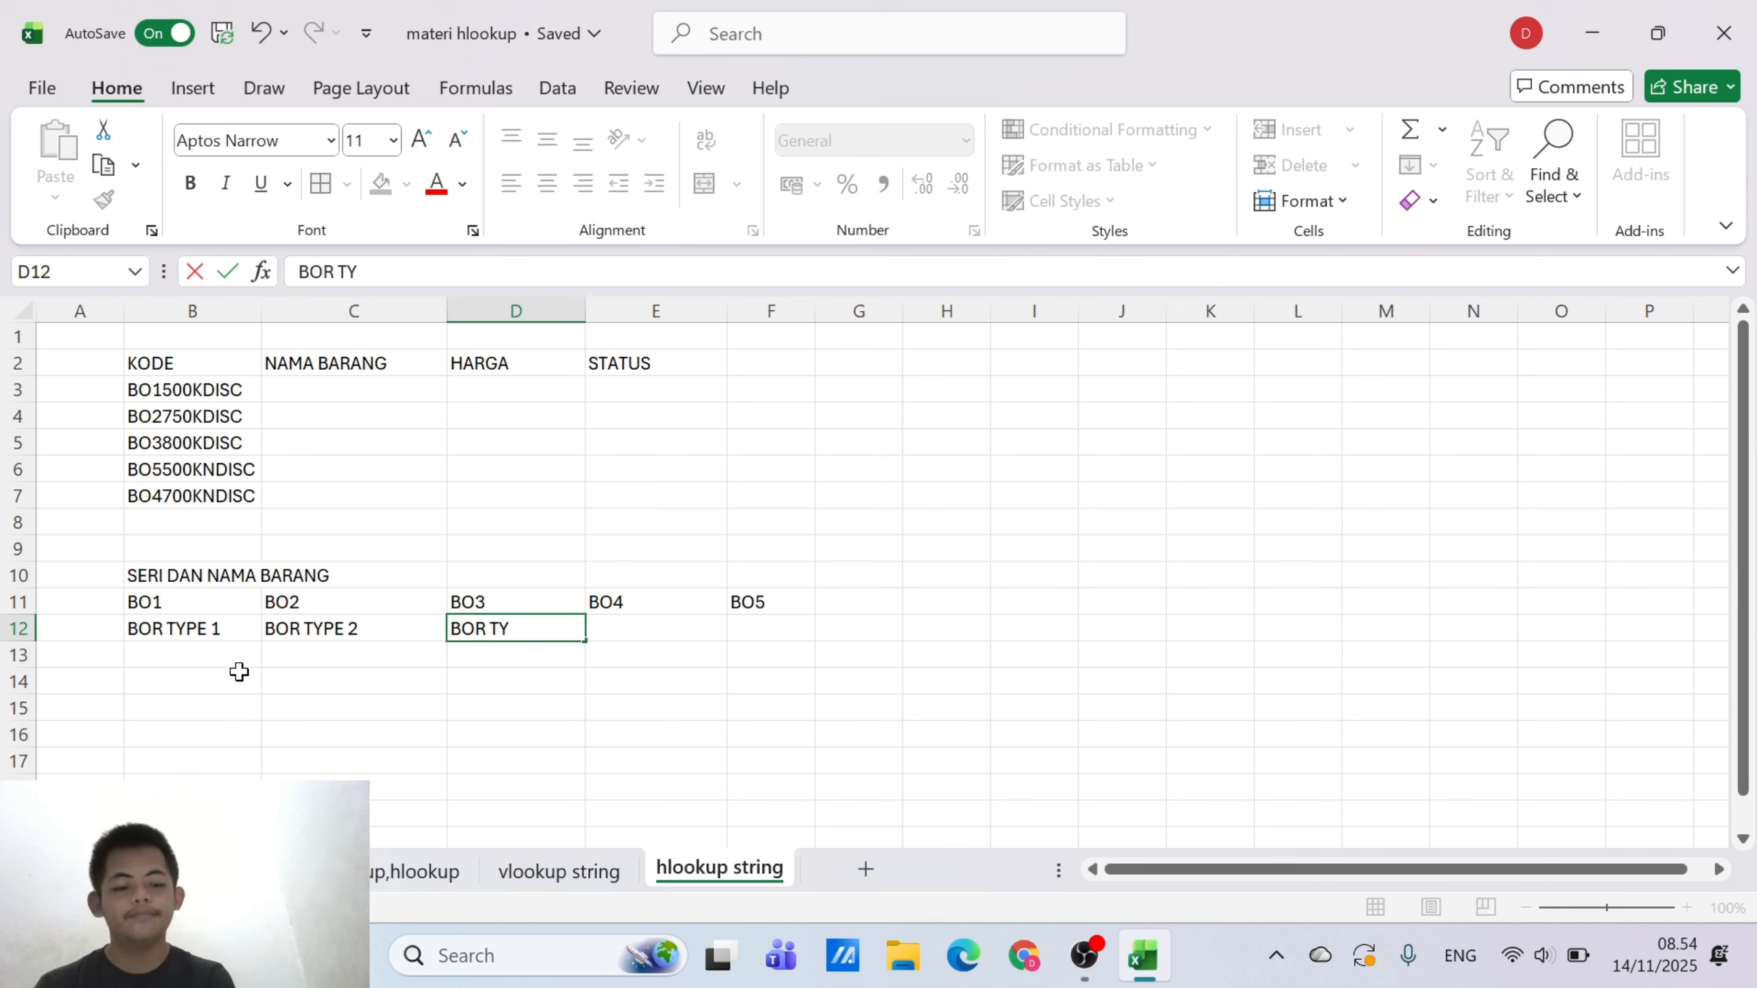
text(PE3)
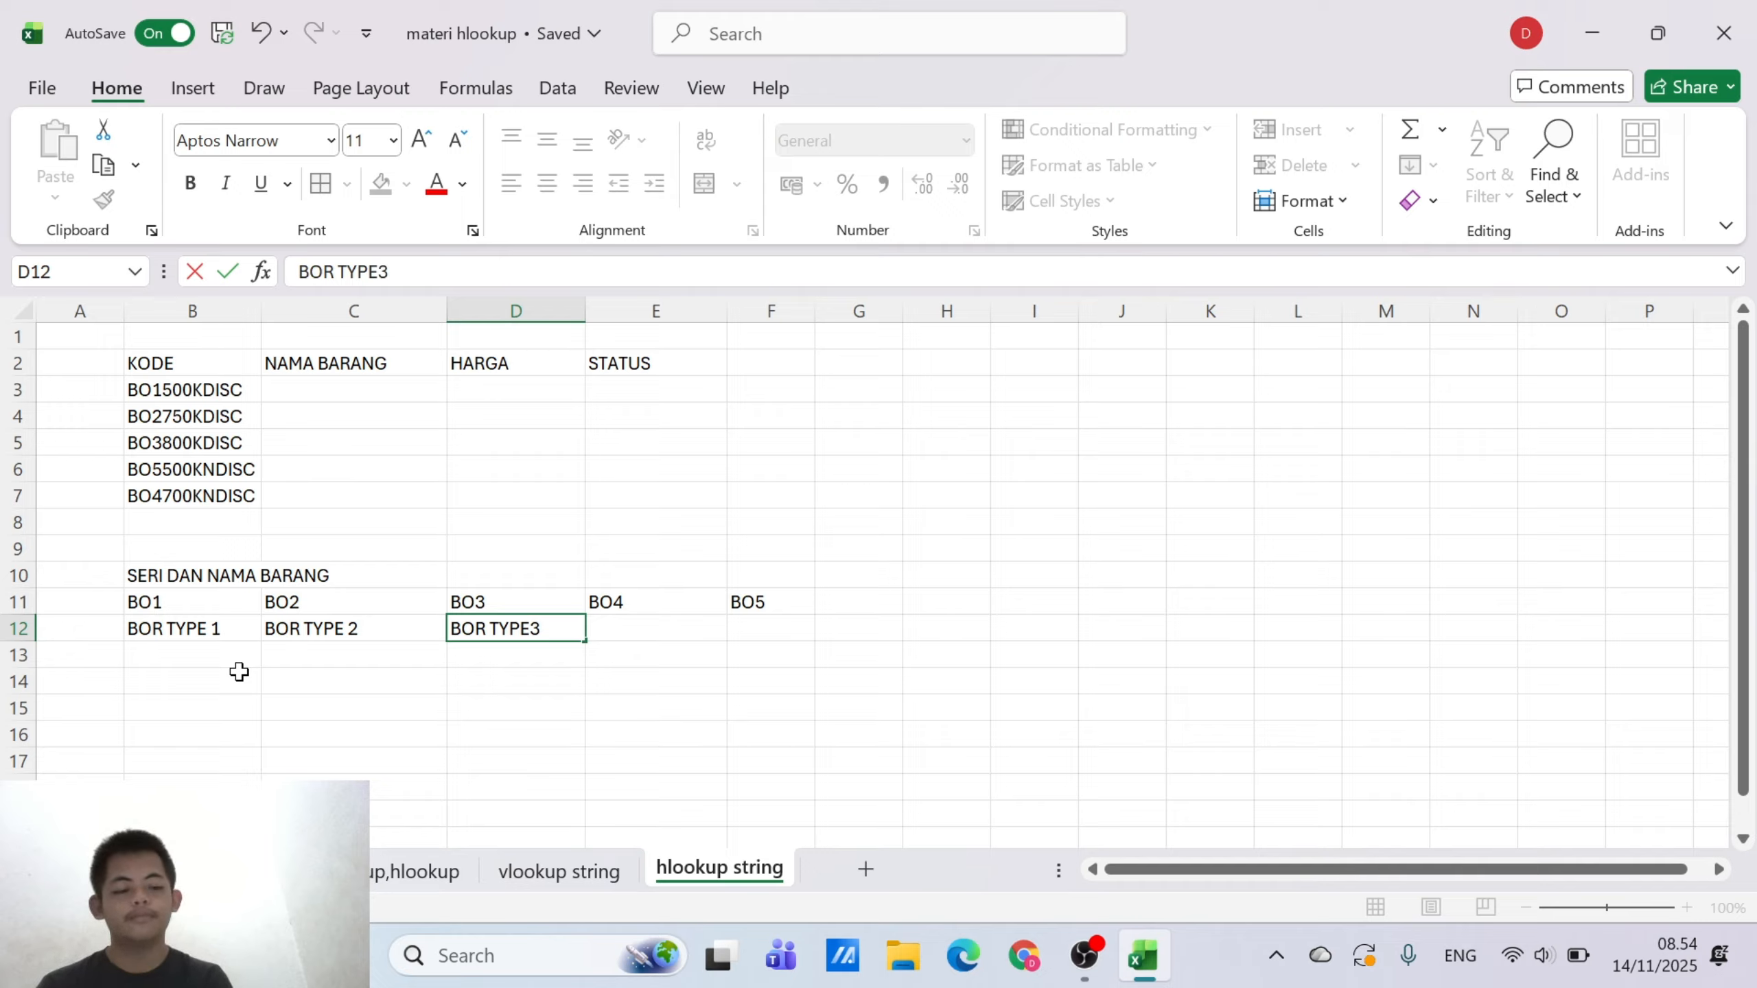
key(BackSpace)
text(3)
key(Tab)
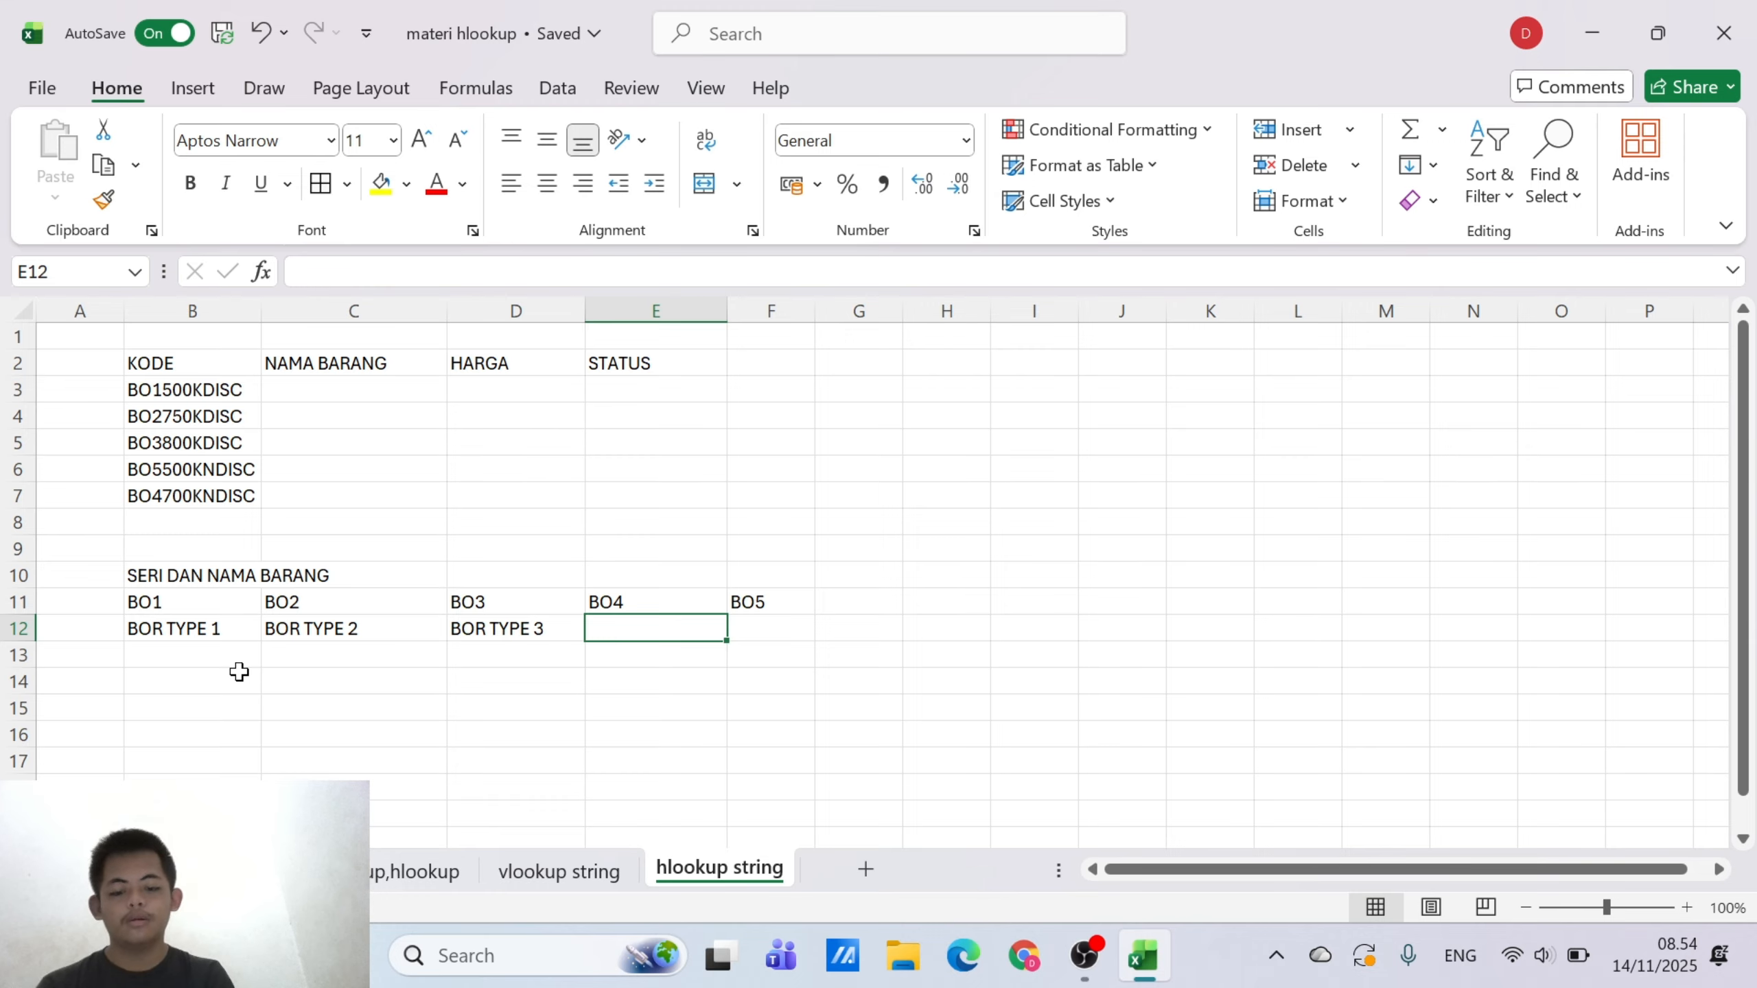
text(BOR TYPE)
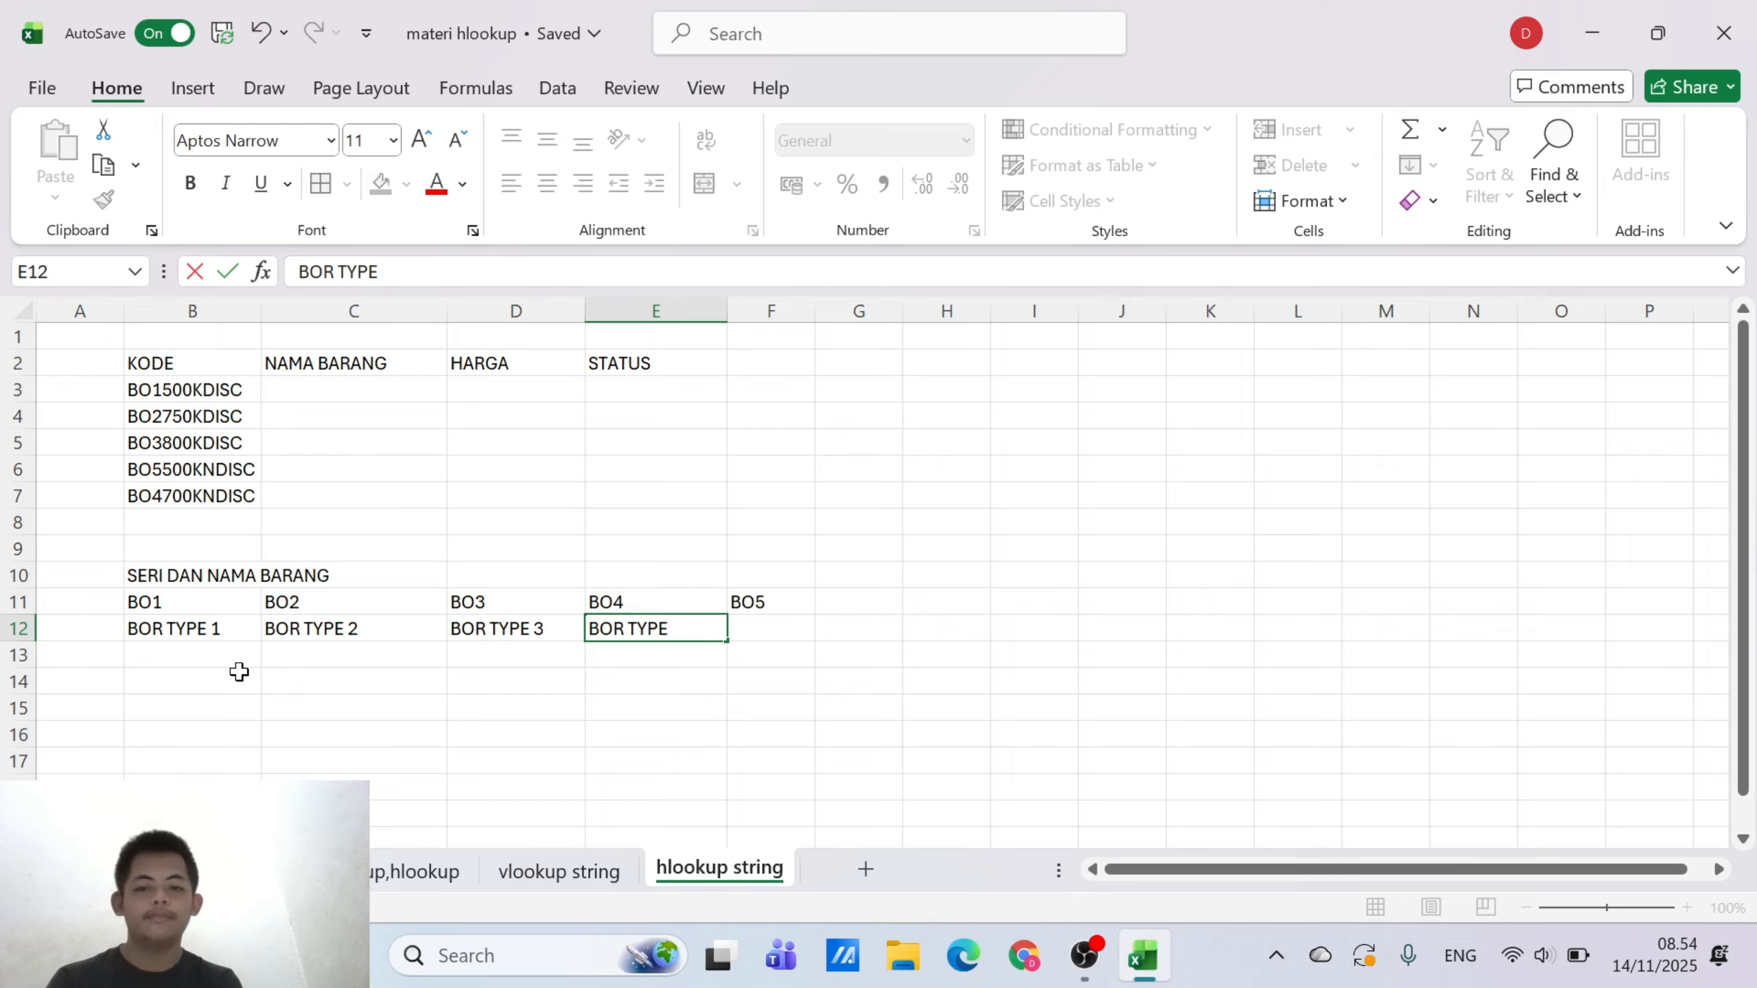
text( 4)
key(Tab)
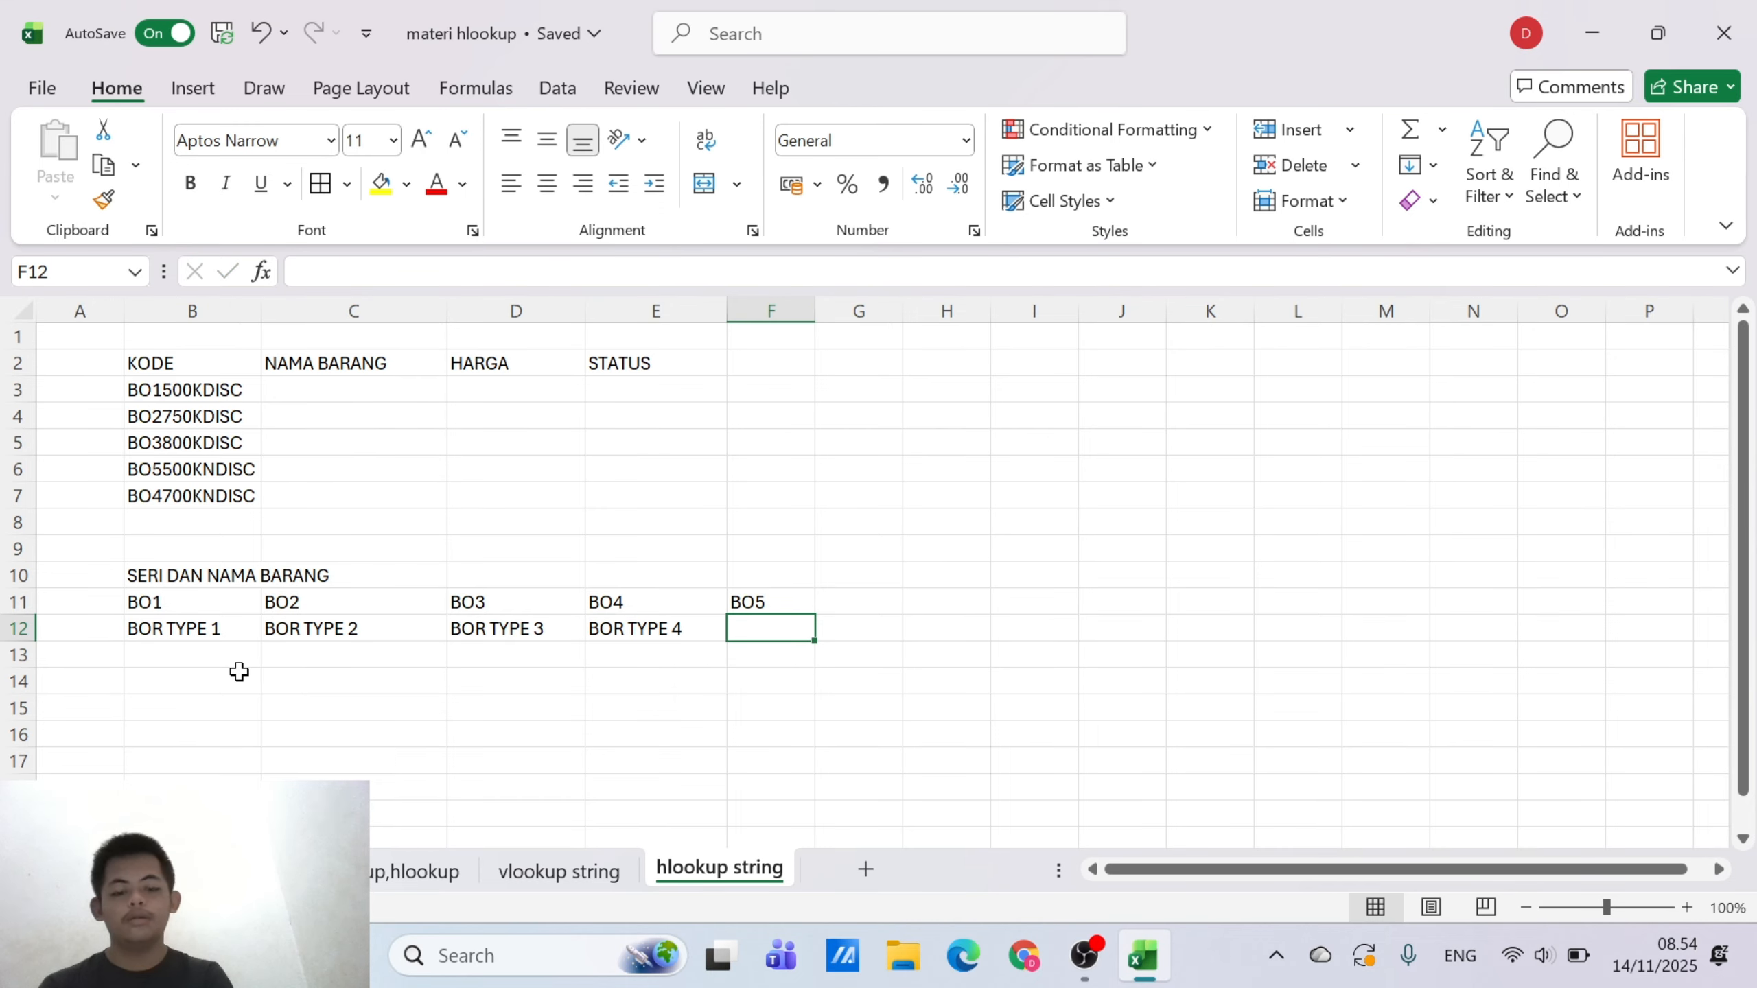
text(BOR T)
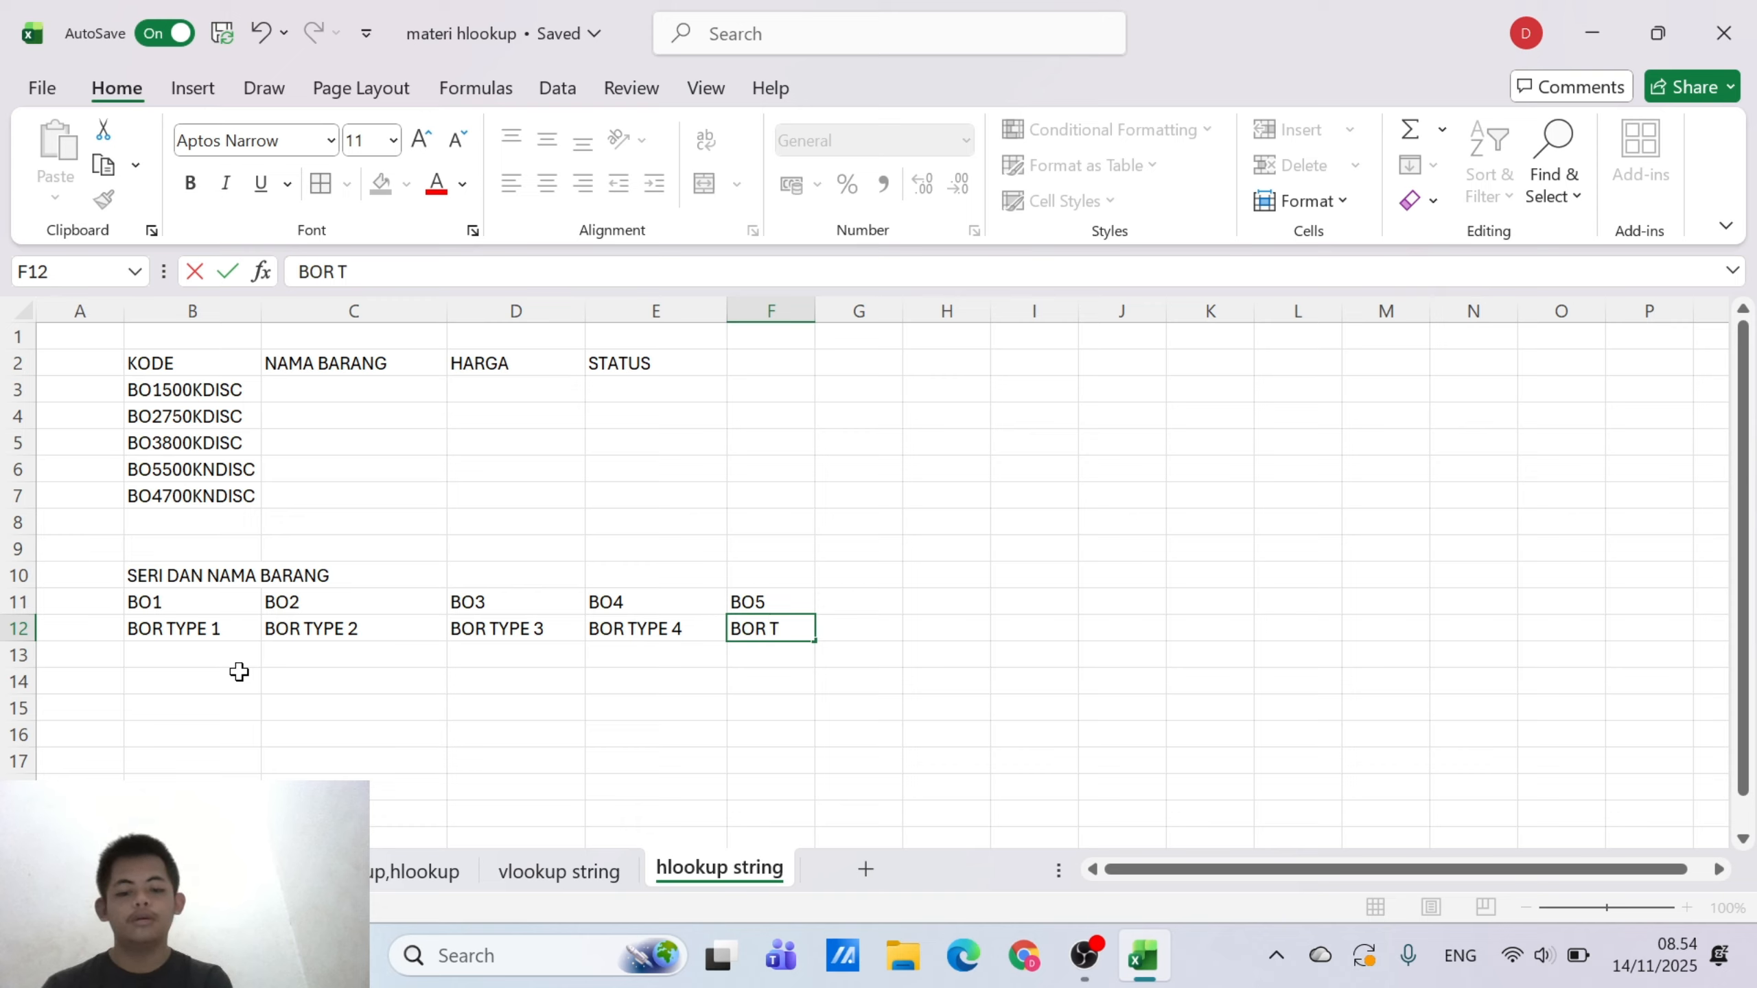
text(YPE 5)
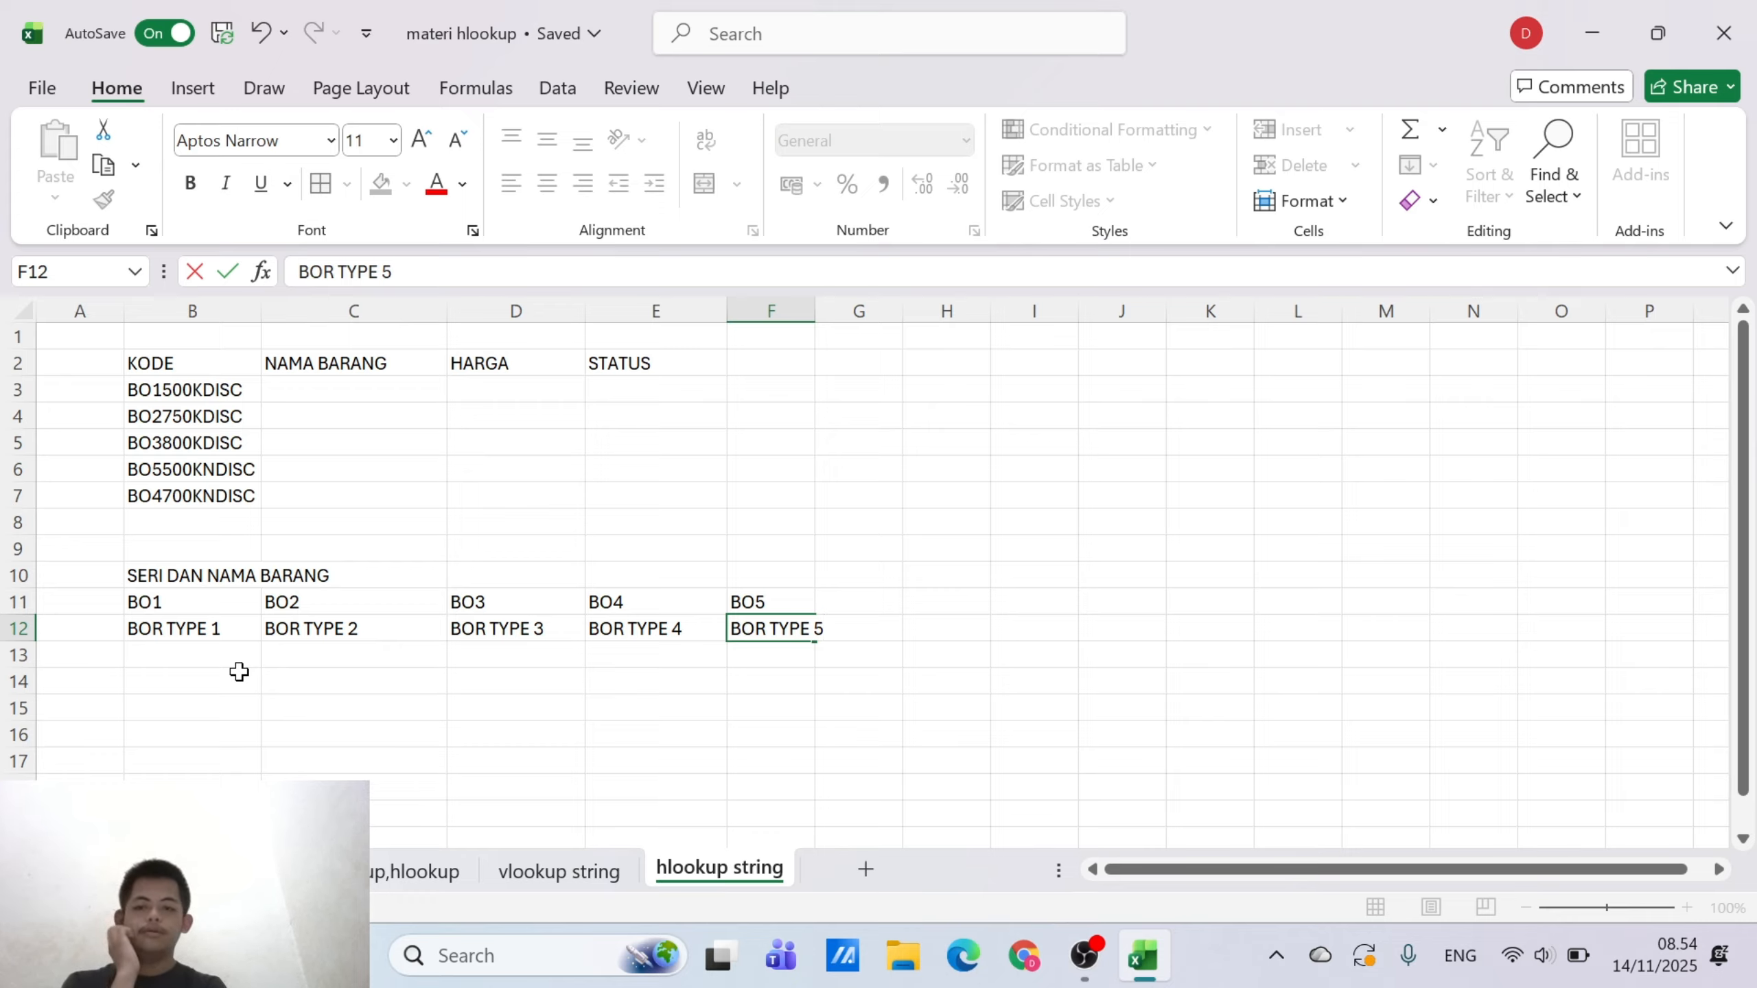
Enter HARGA DAN STATUS DISCOUNT in B15 as the title of the second reference table
click(123, 775)
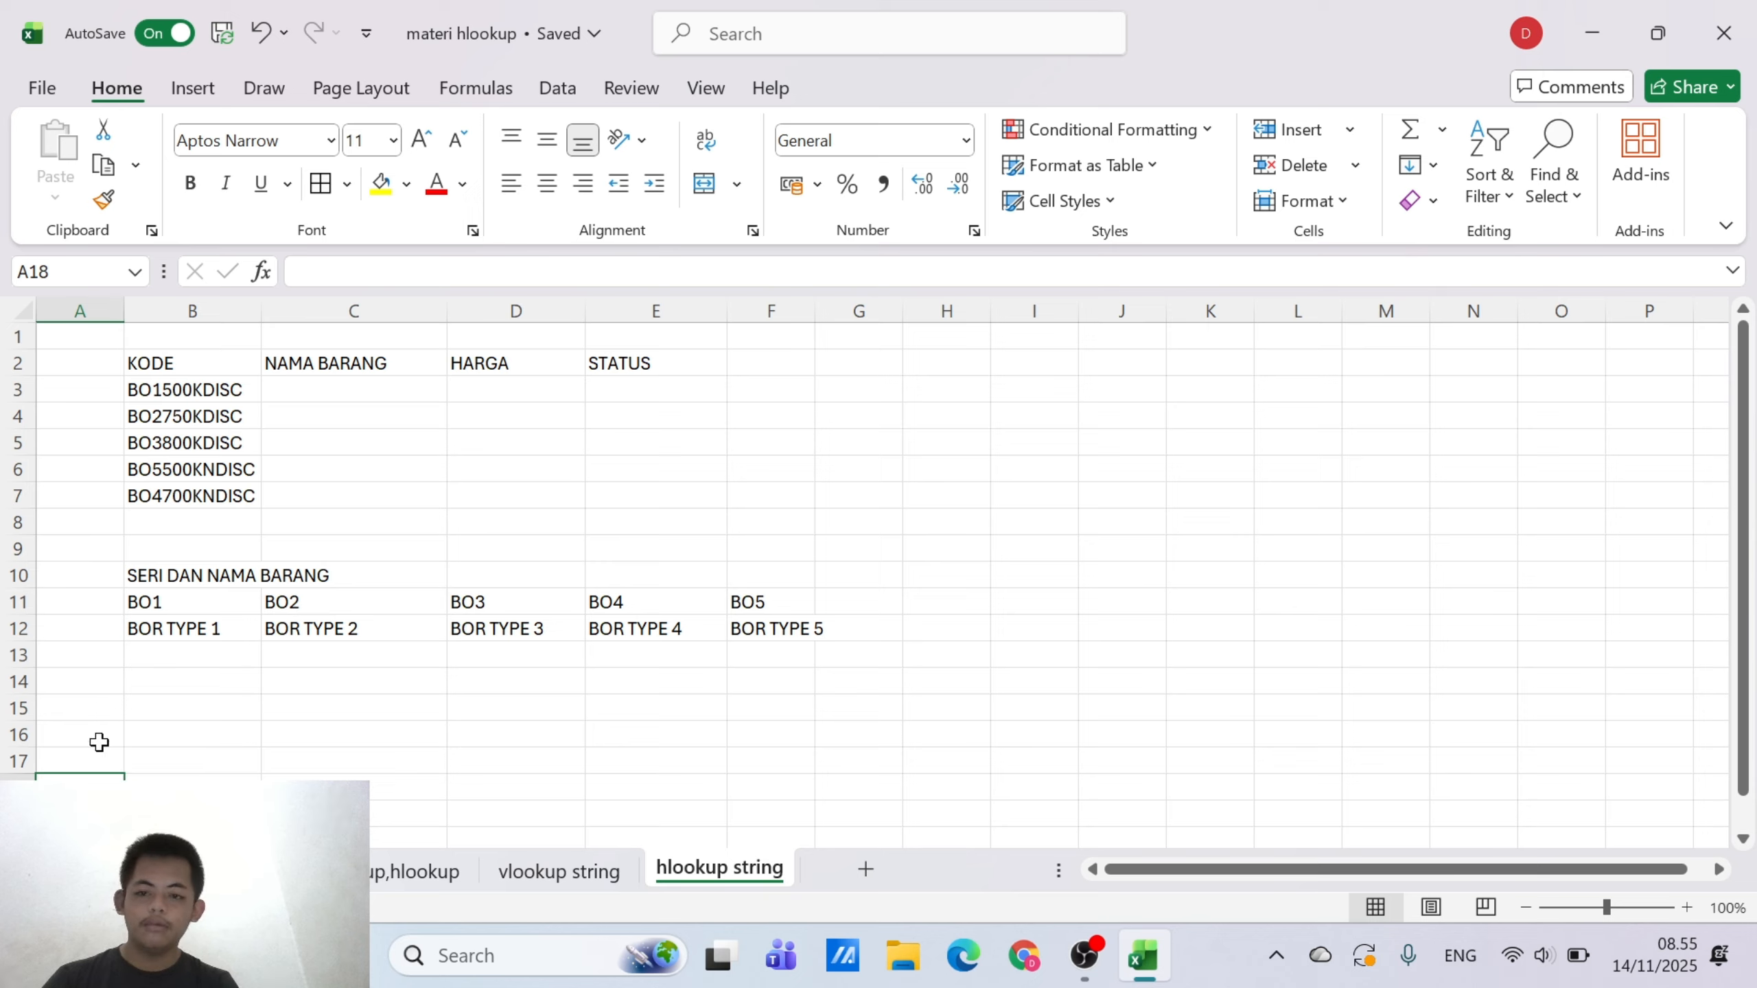
click(144, 703)
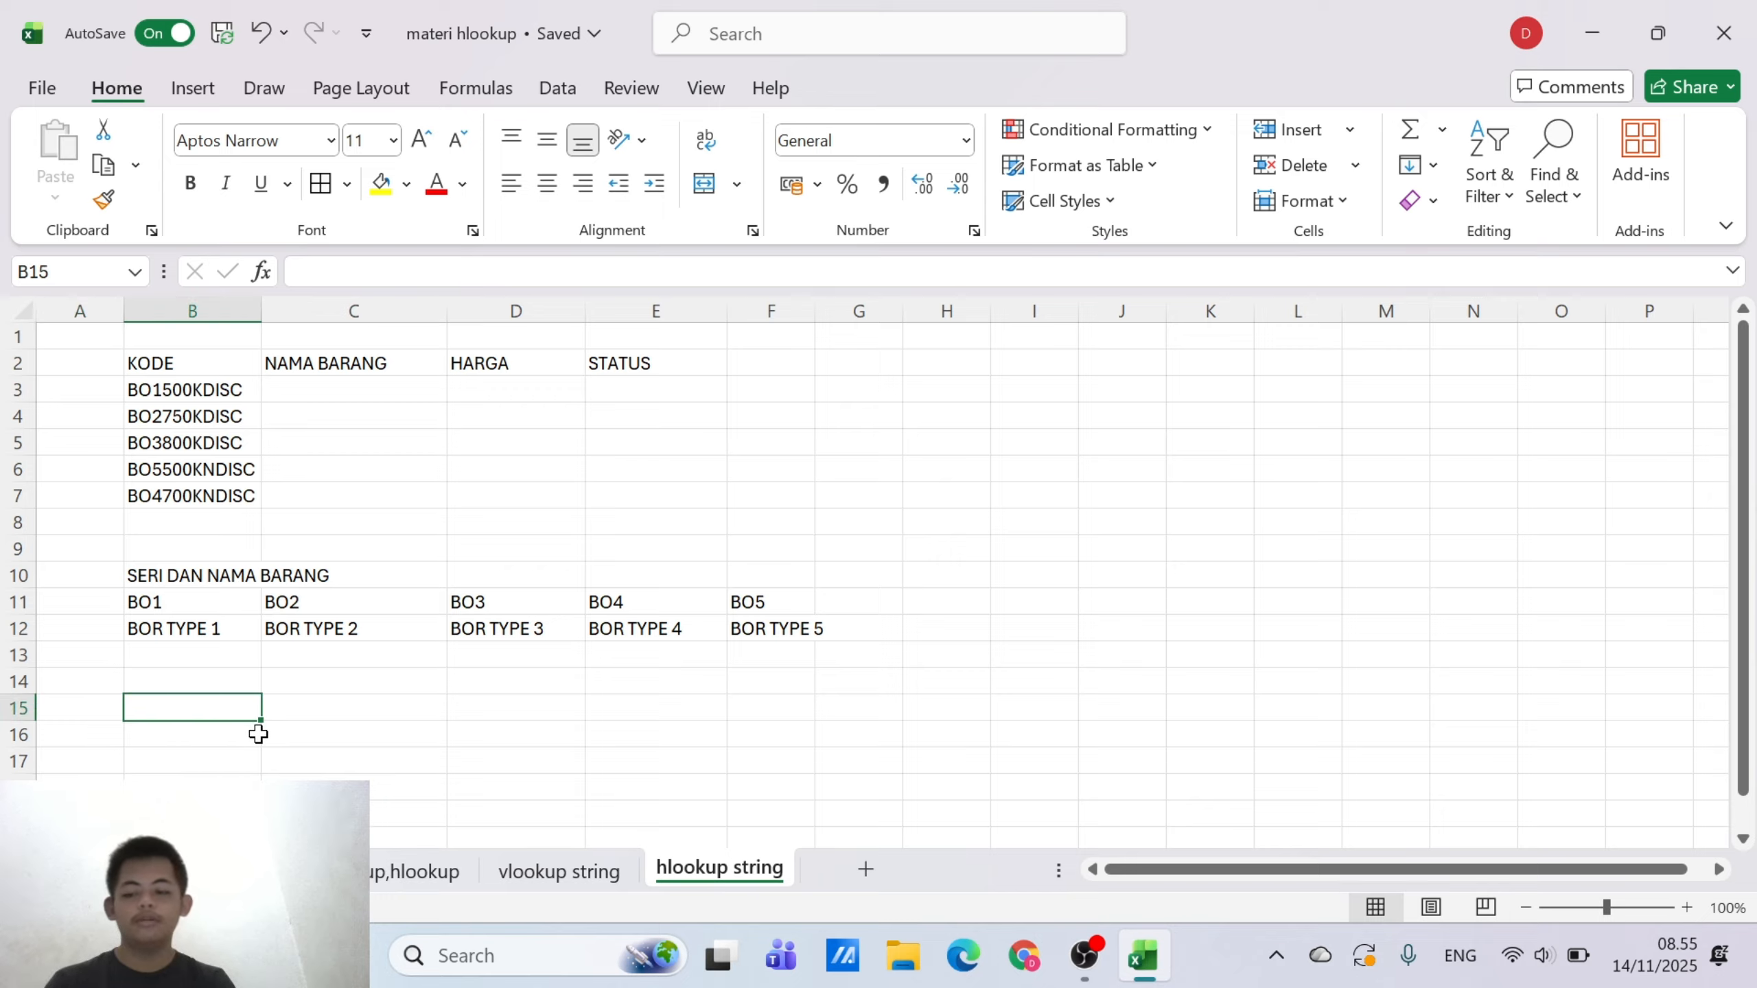
text(H)
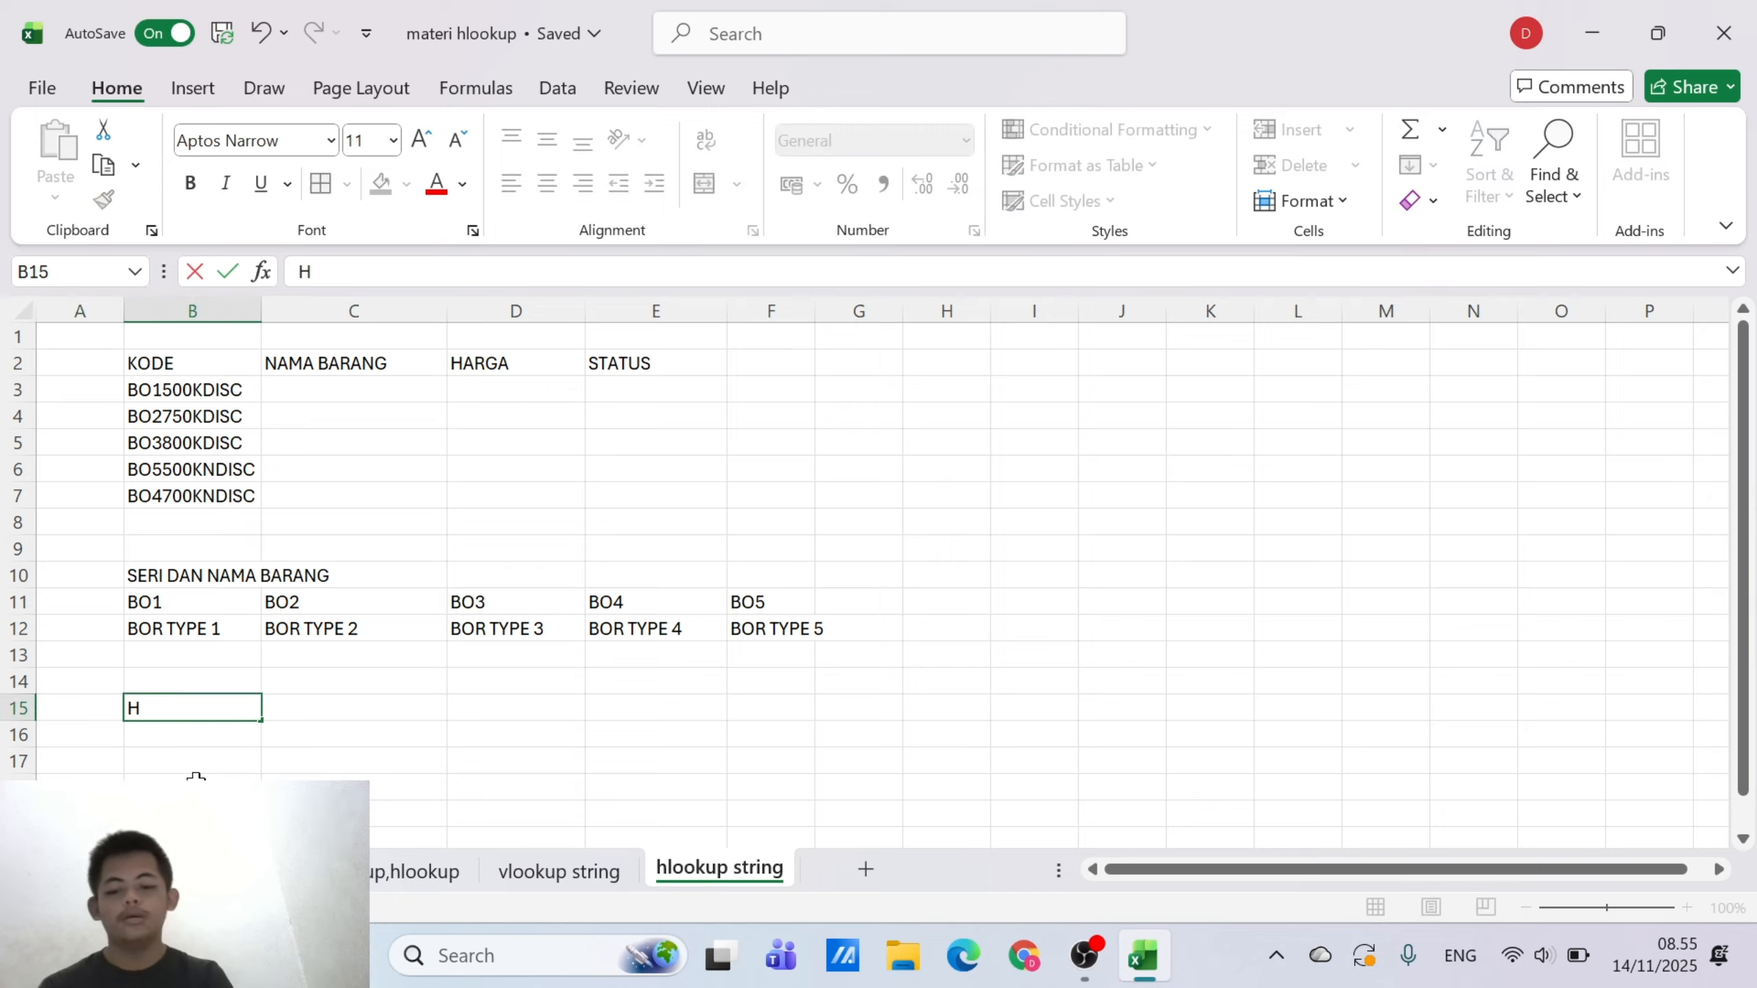
text(ARGA )
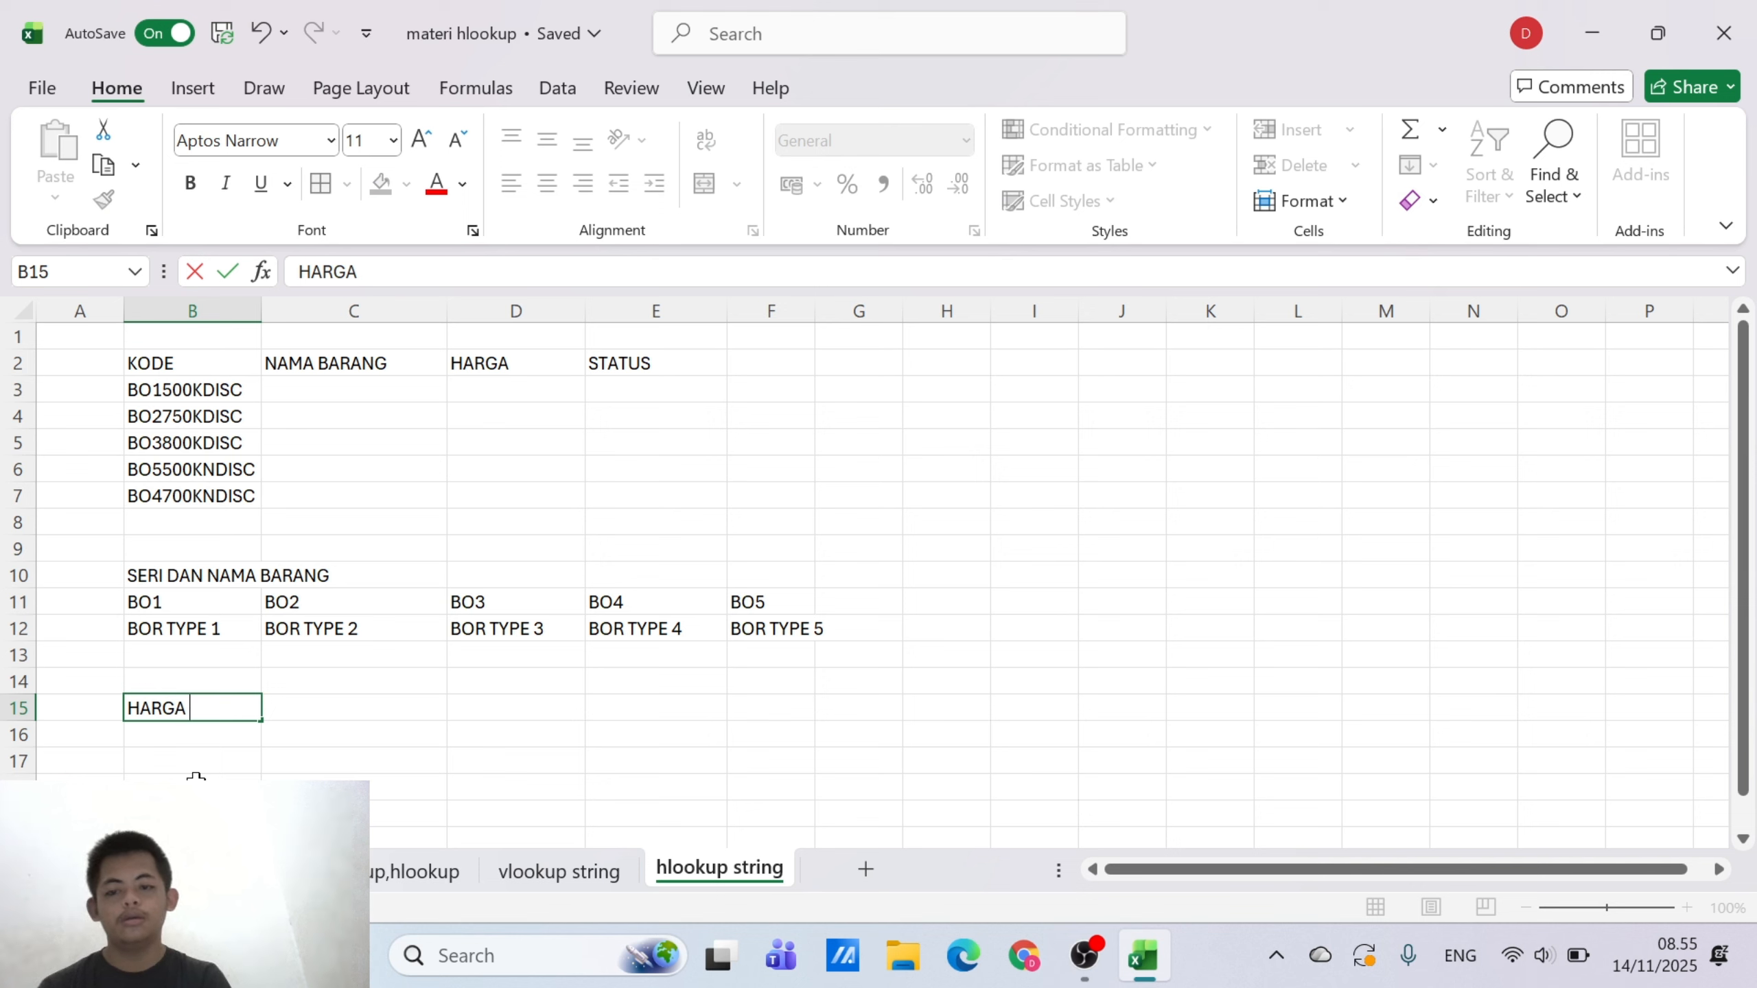
text(DAN)
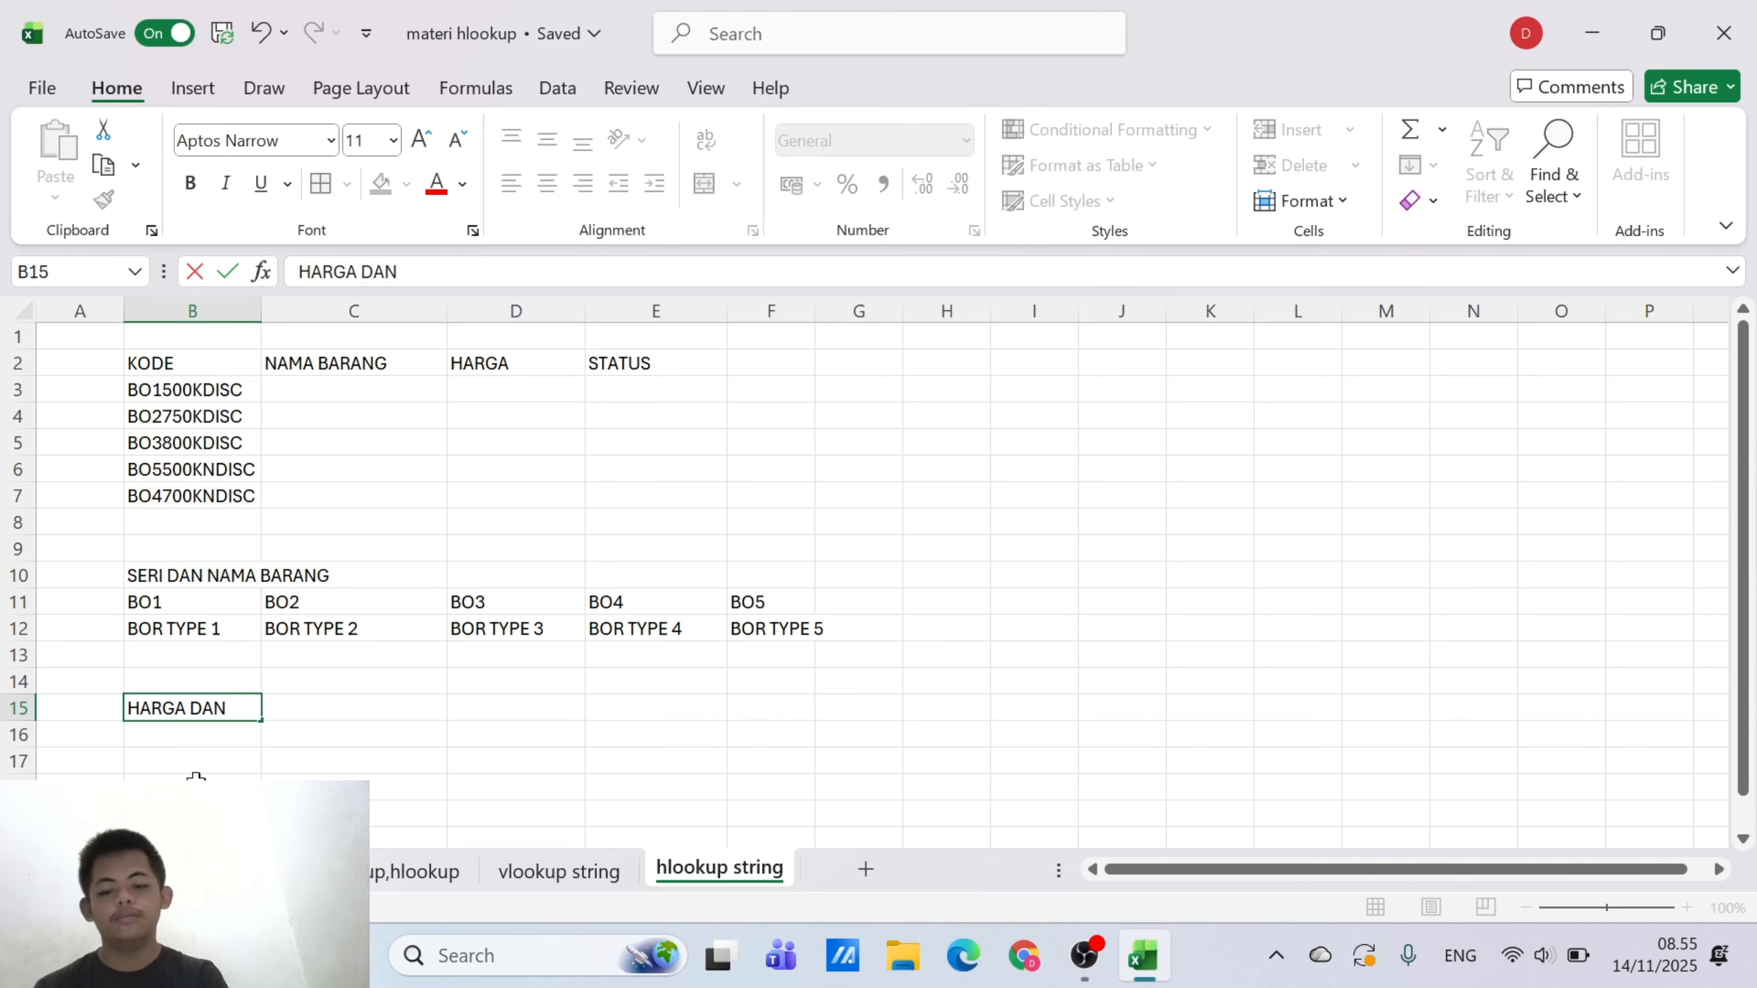
text( STATUS)
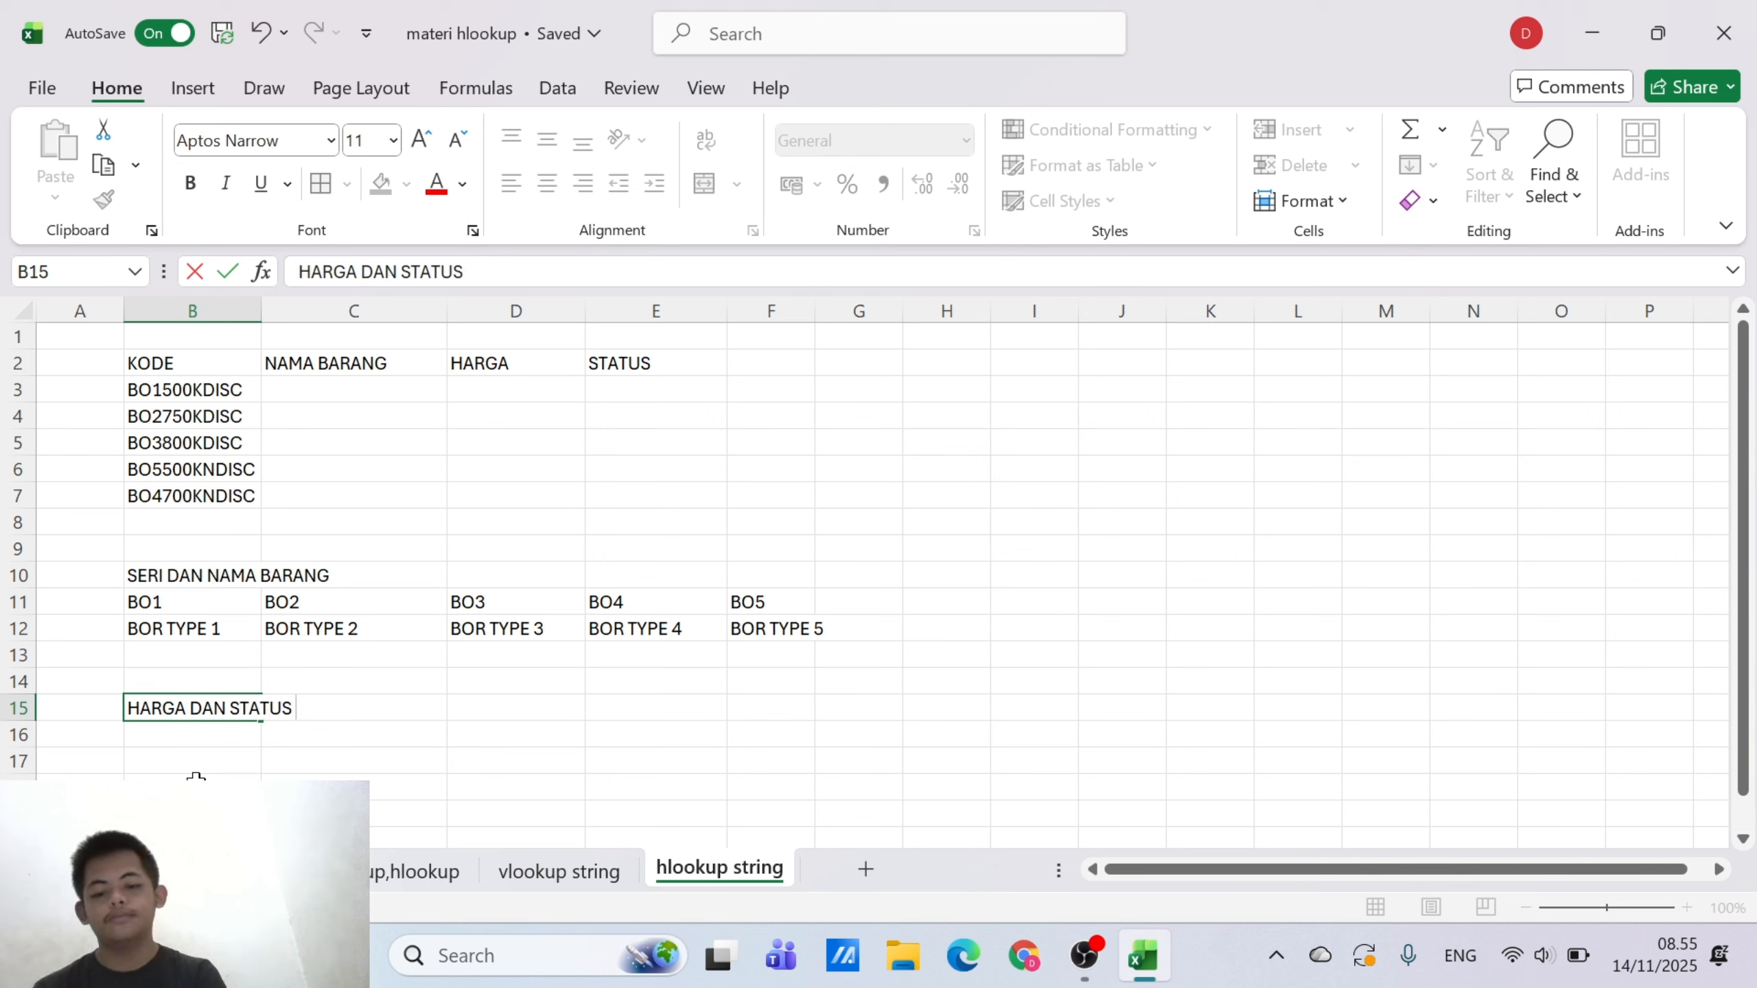
text( DISCO)
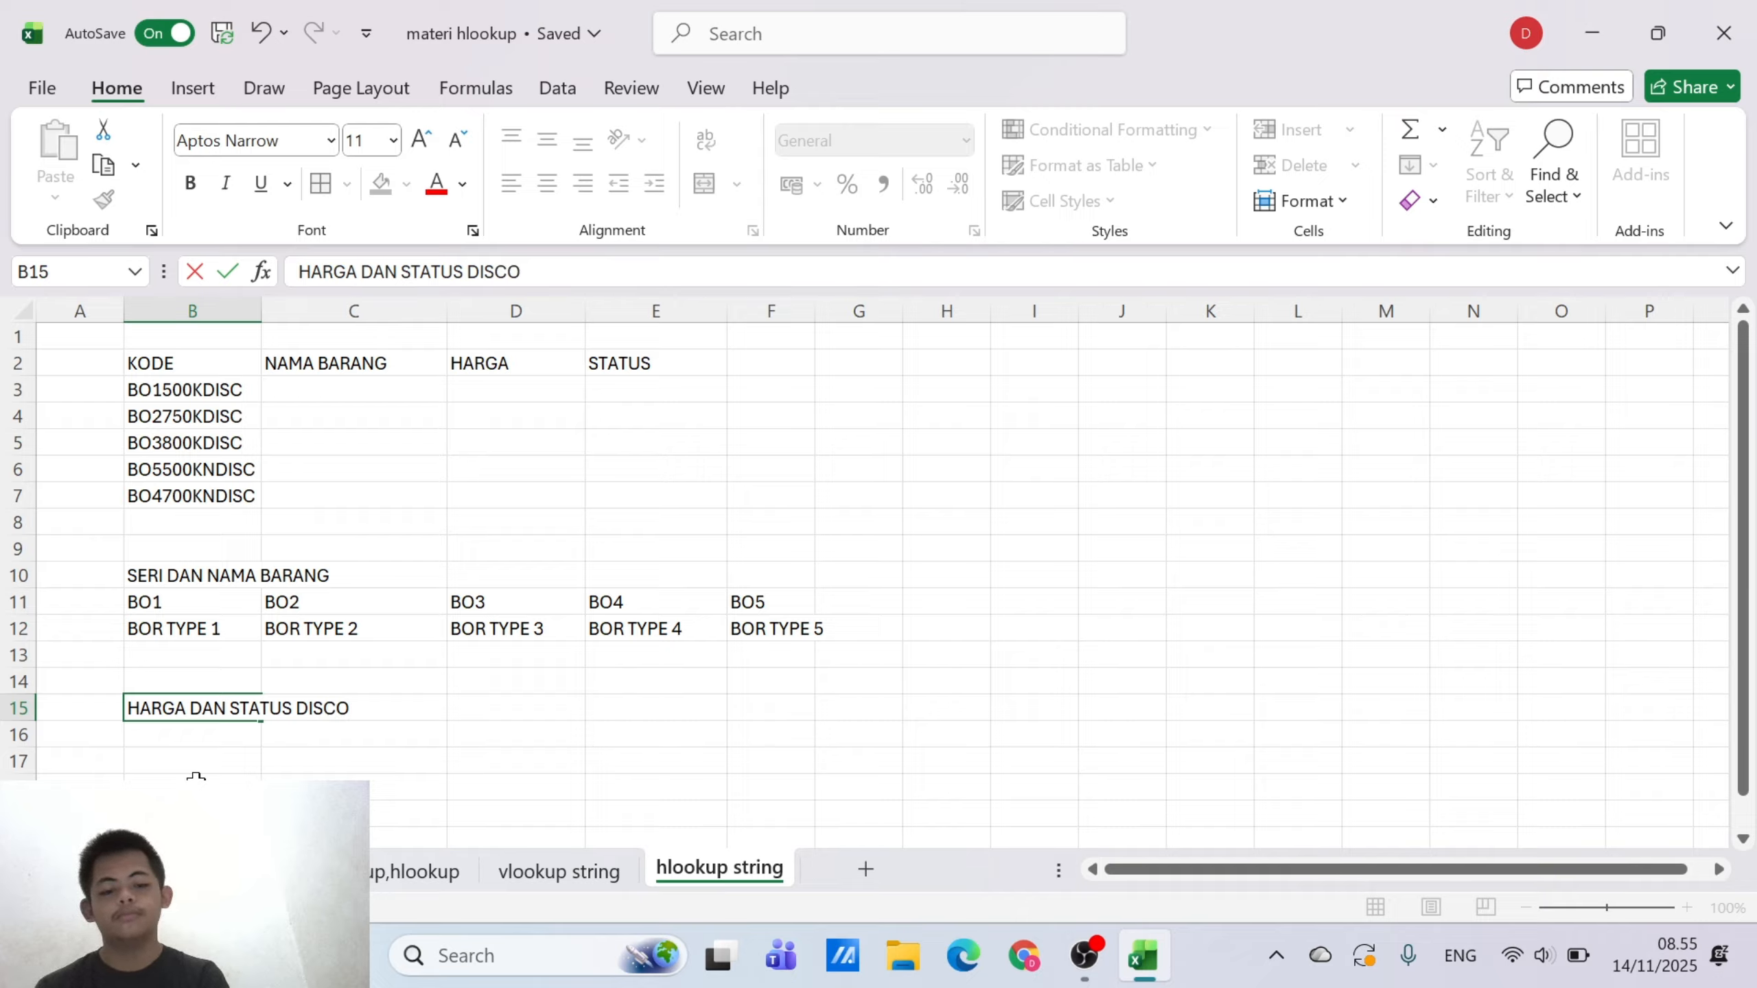
text(UNT)
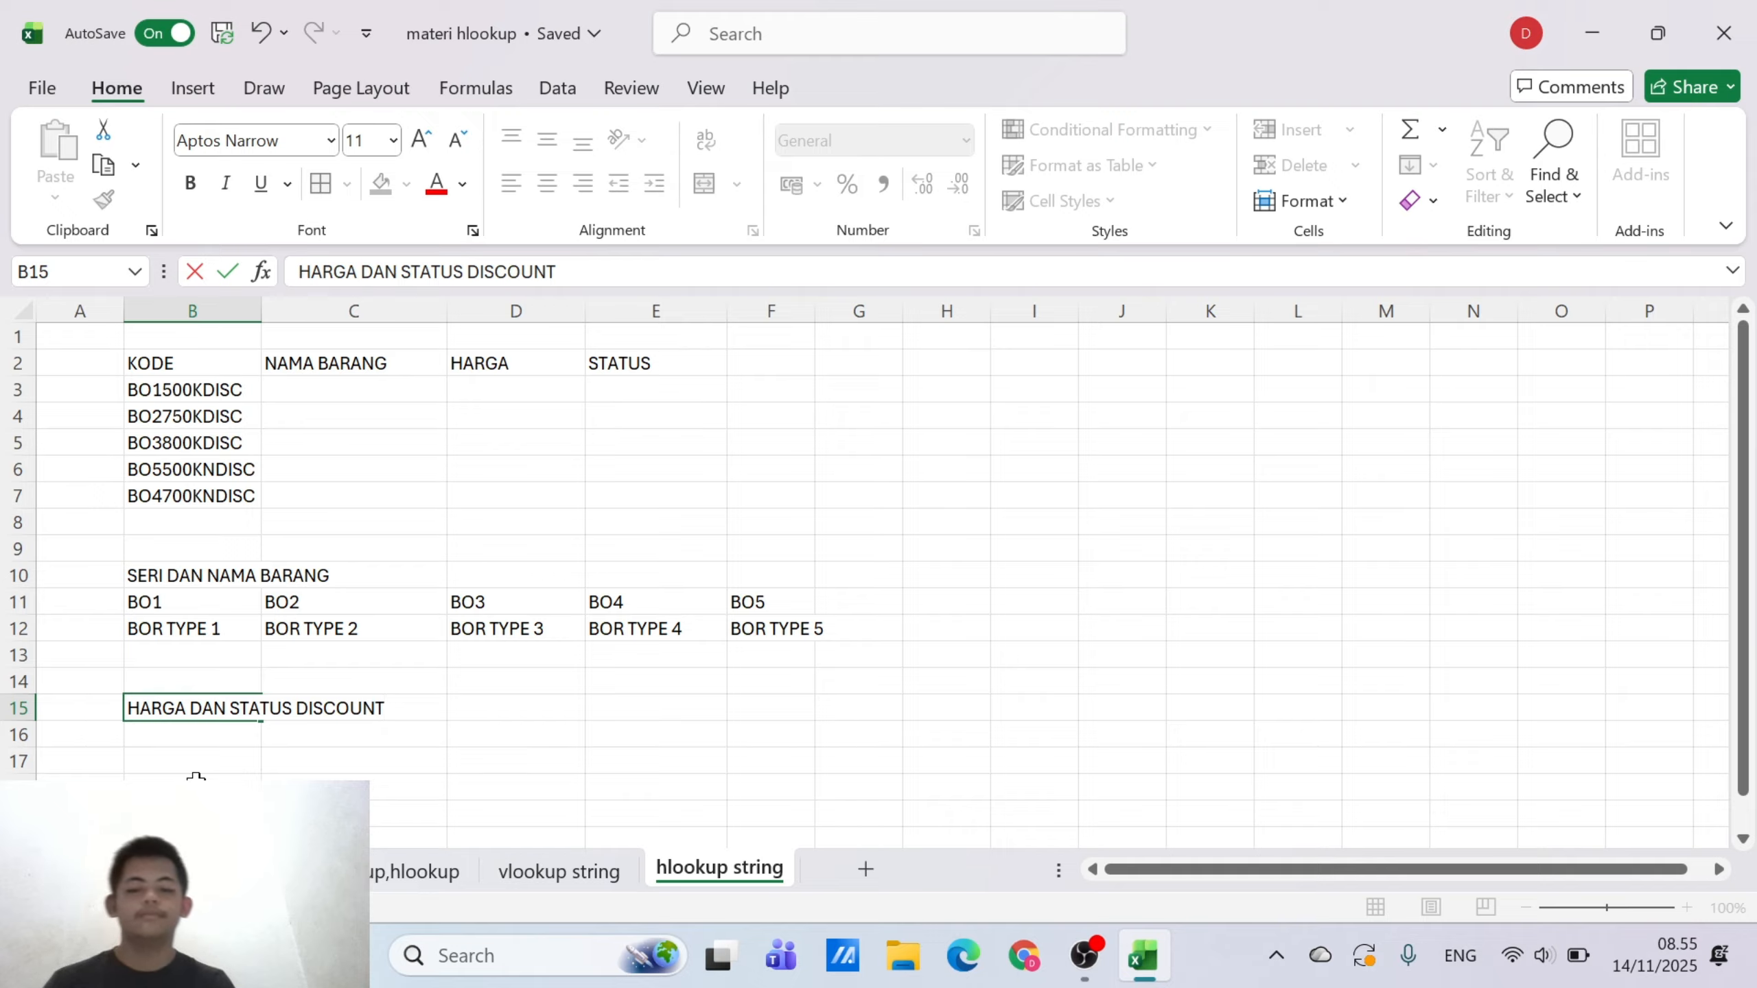
click(209, 764)
Enter the price codes 500K in B16 and 700K in C16 under the second table's title
click(217, 738)
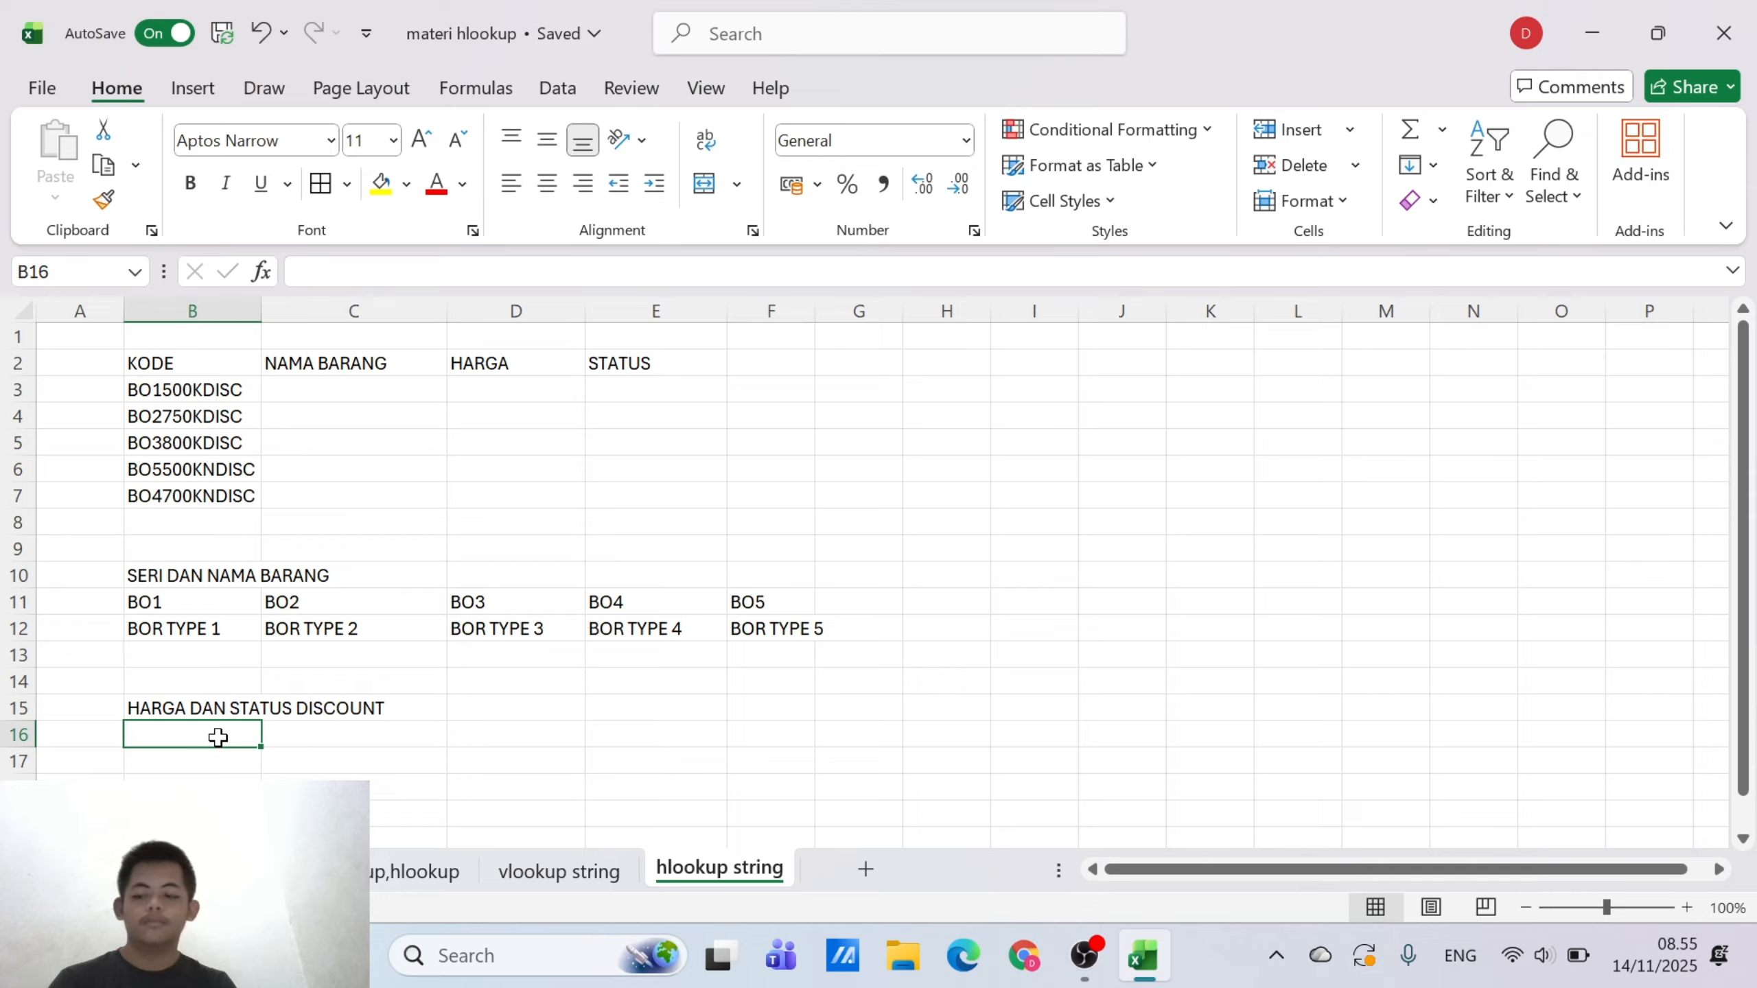
text(5)
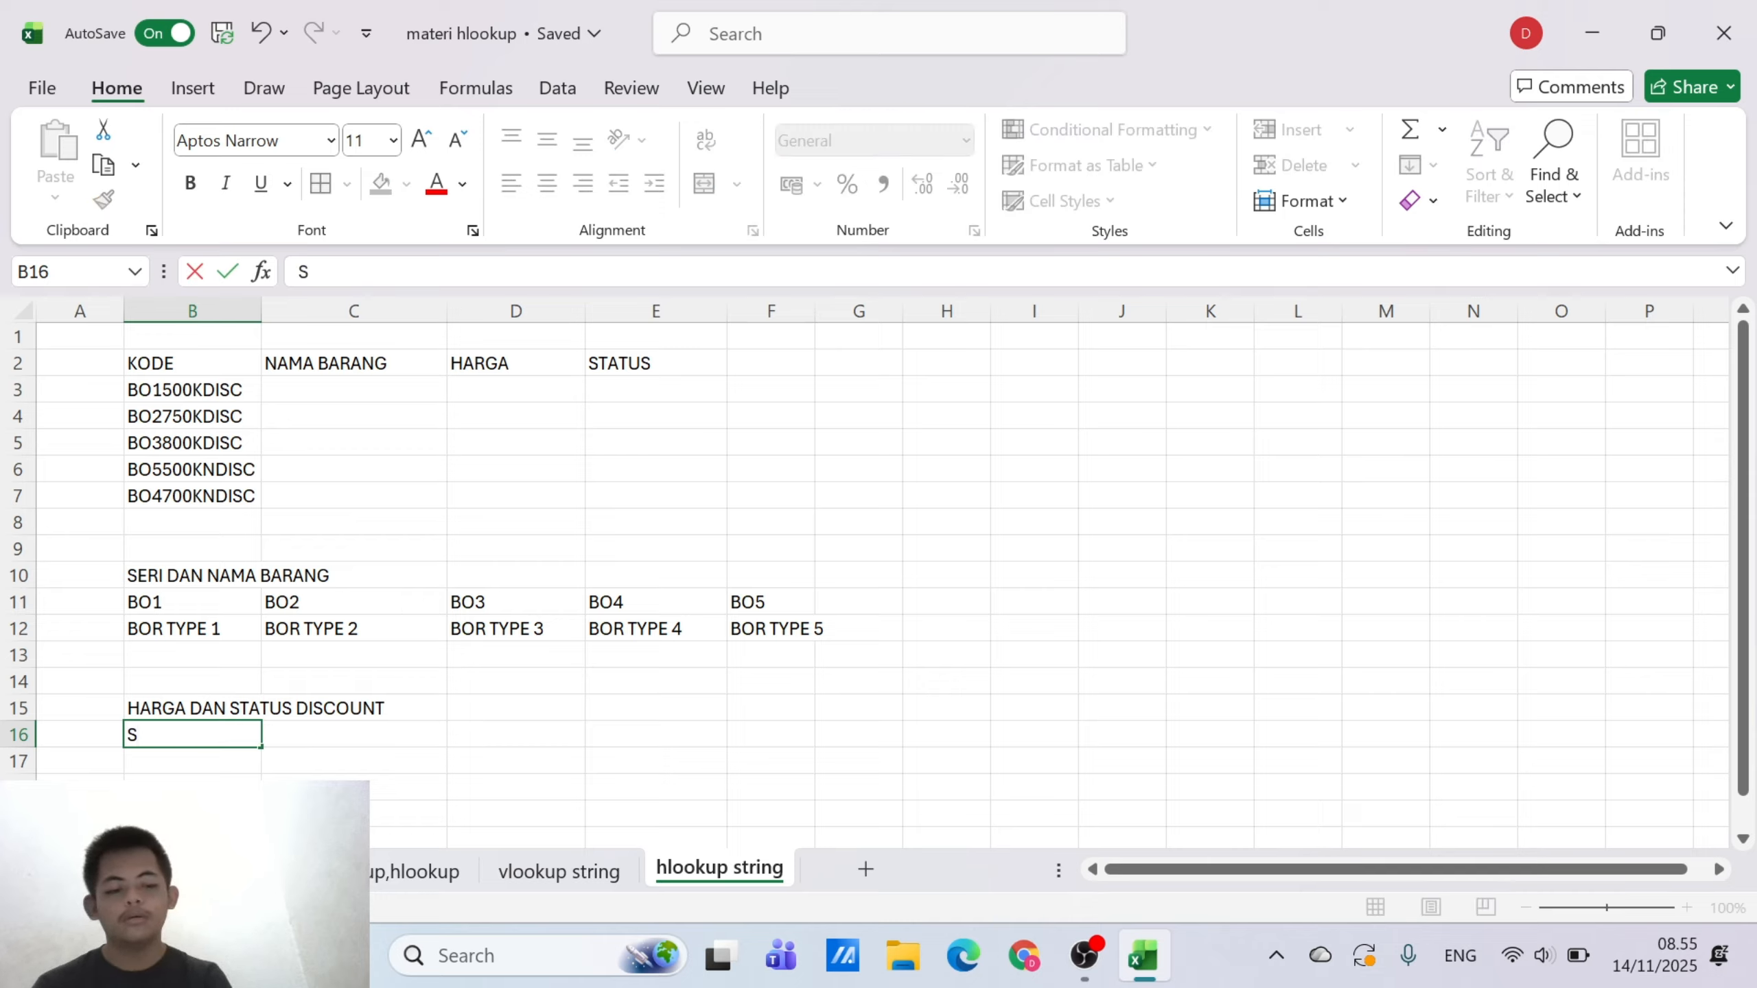
text(00K)
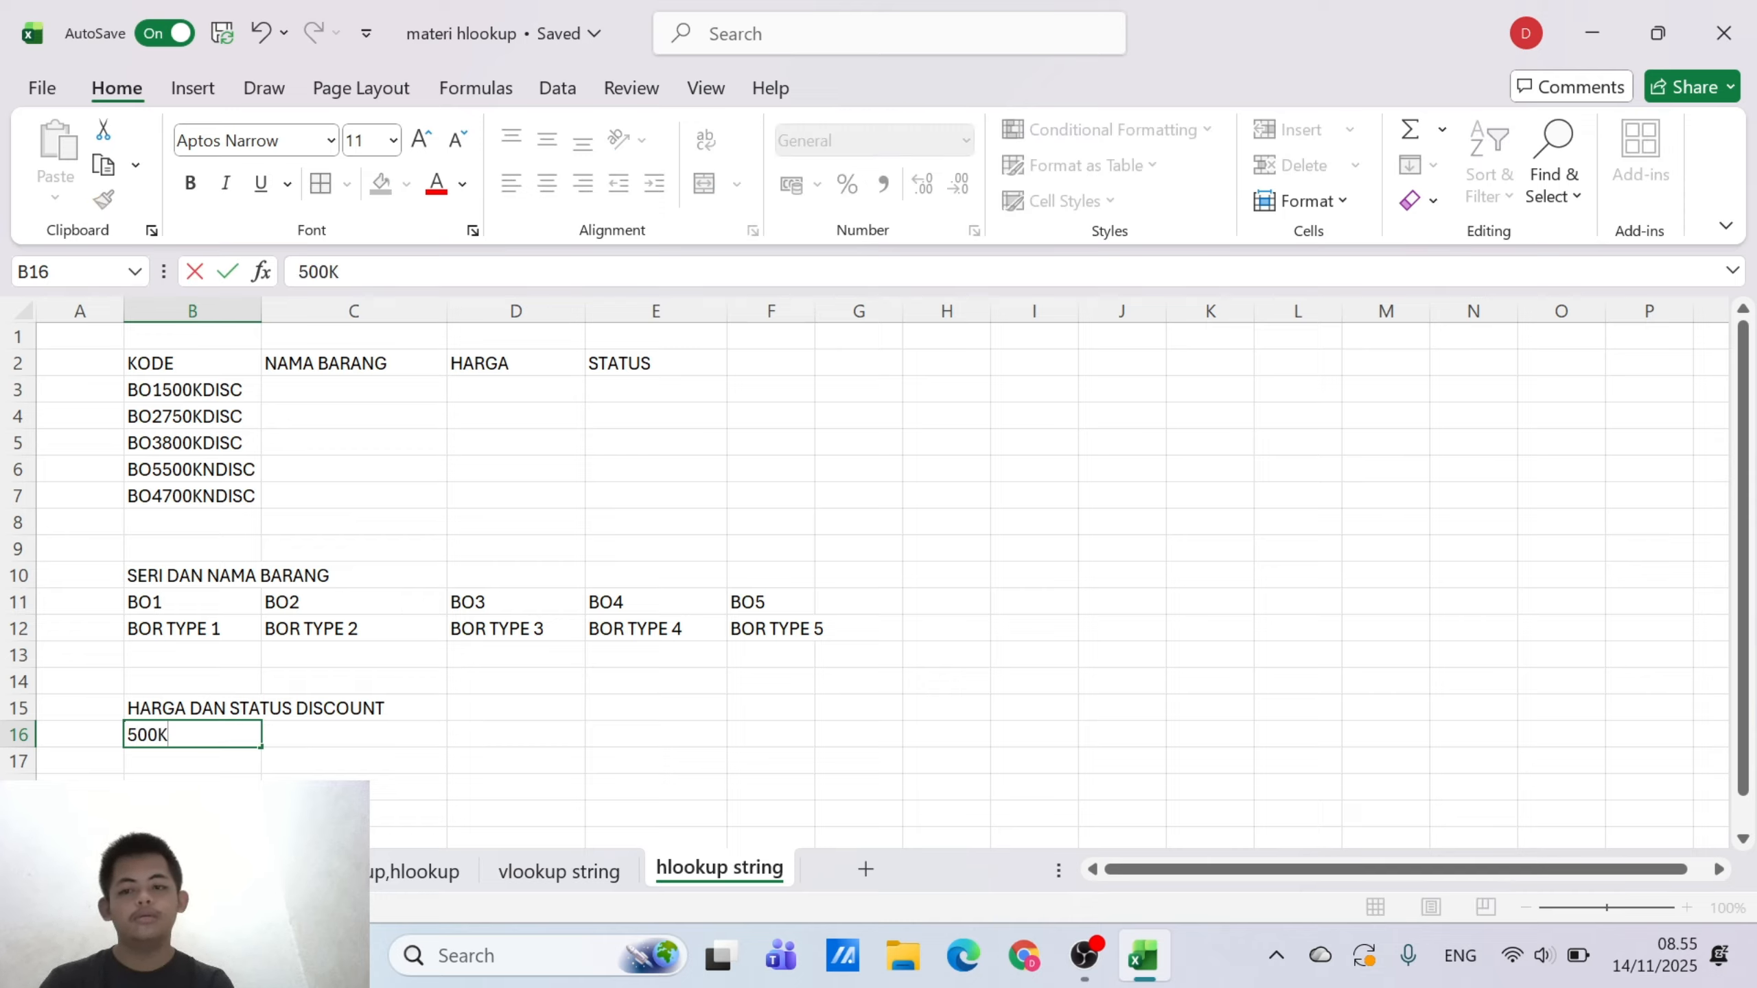
key(Tab)
text(6)
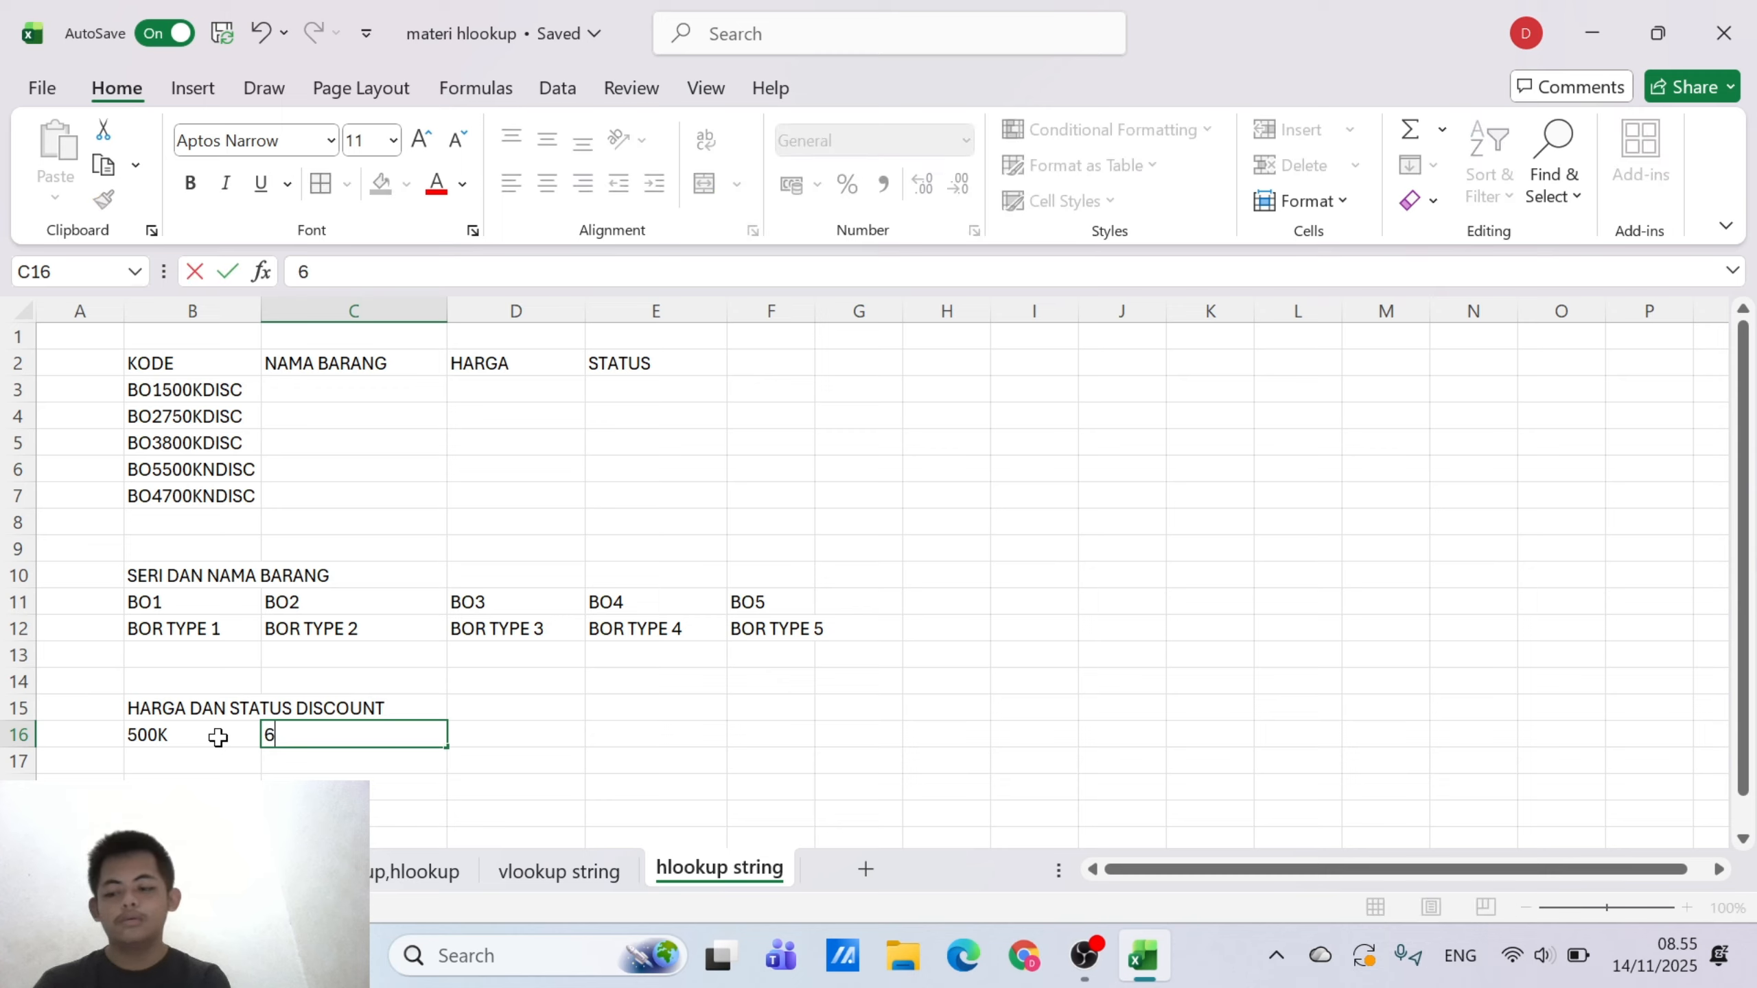
key(BackSpace)
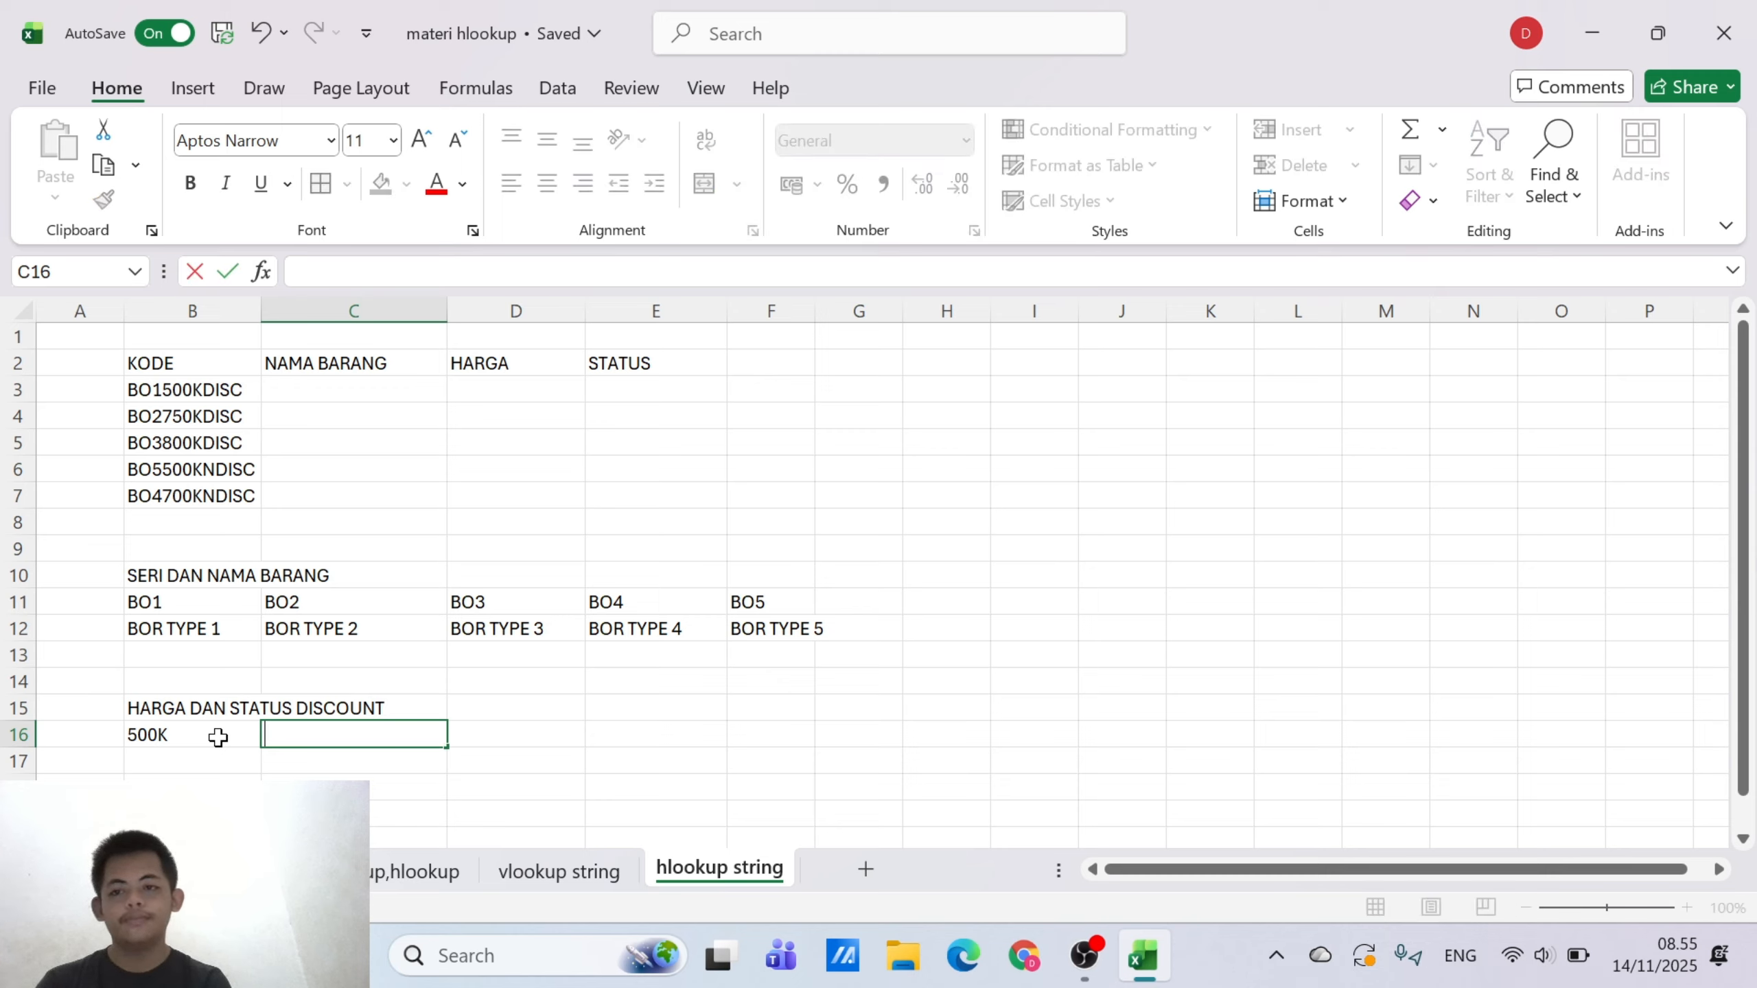
text(700K)
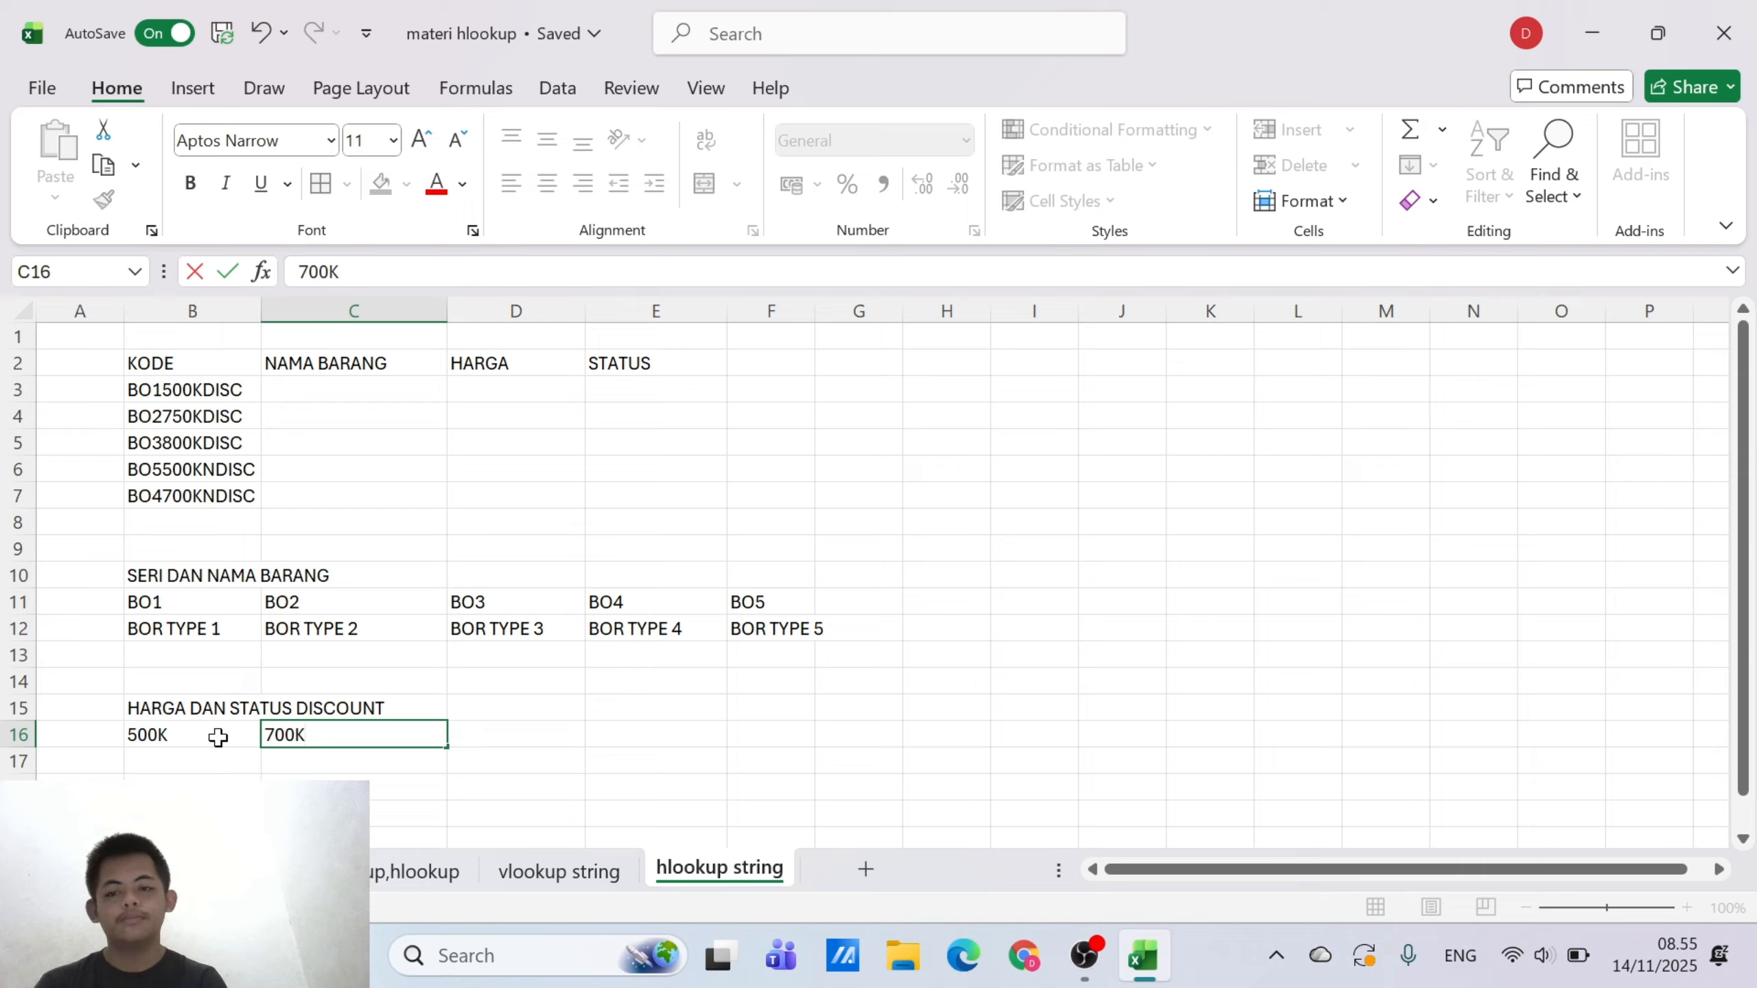
key(Tab)
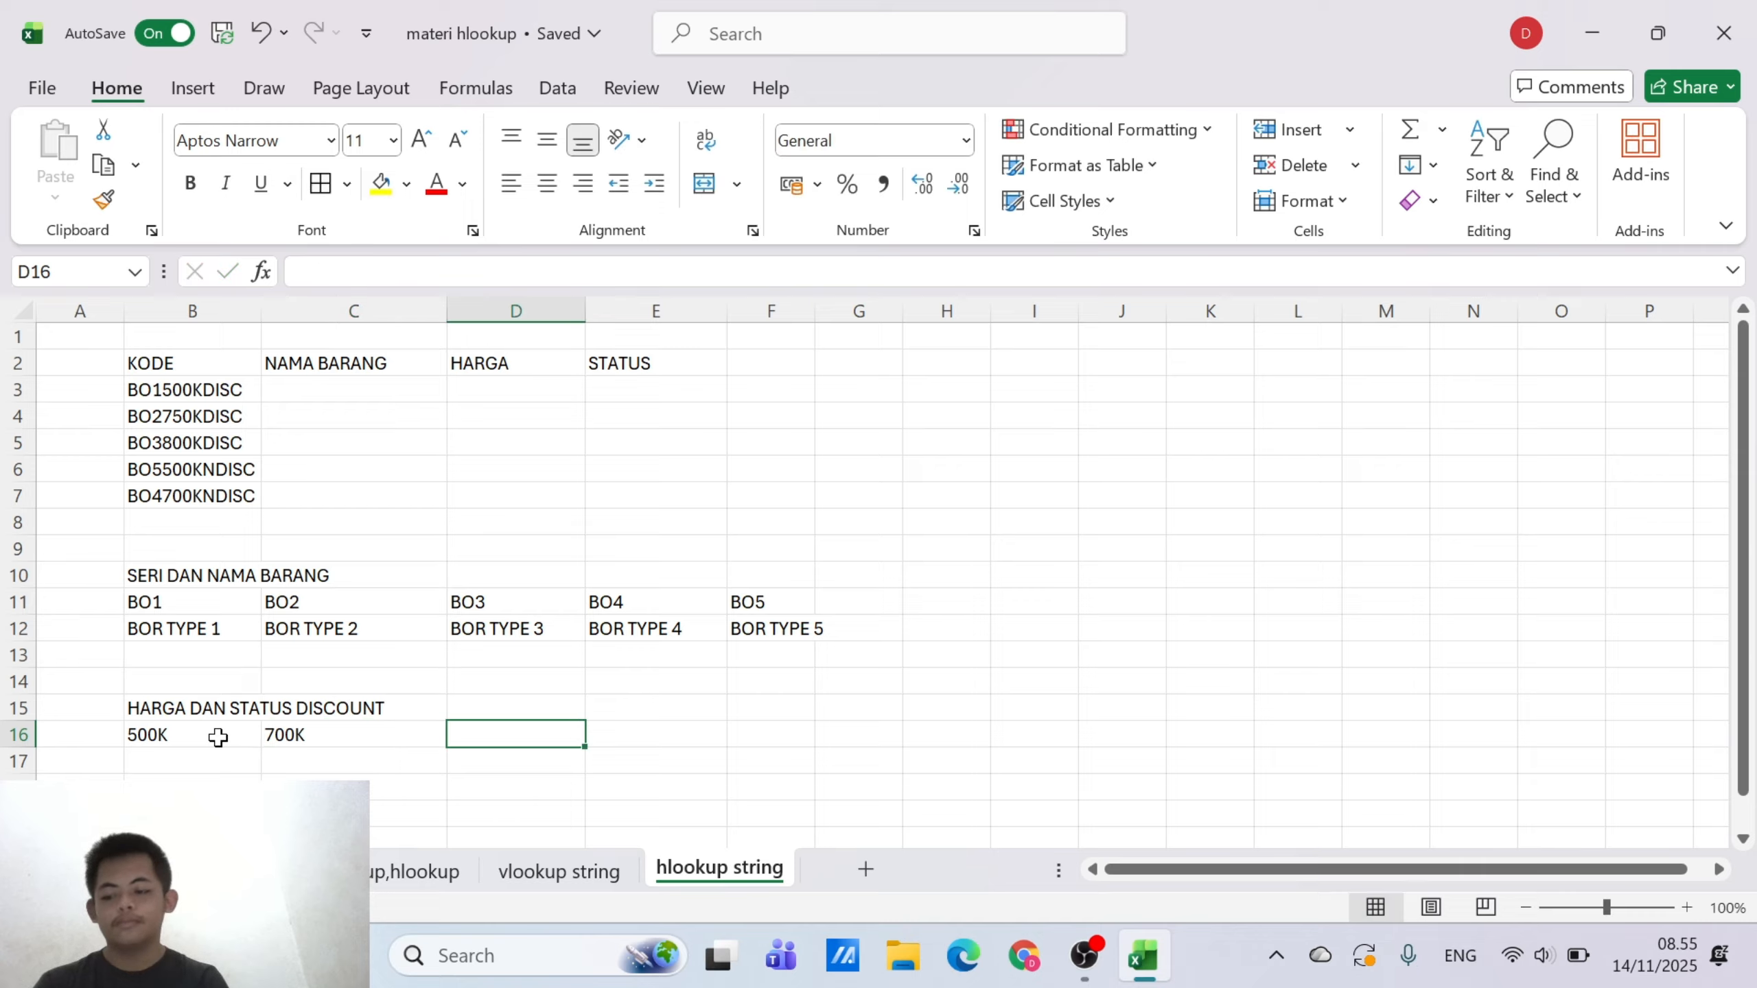
Continue the price codes in row 16 with 750K in D16 and 800K in E16
text(75)
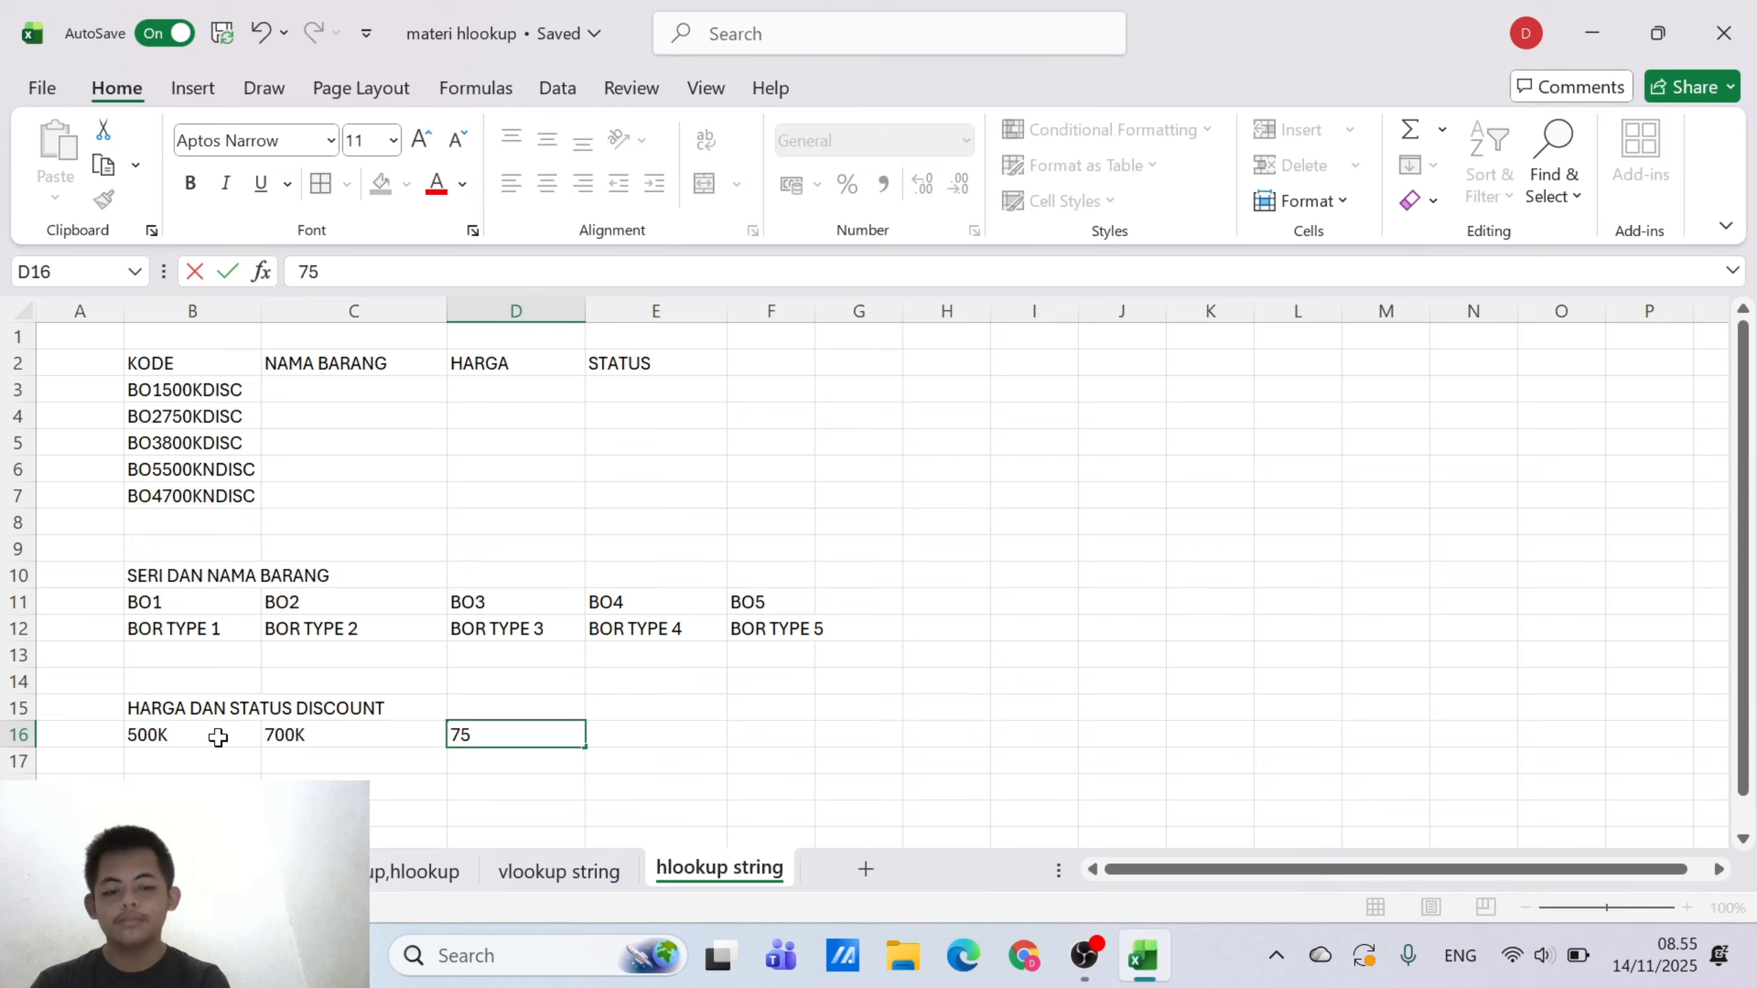
text(0K)
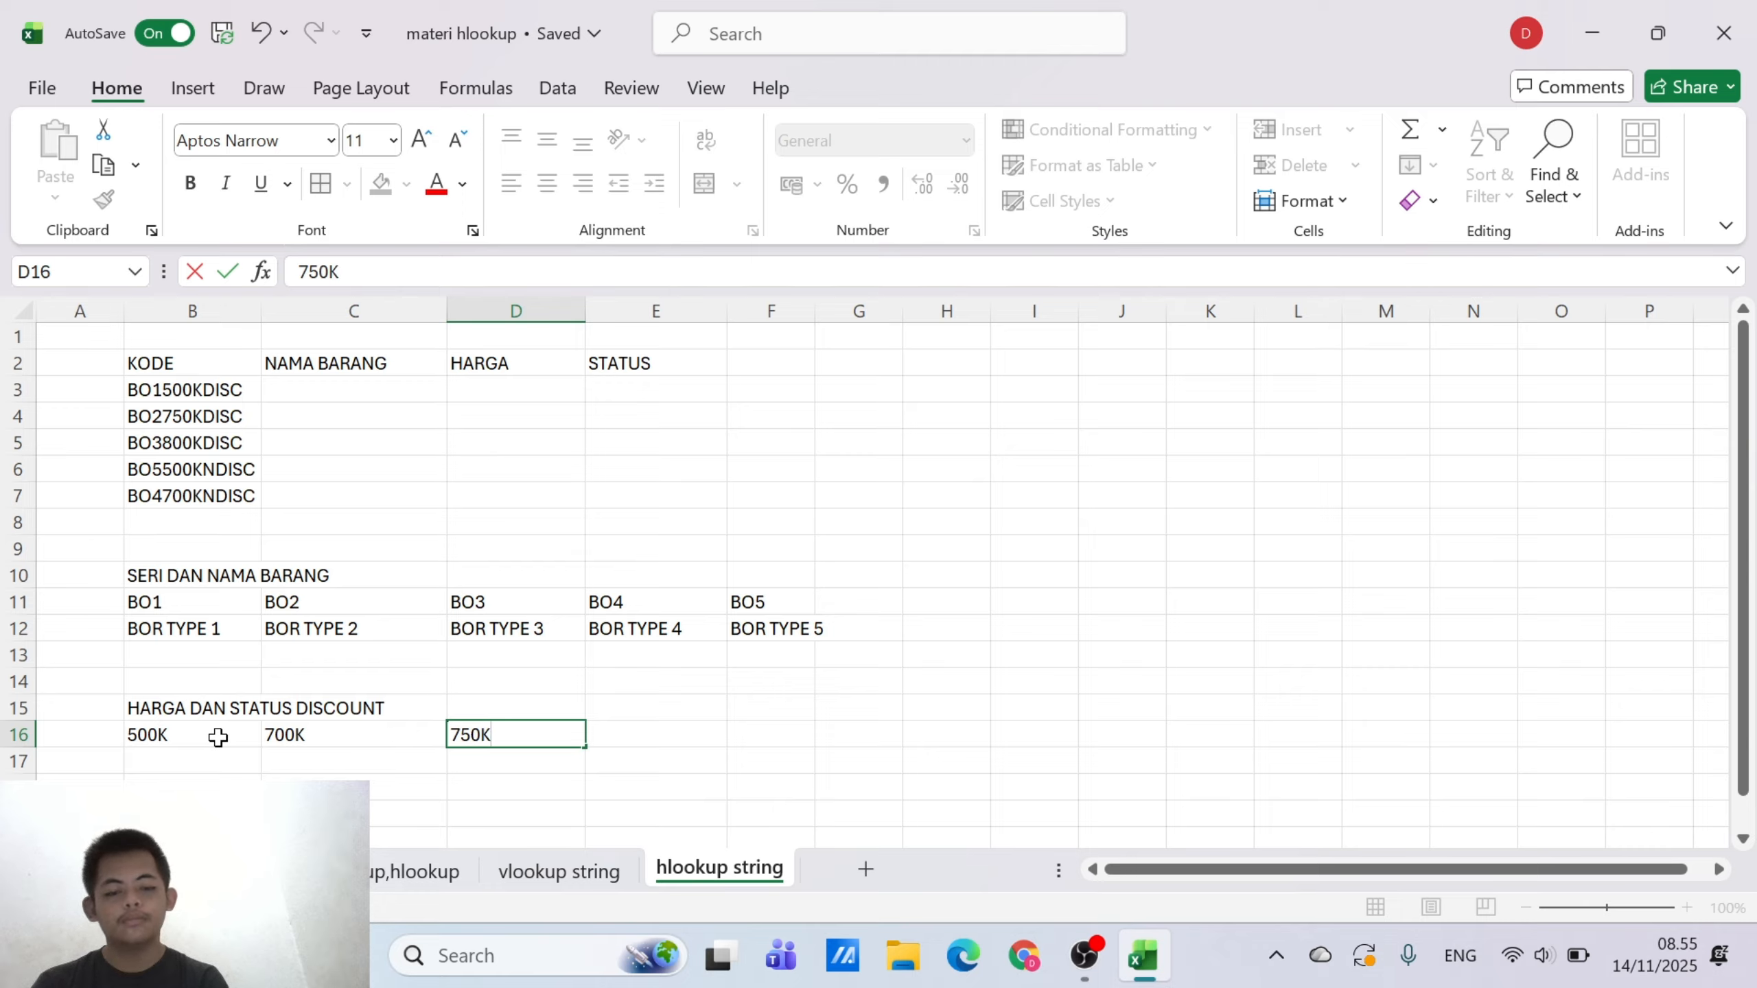
key(Tab)
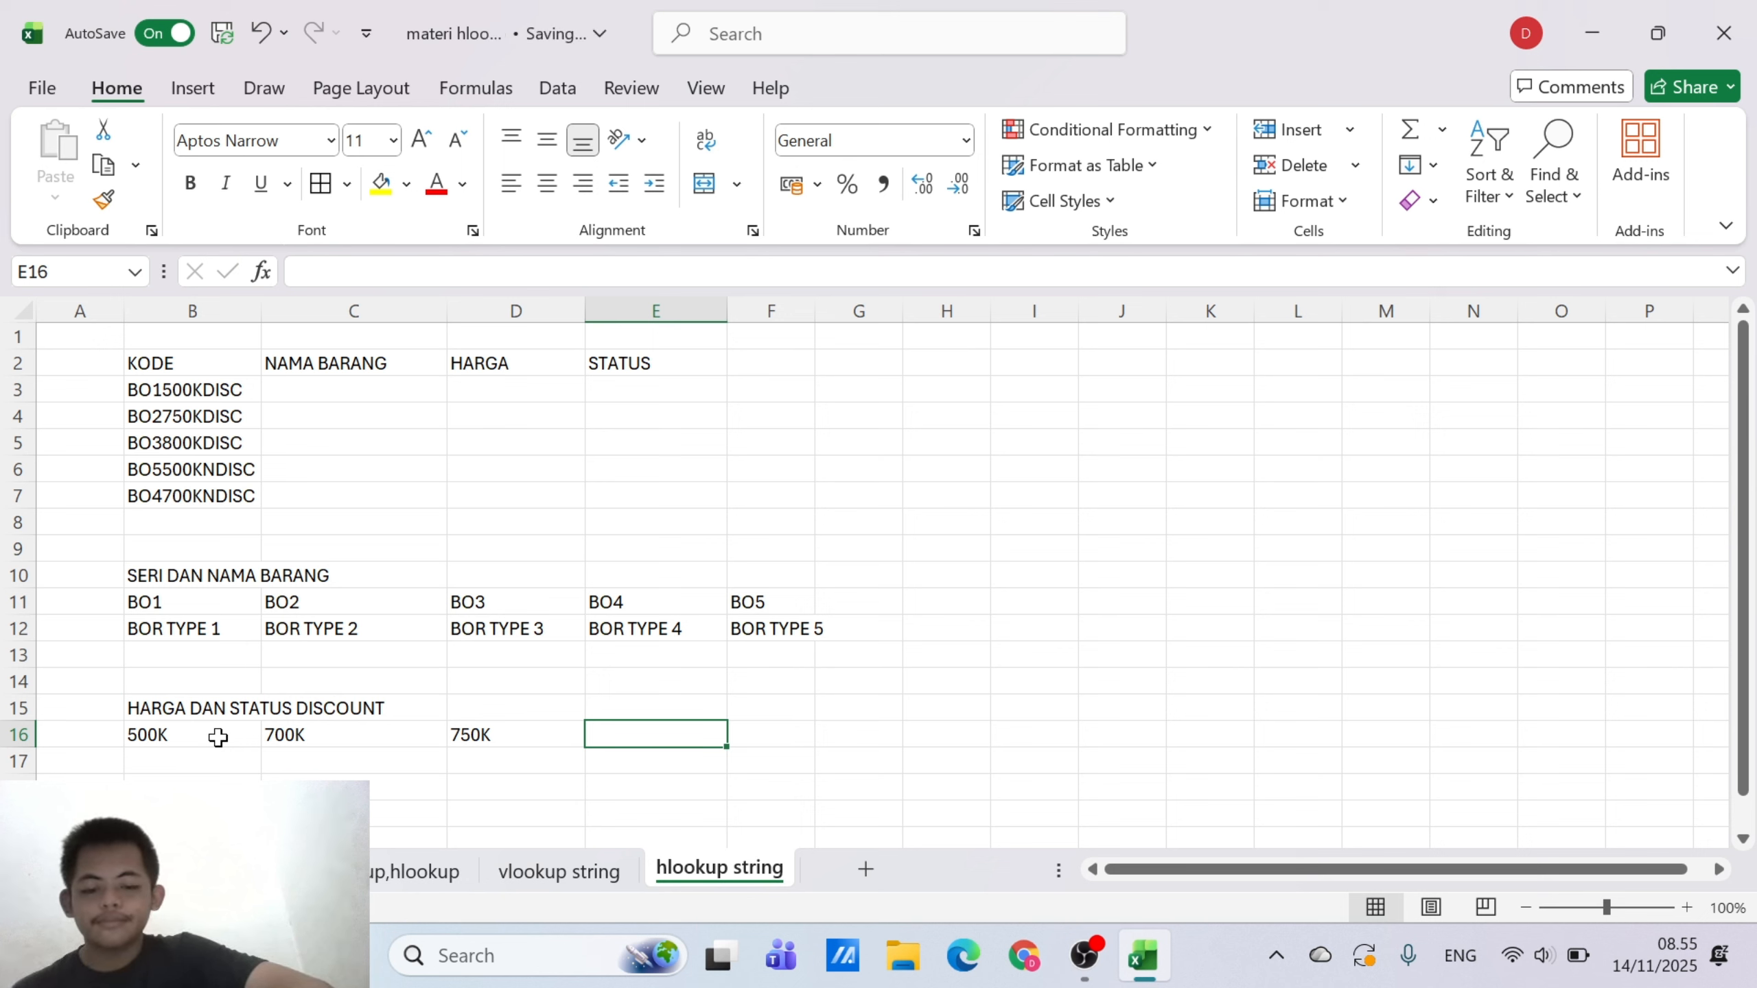
text(8)
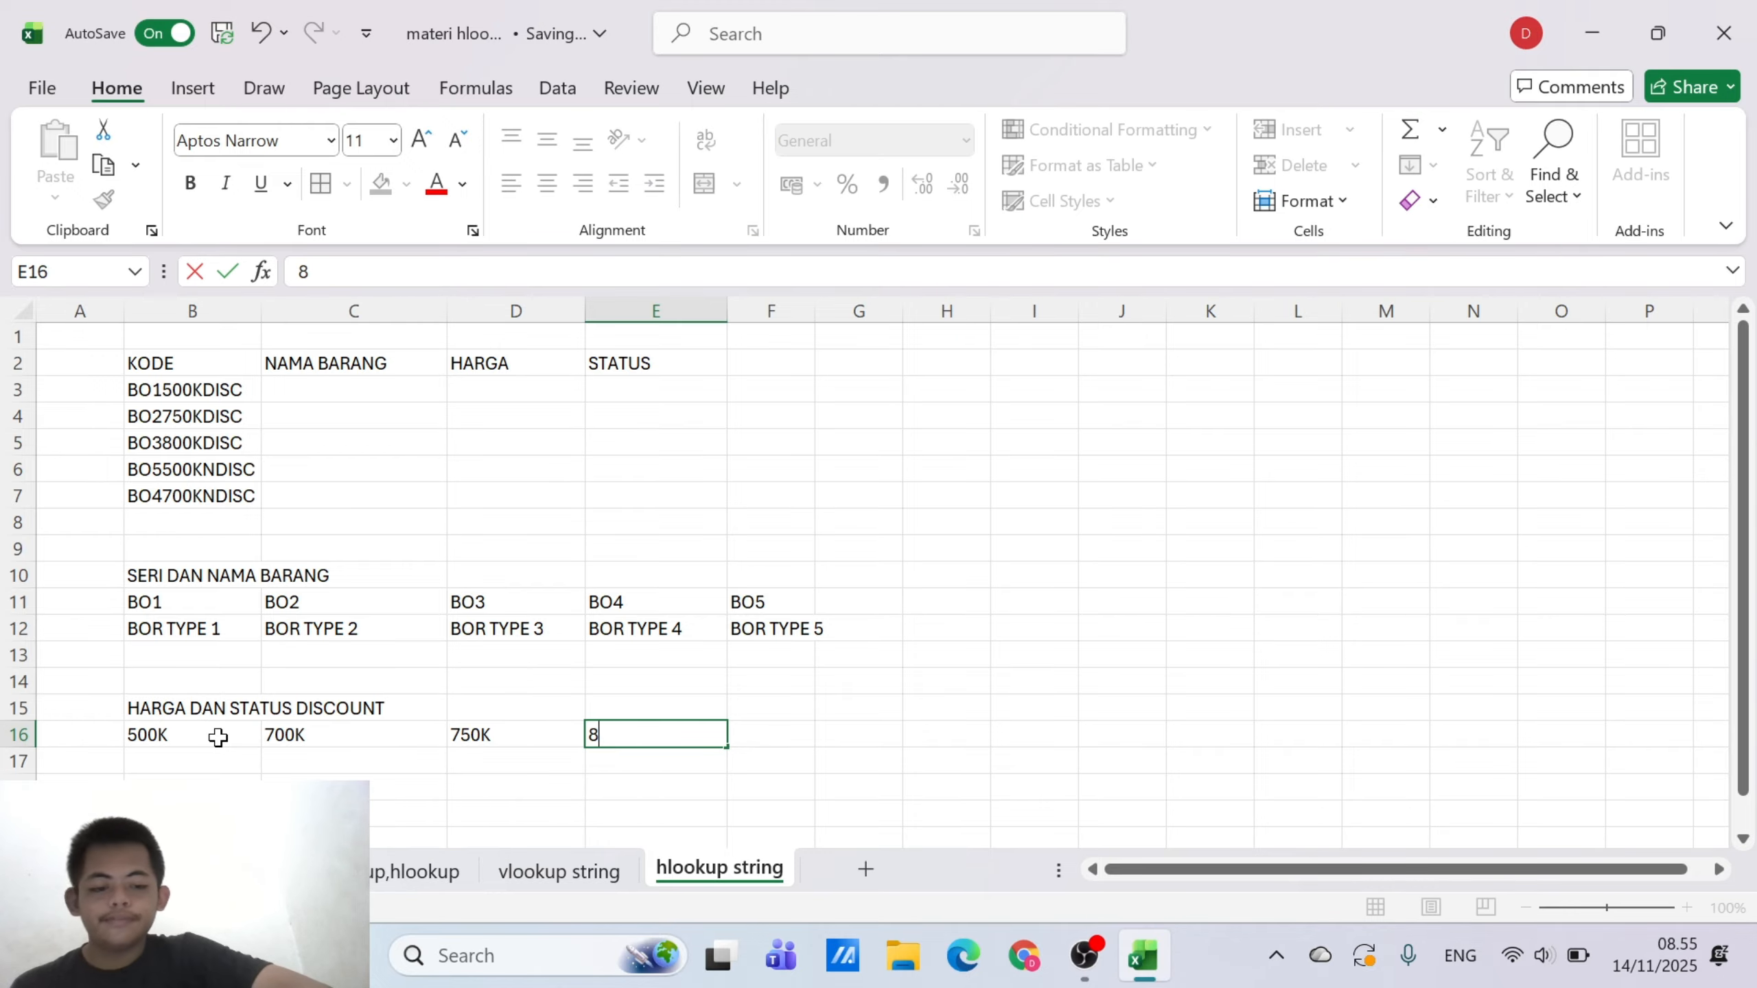
text(00K)
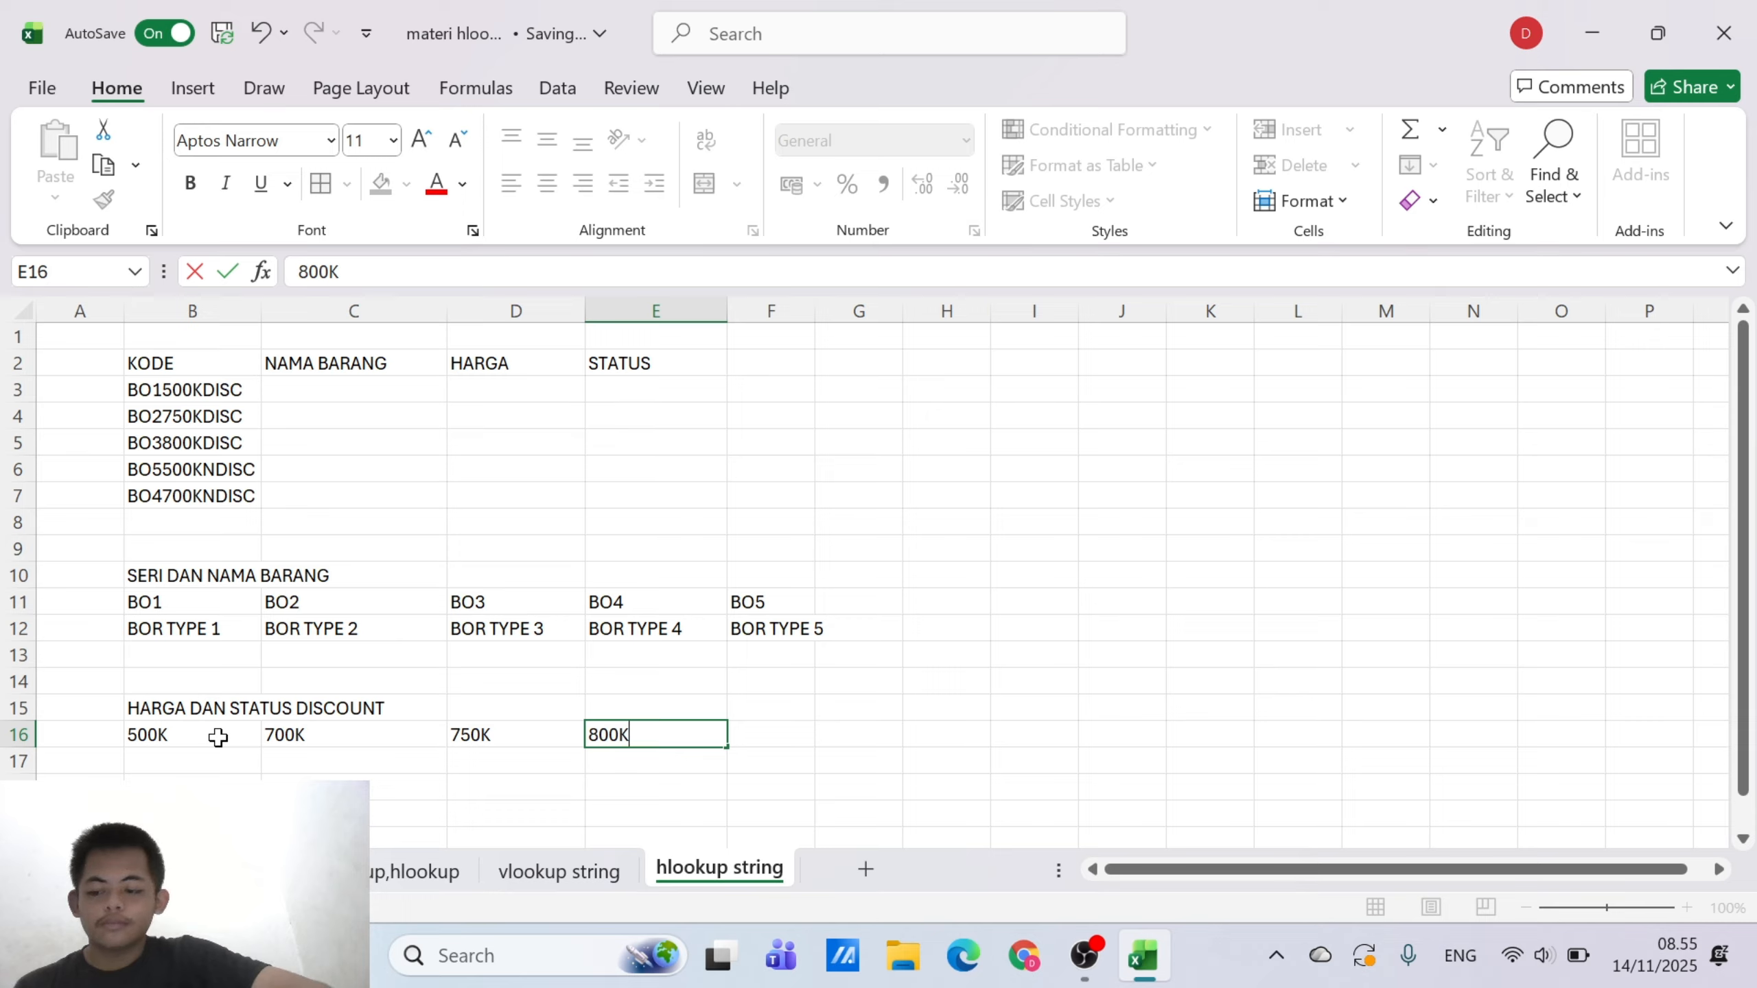
key(Tab)
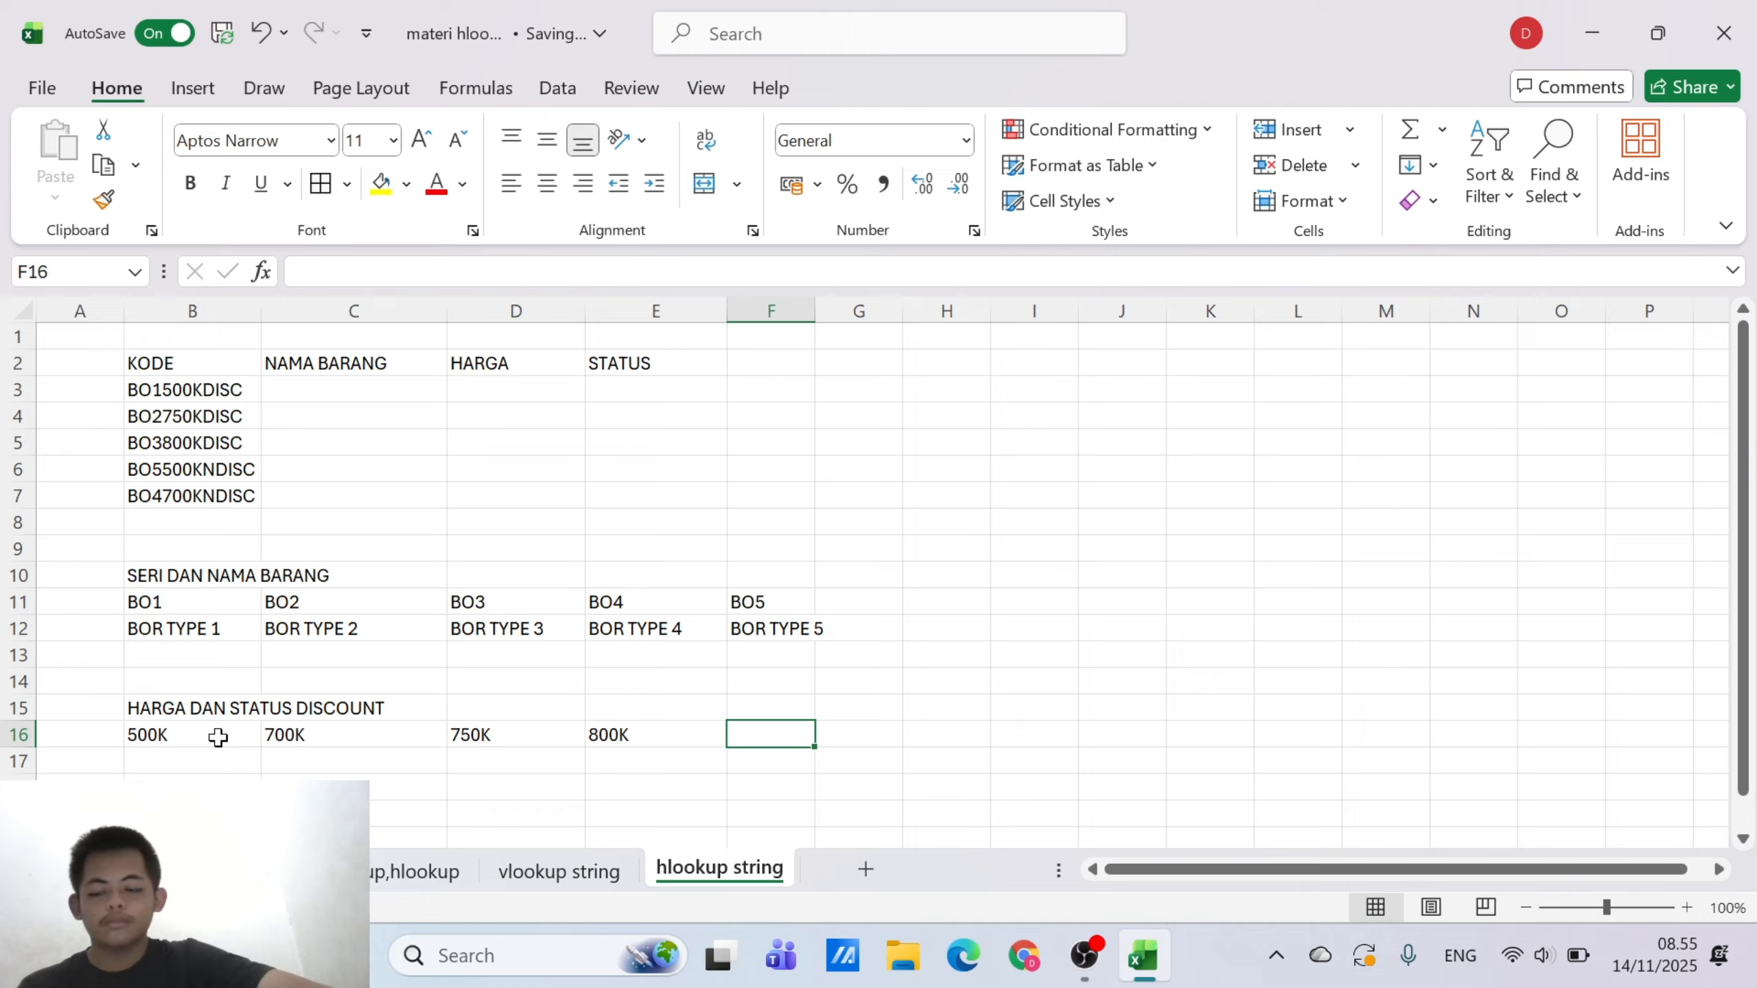
Enter the discount status codes DISC in F16 and NDISC in G16
text(DISC)
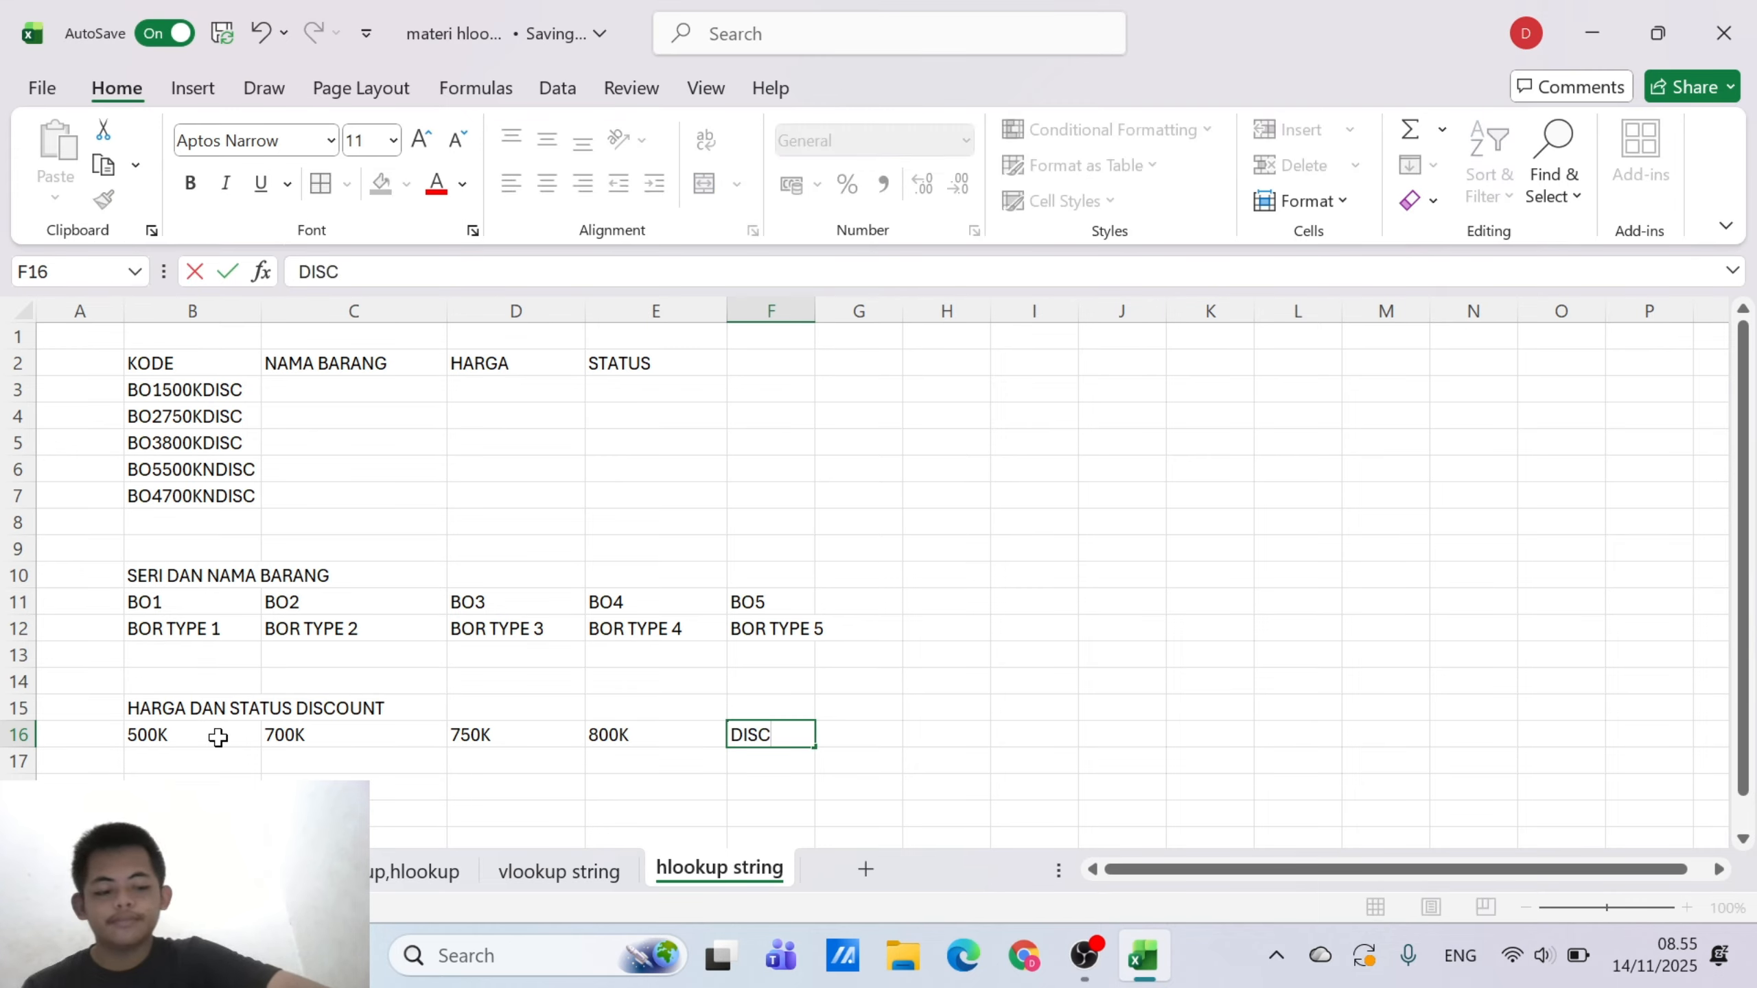
key(Tab)
text(N)
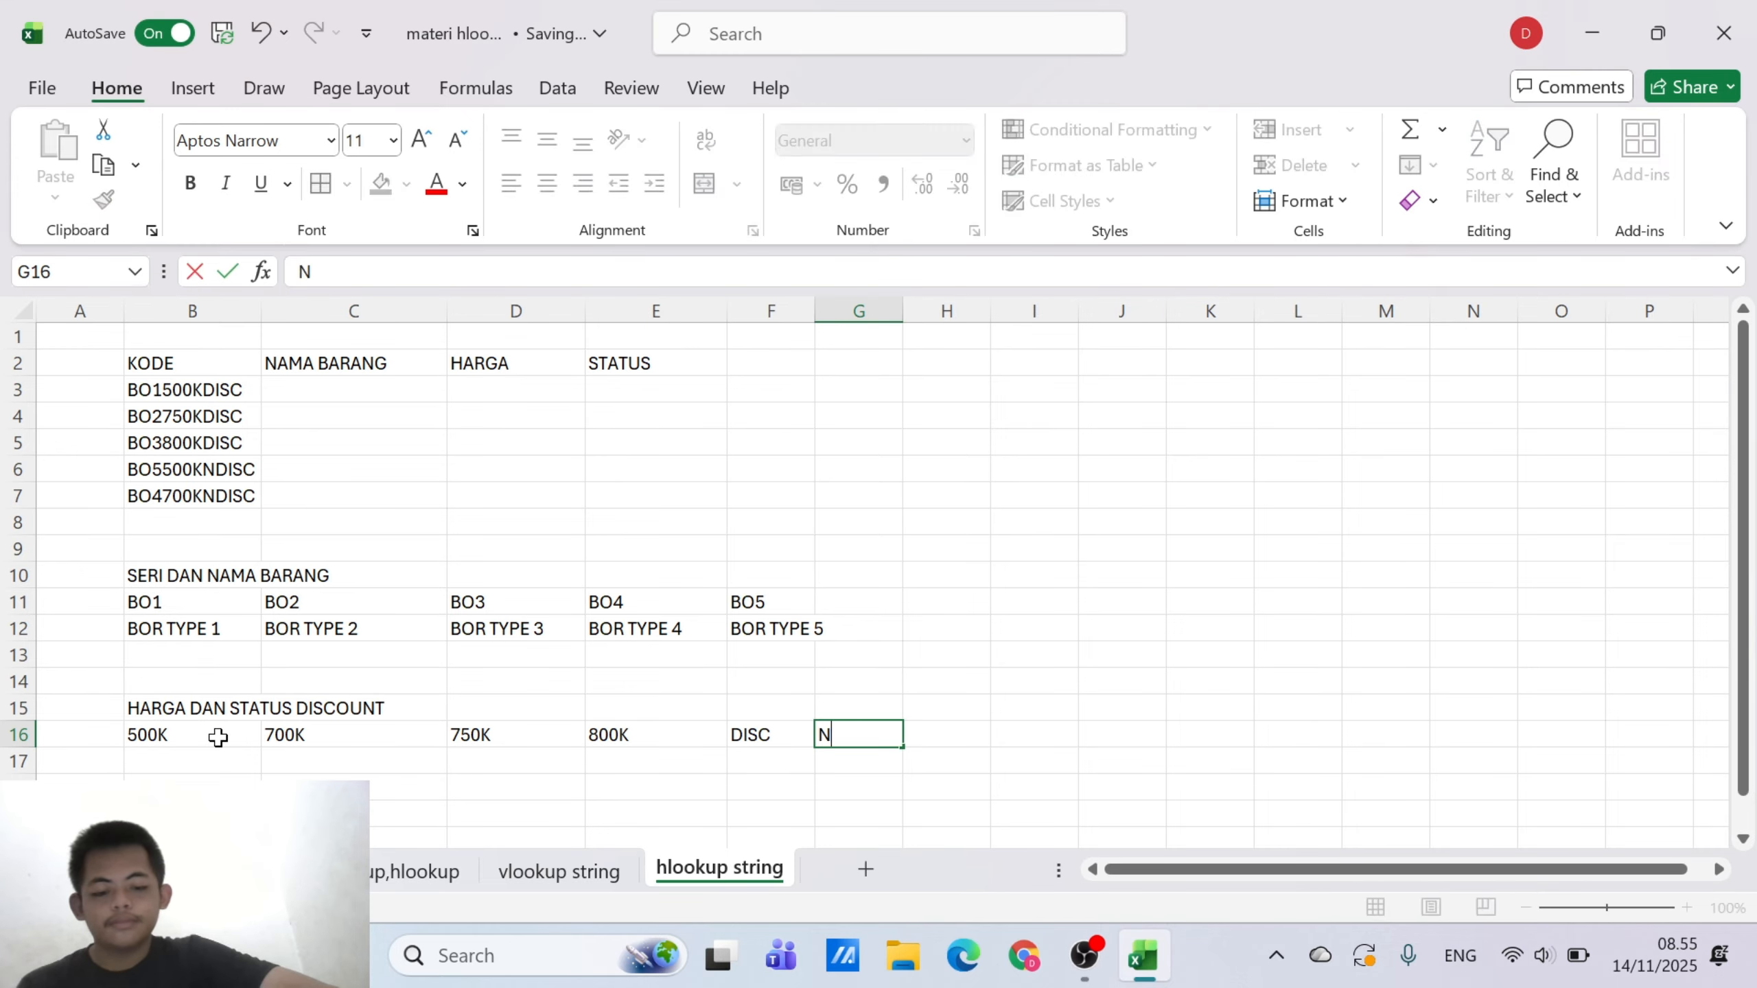
text(DISC)
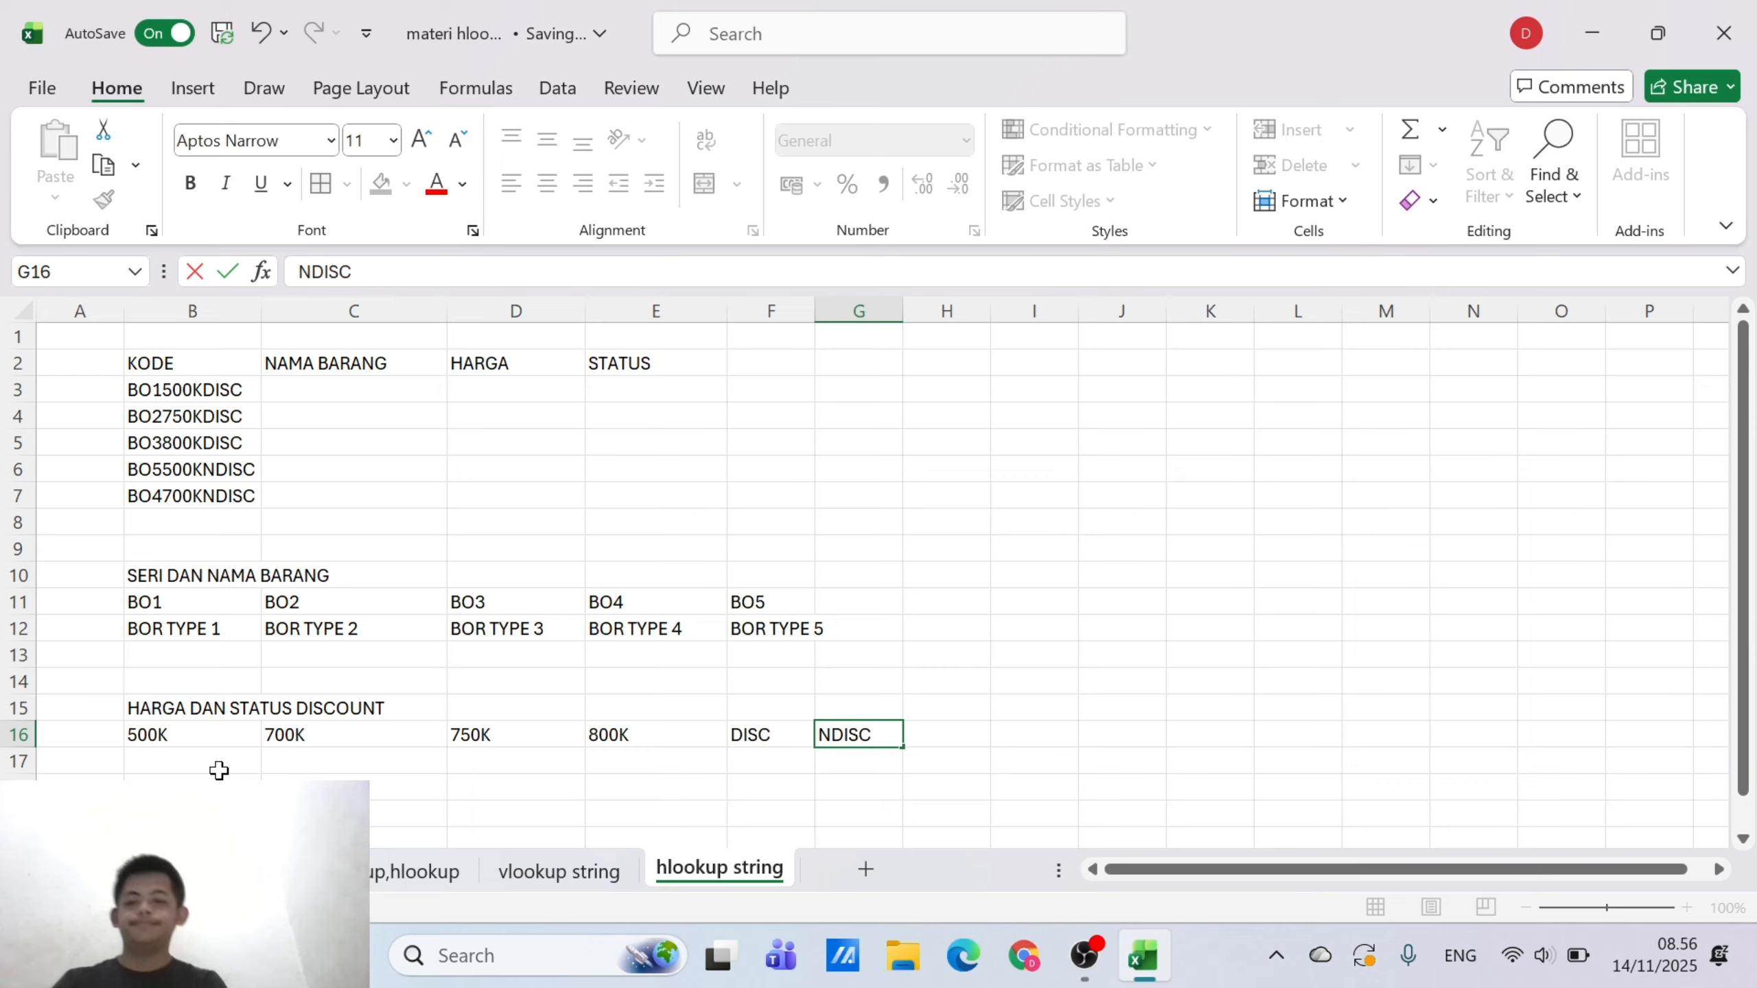
click(211, 756)
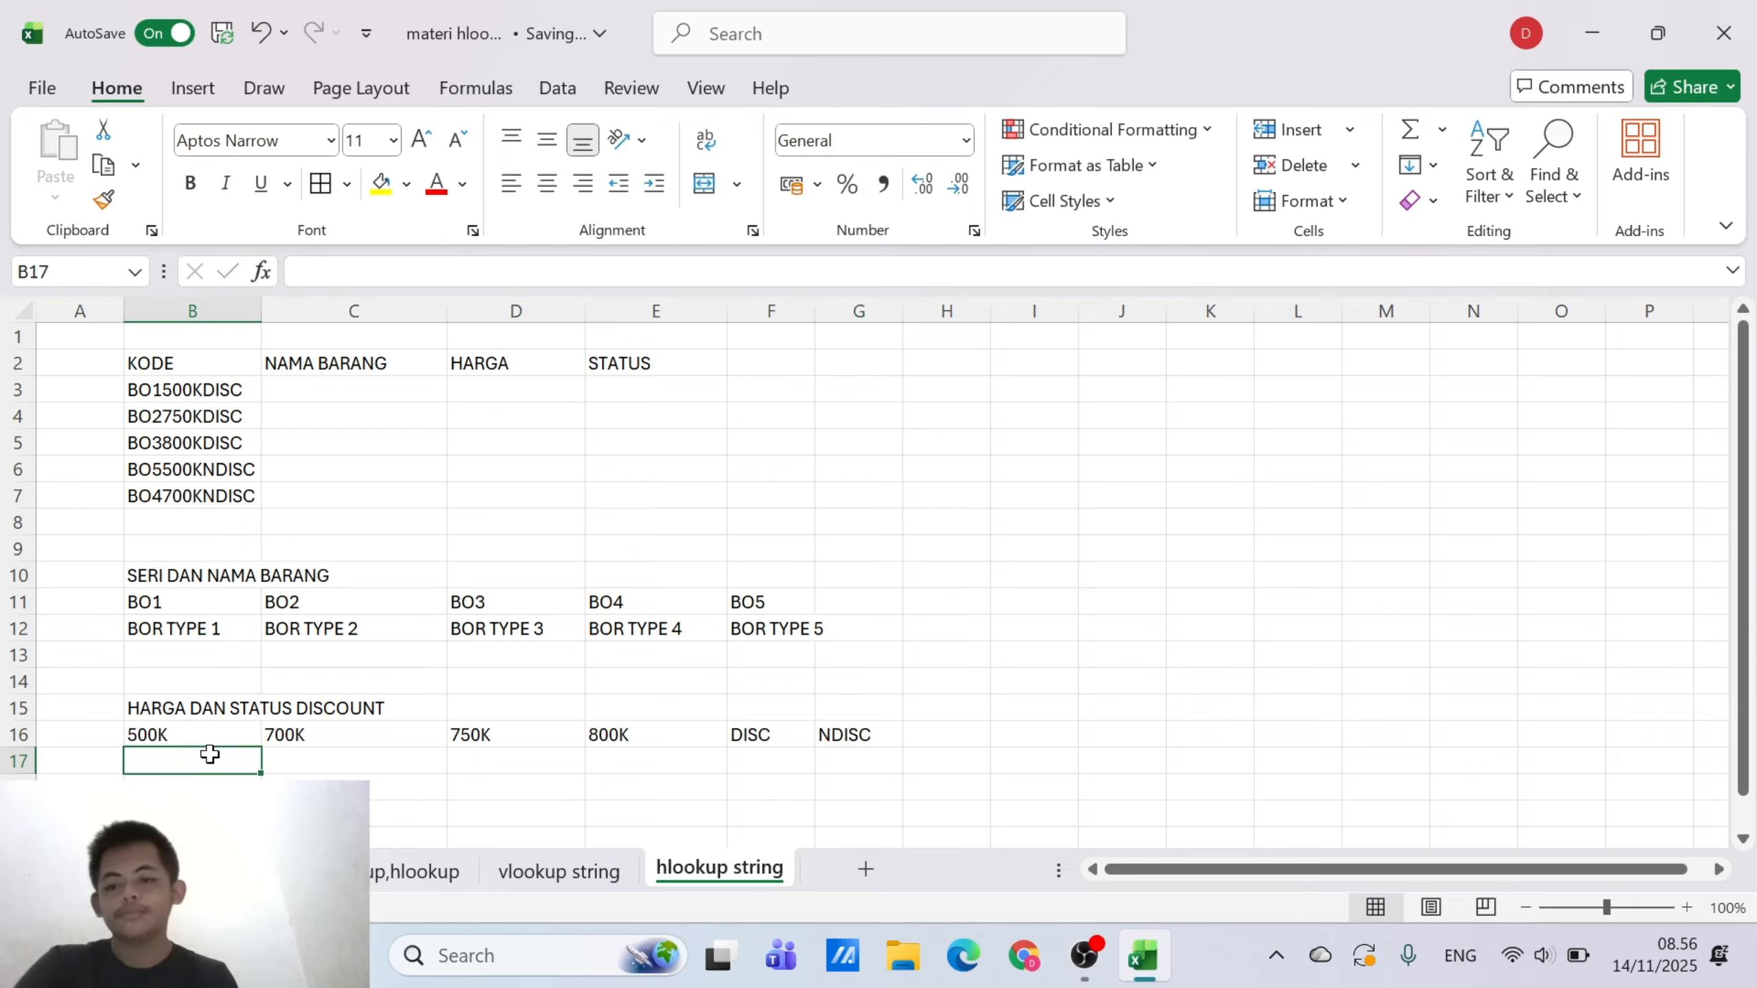
Apply the Currency number format to cells B17 through E17 below the price codes
mouse_move(210, 754)
mouse_down()
mouse_move(404, 730)
mouse_move(463, 765)
mouse_move(619, 766)
mouse_up()
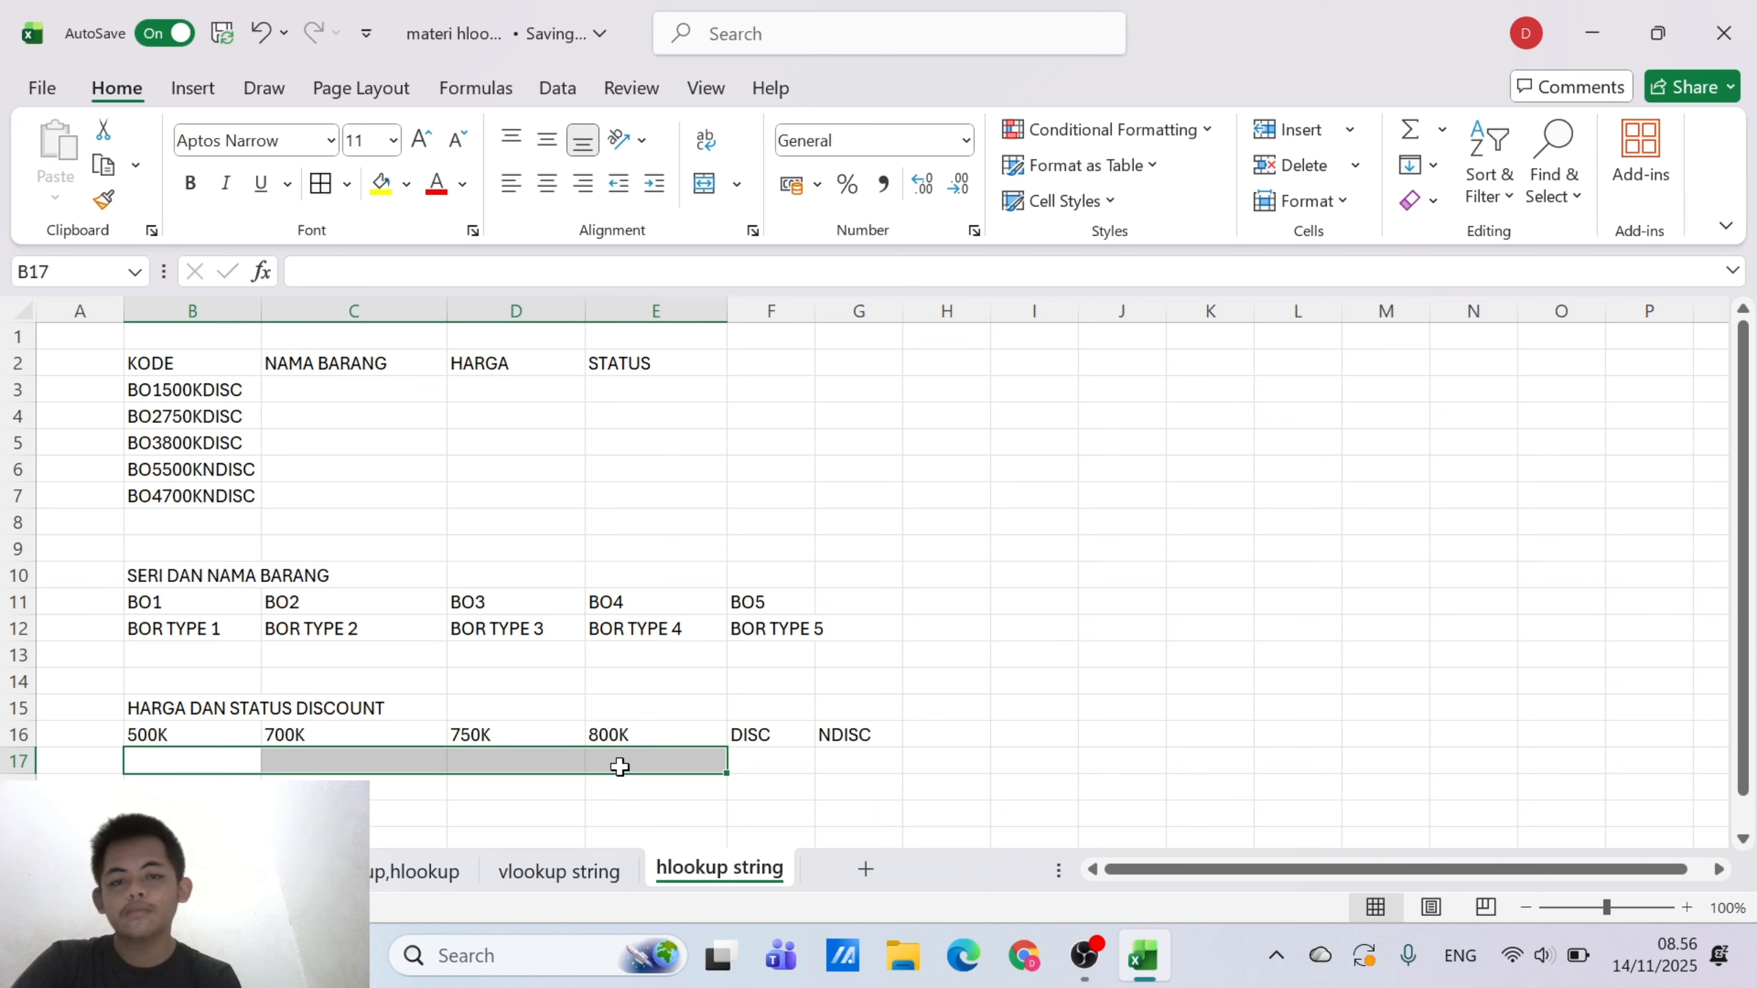
click(966, 142)
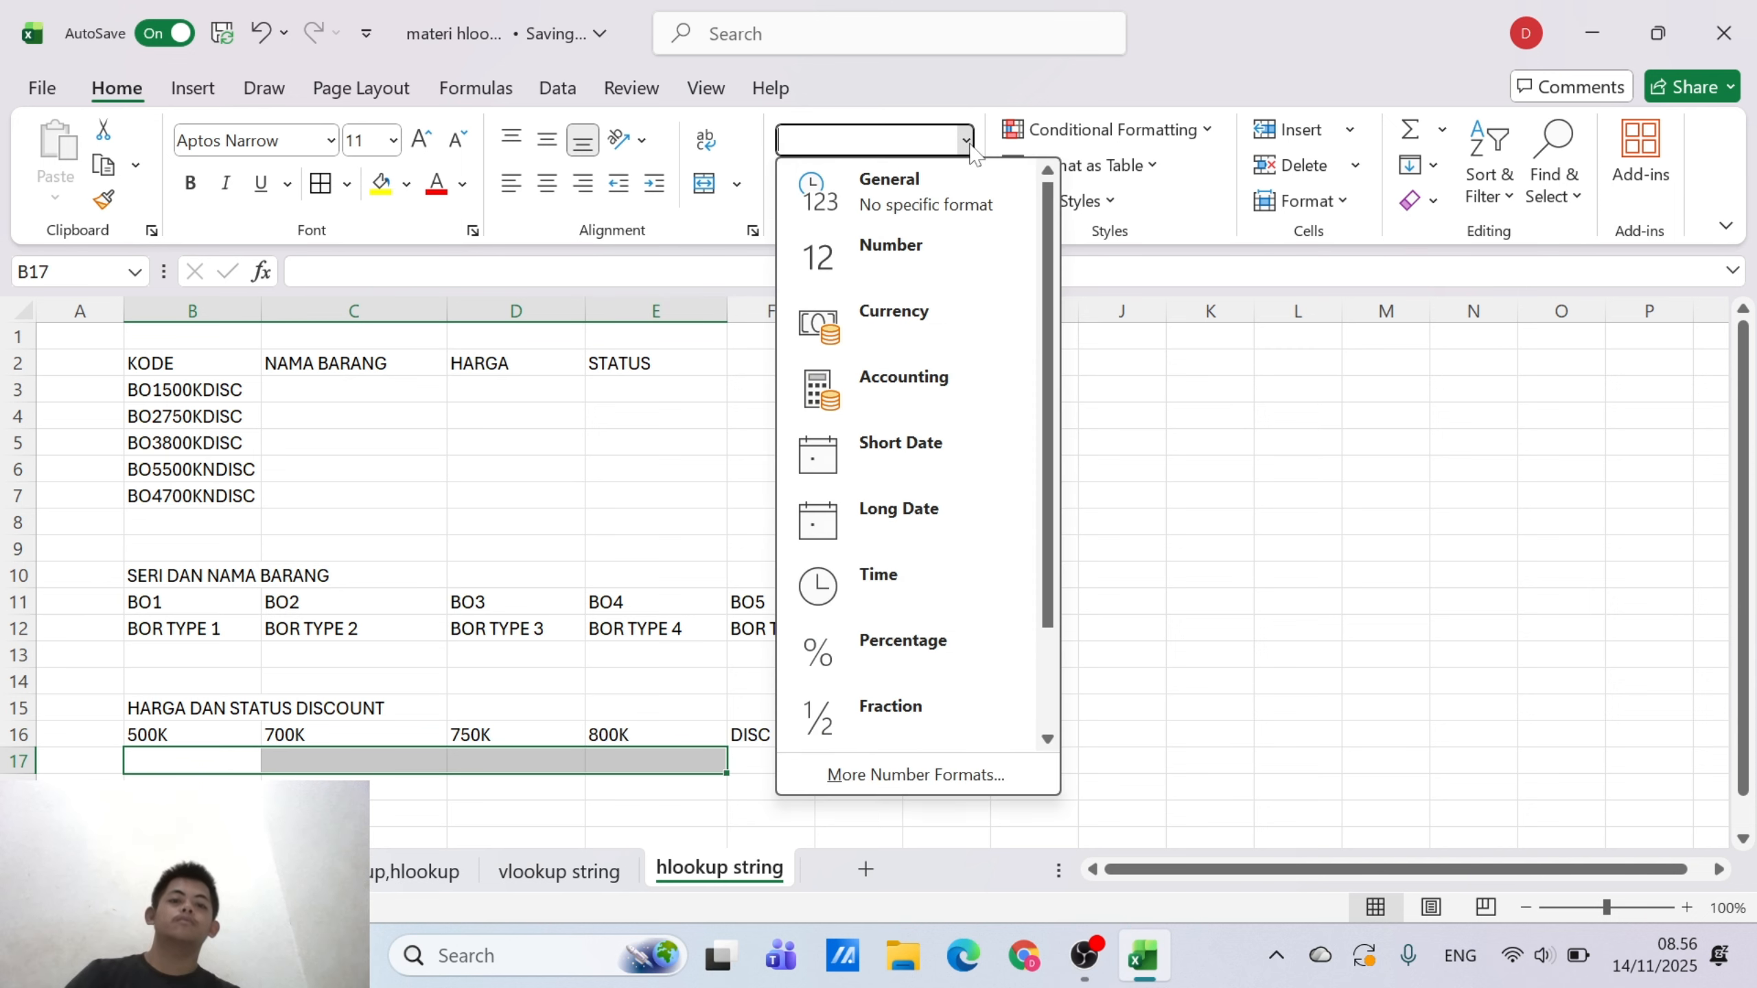
click(870, 336)
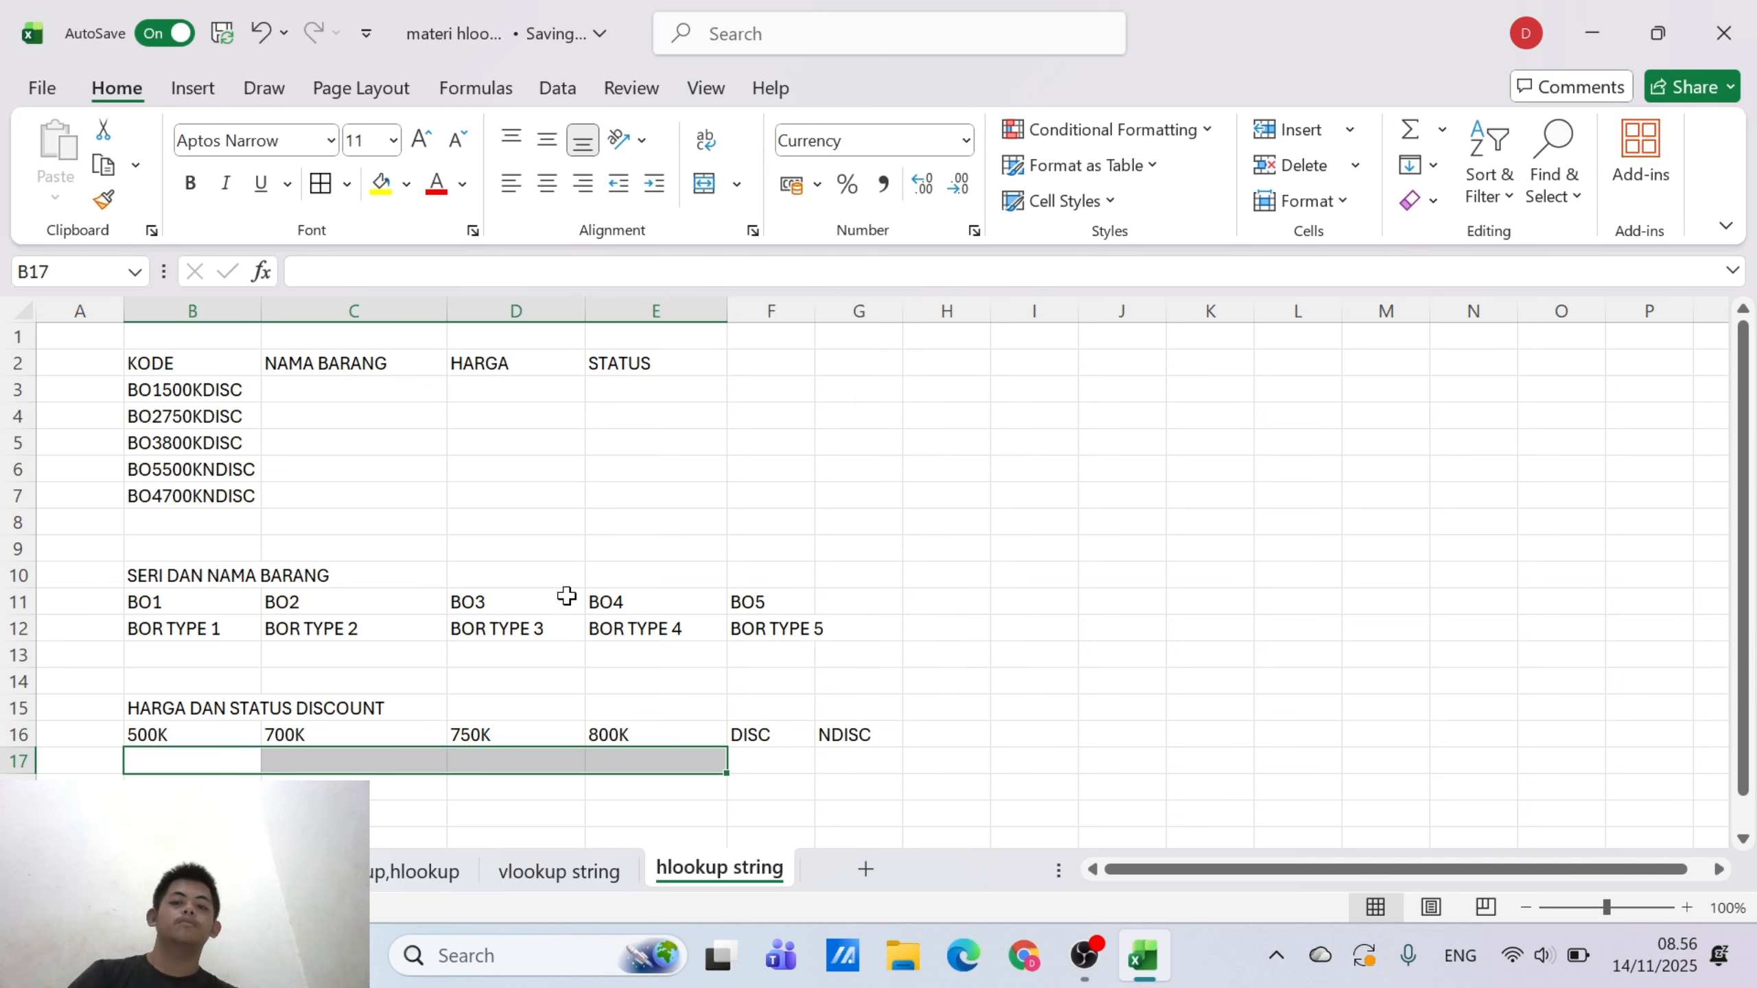
Enter the prices 500000 in B17, 700000 in C17 and 750000 in D17 below their codes
click(202, 755)
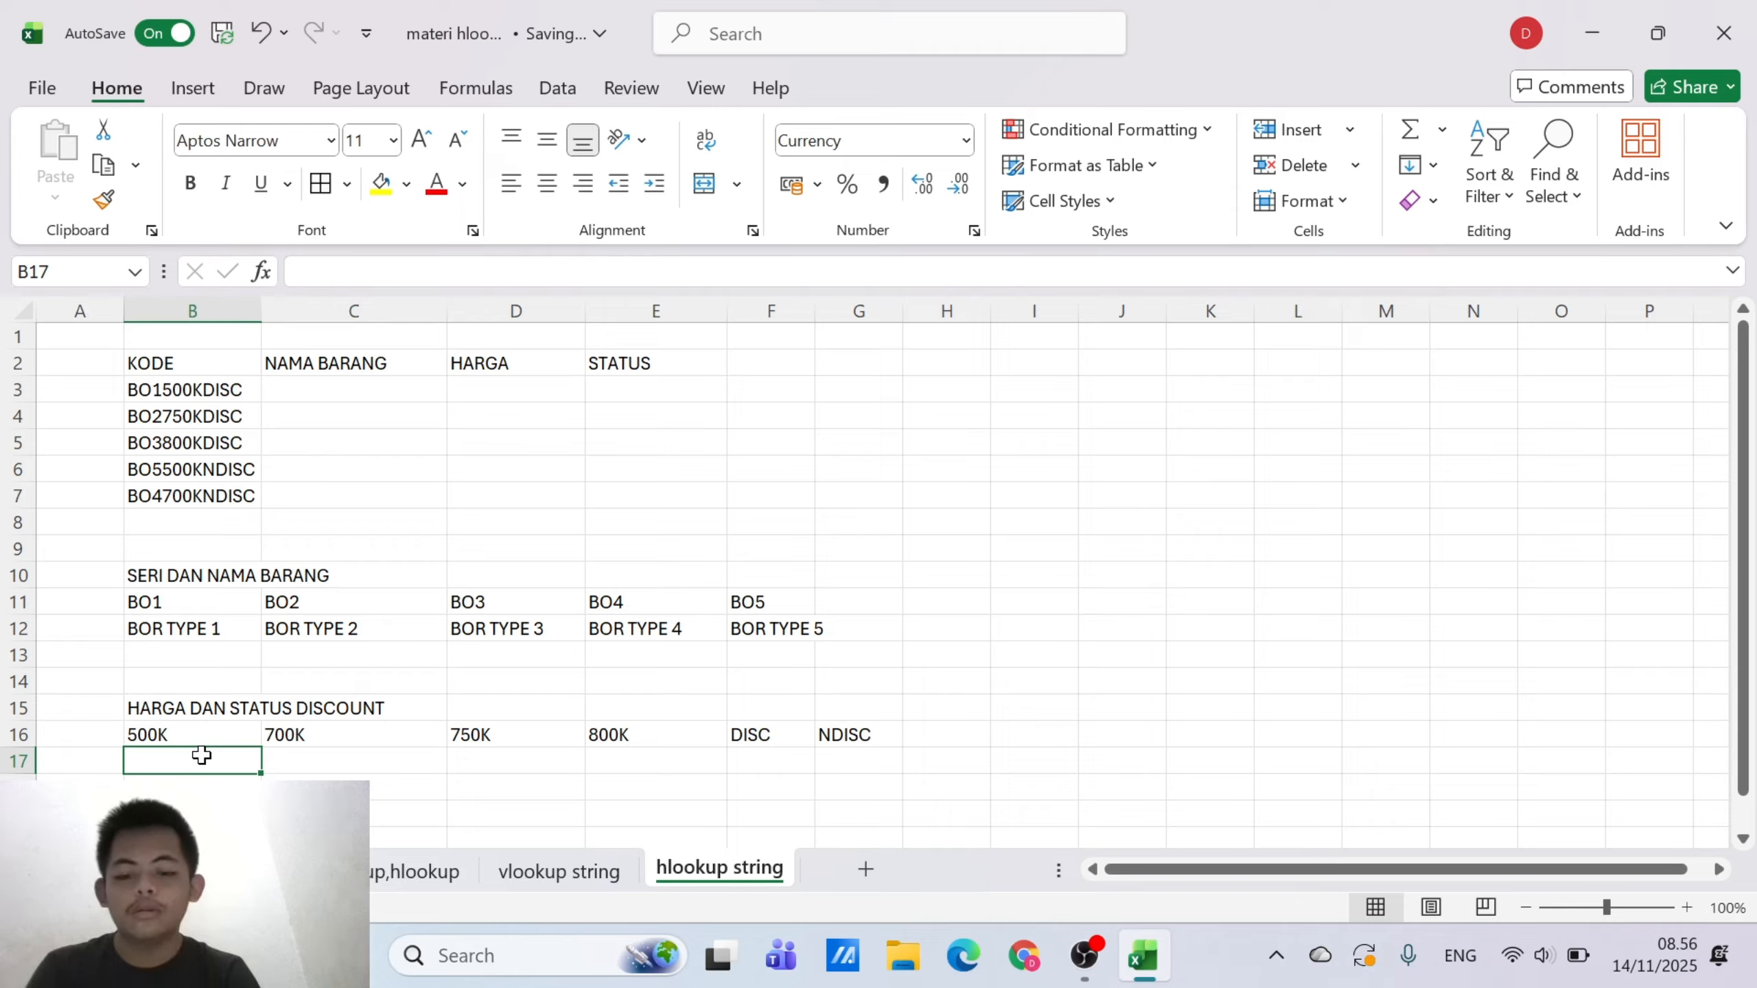
text(500.)
text(00000)
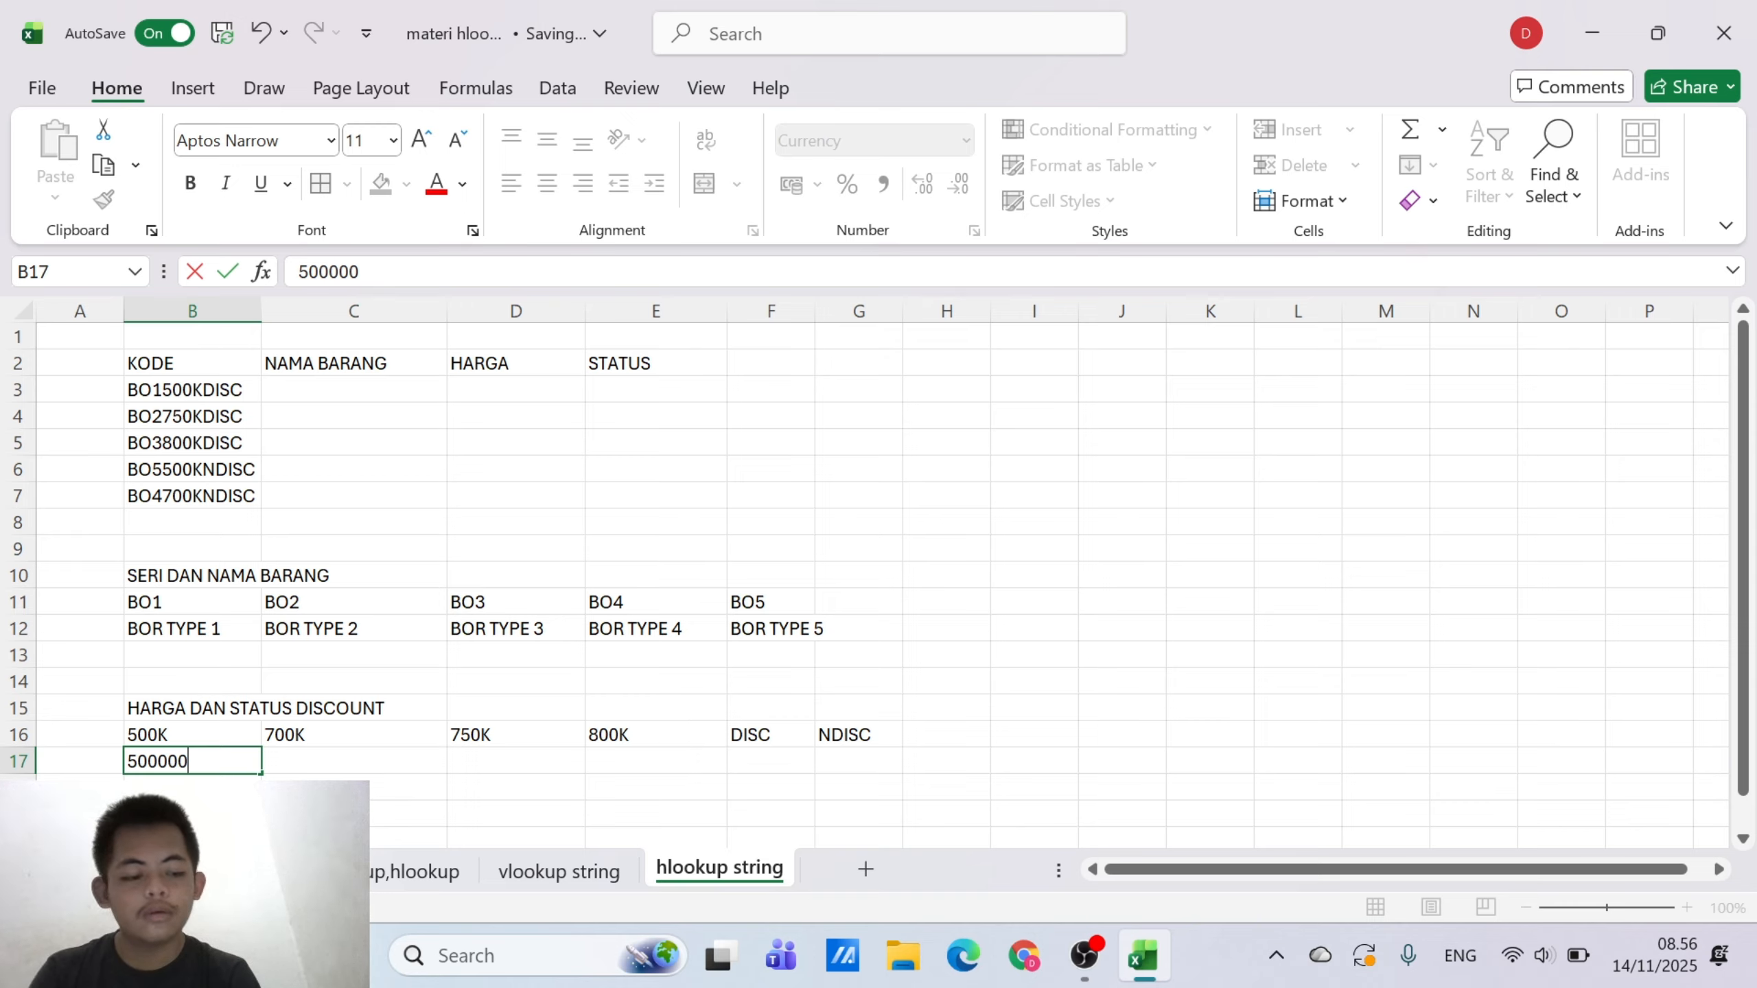
key(Tab)
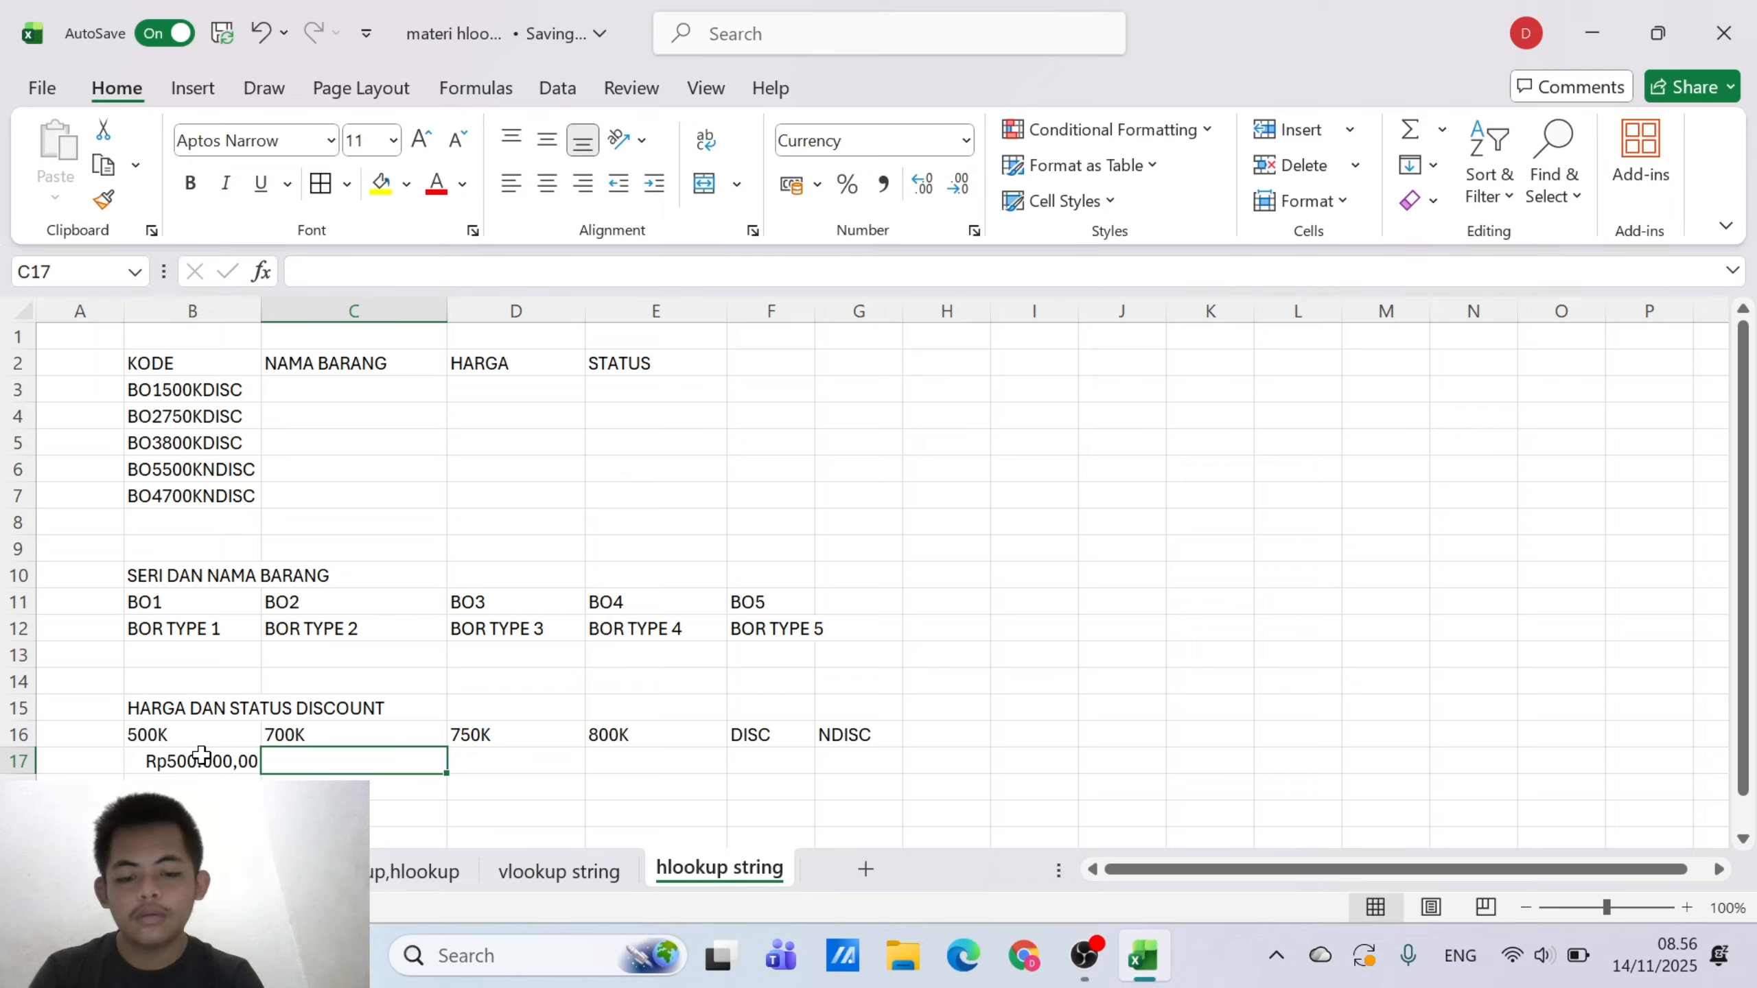
text(700)
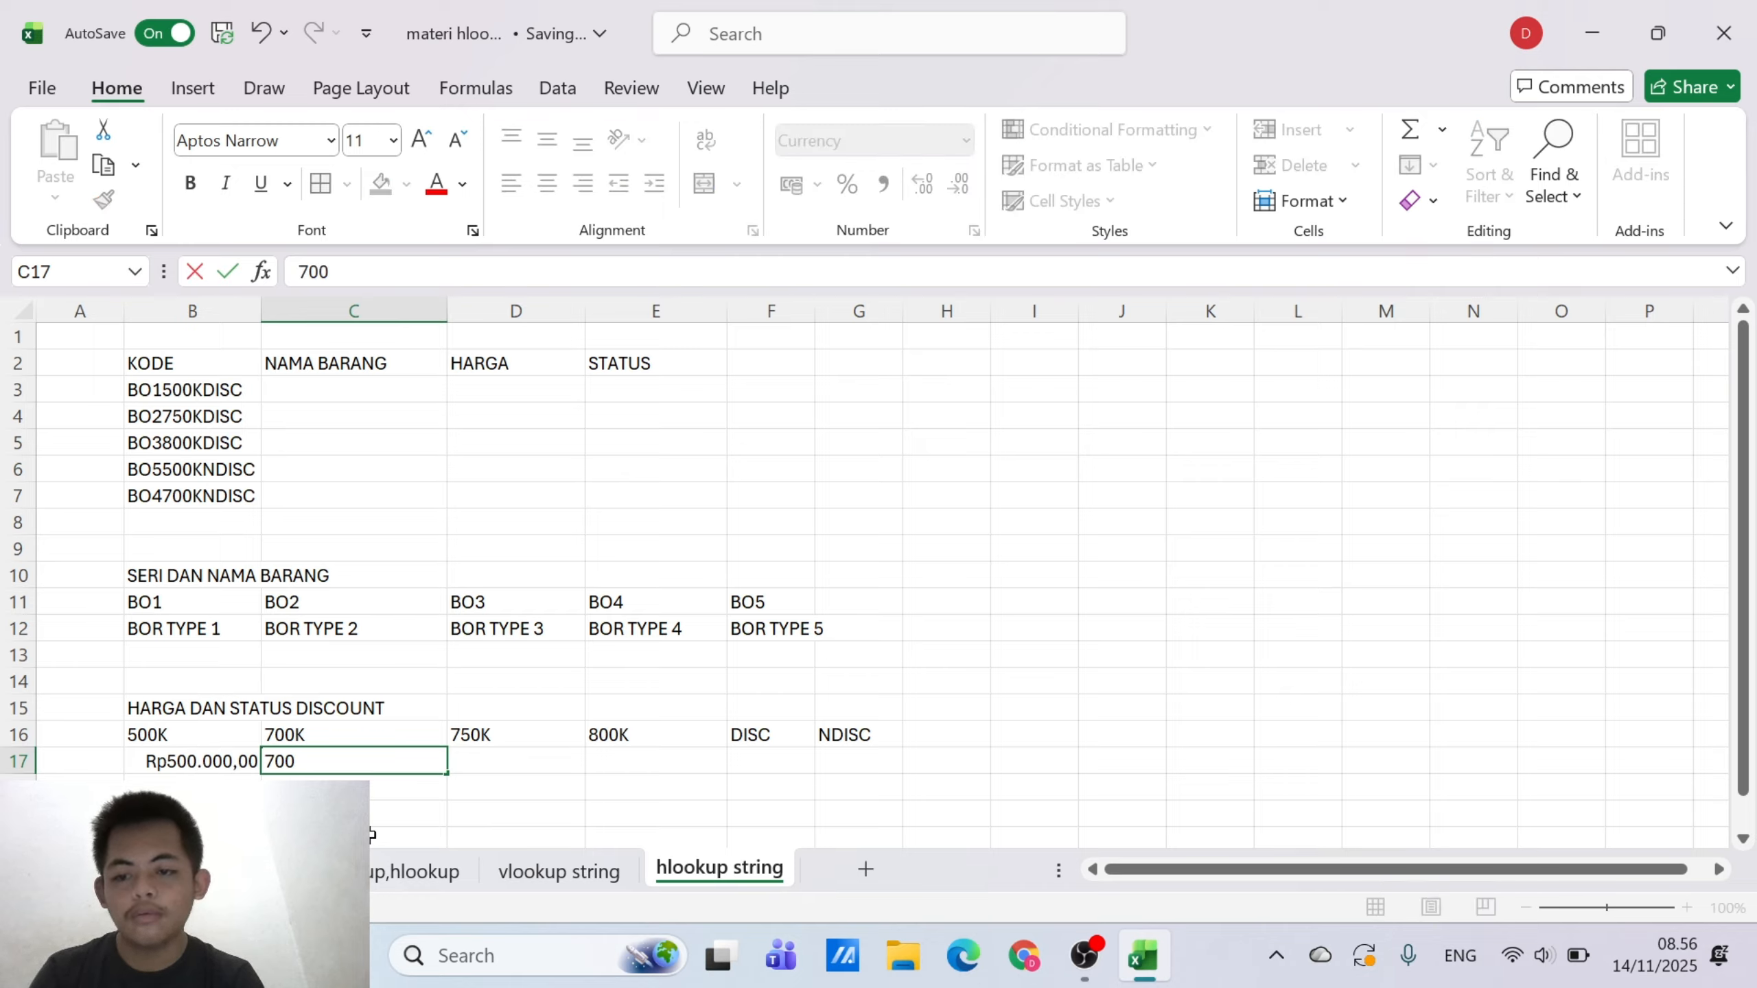
text(.000)
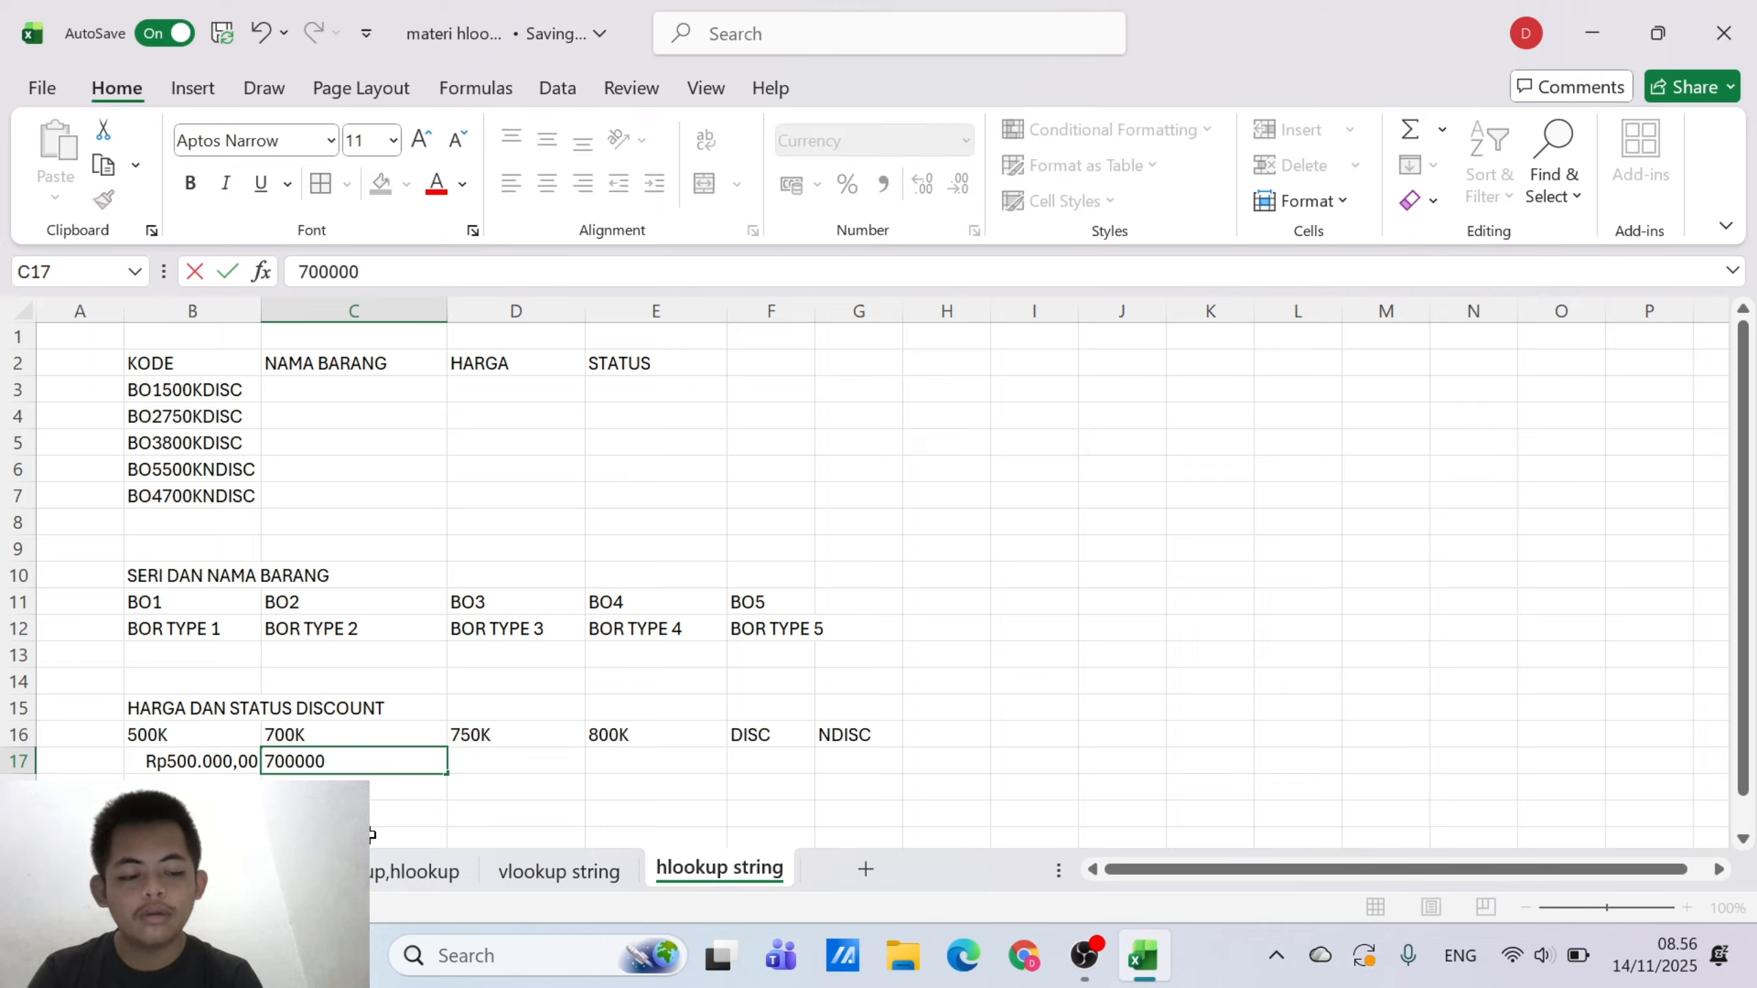
key(Tab)
text(750000)
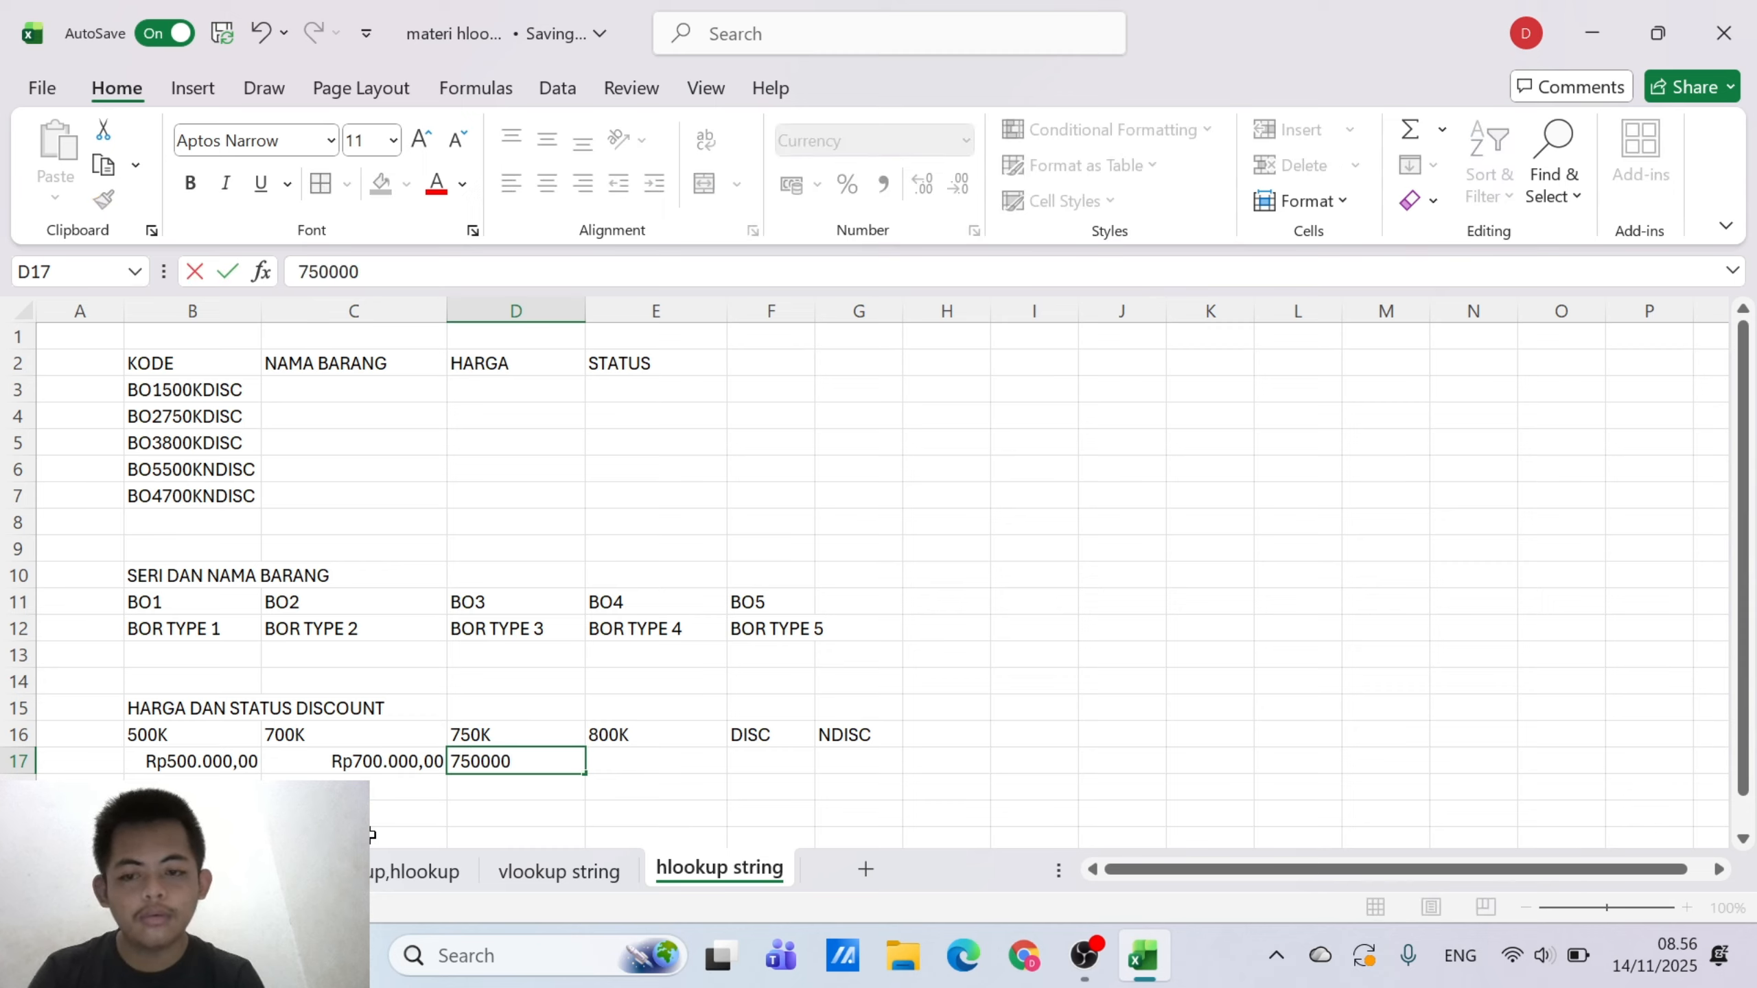
key(Tab)
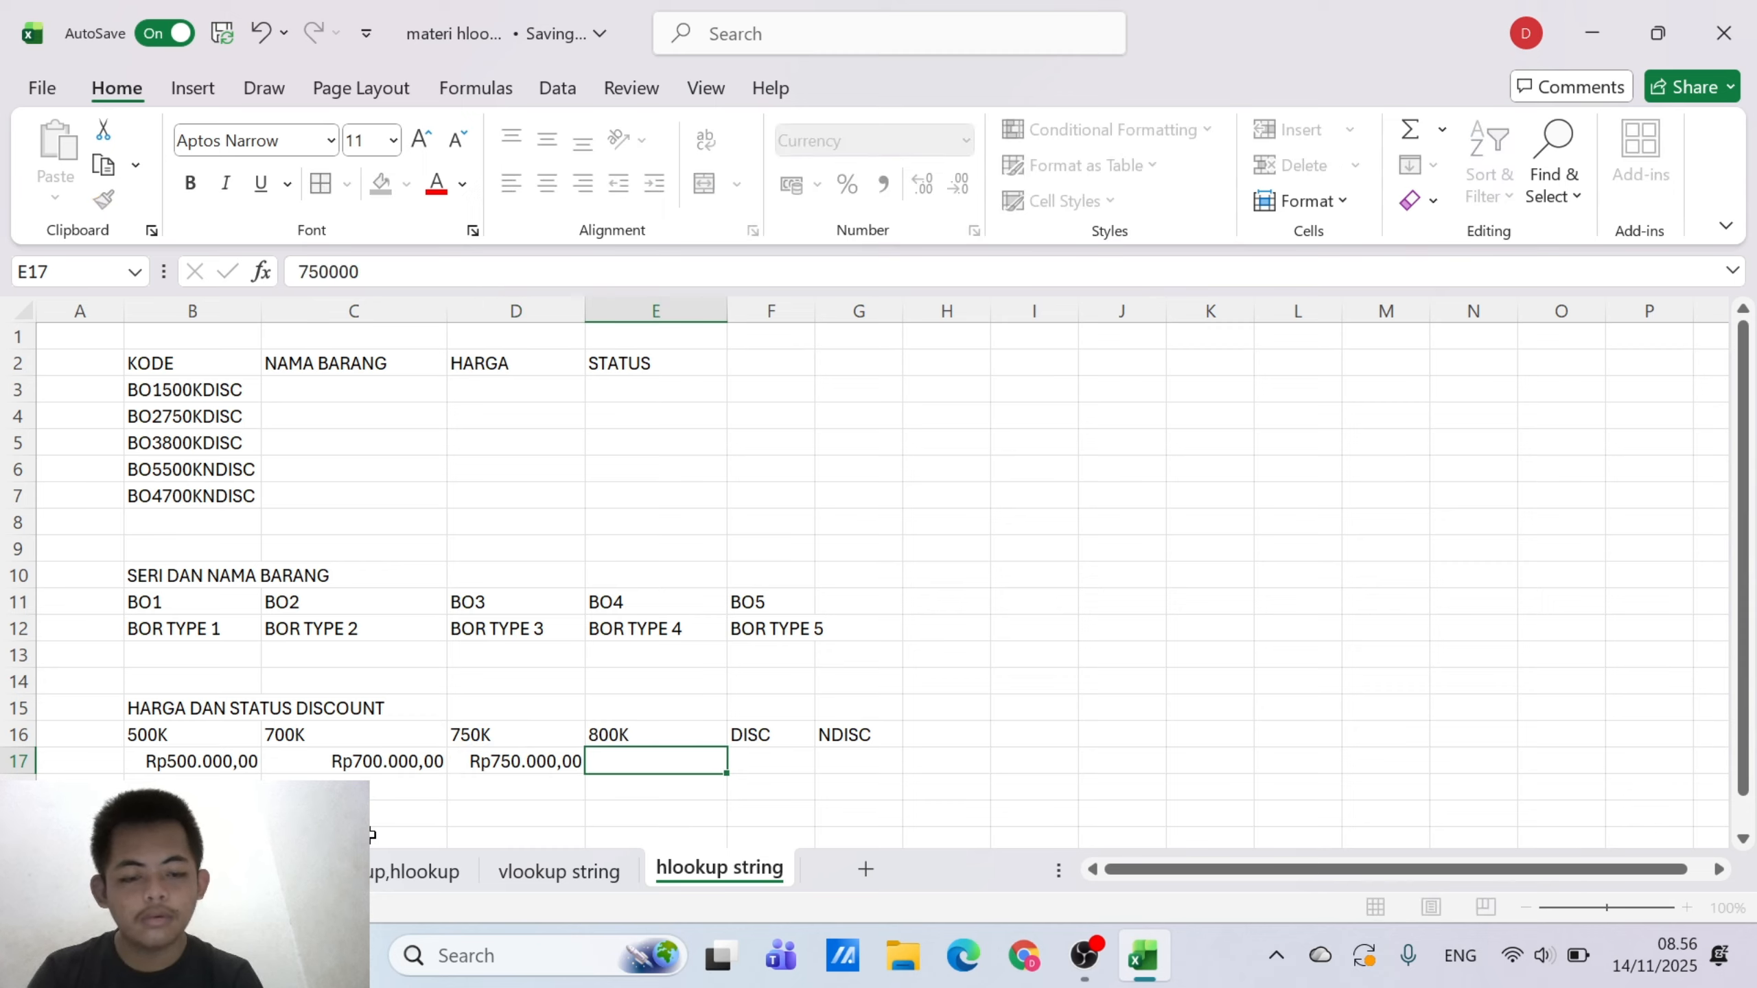
Enter the price 800000 in E17 and the status DISCOUNT in F17 below their codes
text(800000)
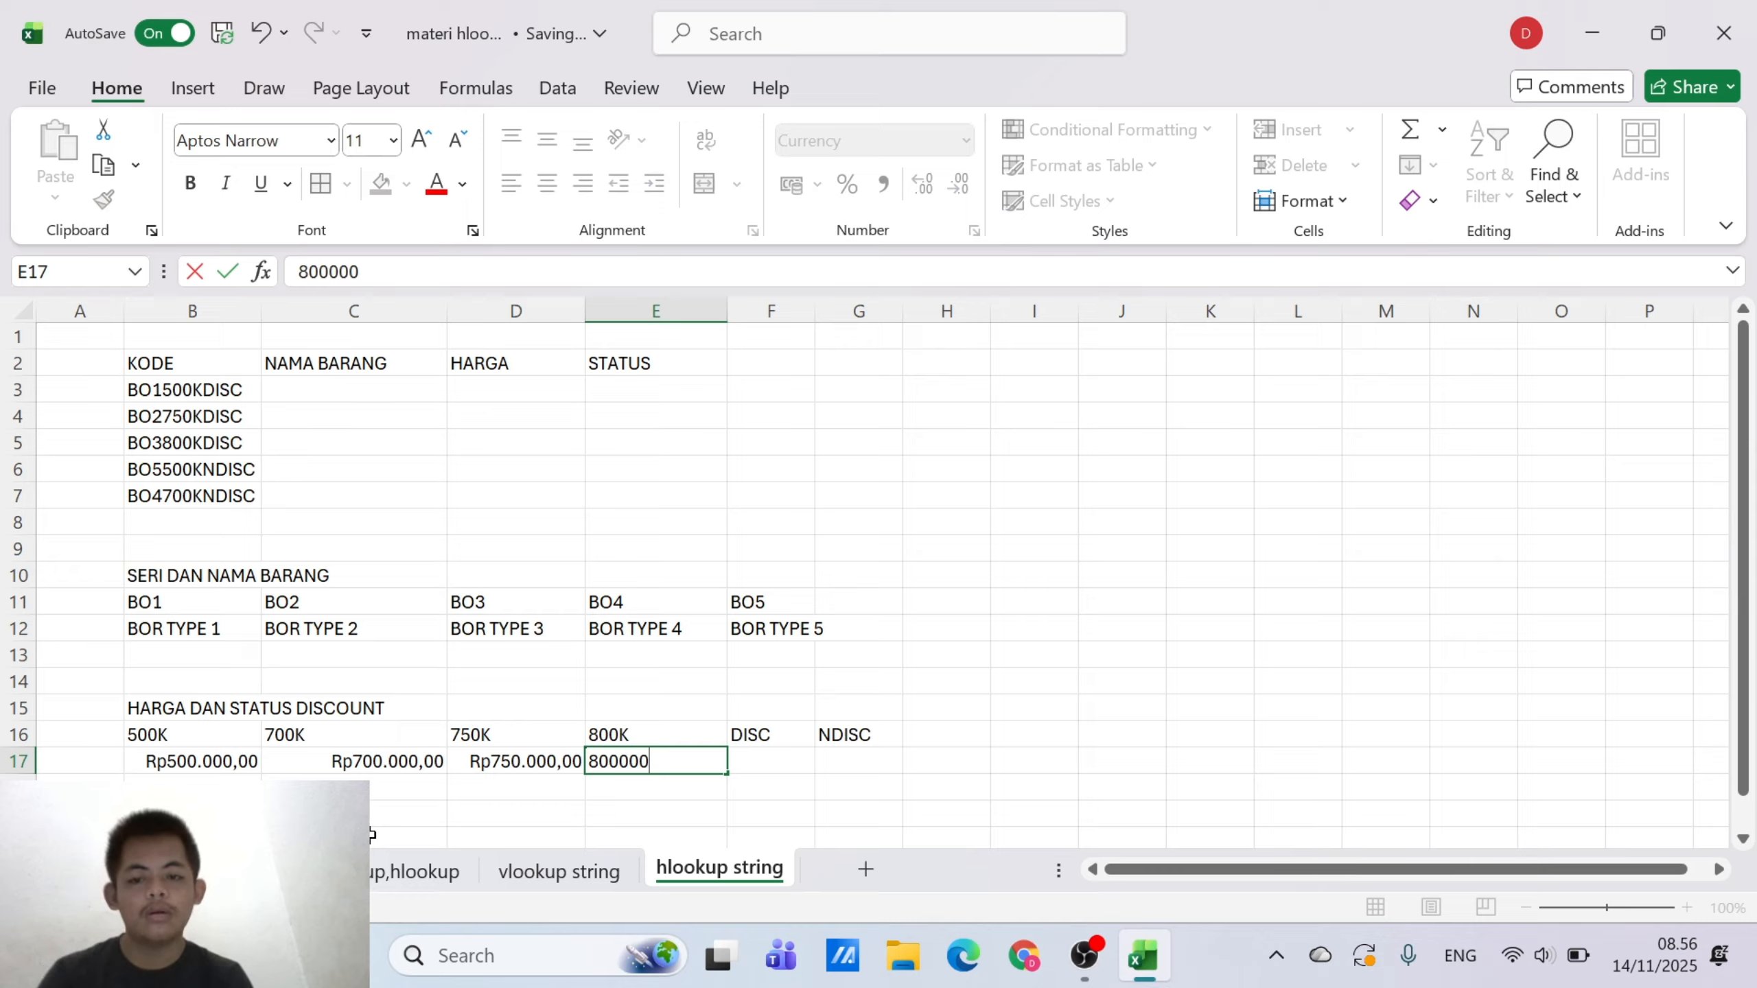
key(Tab)
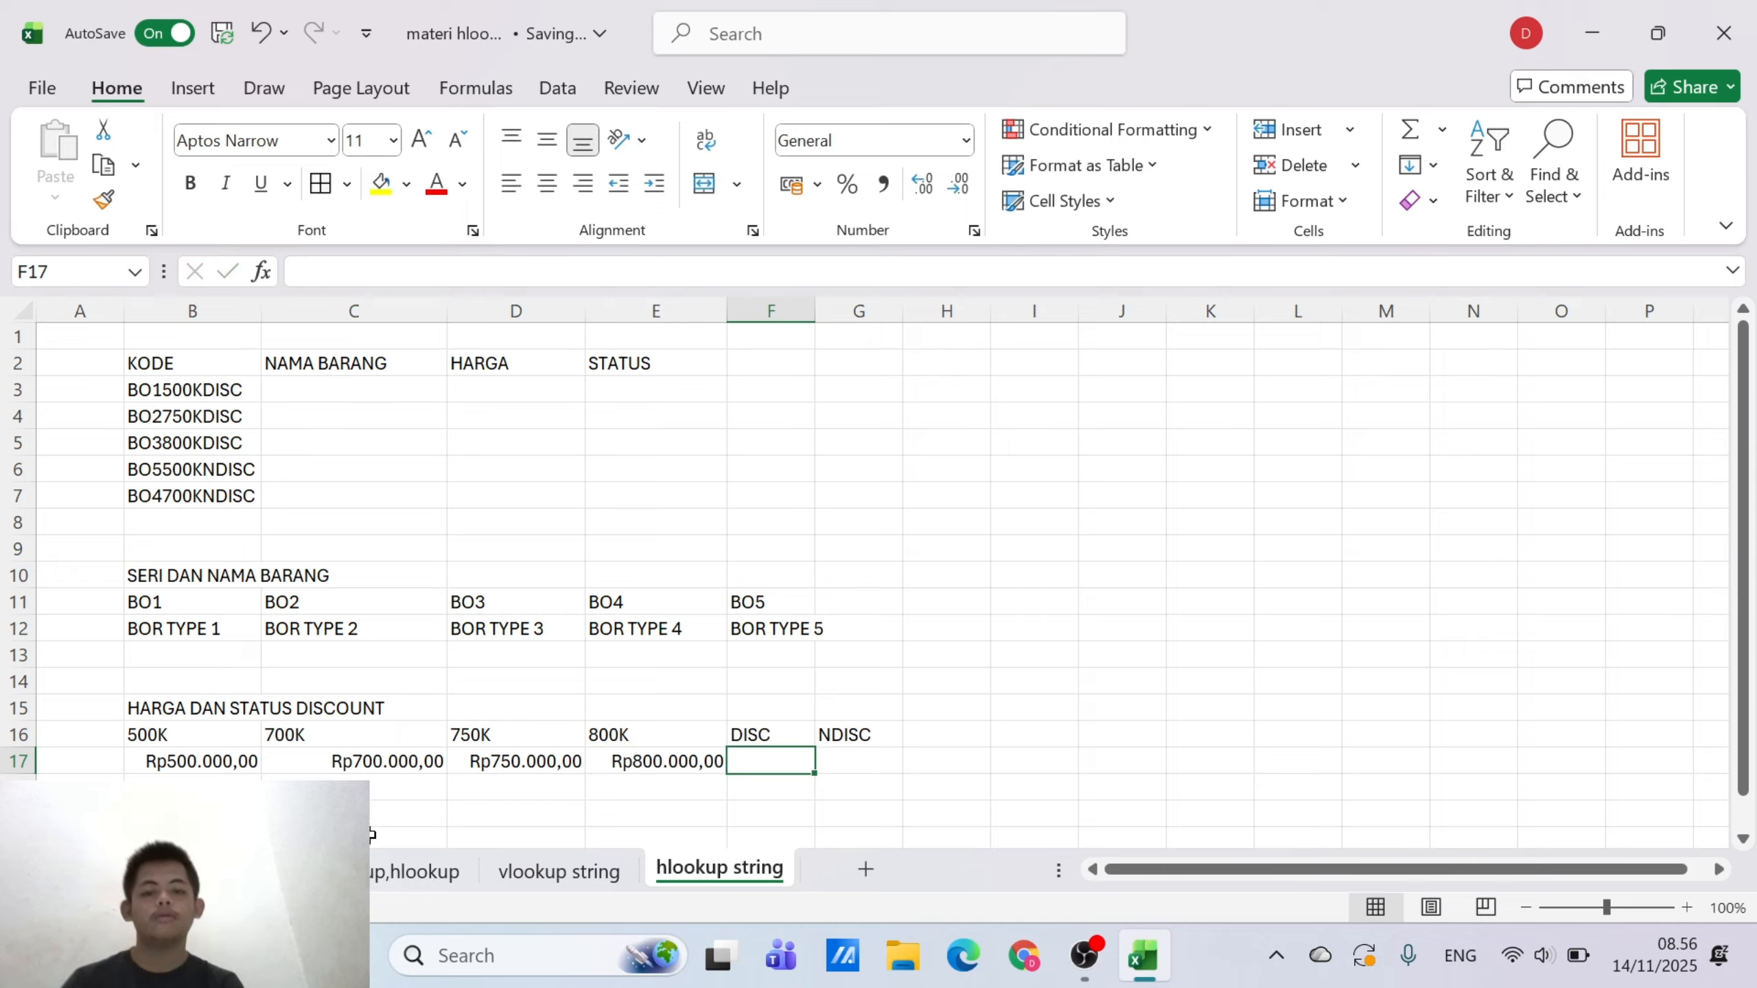
text(DI)
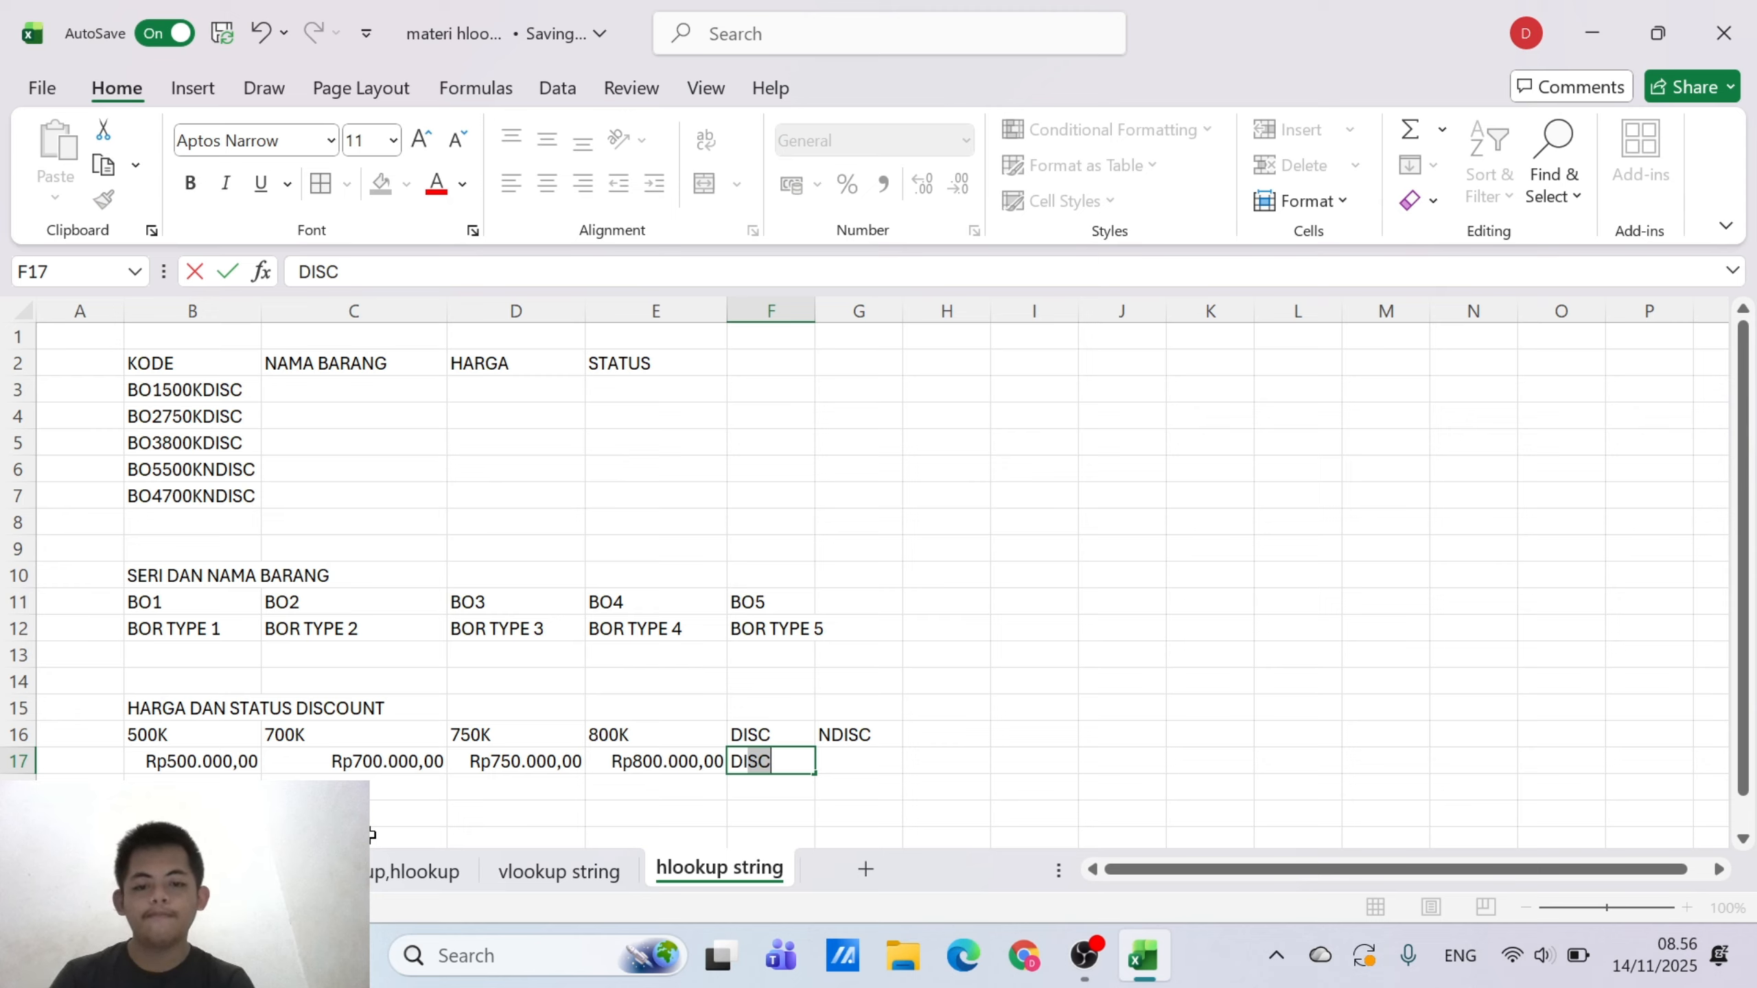
text(SCOUNT)
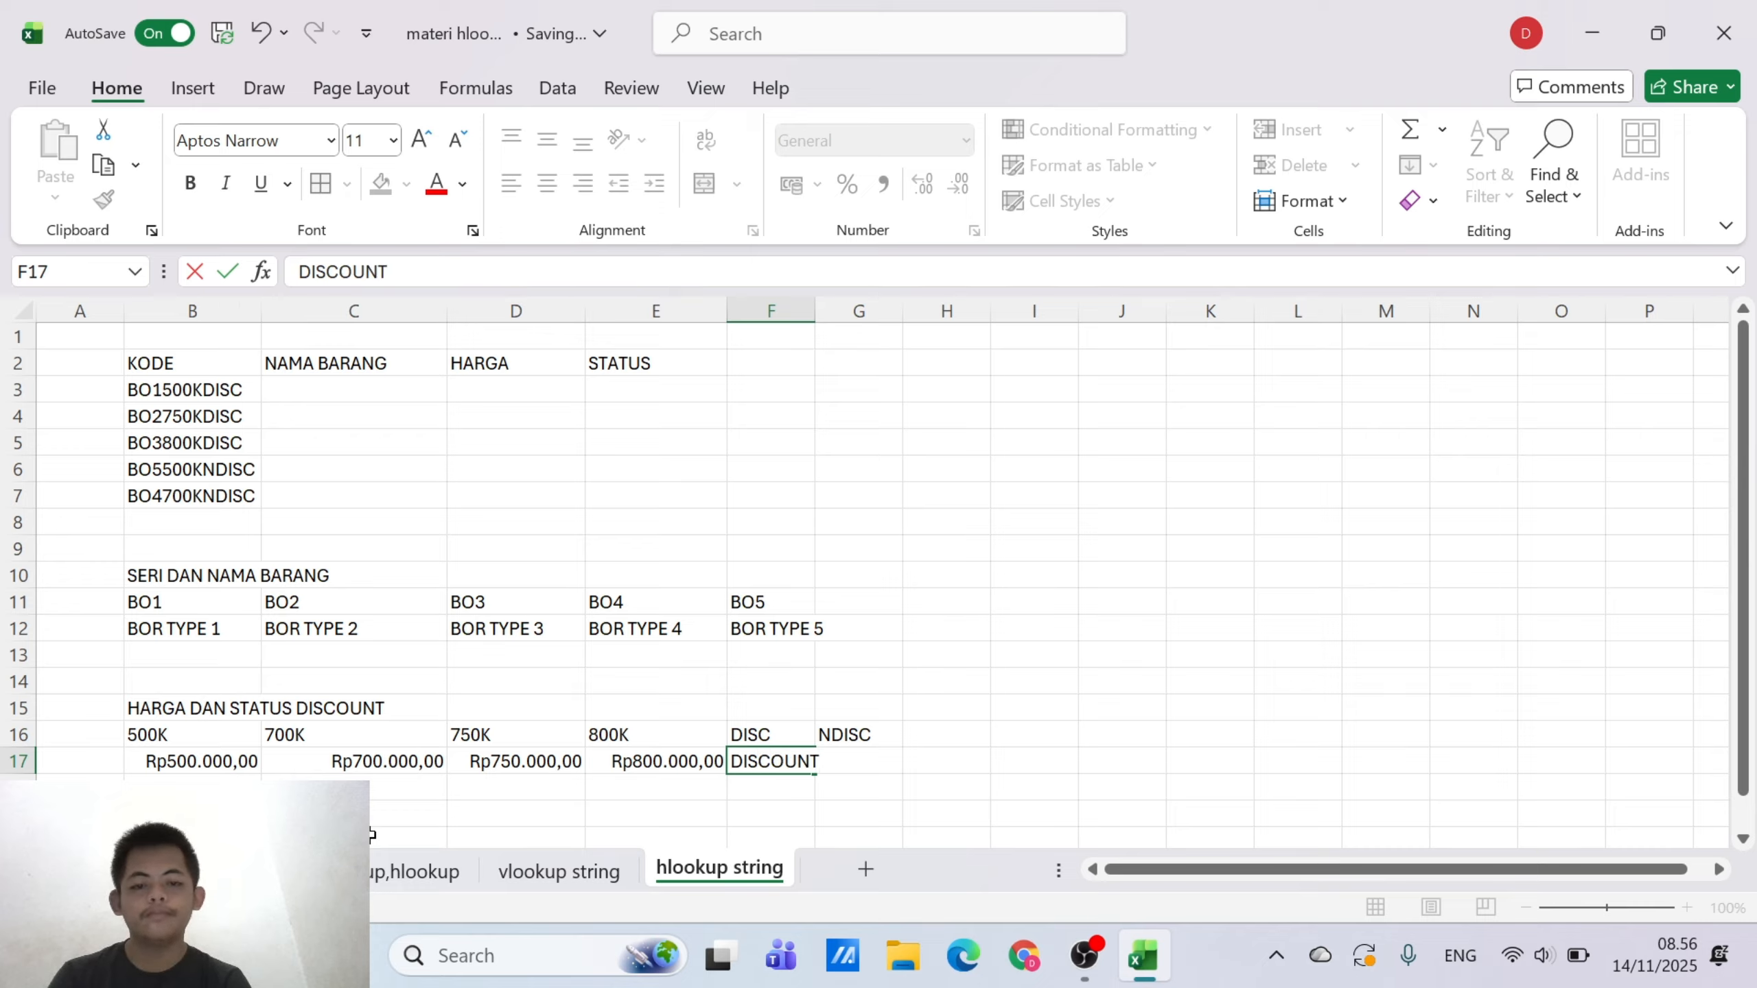
key(Tab)
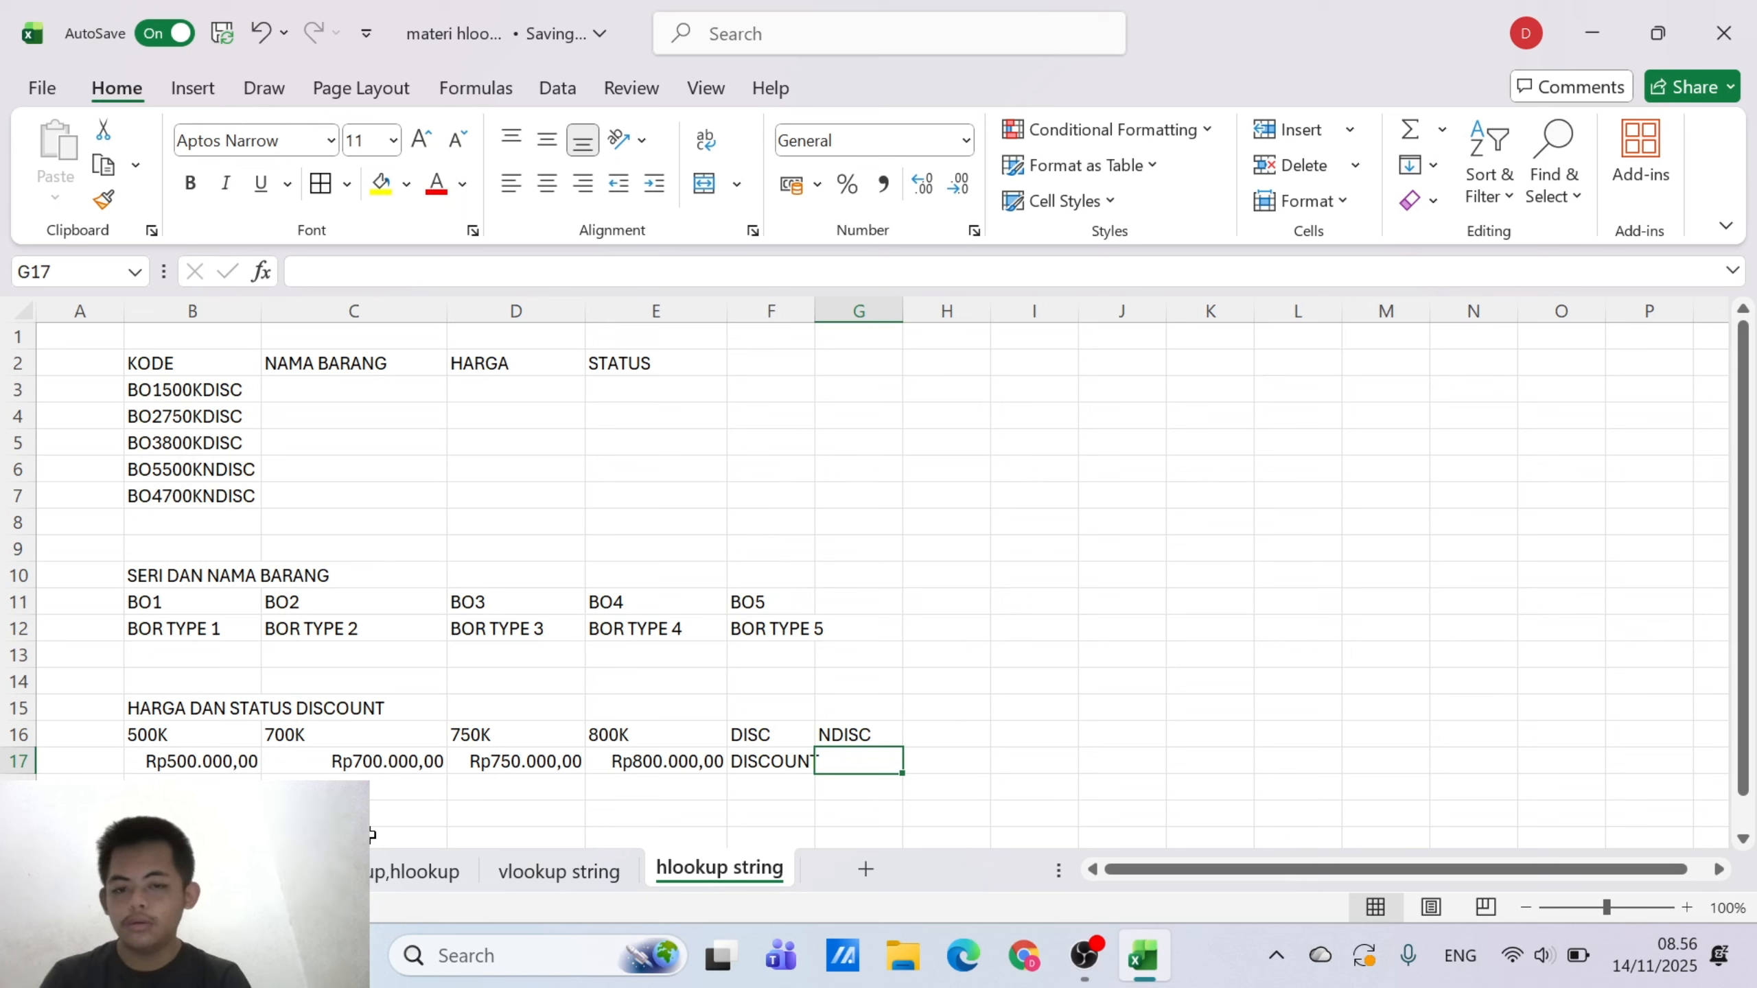
Enter the status NO DISCOUNT in G17 below the NDISC code
text(N)
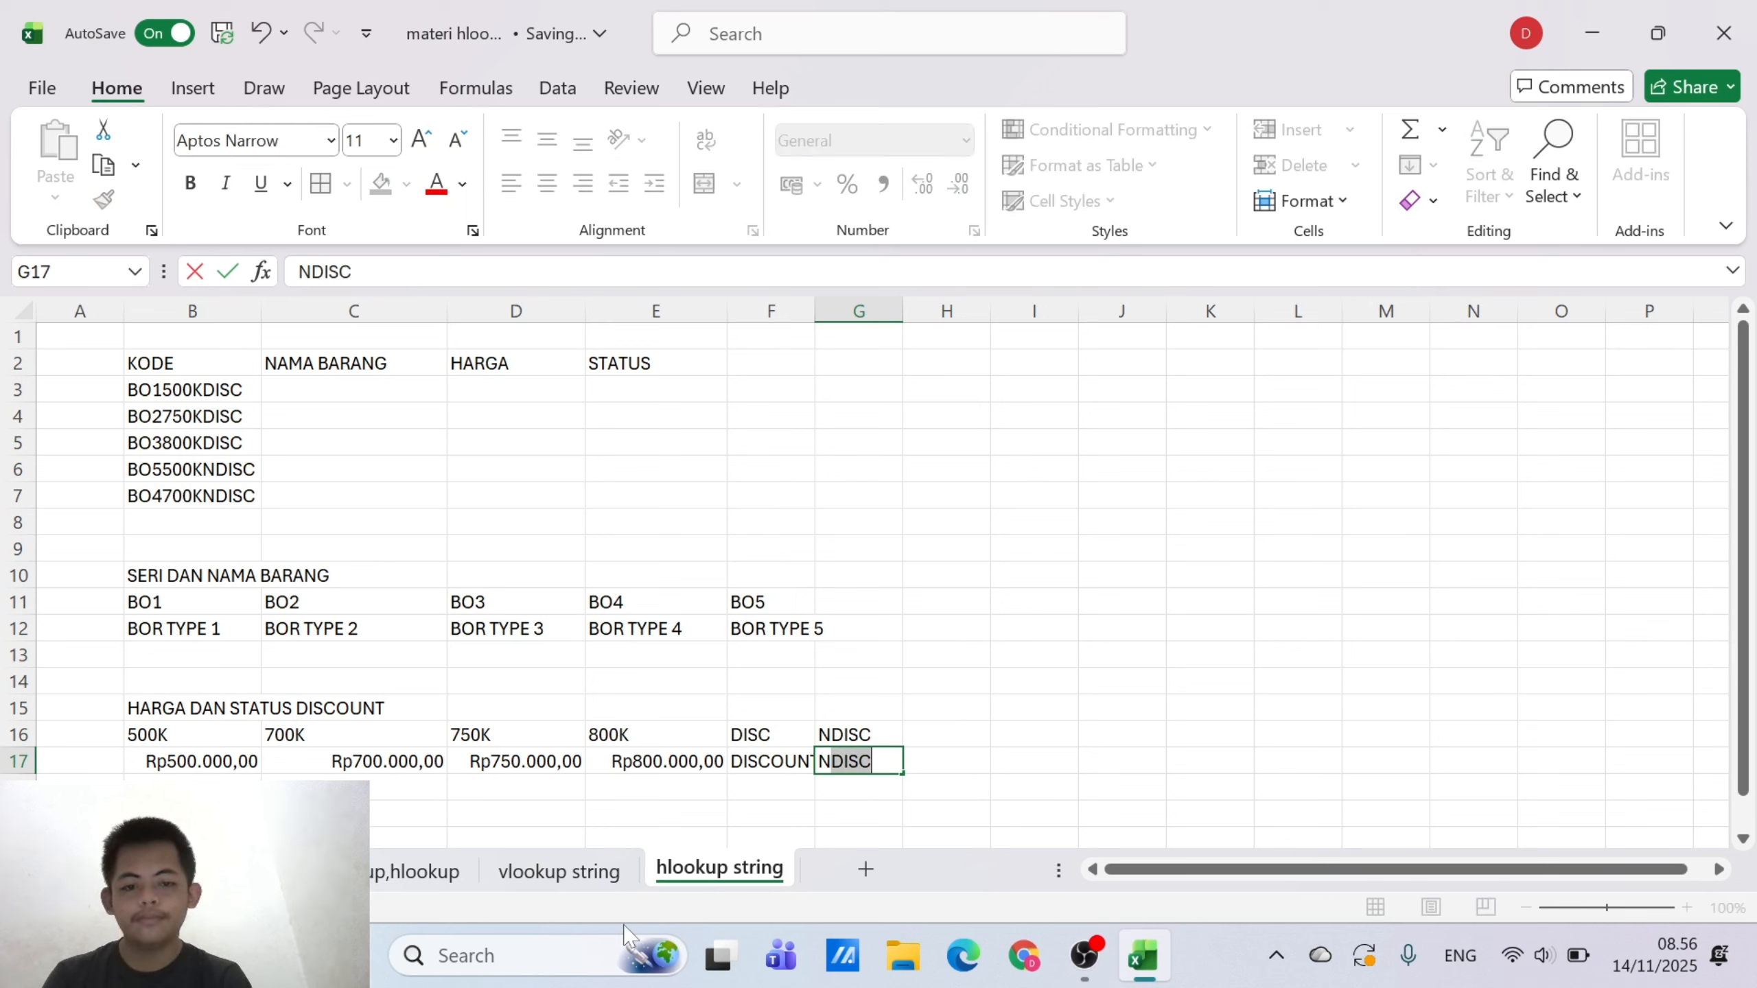
text(O )
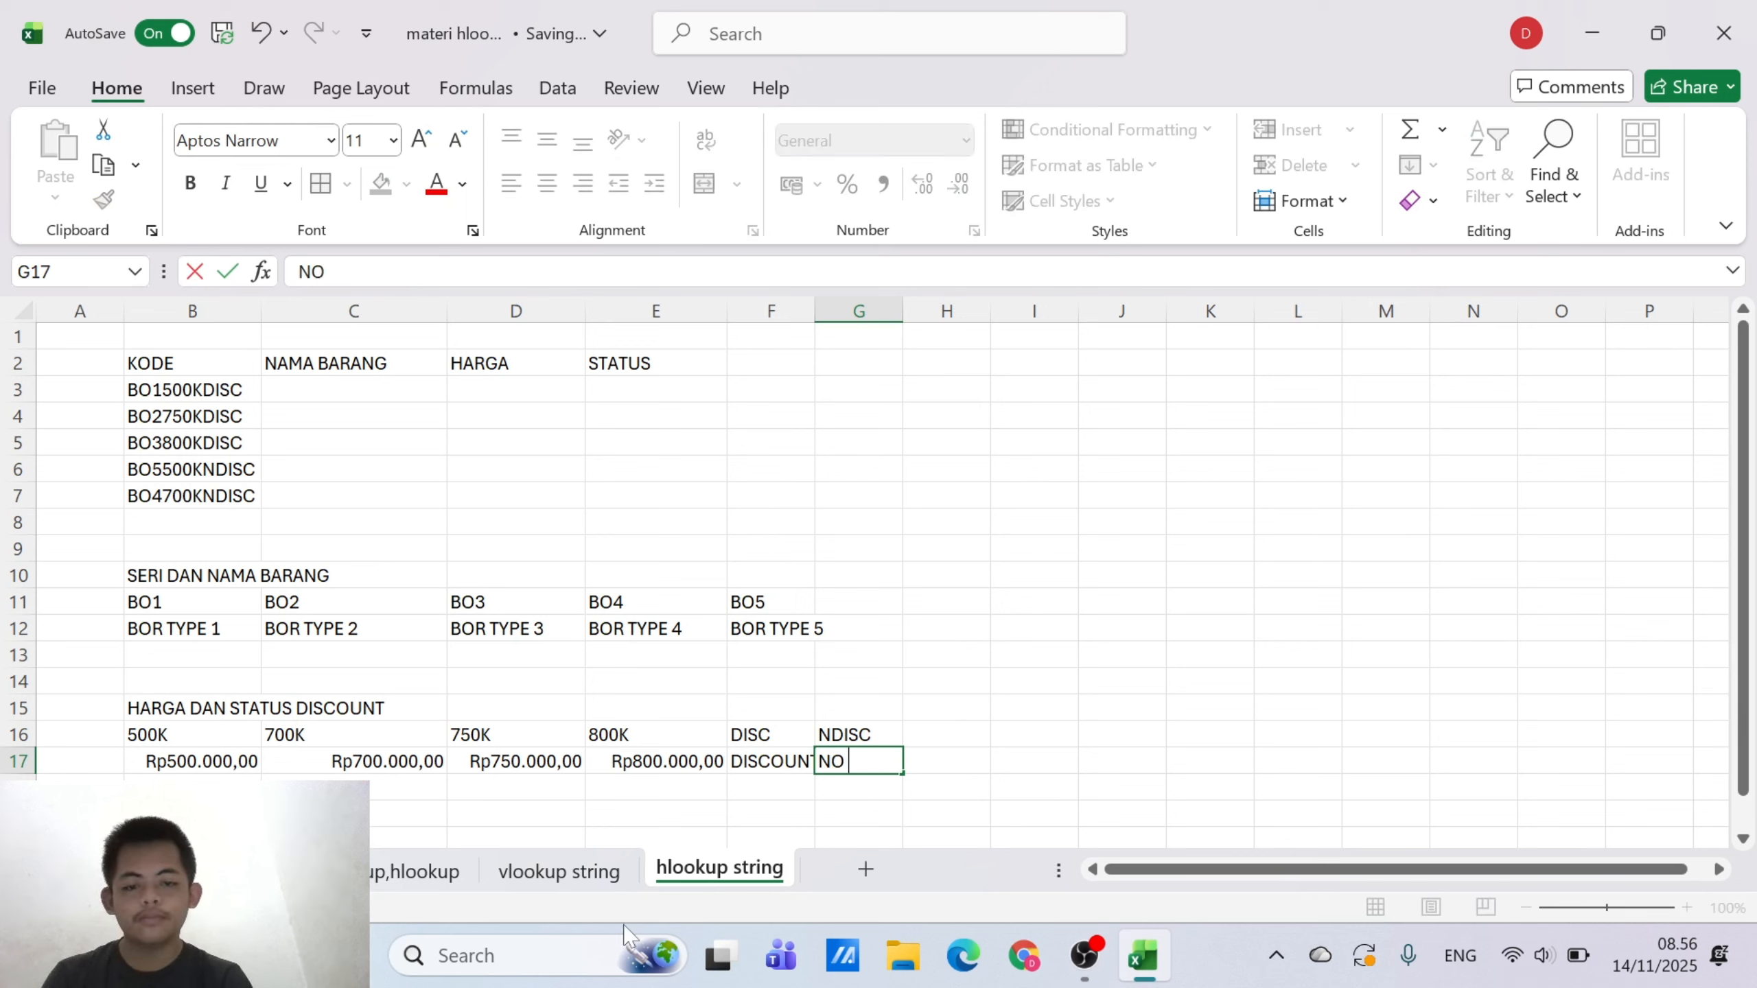
text(DISCPU)
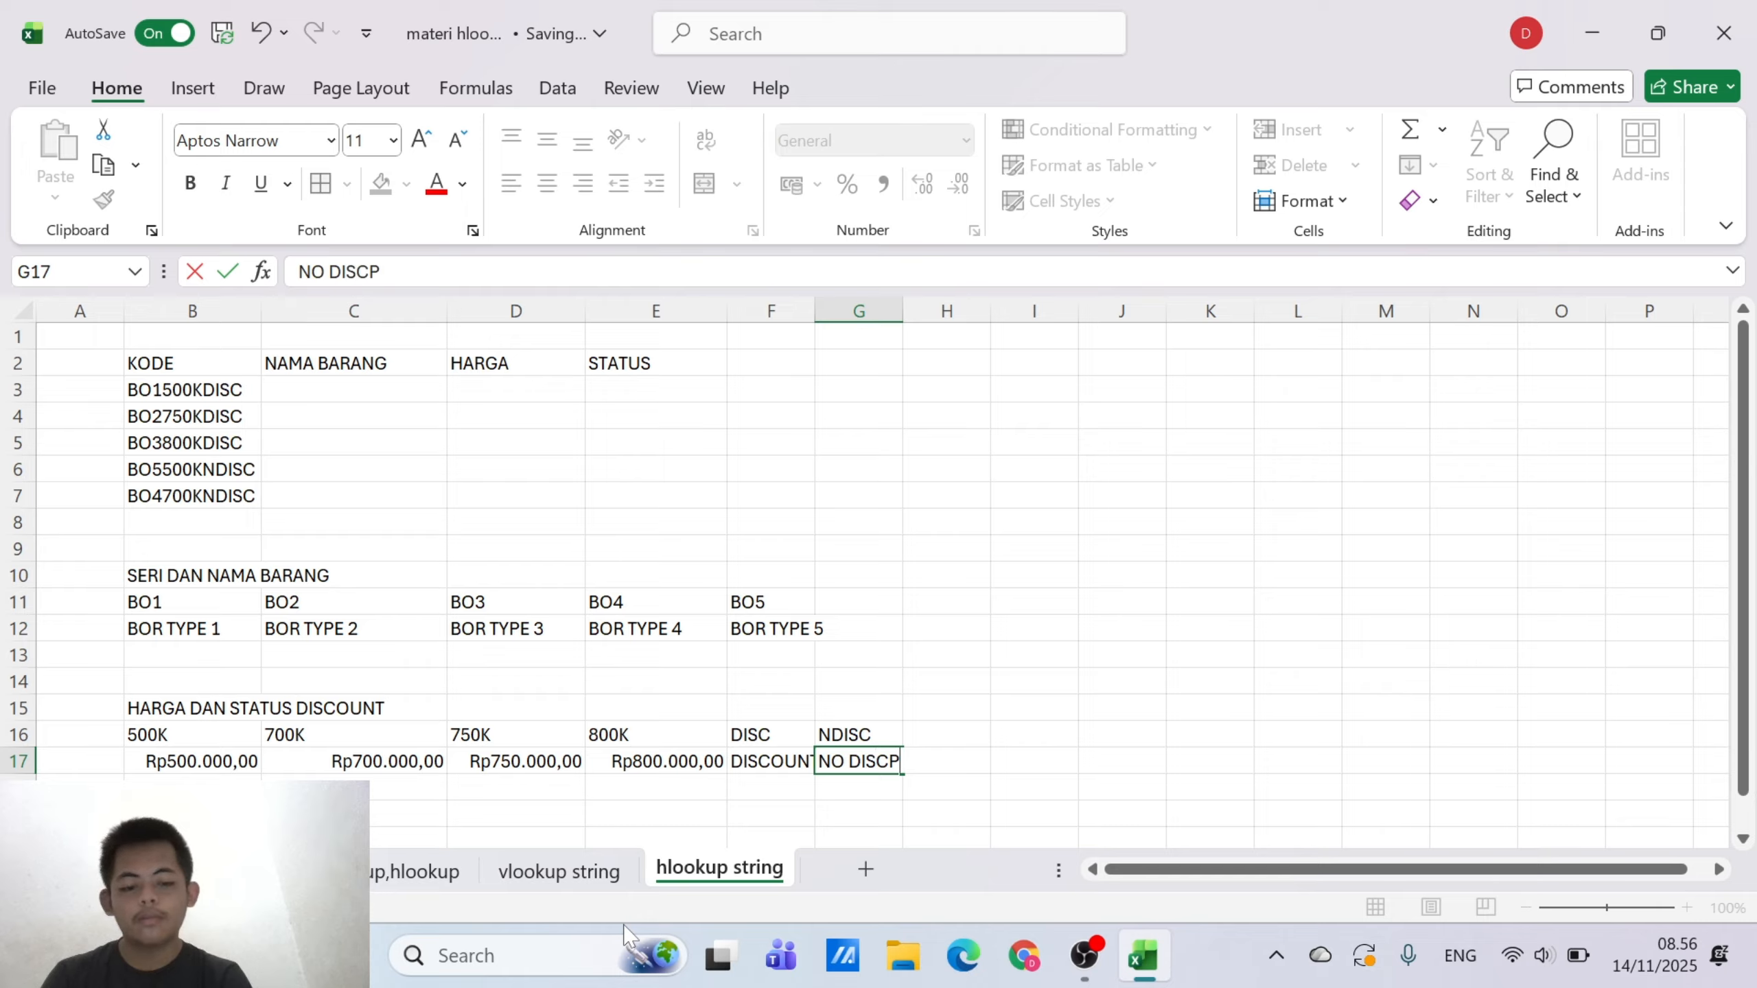
key(BackSpace)
key(BackSpace)
key(BackSpace)
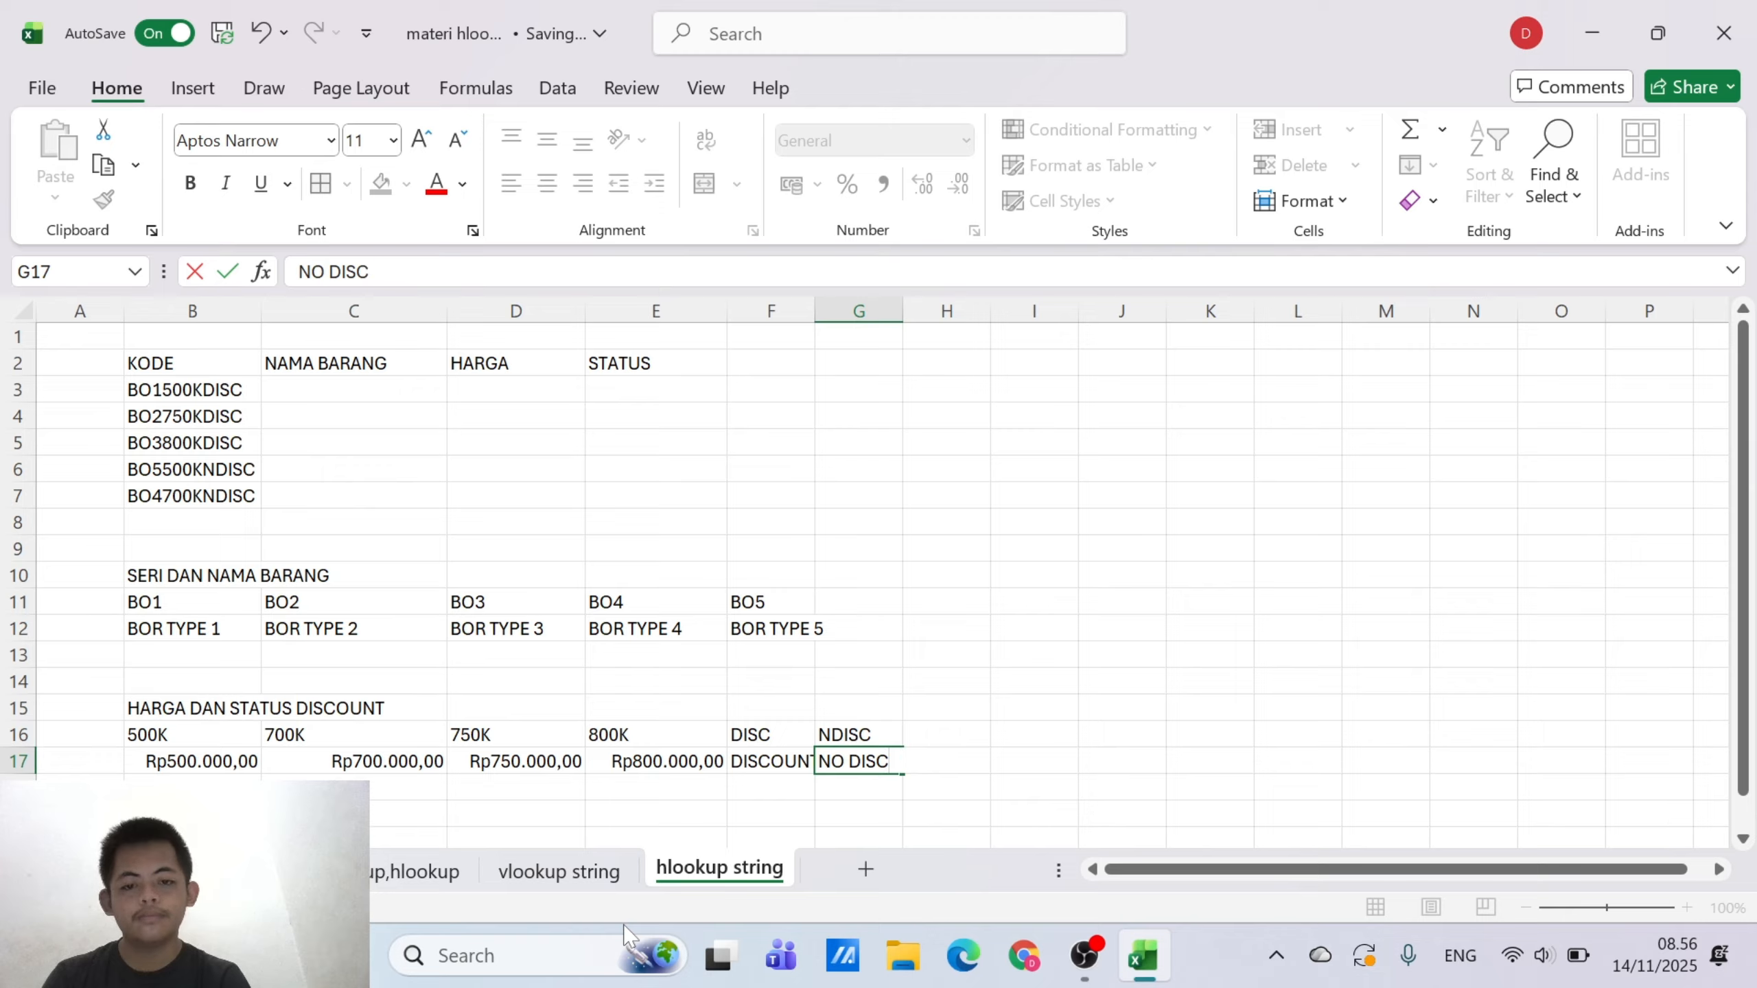
text(COUNT)
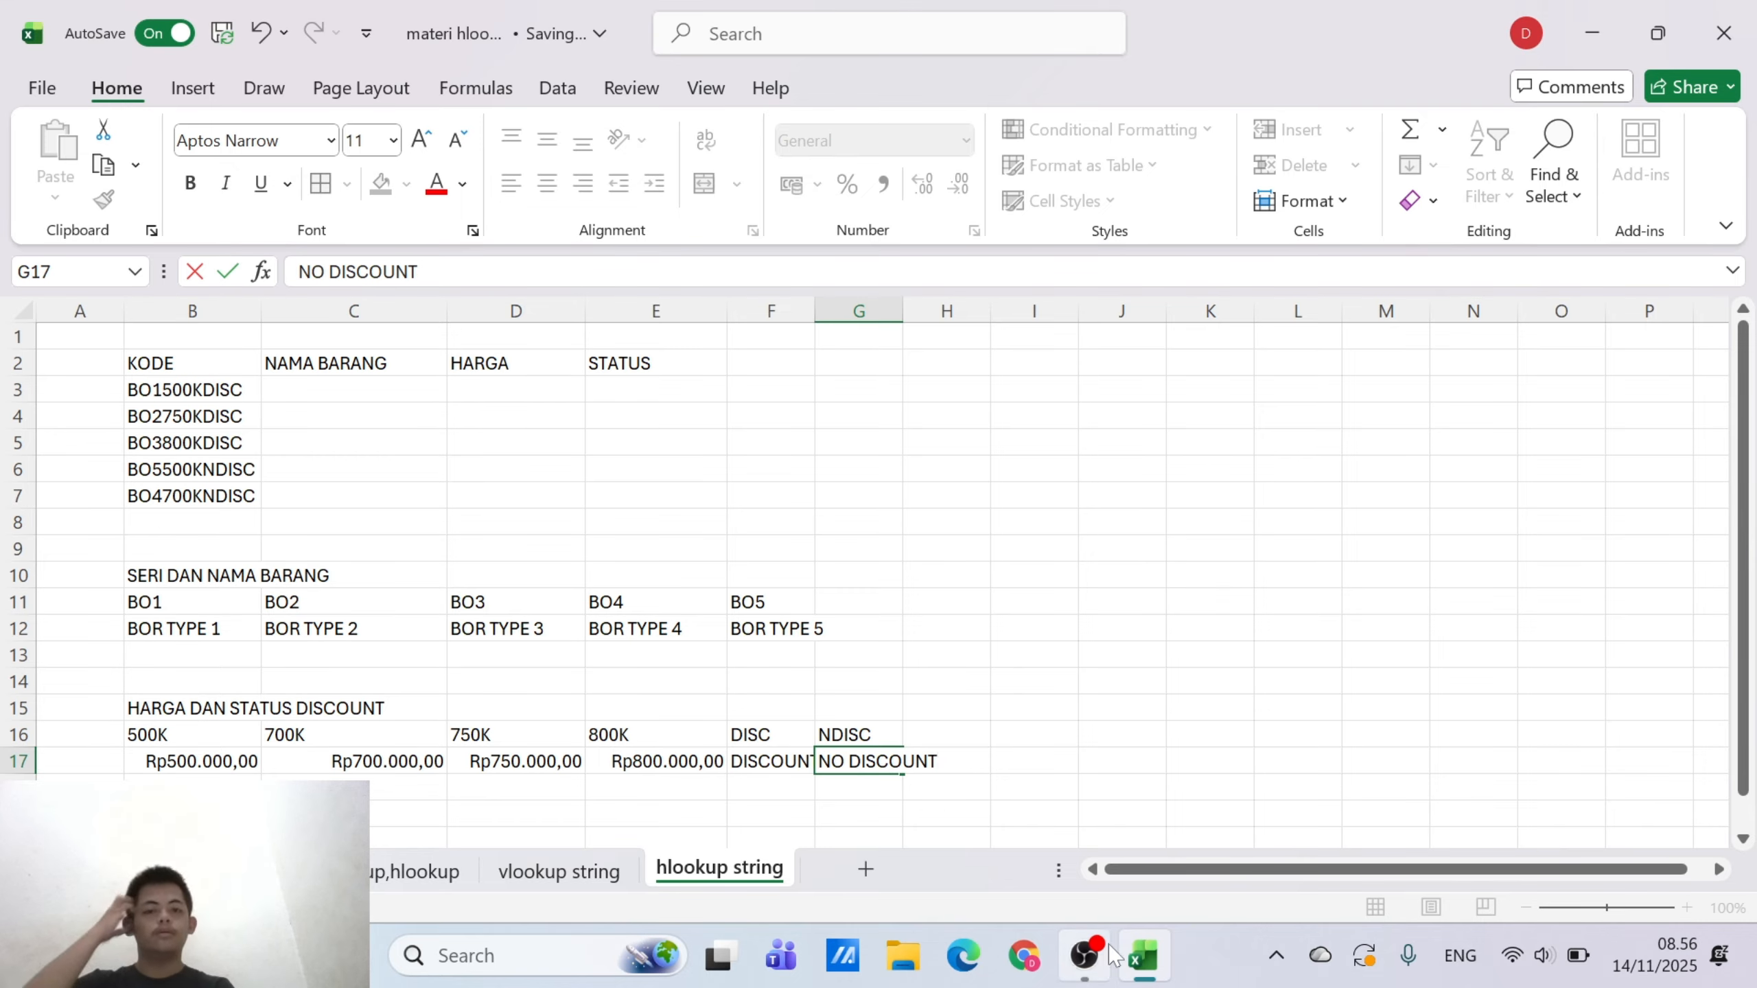
click(1285, 573)
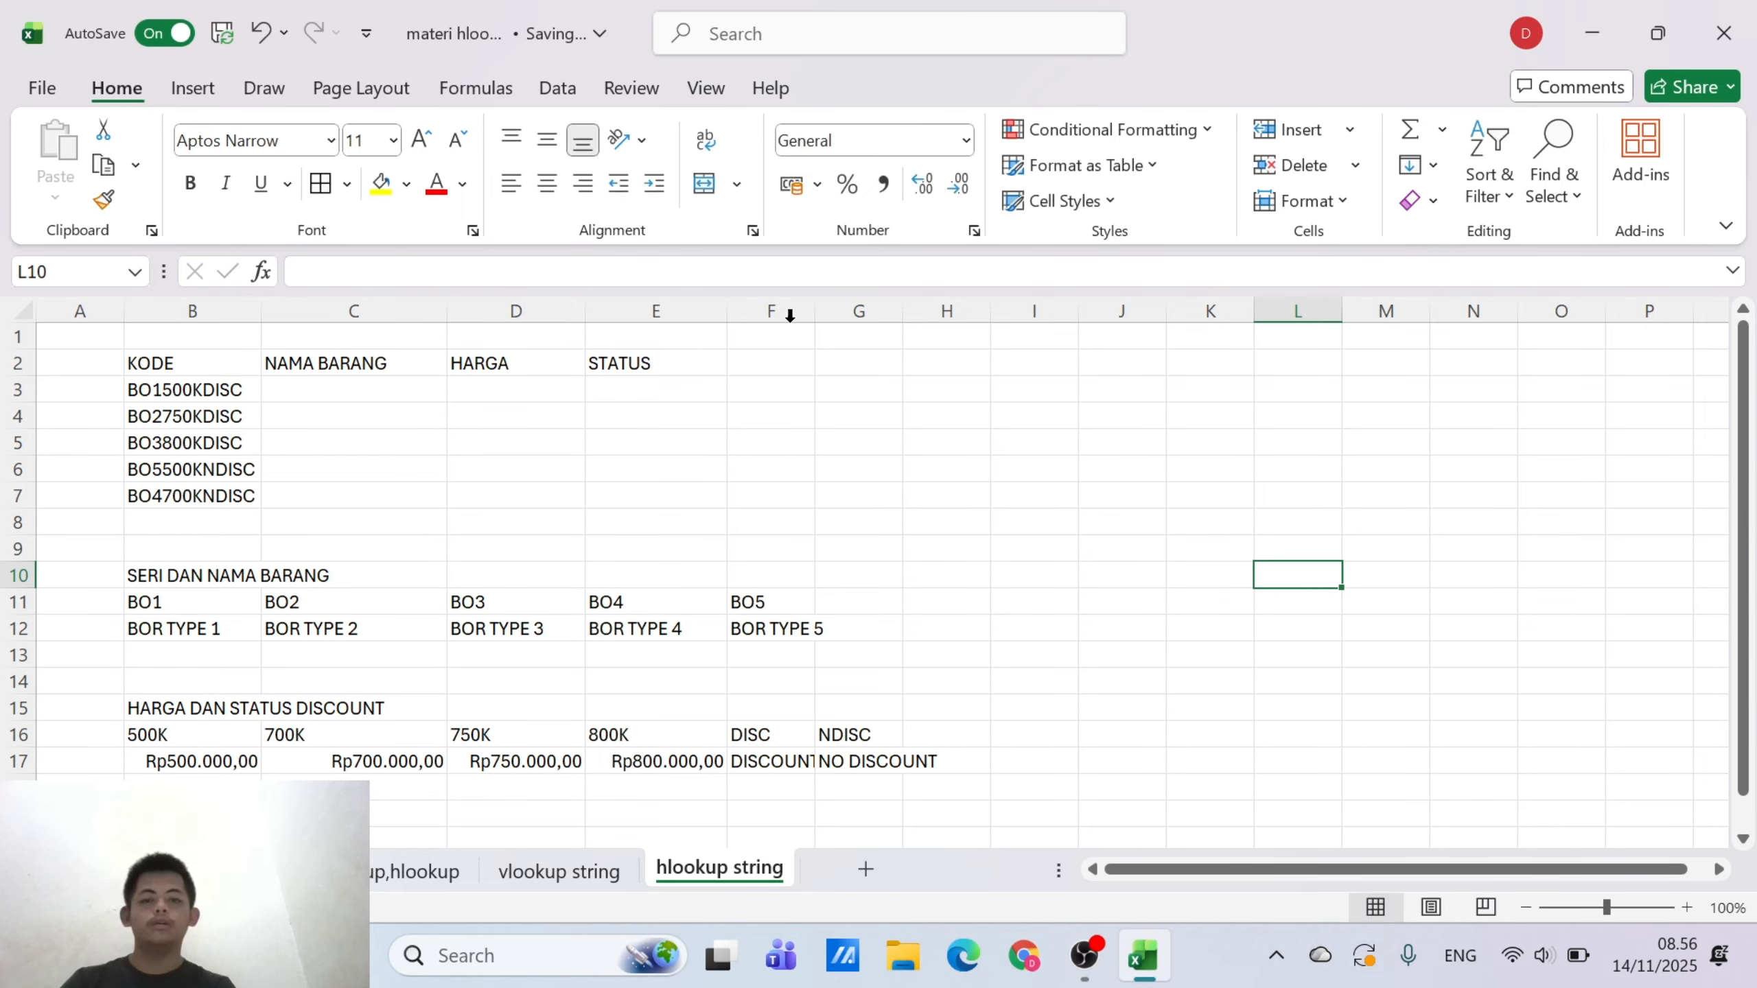
Autofit the widths of columns F and G to their contents
double_click(813, 311)
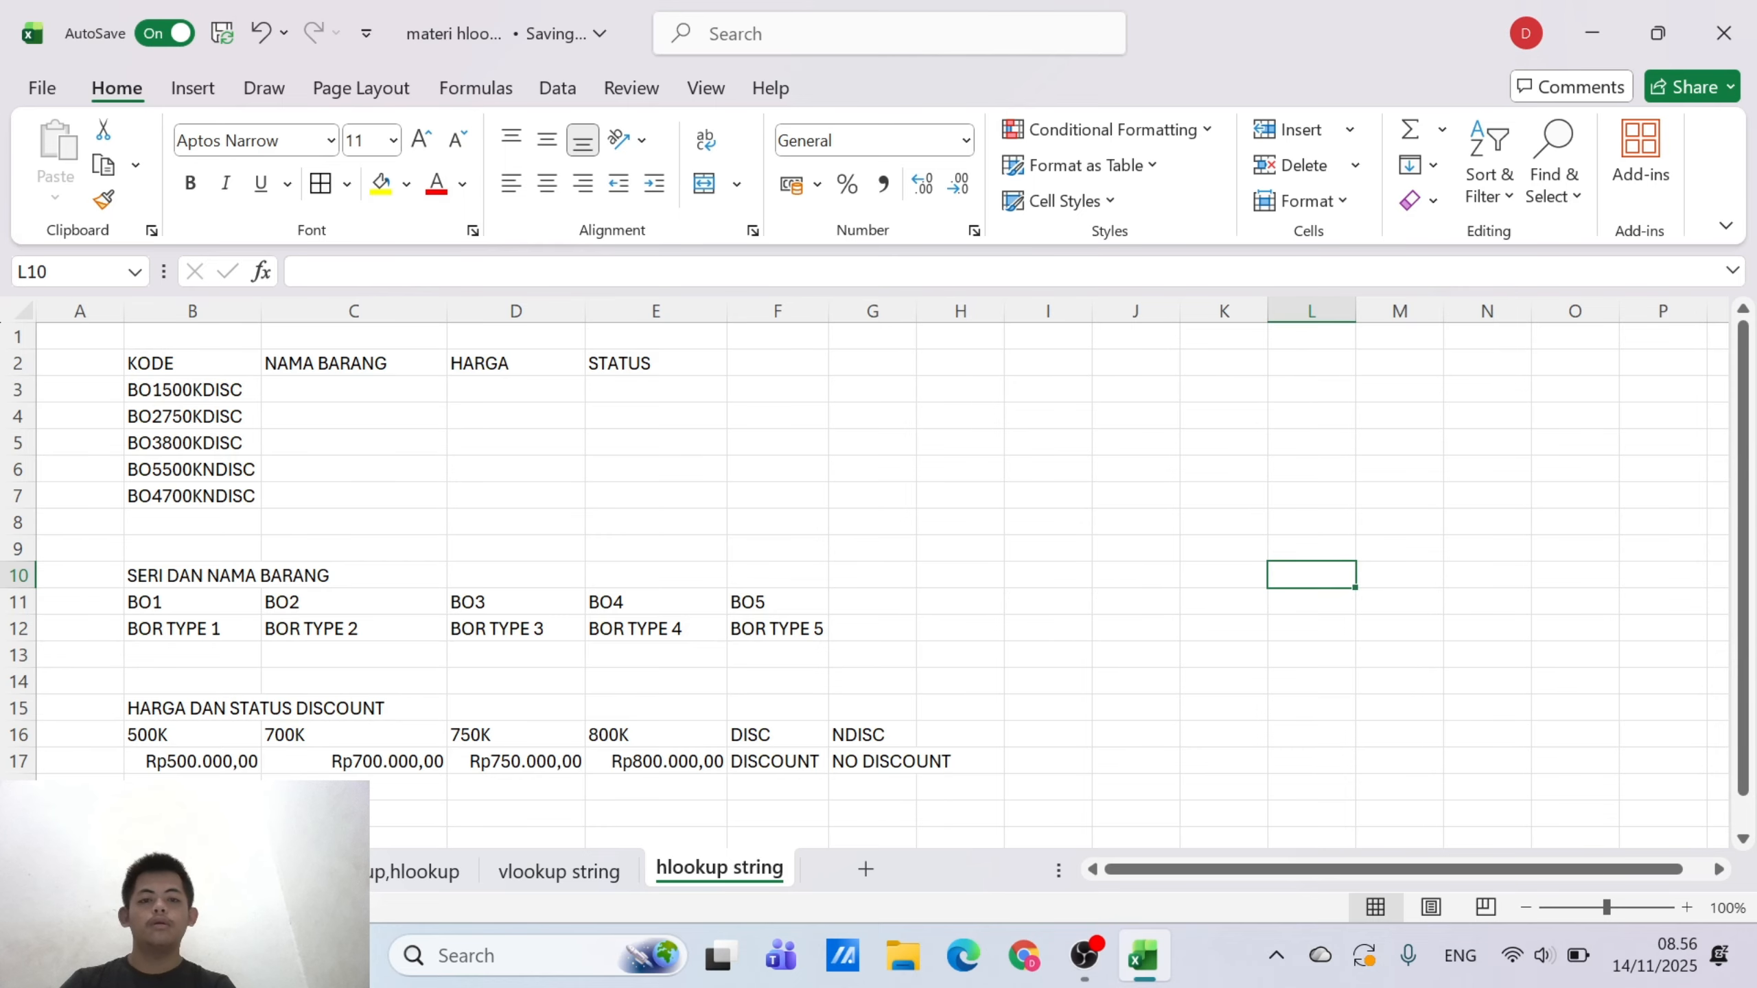
drag(912, 307, 912, 307)
double_click(912, 306)
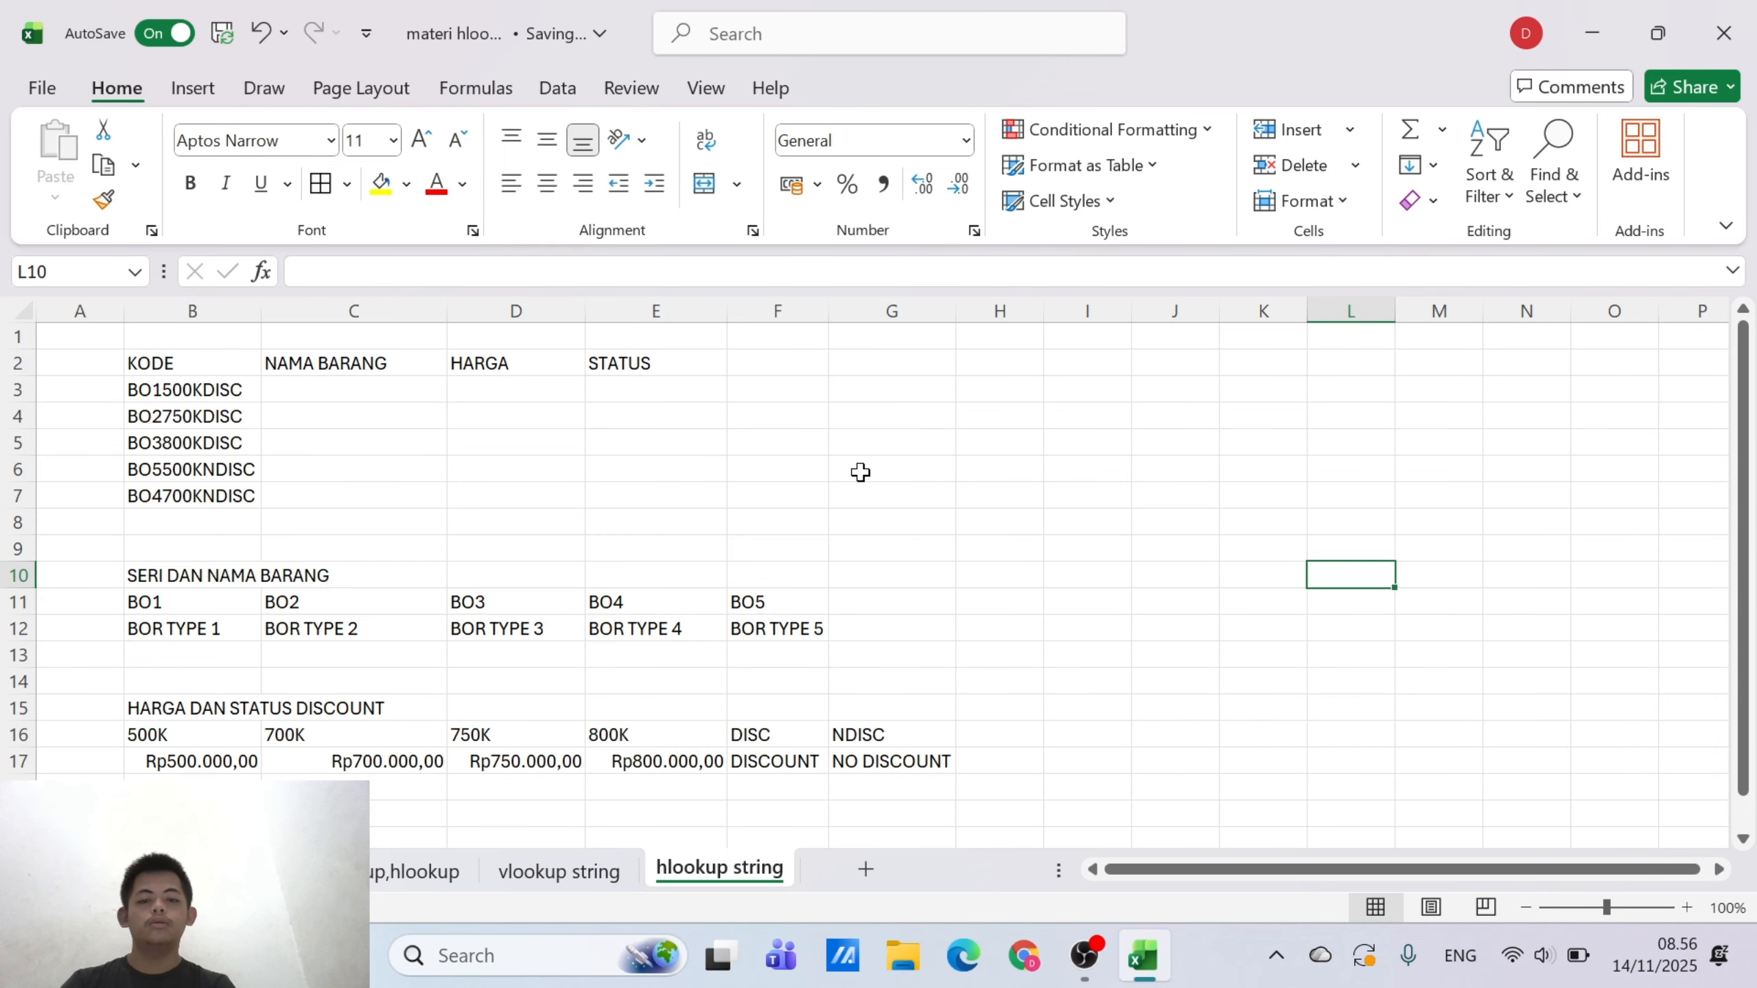
Apply all borders and centre alignment to the price and discount status table in B16:G17
drag(180, 741, 899, 762)
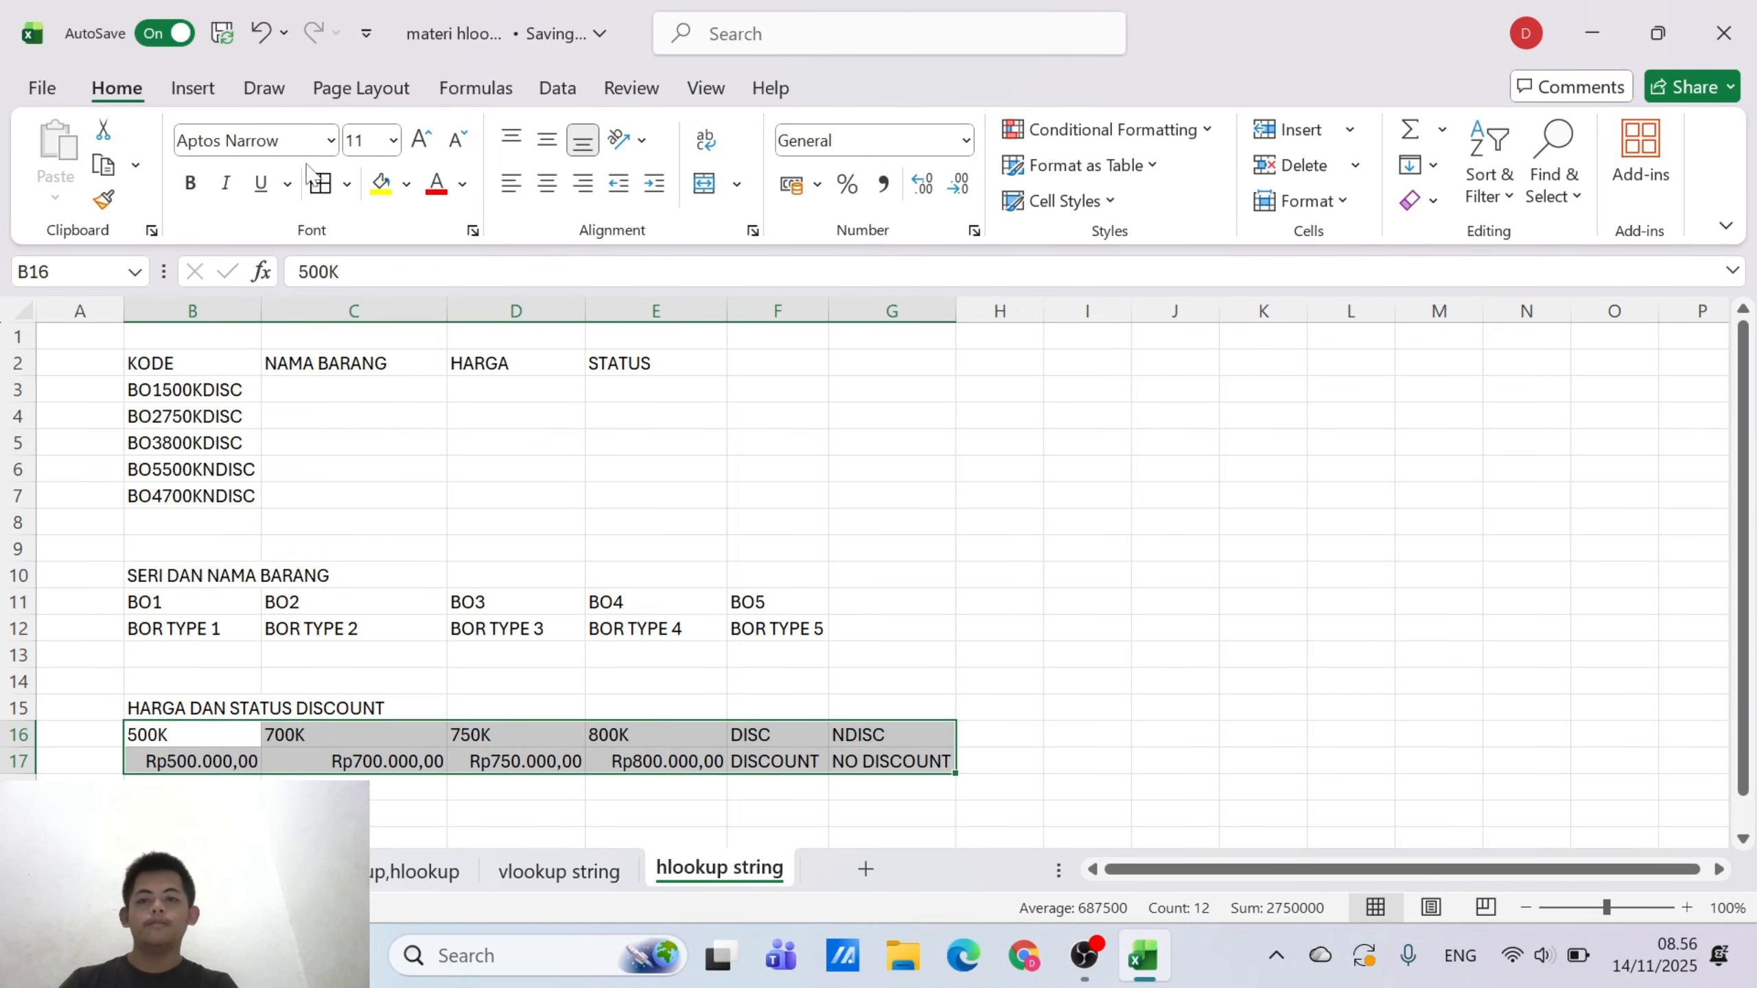
click(320, 183)
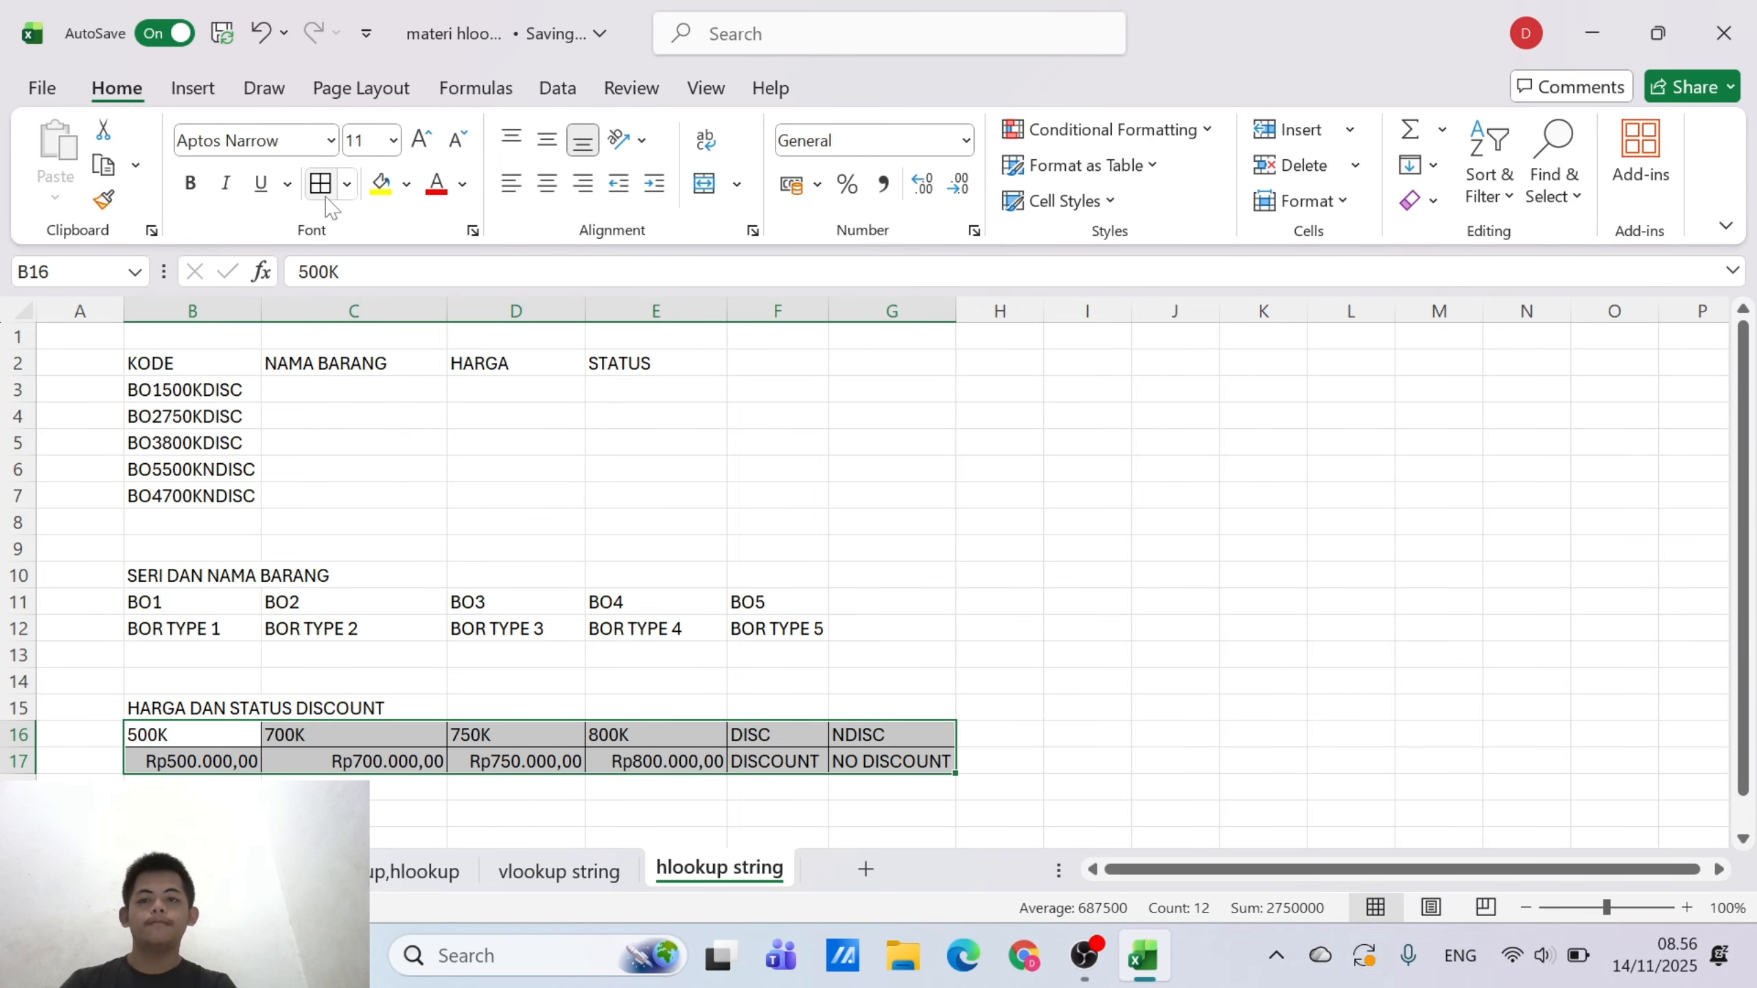
click(548, 184)
Apply all borders and centre alignment to the series and item name table in B11:F12
drag(153, 599, 804, 628)
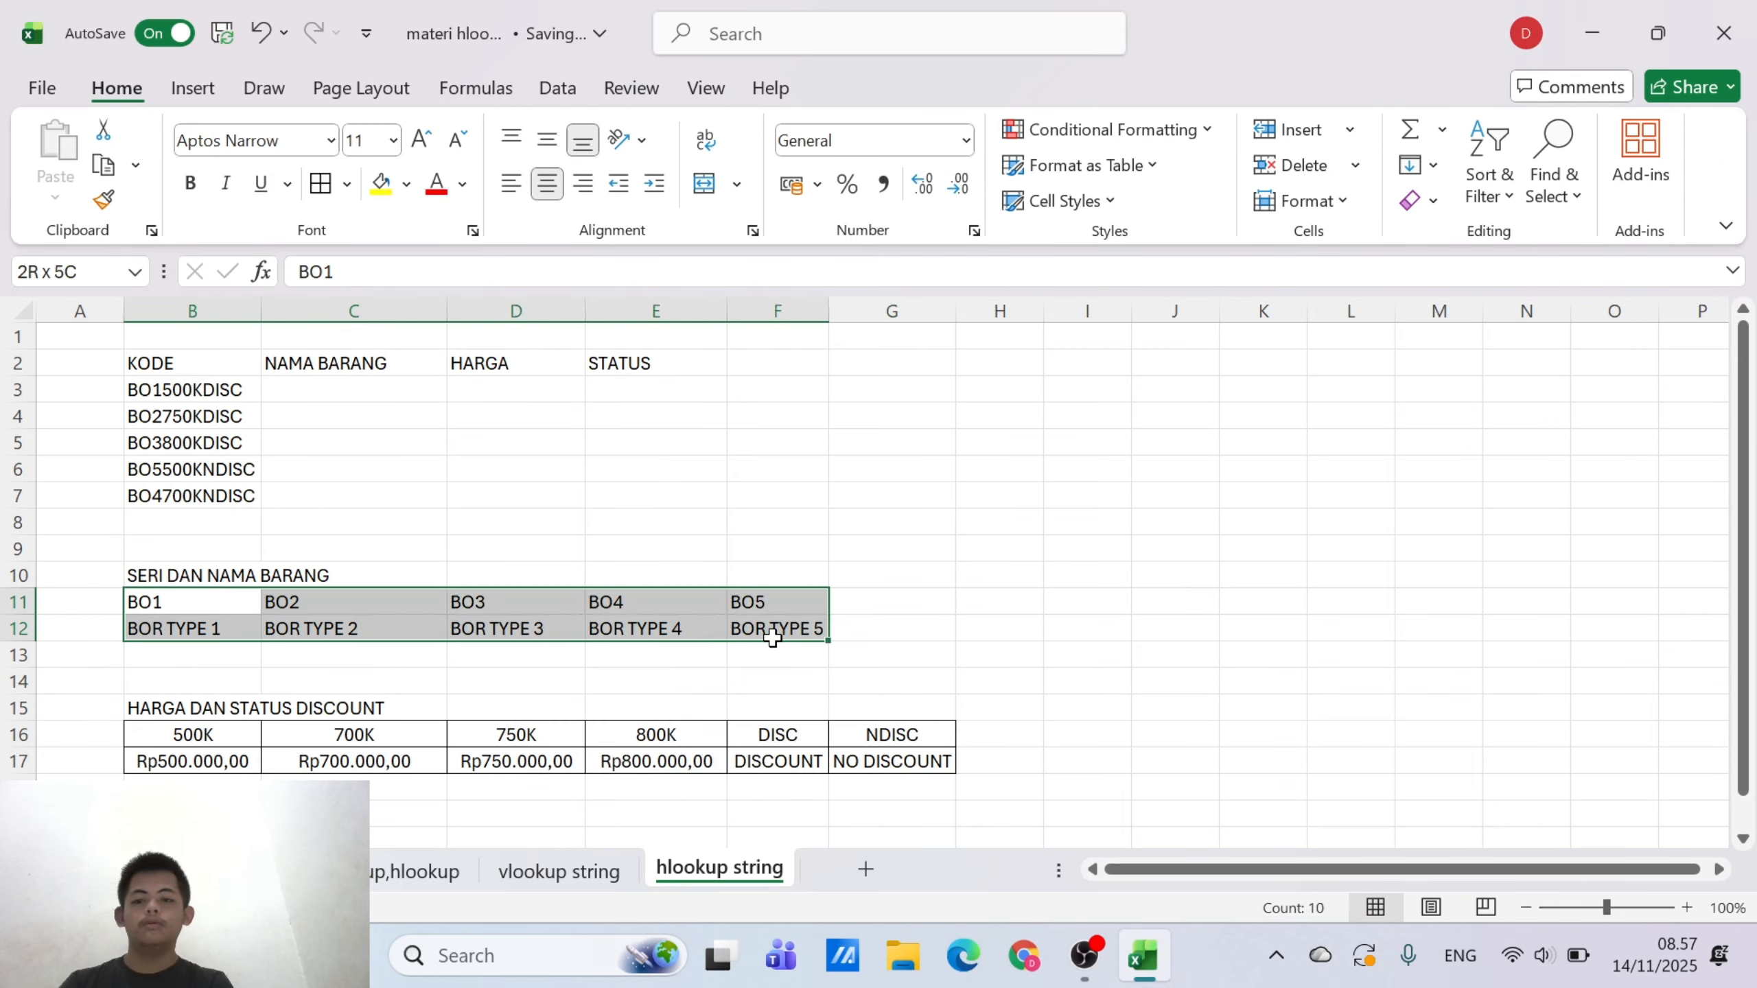
click(324, 184)
click(558, 185)
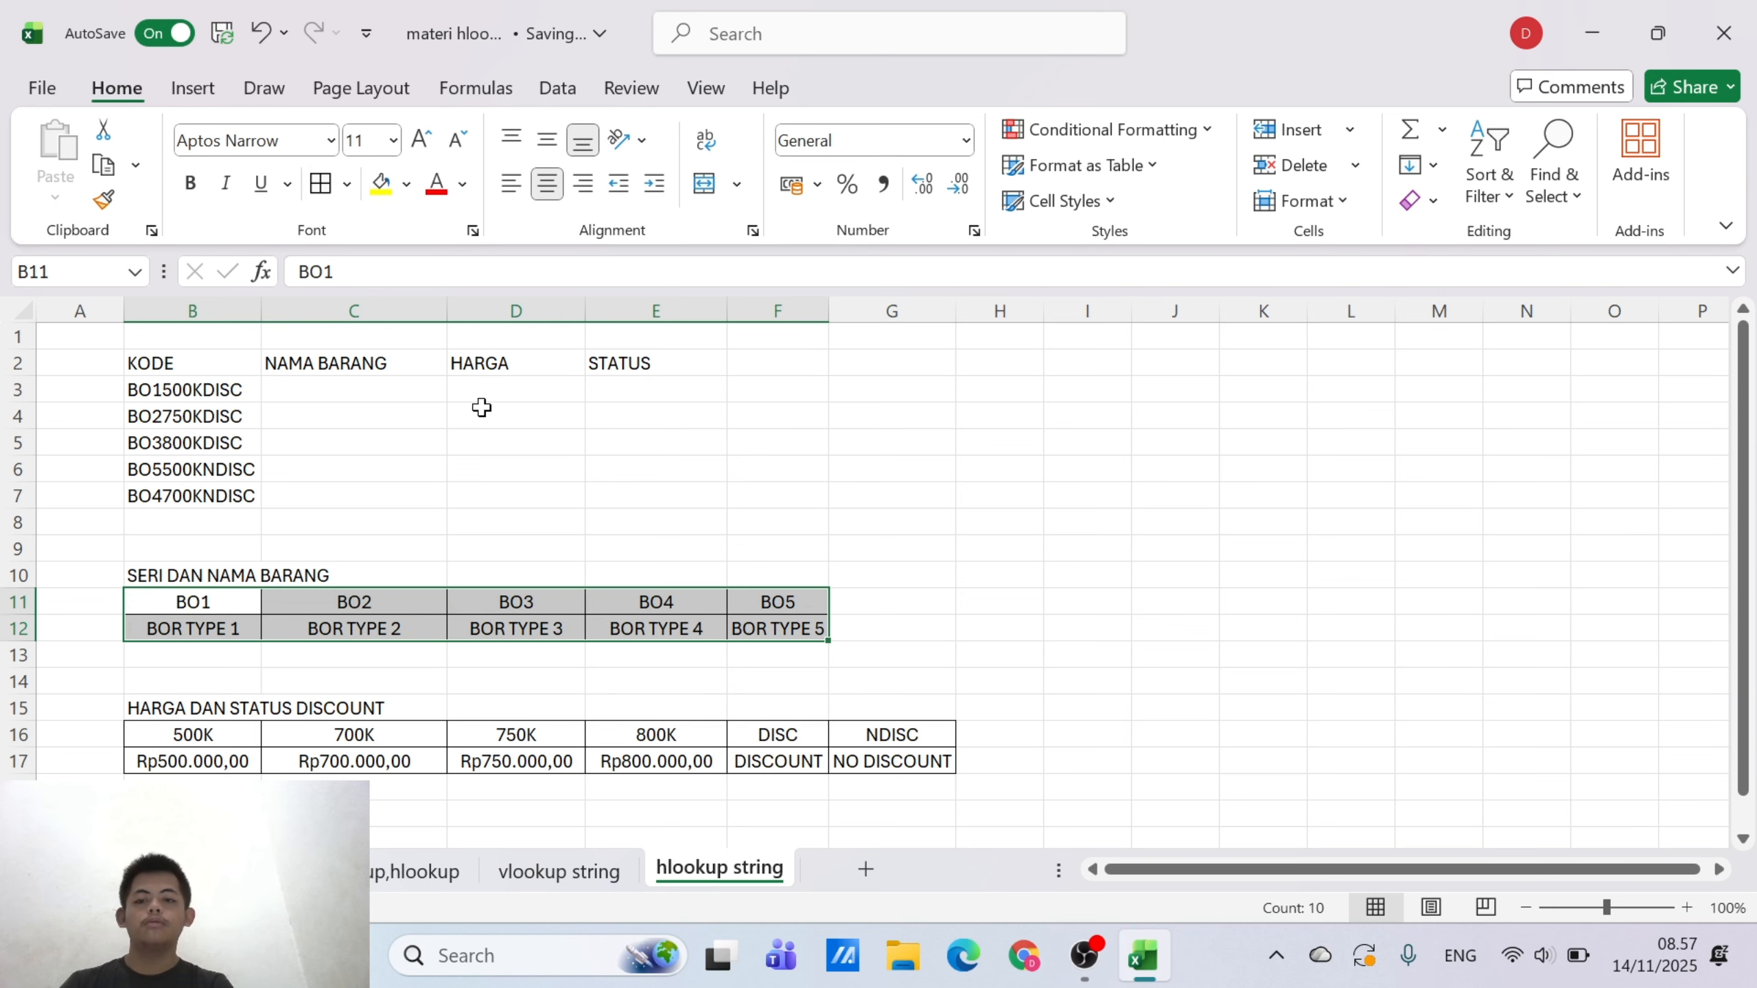
click(543, 463)
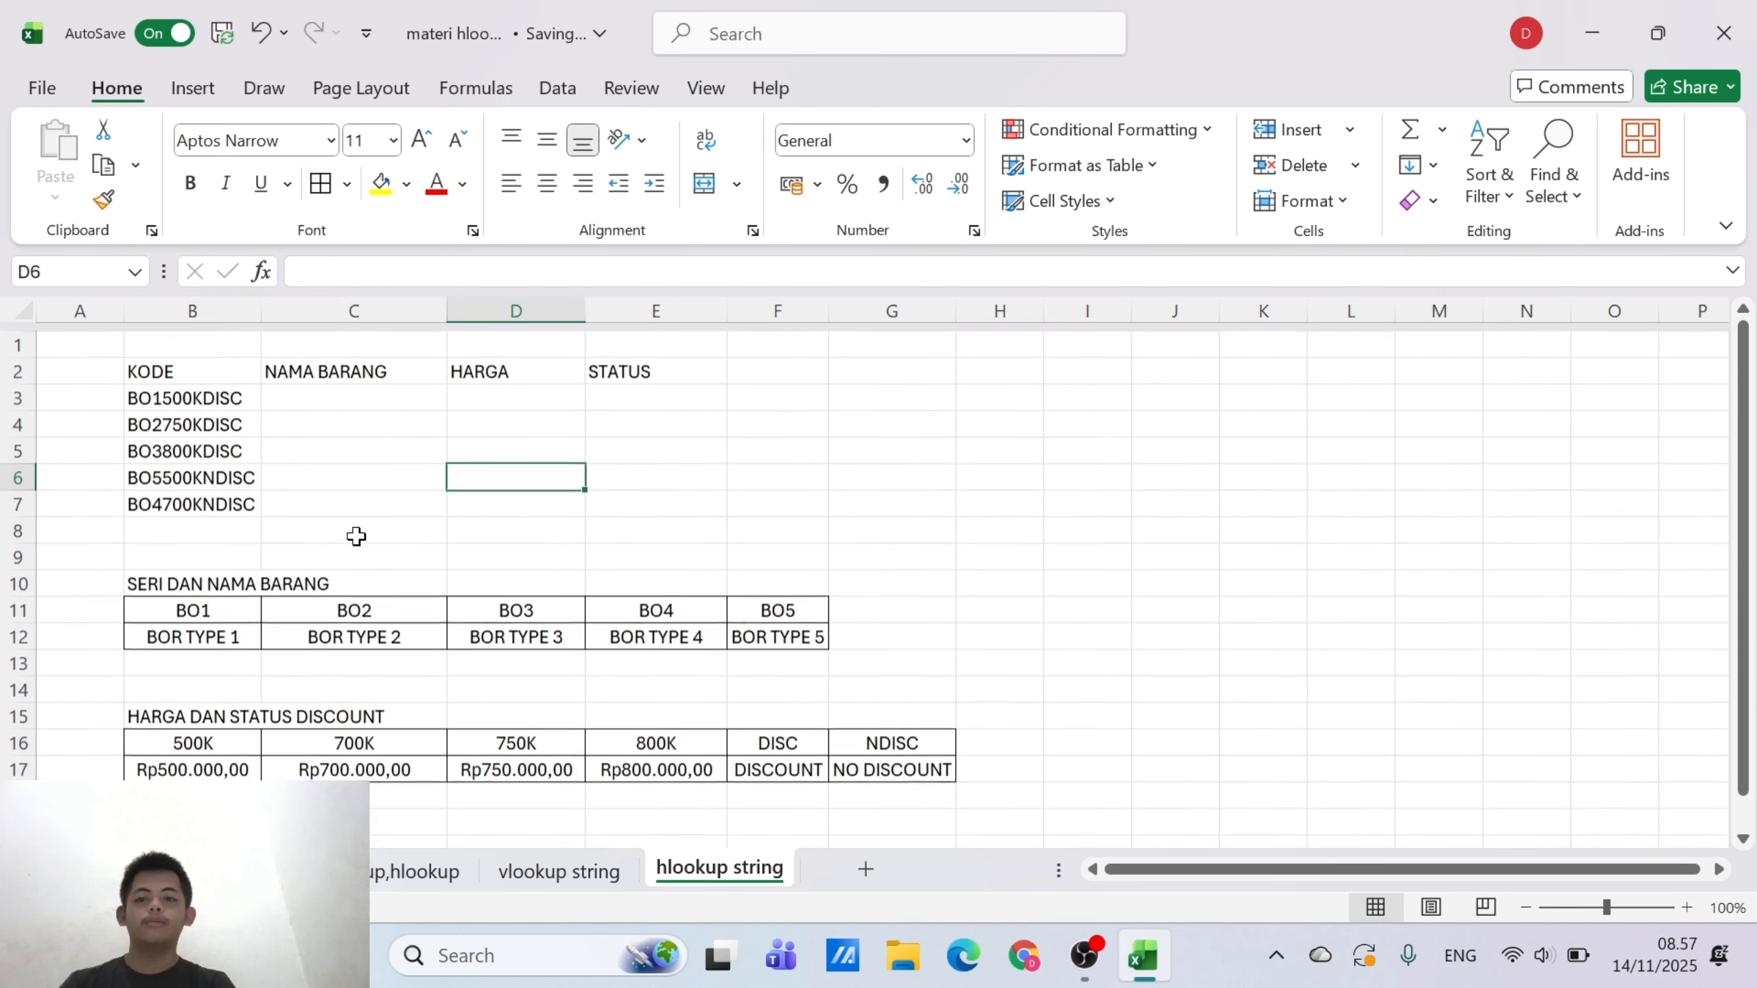
Start an HLOOKUP formula in C3 with LEFT(B3;3) as the lookup value
click(380, 396)
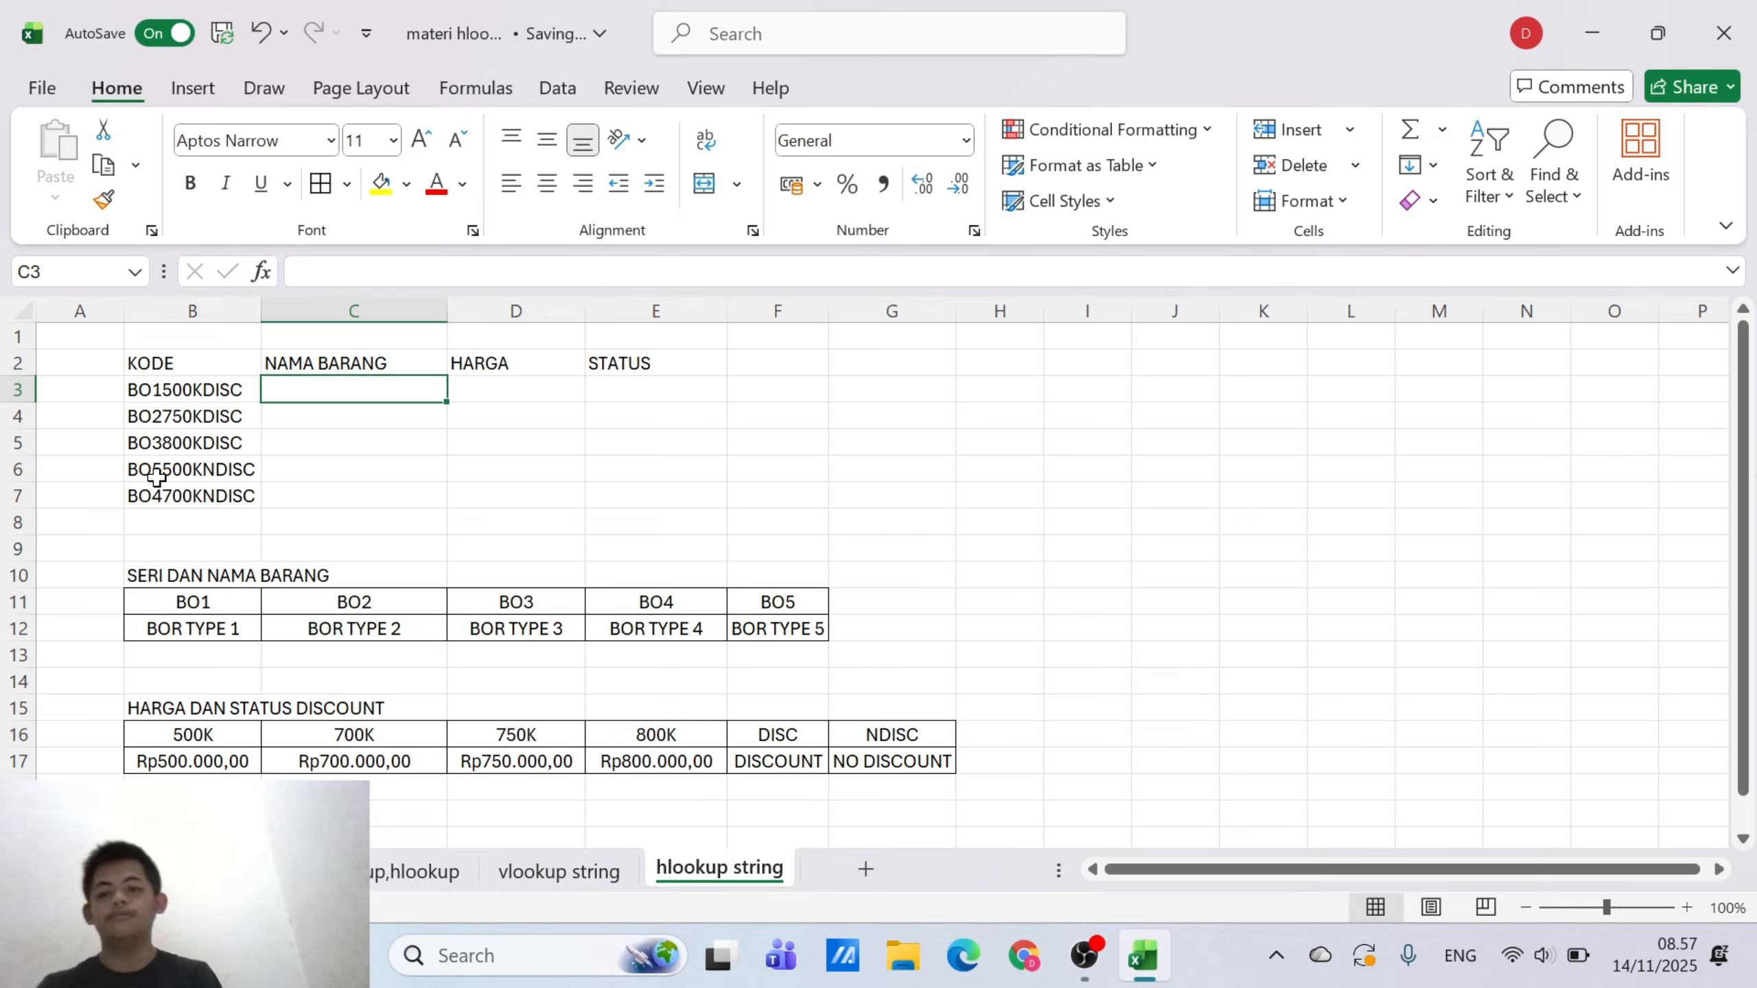
text(=HLO)
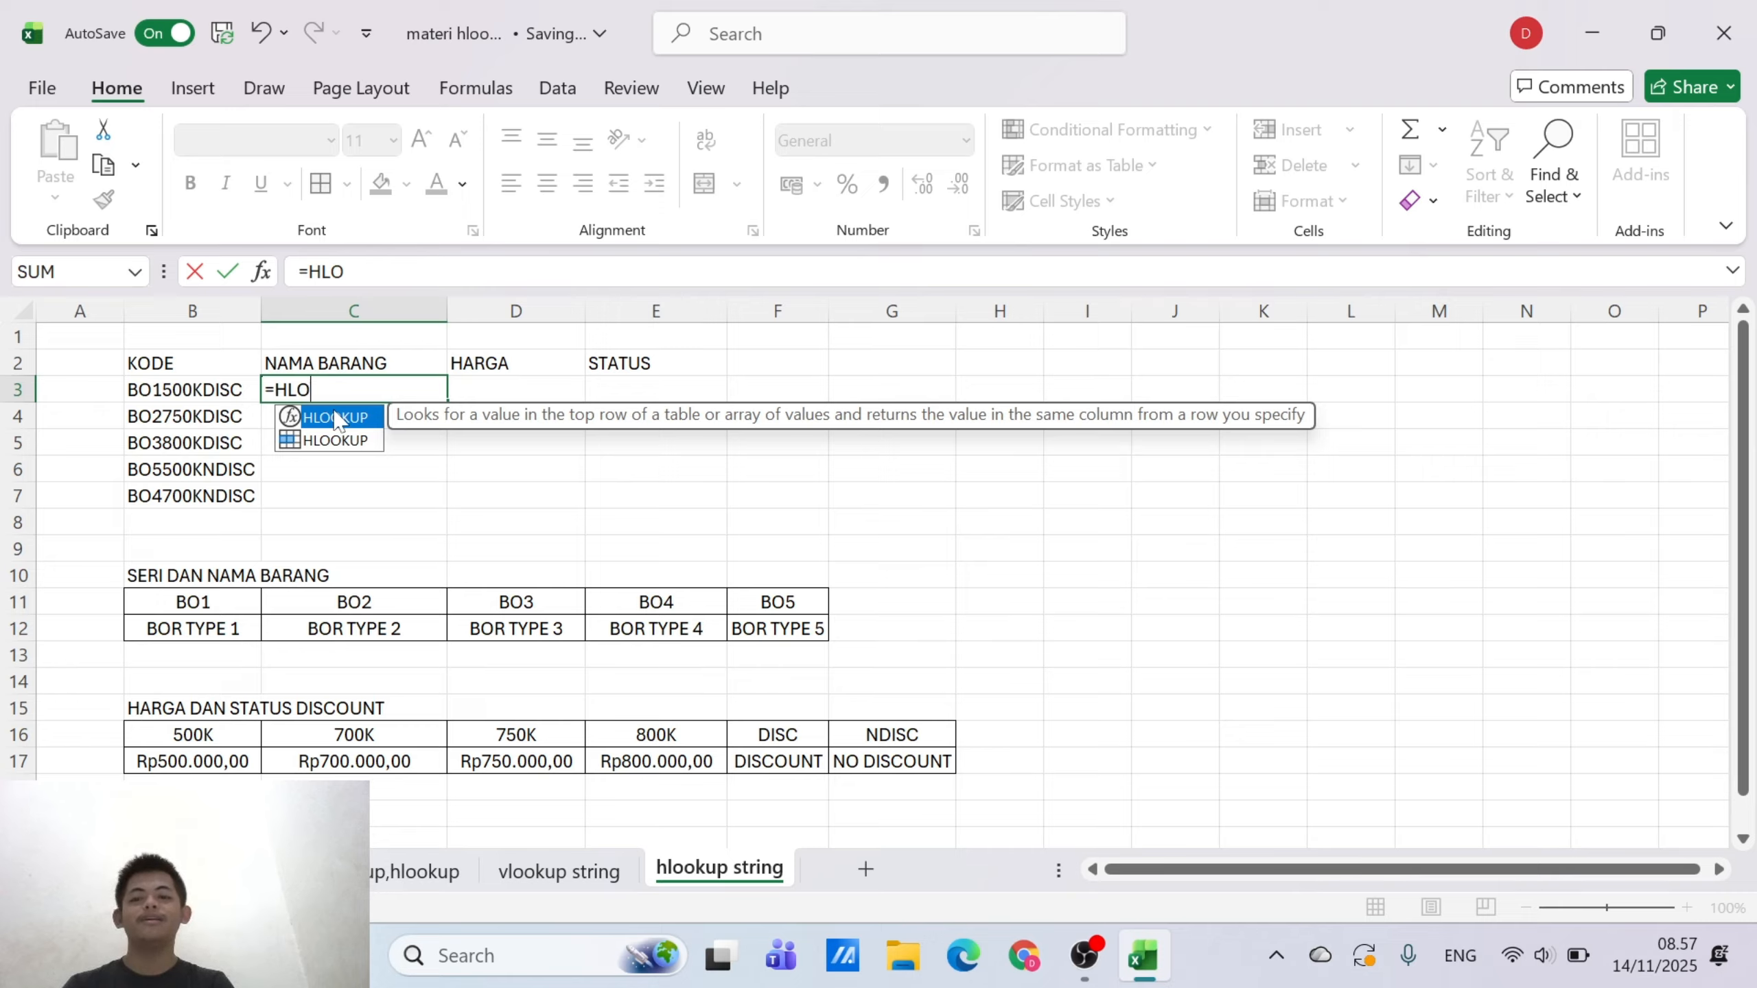
double_click(335, 418)
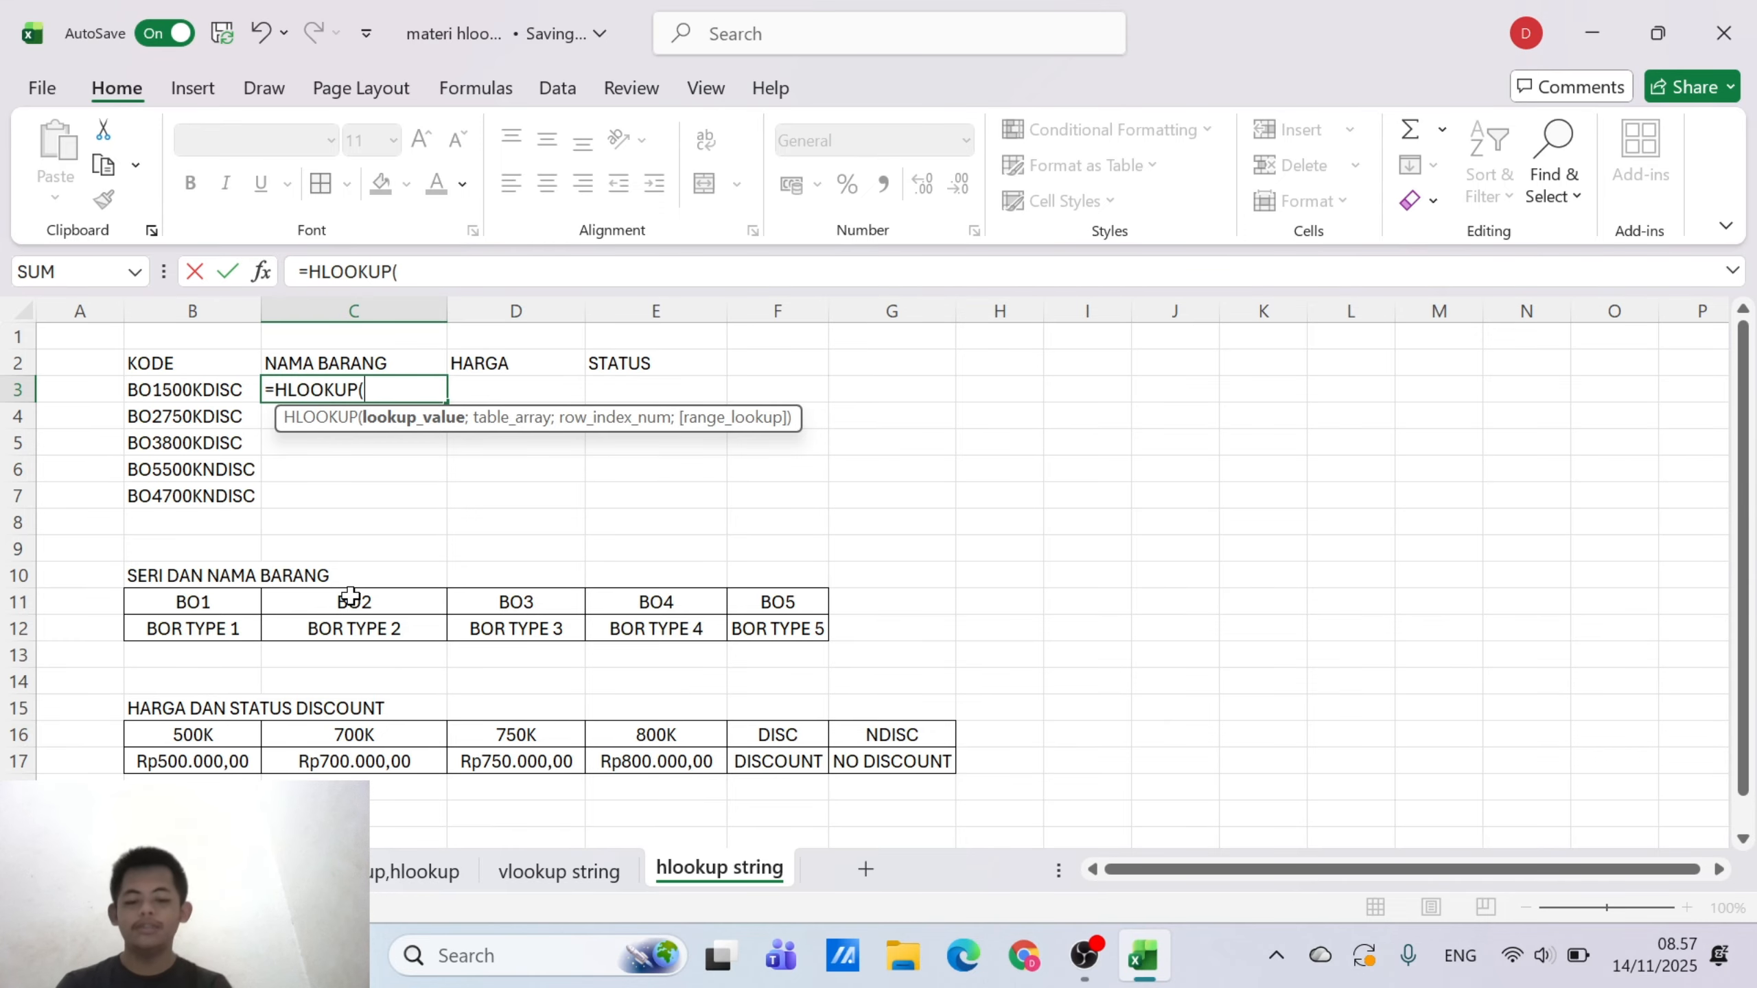
text(LEF)
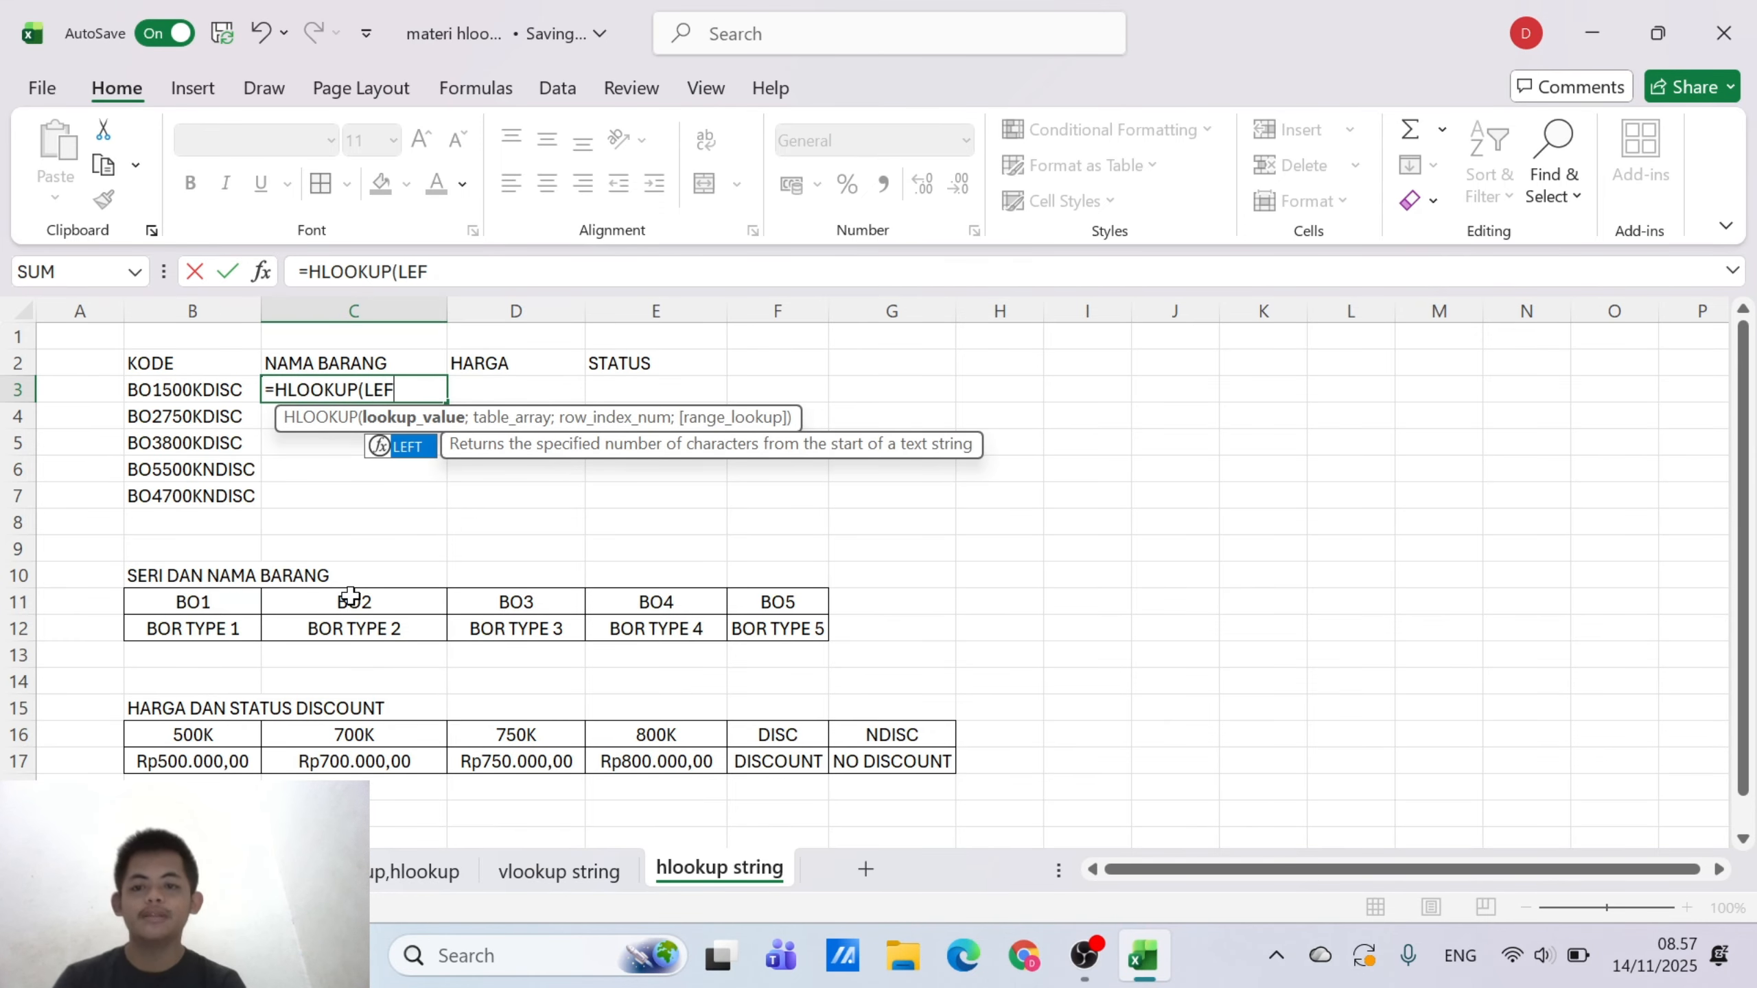
double_click(408, 446)
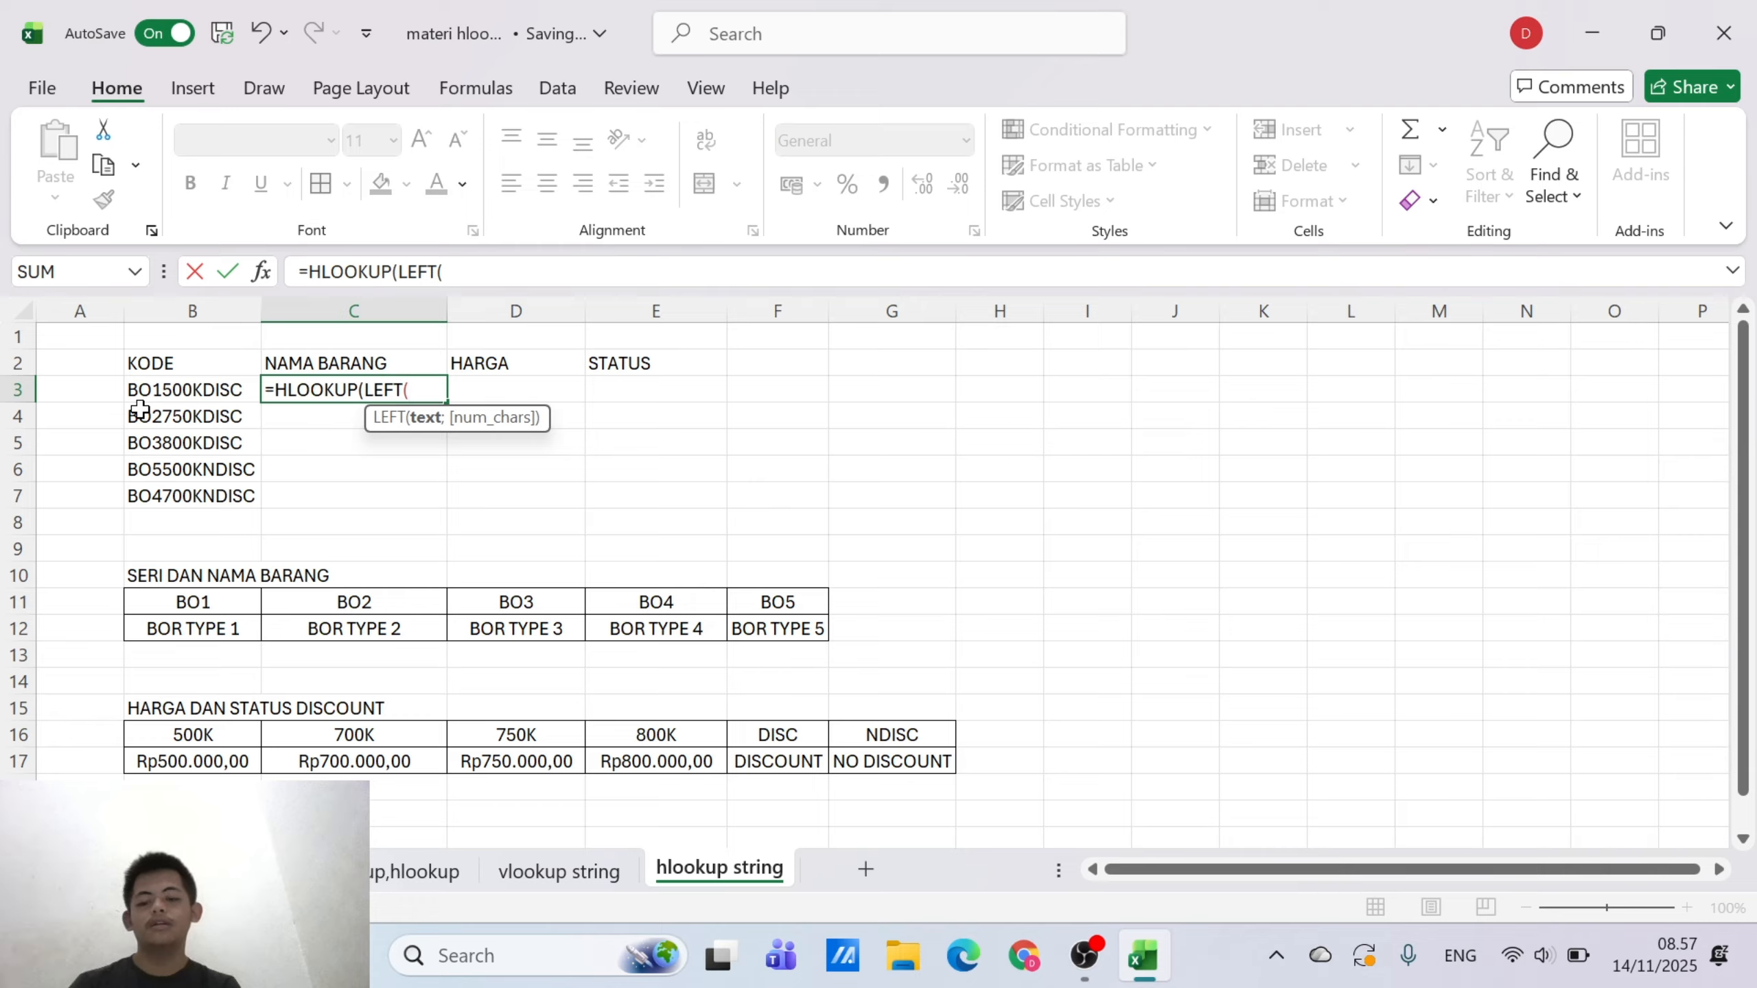
text(B)
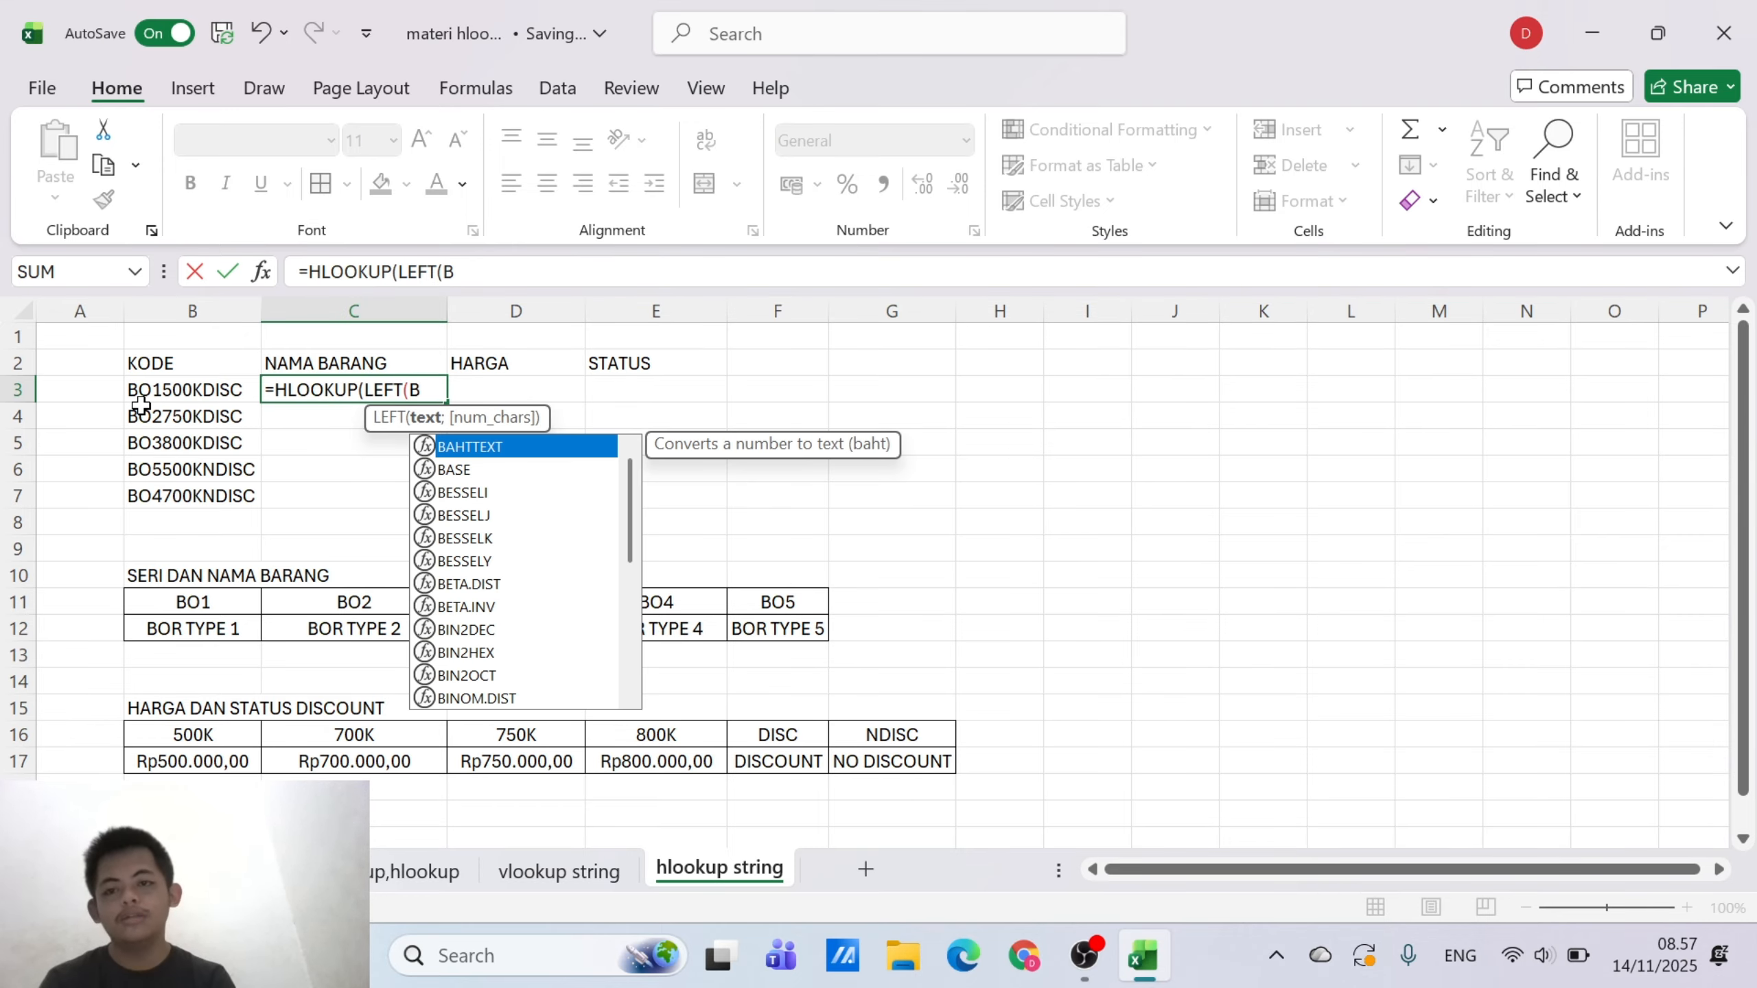
text(O)
key(BackSpace)
key(BackSpace)
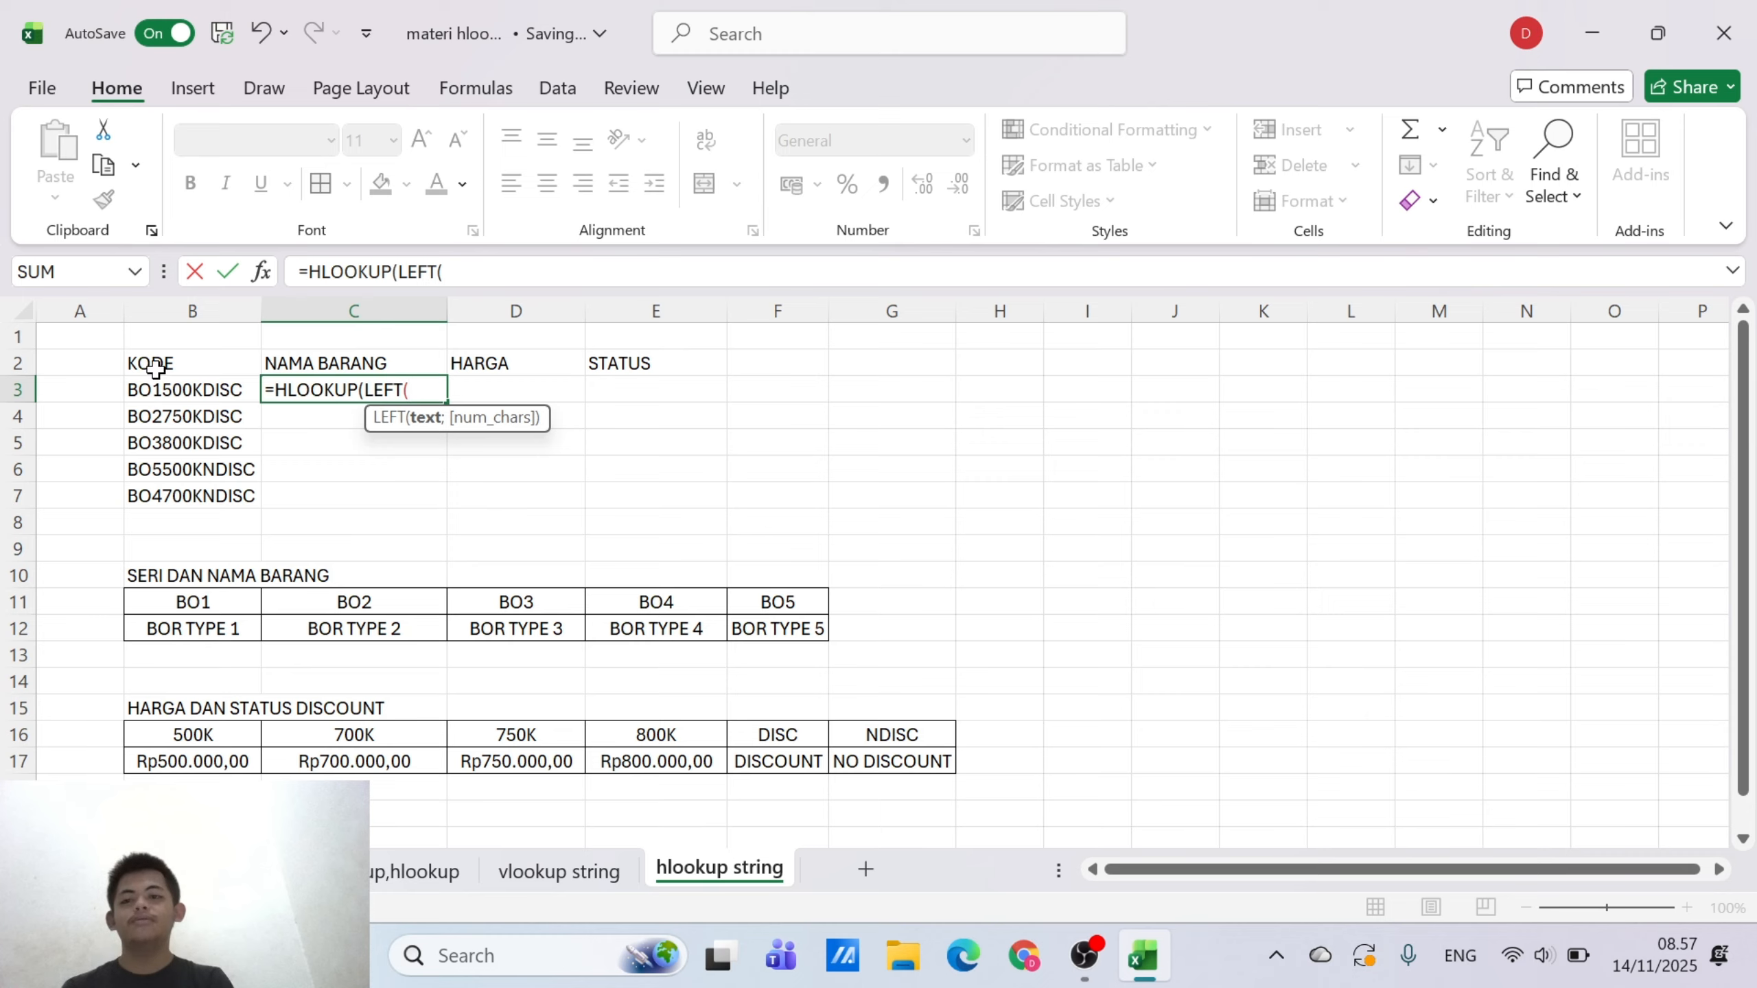
click(170, 385)
text(;)
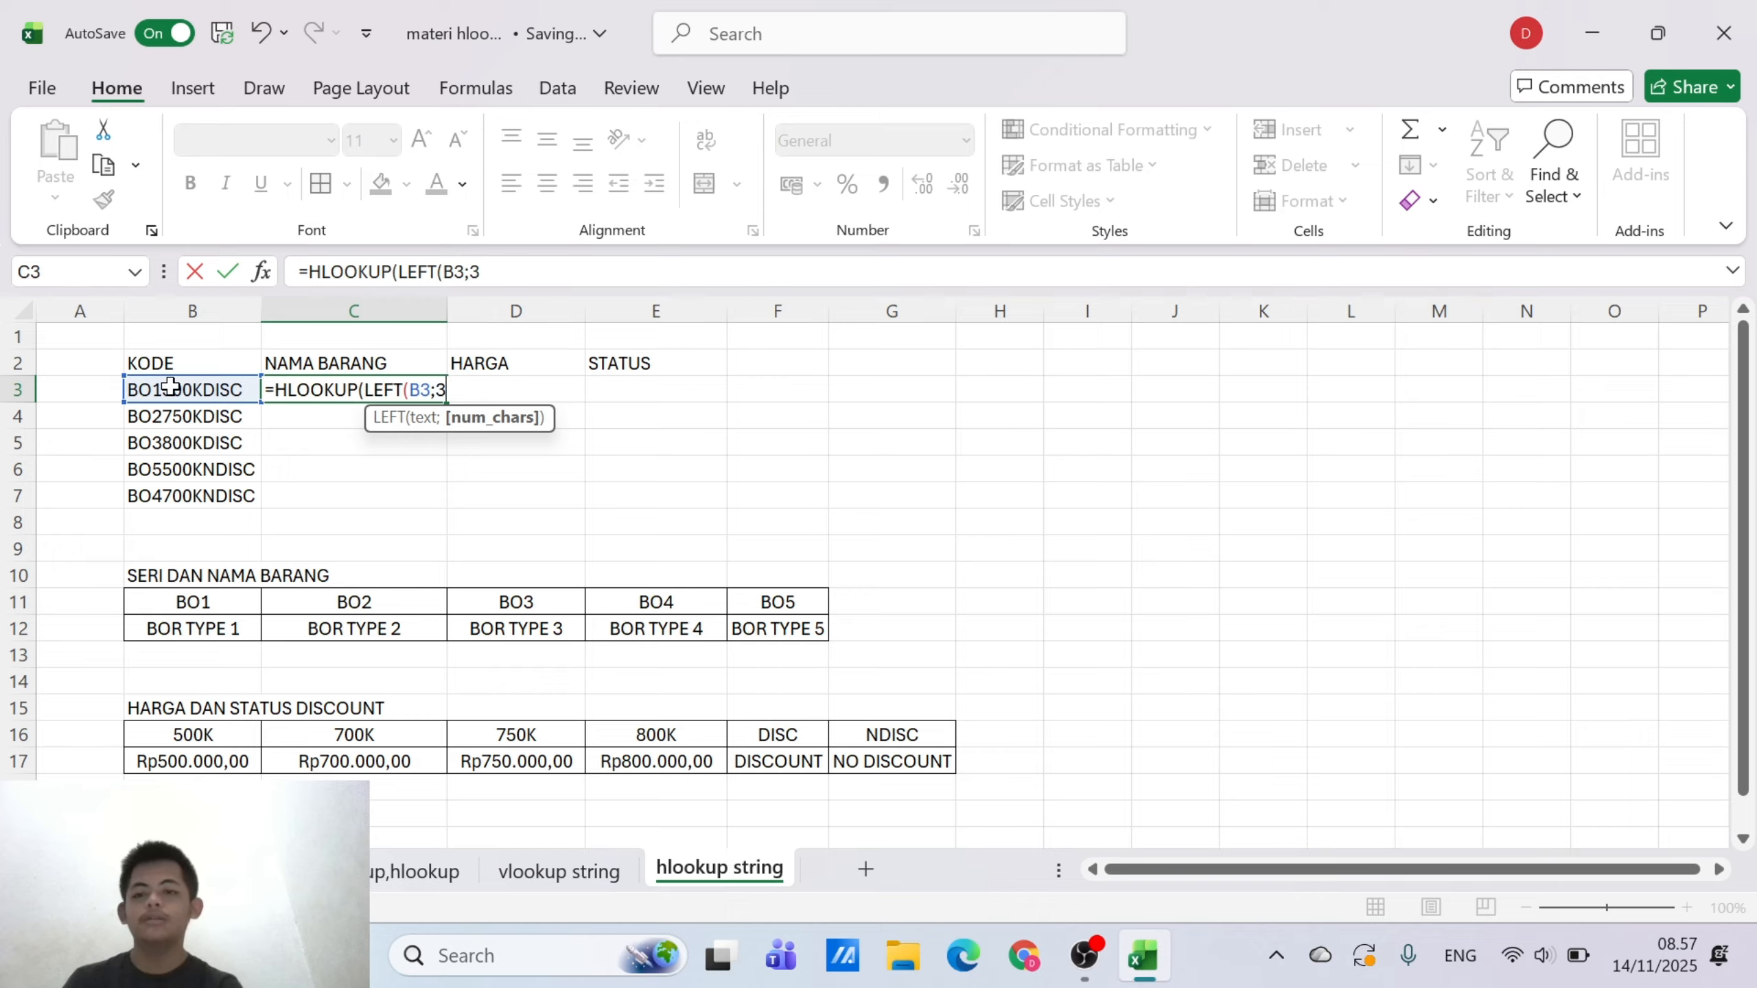
text(3);)
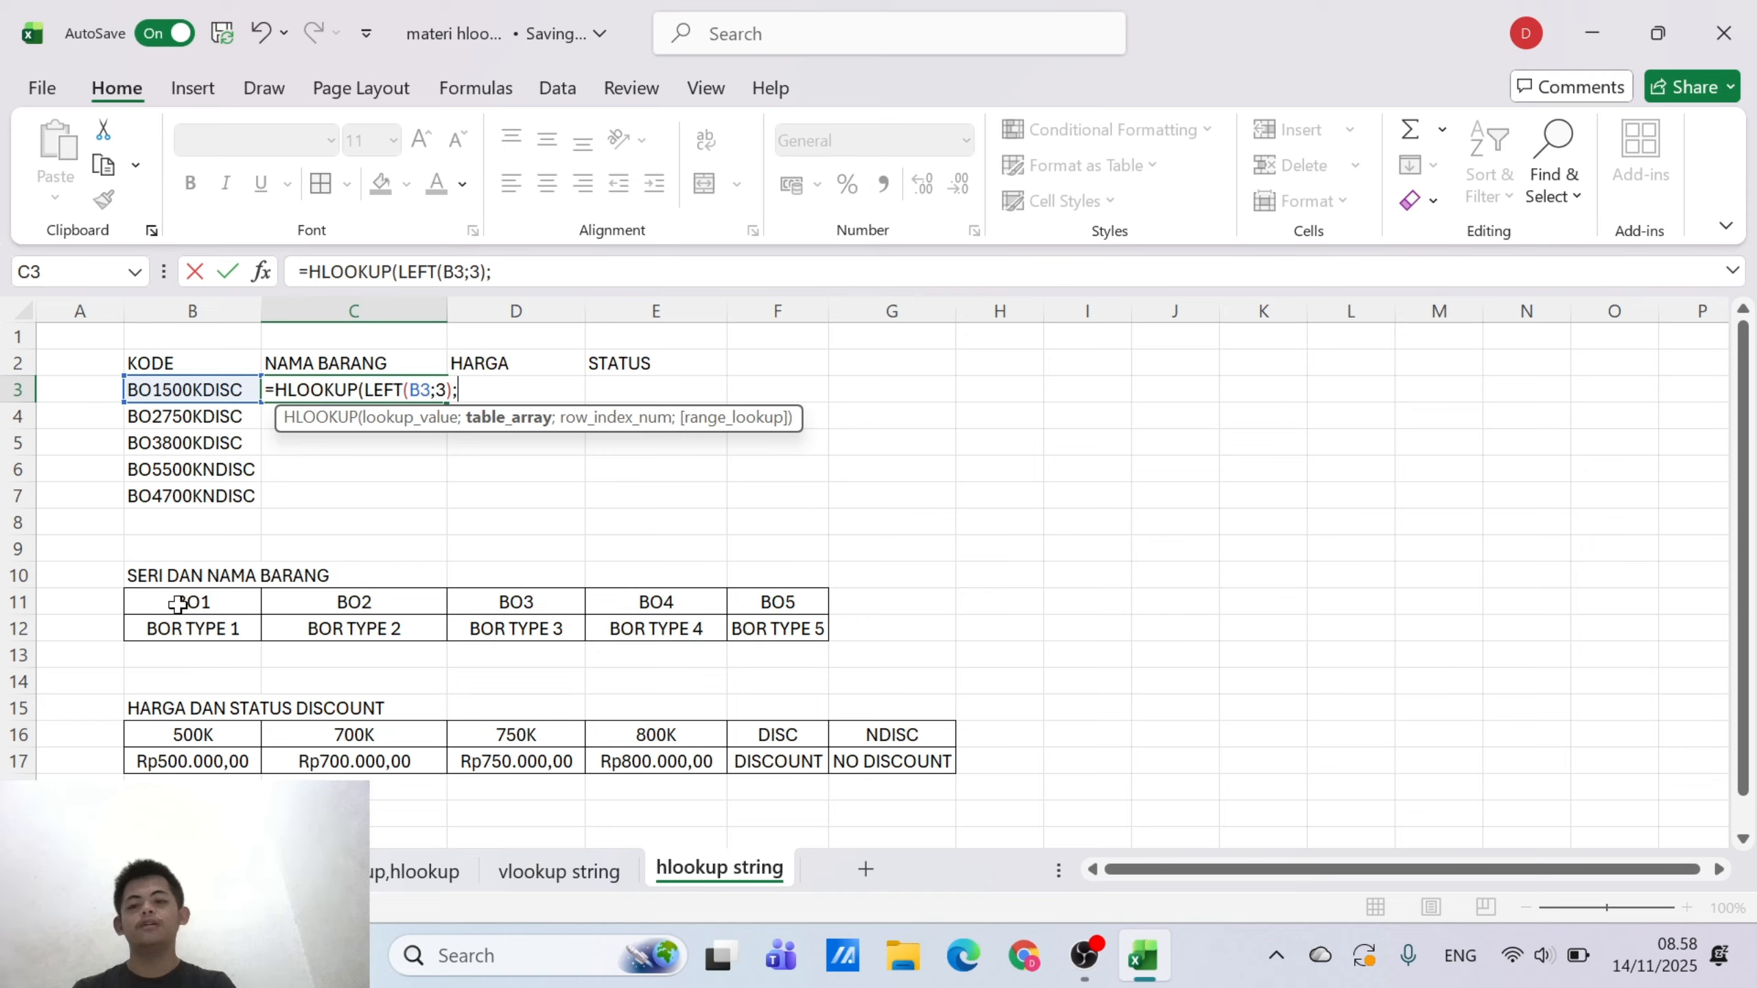
Set the formula's table array to the series and item name table as the absolute range $B$11:$F$12
drag(179, 604, 810, 625)
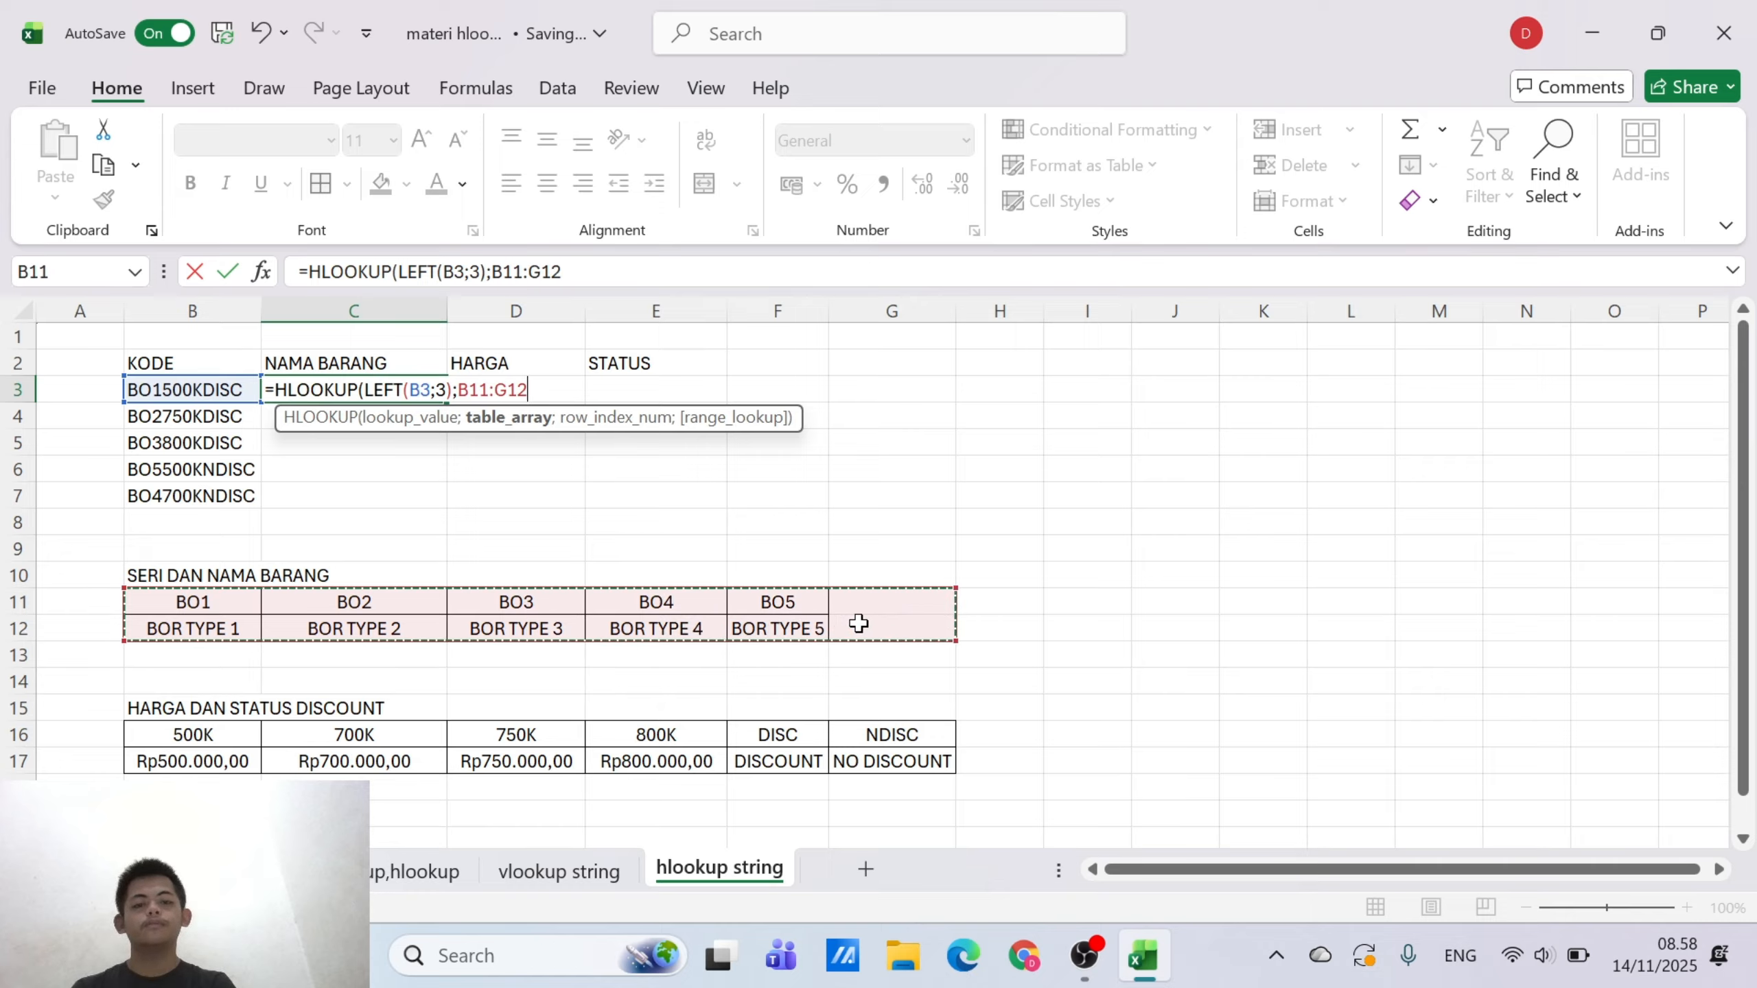
click(220, 682)
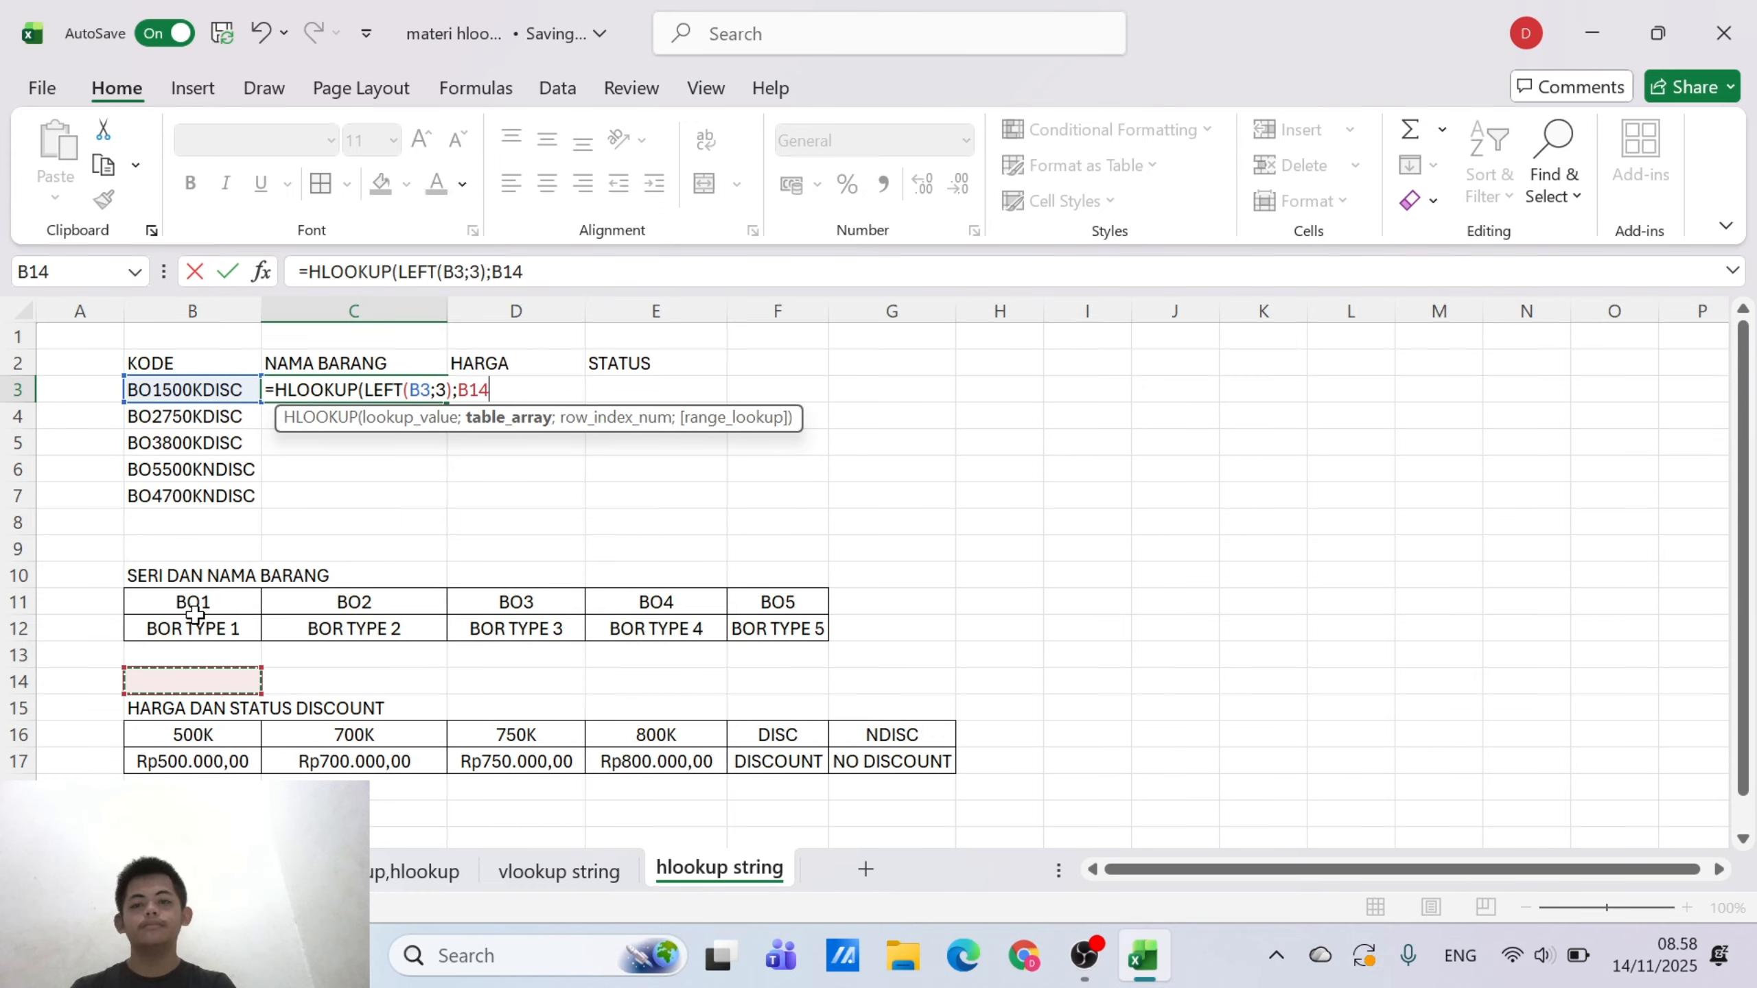
drag(196, 606, 764, 628)
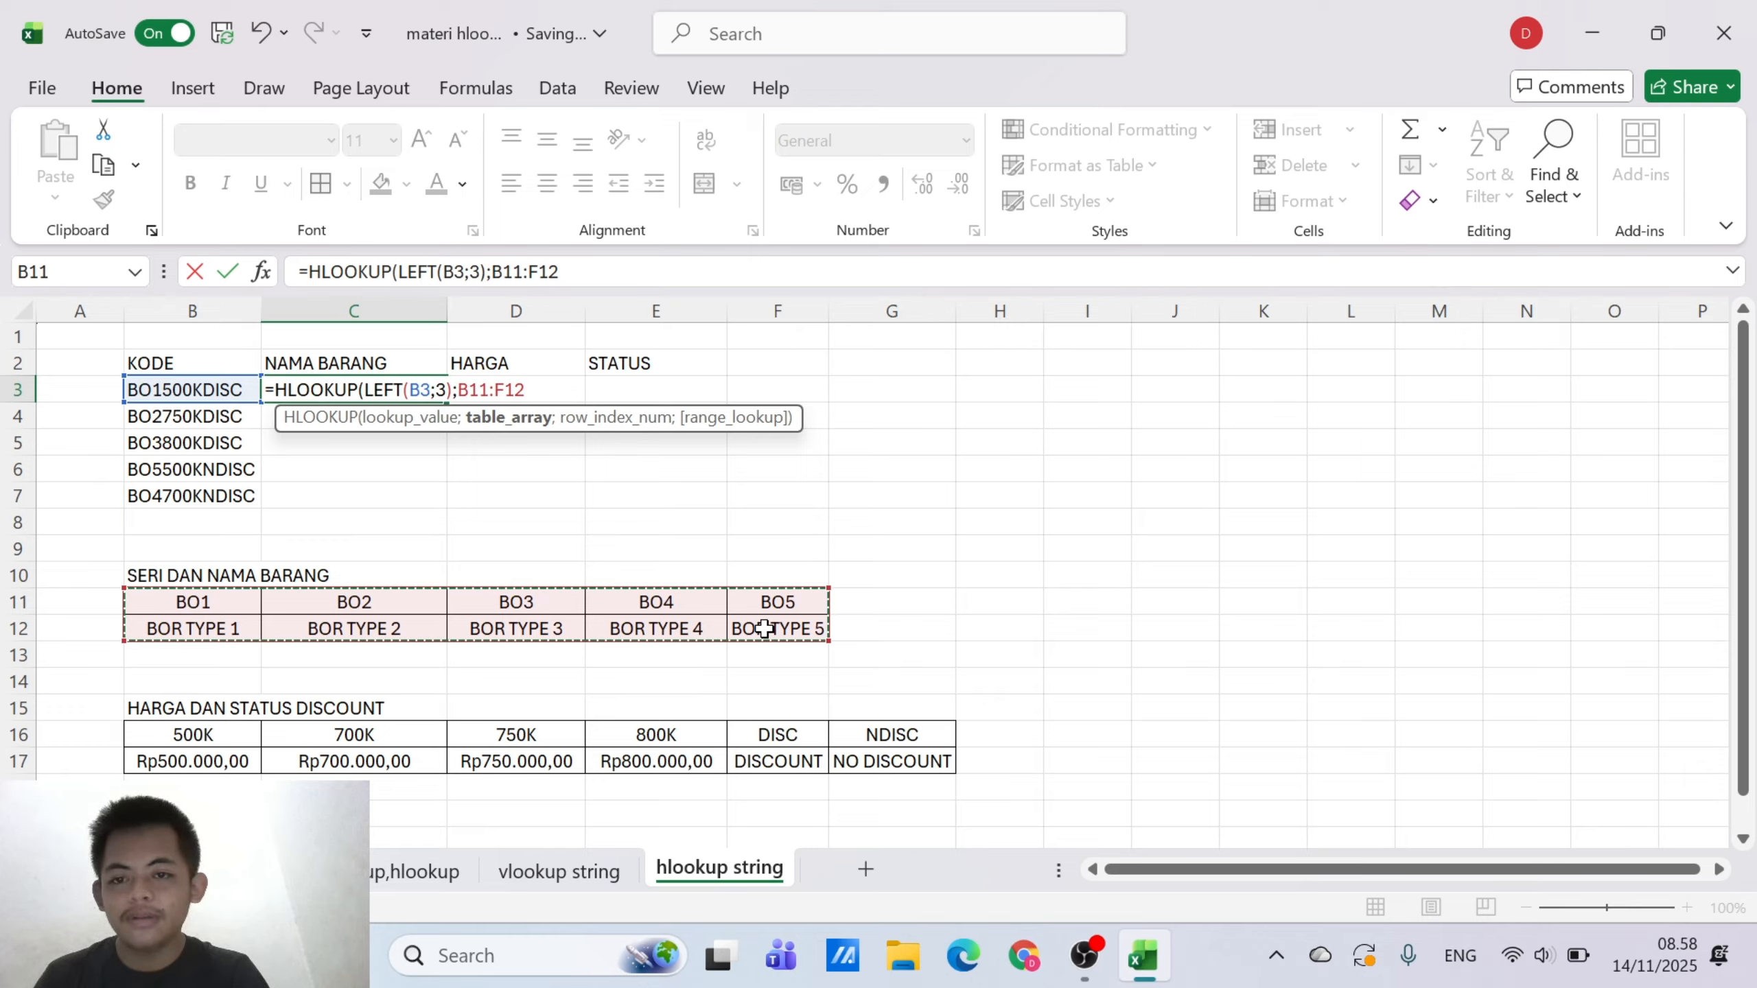
key(F4)
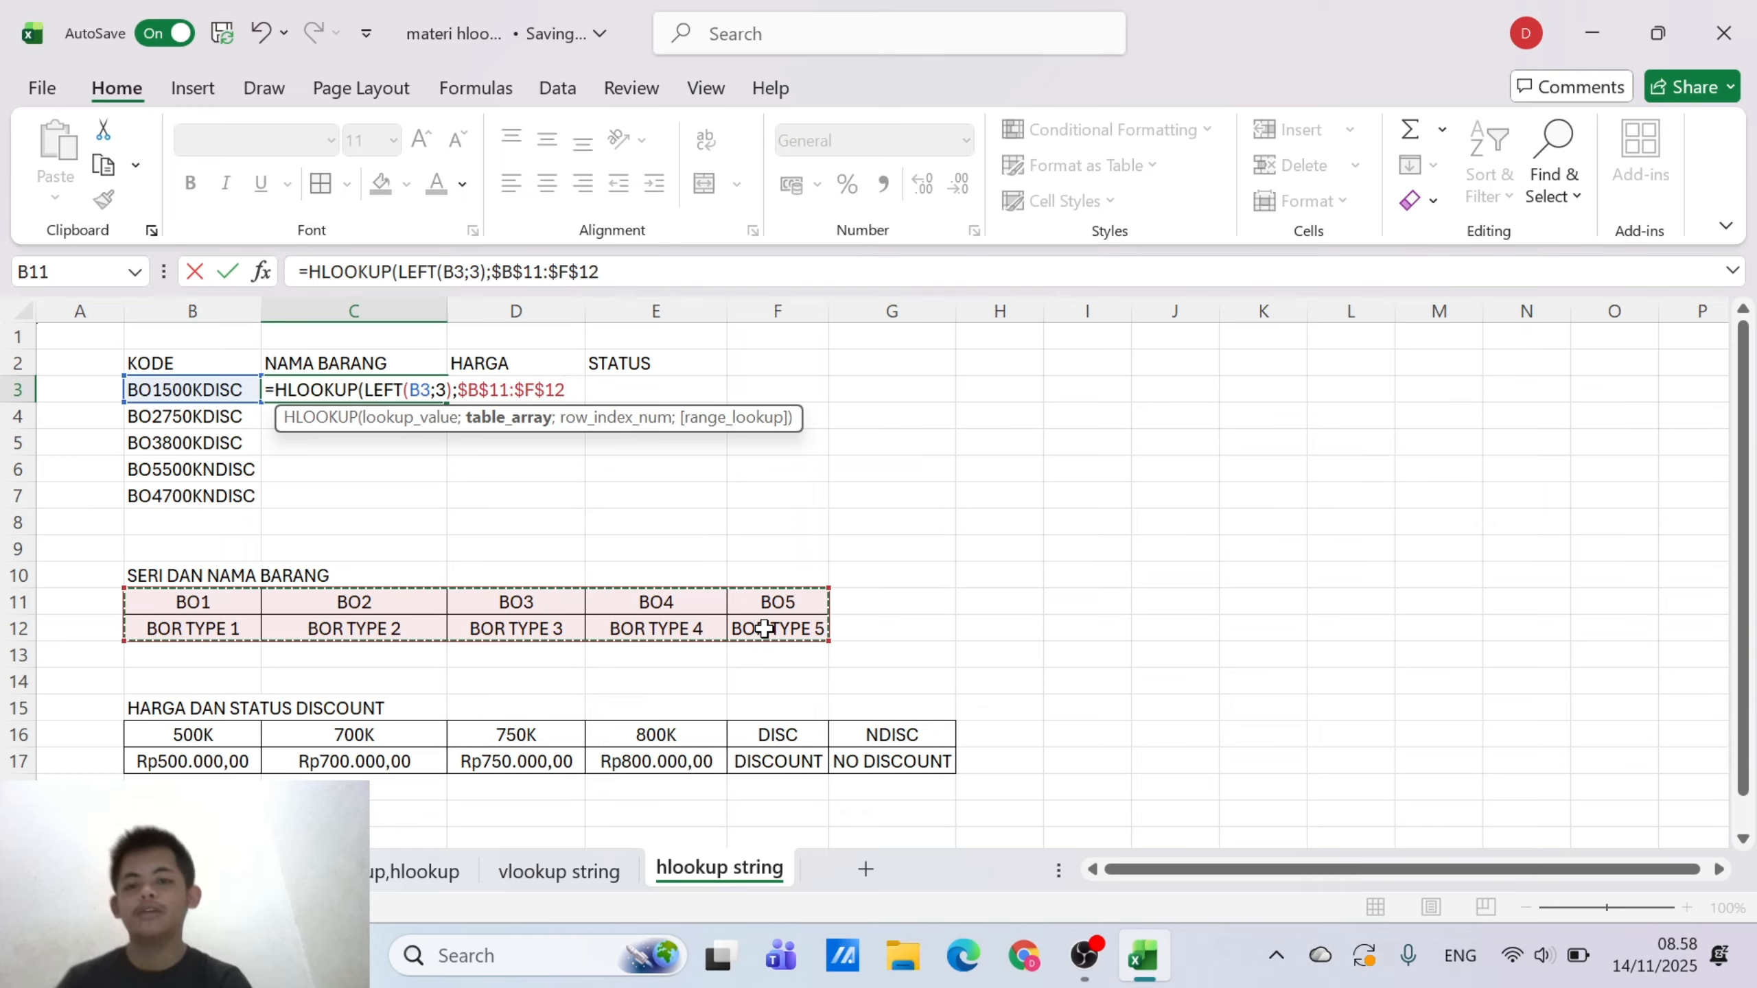
Complete the C3 formula with row index 2 and range lookup 0 for an exact match
text(;)
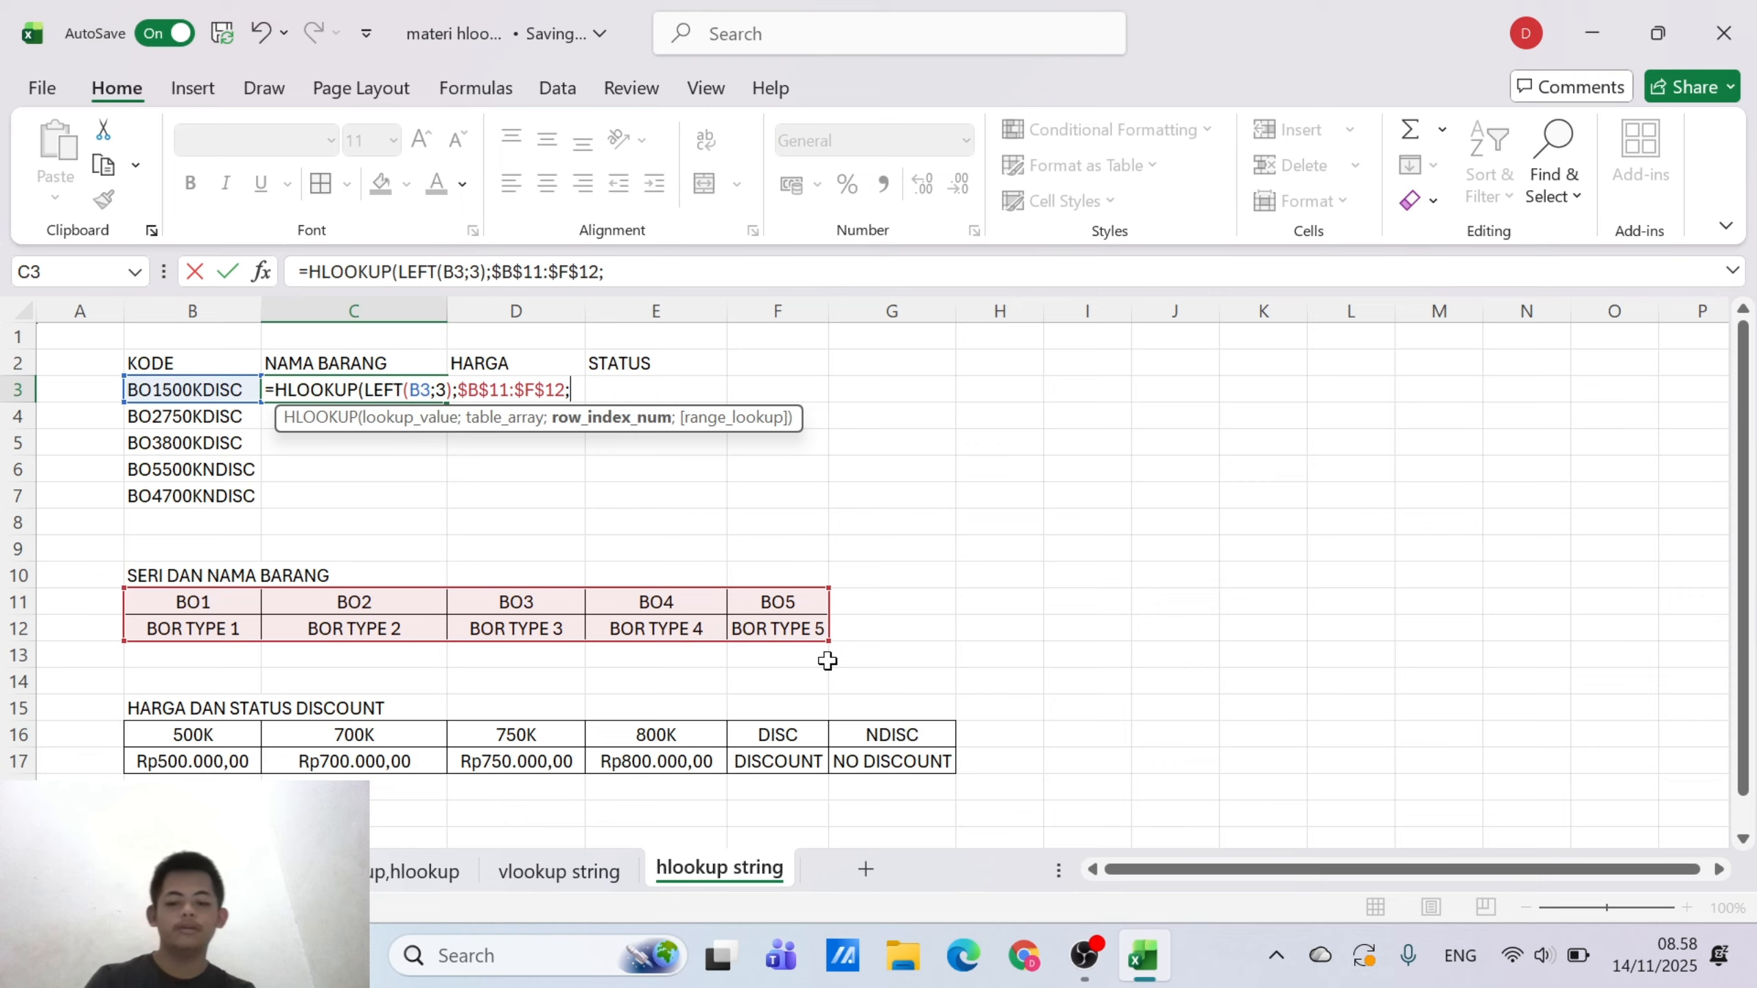
text(2;)
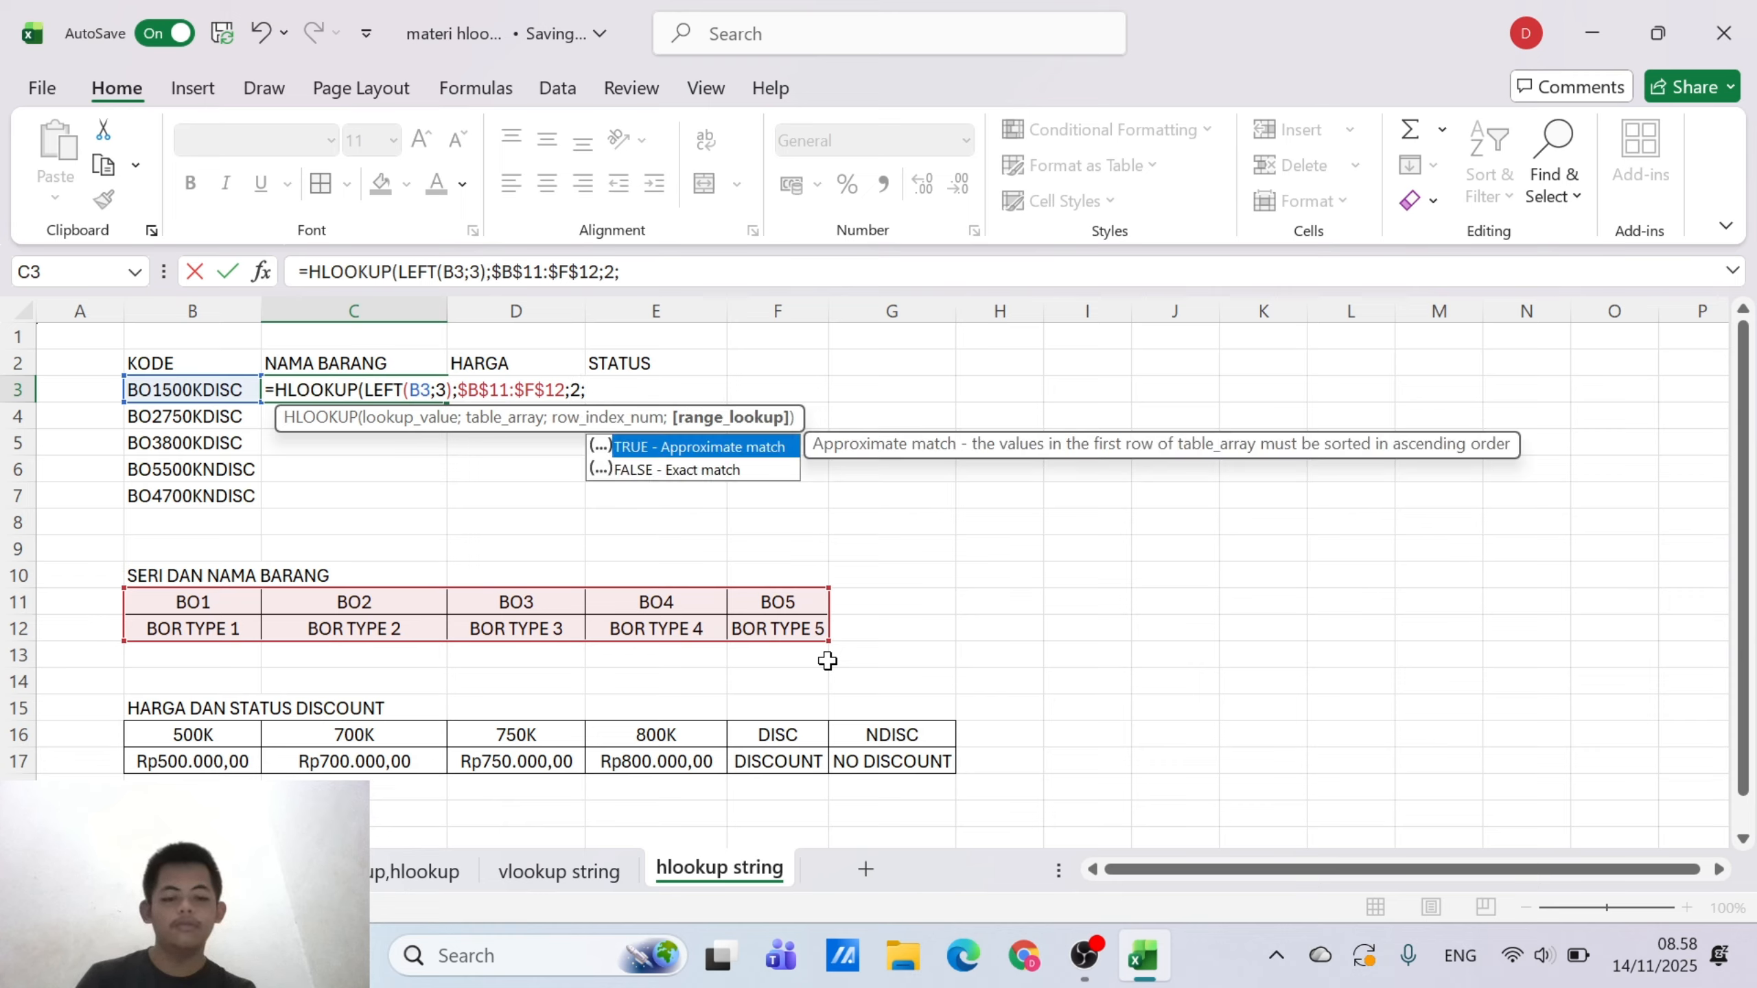
text(0)
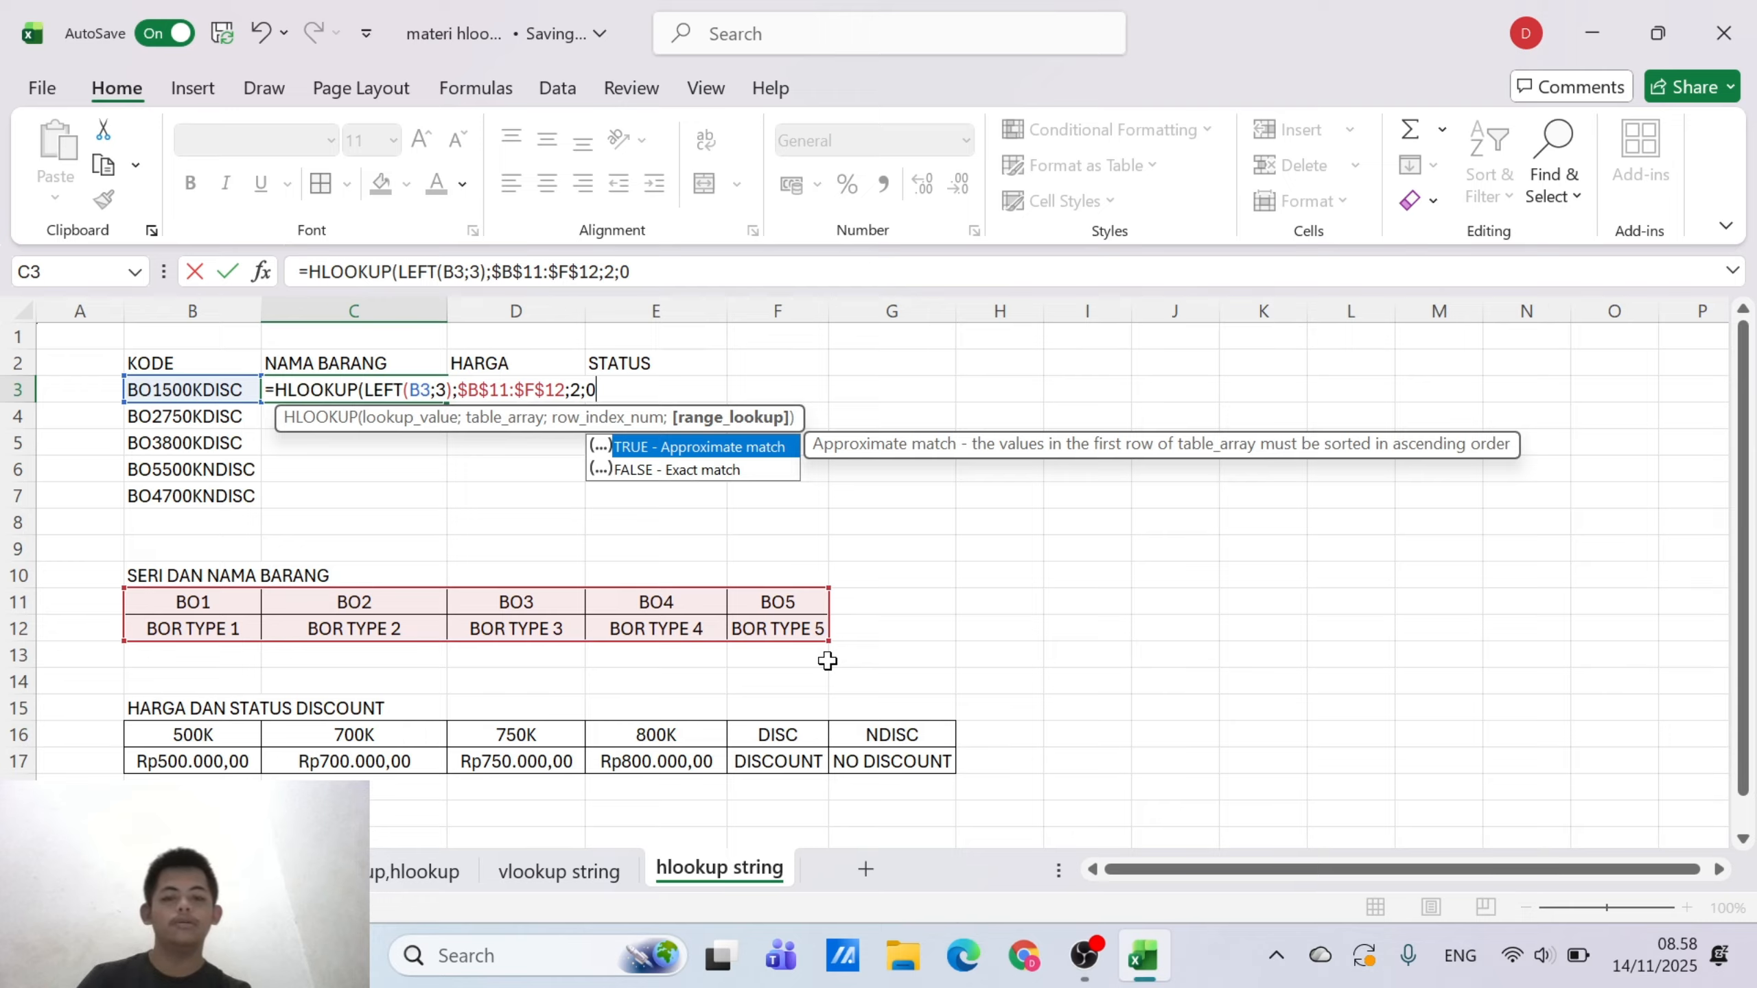
text())
key(Return)
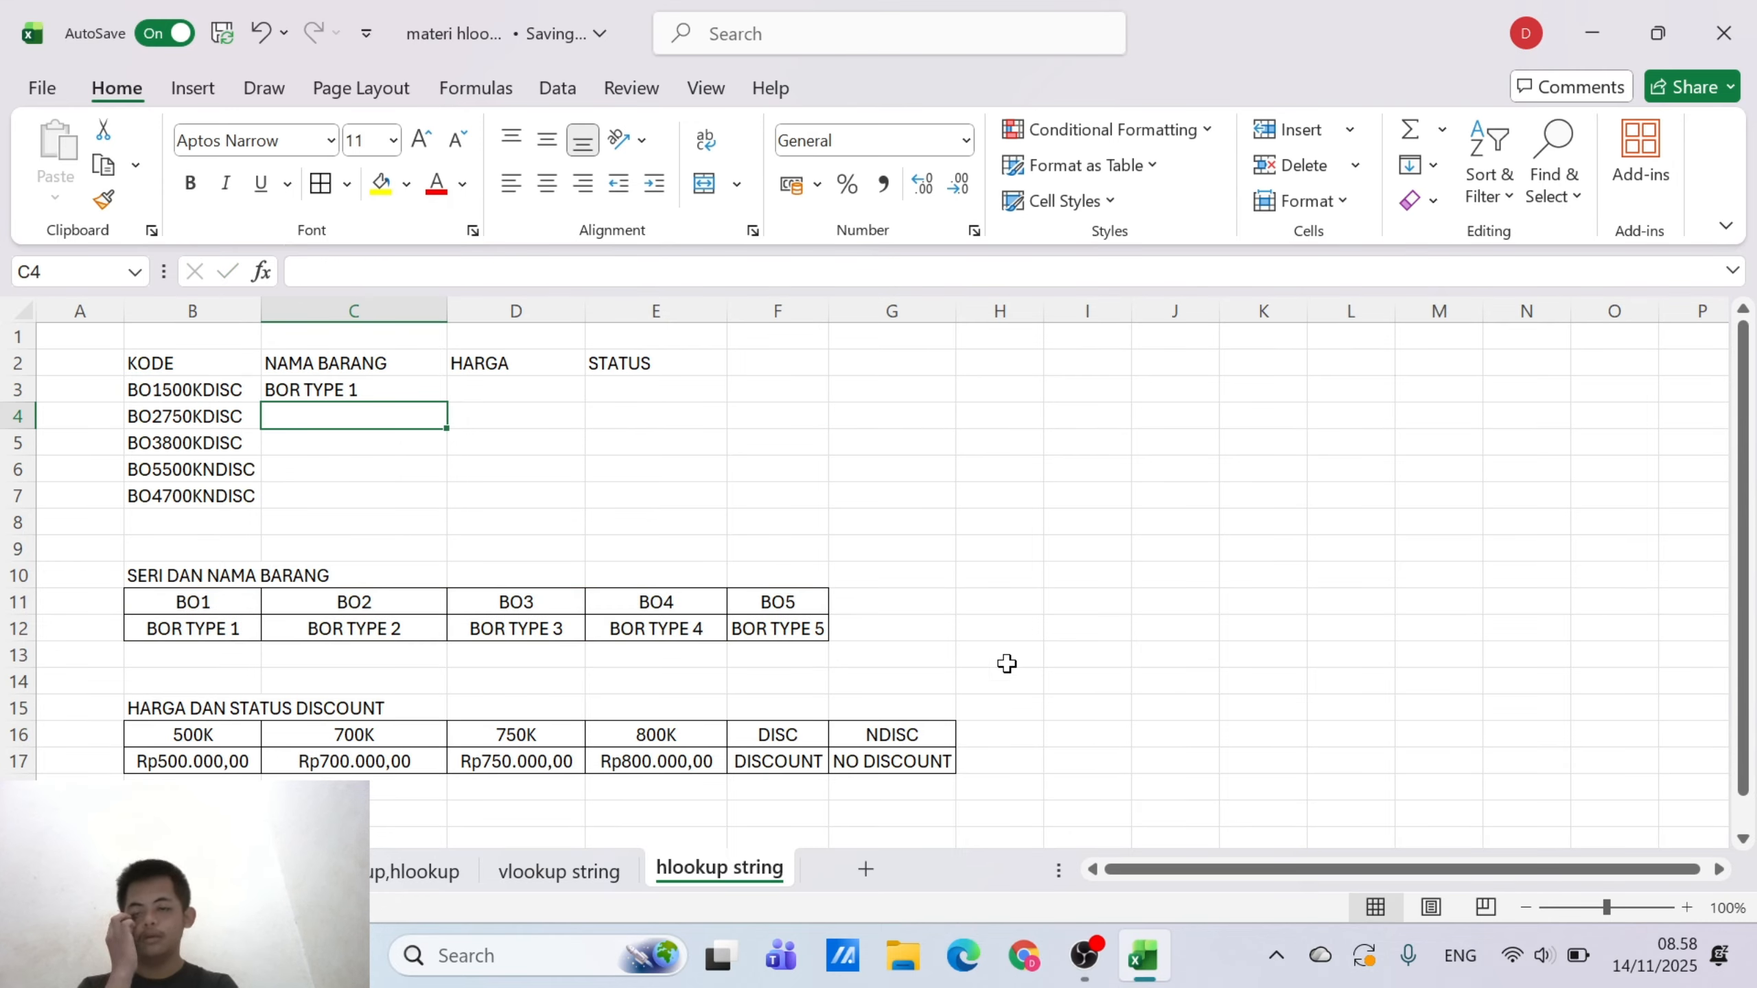
Fill the NAMA BARANG formula in C3 down through C7
click(401, 386)
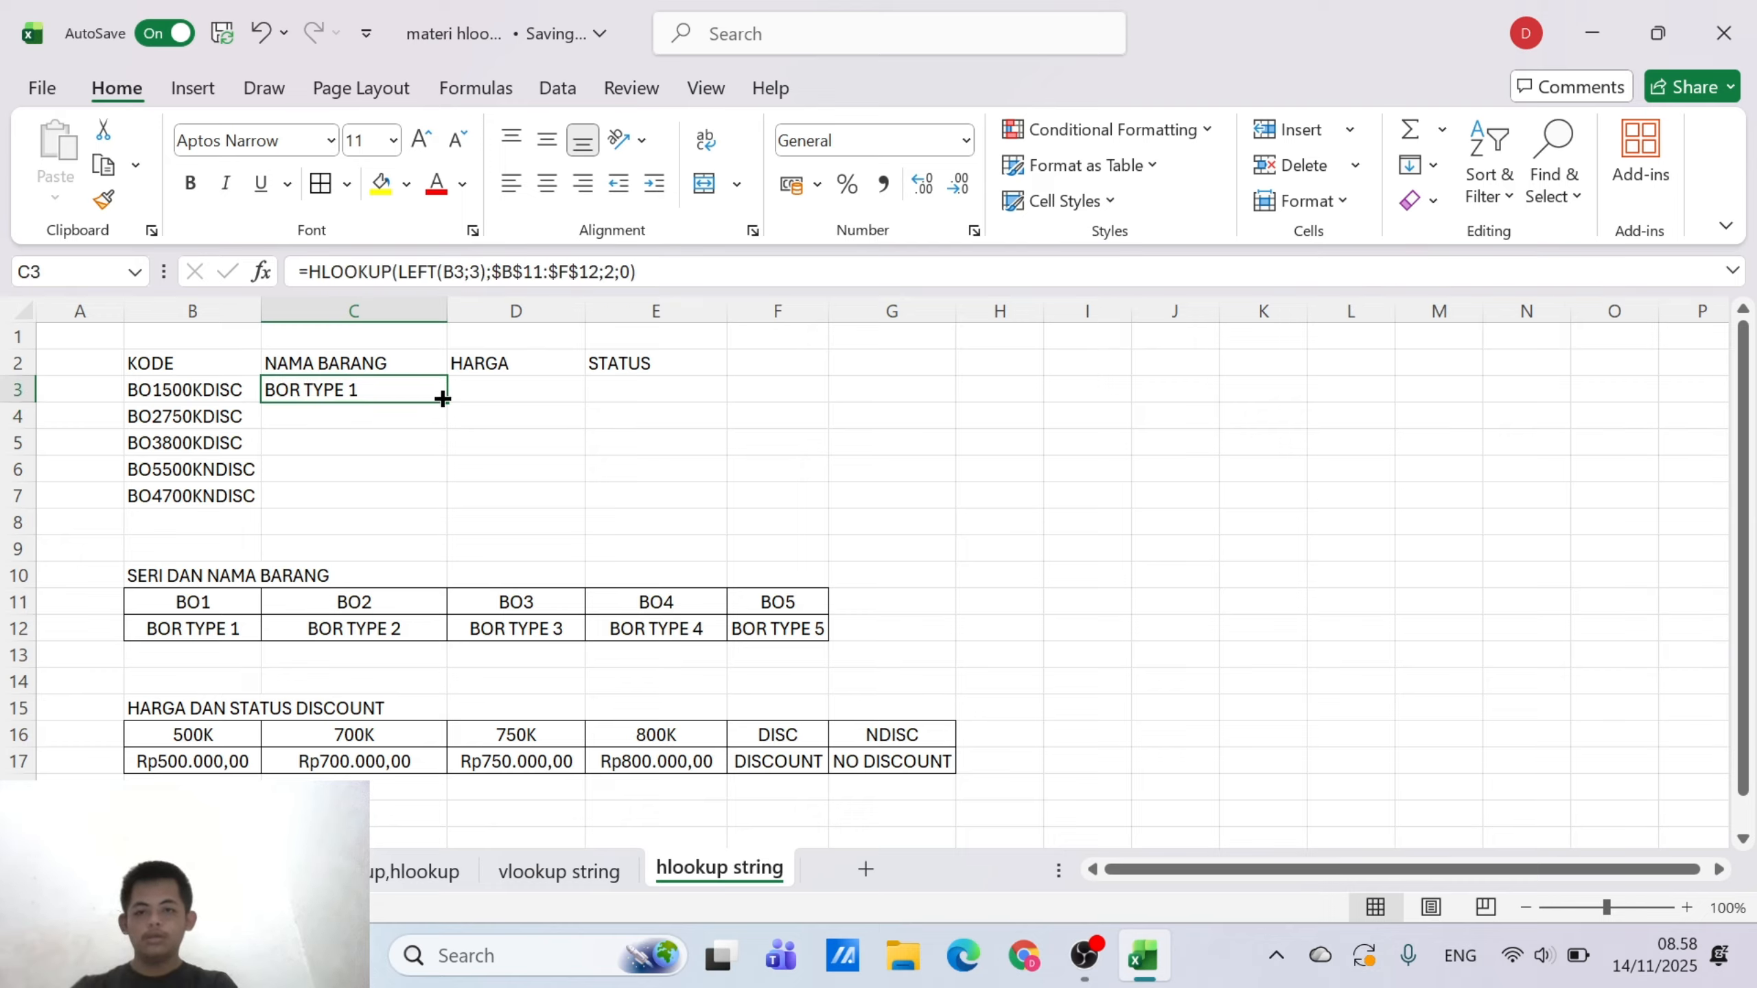
drag(446, 419, 440, 501)
Start an HLOOKUP formula in D3 under HARGA with a nested MID function as its lookup value
click(577, 377)
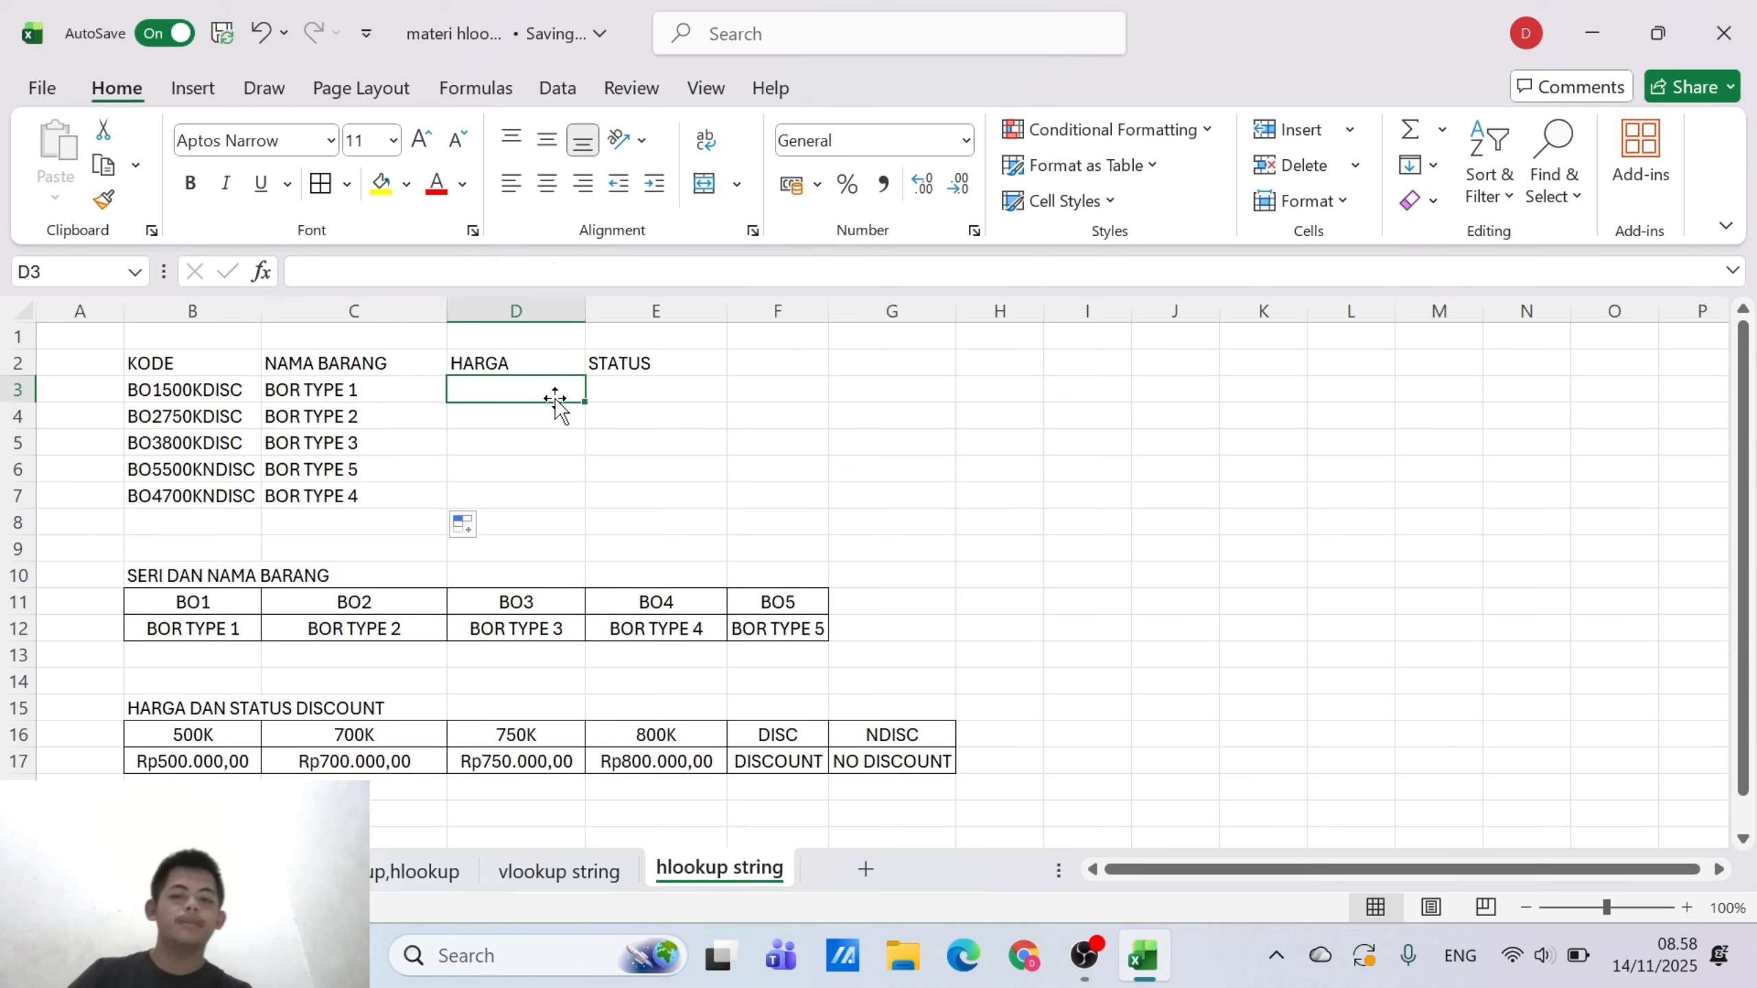
text(=)
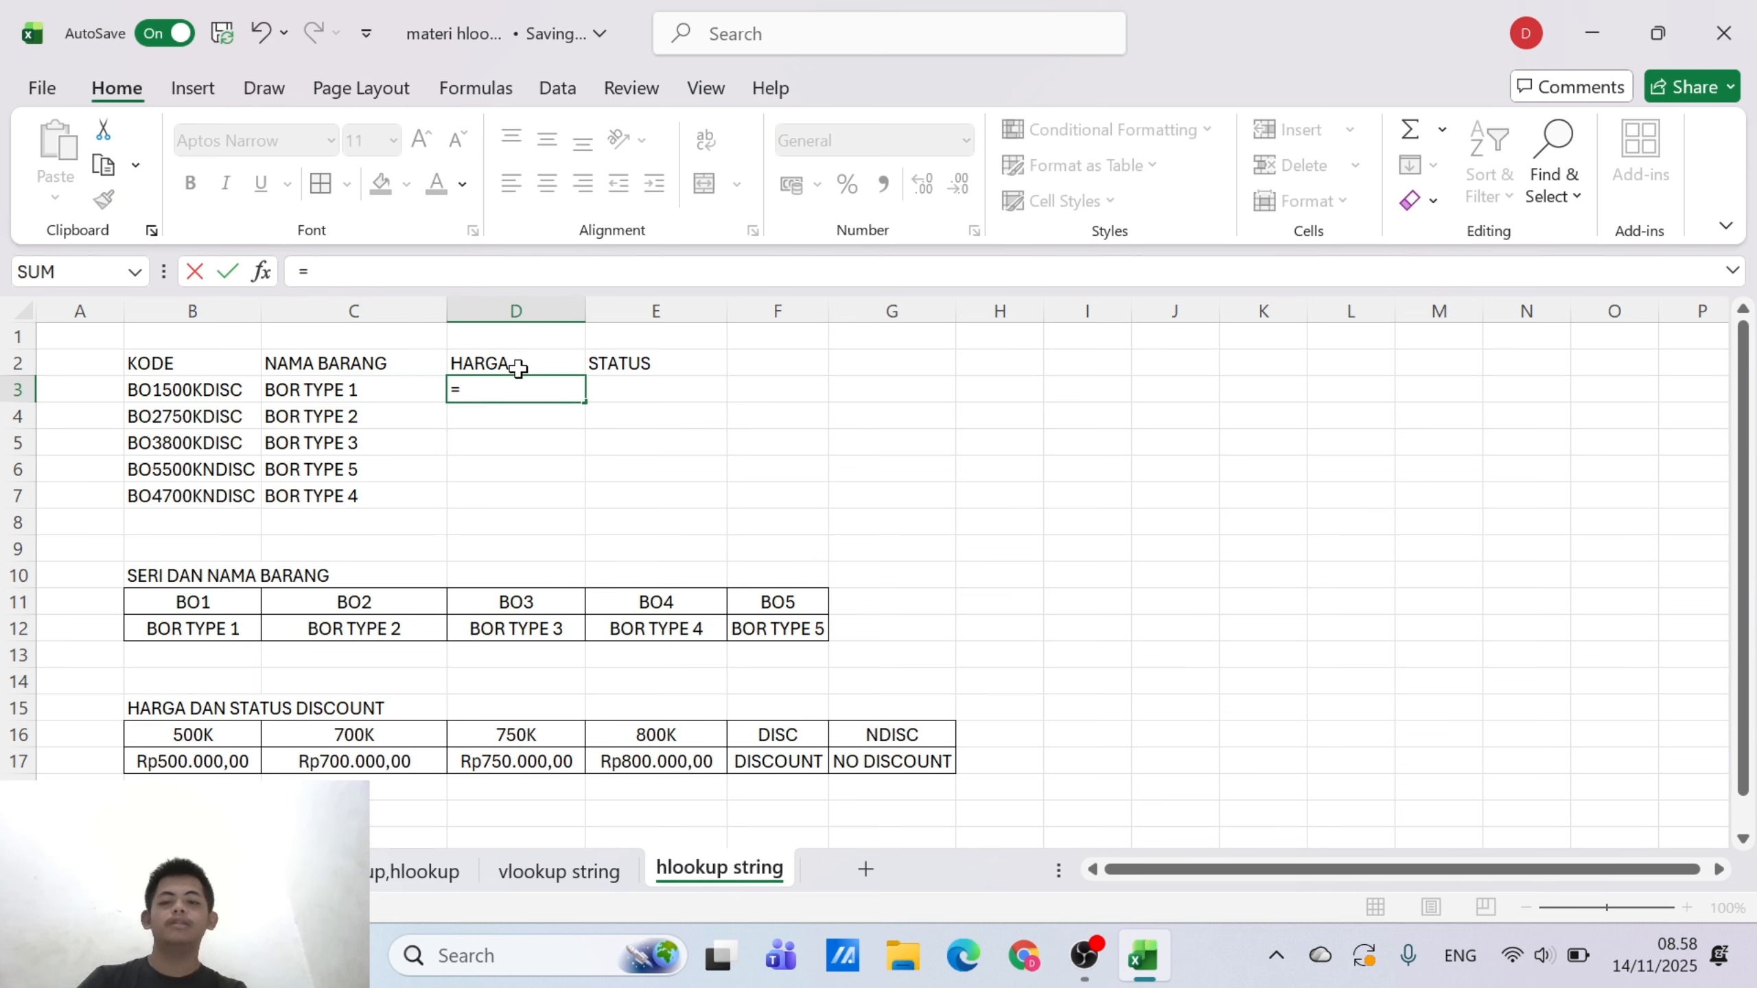
text(HLOKK)
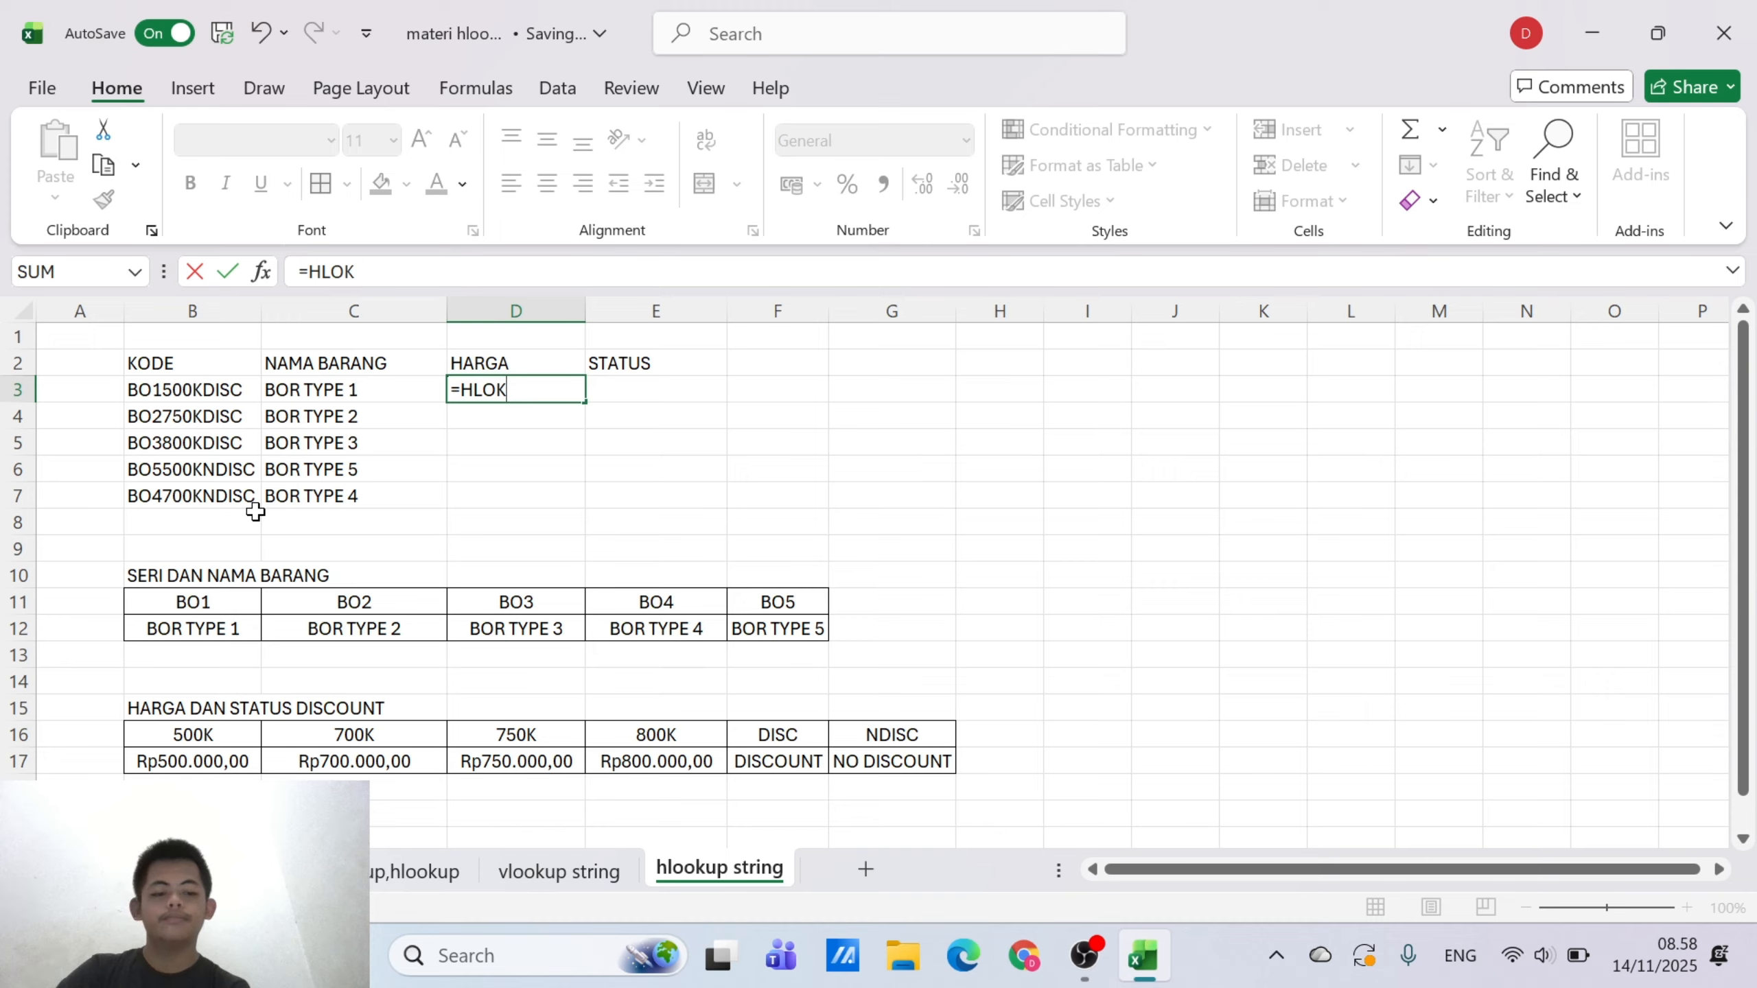
key(BackSpace)
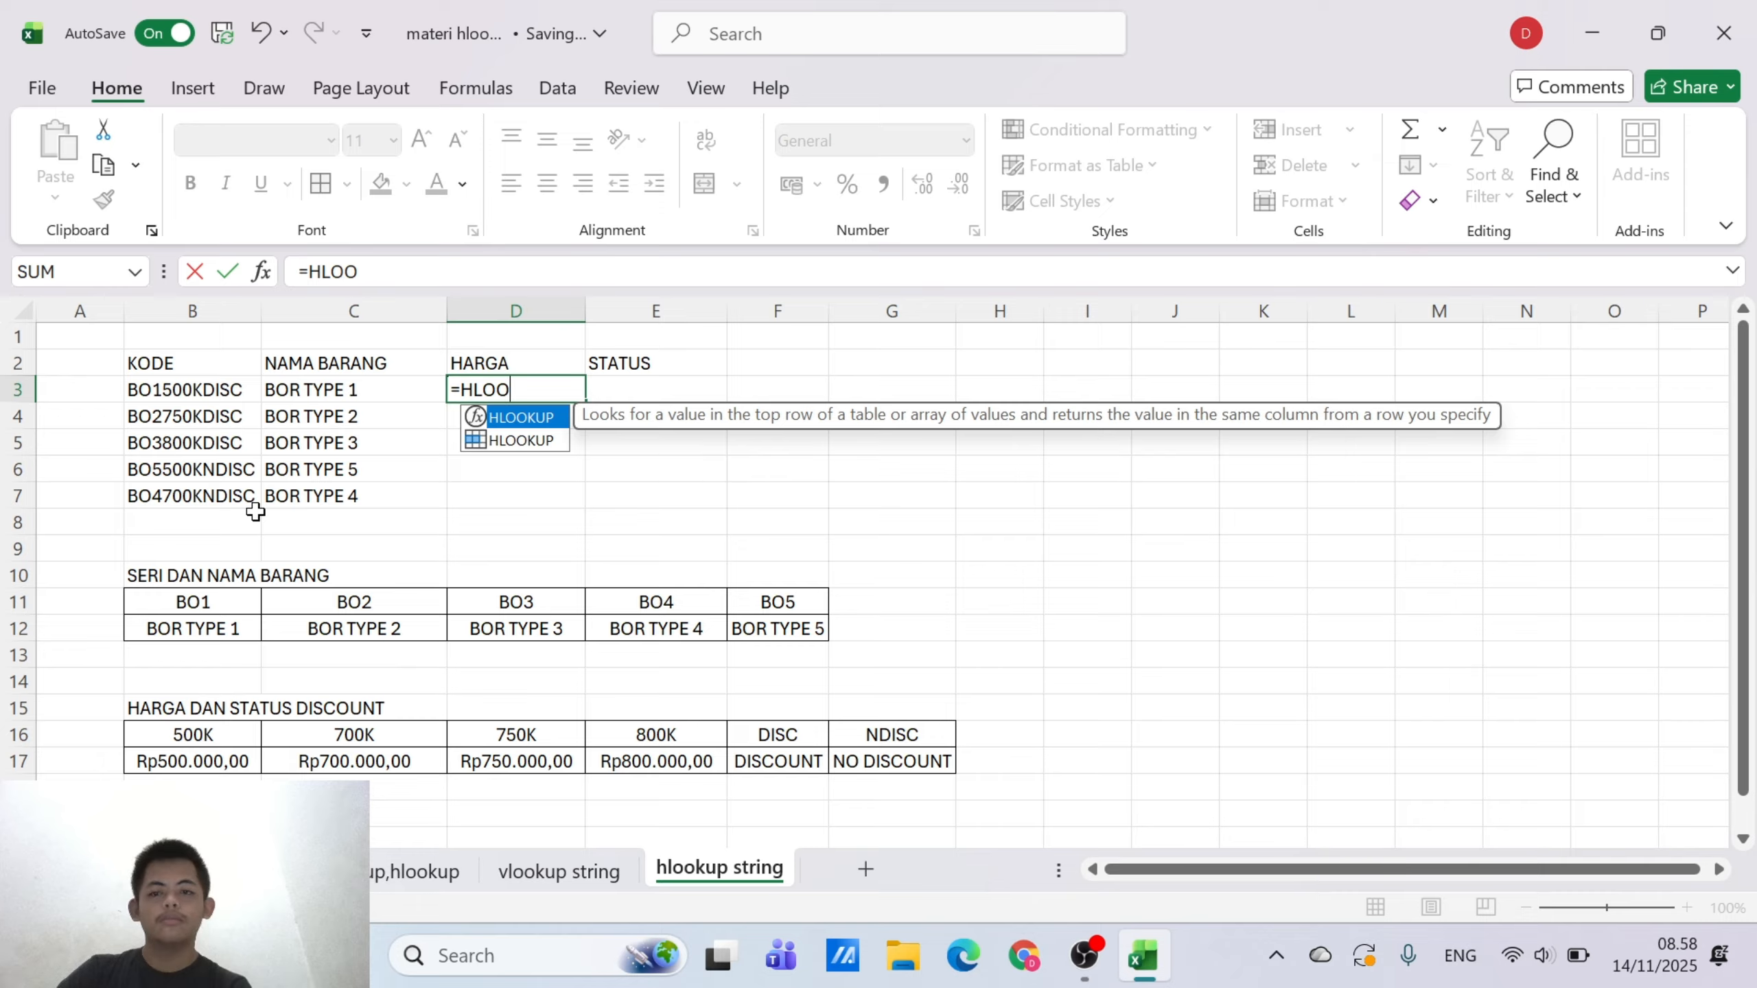
double_click(546, 416)
text(M)
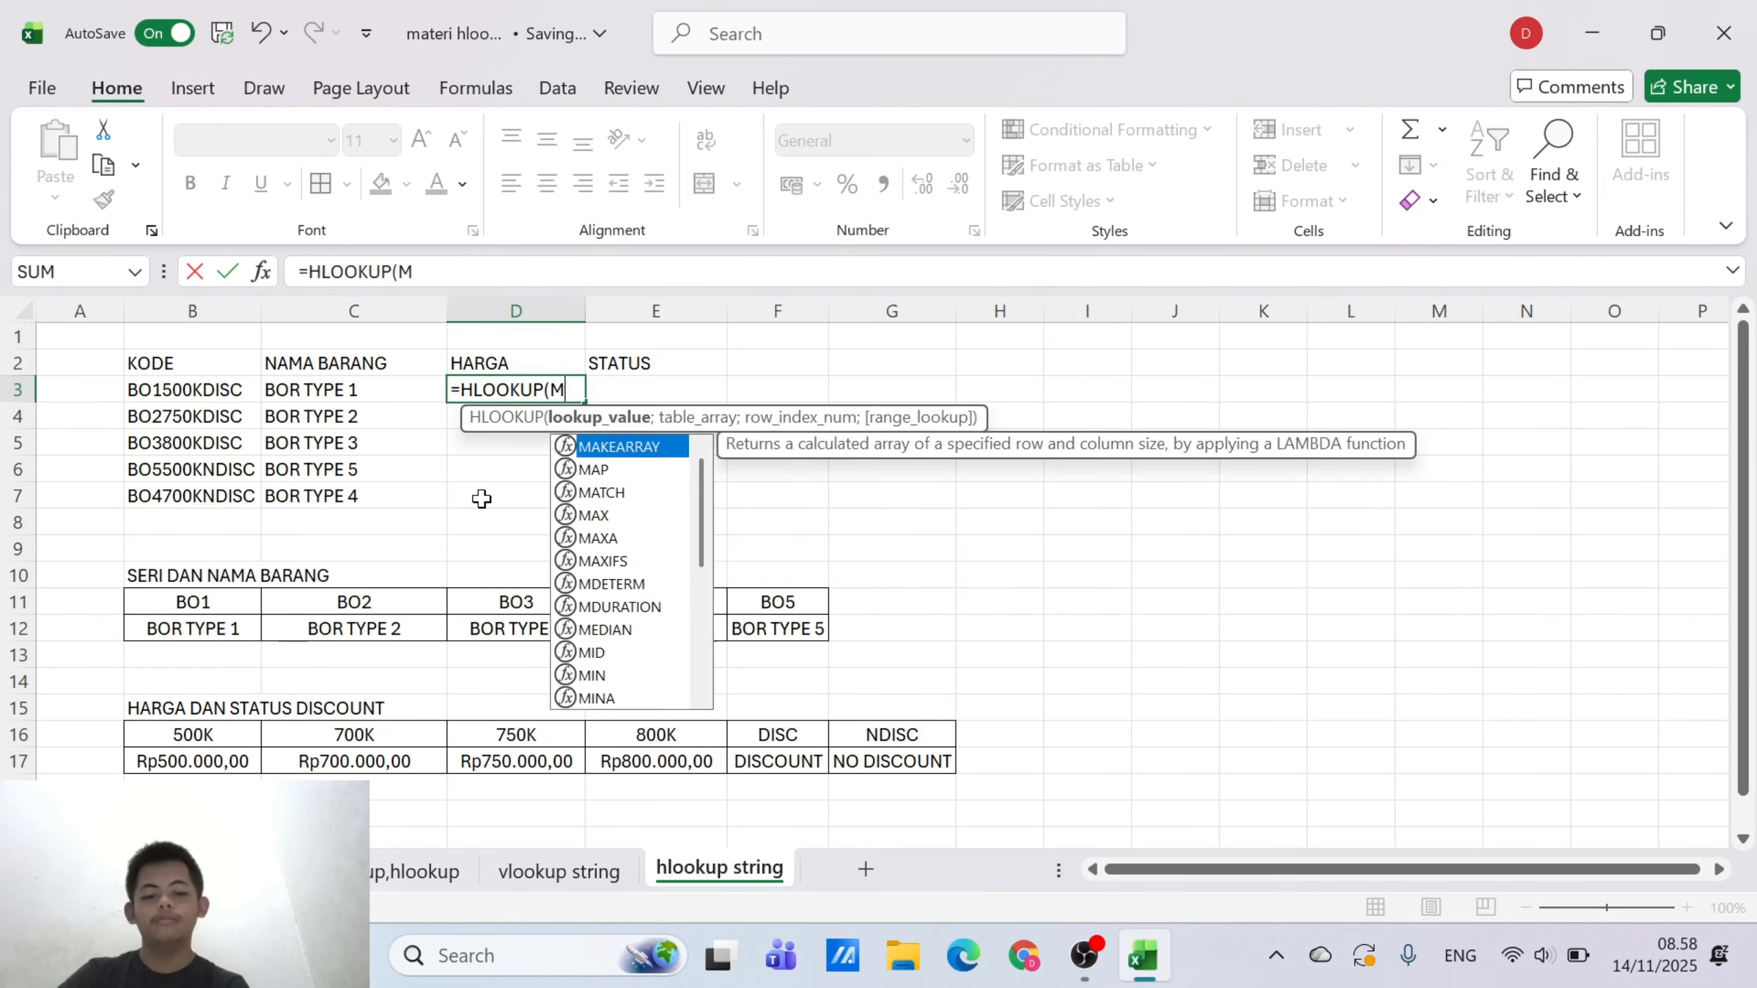
text(ID)
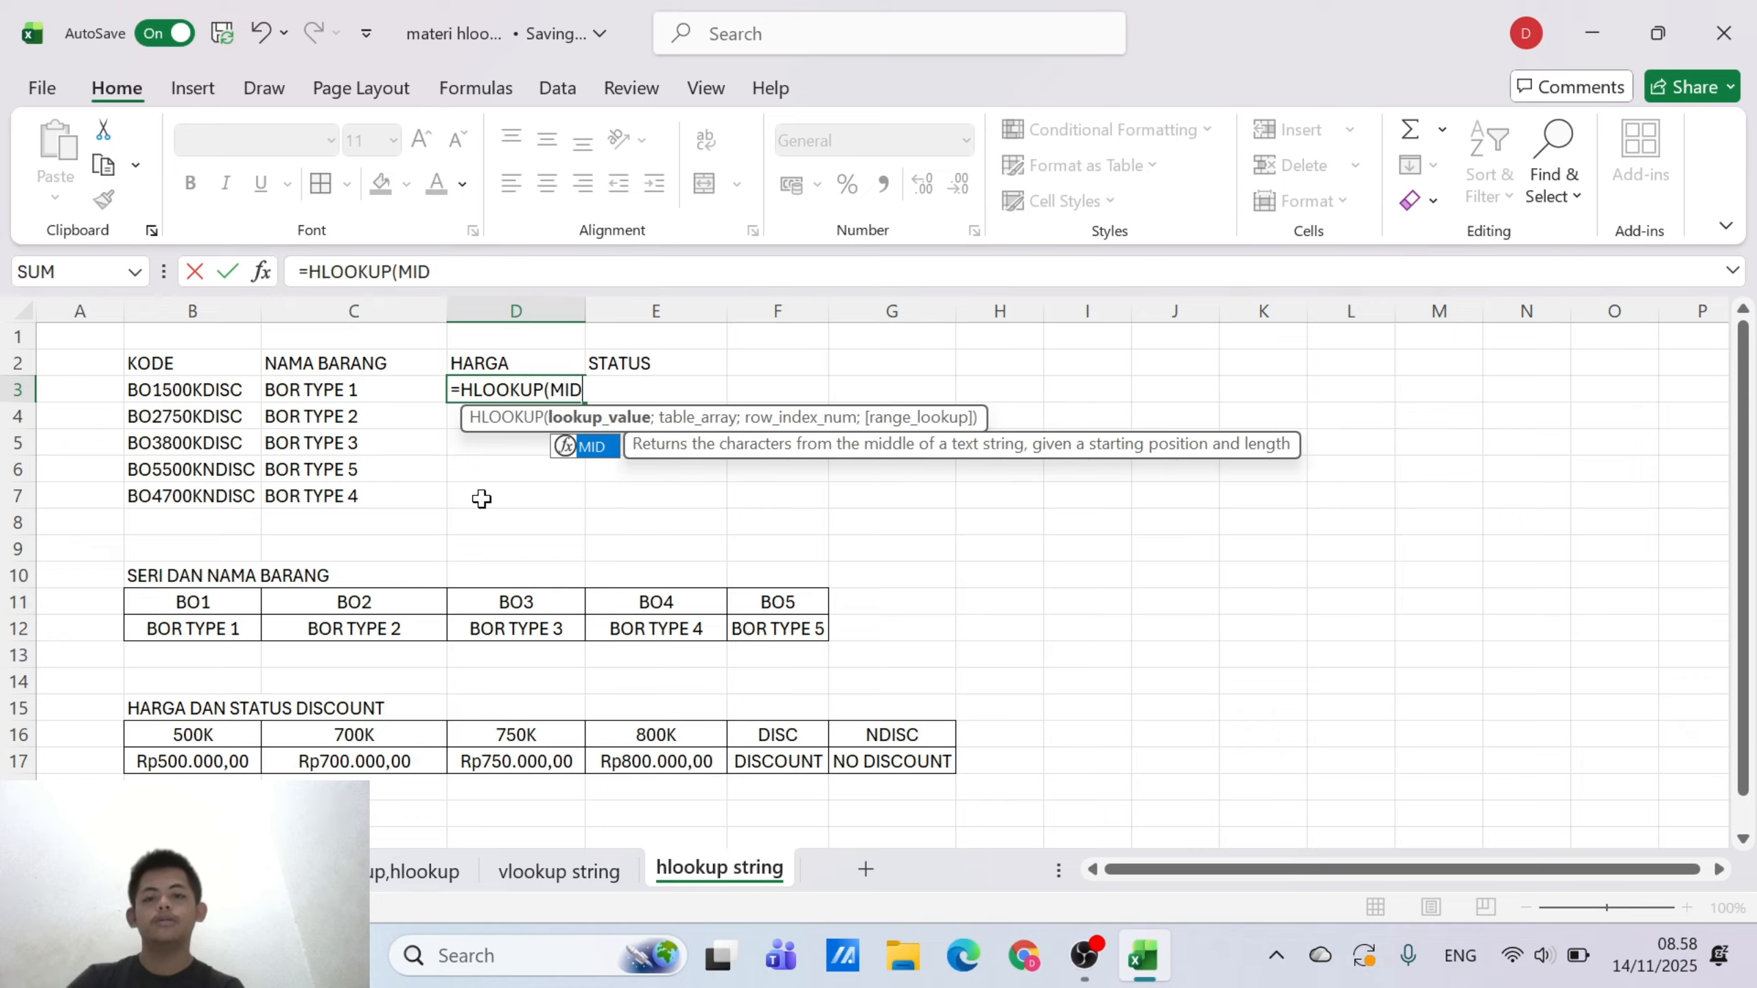
double_click(594, 447)
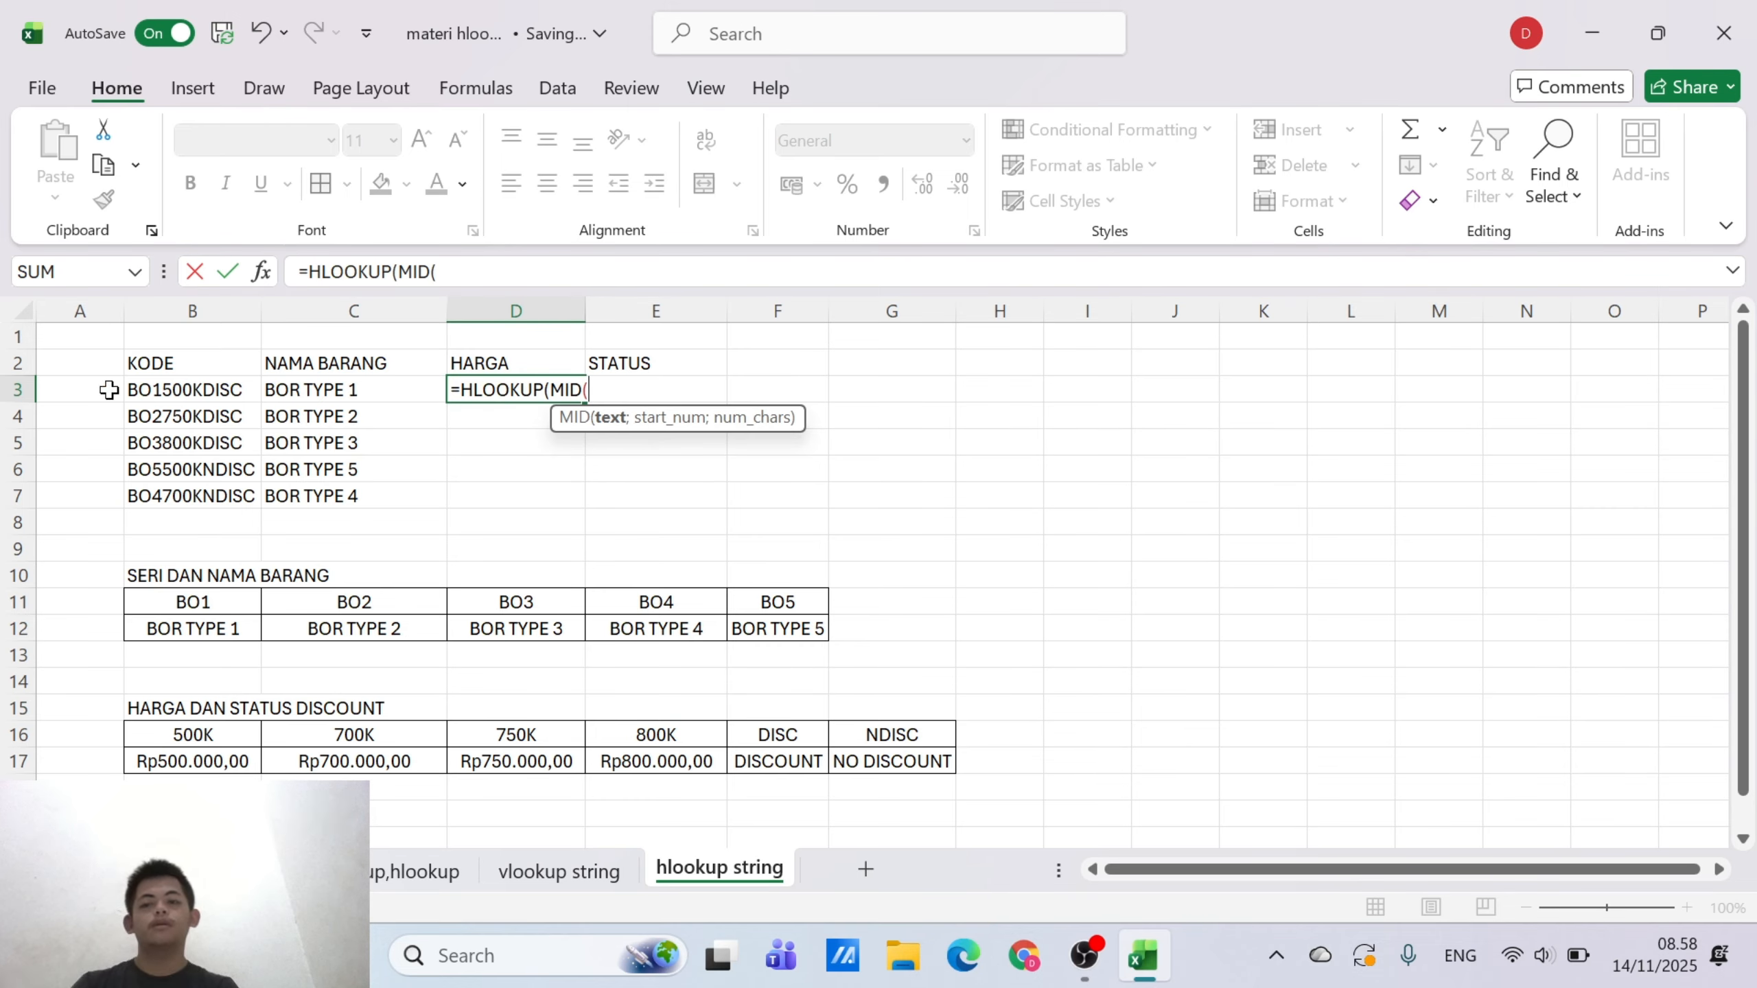
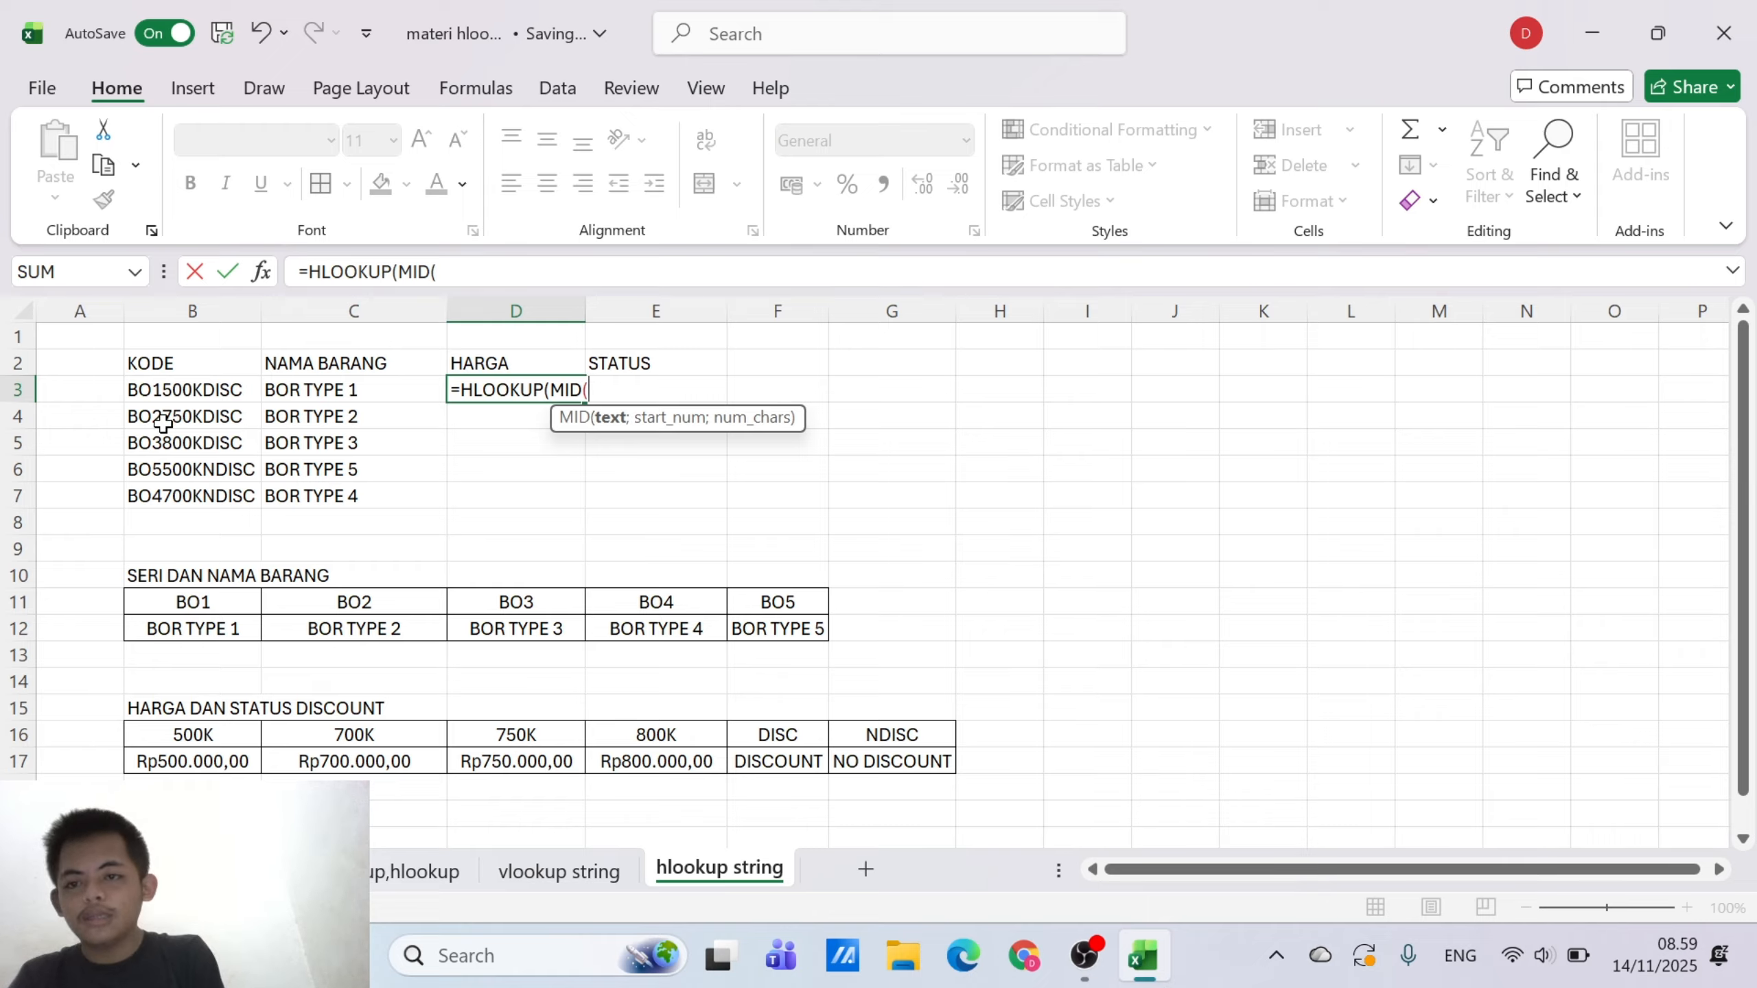
Complete the nested function in the D3 formula as MID(B3;4;4) to extract the price code from KODE
click(158, 392)
text(;4)
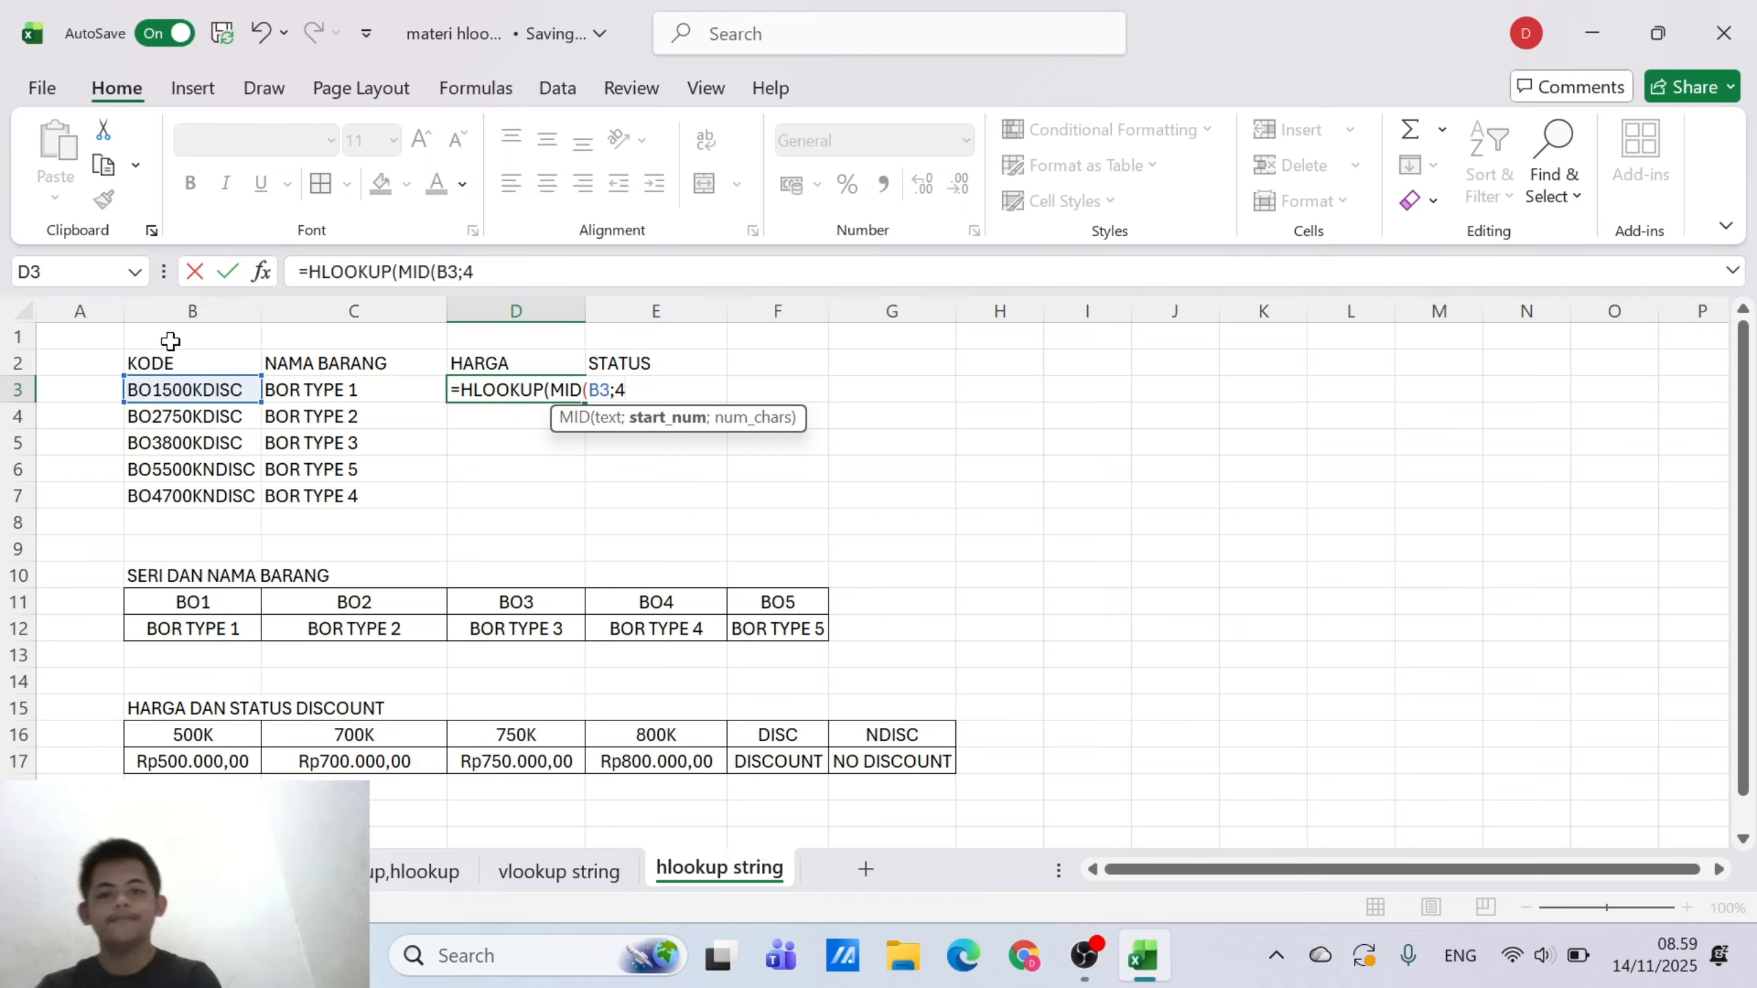
text(;5)
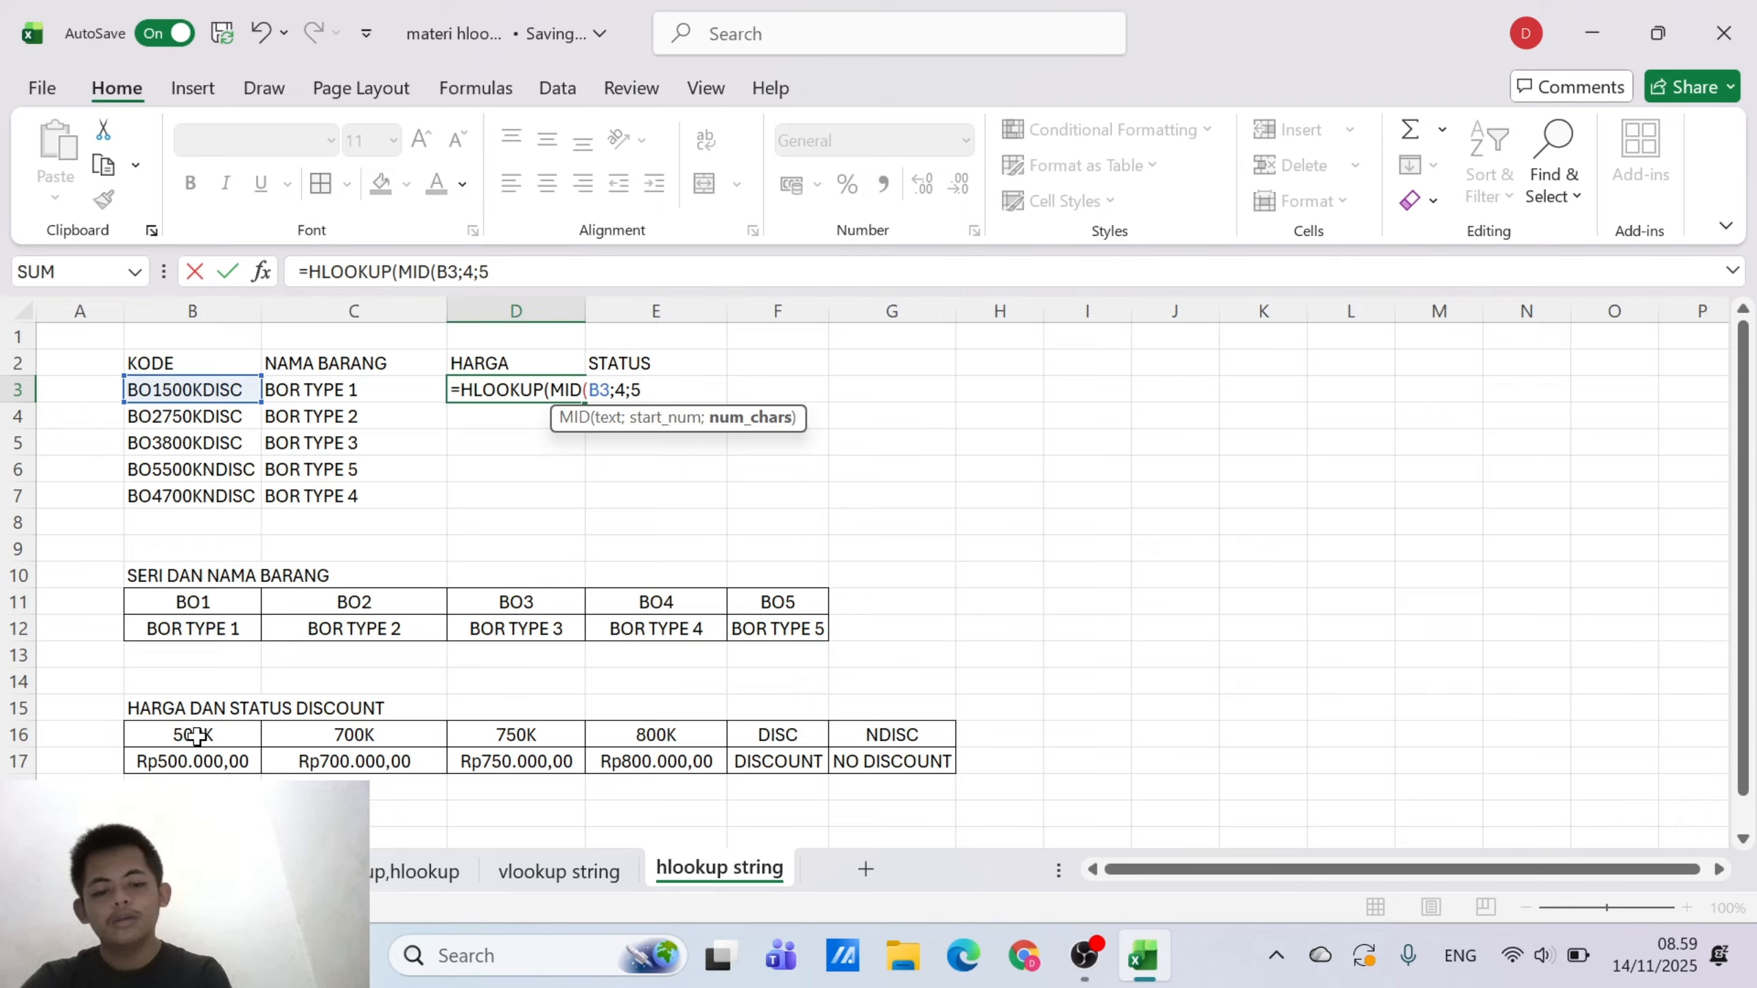
text(K)
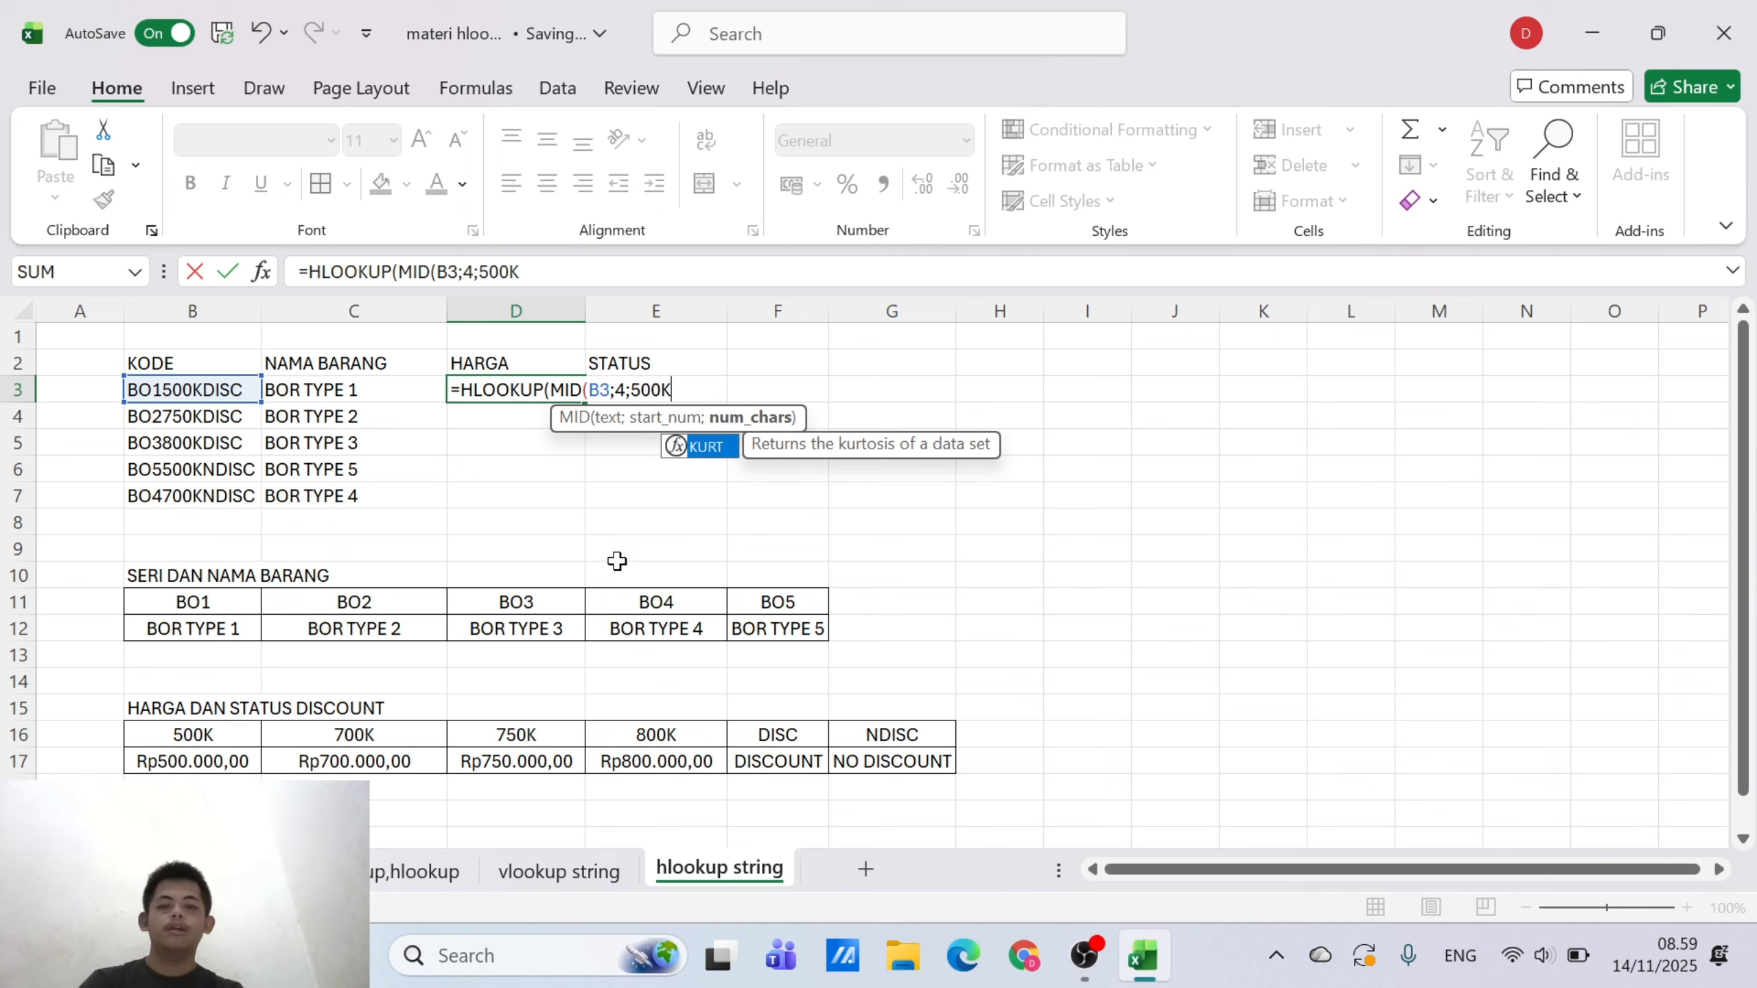
key(BackSpace)
key(BackSpace)
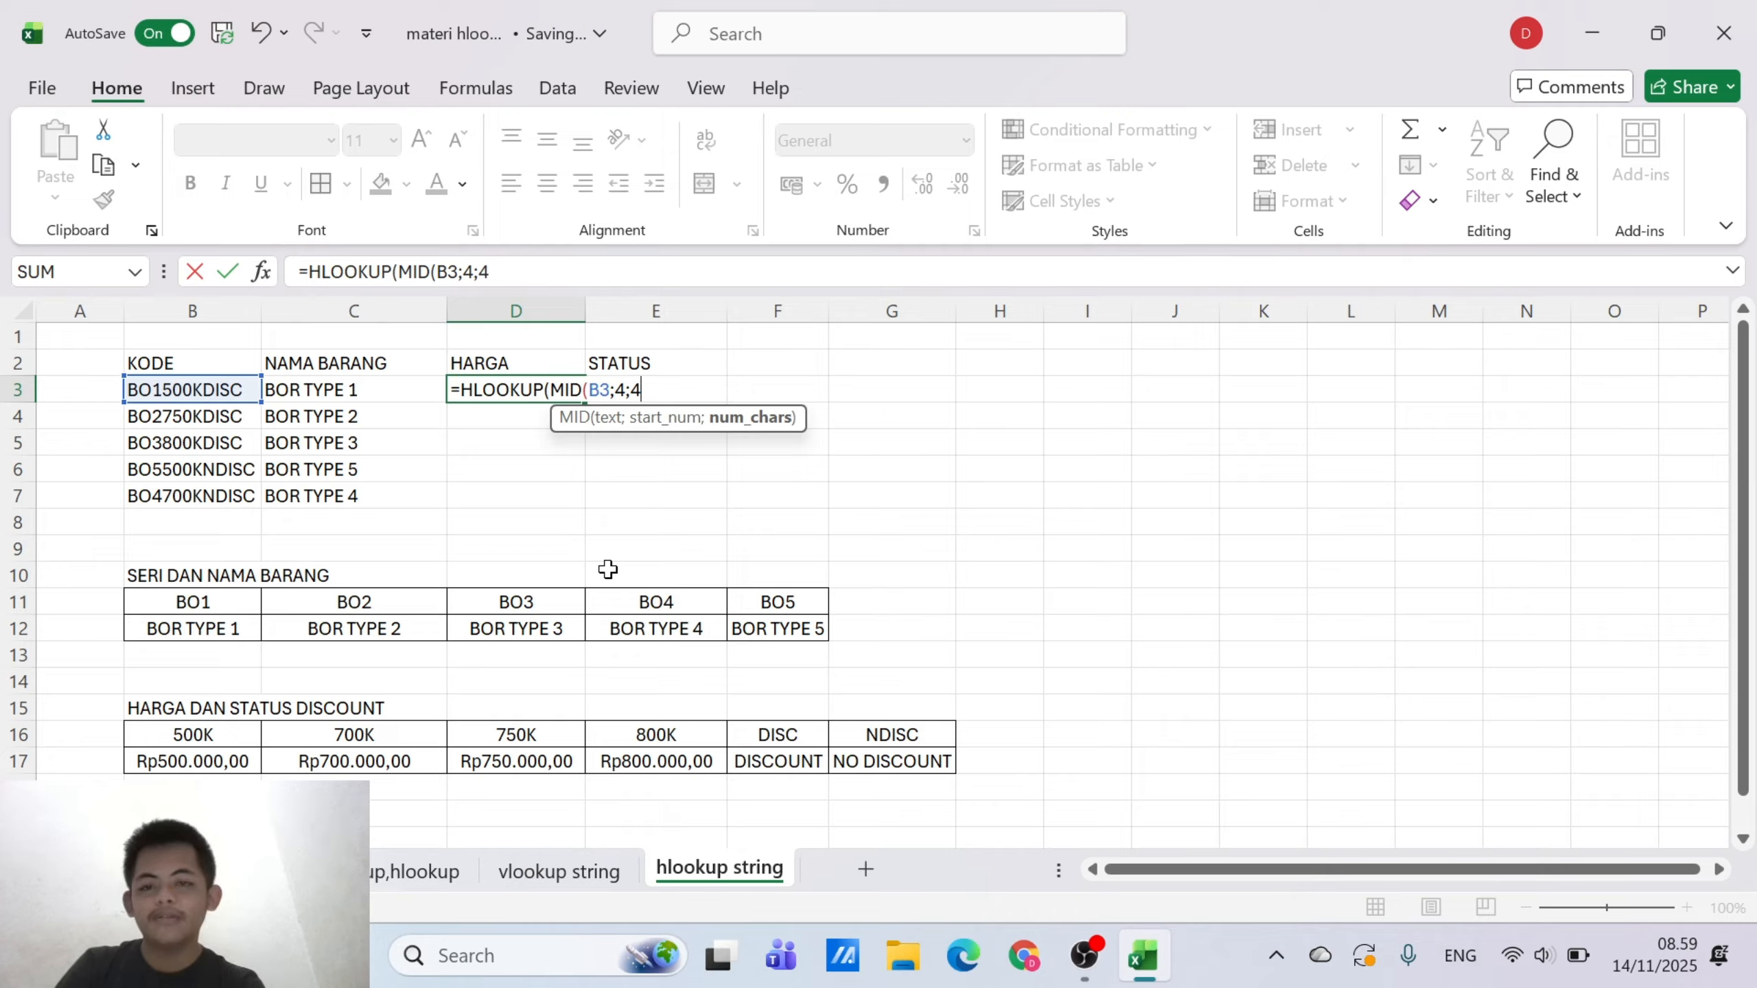
text(4;)
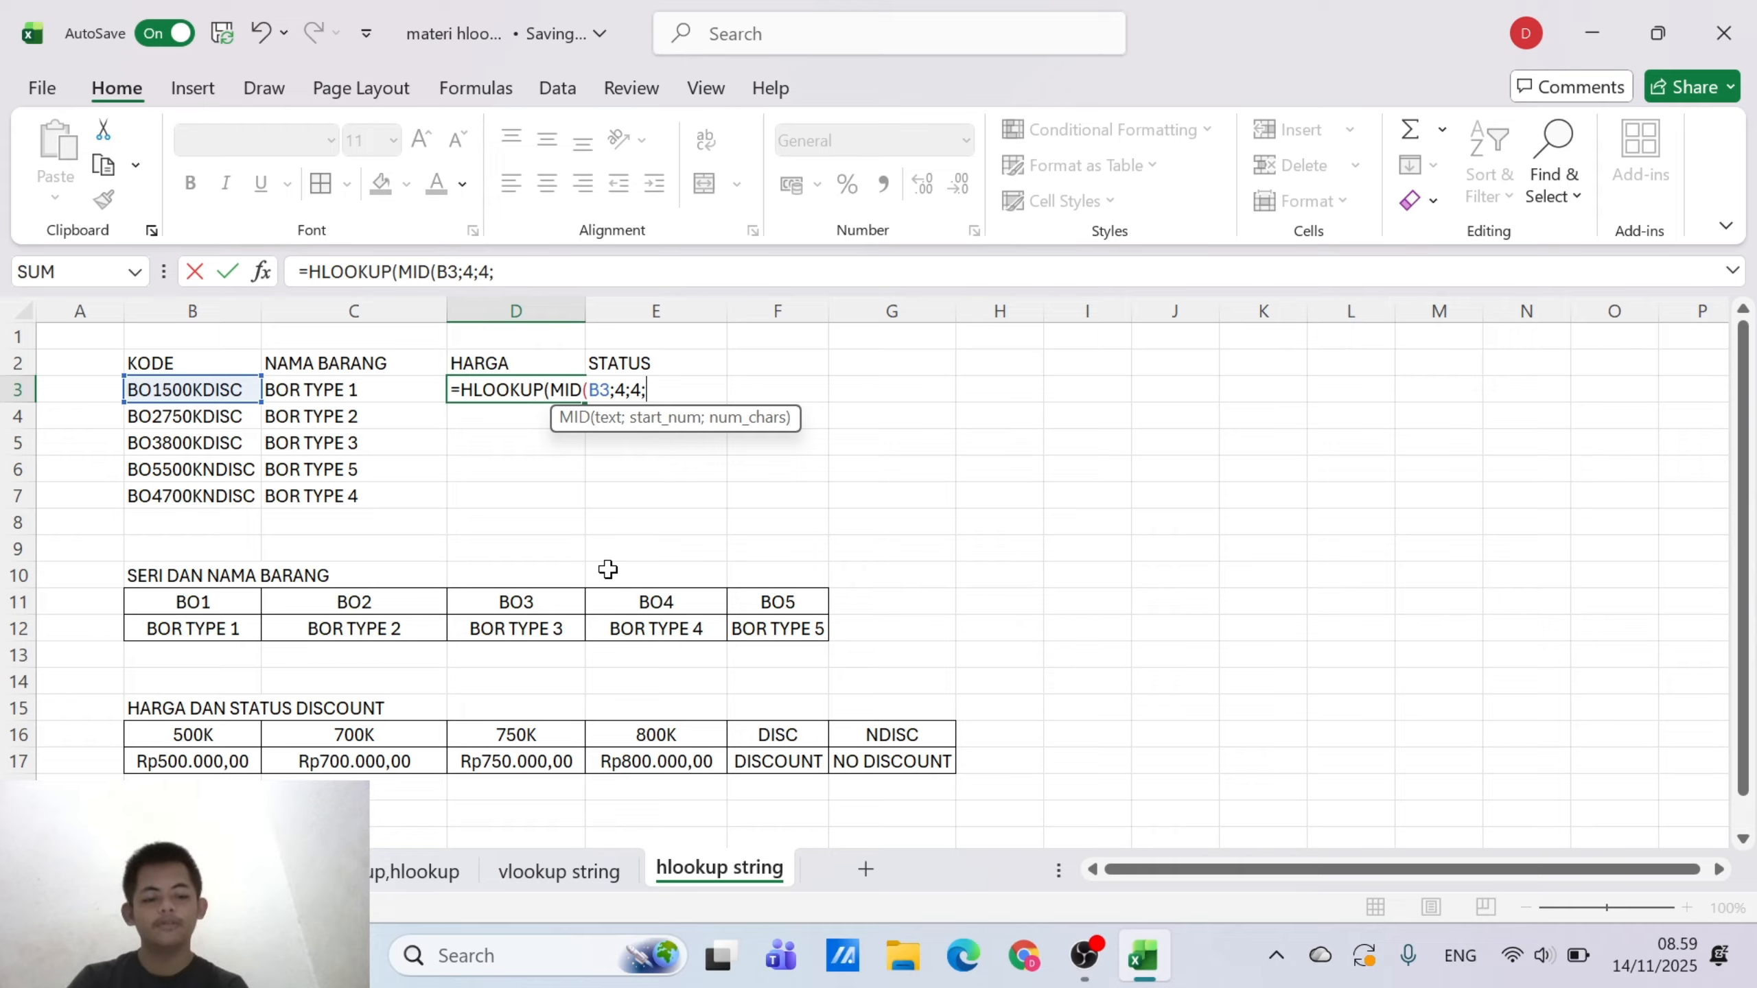
text())
key(BackSpace)
key(BackSpace)
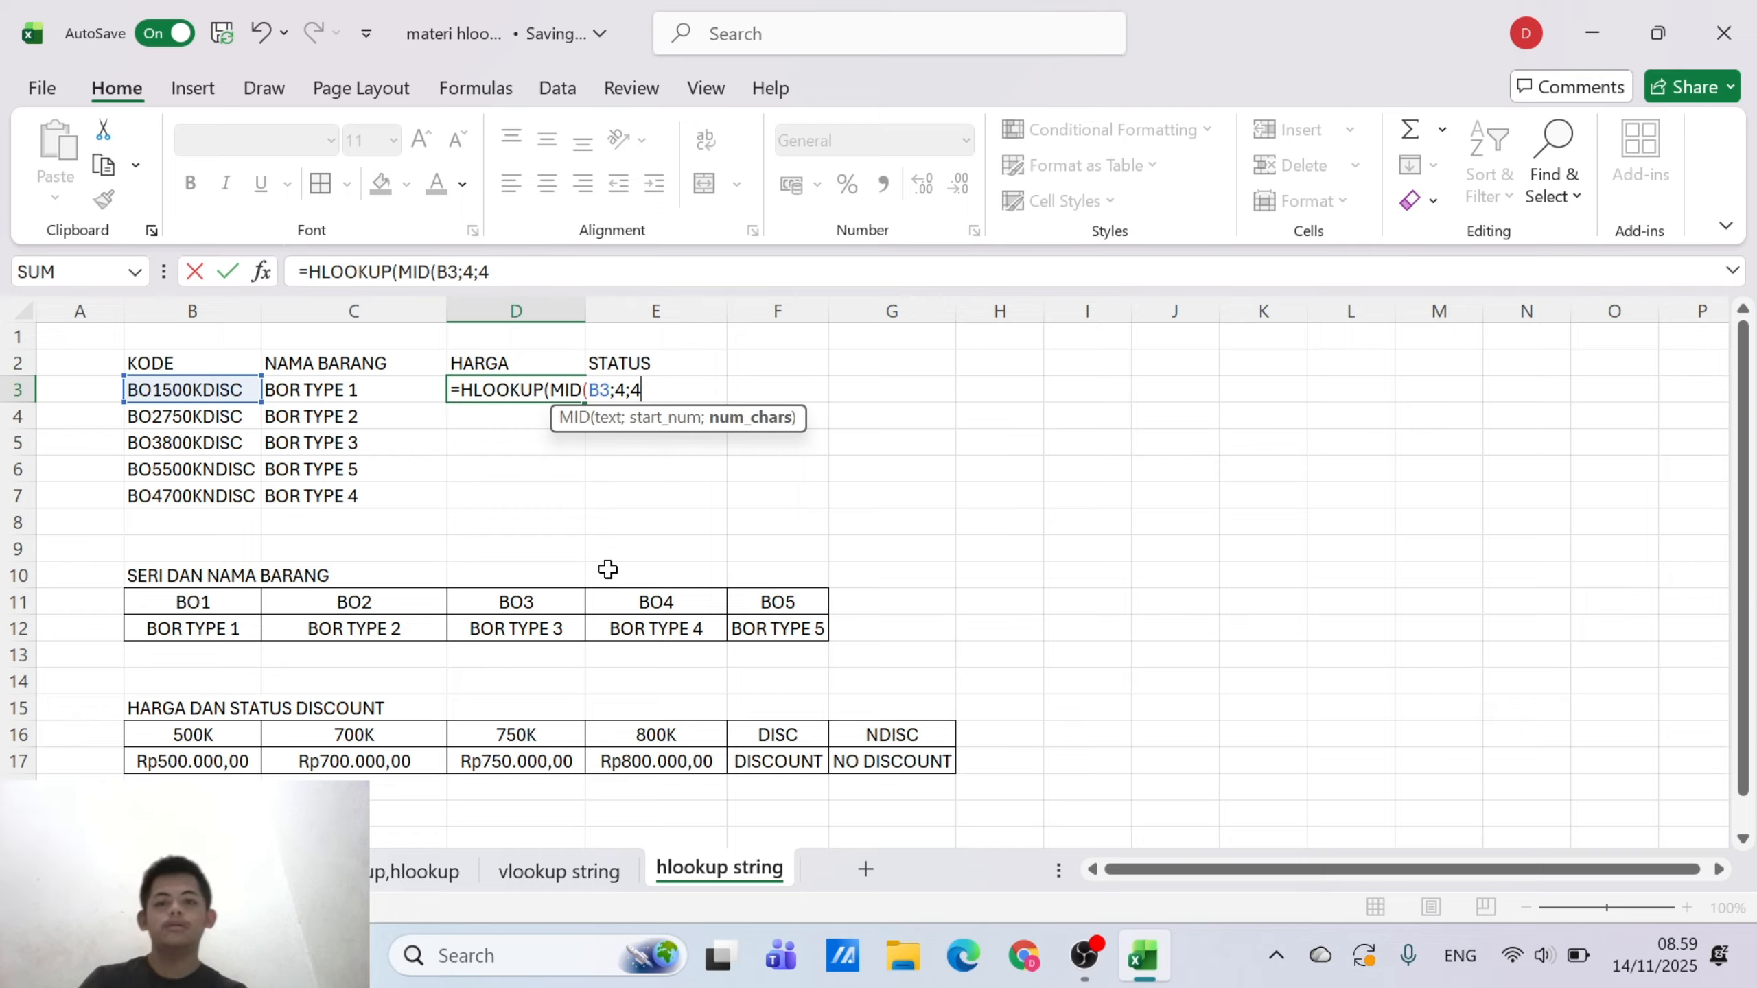
Set the D3 formula's table array to the price and discount status table as the absolute range $B$16:$G$17
text())
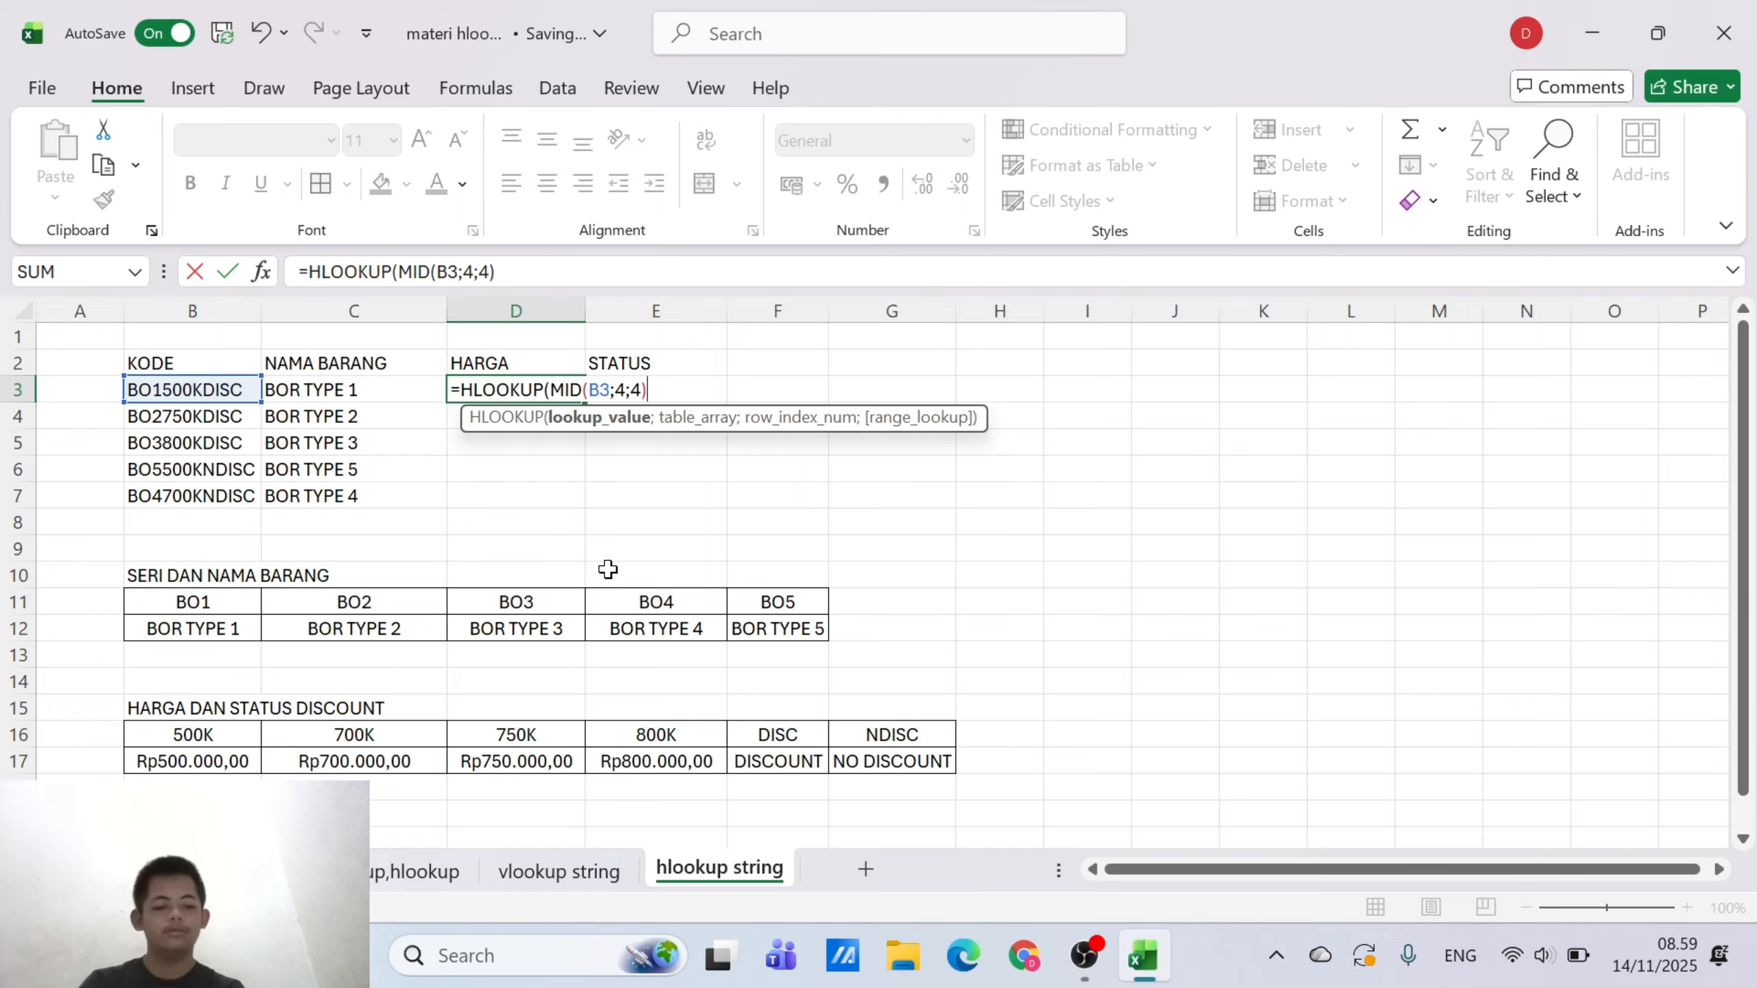
text(;)
drag(221, 735, 858, 764)
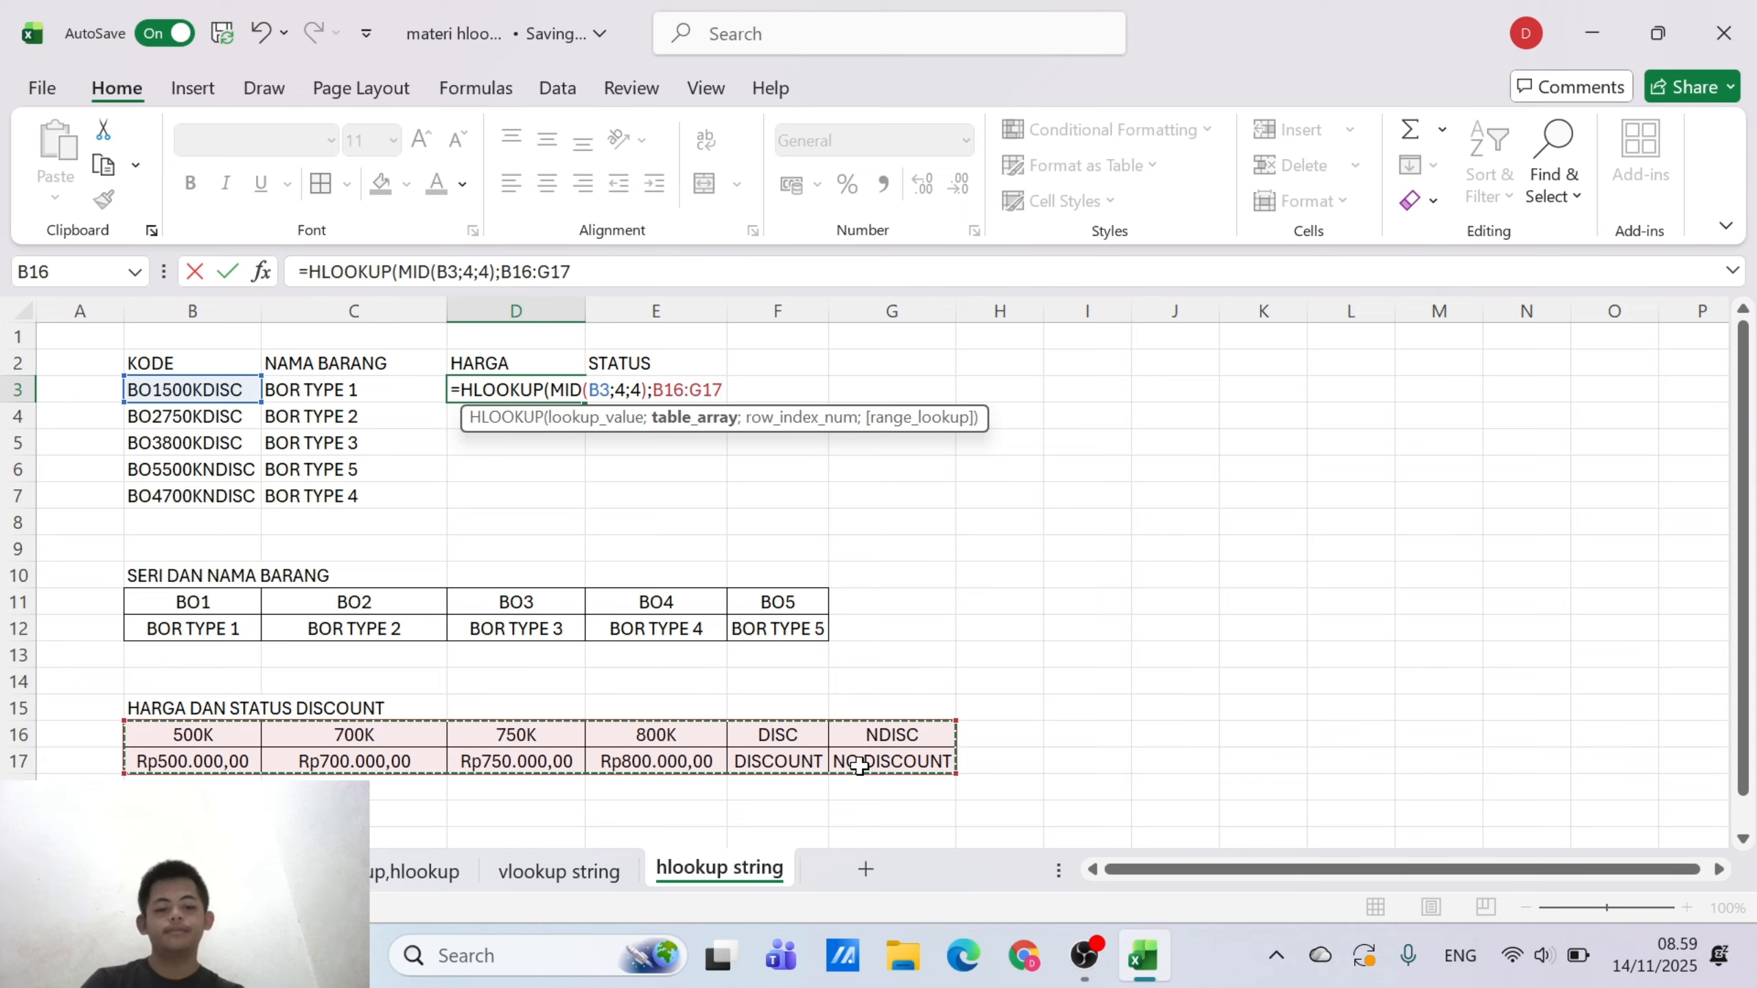
key(F4)
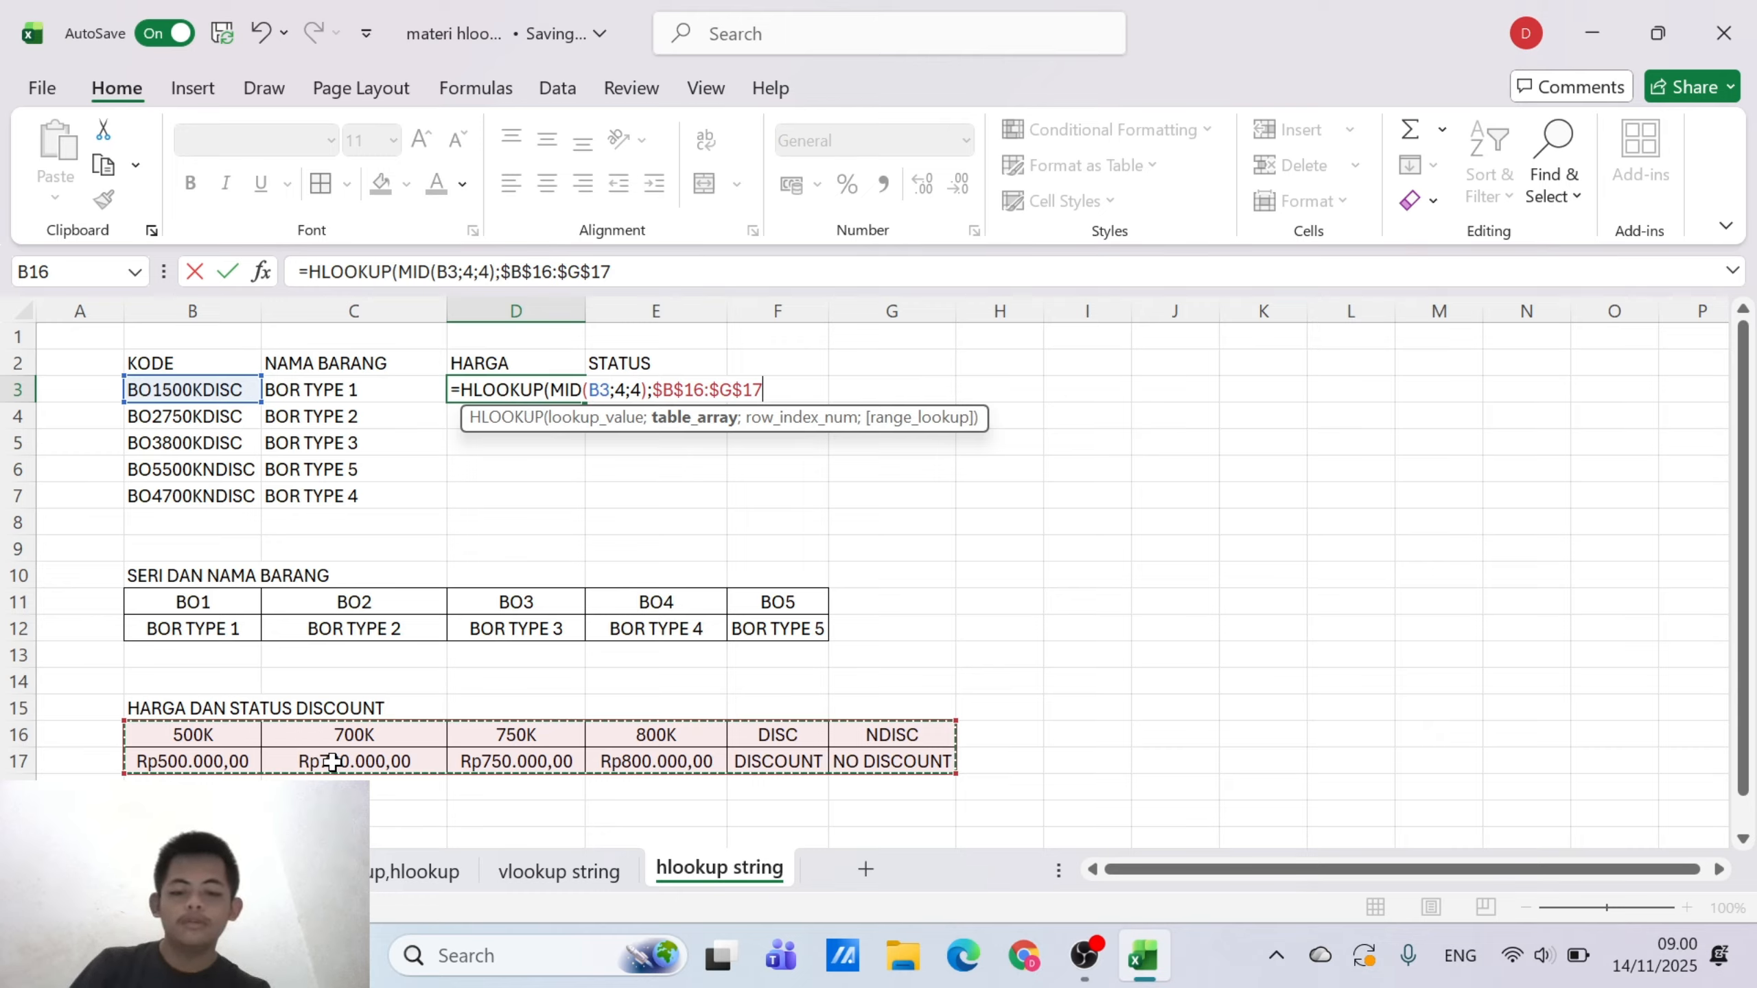
Complete the D3 formula with row index 2 and range lookup 0 for an exact match
text(2)
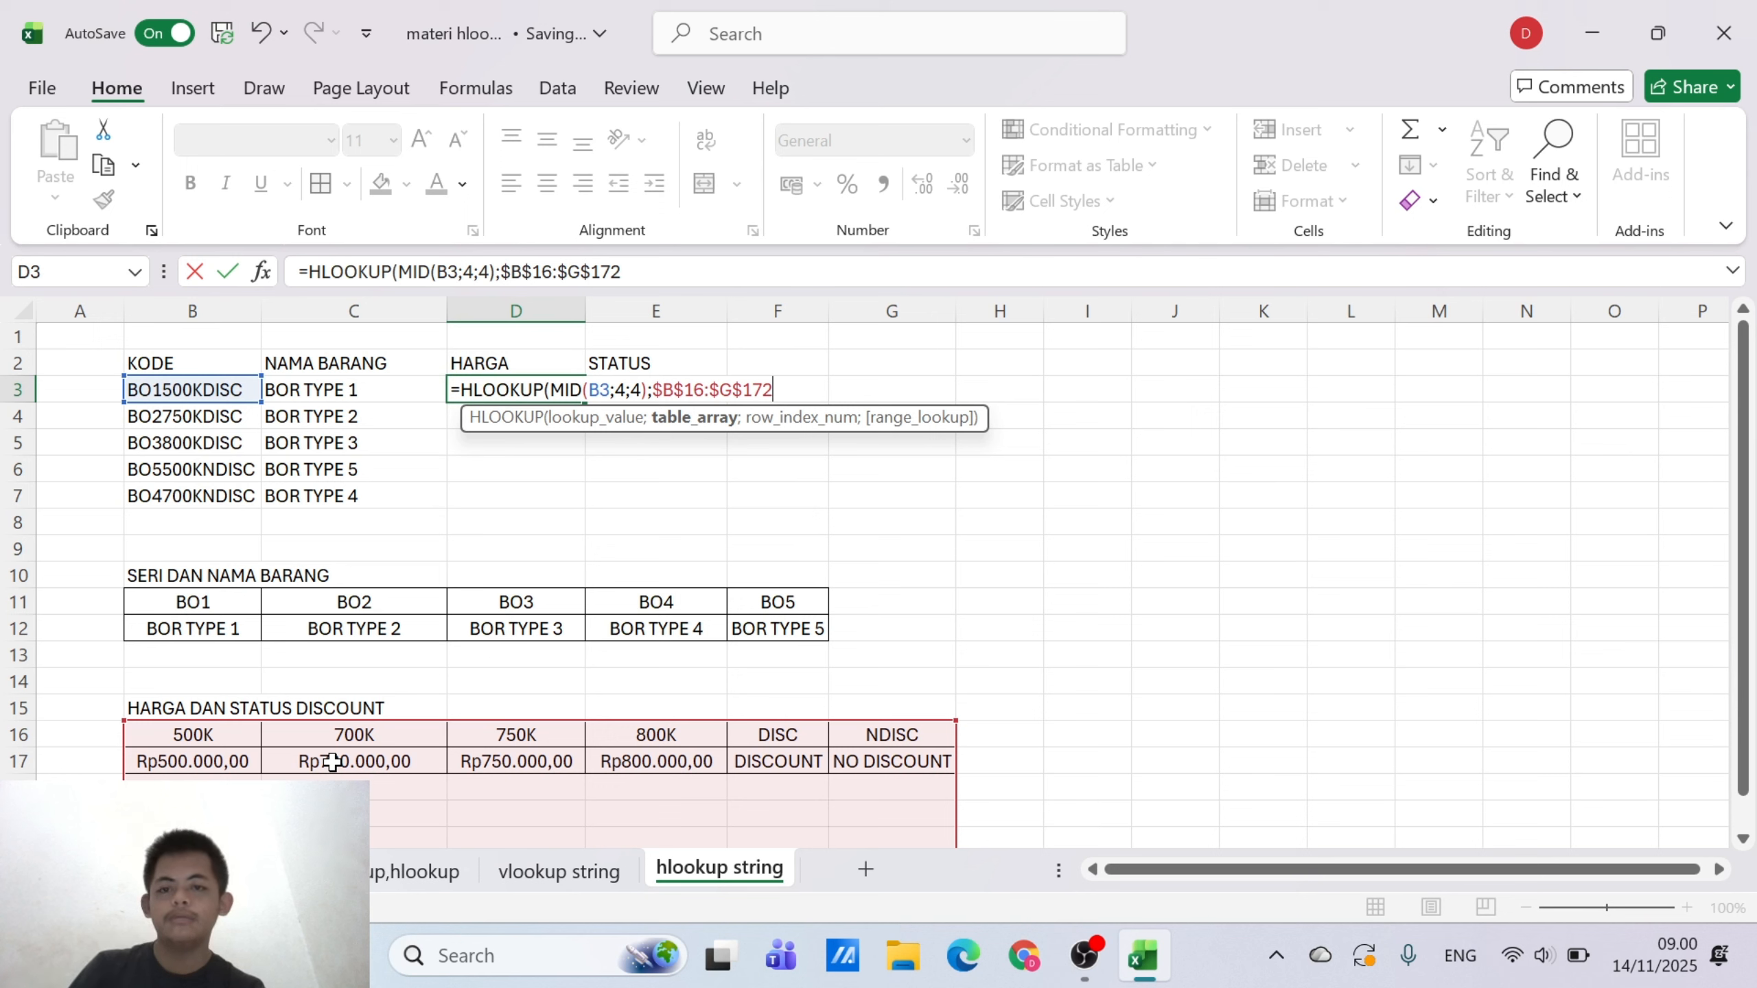
key(BackSpace)
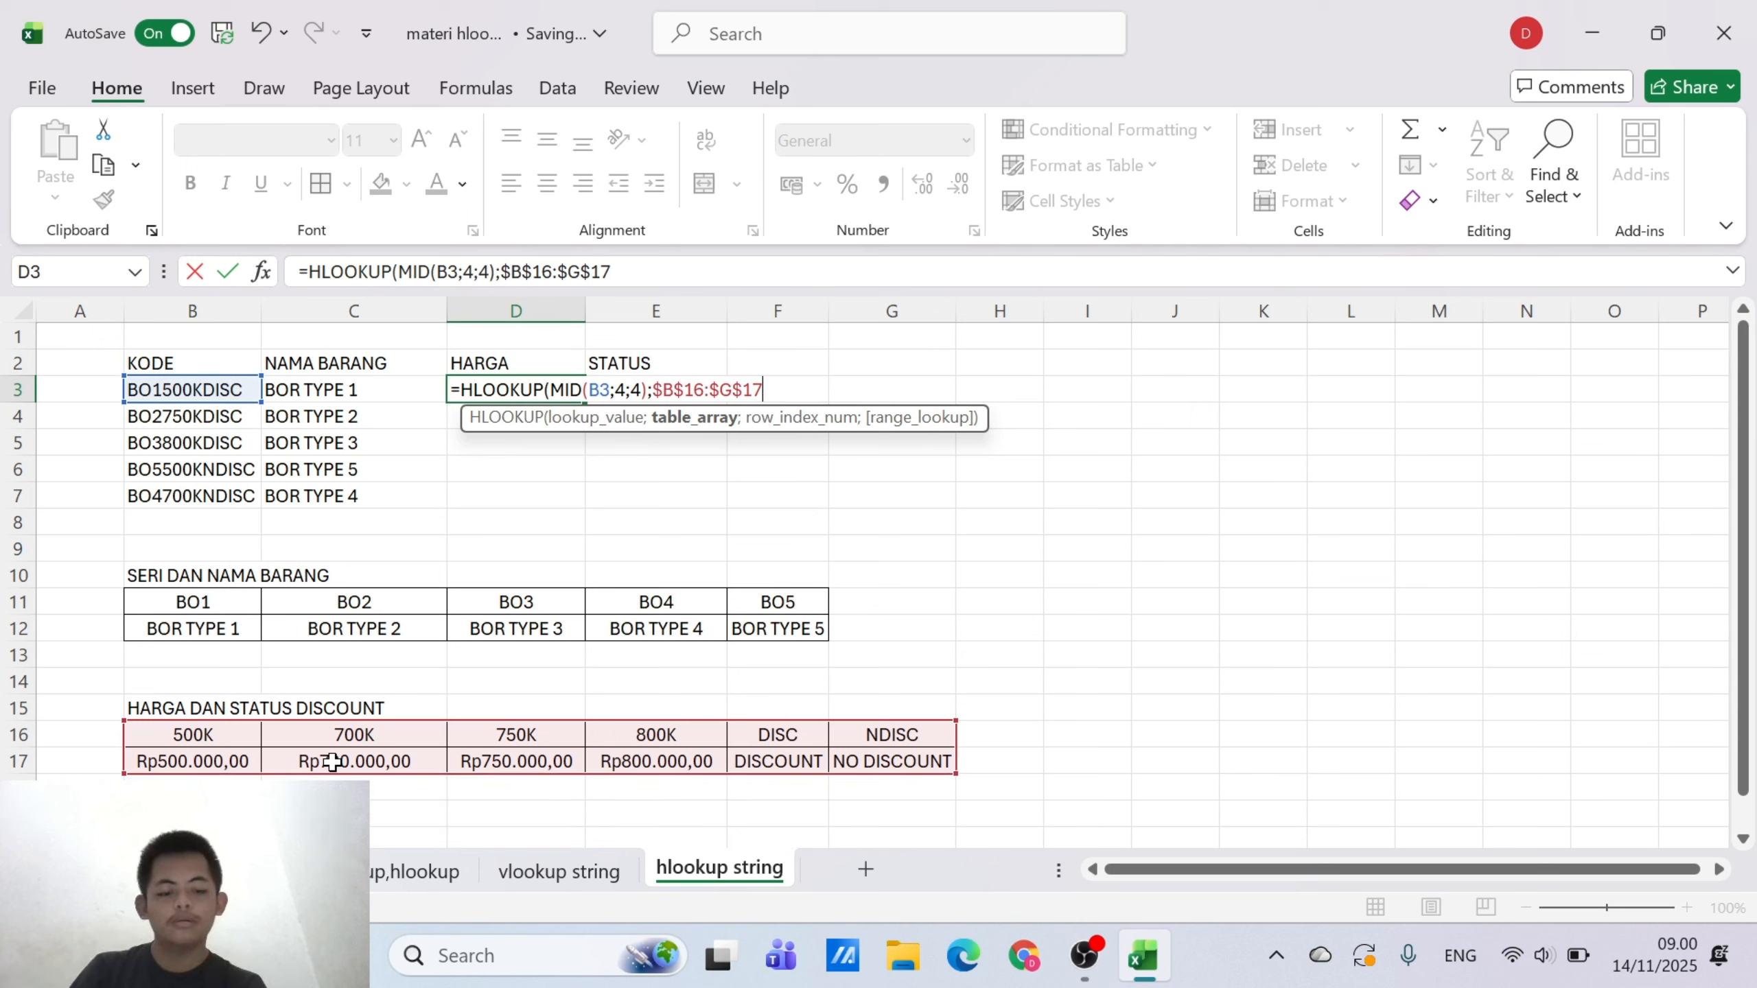
text(;)
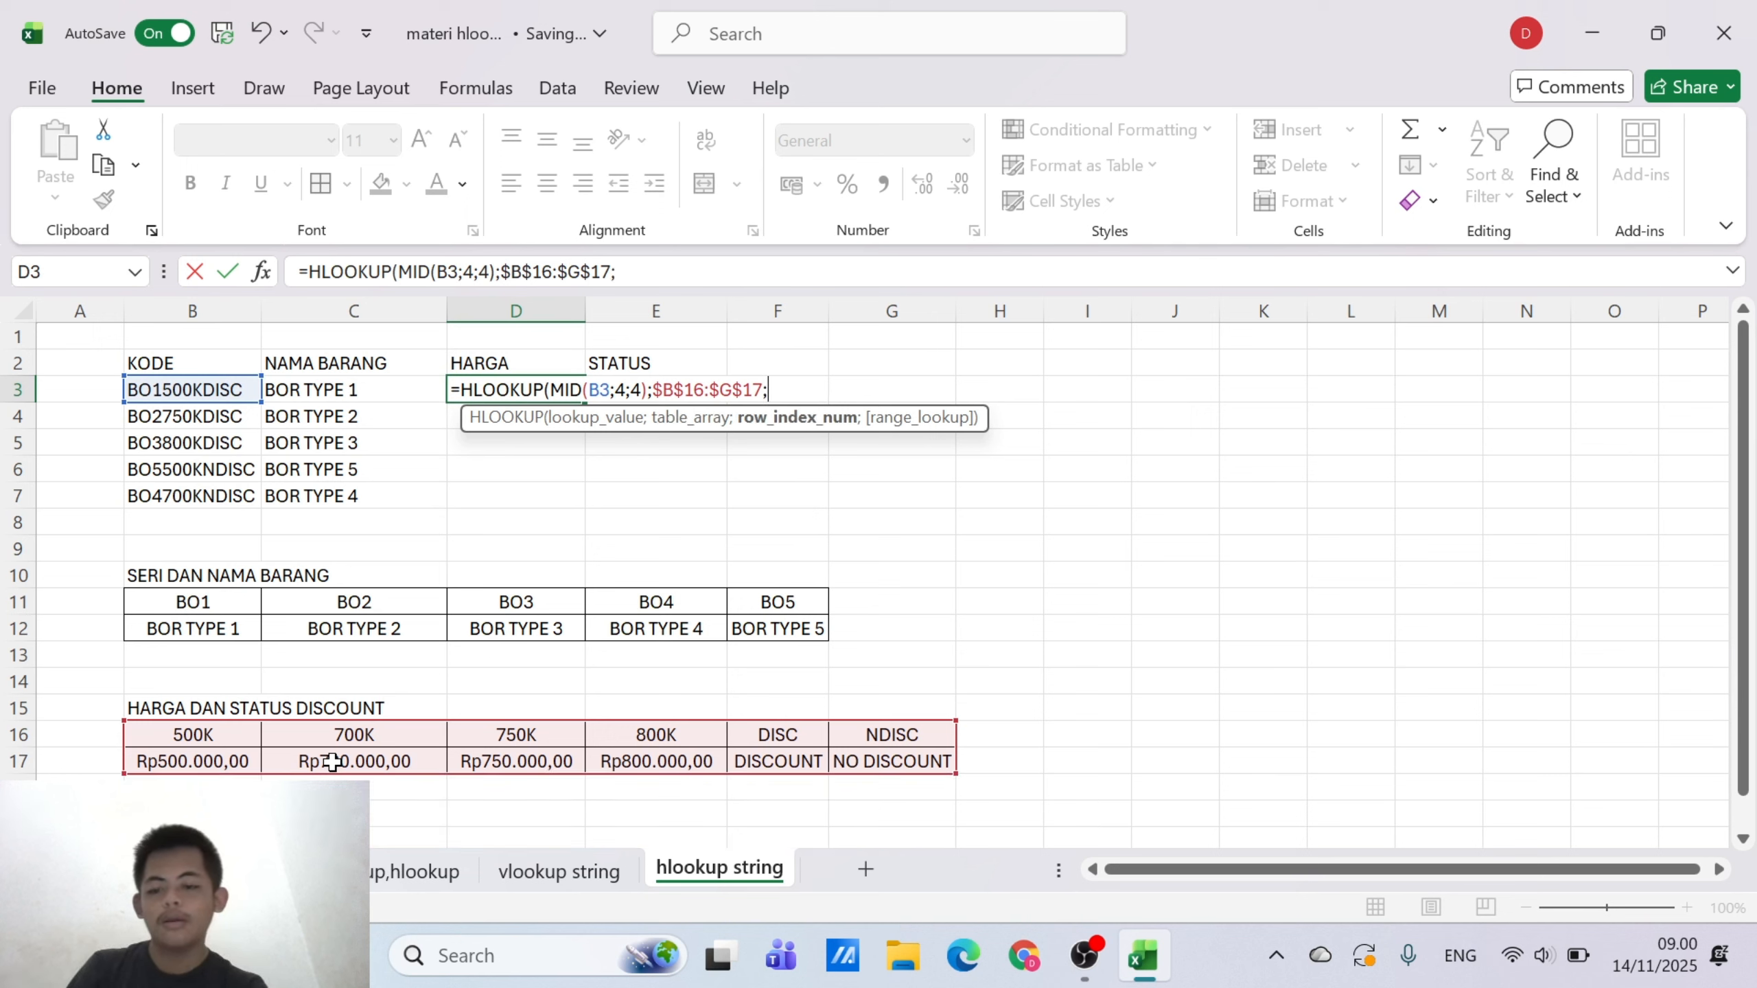
text(2;)
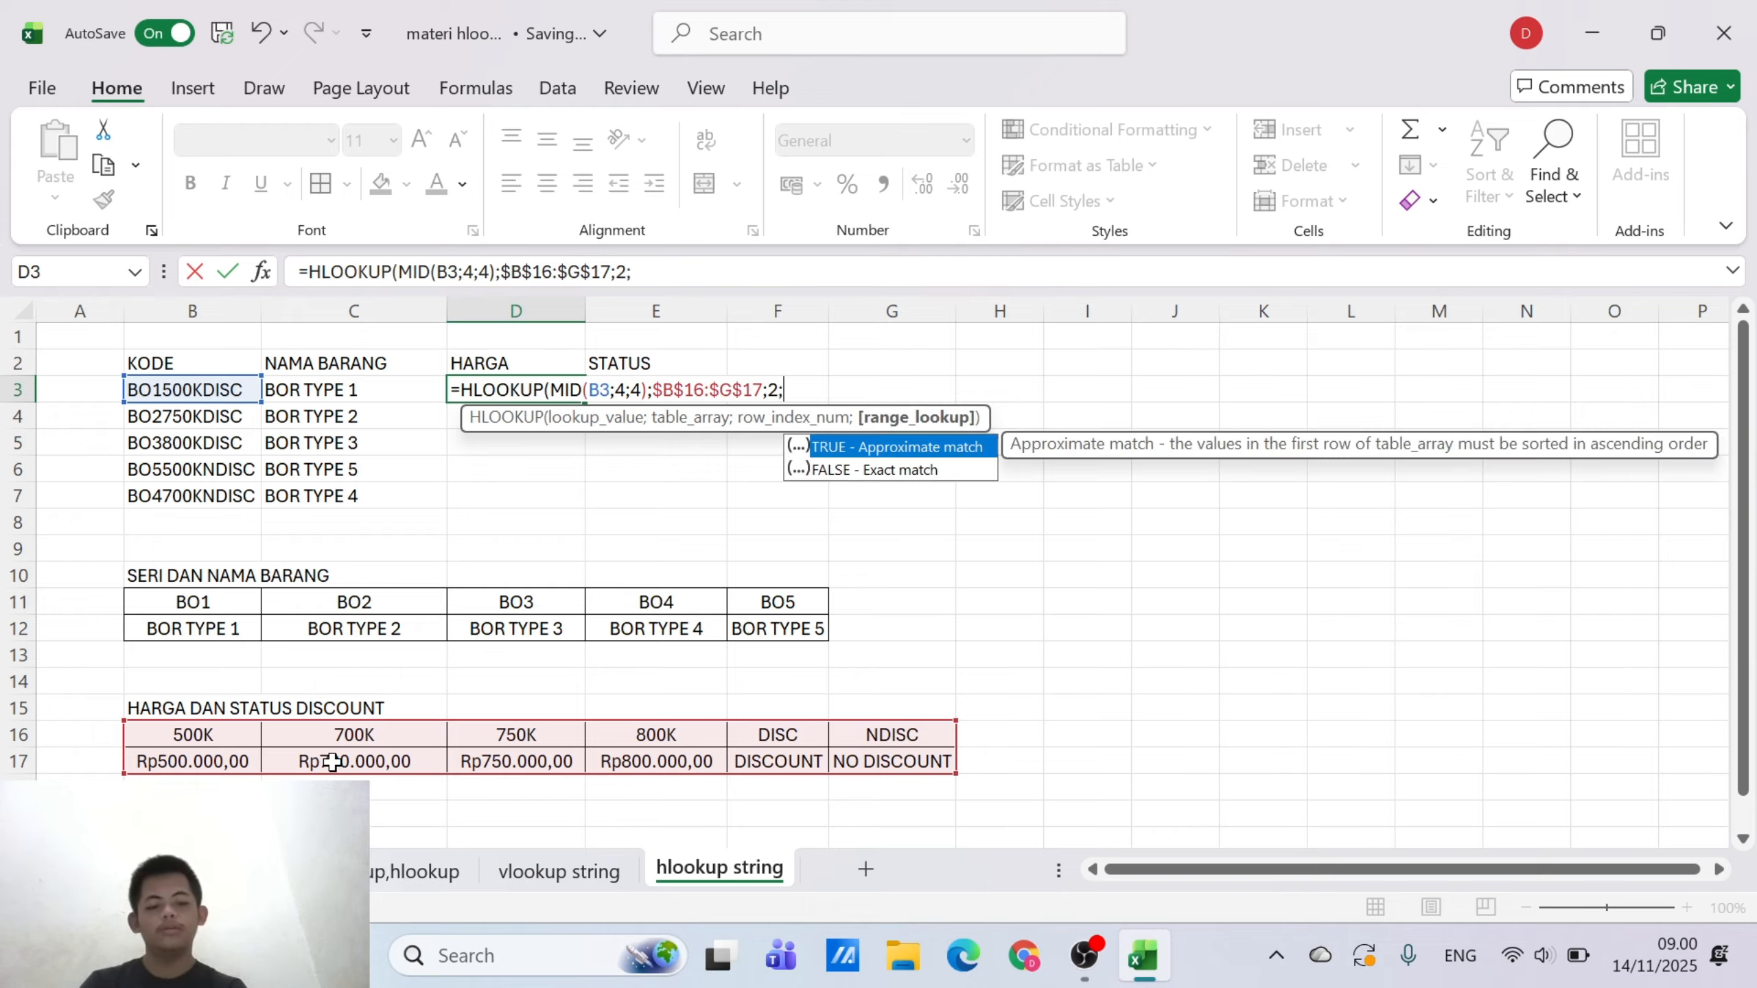
text(0))
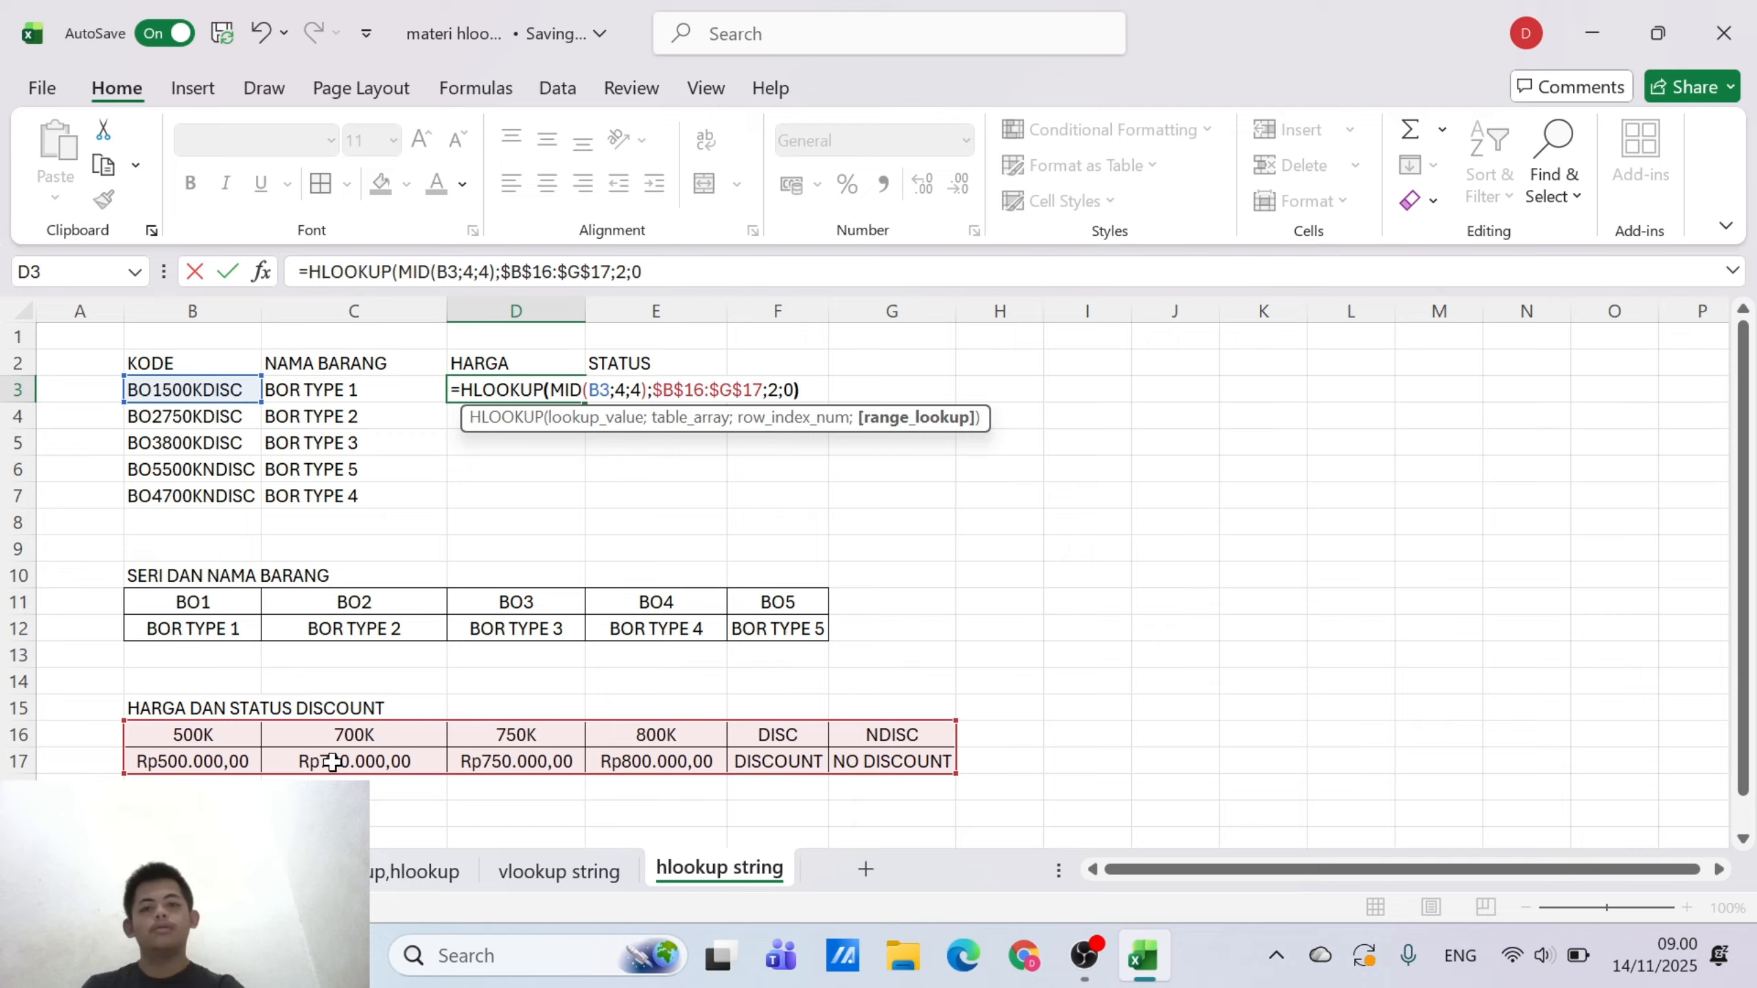
key(Return)
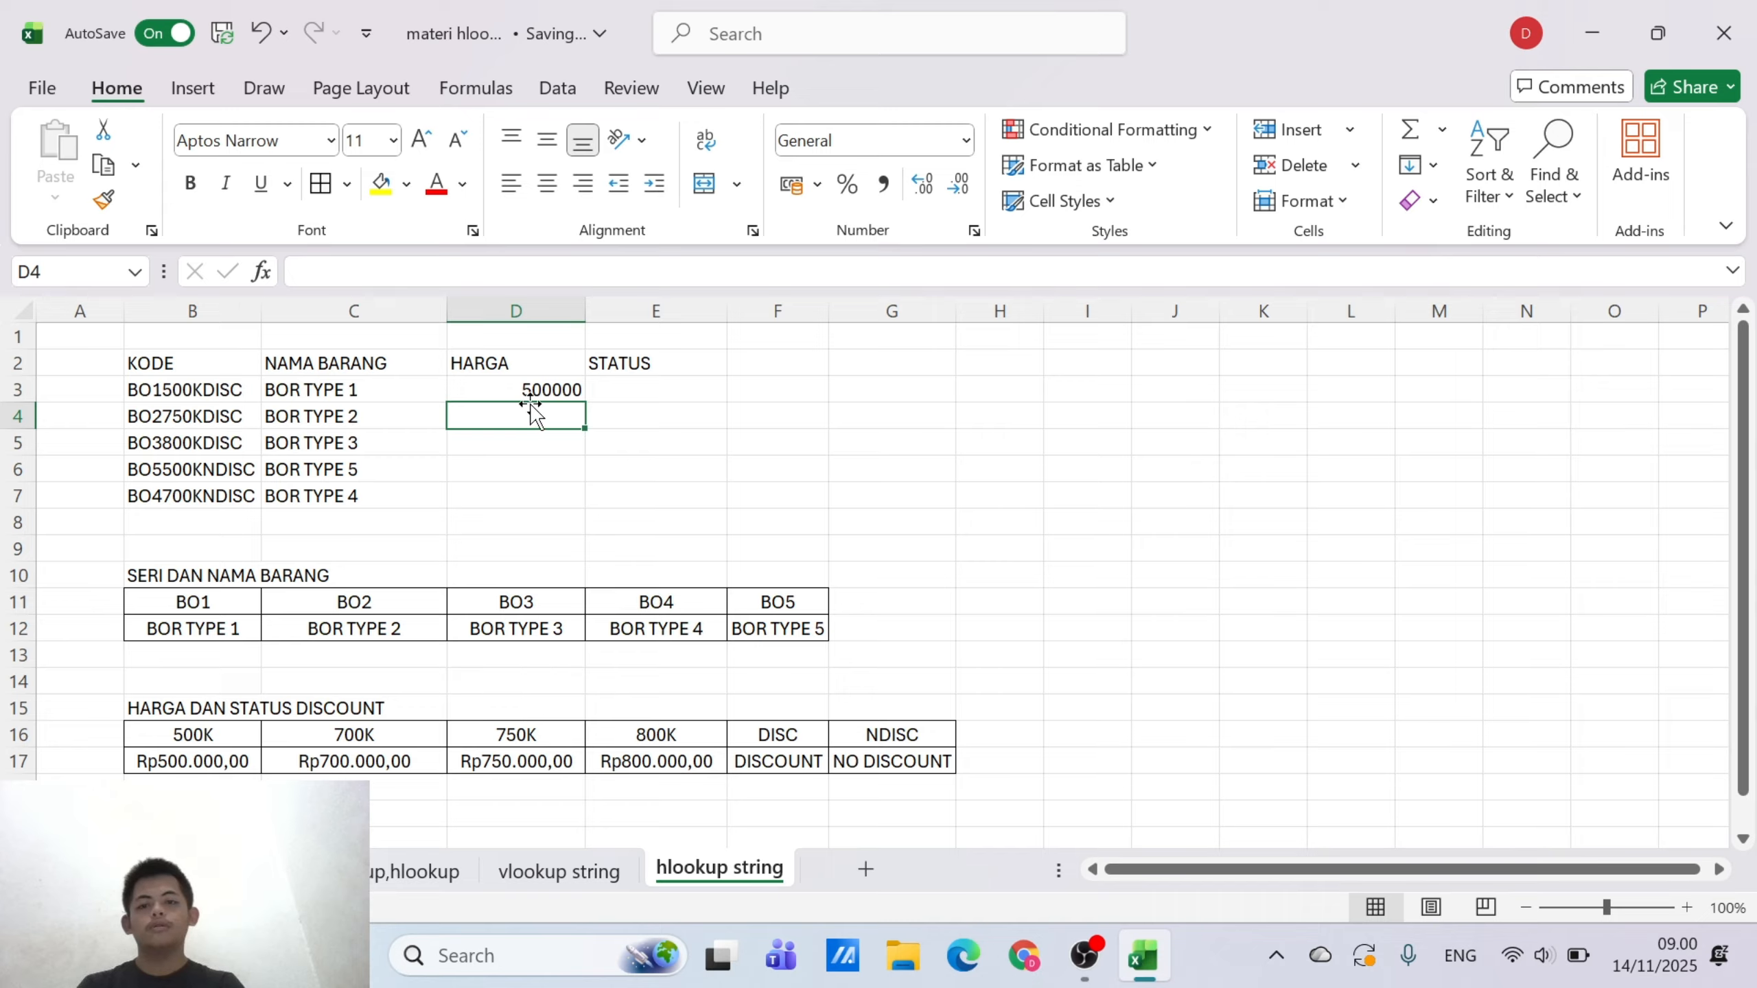
Format D3:D7 as Currency and fill the HARGA formula in D3 down through D7
drag(524, 396, 529, 510)
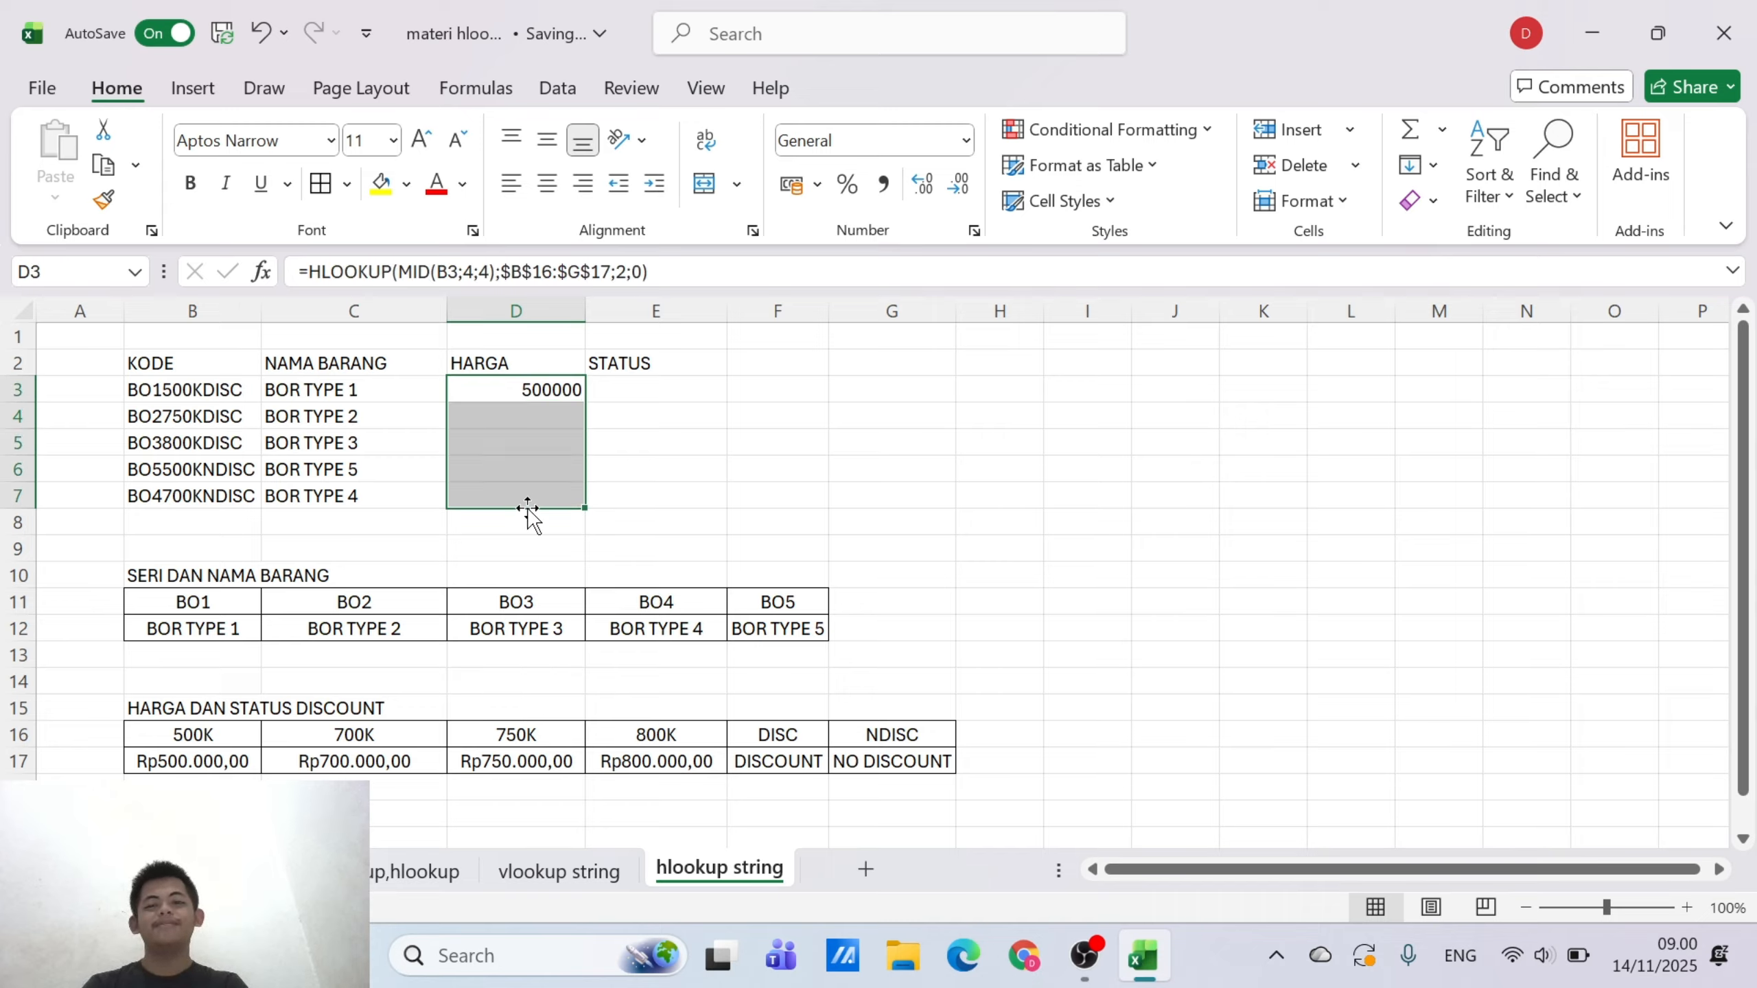
click(965, 140)
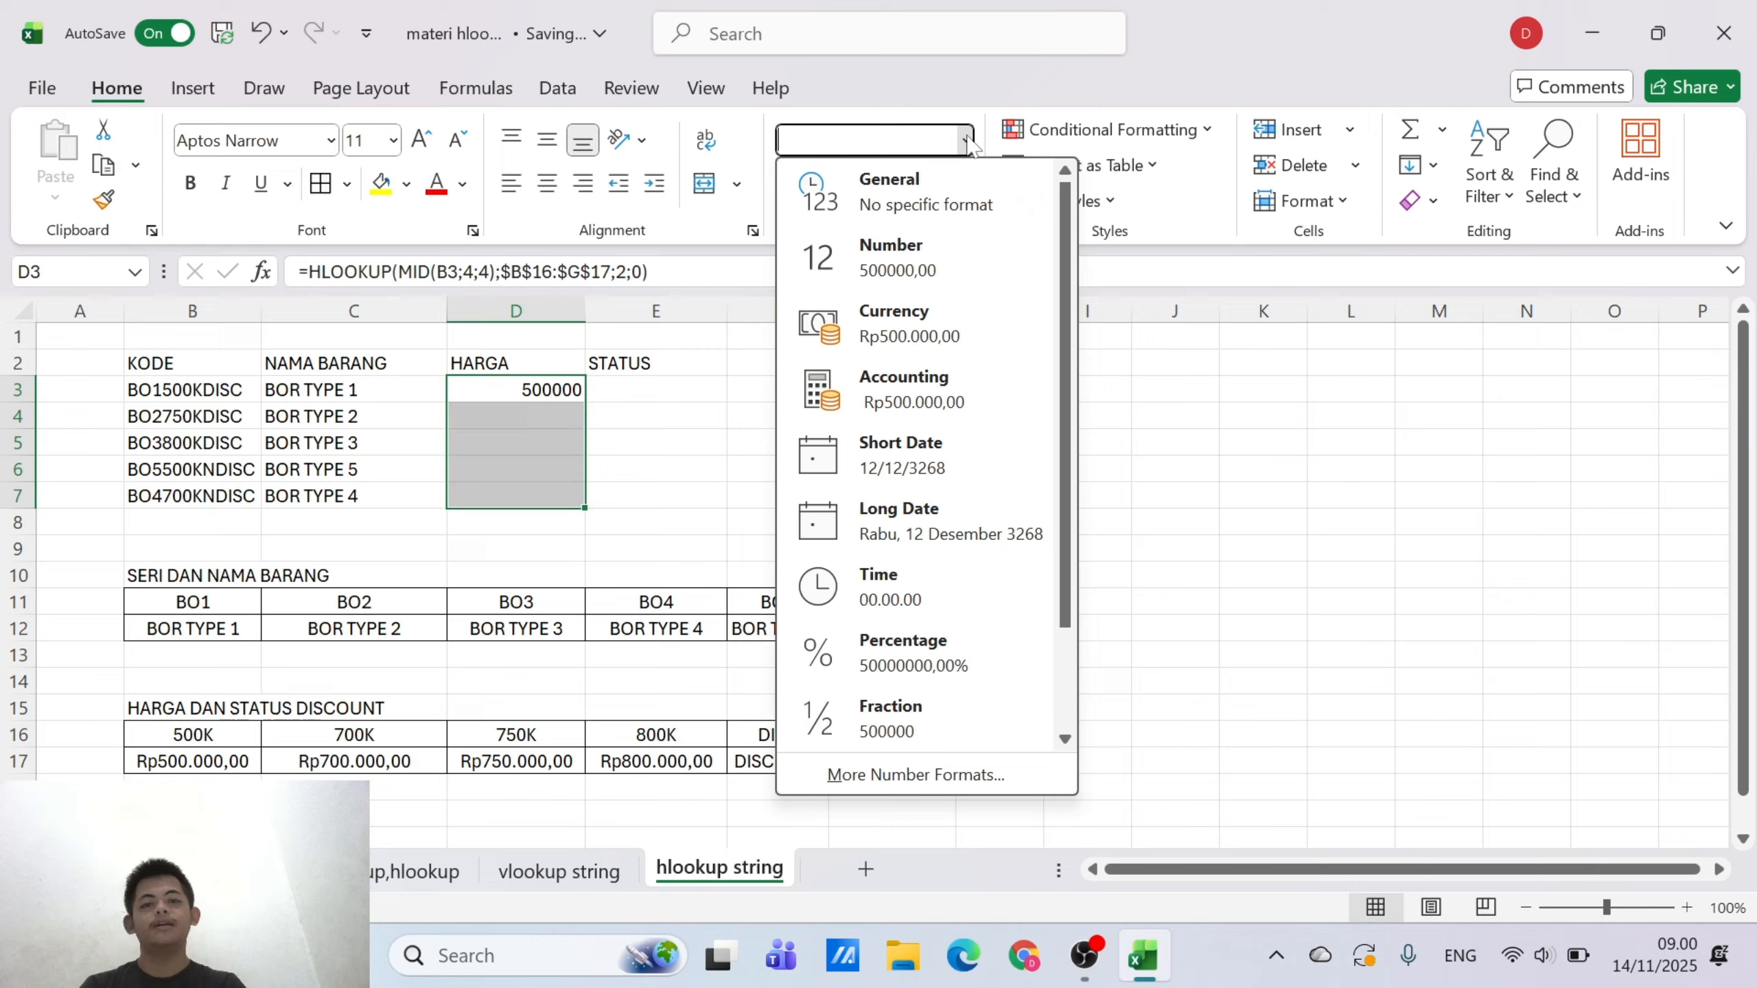
click(957, 337)
click(729, 425)
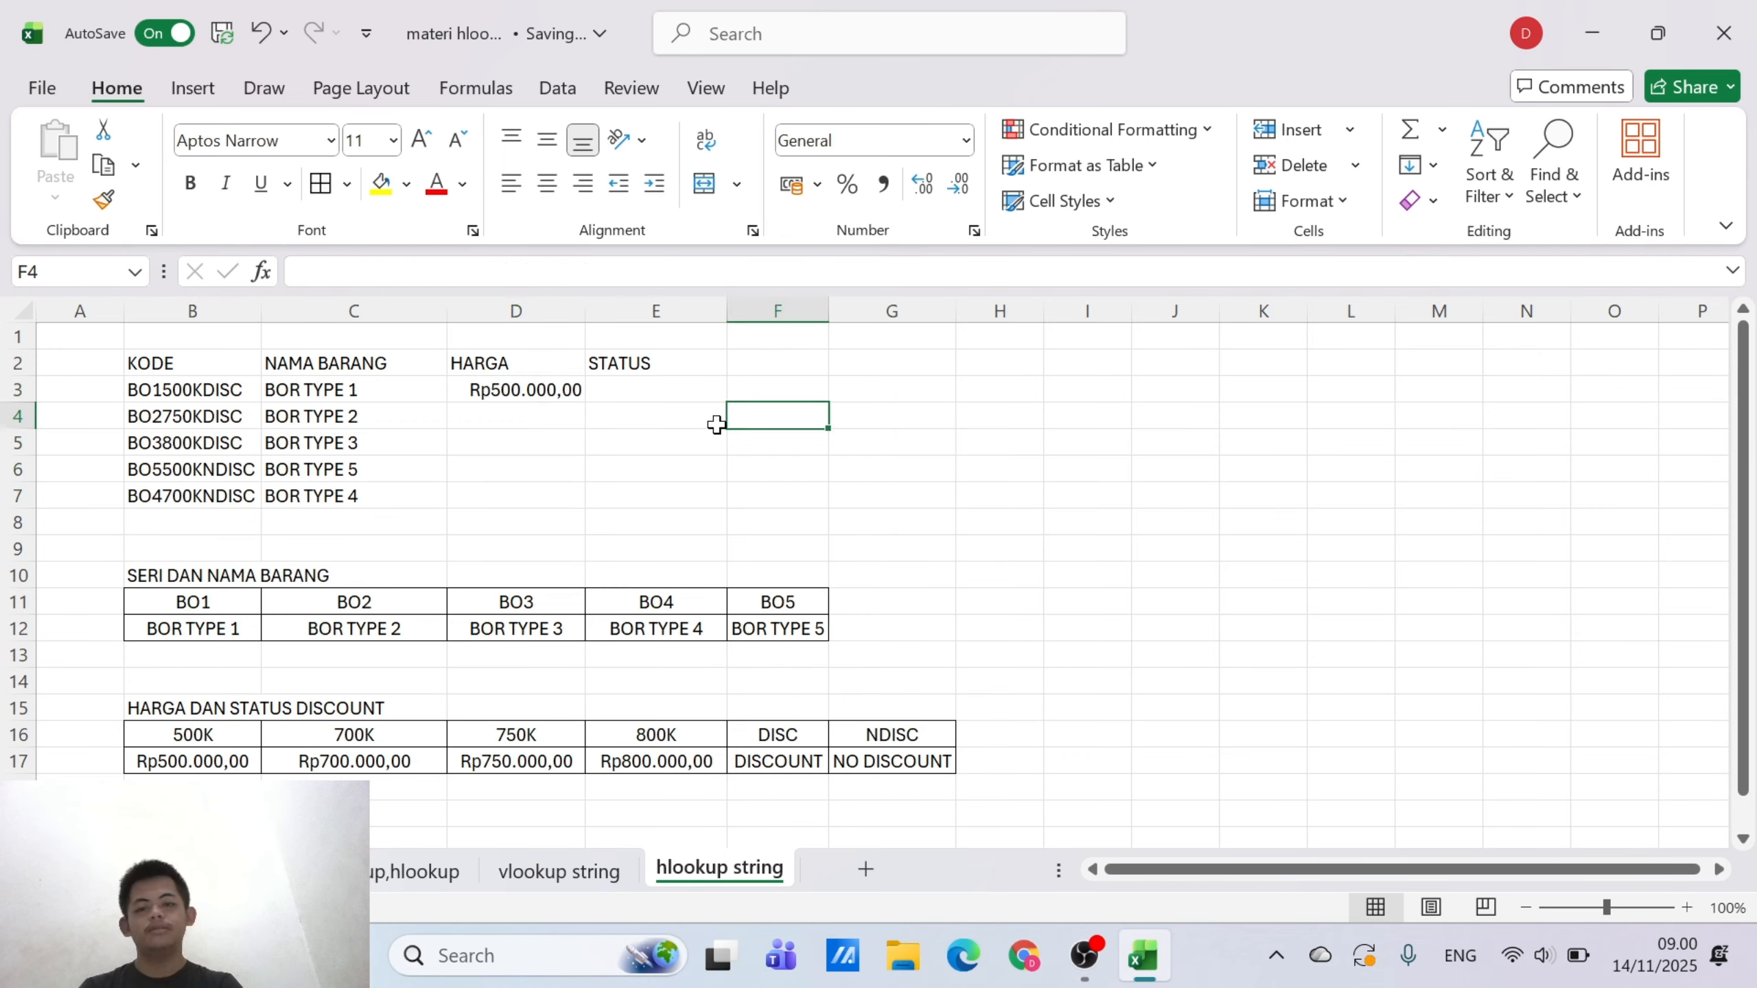
click(579, 392)
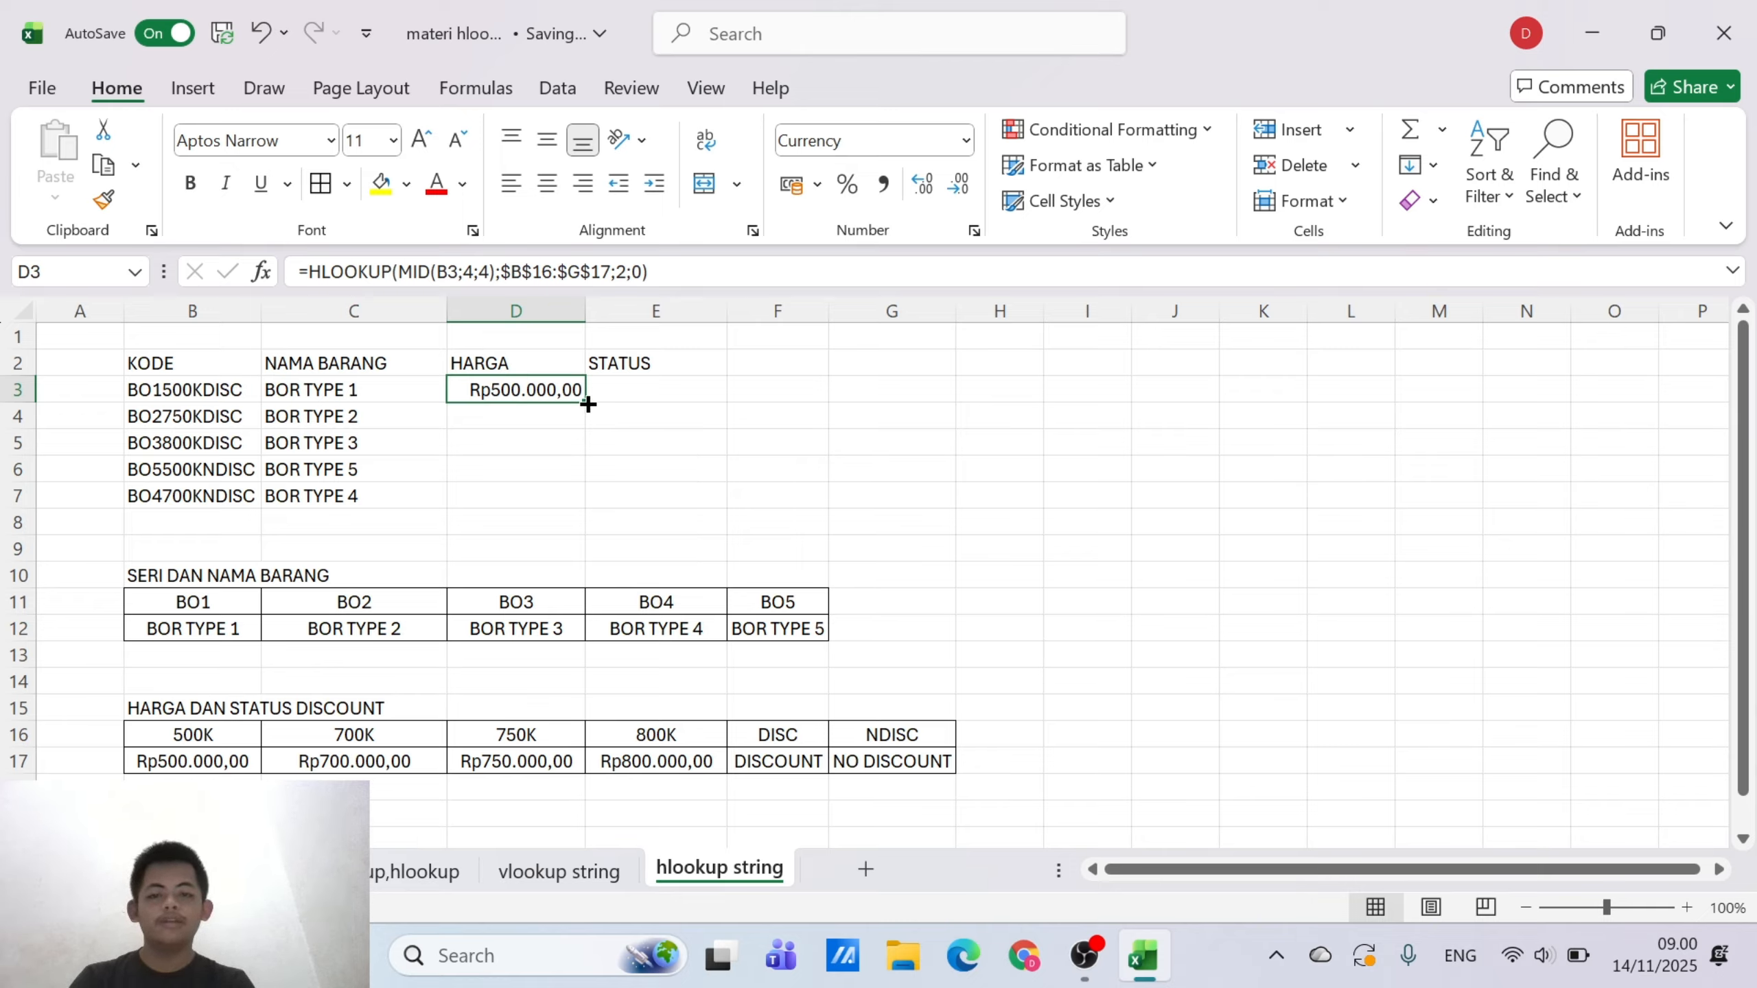
drag(586, 402, 561, 505)
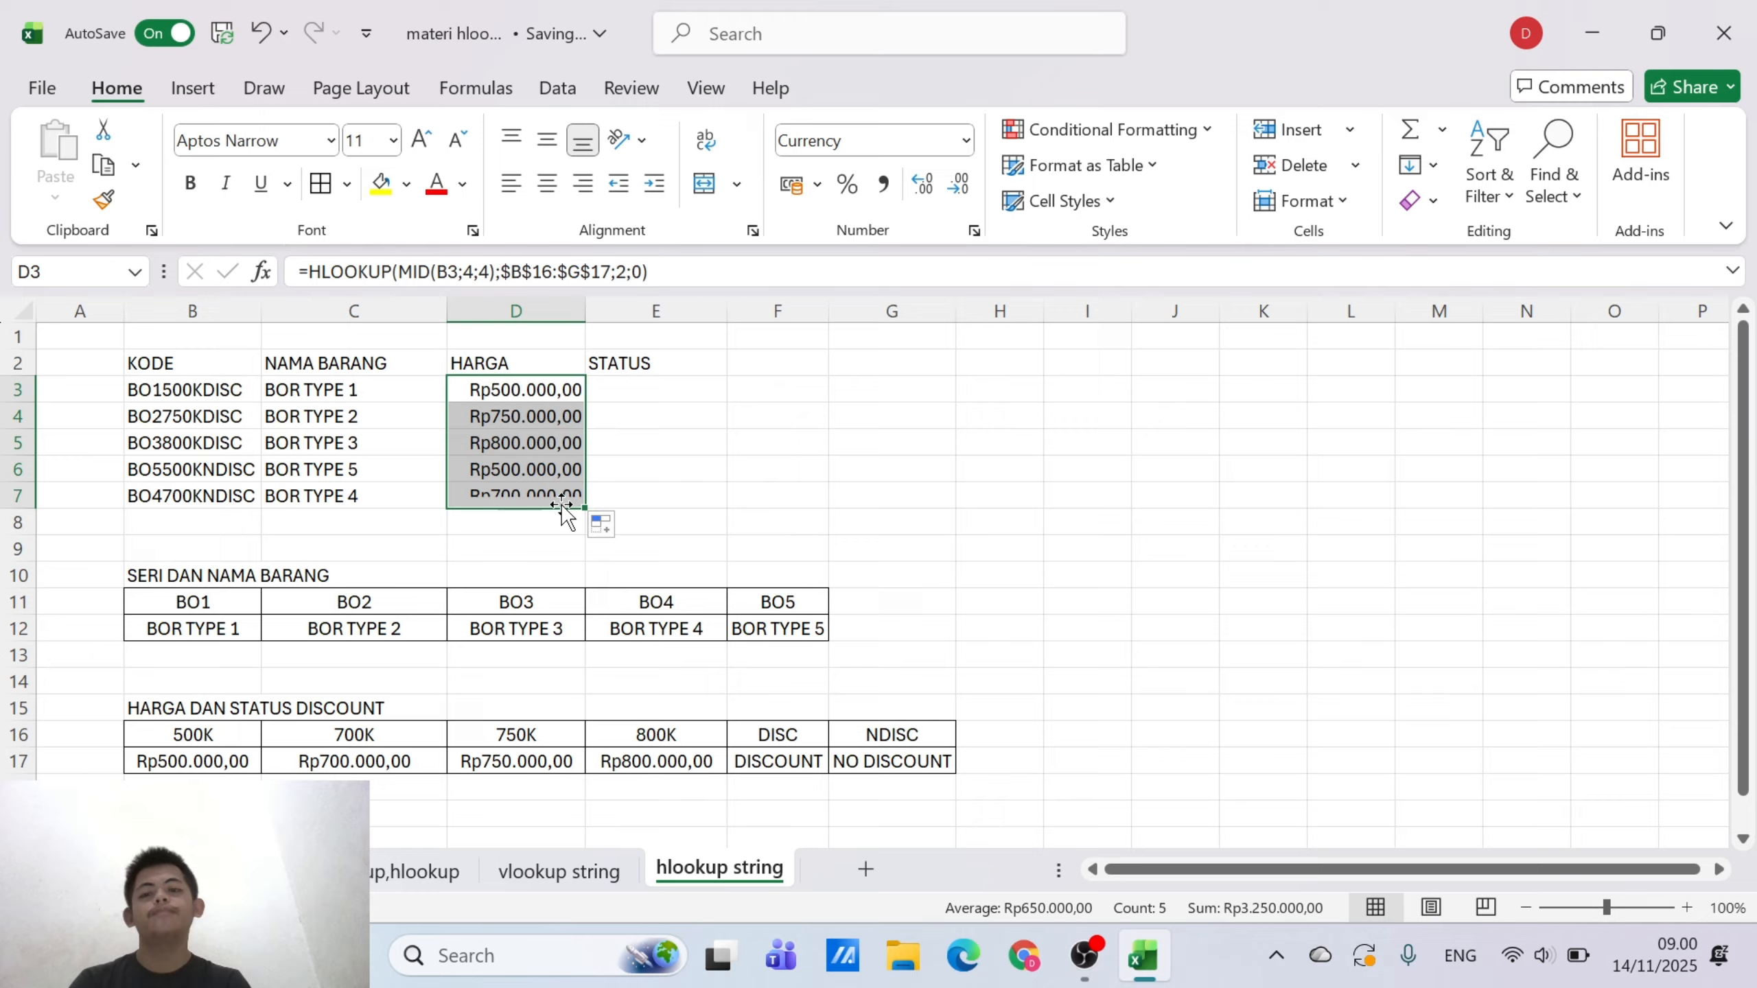
Start an HLOOKUP formula in E3 under STATUS
click(675, 387)
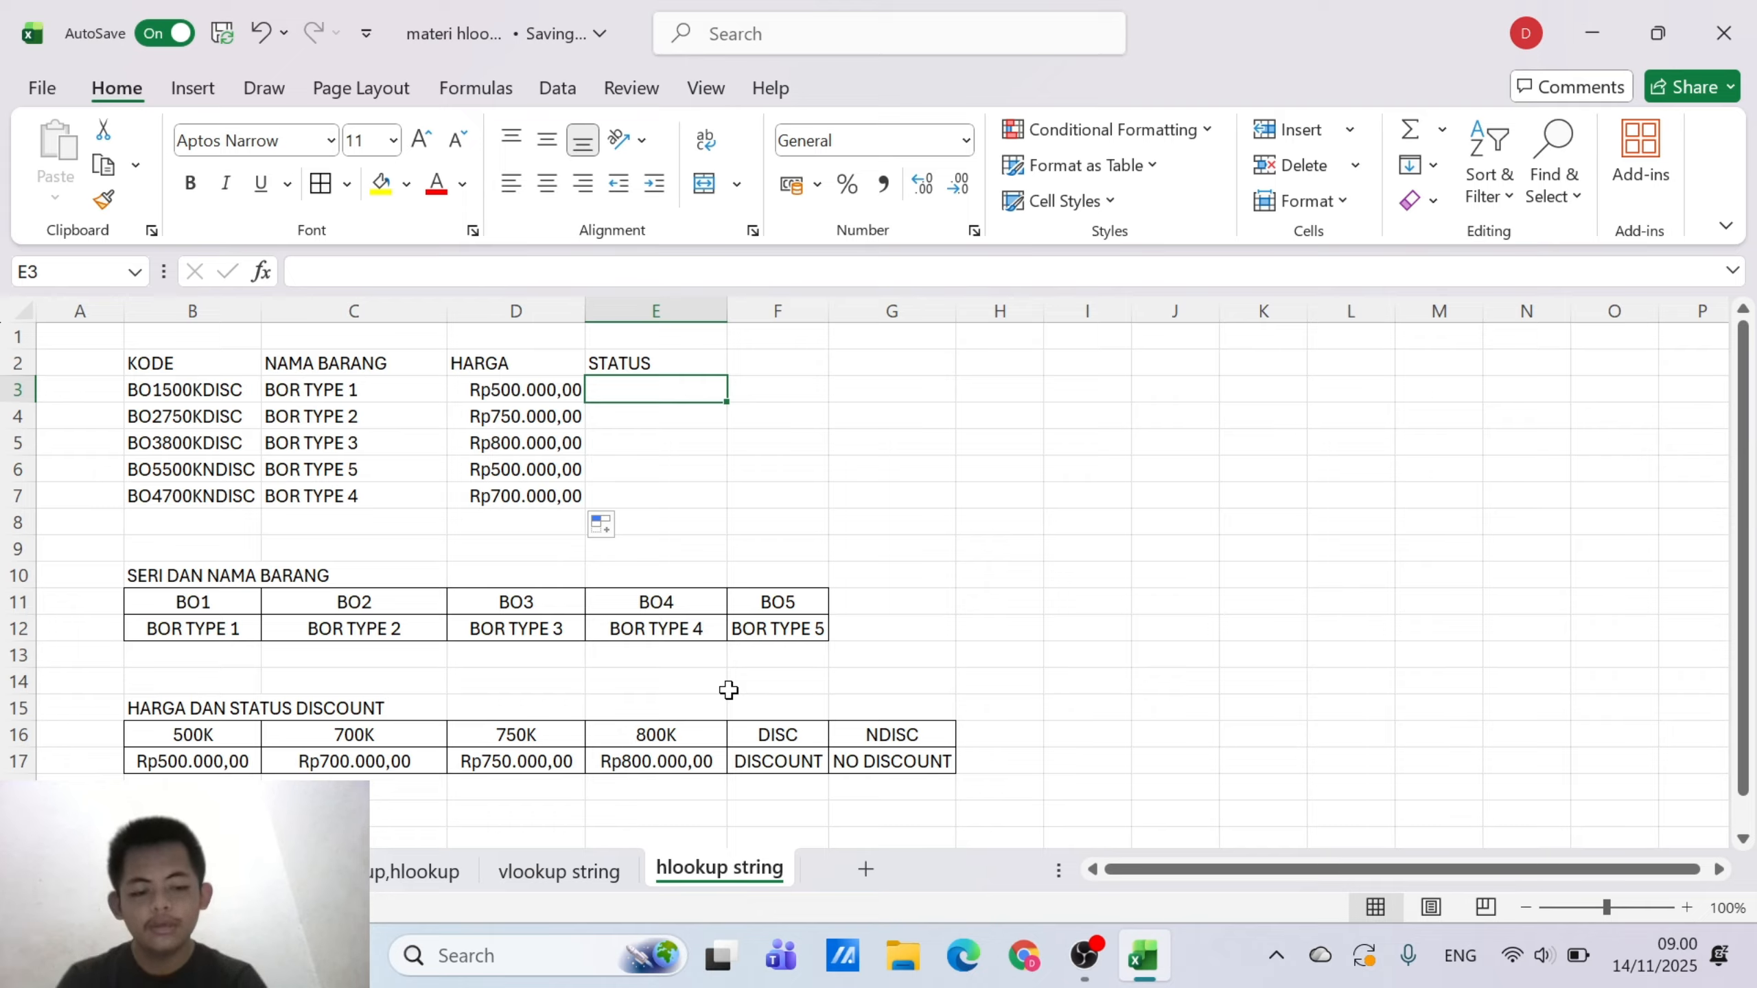
text(-)
text(HLOO)
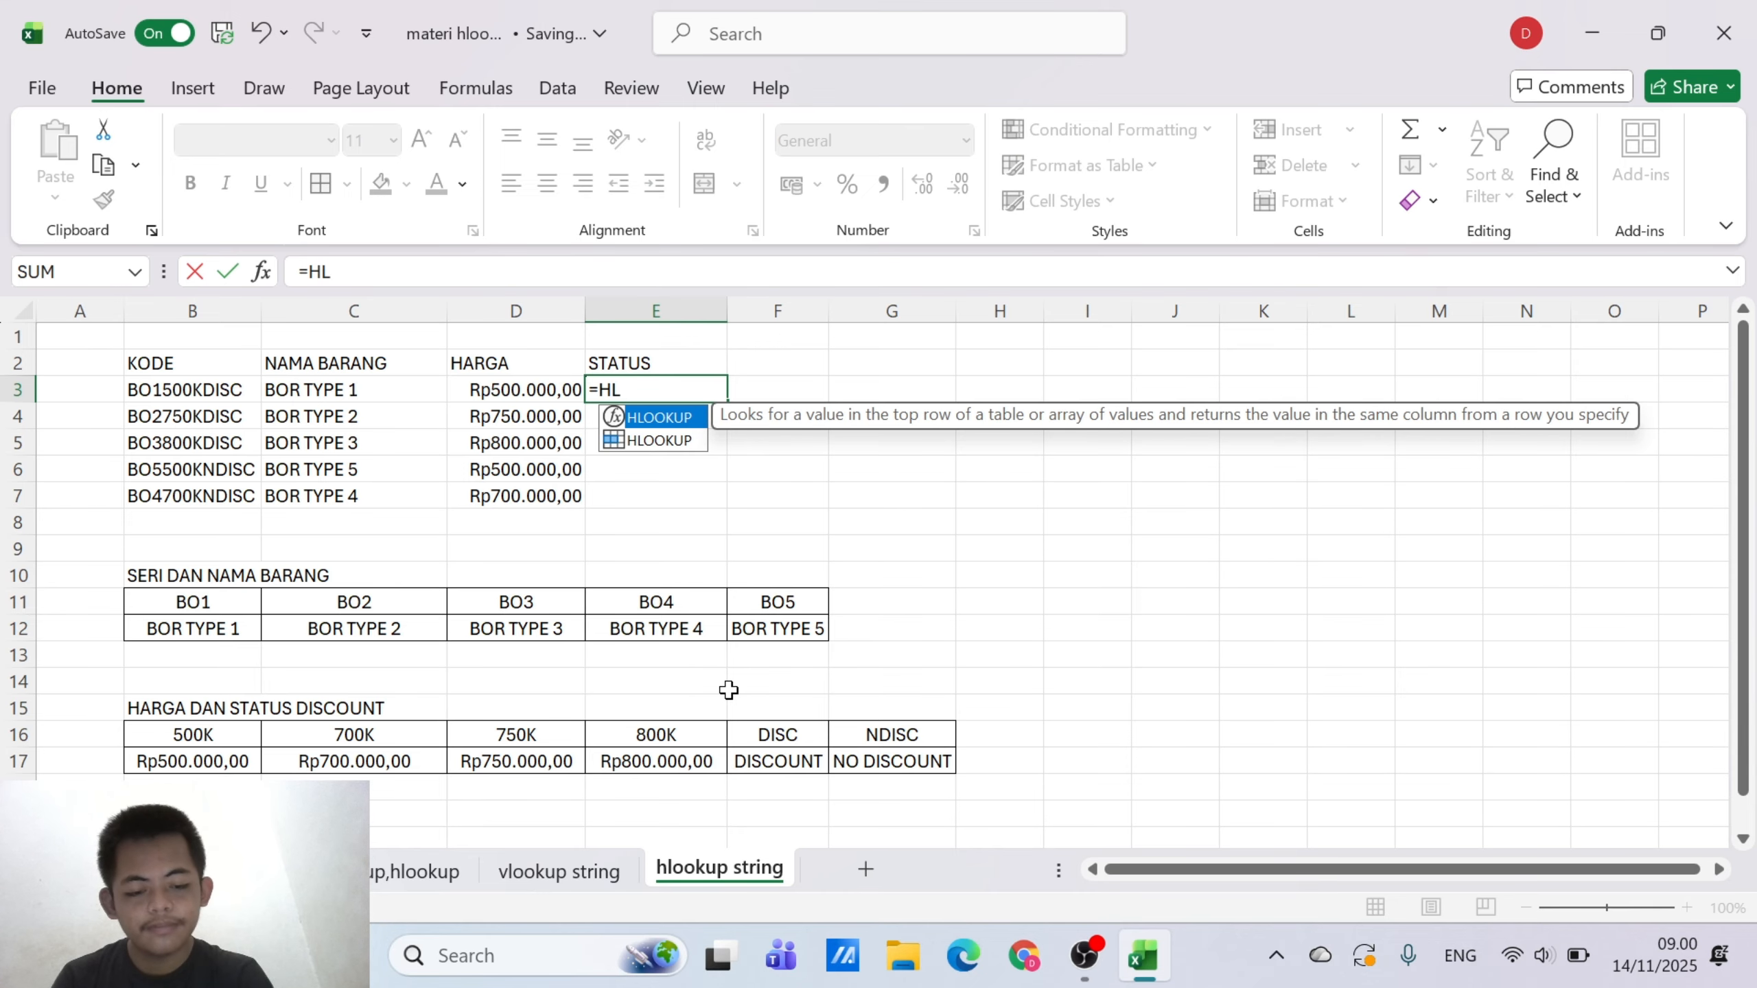
double_click(687, 417)
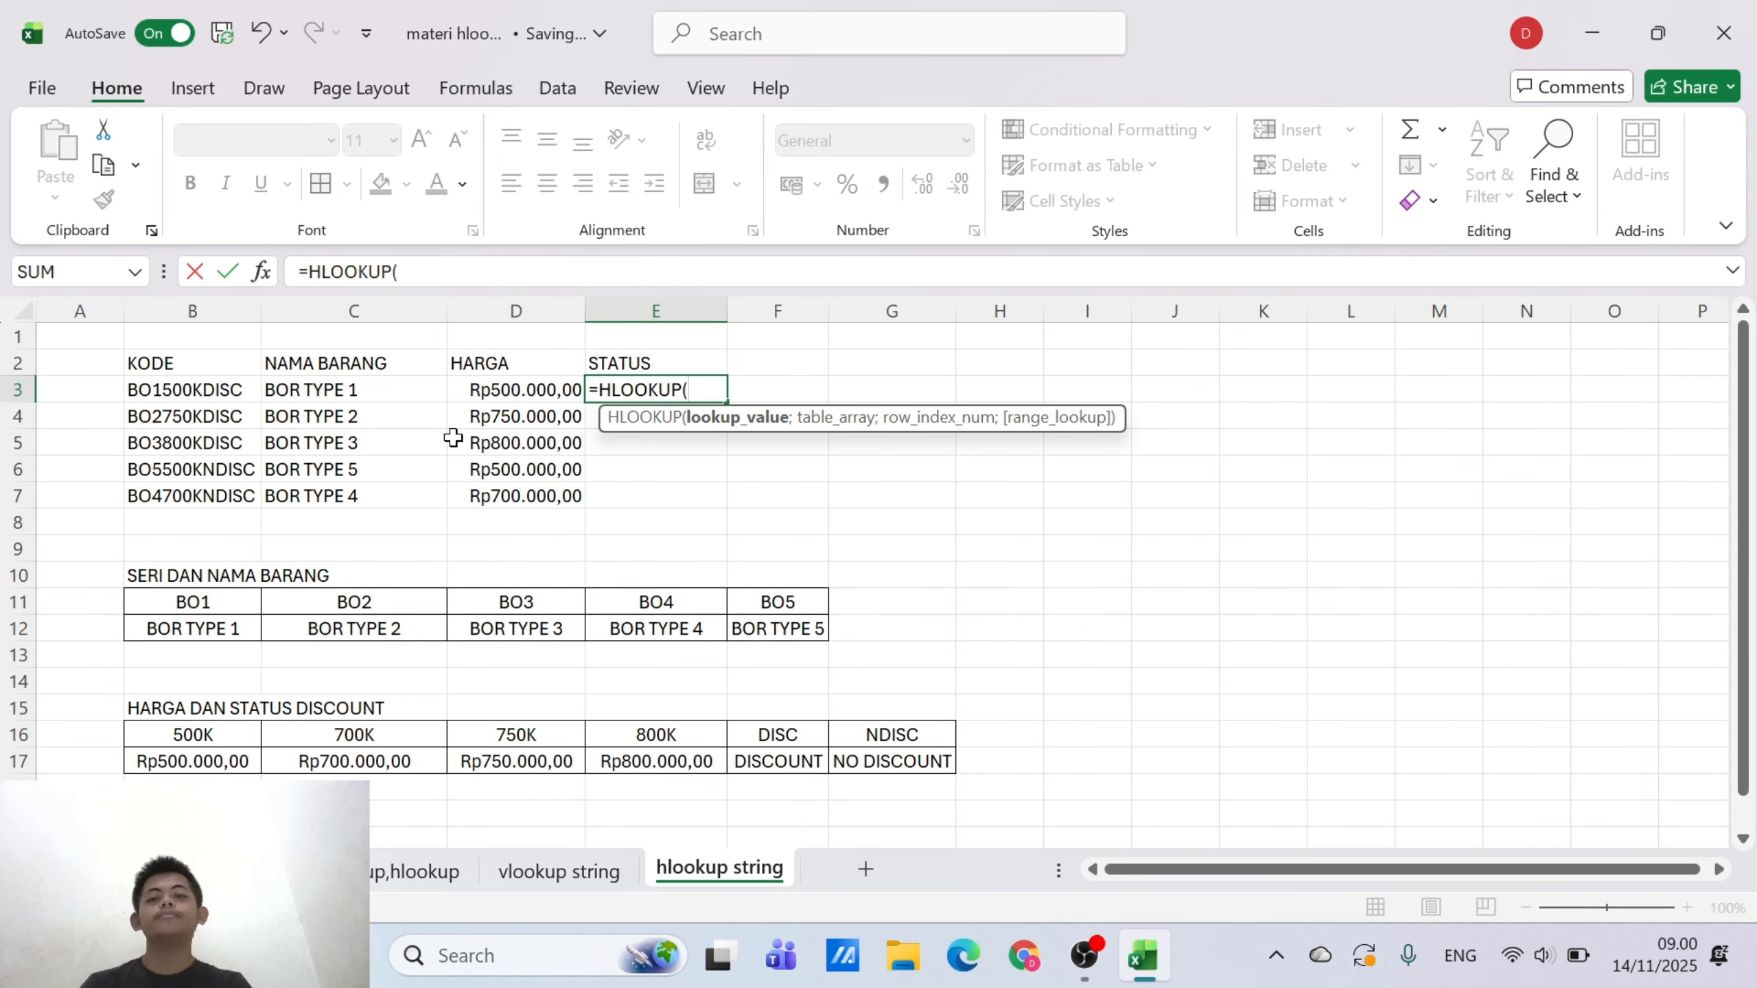
click(234, 391)
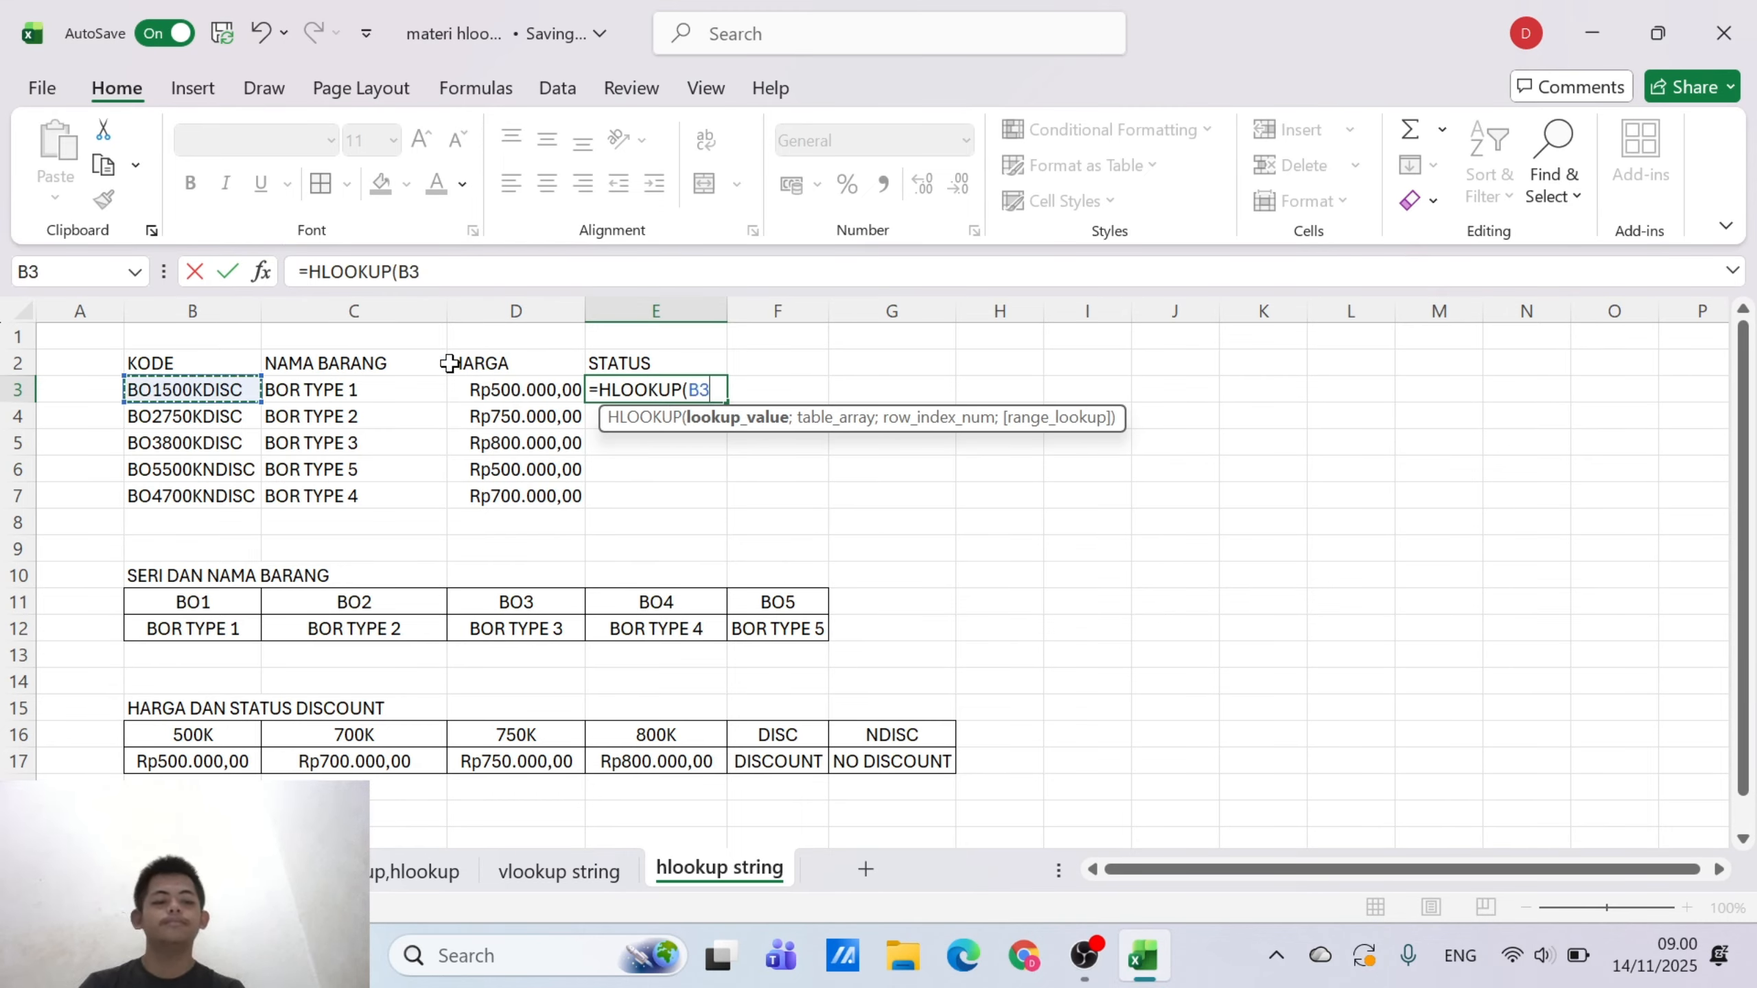
key(BackSpace)
key(BackSpace)
text(LE)
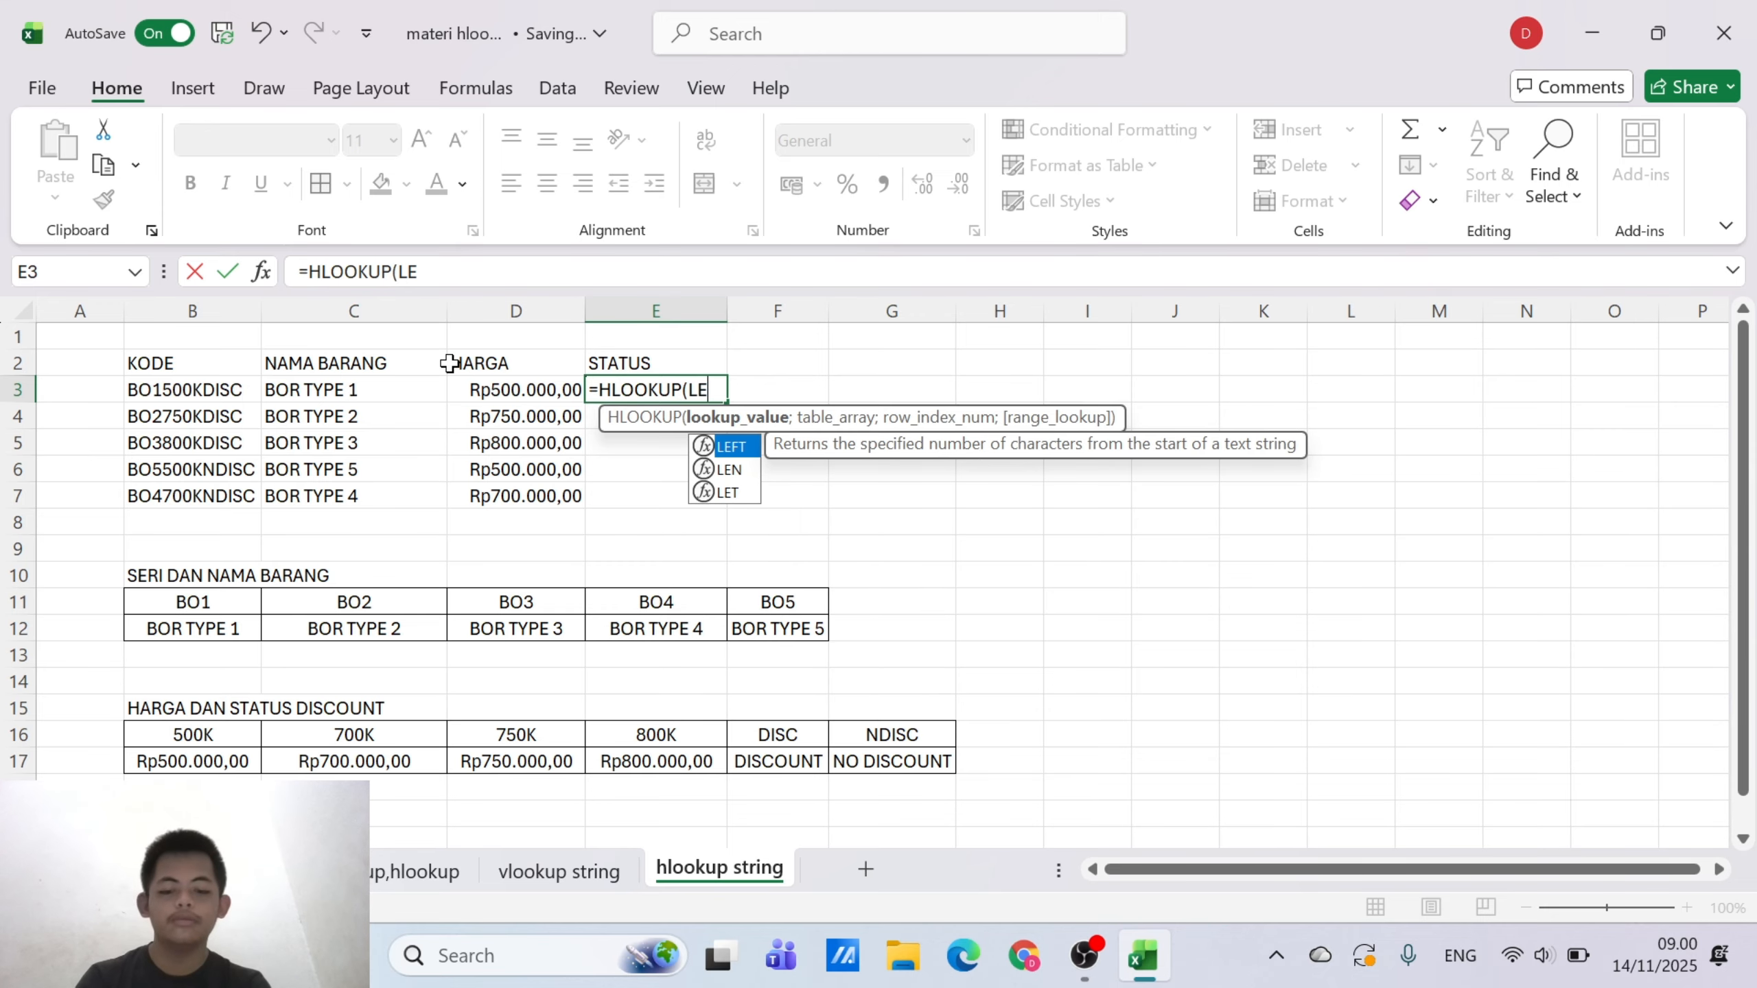
key(BackSpace)
key(BackSpace)
Use RIGHT(B3;4) as the lookup value of the HLOOKUP formula in E3
text(RI)
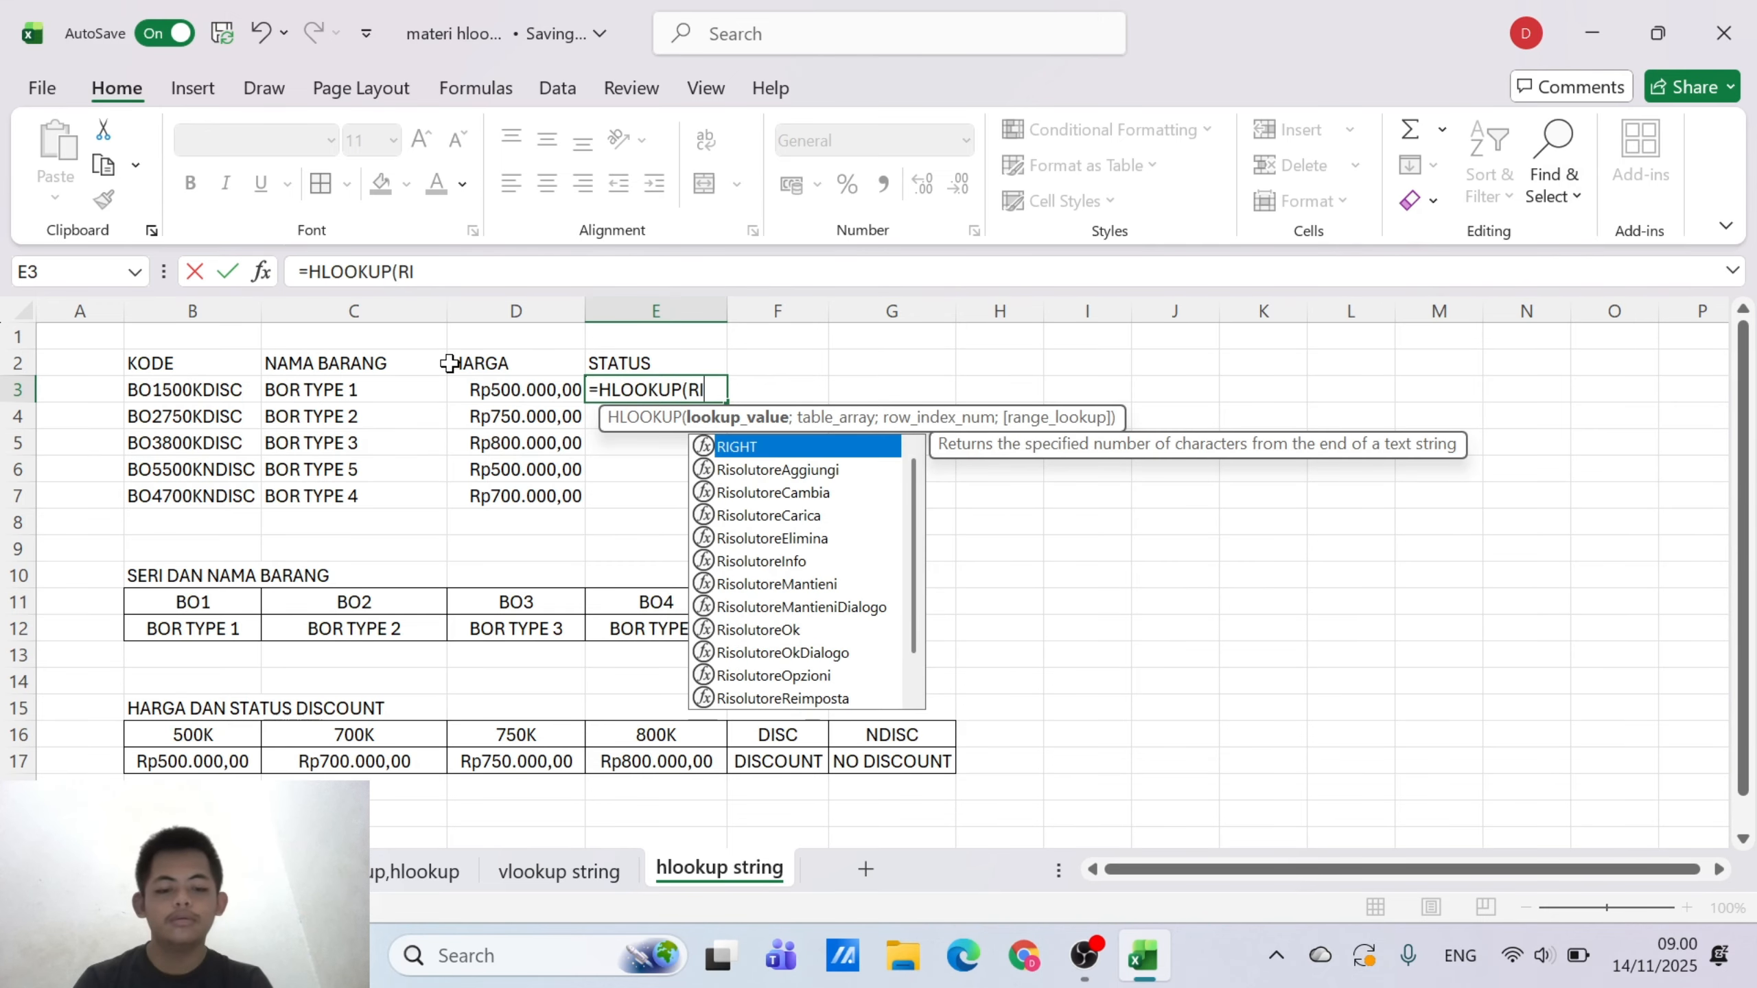
text(GHT)
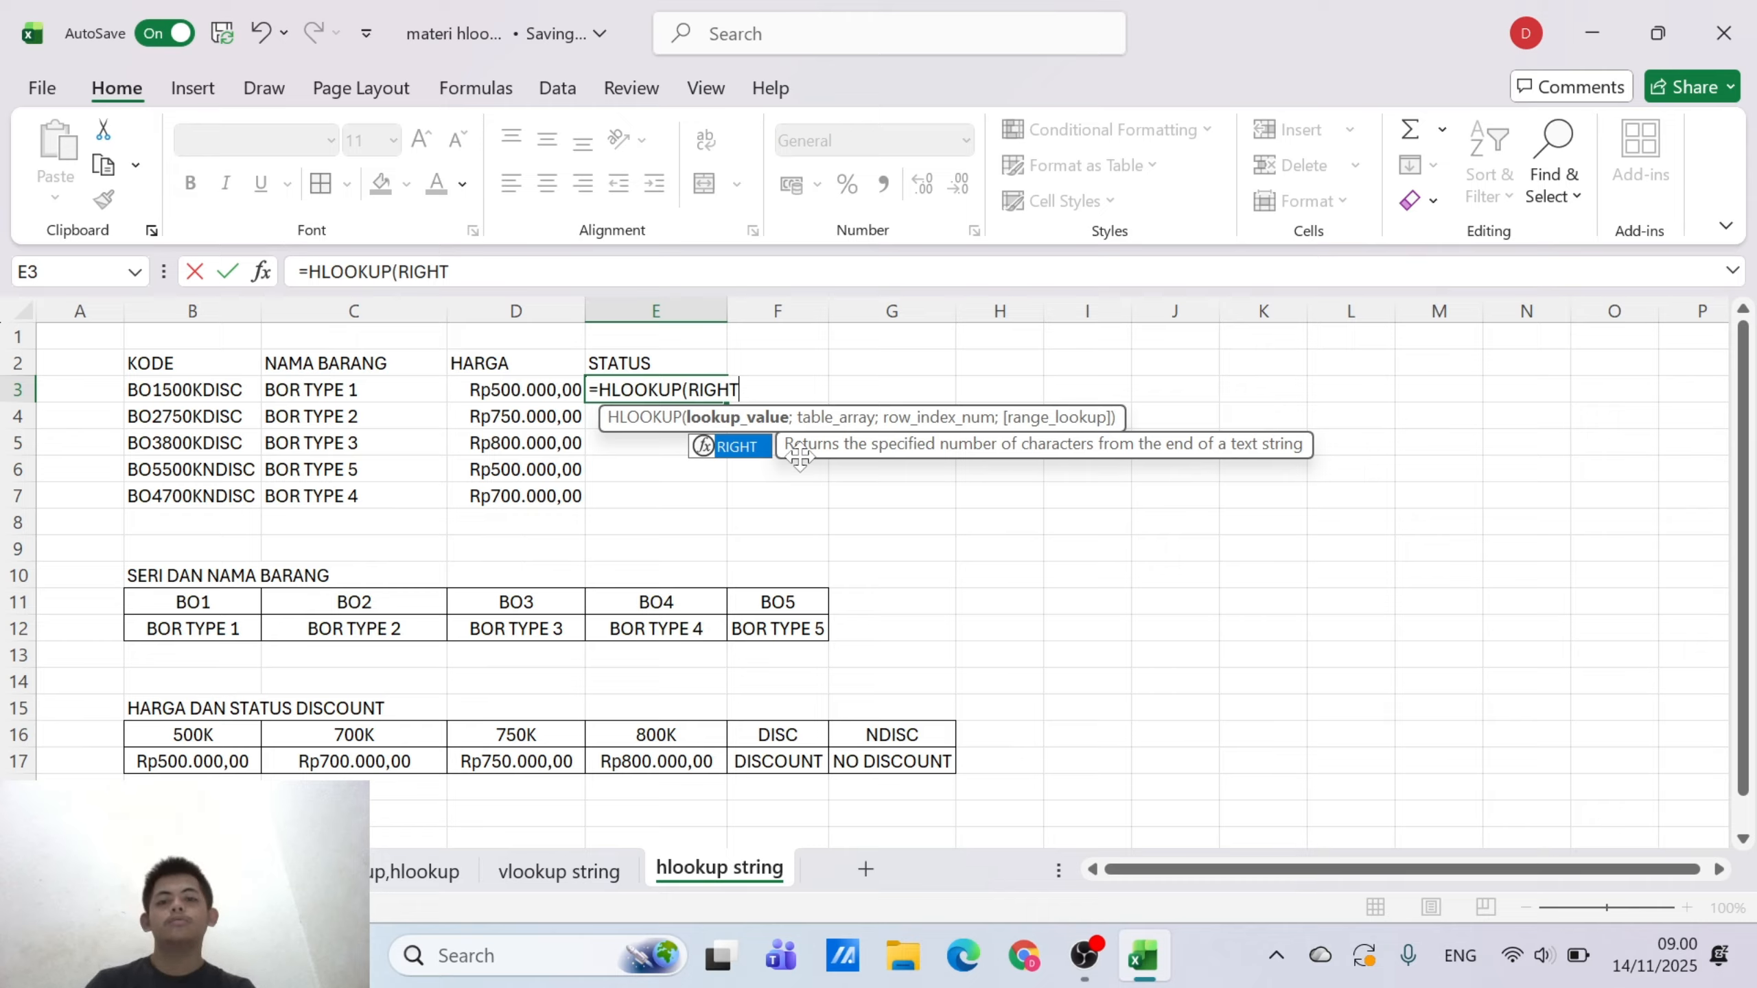
double_click(749, 446)
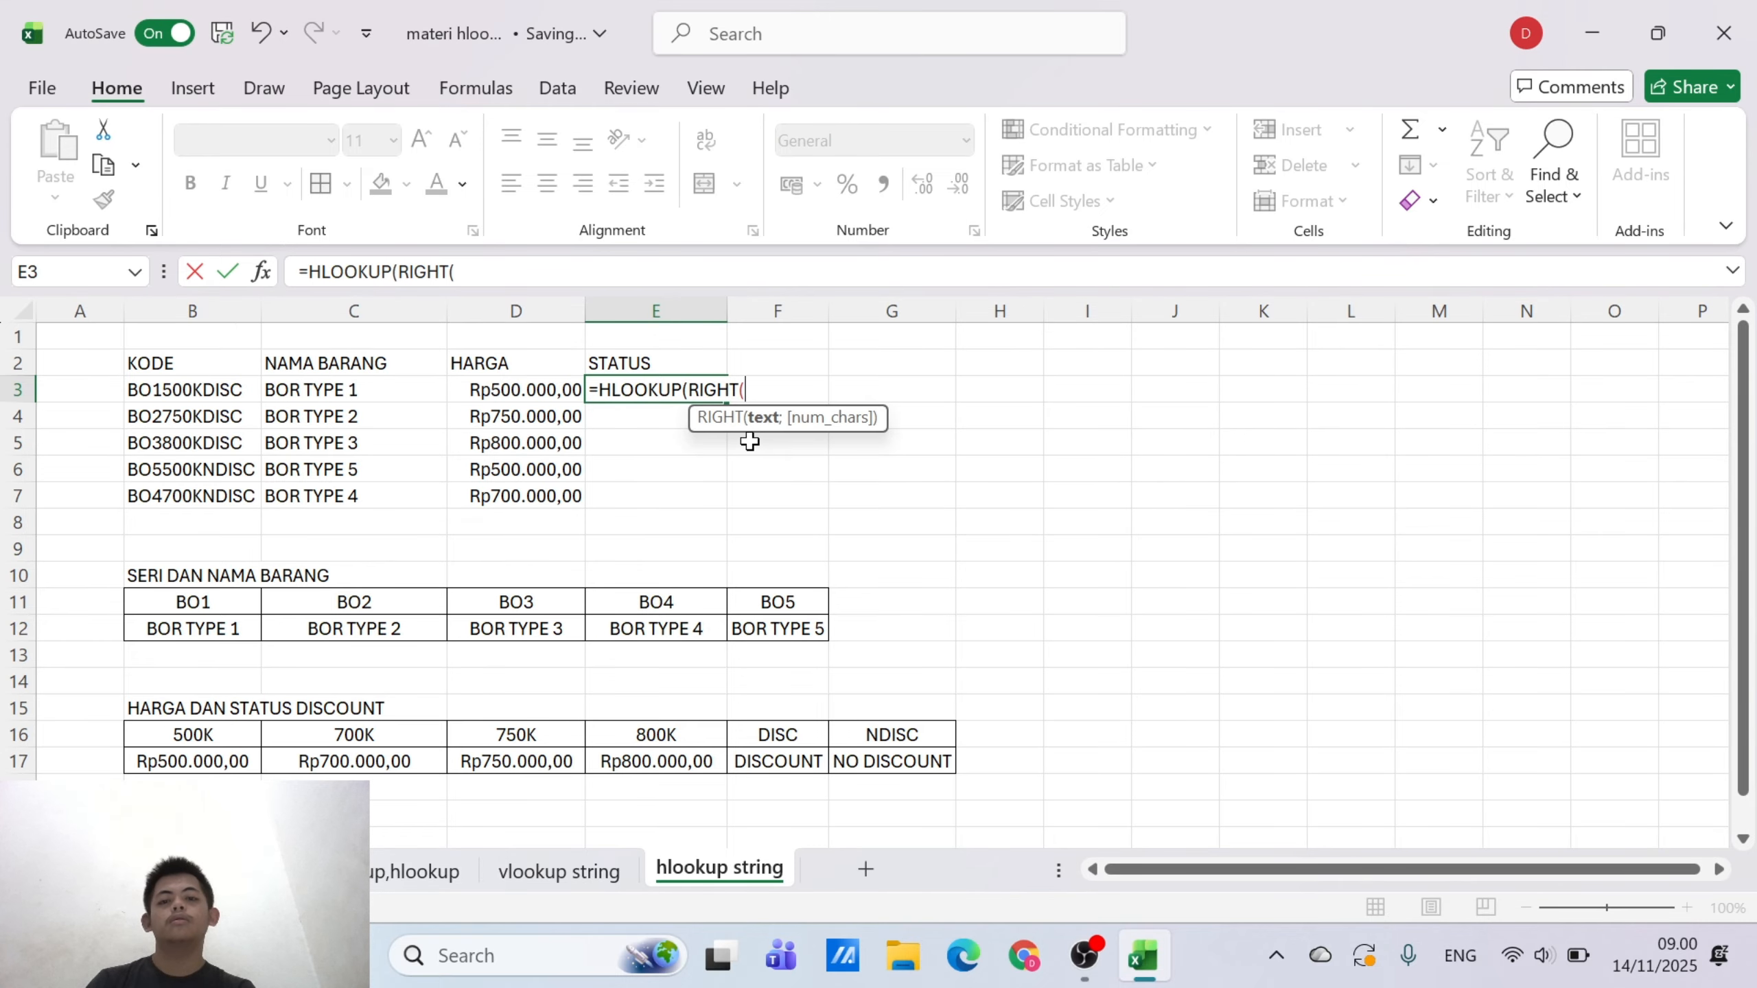
click(171, 394)
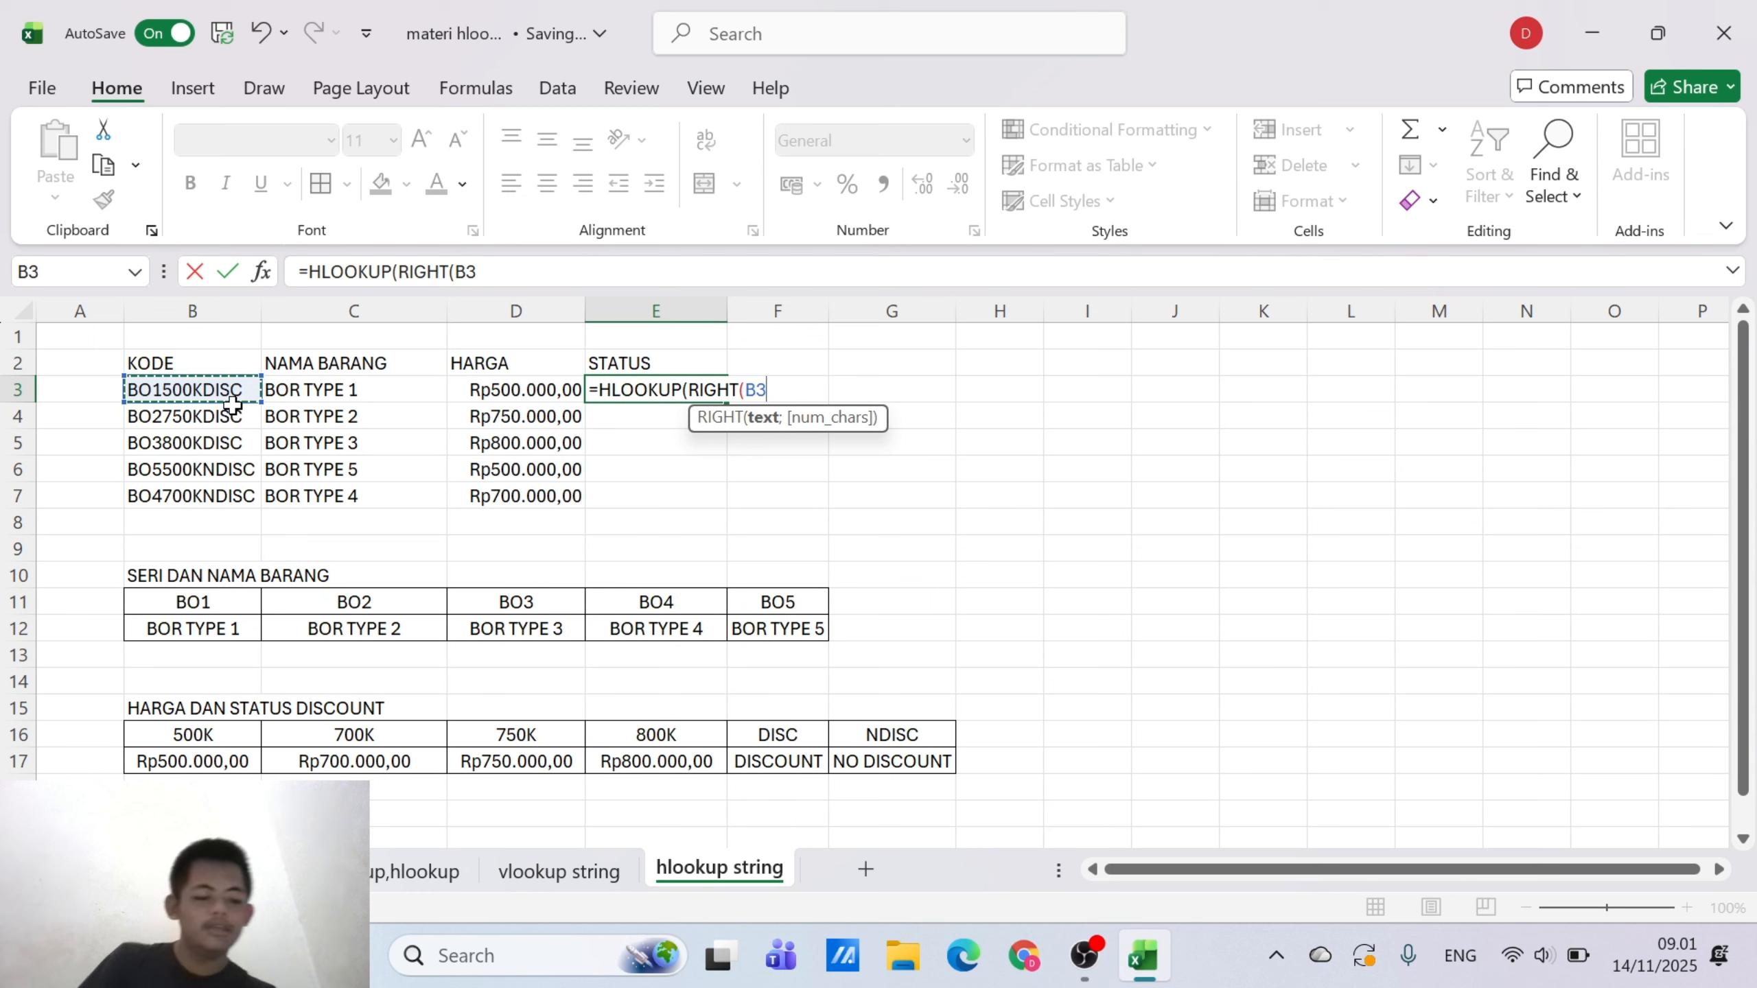
text(;)
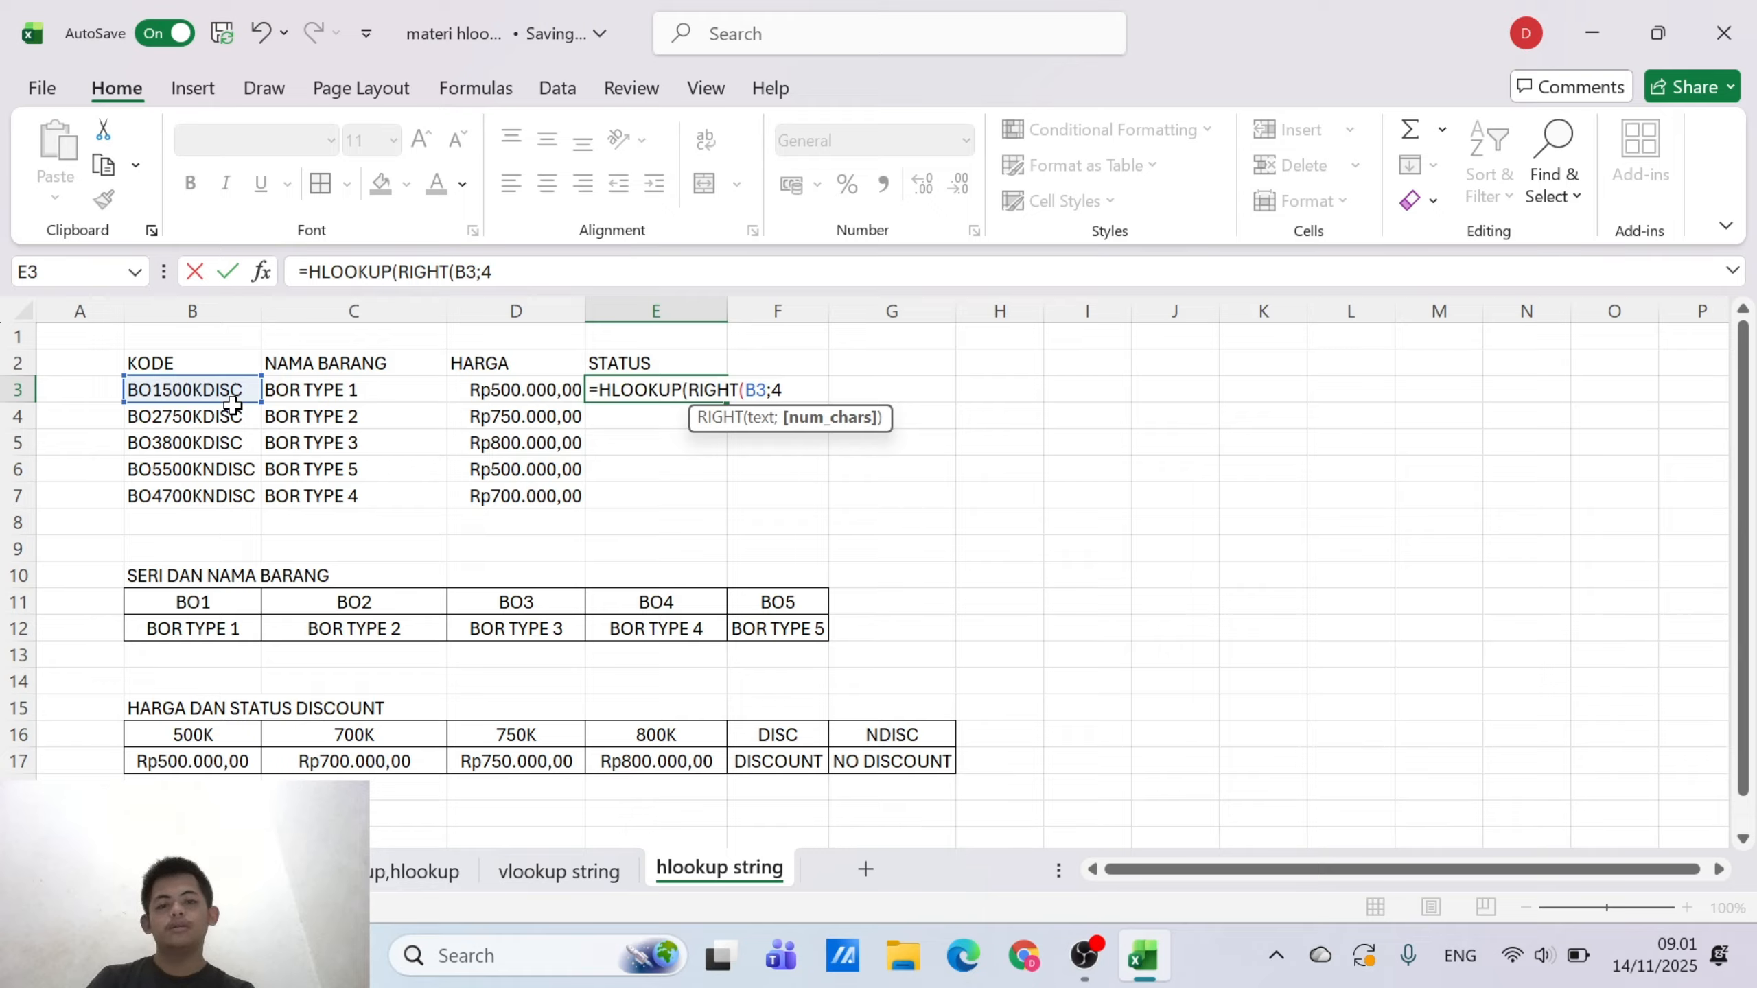
text(4))
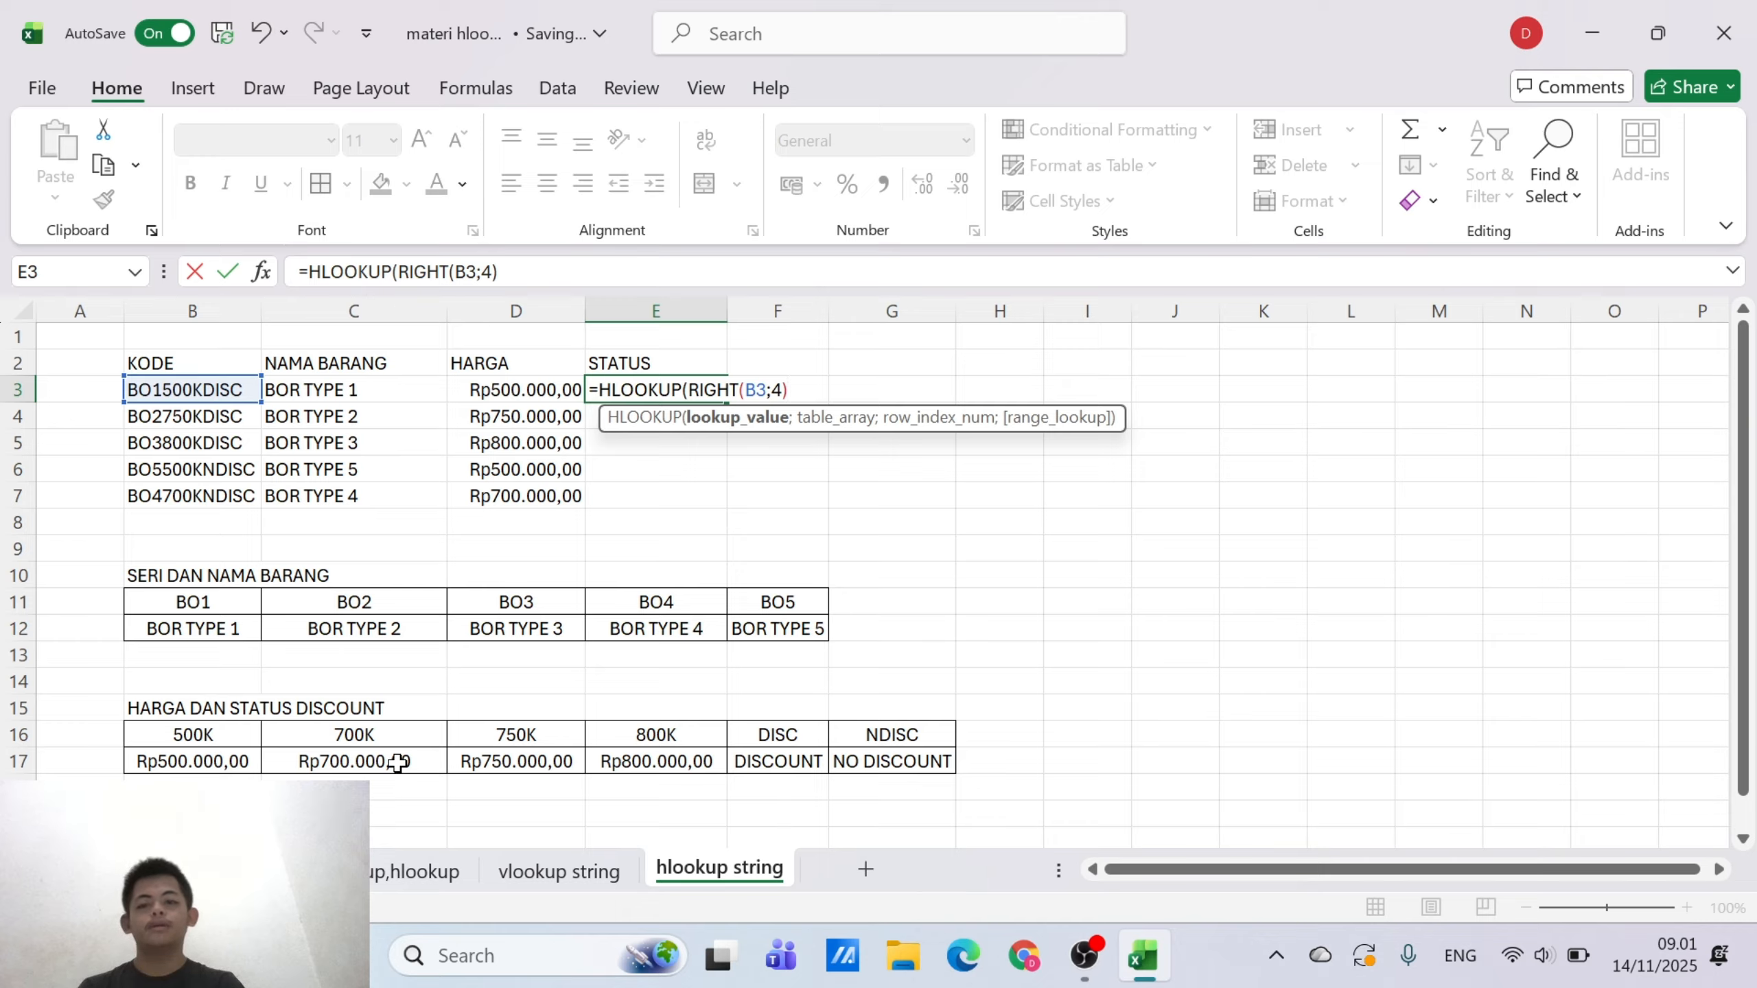
key(Return)
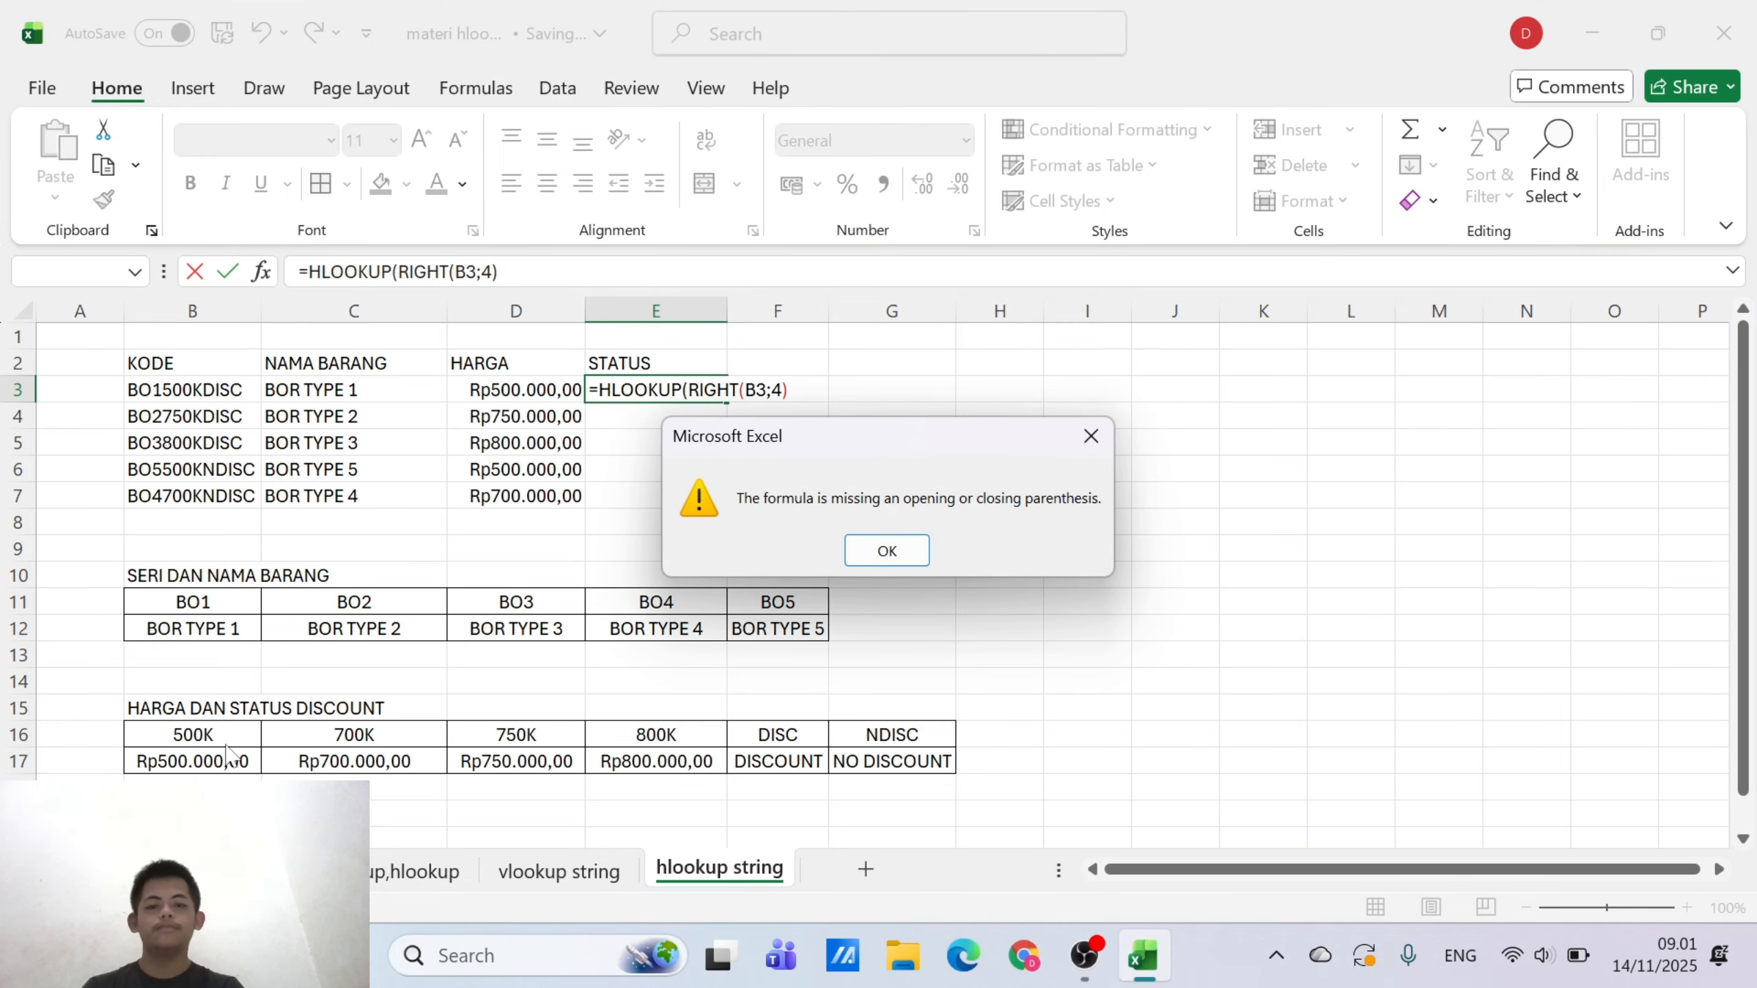
click(886, 551)
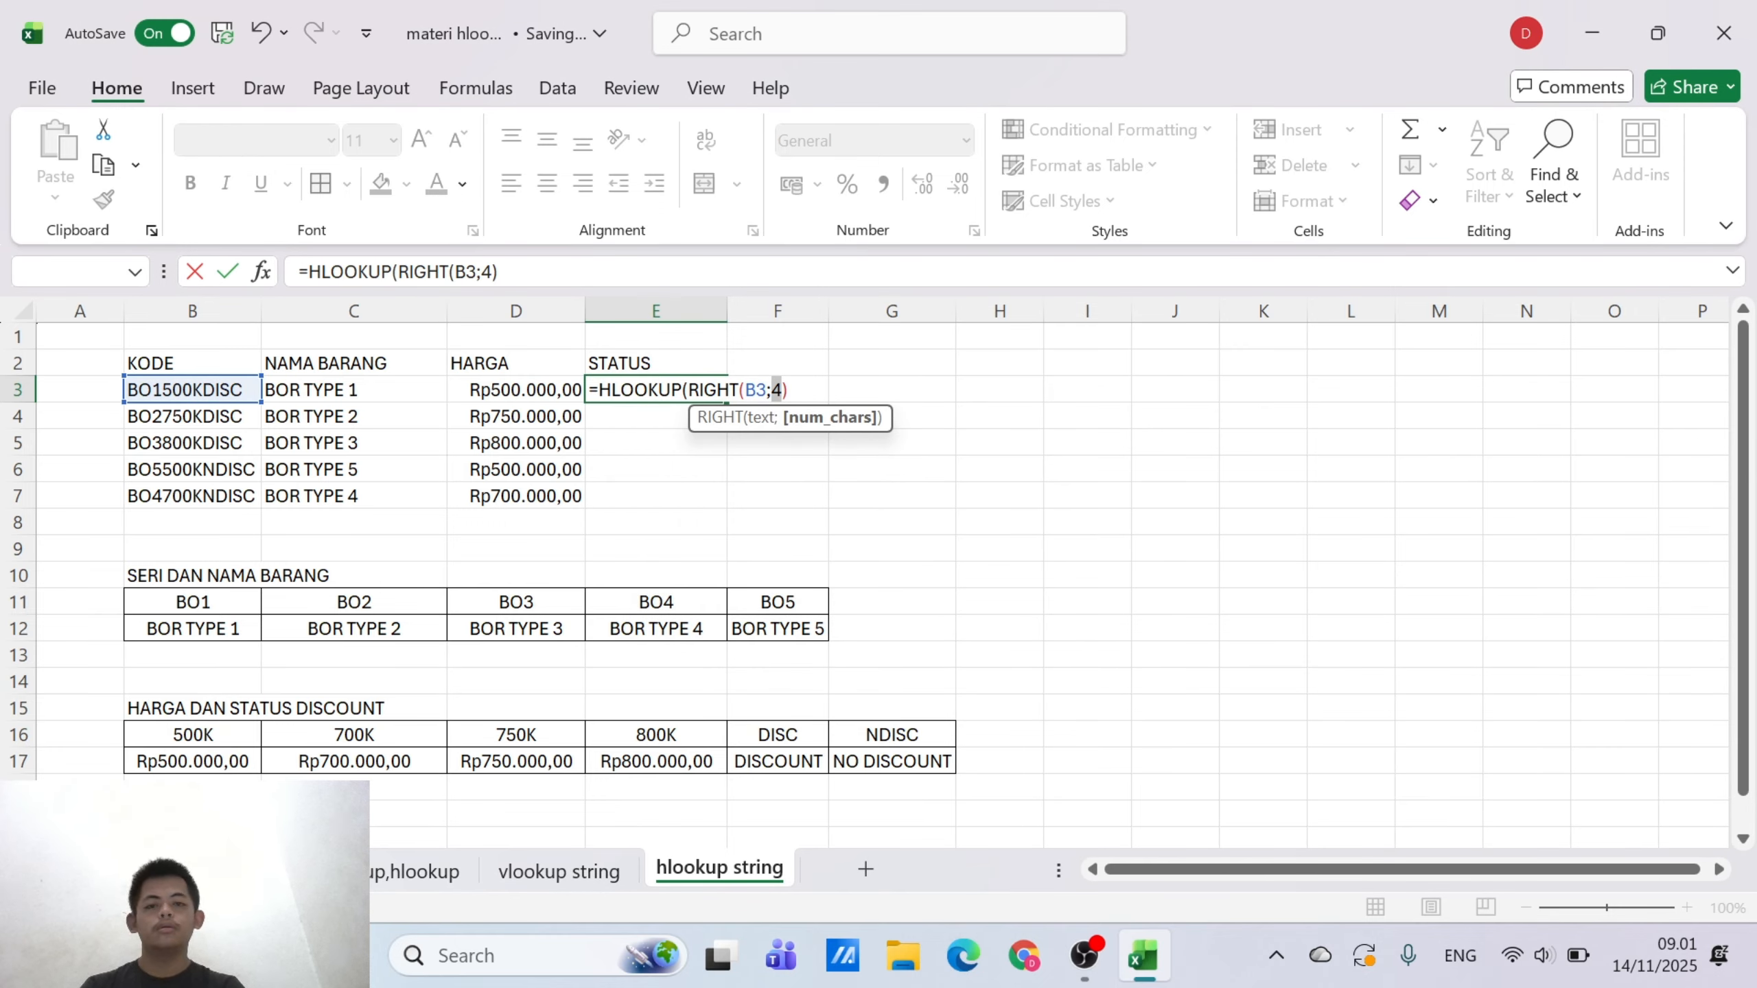
Set the E3 formula's table array to the price and discount status table as the absolute range $B$16:$G$17
key(Right)
key(Right)
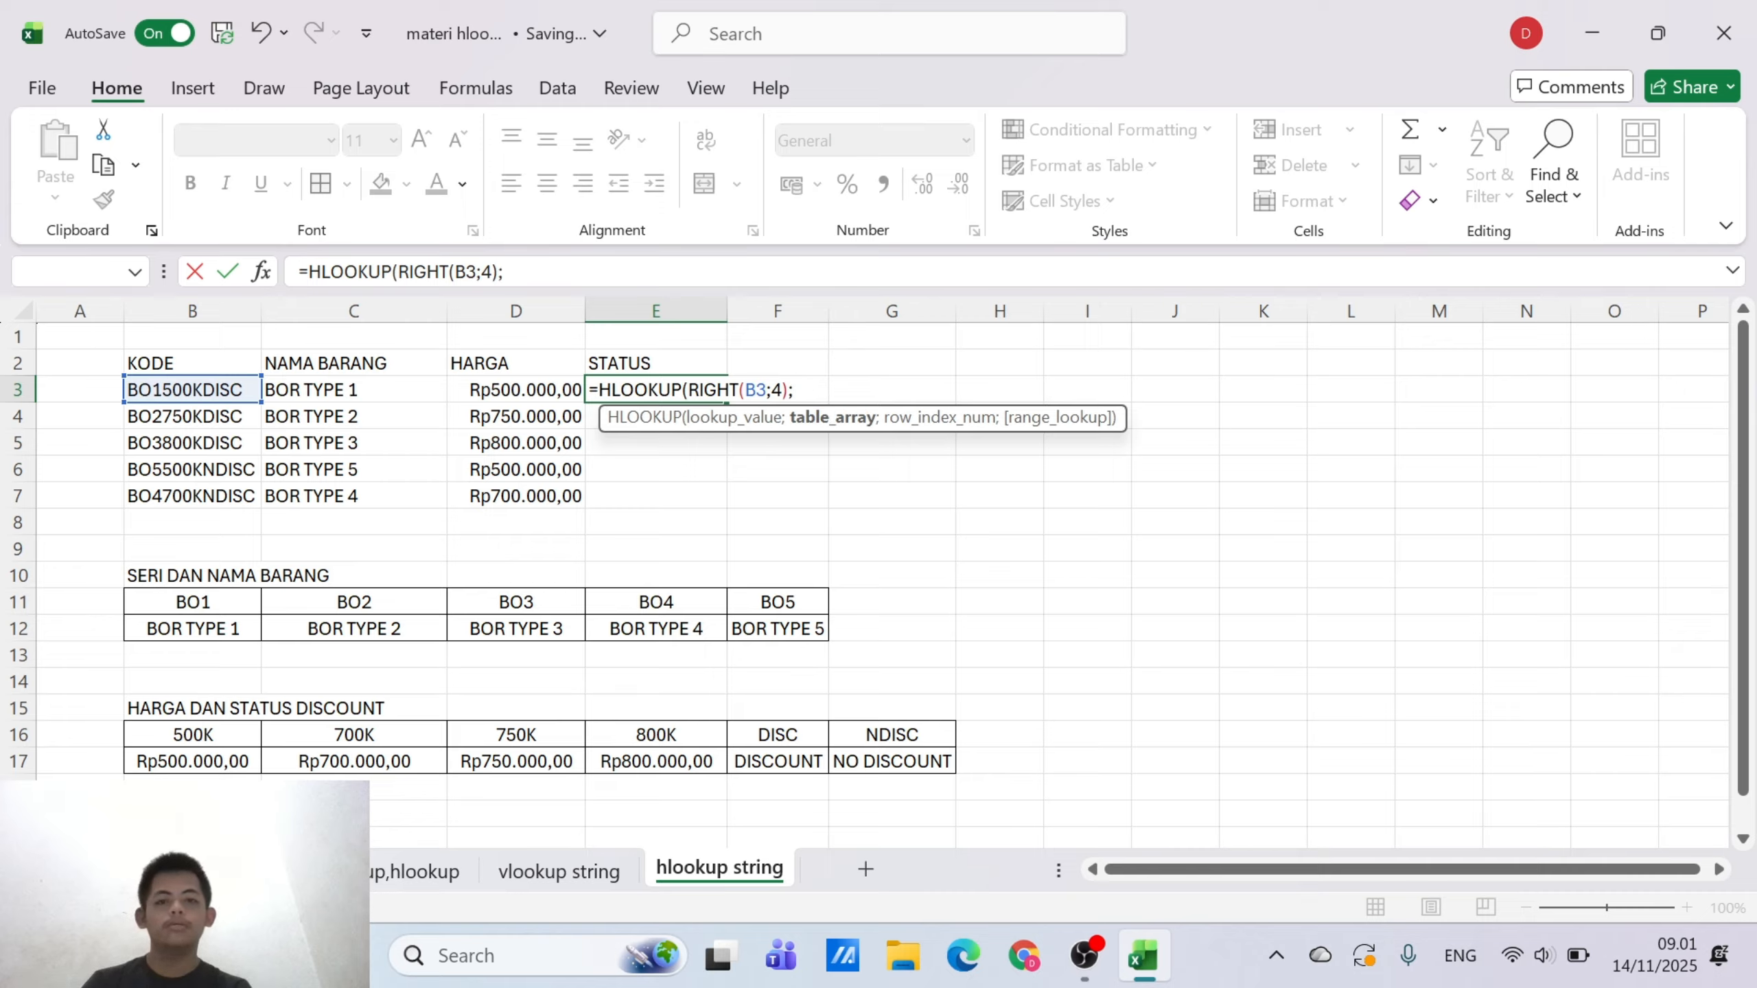
text(;)
click(250, 737)
drag(250, 737, 868, 755)
key(F4)
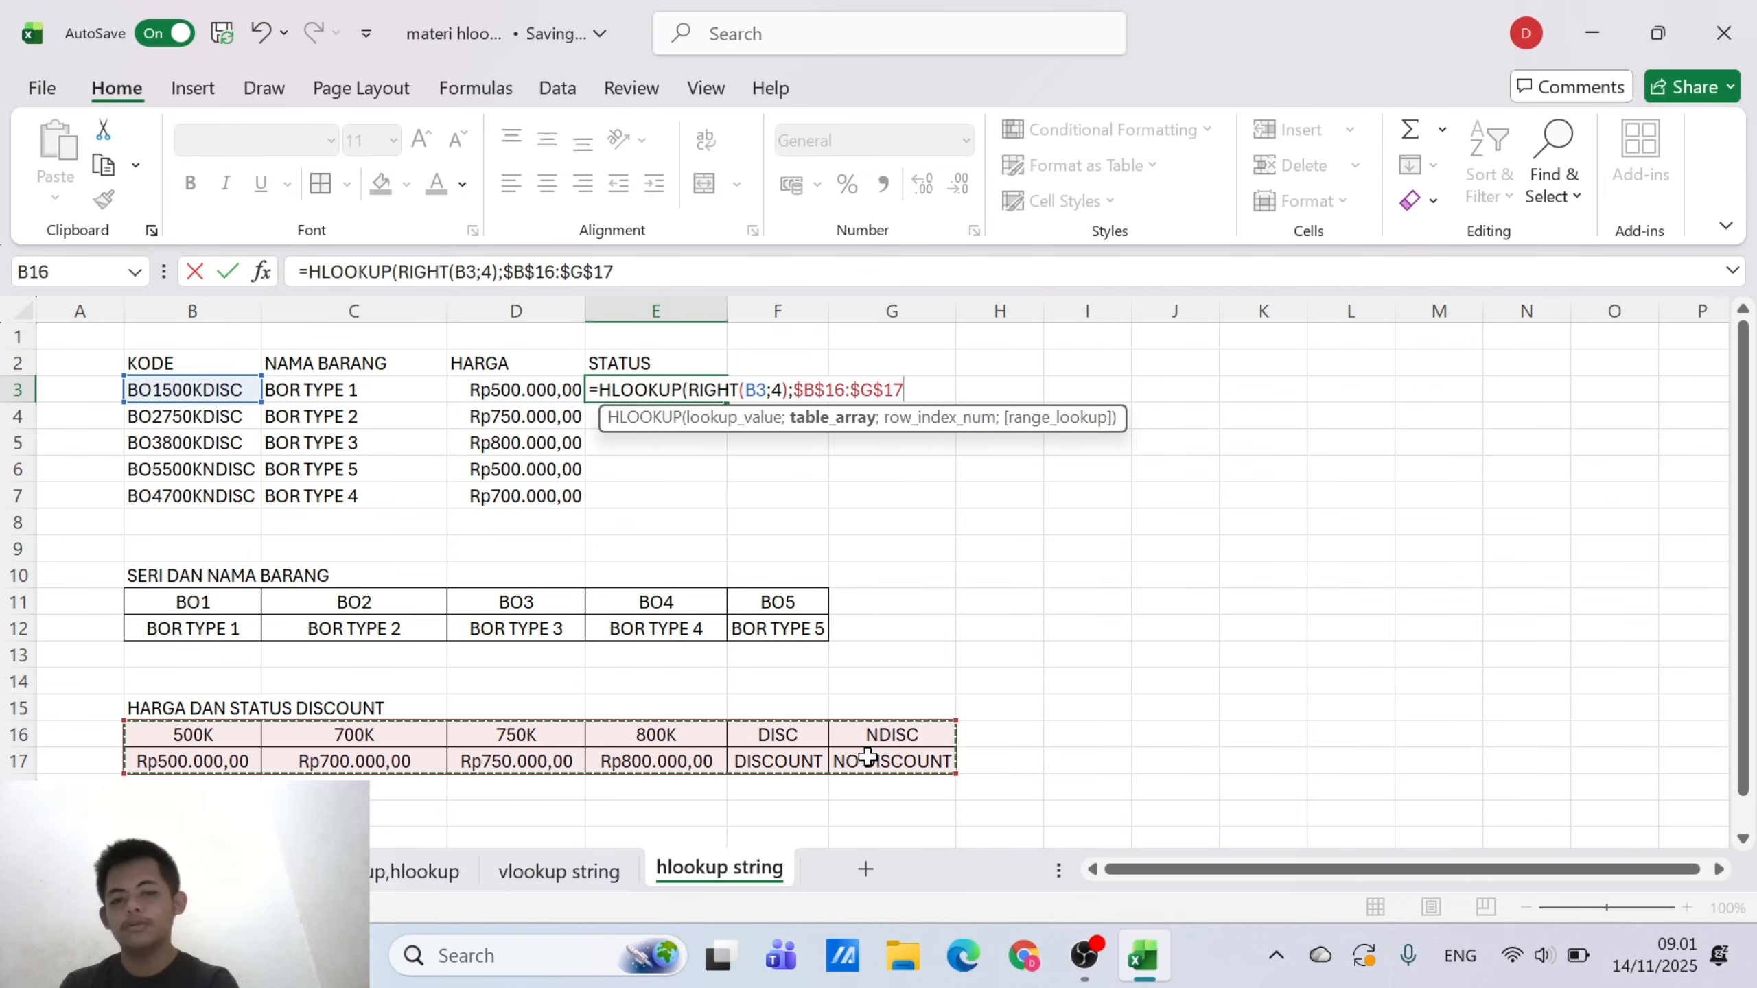
Complete the E3 HLOOKUP formula with row index 2 and range lookup 0, and fill it down through E7
text(;2)
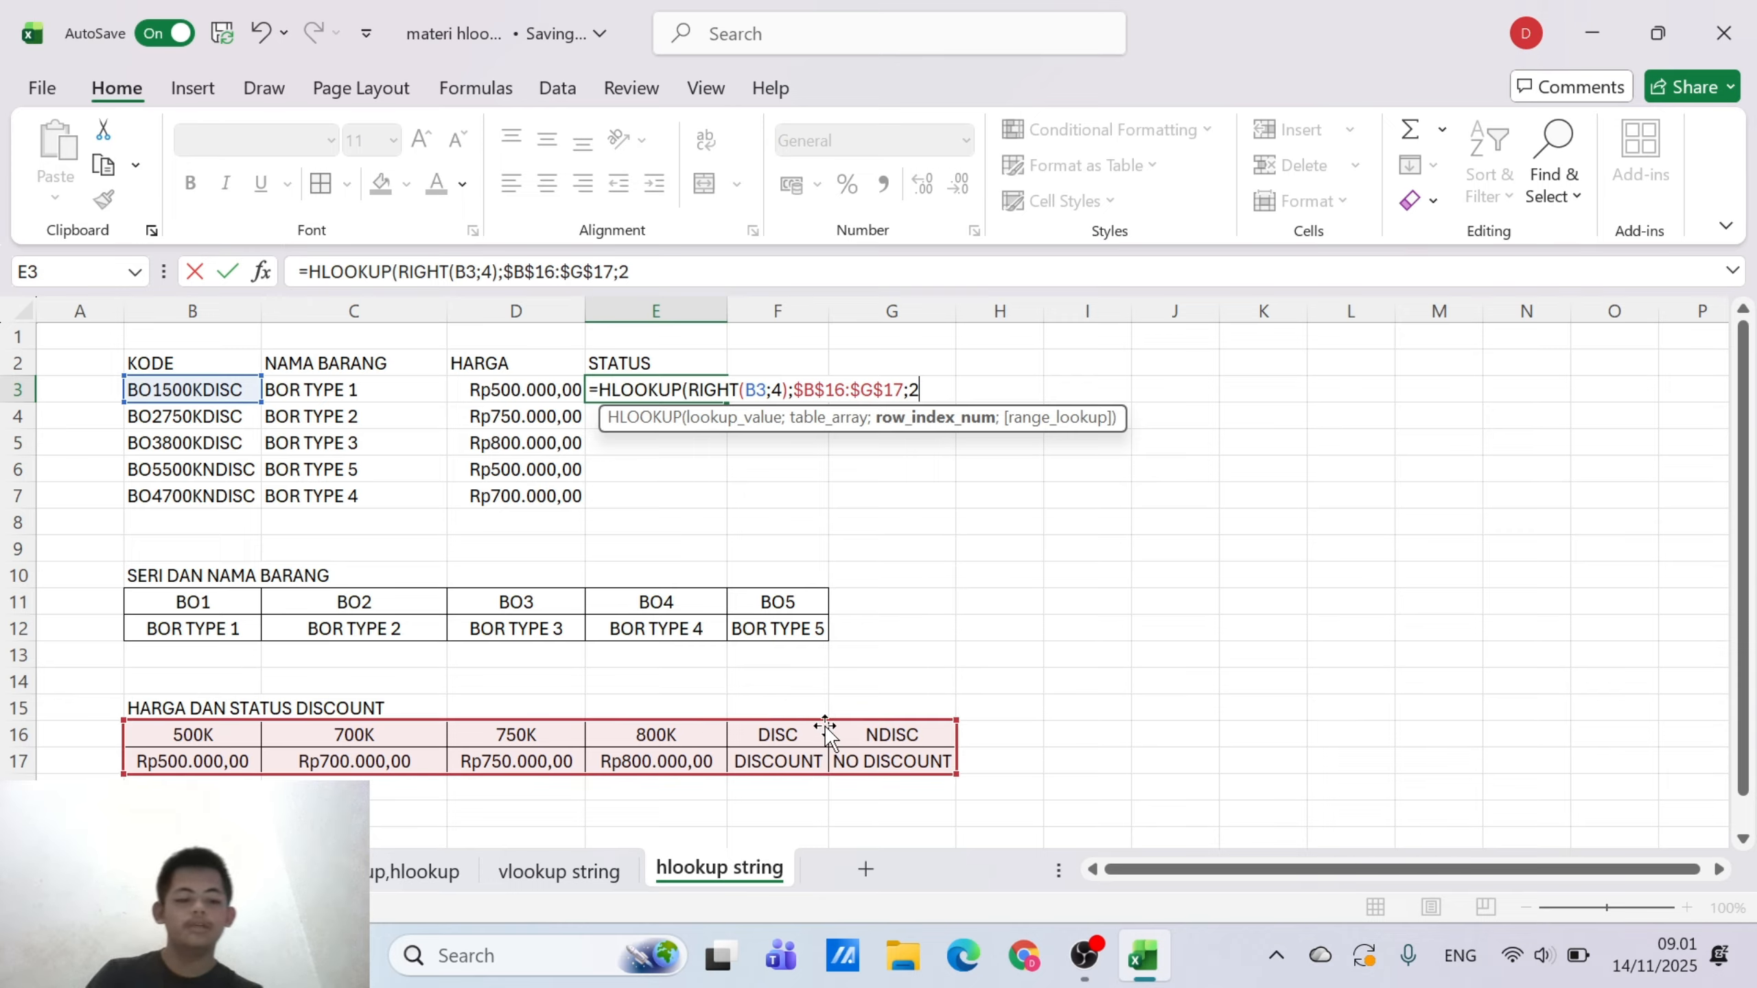
text(;0)
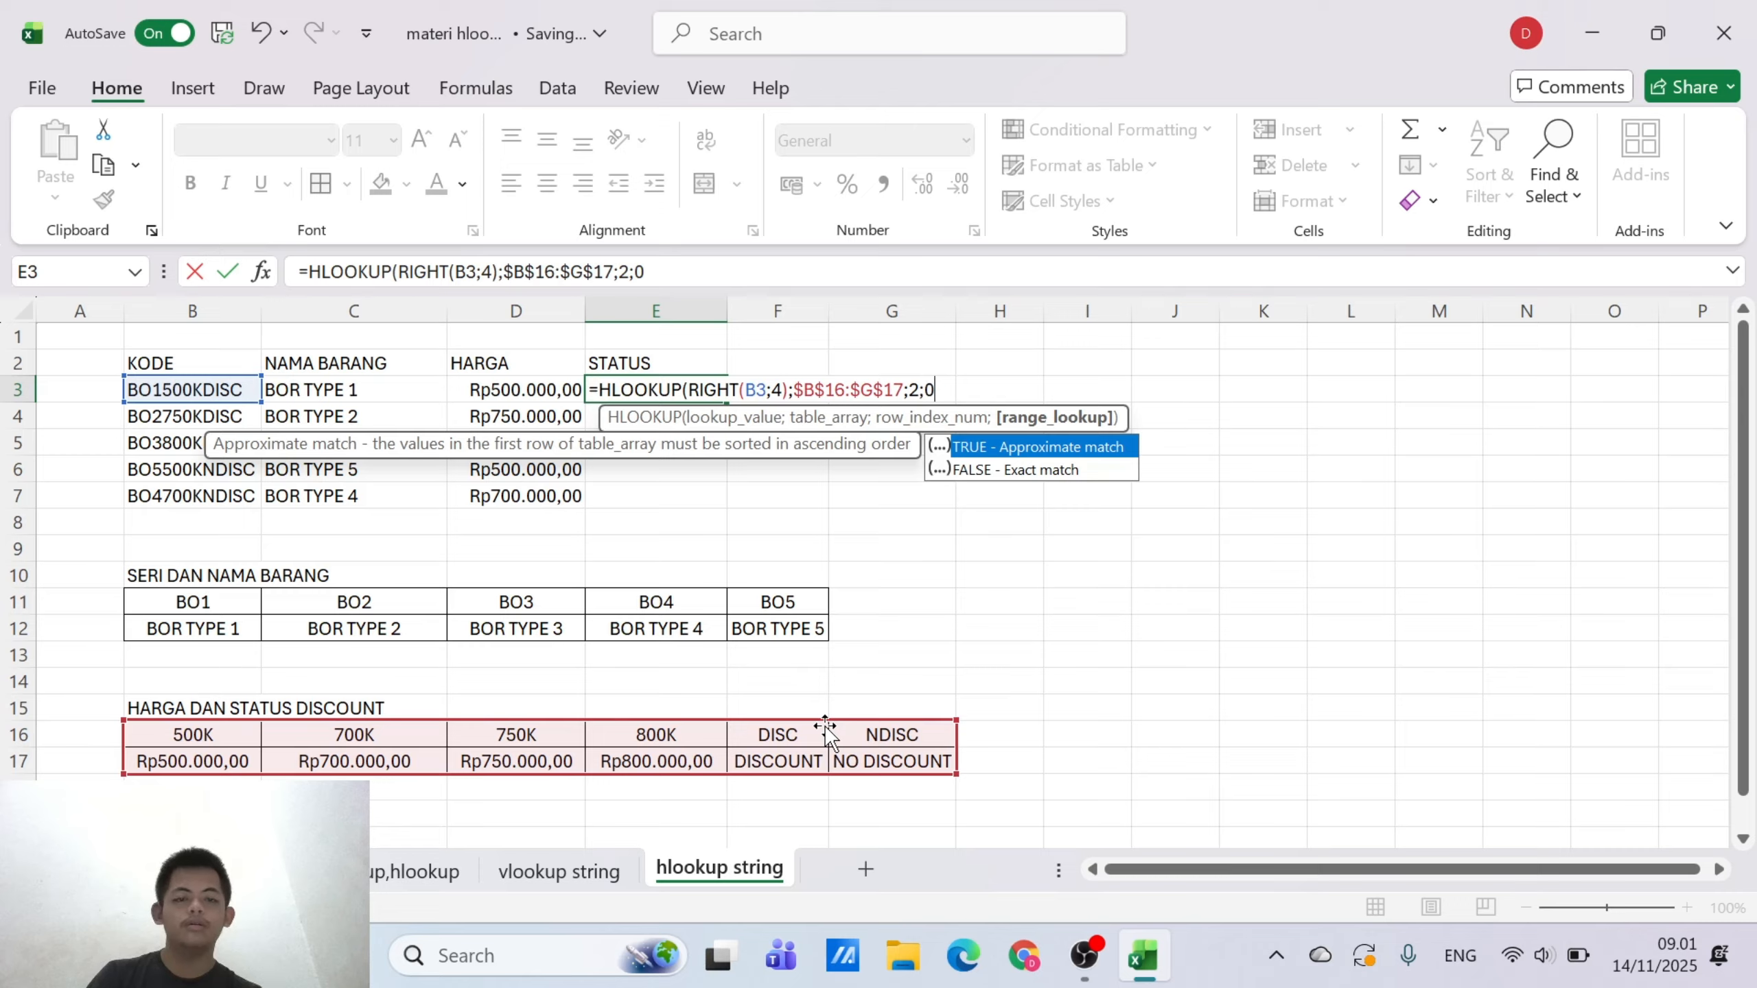
text())
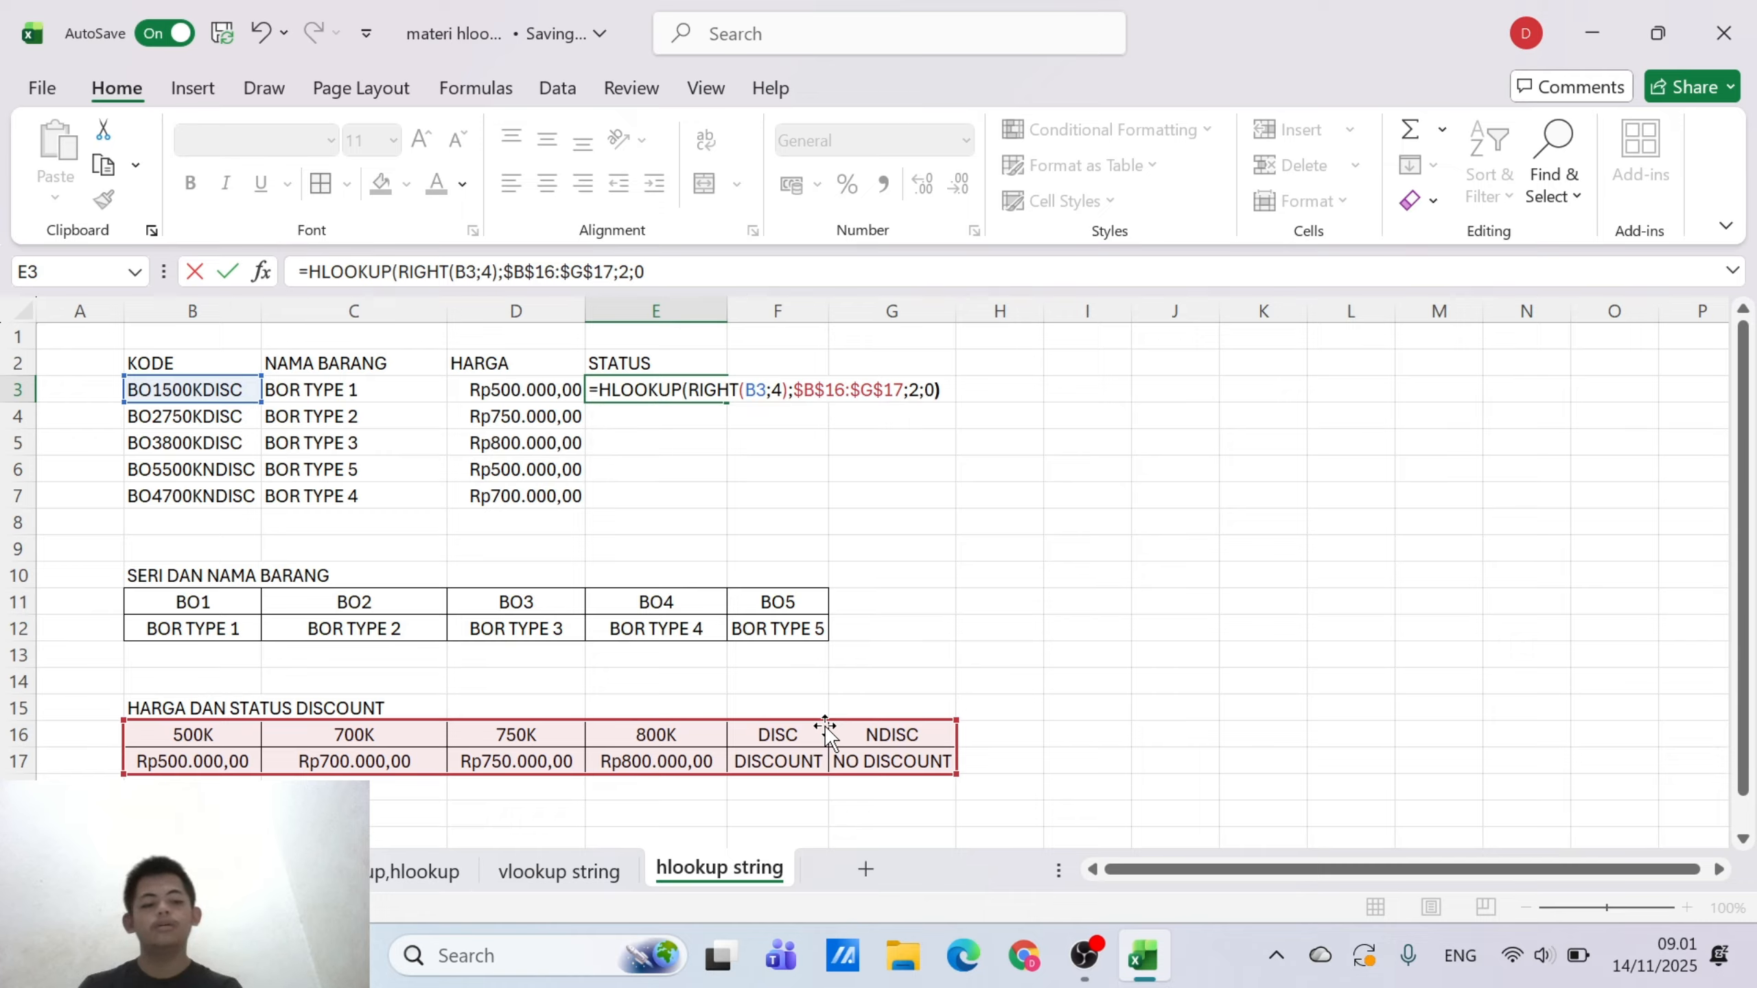
key(Return)
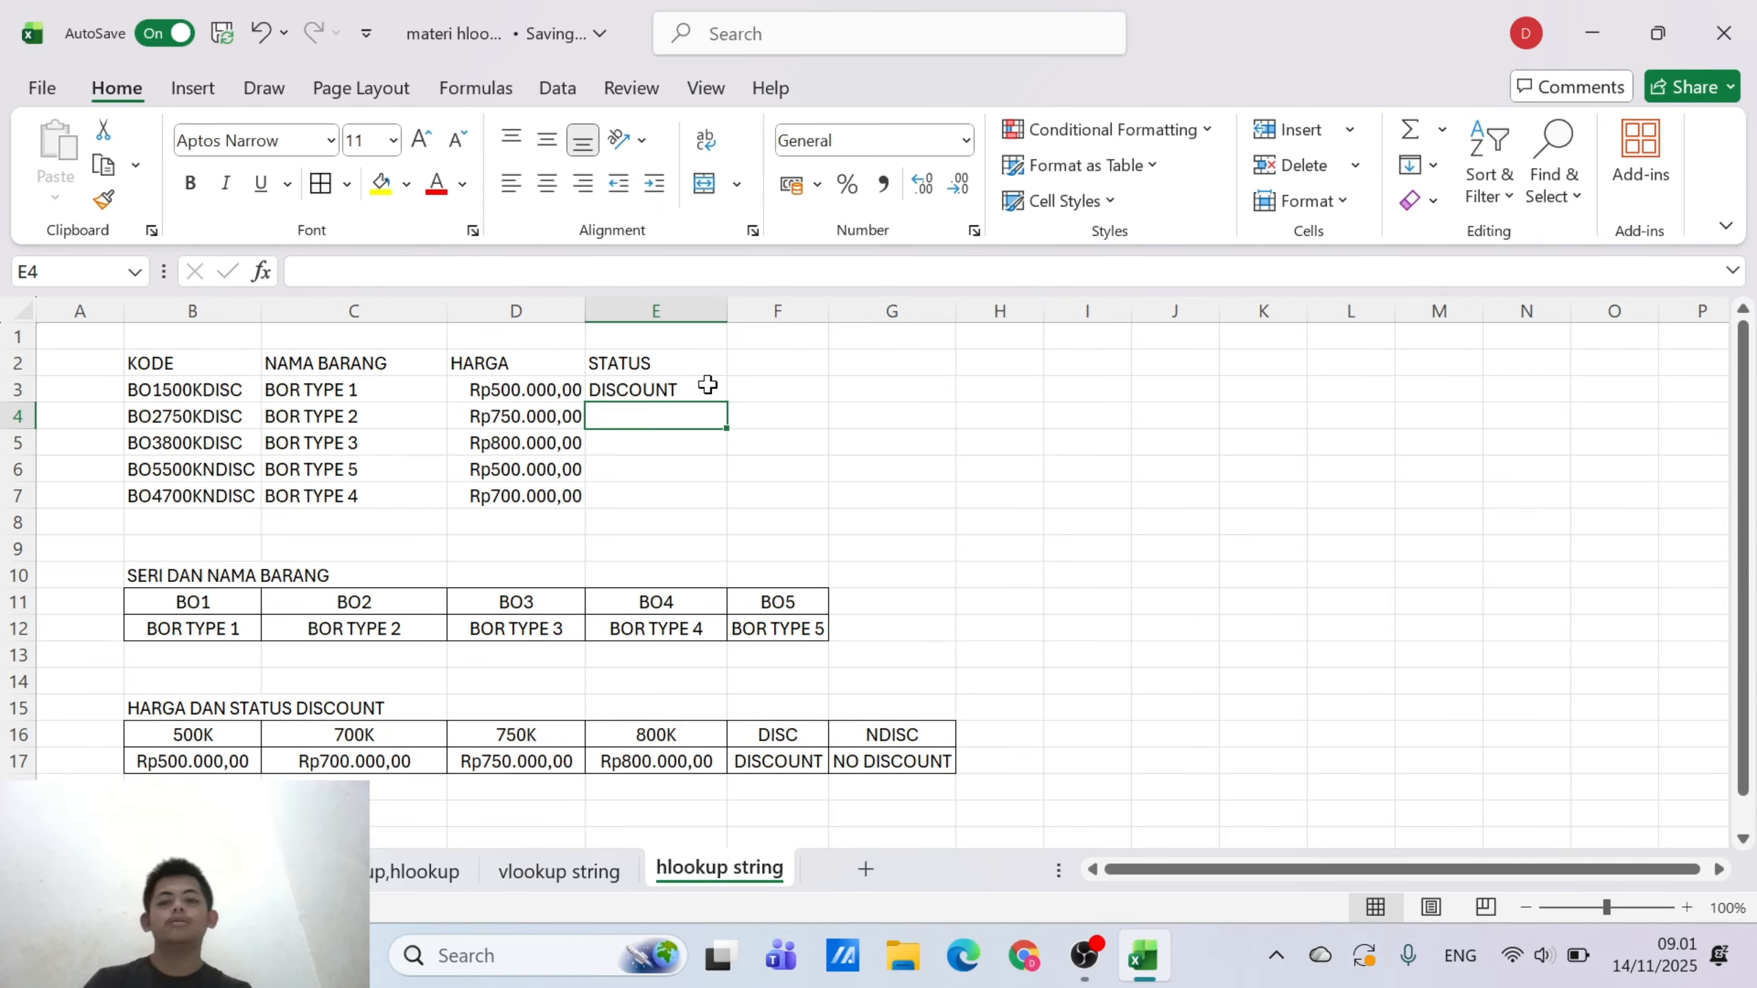
click(707, 385)
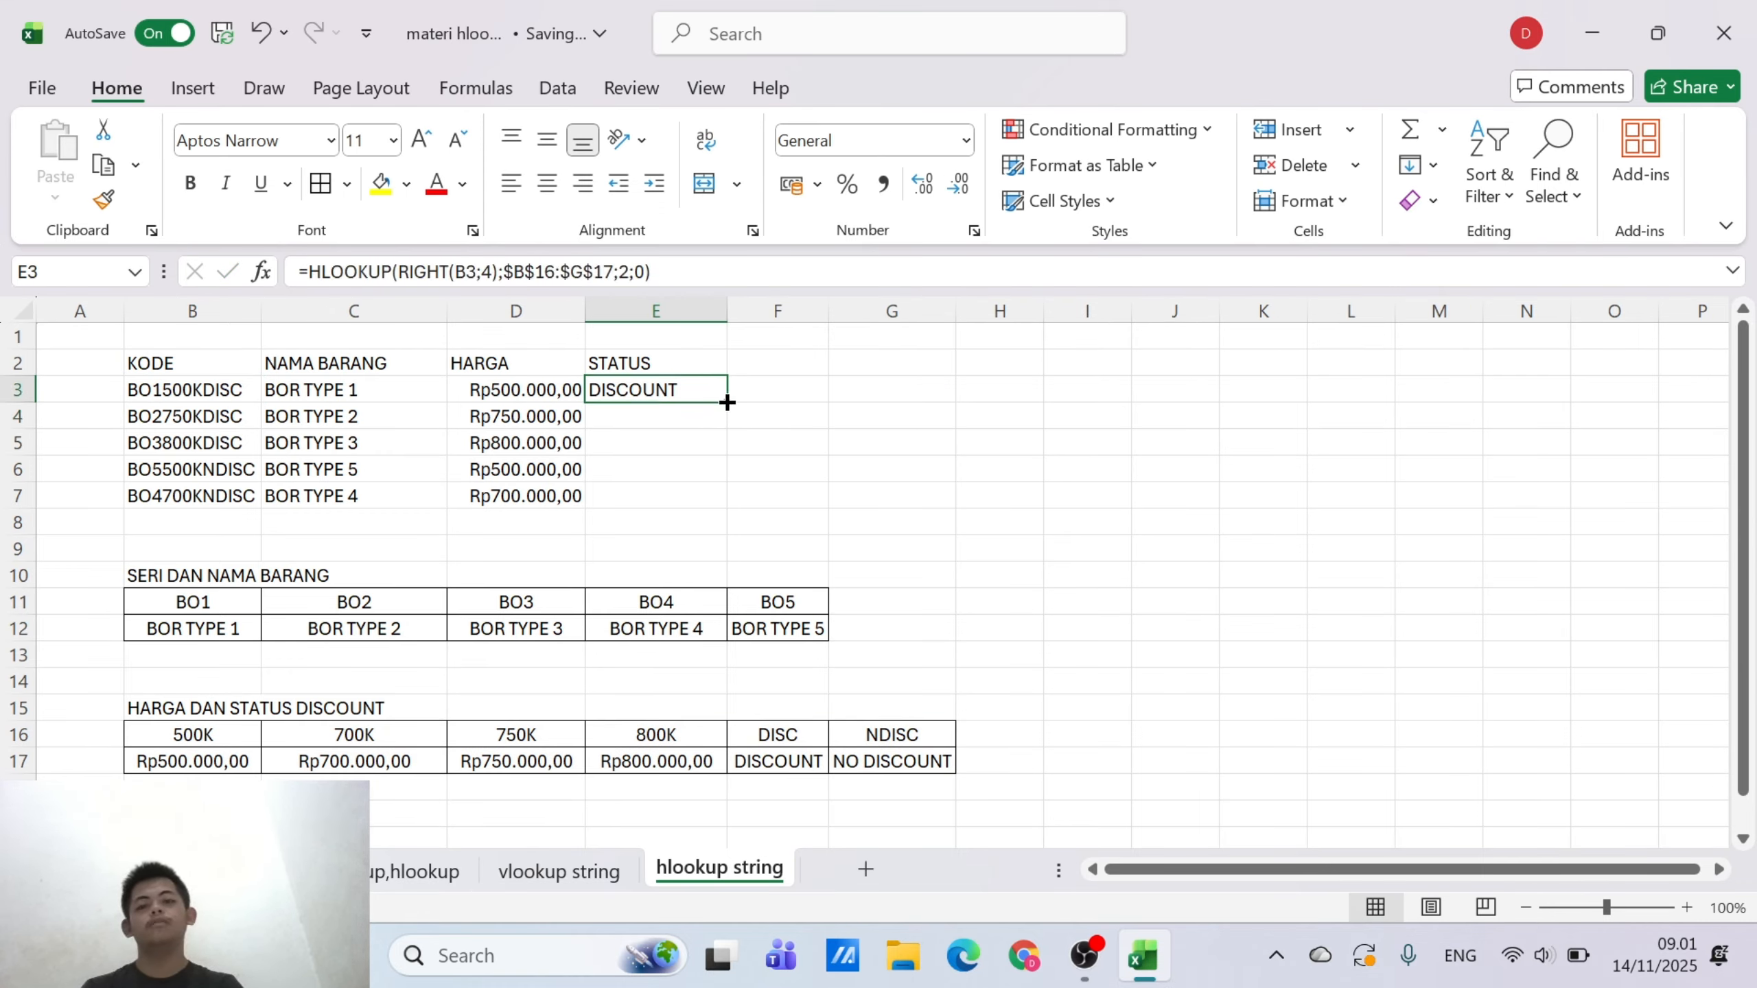
drag(726, 403, 710, 512)
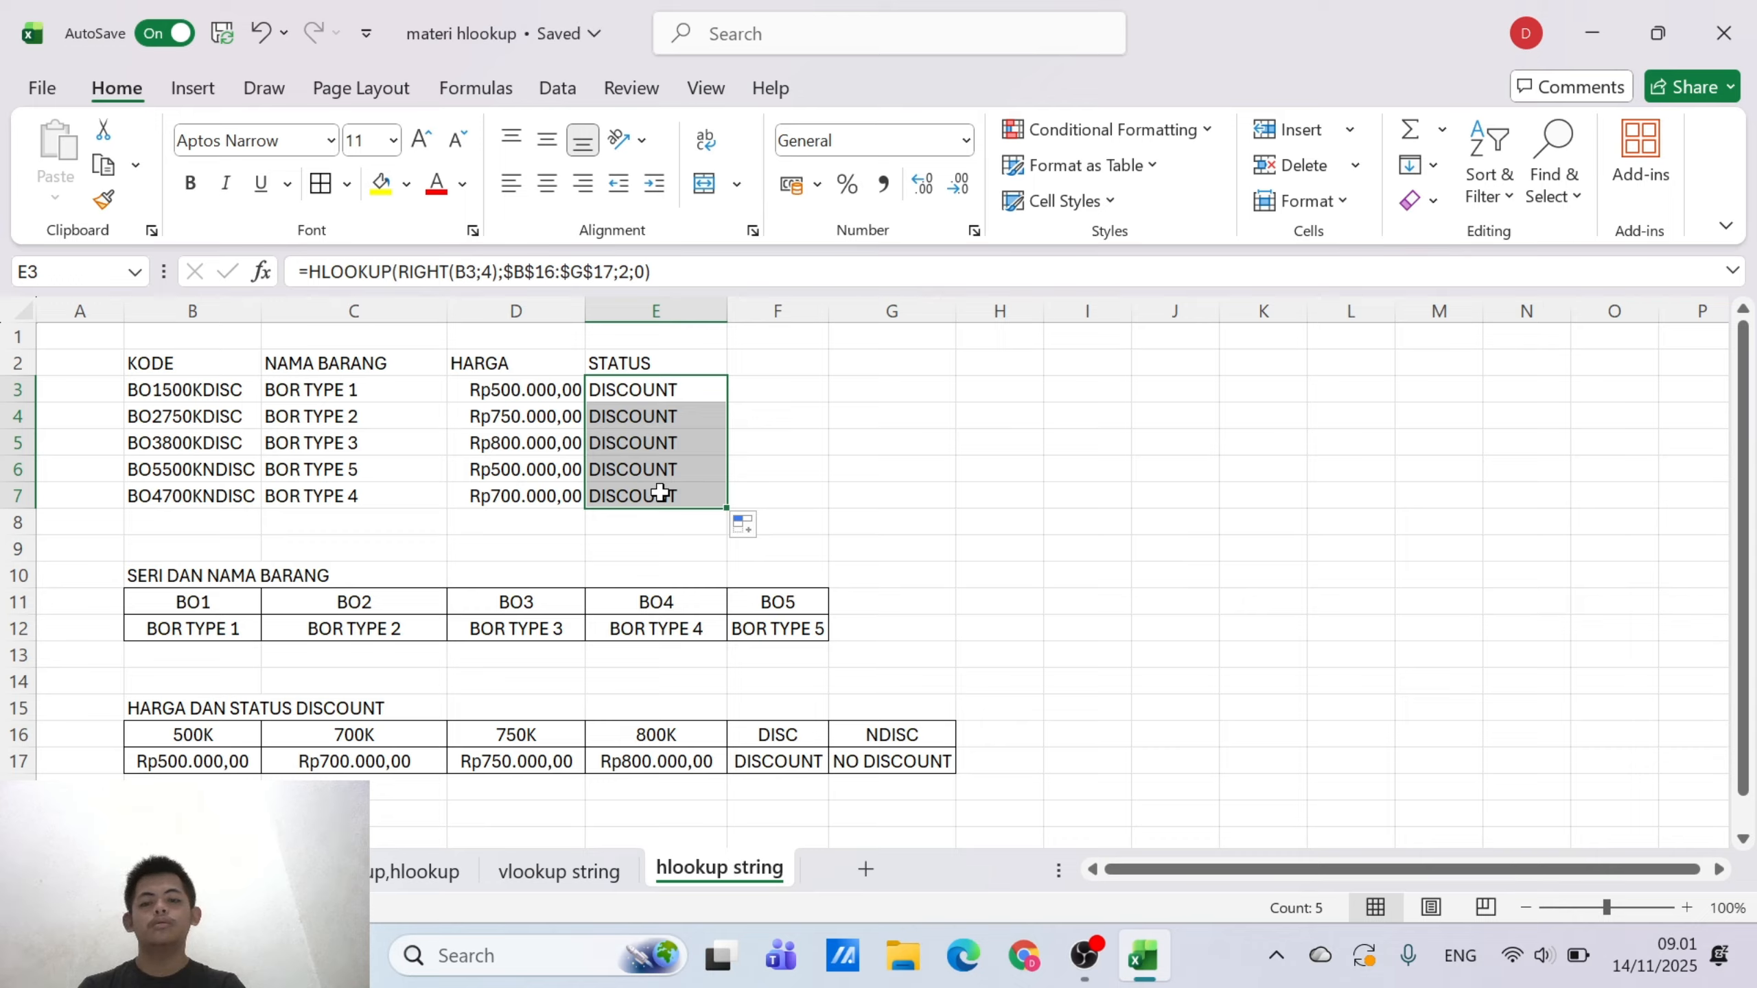
Check the HLOOKUP formulas in the filled cells of the STATUS column
click(660, 494)
double_click(660, 494)
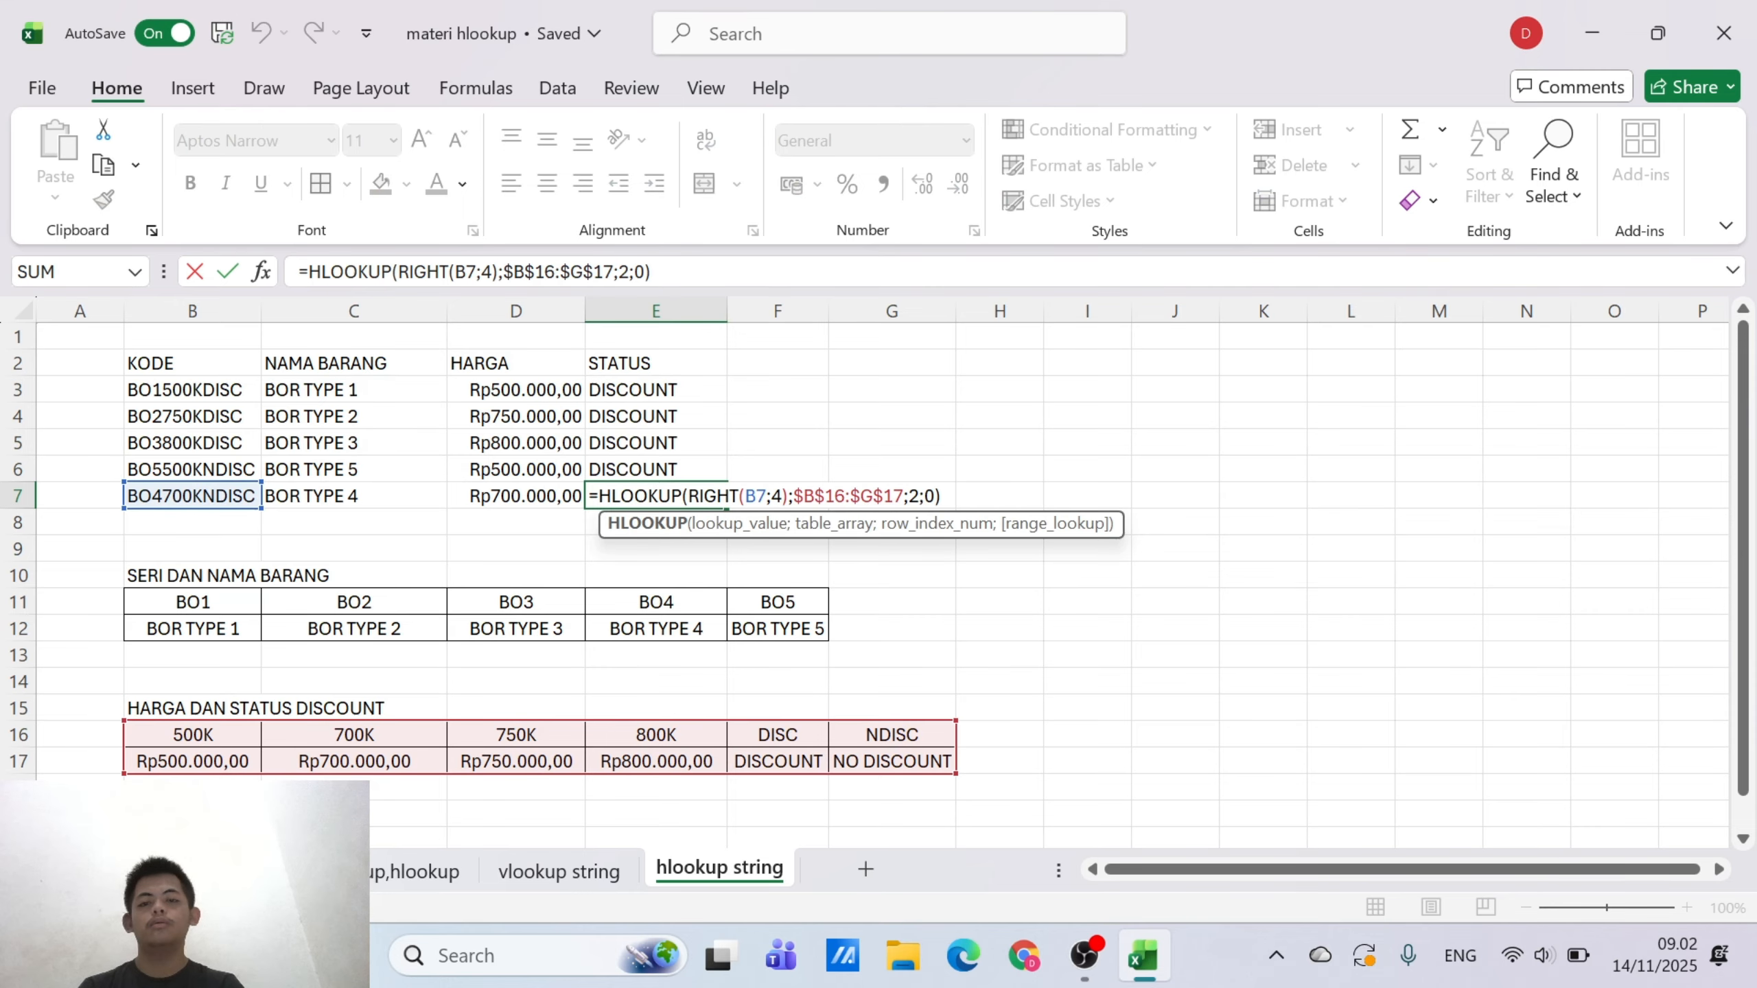
click(650, 440)
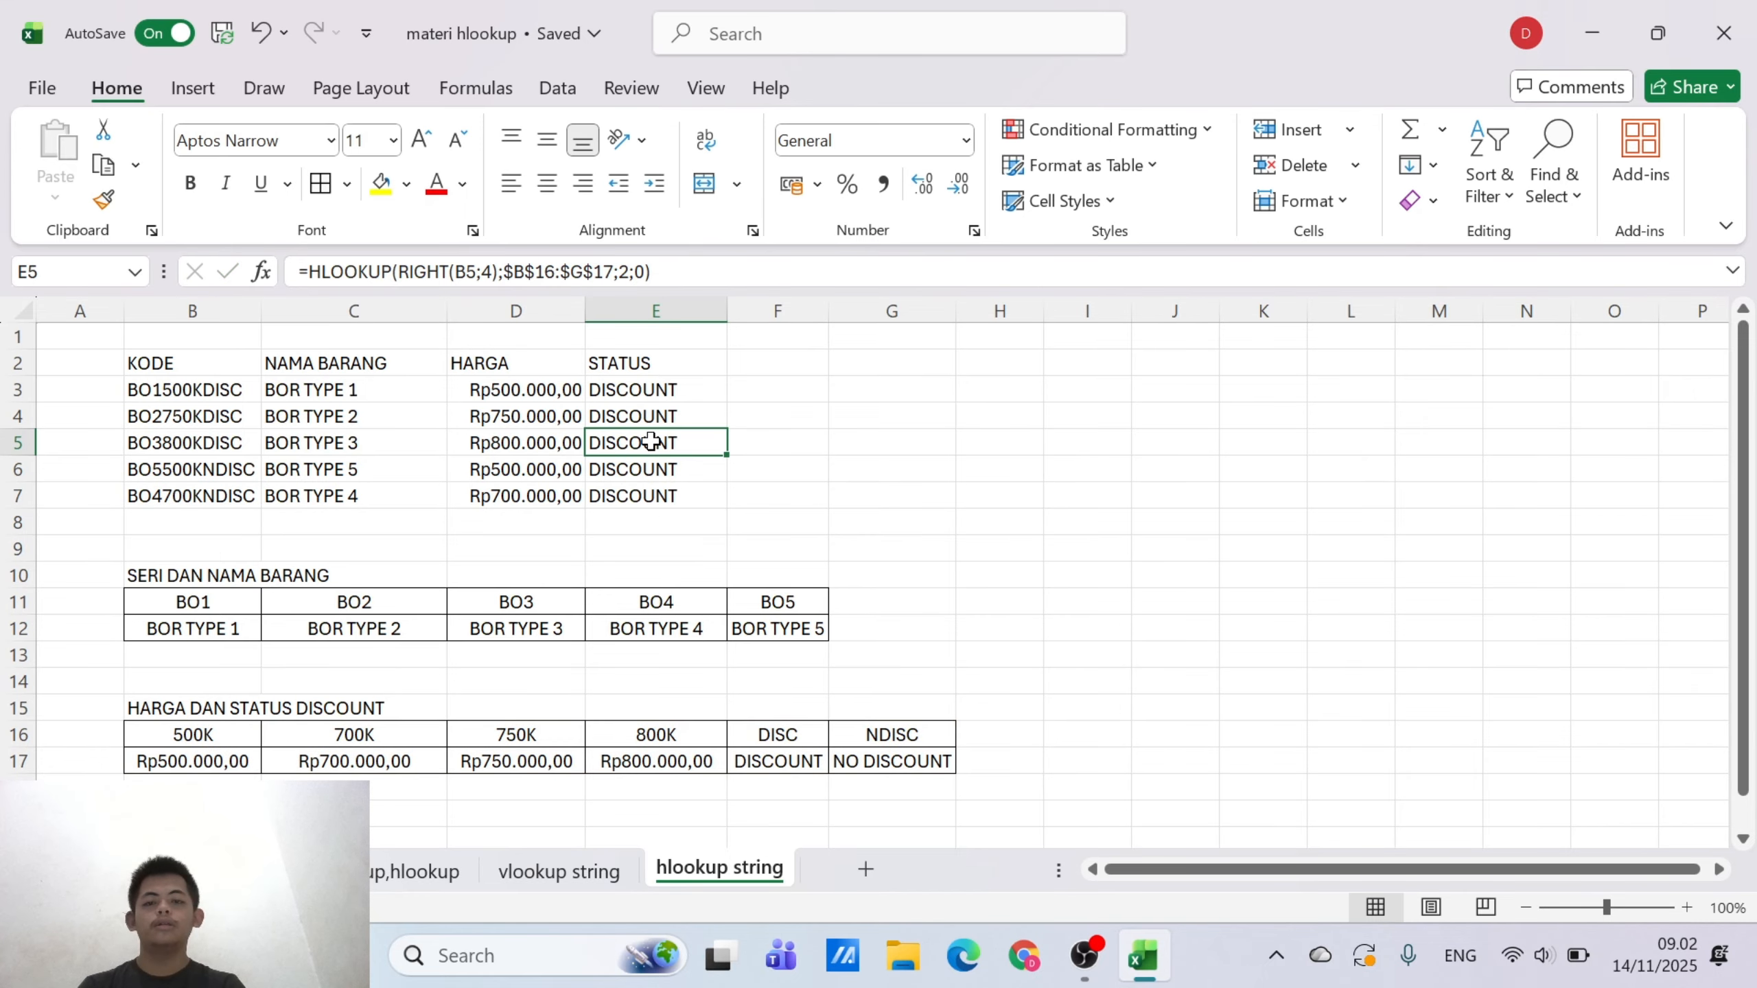
click(657, 373)
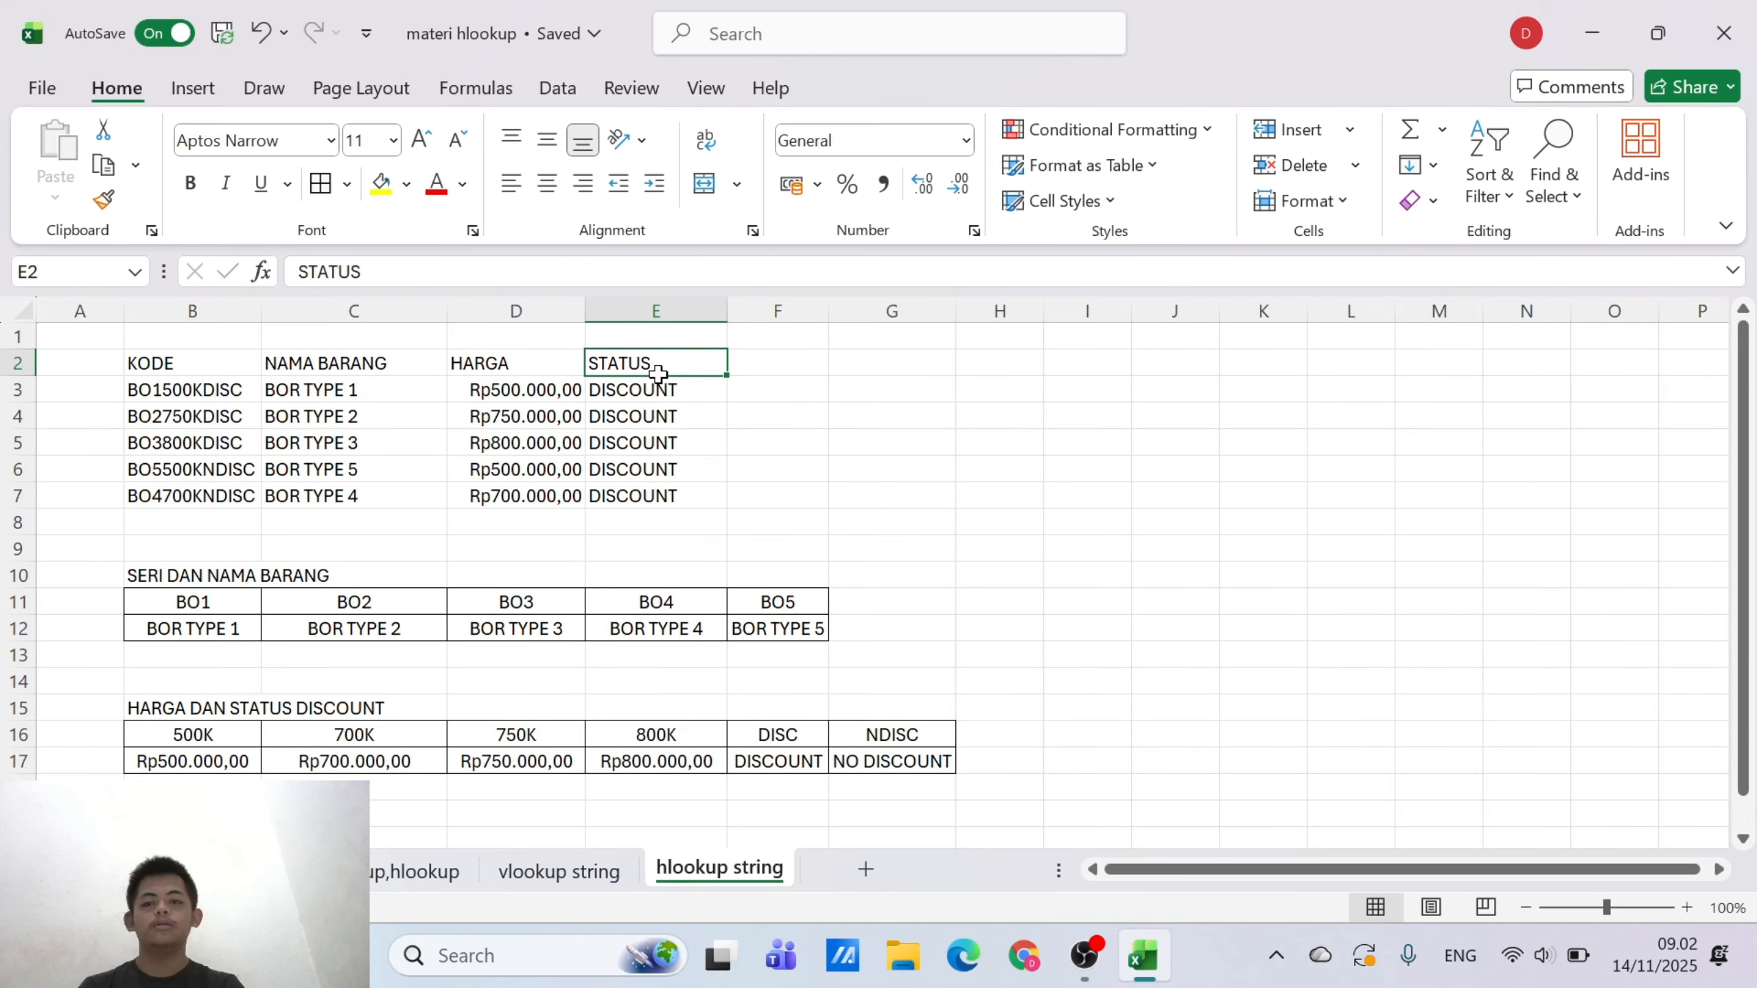
click(660, 394)
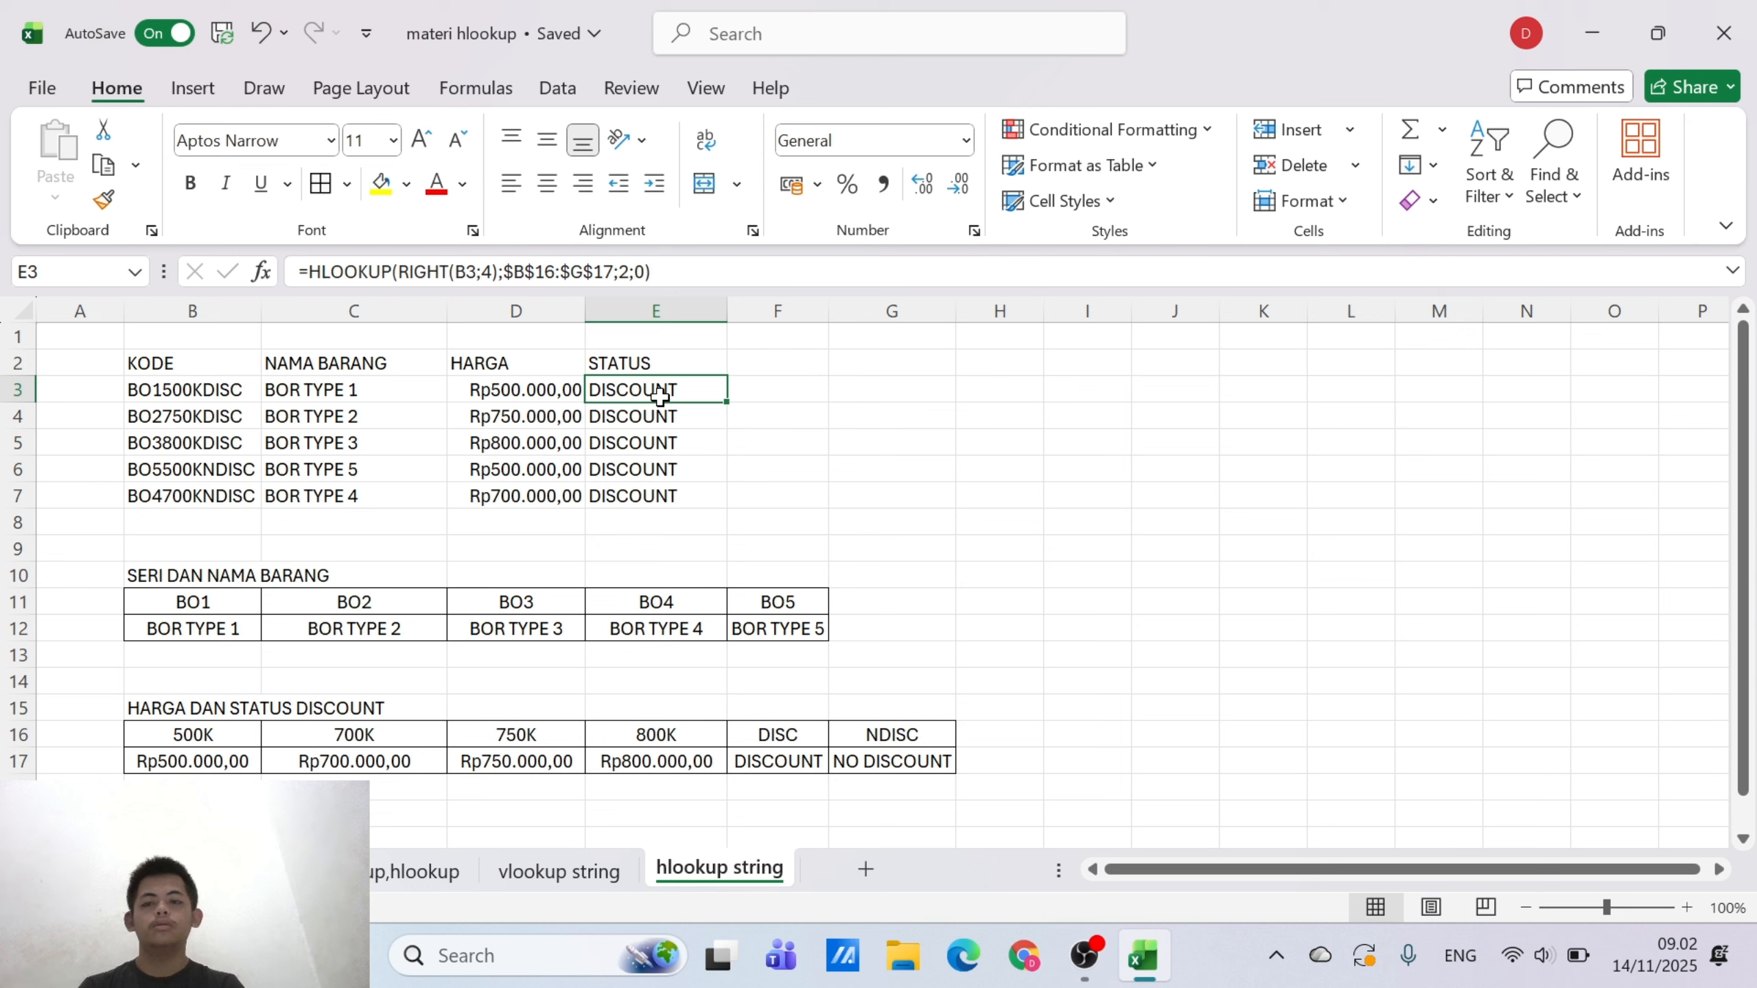
click(661, 420)
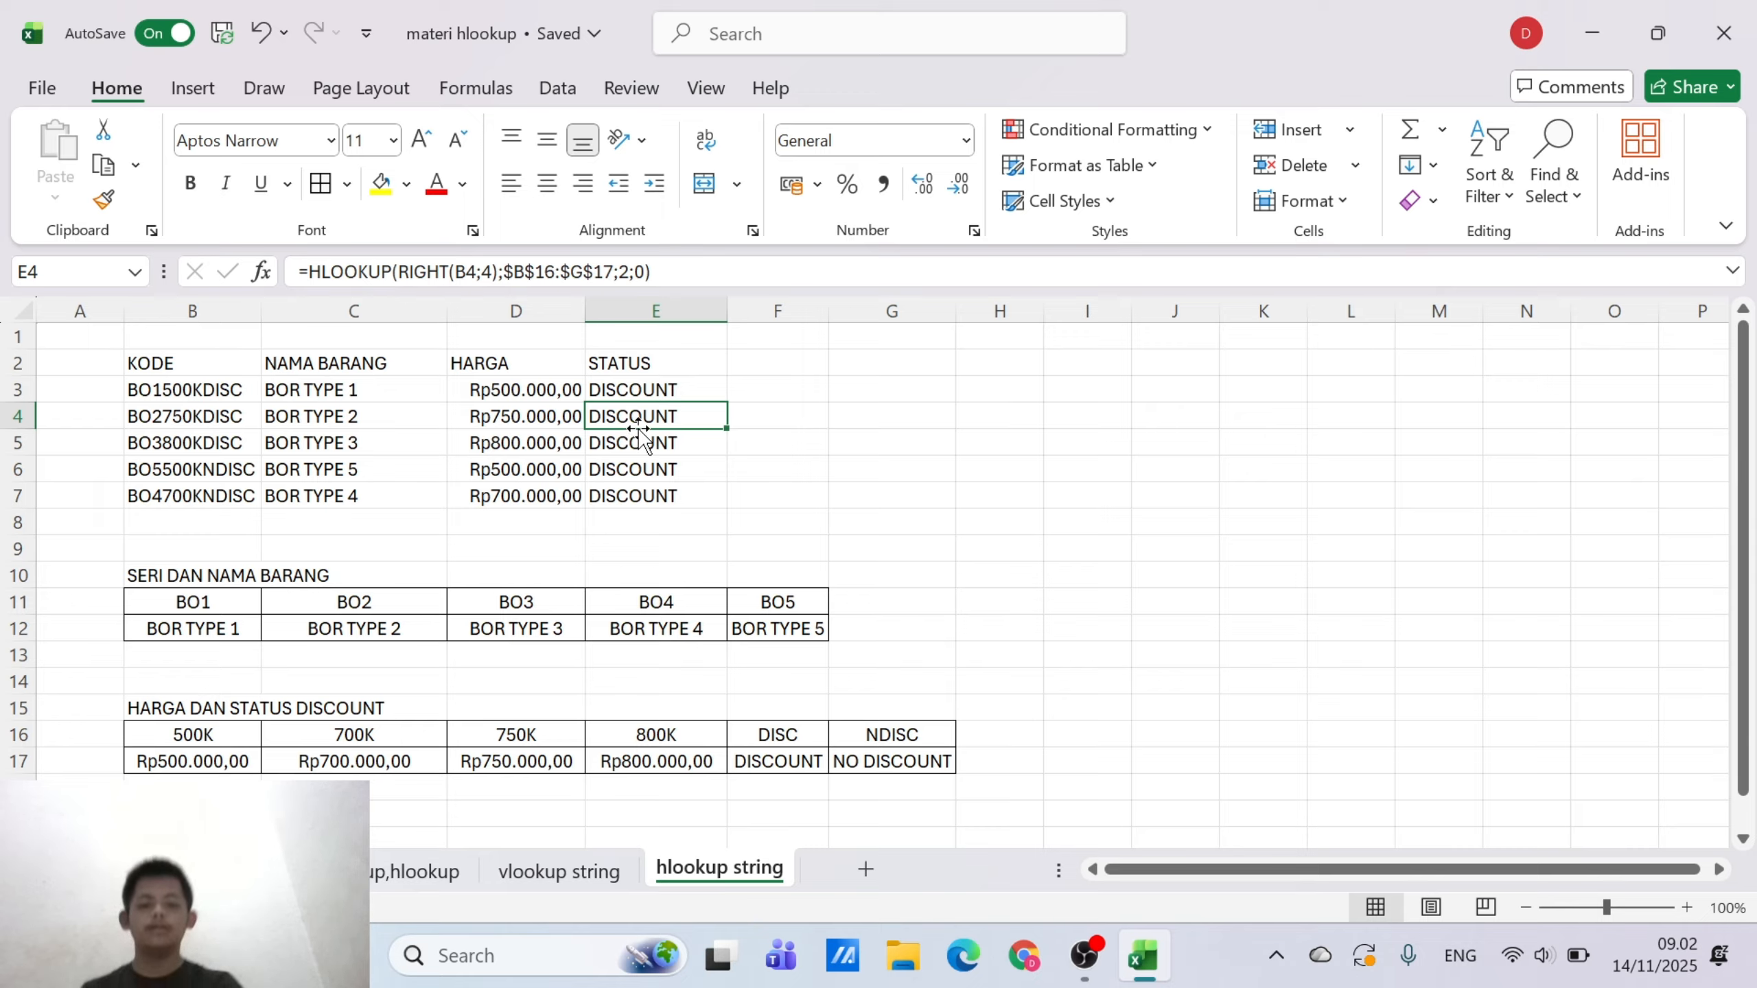
click(653, 390)
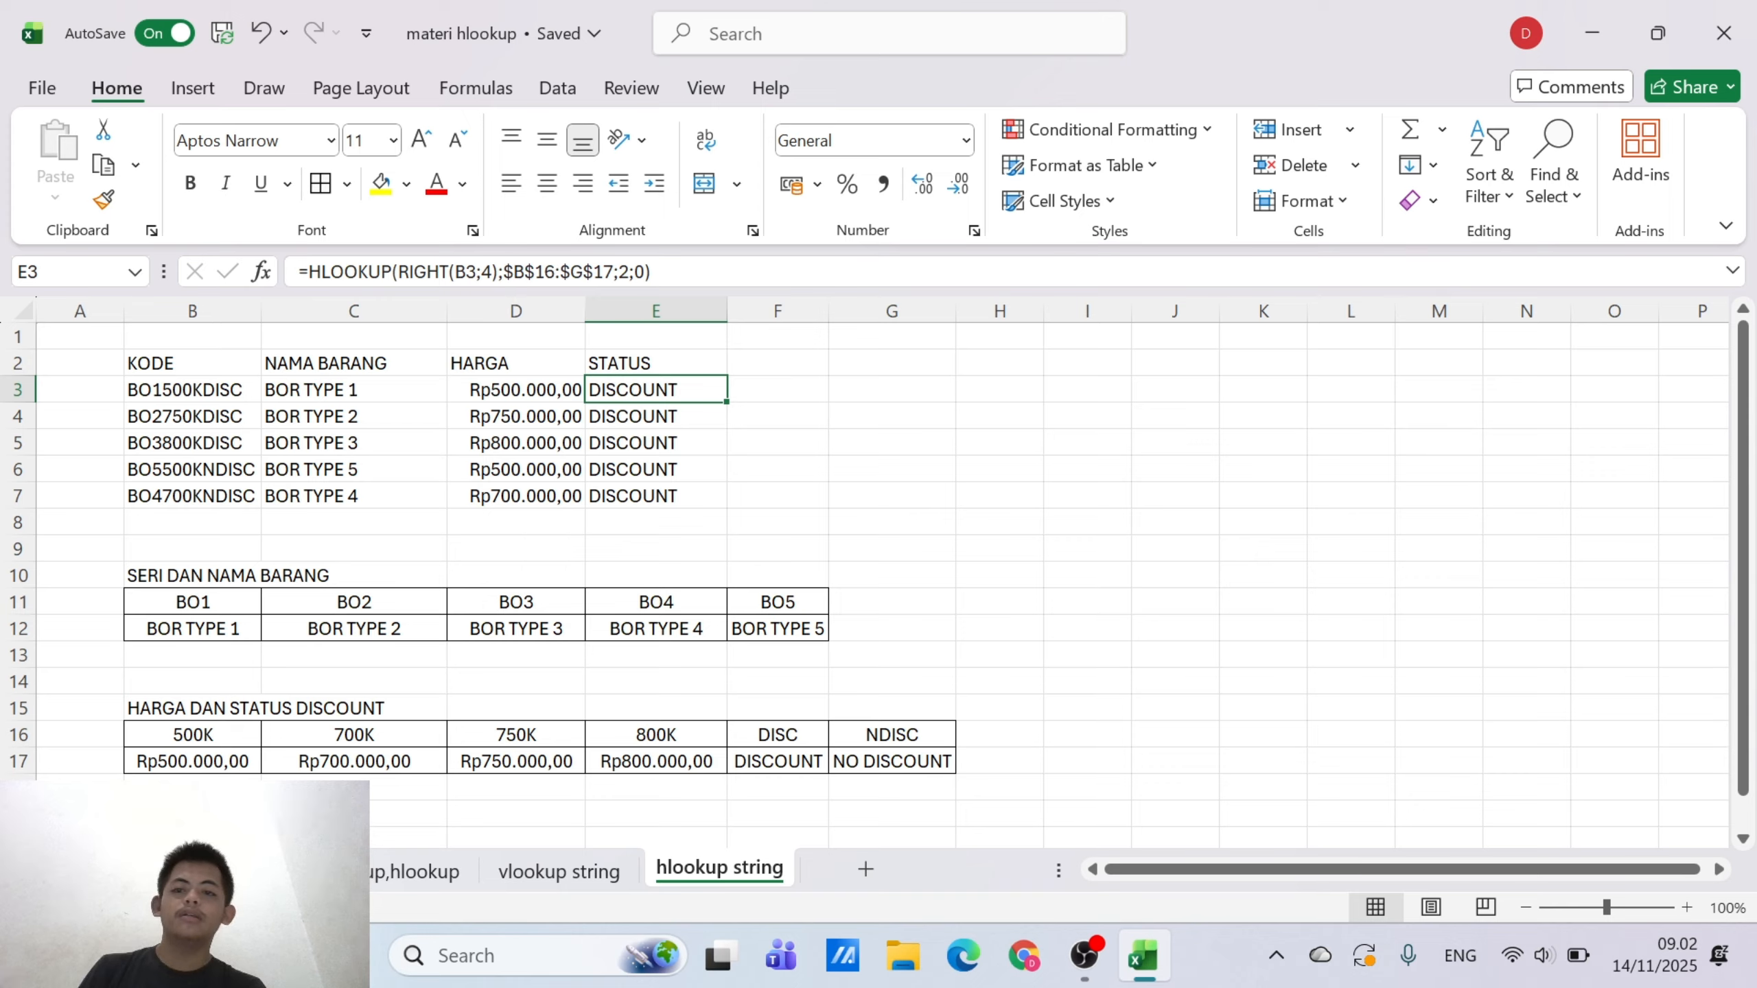
Try a character count of 5 in the RIGHT function of the E5 formula
click(661, 439)
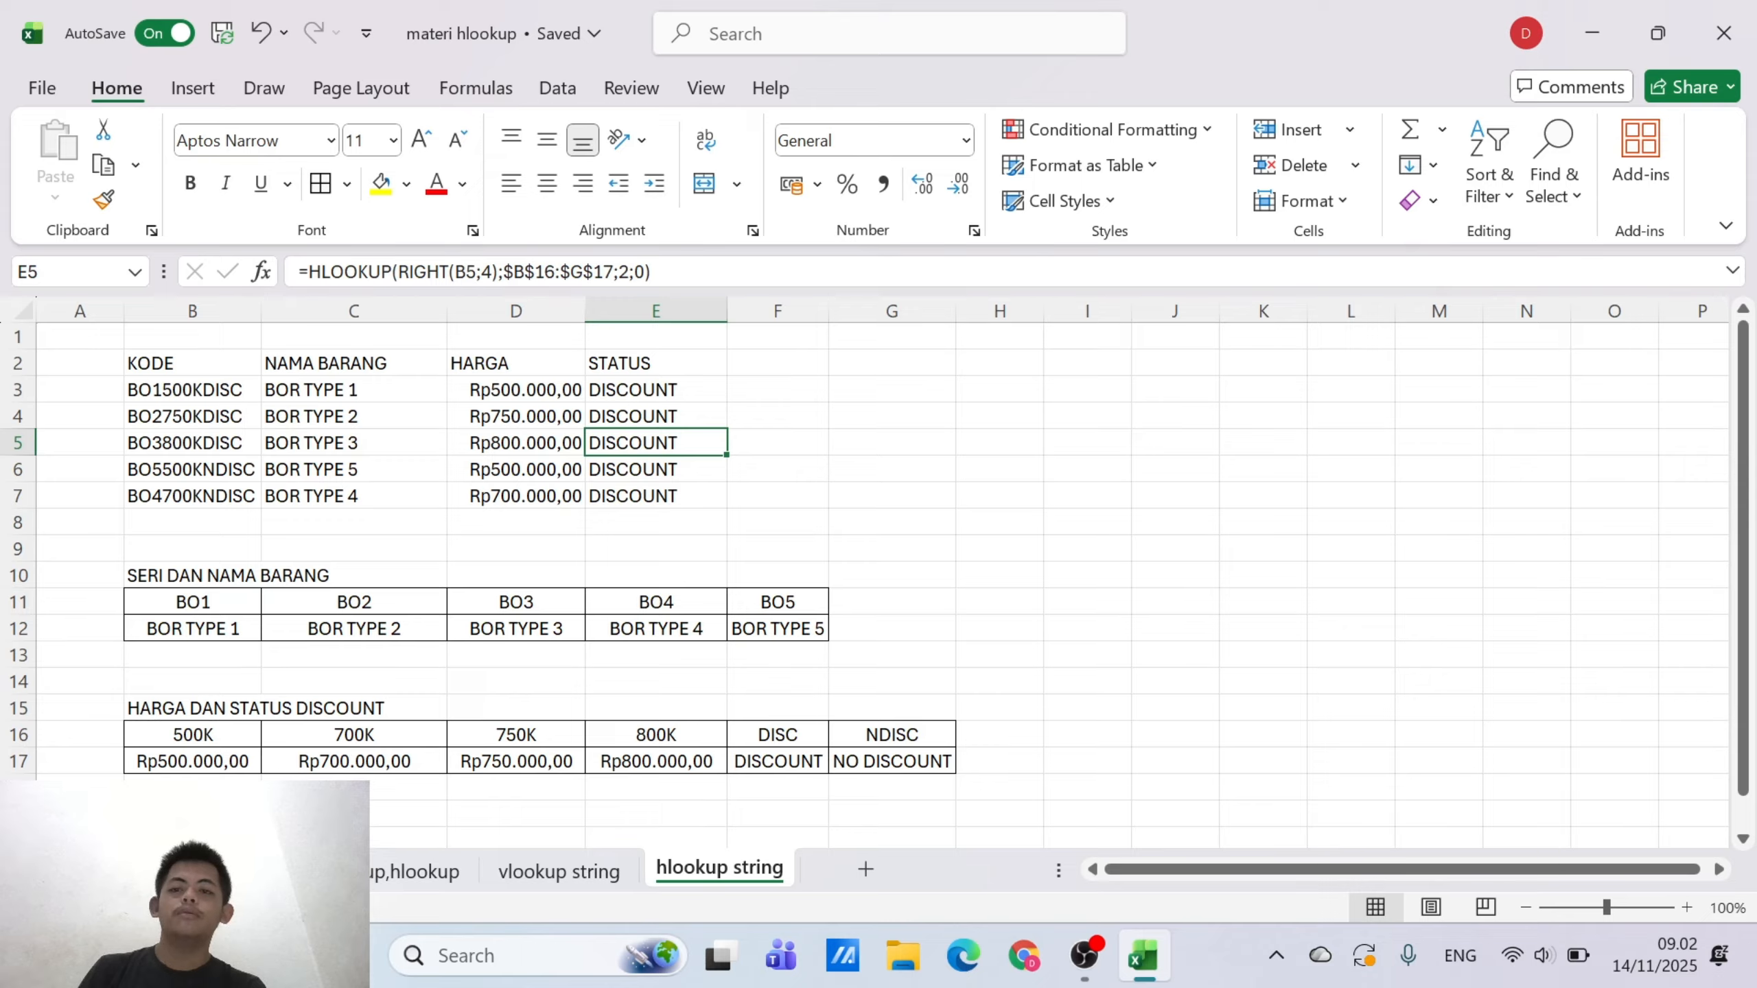
click(494, 271)
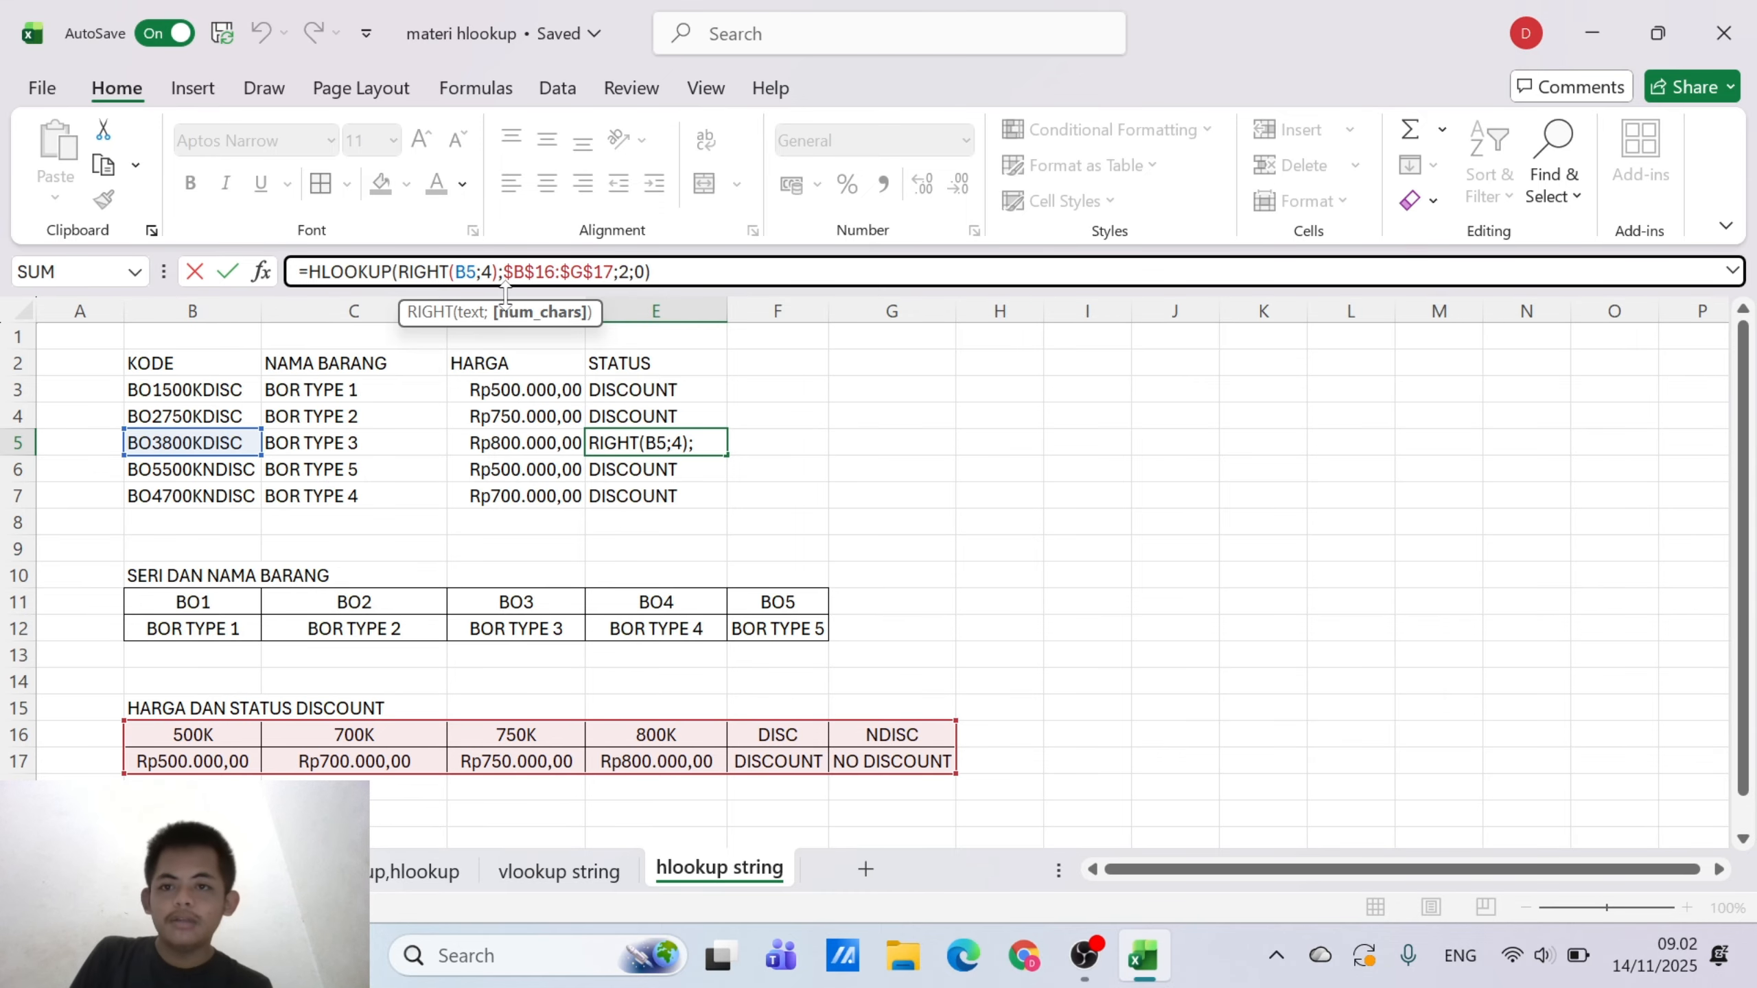
key(BackSpace)
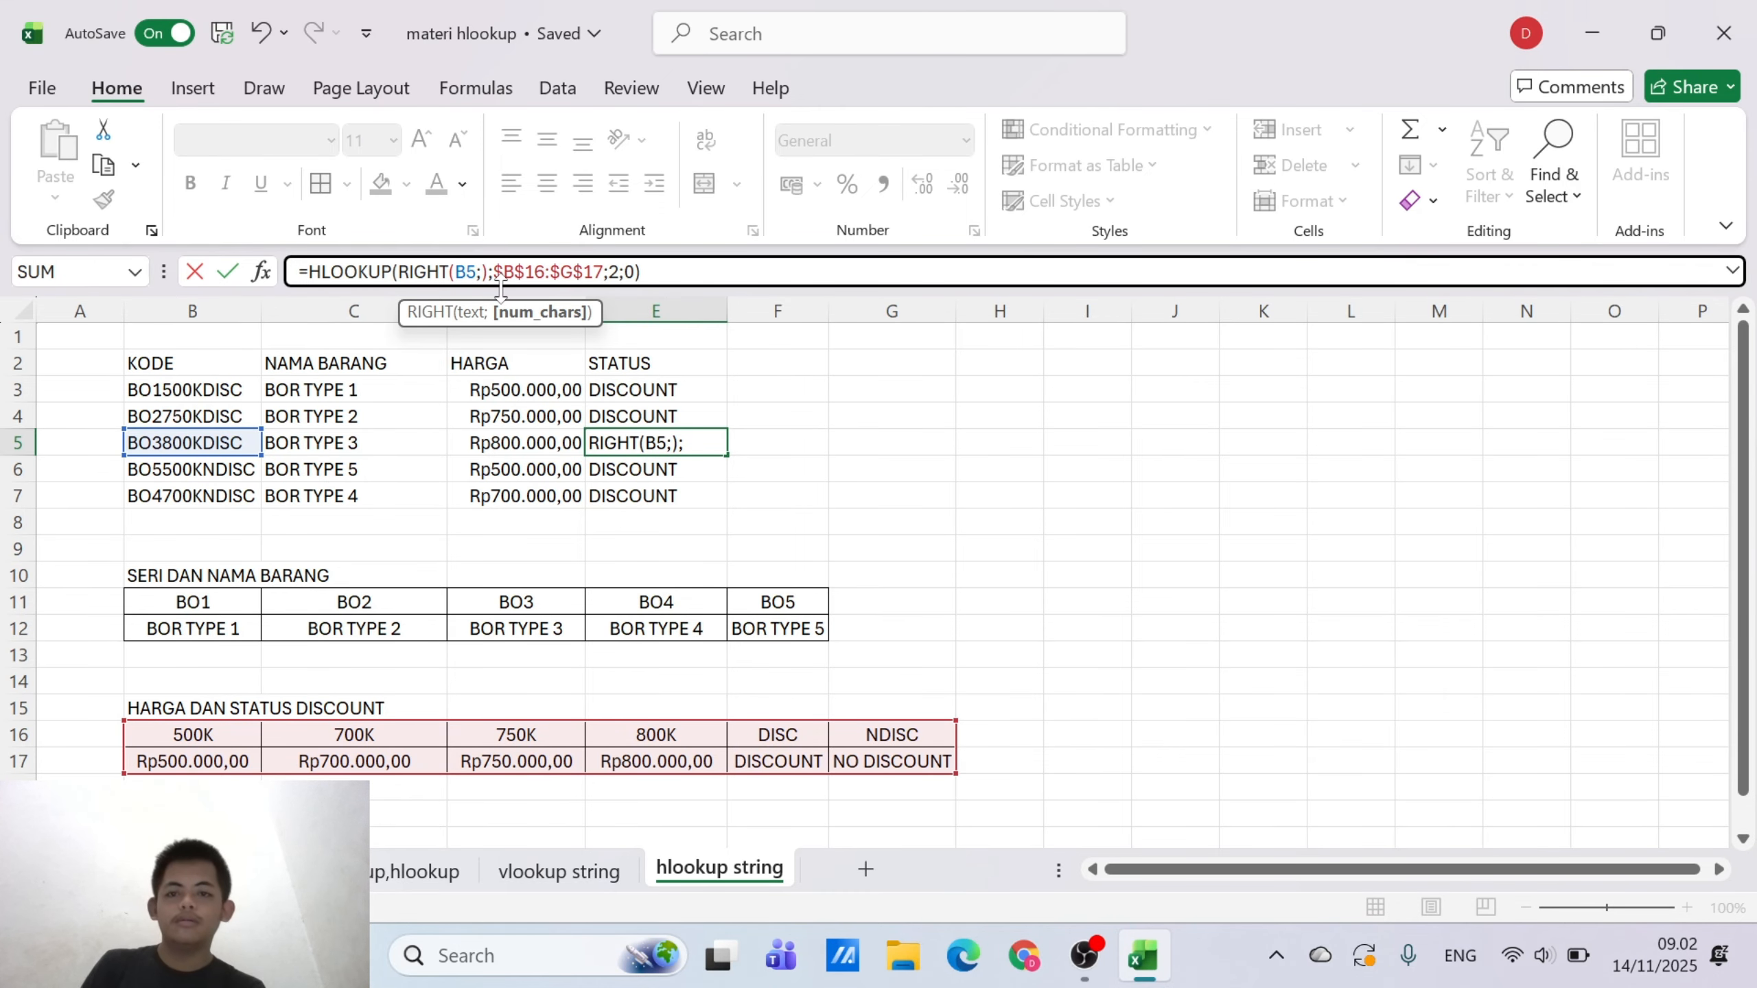
text(5)
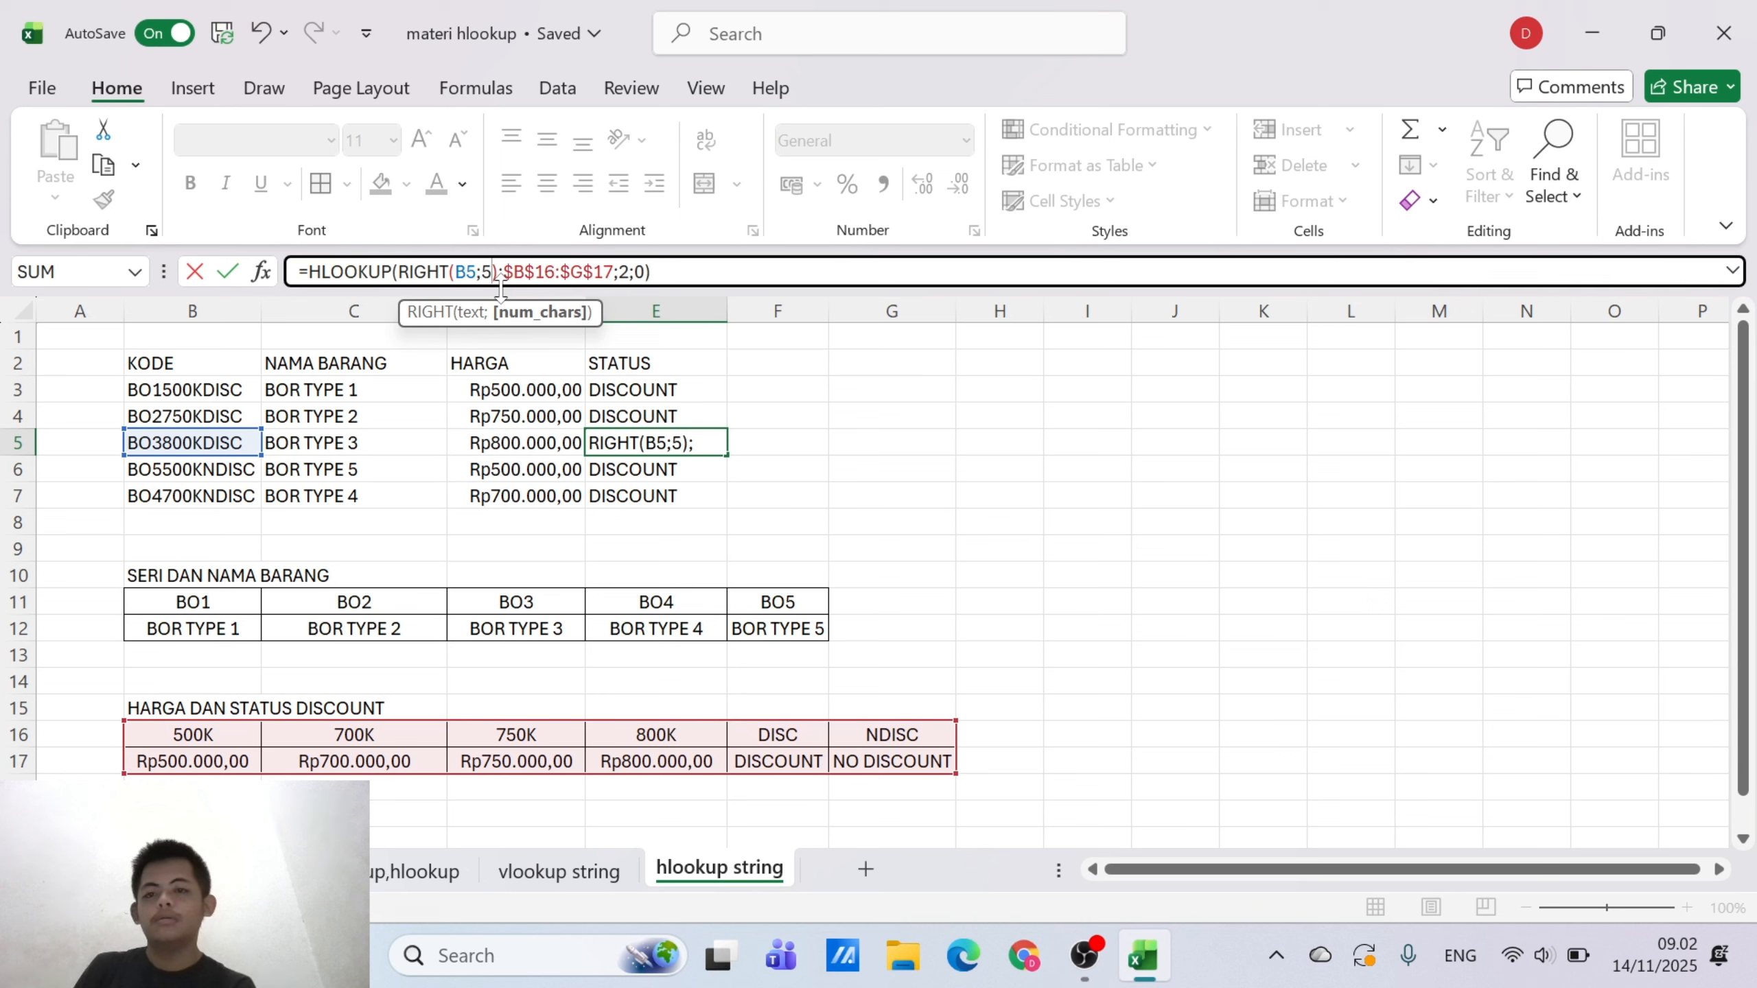
key(Return)
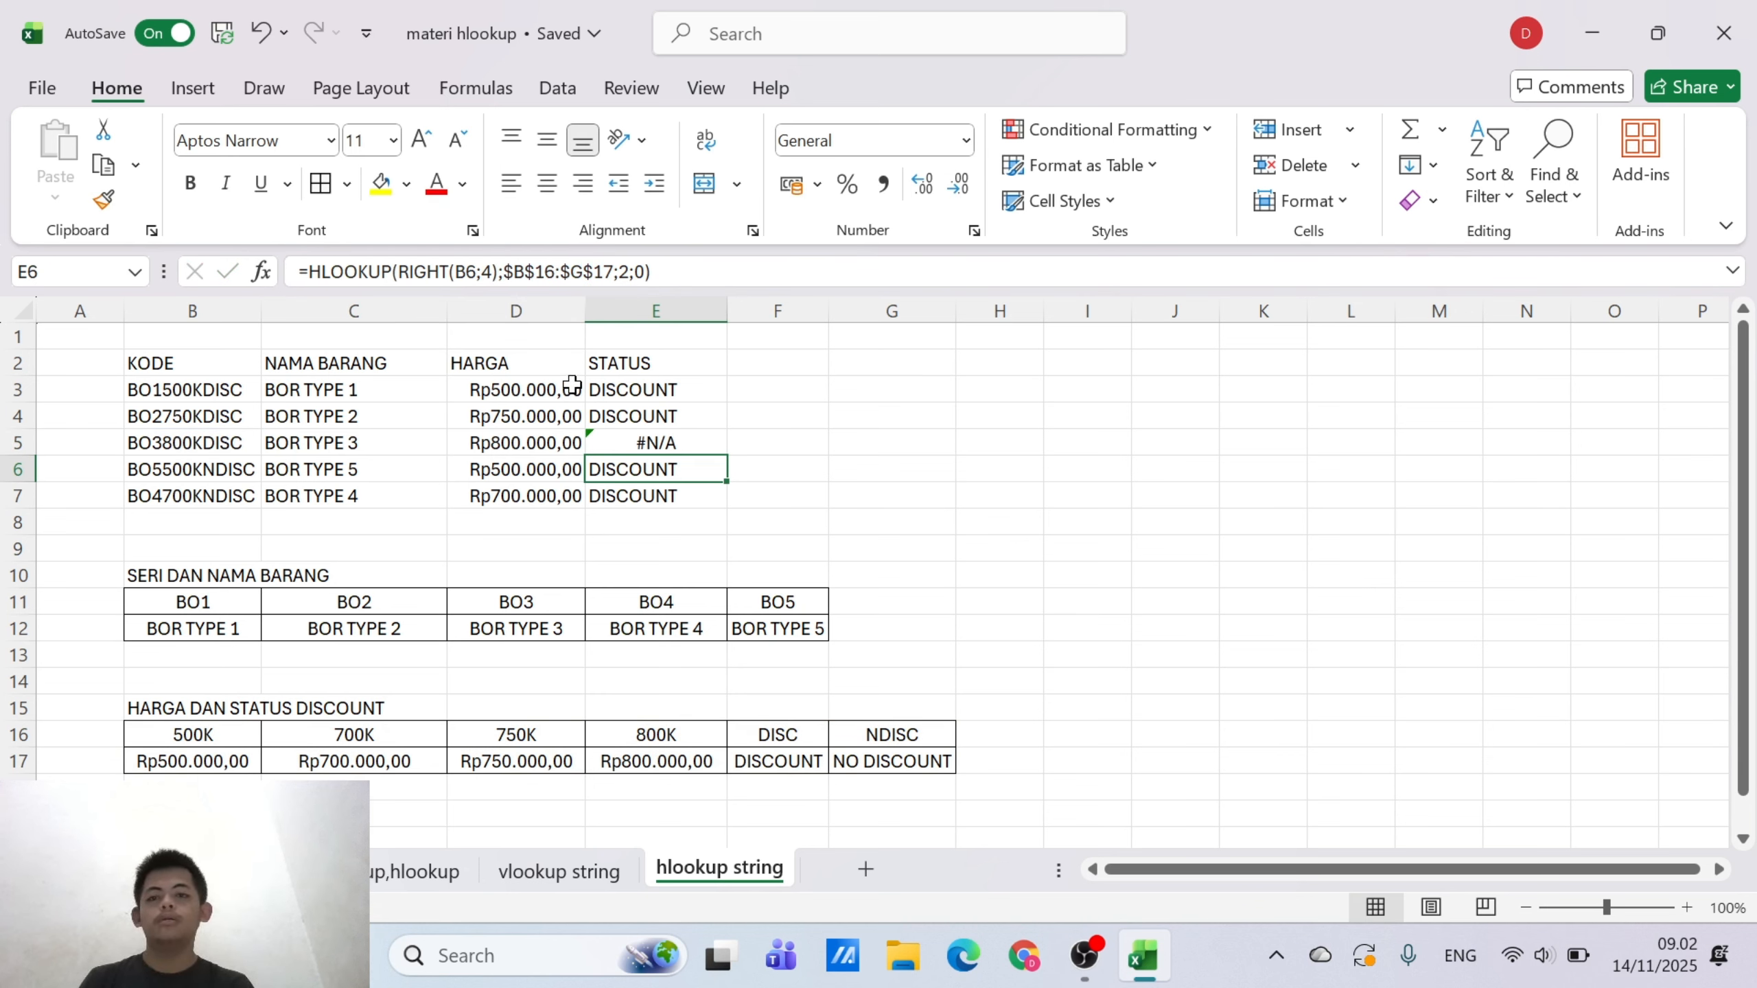
Change the RIGHT function's character count to 5 in the E6 formula
click(492, 271)
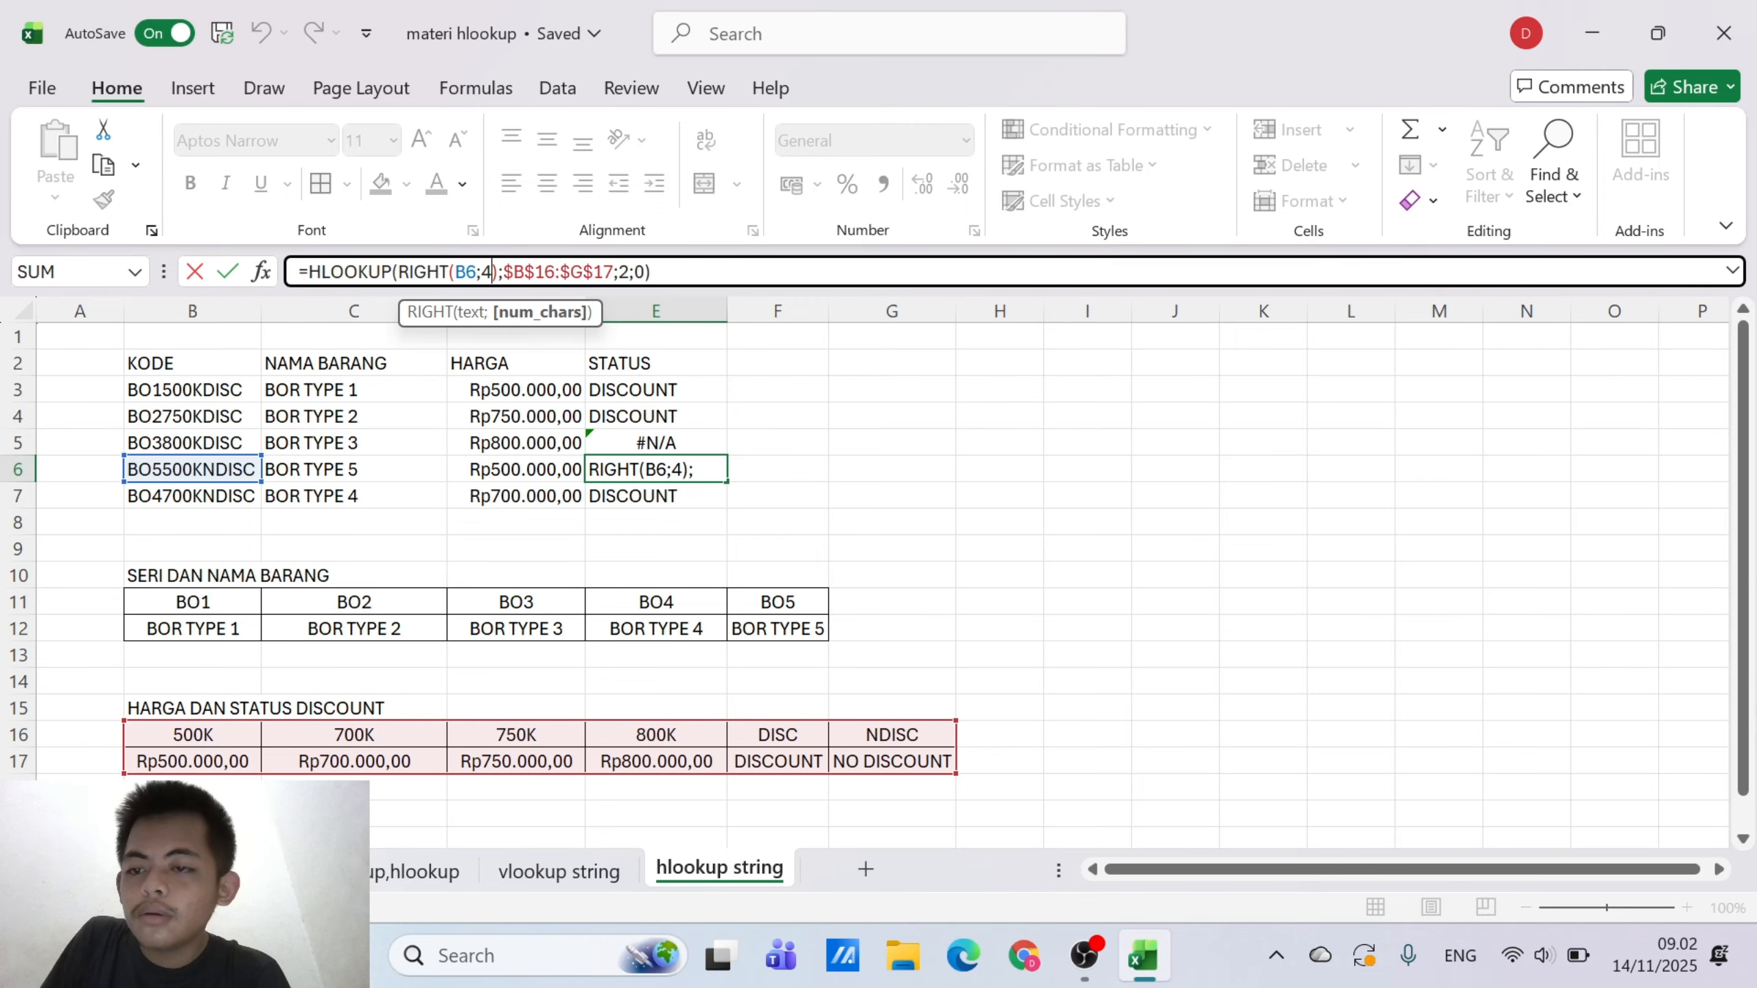
key(BackSpace)
text(5)
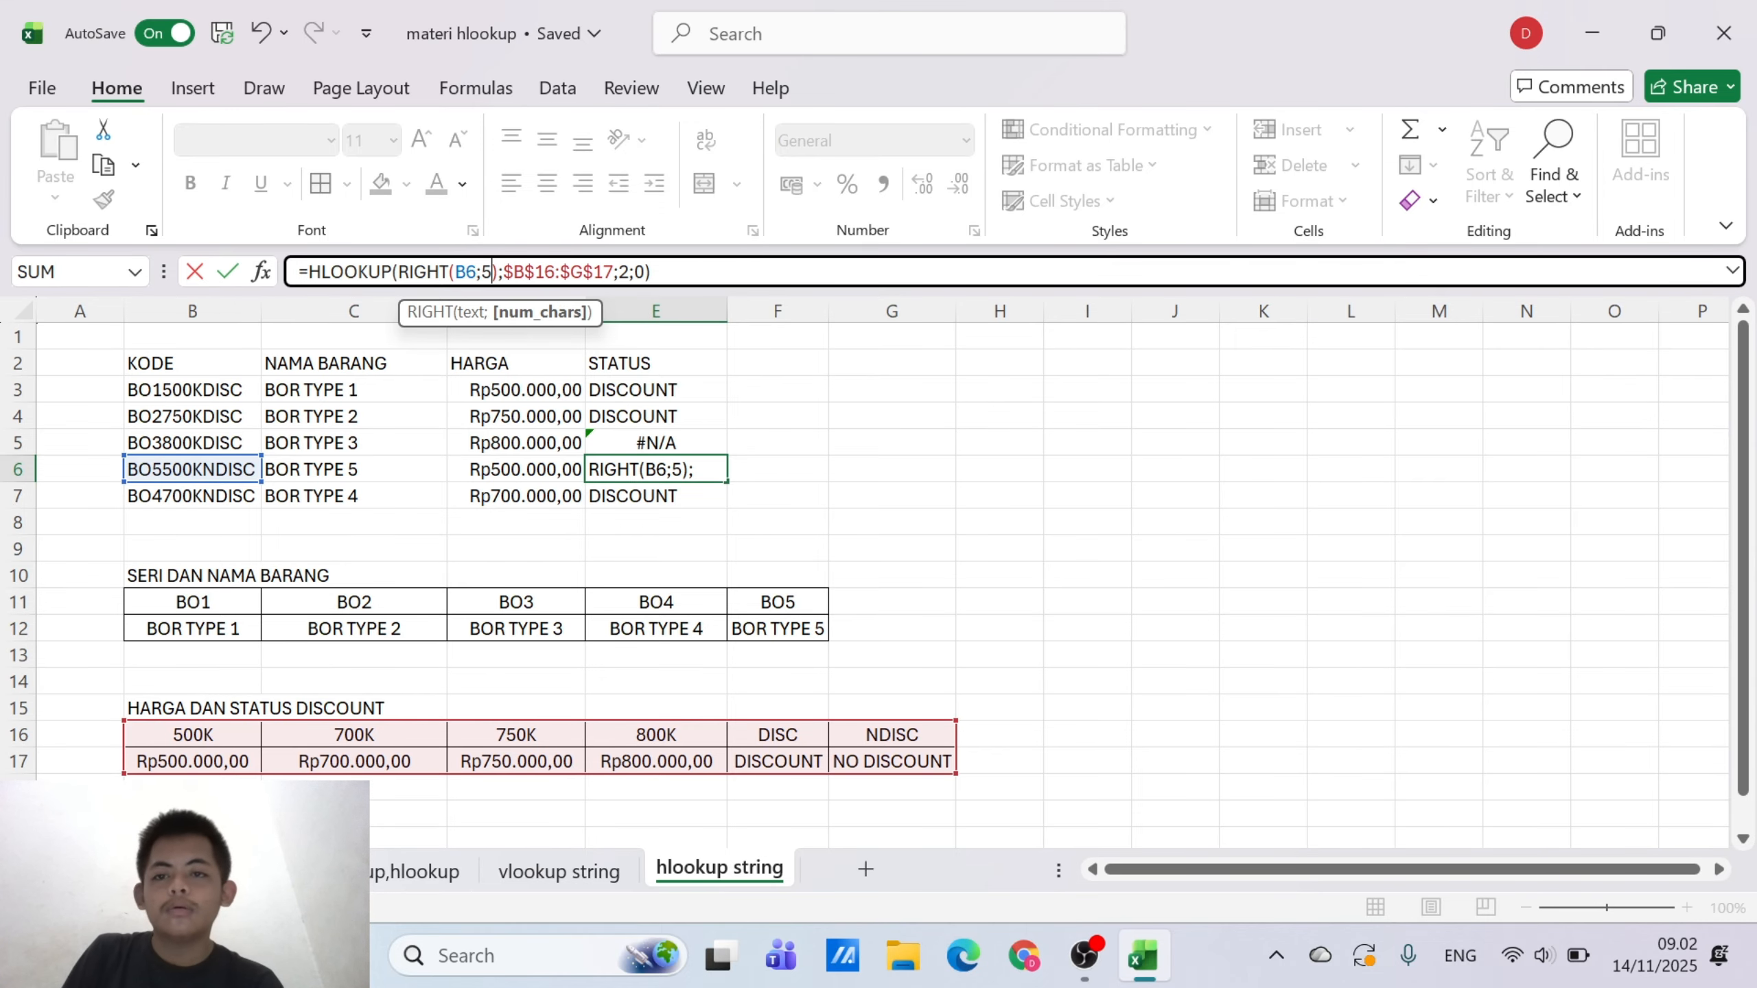
key(Return)
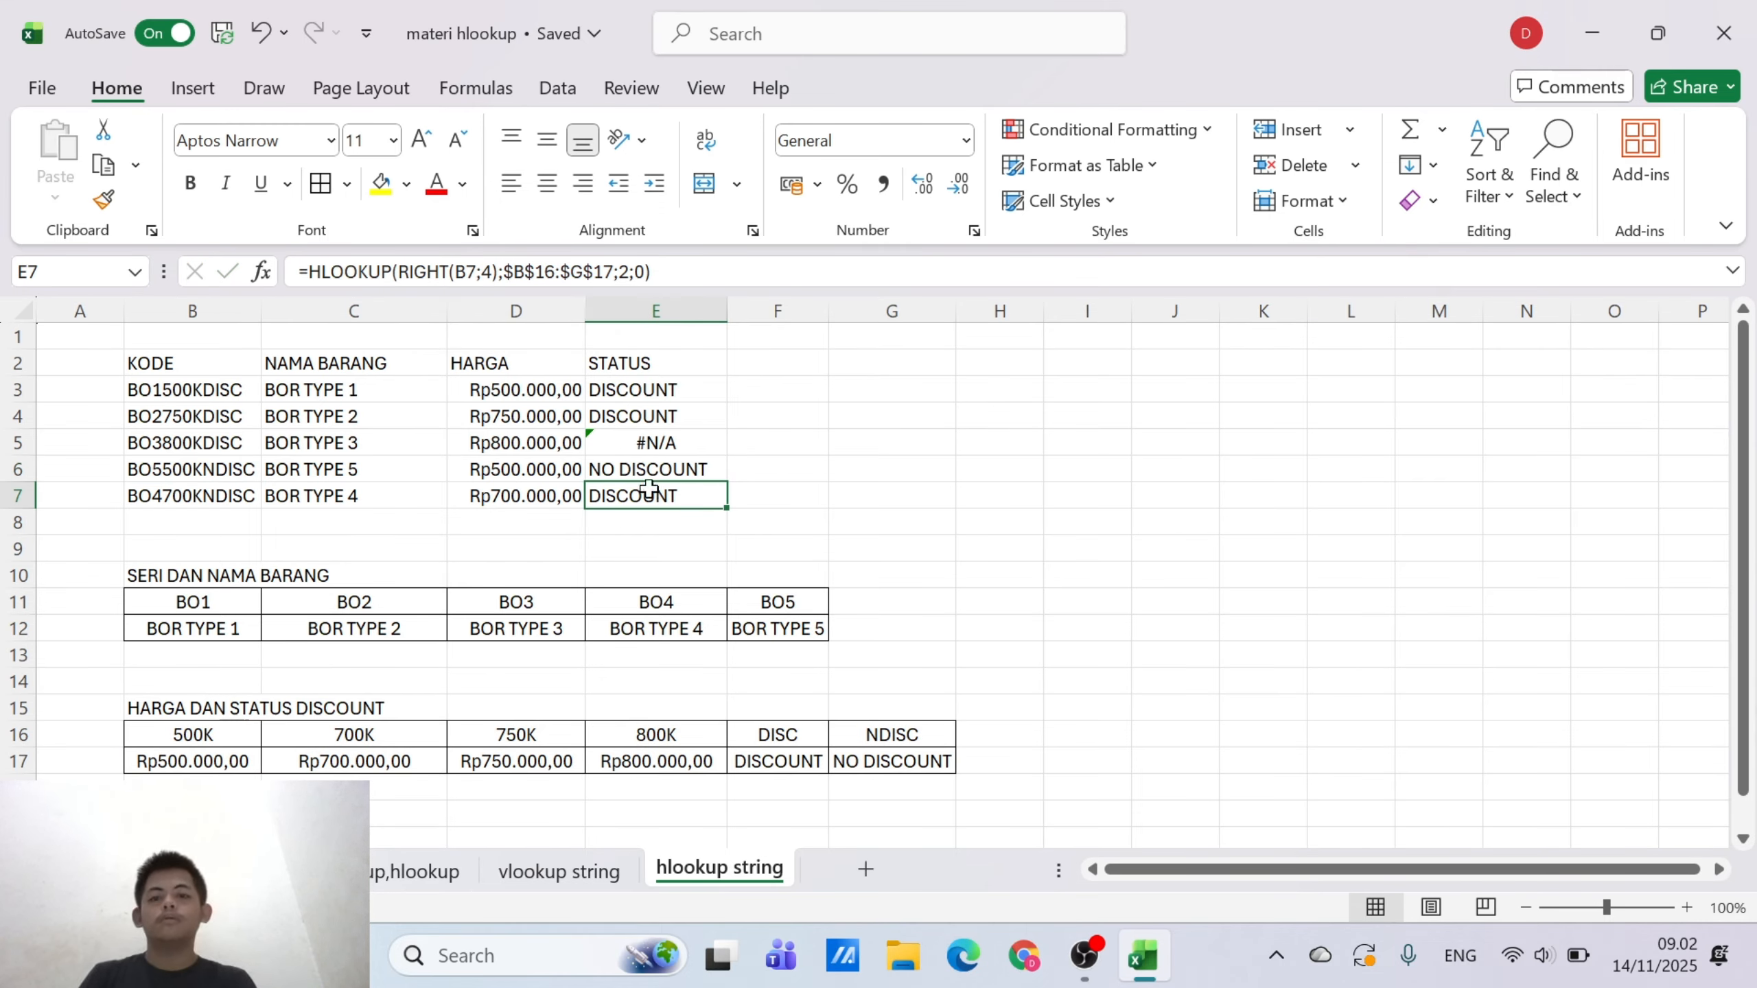
Try a character count of 5 in the RIGHT function of the E3 formula
click(672, 389)
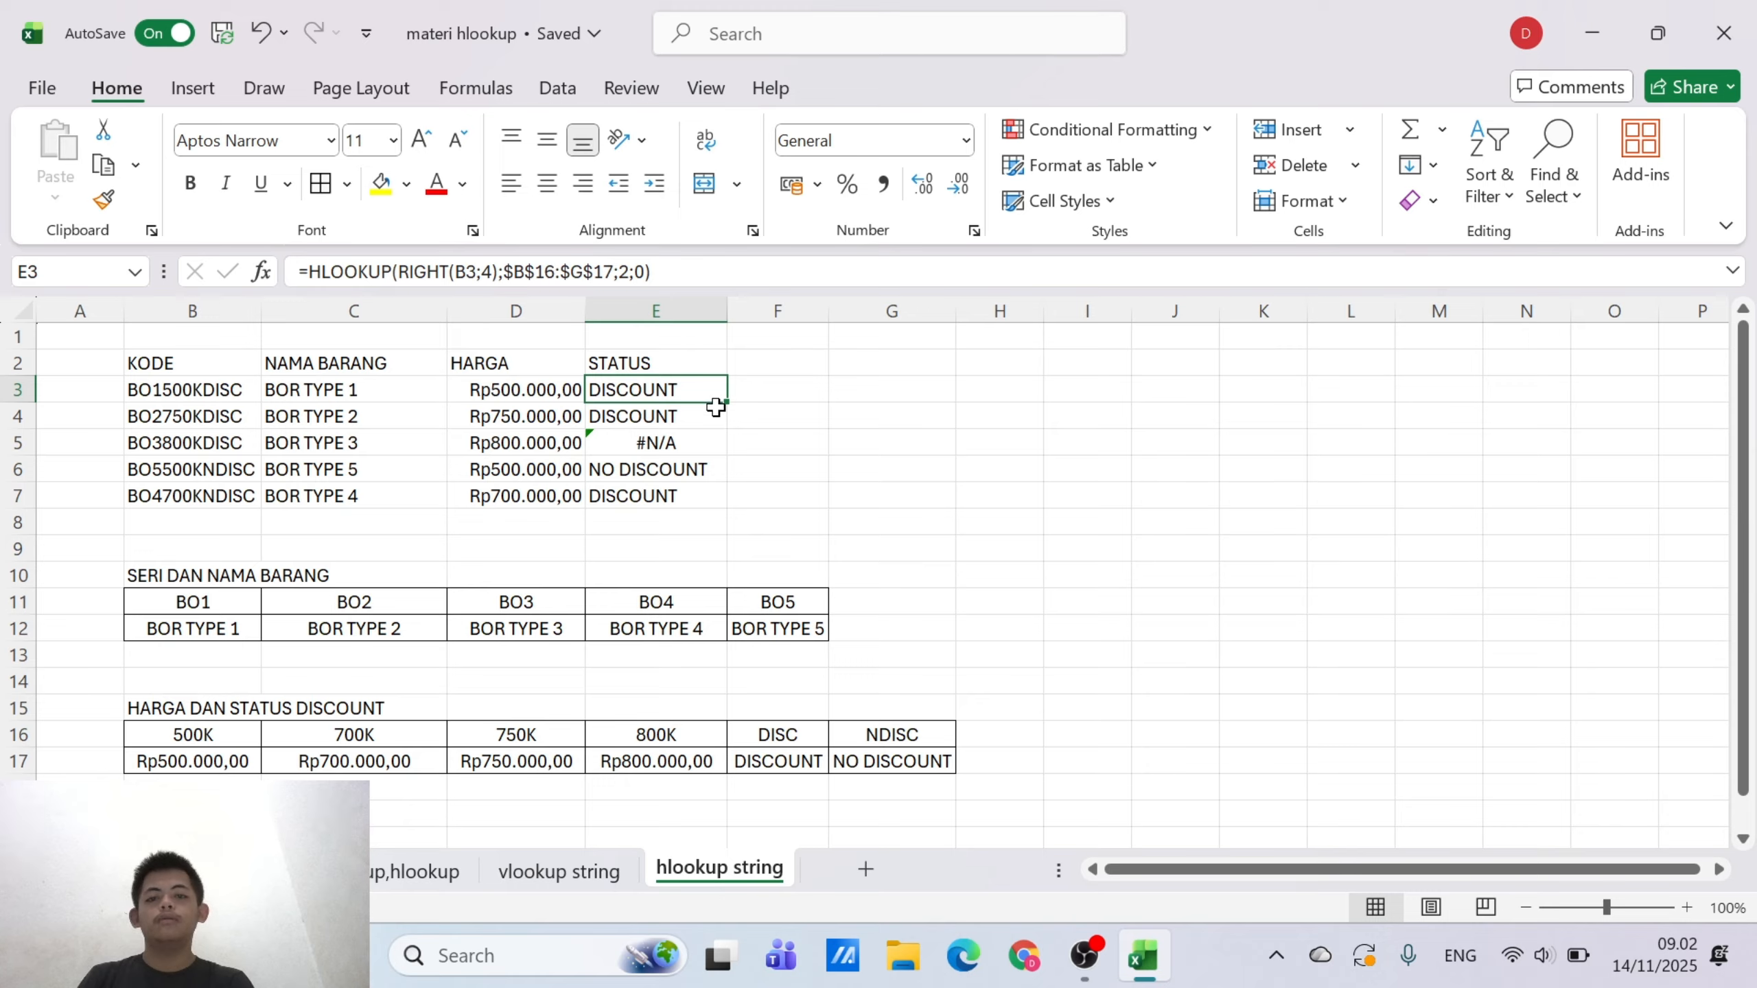
drag(699, 467, 723, 390)
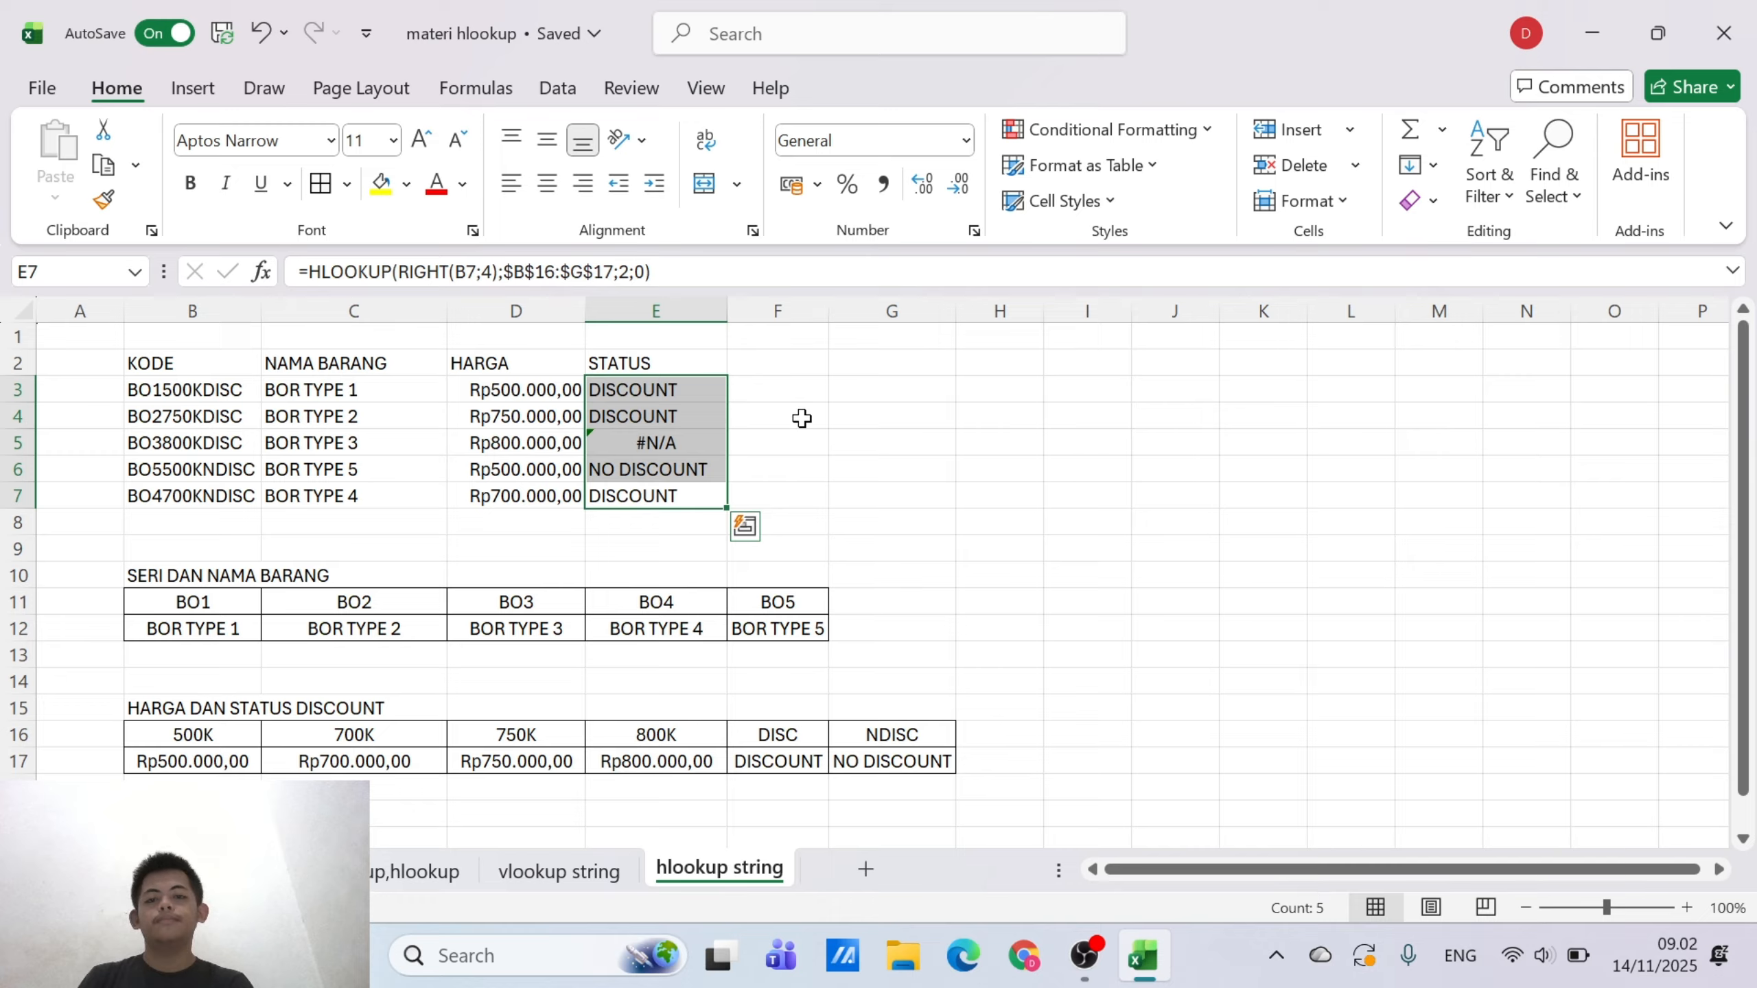
click(830, 418)
click(694, 391)
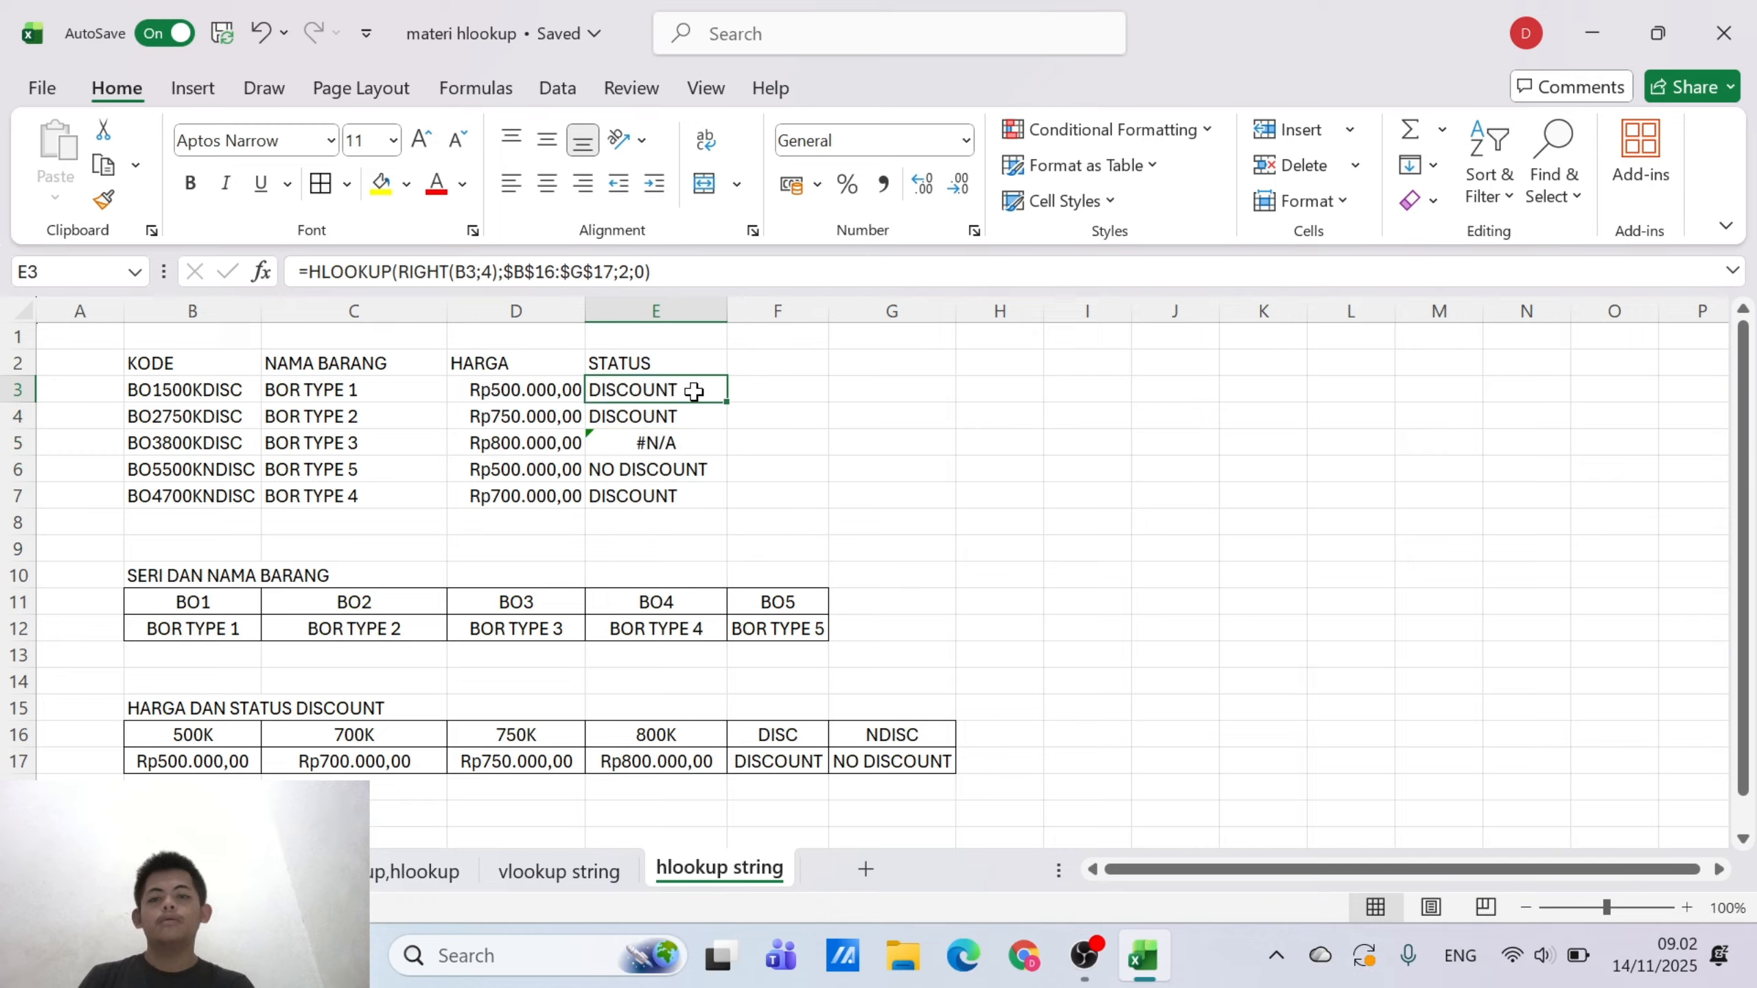
click(492, 271)
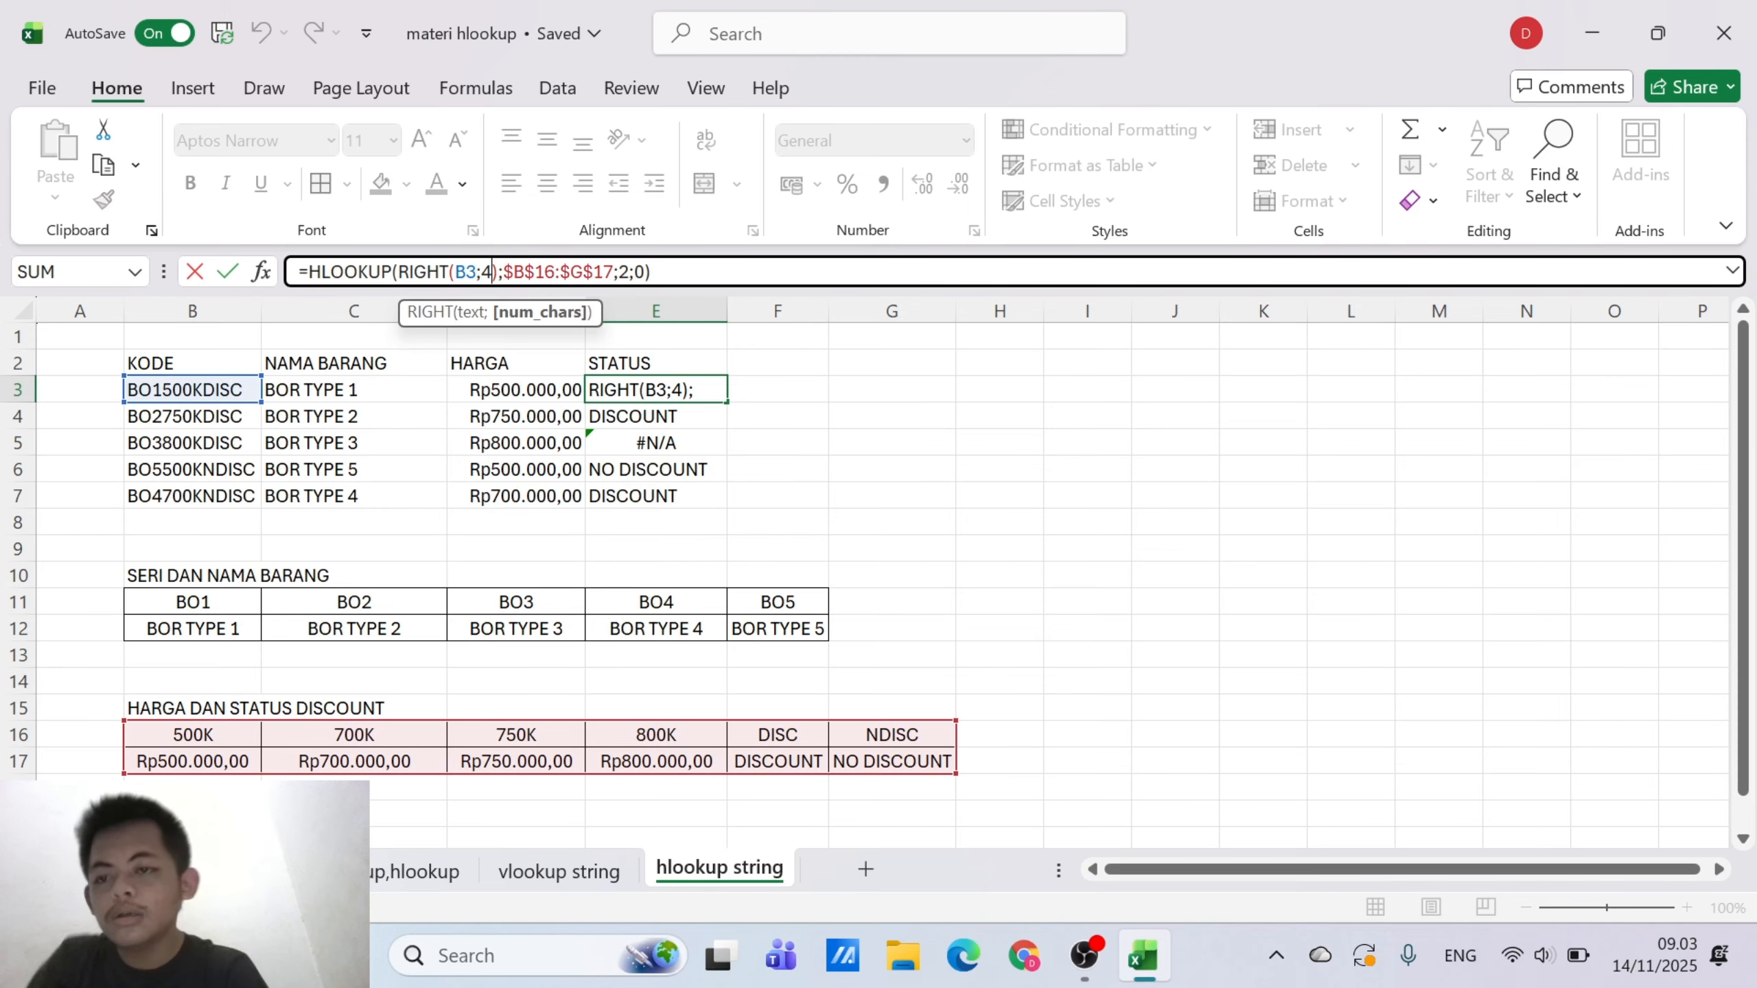
text(5)
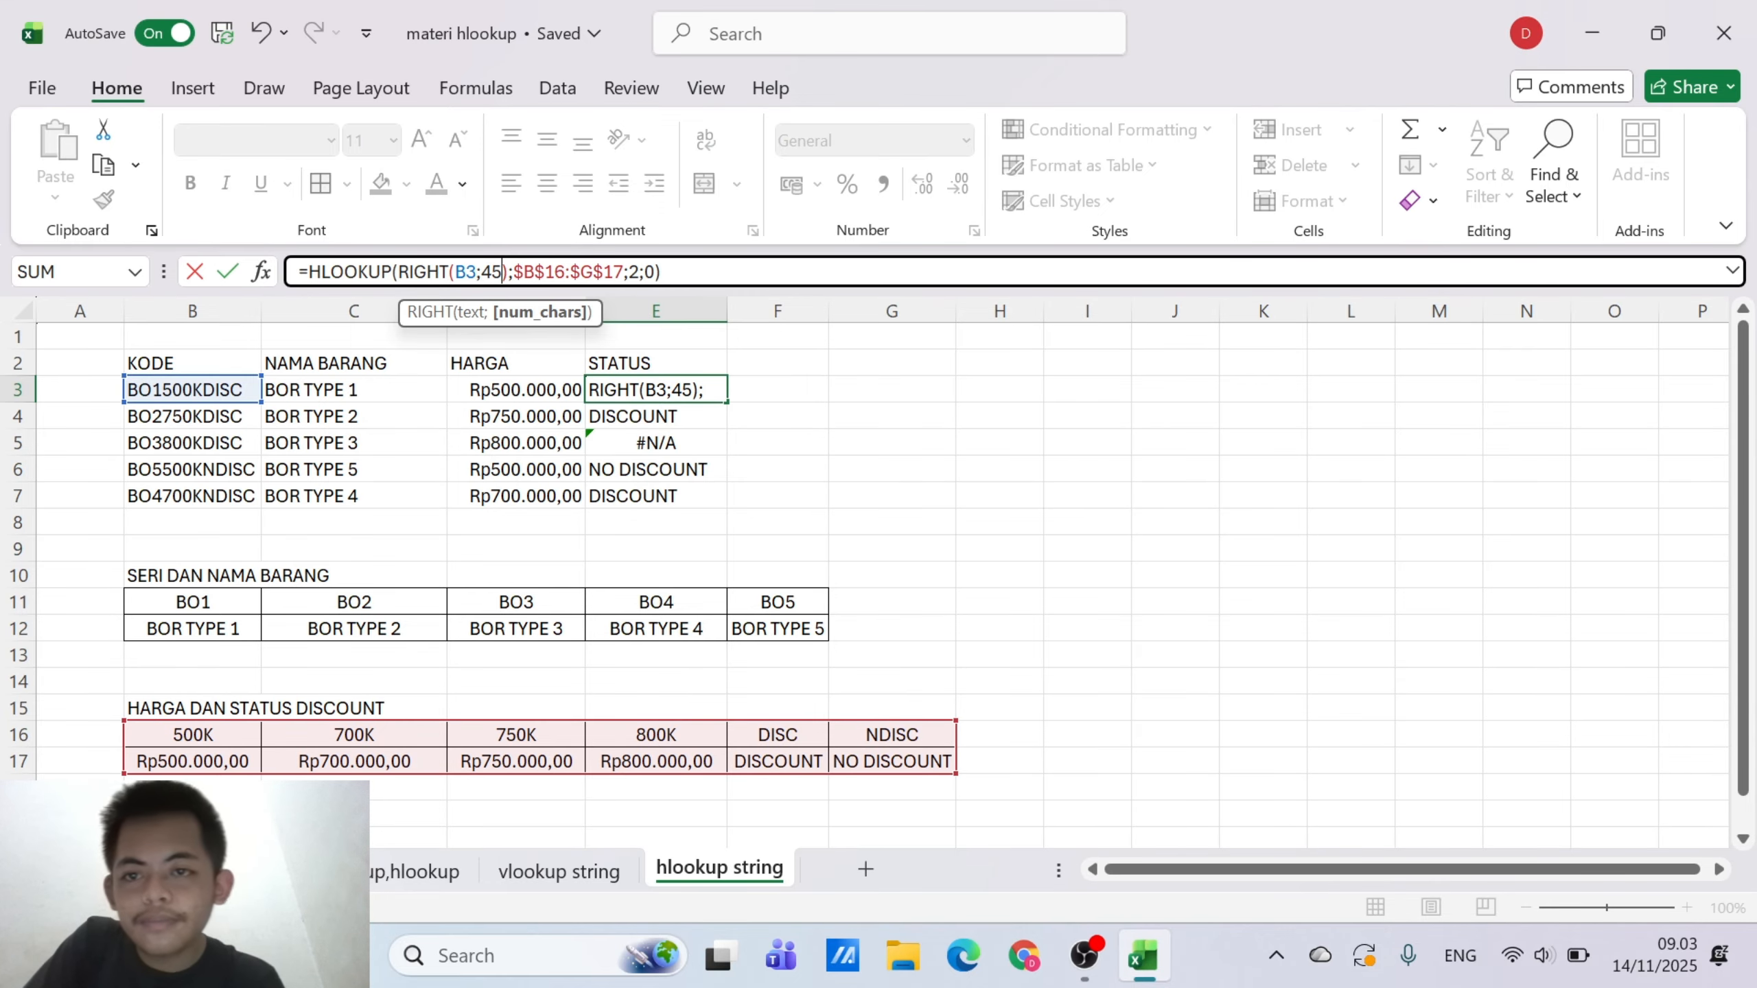
key(BackSpace)
key(BackSpace)
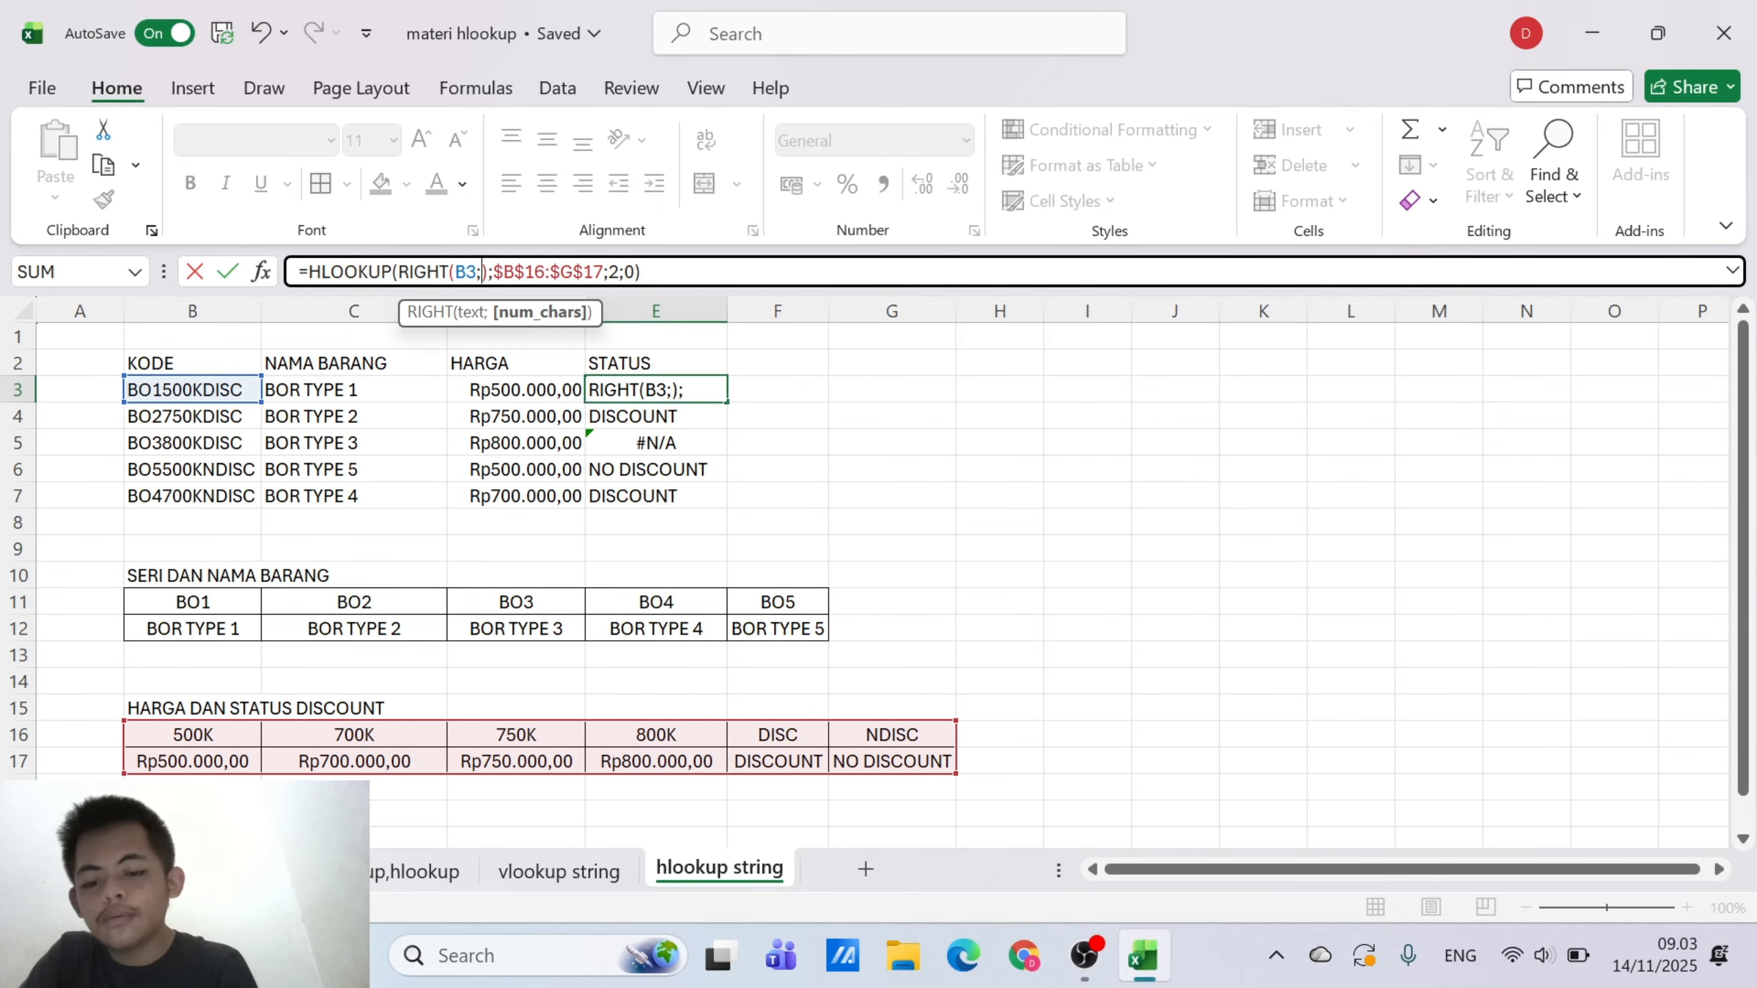
click(852, 443)
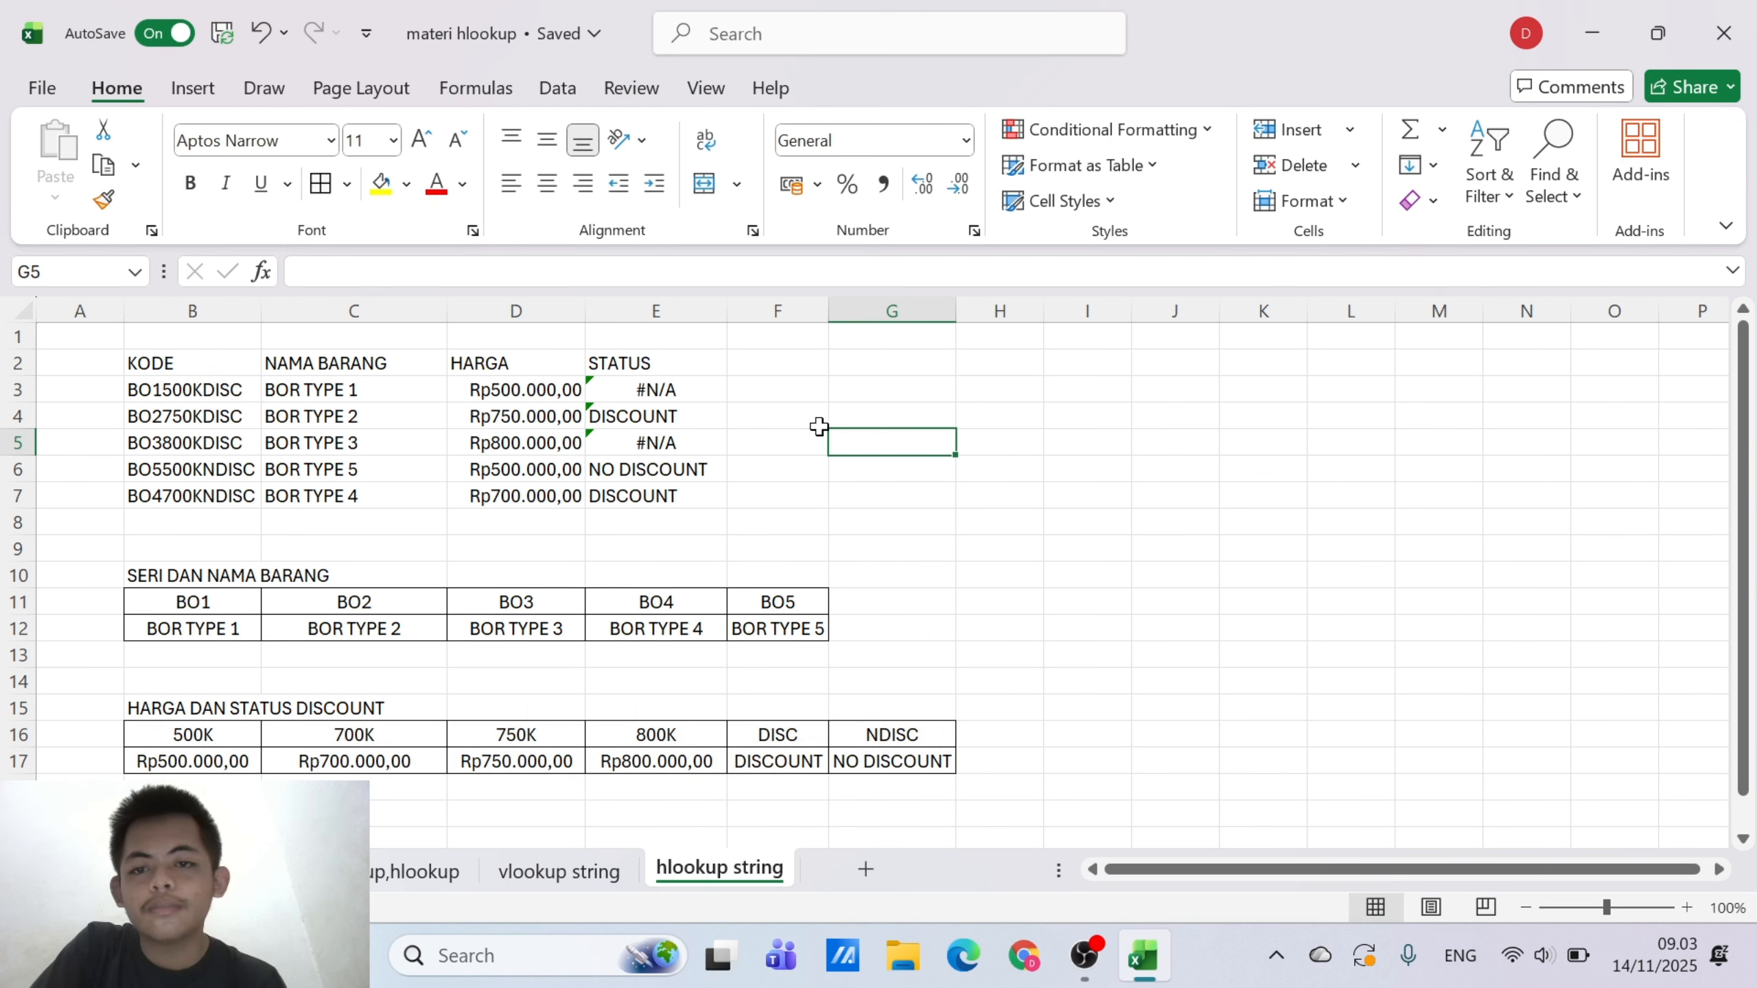
click(688, 388)
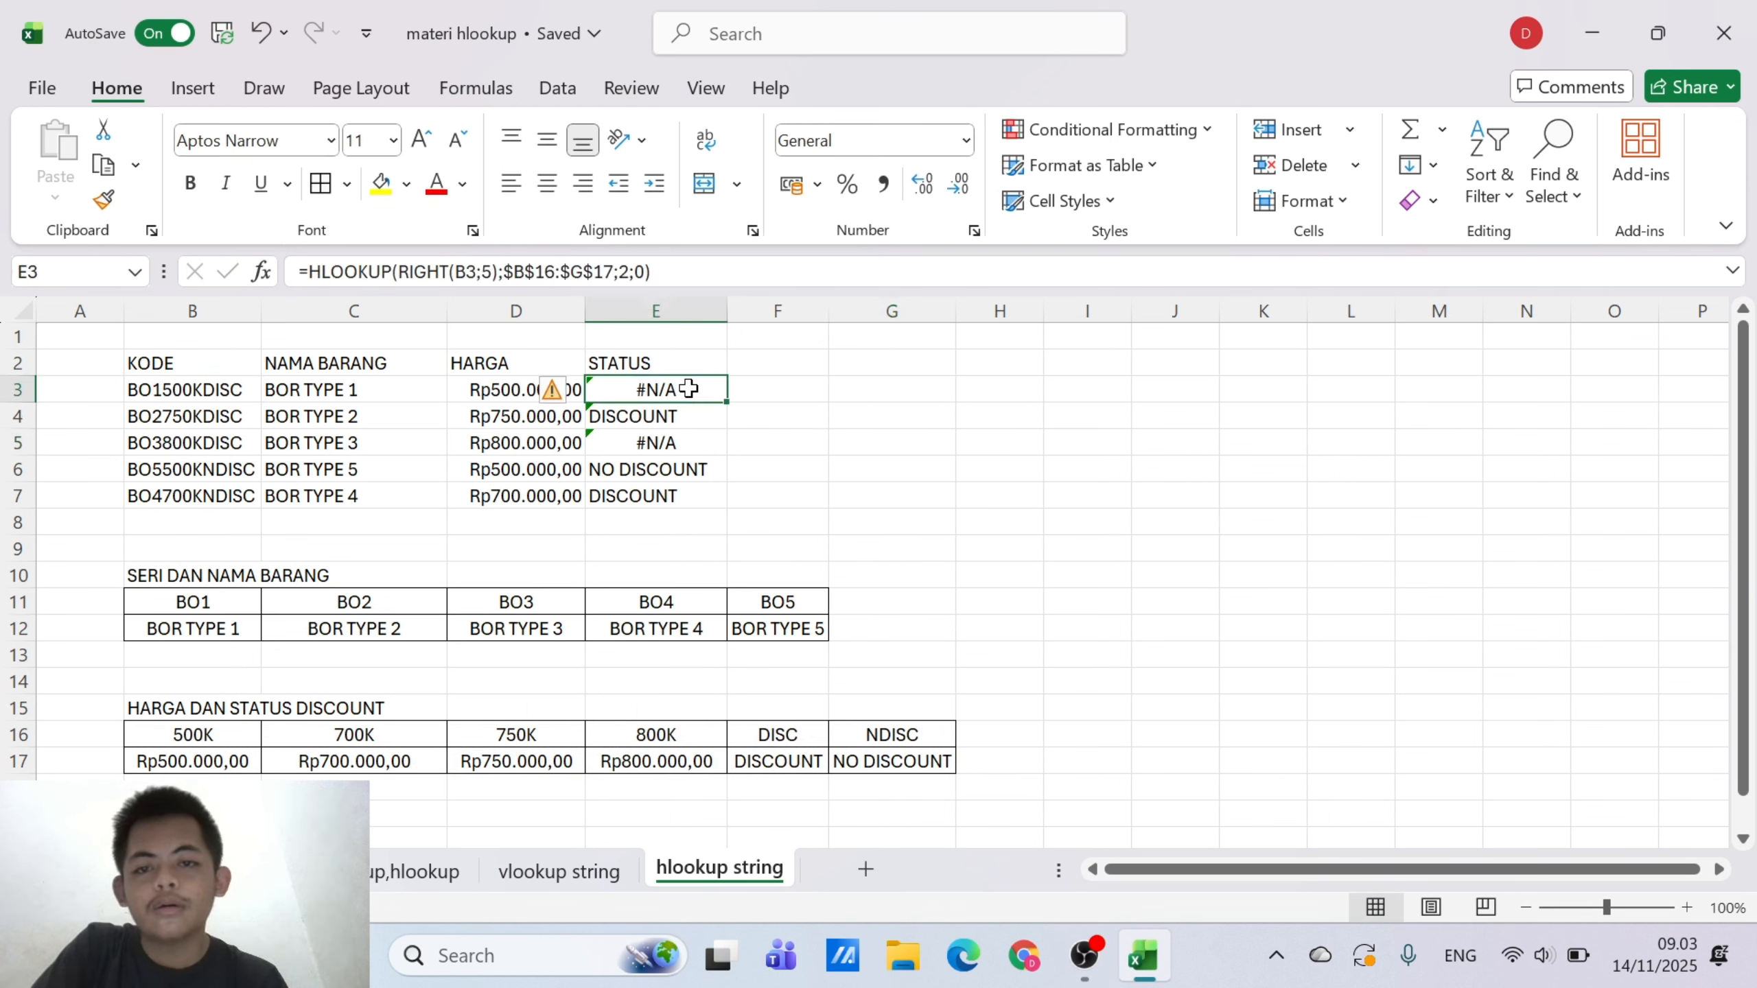
Undo the STATUS formula edits, the fill-down and the original E3 entry, back to an empty STATUS column
click(277, 36)
click(277, 36)
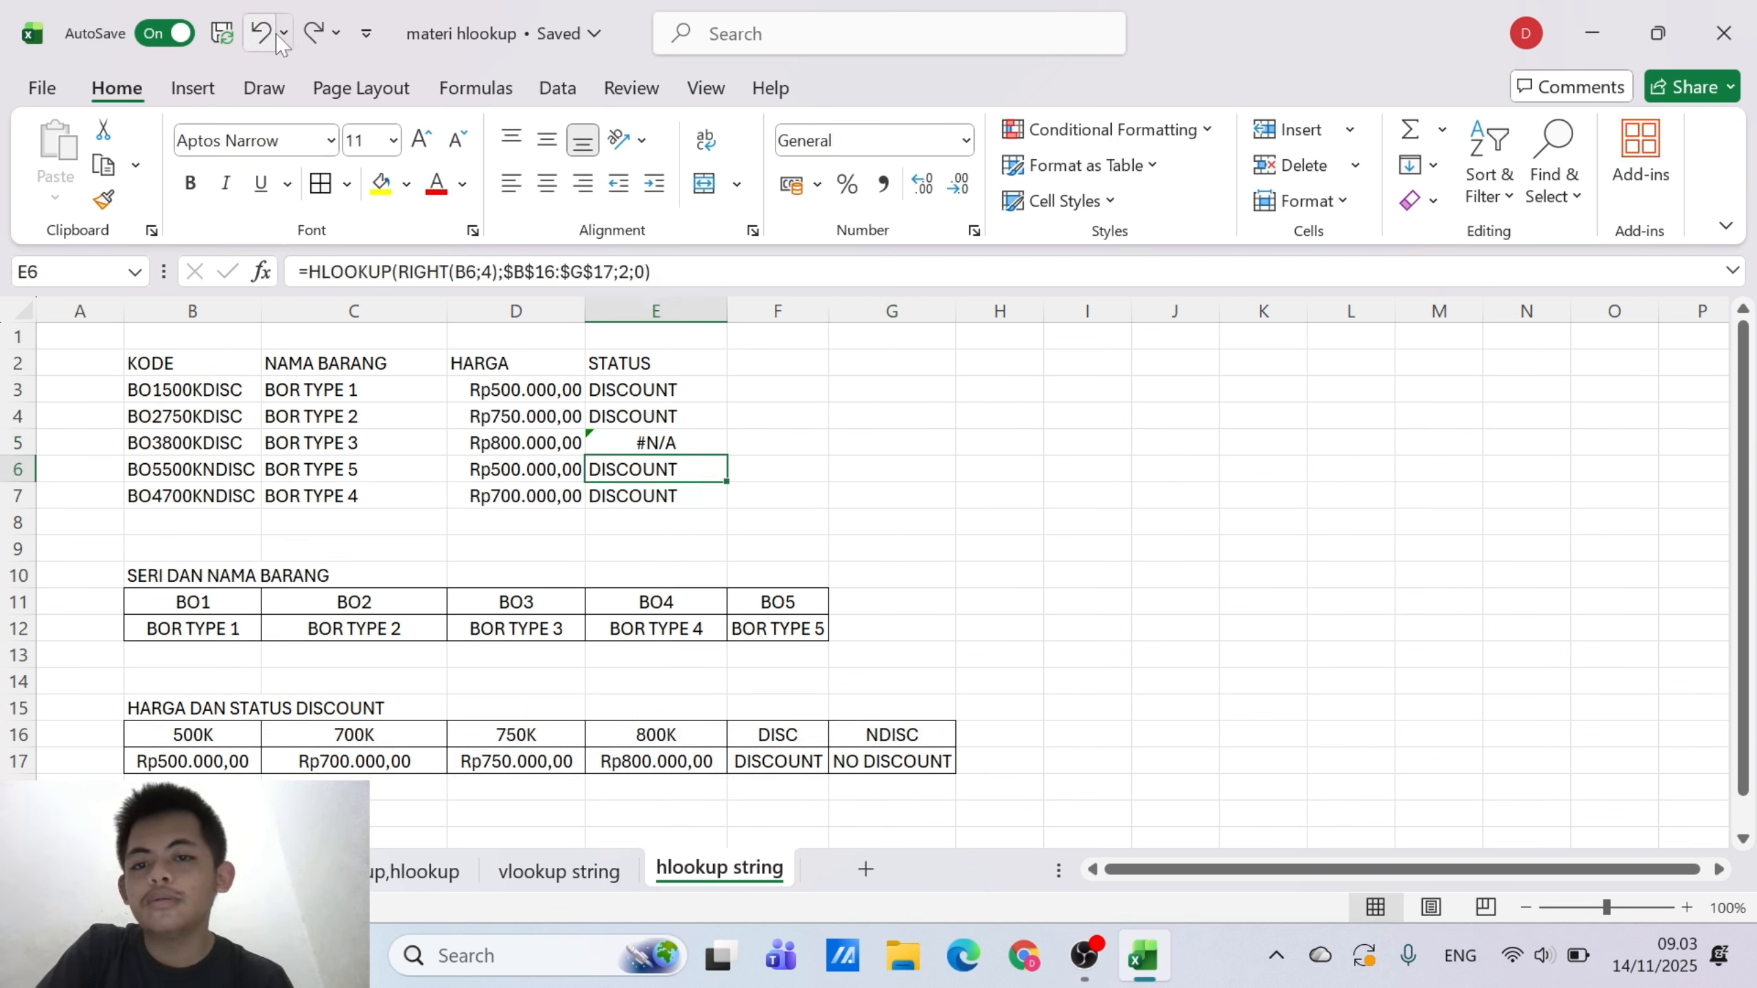
click(276, 36)
click(277, 36)
click(277, 35)
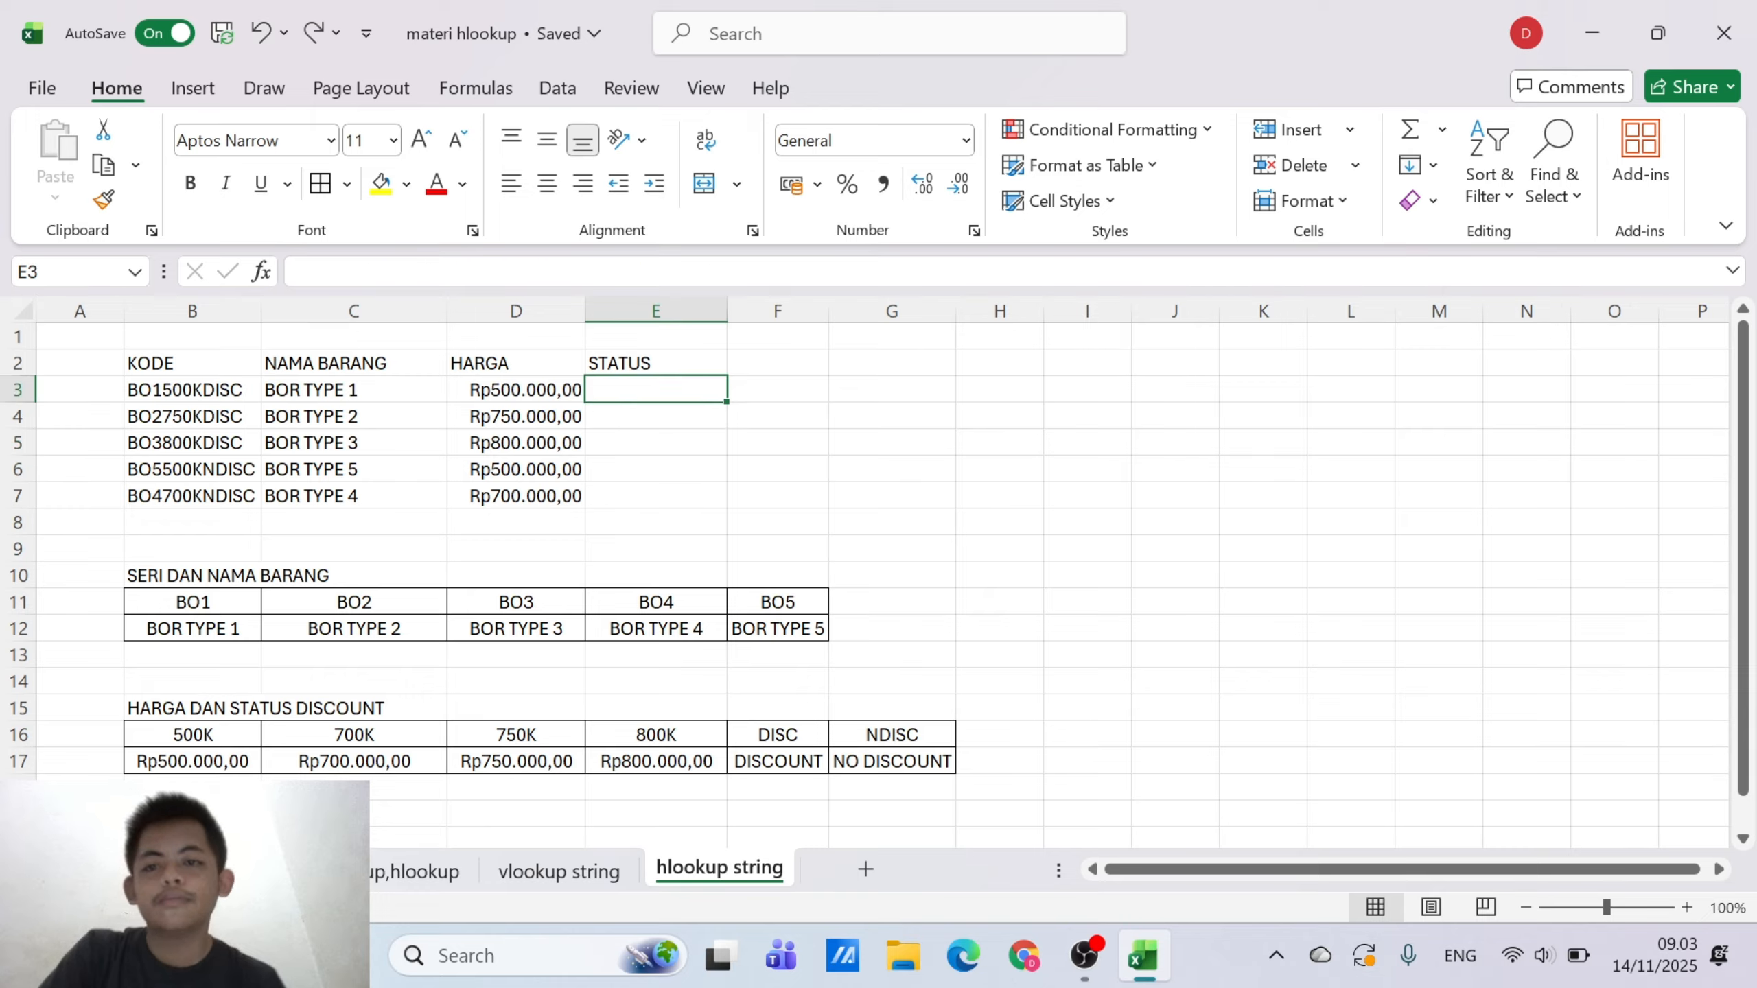
text(=)
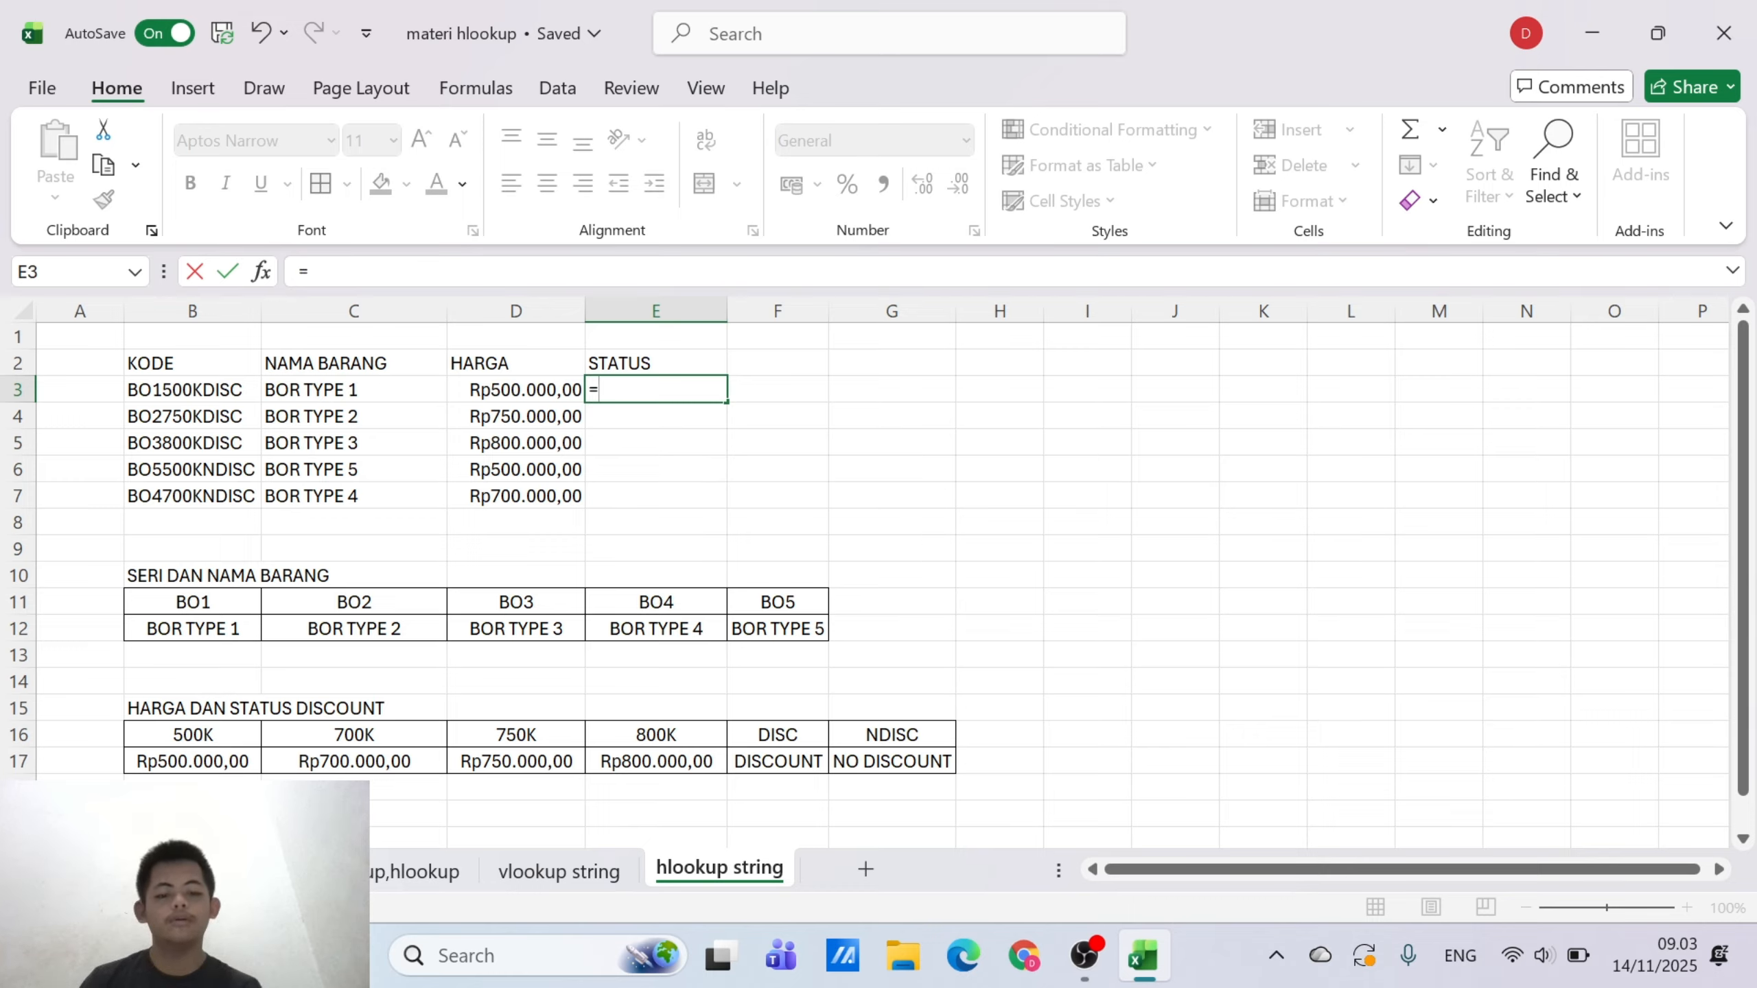
text(HLOO)
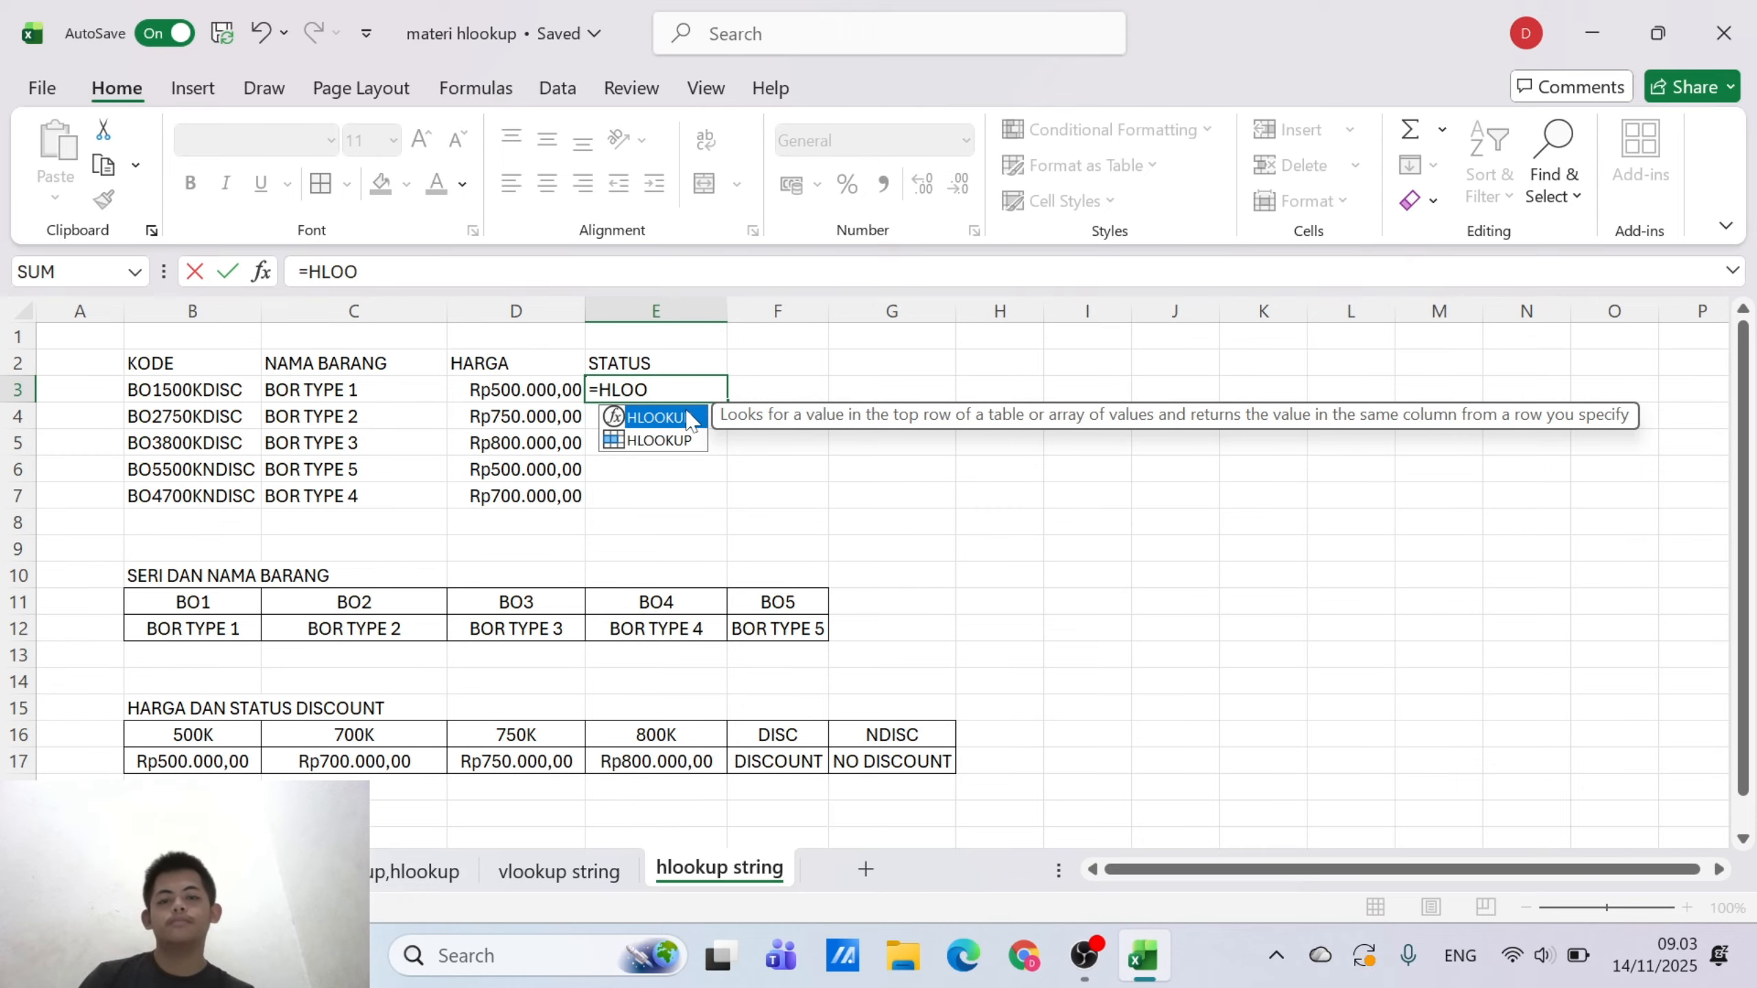
click(360, 272)
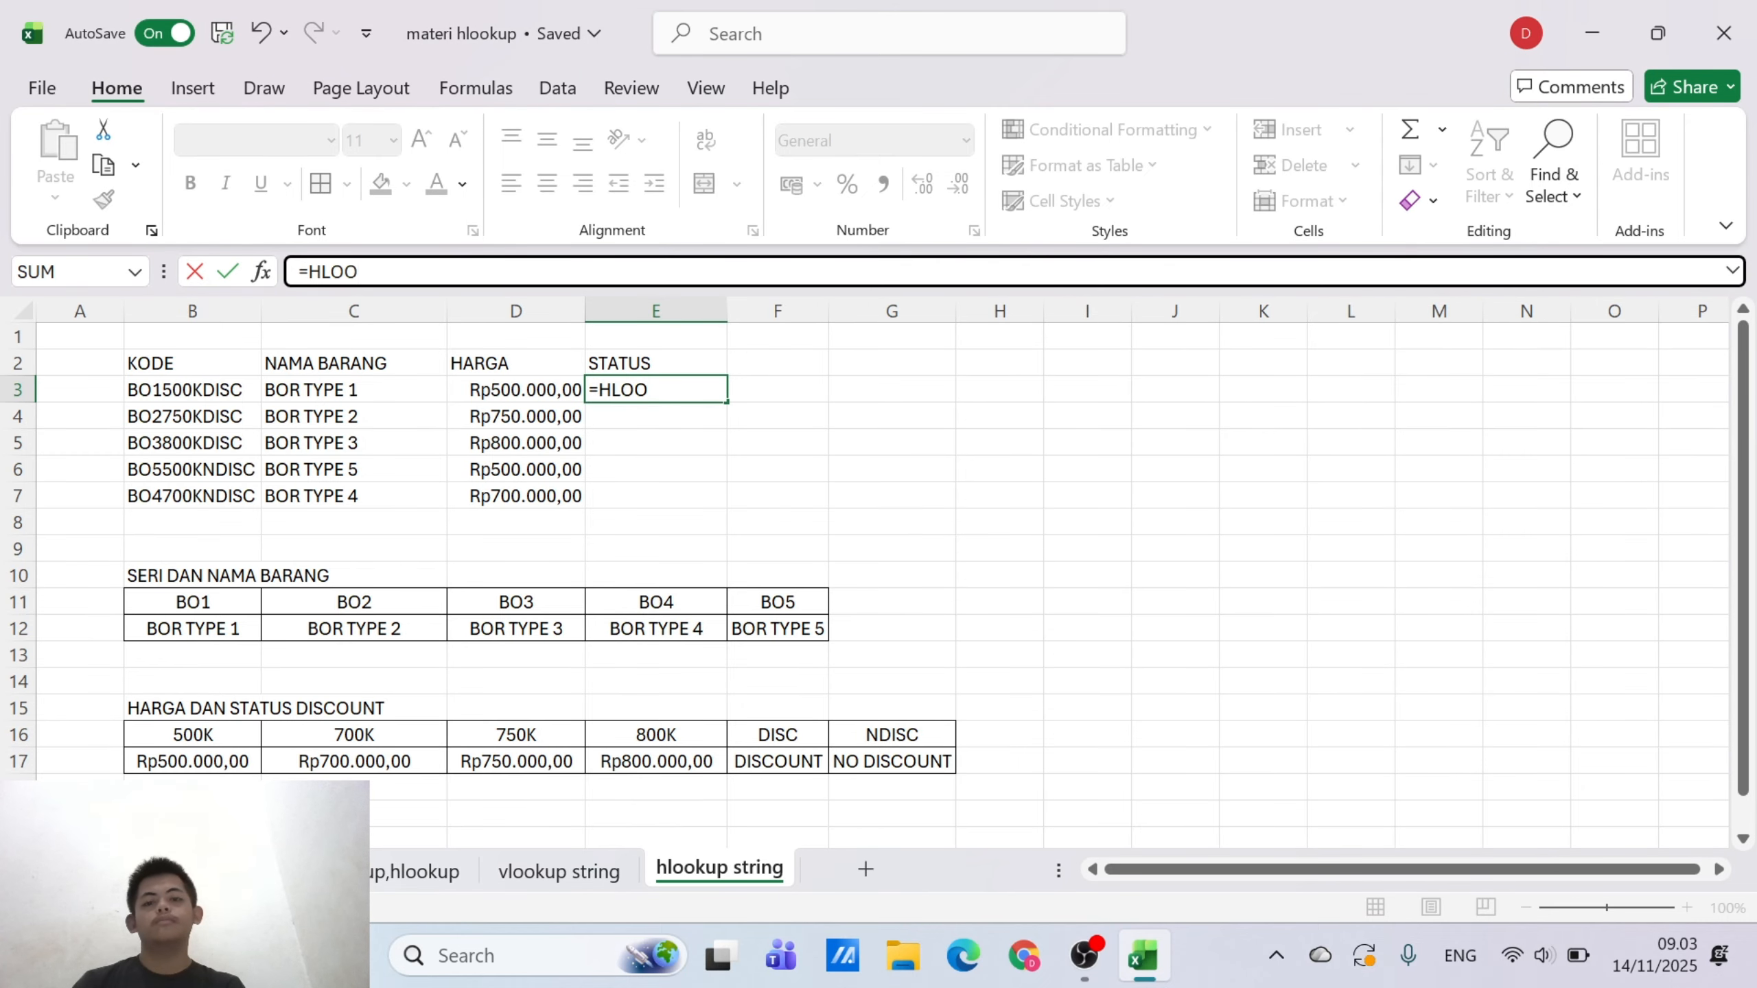
click(649, 390)
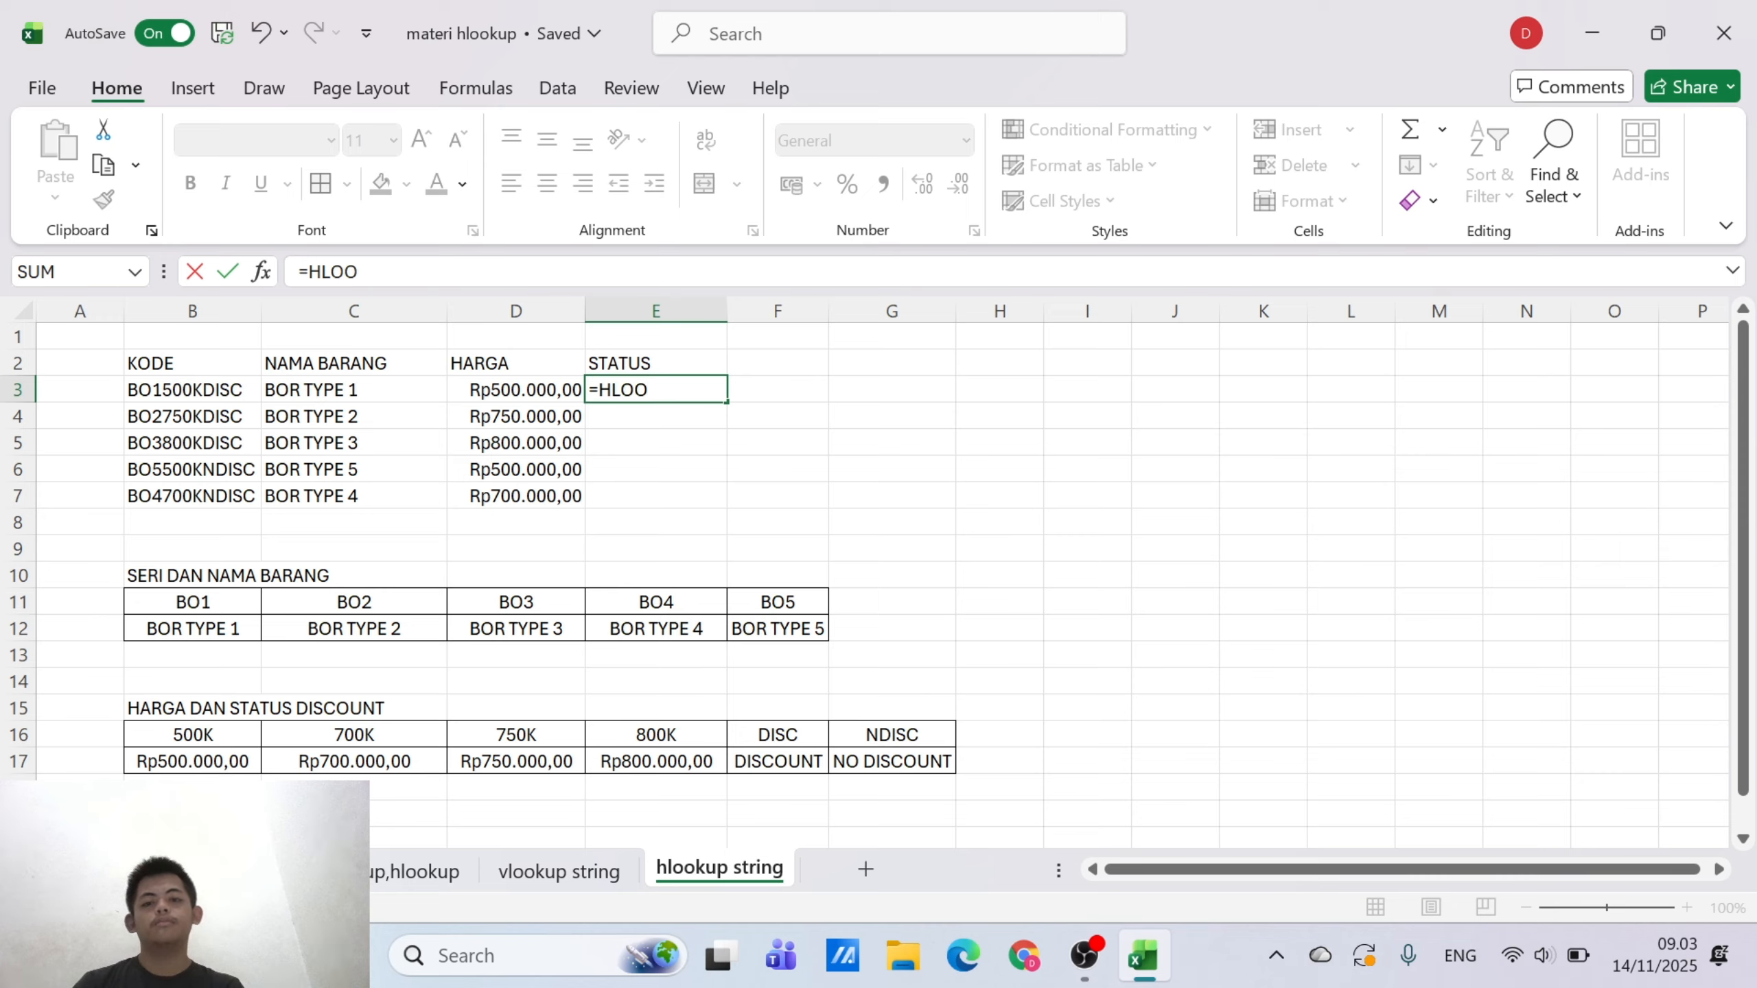
text(K)
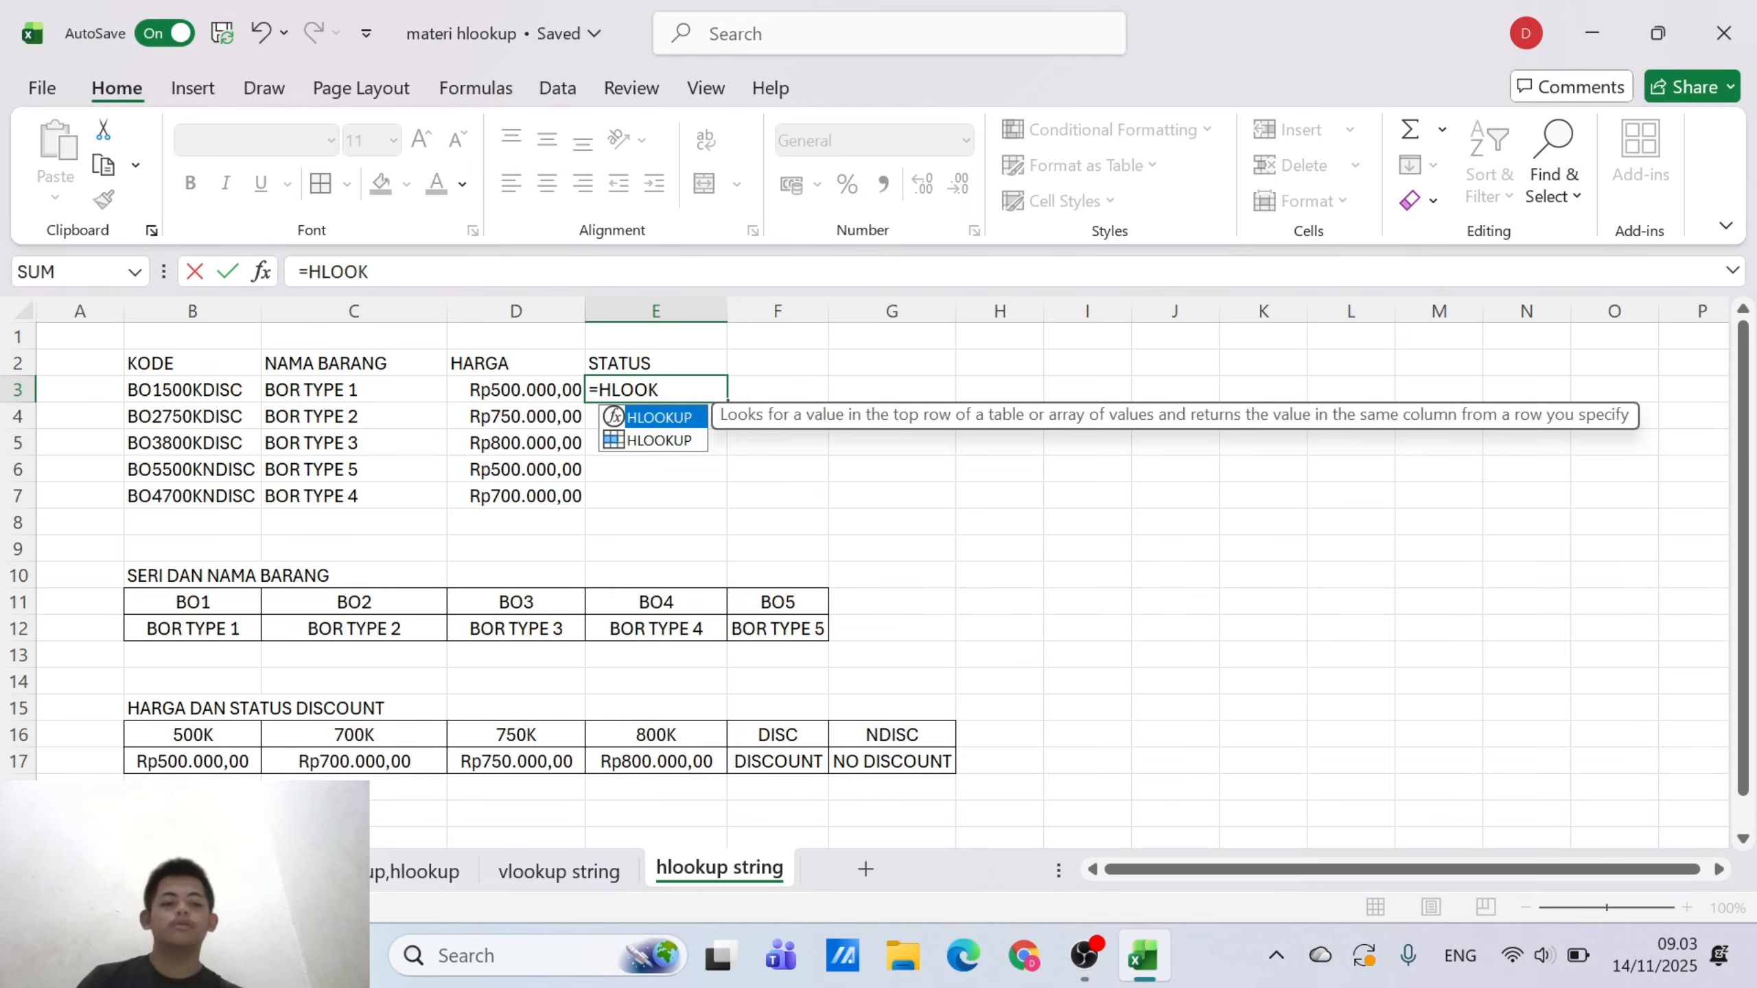
key(BackSpace)
key(BackSpace)
key(BackSpace)
key(BackSpace)
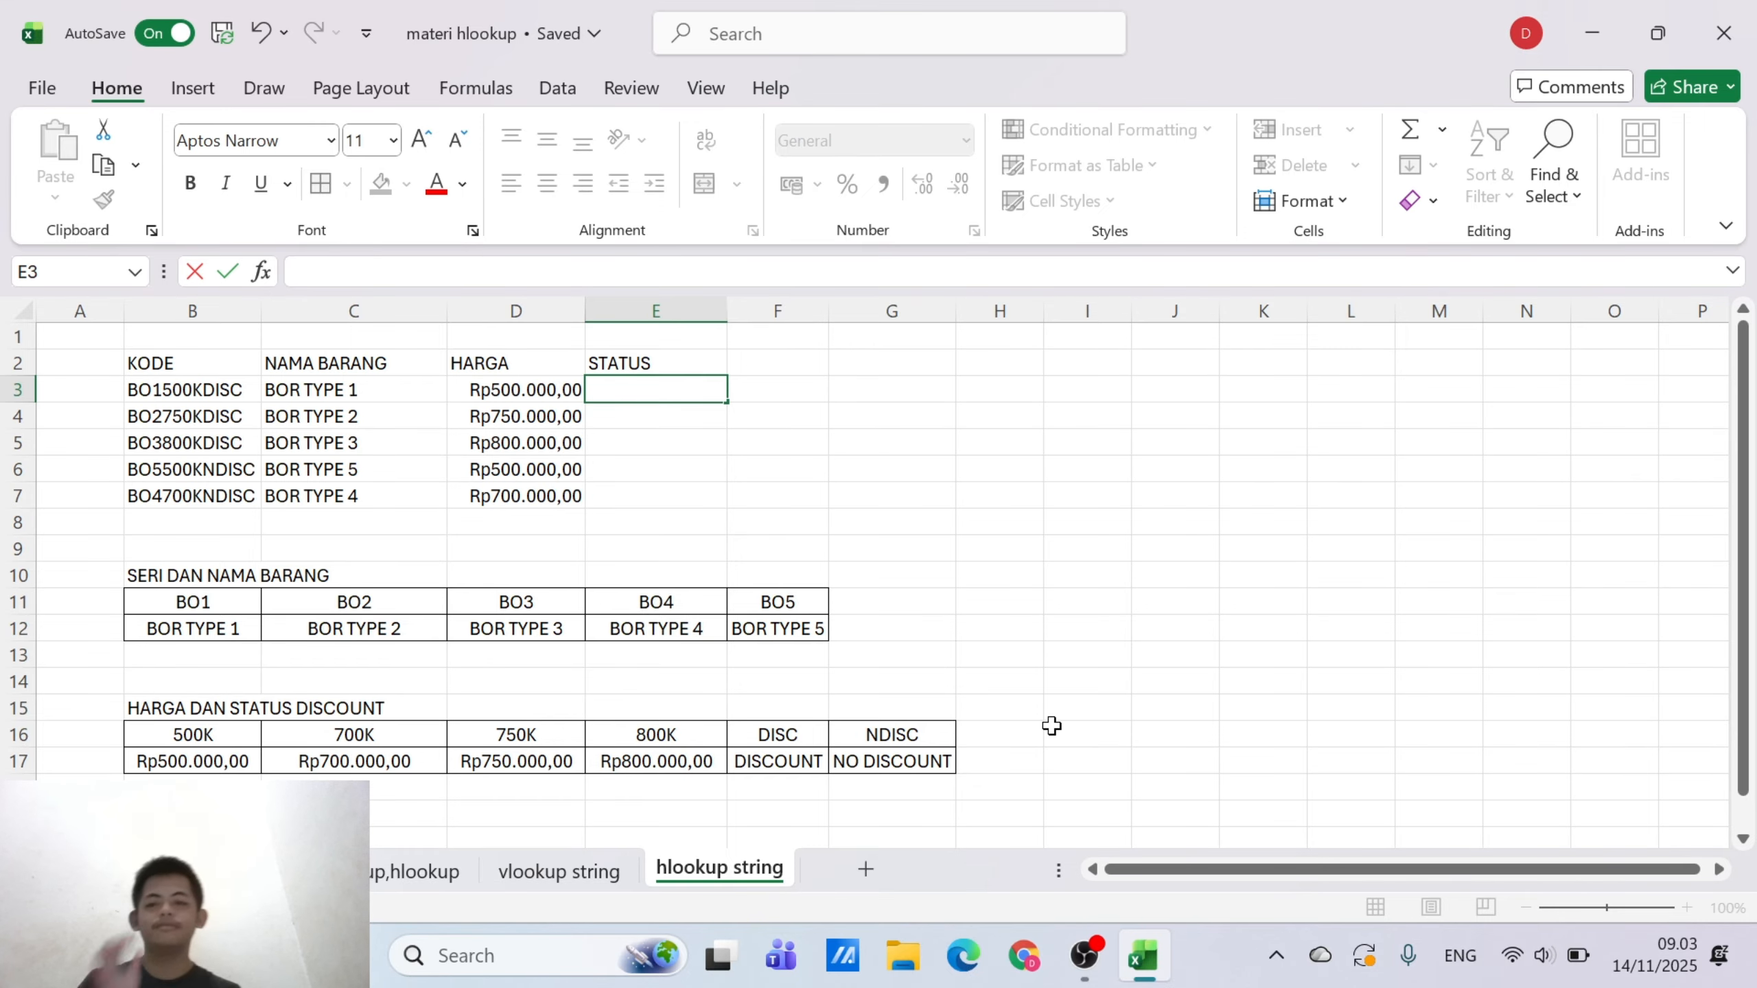
click(1051, 725)
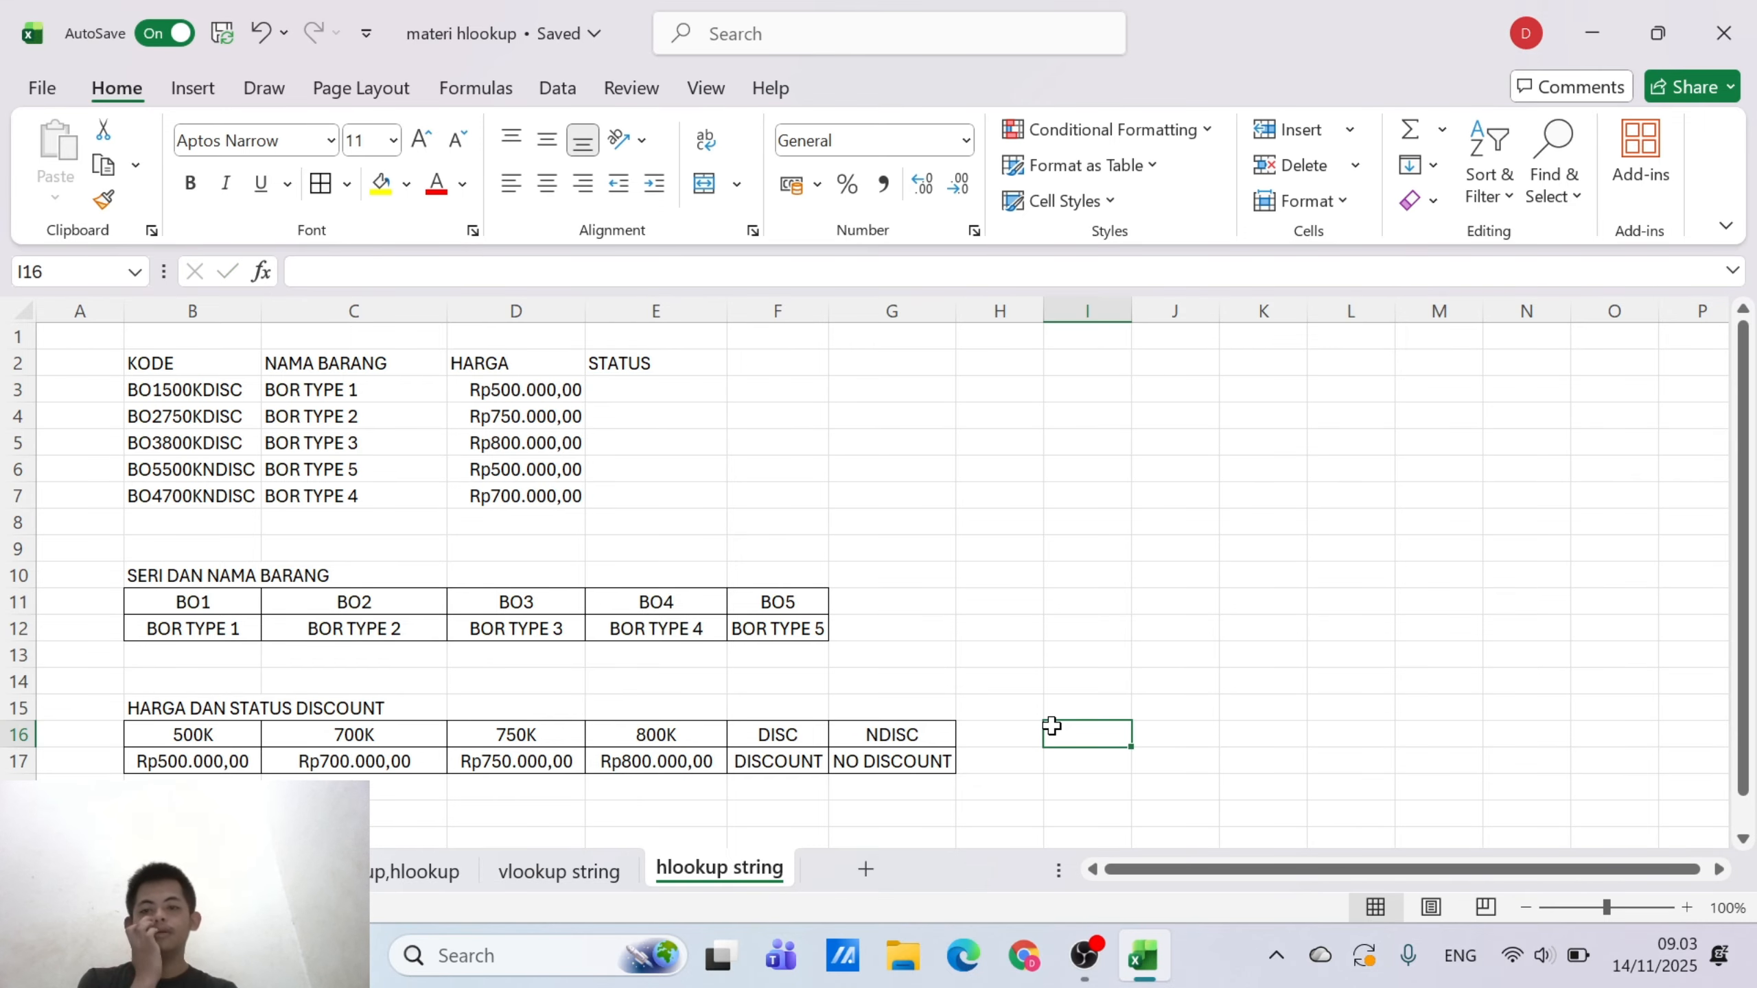
Shorten the codes in B6 and B7 to BO5500KNDIS and BO4700KNDIS
click(256, 466)
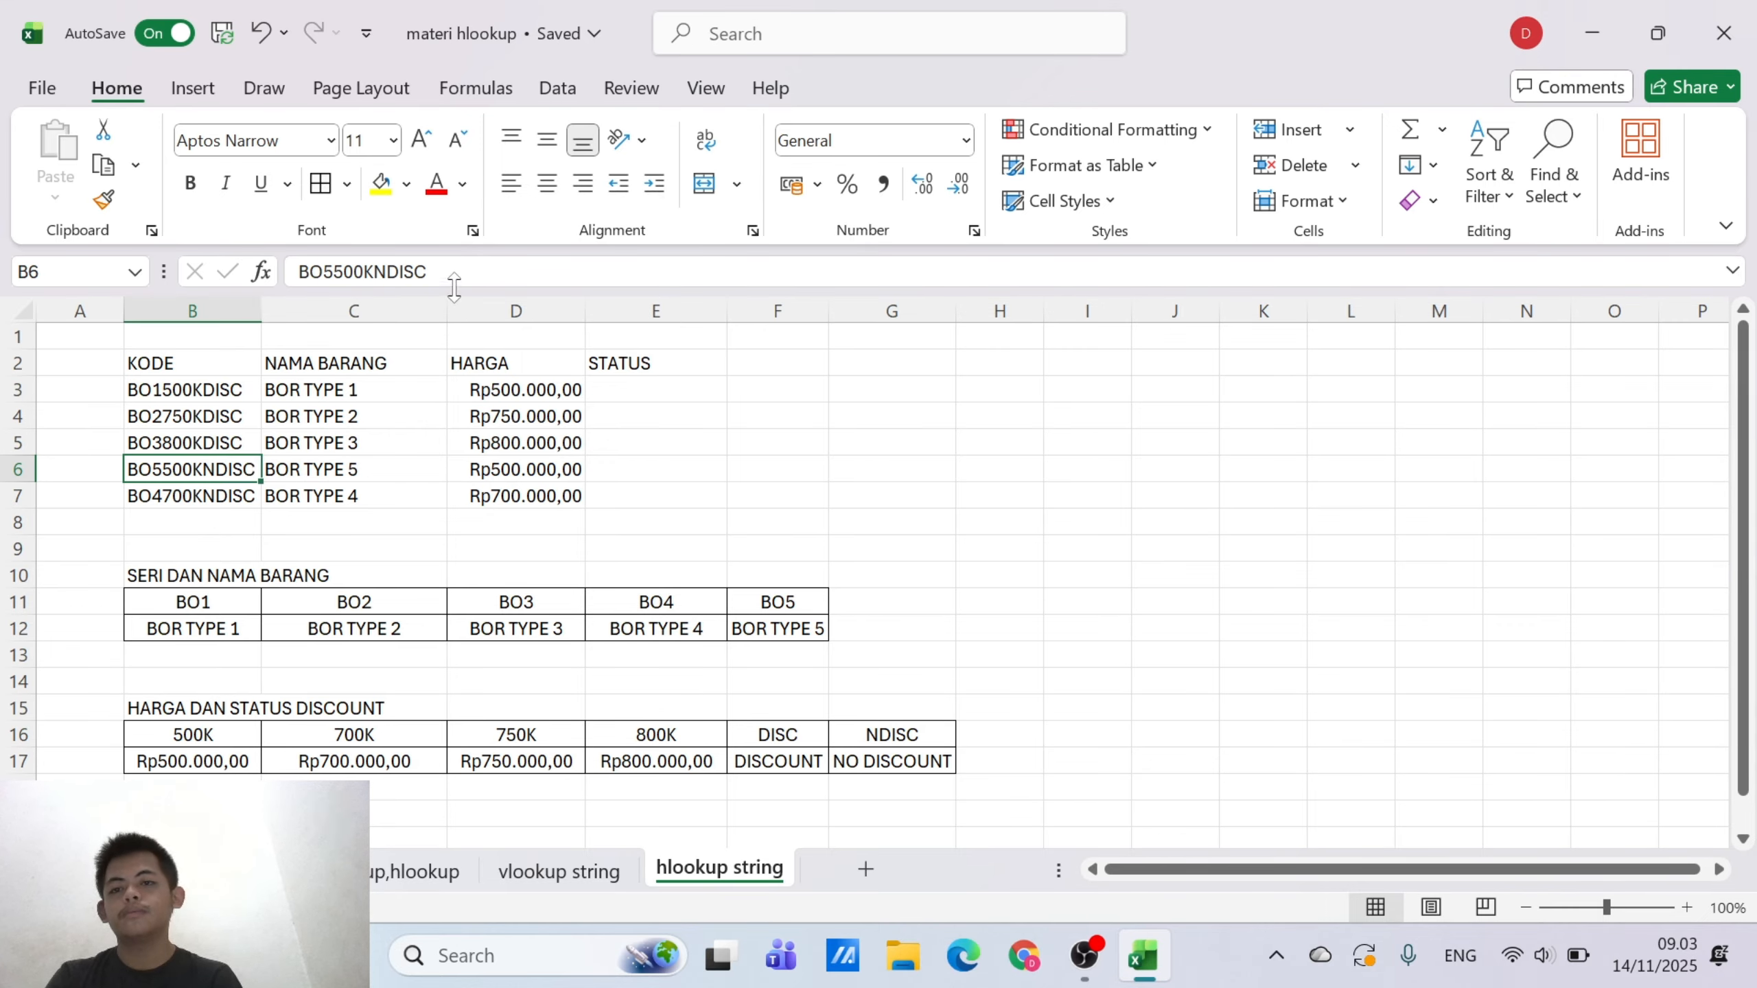
click(428, 272)
key(BackSpace)
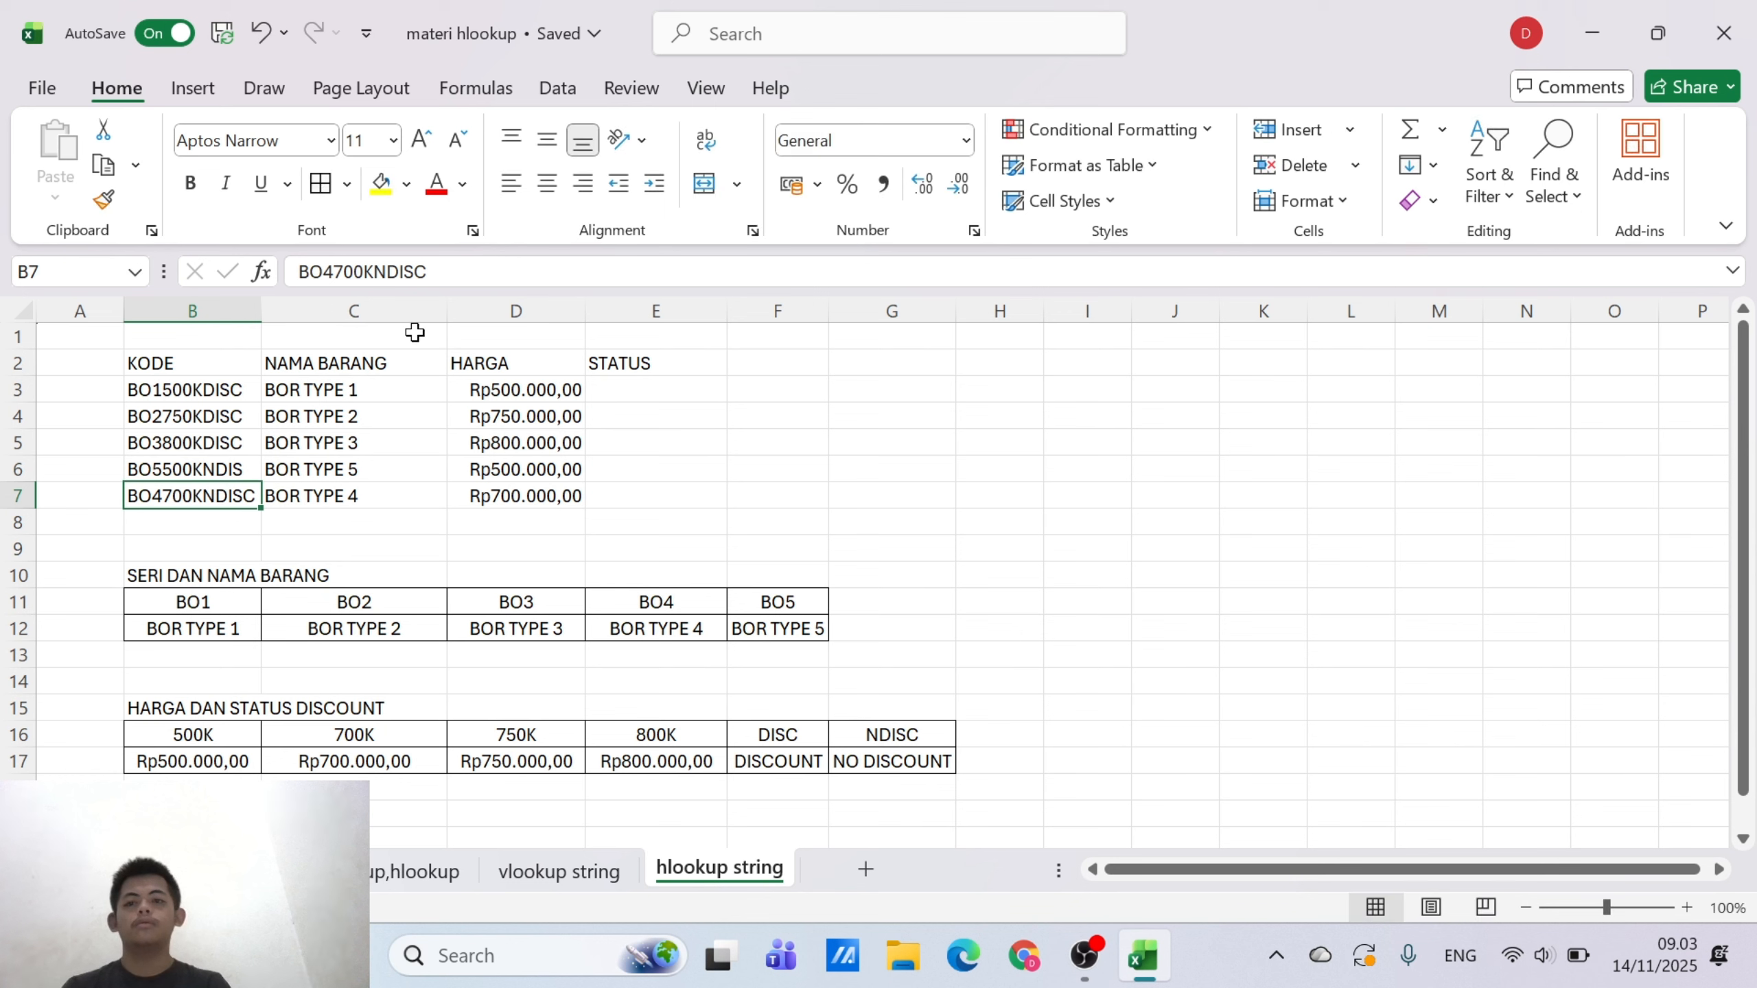
click(432, 272)
key(BackSpace)
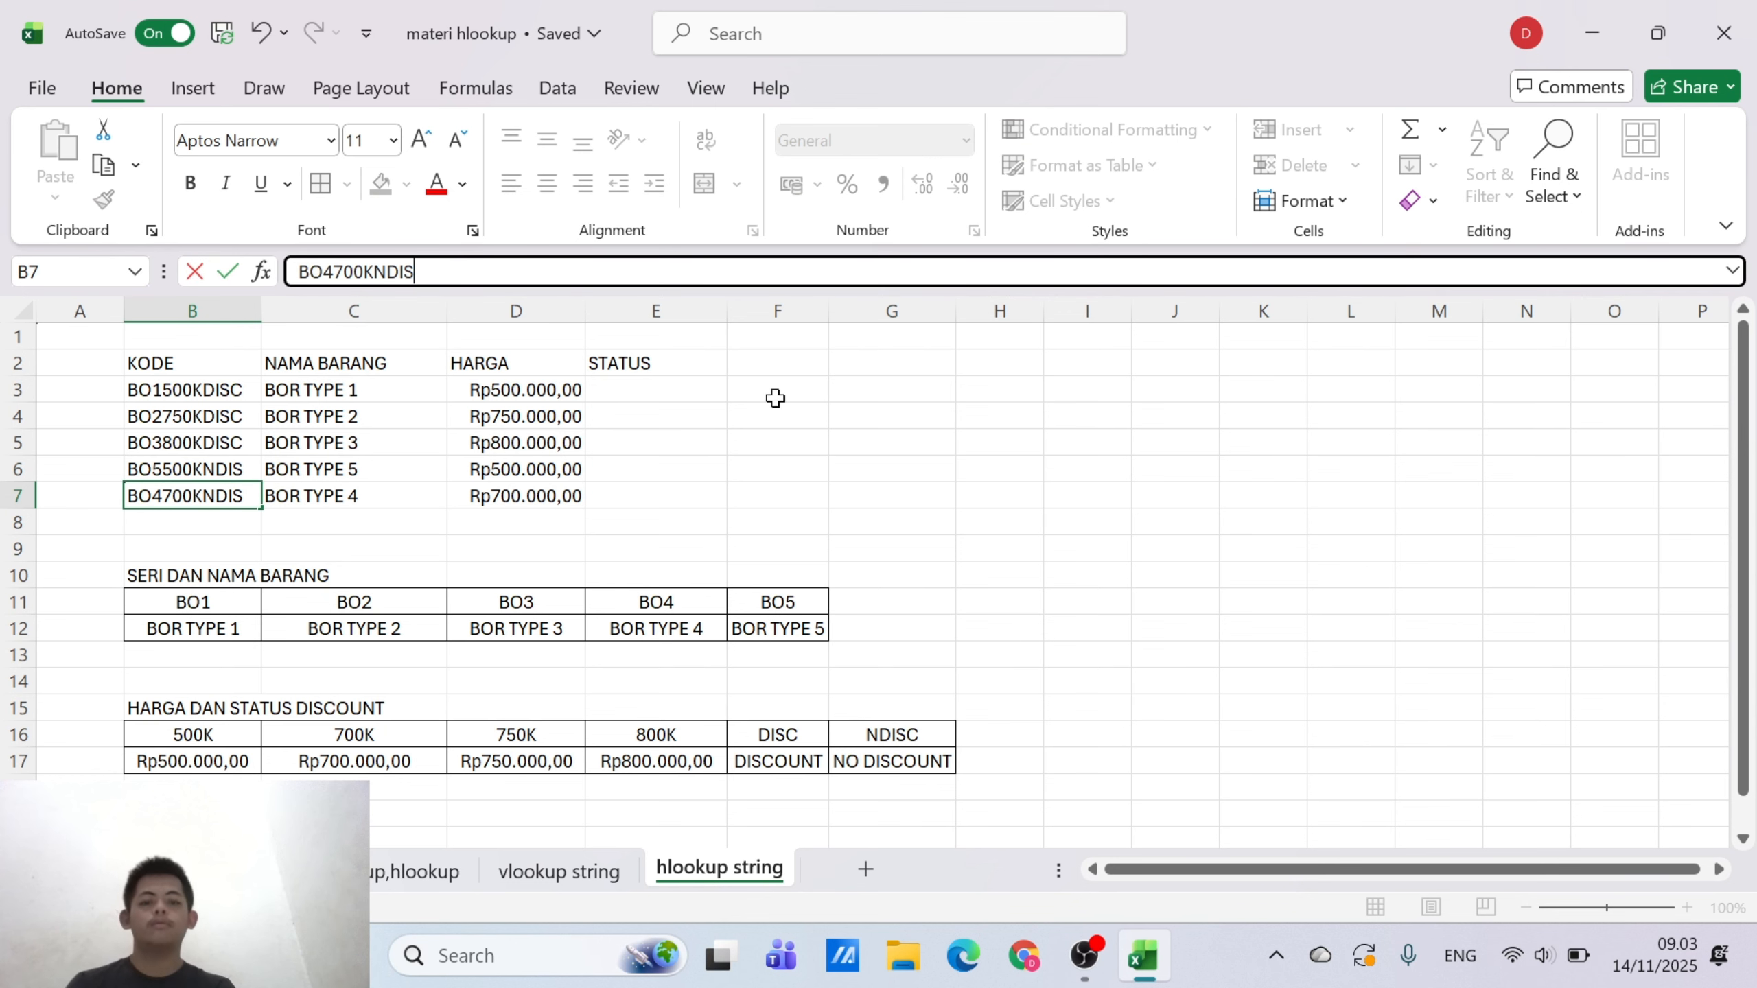
click(1103, 571)
Change the no-discount code in G16 of the HARGA DAN STATUS DISCOUNT table to NDIS
click(928, 727)
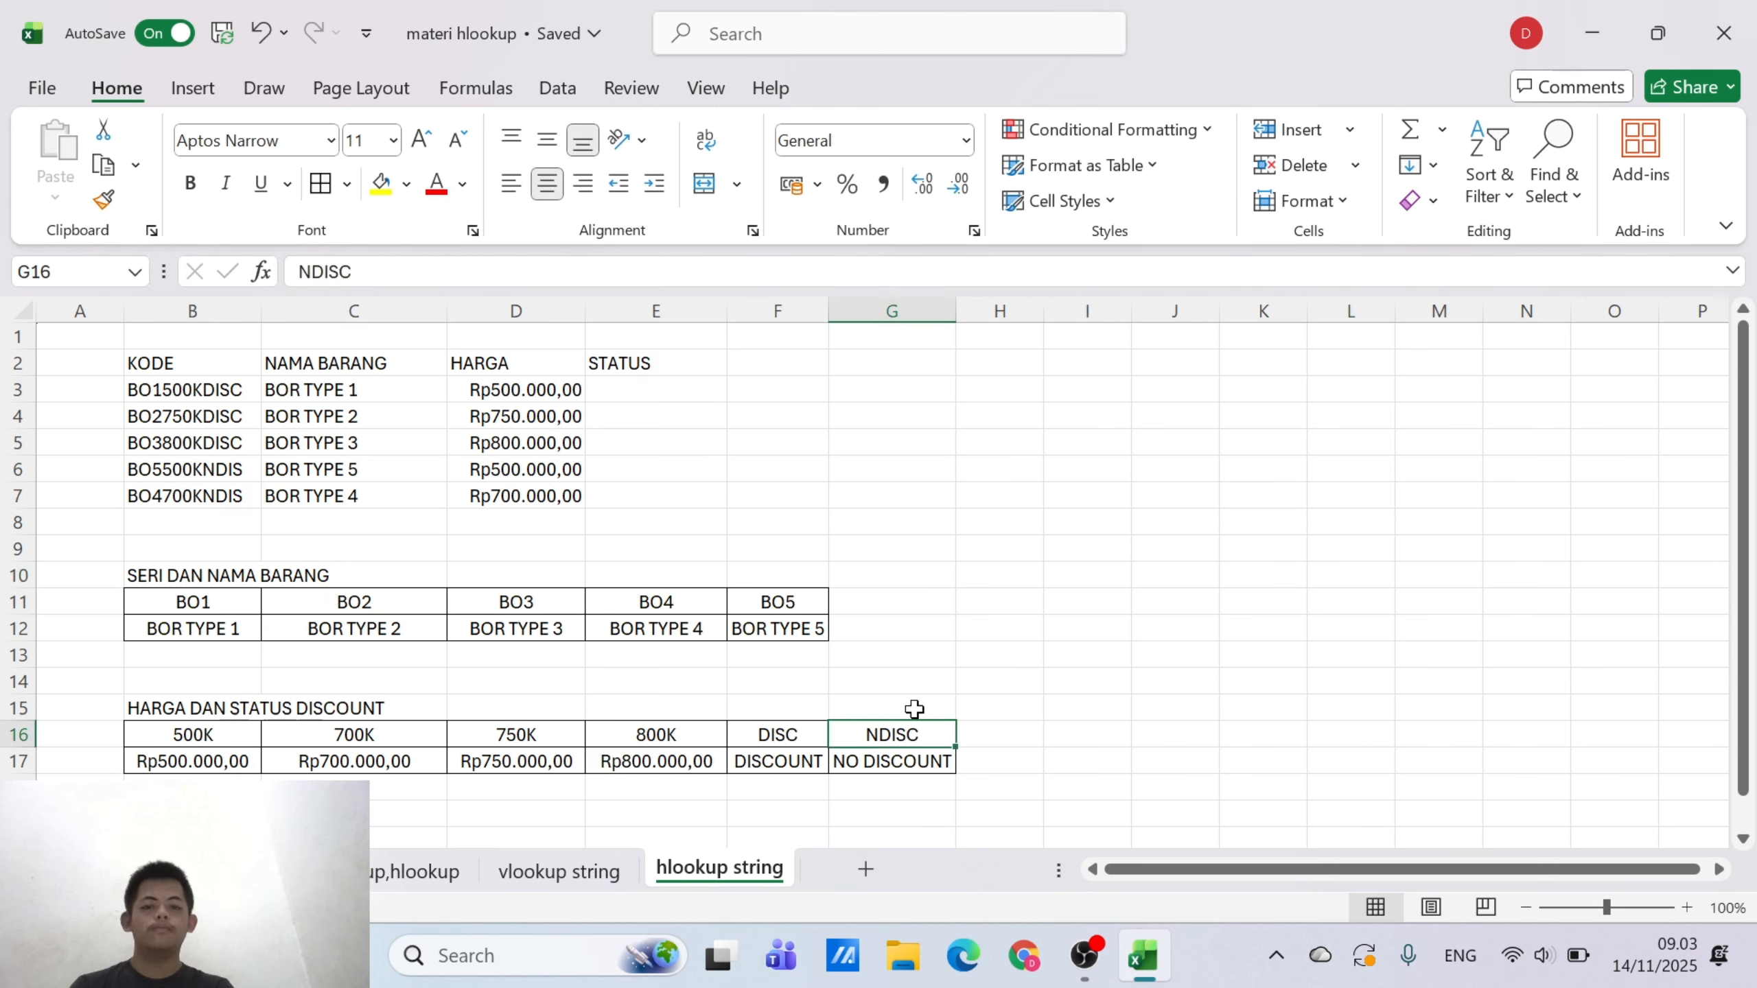
key(F2)
key(BackSpace)
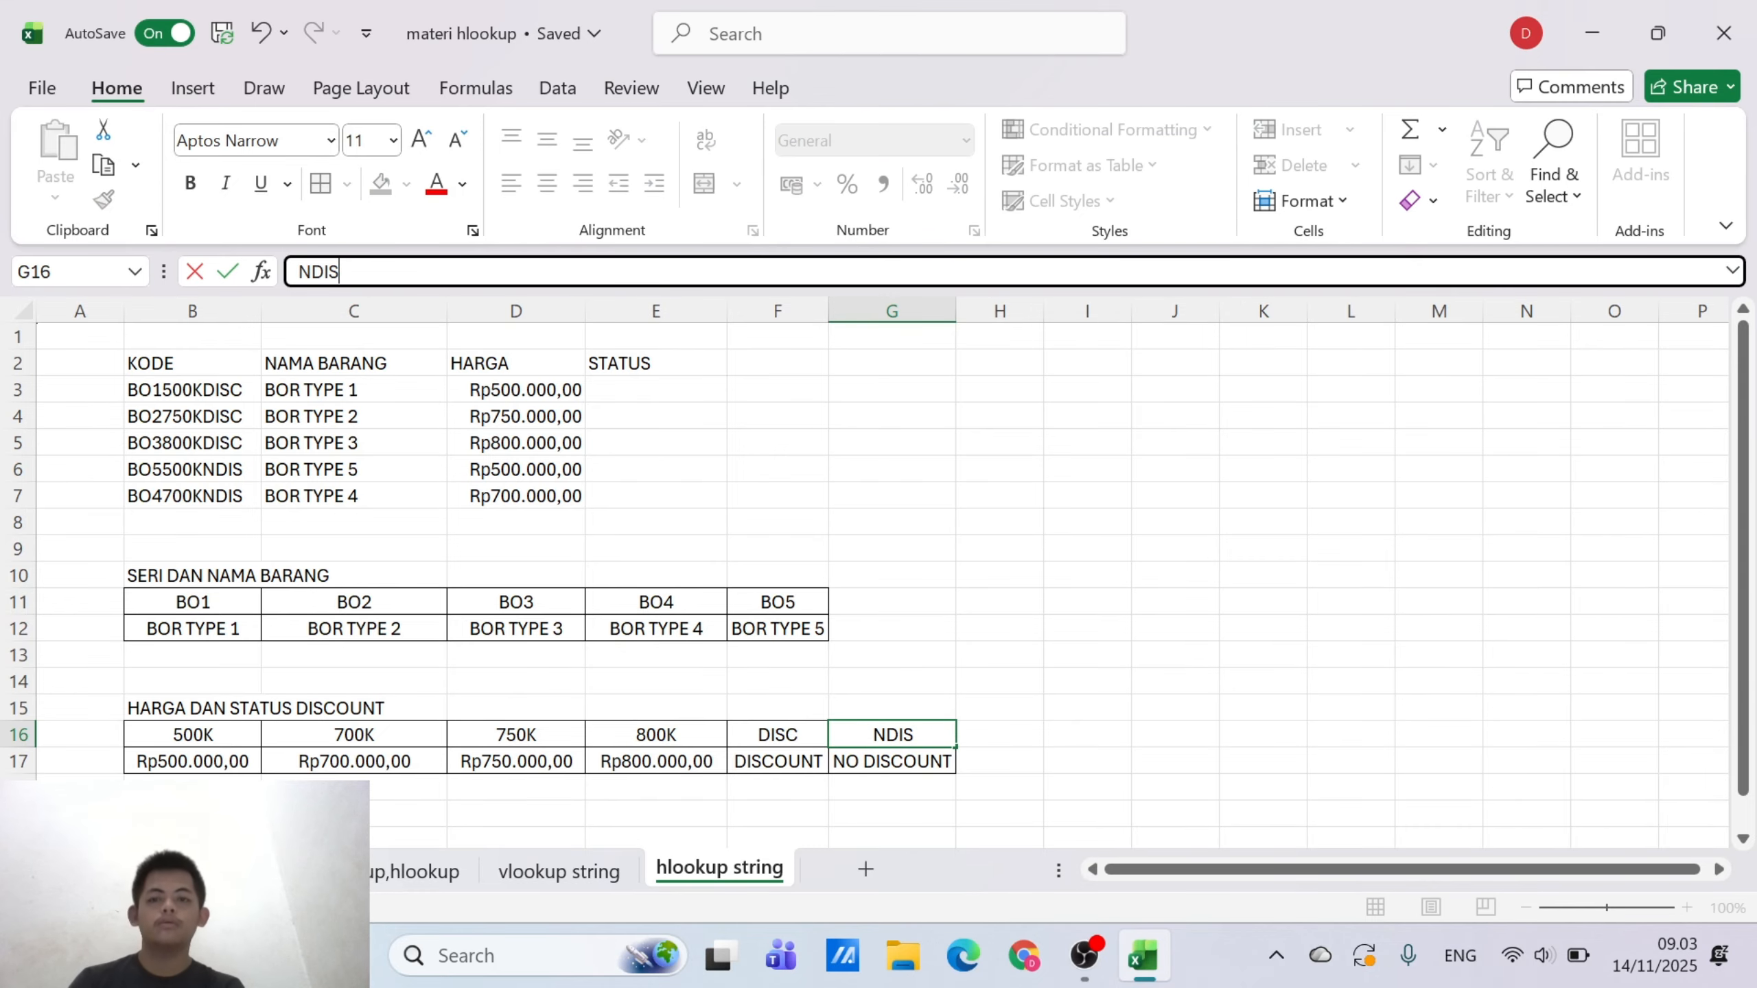
click(944, 450)
Start an HLOOKUP formula in E3 with RIGHT(B3;4) as its lookup value
click(683, 395)
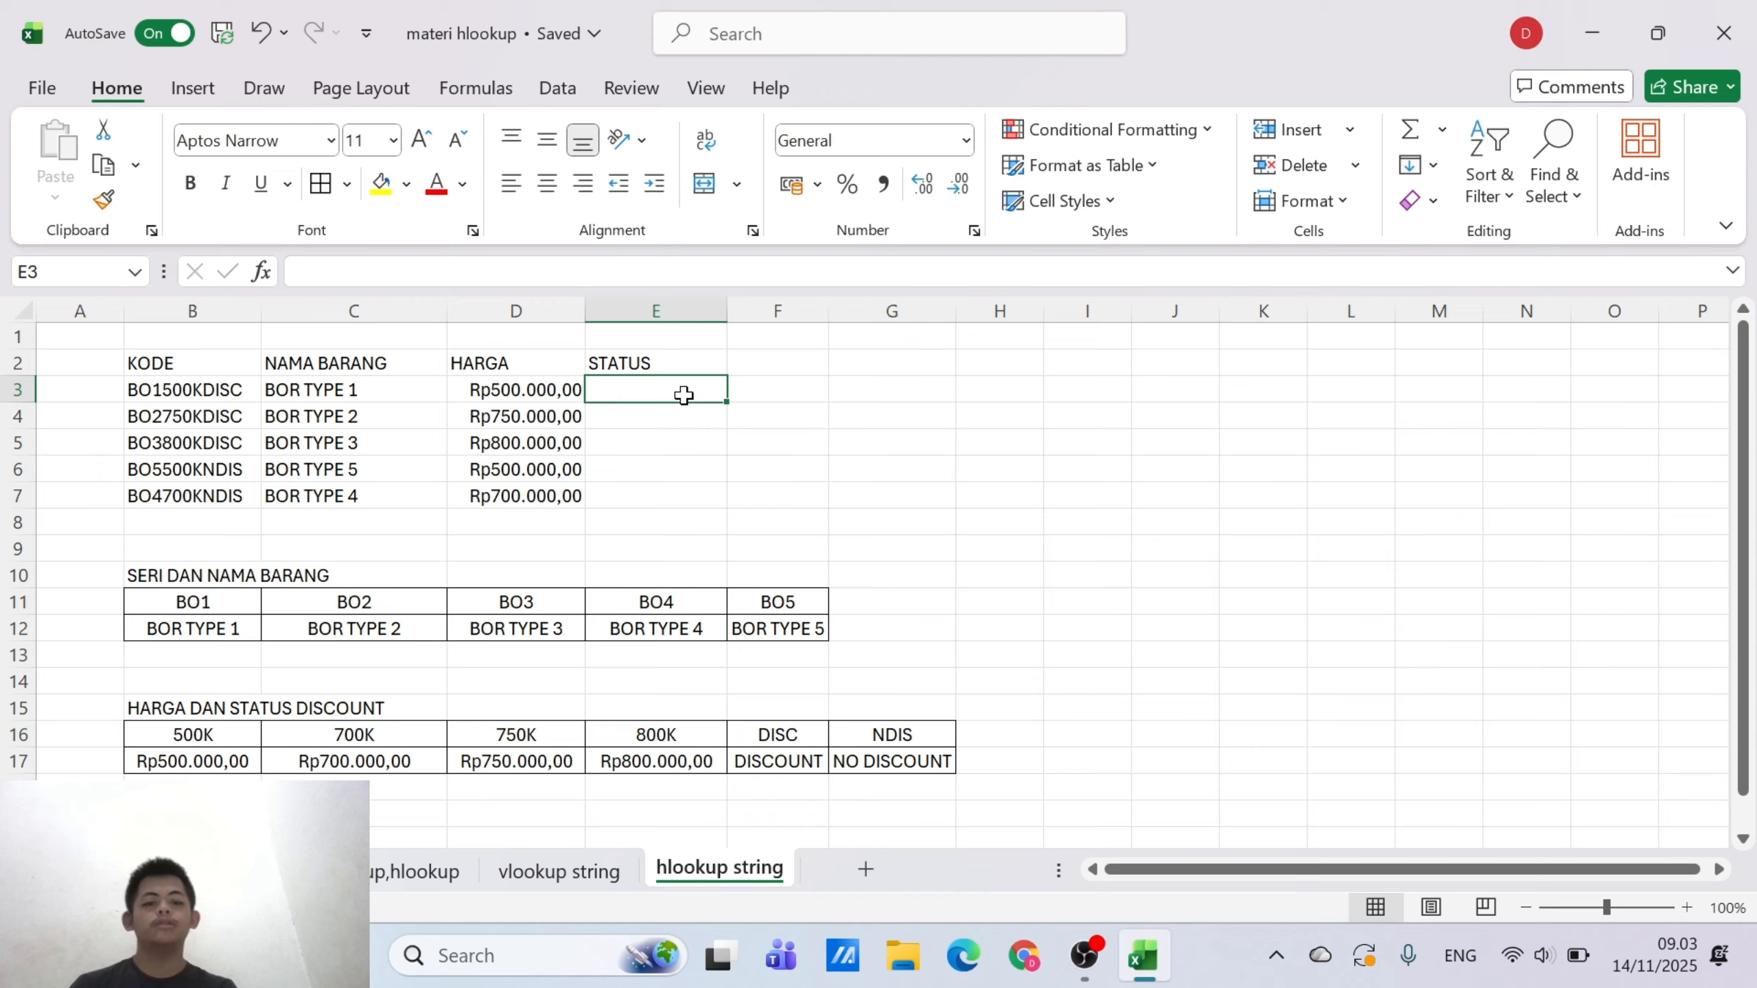
text(=)
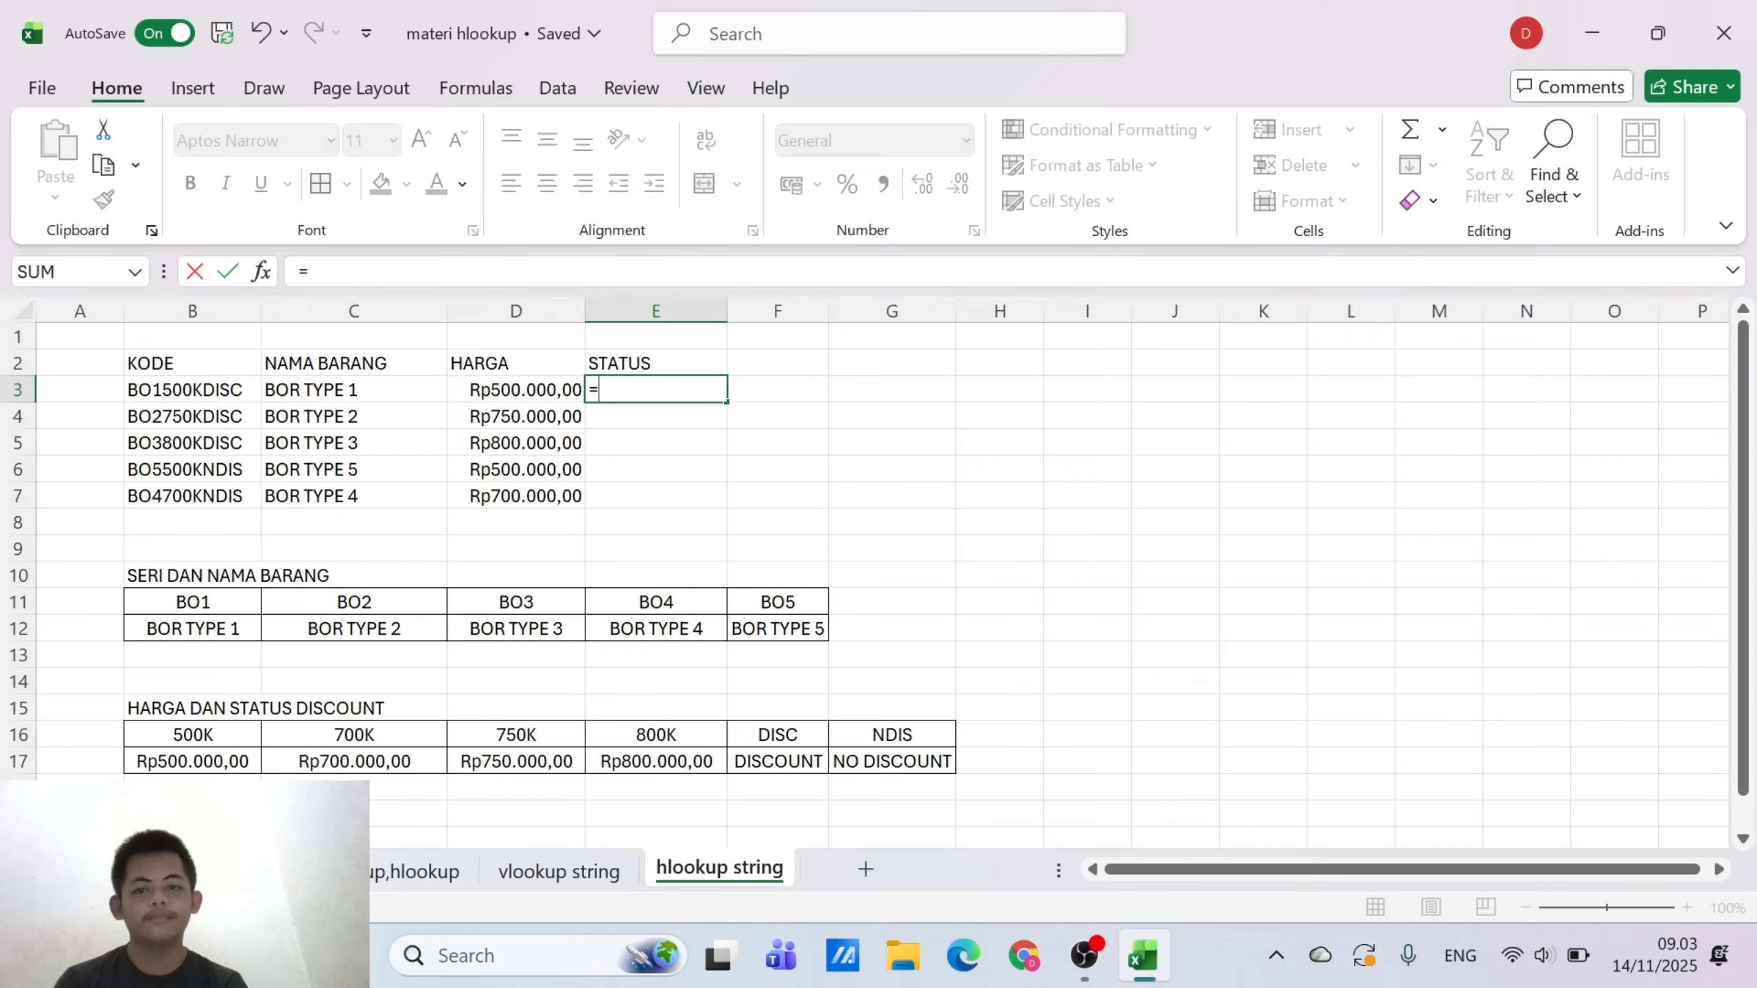
text(HLOO)
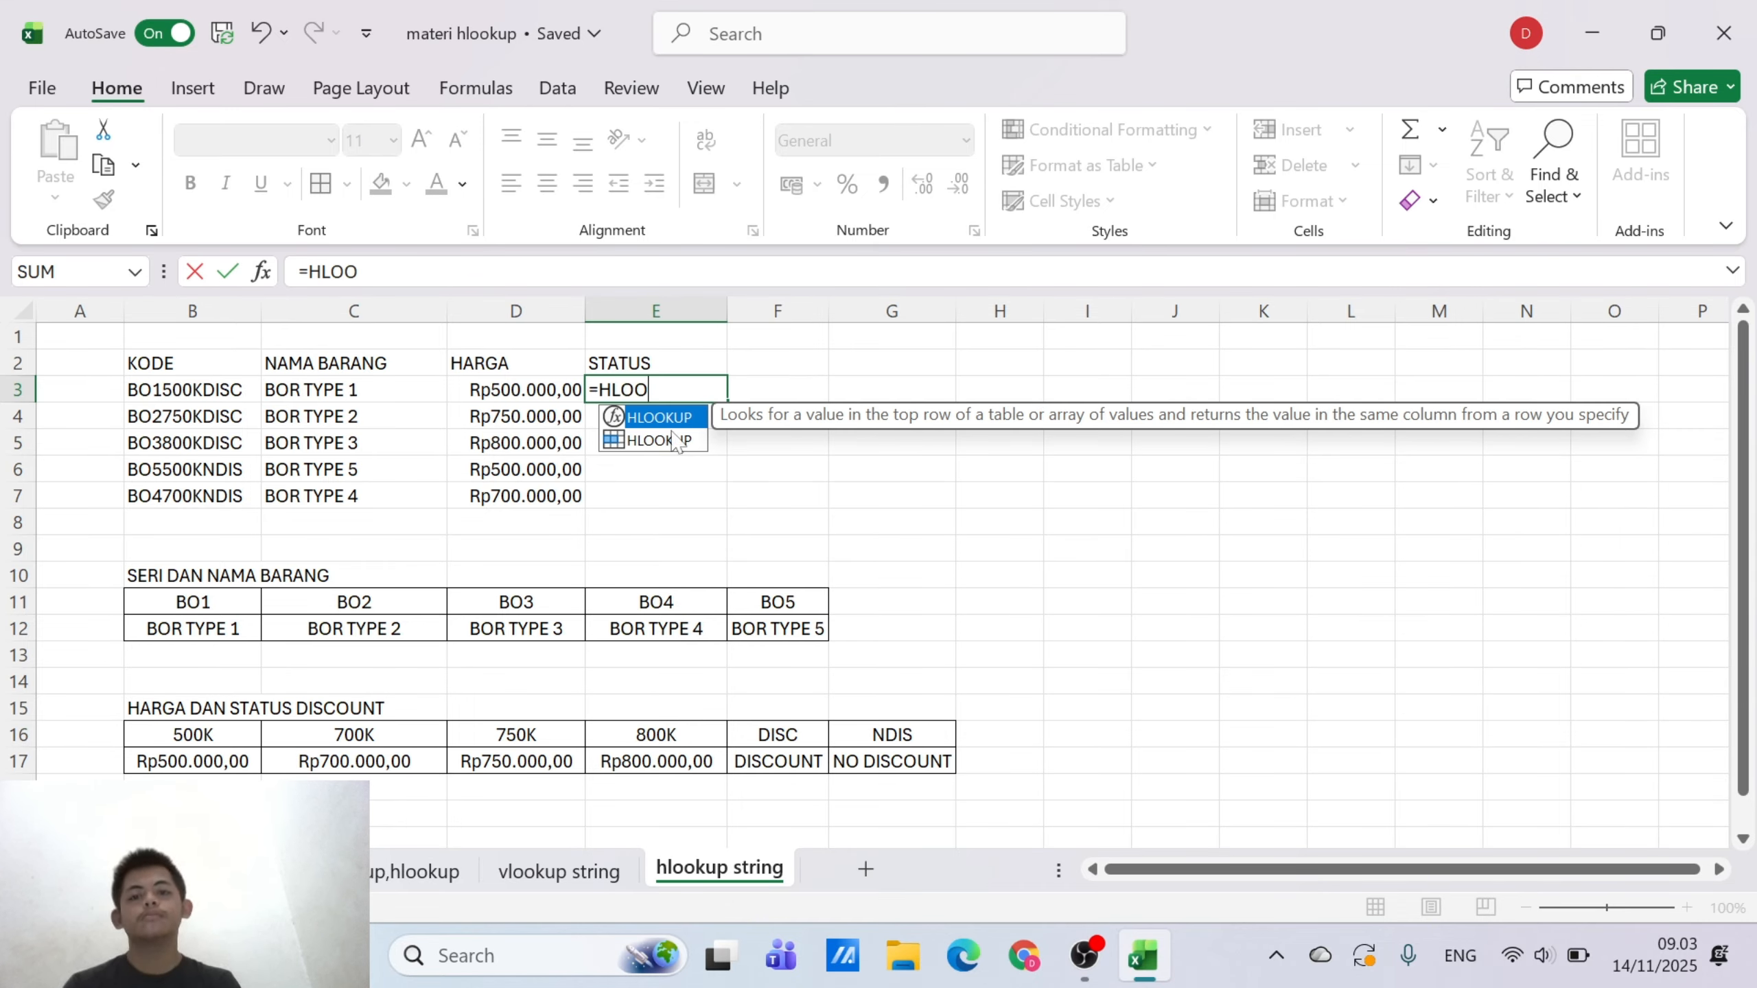
double_click(671, 418)
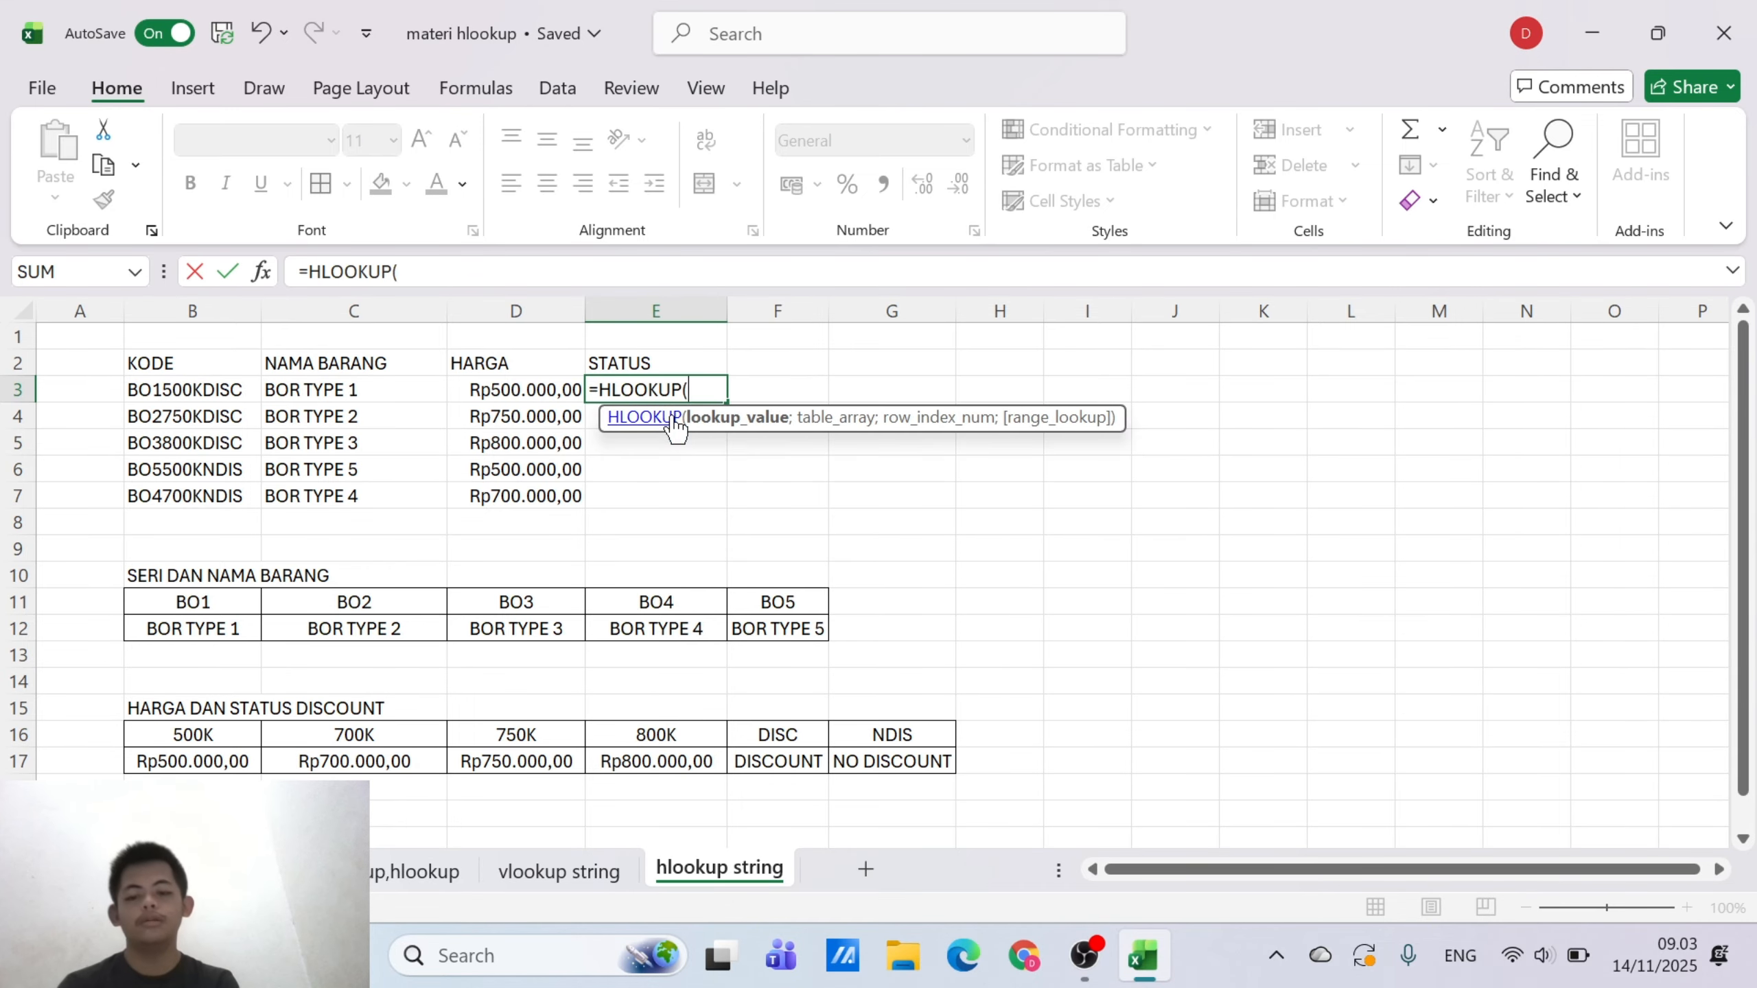
text(RIGT)
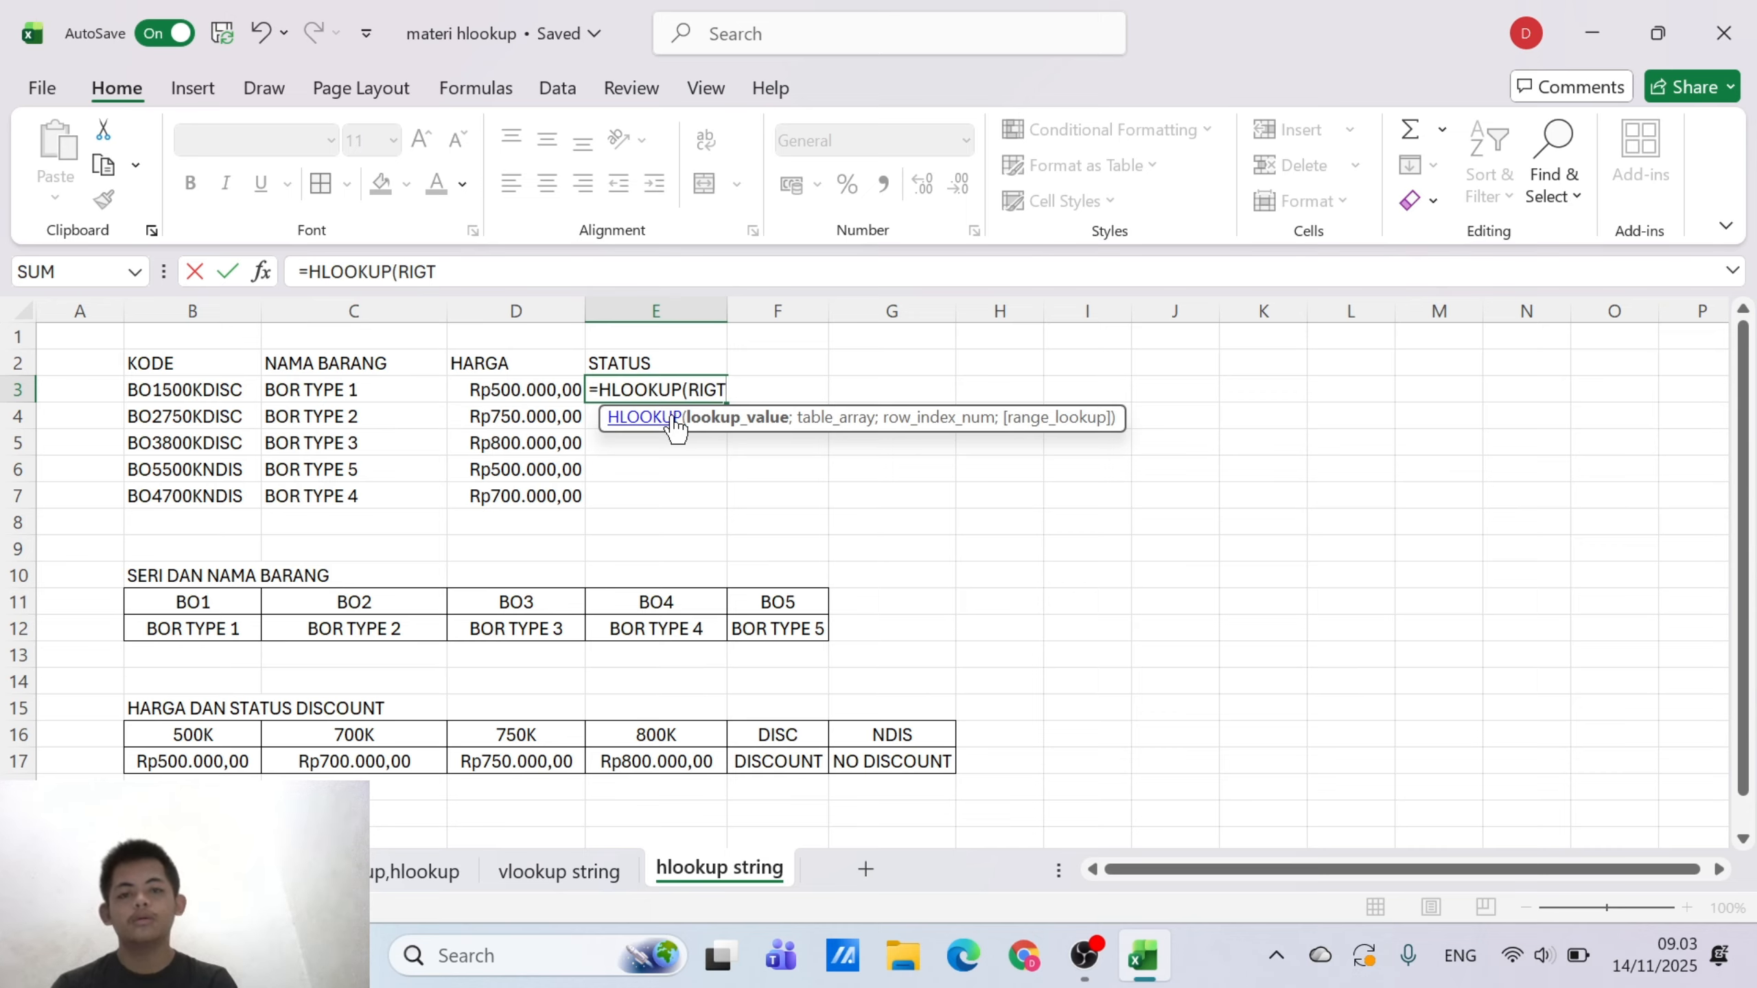
key(BackSpace)
text(H)
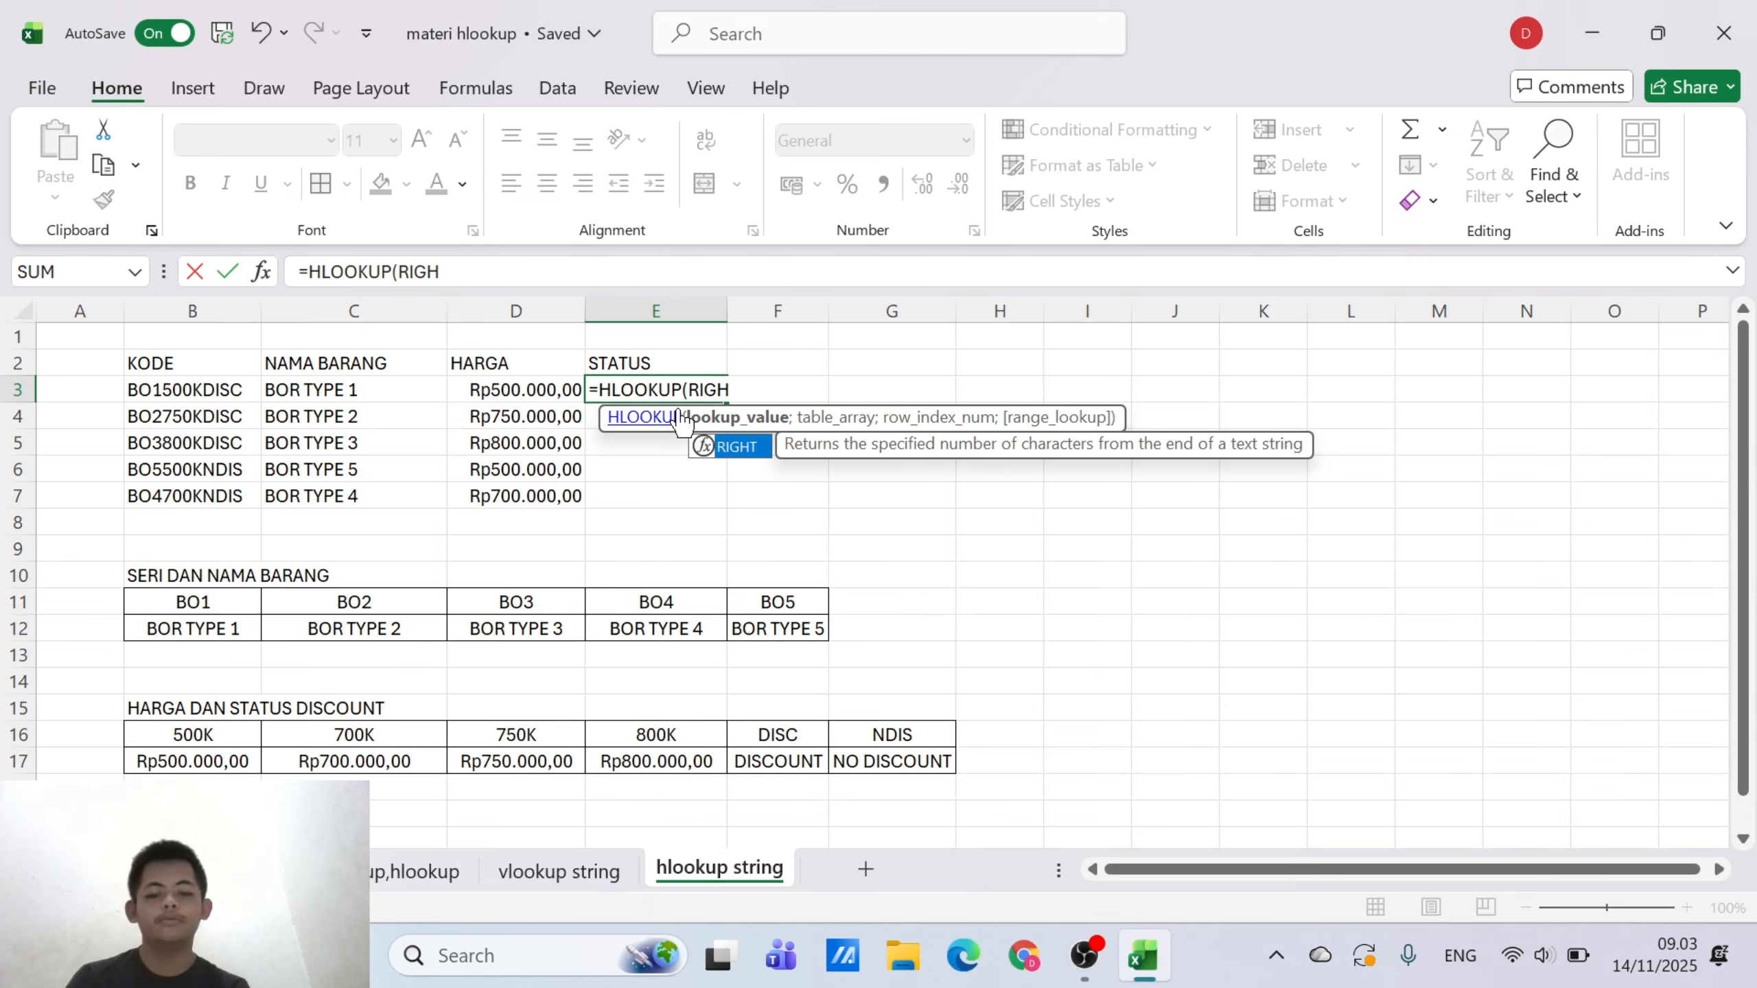
text(T()
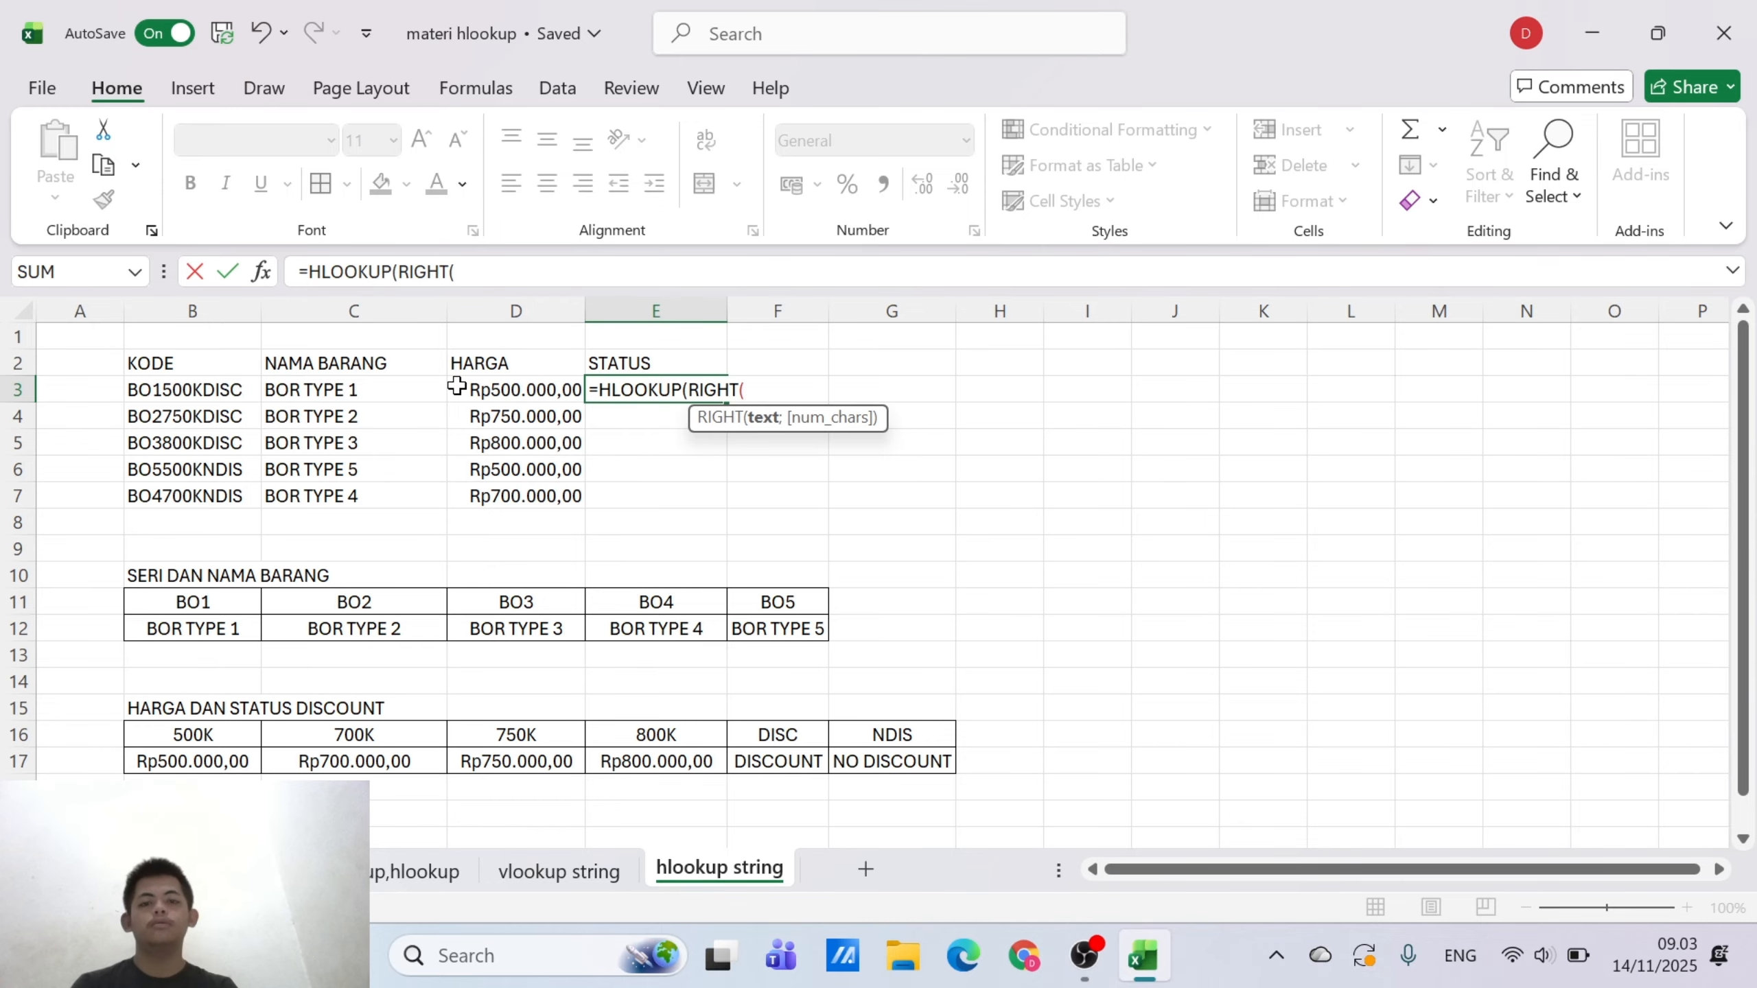
click(195, 390)
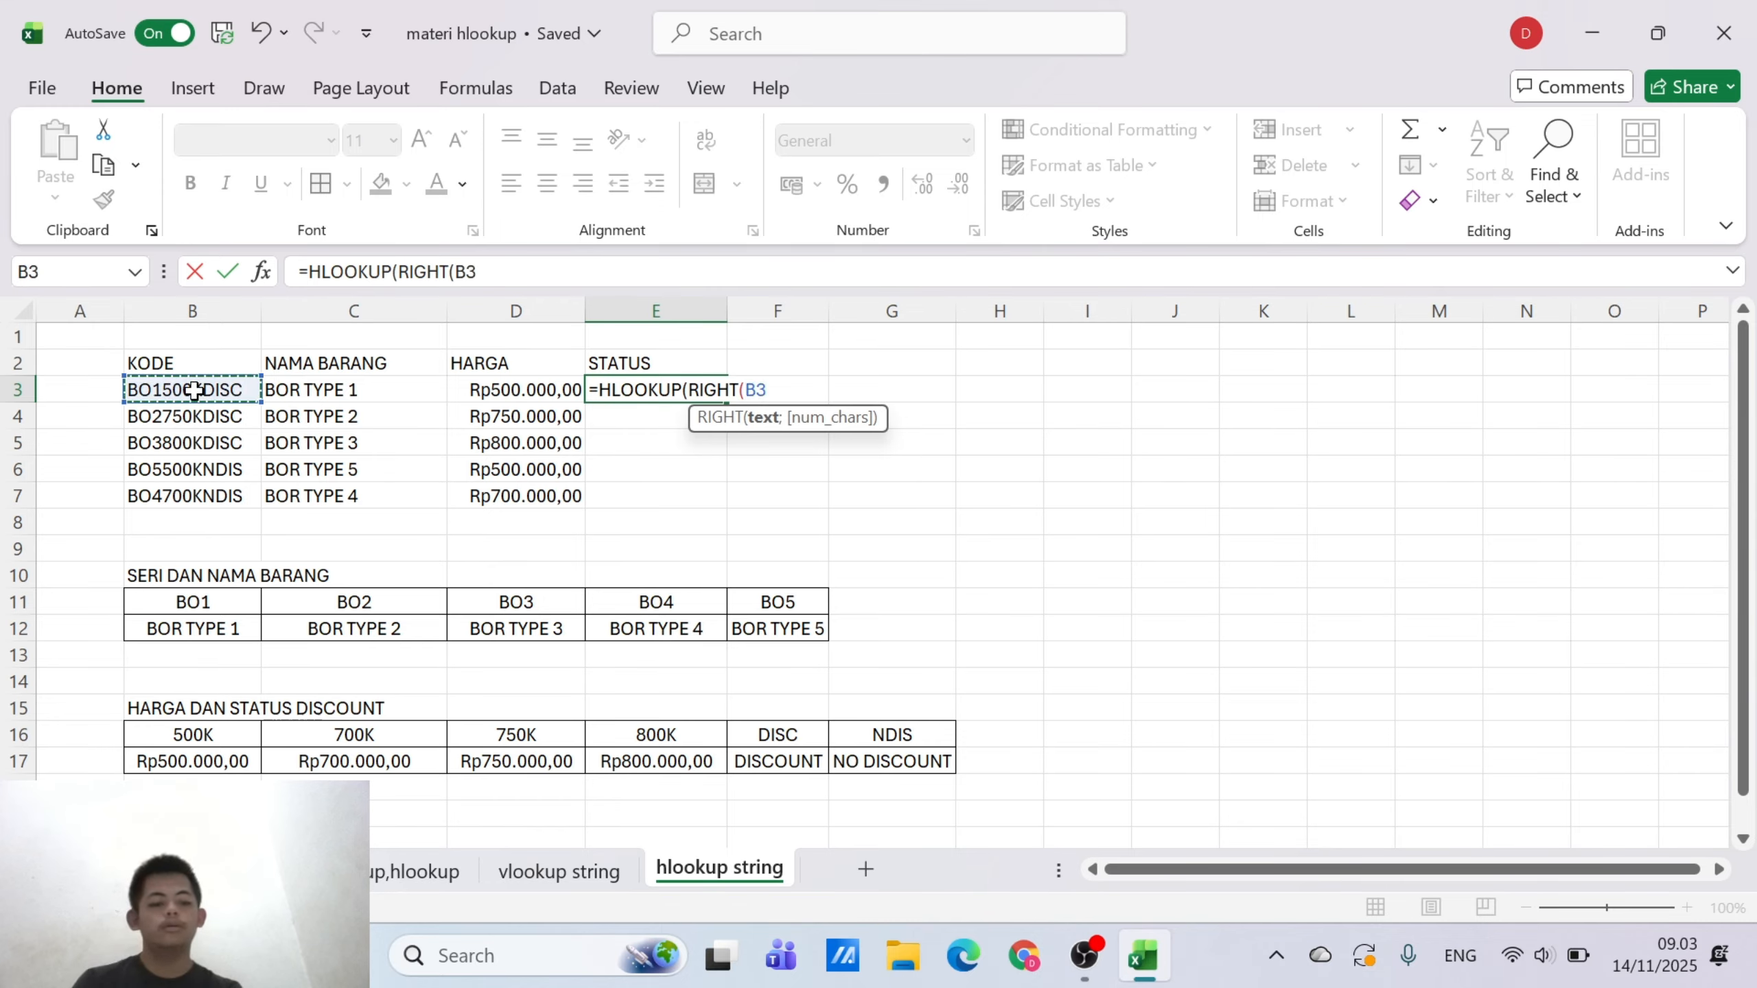
text(;4)
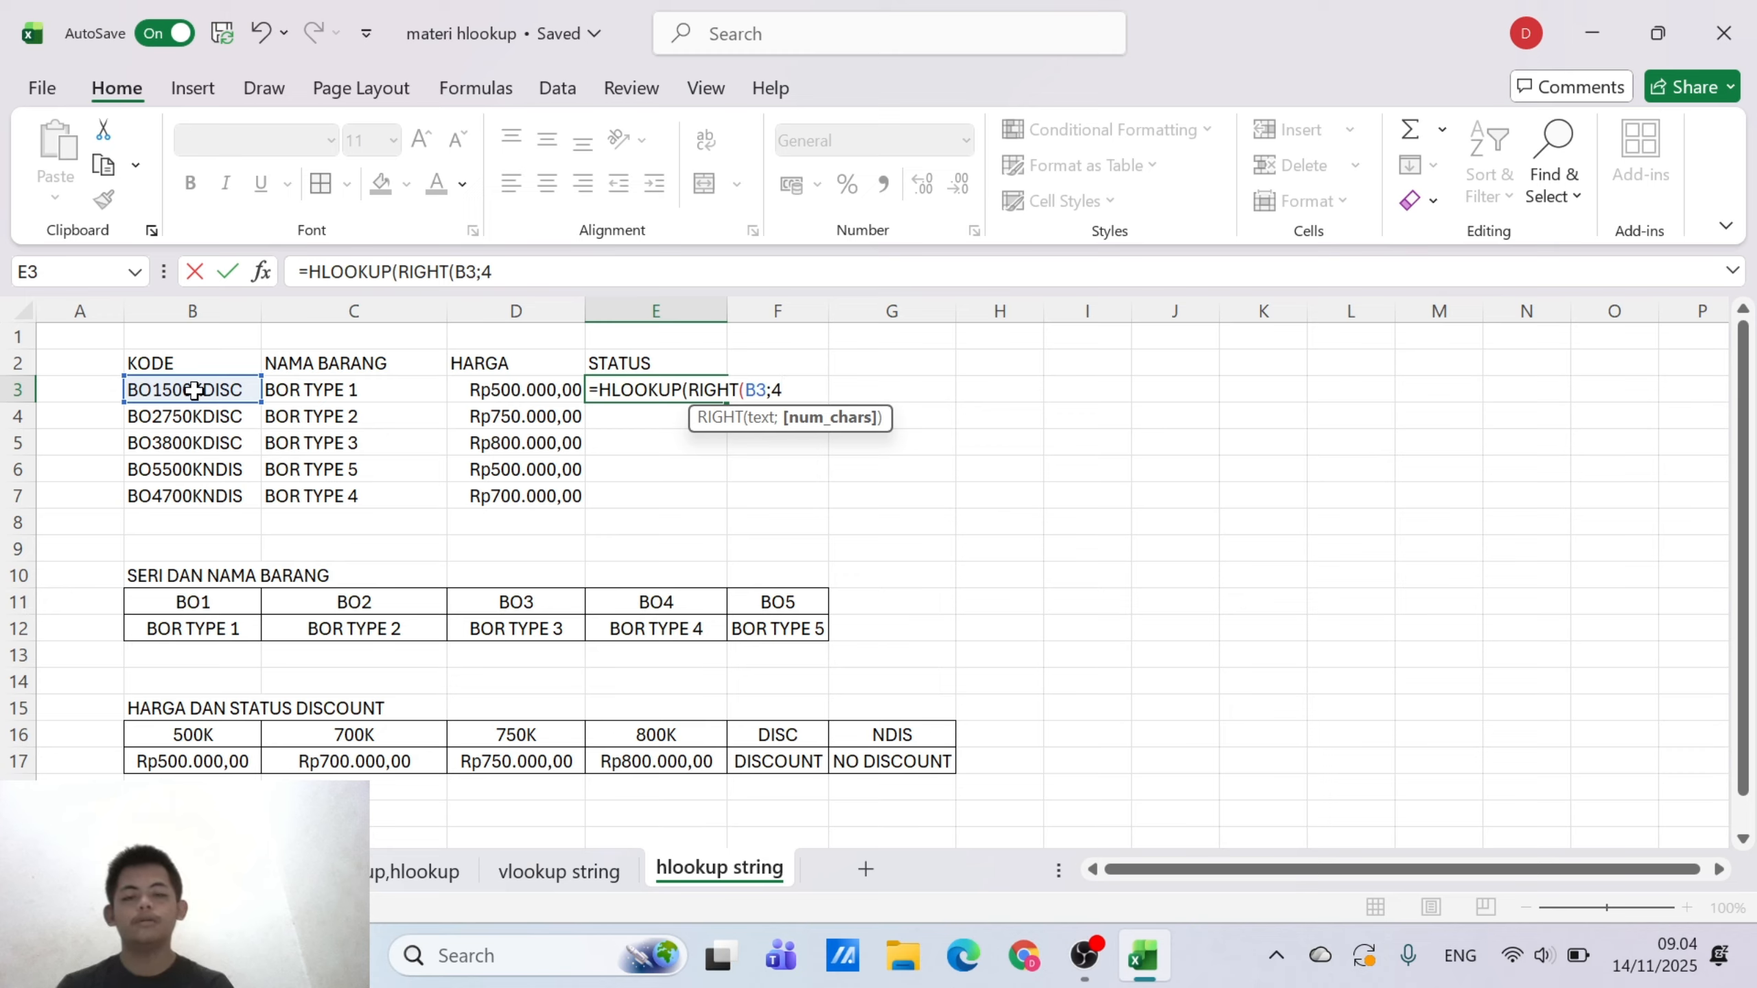
text();)
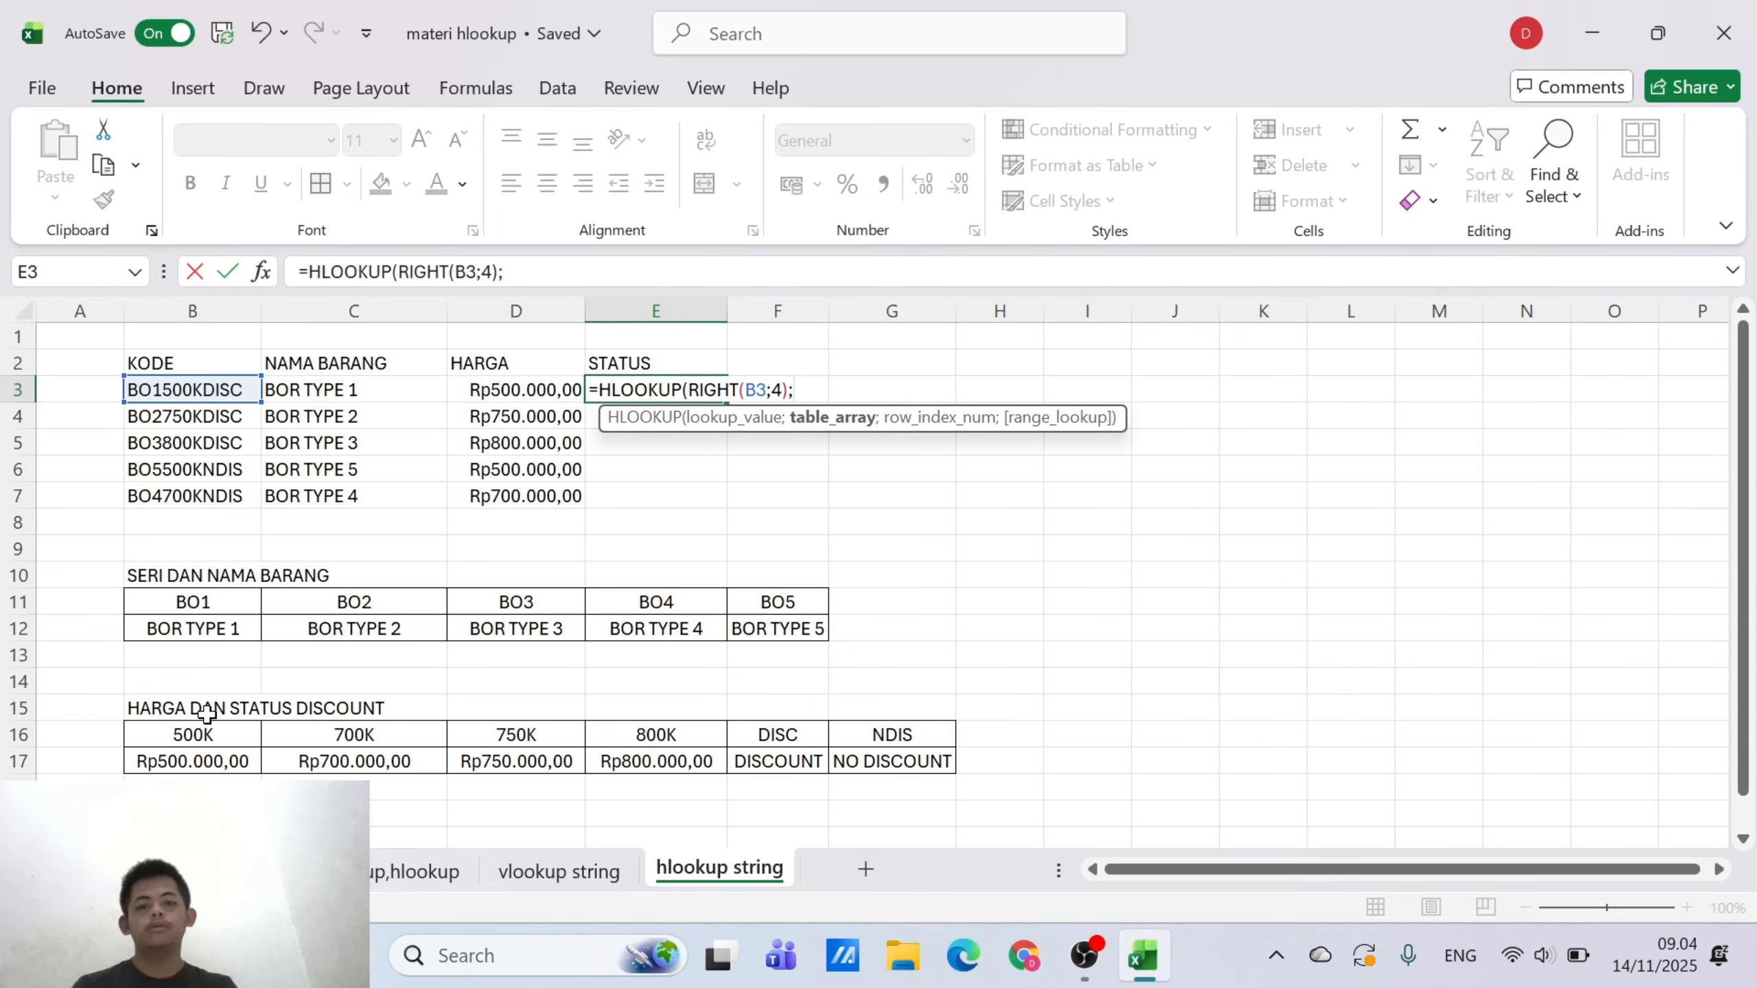
Complete the E3 HLOOKUP formula with table range B16:$G$17, row index 2 and range lookup 0
drag(164, 726, 876, 764)
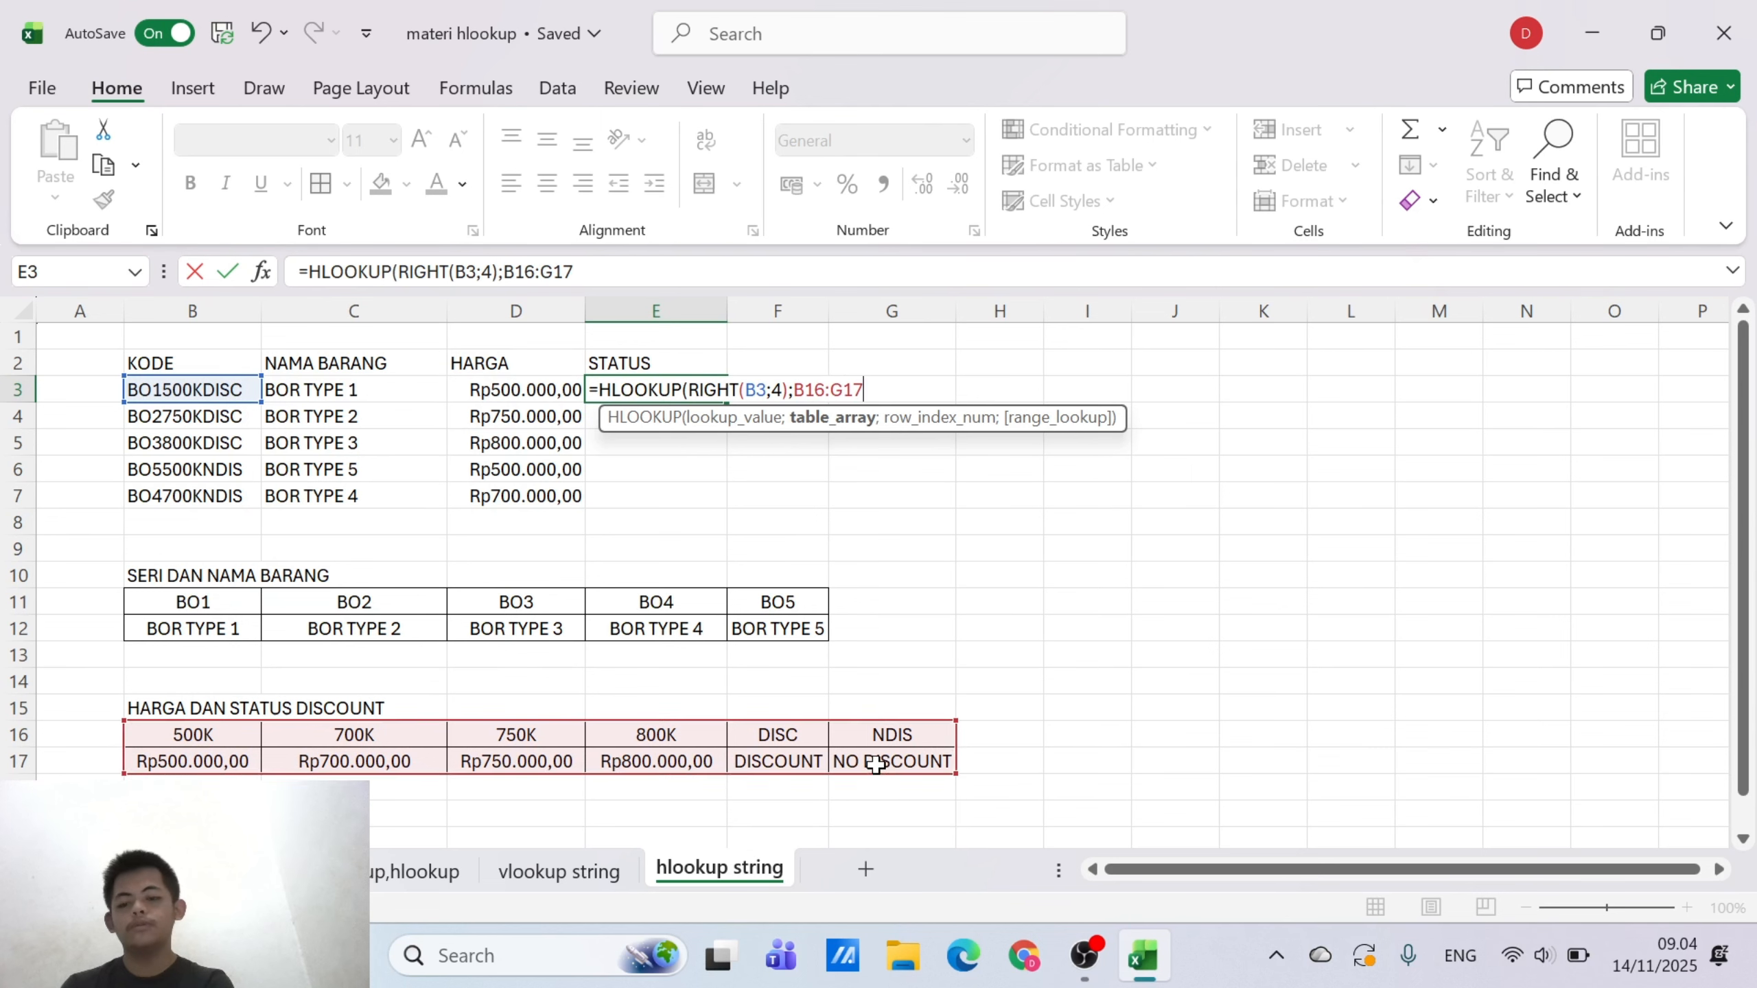
key(F3)
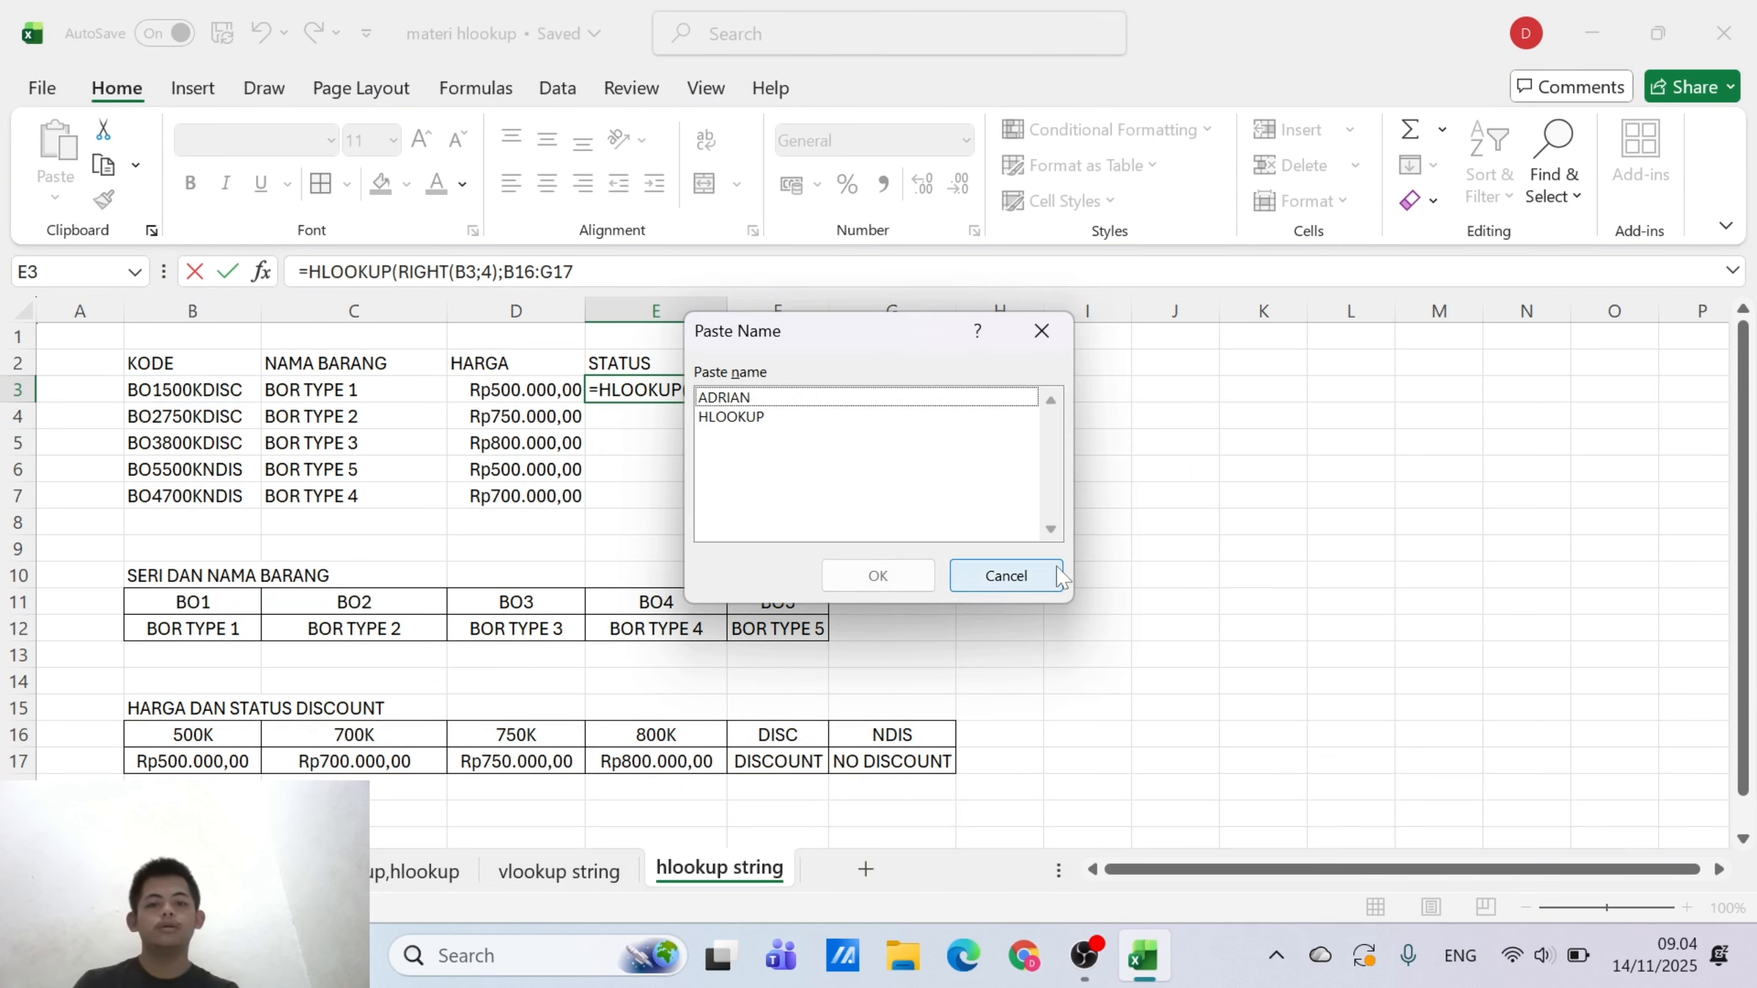
click(1021, 581)
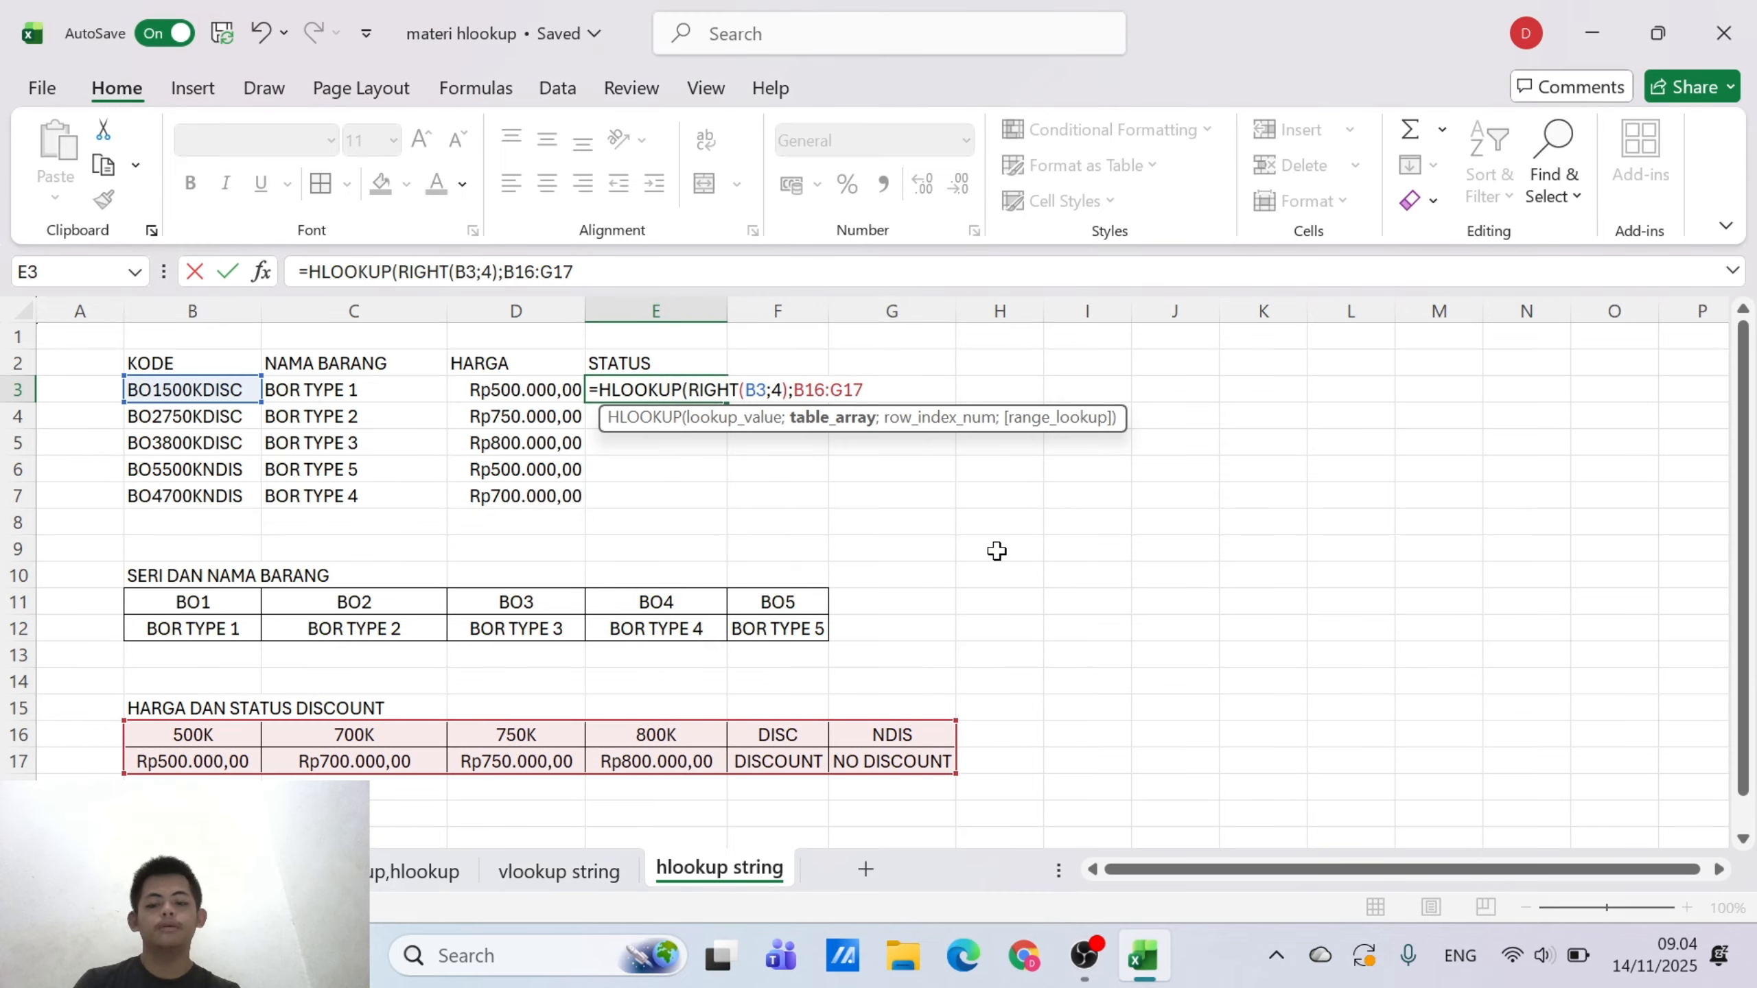
key(F4)
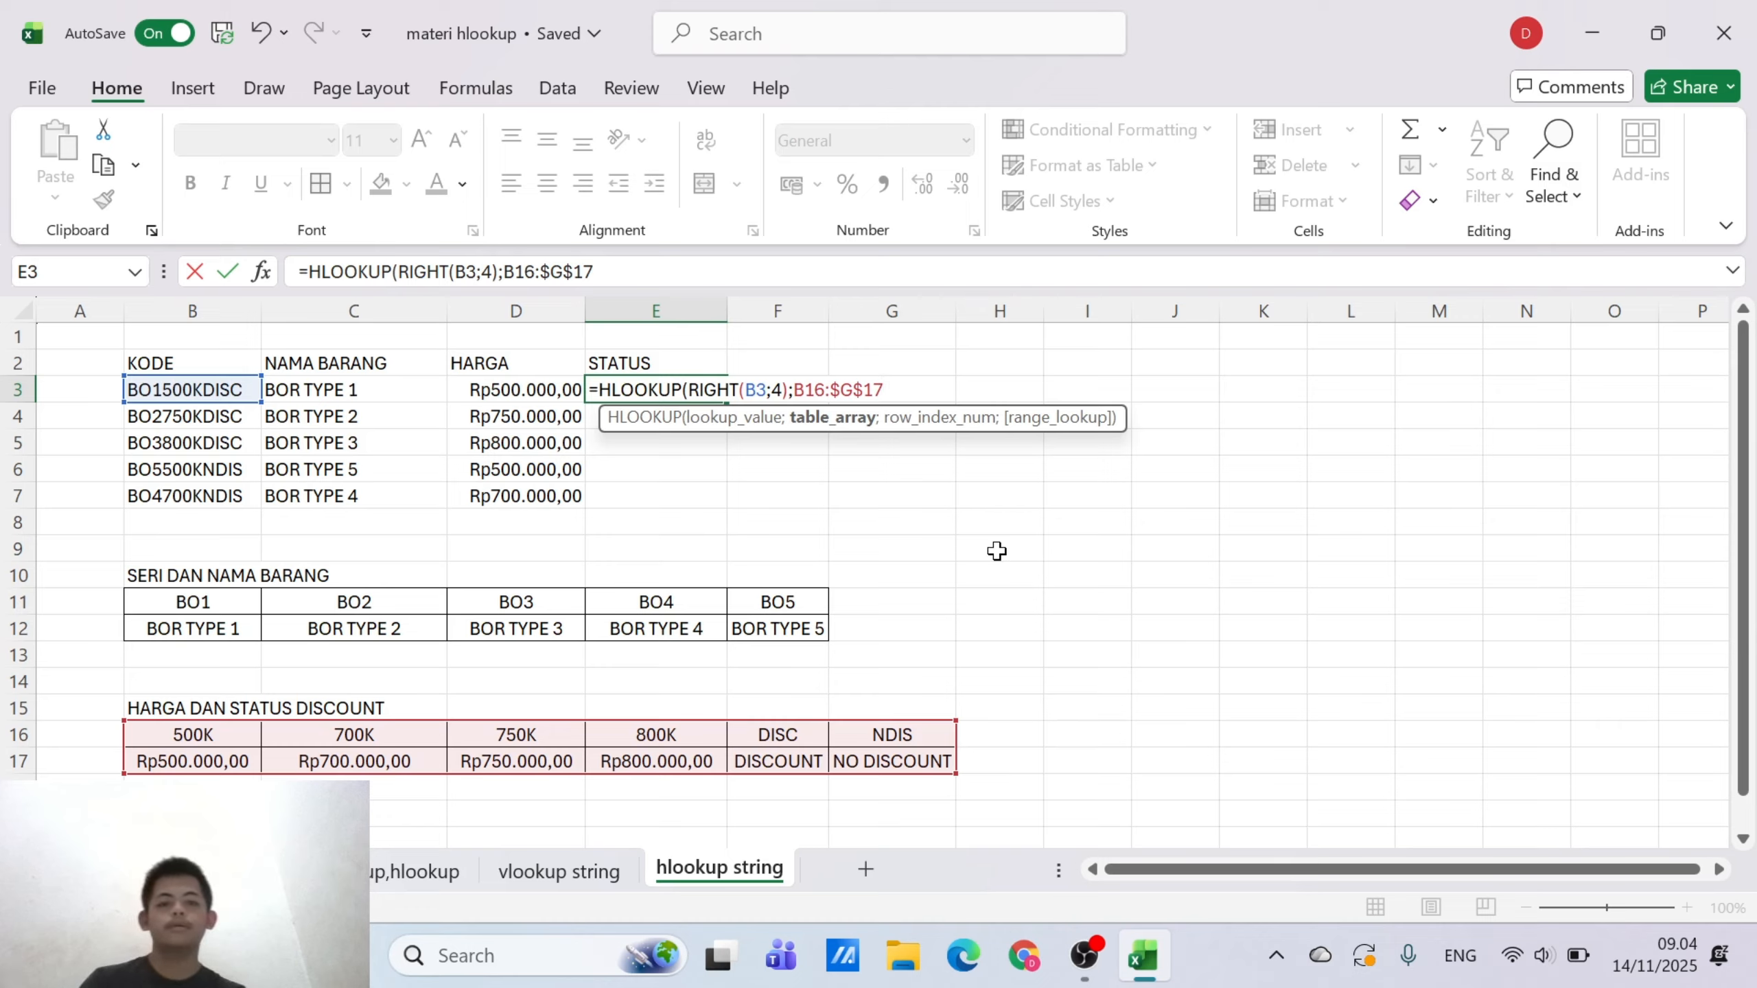
text(;)
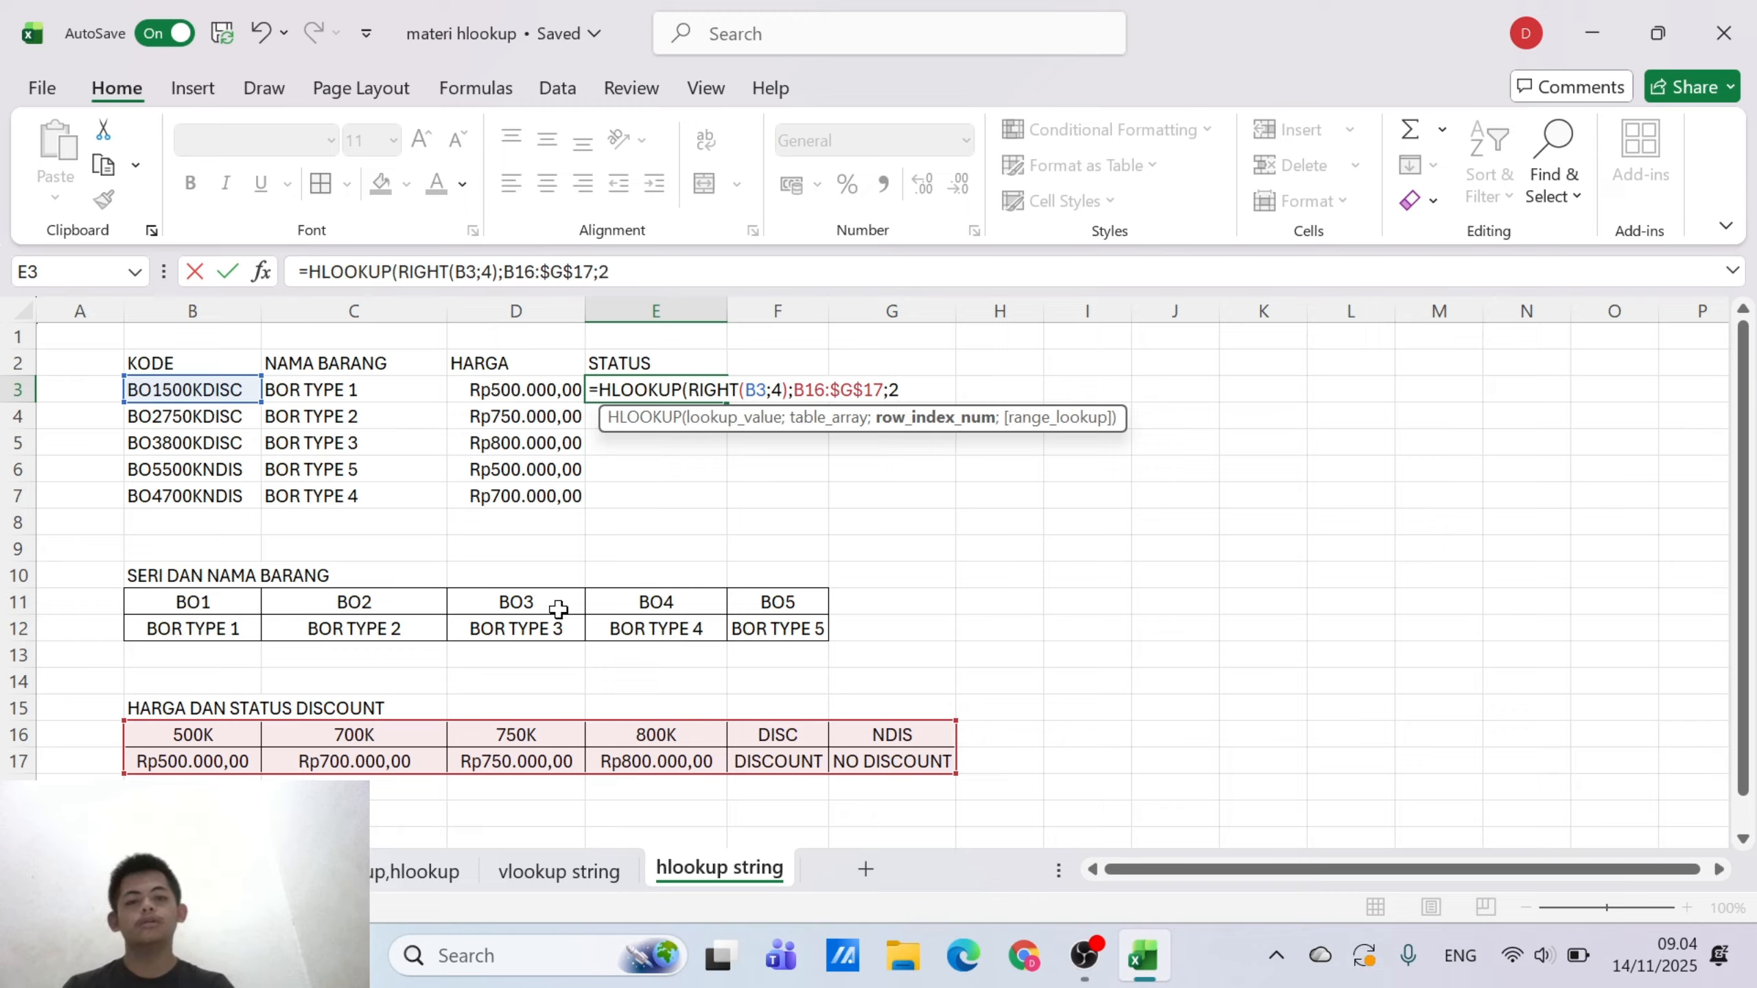
text(2;0)
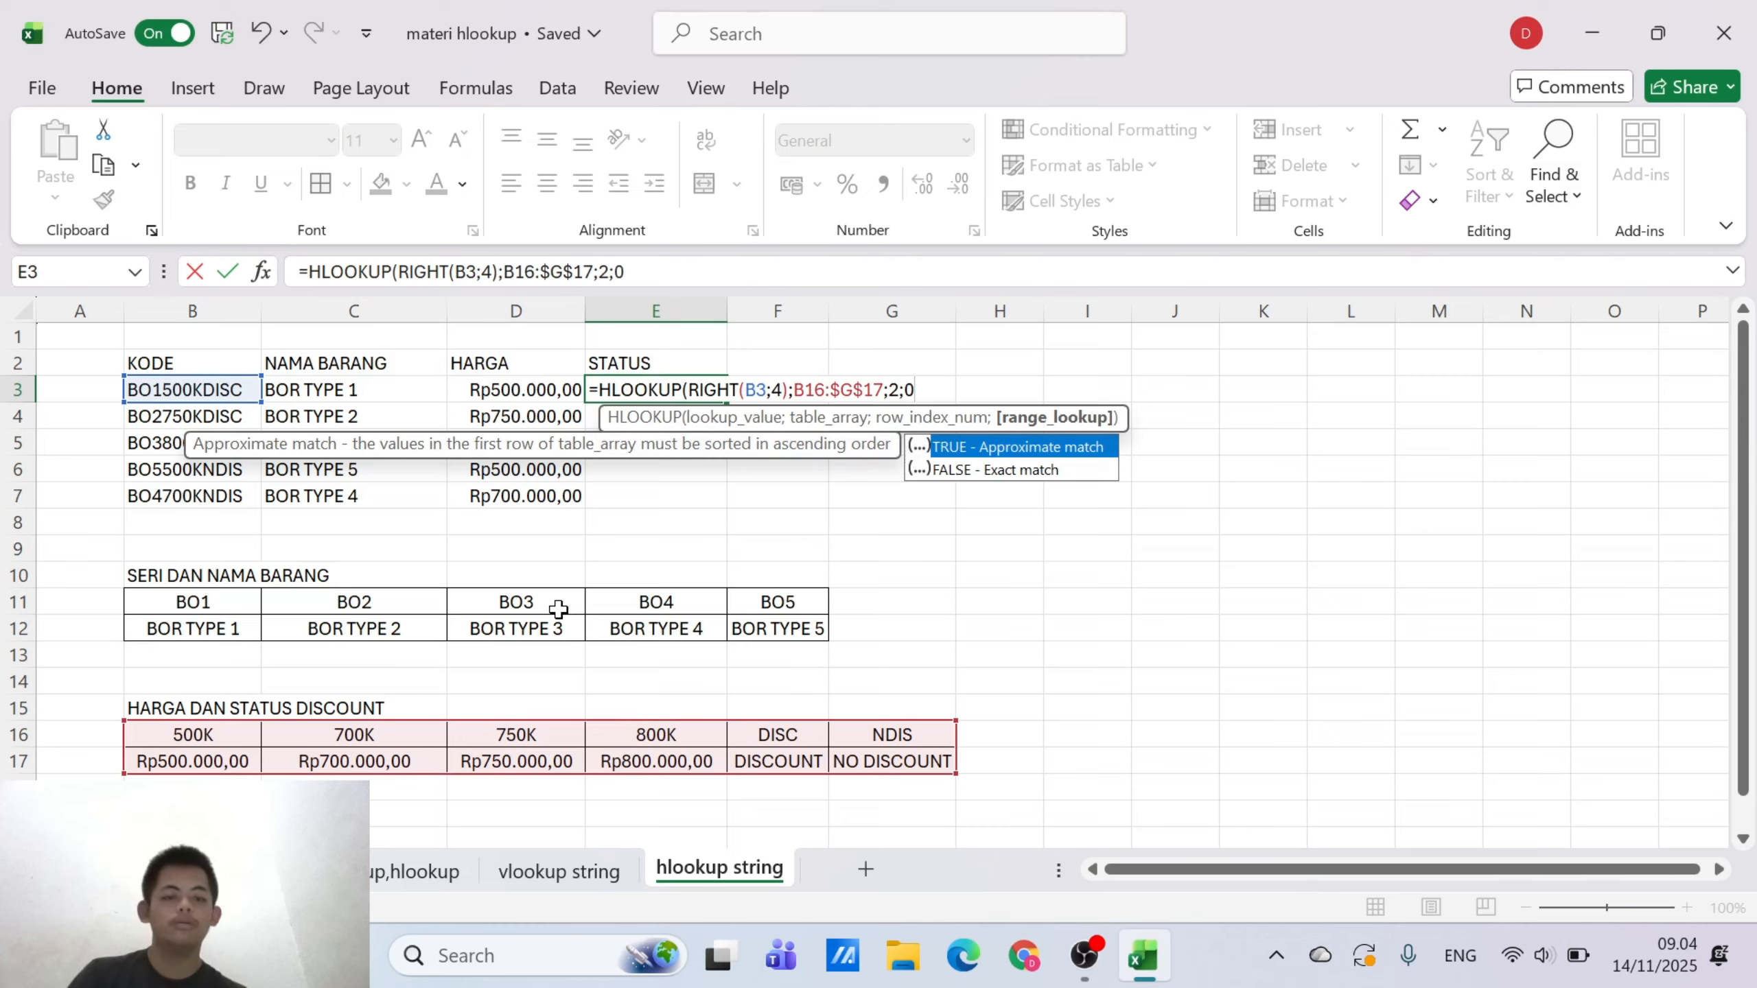
text())
key(Return)
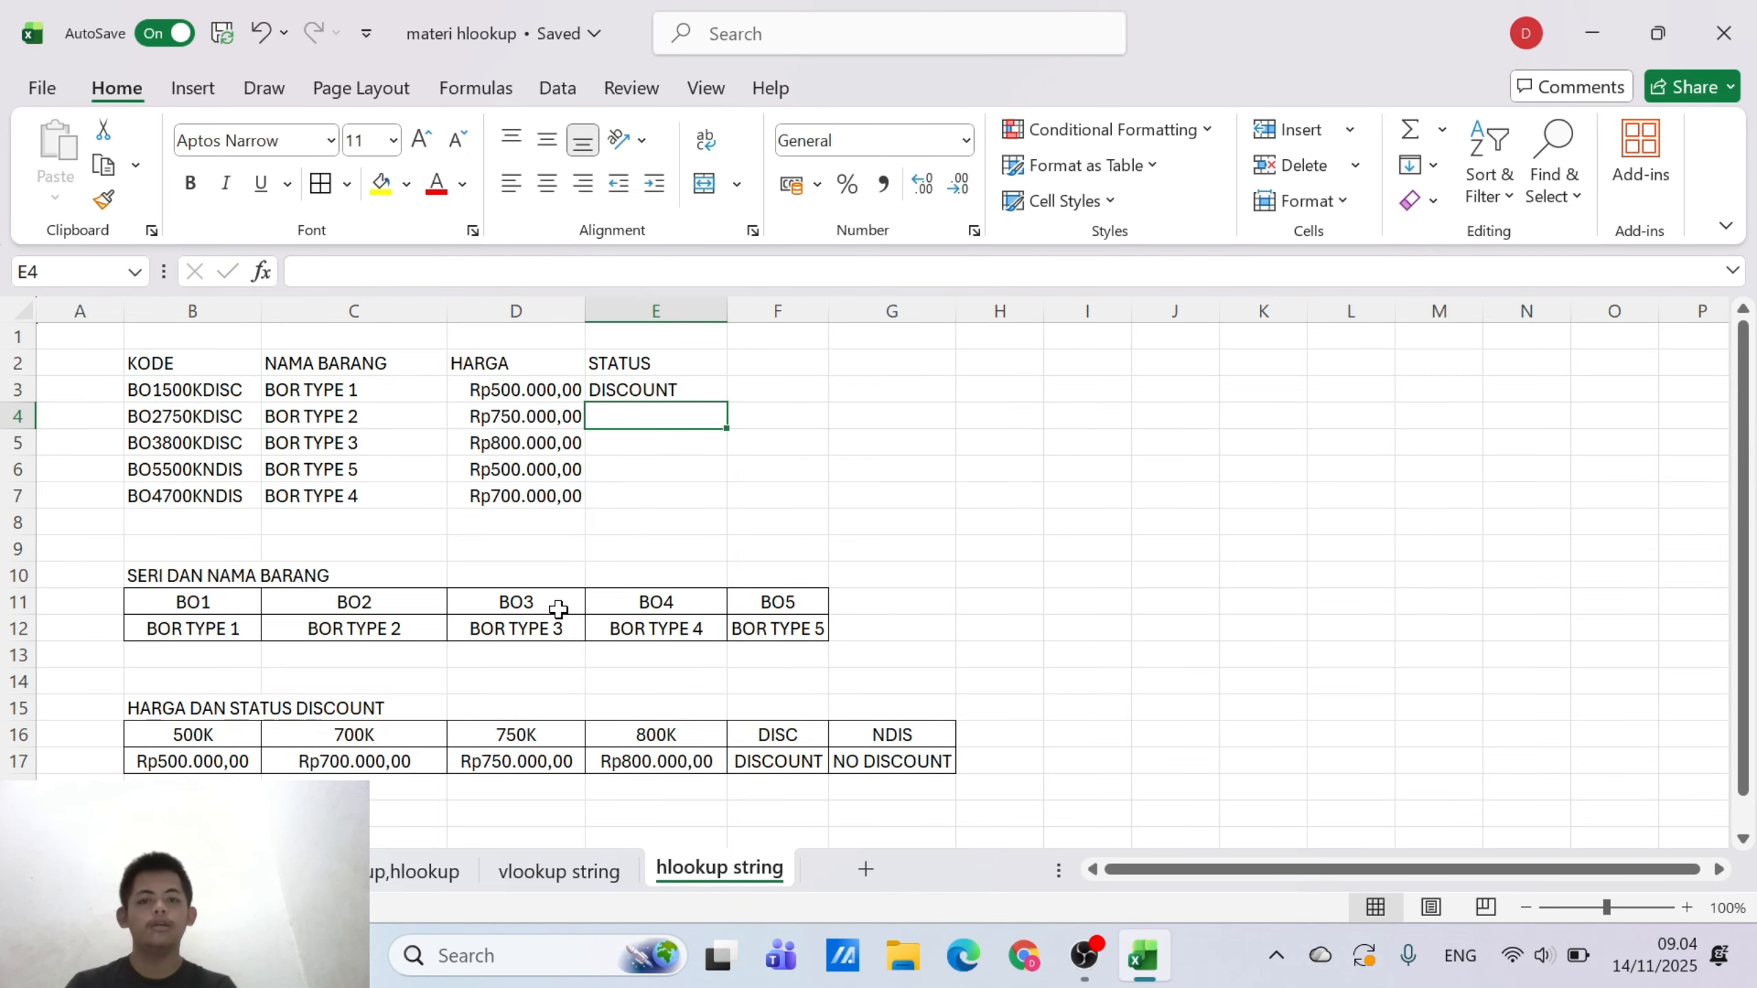
Fill the STATUS formula from E3 down to E7 and compare the copied formulas with the original
click(688, 389)
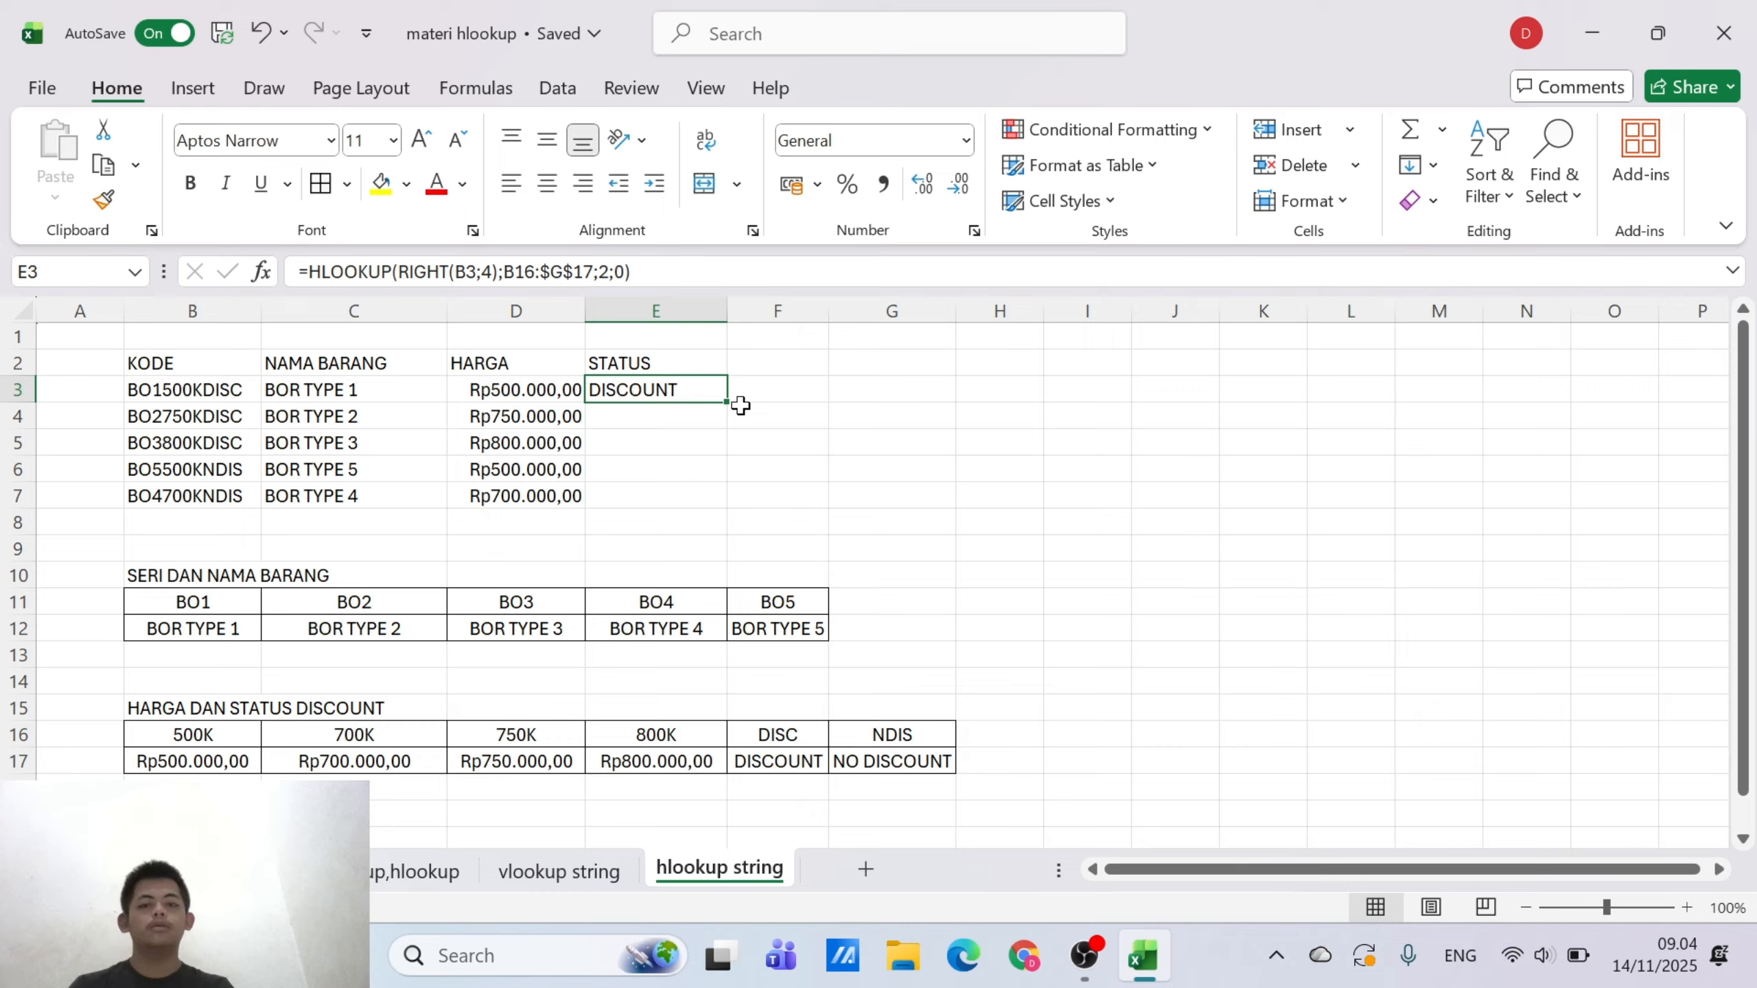
drag(726, 402, 725, 503)
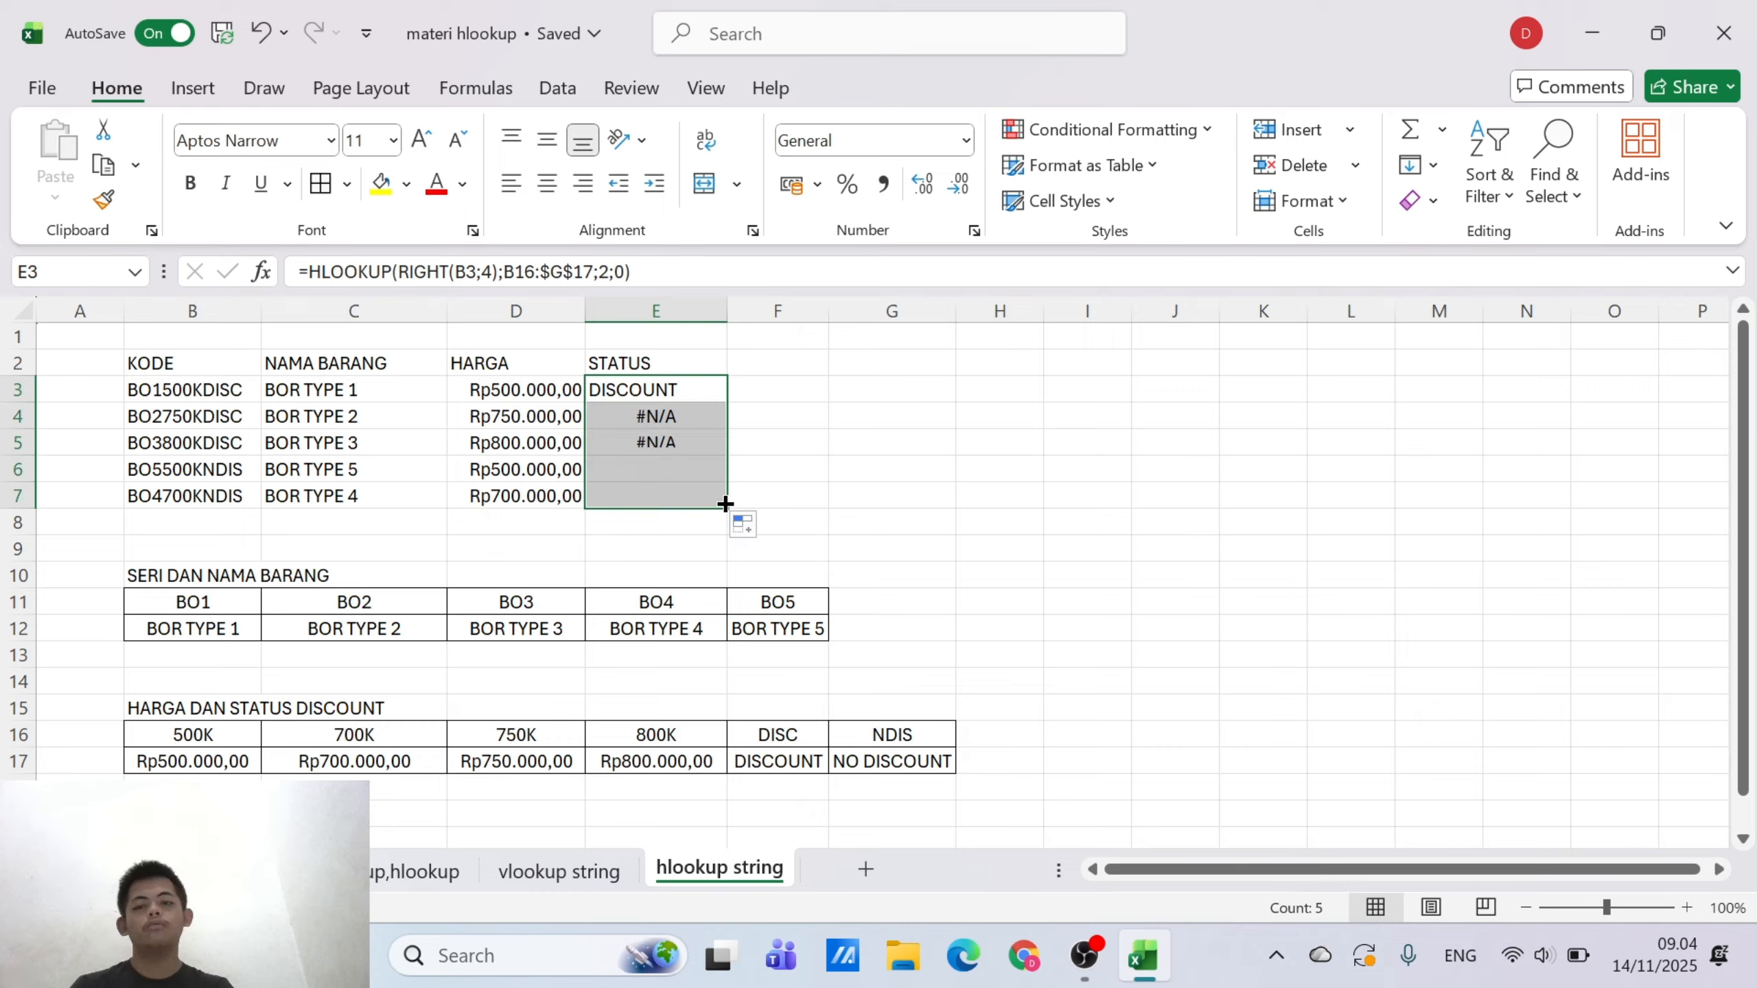
click(688, 436)
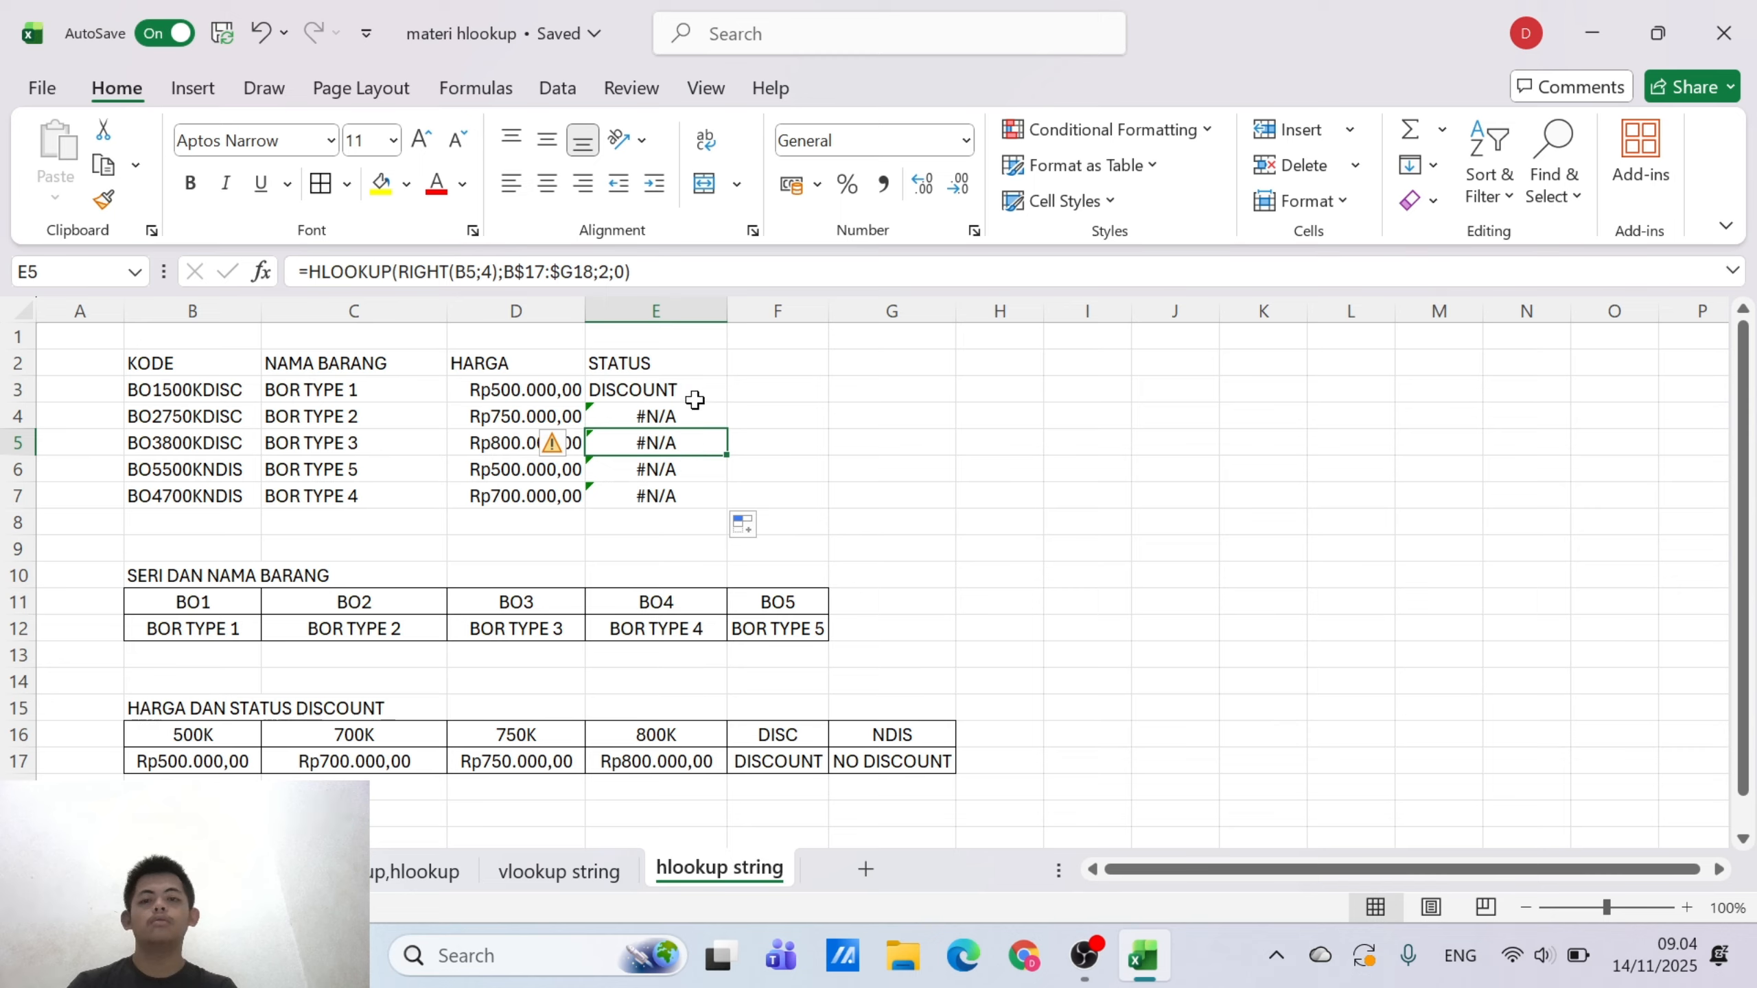
click(694, 405)
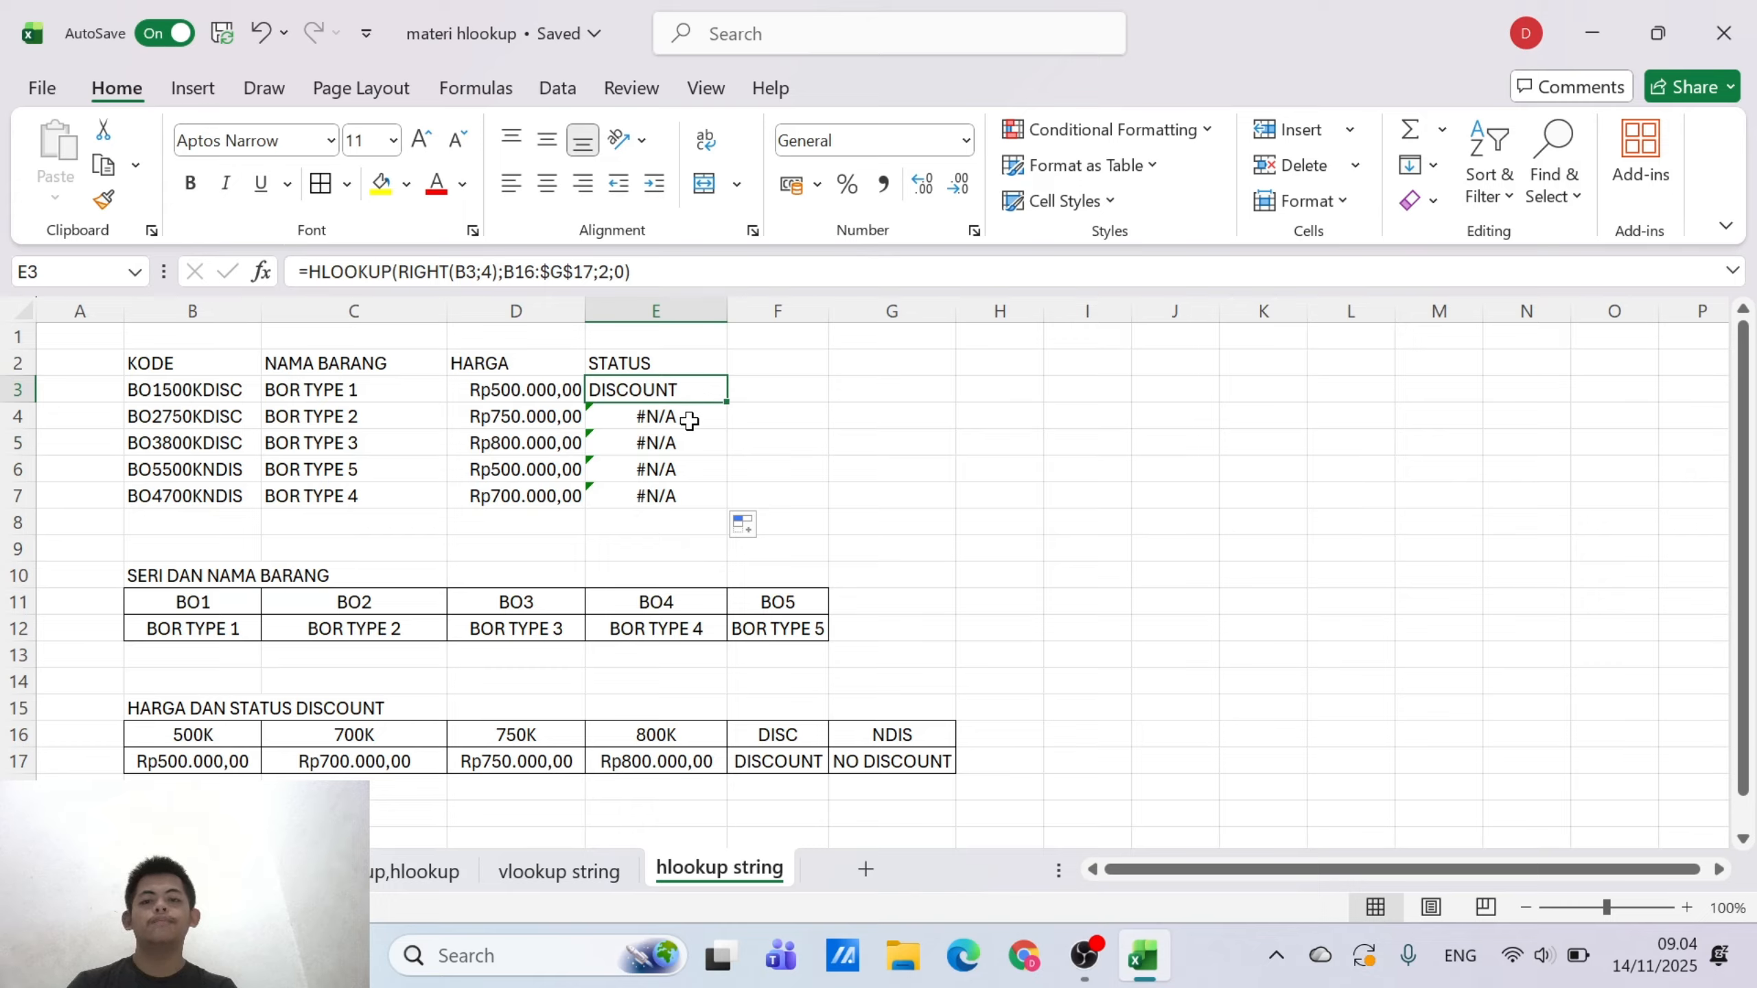
click(689, 420)
click(685, 450)
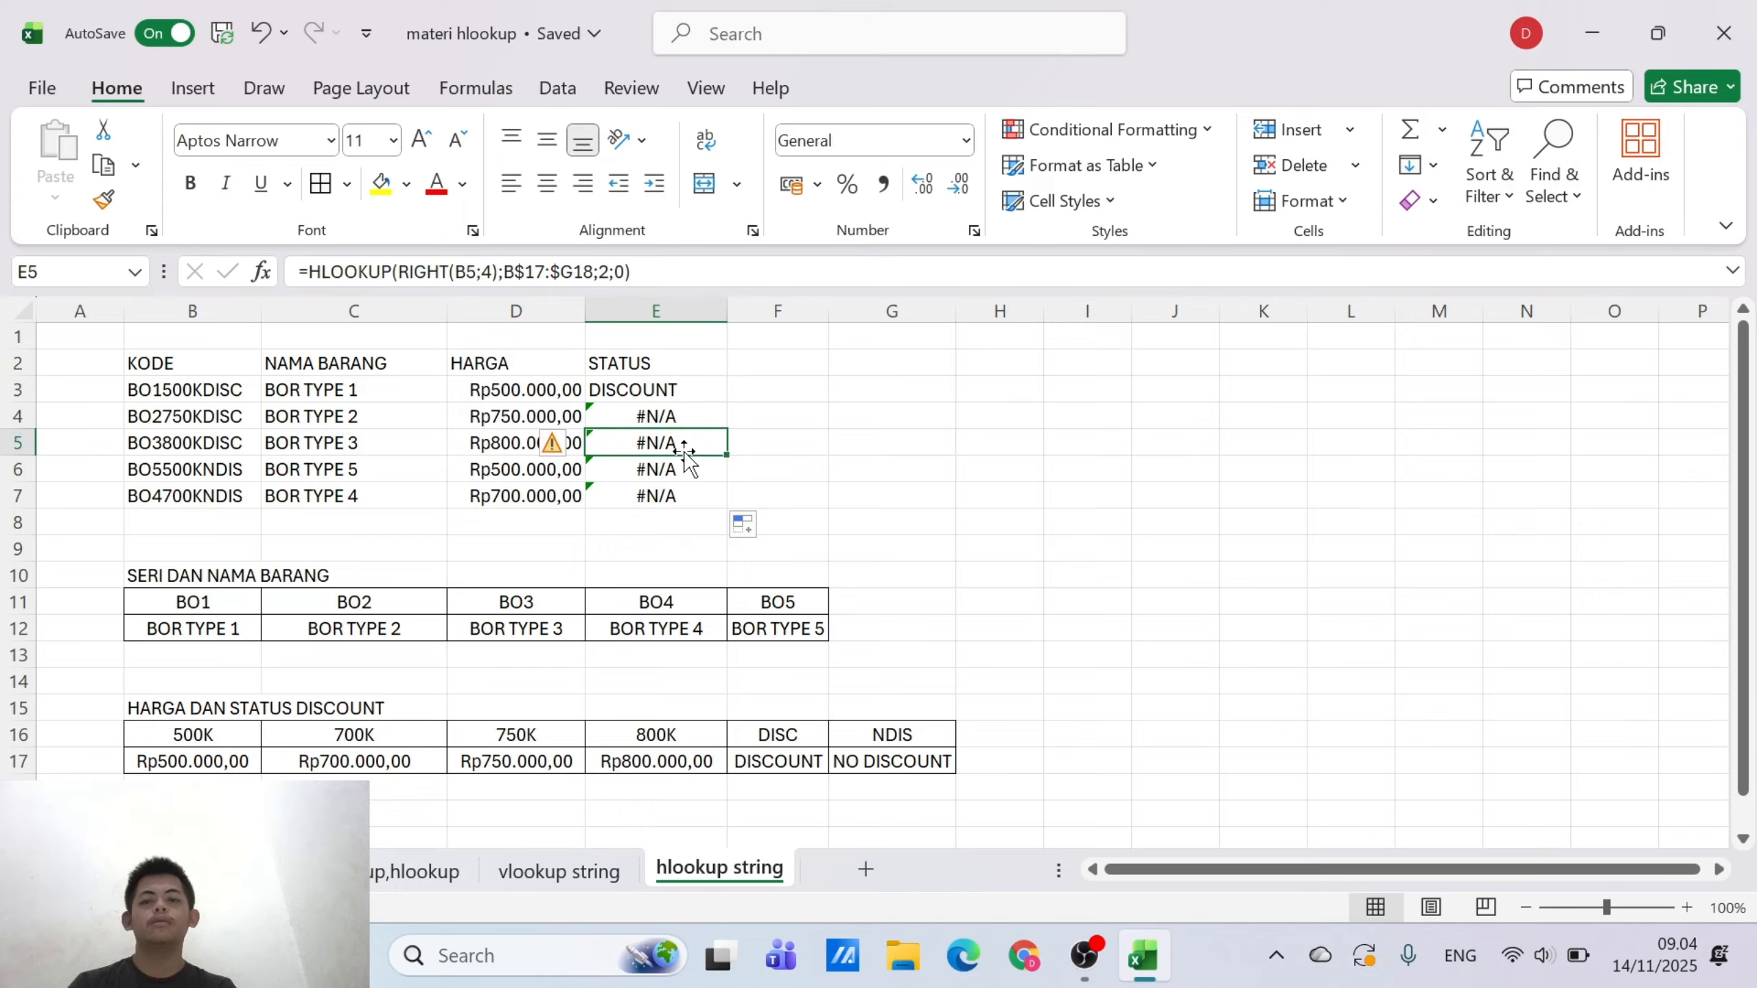
click(694, 392)
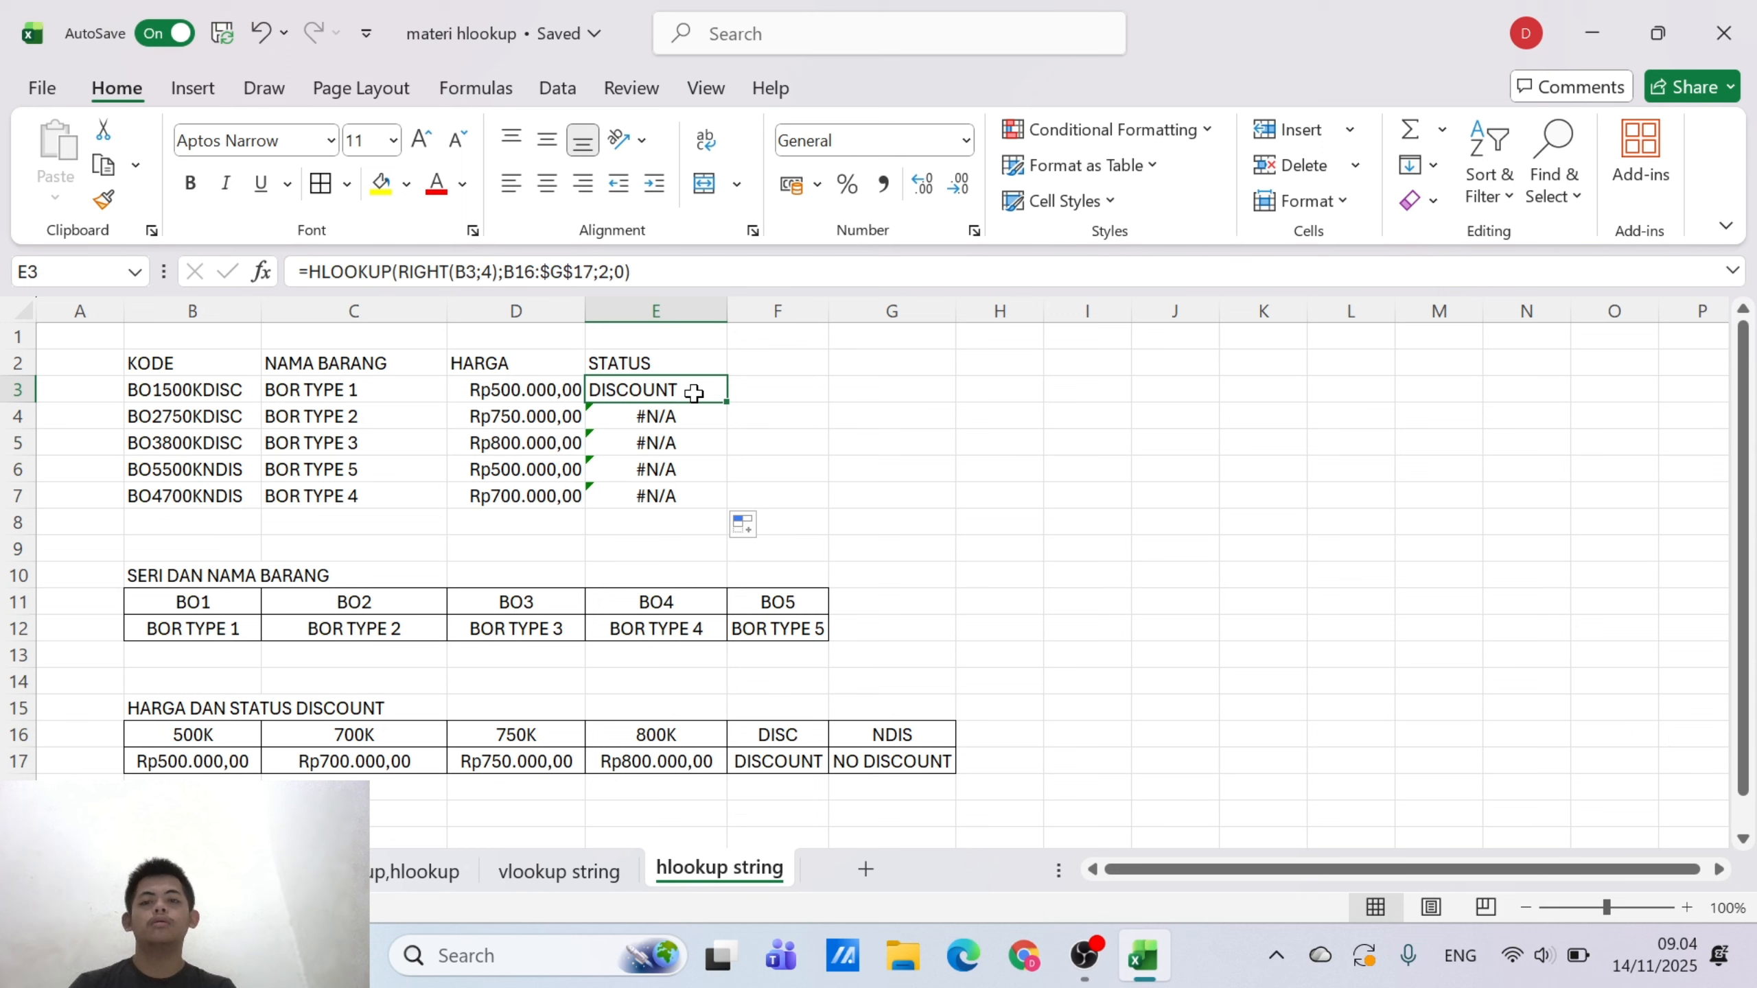
Compare the HLOOKUP table ranges in the STATUS formulas of cells E3 and E4
click(694, 413)
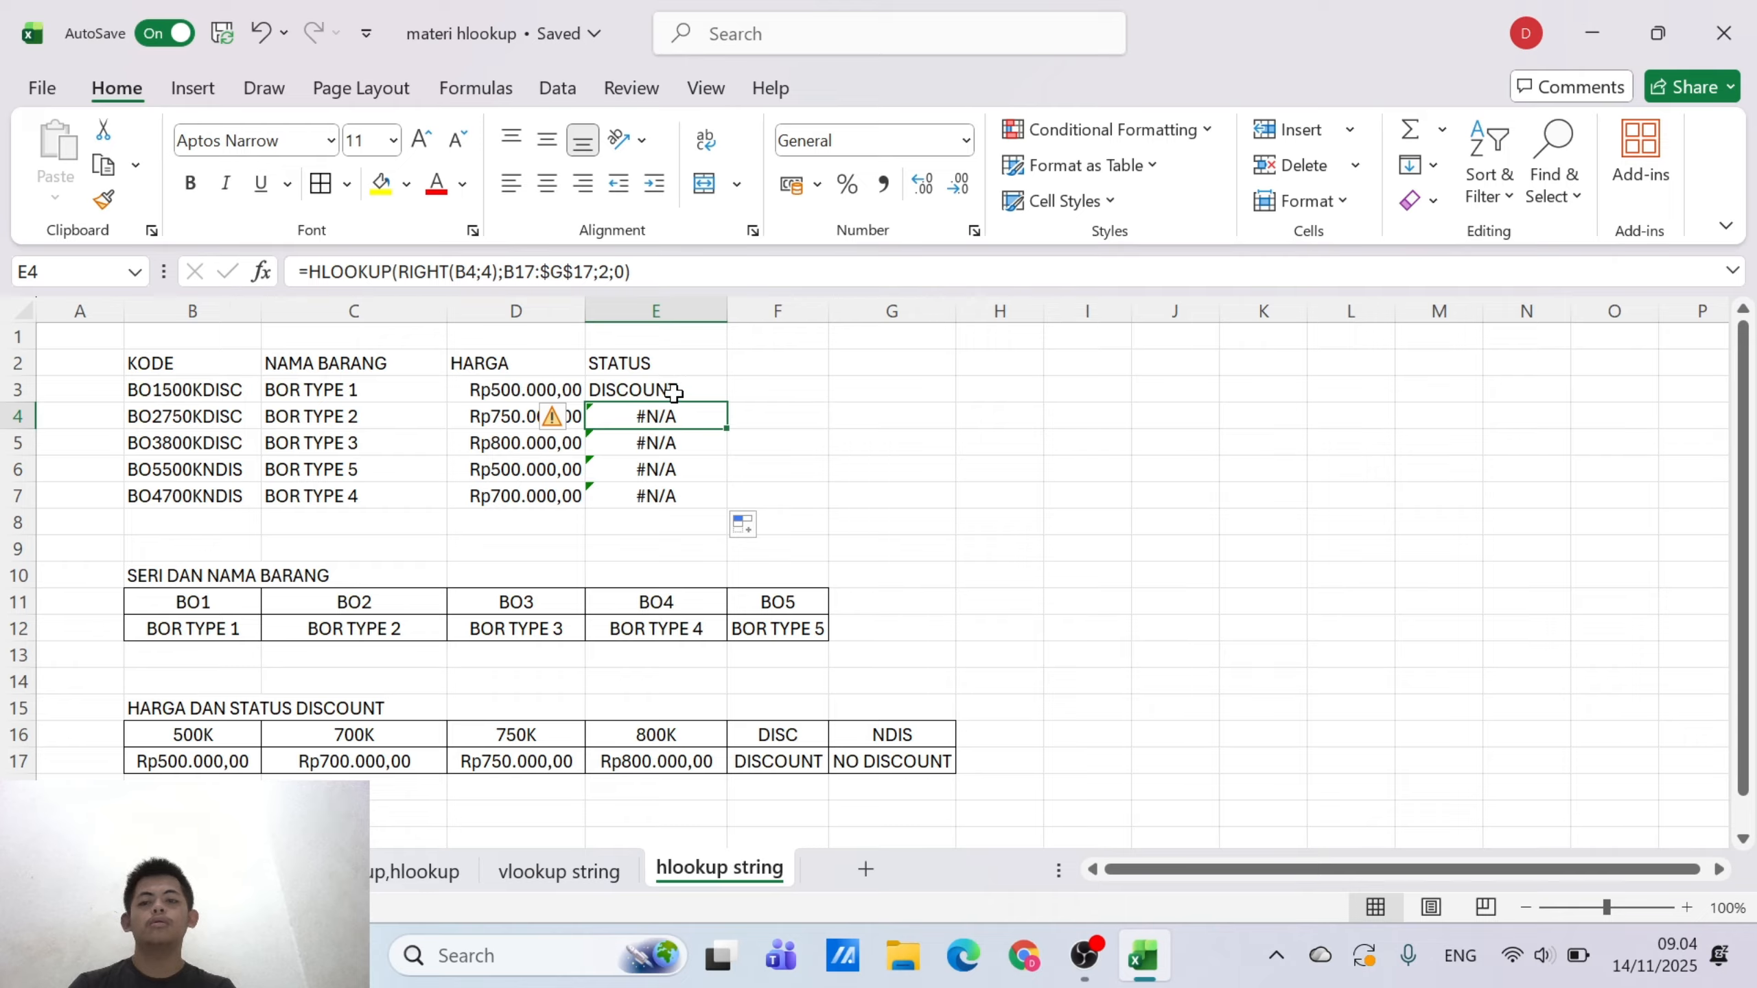
click(675, 391)
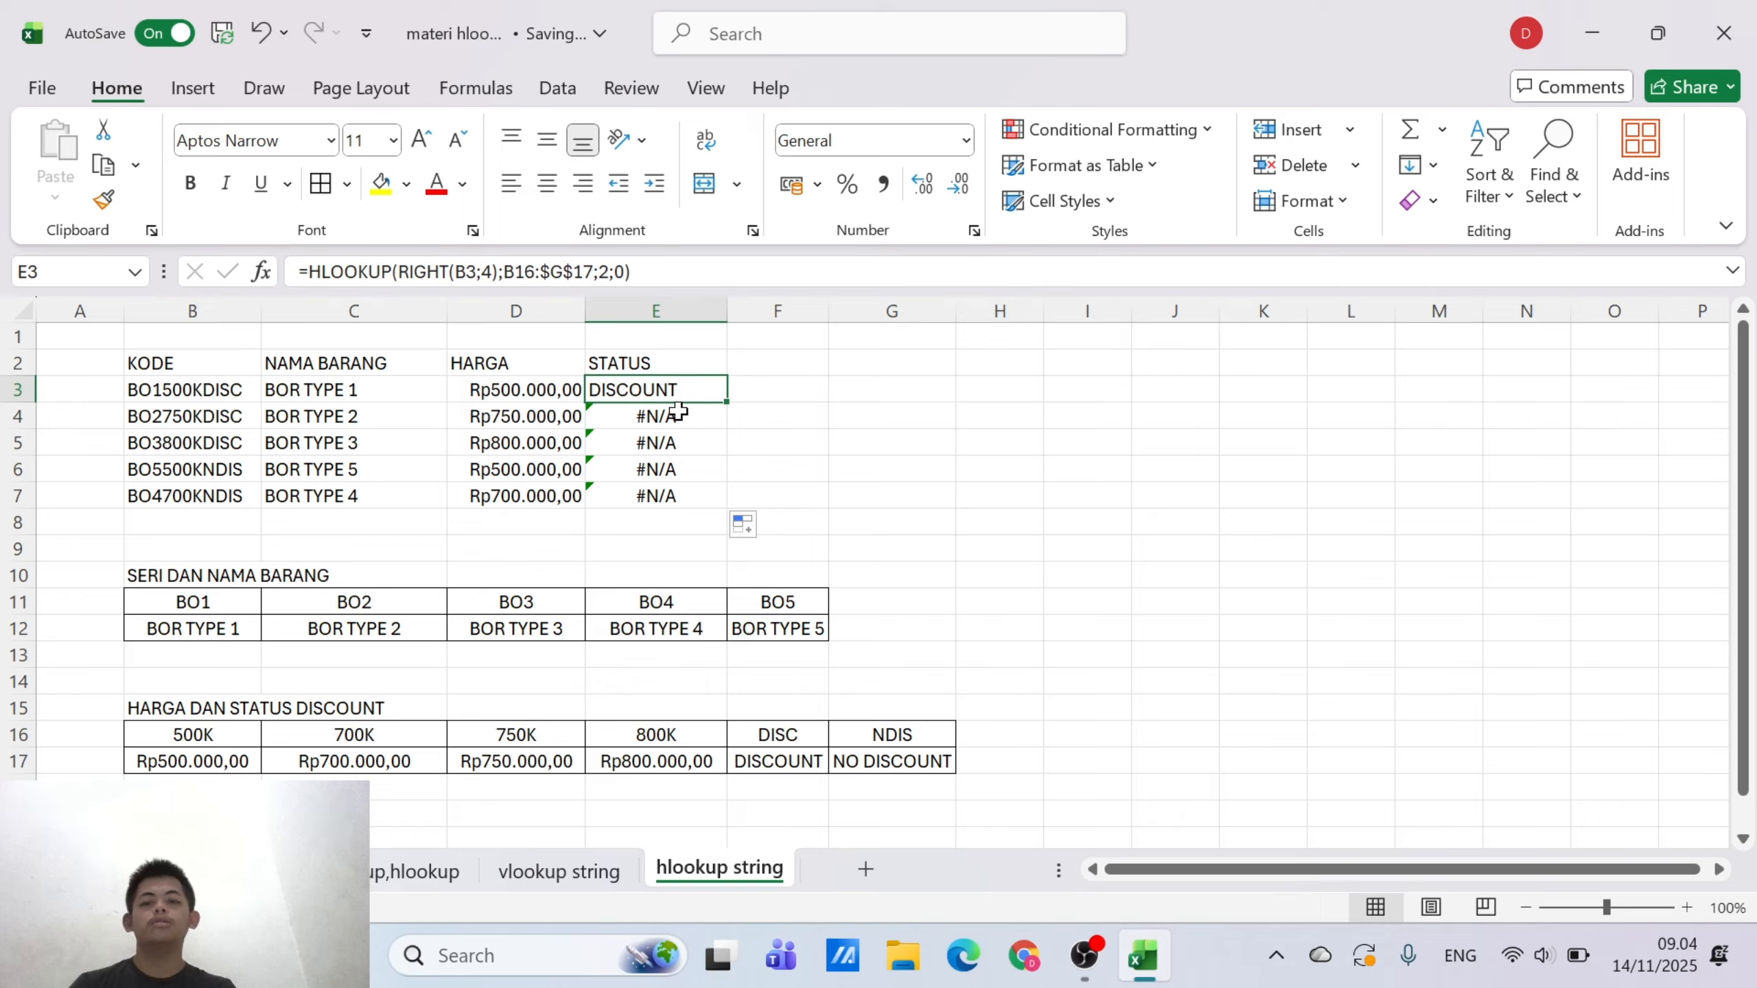
click(677, 413)
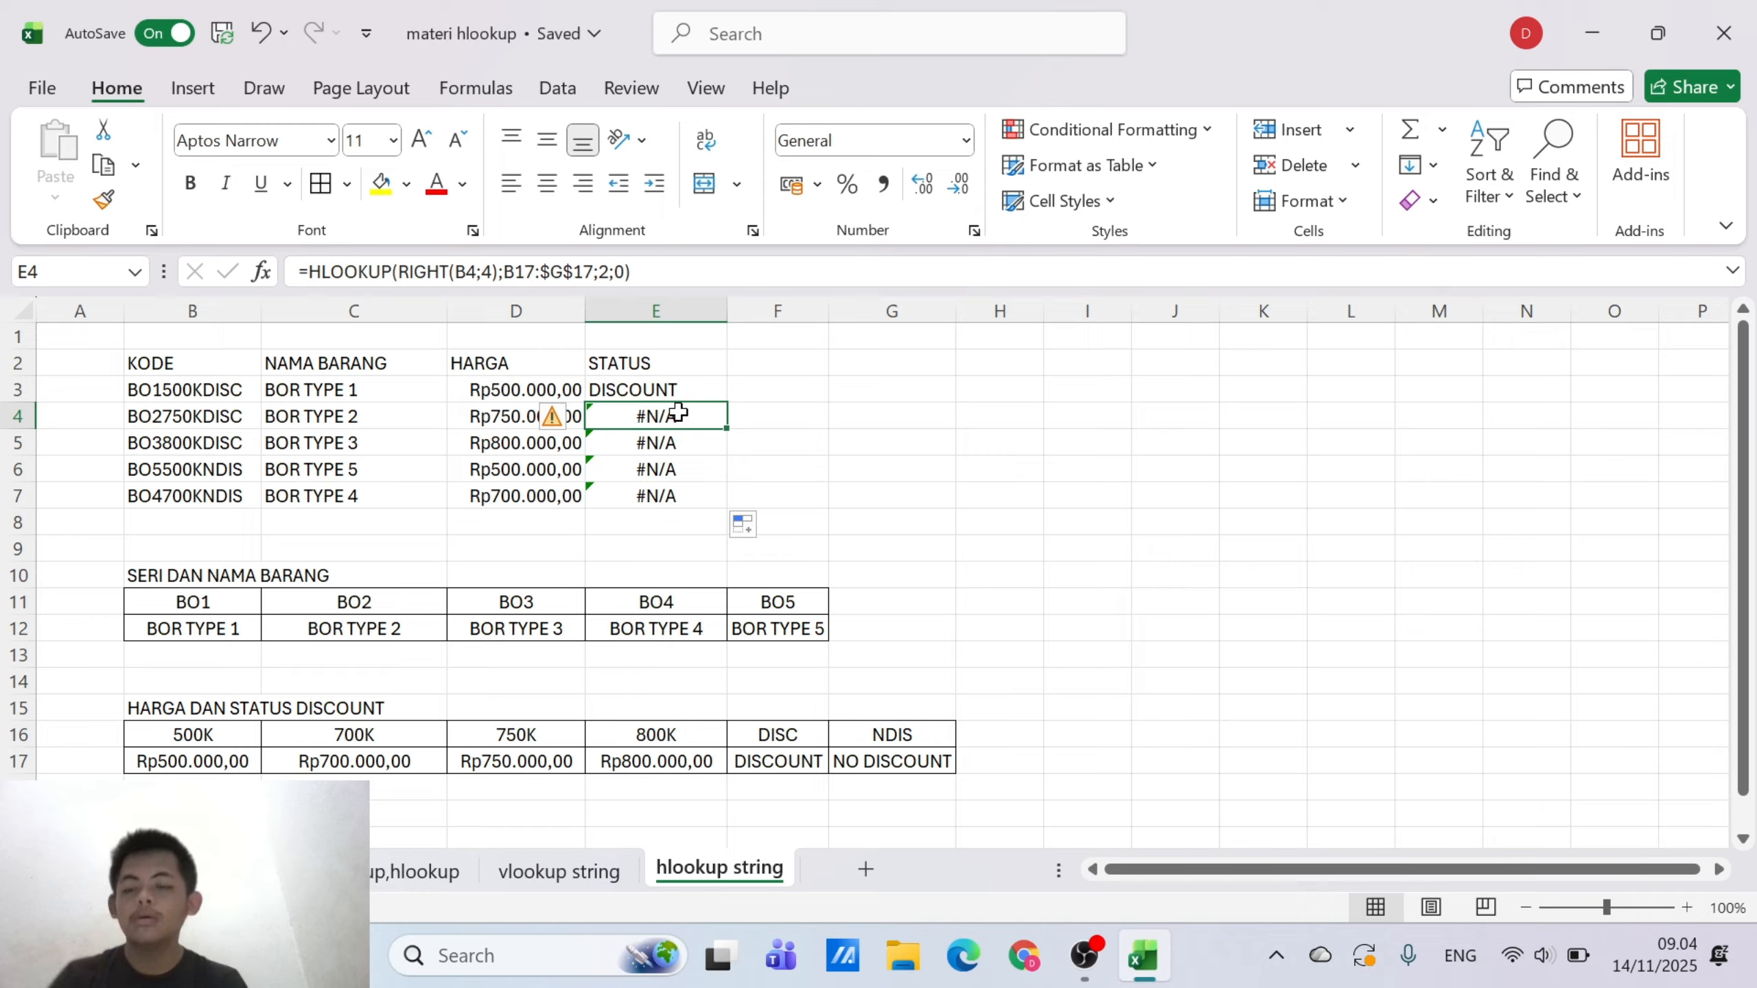
Erase the copied HLOOKUP formula from STATUS cell E4
click(598, 272)
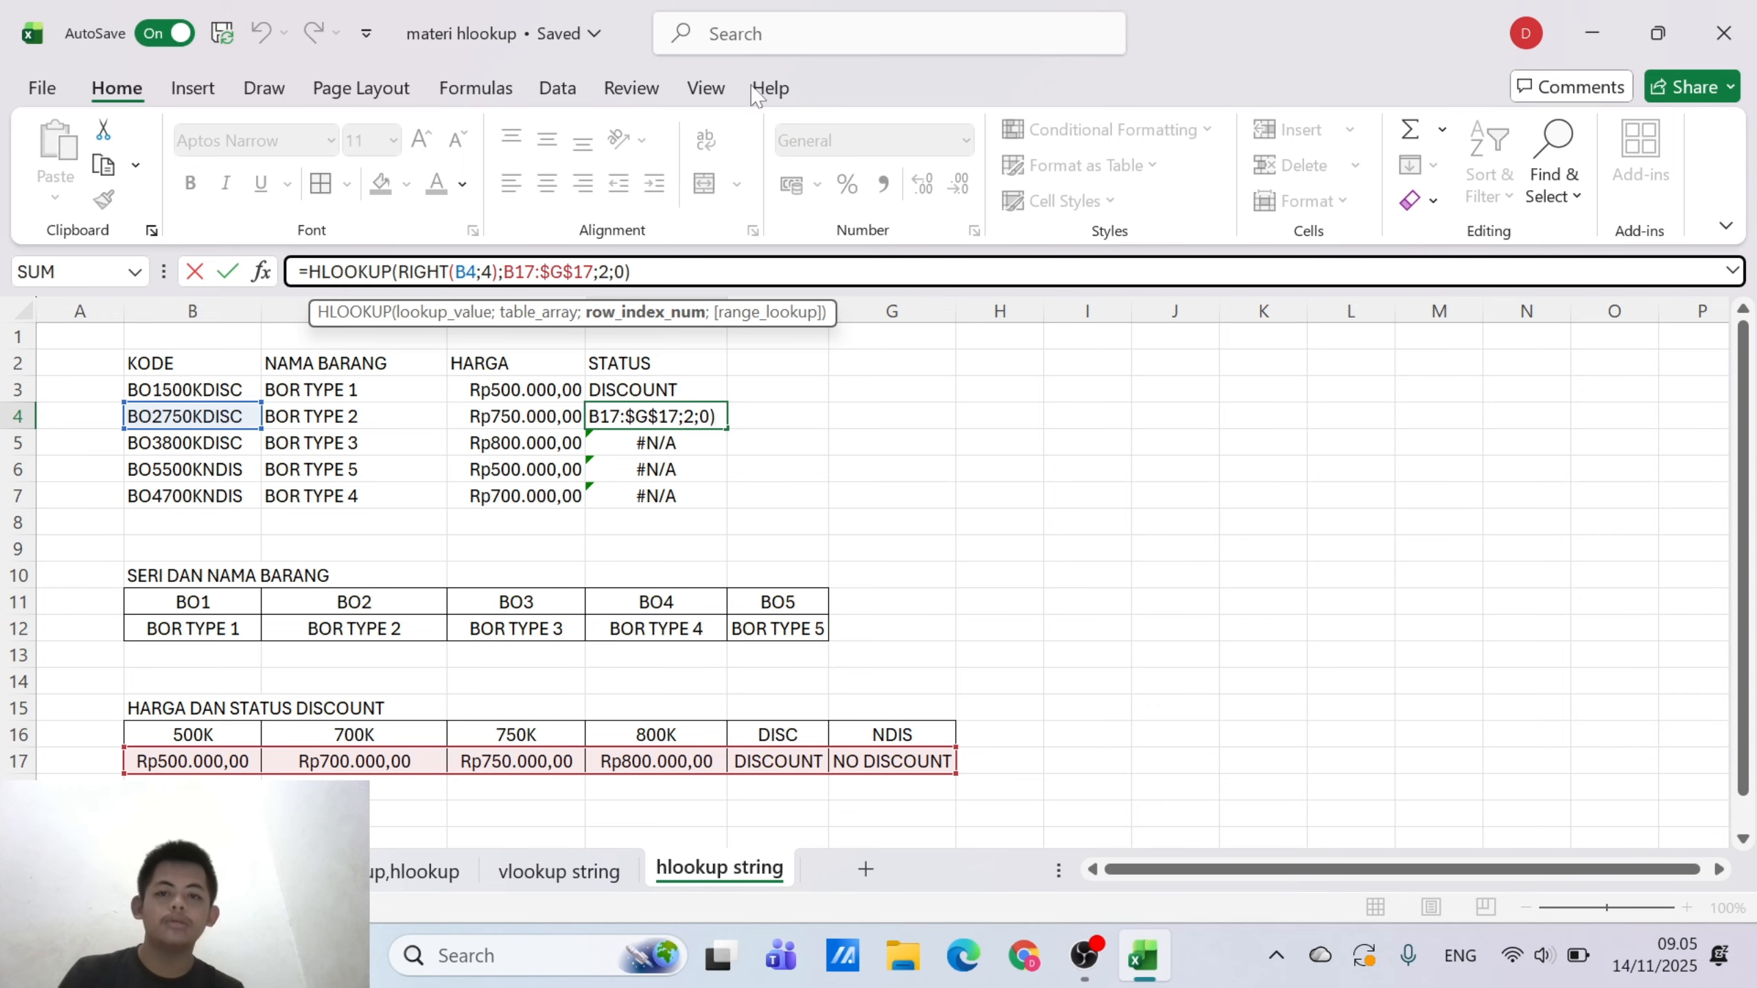
click(628, 271)
key(BackSpace)
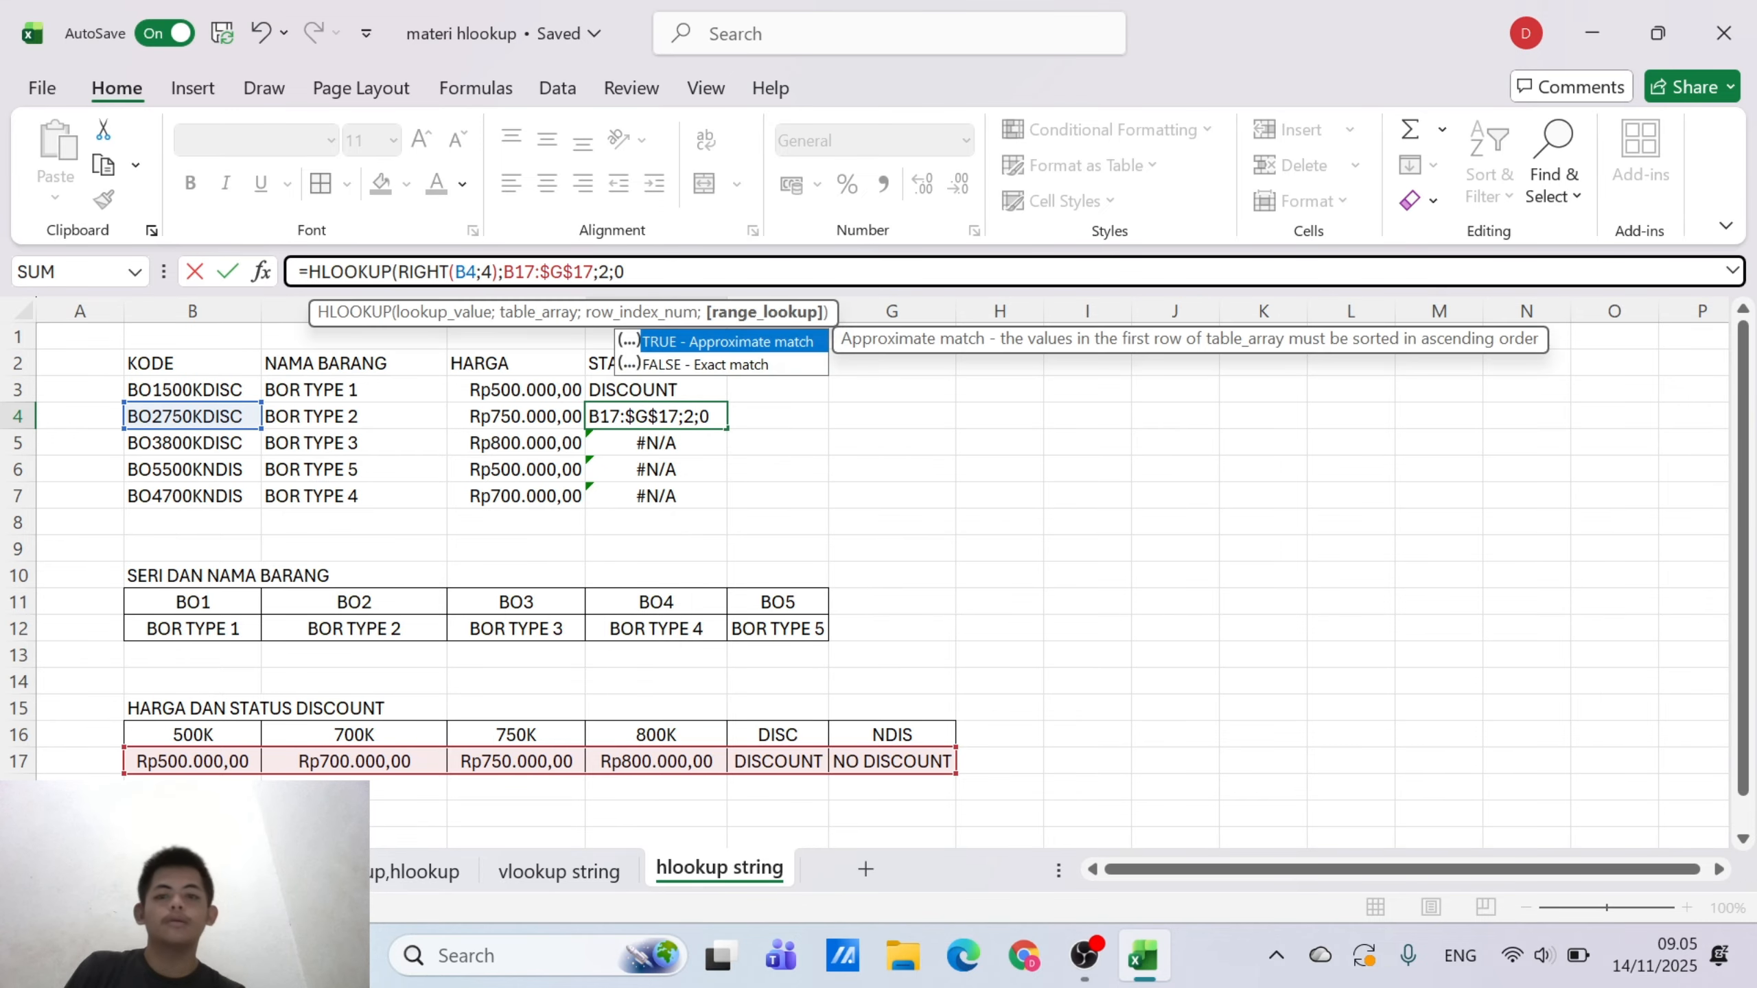
key(BackSpace)
key(BackSpace)
key(BackSpace)
key(BackSpace)
key(BackSpace)
key(BackSpace)
key(BackSpace)
key(BackSpace)
key(BackSpace)
key(BackSpace)
key(BackSpace)
key(BackSpace)
key(BackSpace)
key(BackSpace)
key(BackSpace)
key(BackSpace)
key(BackSpace)
key(BackSpace)
key(BackSpace)
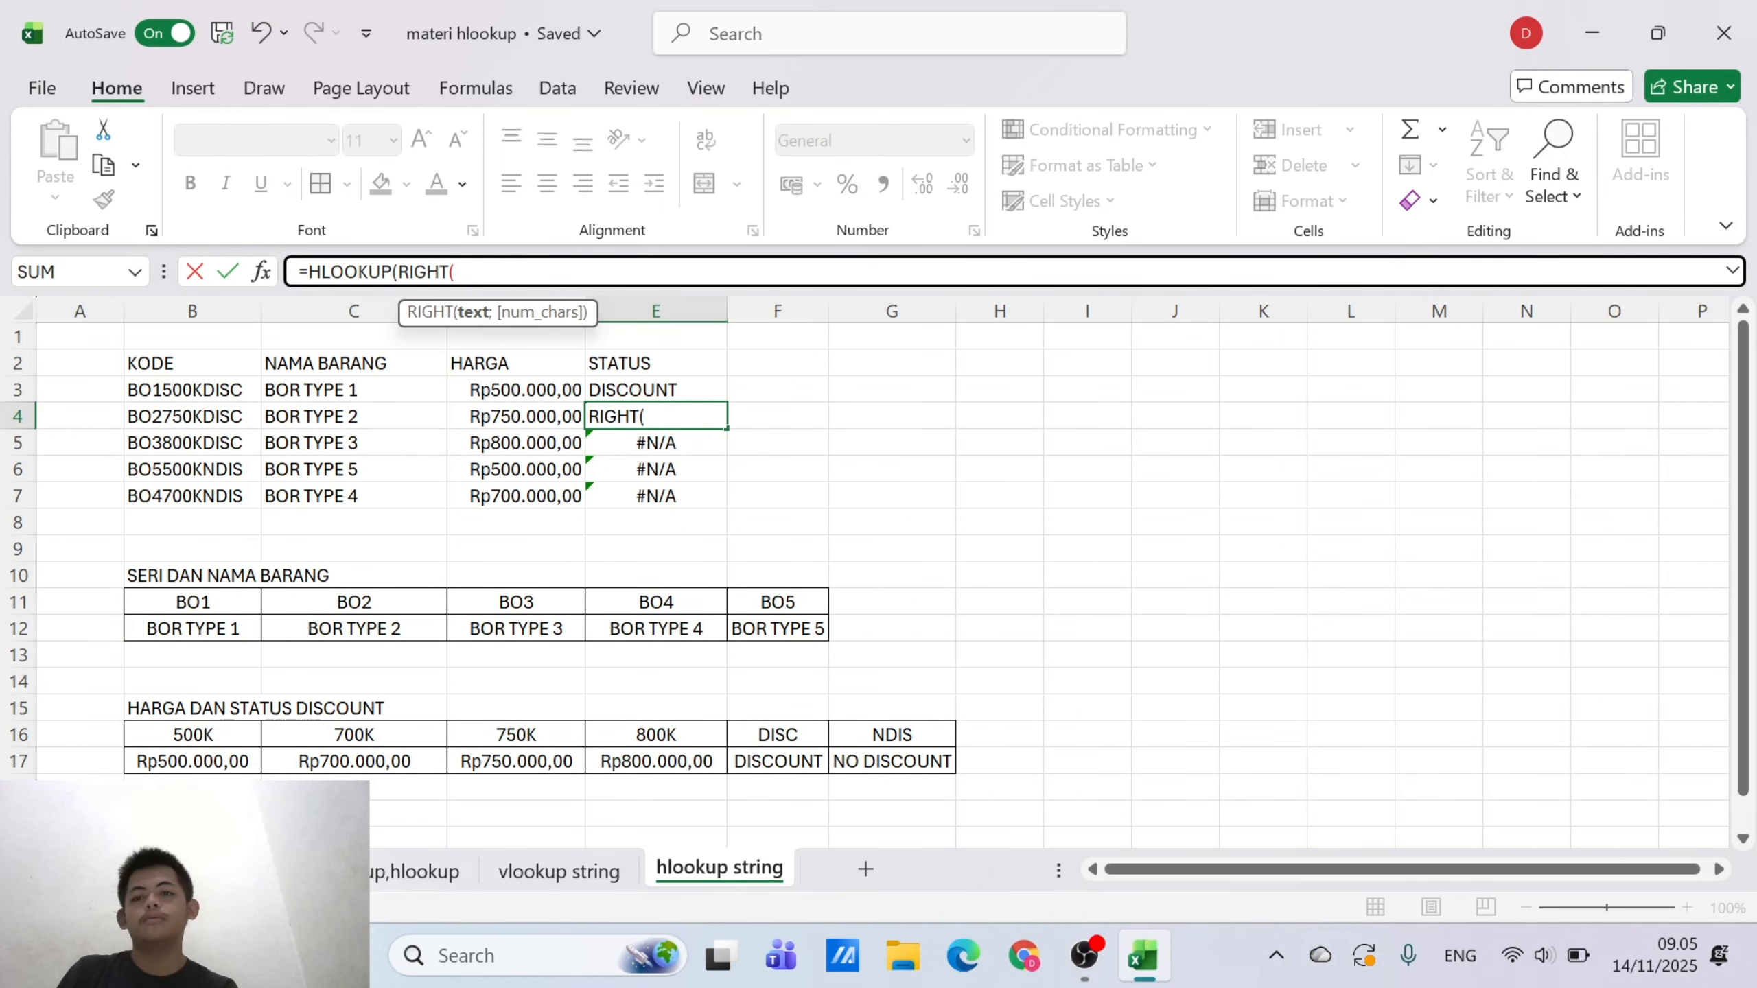
key(BackSpace)
key(BackSpace)
key(BackSpace)
key(BackSpace)
key(BackSpace)
key(BackSpace)
key(BackSpace)
key(BackSpace)
key(BackSpace)
key(BackSpace)
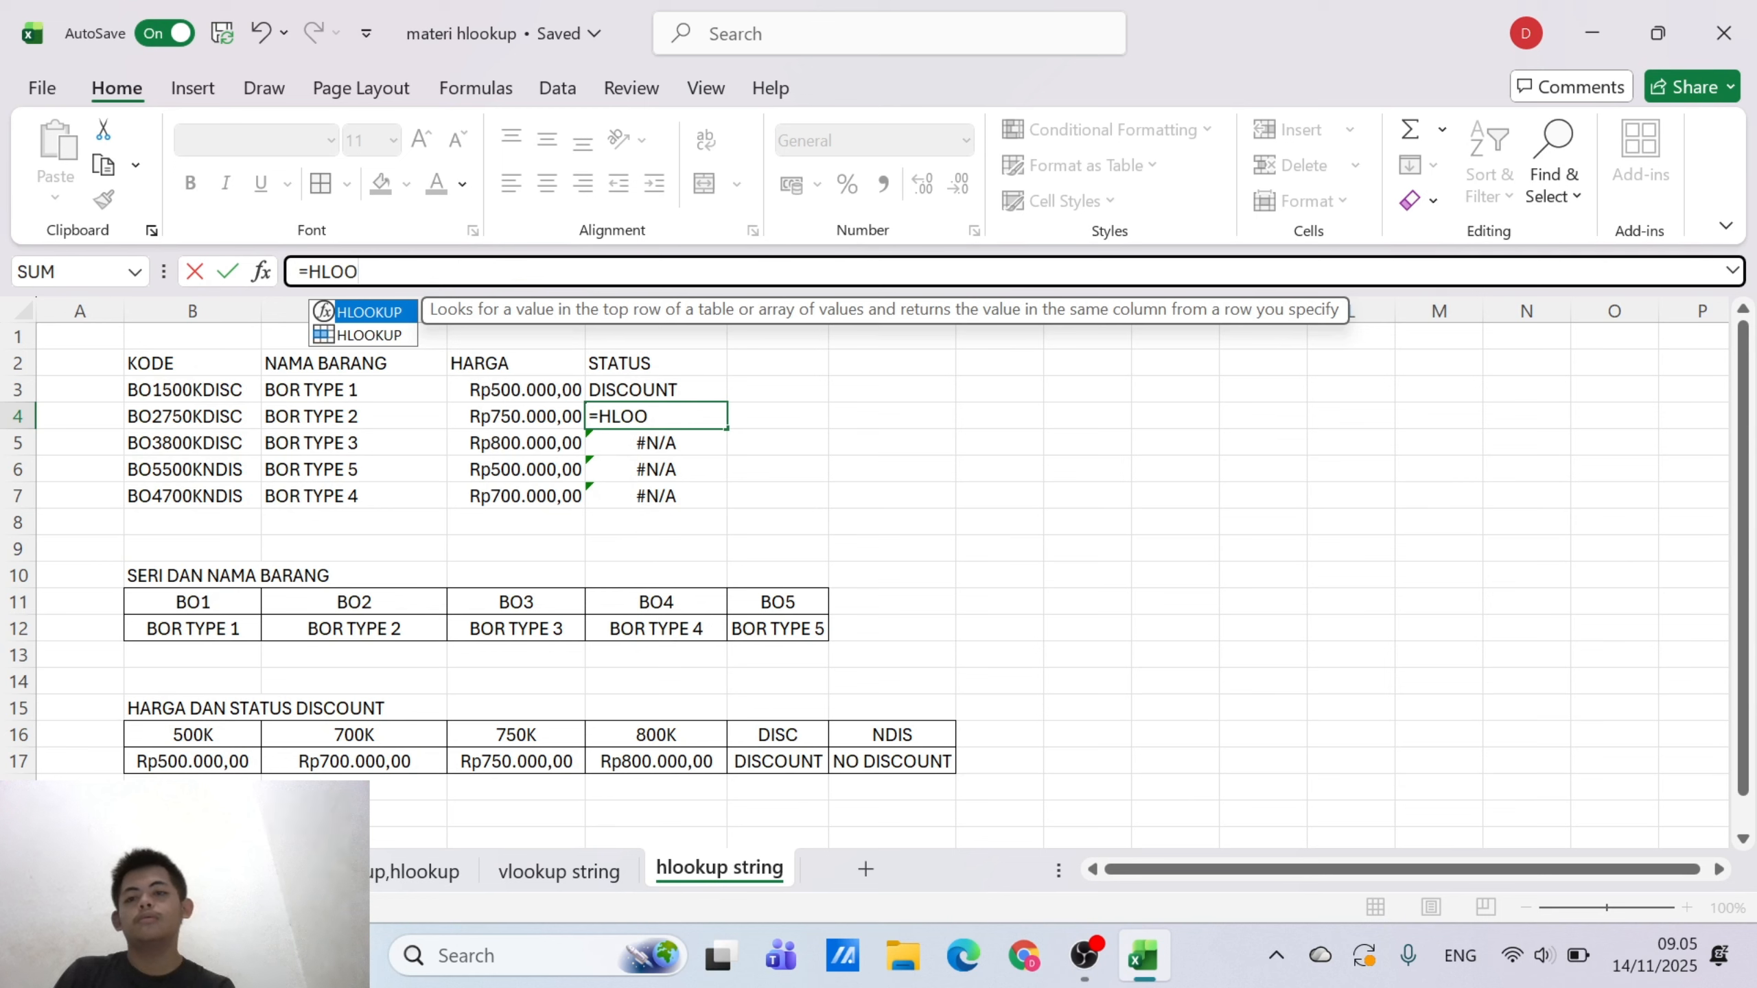
key(BackSpace)
key(BackSpace)
key(BackSpace)
key(BackSpace)
key(BackSpace)
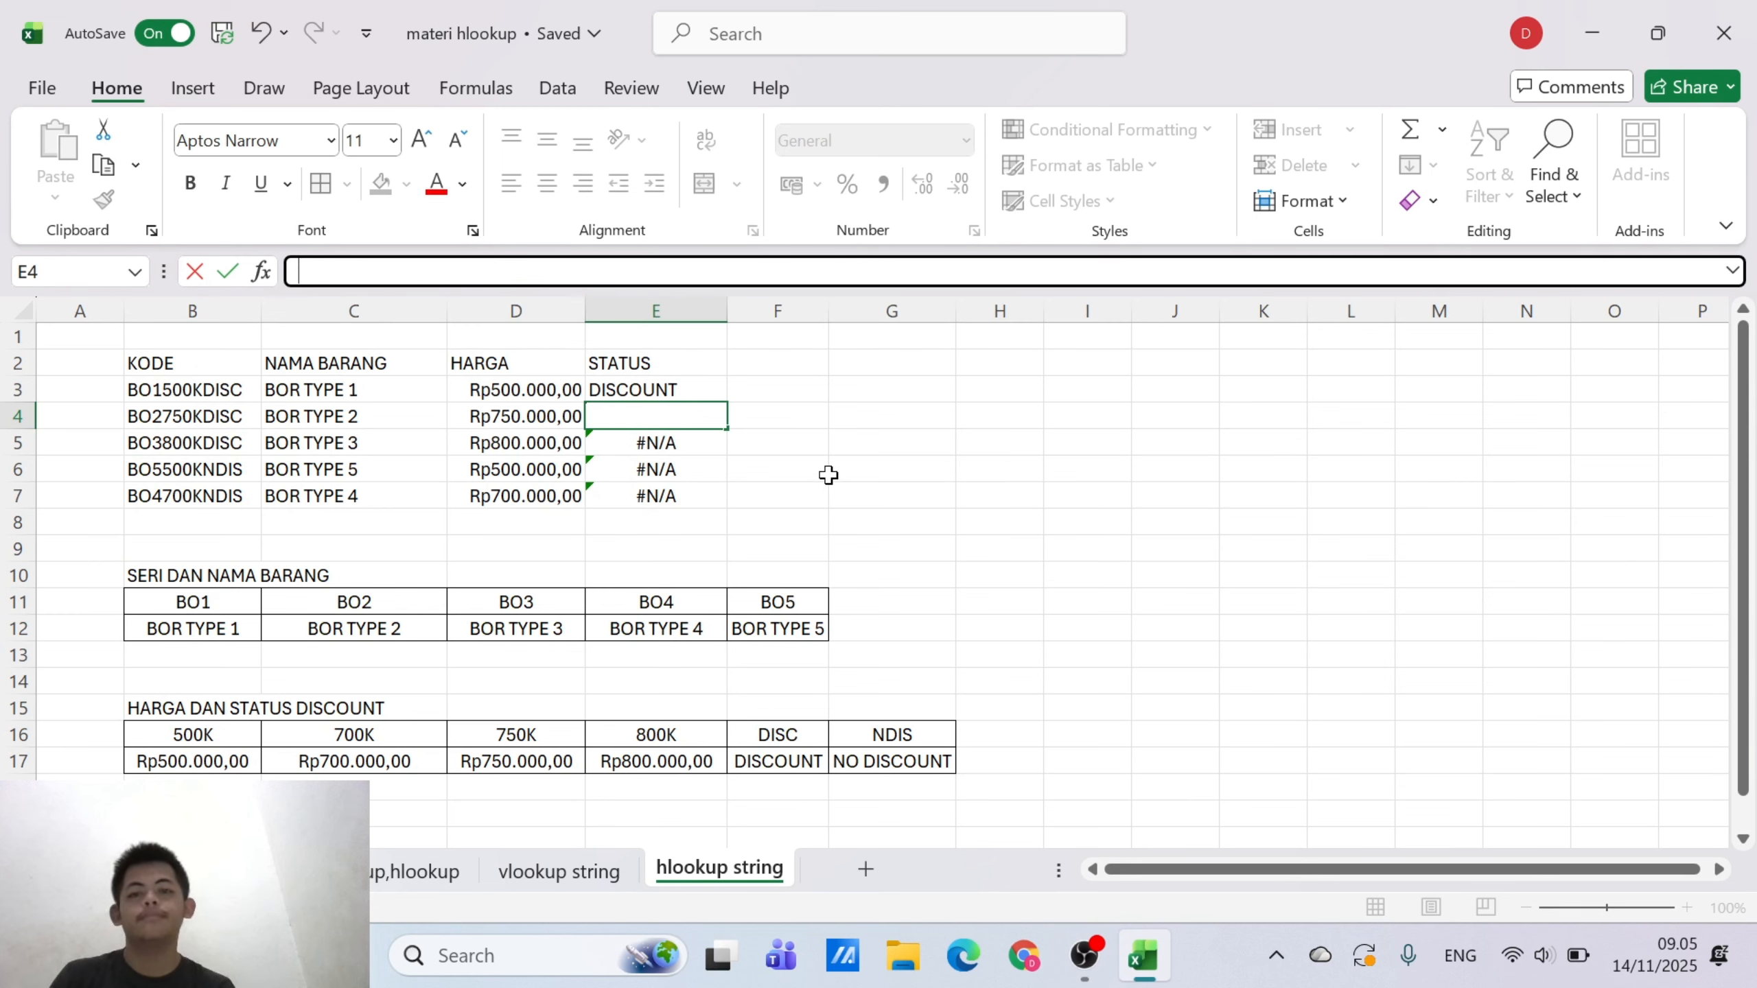
click(828, 475)
Make the table range in E3's HLOOKUP formula fully absolute as $B$16:$G$17 and fill the formula down to E7
click(694, 391)
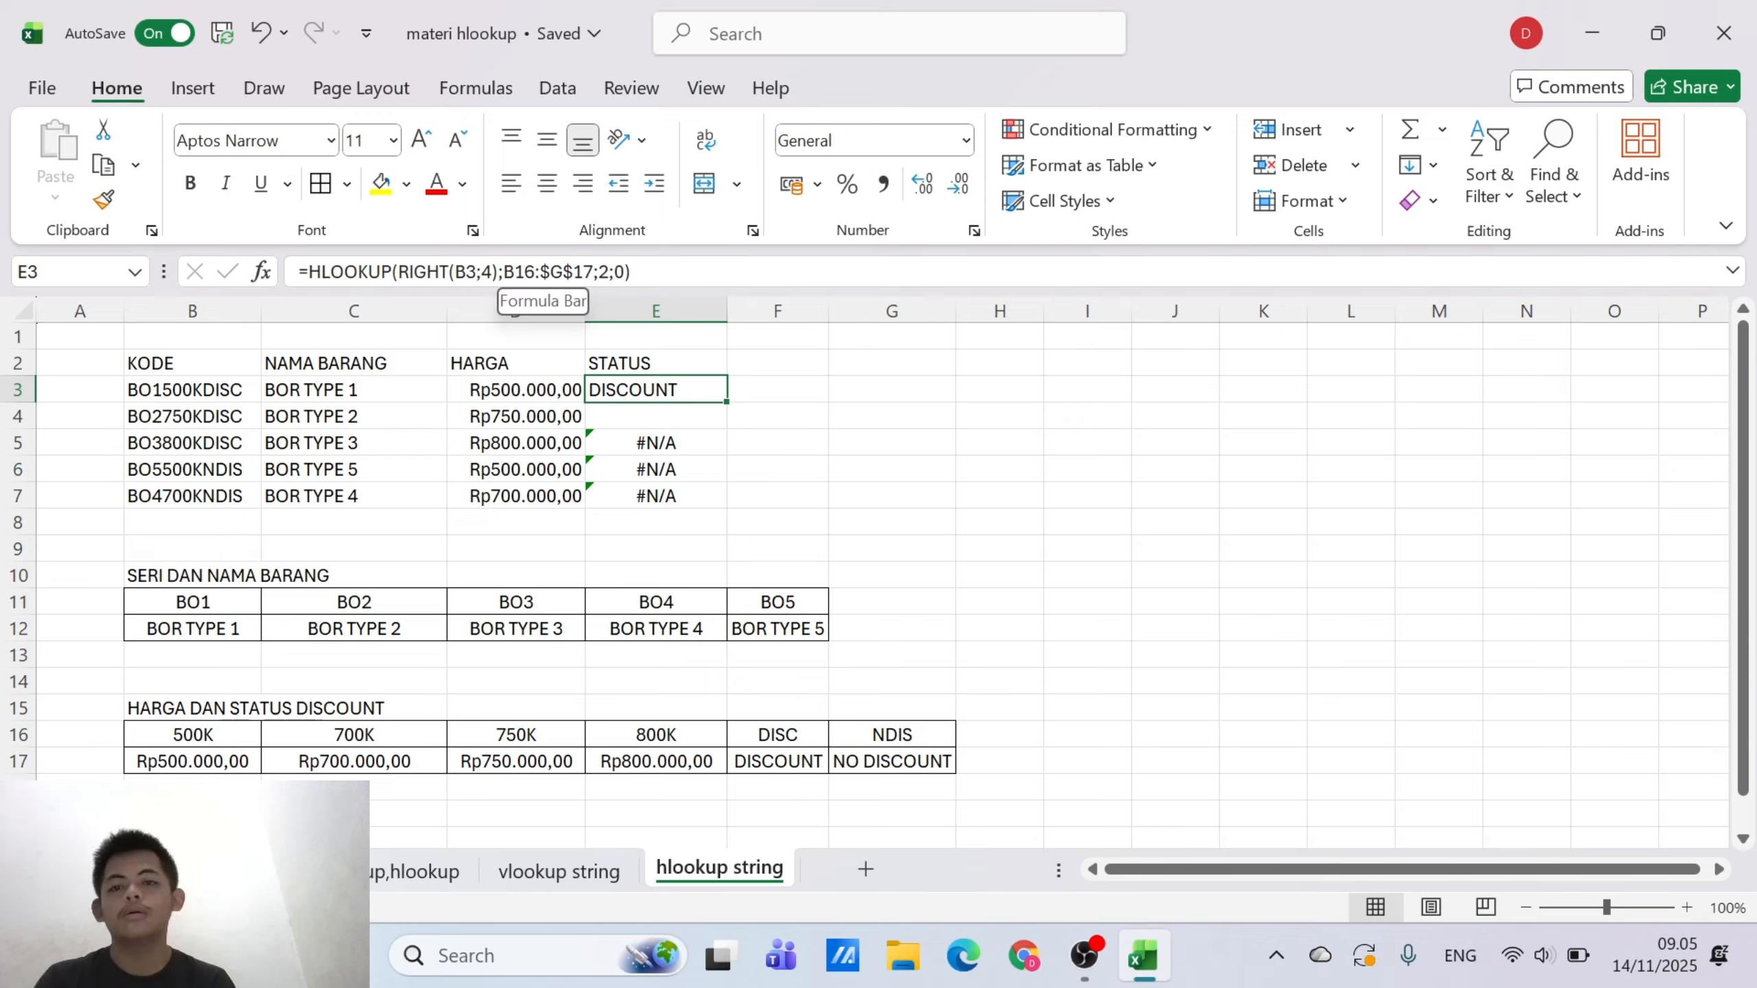
click(515, 271)
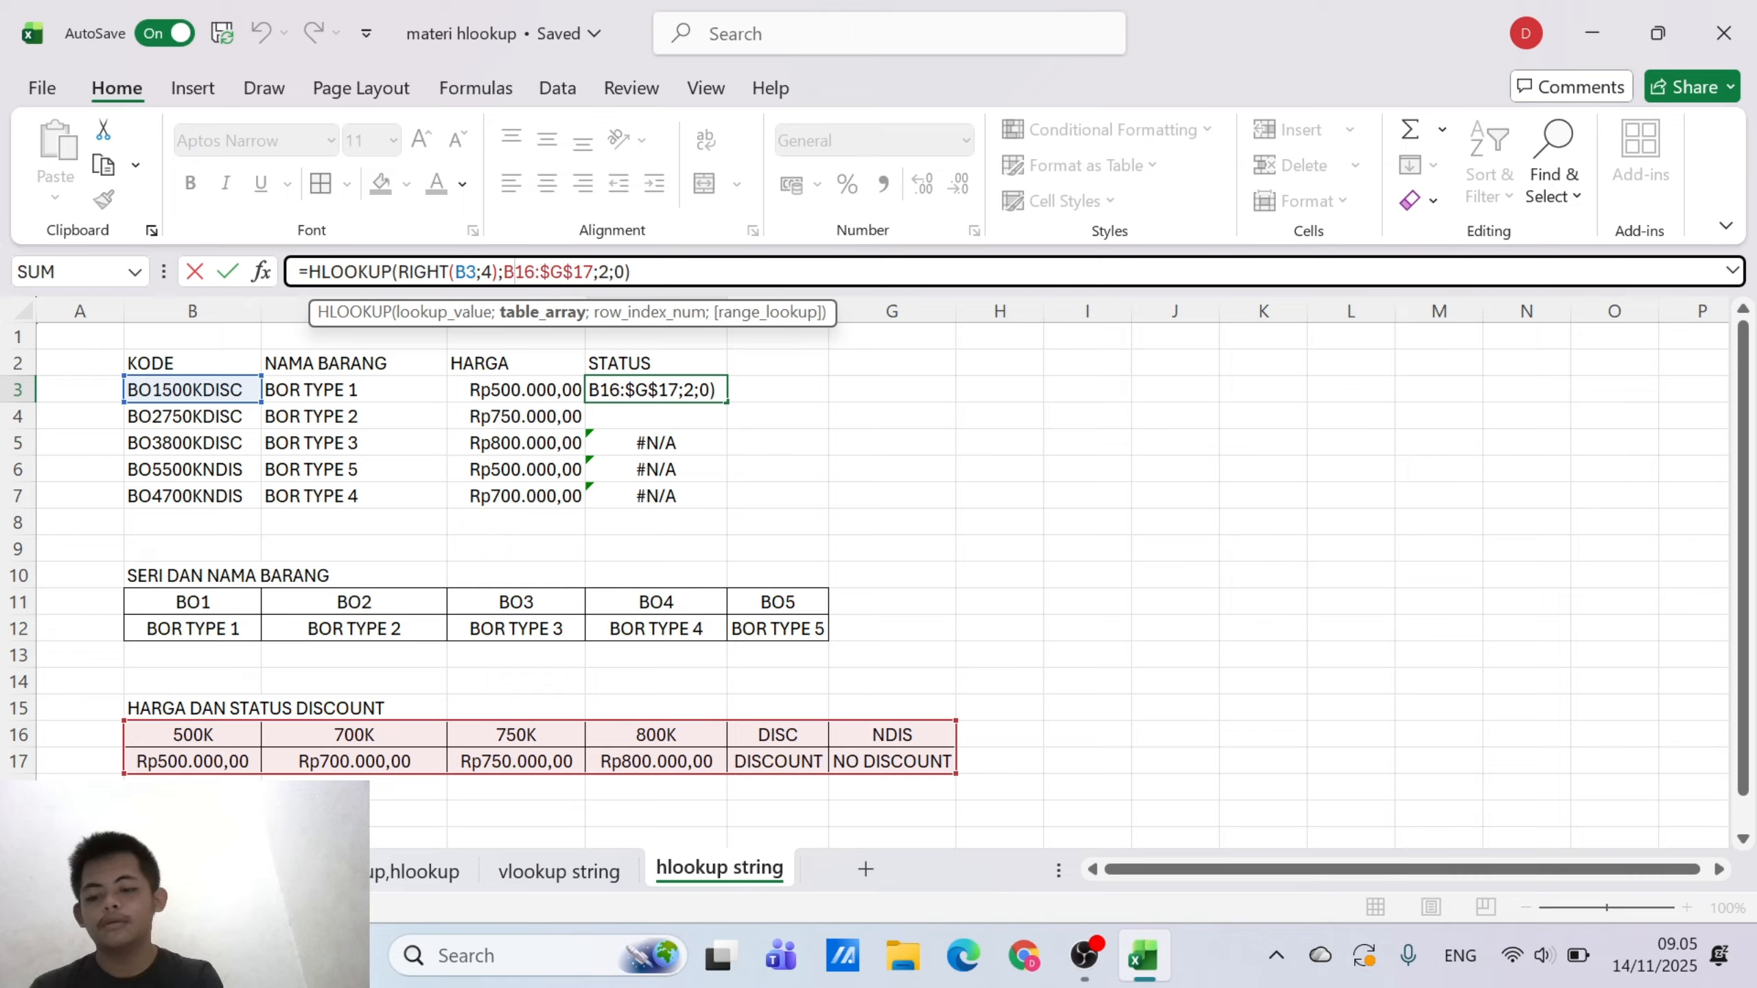
key(F4)
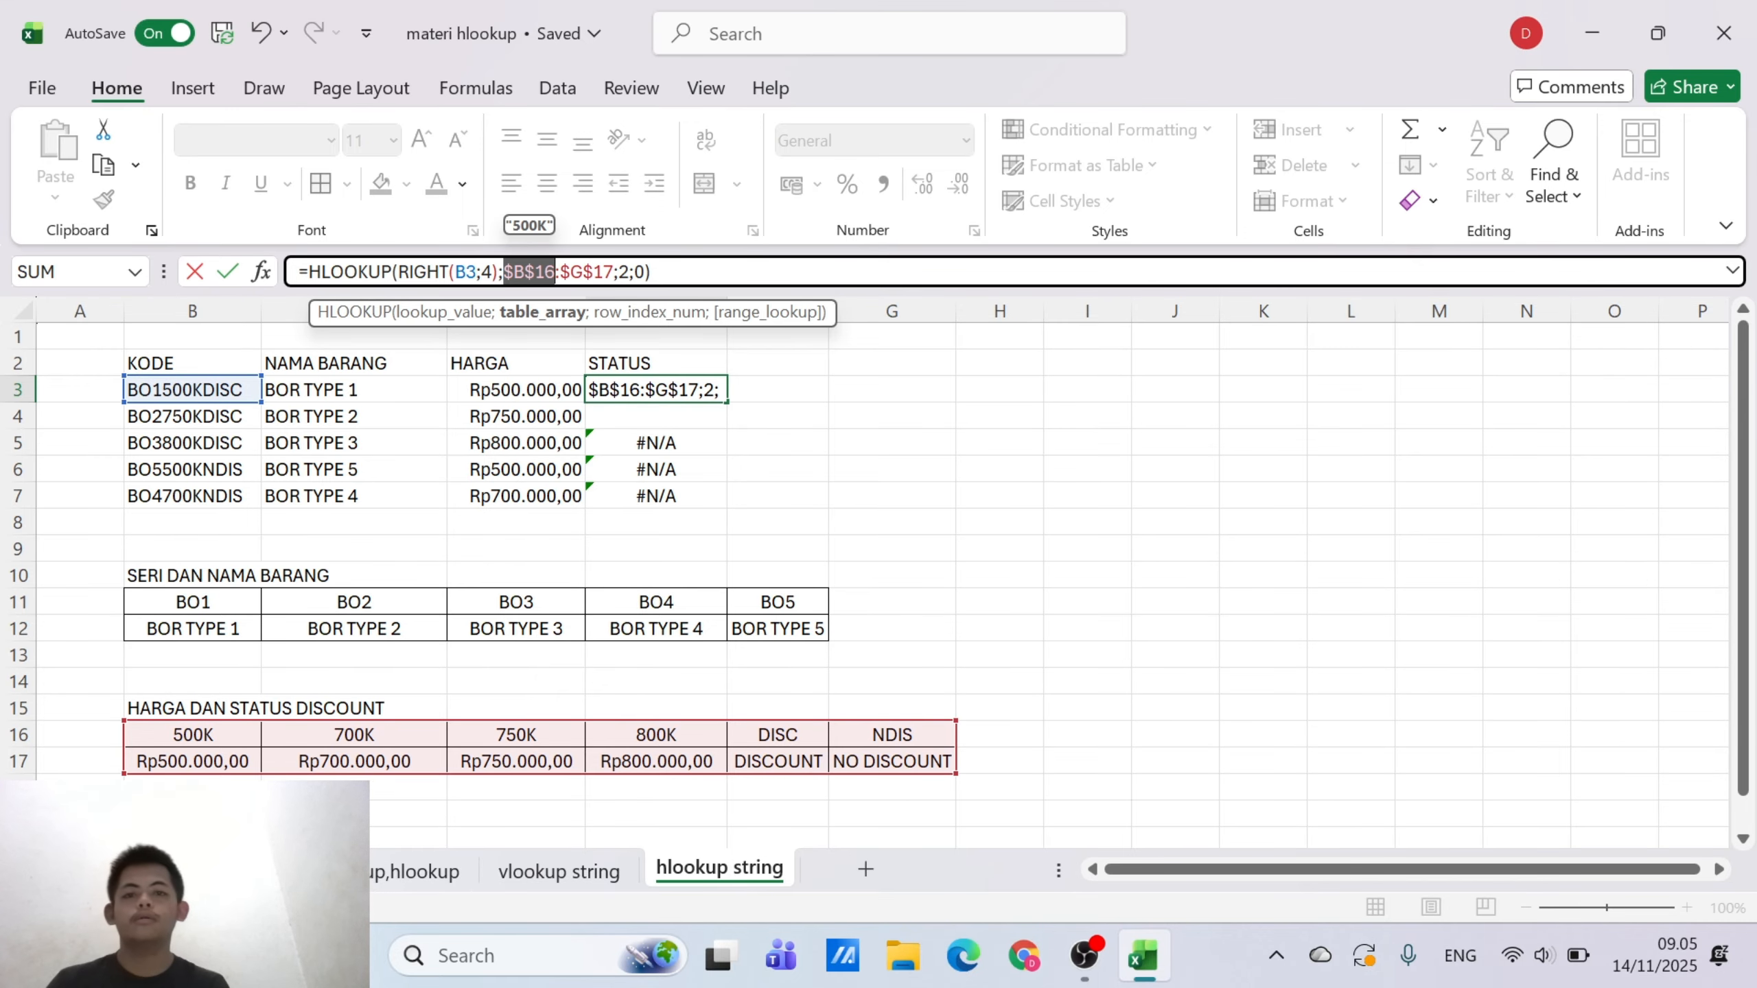
key(Return)
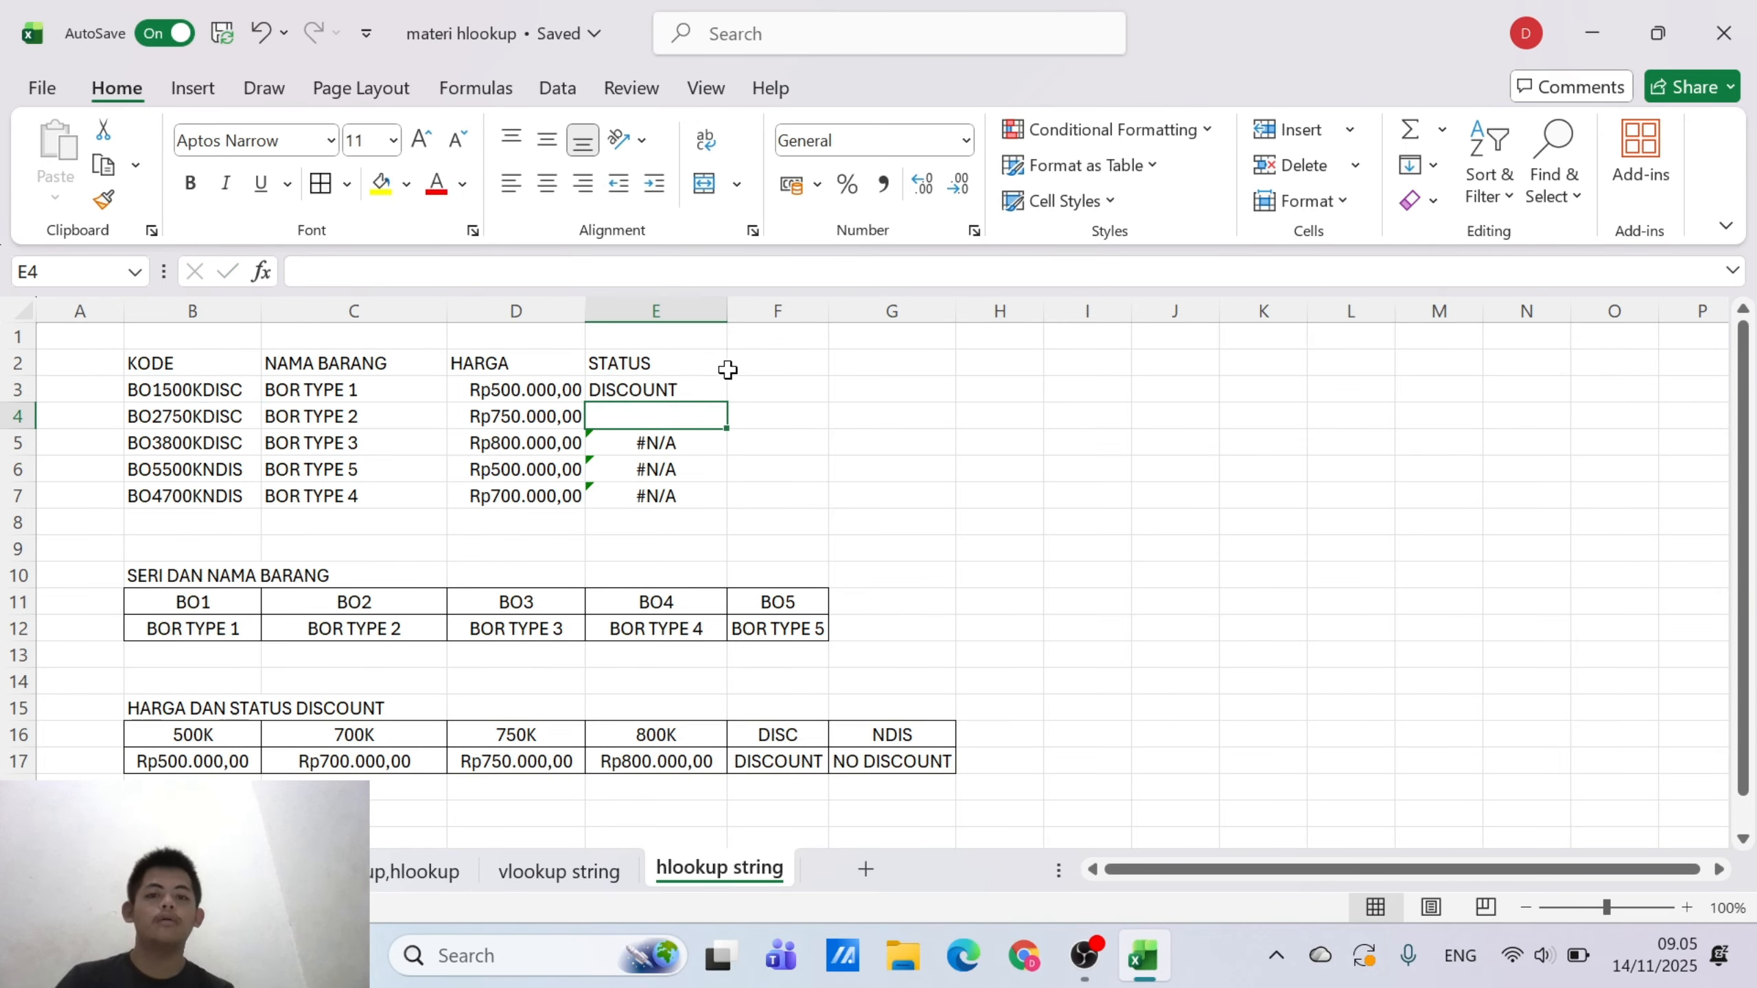
click(722, 392)
drag(727, 399, 725, 497)
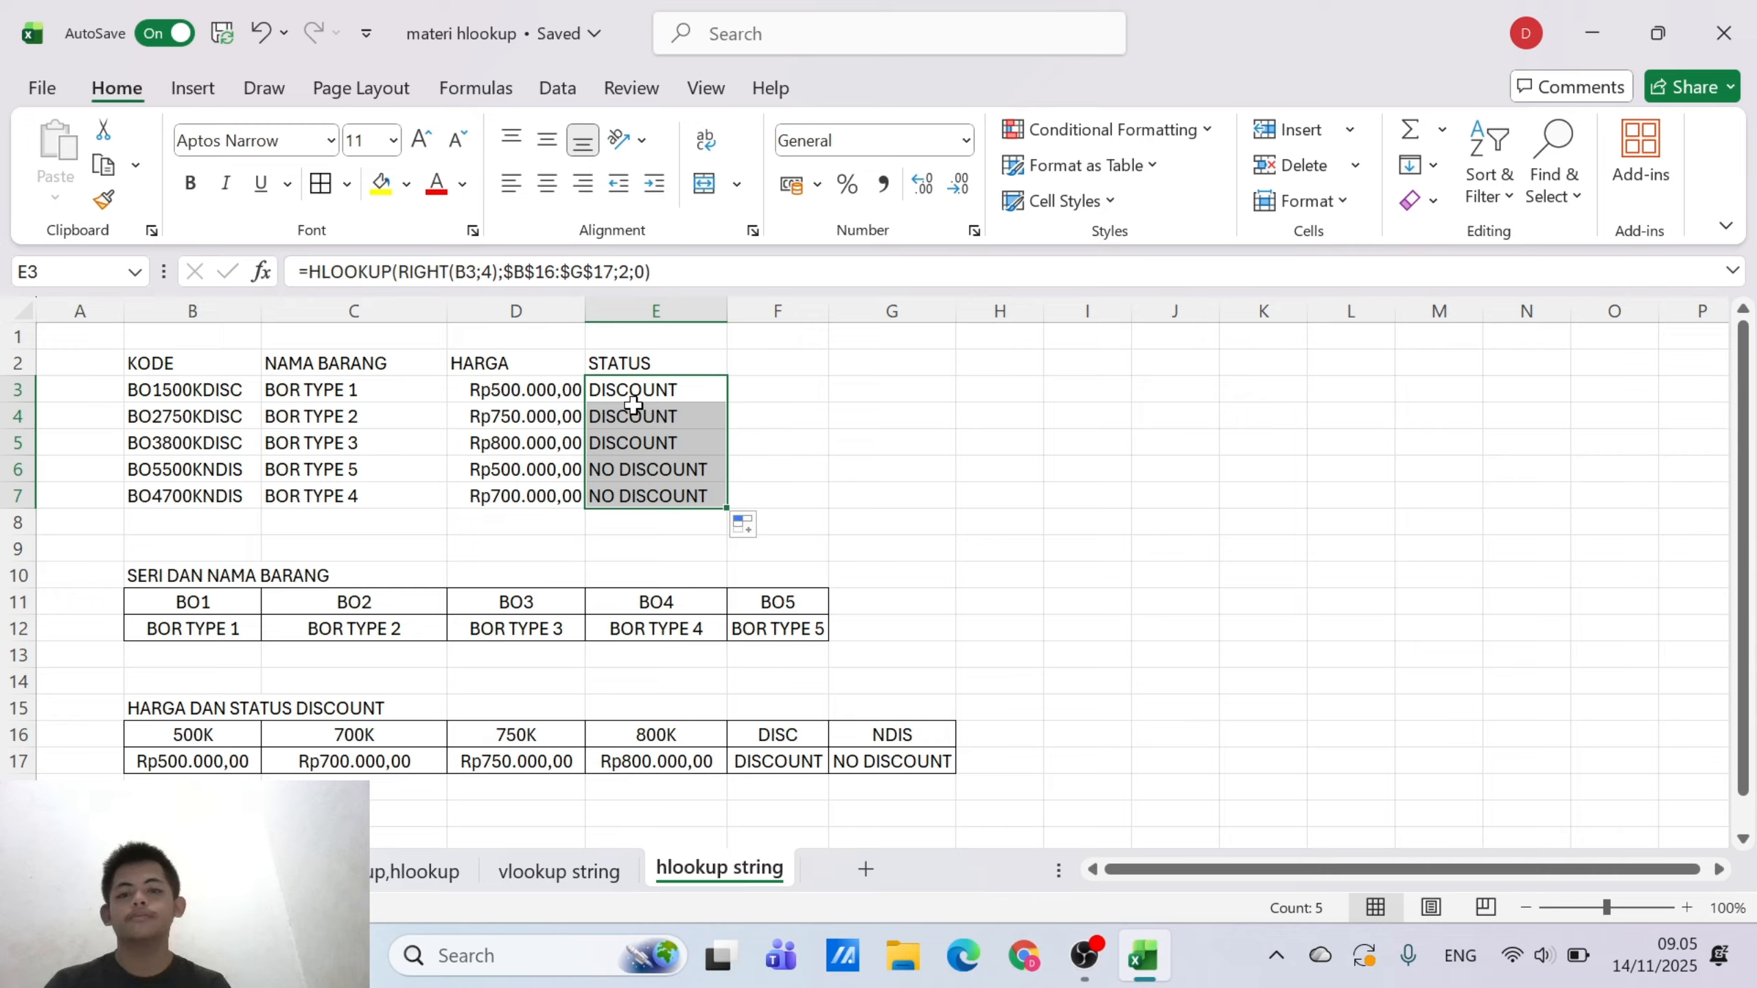
Add borders to all cells of the item table B2:E7 and center its contents horizontally
drag(184, 365, 626, 494)
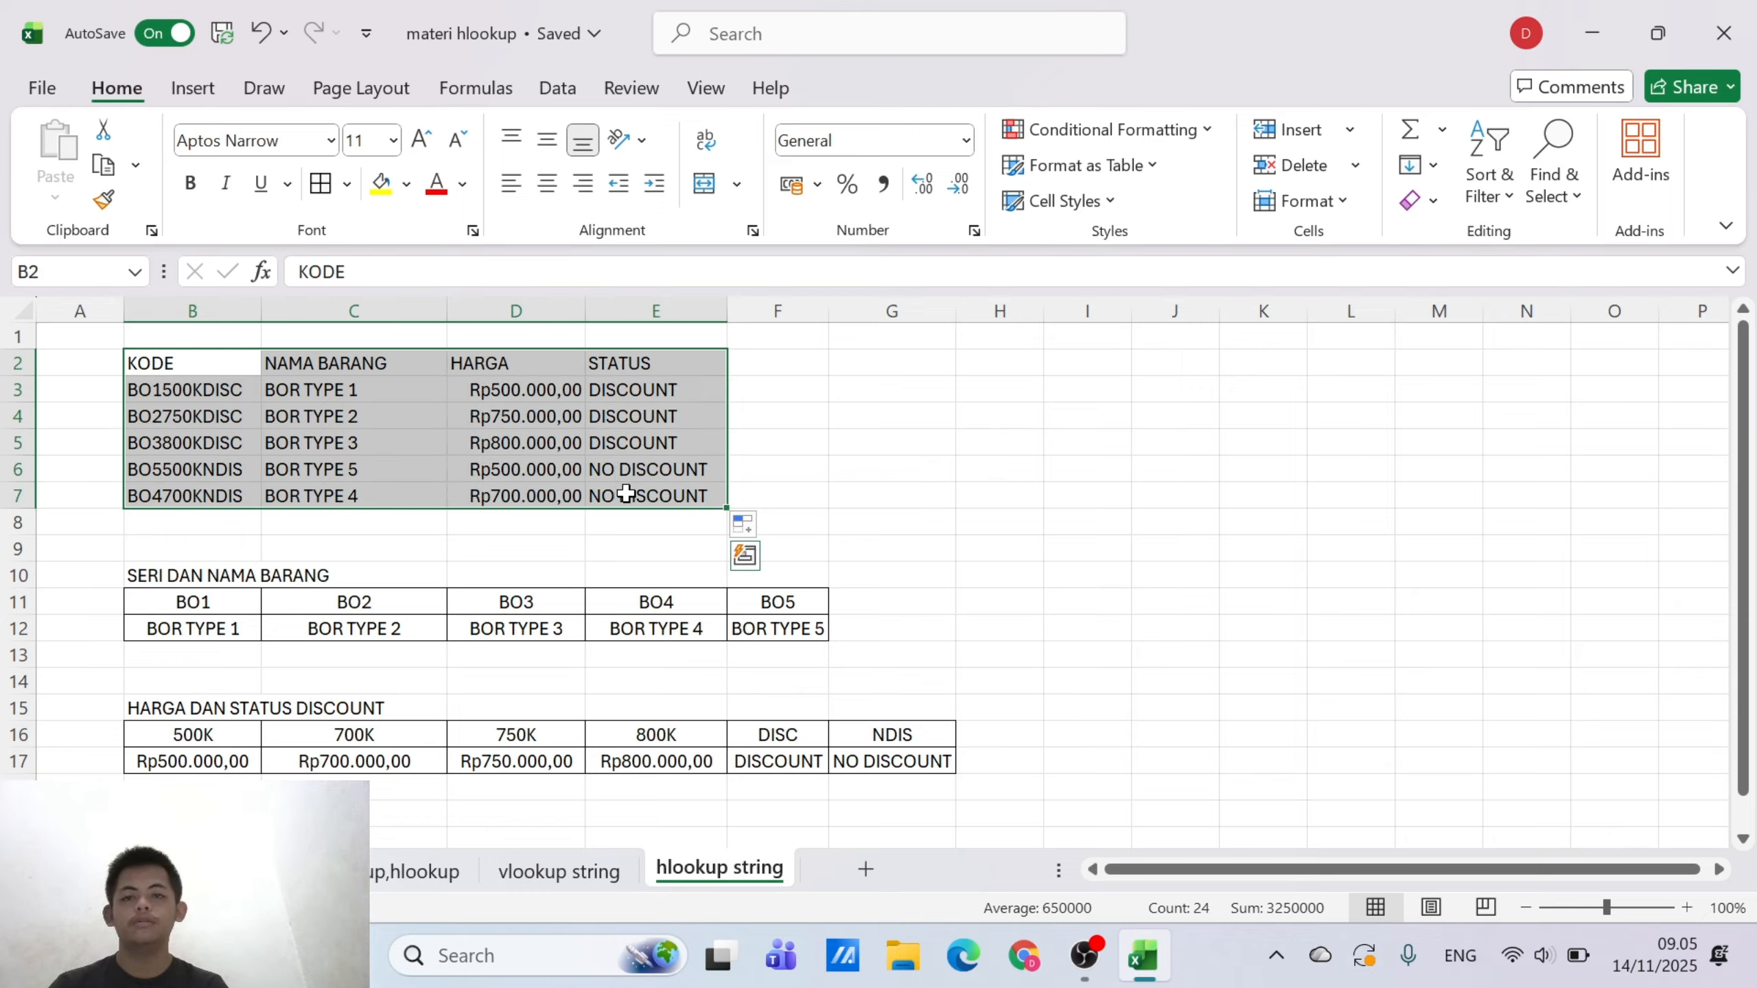
click(322, 185)
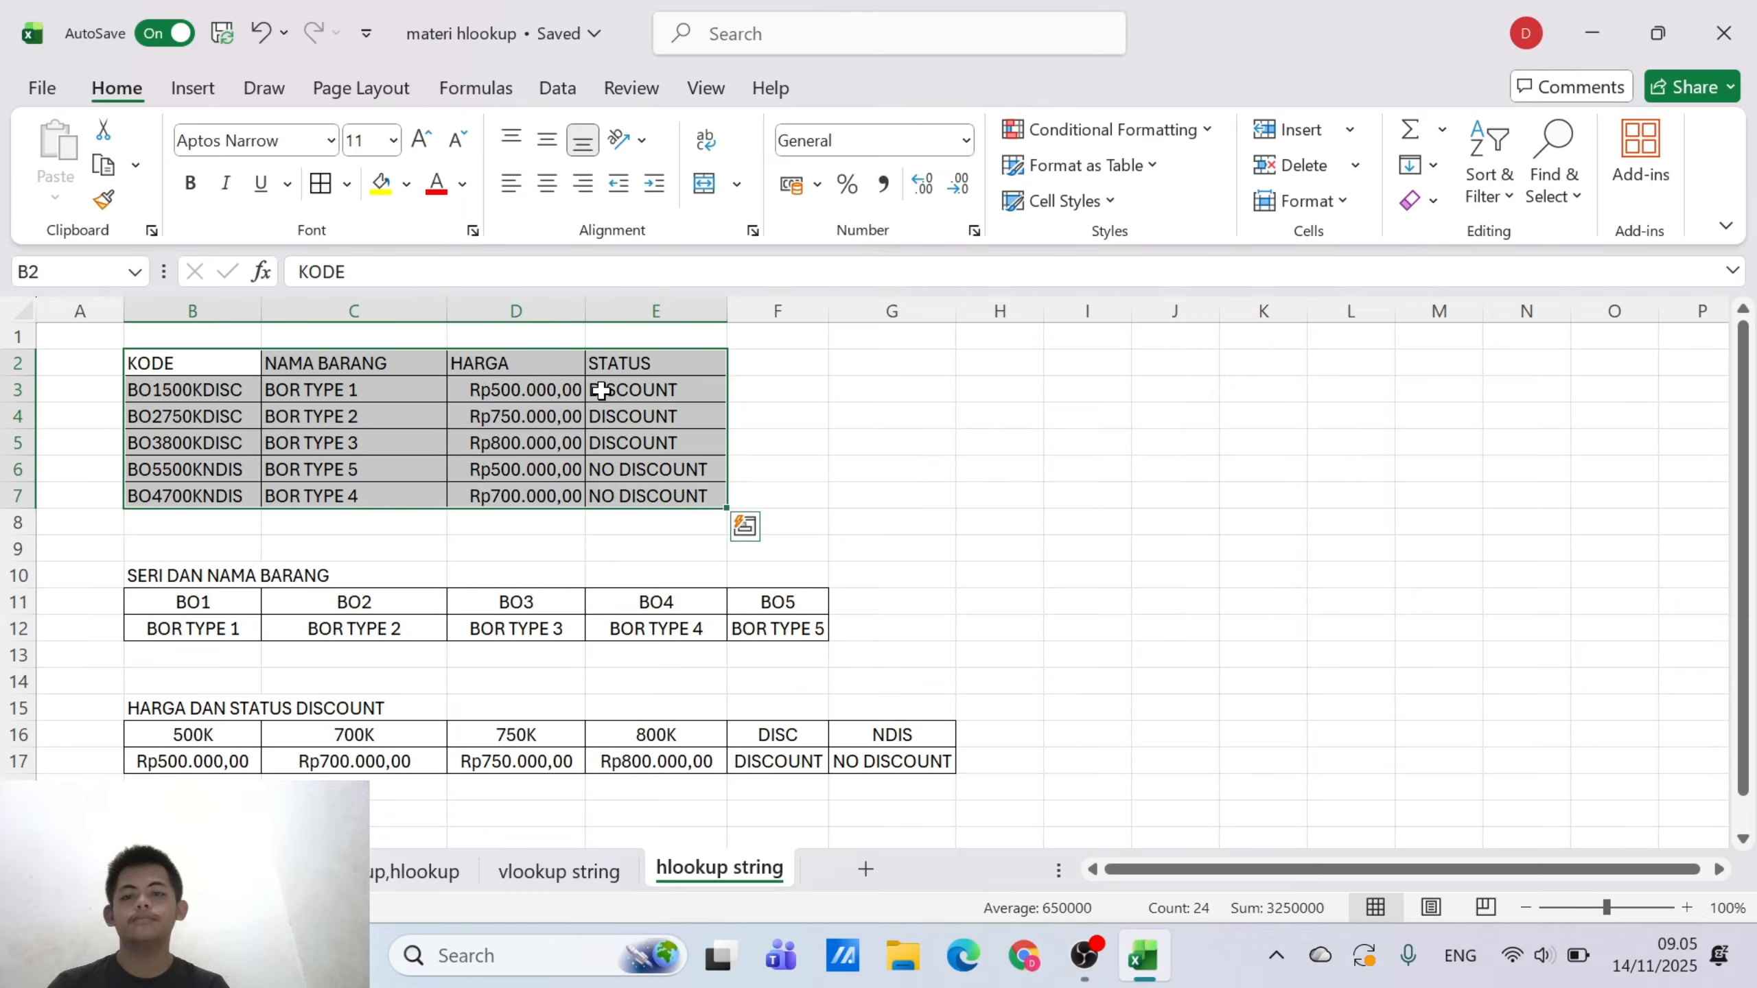
click(546, 183)
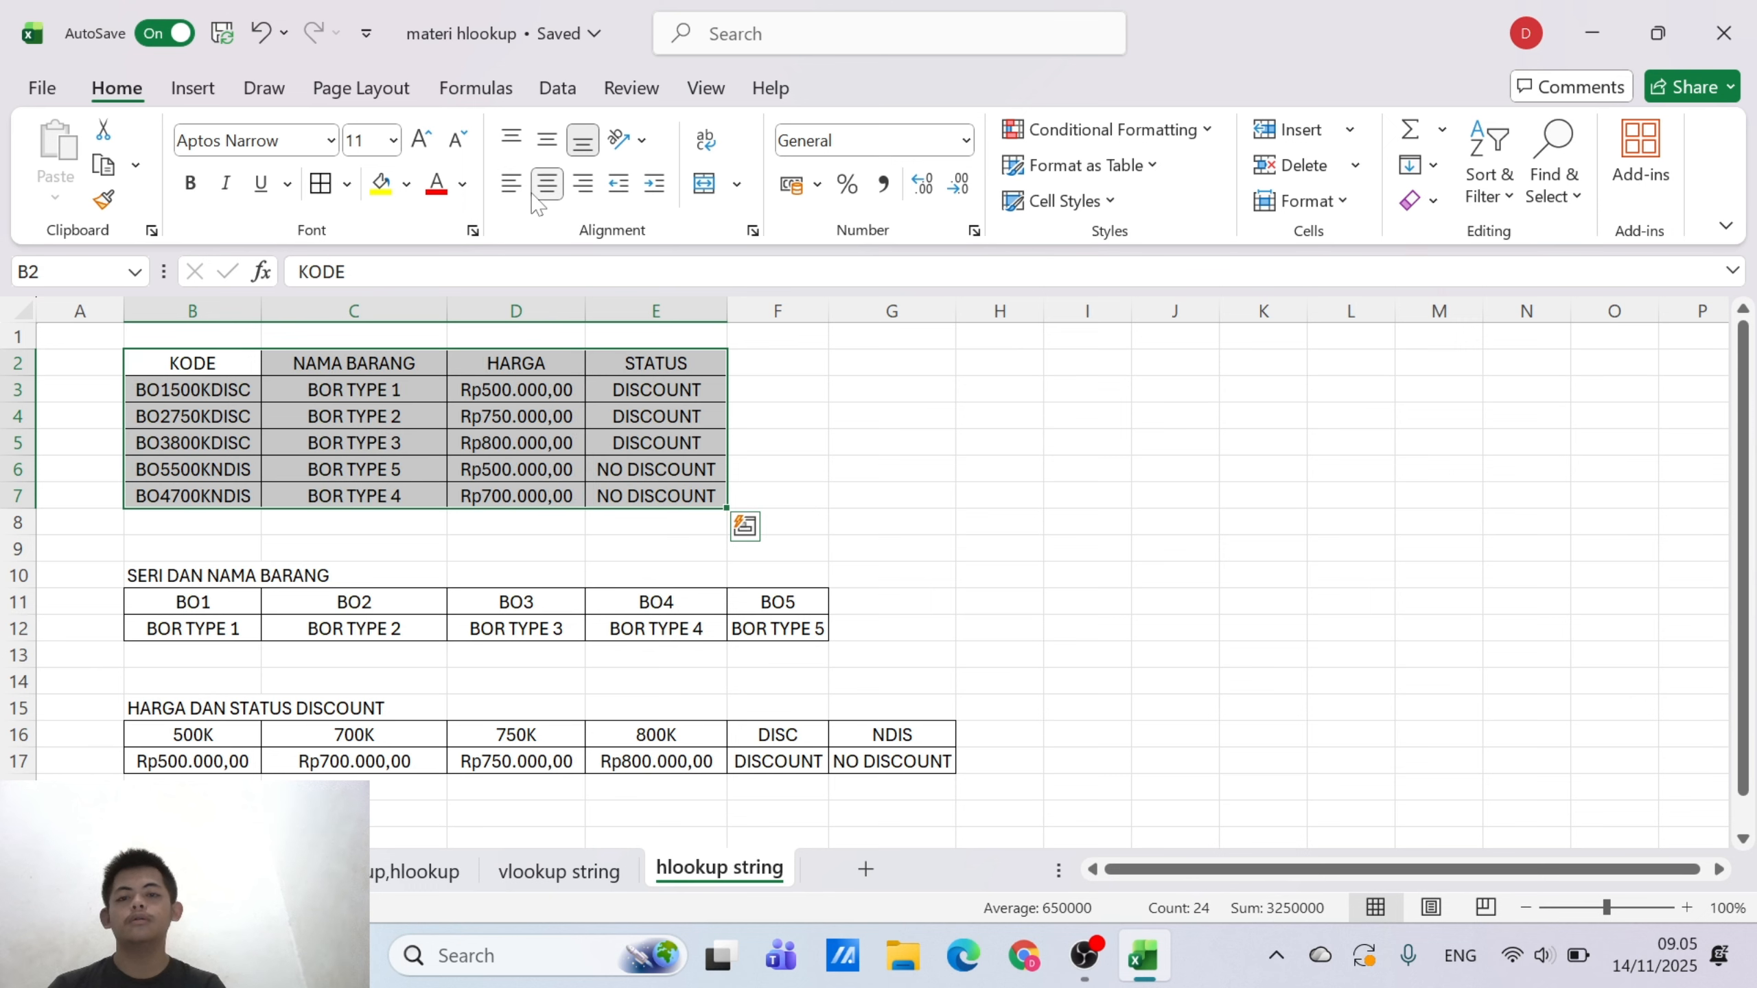
click(800, 473)
scroll(801, 475, down, 1)
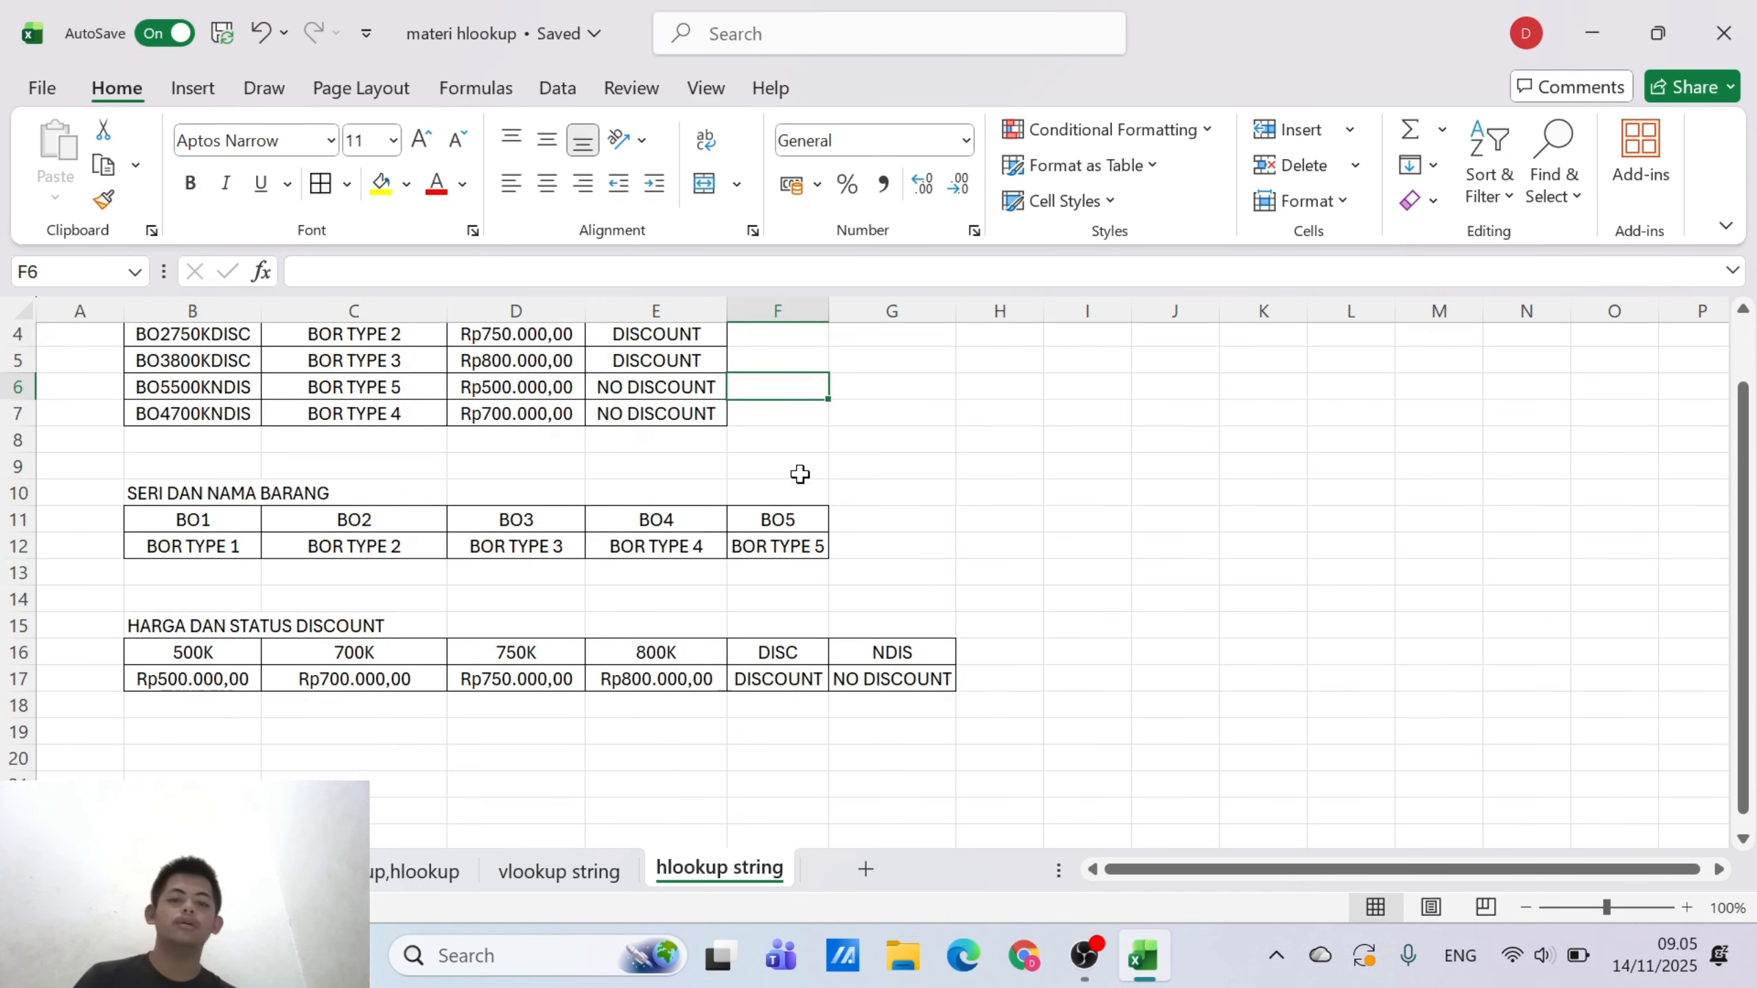